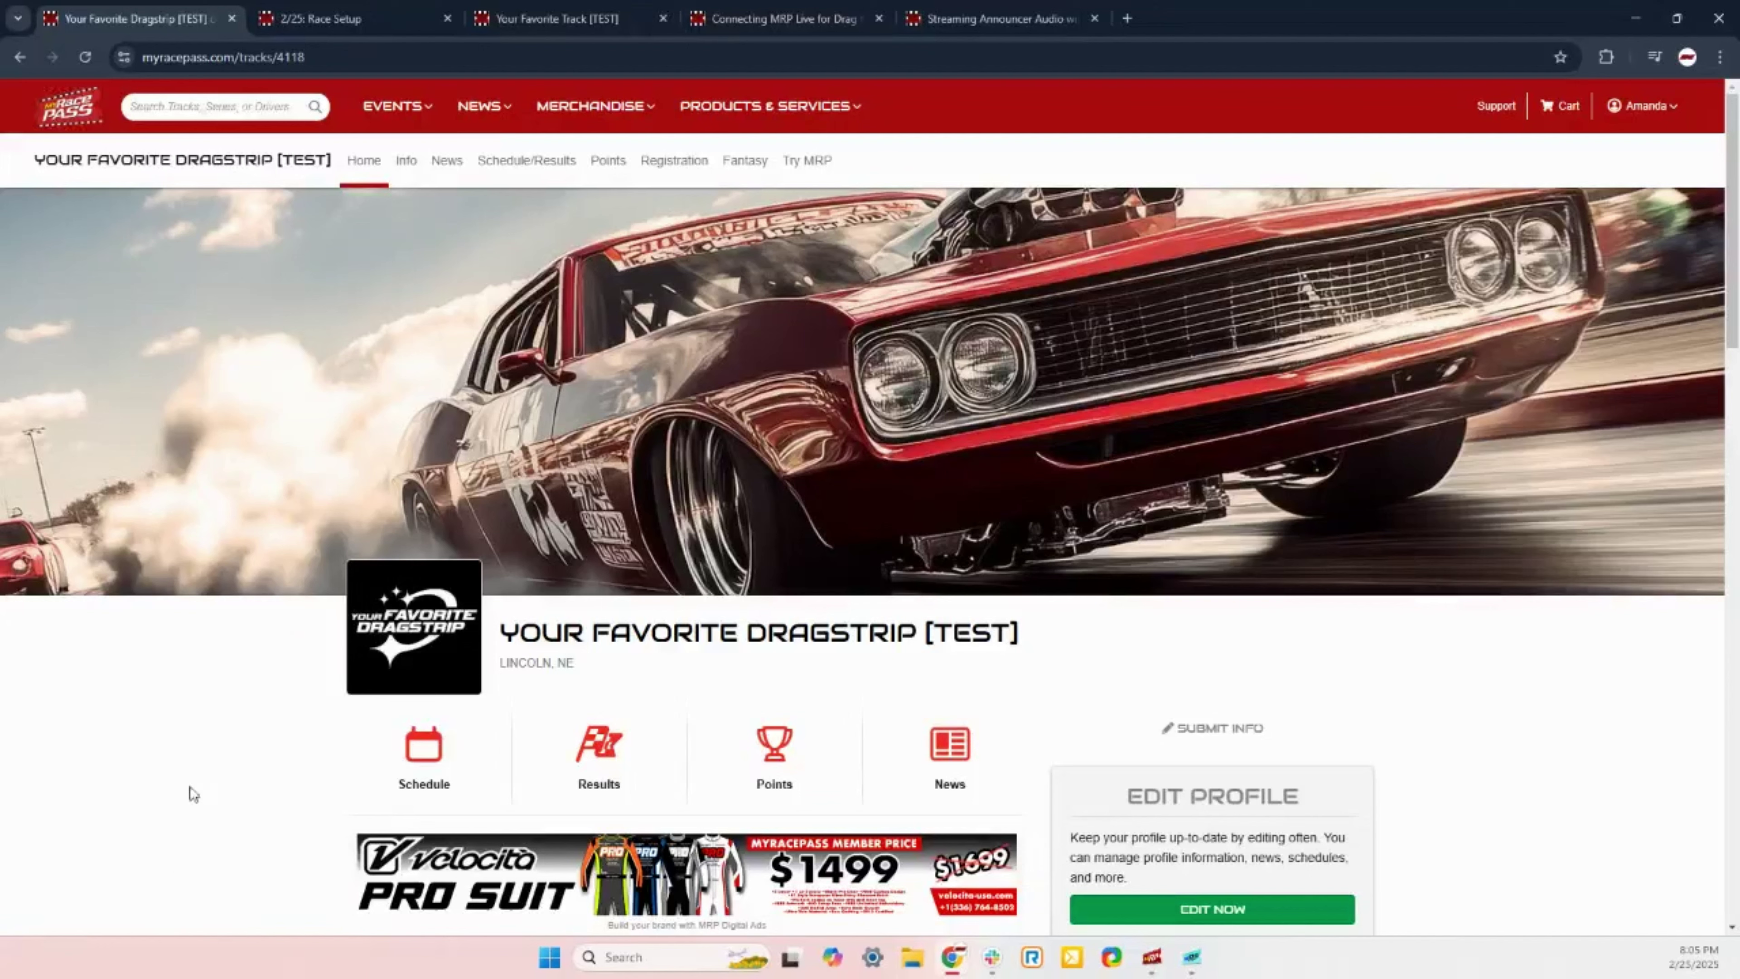
# Step: Close the public Your Favorite Dragstrip [TEST] track page tab to reveal the 02/25 Race Setup
pyautogui.click(231, 18)
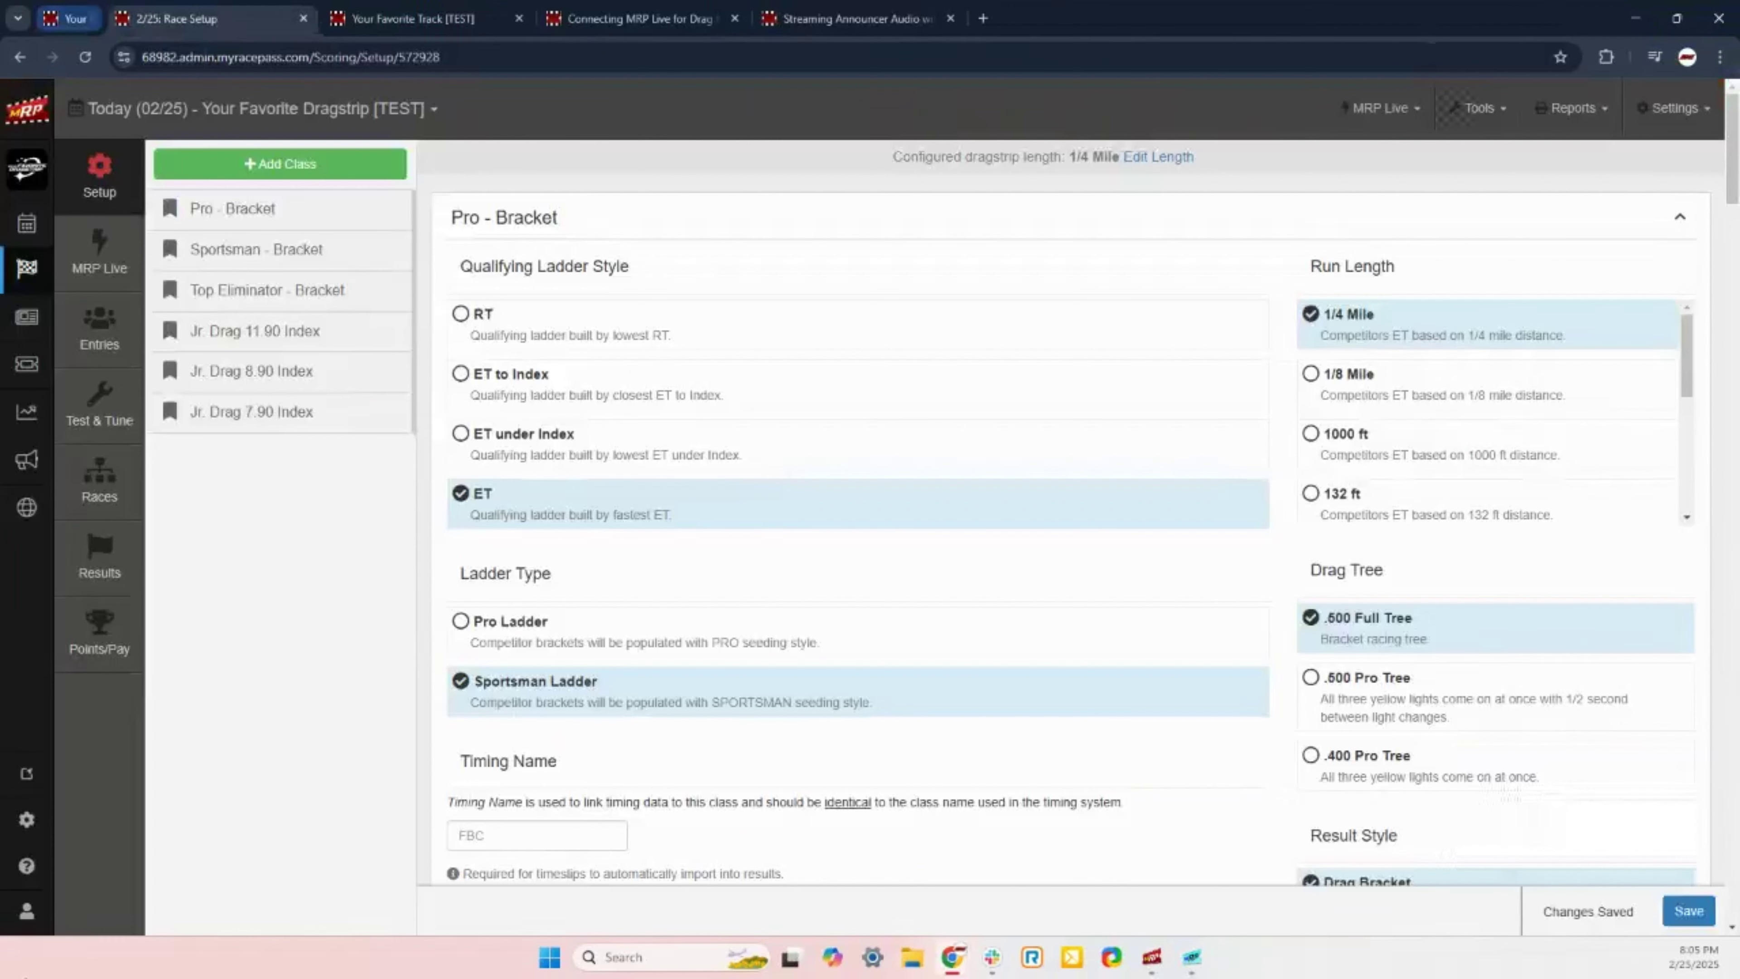
# Step: Switch to the admin Dashboard for Your Favorite Dragstrip [TEST] via the MRP logo
pyautogui.click(20, 121)
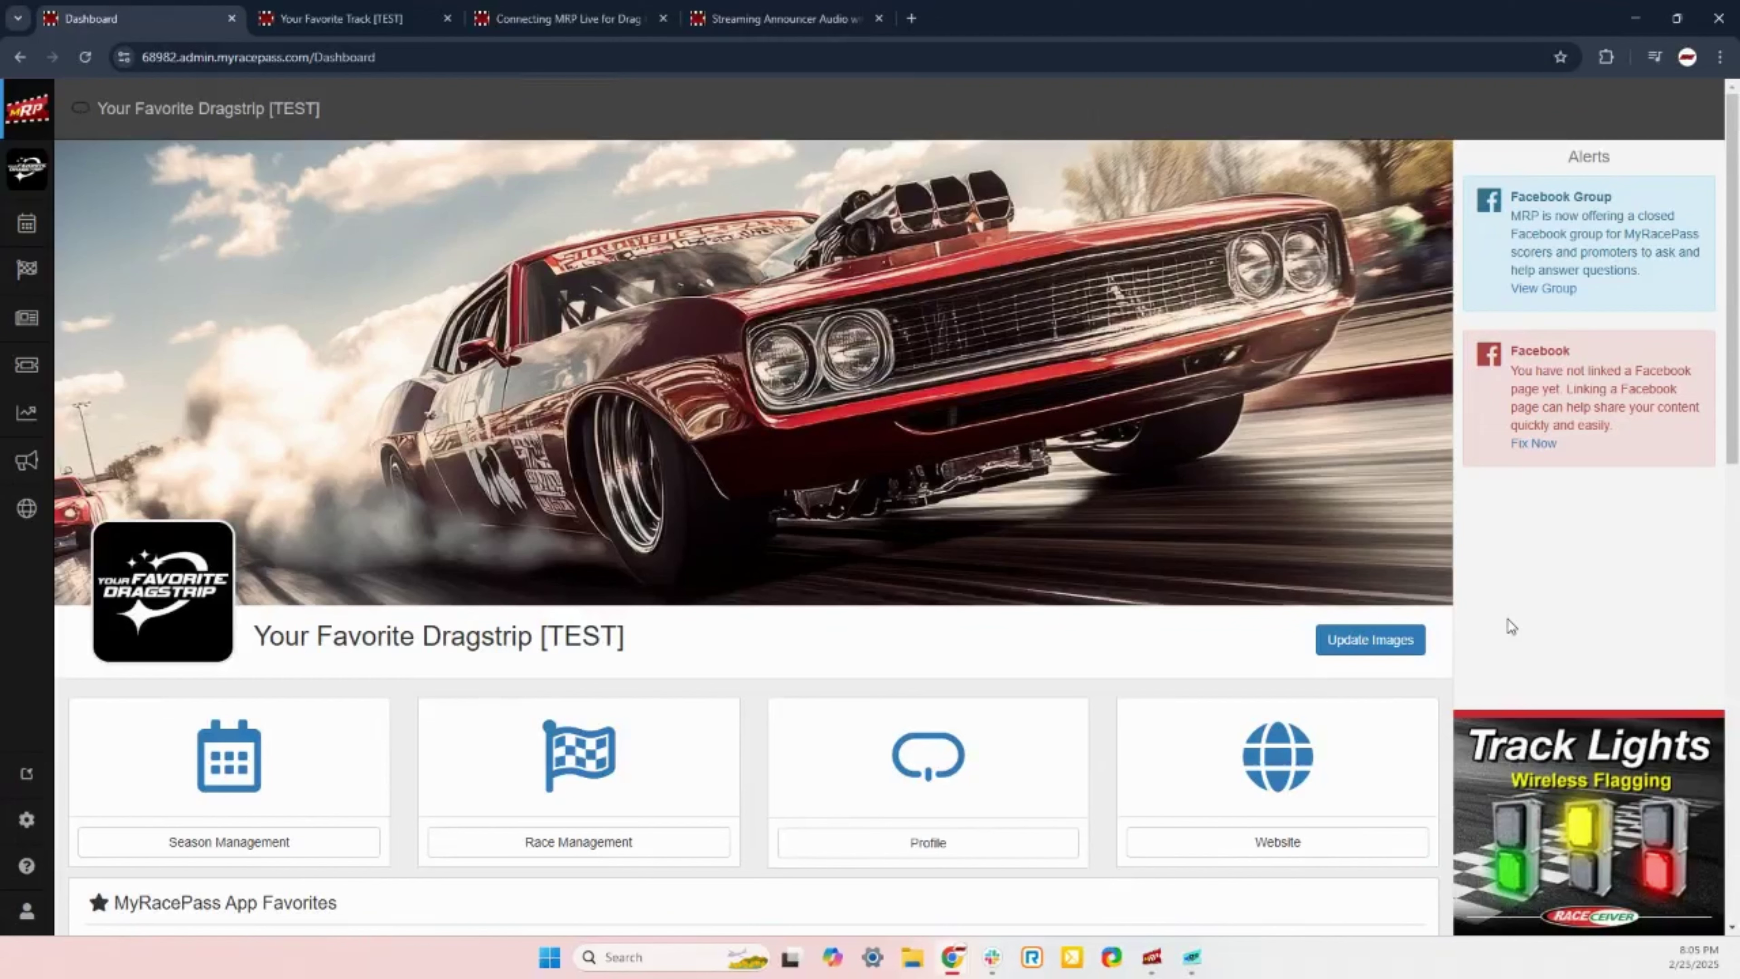
pyautogui.click(174, 563)
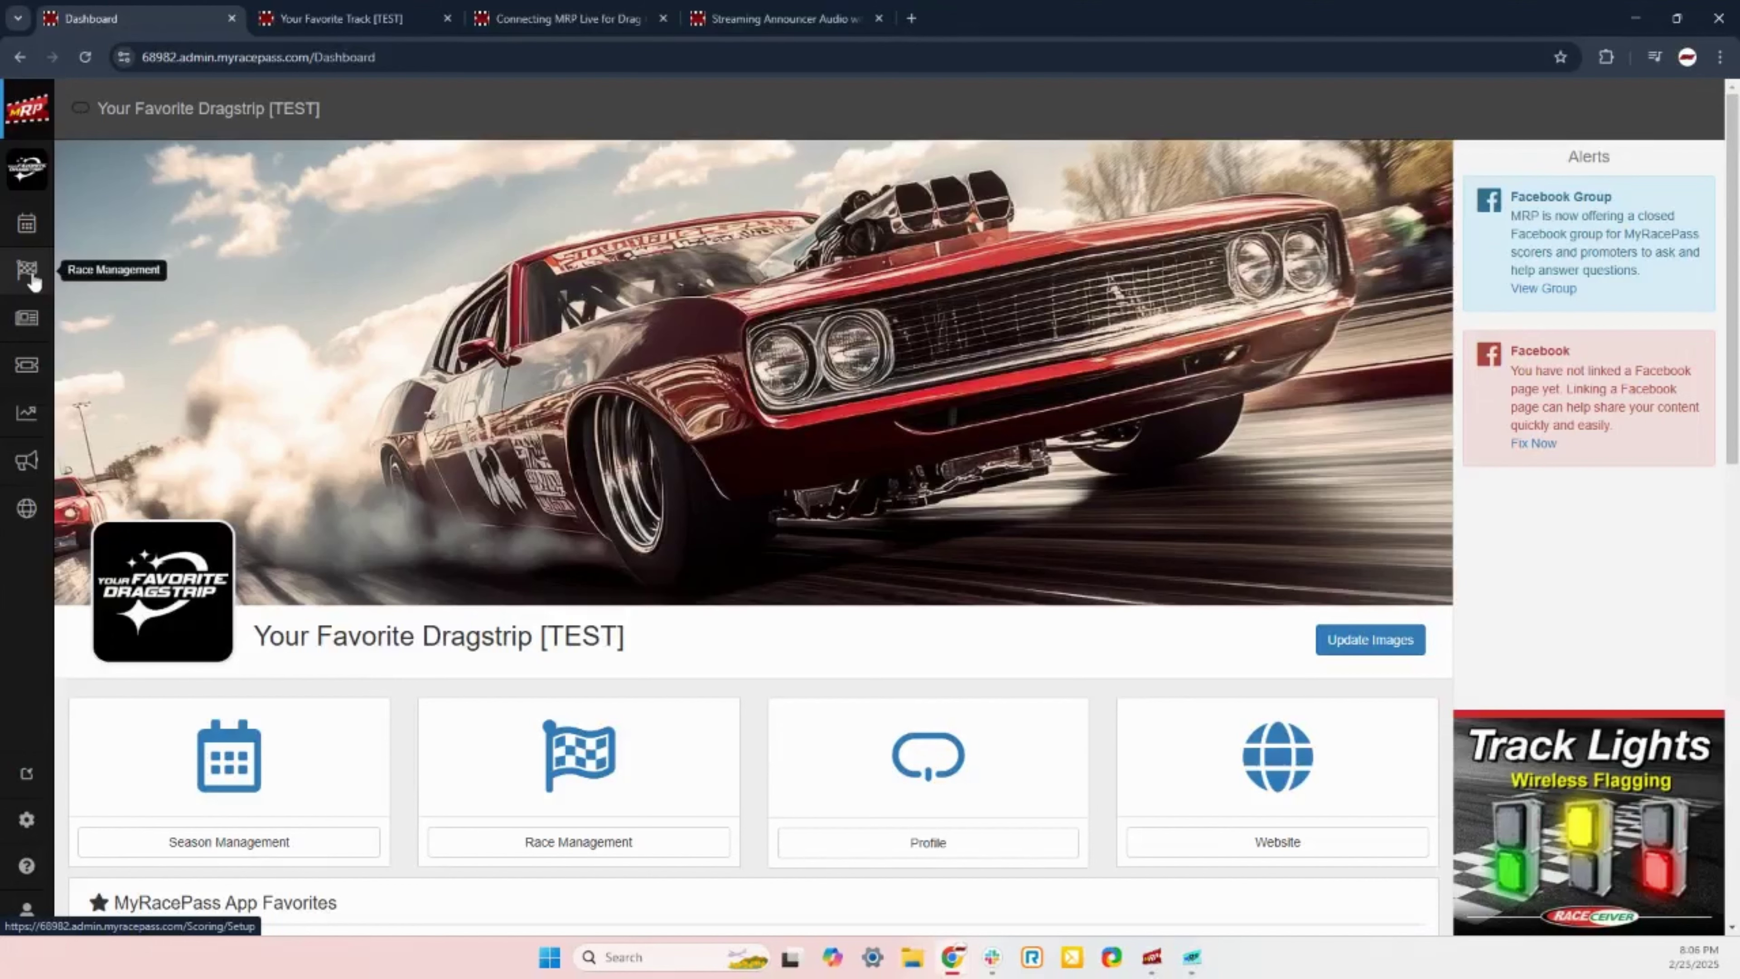
# Step: Reopen the 02/25 Race Setup page with the six classes and Pro - Bracket settings
pyautogui.click(31, 279)
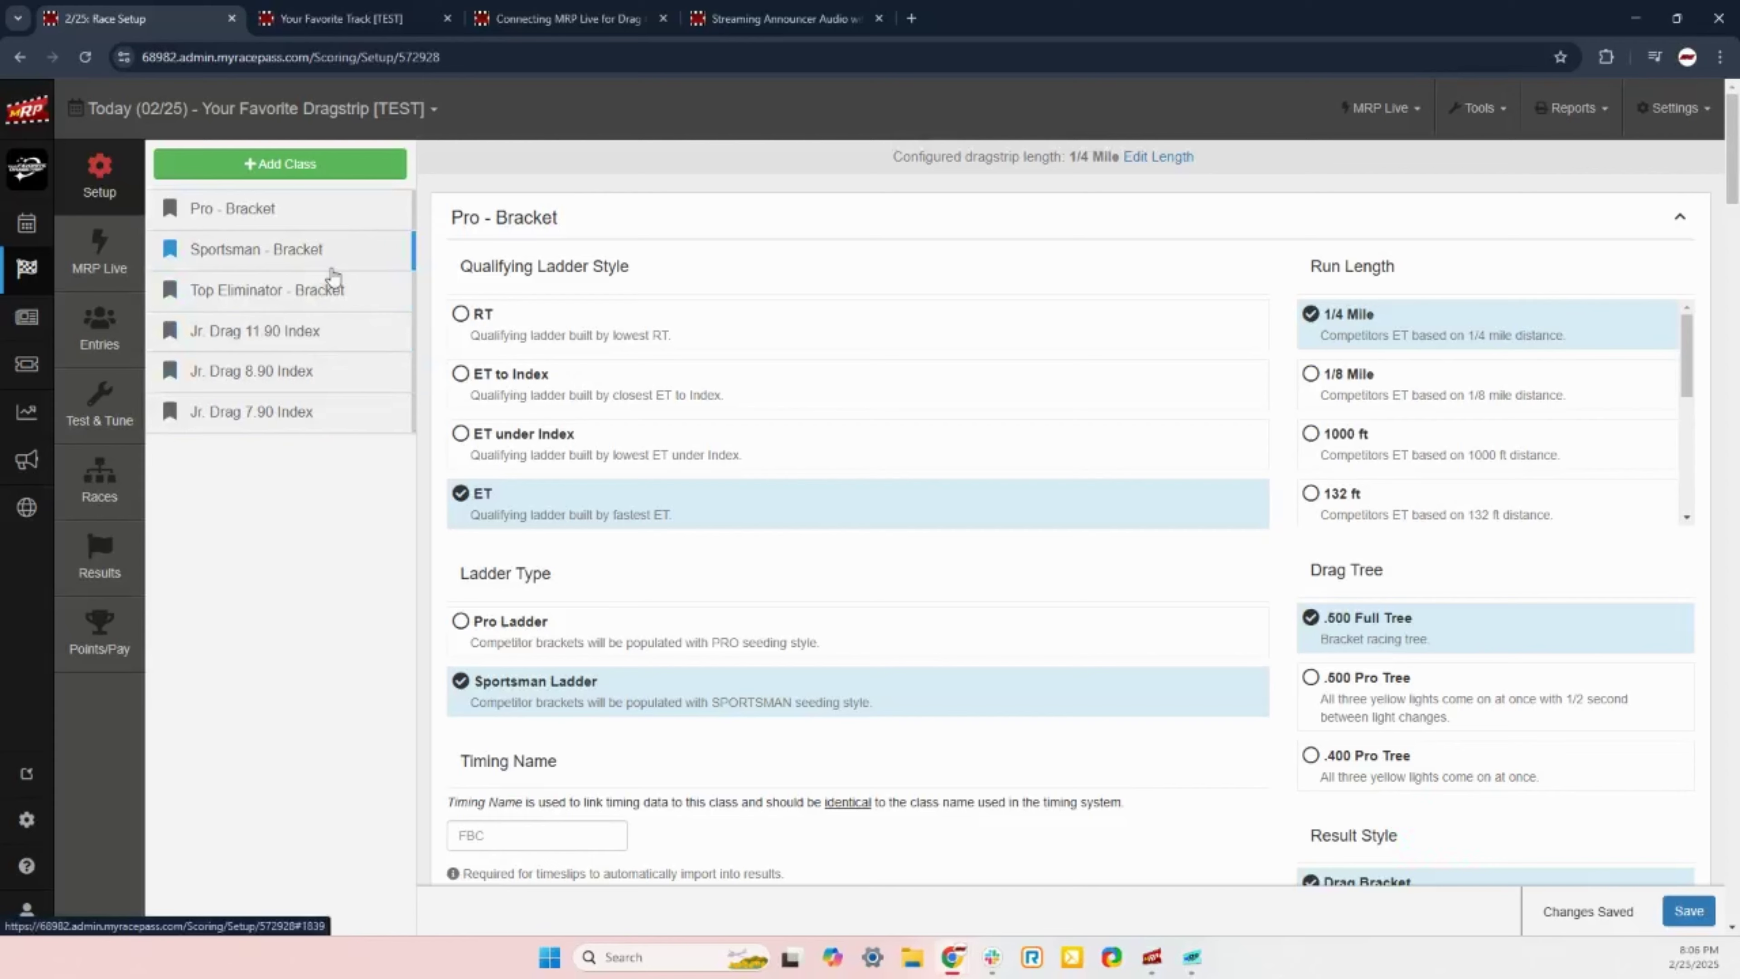
pyautogui.click(326, 174)
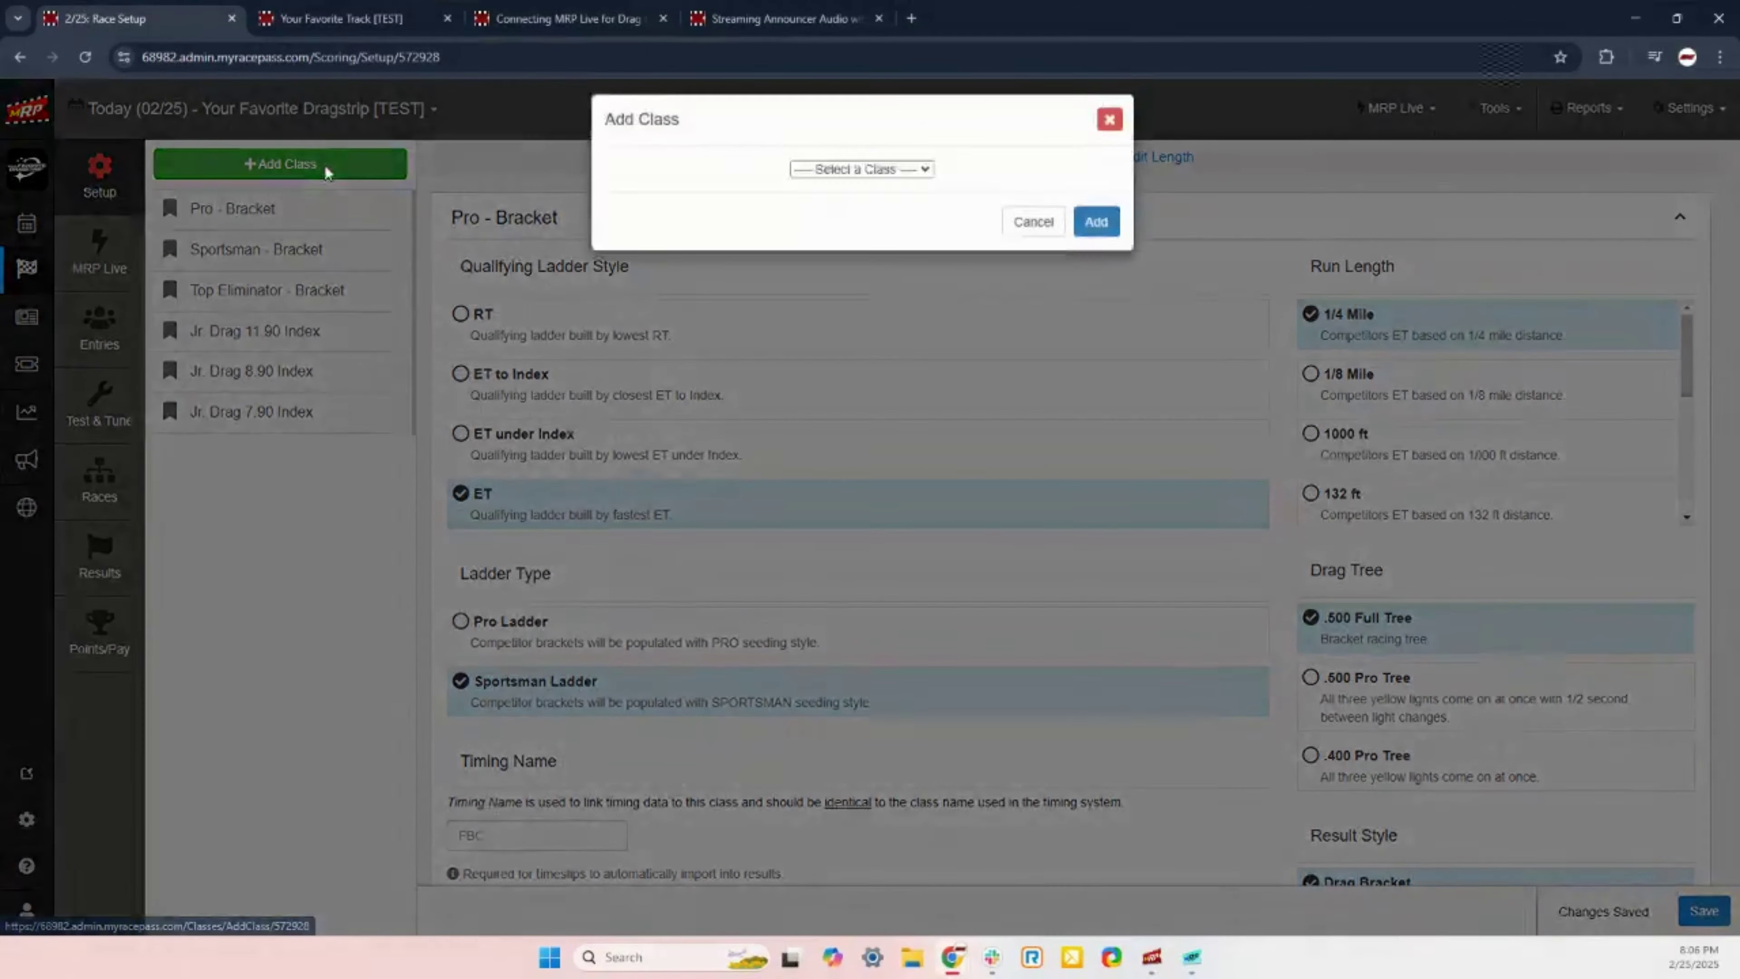
pyautogui.click(883, 182)
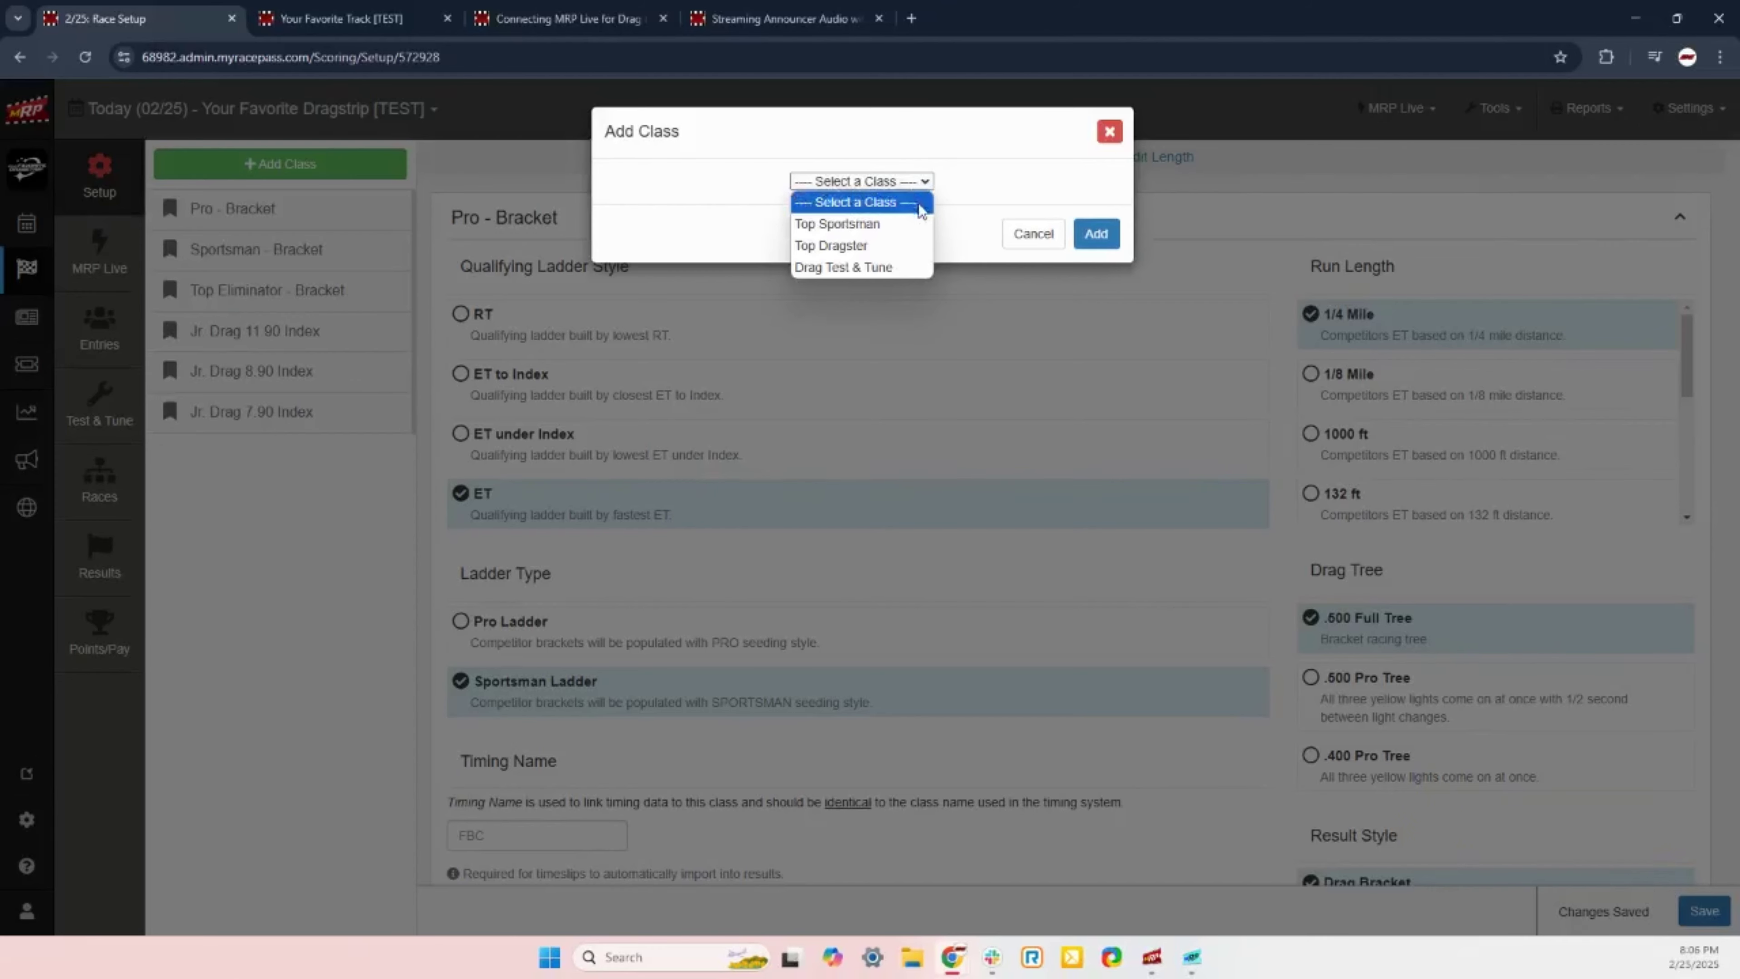
pyautogui.click(986, 197)
pyautogui.click(1030, 236)
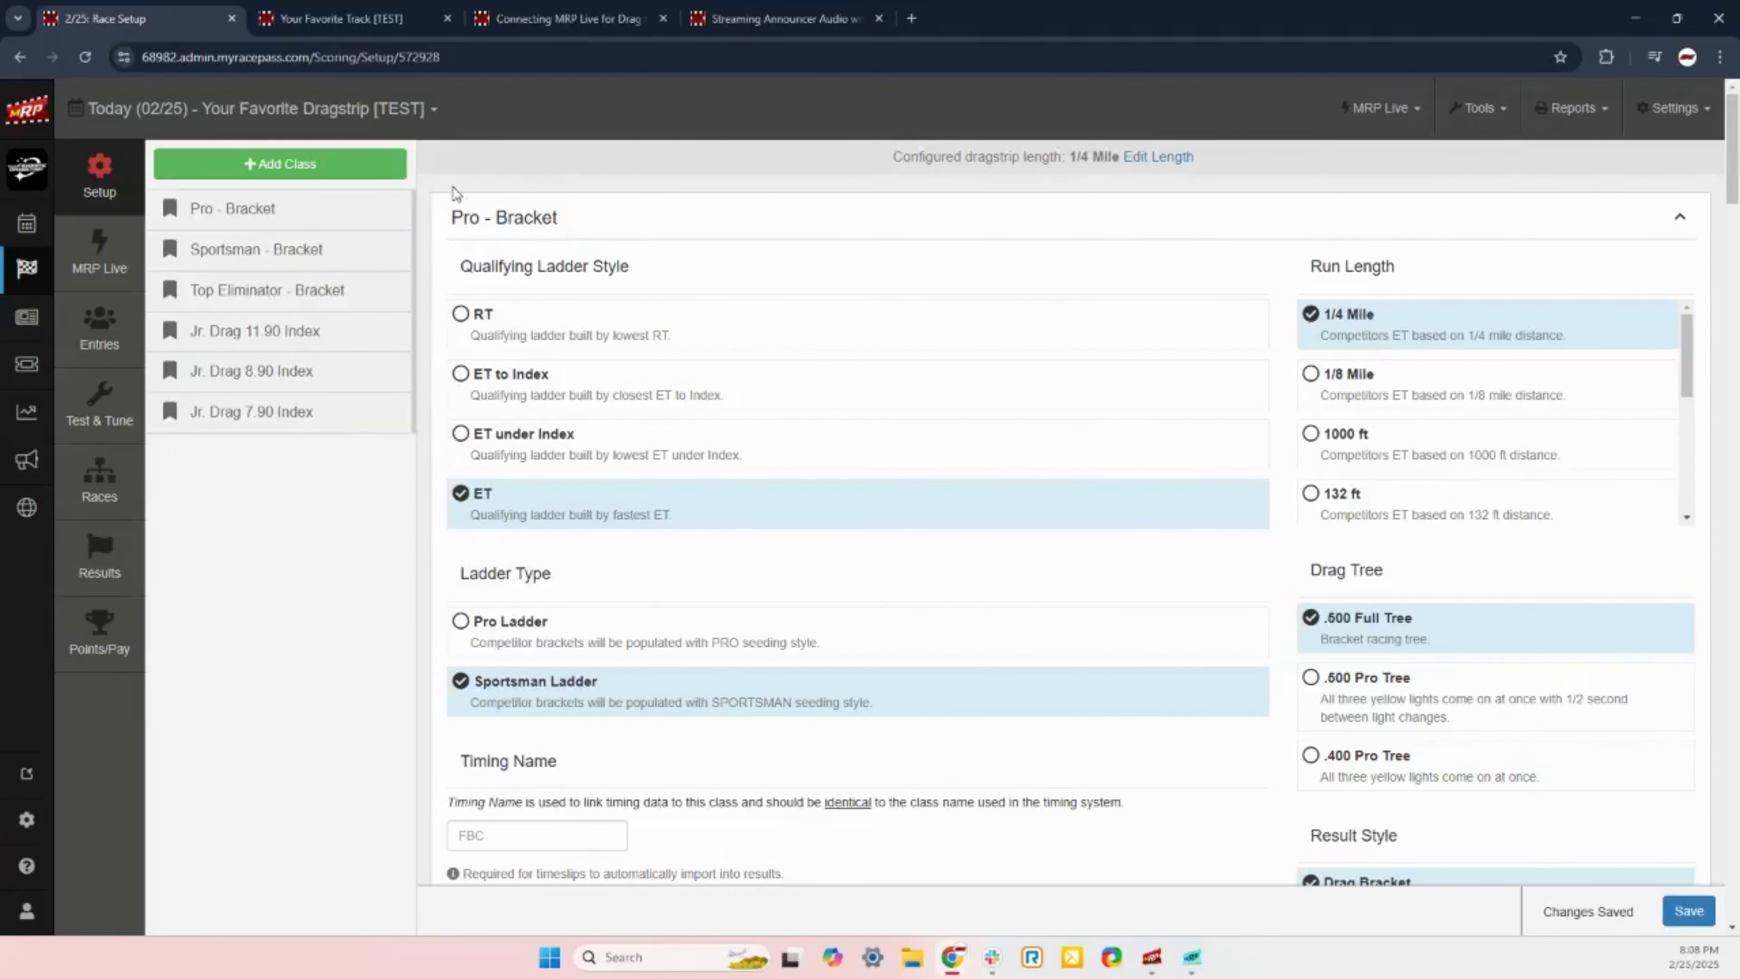
# Step: Switch the Pro - Bracket run length from 1/4 Mile to 1/8 Mile
pyautogui.click(1349, 379)
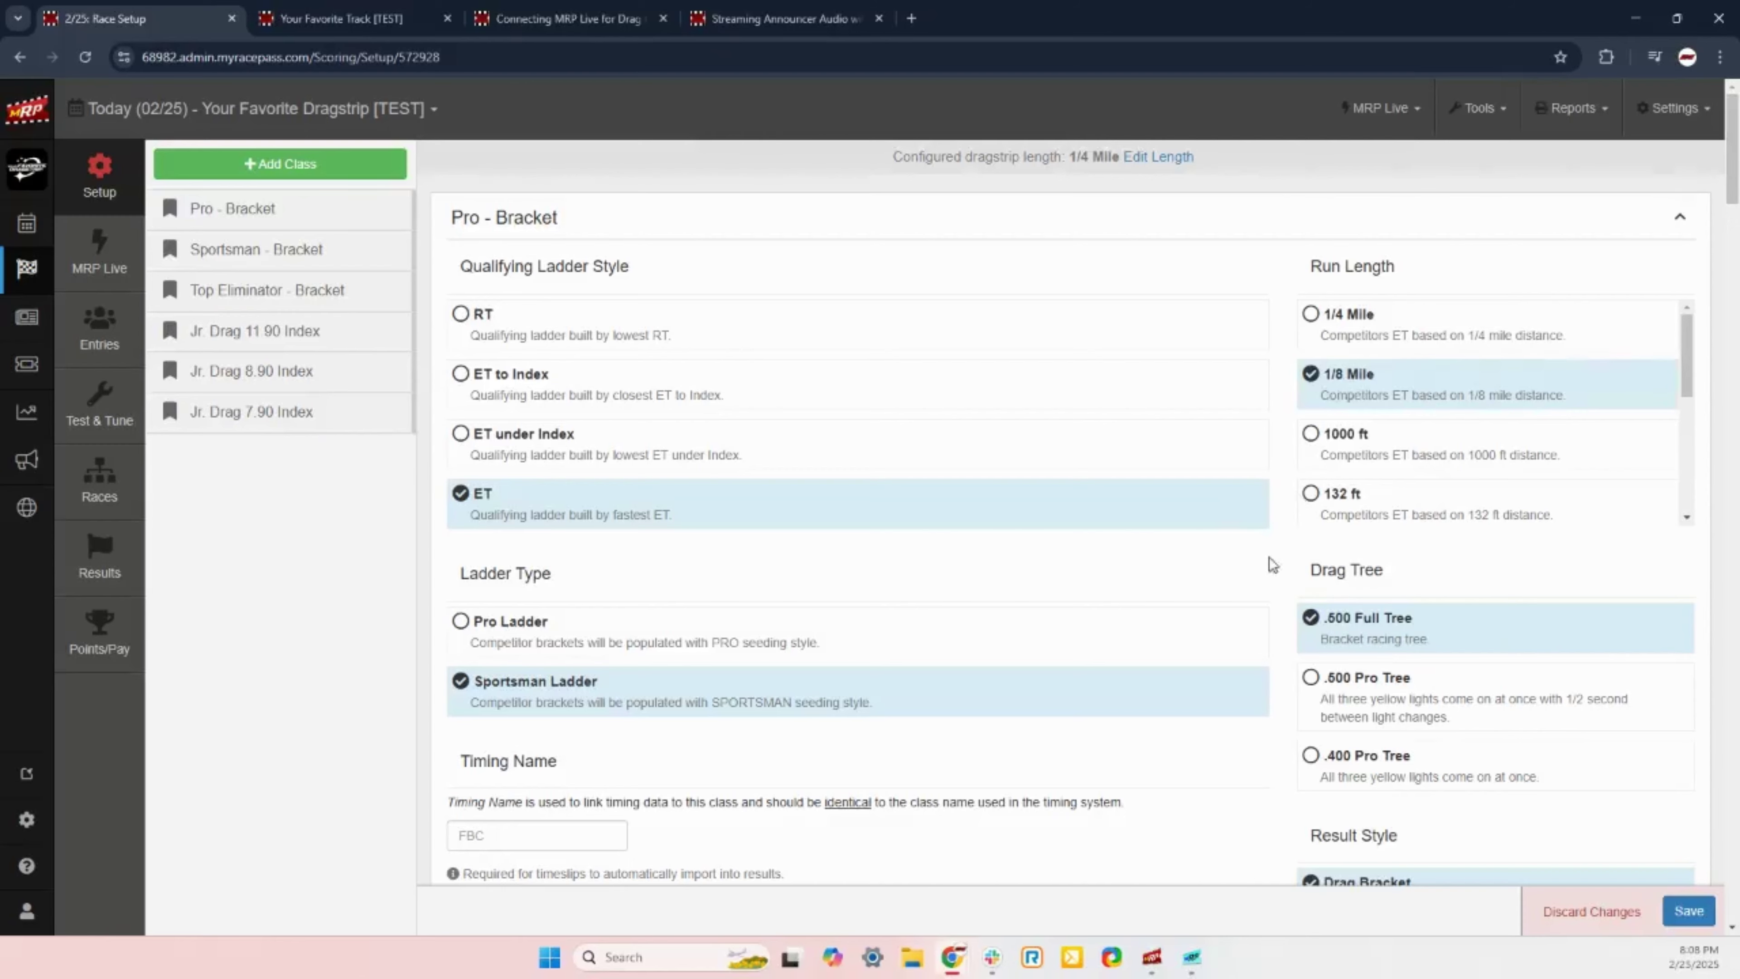
pyautogui.scroll(-3, 1274, 561)
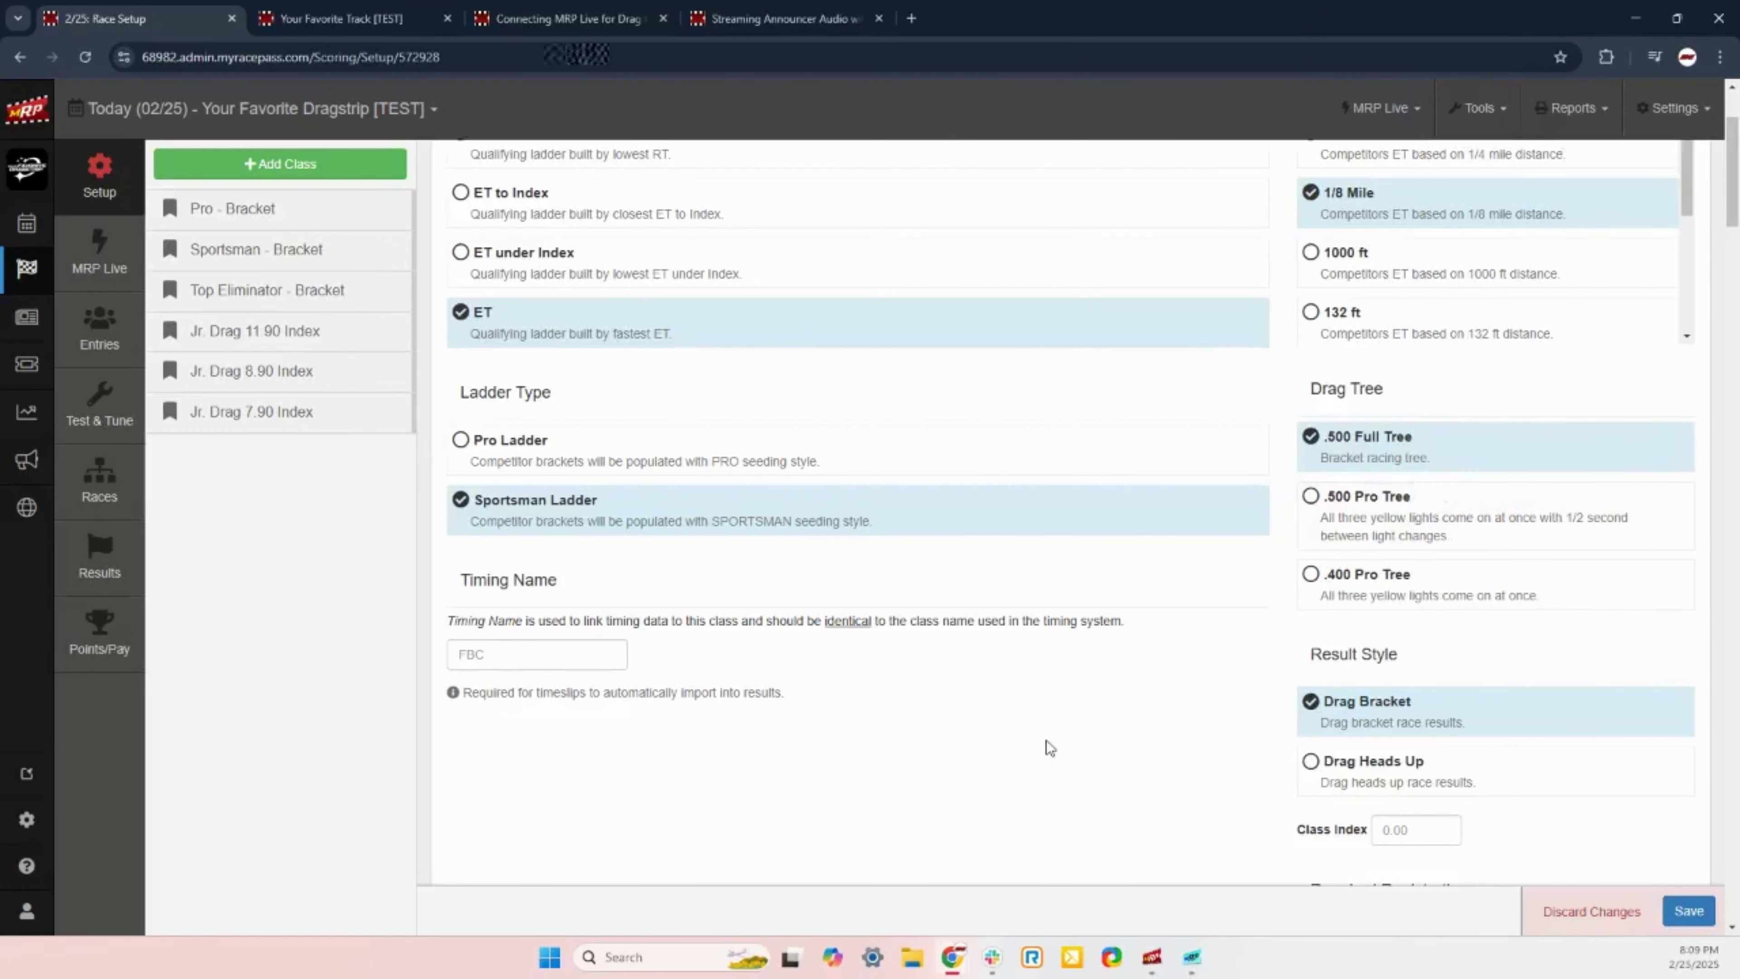
pyautogui.scroll(-3, 1411, 603)
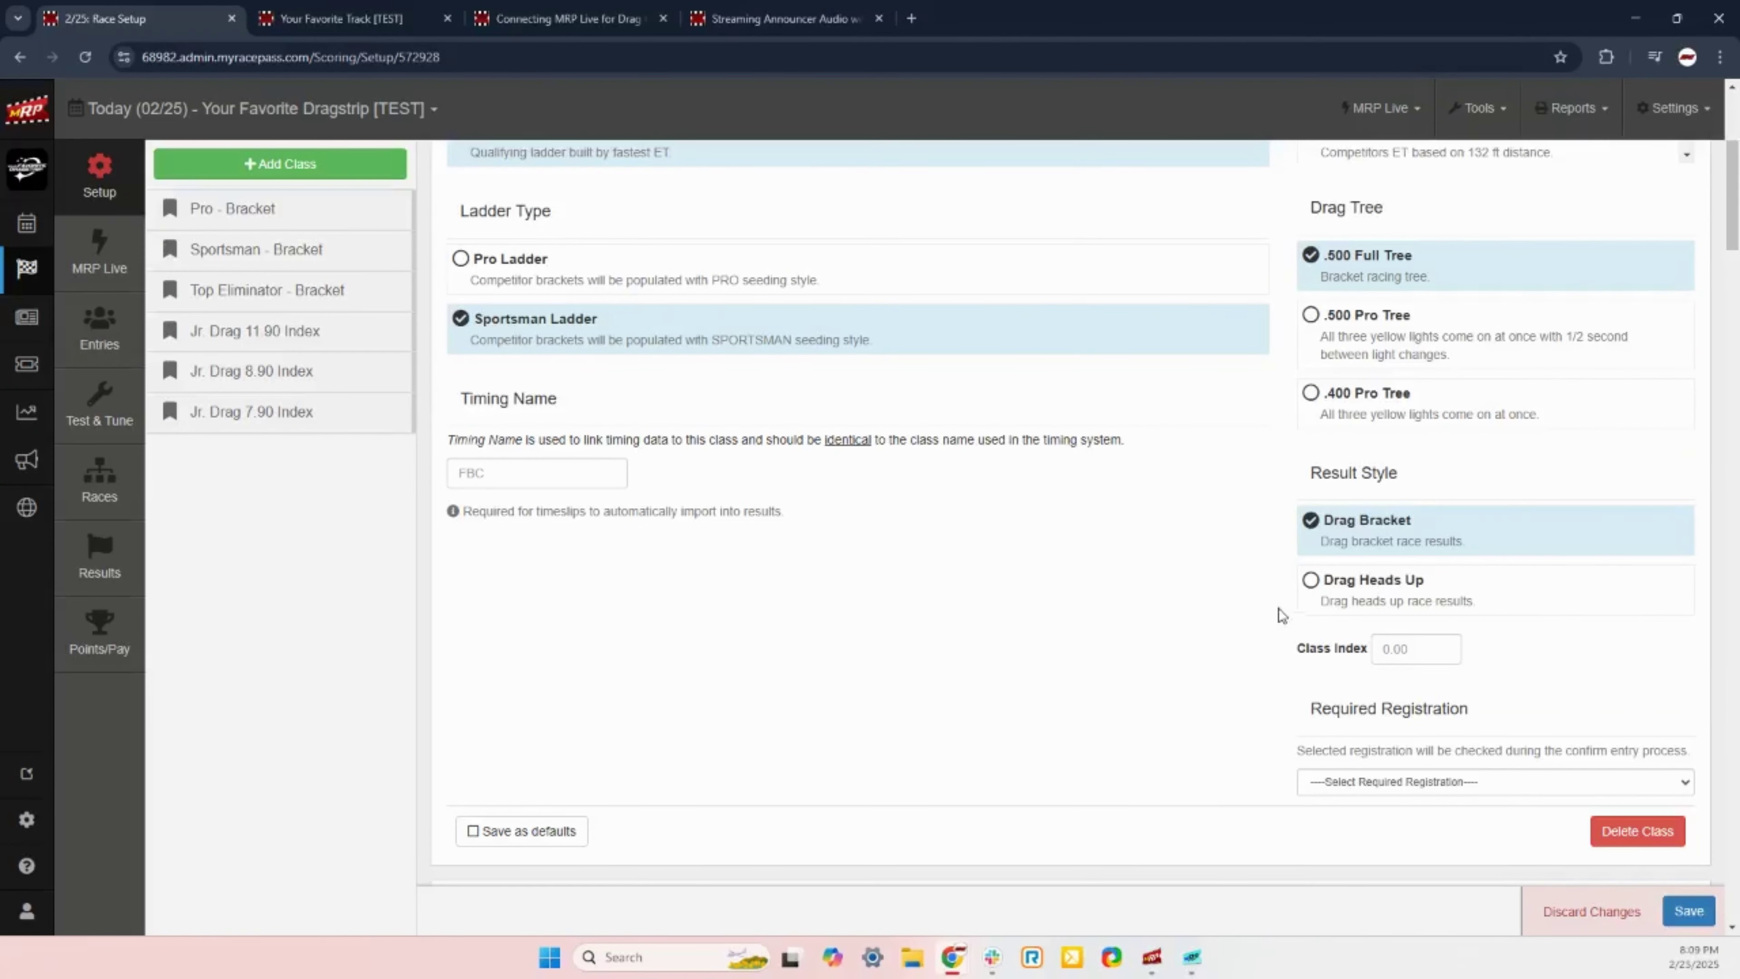
pyautogui.moveTo(462, 400); pyautogui.dragTo(555, 414)
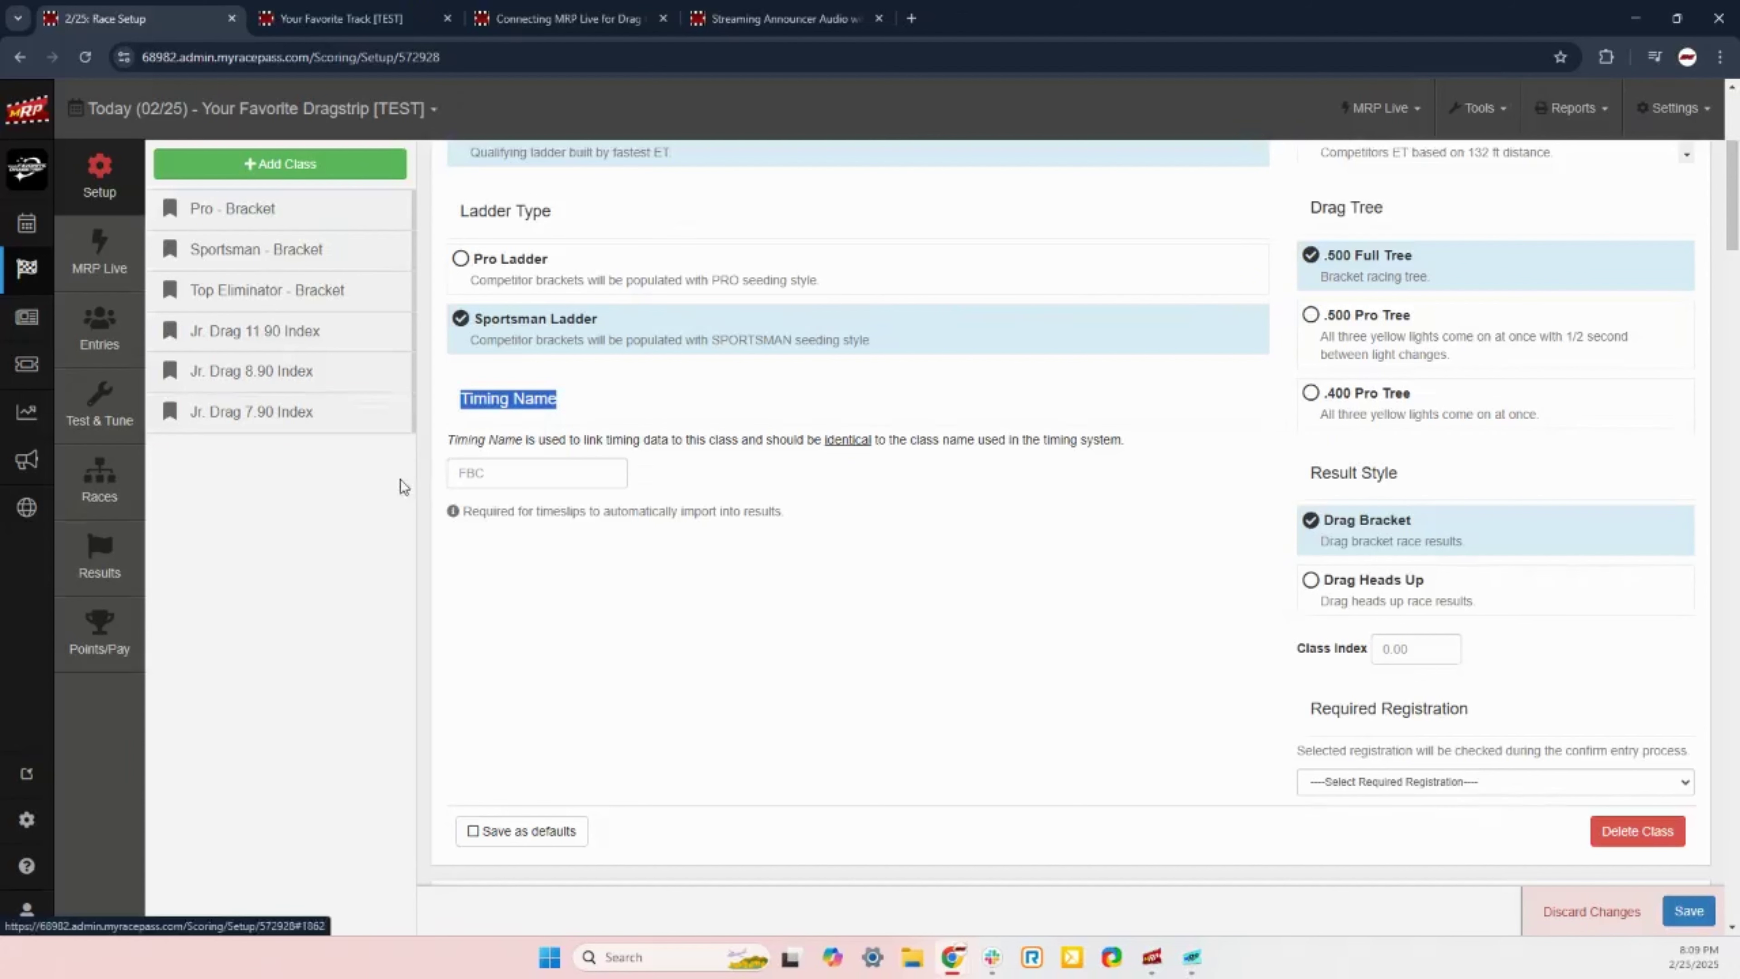
pyautogui.click(435, 445)
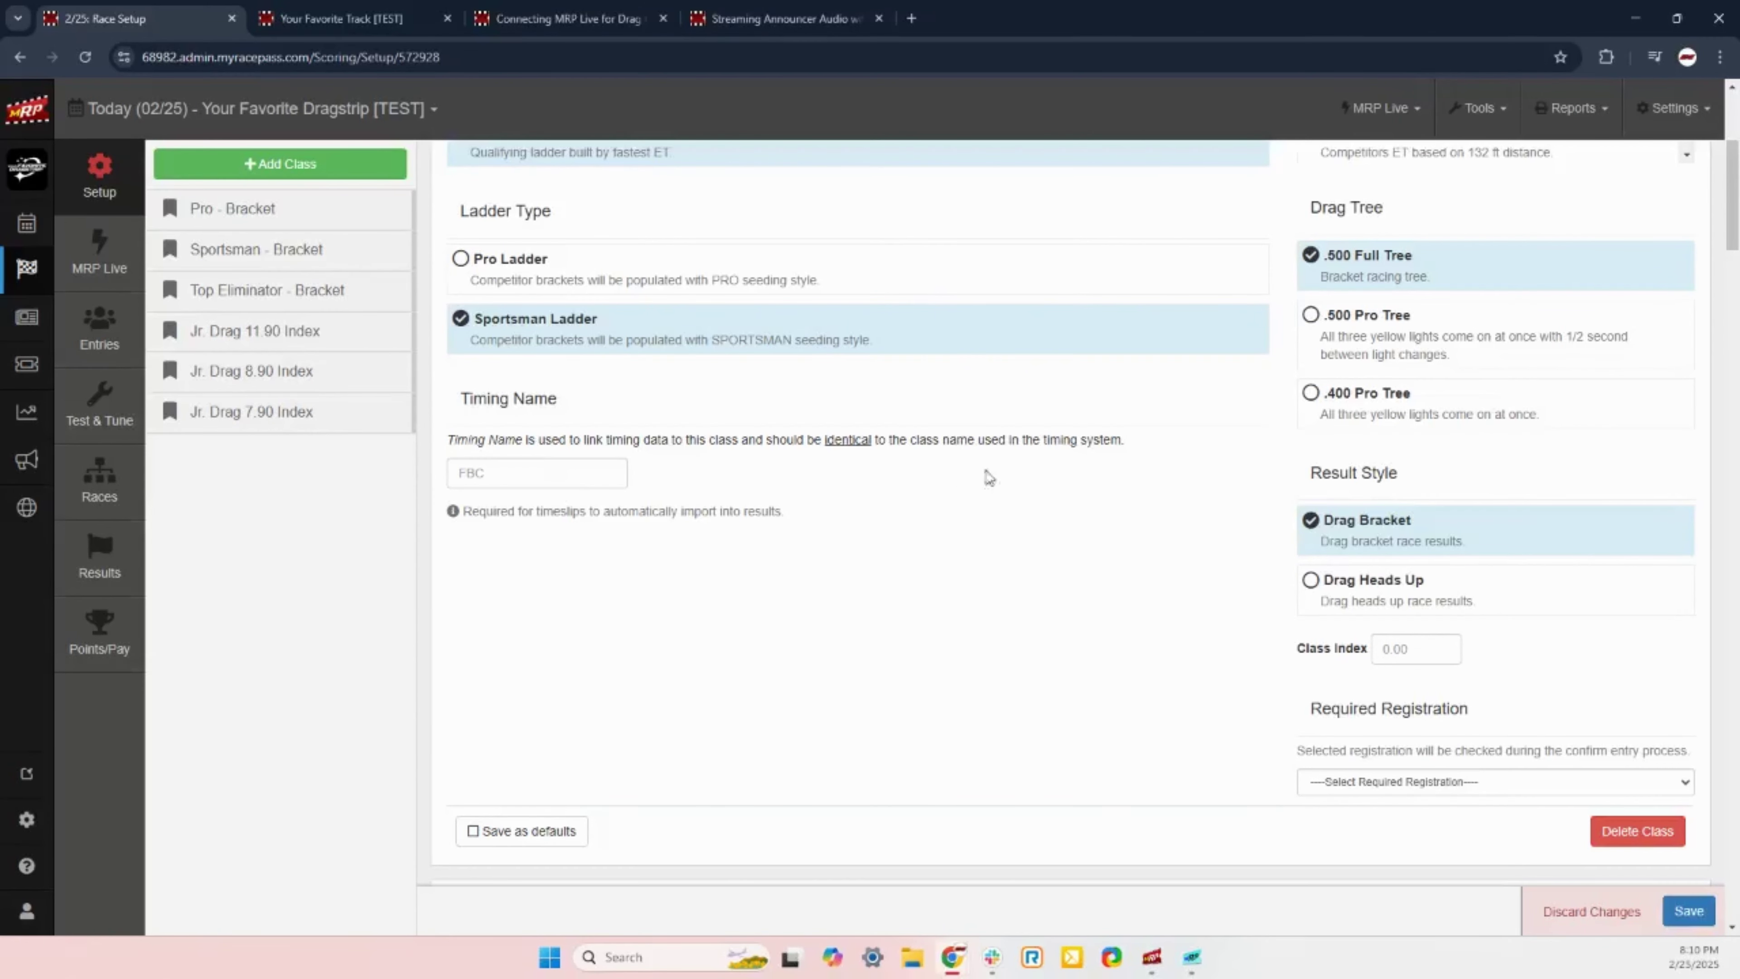
pyautogui.scroll(-1, 1176, 469)
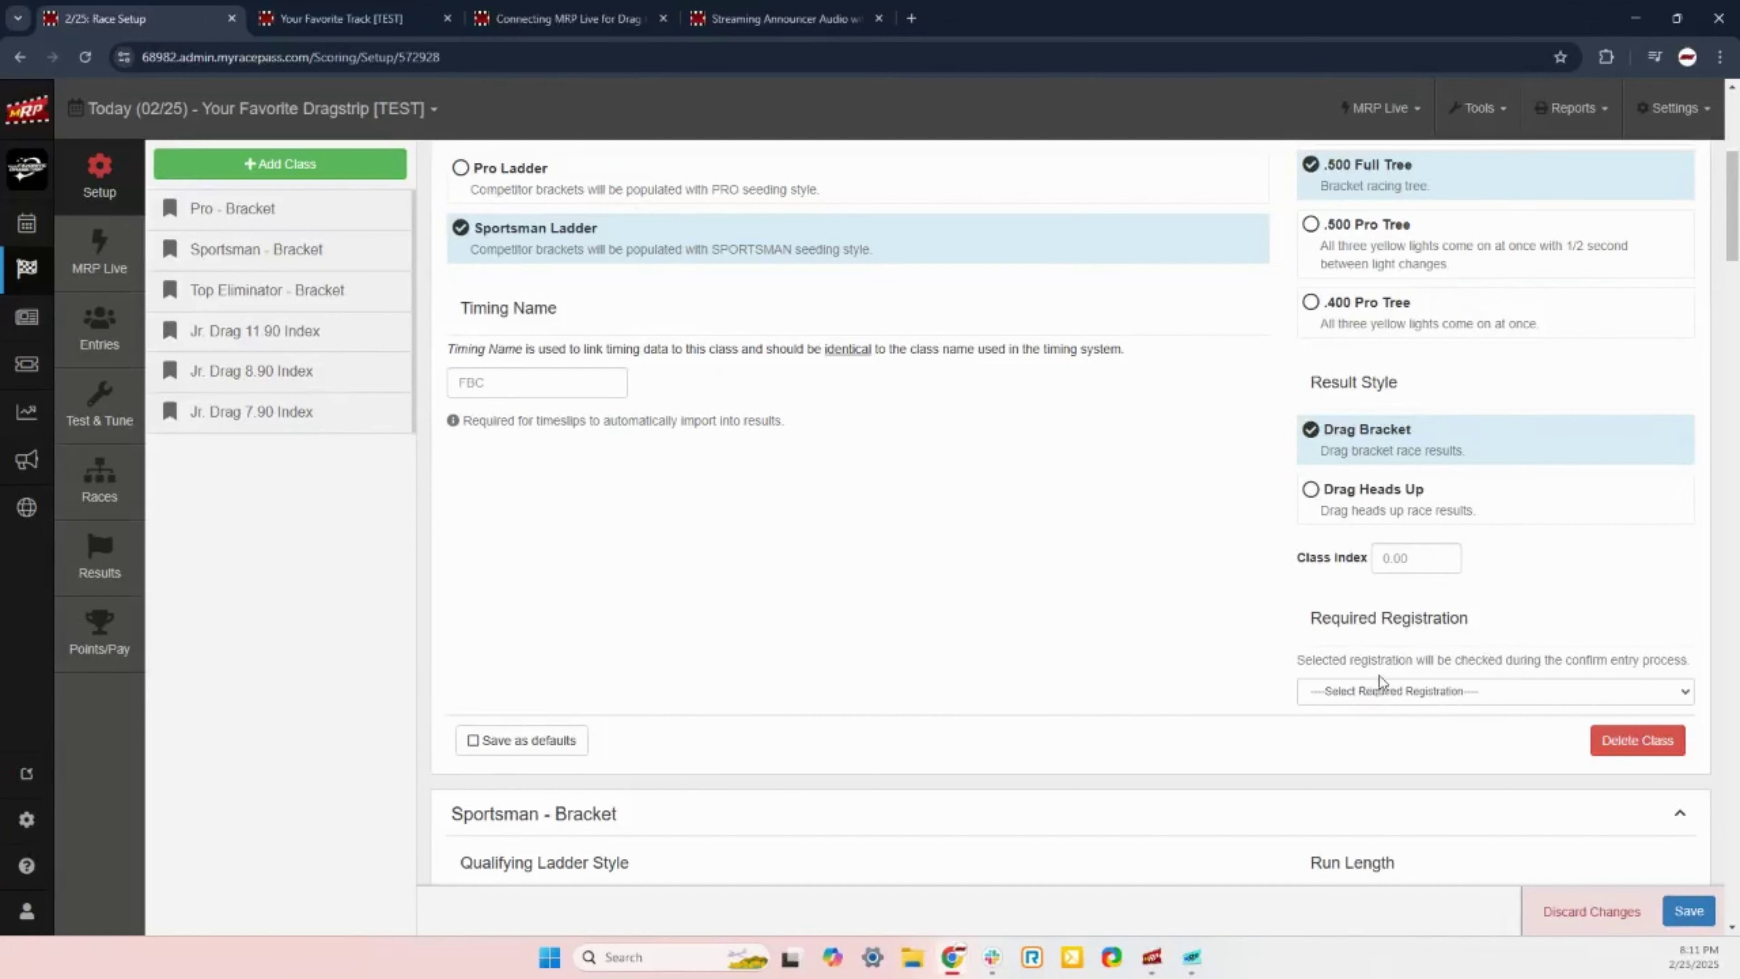
# Step: Require the 2025 Points Sign-Up registration for Pro - Bracket and tick Save as defaults
pyautogui.click(1384, 691)
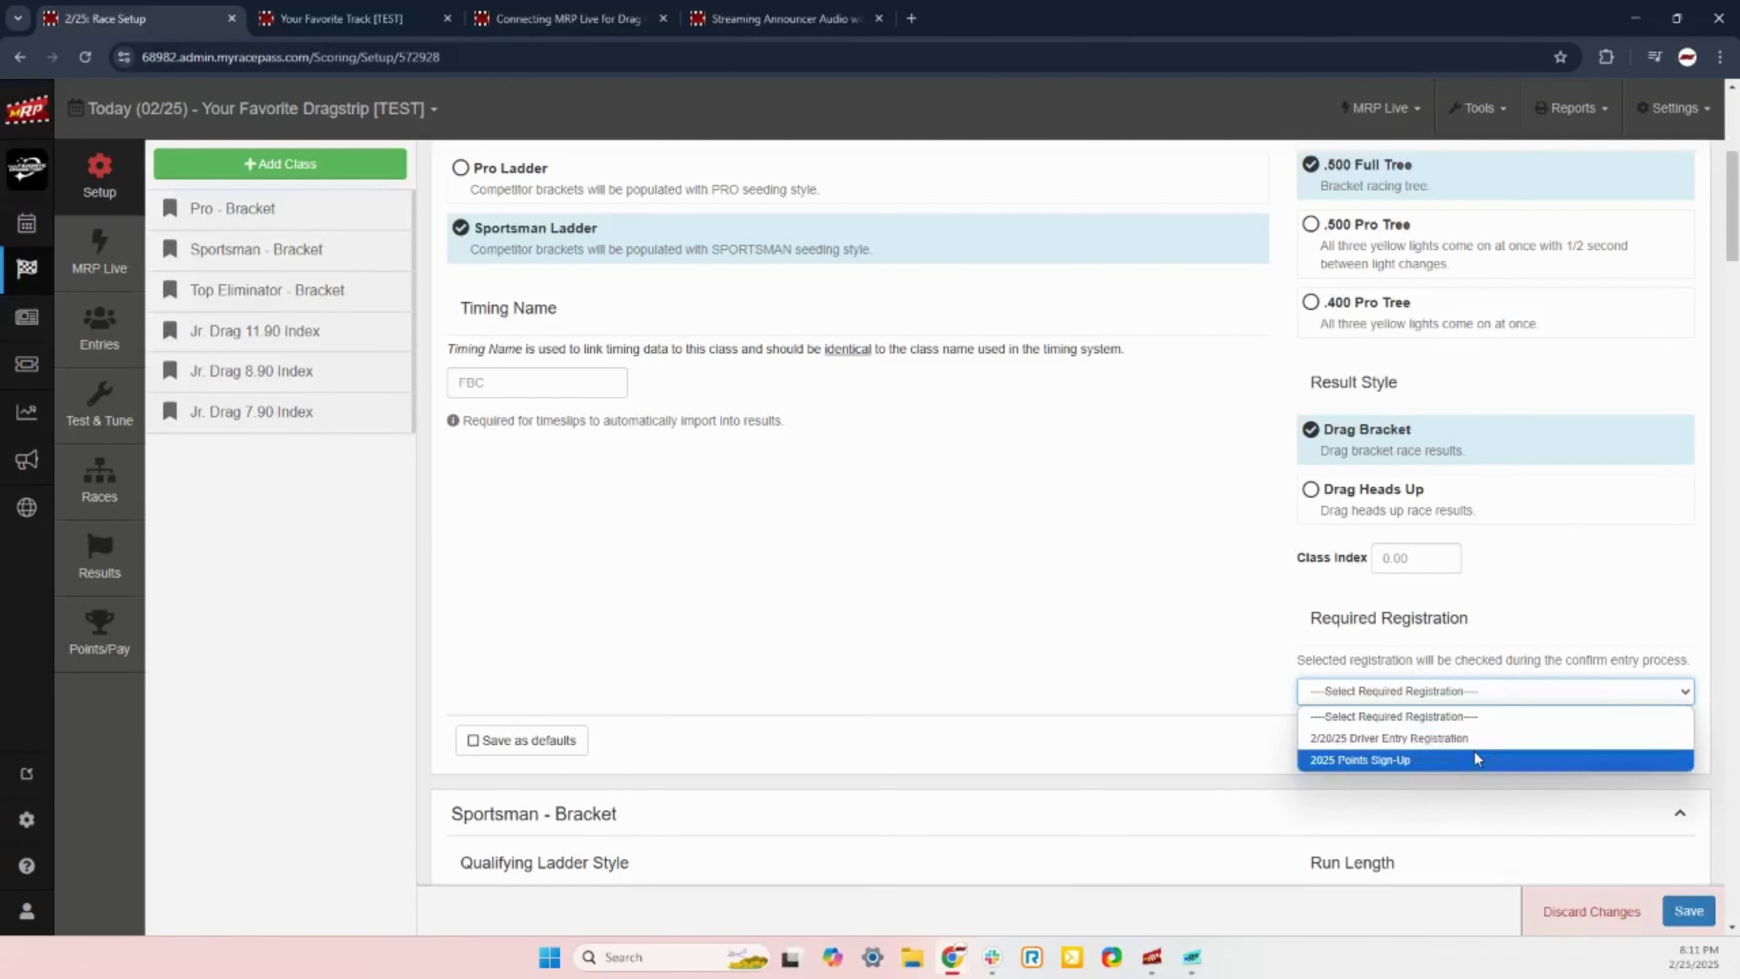
pyautogui.click(1382, 760)
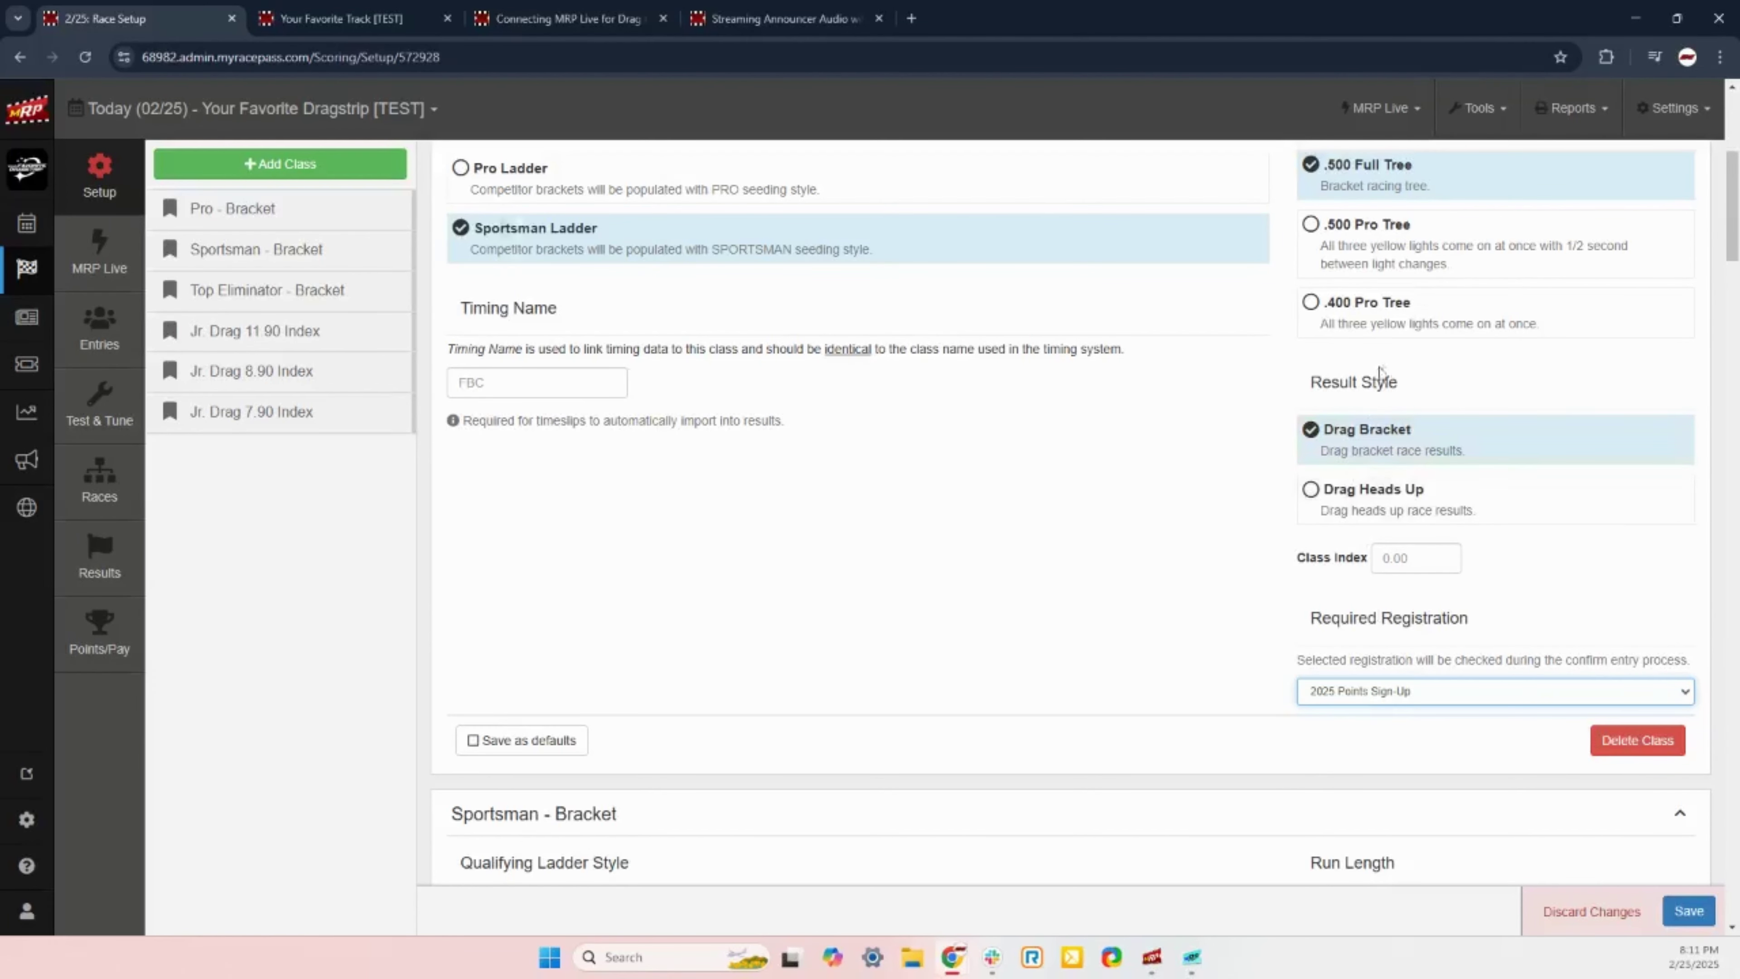
pyautogui.scroll(1, 1379, 449)
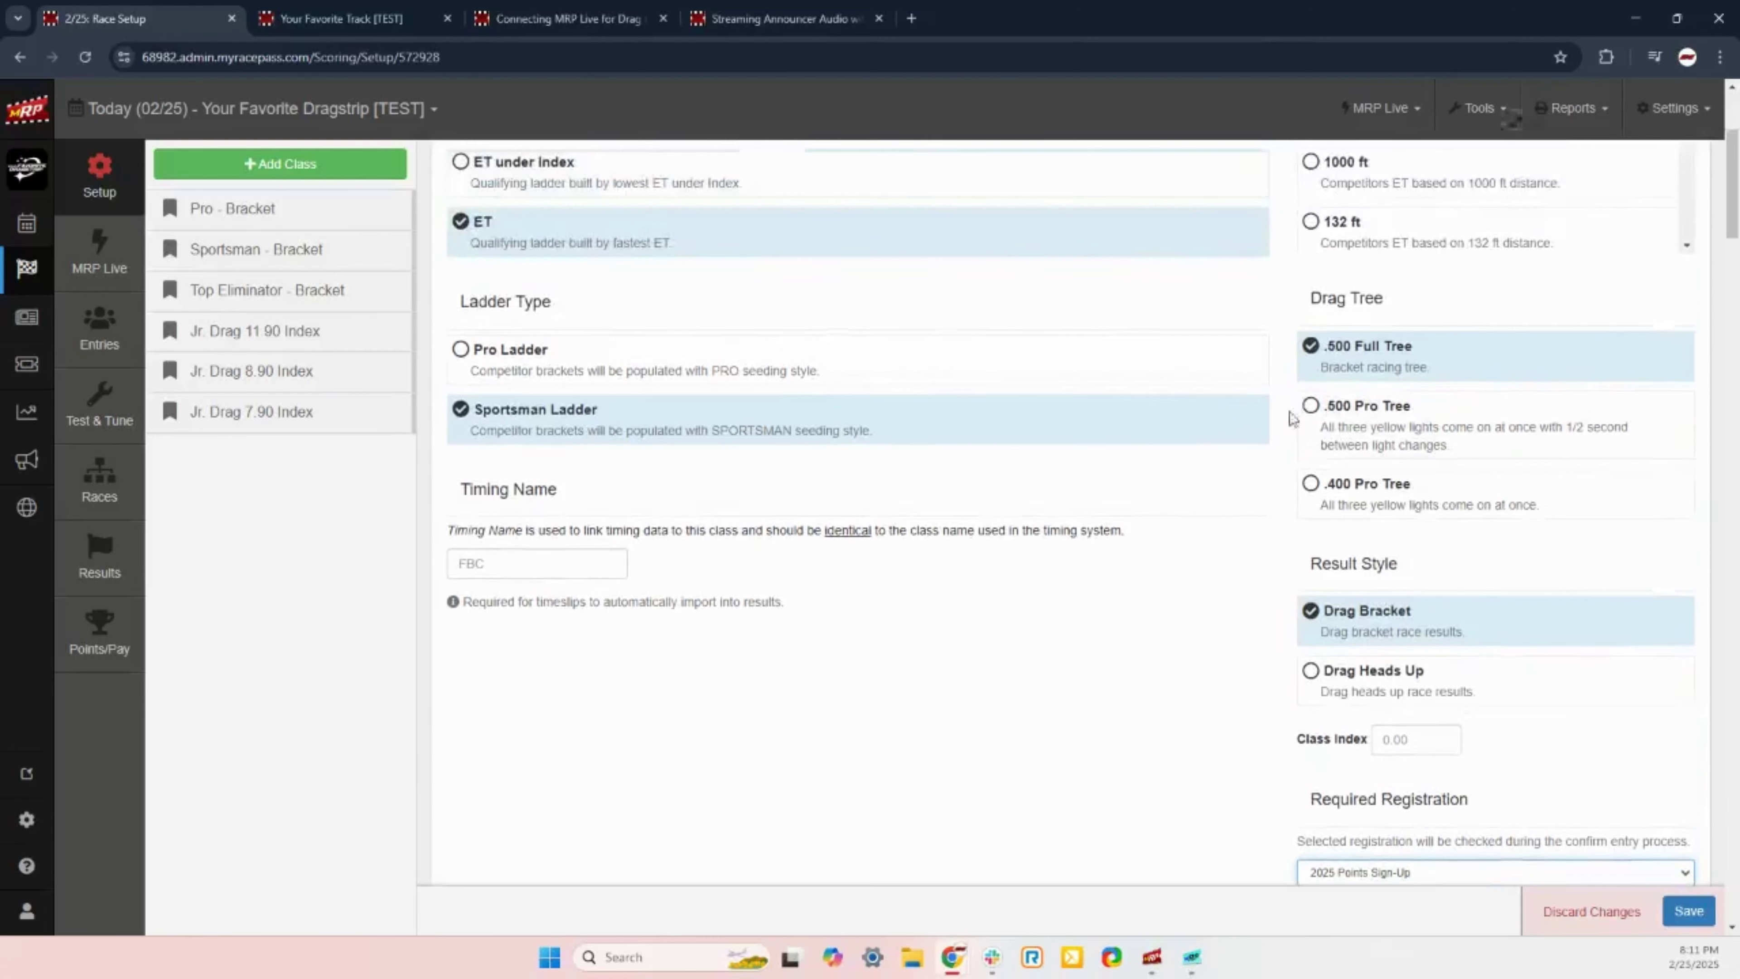
pyautogui.scroll(-2, 1254, 552)
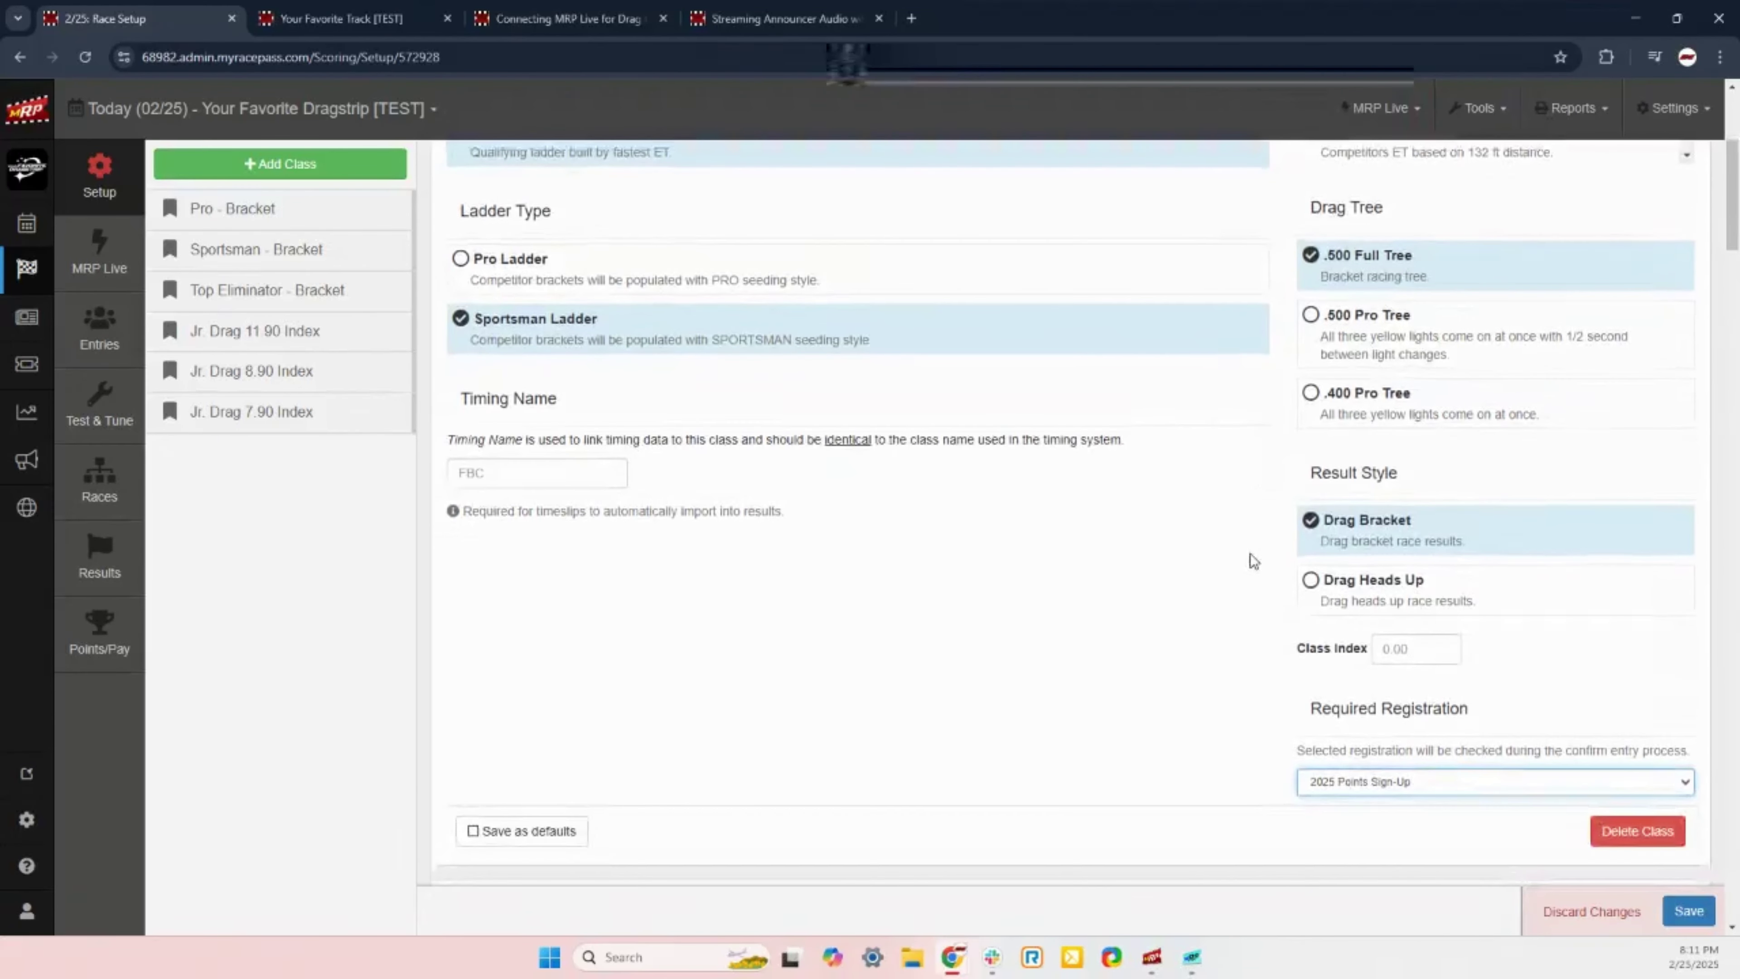
pyautogui.click(564, 844)
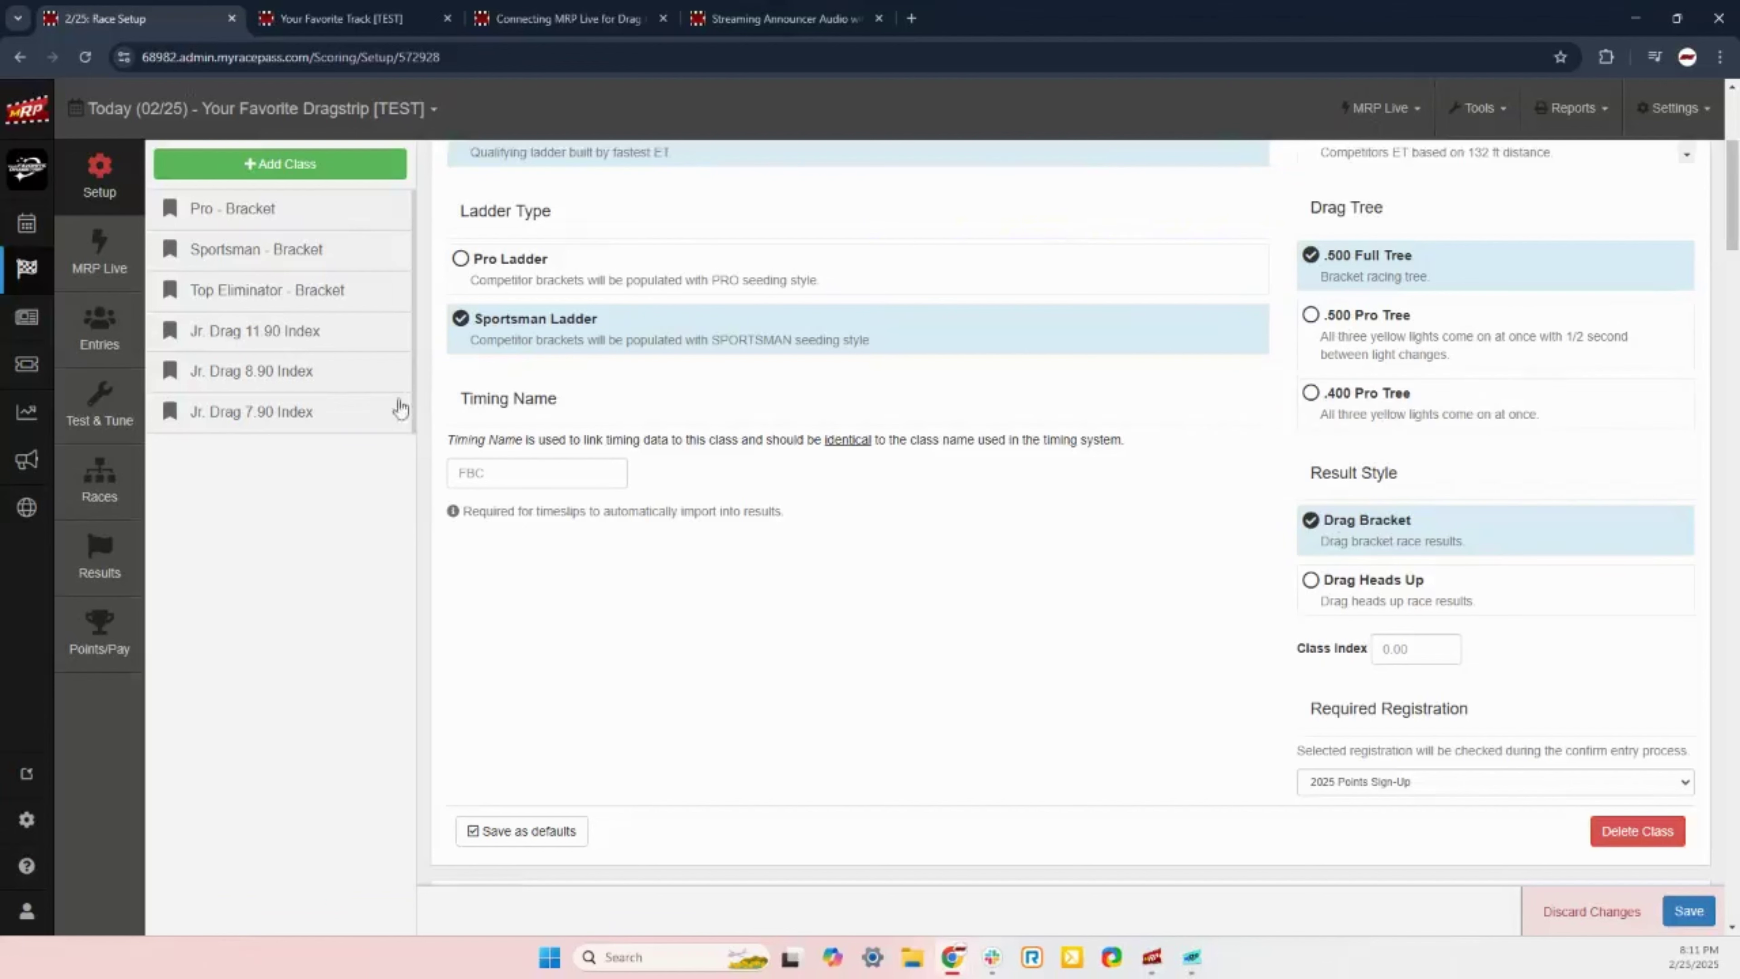
# Step: Set the Pro - Bracket timing name to TopDragster, keeping Save as defaults ticked
pyautogui.click(503, 475)
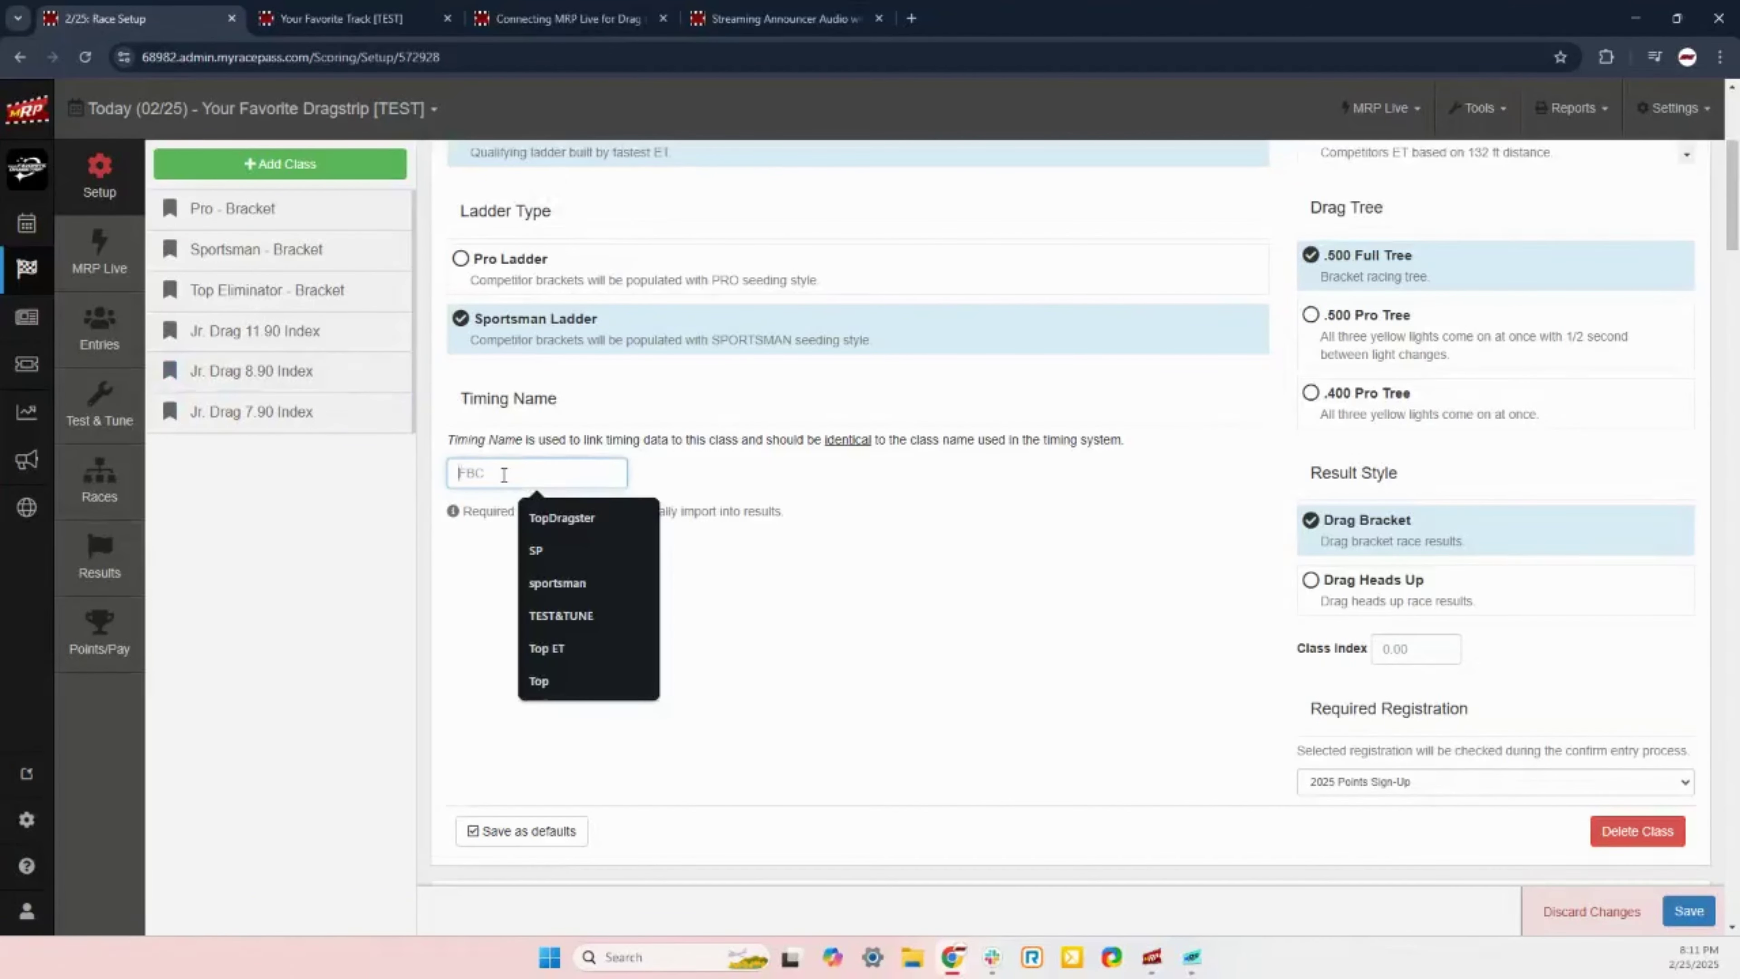
pyautogui.click(559, 517)
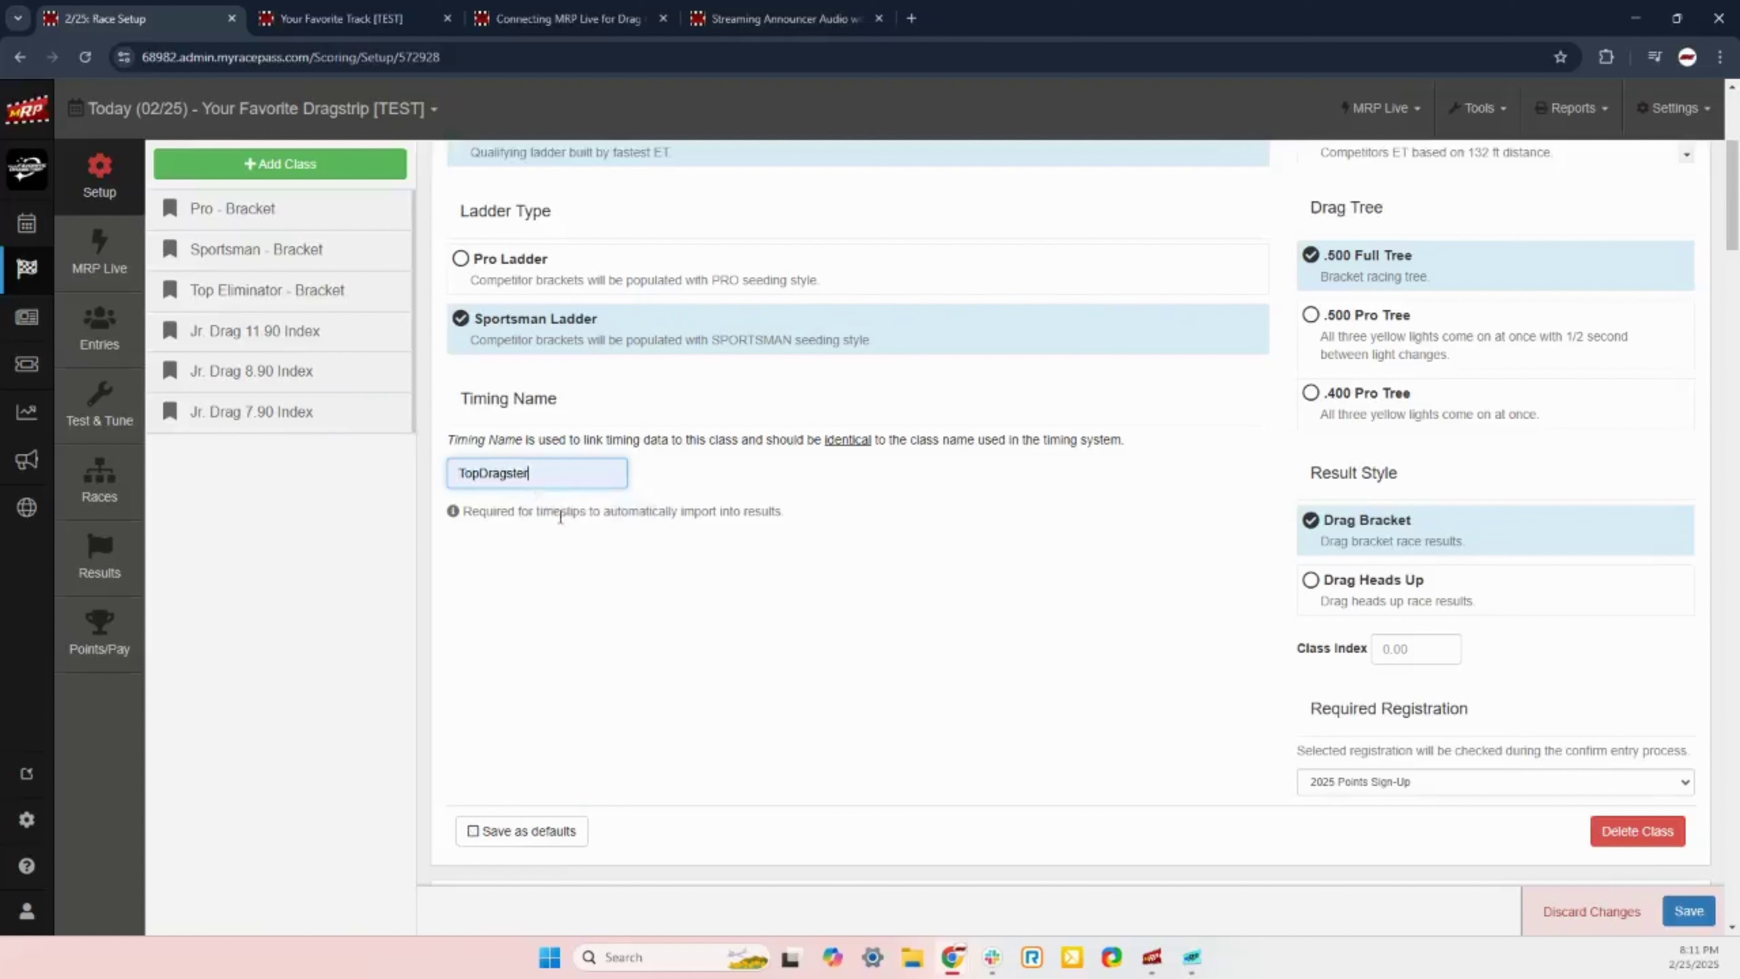
pyautogui.click(587, 588)
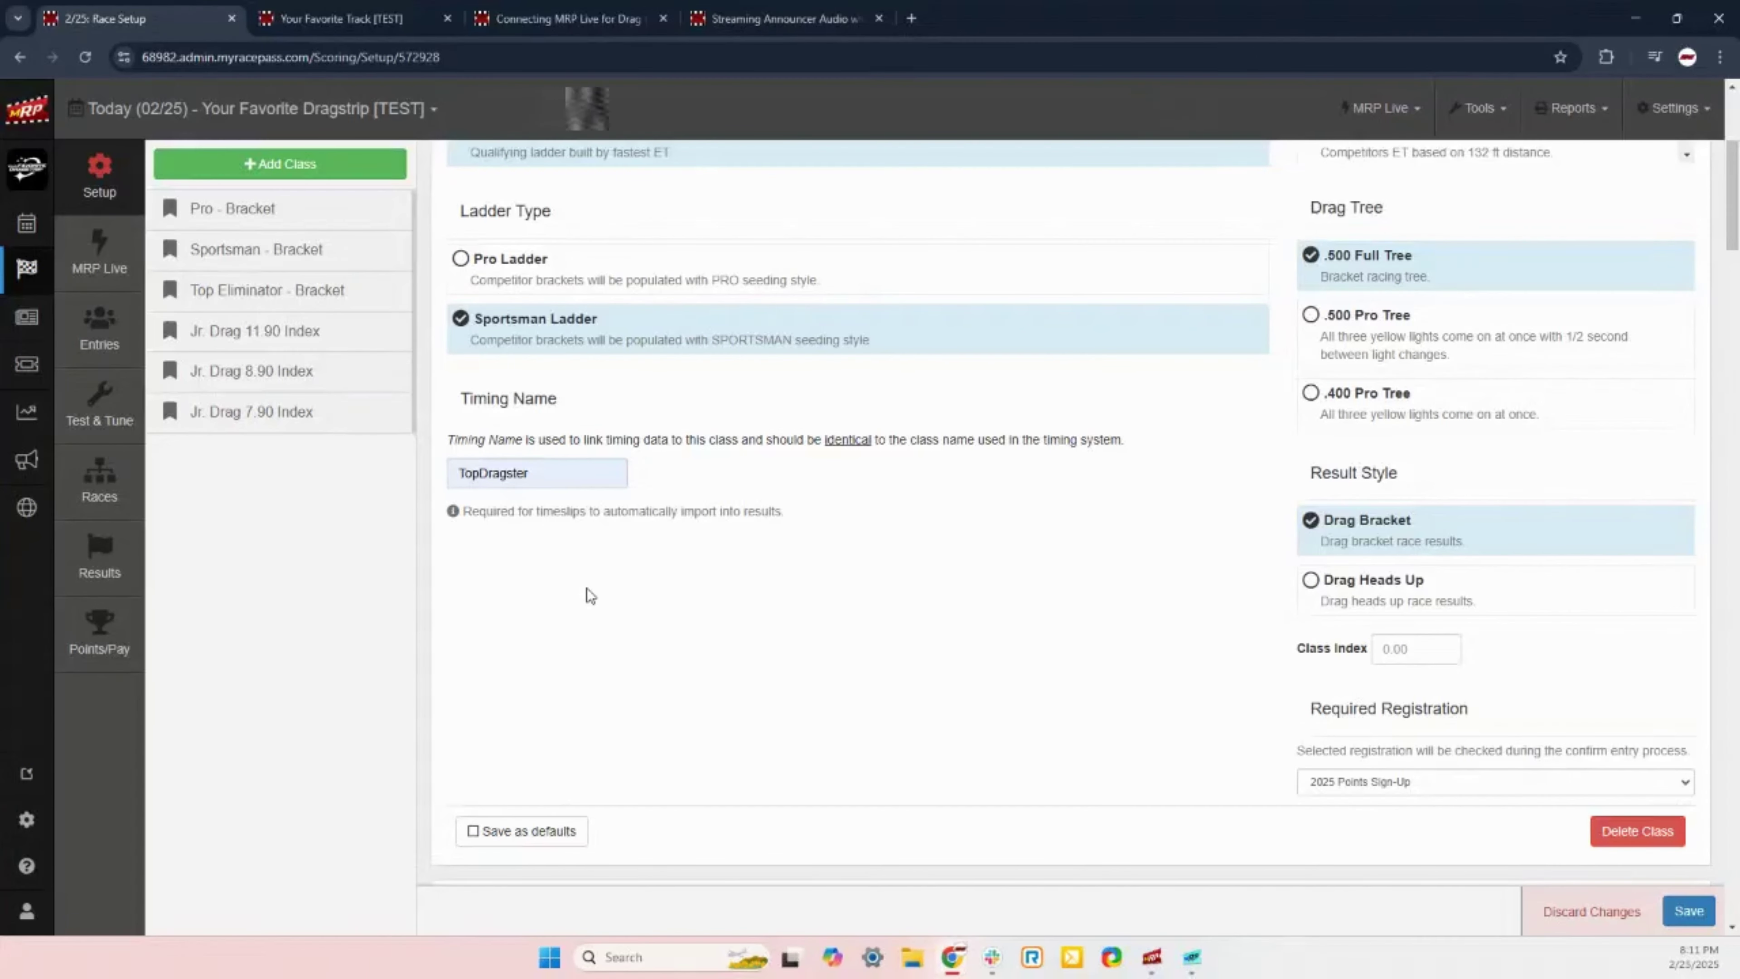
pyautogui.click(554, 829)
# Step: Save the race setup changes and bring up the Jr. Drag 11.90 Index class settings
pyautogui.click(1689, 911)
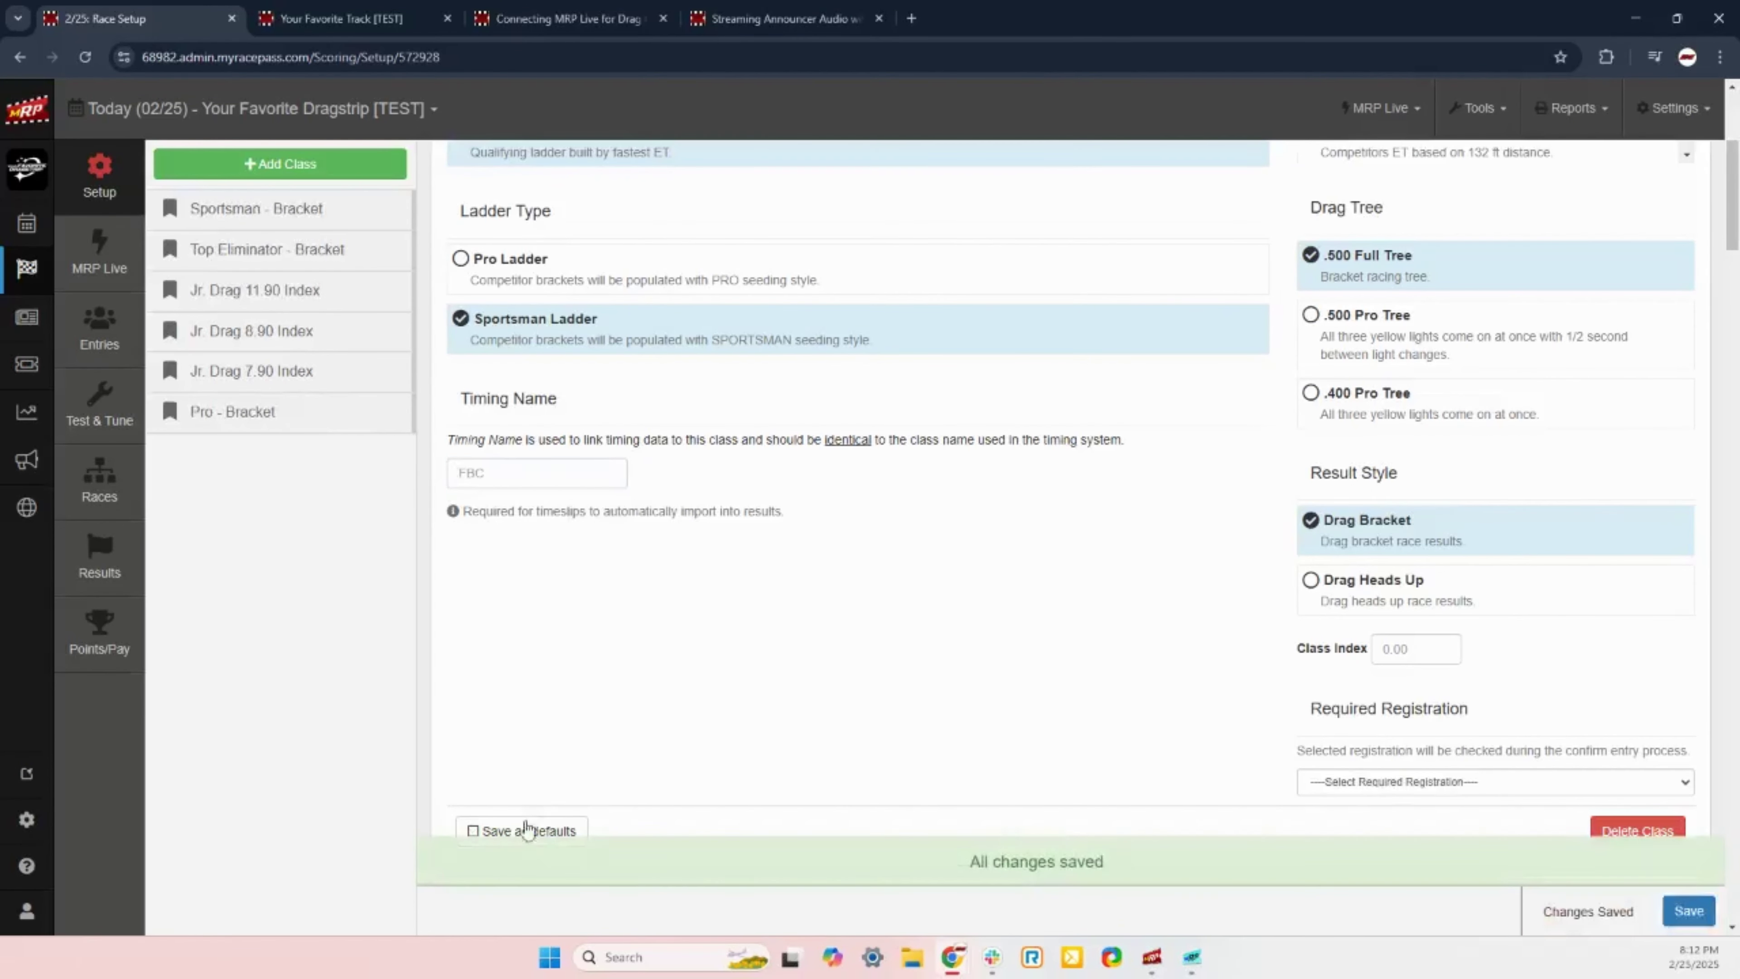
pyautogui.scroll(-6, 982, 509)
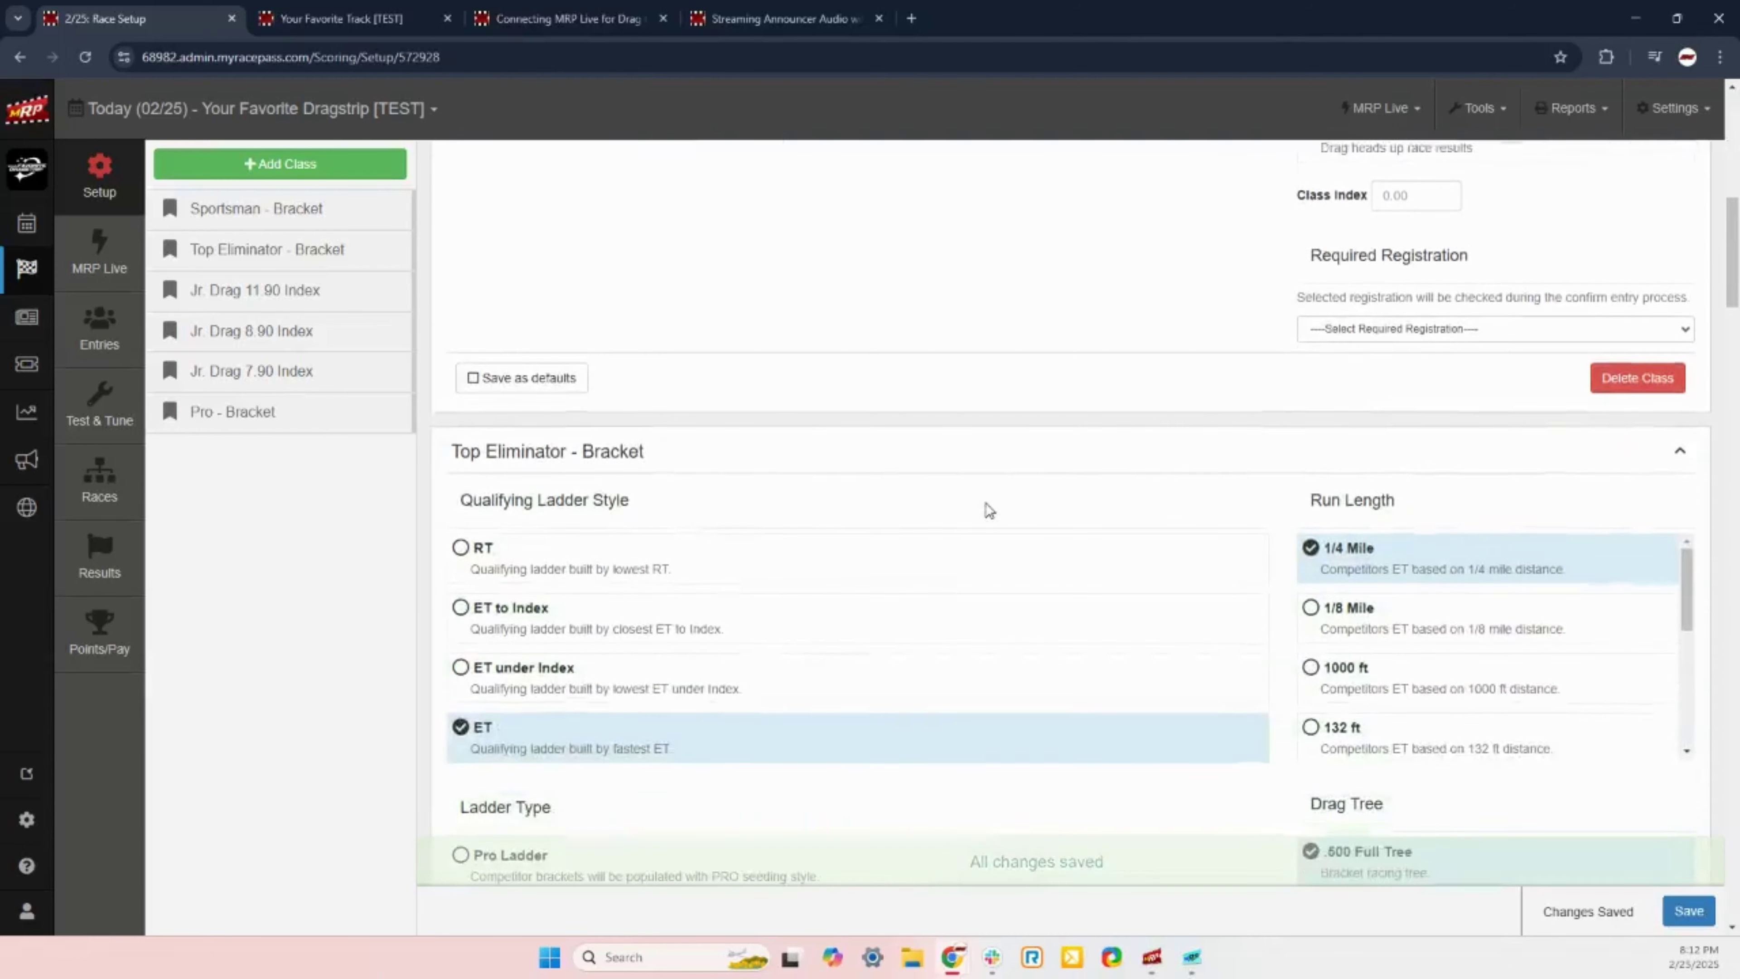
pyautogui.scroll(-4, 988, 510)
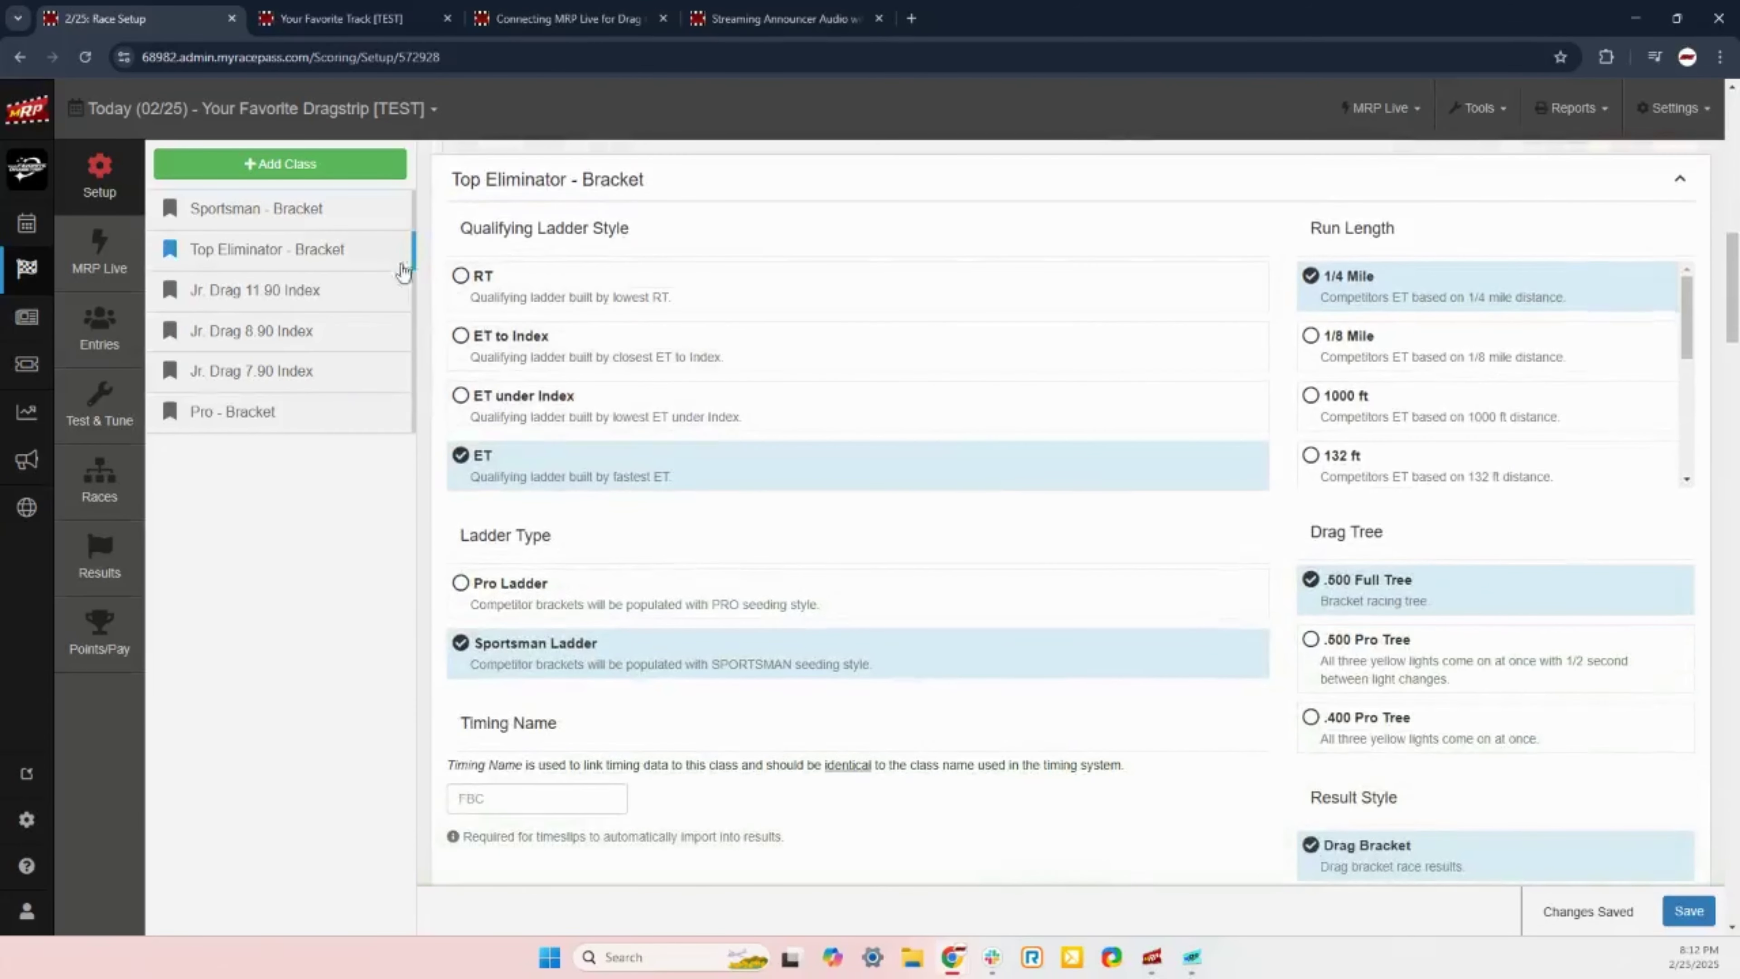
pyautogui.click(303, 307)
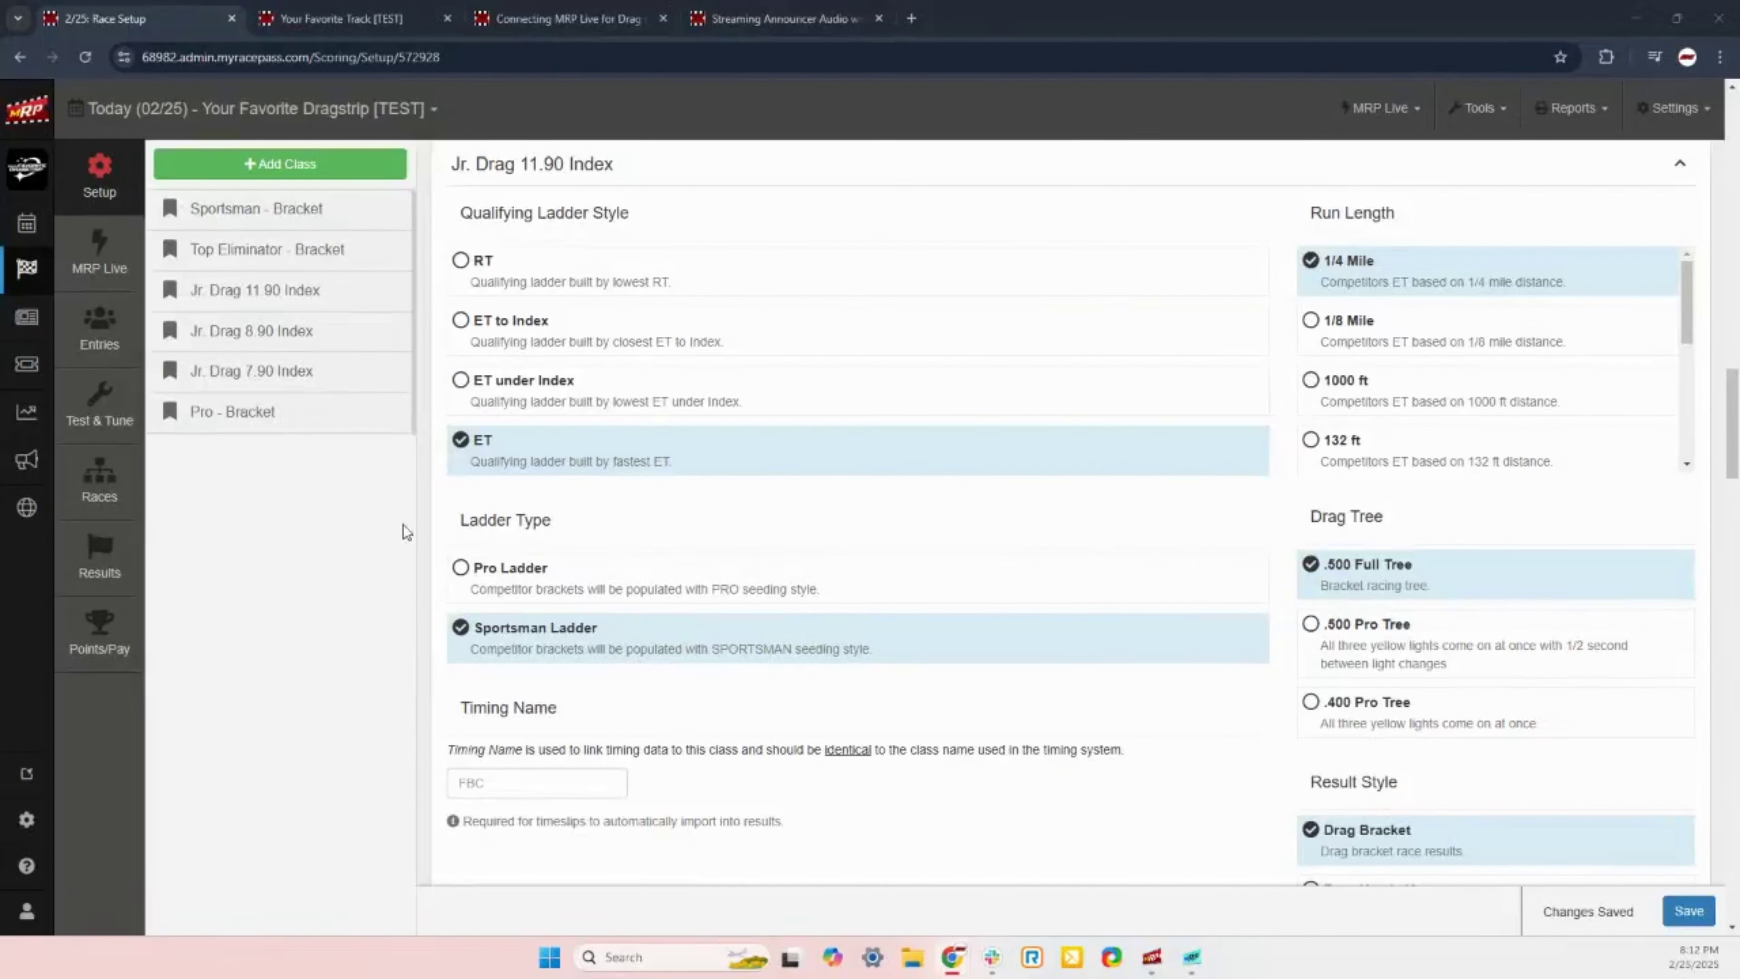
pyautogui.scroll(-10, 402, 537)
pyautogui.scroll(-20, 402, 539)
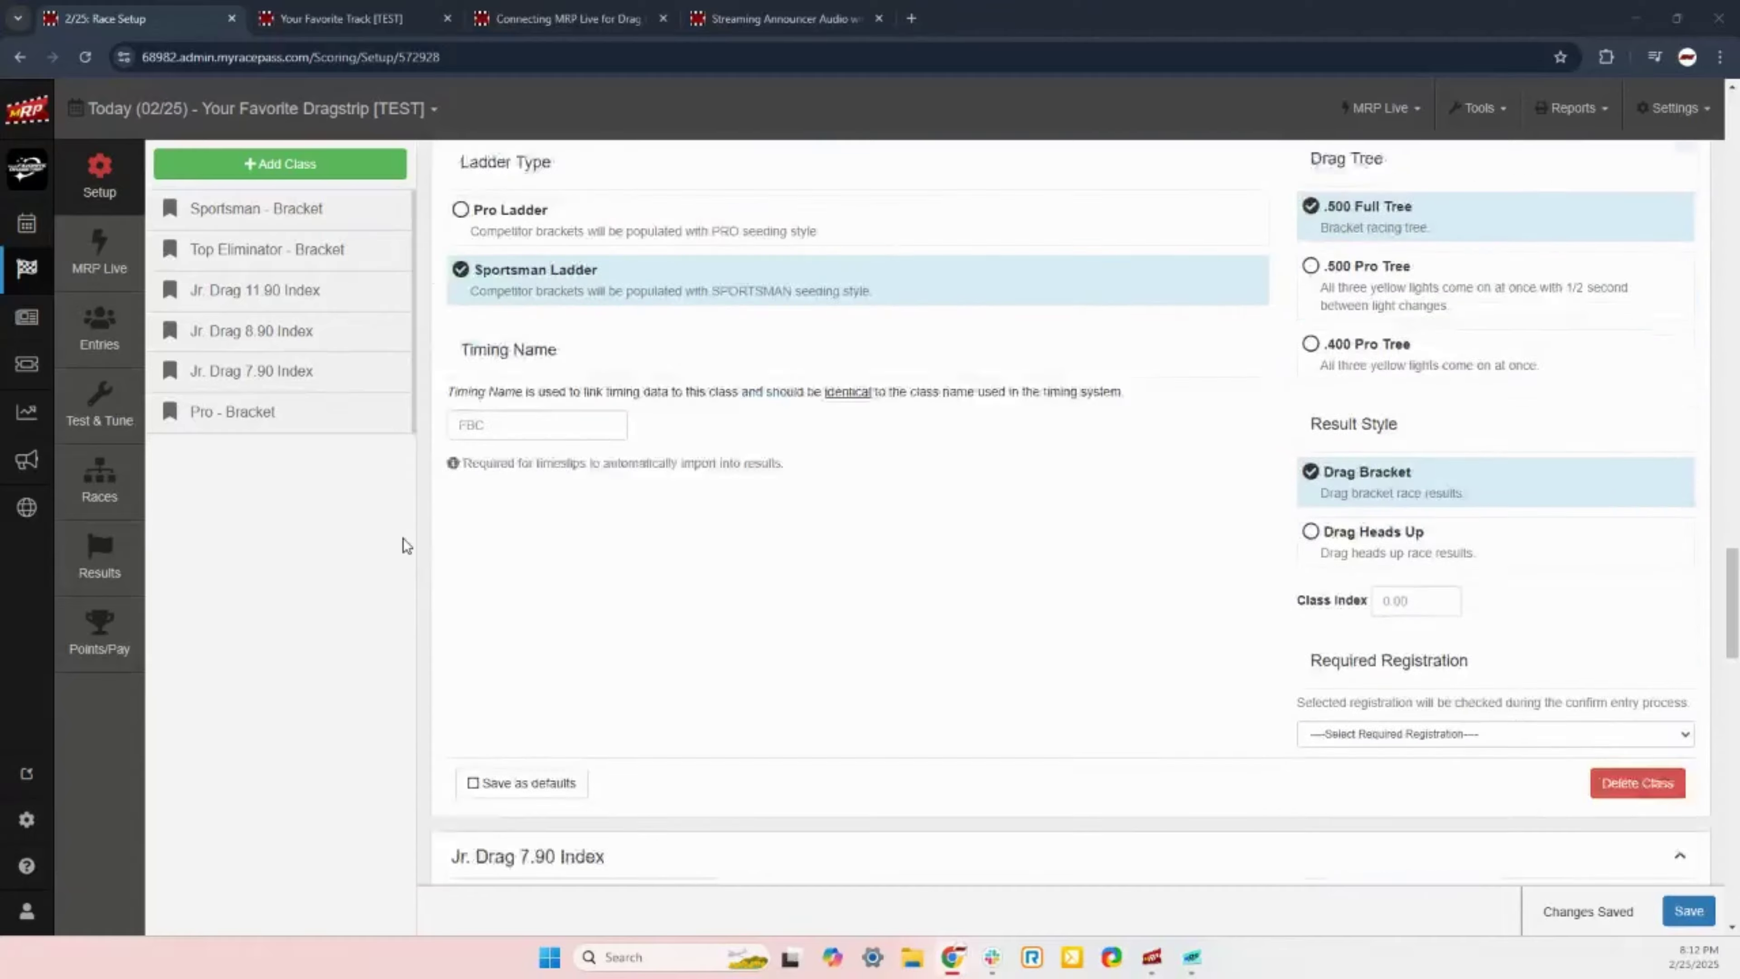
pyautogui.scroll(10, 402, 538)
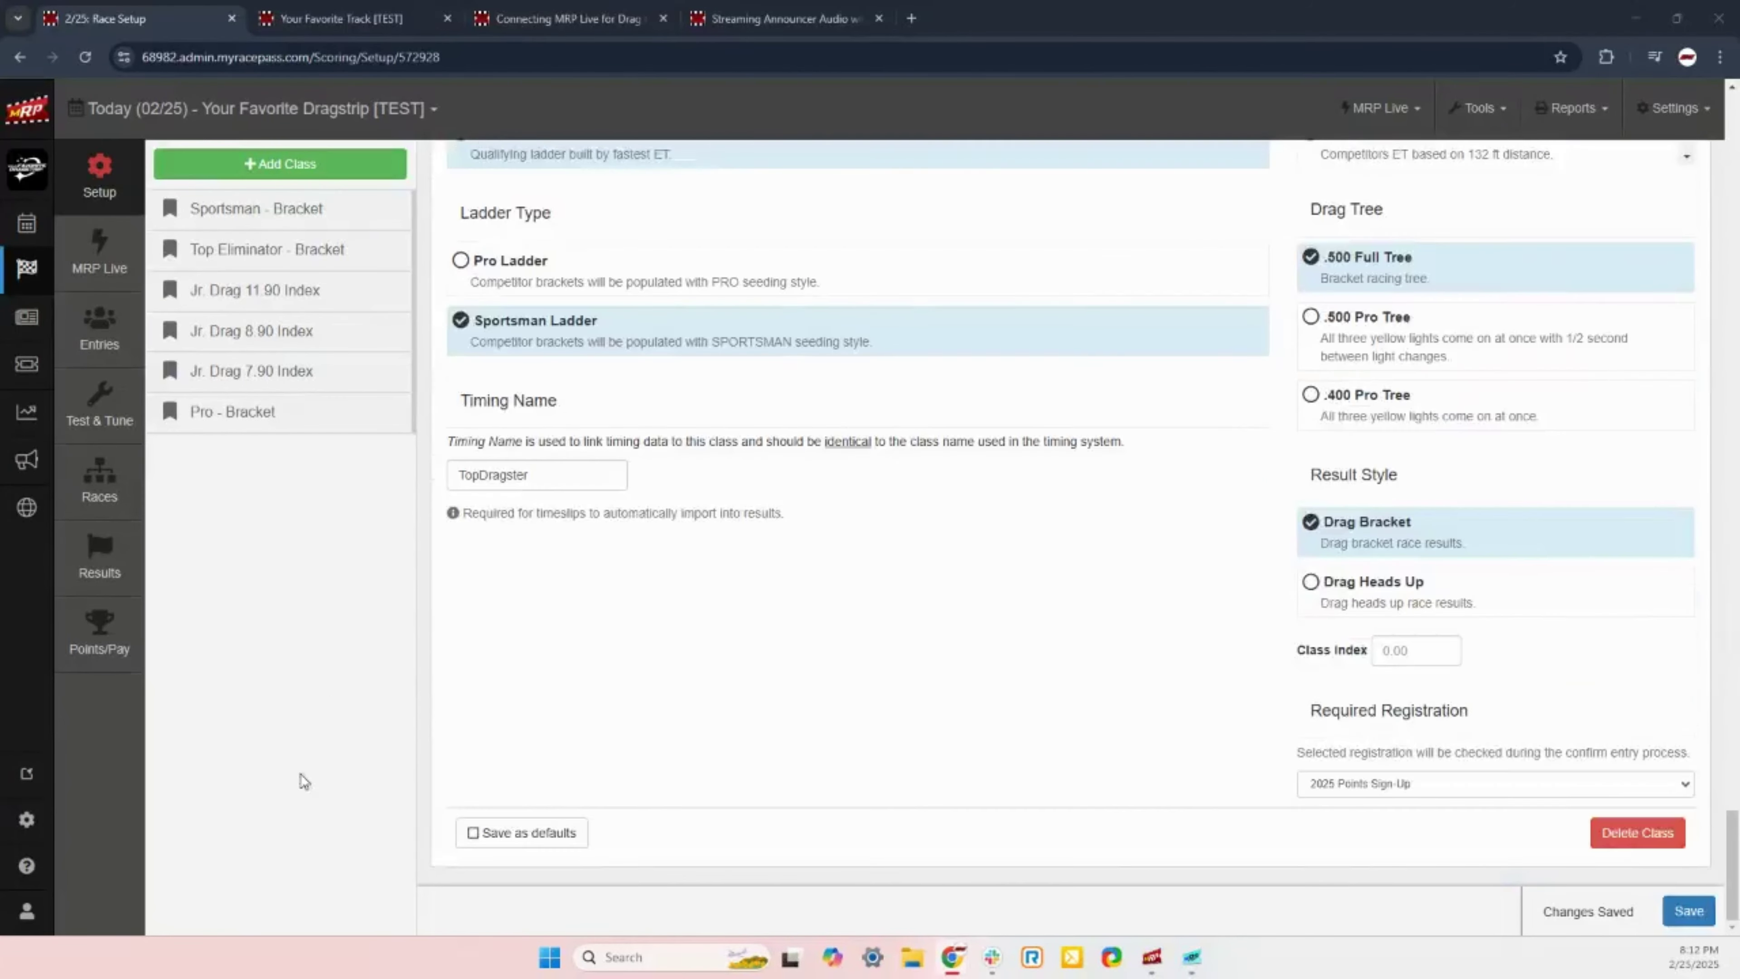
pyautogui.scroll(15, 388, 558)
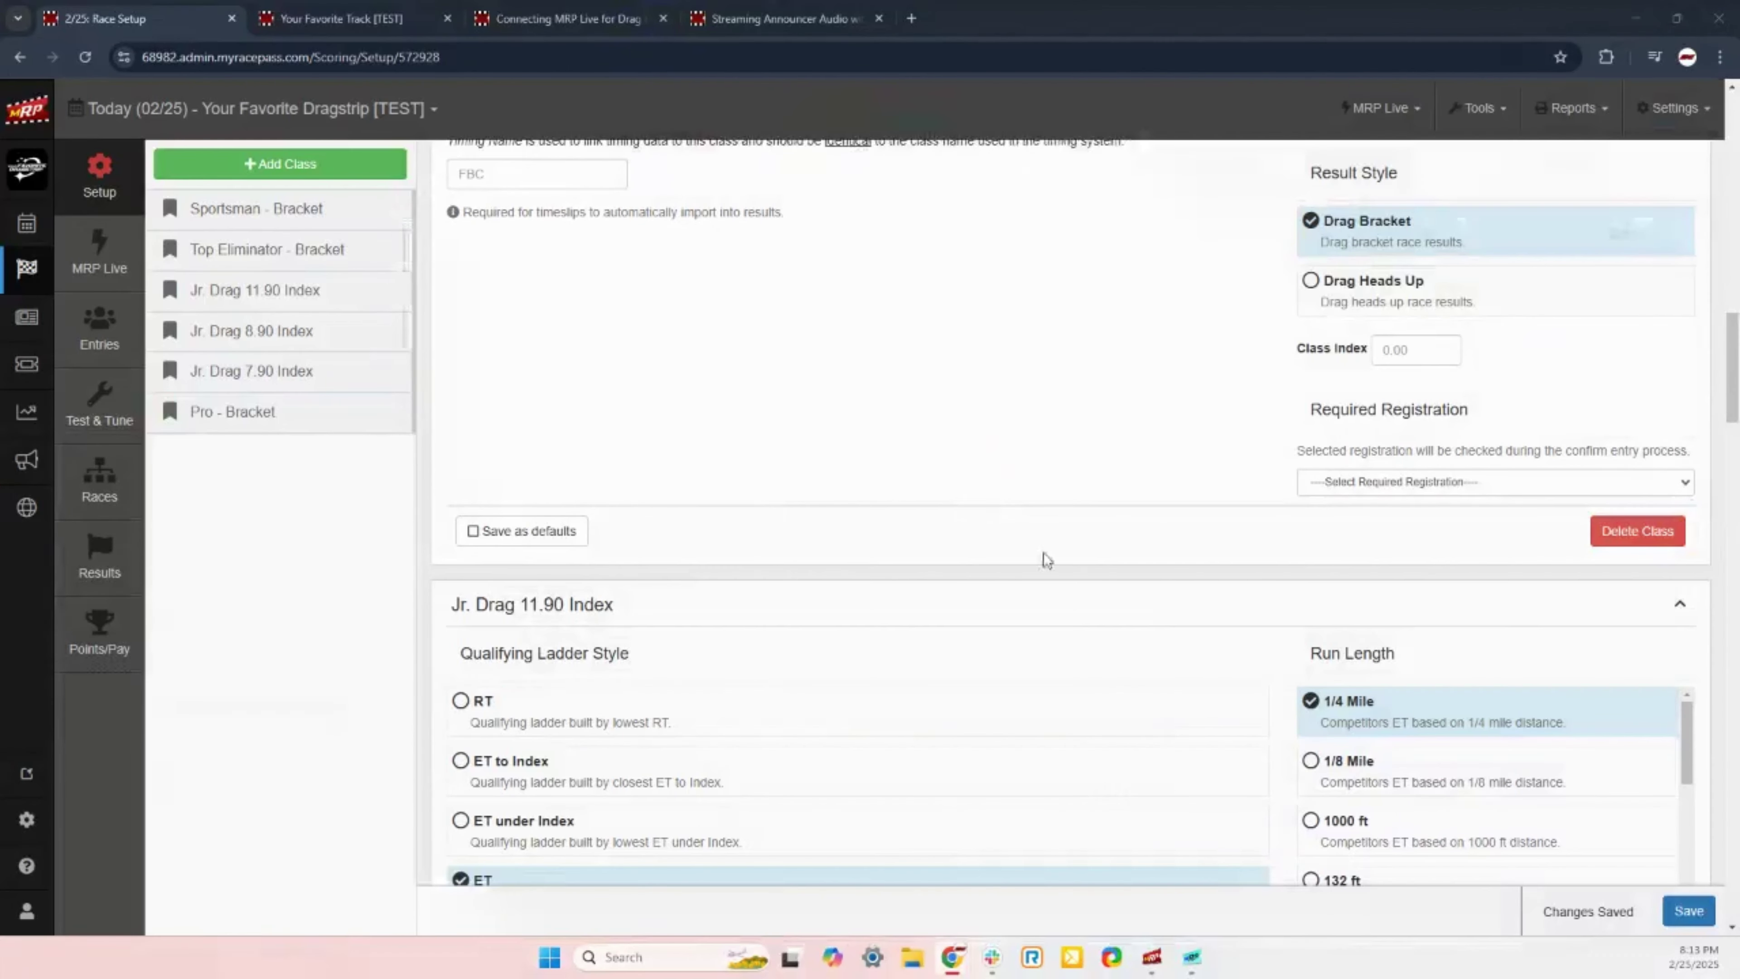
# Step: Open Entries to show the empty Sportsman - Bracket entry list for 2/25/2025
pyautogui.click(113, 330)
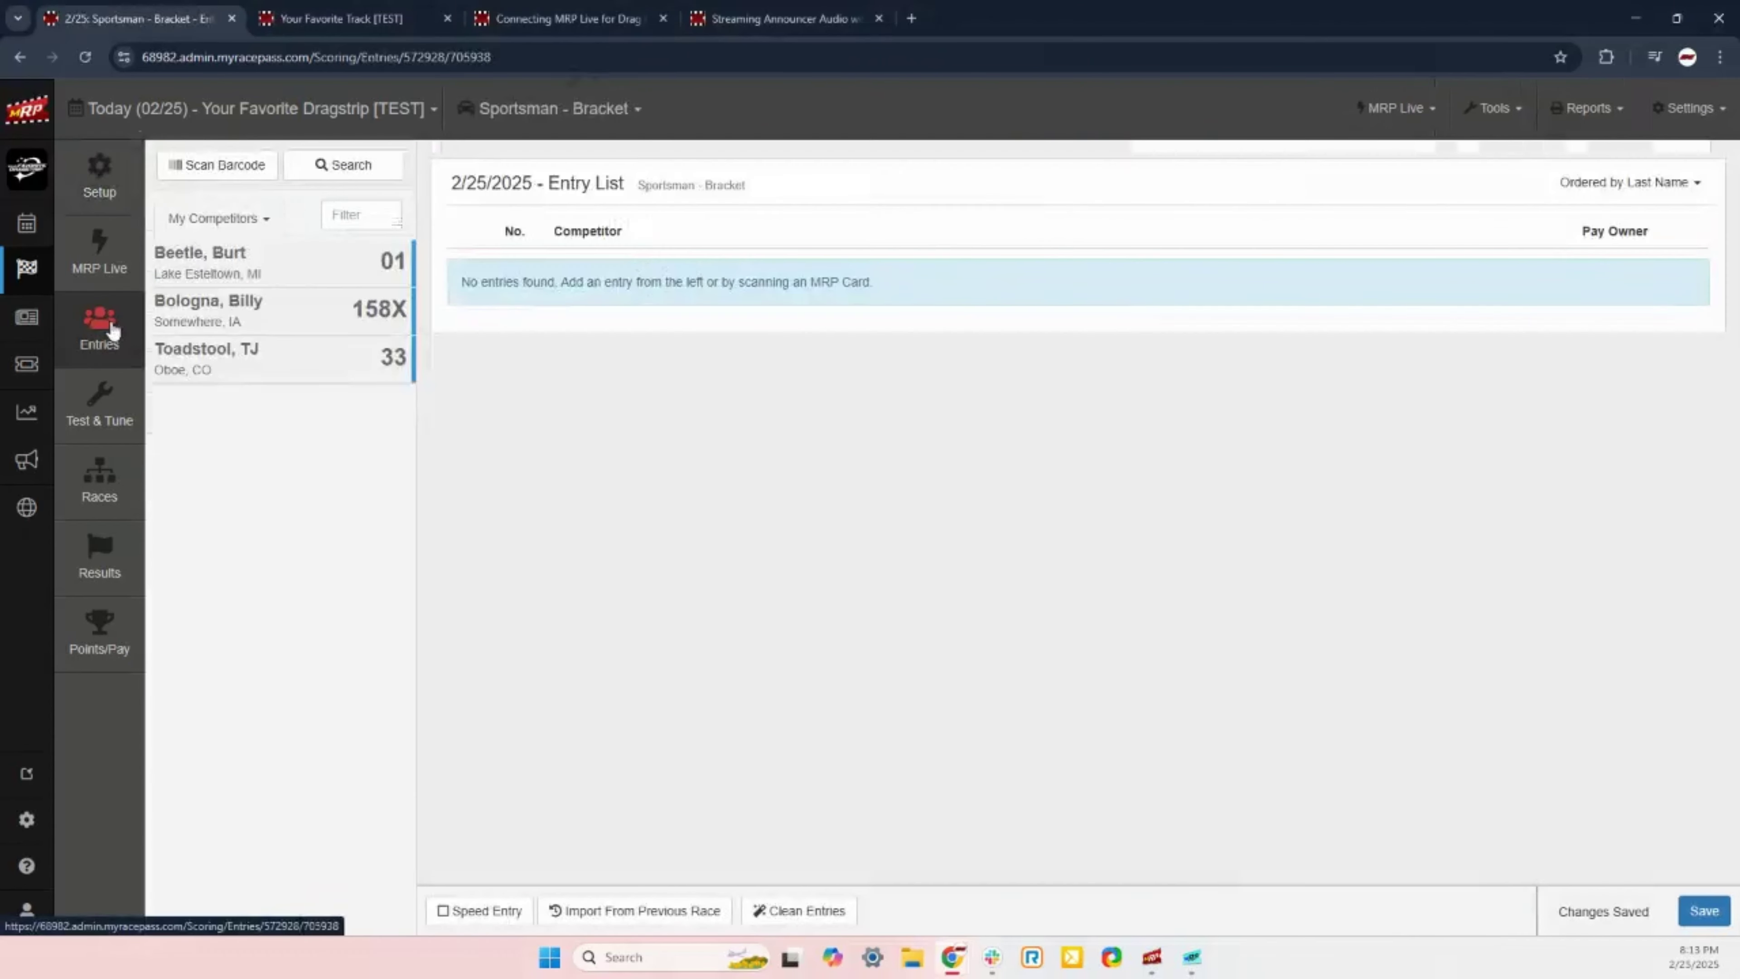
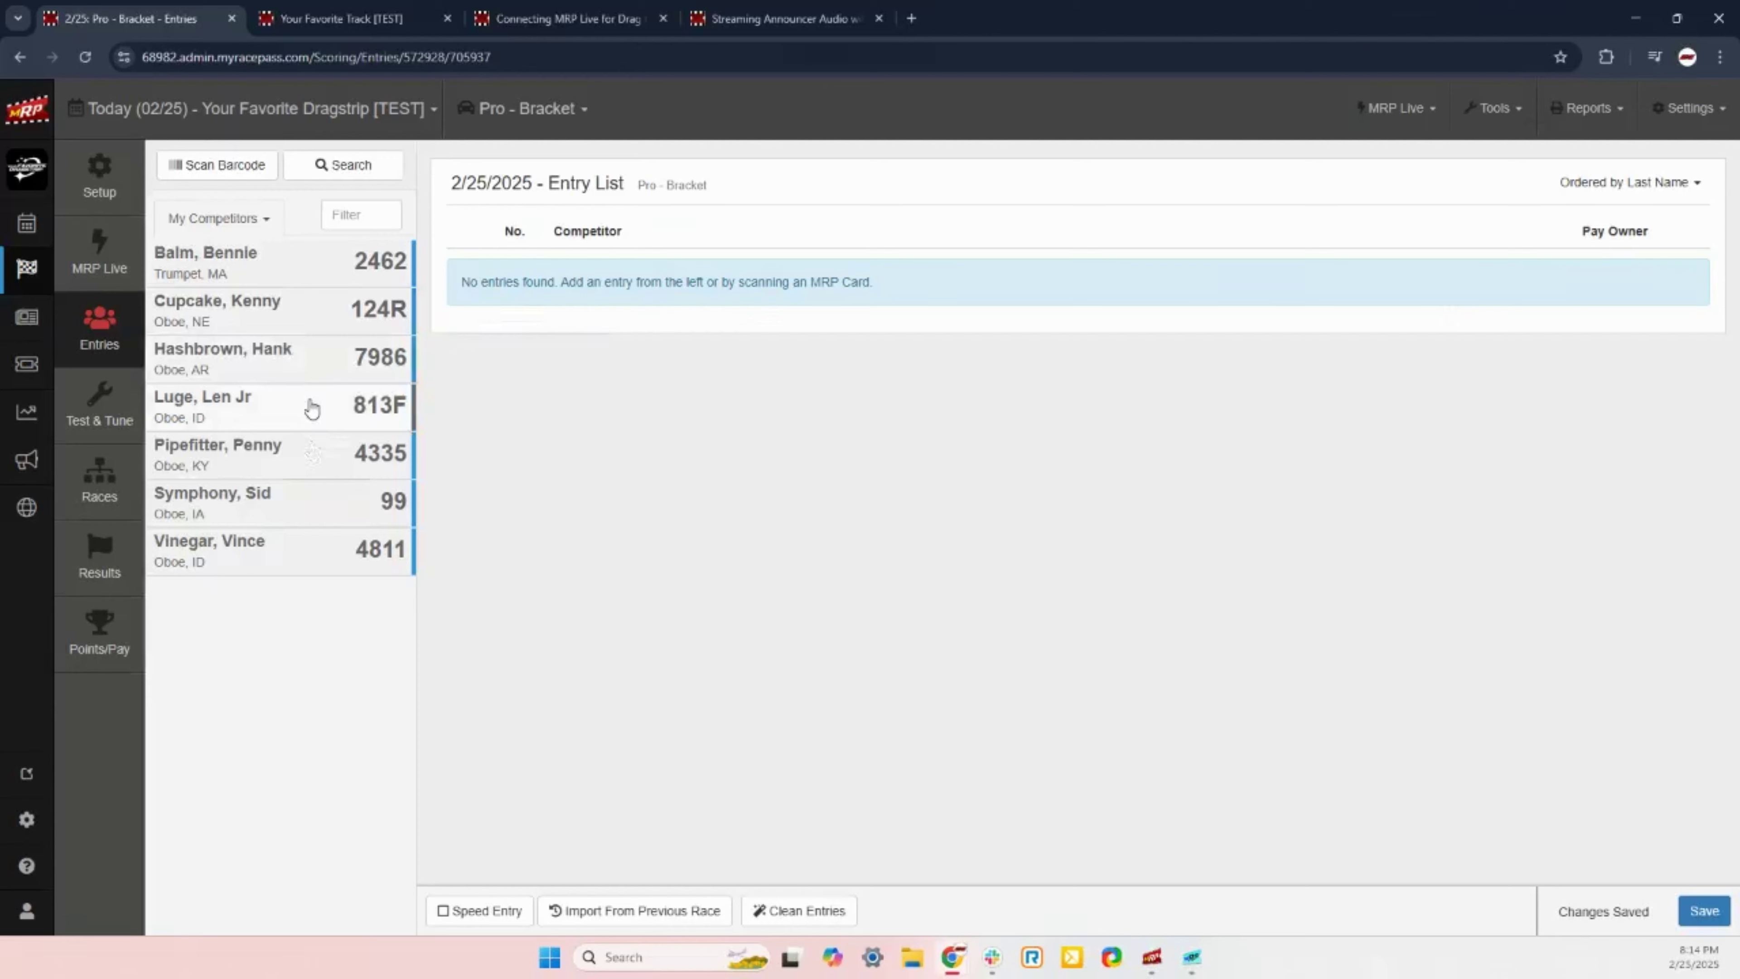
# Step: Pick competitor 2462 from My Competitors to begin its Pro - Bracket entry confirmation
pyautogui.click(313, 450)
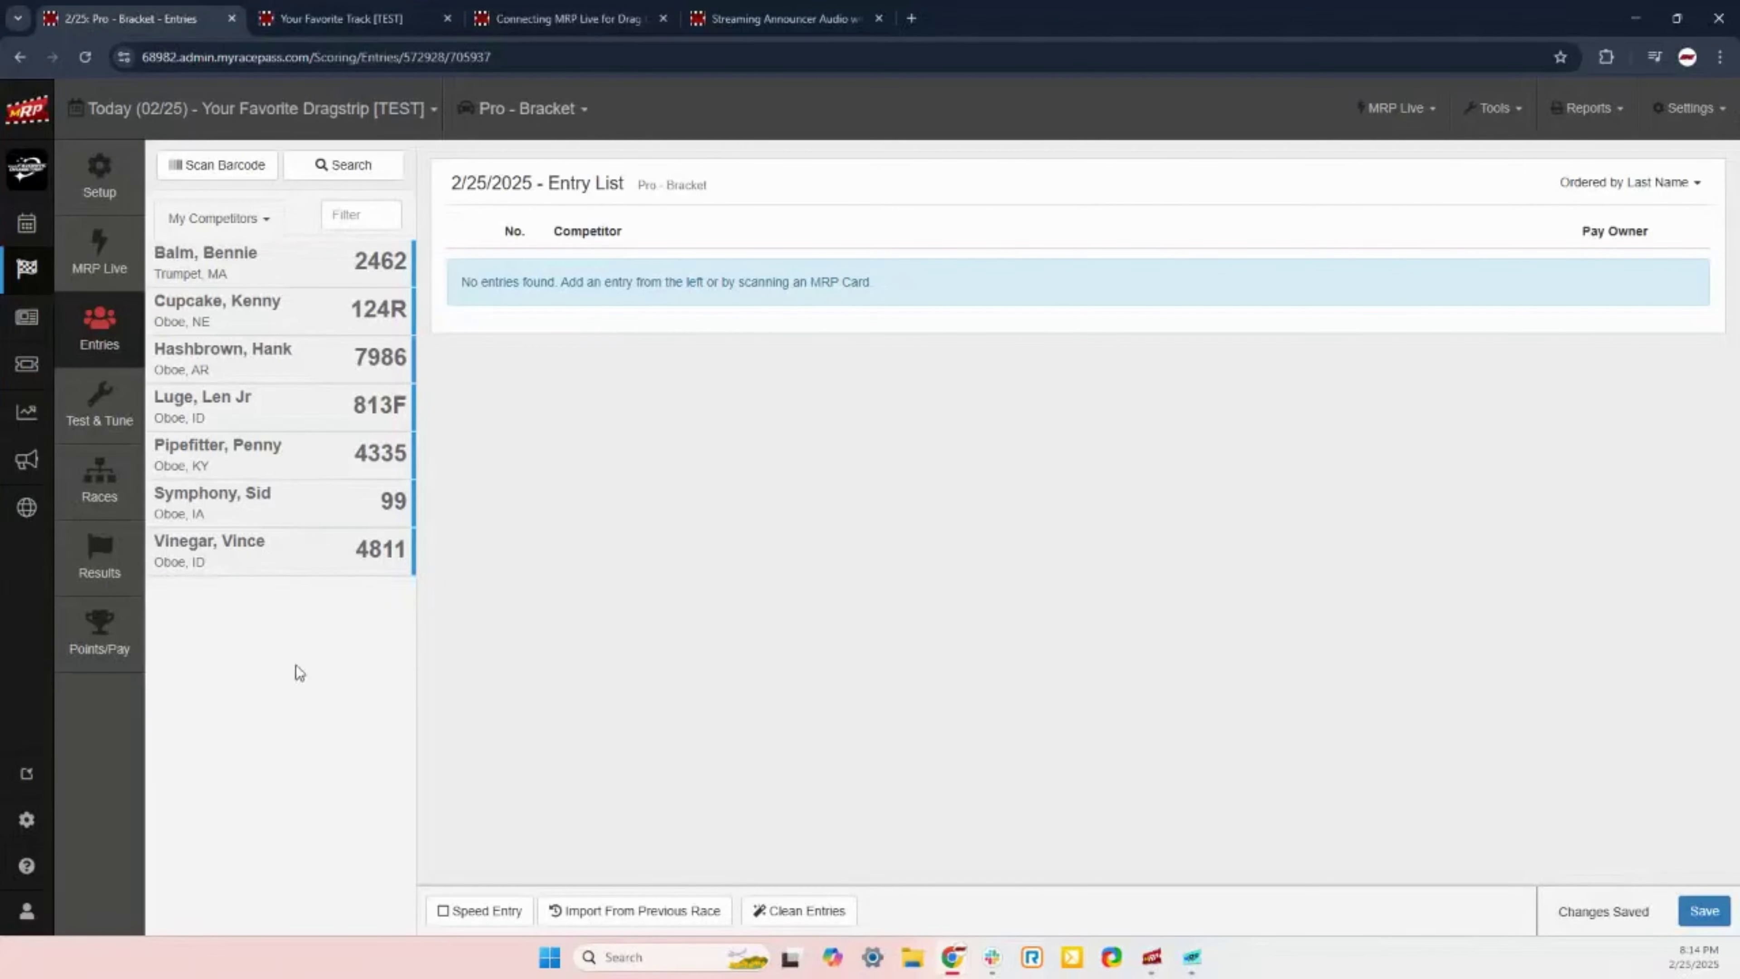
pyautogui.click(256, 274)
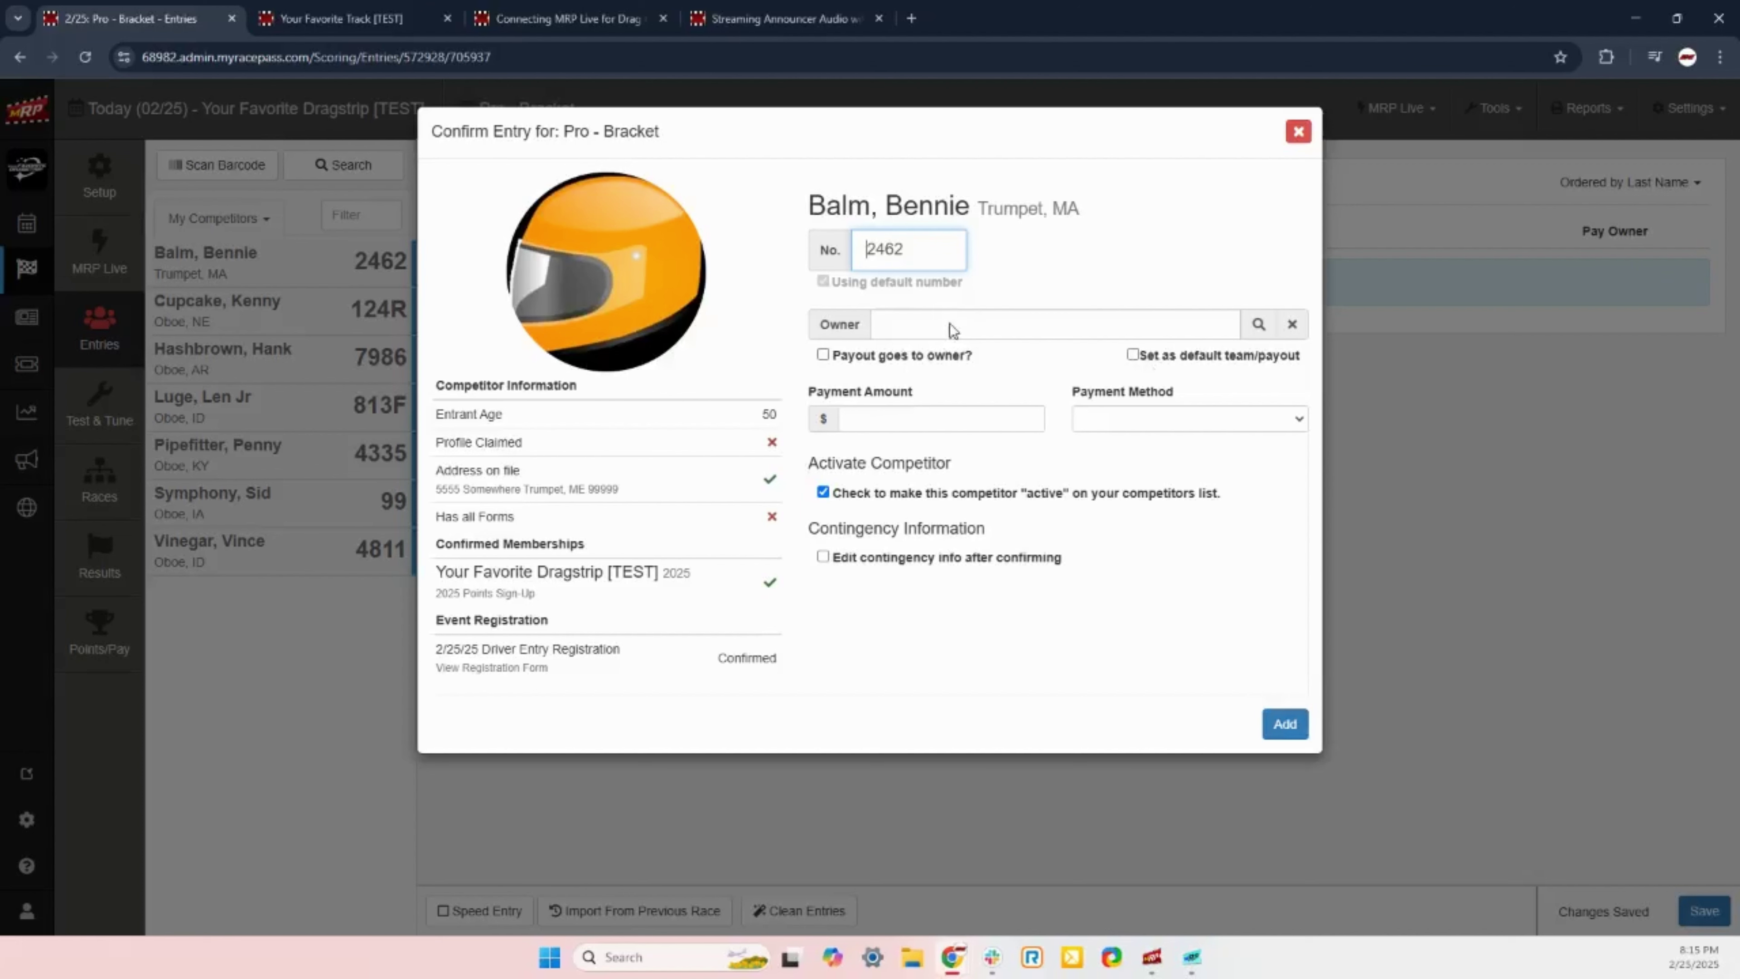
pyautogui.click(1258, 325)
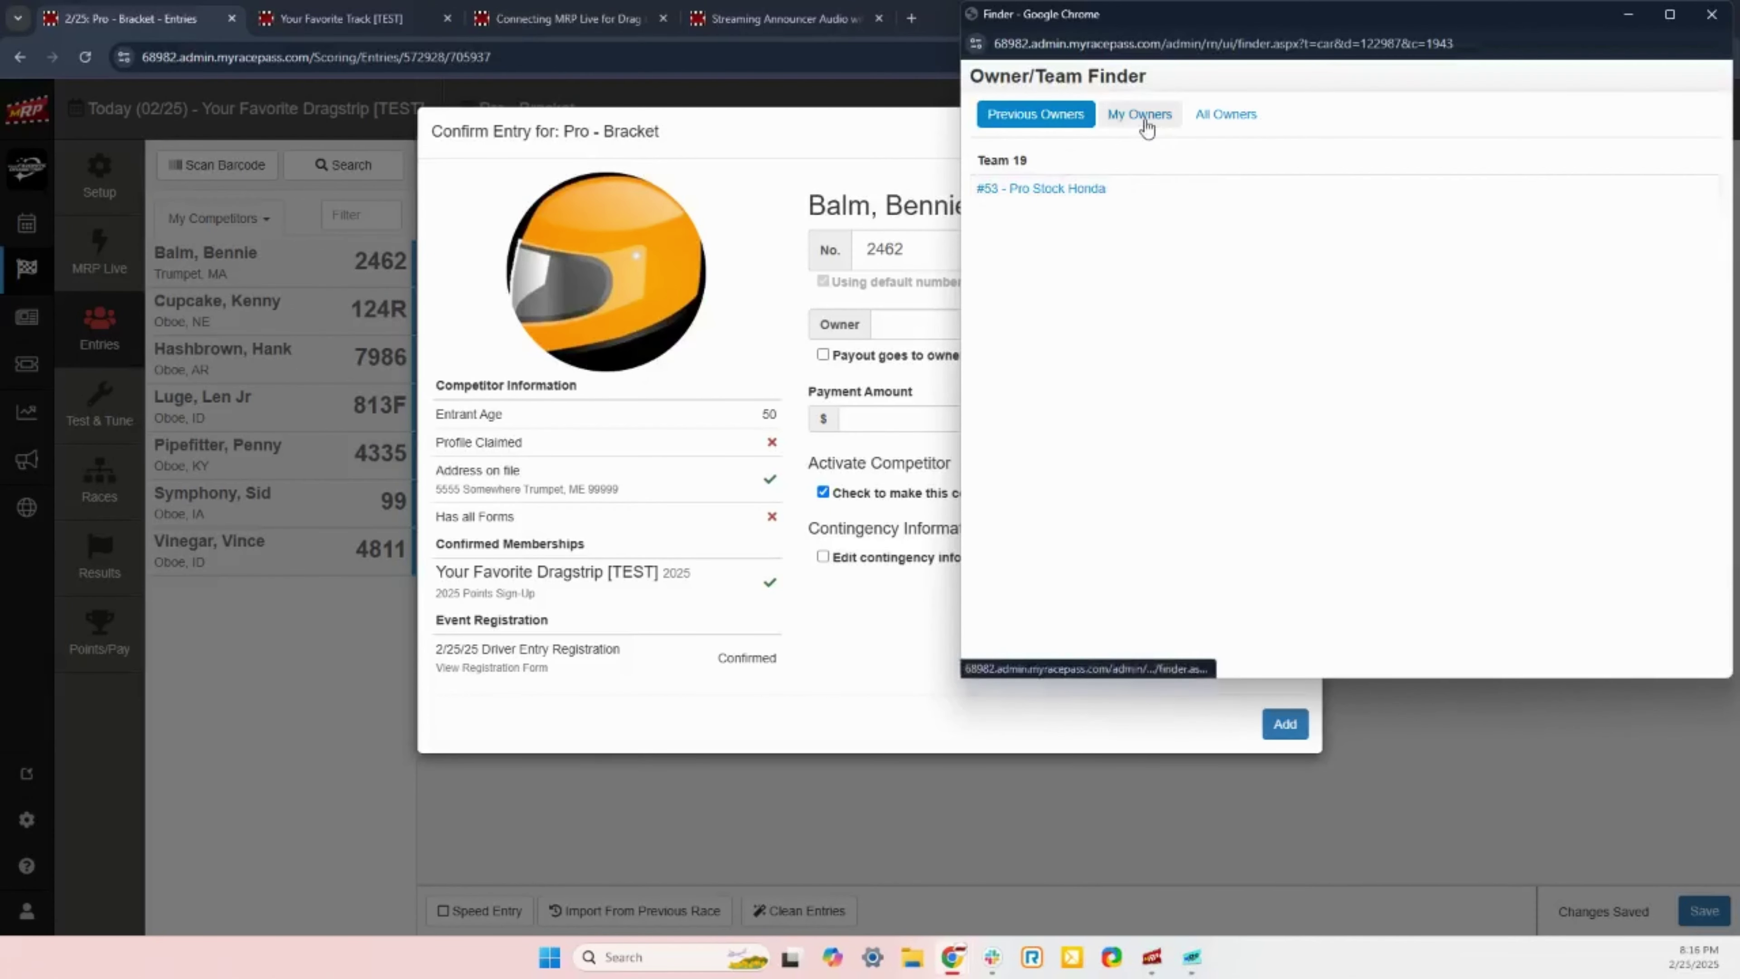
pyautogui.click(1226, 115)
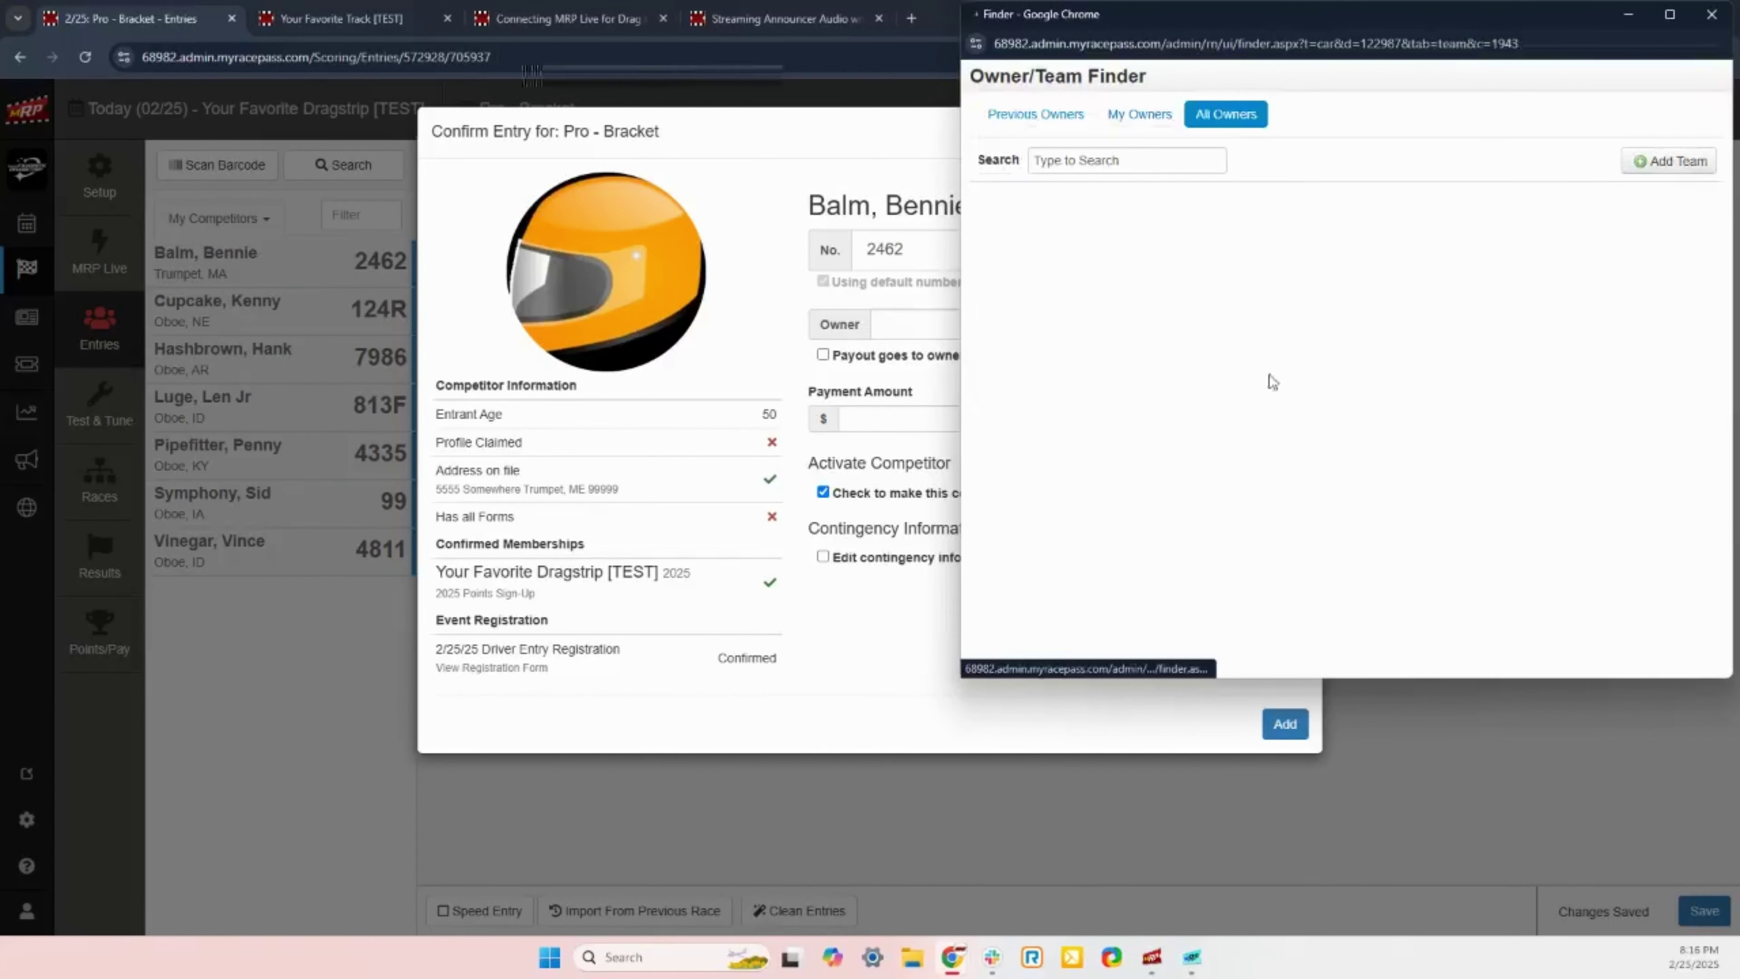
pyautogui.click(1680, 163)
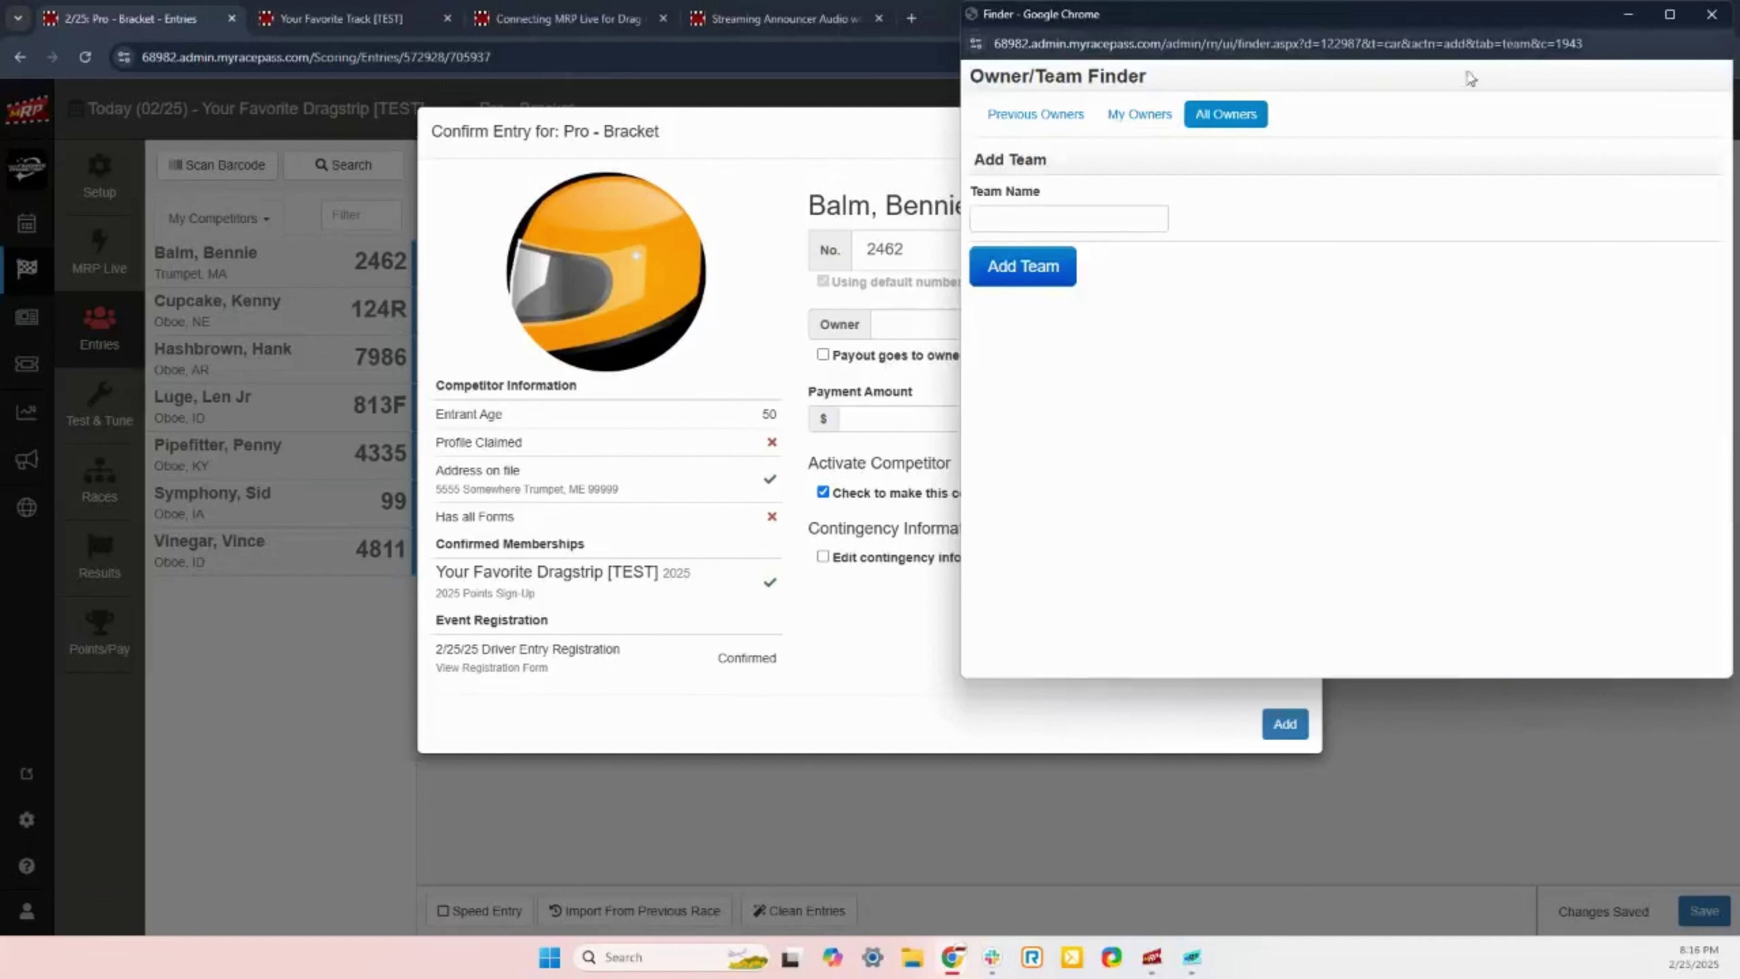
pyautogui.click(1713, 16)
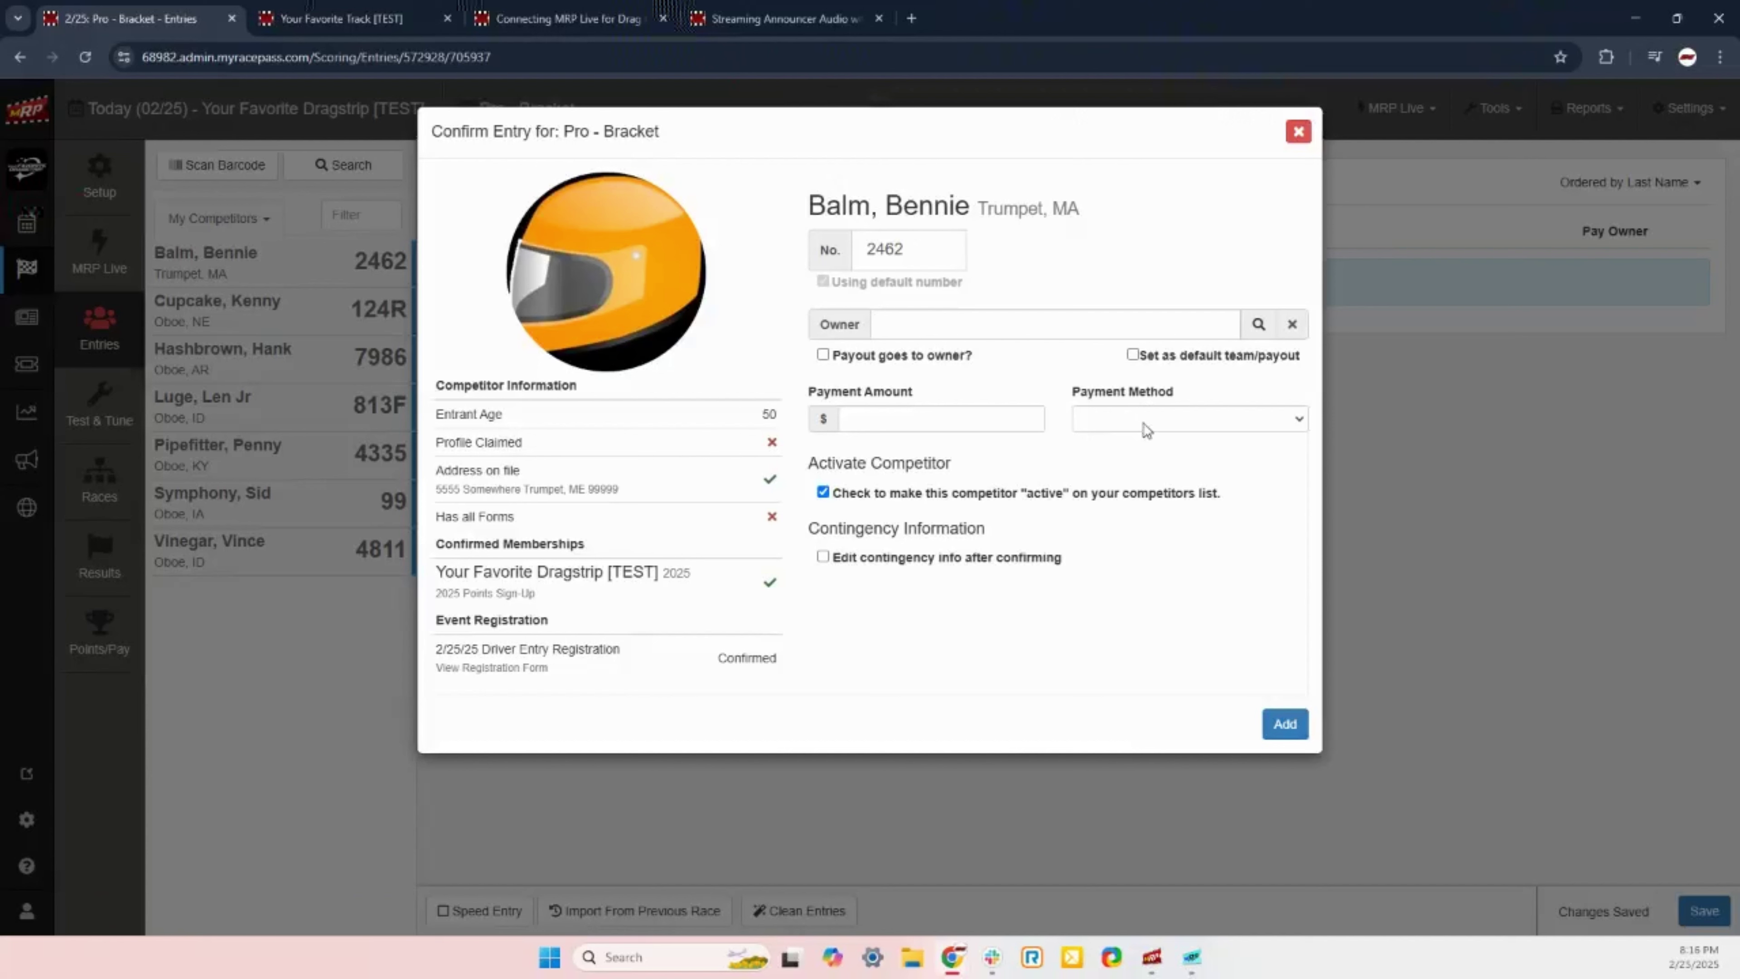
pyautogui.click(1110, 426)
pyautogui.click(1110, 426)
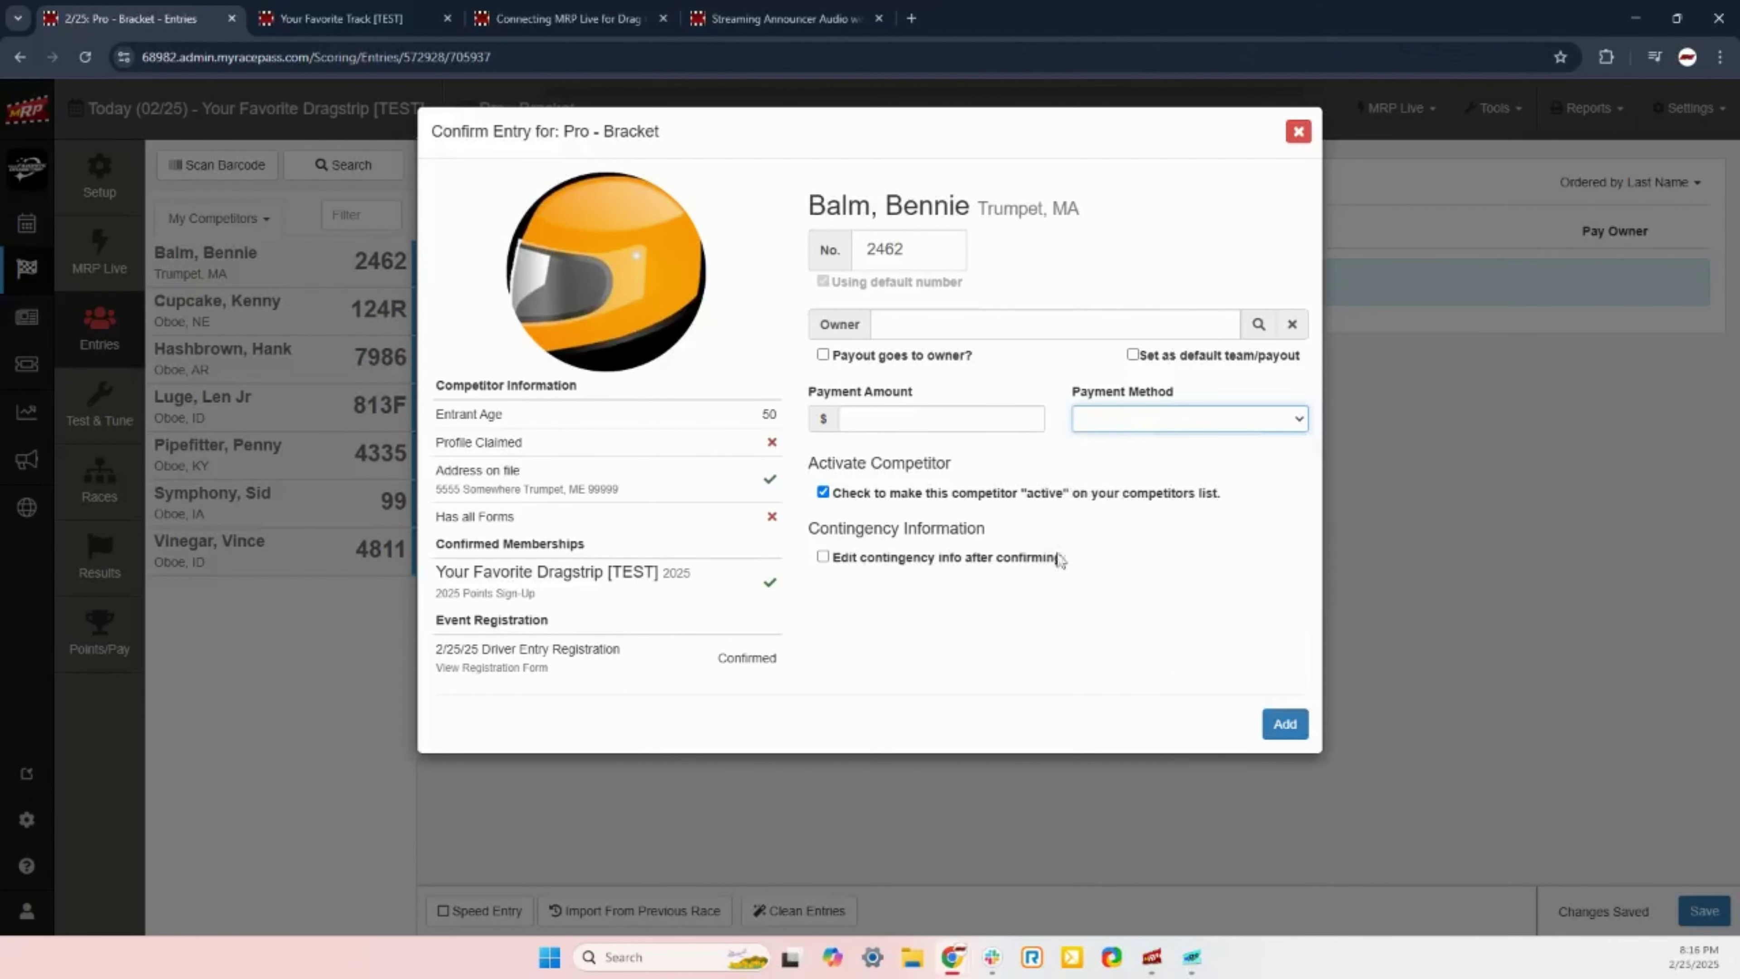
pyautogui.click(1179, 467)
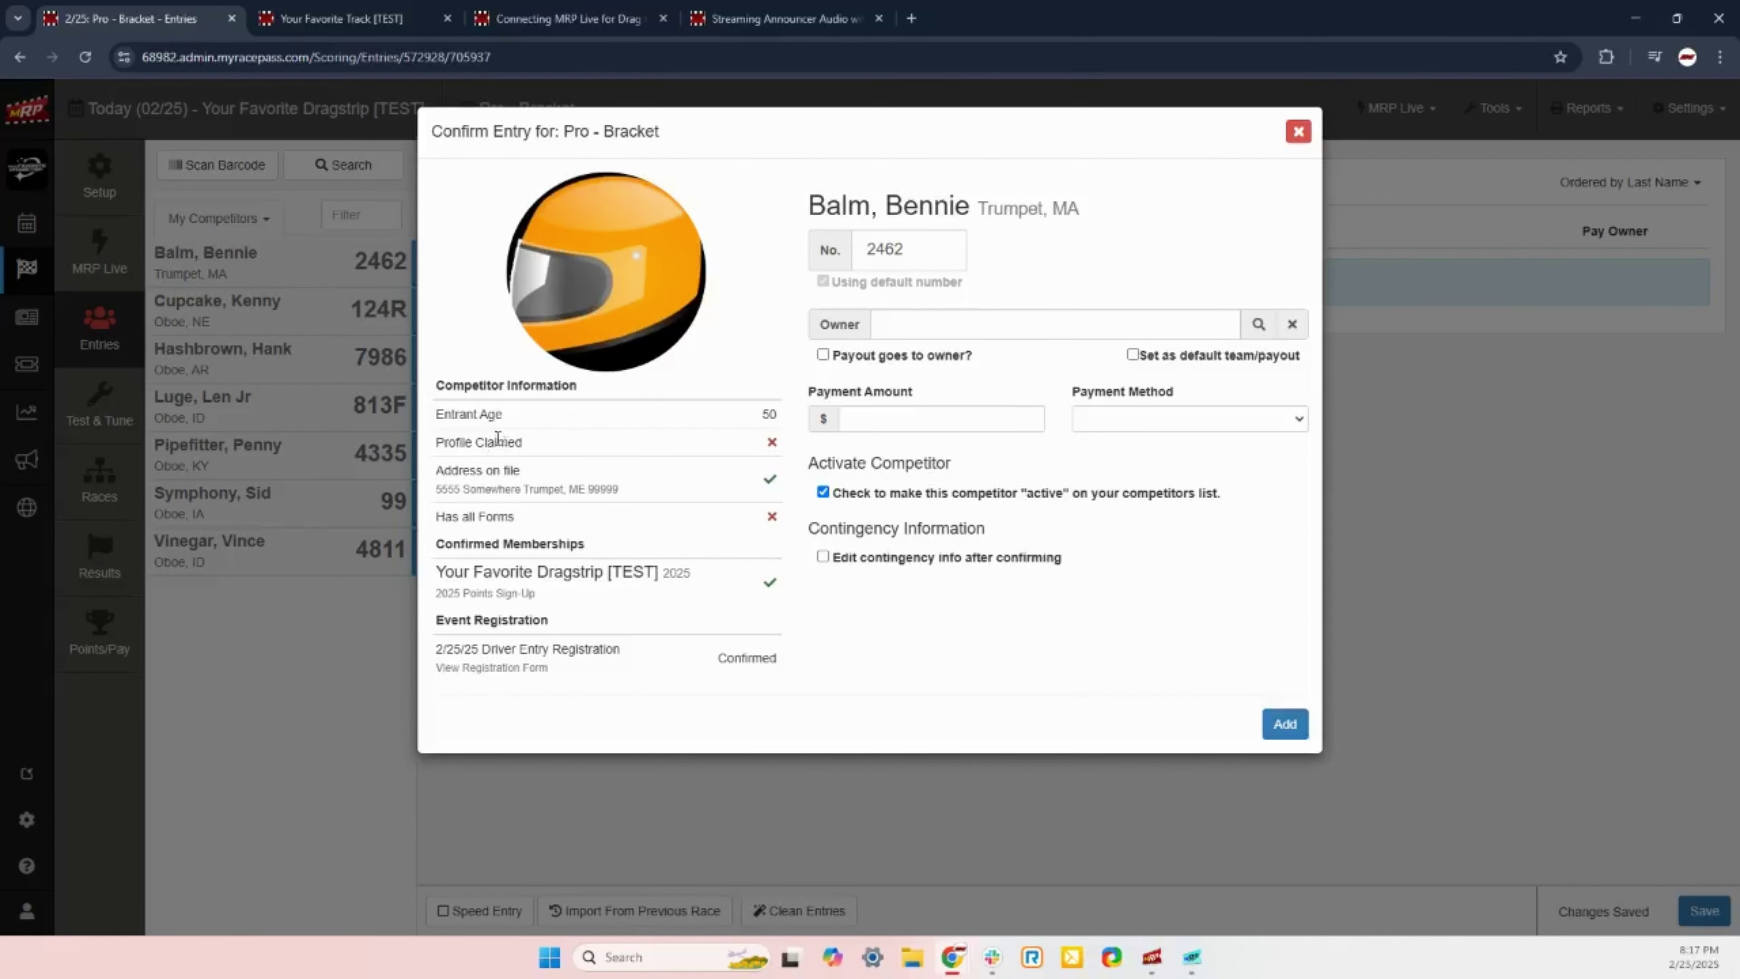
# Step: Highlight the driver's address, 2025 Points Sign-Up membership and Confirmed status, then view the registration form
pyautogui.moveTo(774, 451)
pyautogui.moveTo(437, 494); pyautogui.dragTo(646, 507)
pyautogui.click(646, 509)
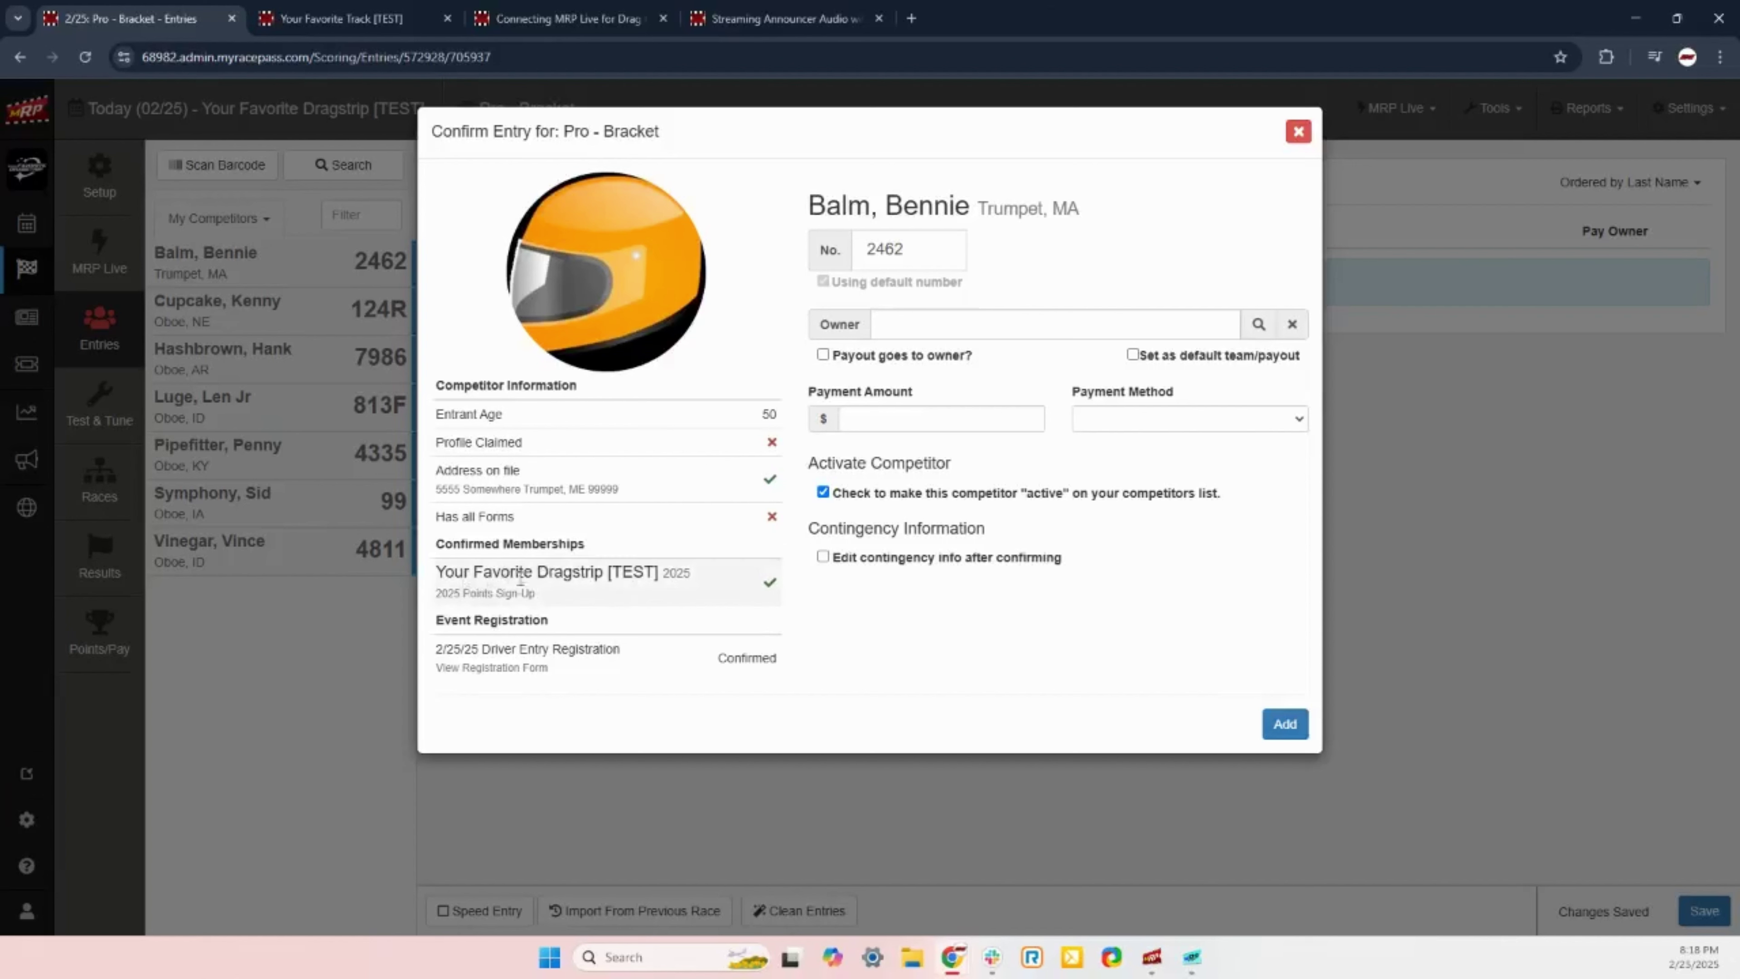
pyautogui.moveTo(436, 594); pyautogui.dragTo(545, 608)
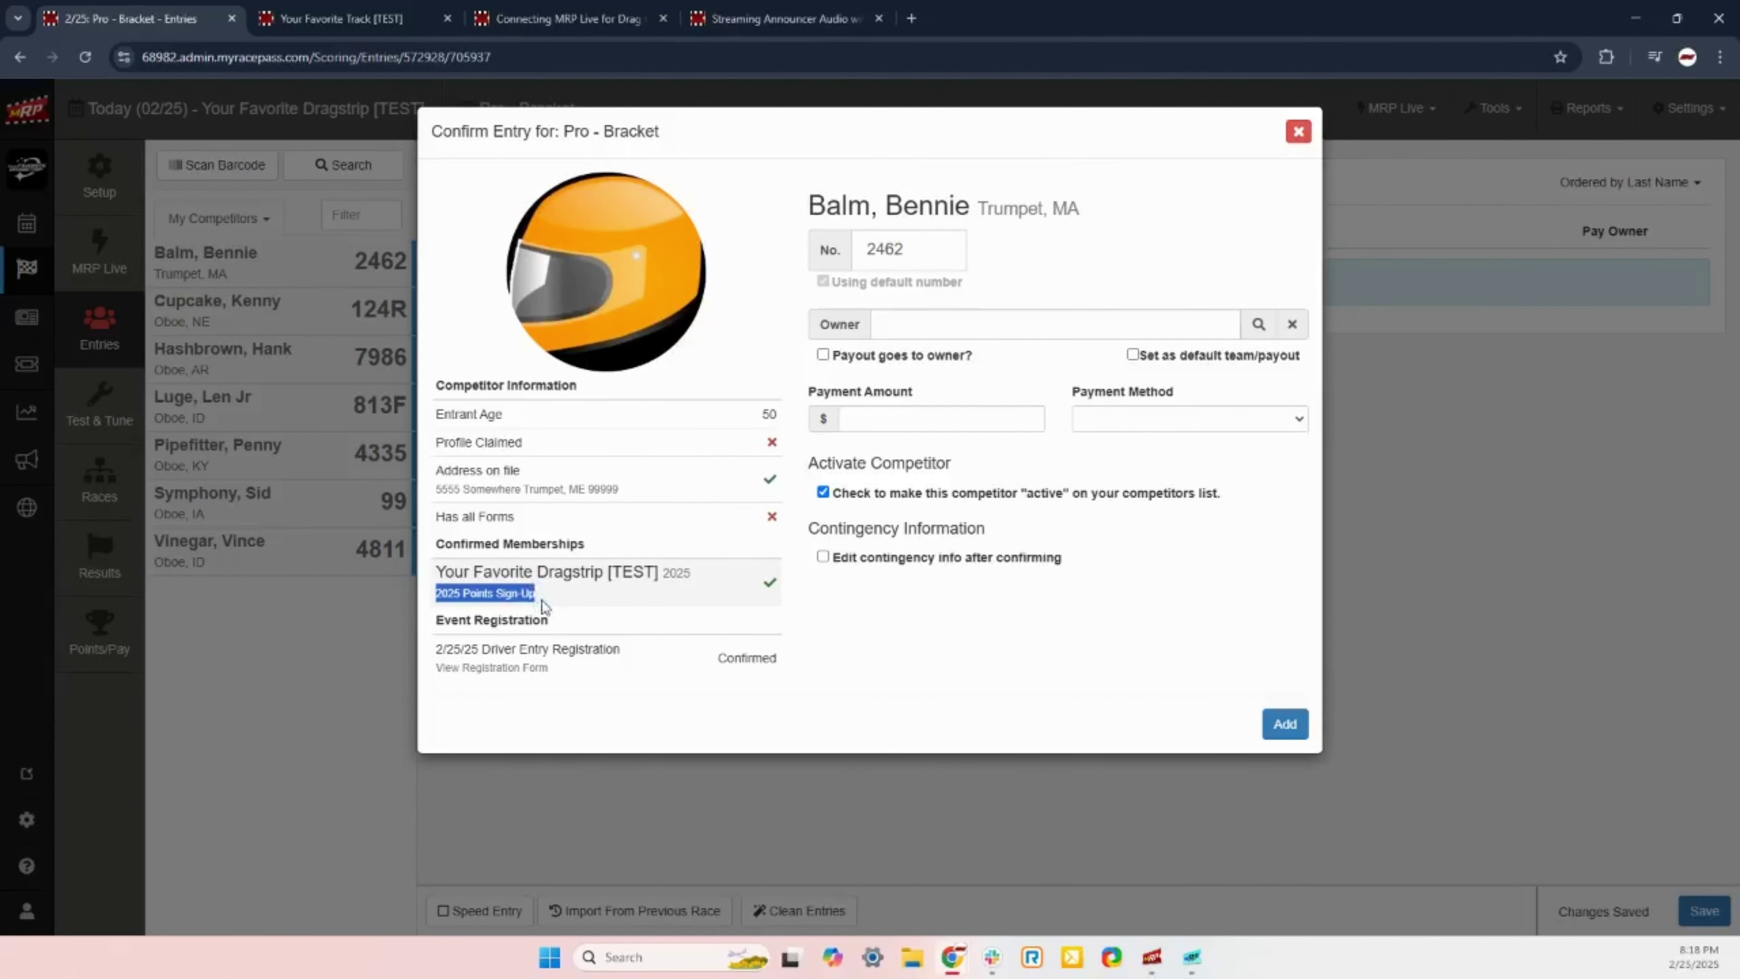
pyautogui.click(772, 590)
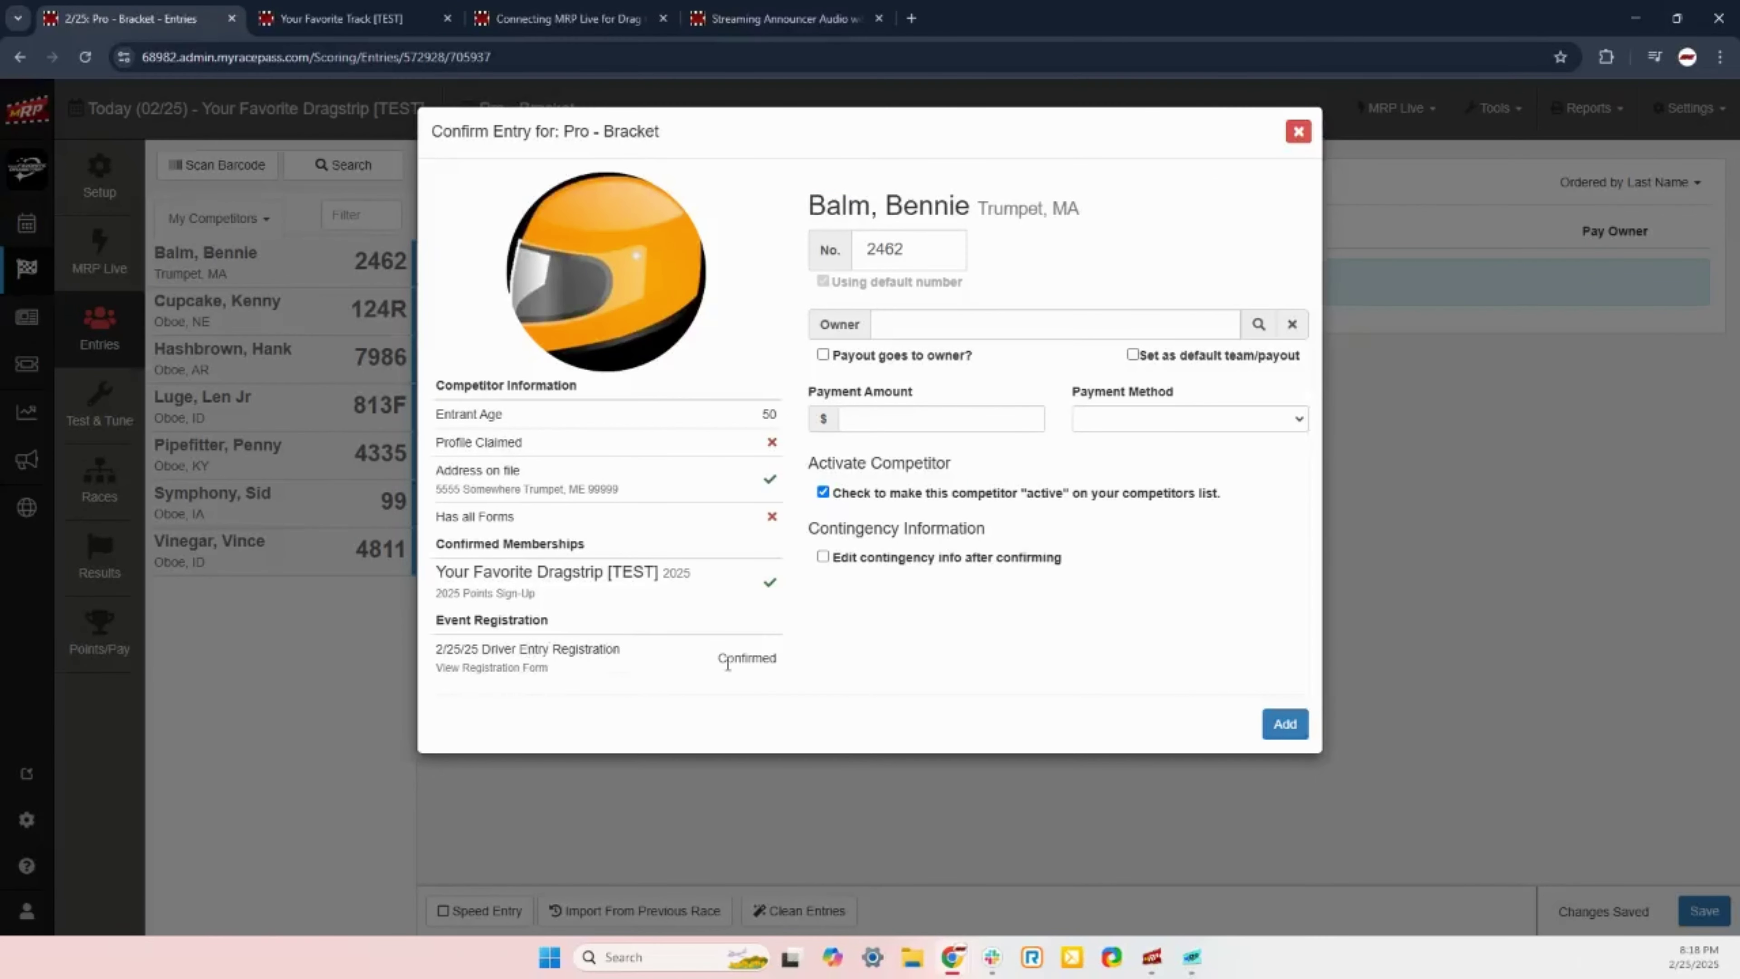
pyautogui.moveTo(718, 659); pyautogui.dragTo(819, 659)
pyautogui.click(788, 670)
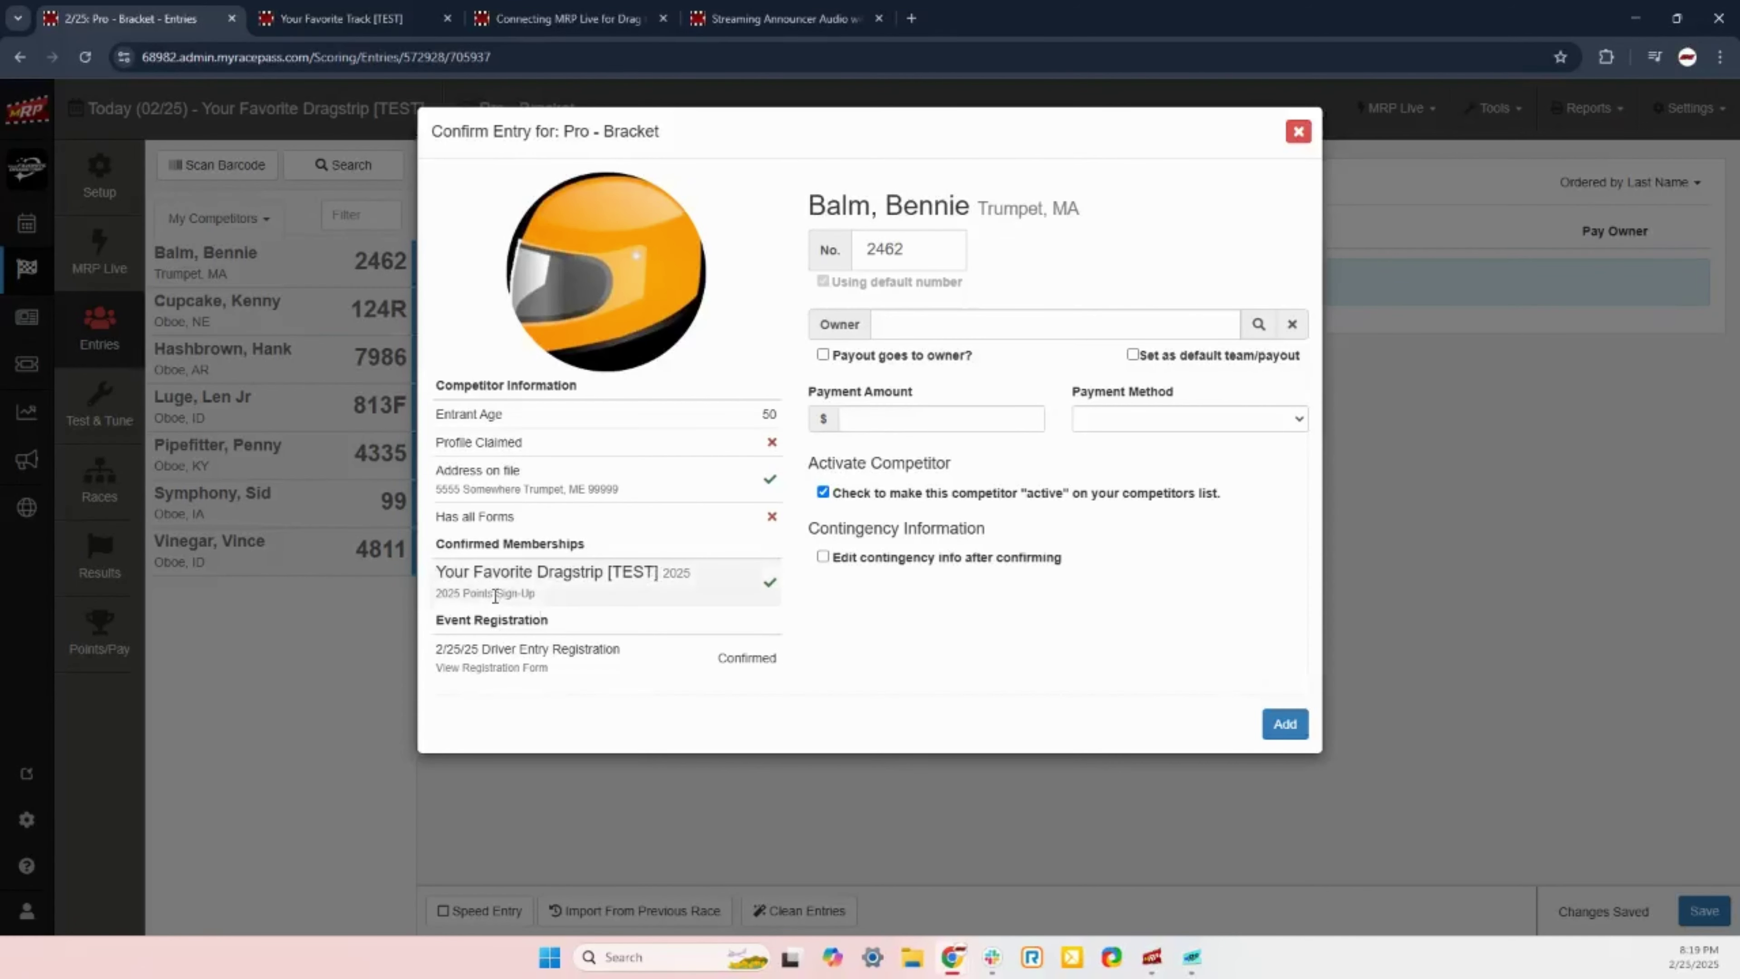
pyautogui.click(472, 668)
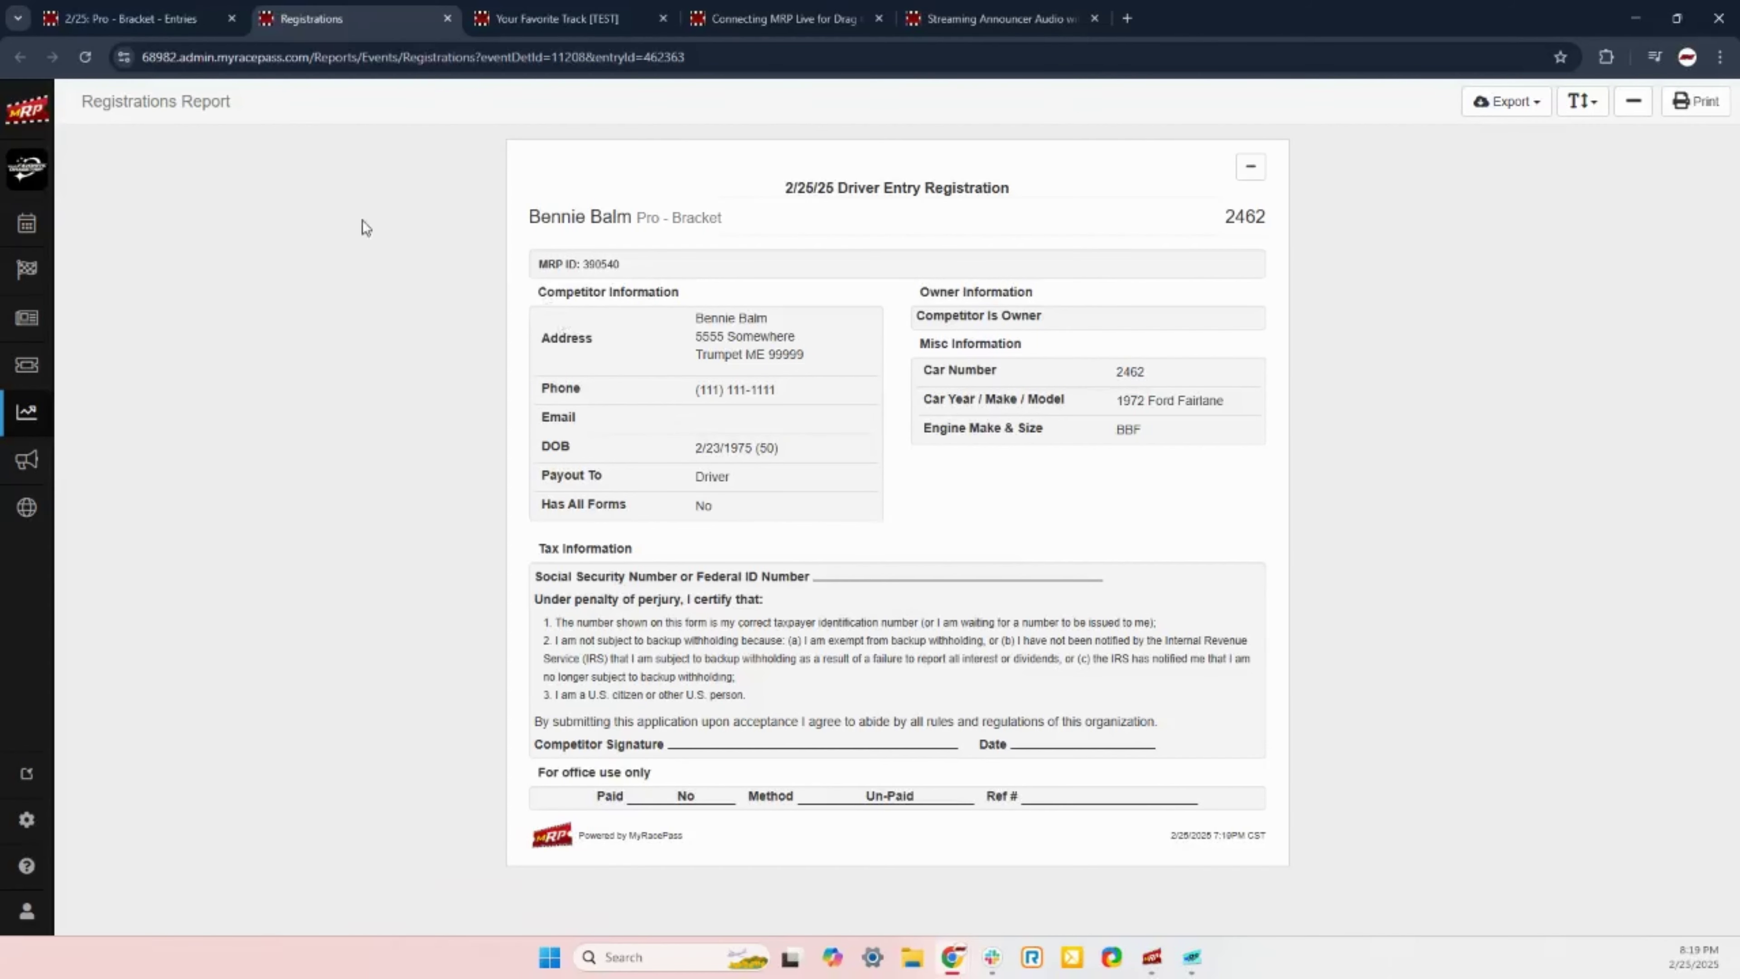
# Step: Close the Registrations Report tab to return to car 2462's entry confirmation
pyautogui.click(447, 19)
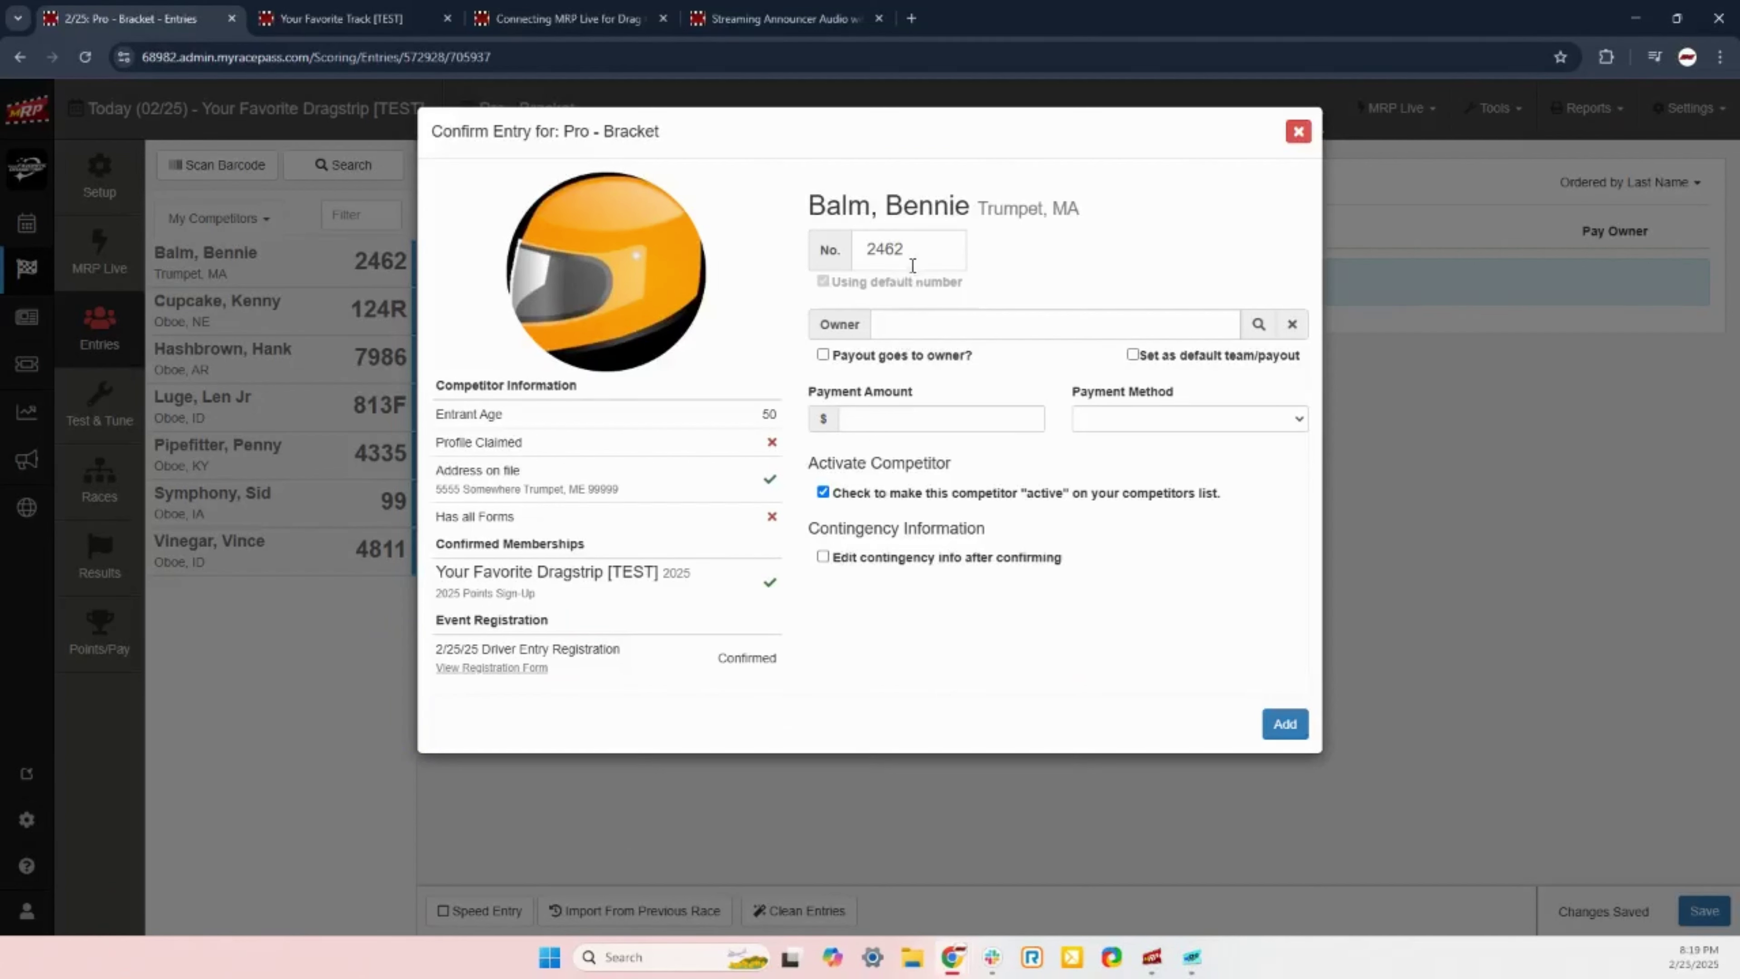
# Step: Add car 2462 to the 2/25/2025 Pro - Bracket entries and check its LIC badge
pyautogui.click(1284, 725)
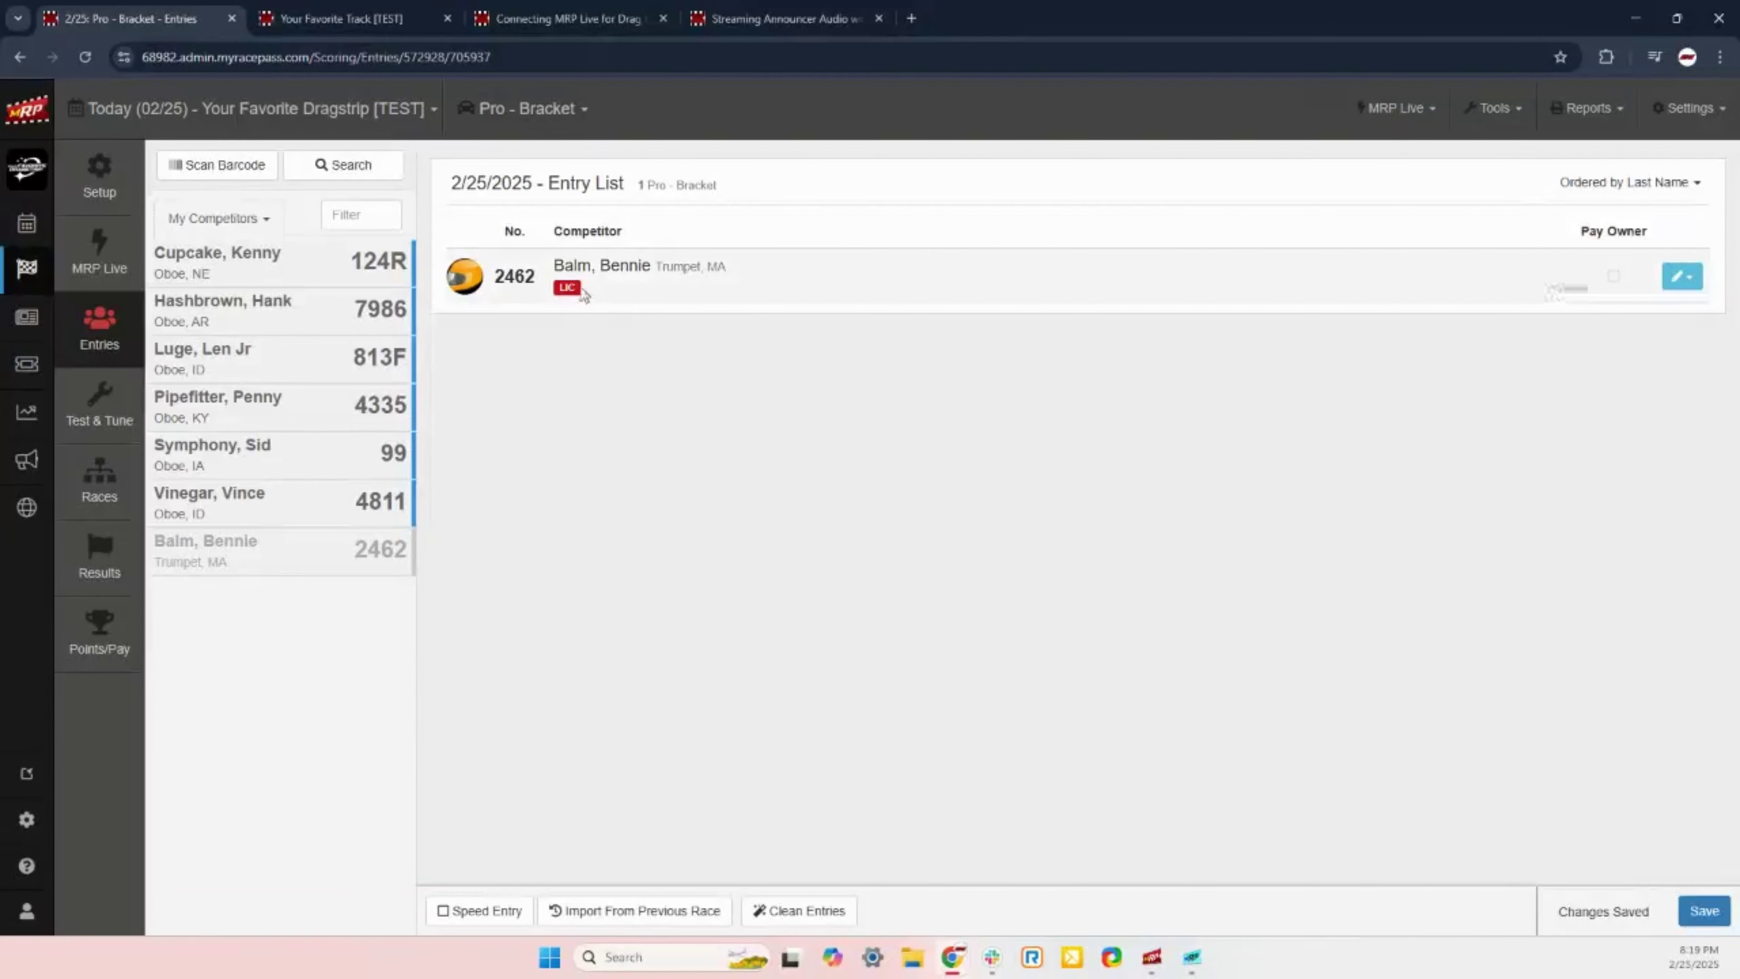
pyautogui.moveTo(566, 291)
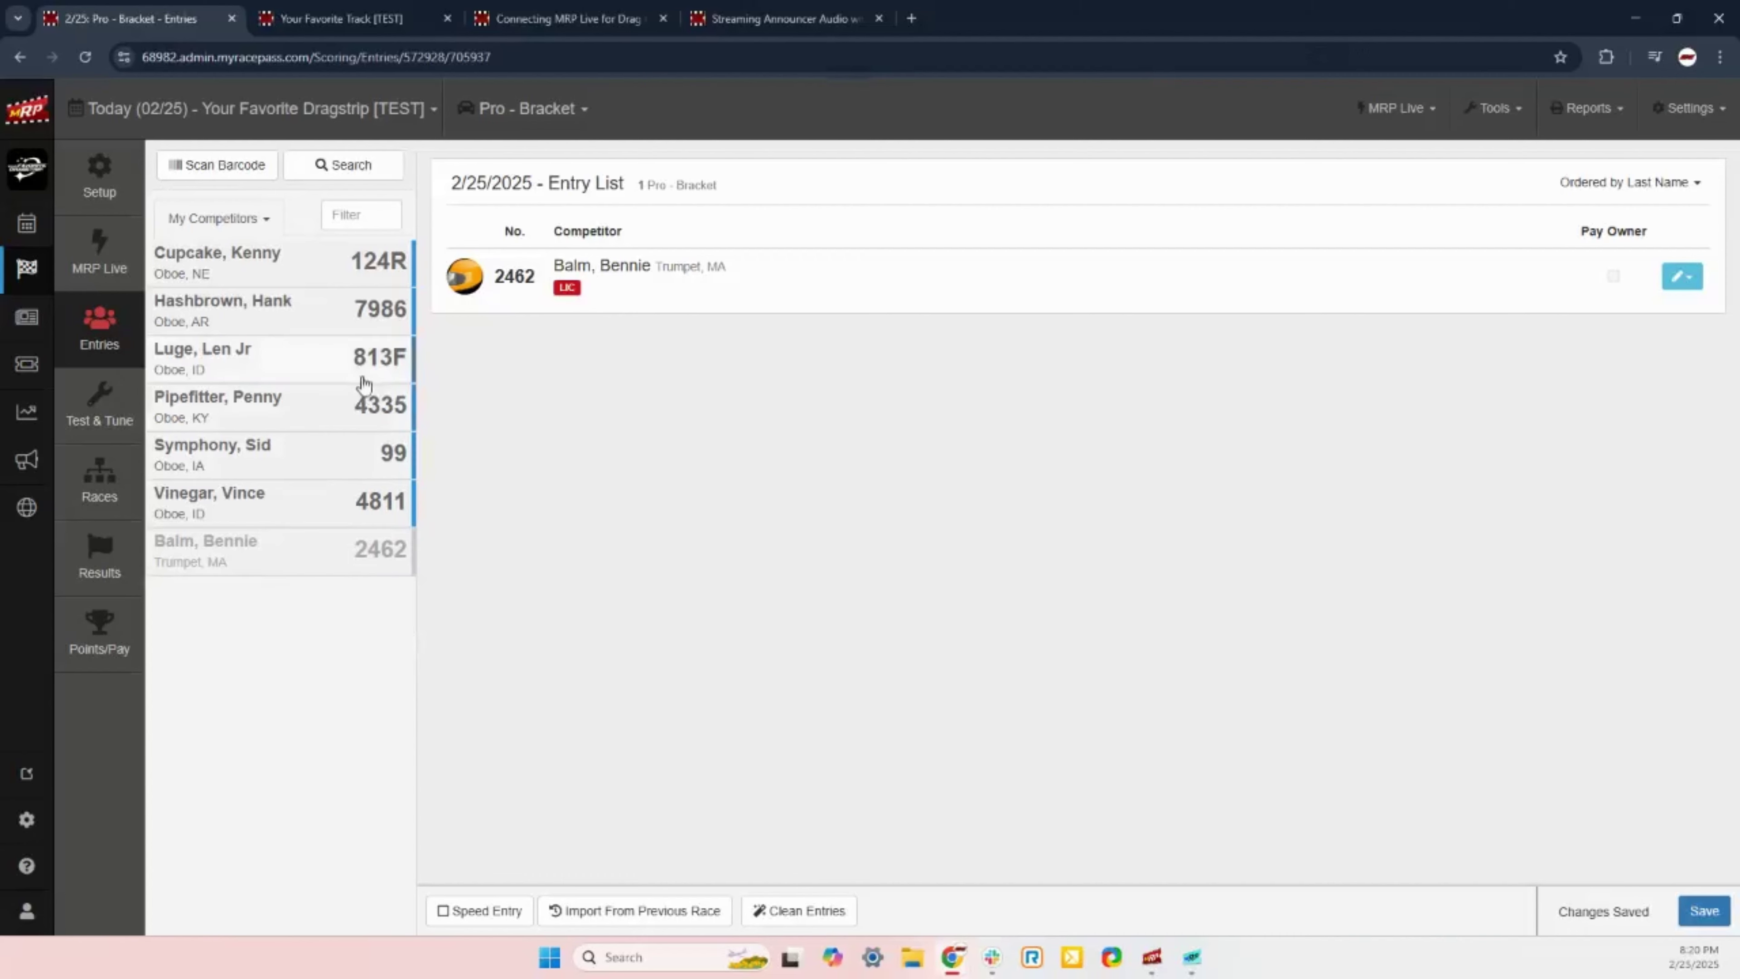
# Step: Search all competitors by the driver's name and pick the match for Pro - Bracket
pyautogui.click(349, 170)
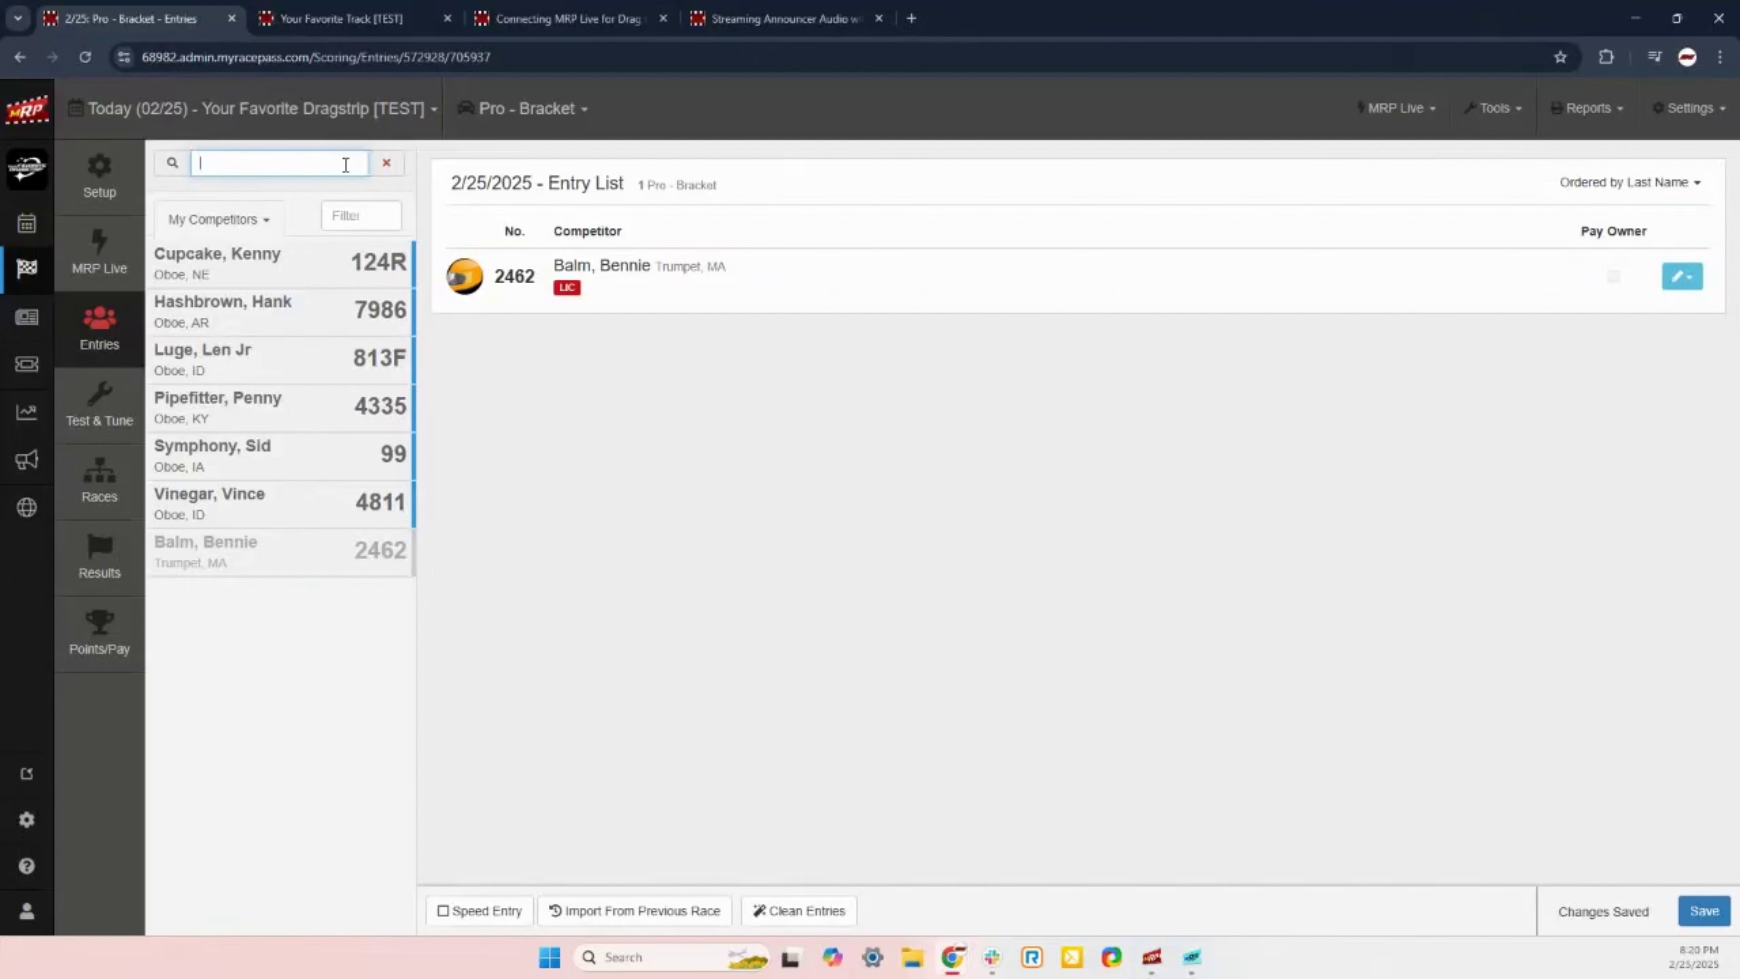
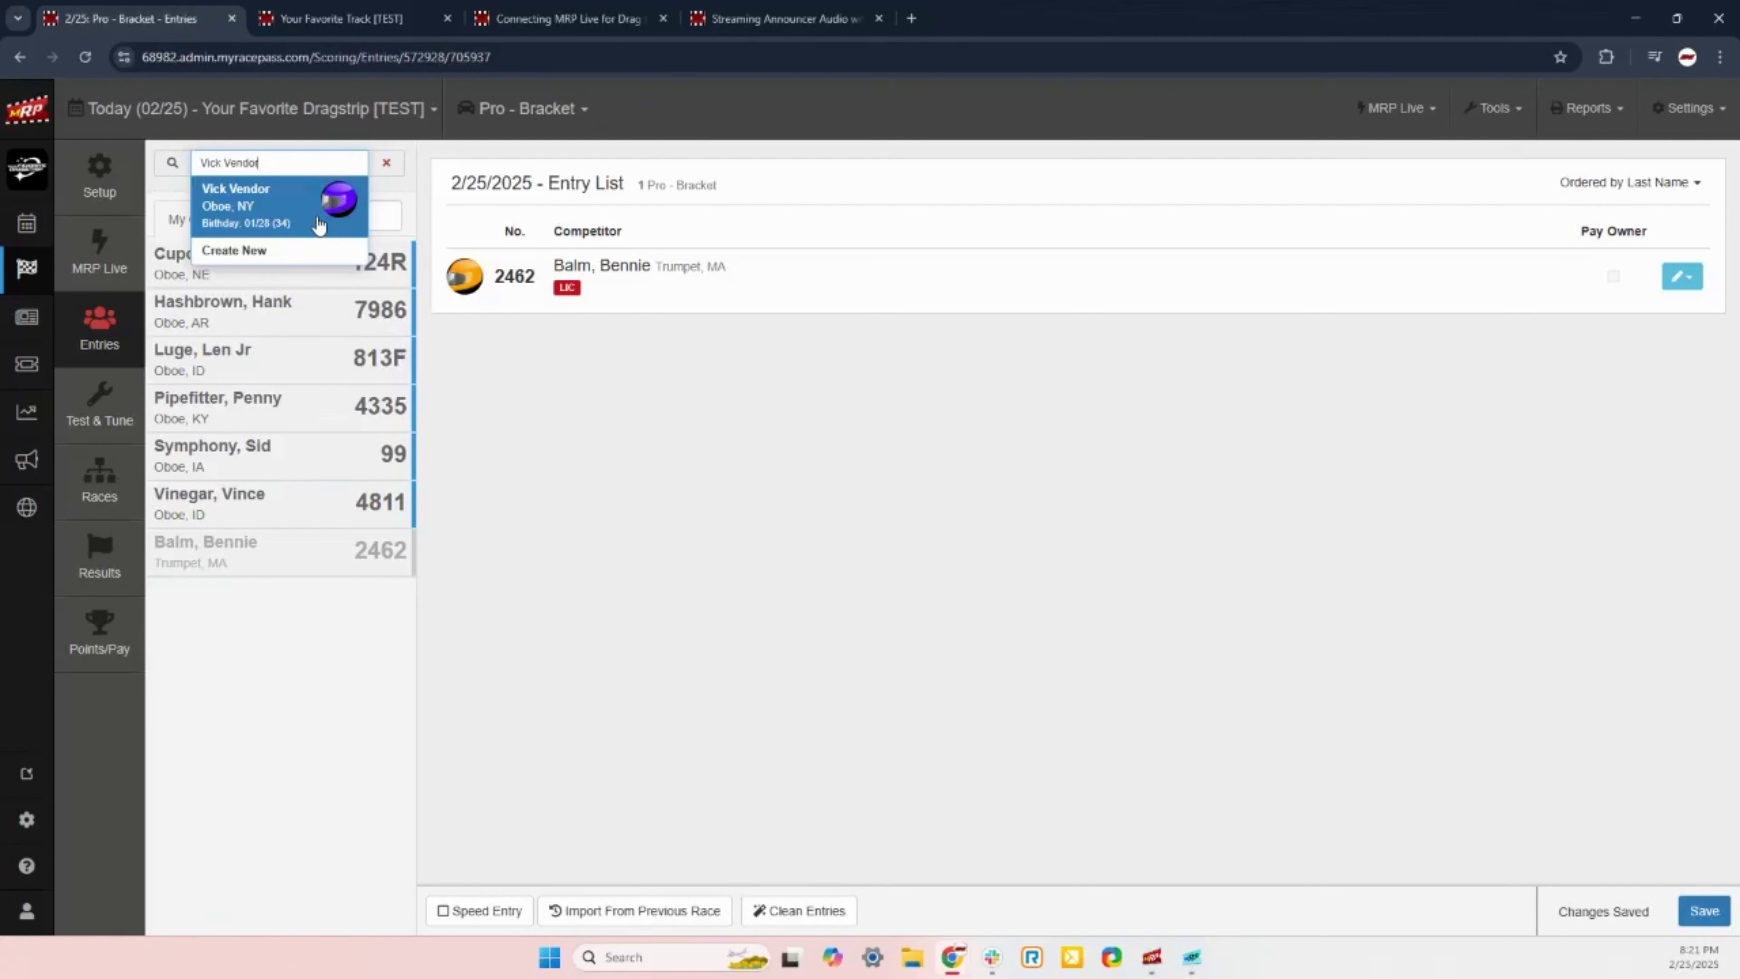
pyautogui.click(267, 214)
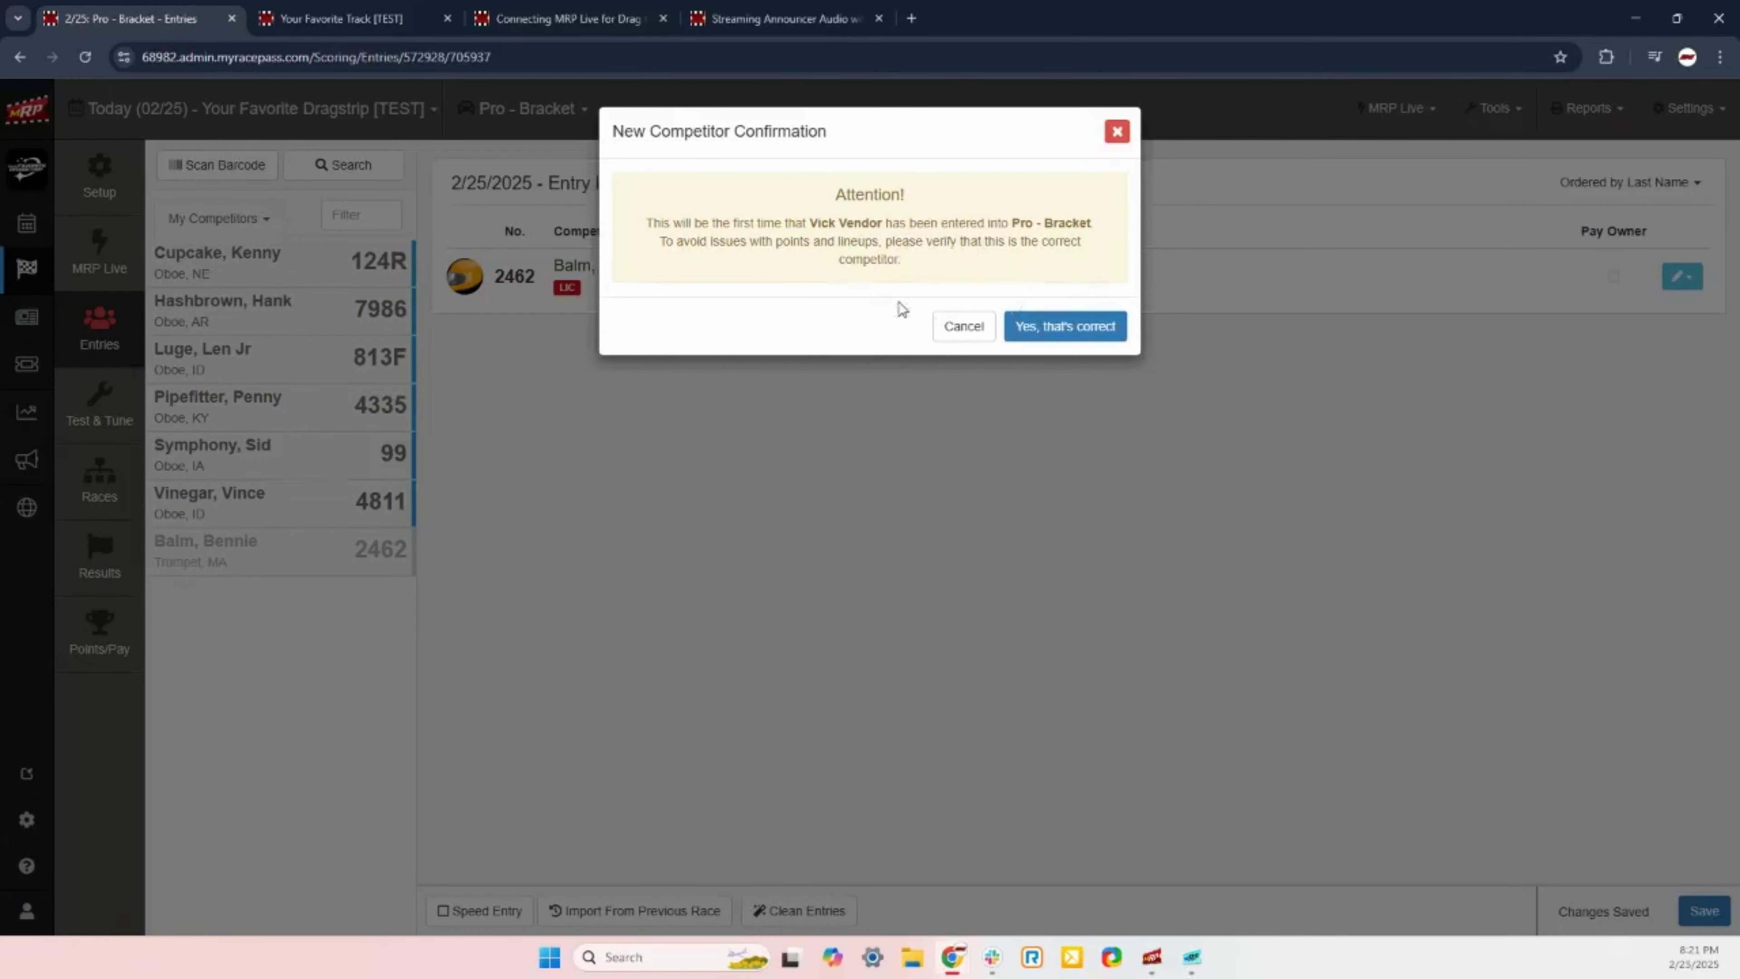
pyautogui.click(1096, 331)
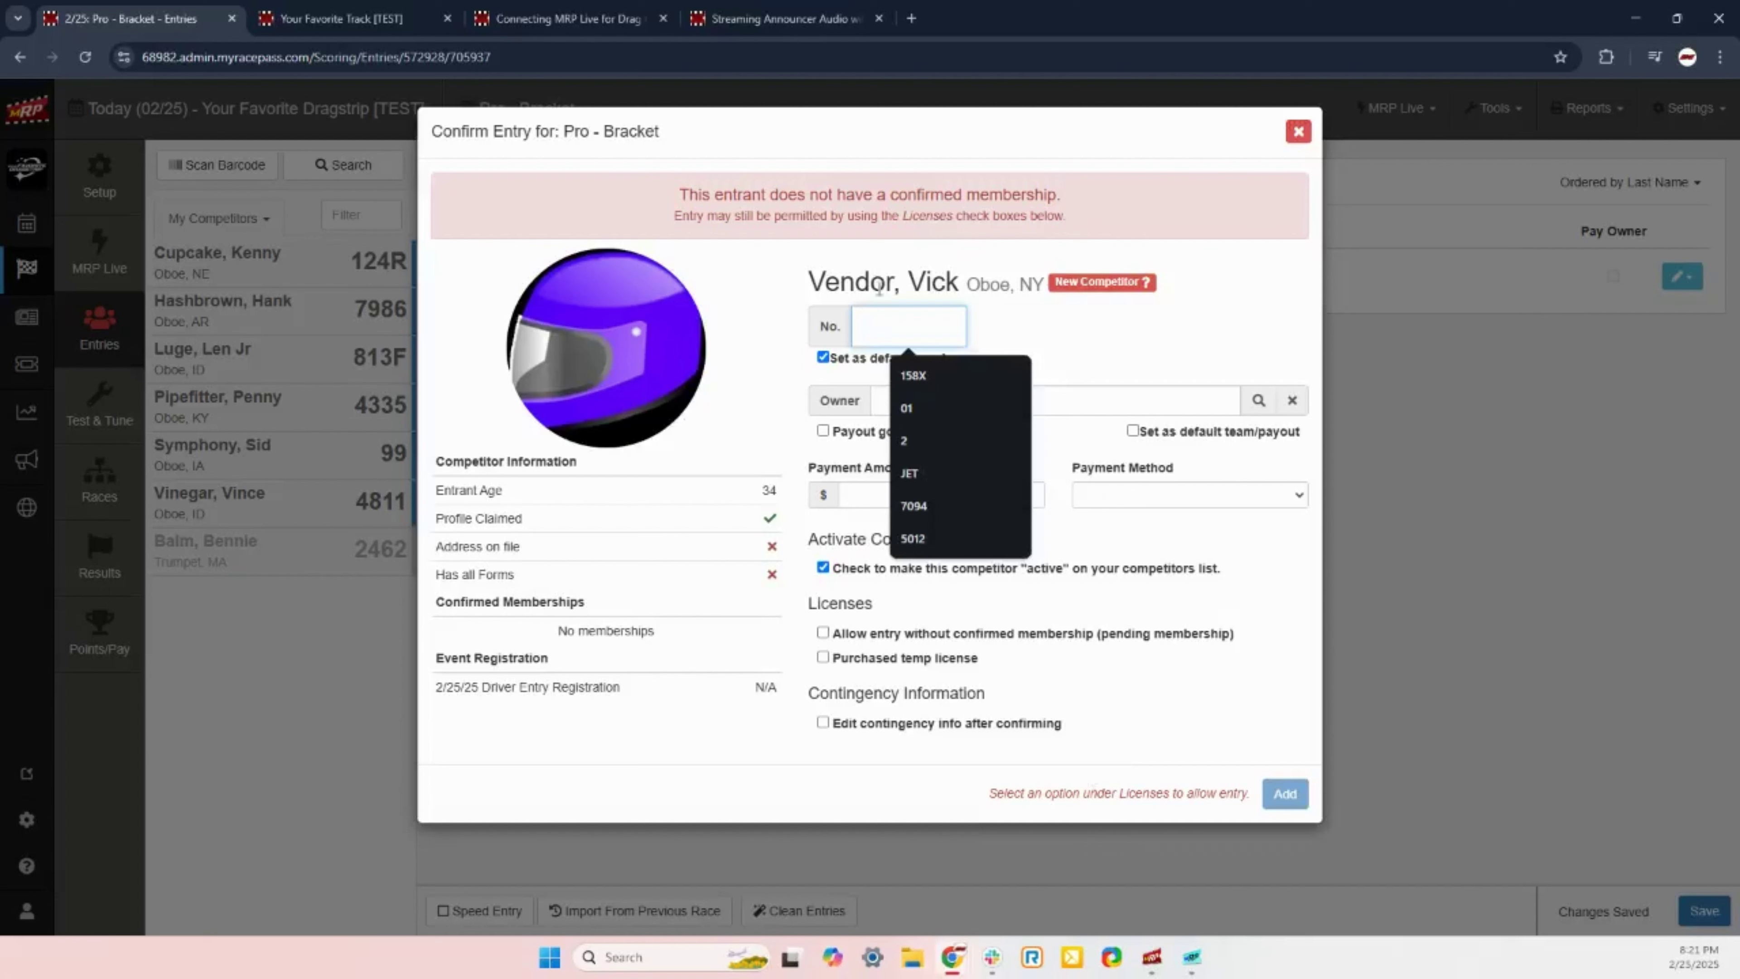
pyautogui.moveTo(680, 194); pyautogui.dragTo(1065, 199)
pyautogui.click(1063, 200)
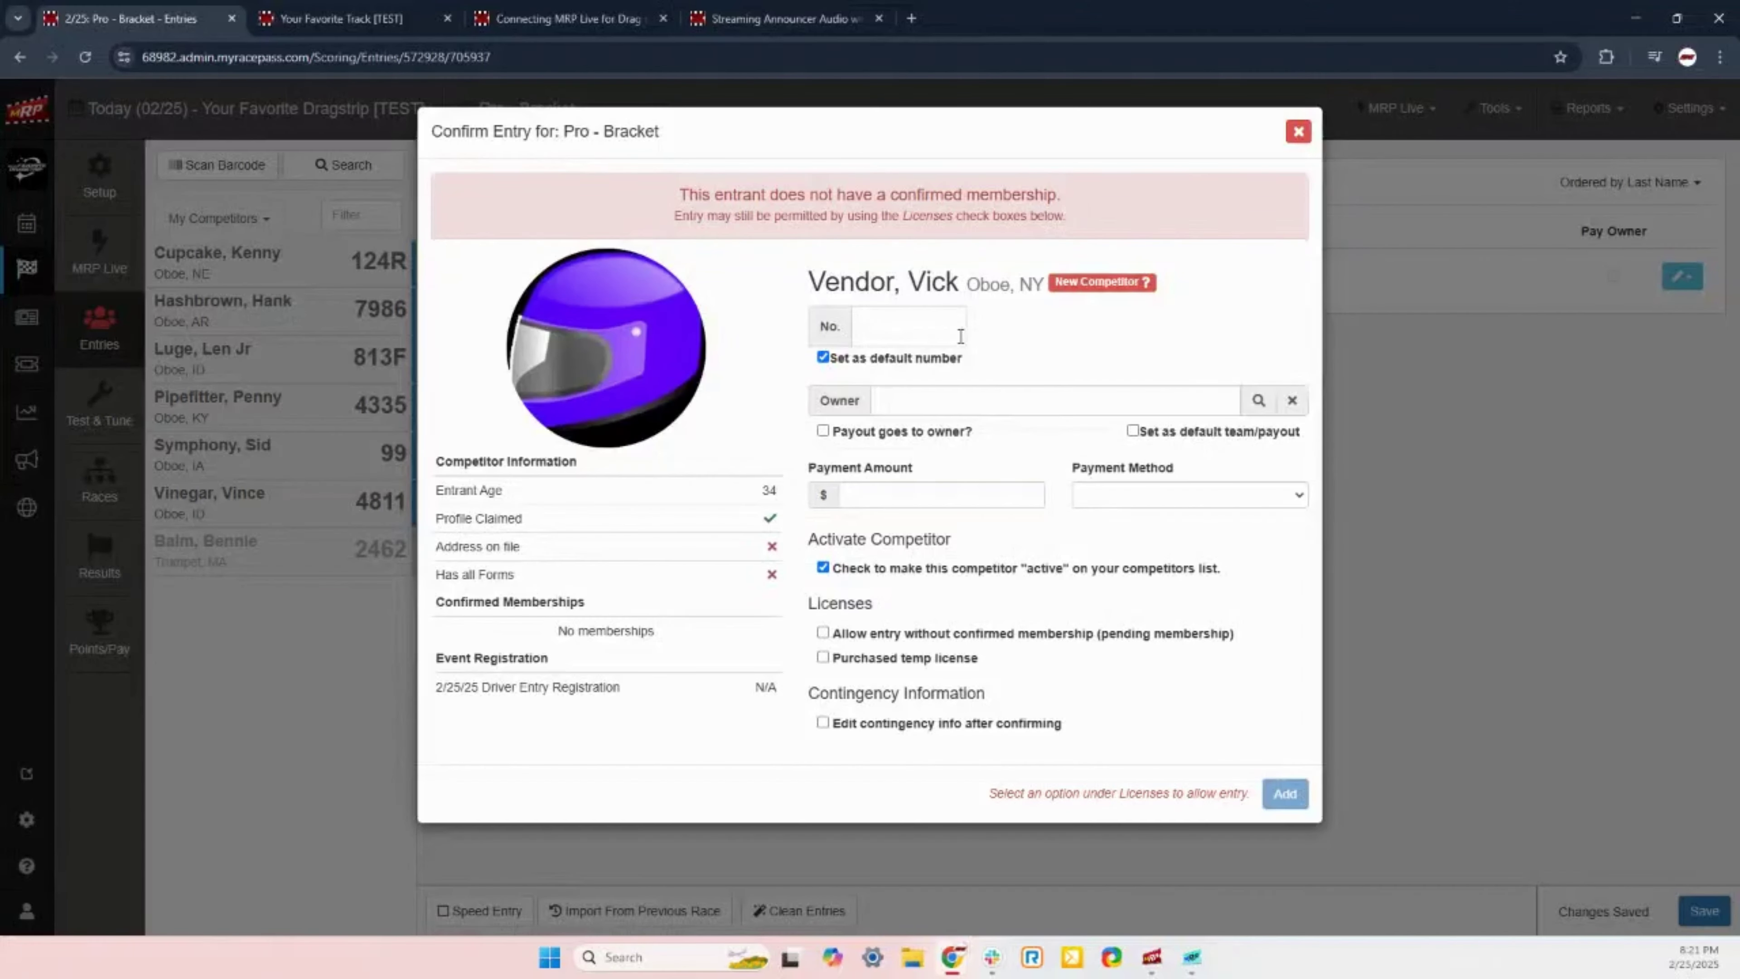
pyautogui.click(884, 323)
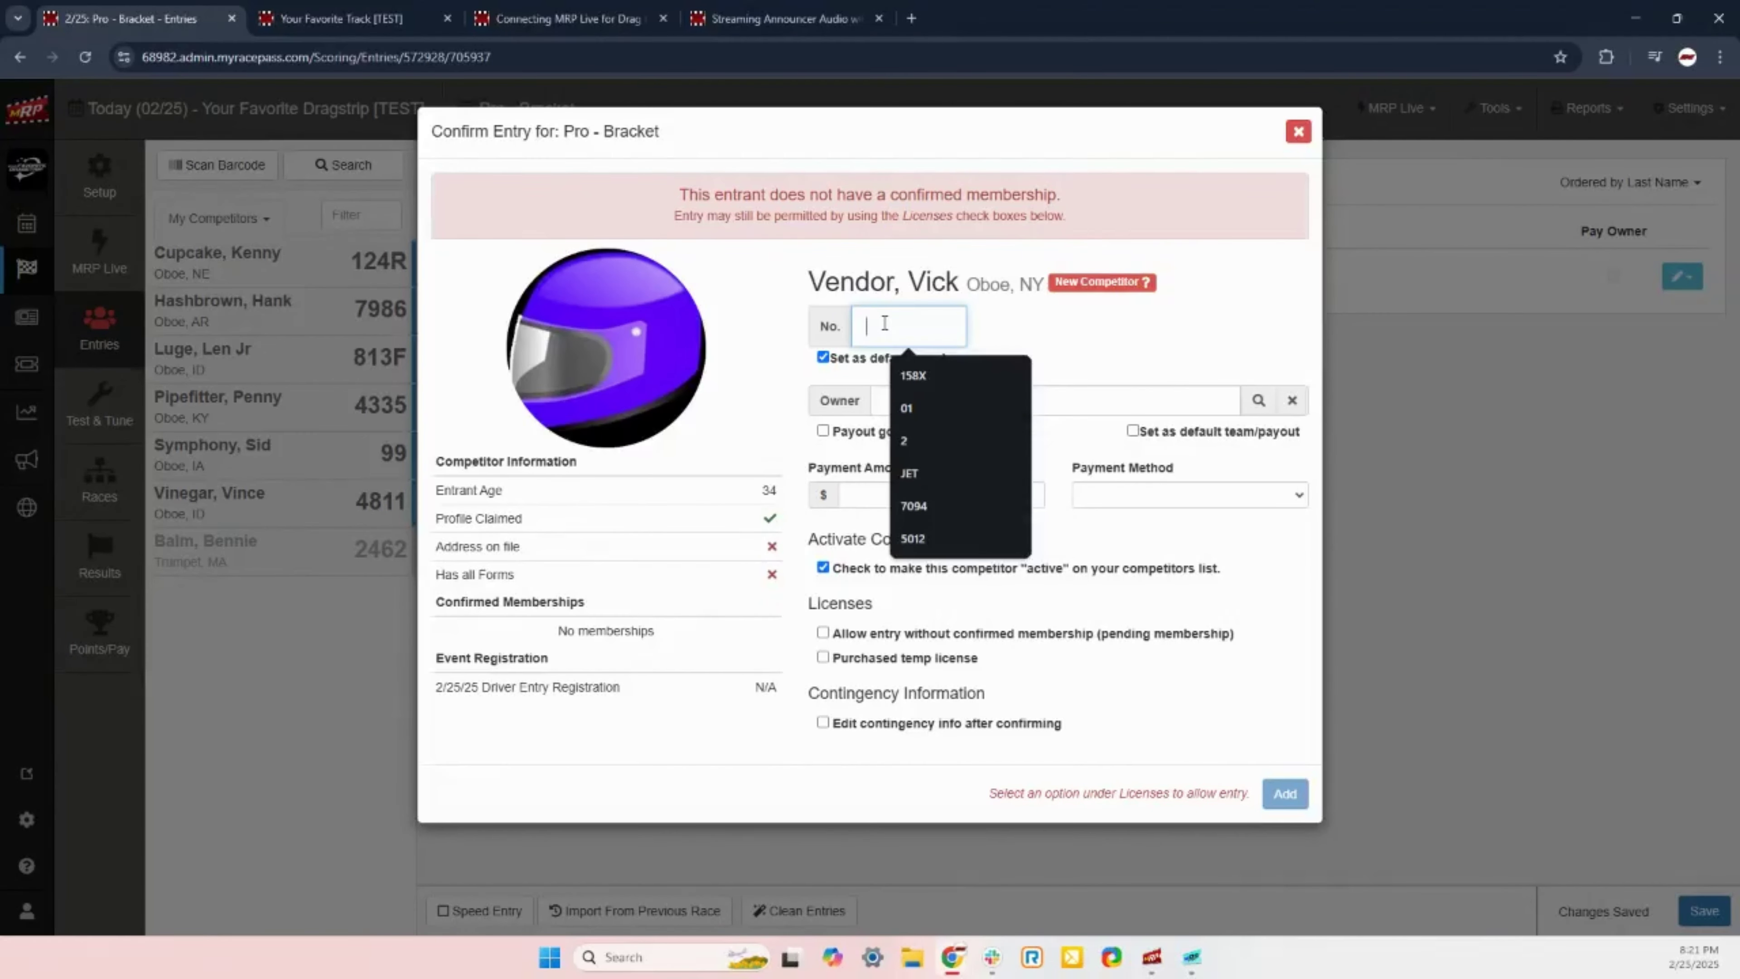
pyautogui.write('3993')
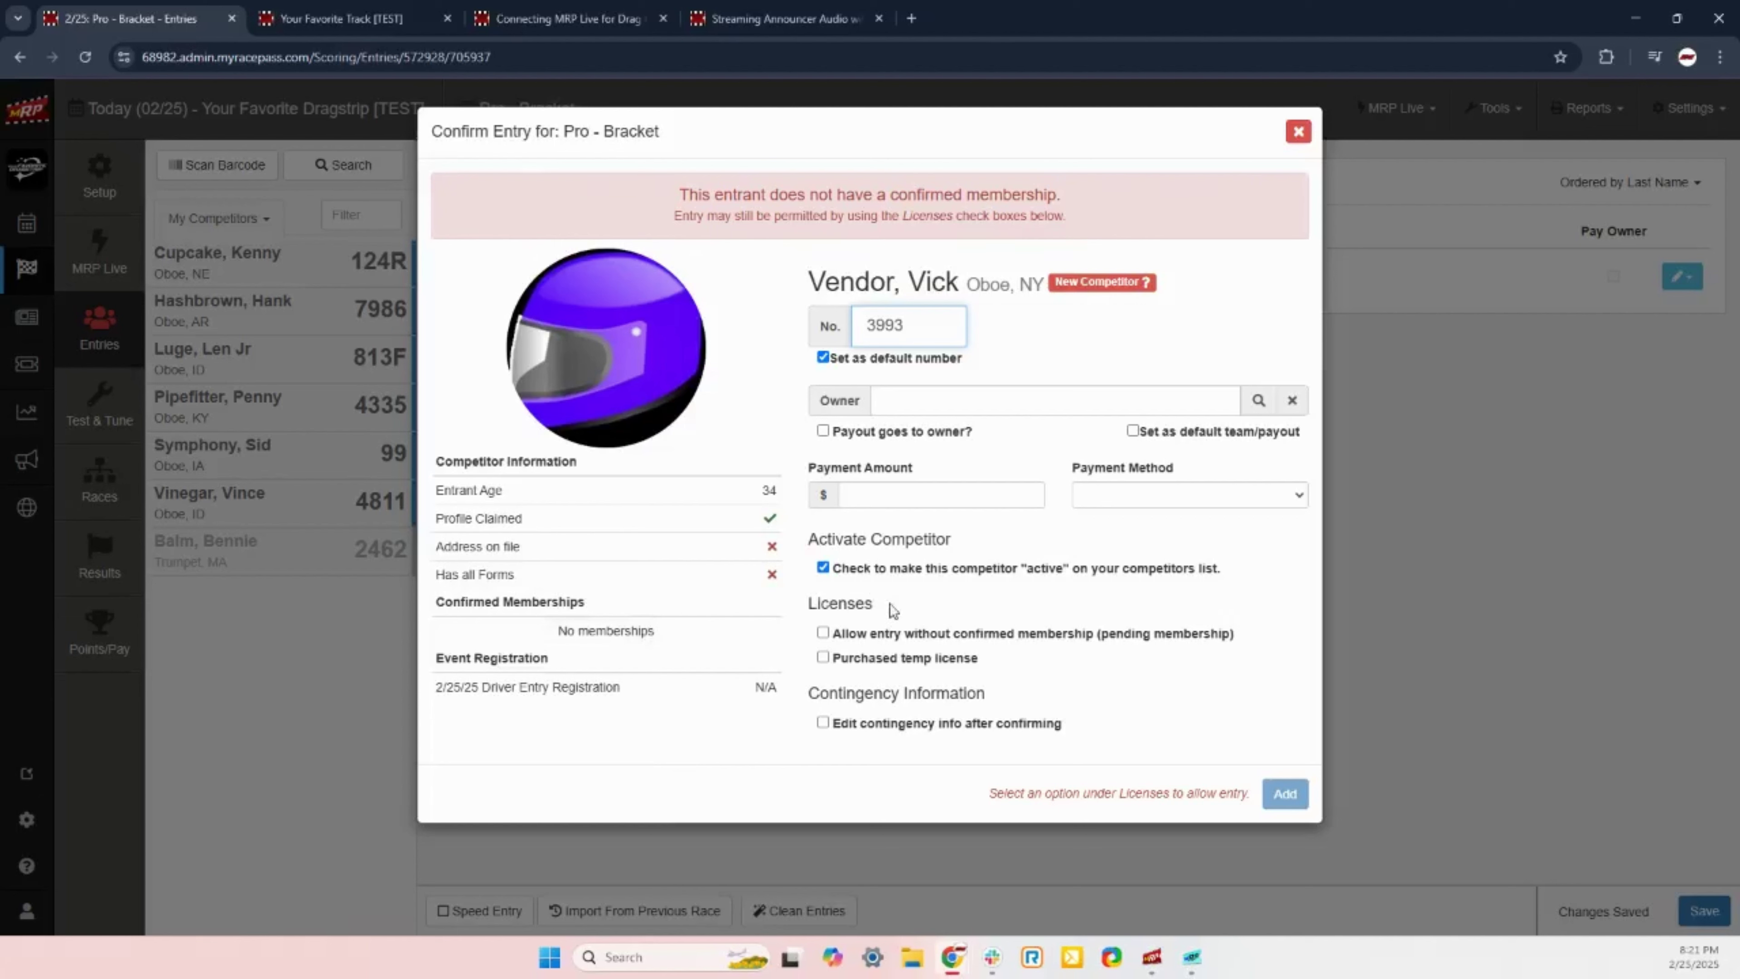
pyautogui.moveTo(806, 604); pyautogui.dragTo(891, 605)
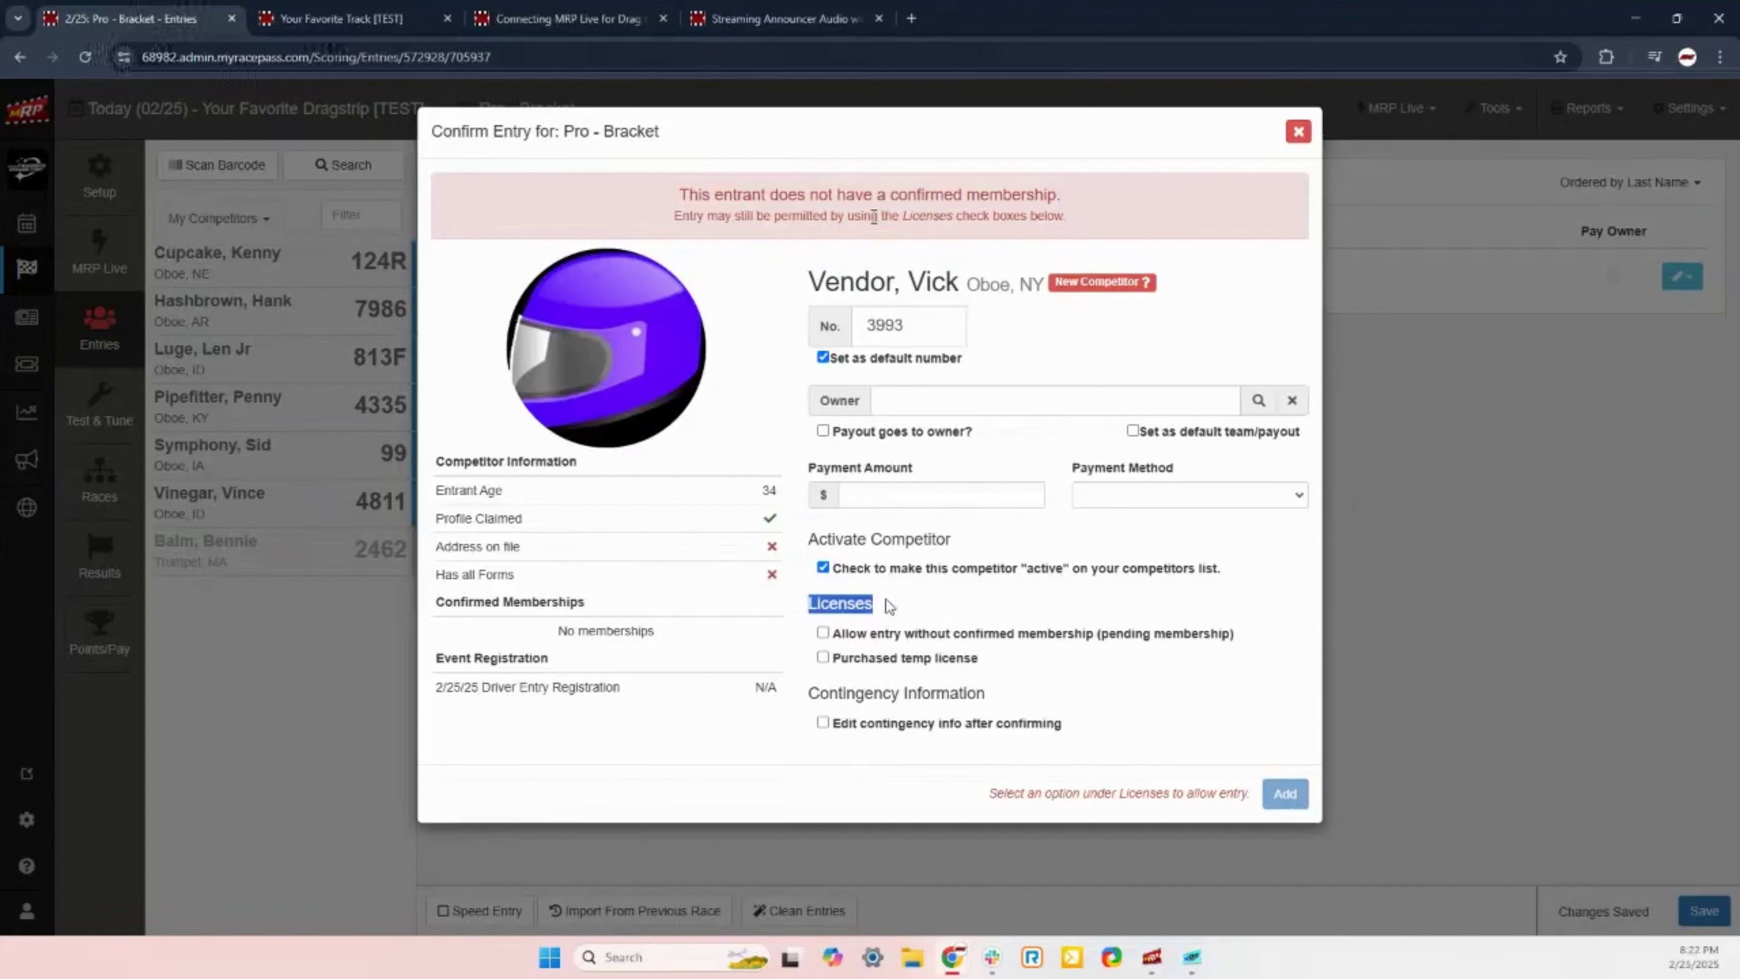
# Step: Add car 3993 with 'Allow entry without confirmed membership' ticked
pyautogui.click(886, 599)
pyautogui.click(824, 632)
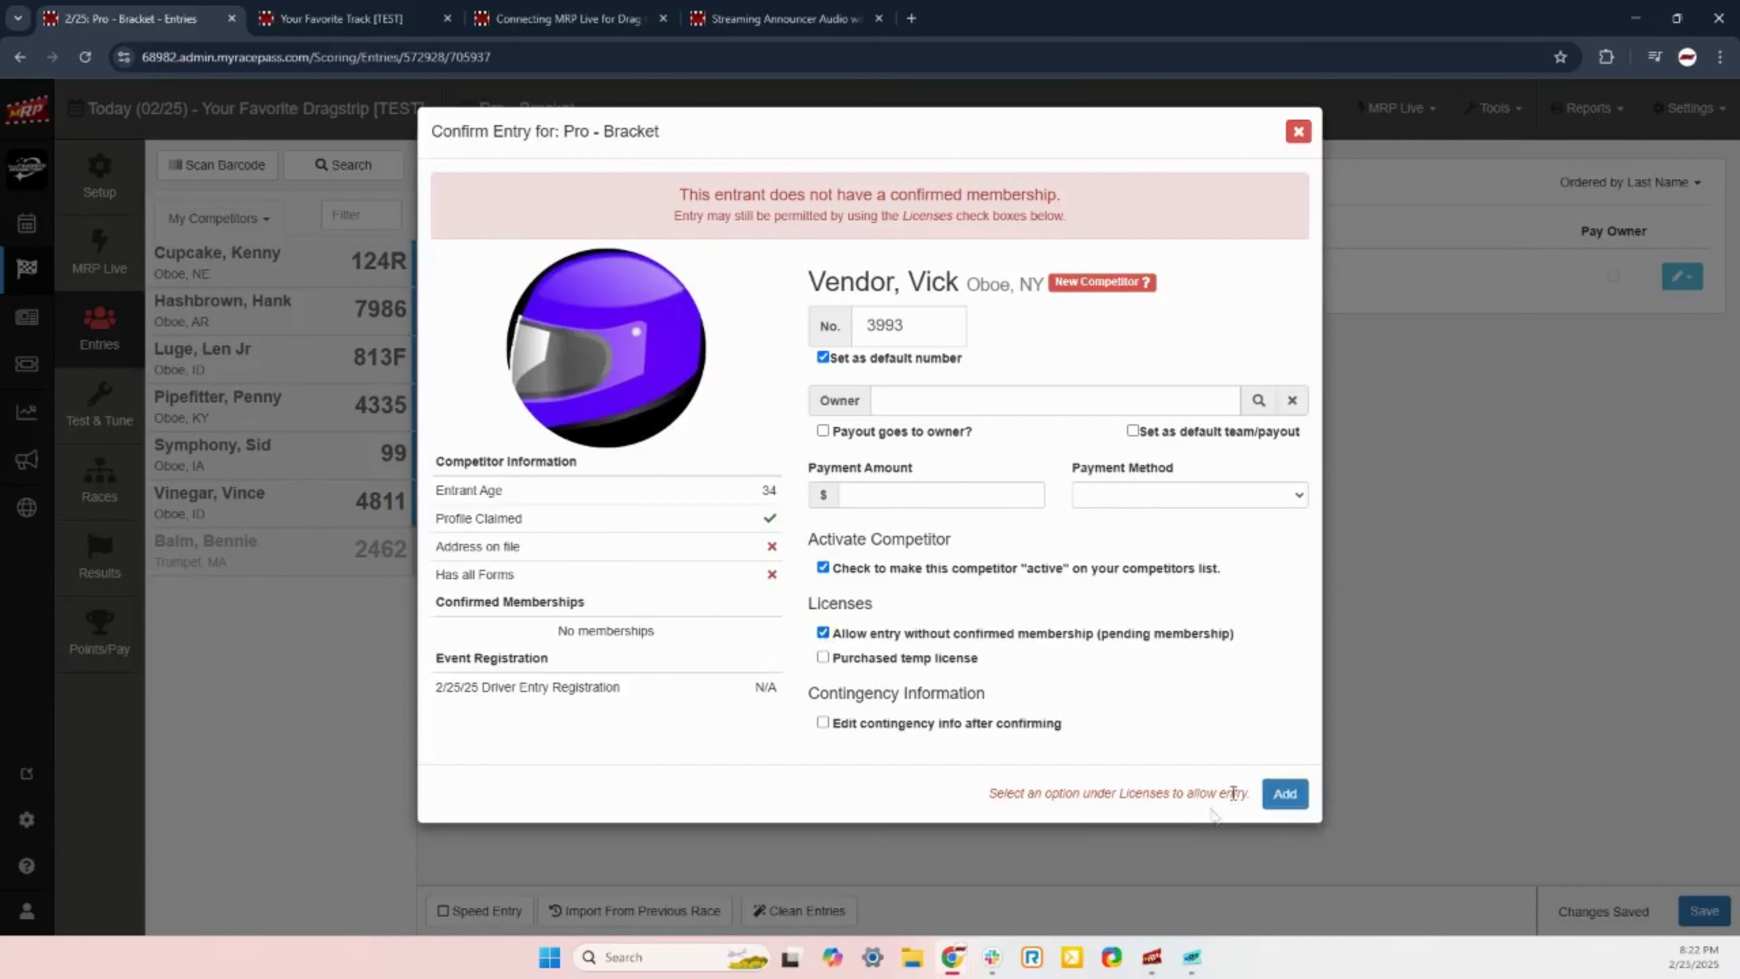
pyautogui.click(823, 632)
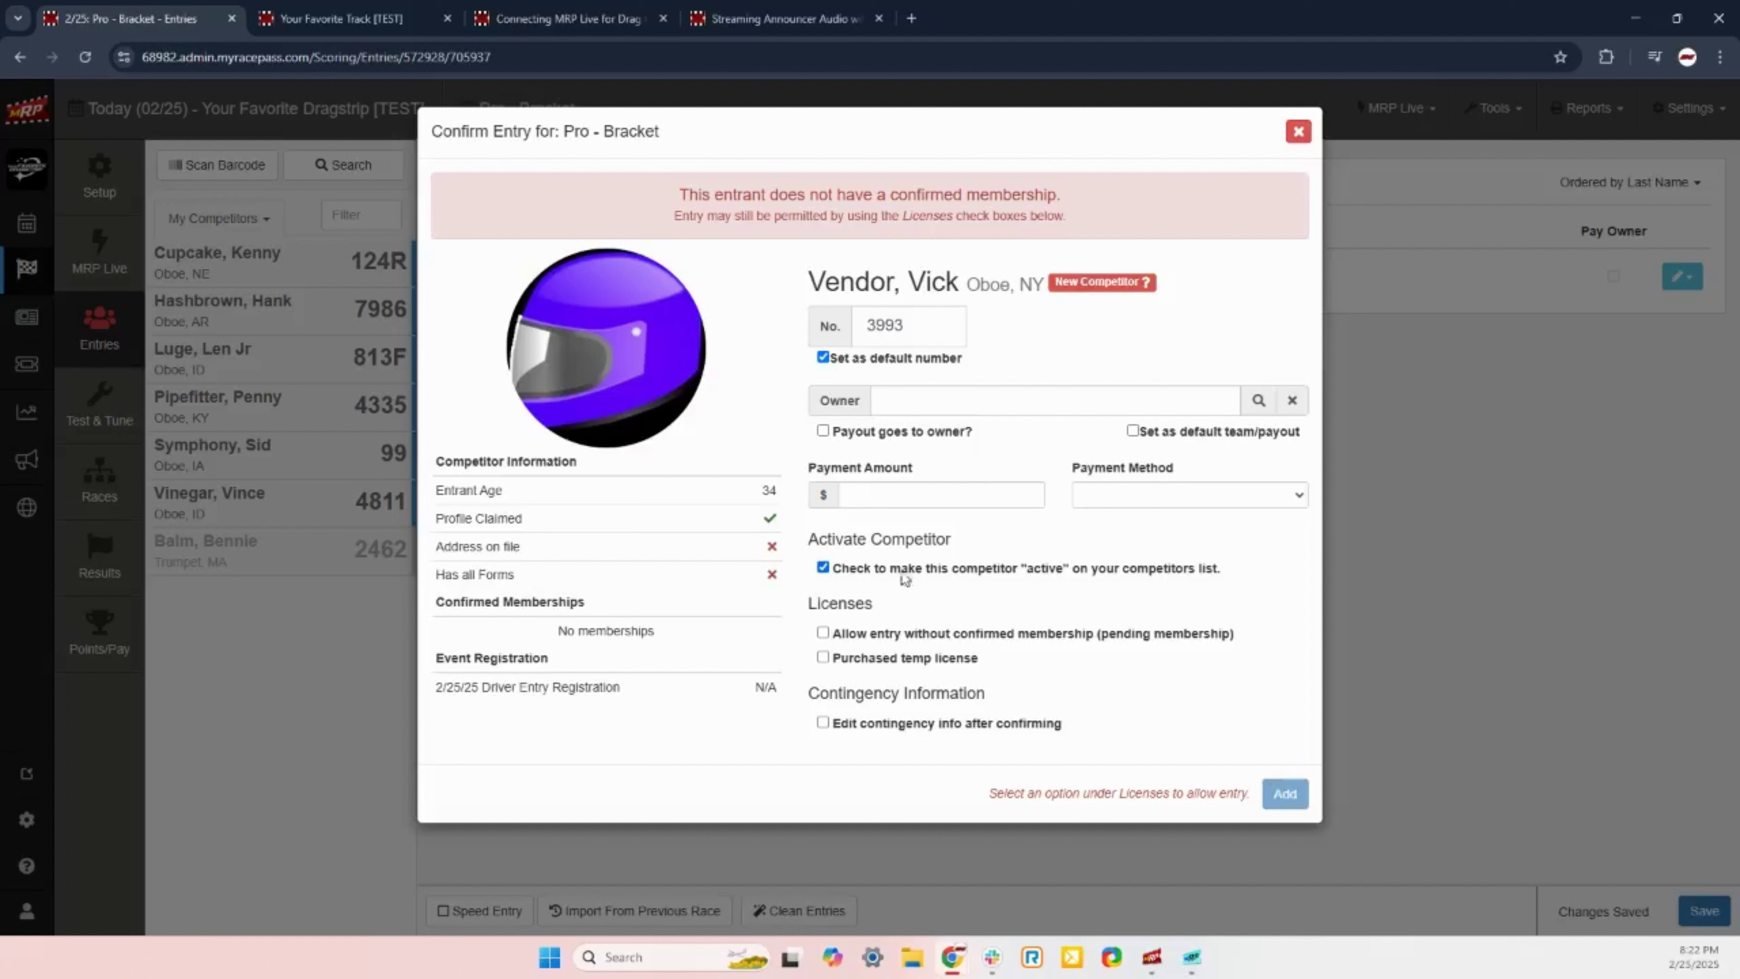
pyautogui.click(823, 633)
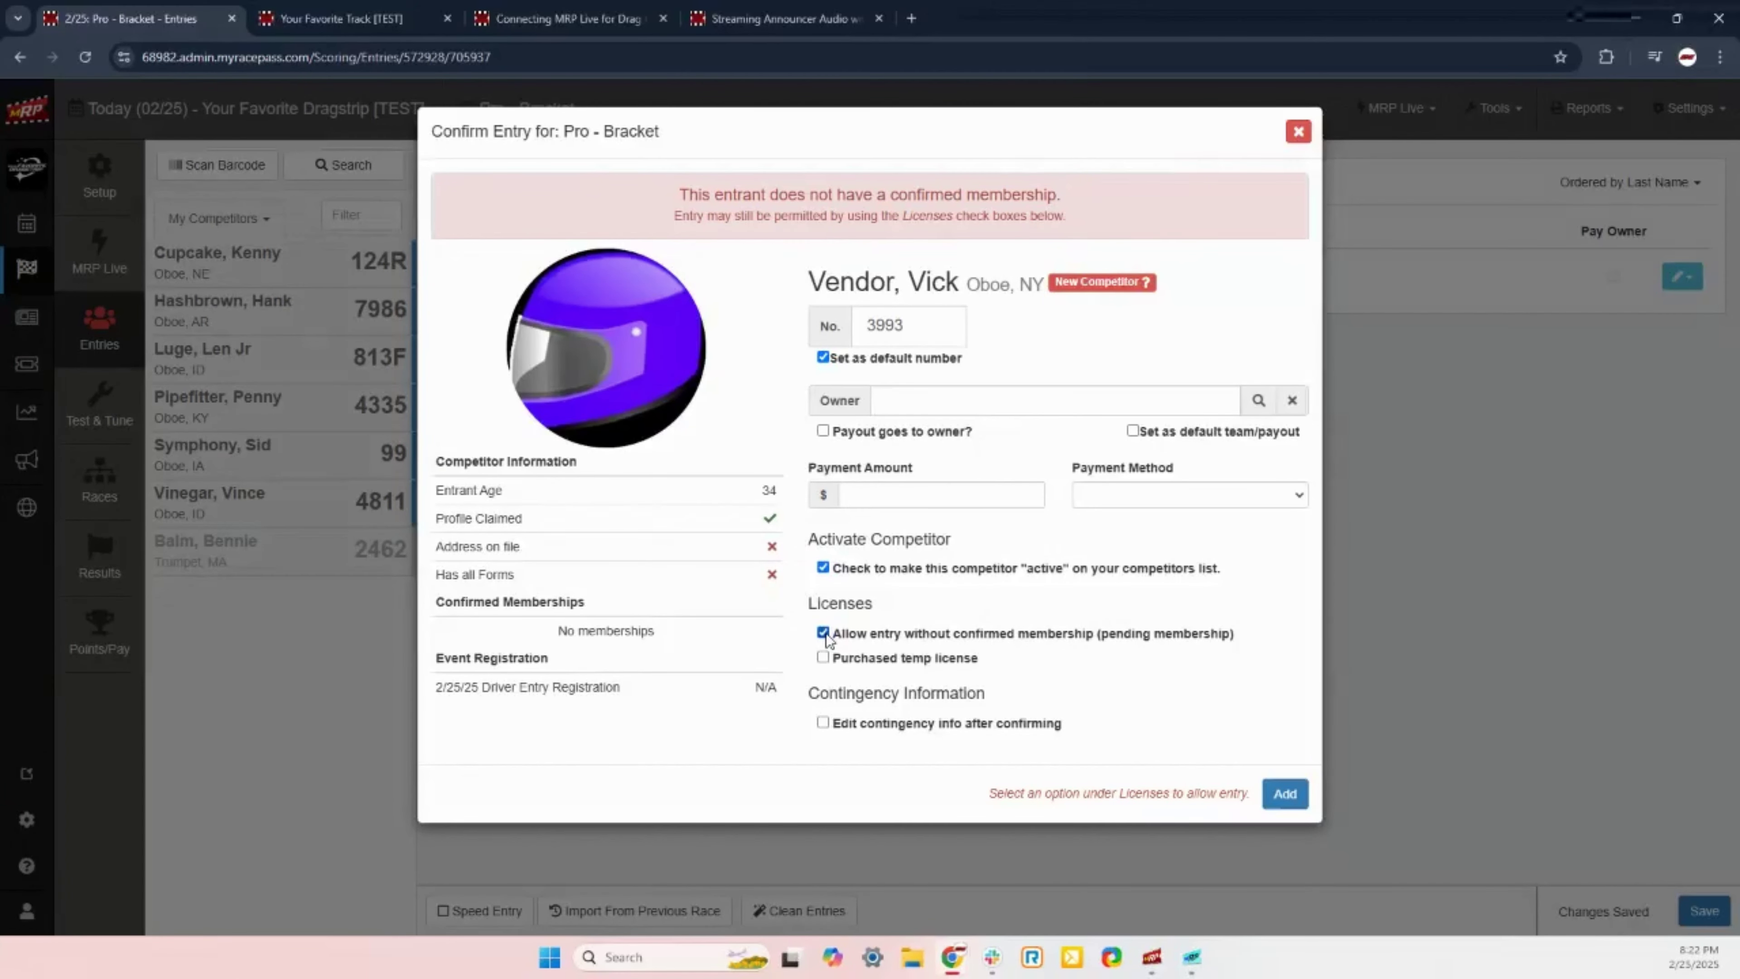
pyautogui.click(1295, 794)
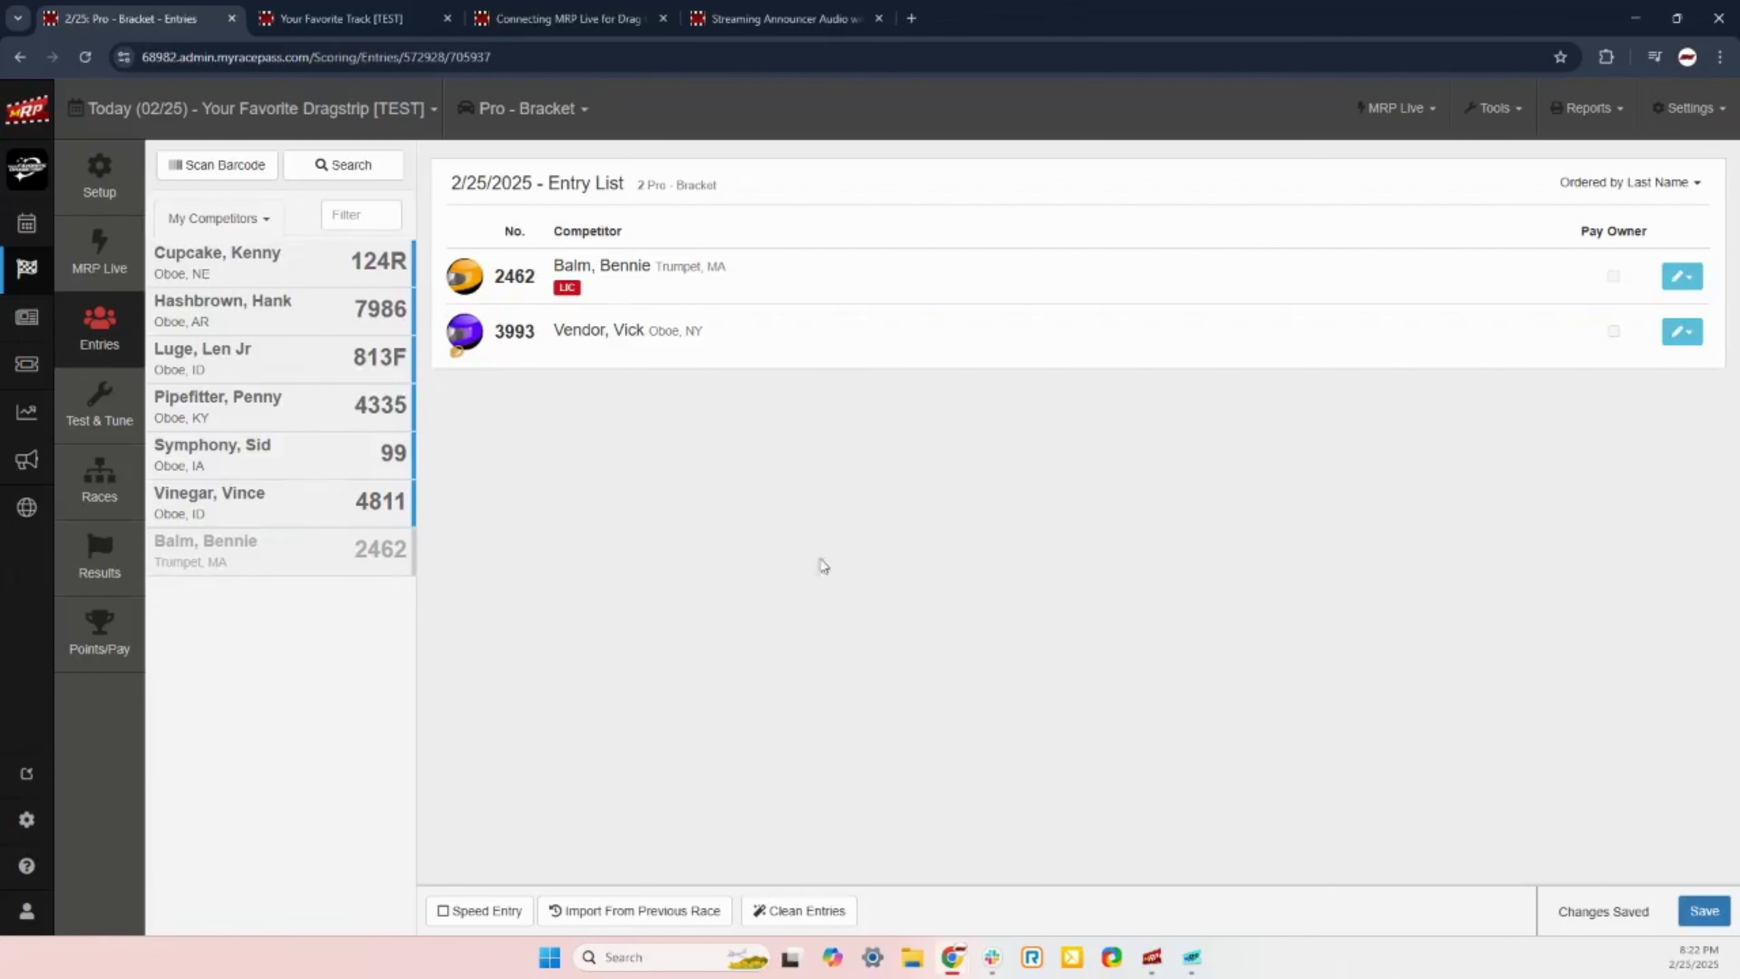
# Step: Search competitors for 'ahaenbeo', a name with no existing match
pyautogui.click(330, 163)
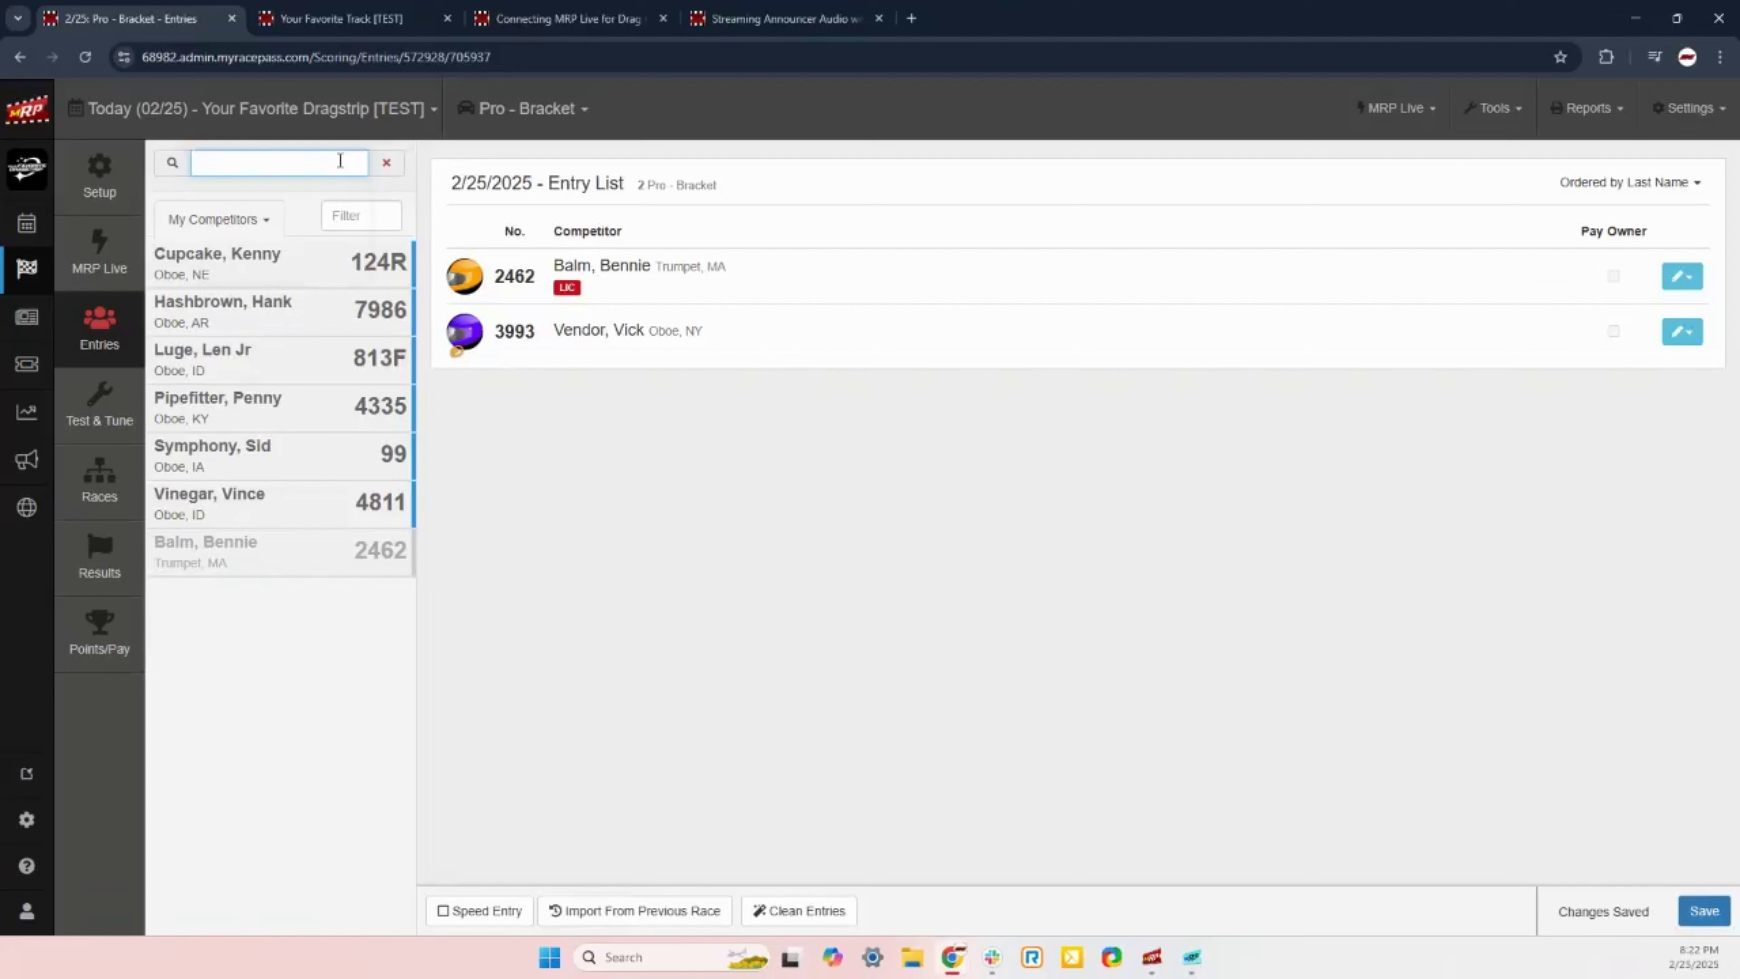
pyautogui.write('ahaenbeo')
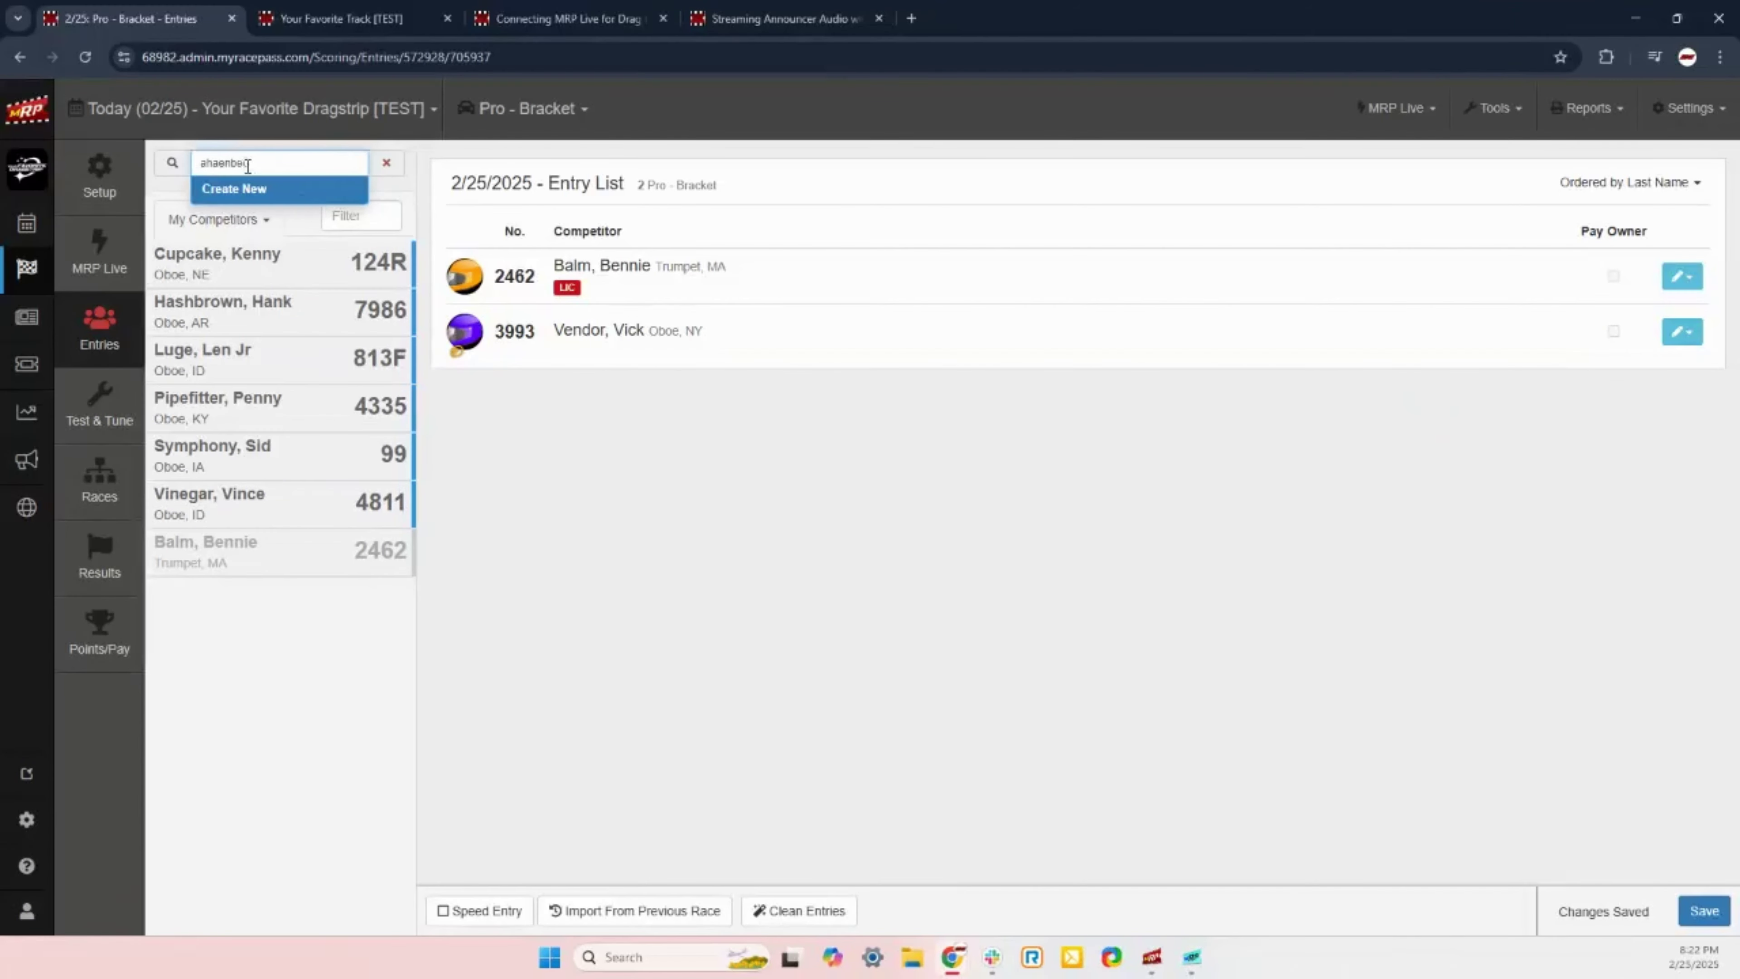
# Step: Open Create New from the suggestions, review the Create Competitor form, and close it unsaved
pyautogui.click(249, 199)
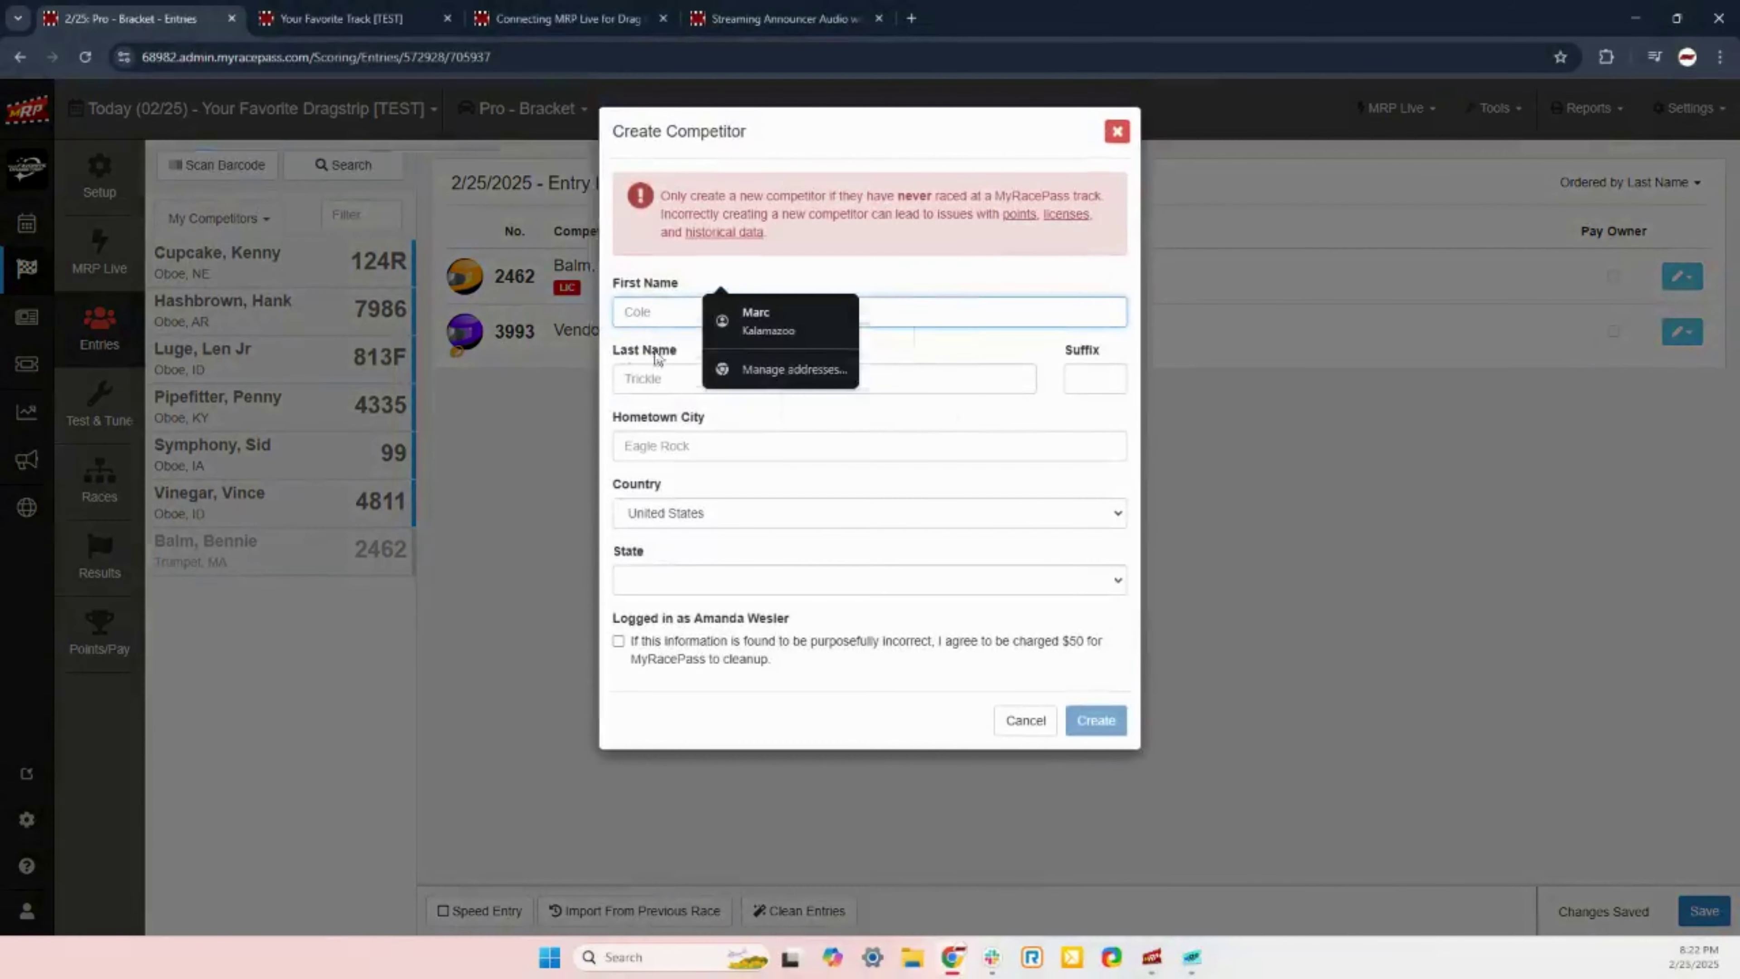
pyautogui.click(897, 279)
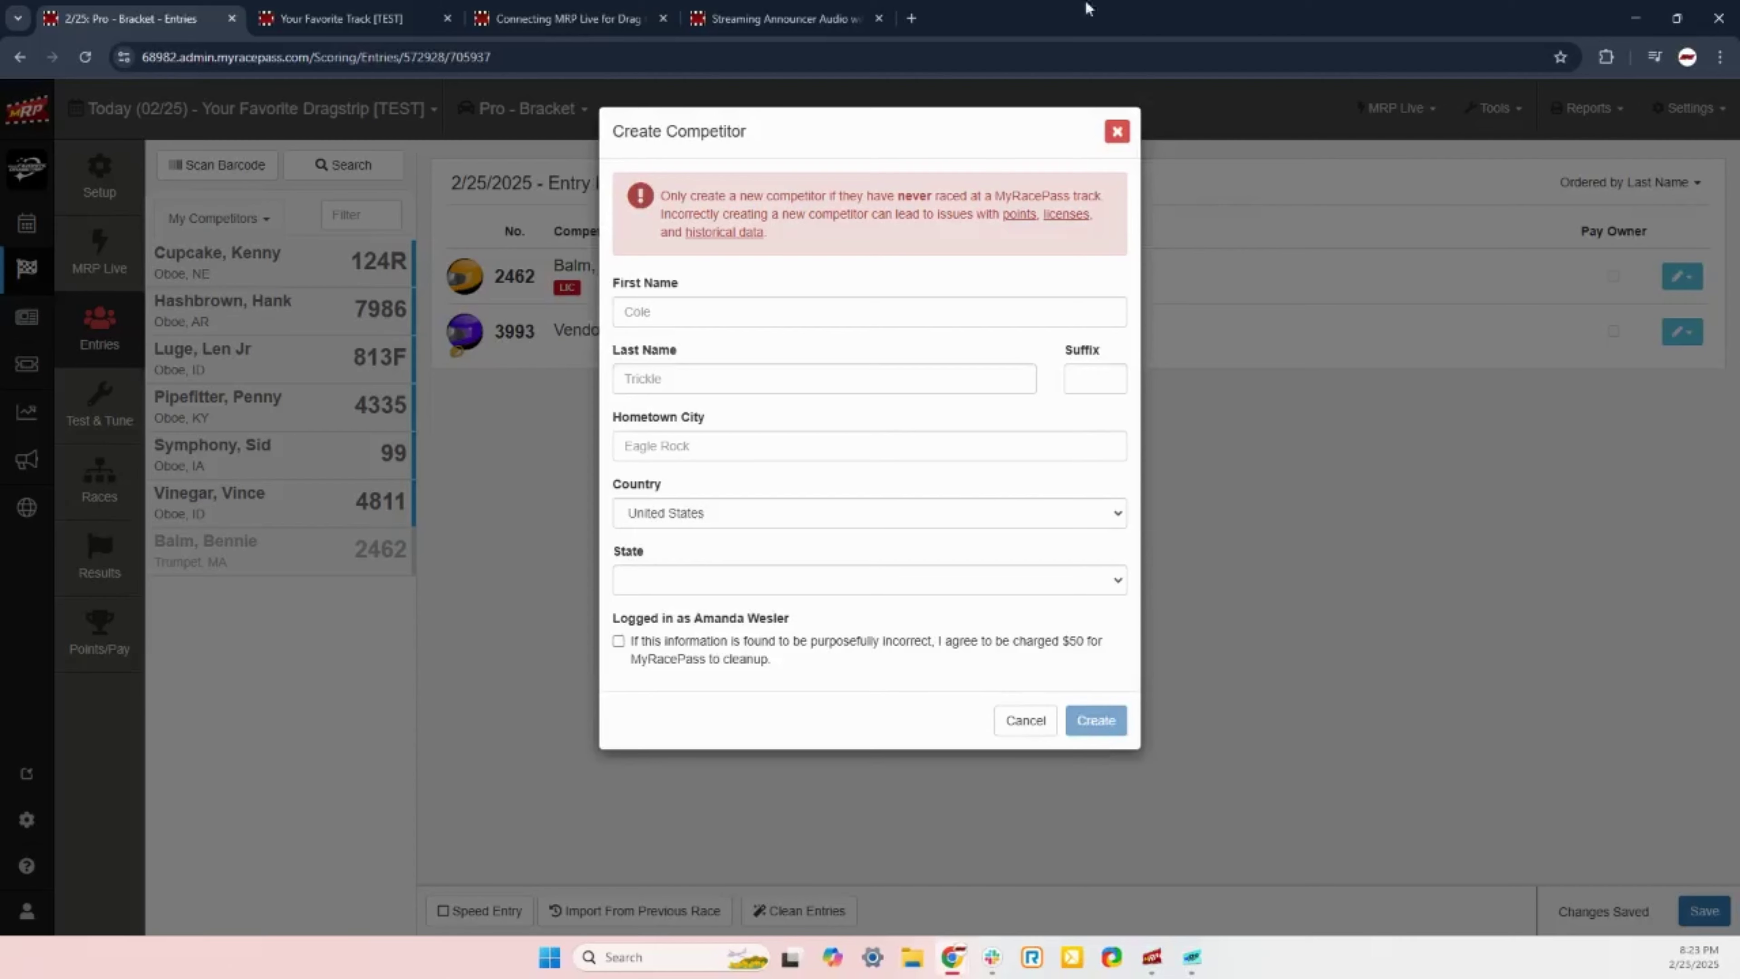
pyautogui.click(1116, 131)
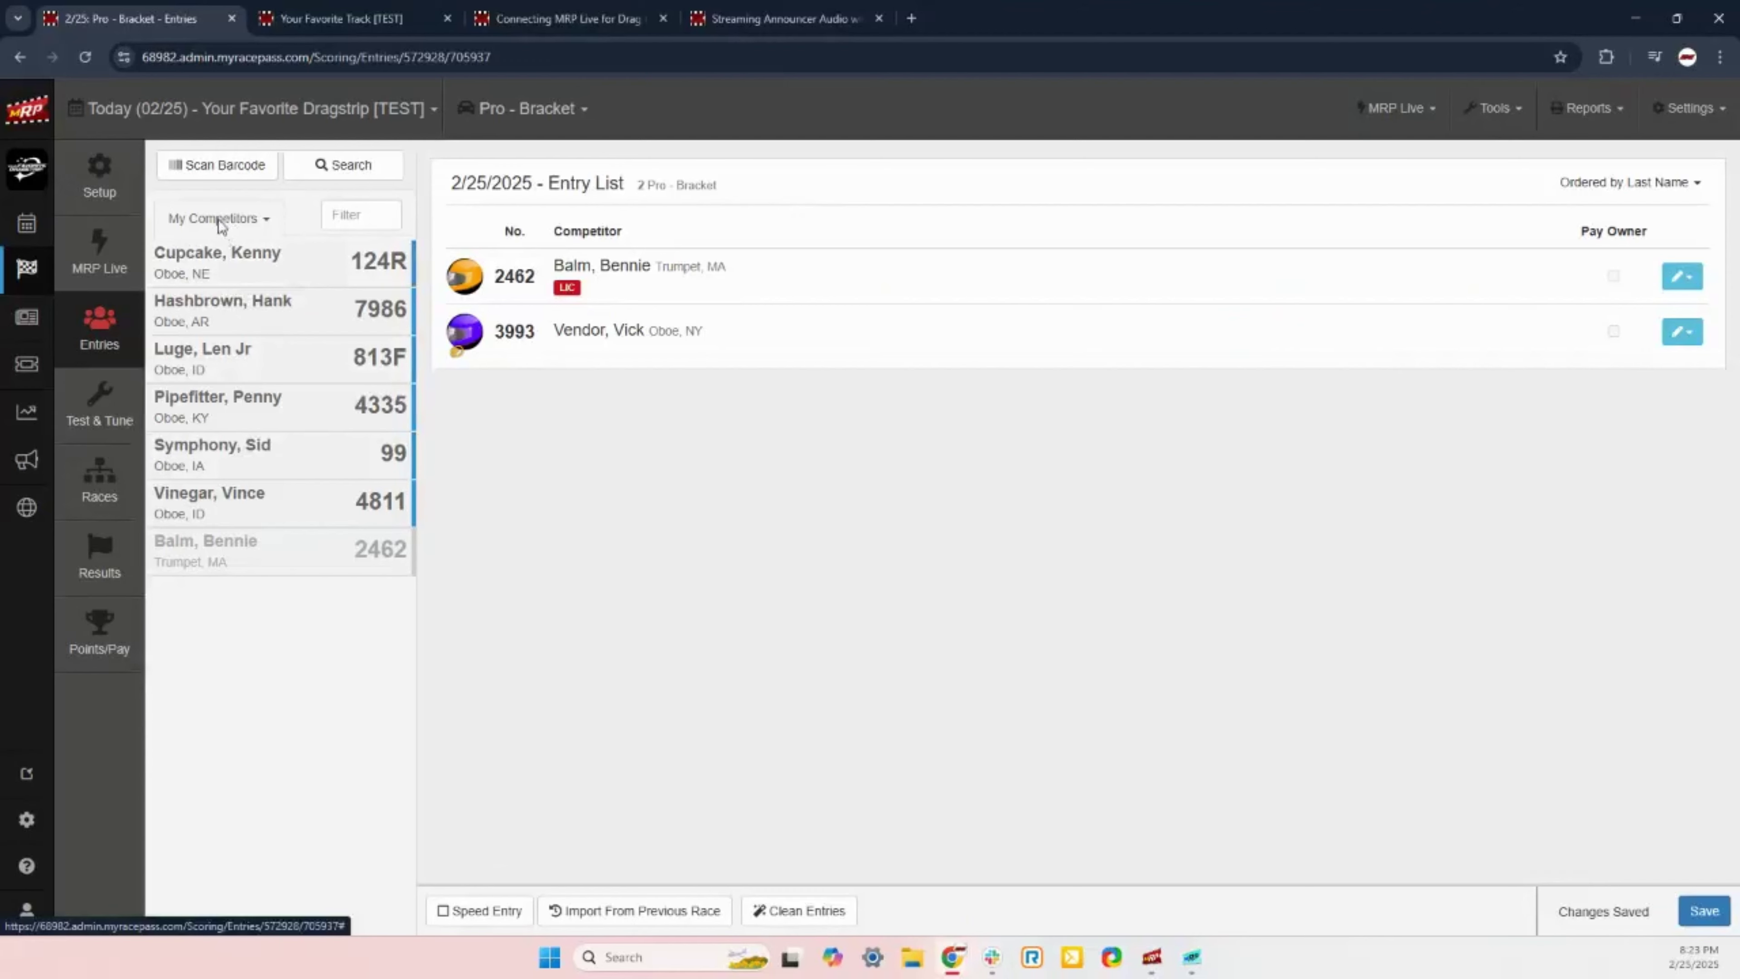
pyautogui.click(250, 223)
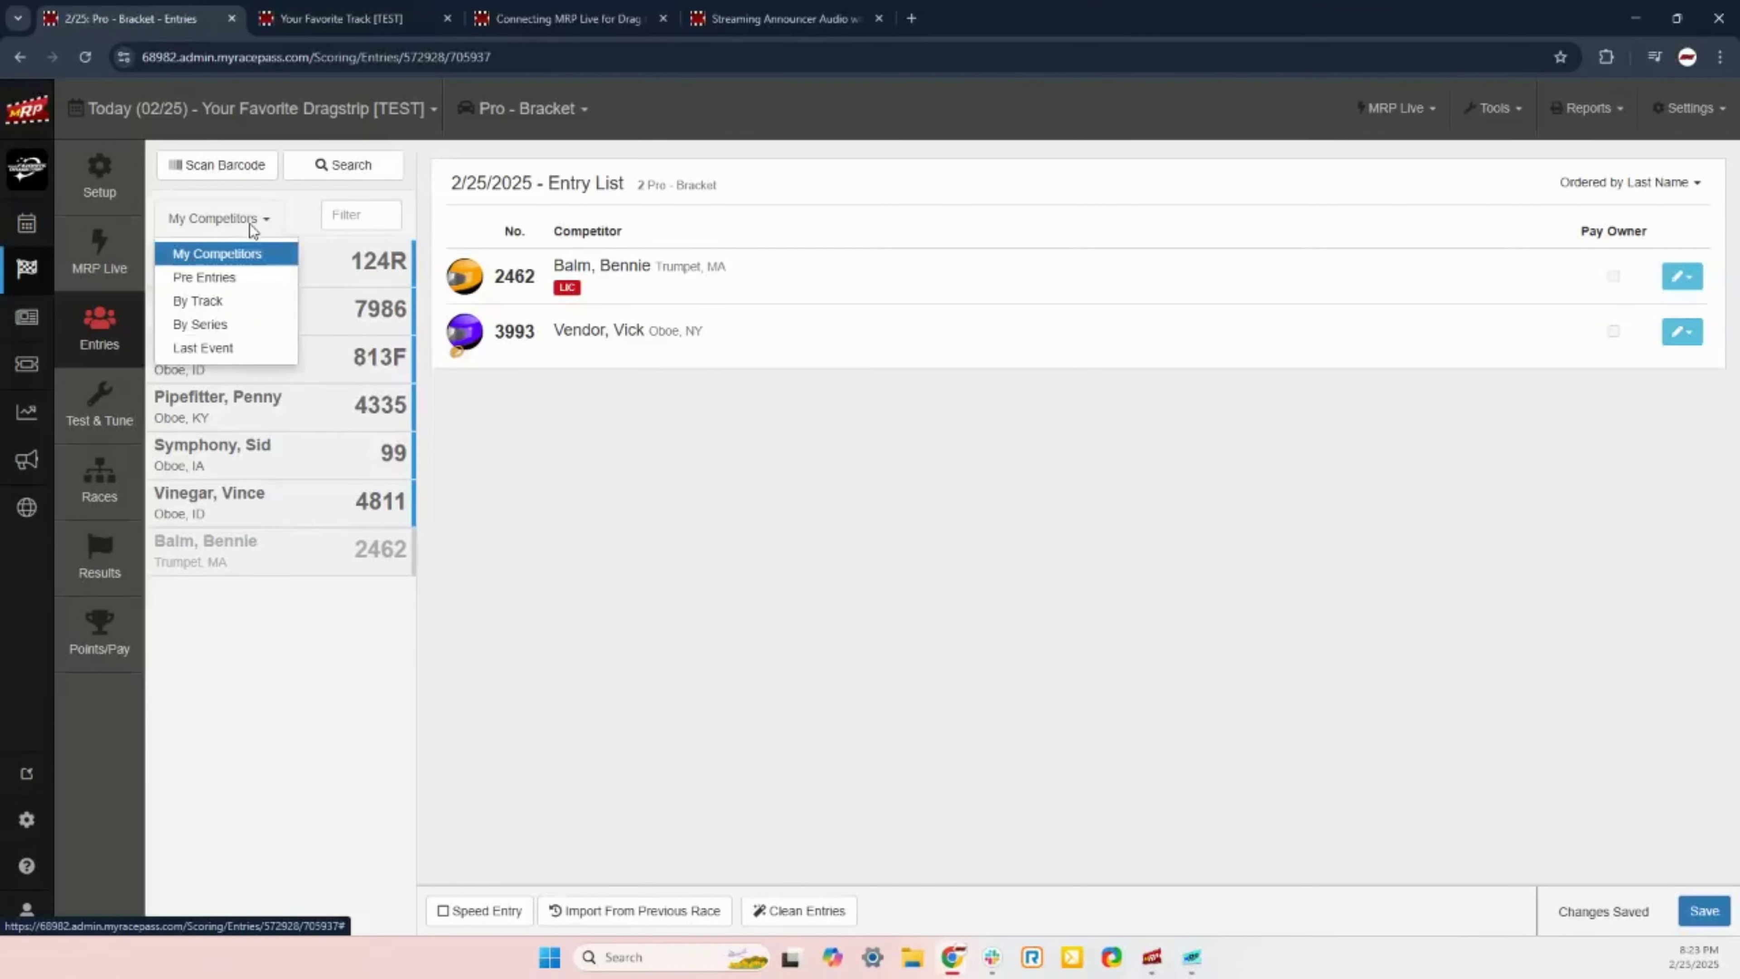
pyautogui.click(206, 278)
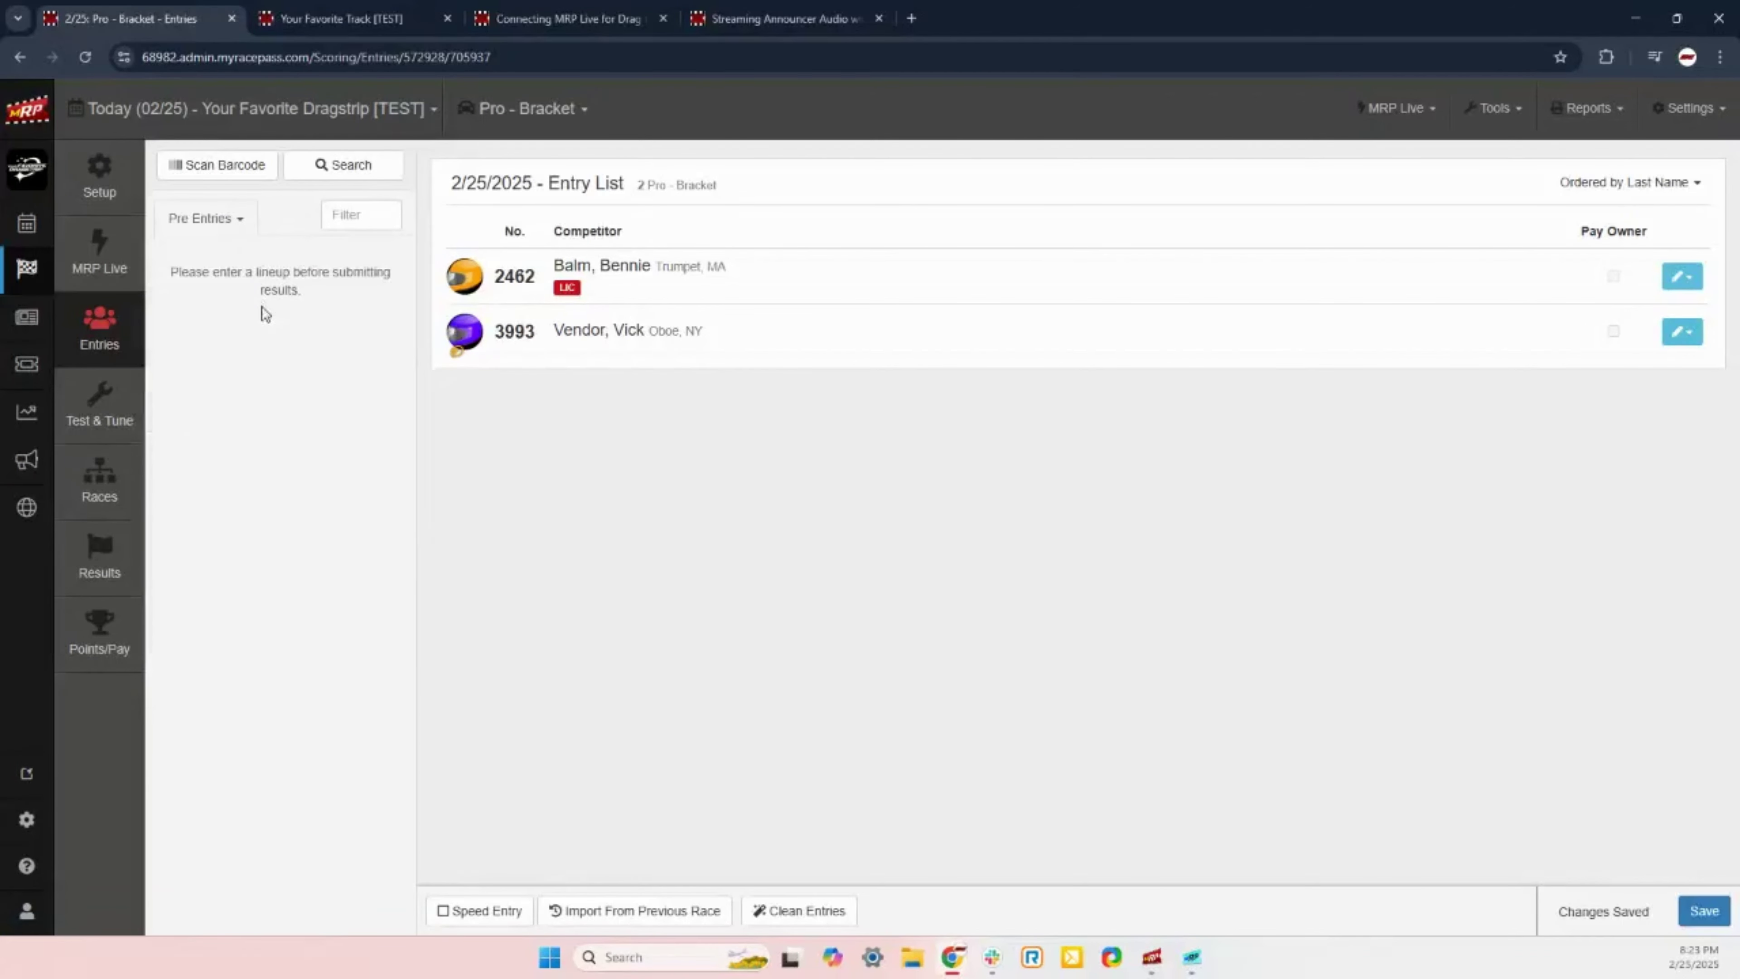
pyautogui.click(225, 220)
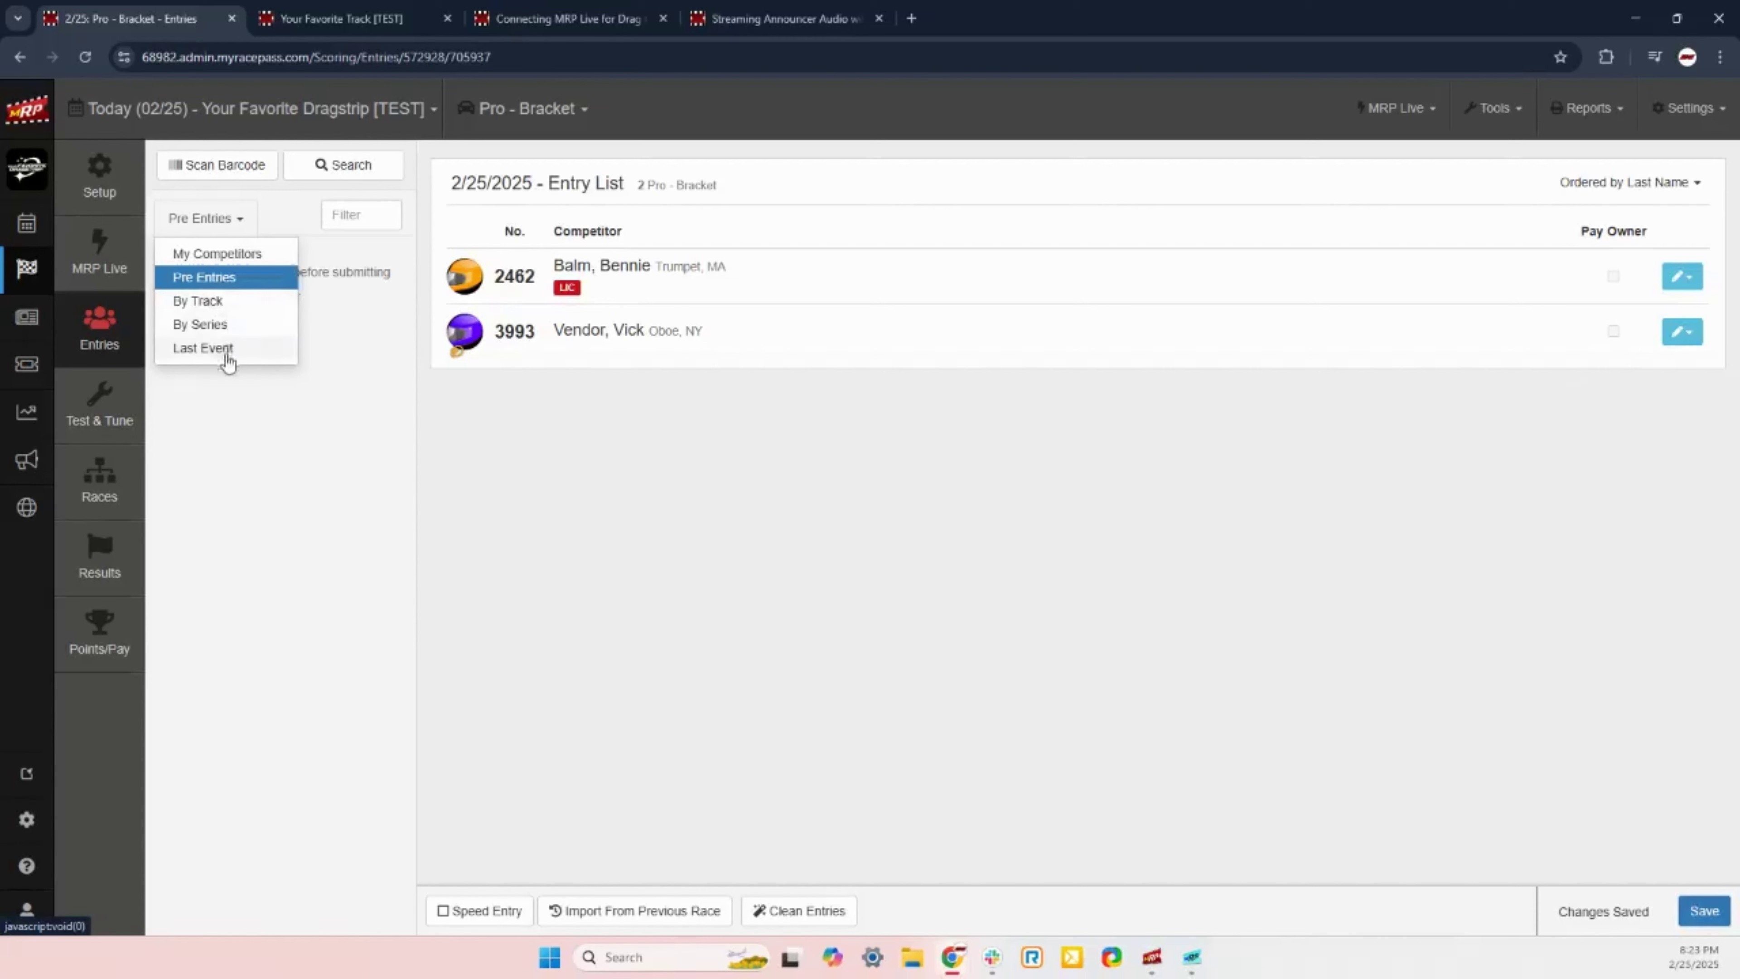
pyautogui.click(237, 220)
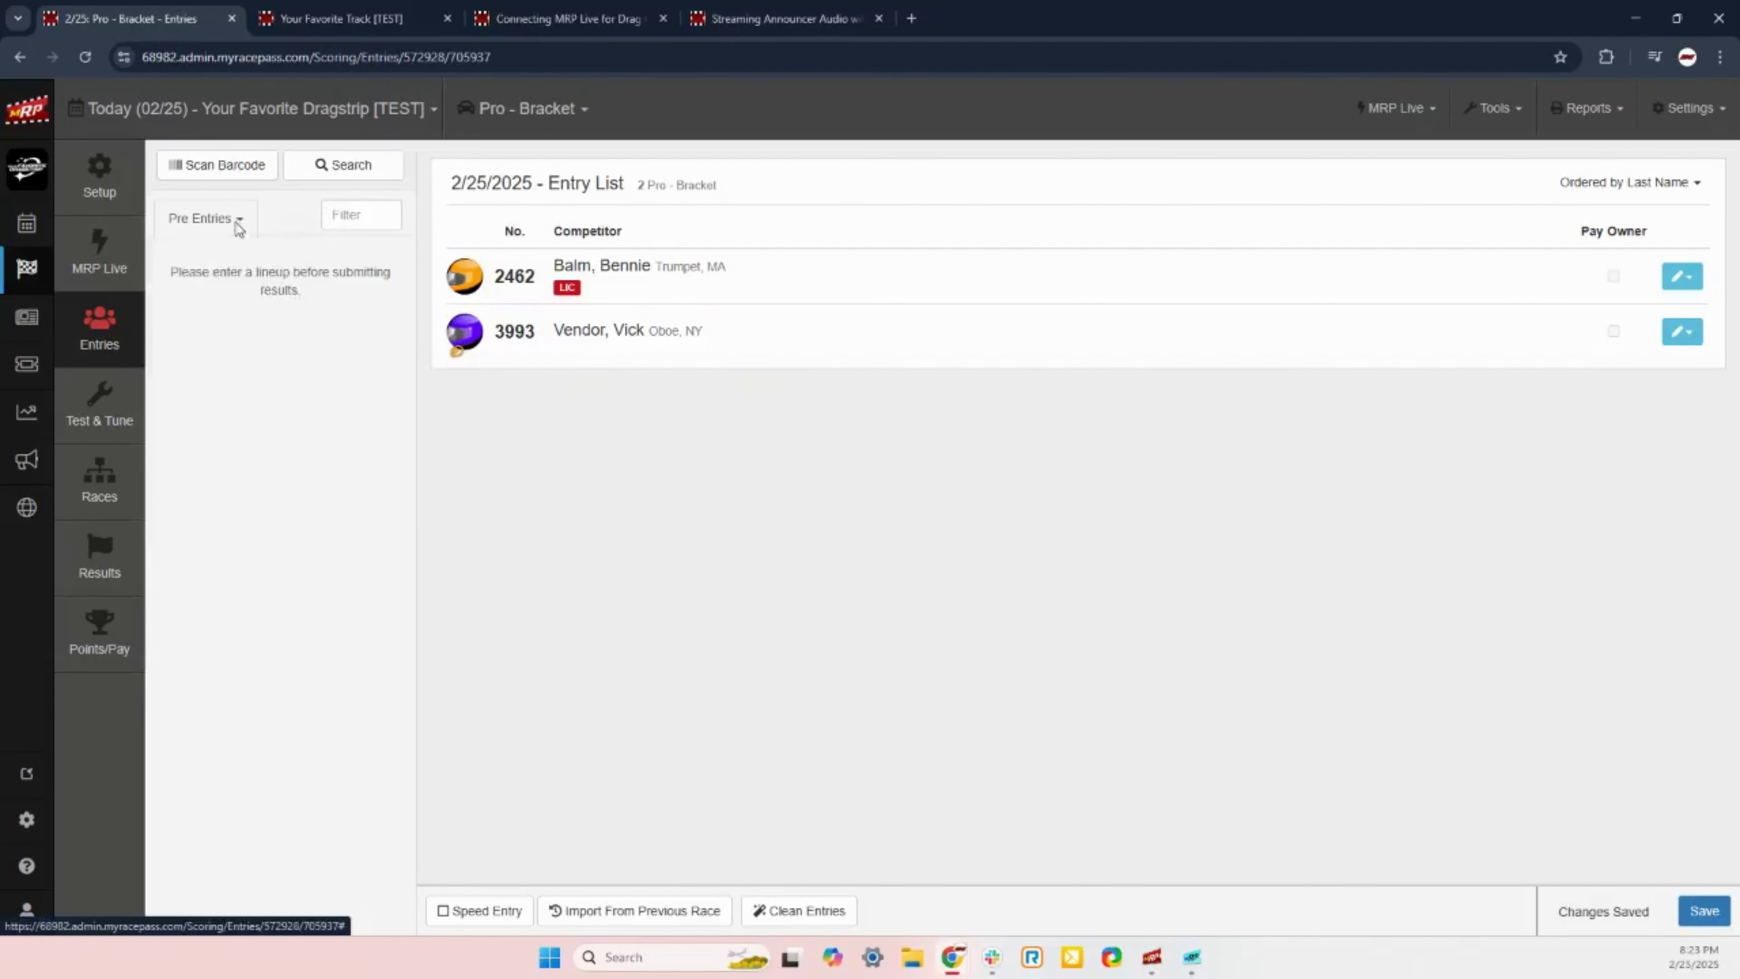
pyautogui.click(237, 221)
pyautogui.click(237, 254)
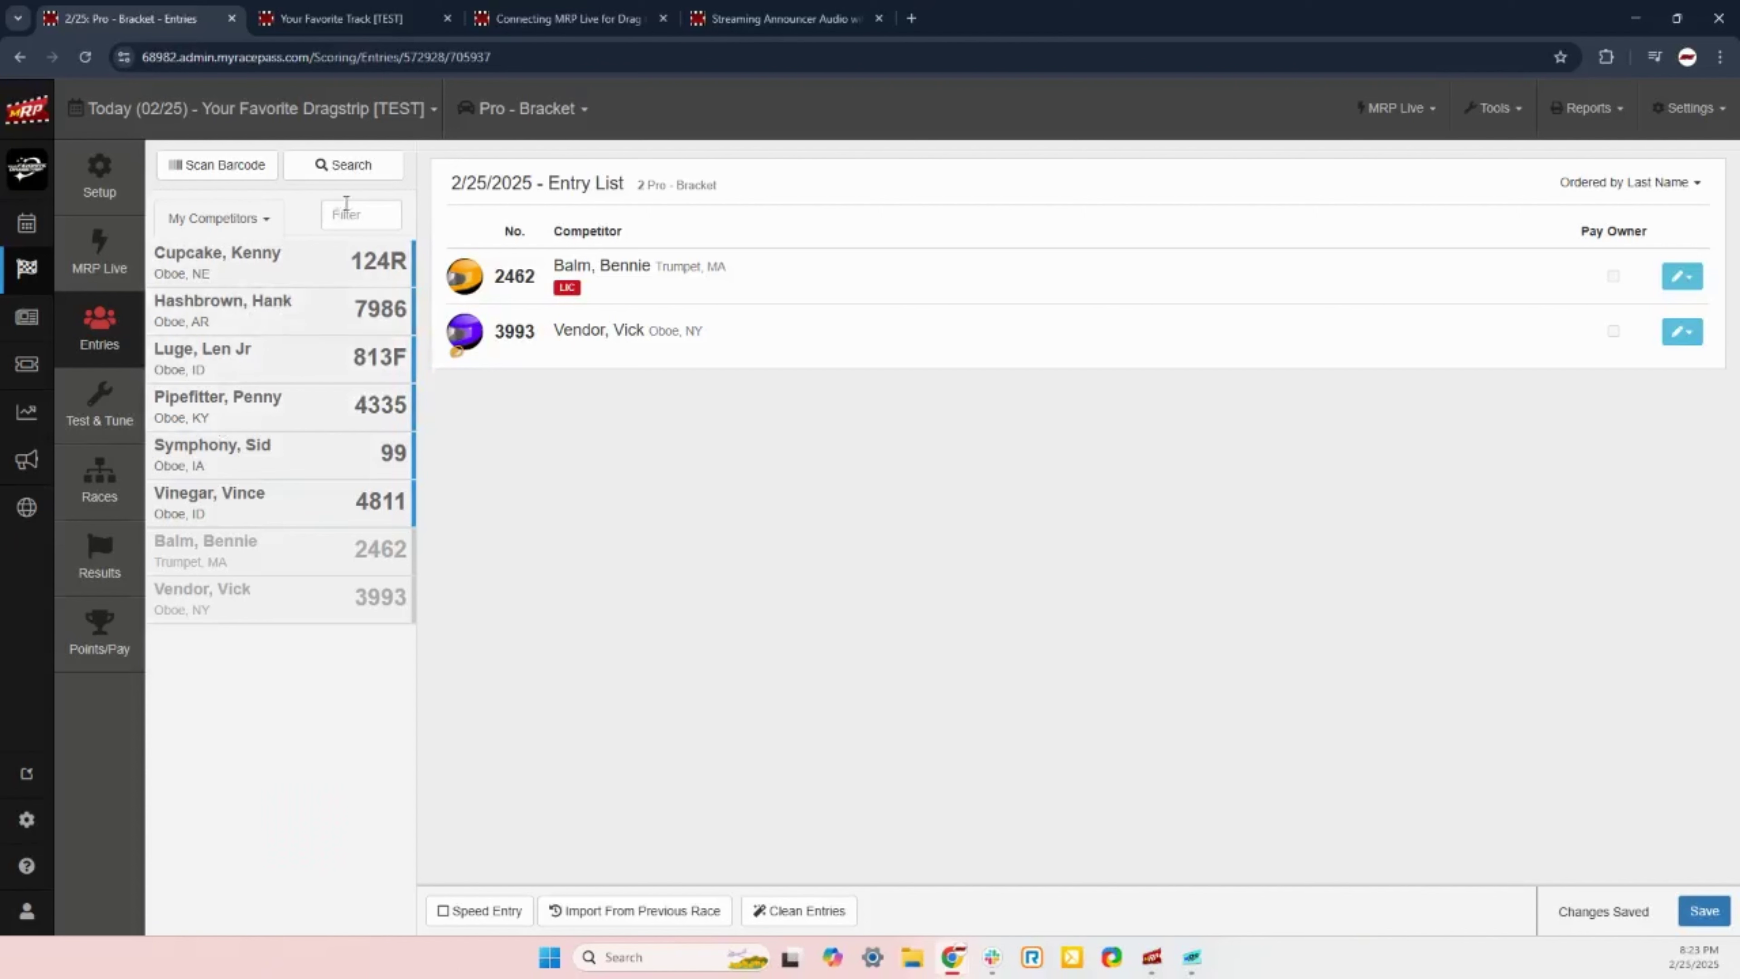
# Step: Filter for 99, add car 99 without a confirmed membership, then clear the filter
pyautogui.click(360, 218)
pyautogui.write('Len')
pyautogui.press('BackSpace')
pyautogui.press('BackSpace')
pyautogui.write('99')
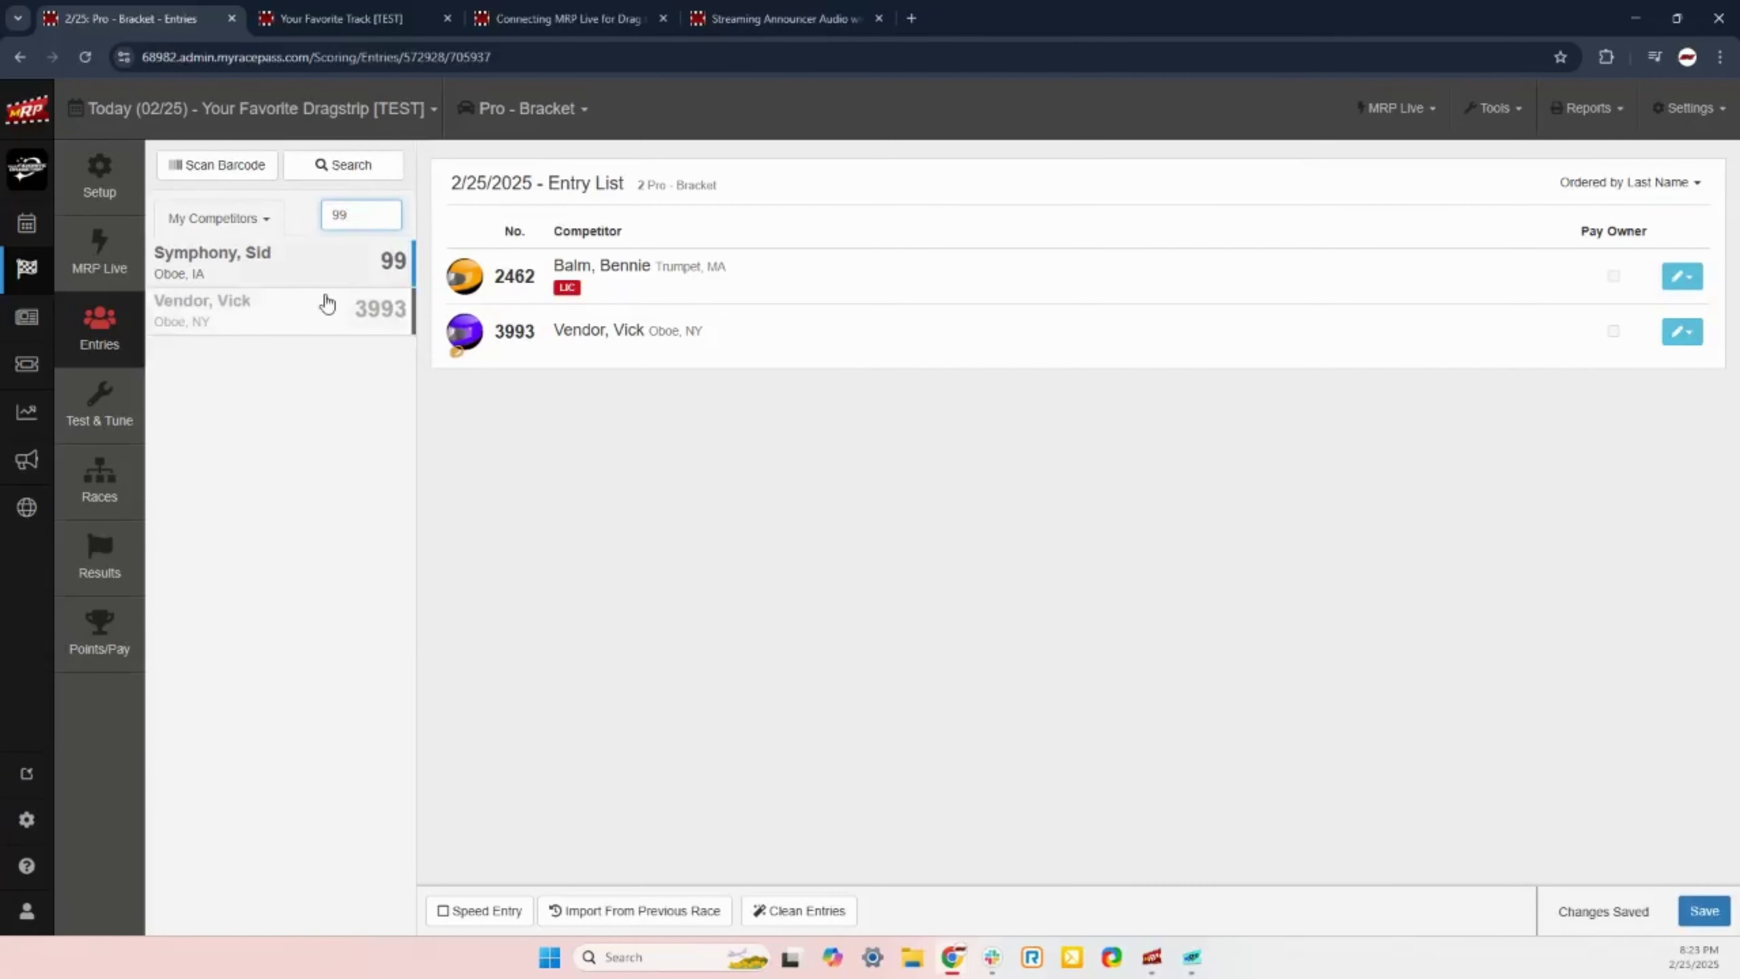
pyautogui.click(255, 261)
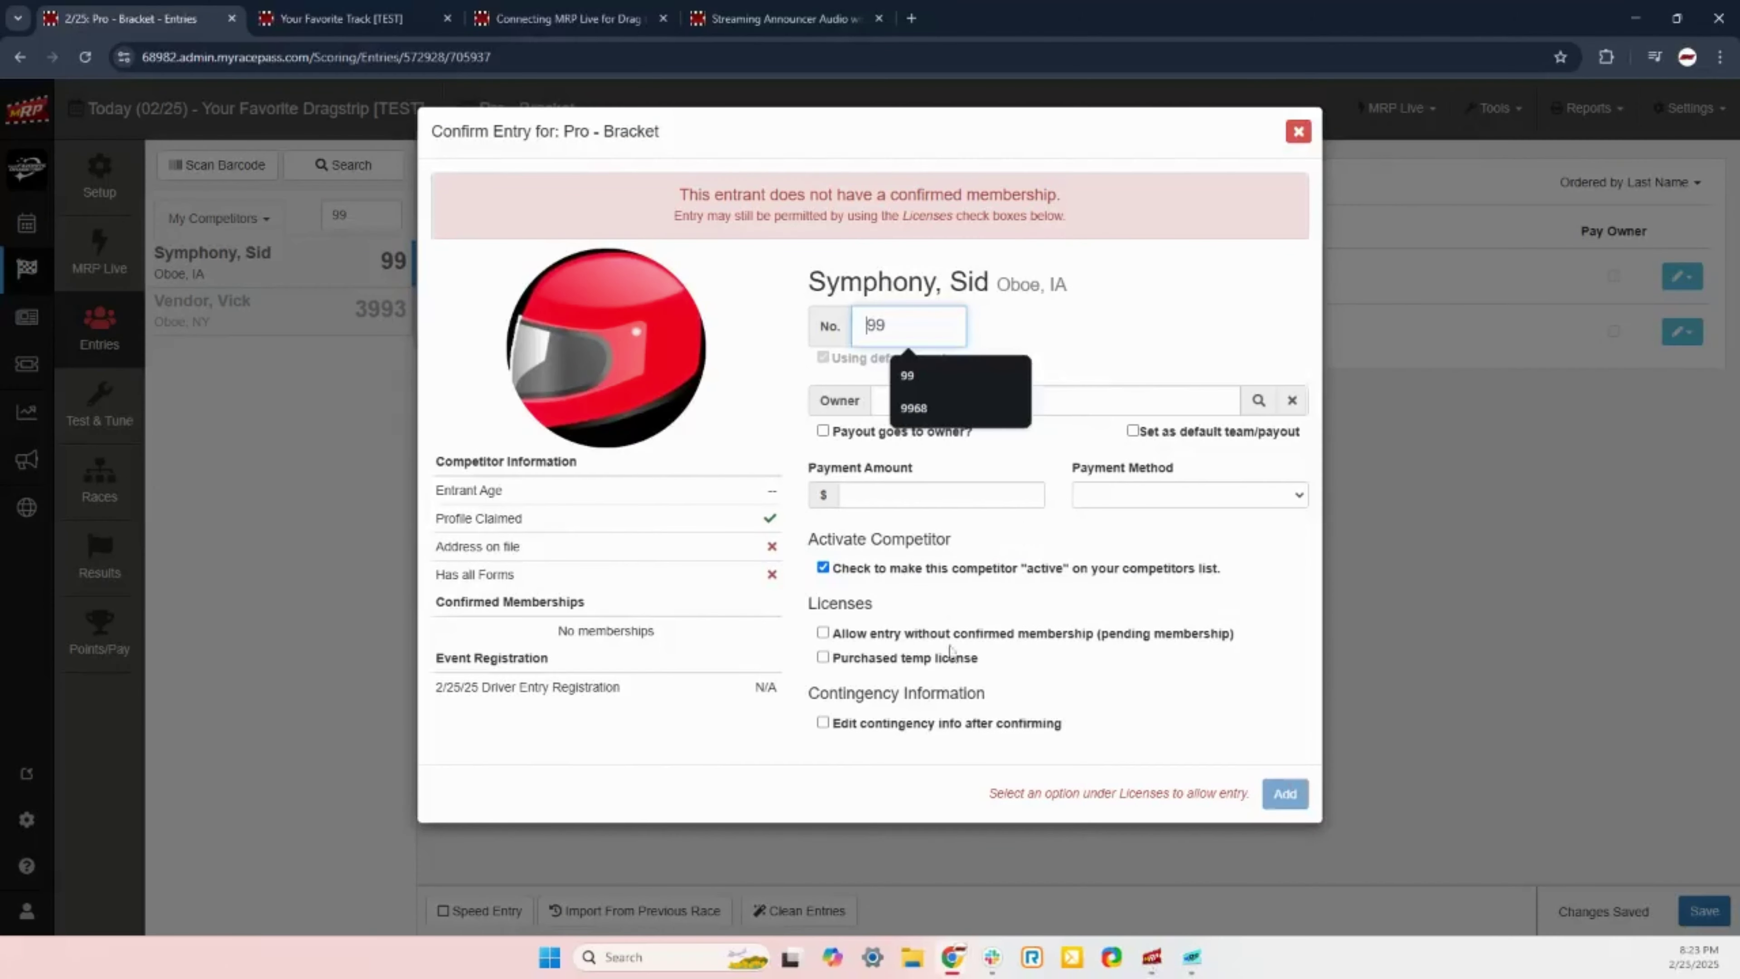
pyautogui.click(852, 632)
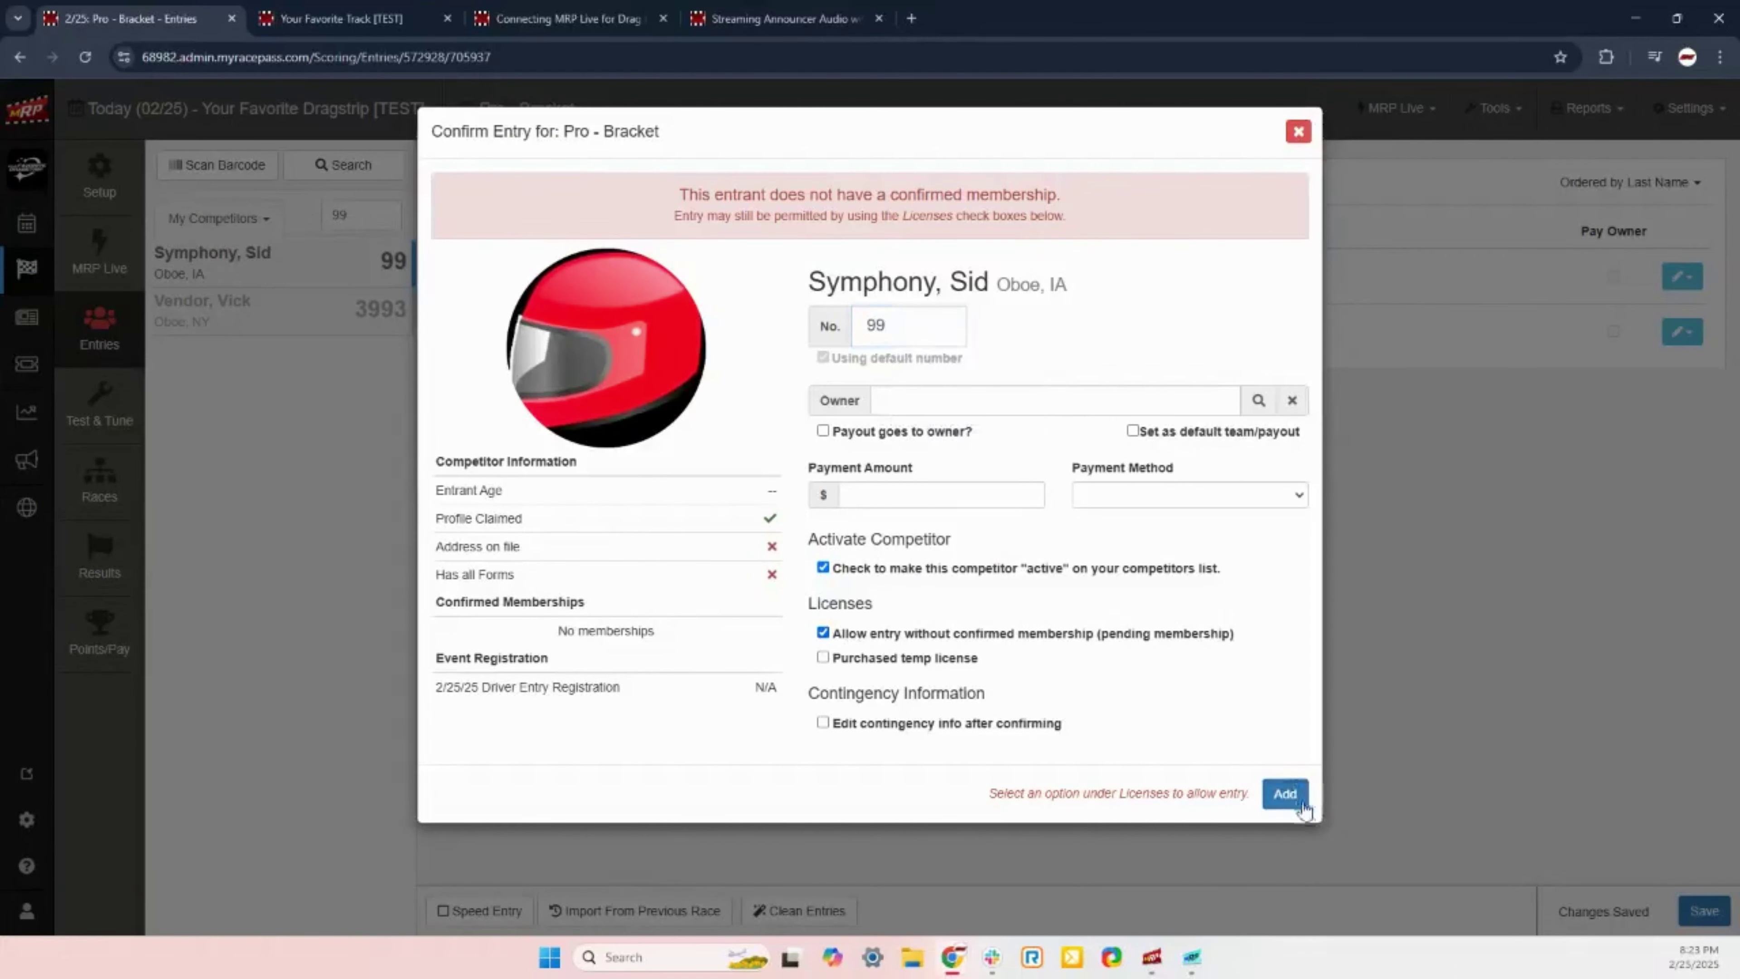
pyautogui.click(1282, 800)
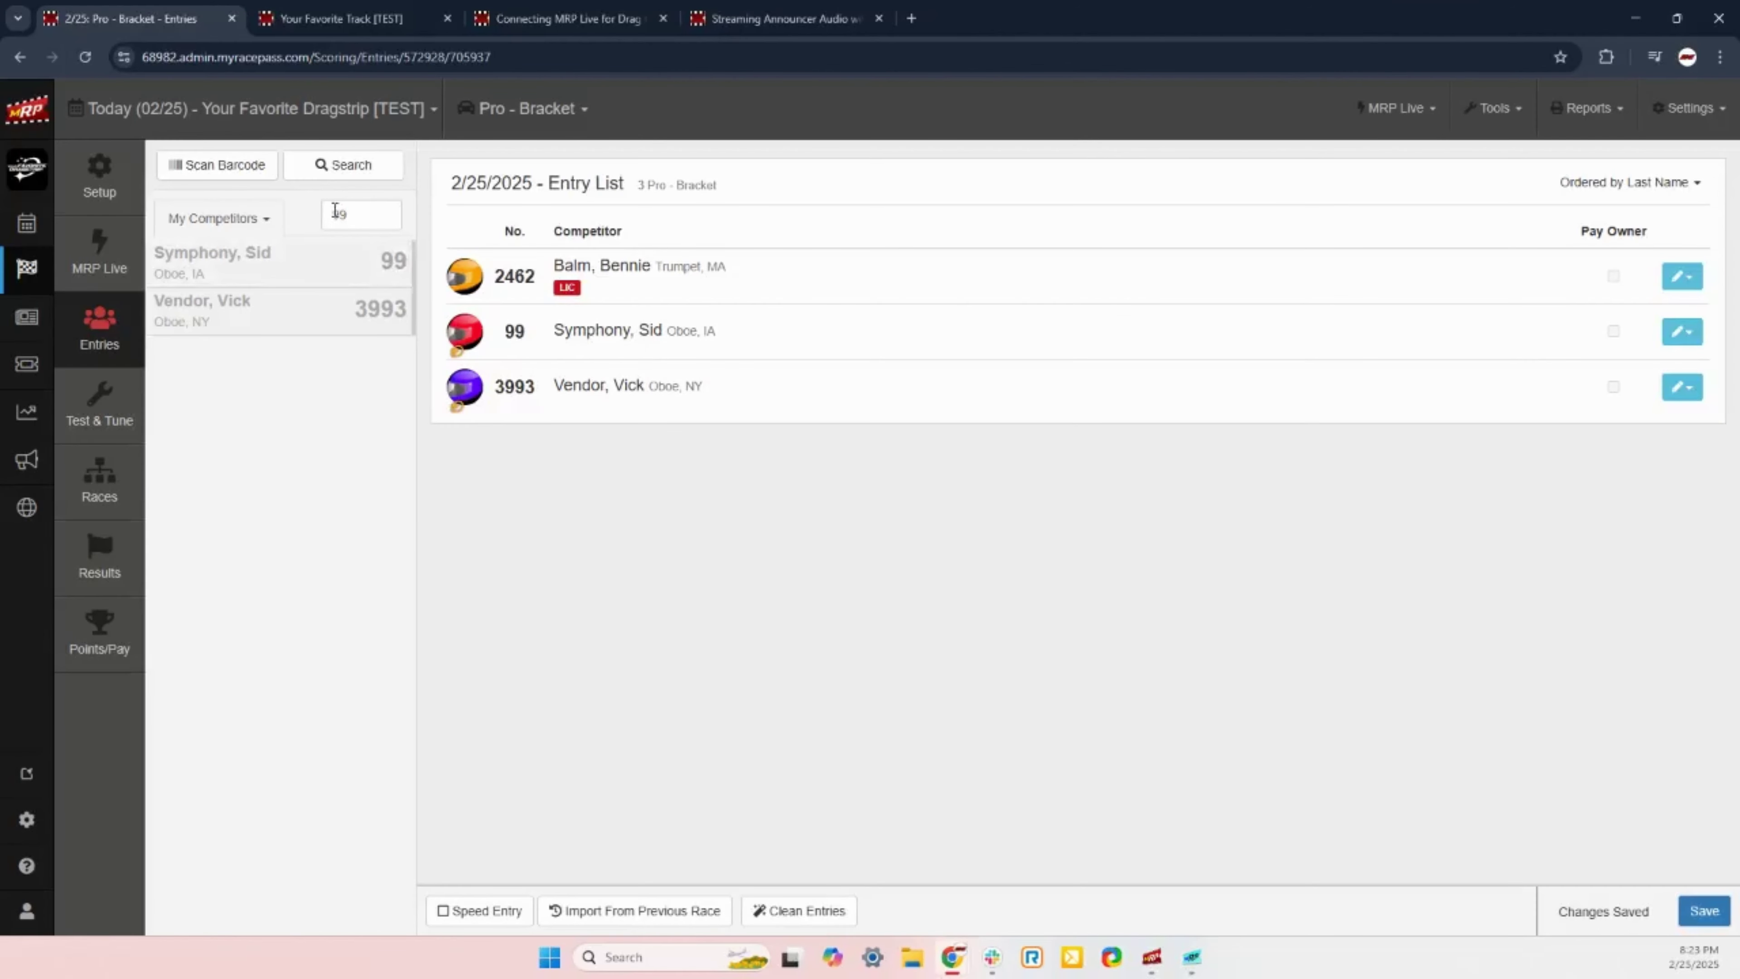
pyautogui.doubleClick(336, 213)
pyautogui.press('BackSpace')
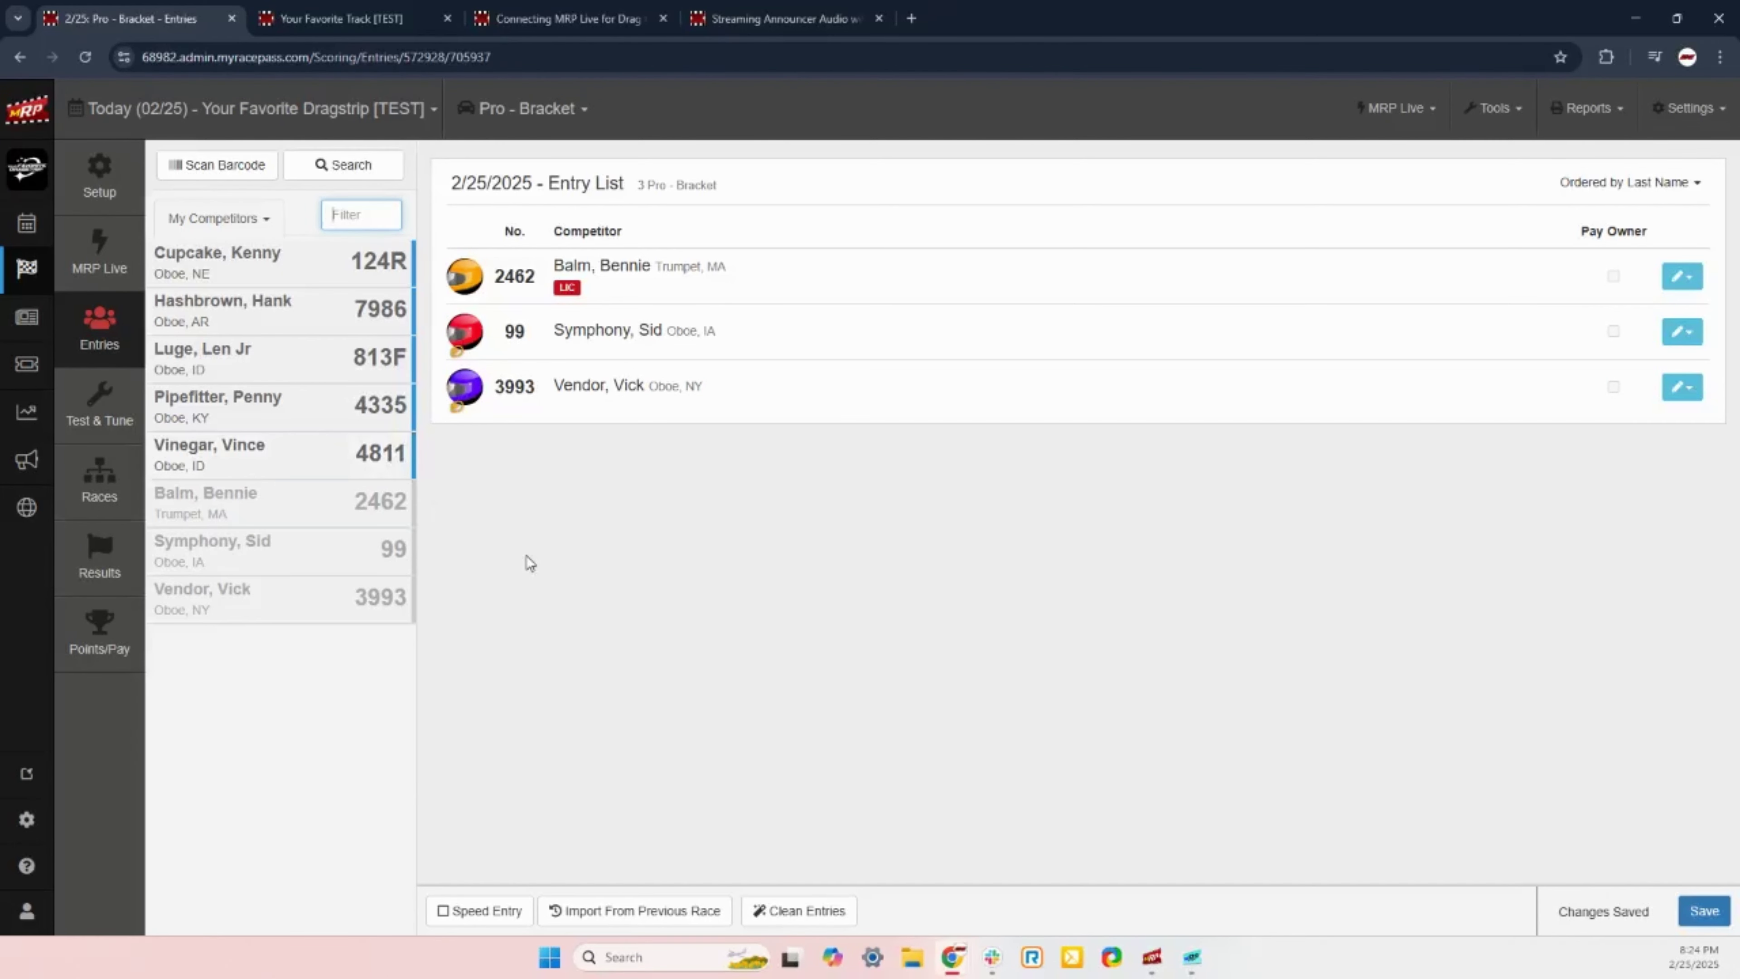
# Step: Turn on Speed Entry and add cars 124R, 7986 and 813F to Pro - Bracket
pyautogui.click(469, 916)
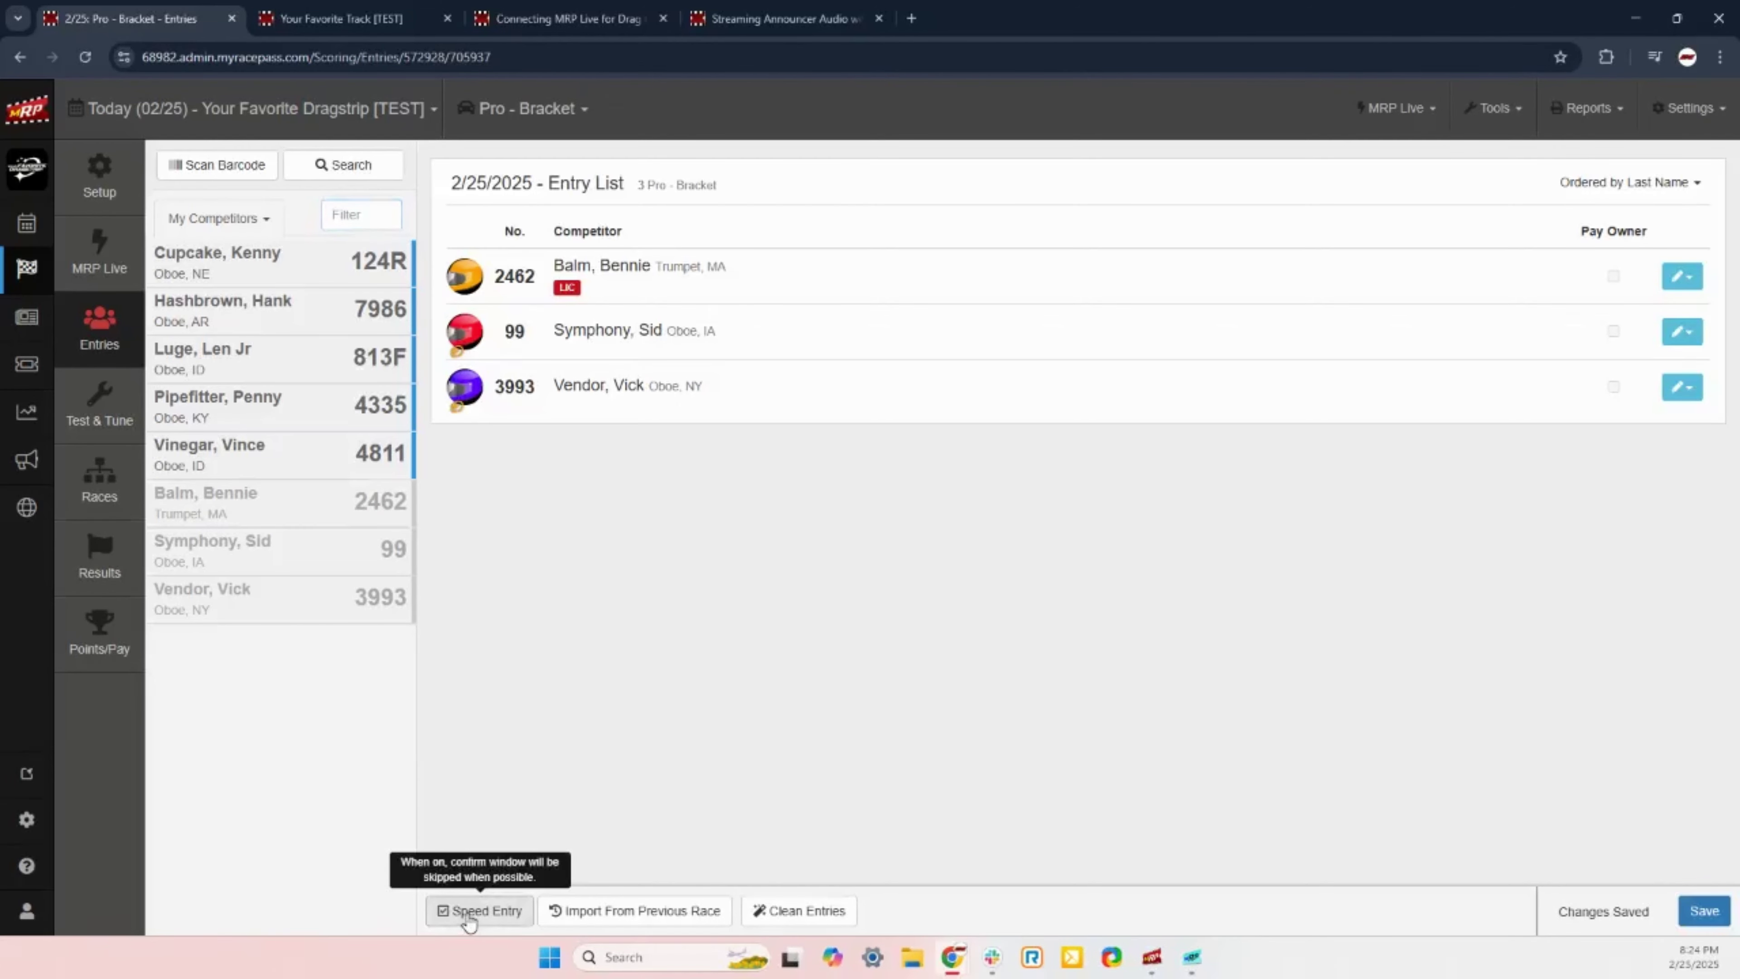
pyautogui.click(370, 266)
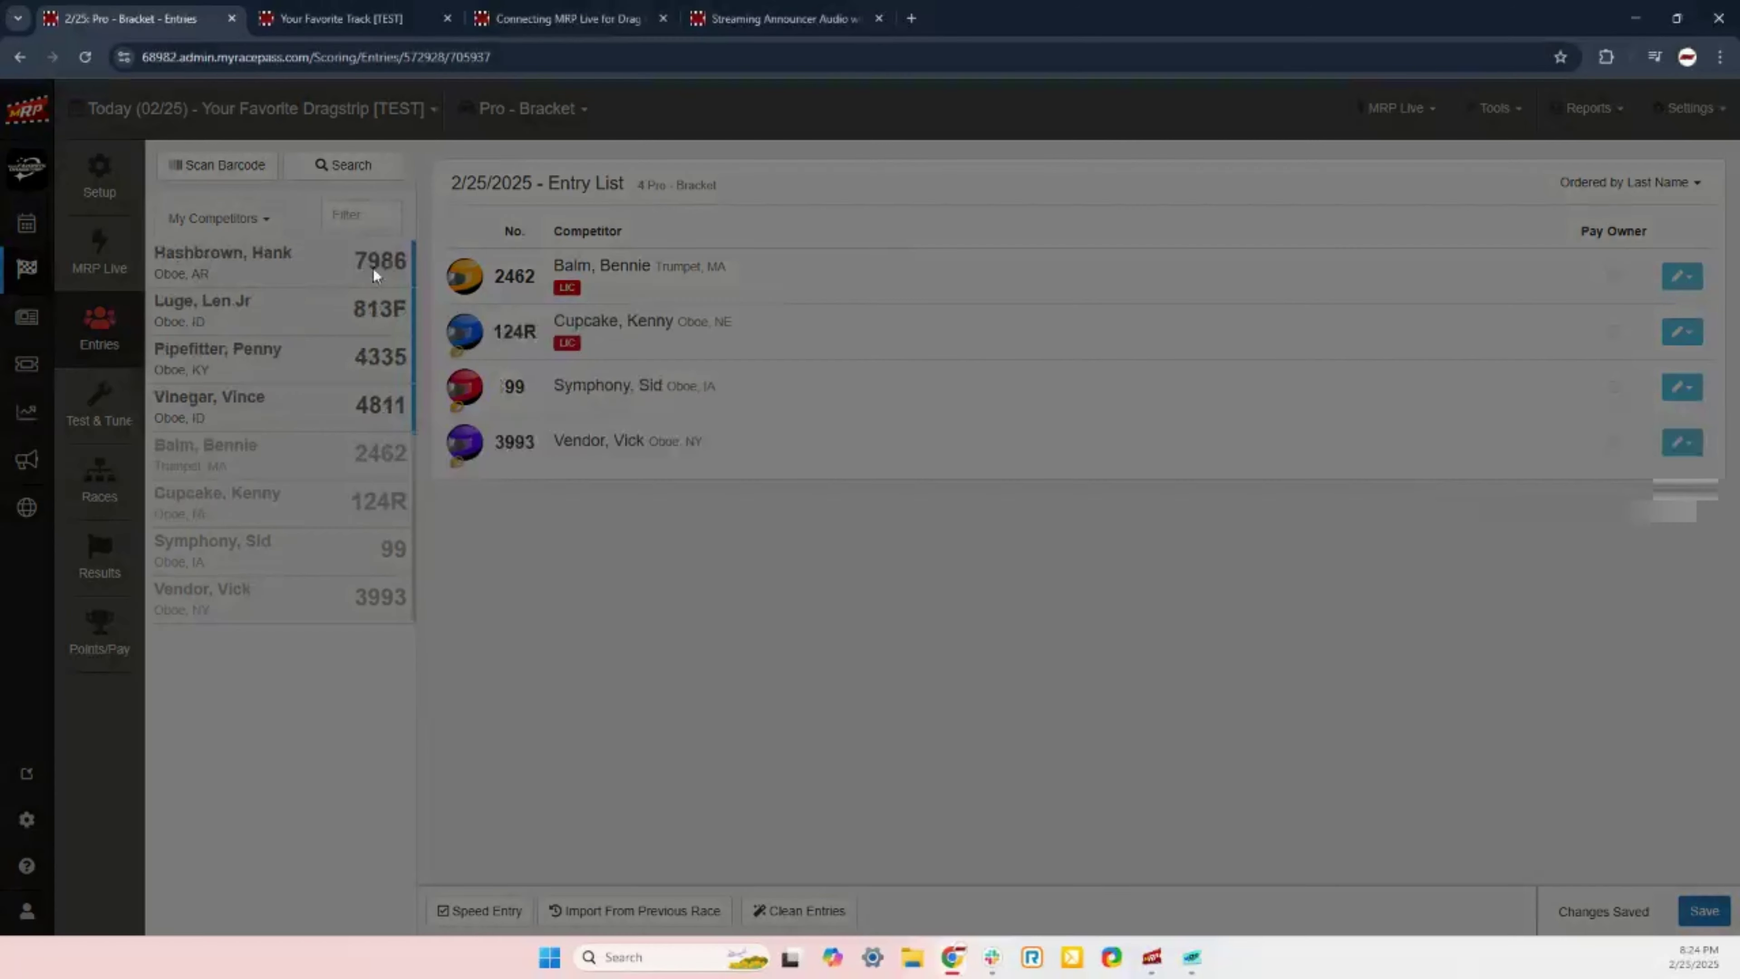
pyautogui.click(360, 266)
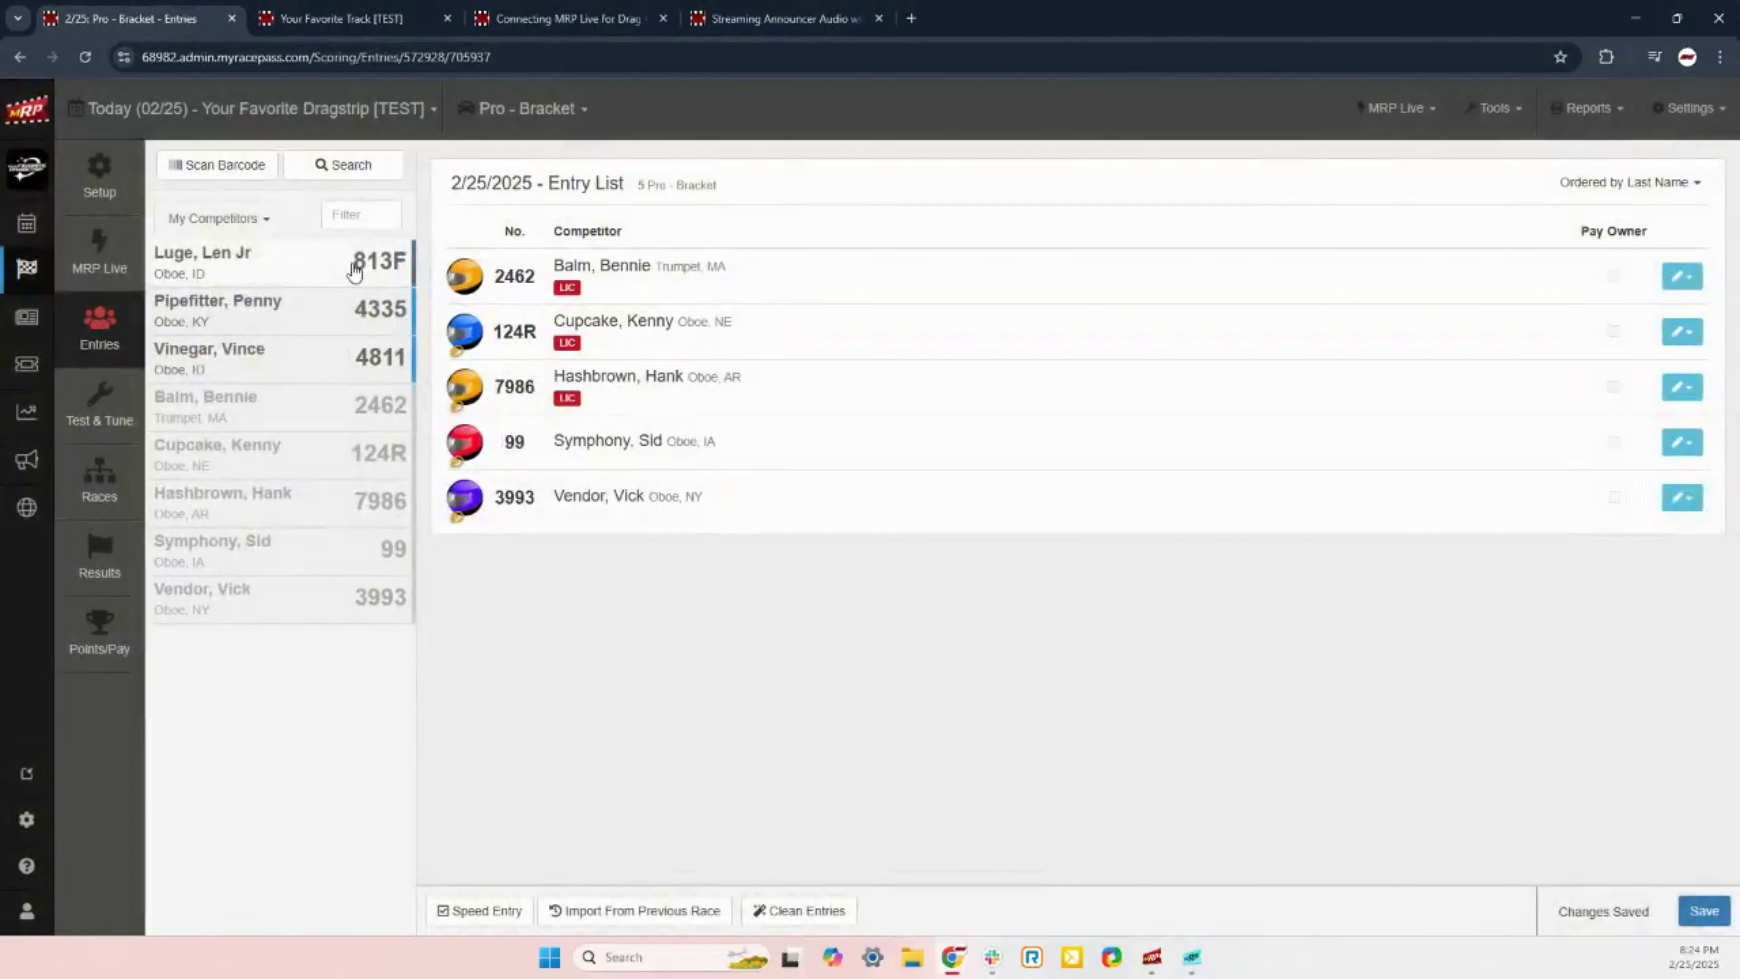
pyautogui.click(355, 270)
# Step: Add car 4335 without a confirmed membership, then bring up the MRP Live client
pyautogui.click(355, 270)
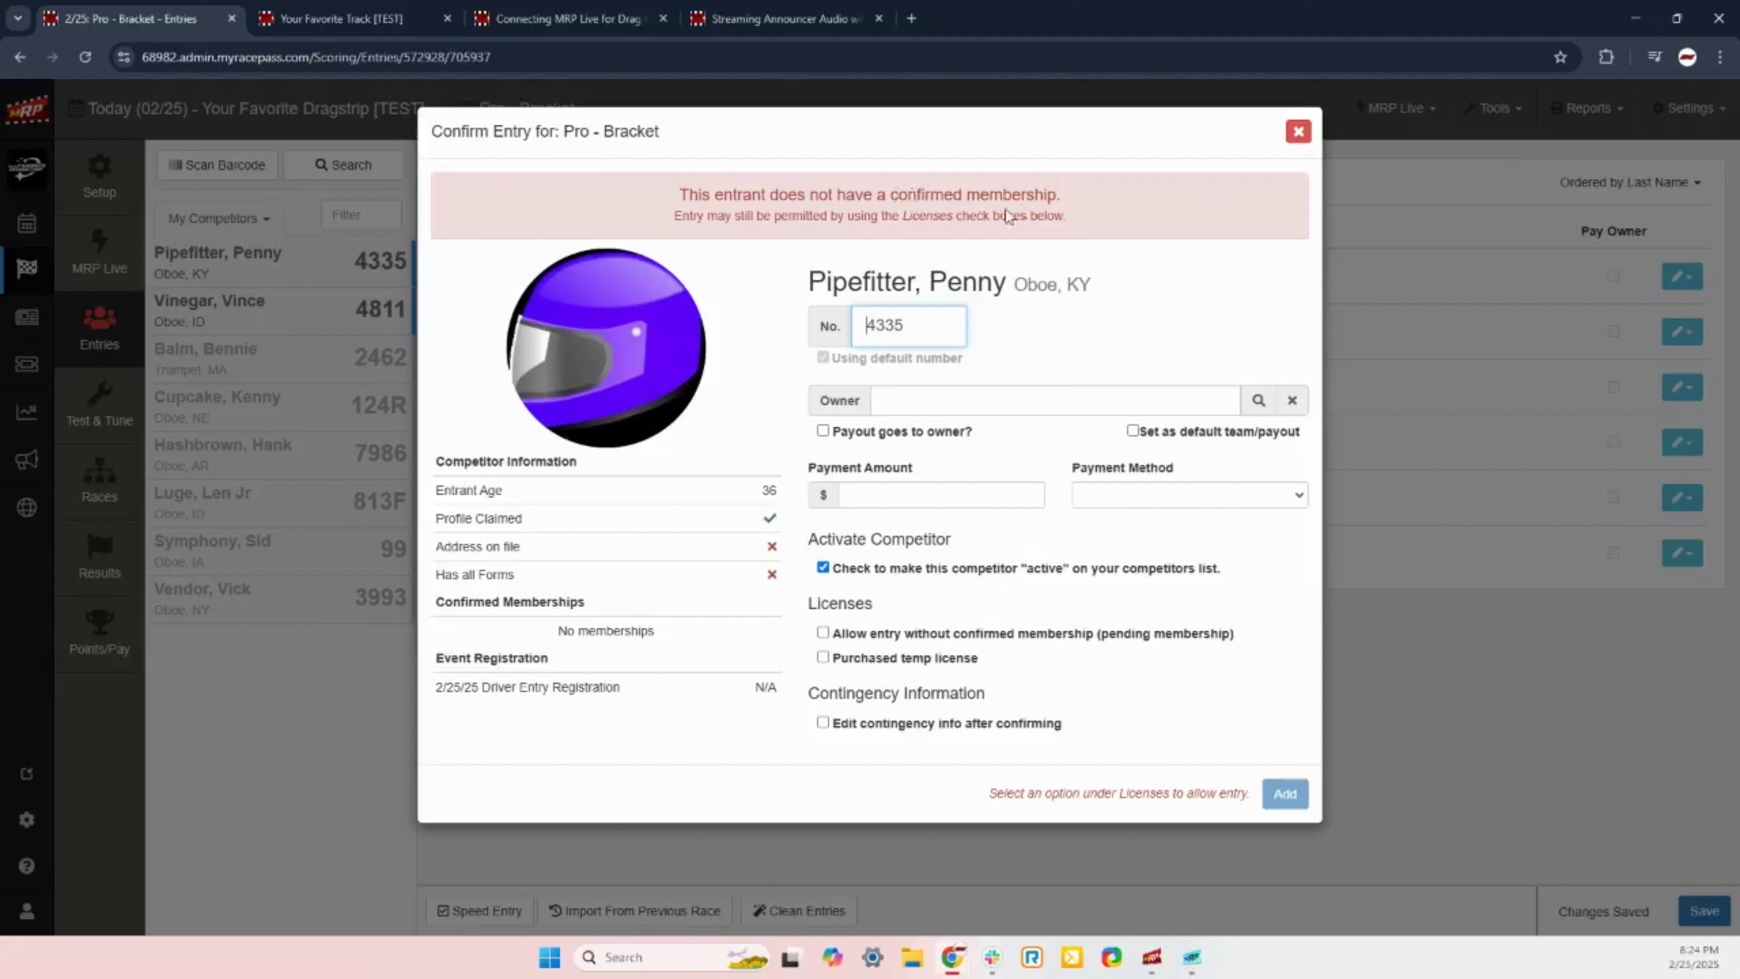
pyautogui.moveTo(916, 195); pyautogui.dragTo(1107, 201)
pyautogui.click(1107, 201)
pyautogui.click(875, 637)
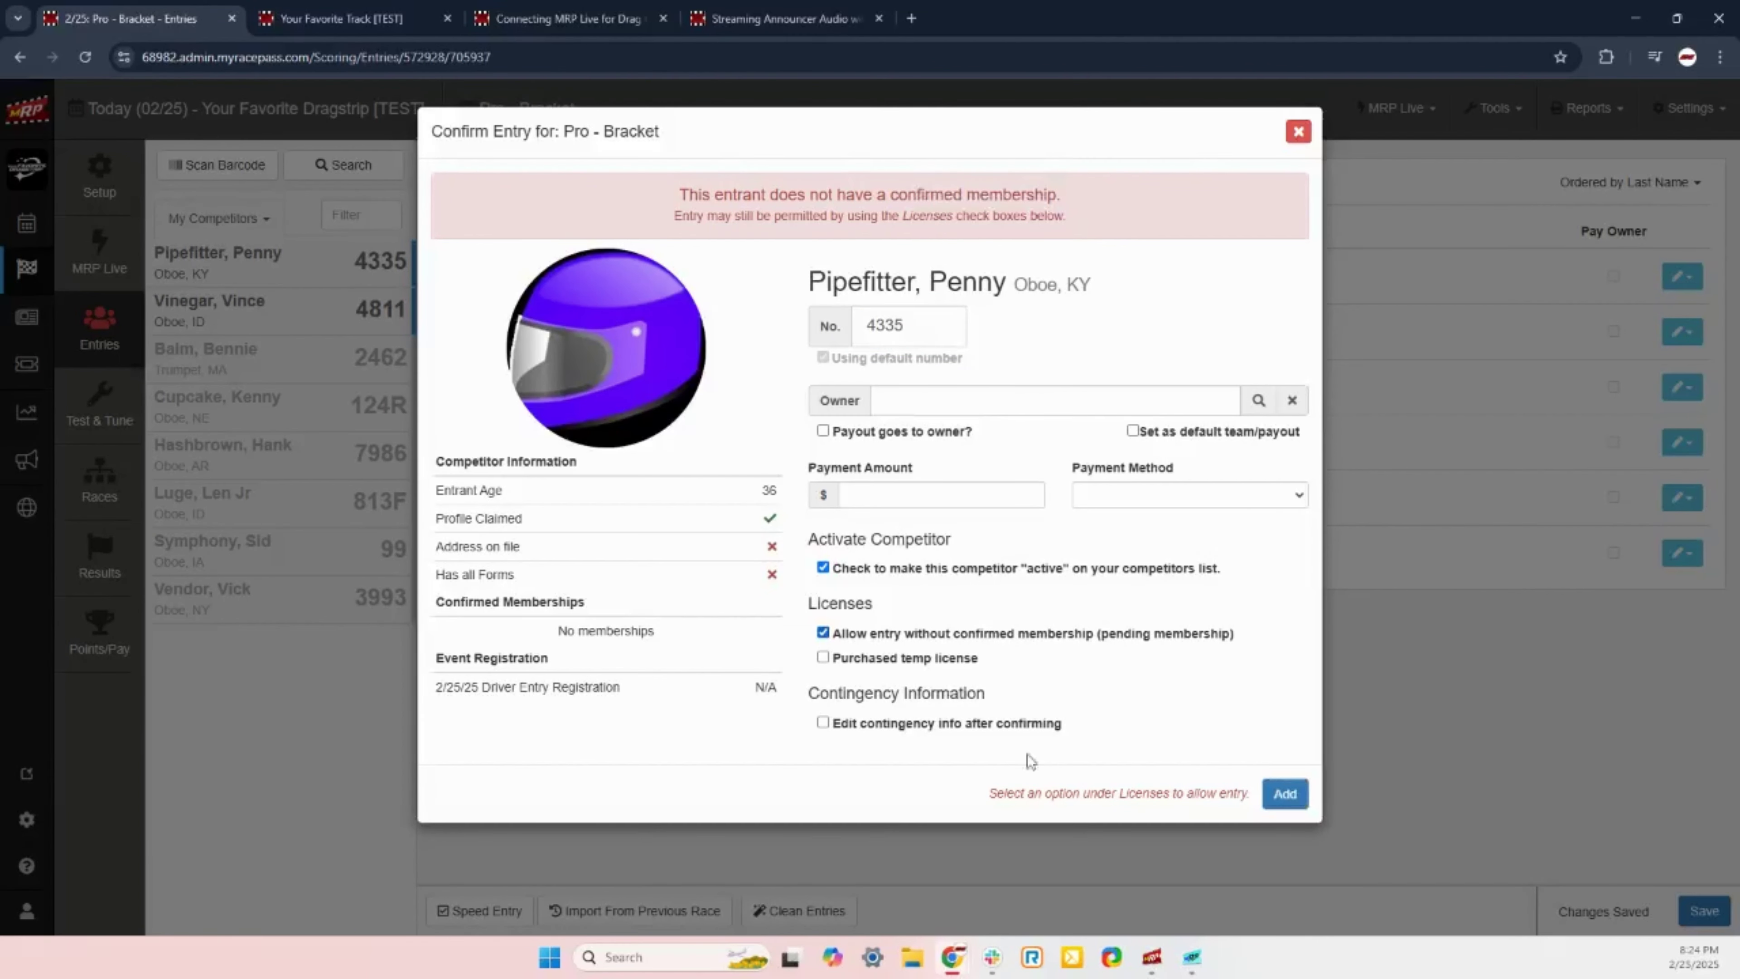
pyautogui.click(1283, 793)
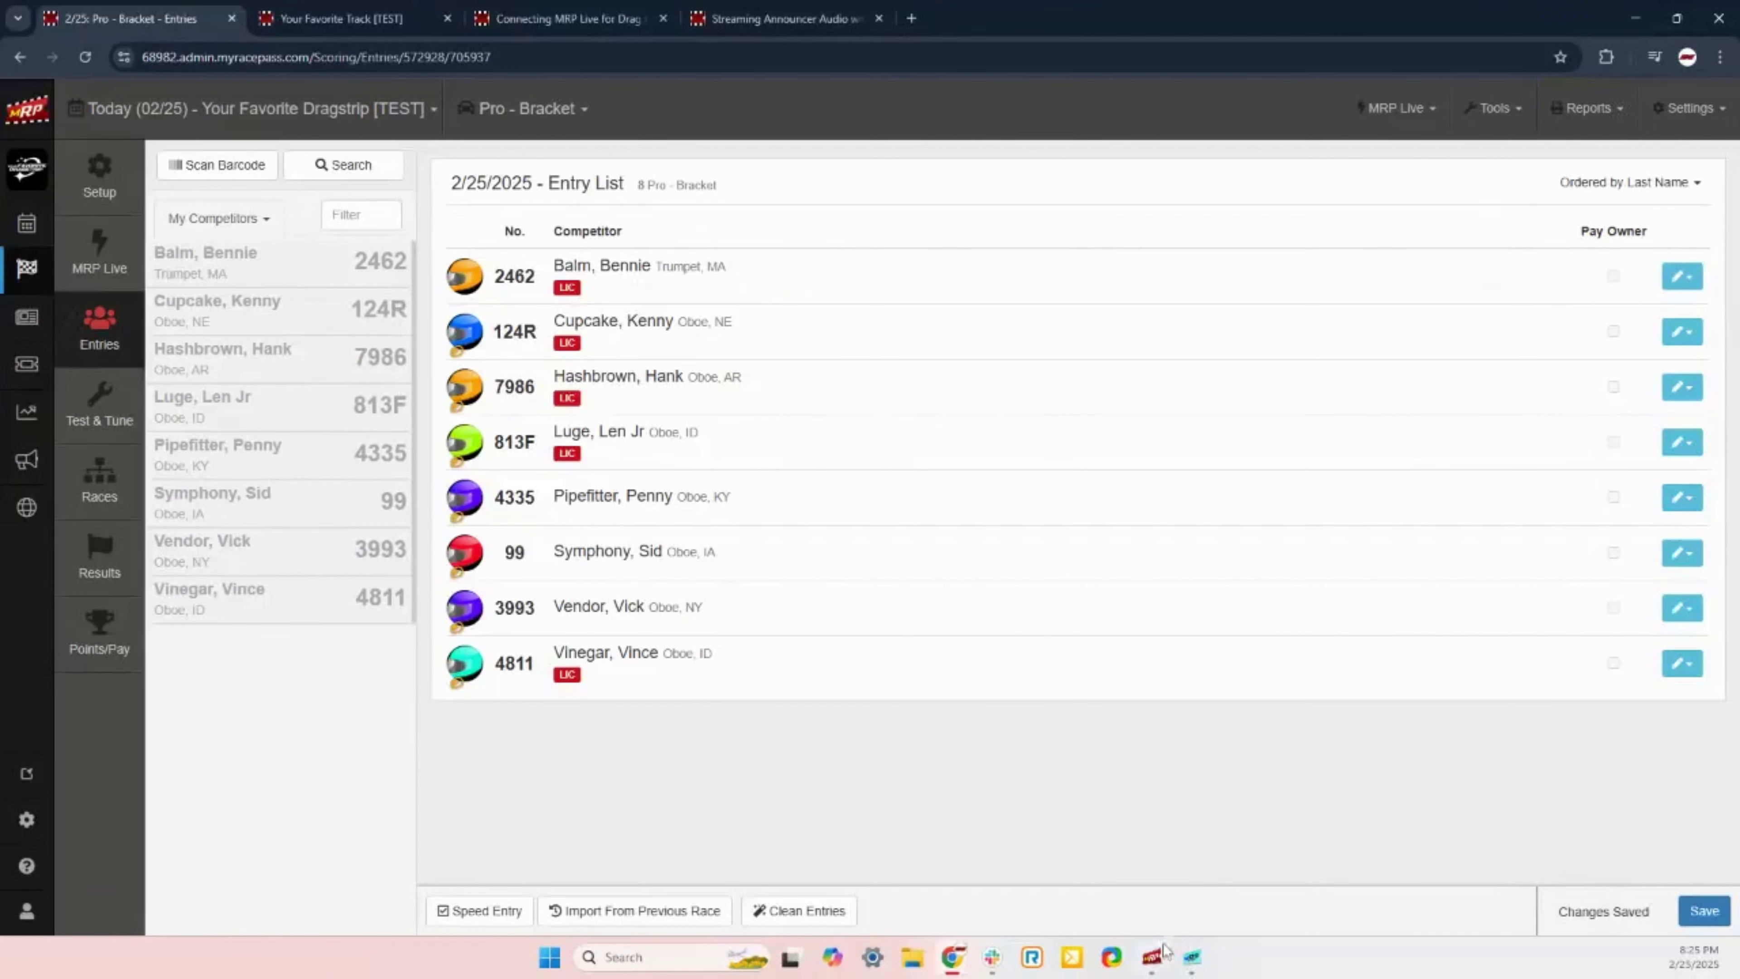
pyautogui.click(1155, 957)
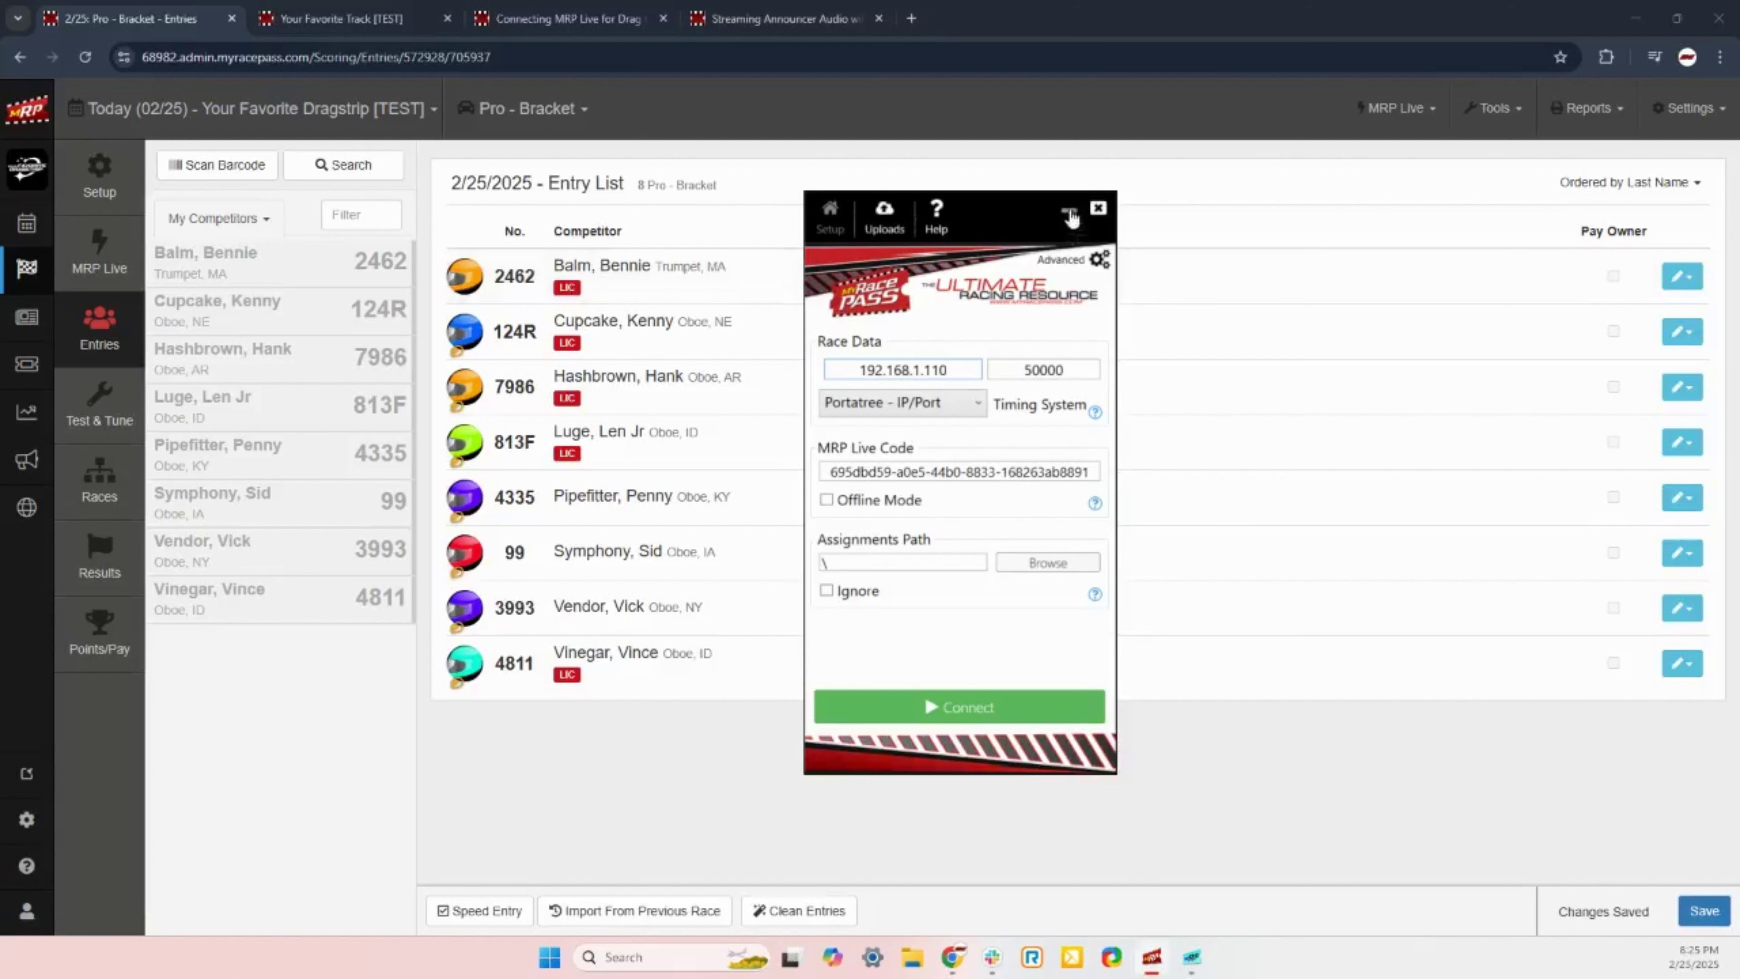
pyautogui.click(1068, 214)
pyautogui.click(103, 254)
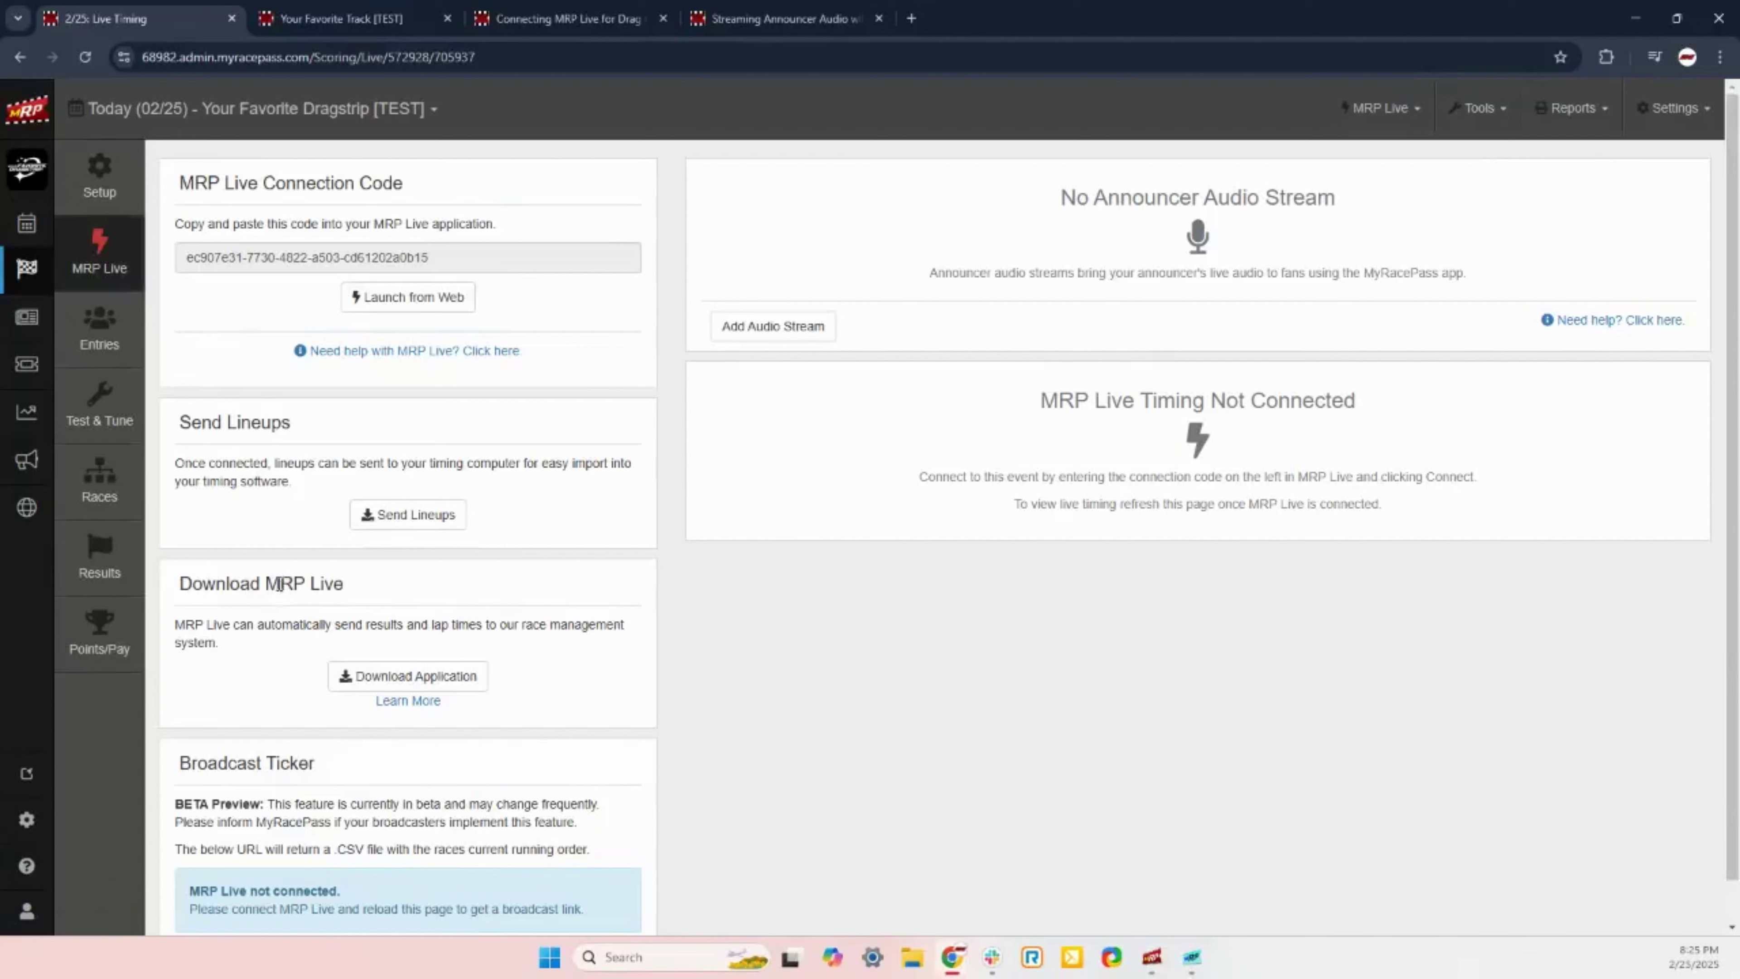
pyautogui.moveTo(344, 583); pyautogui.dragTo(200, 579)
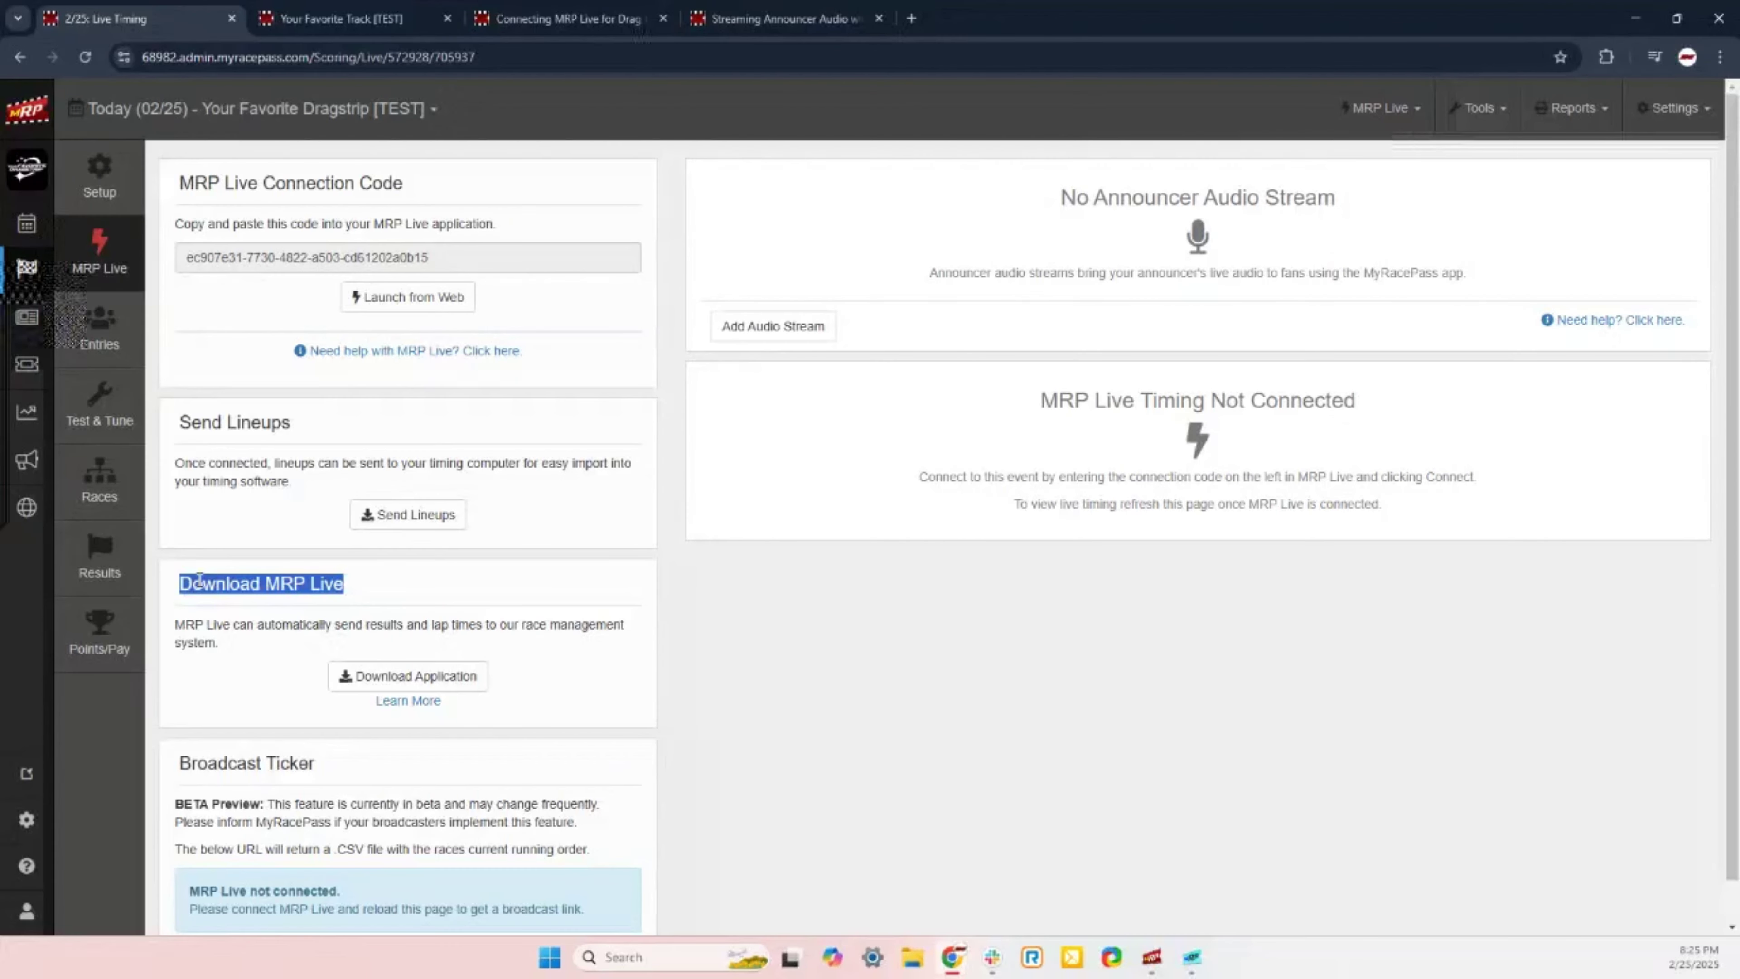
pyautogui.click(367, 583)
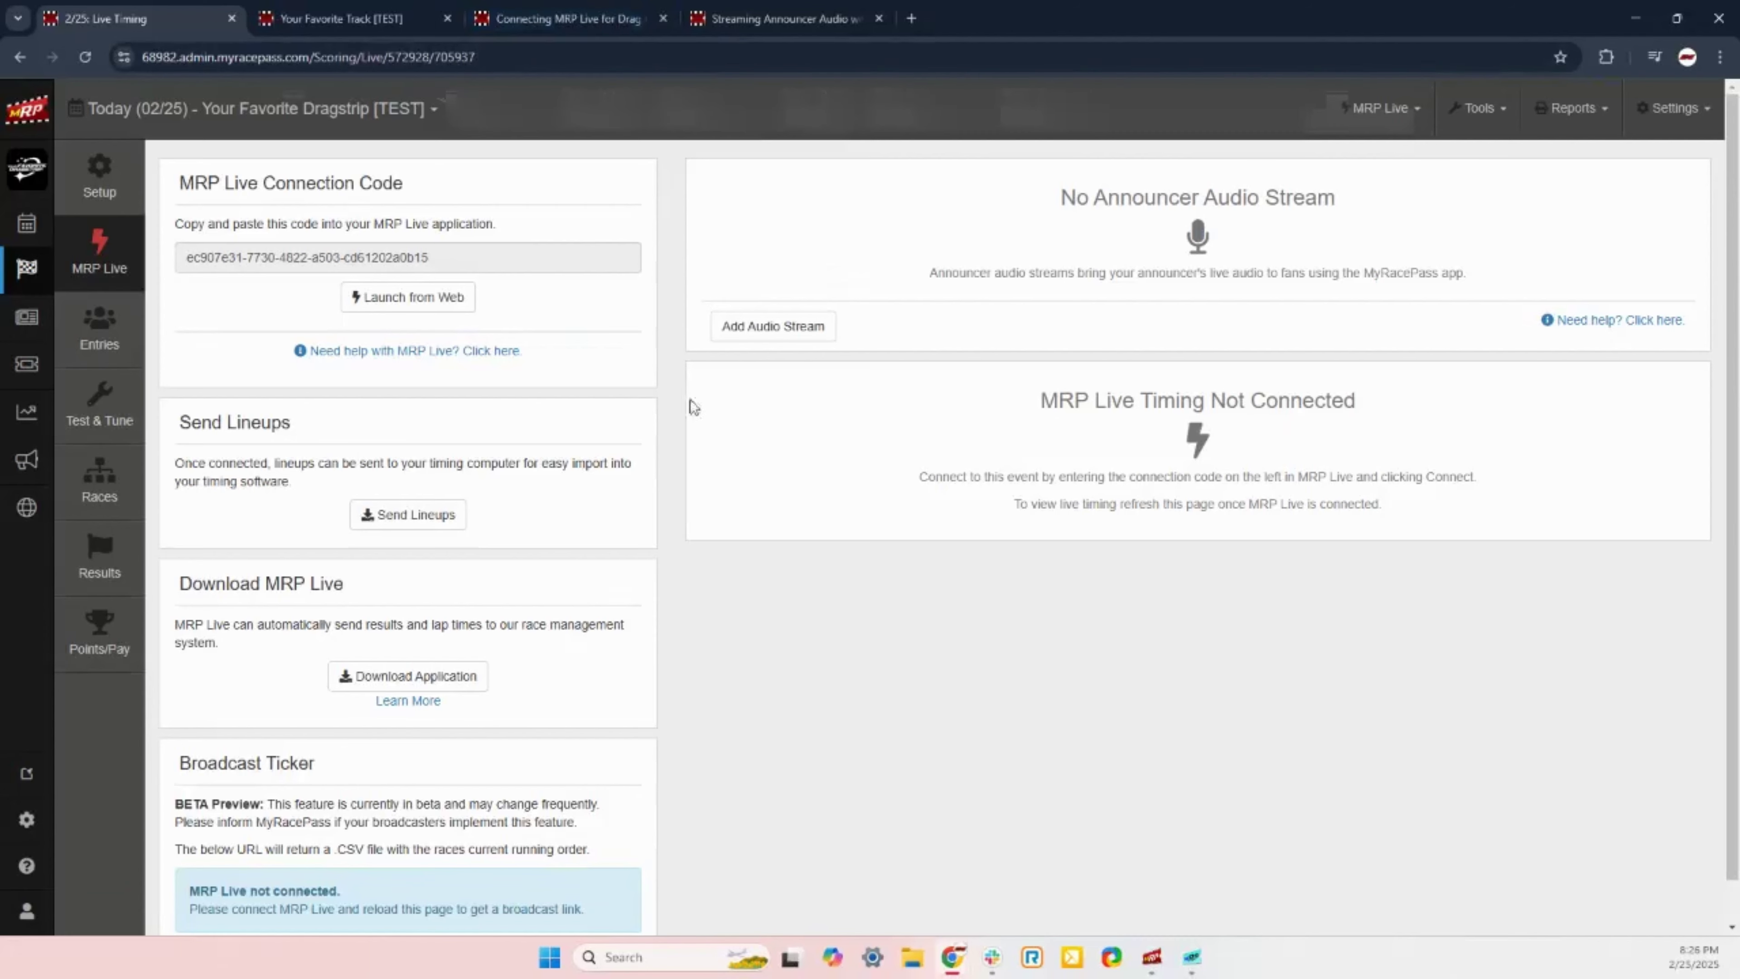
pyautogui.click(569, 19)
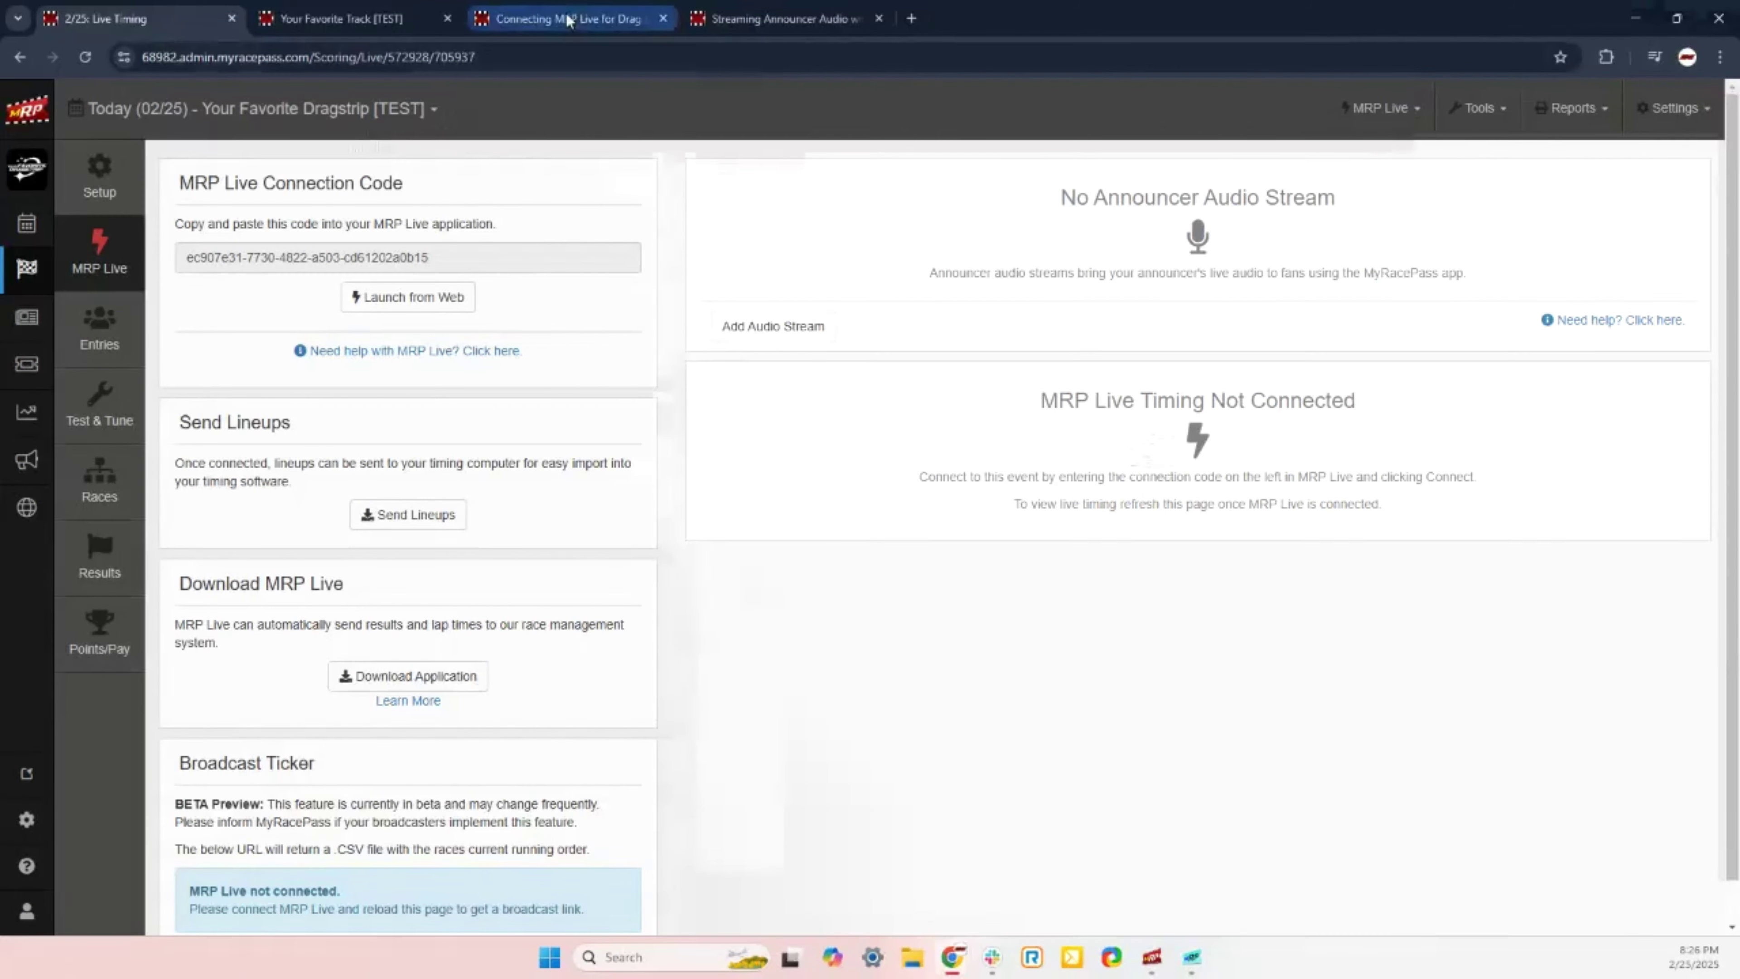
# Step: Scroll the Portatree support article and highlight the 'Download here' link text
pyautogui.scroll(-12, 432, 289)
pyautogui.scroll(6, 438, 292)
pyautogui.scroll(6, 442, 296)
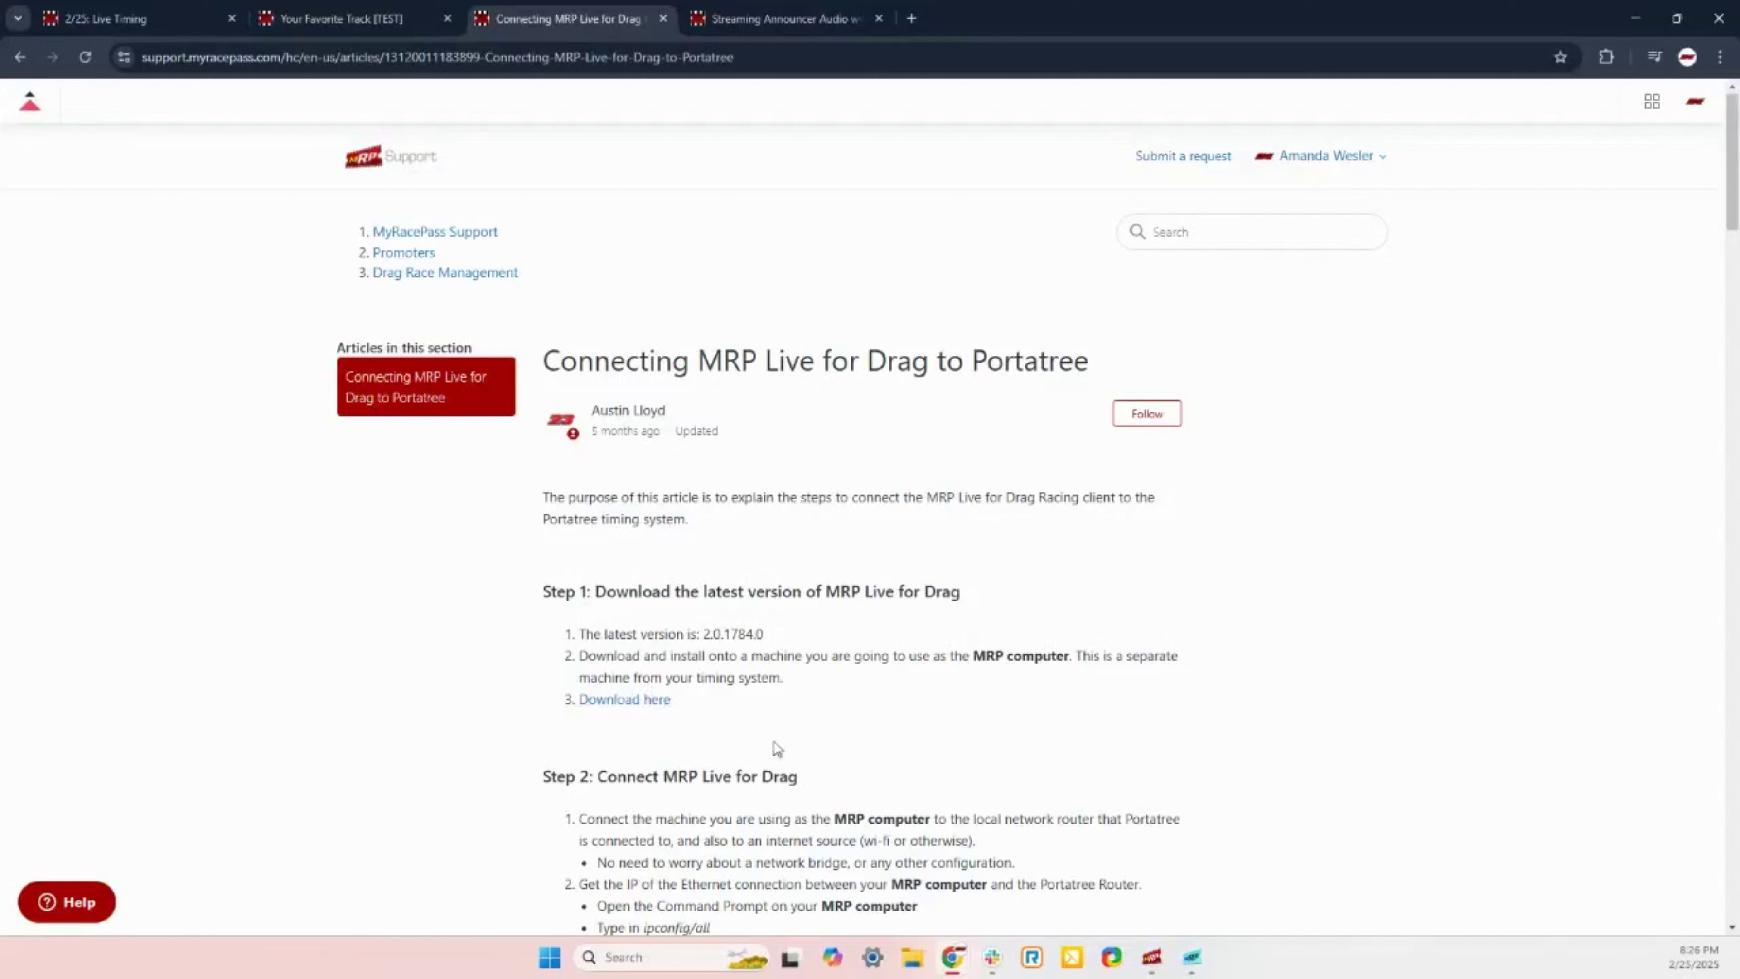
pyautogui.tripleClick(569, 702)
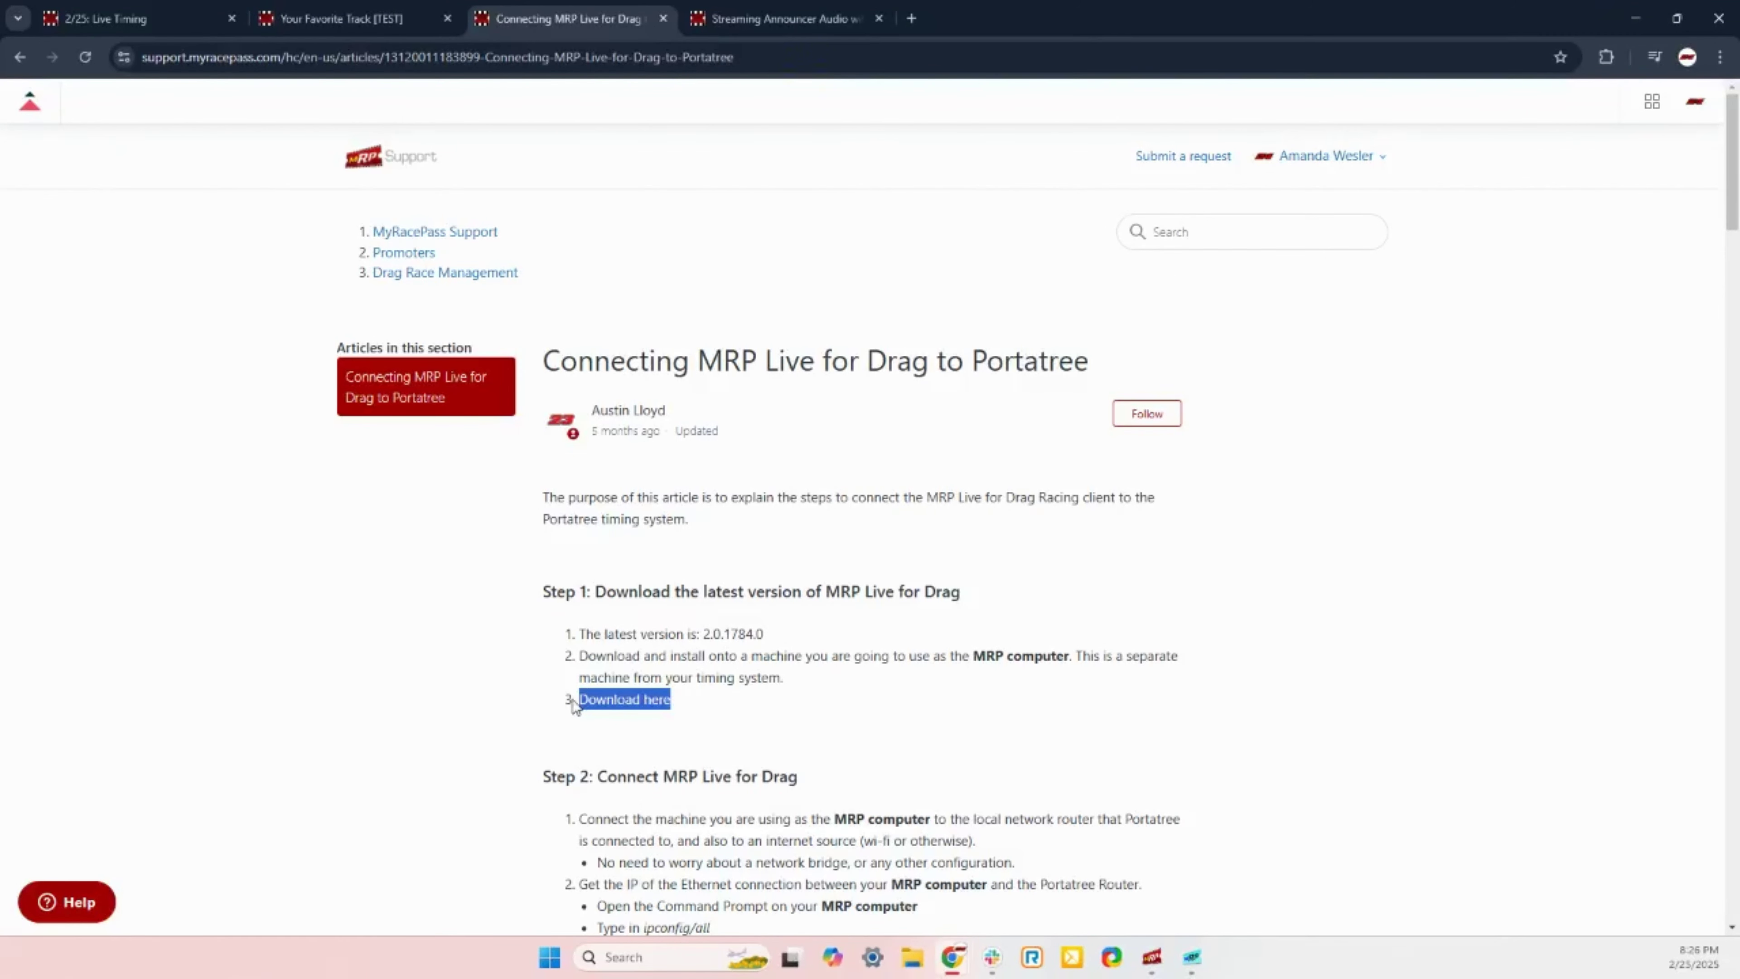
pyautogui.click(545, 711)
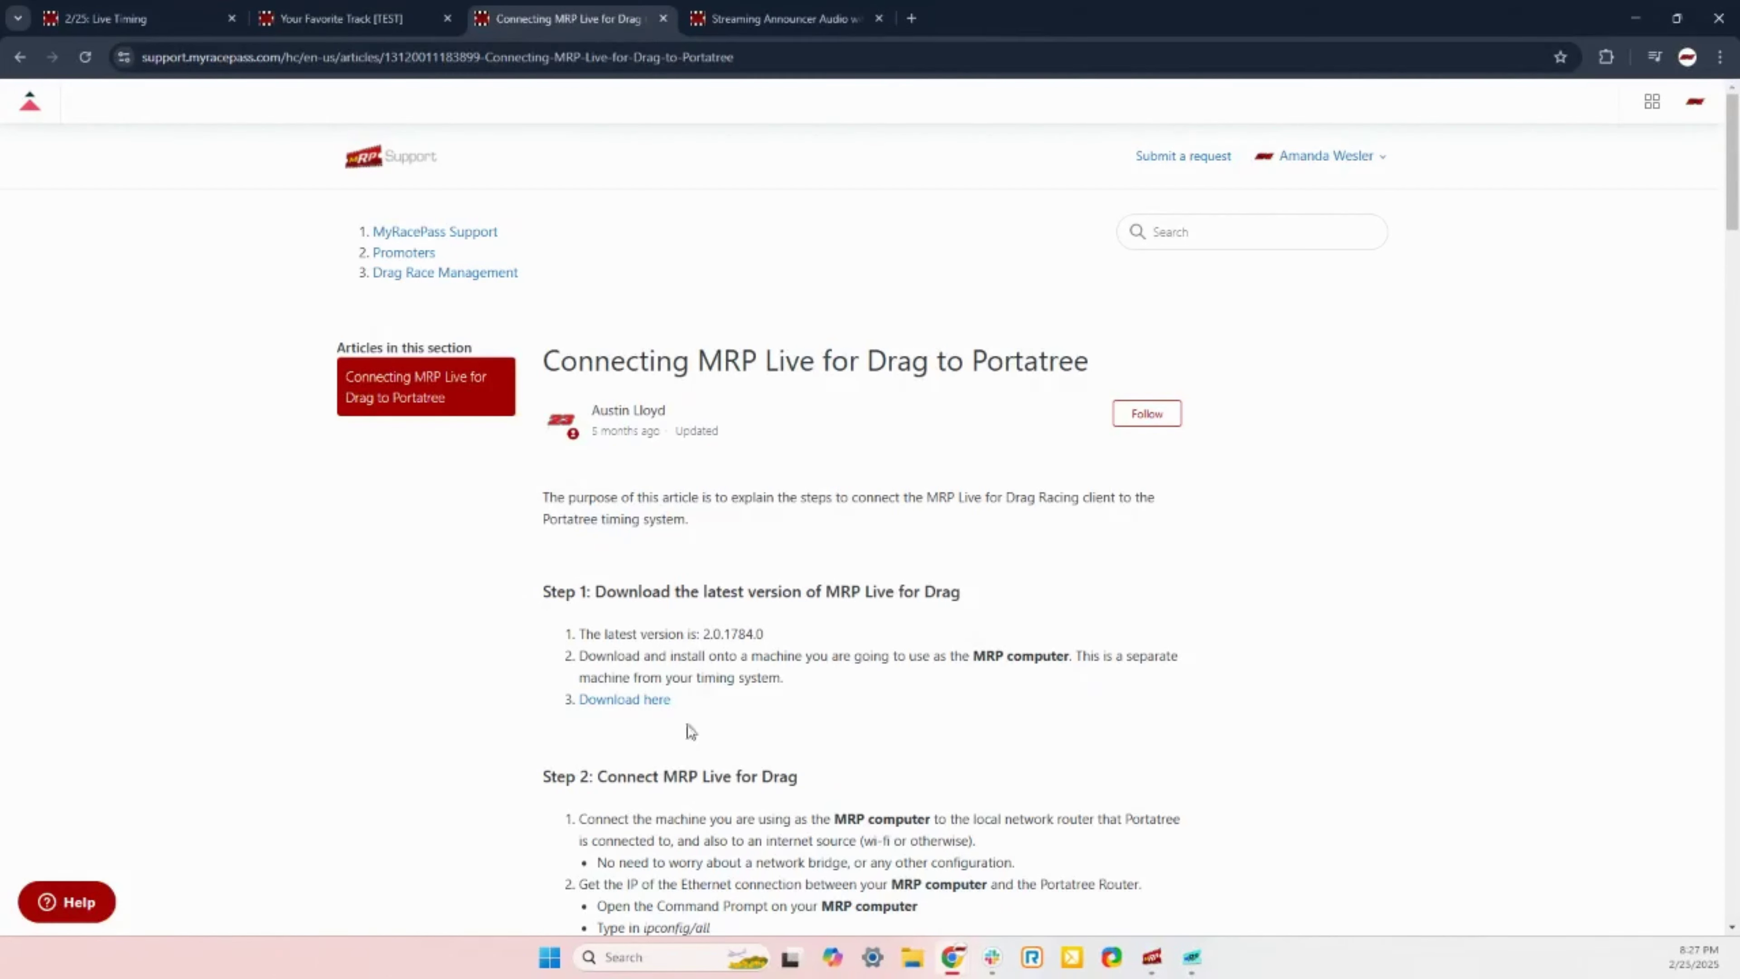
# Step: Review Step 1's separate-machine note, then bring the MRP Live client to the front
pyautogui.scroll(-1, 1123, 684)
pyautogui.scroll(-2, 1180, 655)
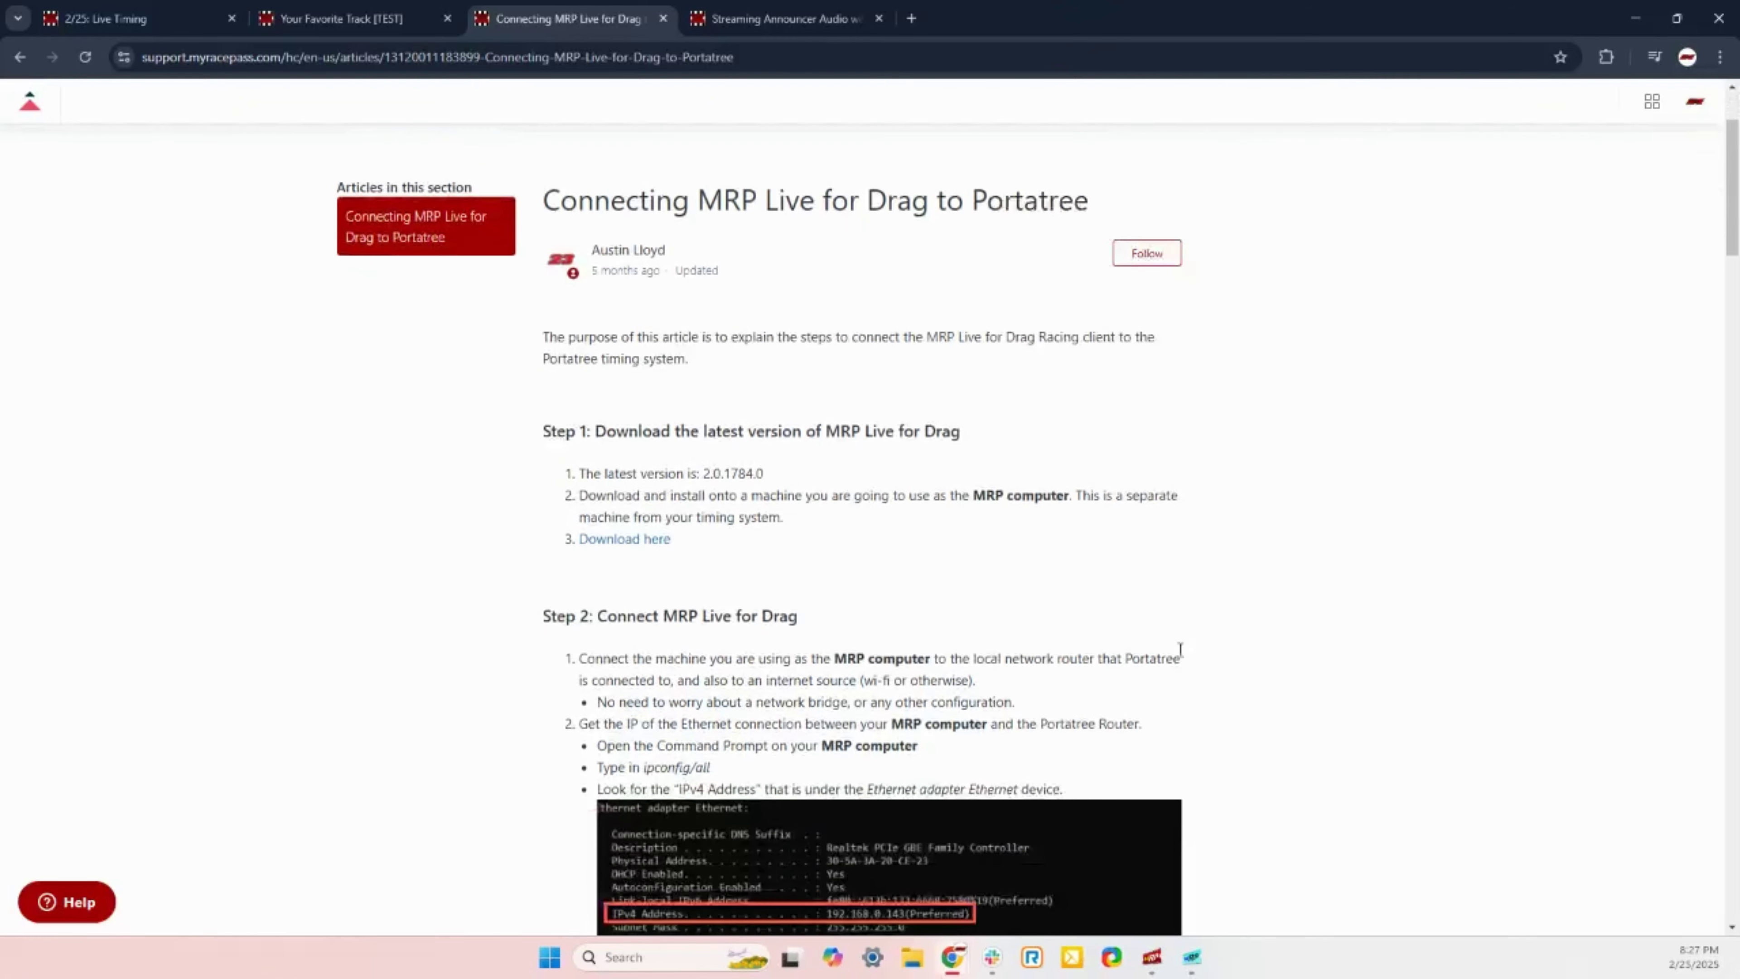
pyautogui.scroll(2, 1185, 657)
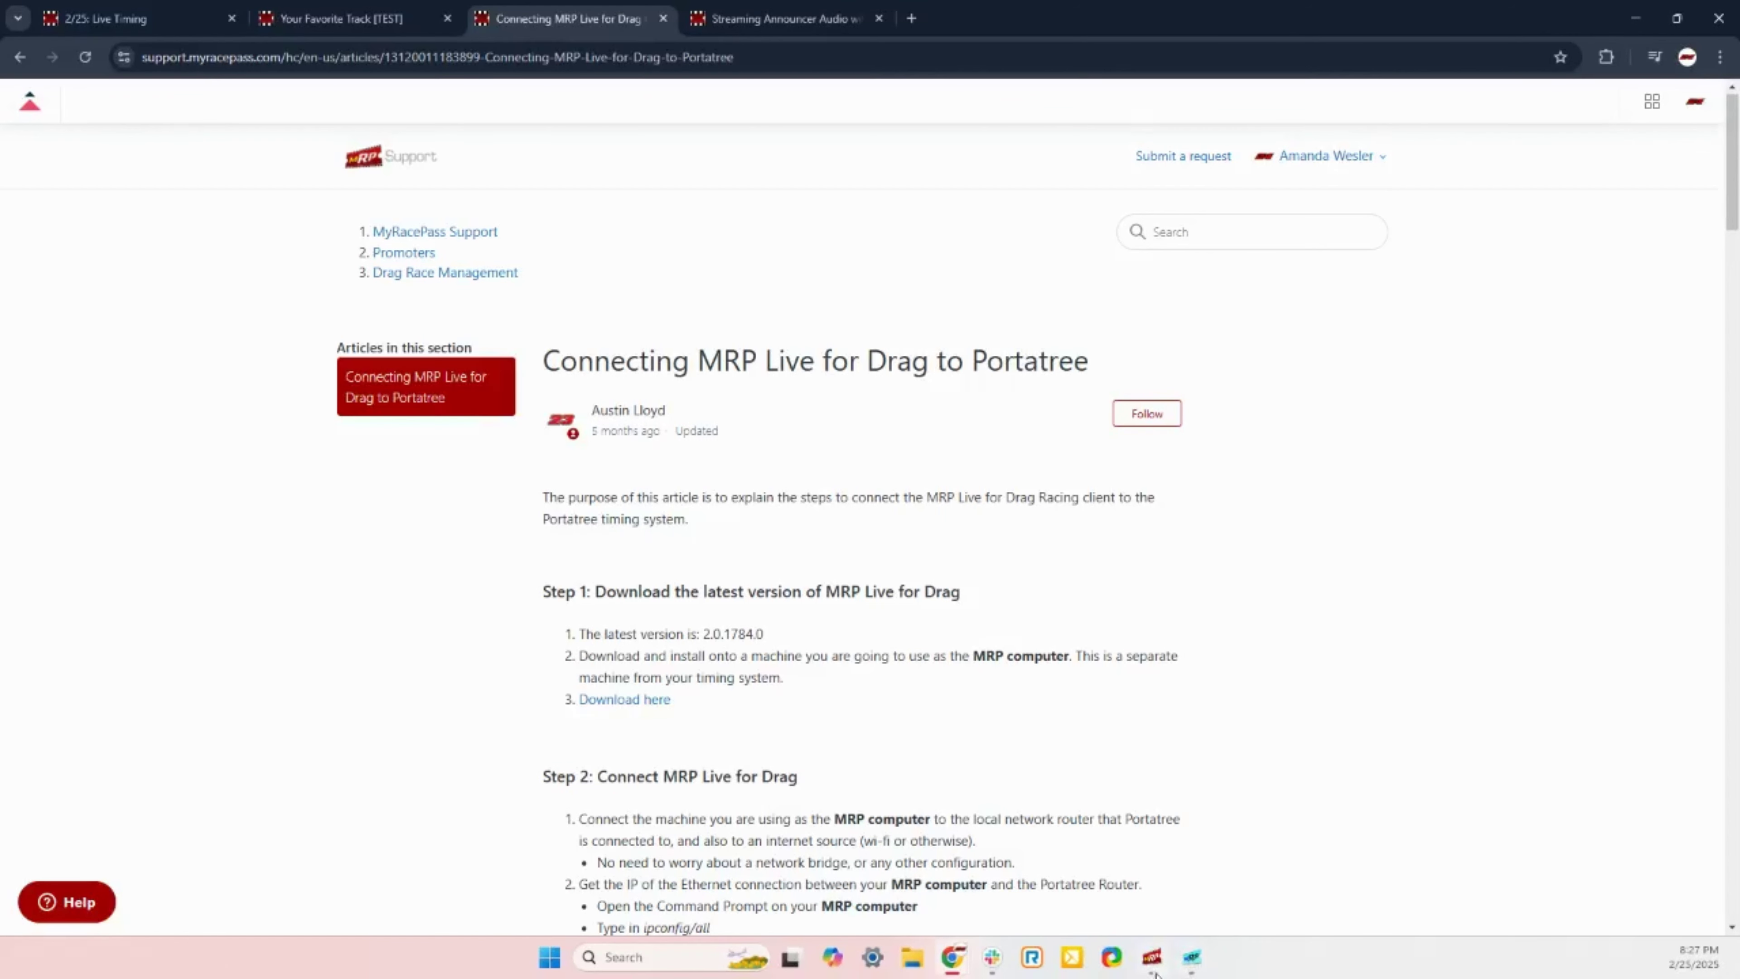
pyautogui.moveTo(1156, 972)
pyautogui.moveTo(1083, 657); pyautogui.dragTo(816, 677)
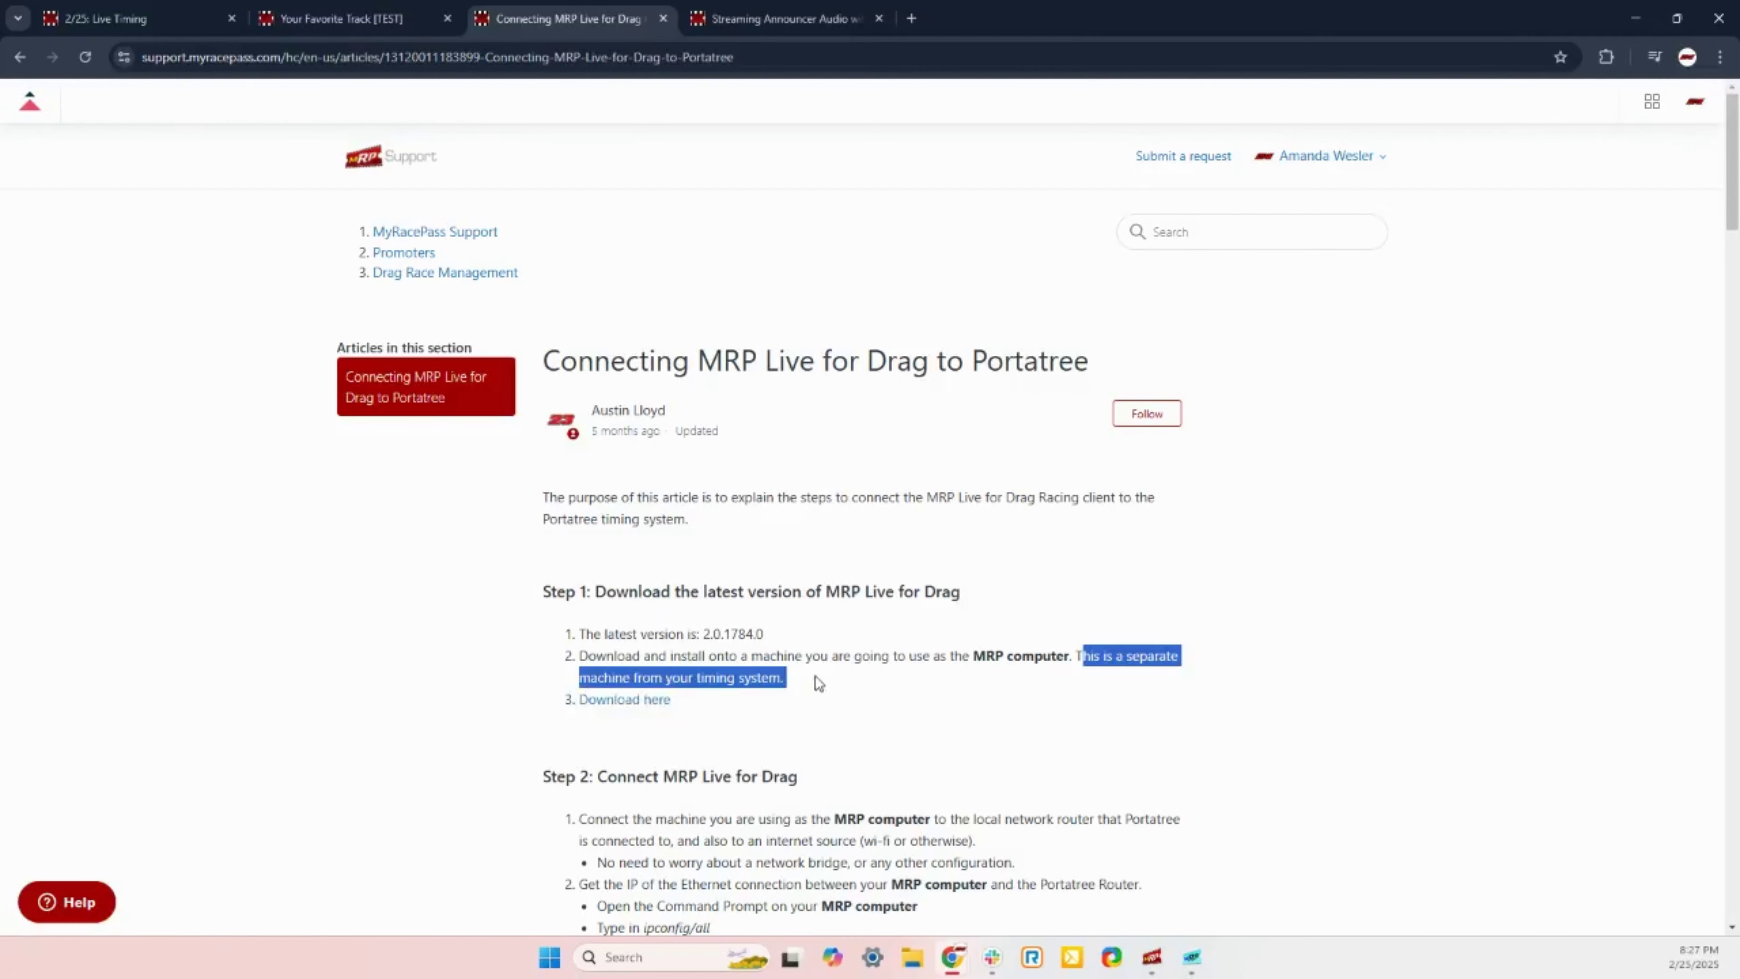
pyautogui.click(816, 676)
pyautogui.click(1152, 956)
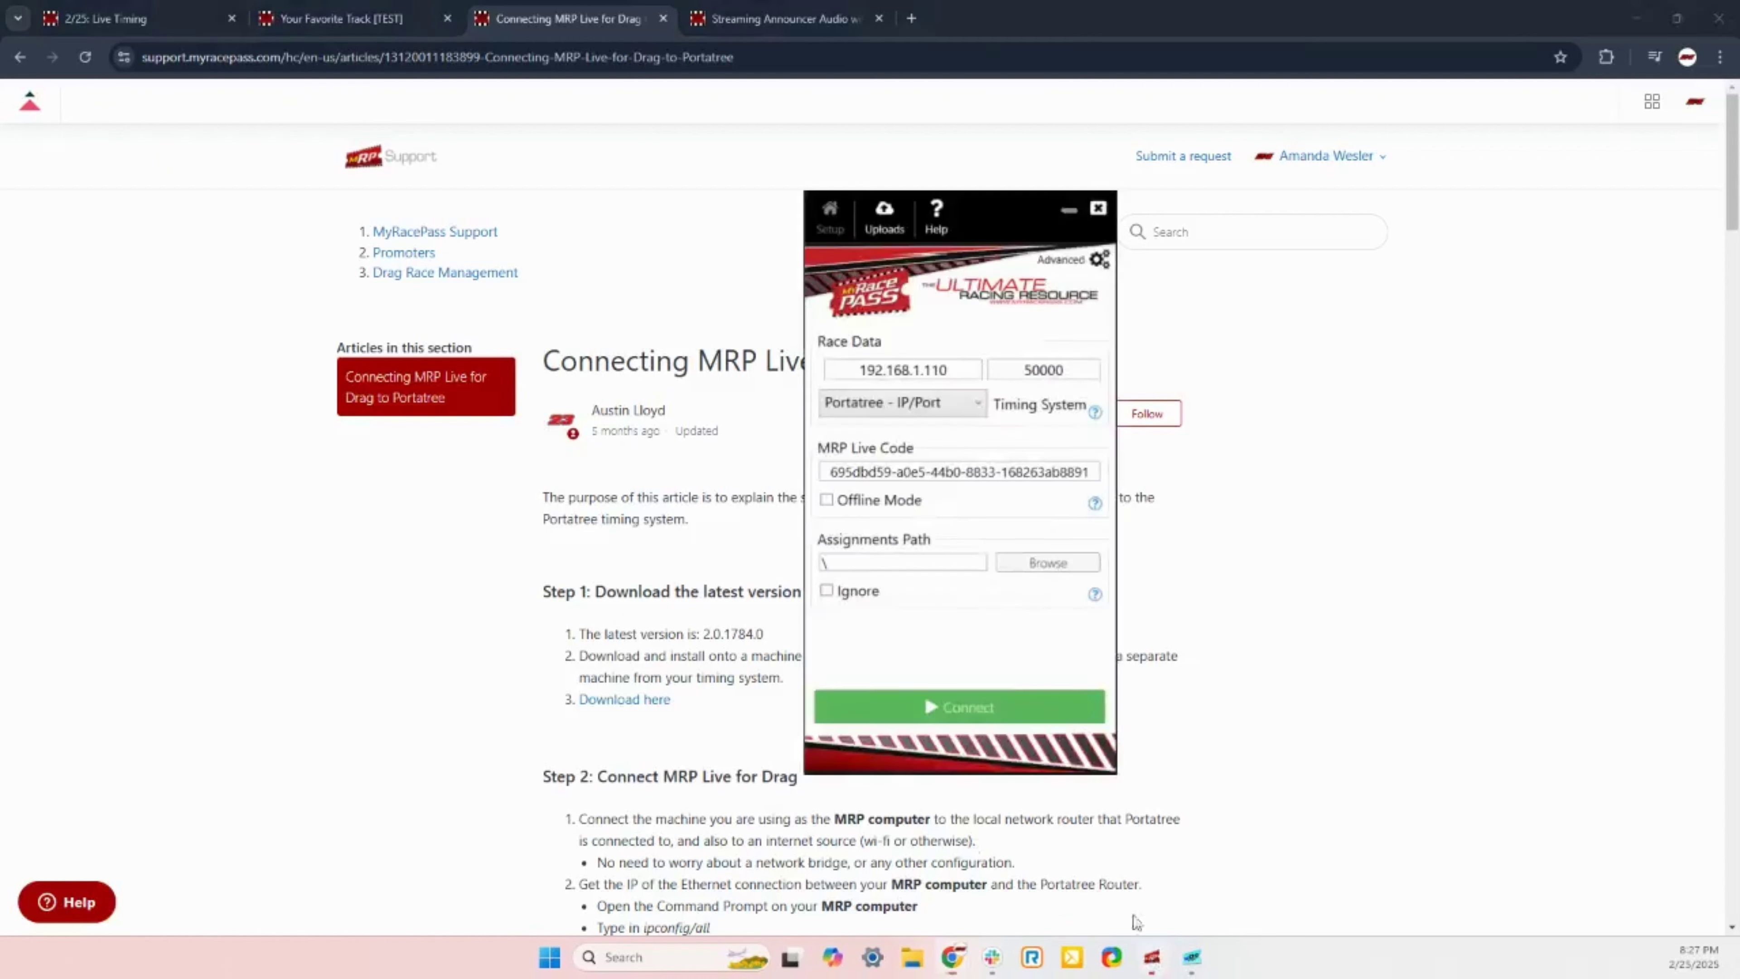
# Step: Reposition MRP Live and verify Race Data 192.168.1.110, port 50000, Portatree - IP/Port
pyautogui.moveTo(987, 205); pyautogui.dragTo(929, 161)
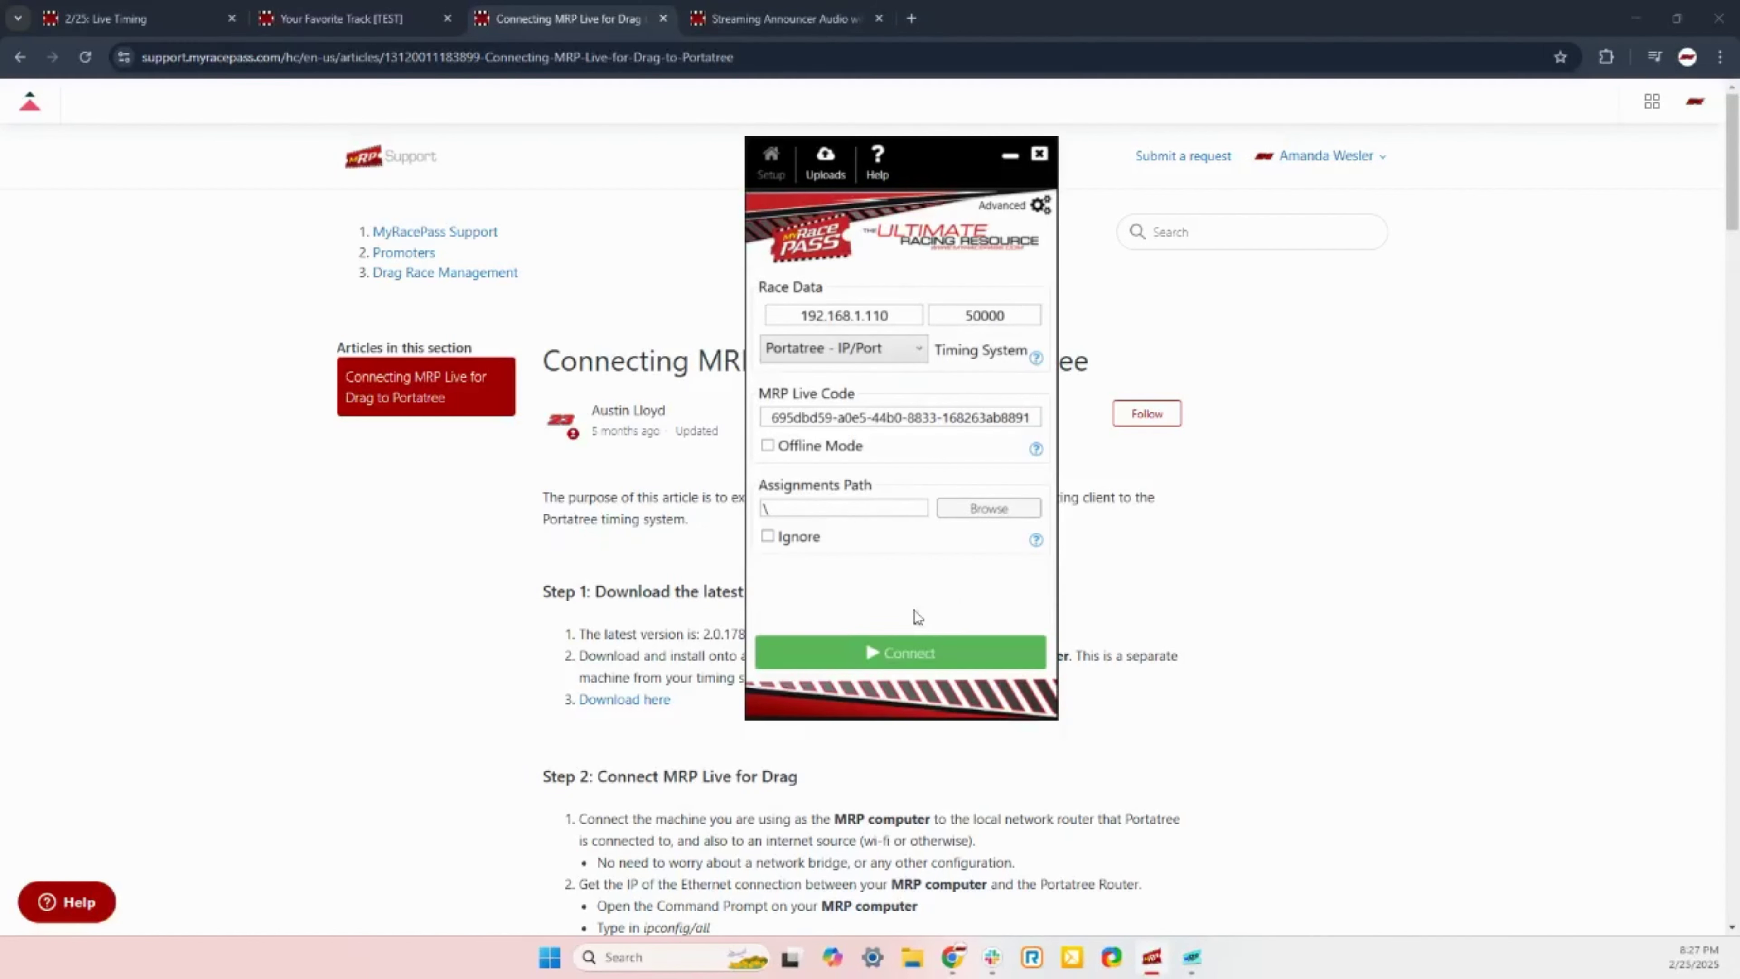
pyautogui.moveTo(792, 314); pyautogui.dragTo(890, 314)
pyautogui.click(891, 314)
pyautogui.moveTo(963, 315); pyautogui.dragTo(1001, 312)
pyautogui.click(1017, 317)
pyautogui.click(916, 349)
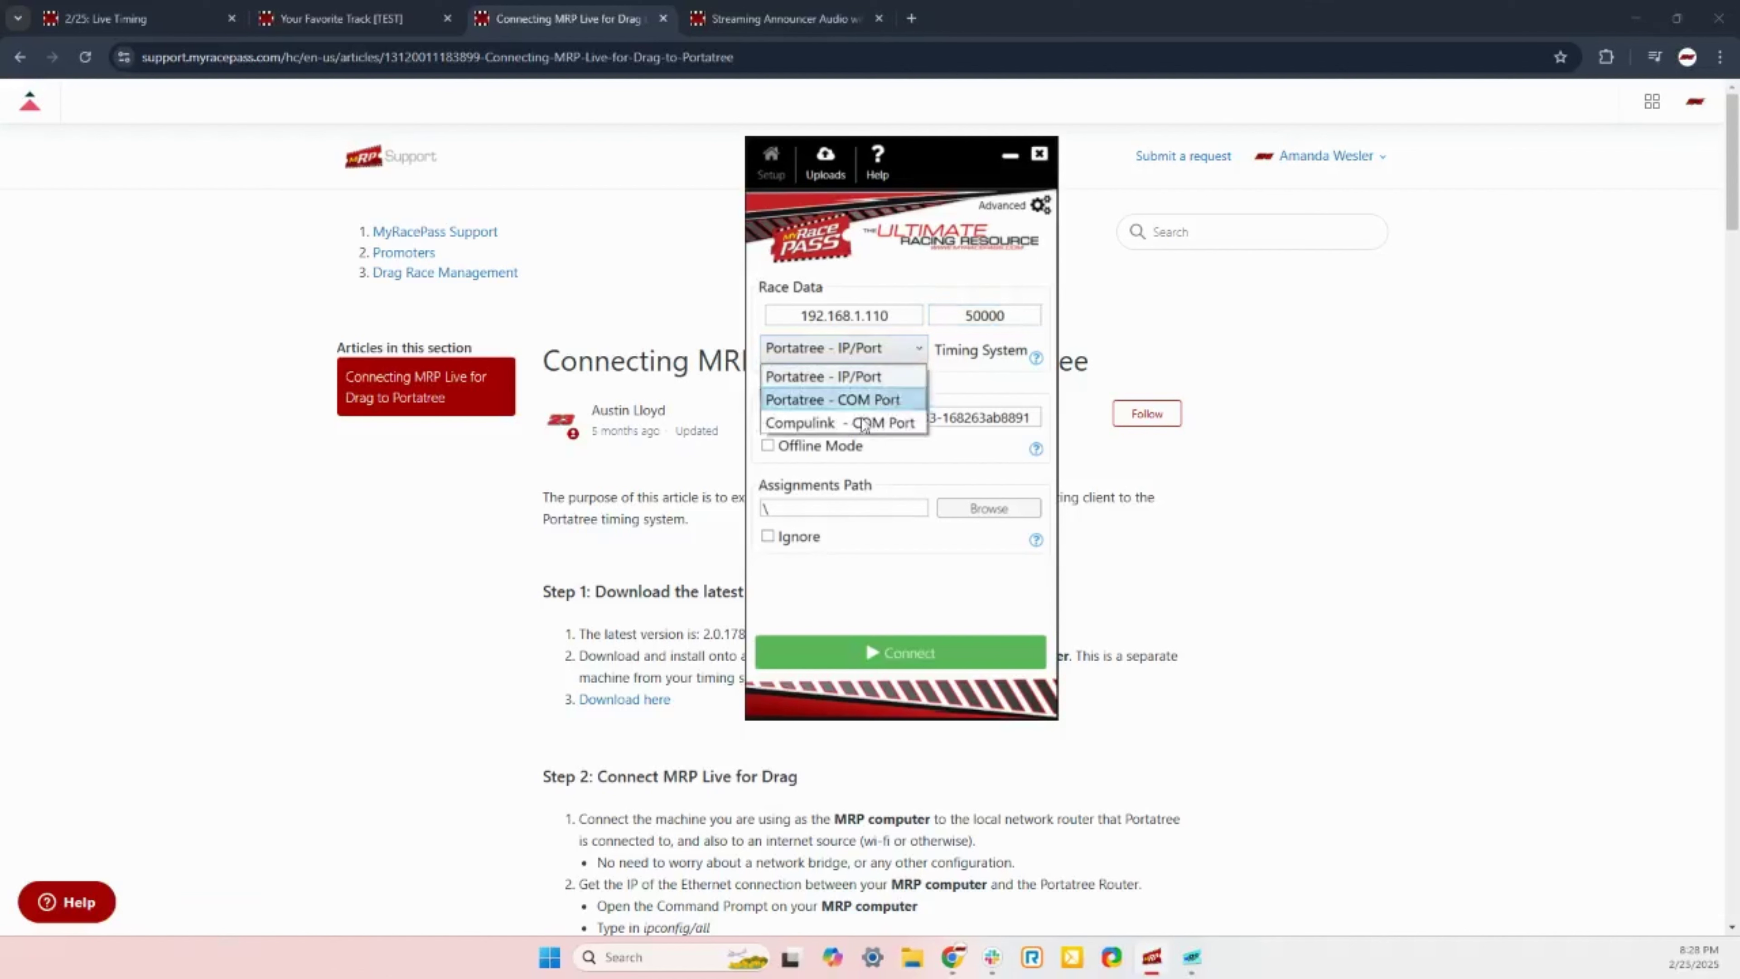
pyautogui.click(917, 349)
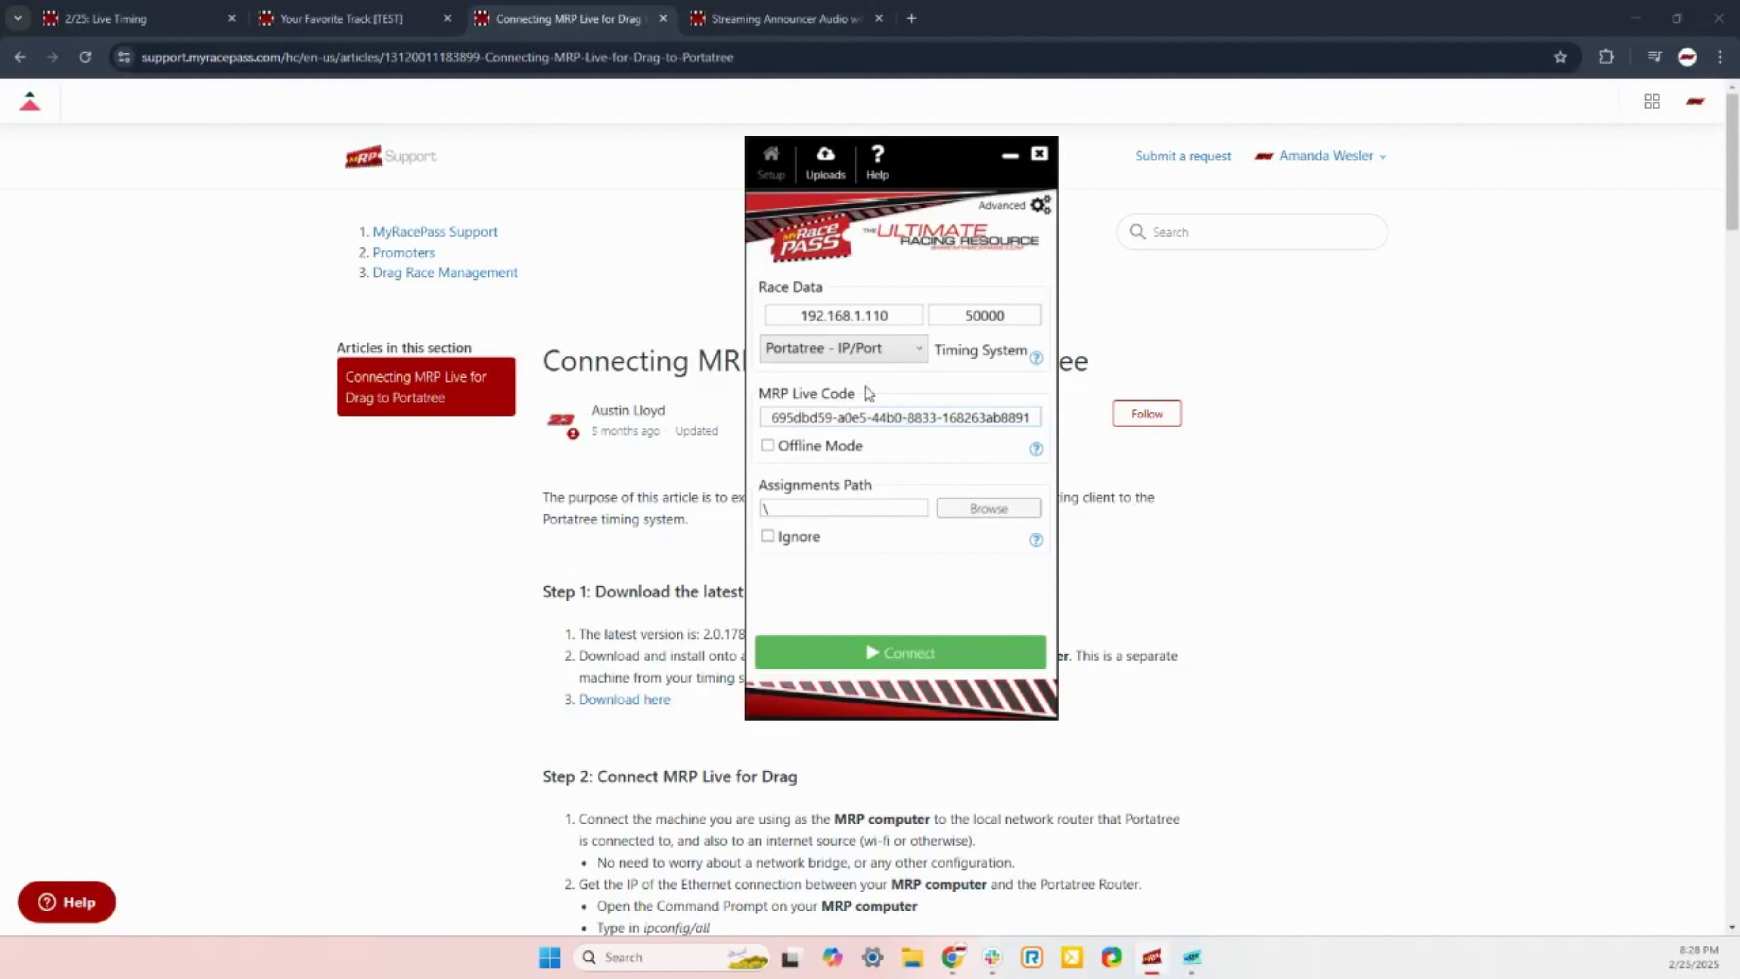
pyautogui.moveTo(897, 314); pyautogui.dragTo(782, 321)
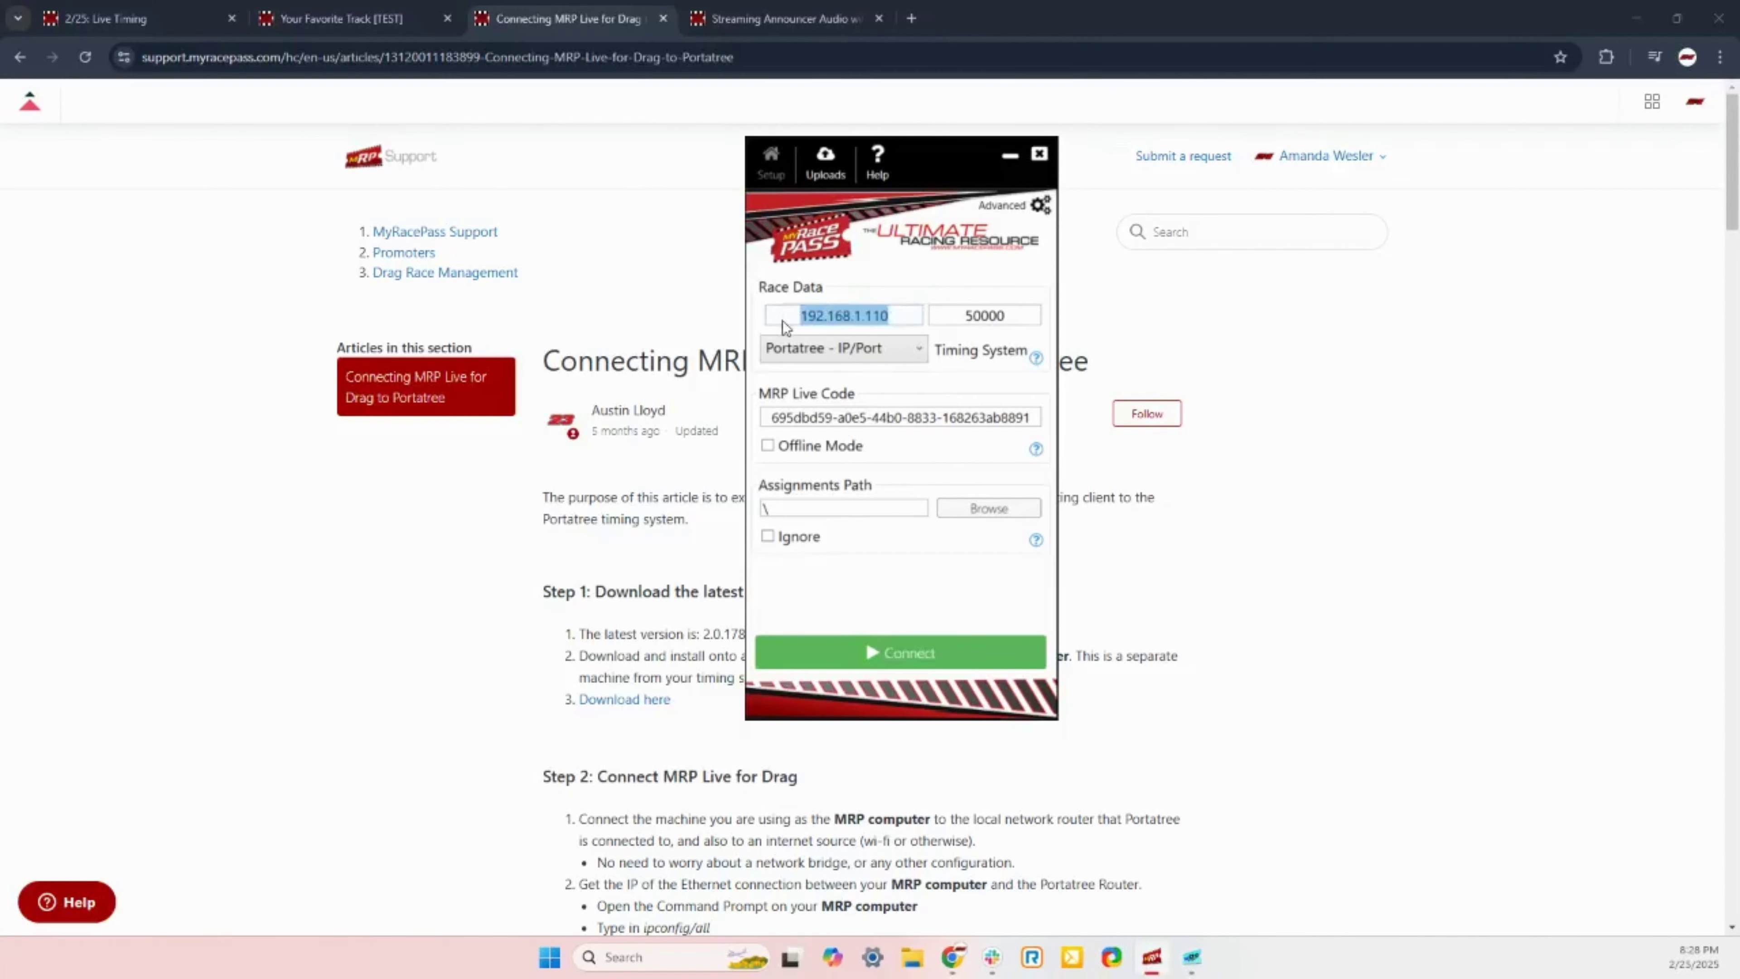
# Step: Scroll the article down to the ipconfig screenshot and open Windows search
pyautogui.moveTo(936, 140); pyautogui.dragTo(1368, 148)
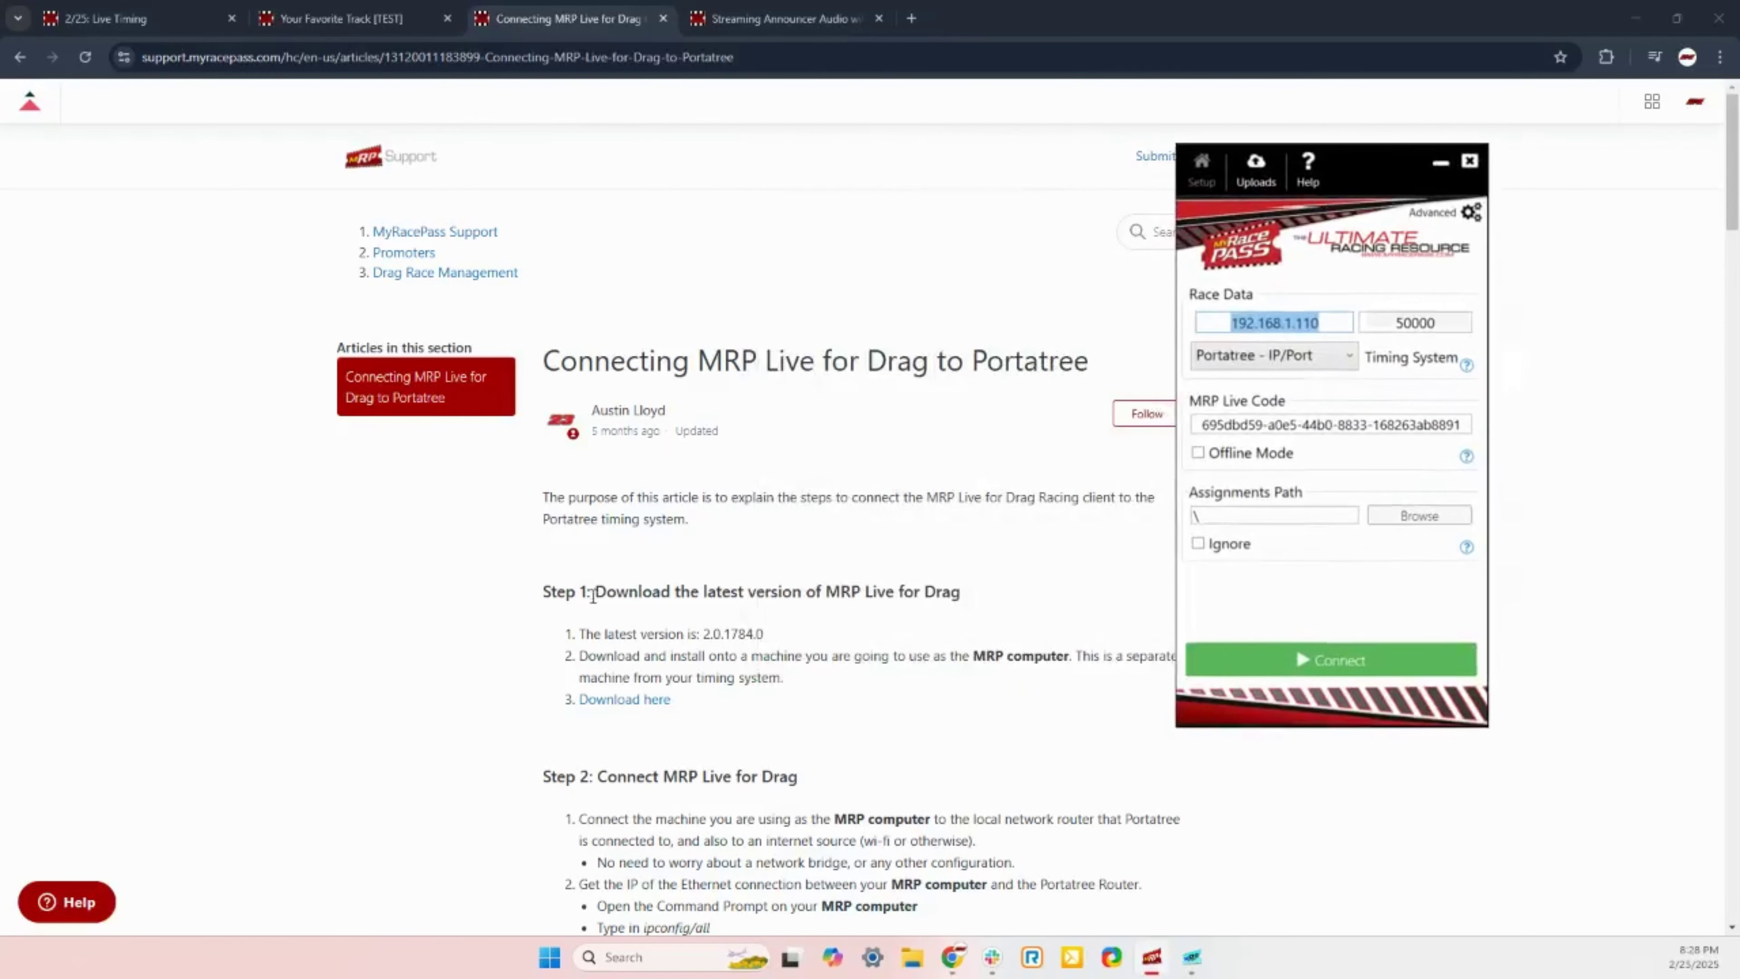
pyautogui.scroll(-1, 555, 548)
pyautogui.scroll(-1, 498, 544)
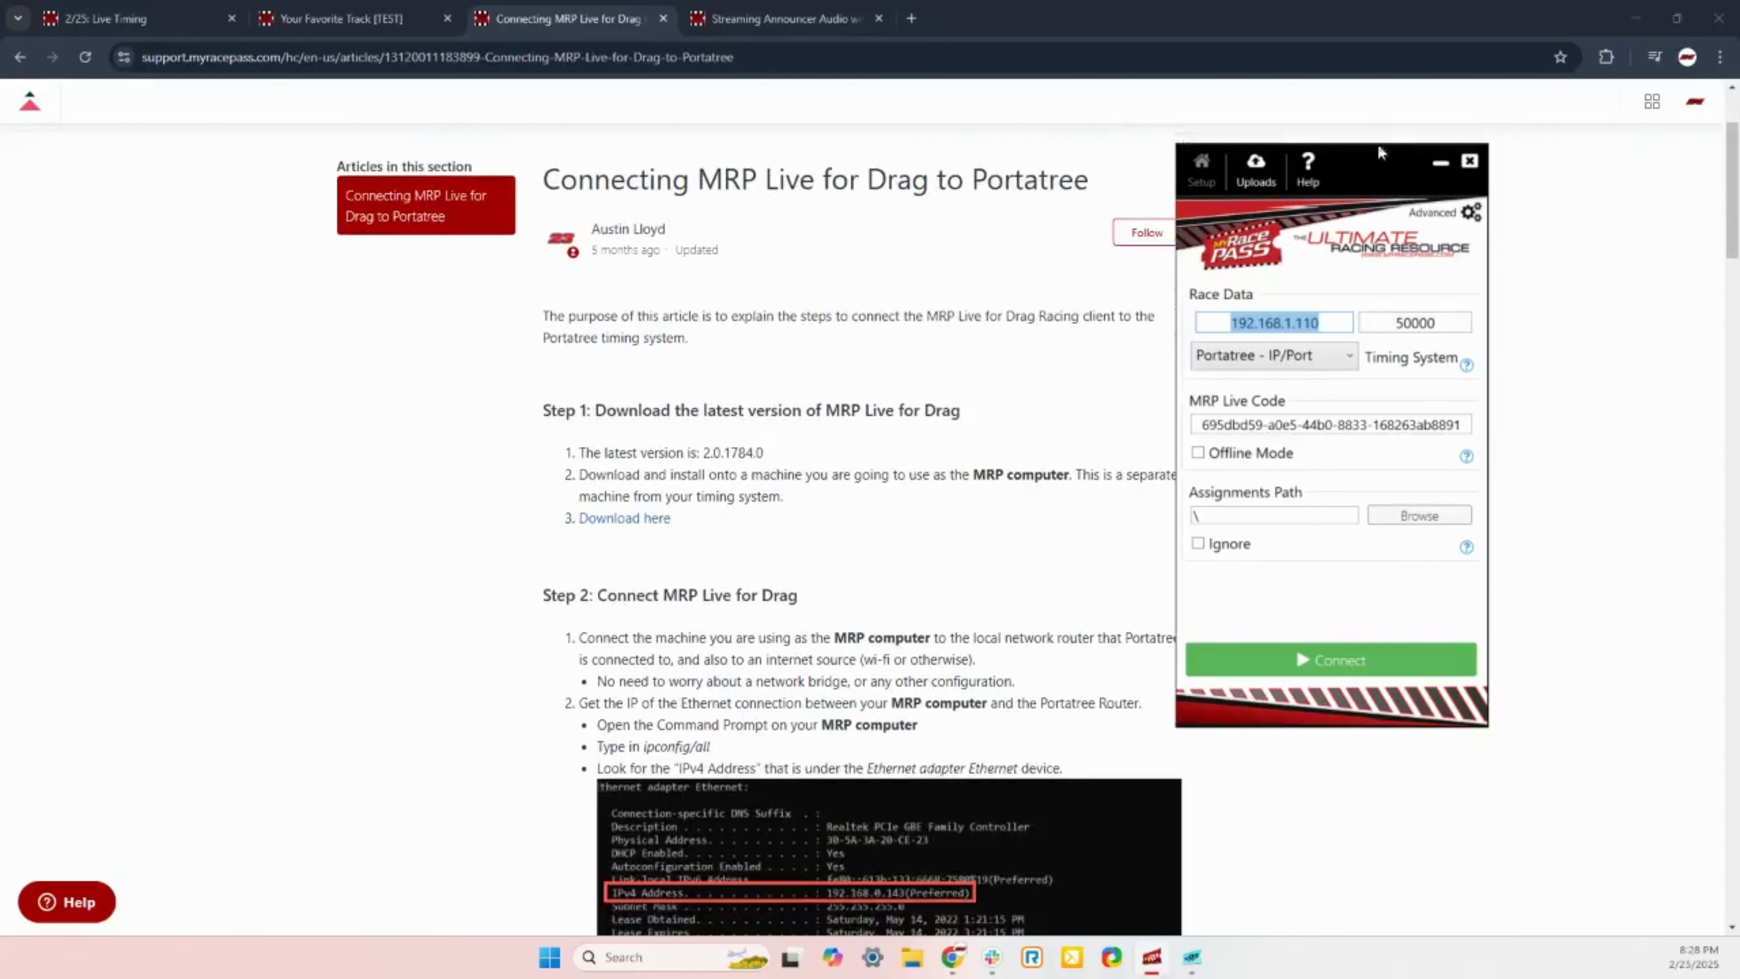
pyautogui.moveTo(1366, 165); pyautogui.dragTo(1509, 173)
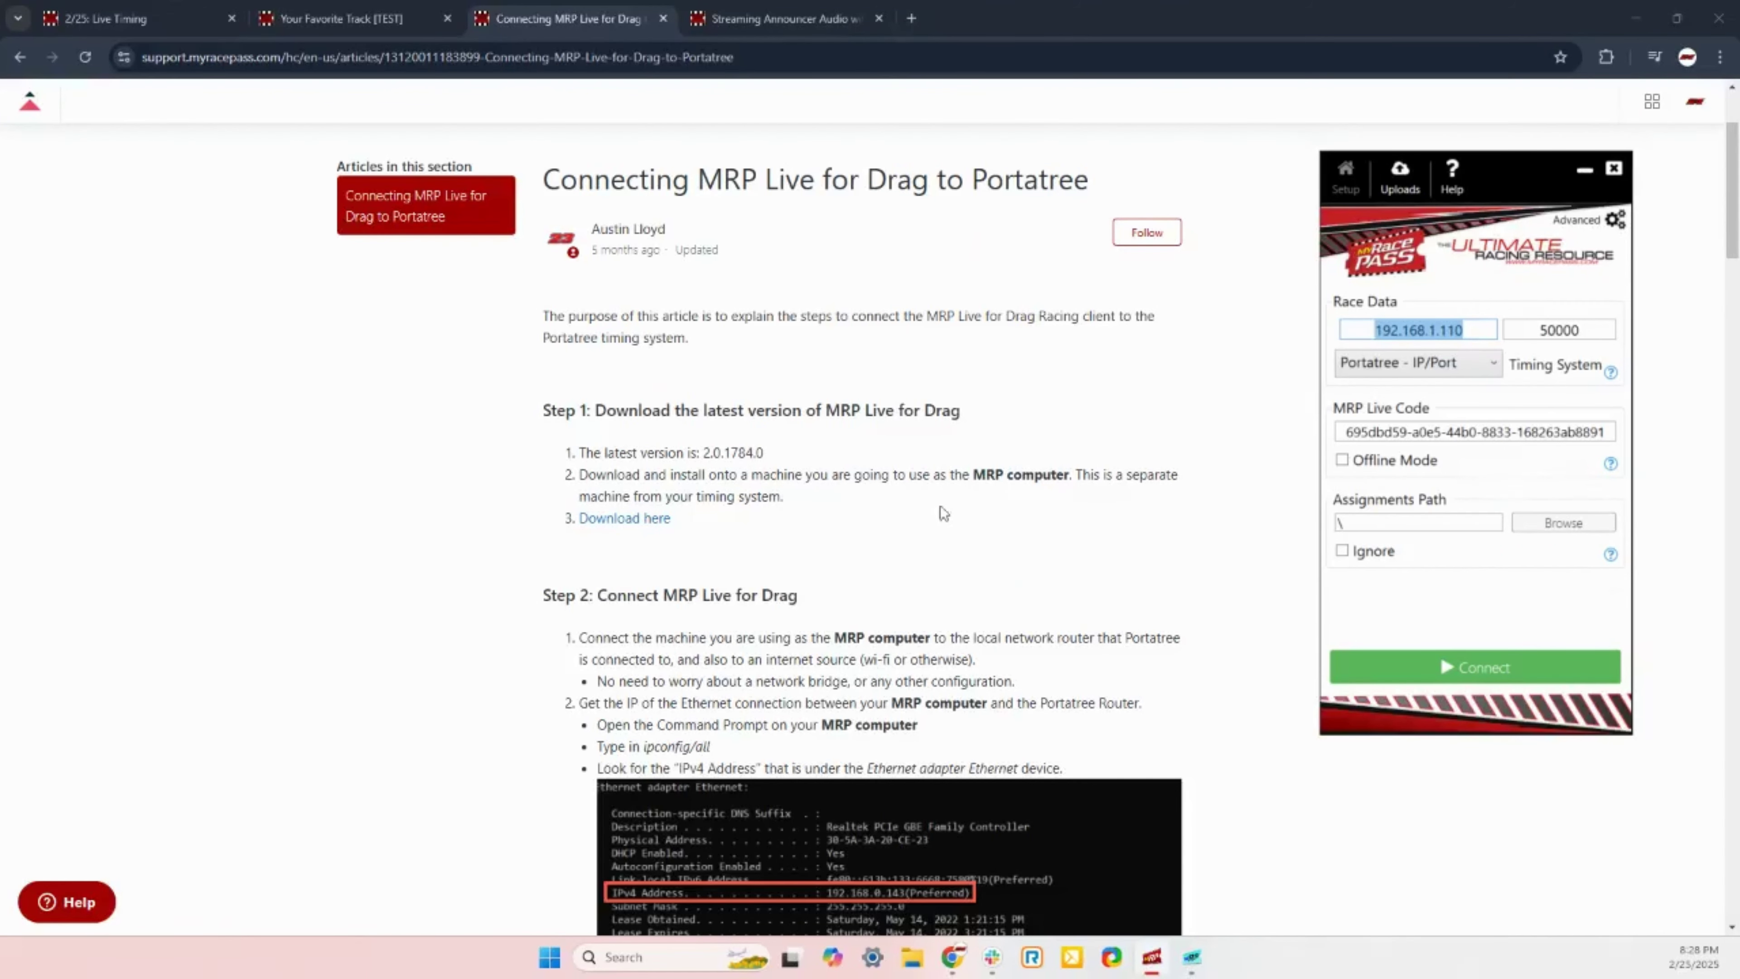
pyautogui.scroll(-4, 779, 686)
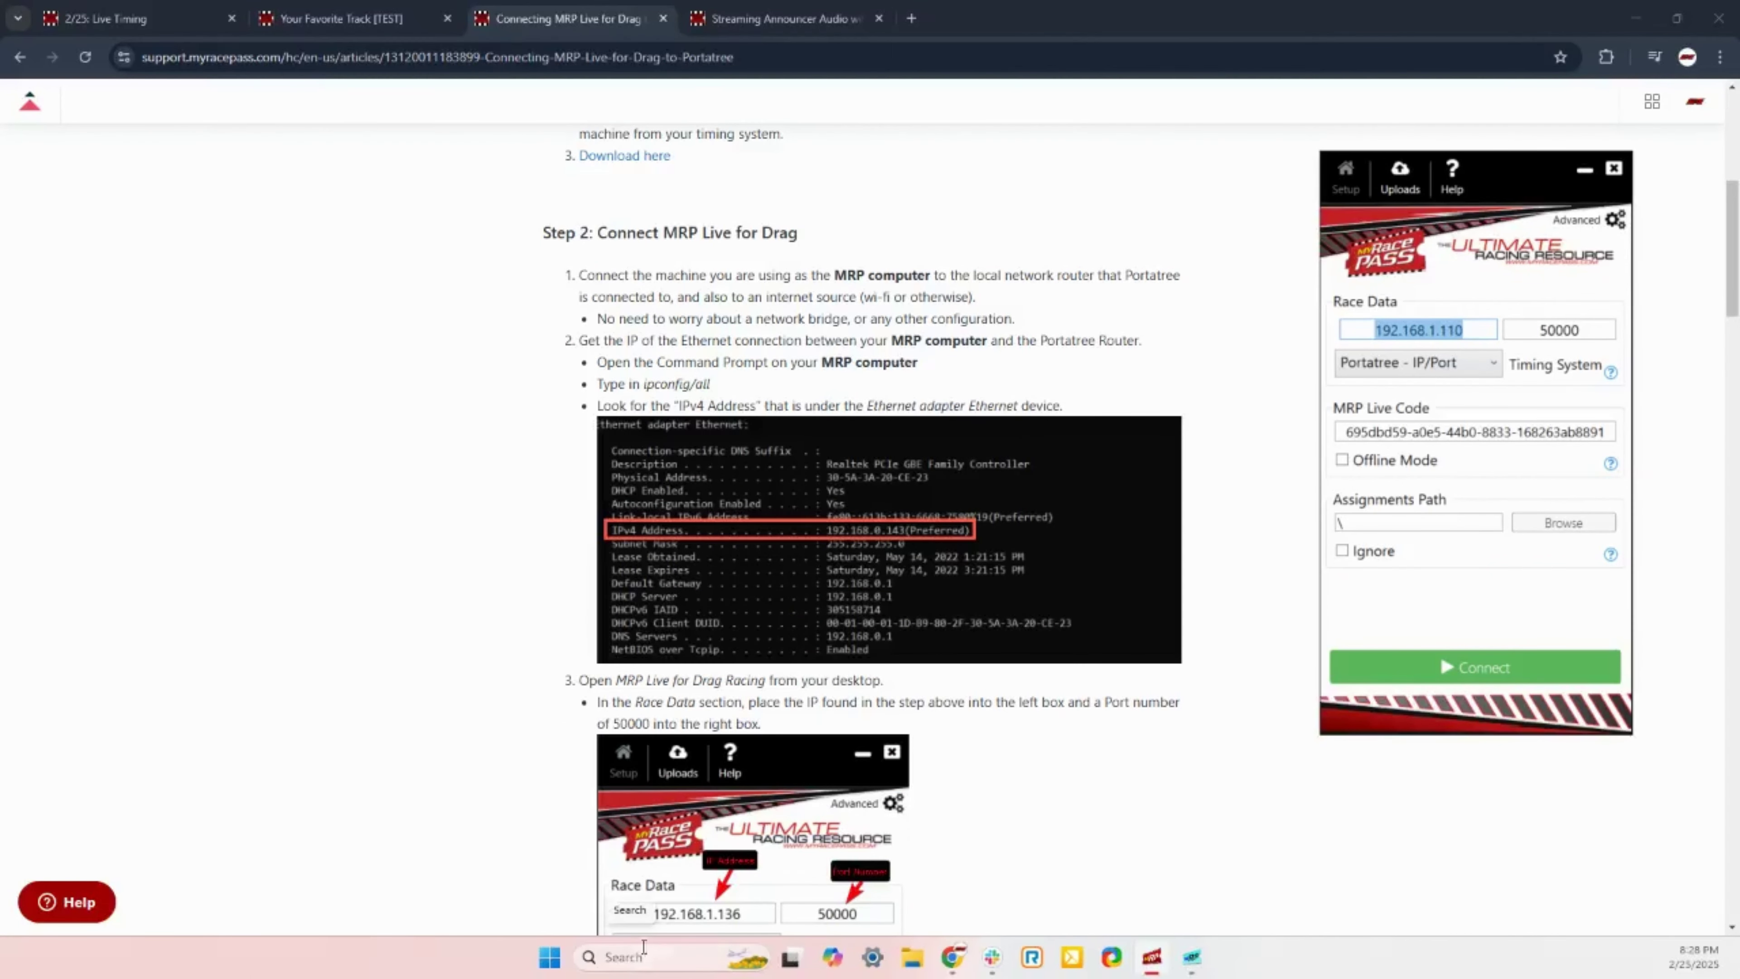
pyautogui.click(612, 959)
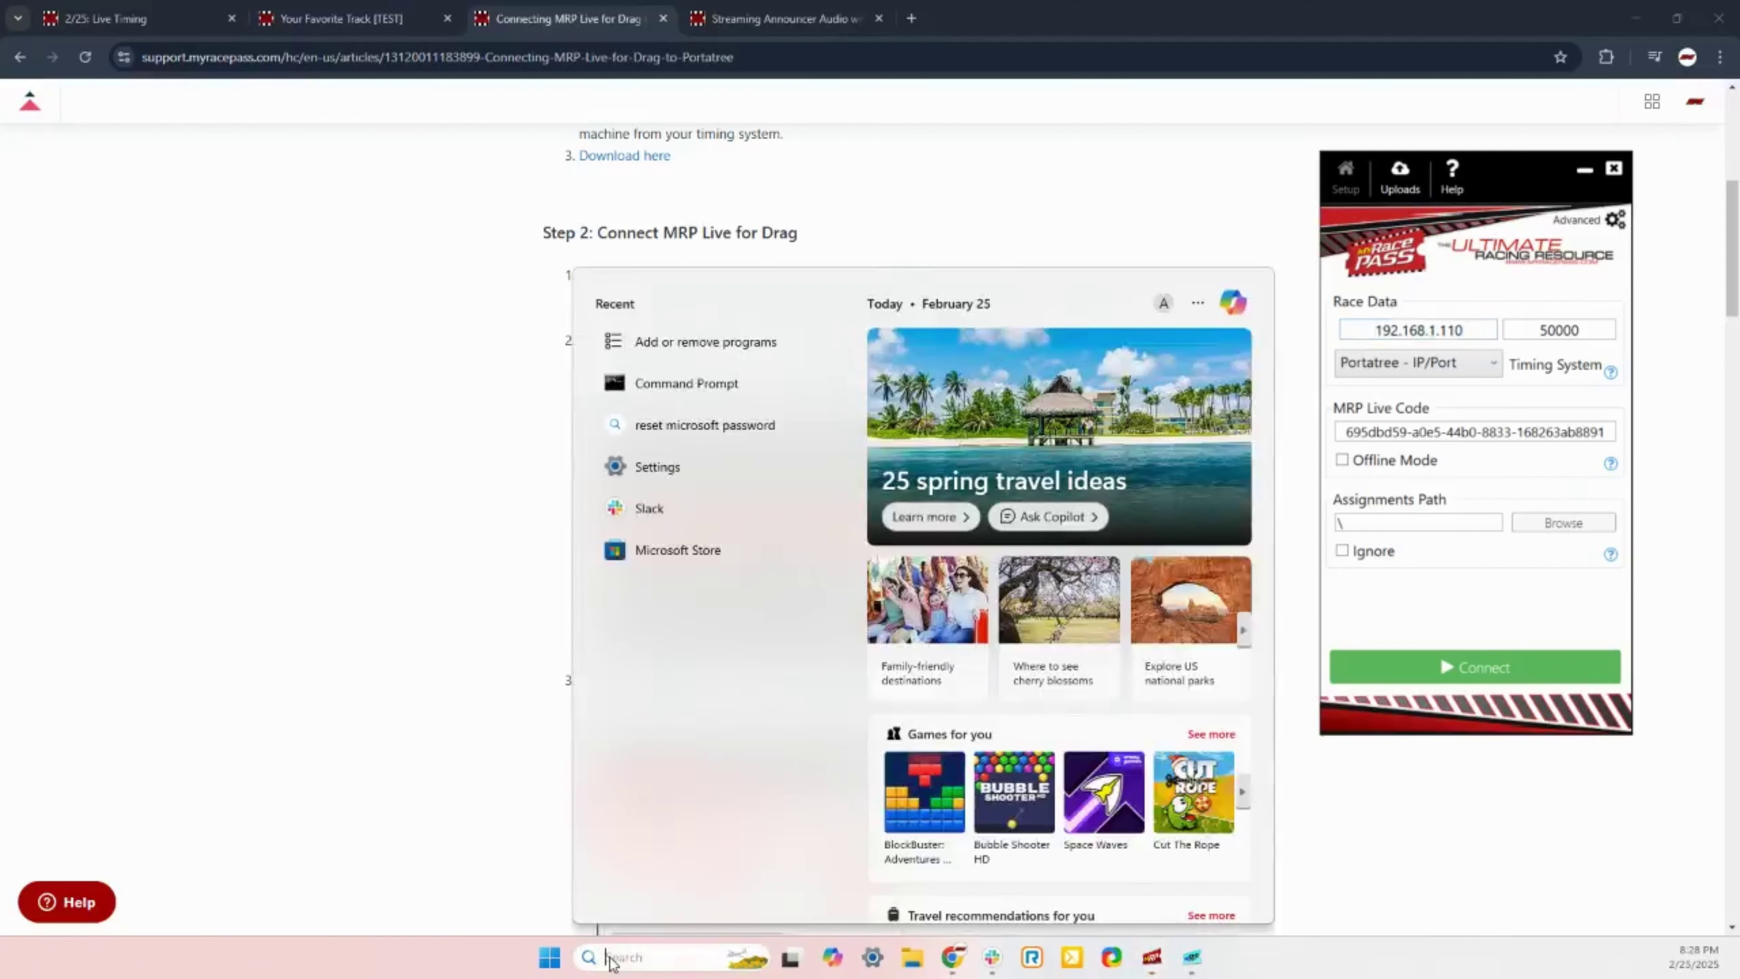
# Step: Launch Command Prompt from search, centre it, and run ipconfig/all
pyautogui.write('com')
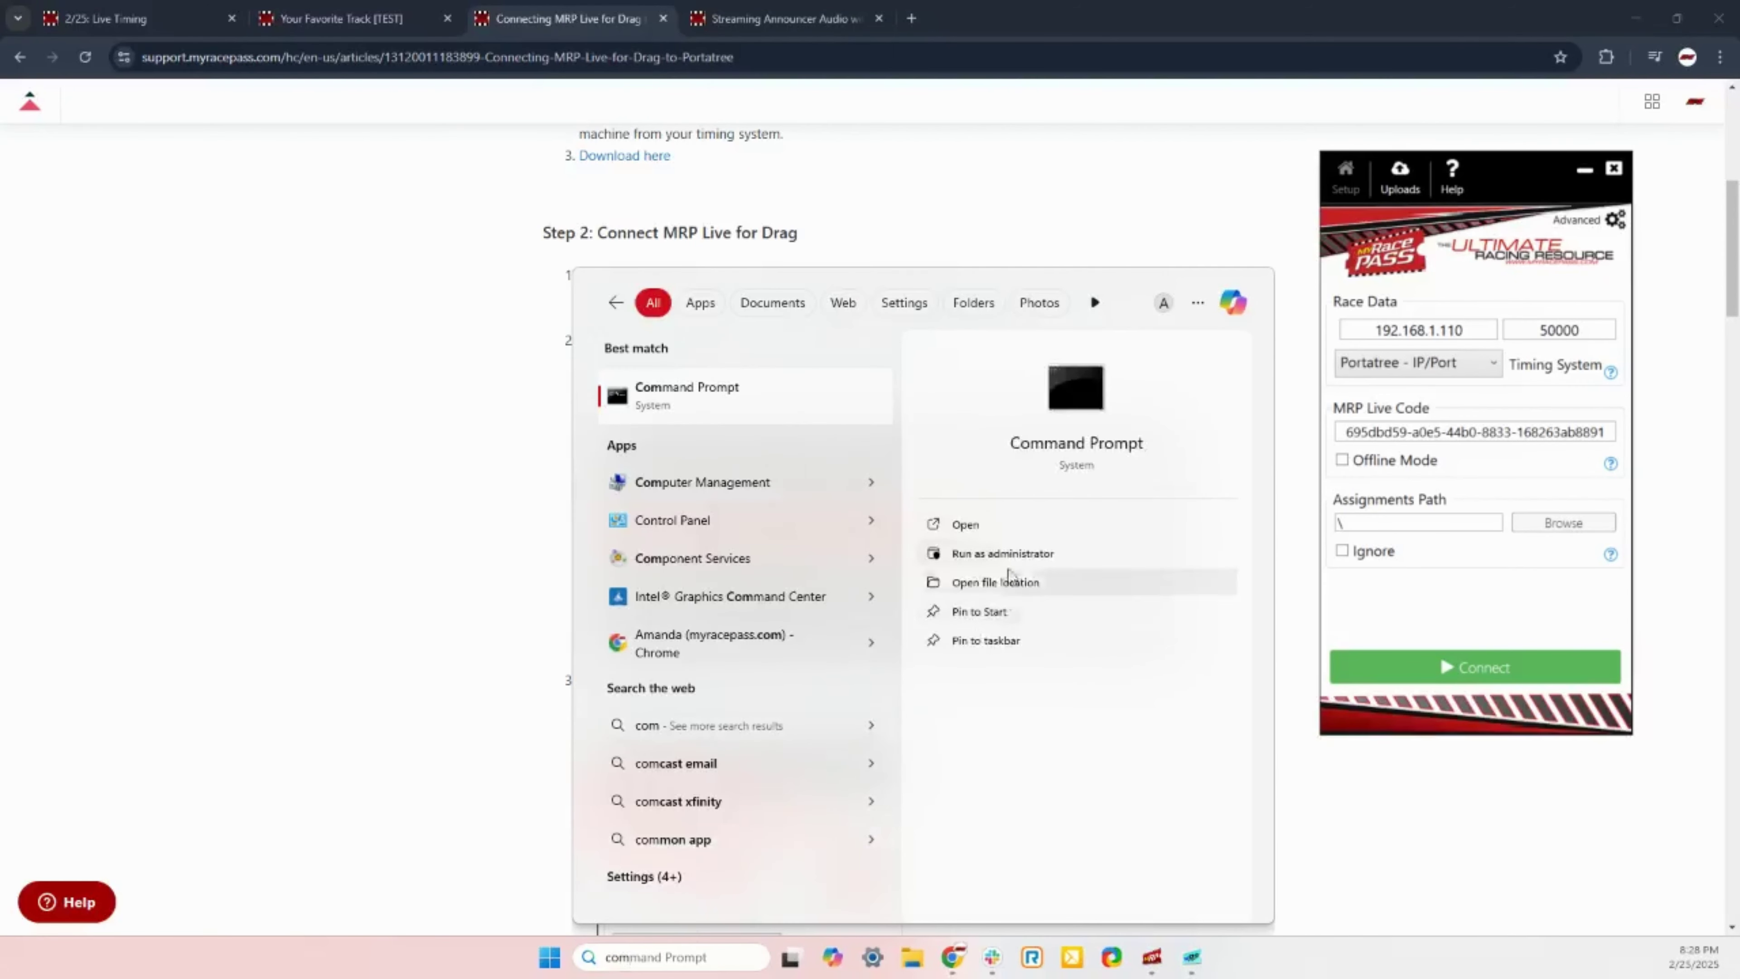
pyautogui.click(698, 392)
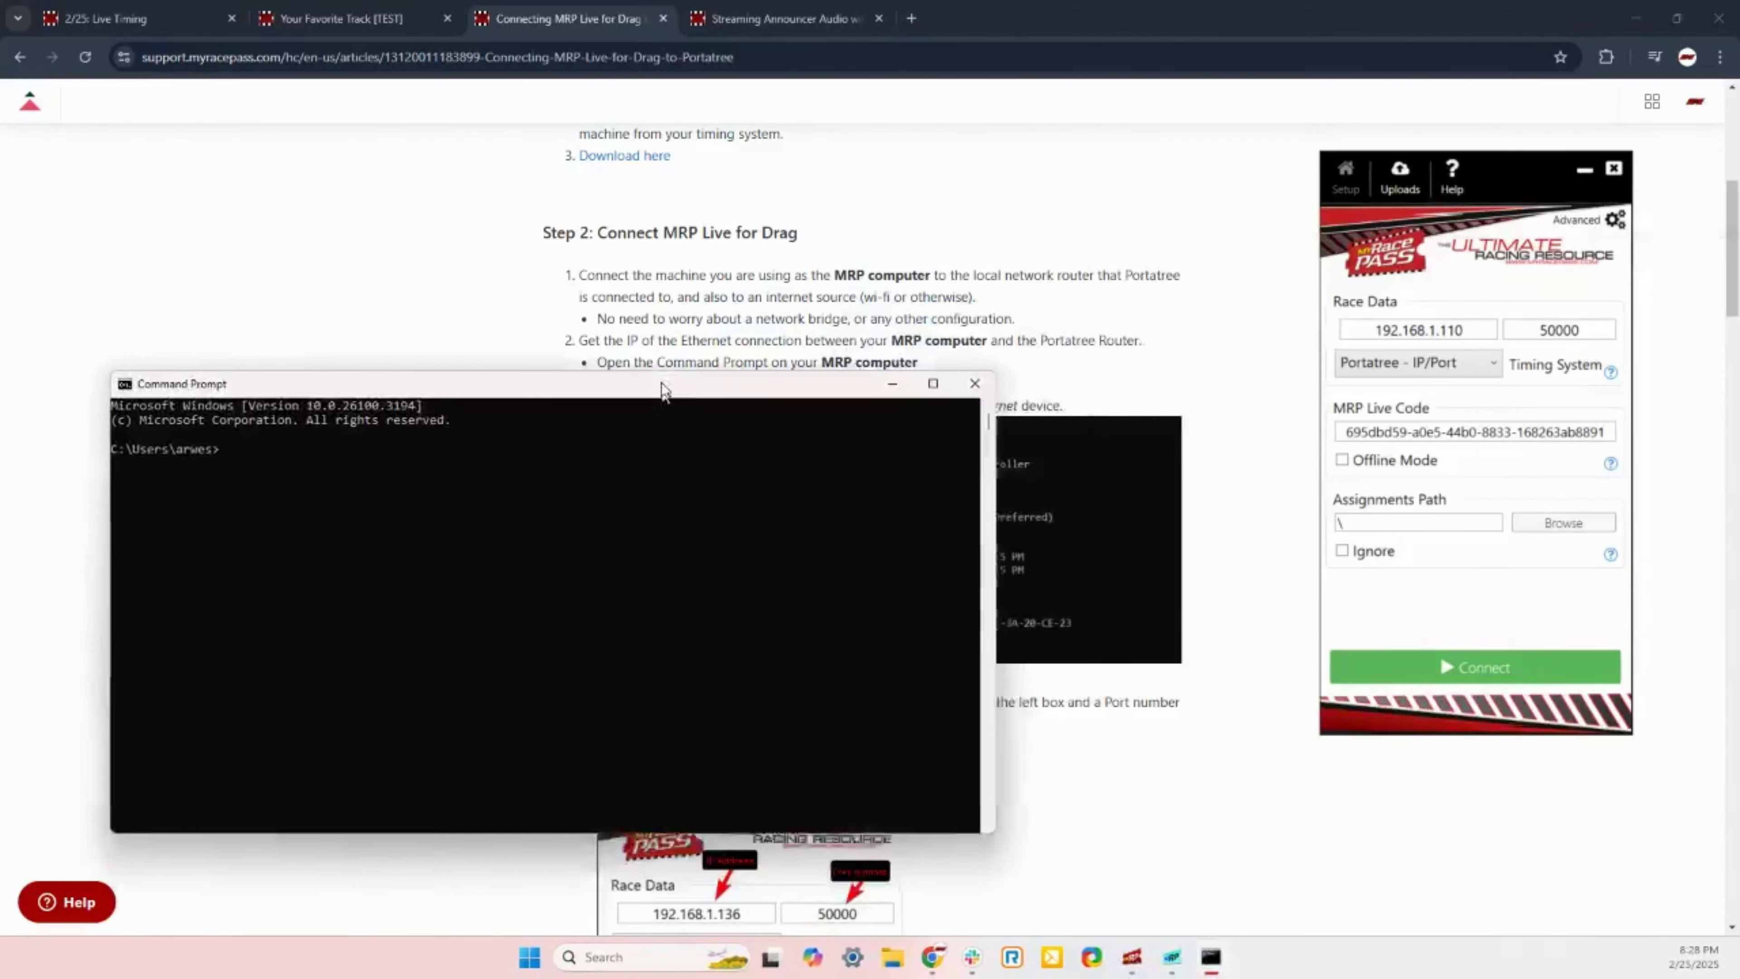
pyautogui.moveTo(660, 390); pyautogui.dragTo(897, 247)
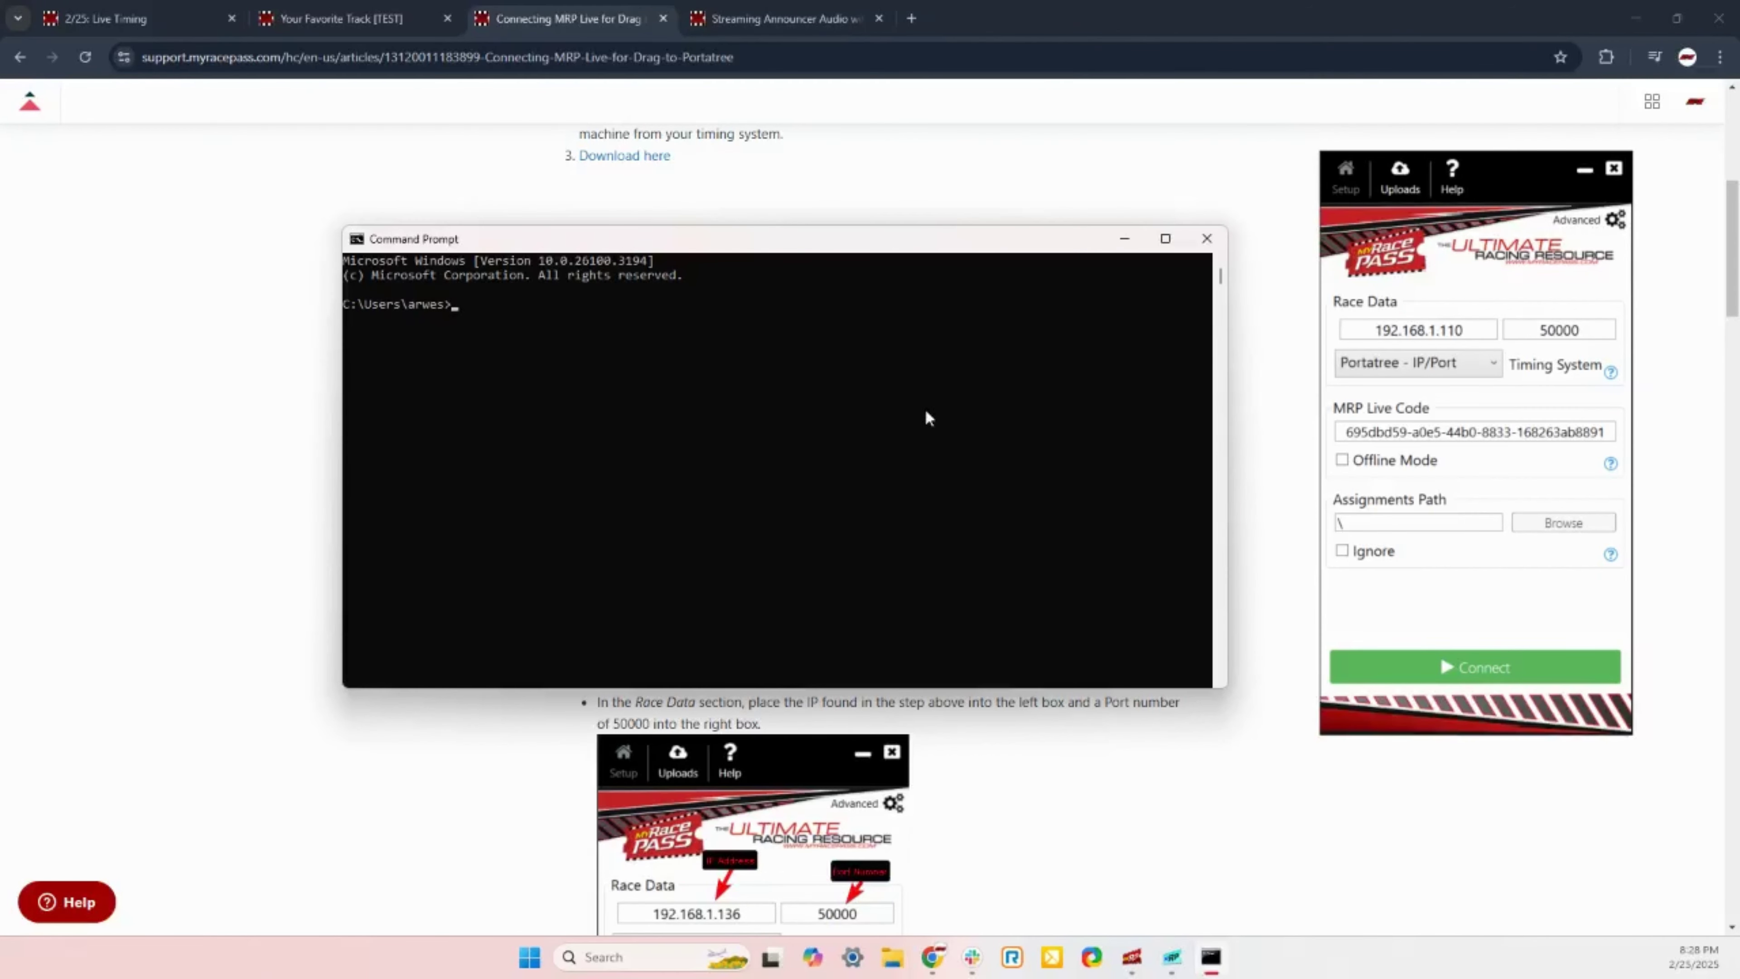
pyautogui.write('ipconfig/all')
pyautogui.press('Return')
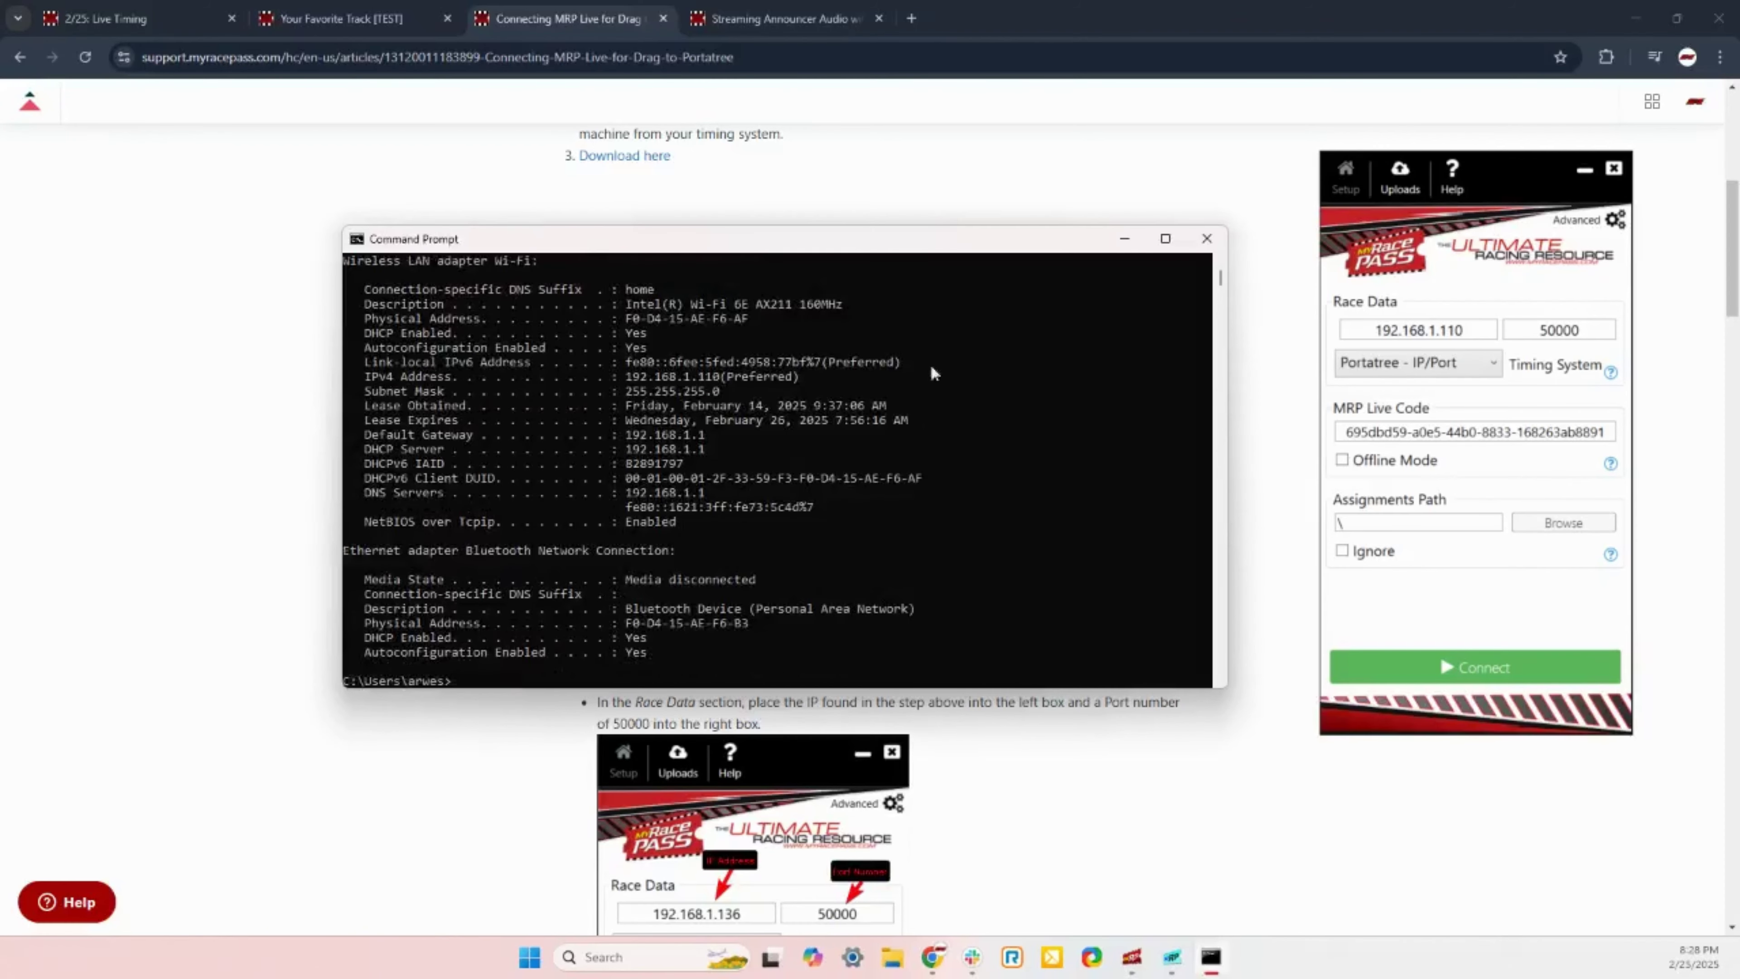
# Step: Review the ipconfig output, minimize it, and highlight 'Ethernet adapter Ethernet' in the article
pyautogui.scroll(10, 672, 602)
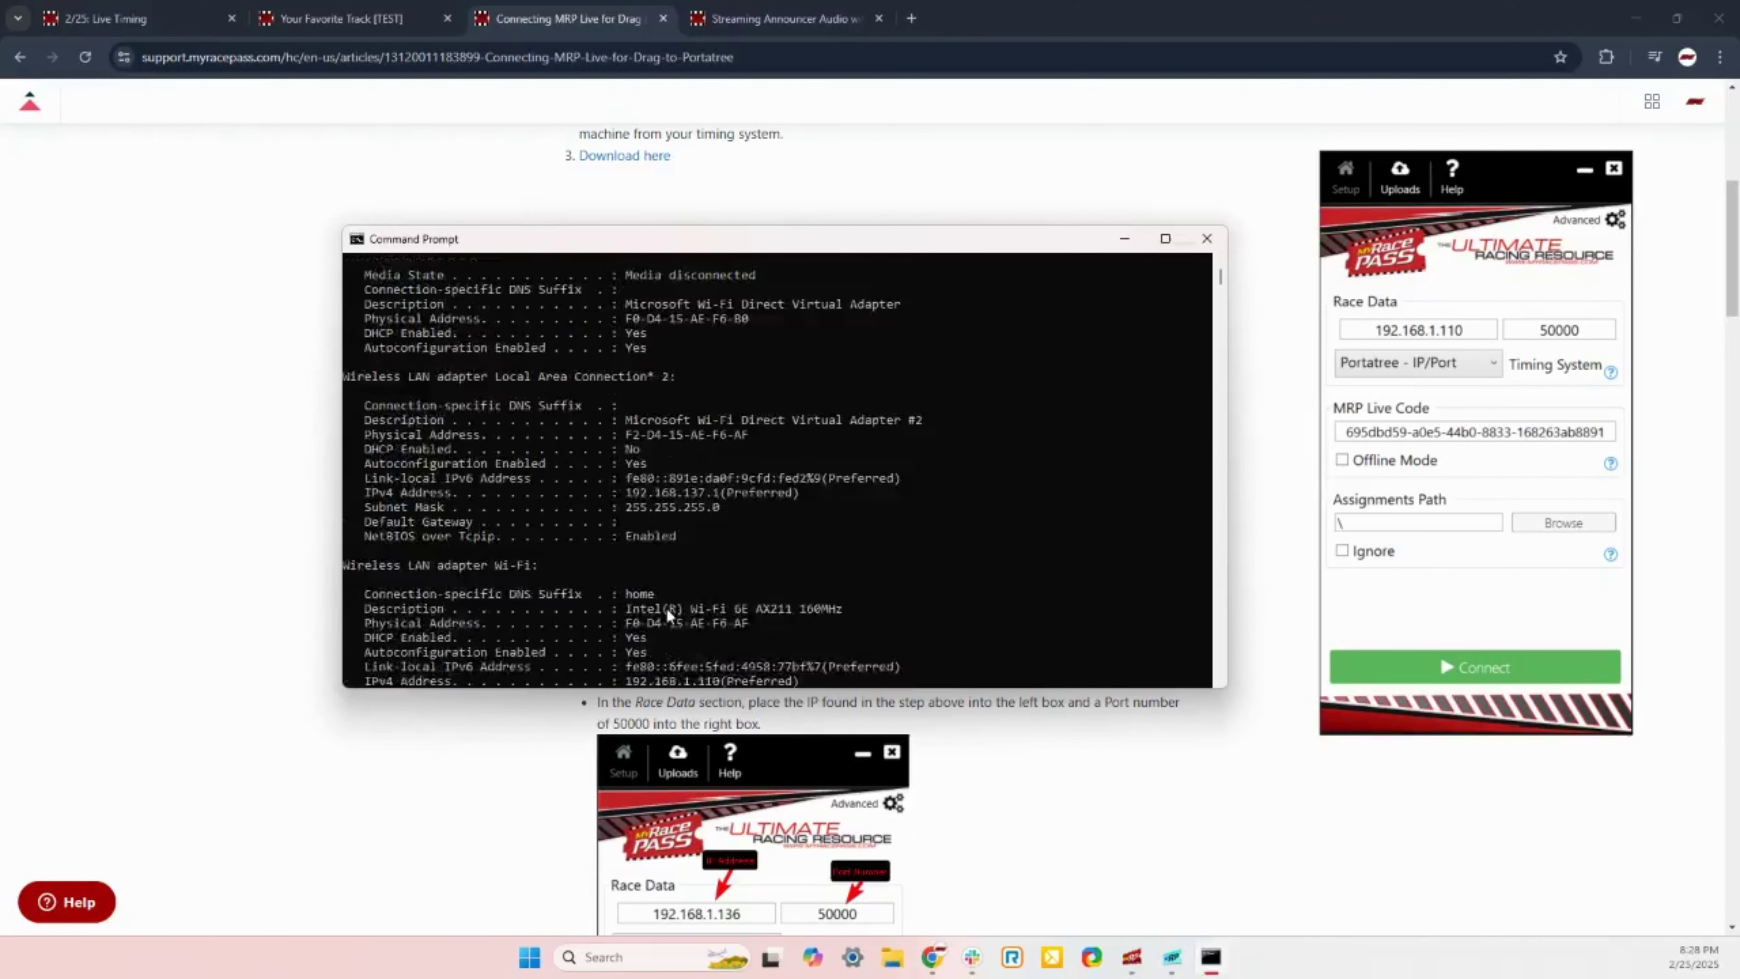
pyautogui.scroll(1, 669, 603)
pyautogui.scroll(-5, 671, 593)
pyautogui.scroll(-4, 938, 302)
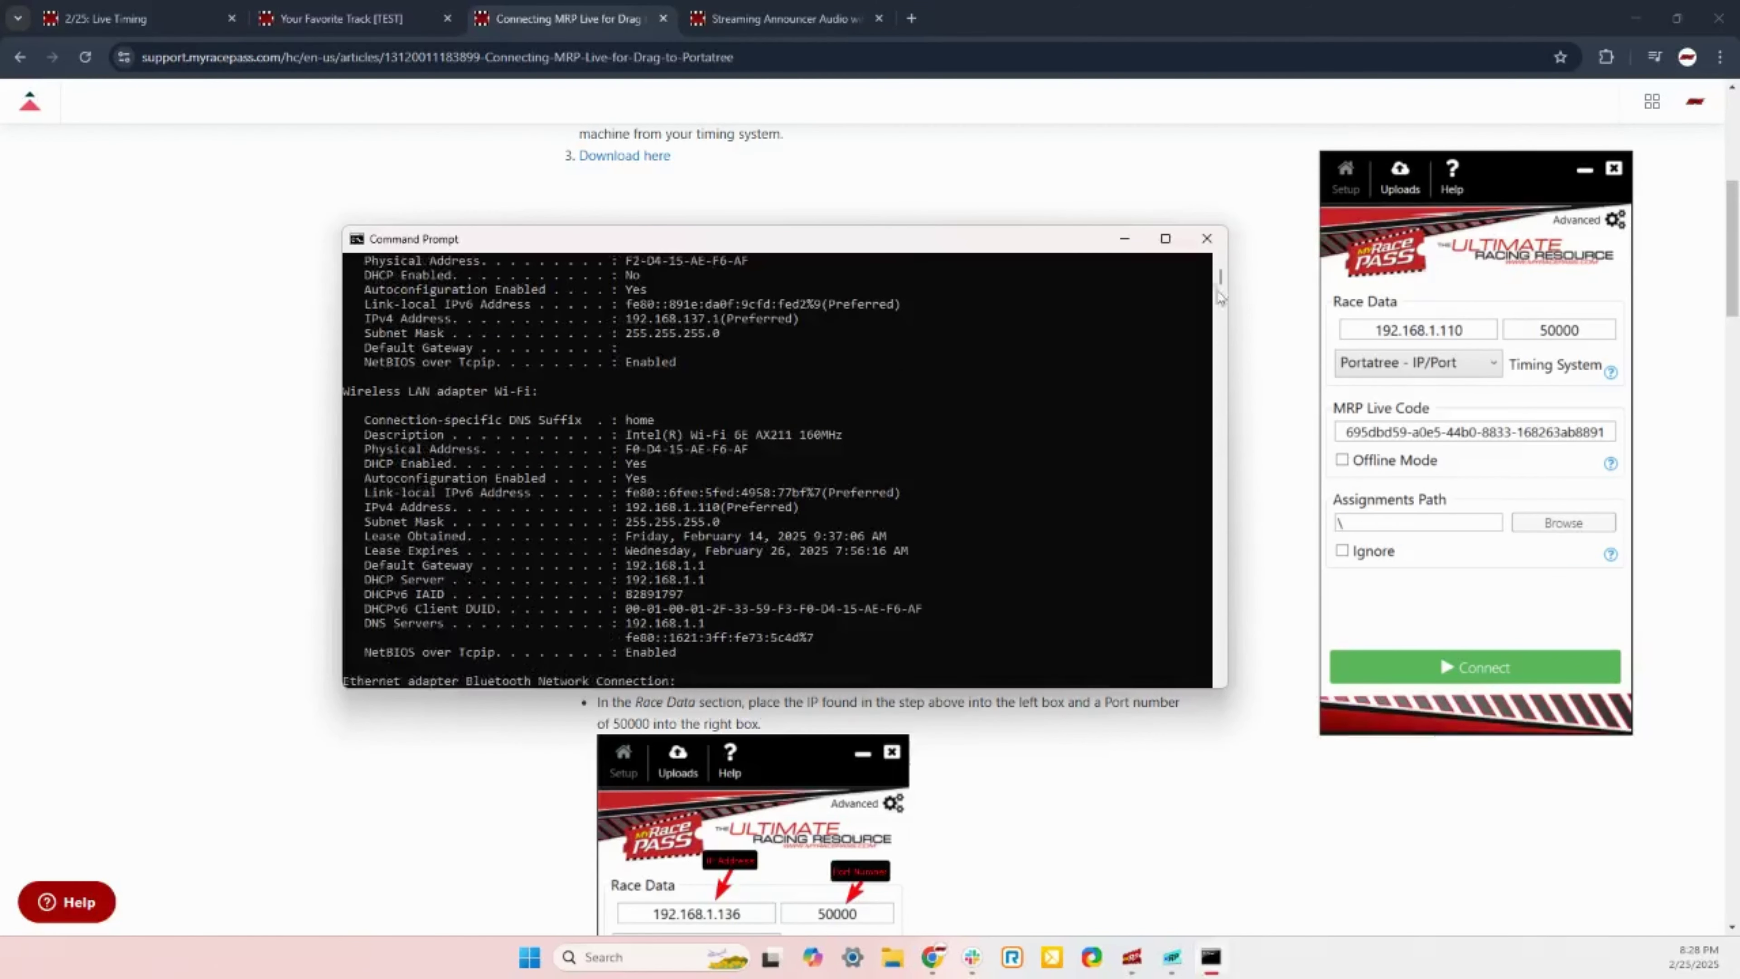
pyautogui.click(1124, 238)
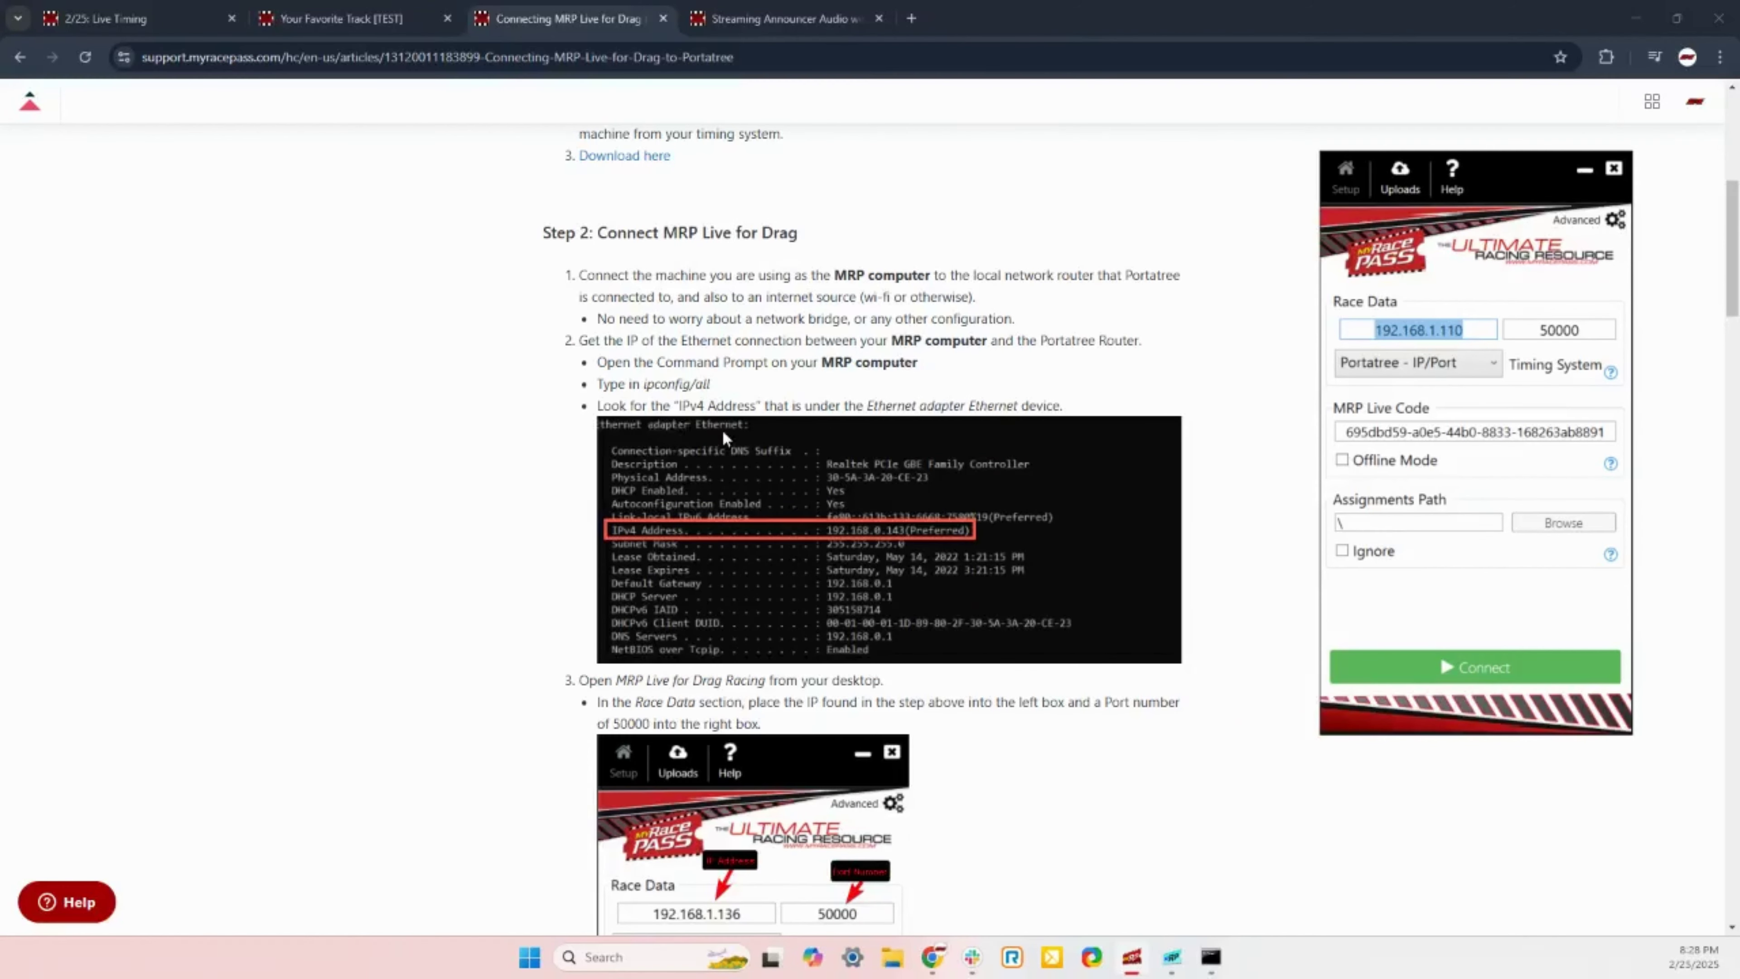
pyautogui.moveTo(865, 405); pyautogui.dragTo(1019, 408)
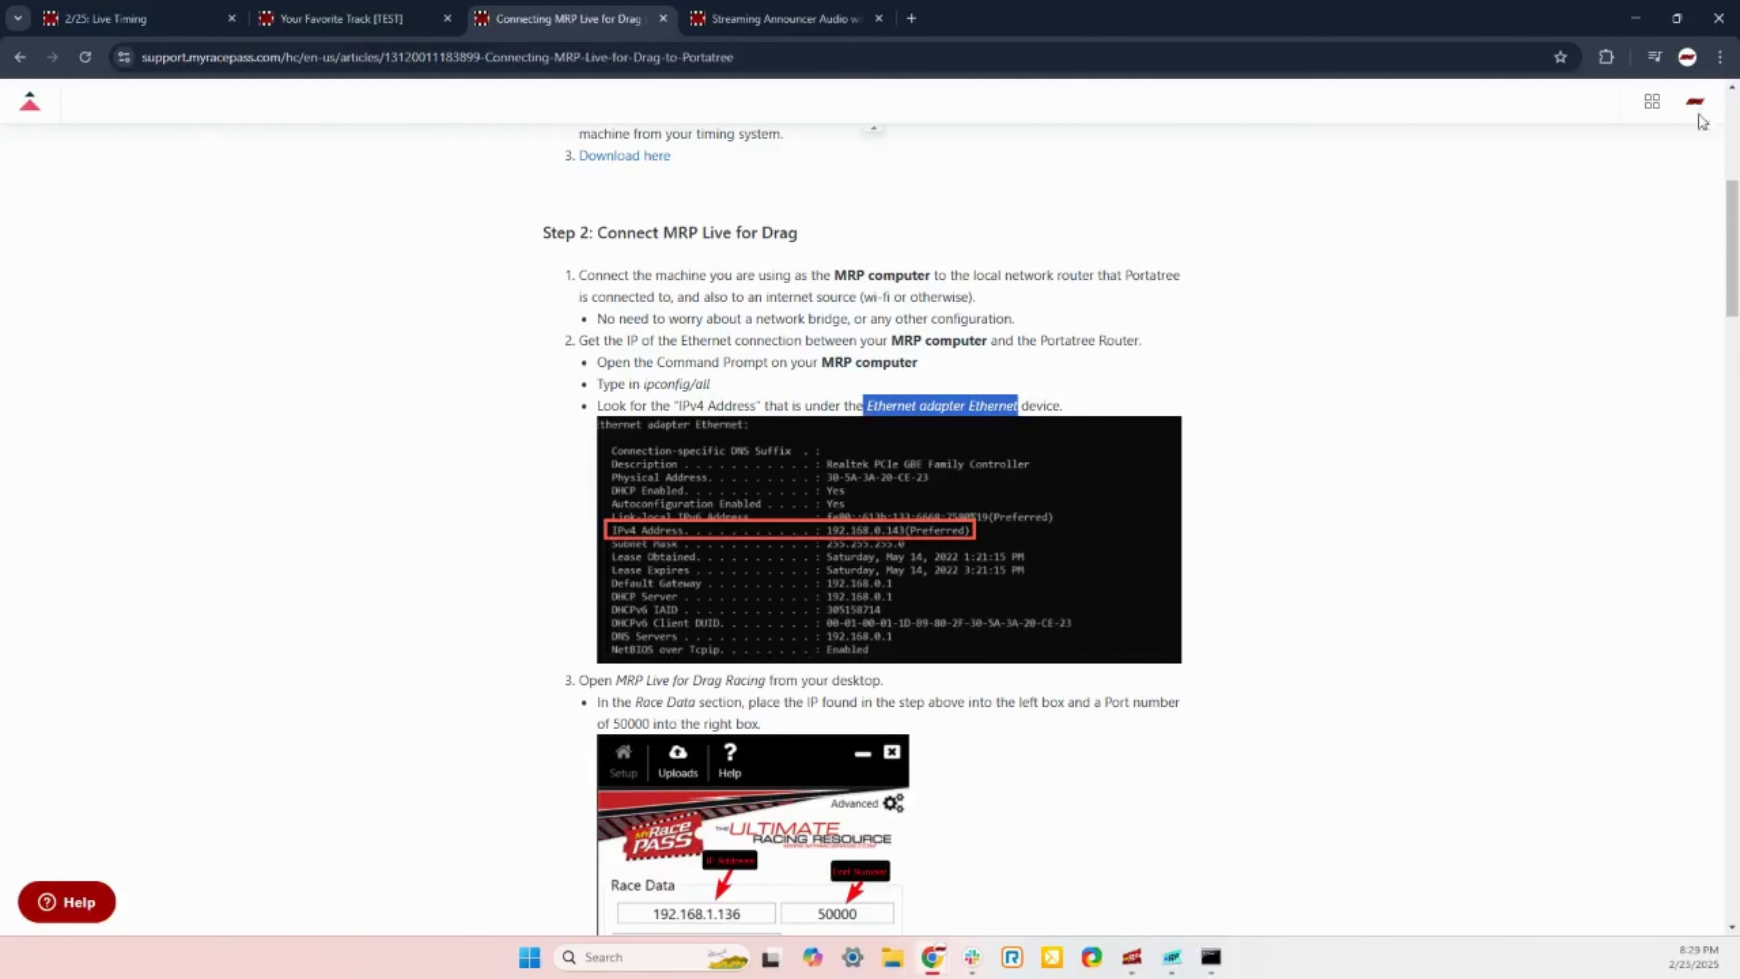
# Step: Zoom the support article in two levels from Chrome's menu and scroll down
pyautogui.click(1720, 57)
pyautogui.click(1670, 420)
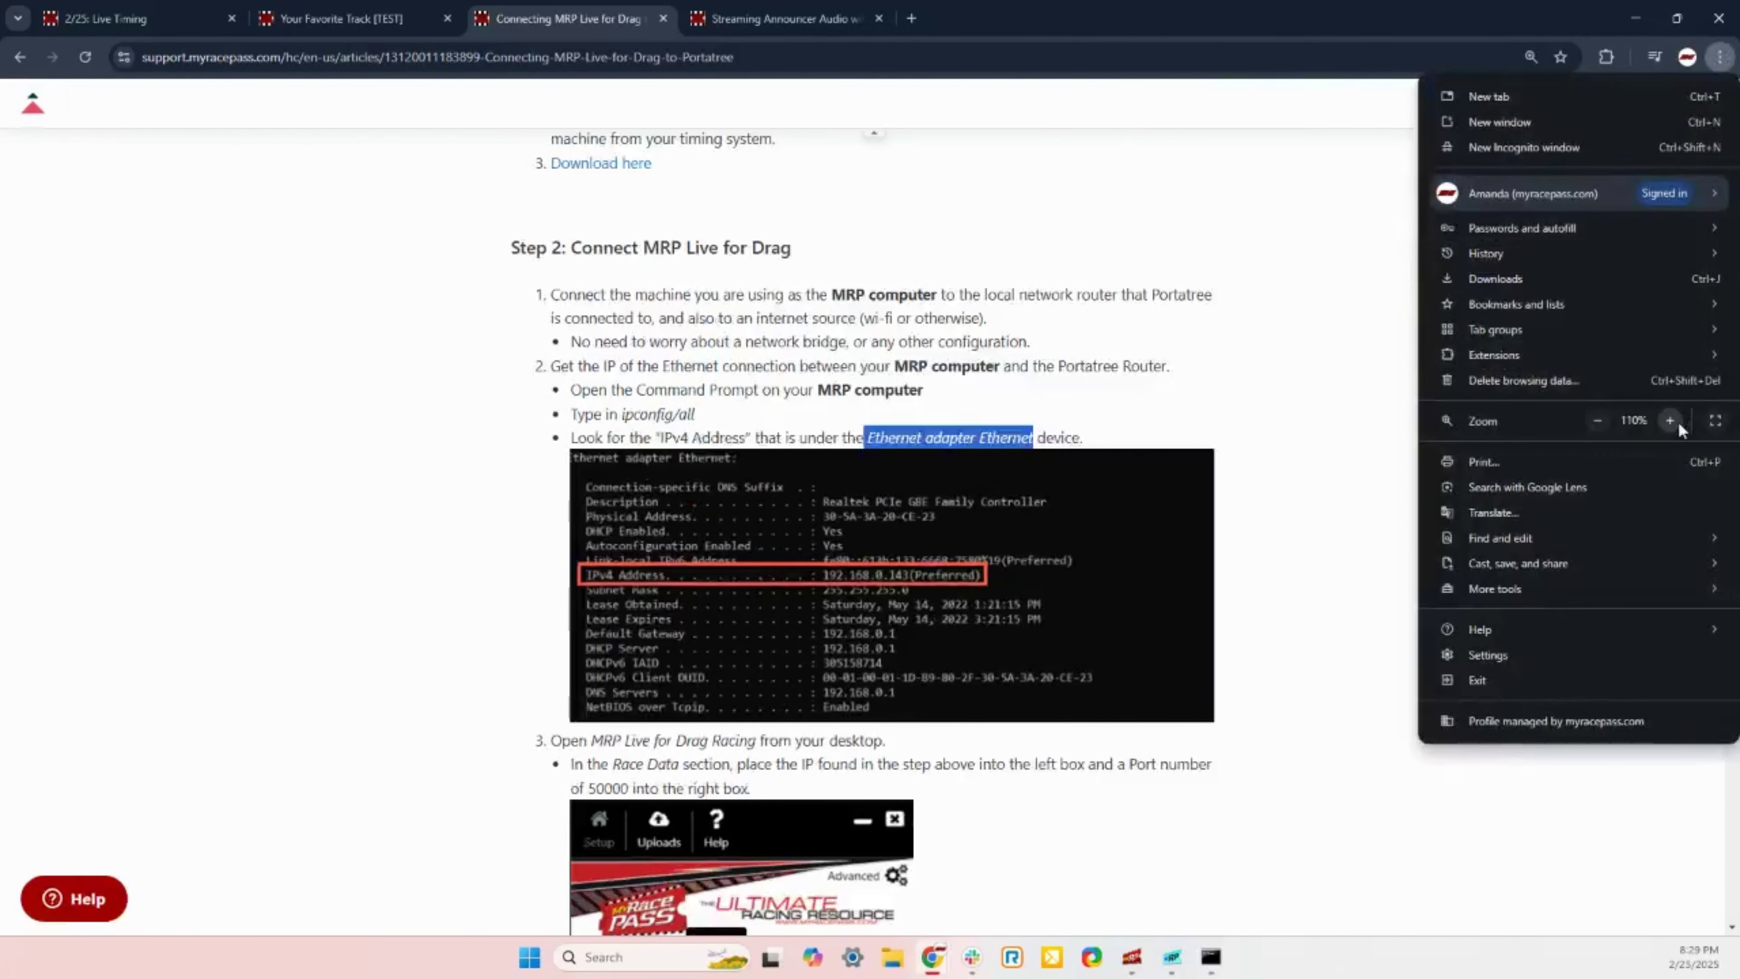
pyautogui.click(1670, 420)
pyautogui.click(1670, 420)
pyautogui.click(1118, 419)
pyautogui.scroll(-3, 959, 514)
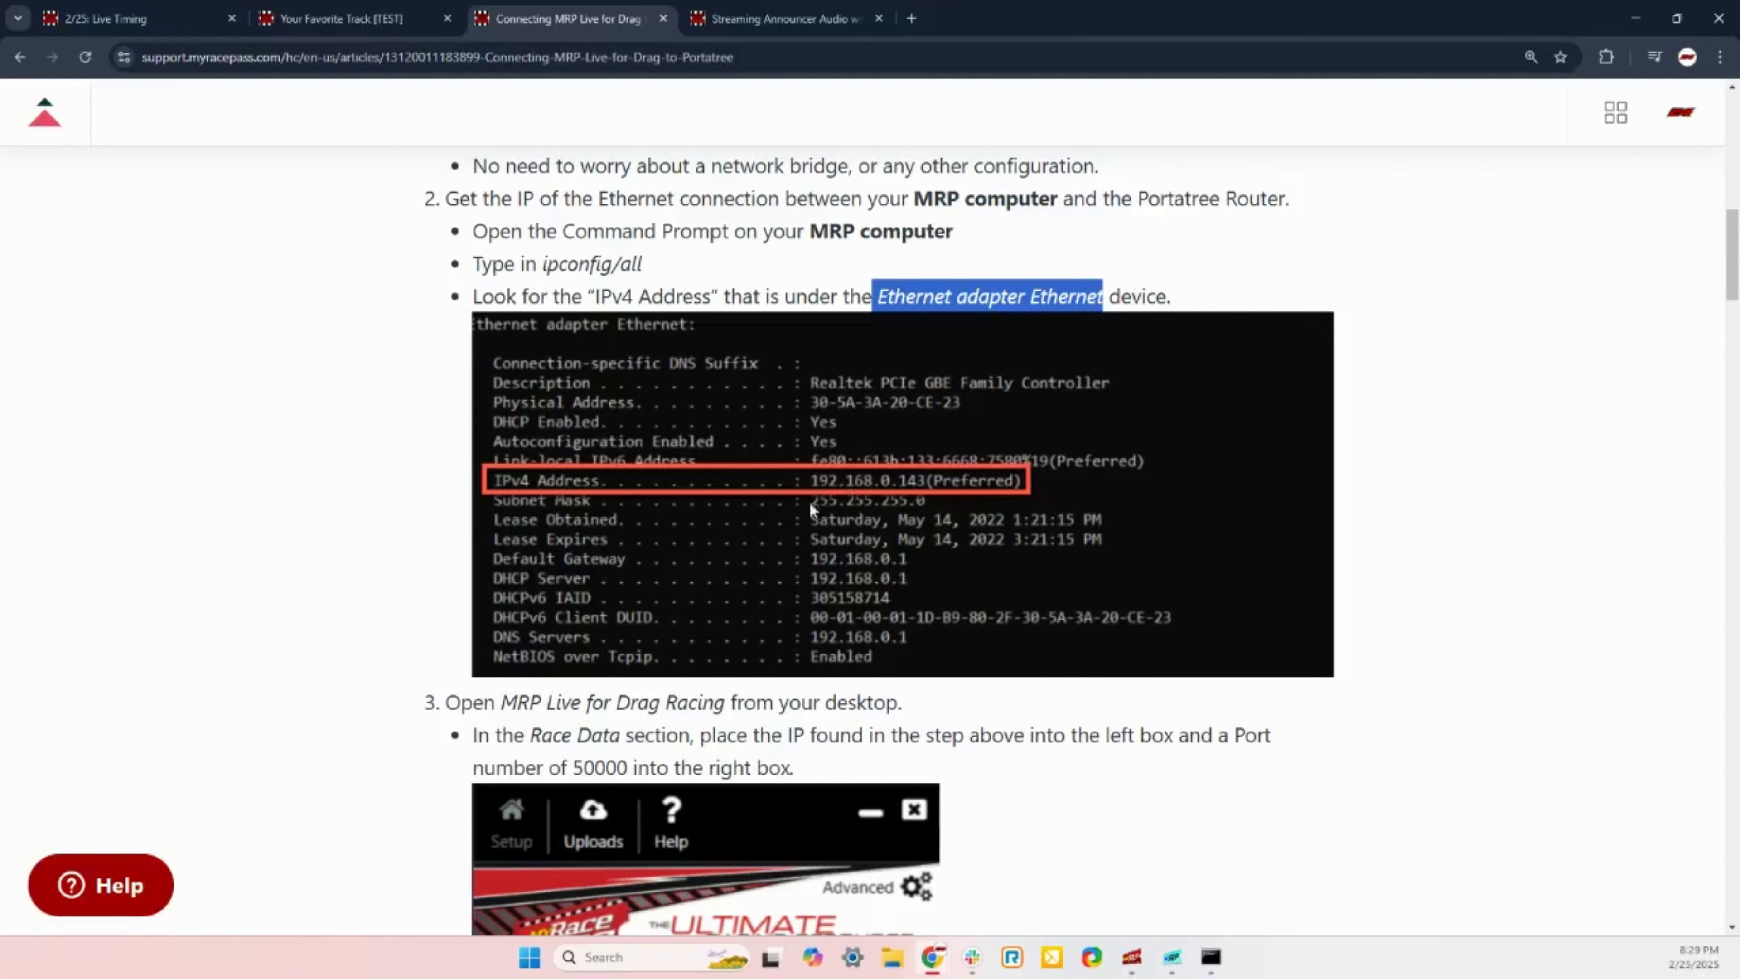
# Step: Restore the ipconfig output and scroll to the Wi-Fi adapter's IPv4 address 192.168.1.110
pyautogui.click(1210, 956)
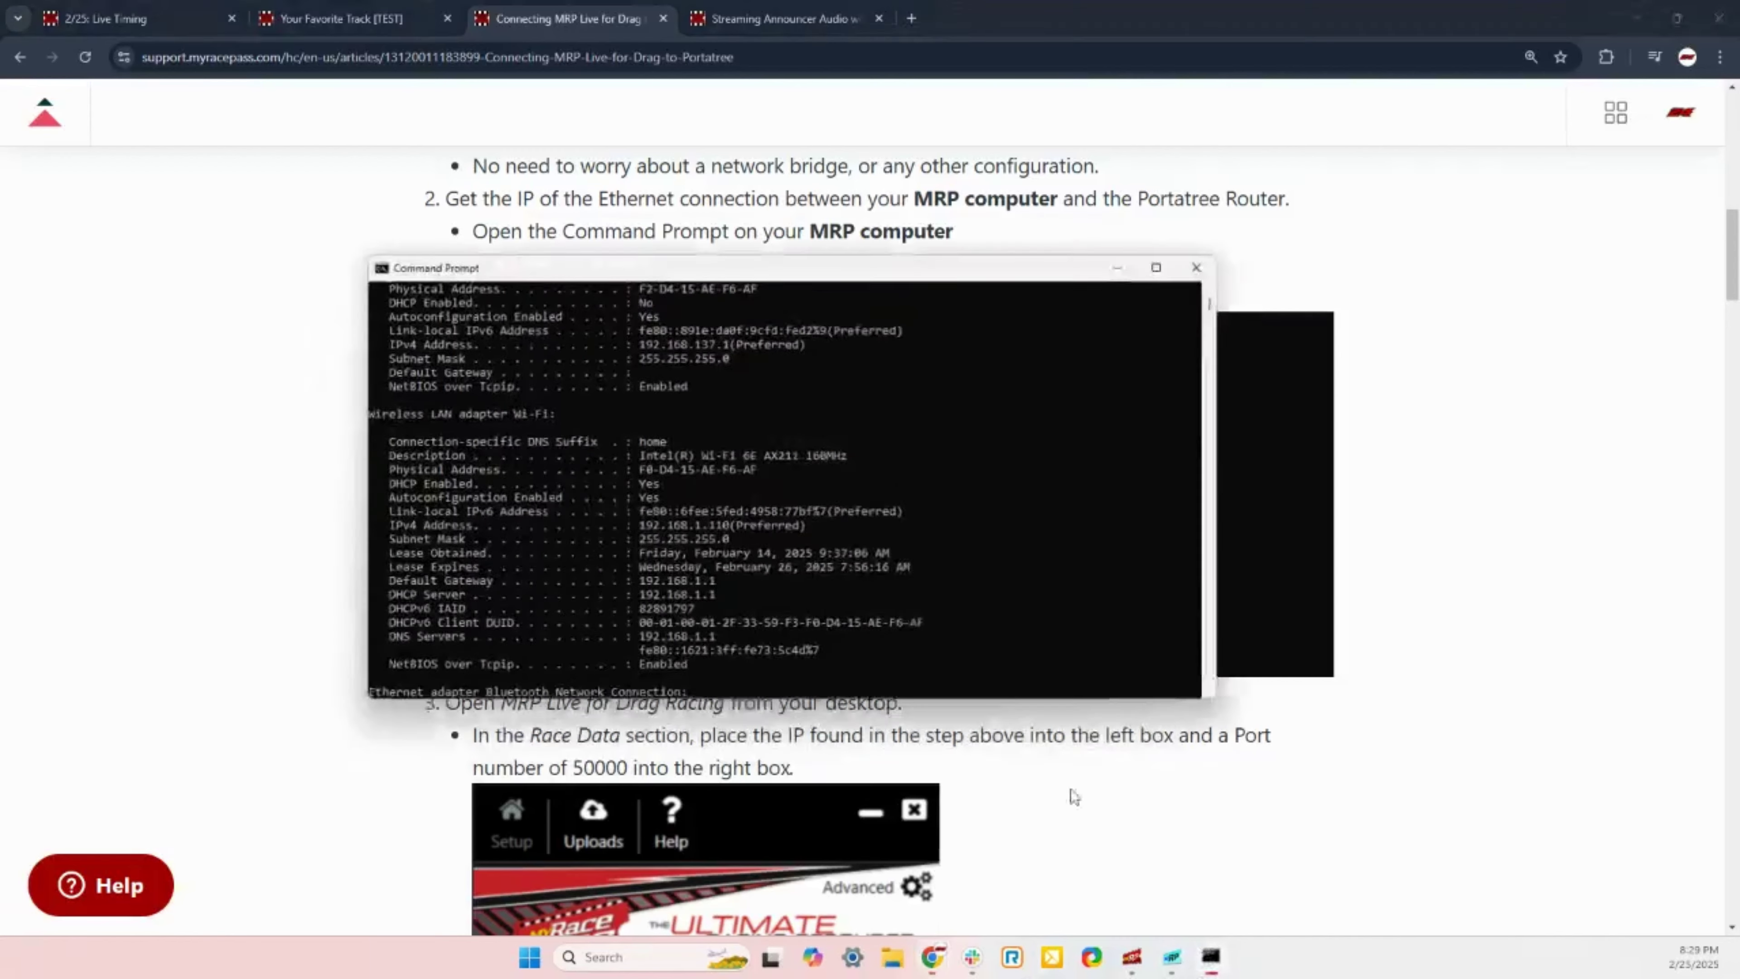
pyautogui.scroll(1, 545, 549)
pyautogui.scroll(8, 546, 553)
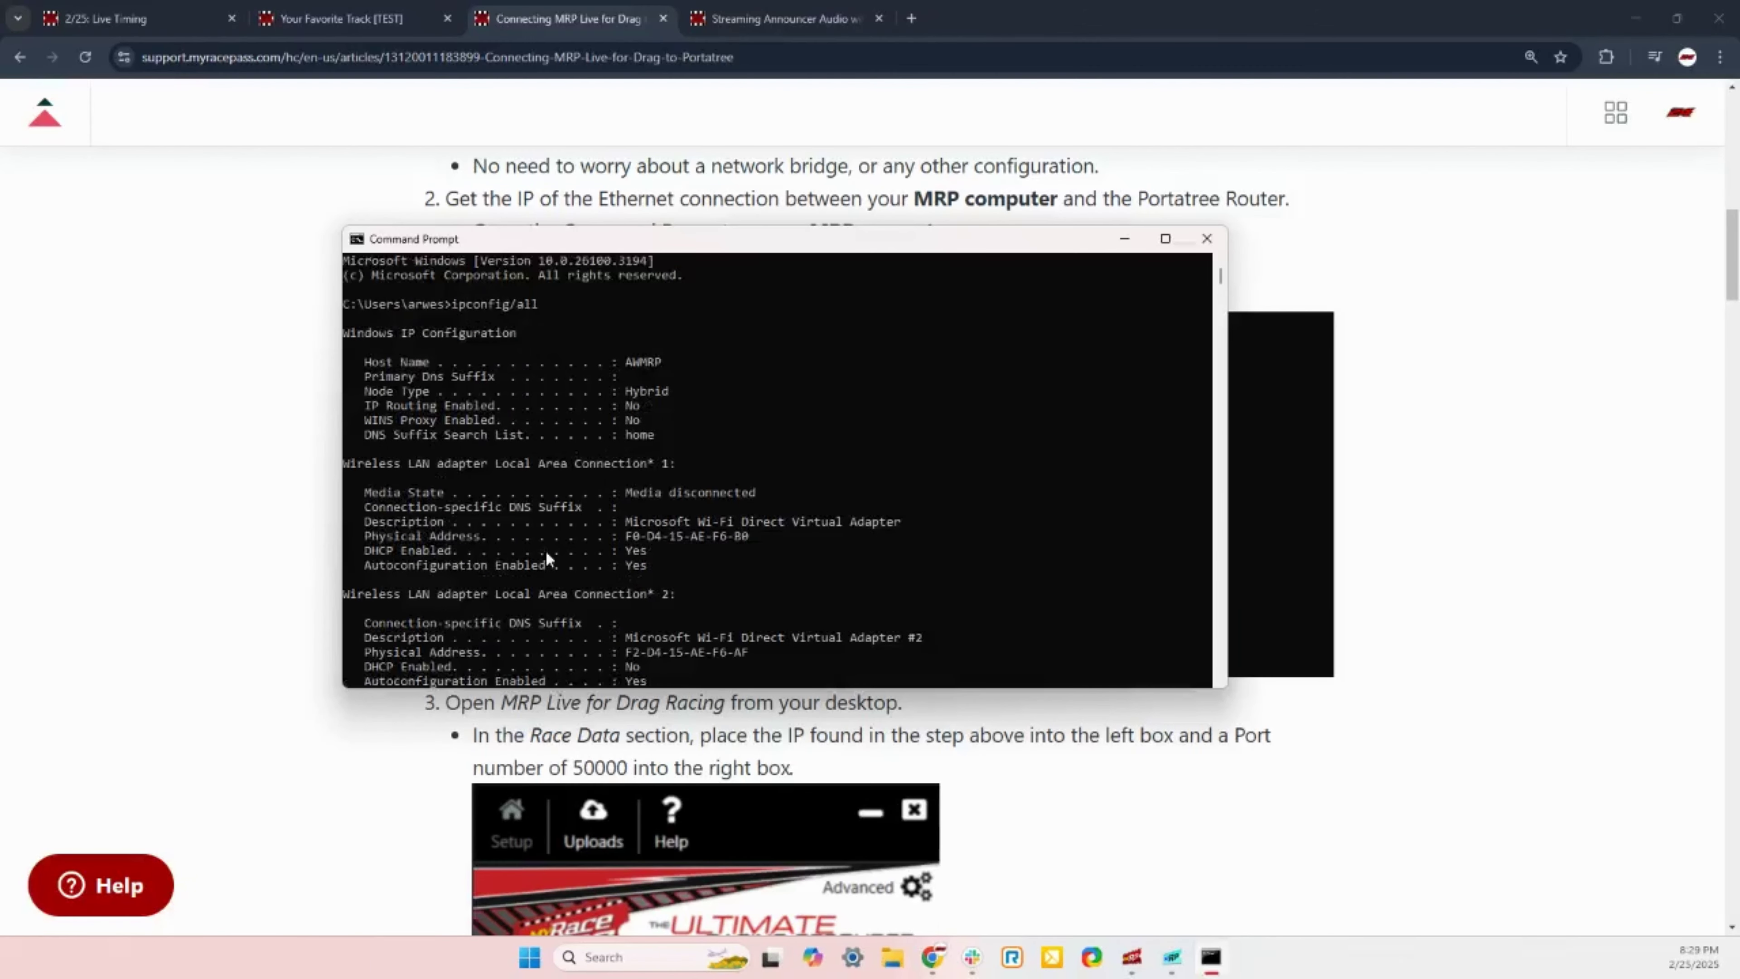
pyautogui.scroll(-8, 754, 424)
pyautogui.scroll(-3, 783, 466)
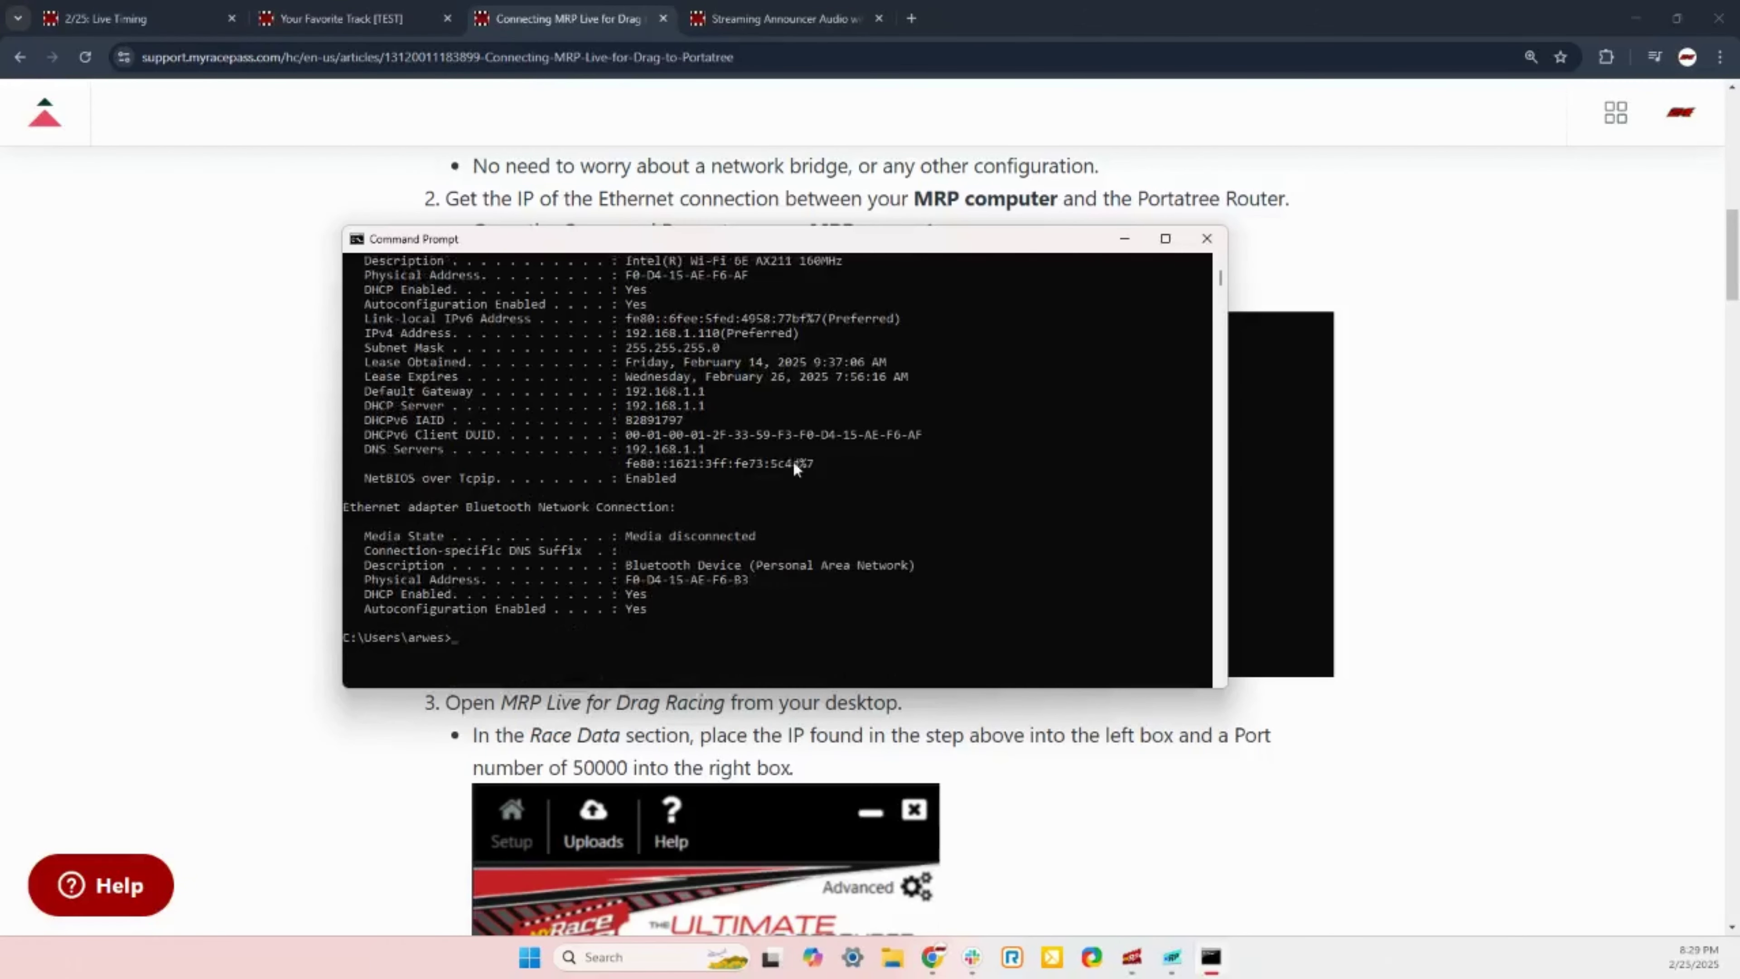
pyautogui.scroll(3, 799, 441)
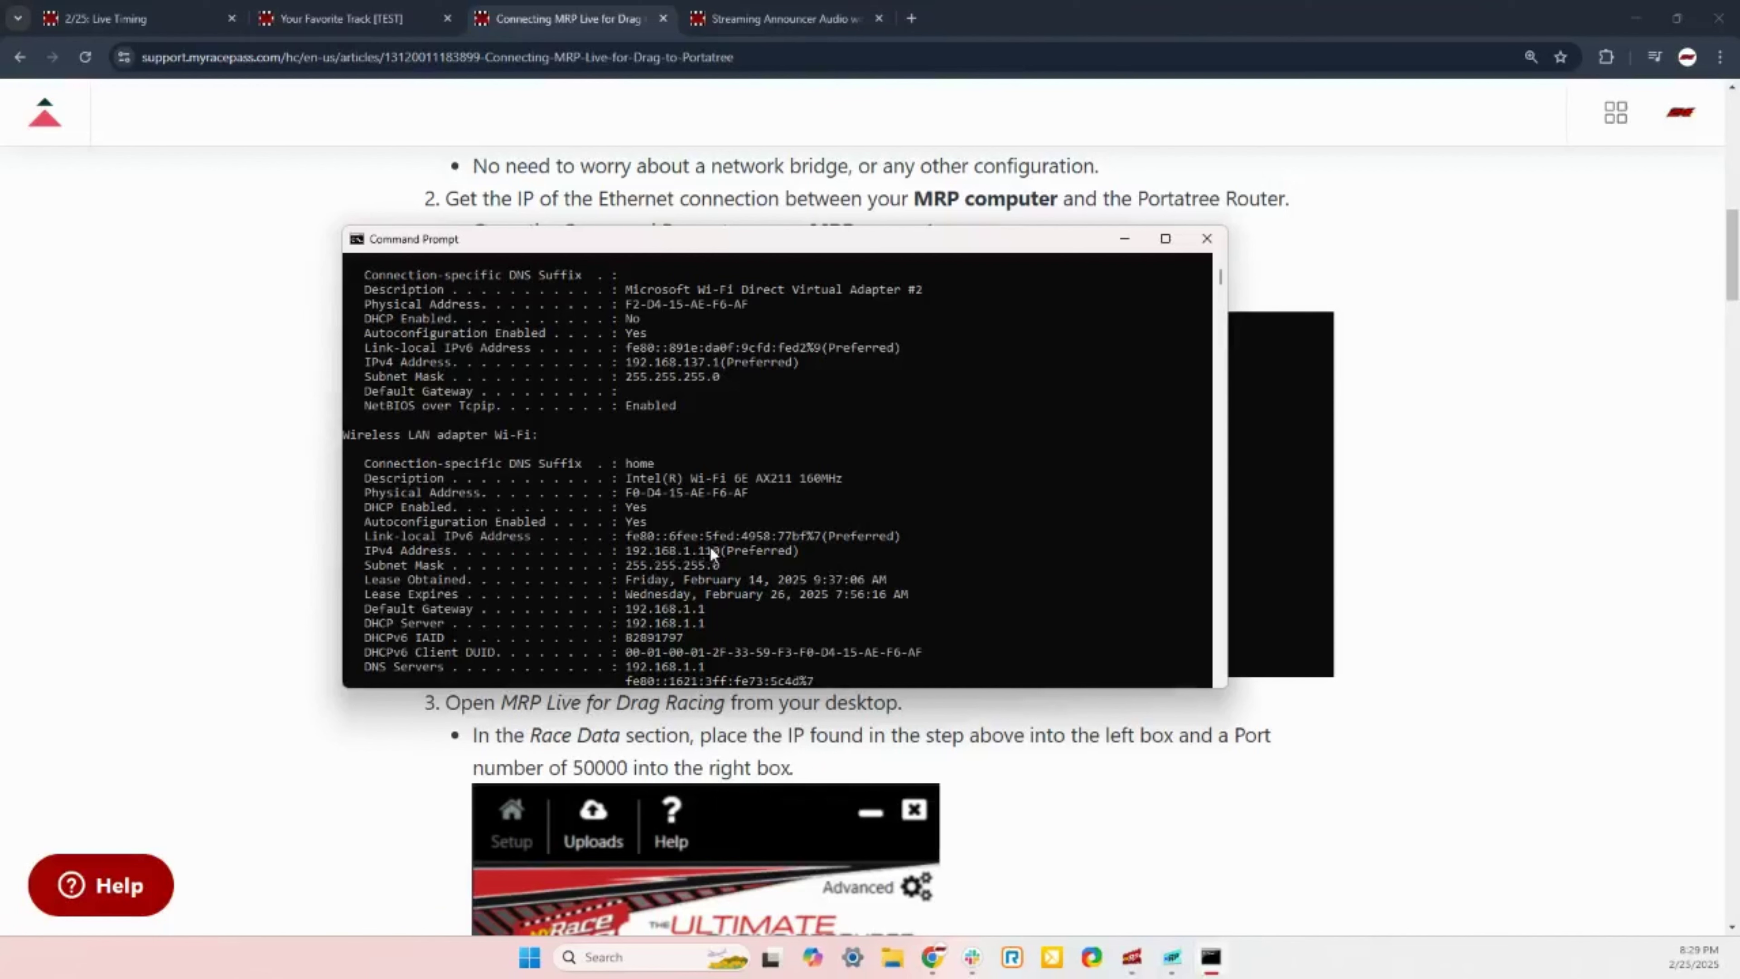
# Step: Centre MRP Live to confirm Race Data 192.168.1.110 port 50000, and close Command Prompt
pyautogui.click(1132, 956)
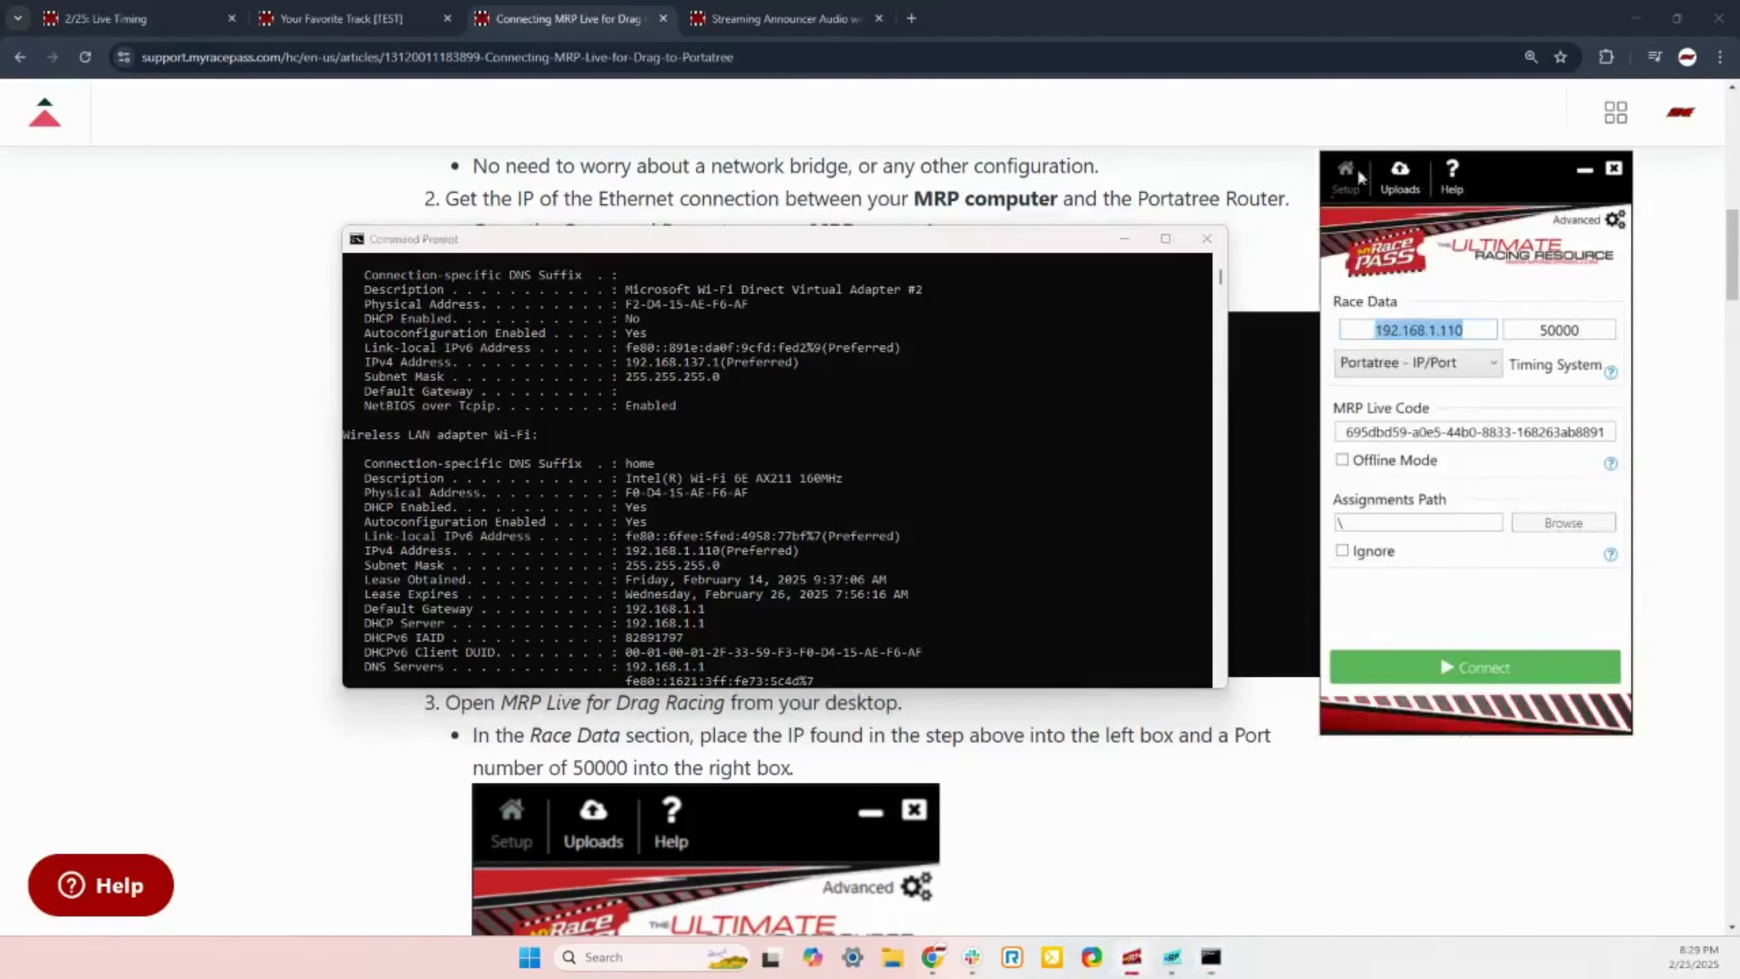
pyautogui.moveTo(1531, 169); pyautogui.dragTo(1043, 162)
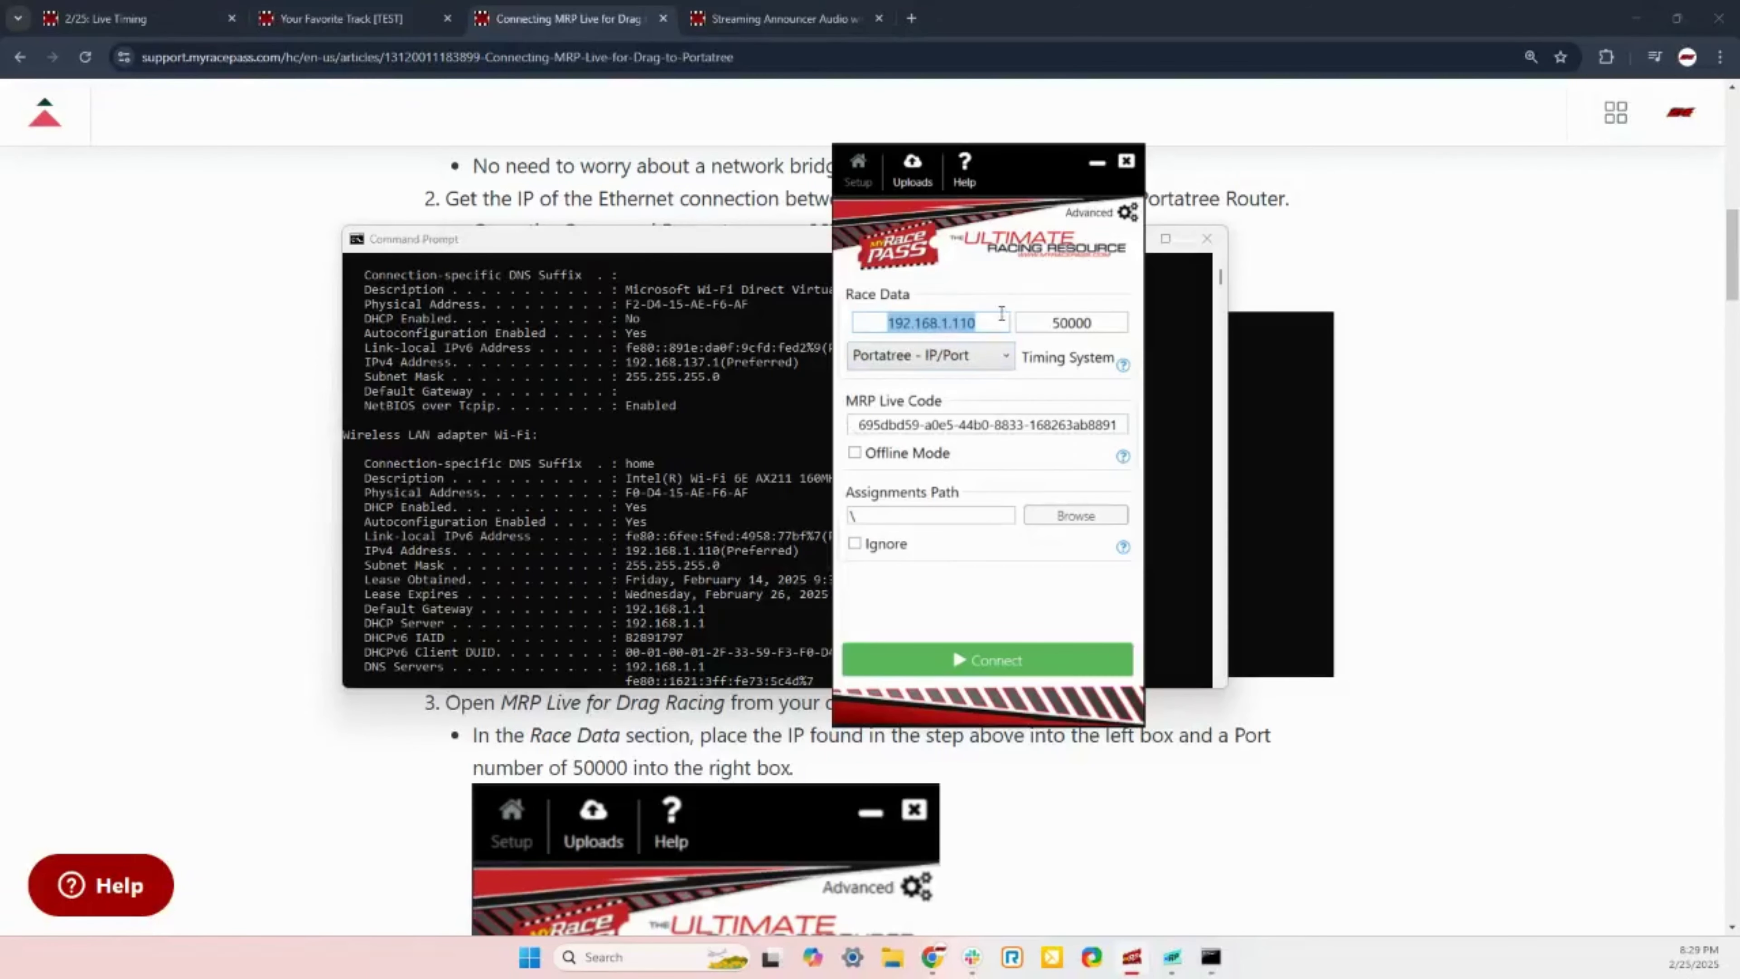
pyautogui.click(1206, 238)
pyautogui.click(341, 429)
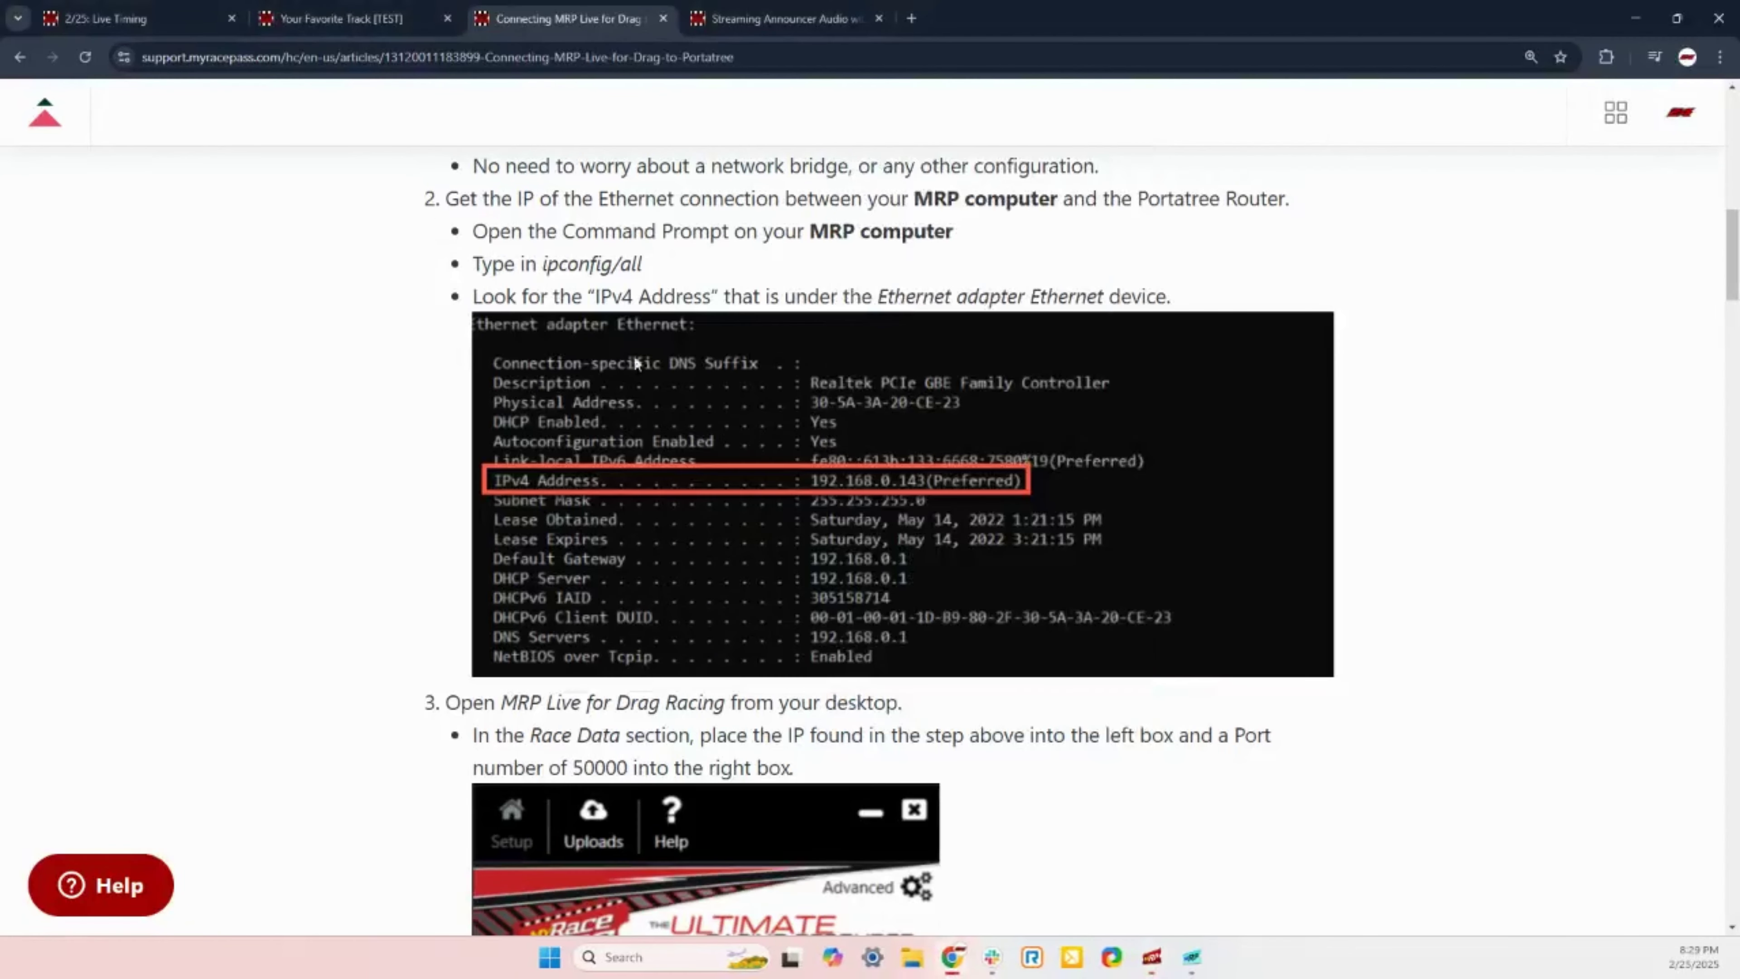
# Step: Bring MRP Live back over the article, then switch to the '2/25: Live Timing' tab
pyautogui.click(1151, 956)
pyautogui.click(1151, 956)
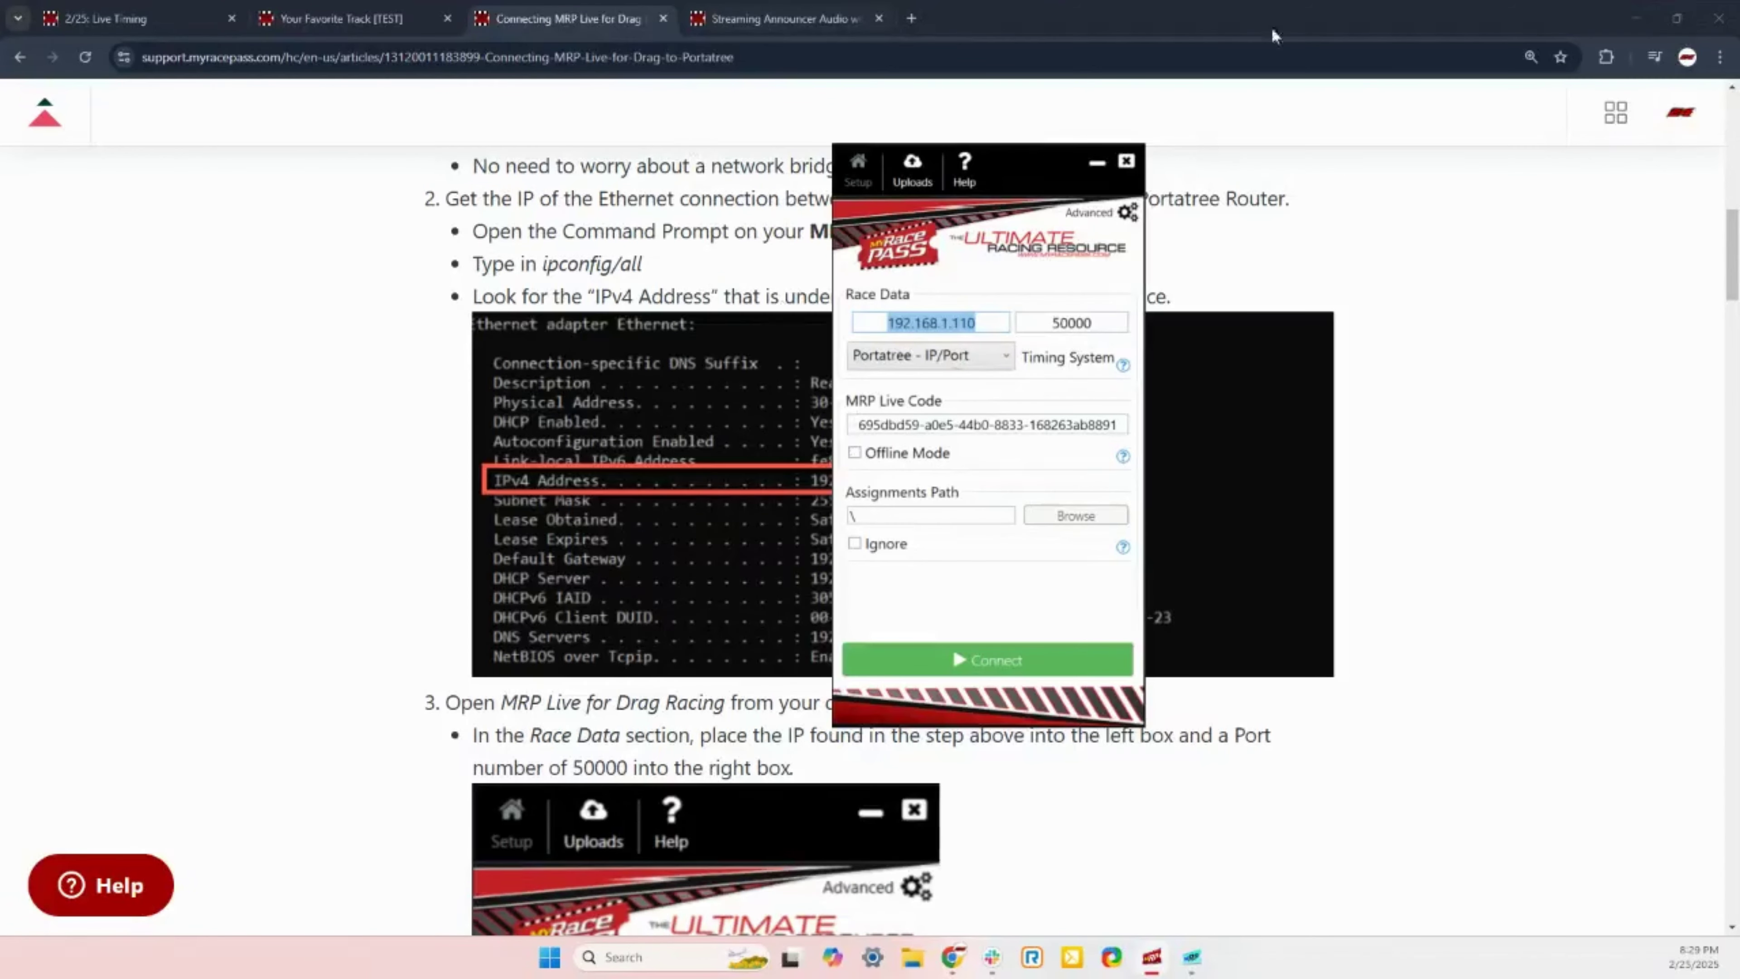
pyautogui.click(547, 12)
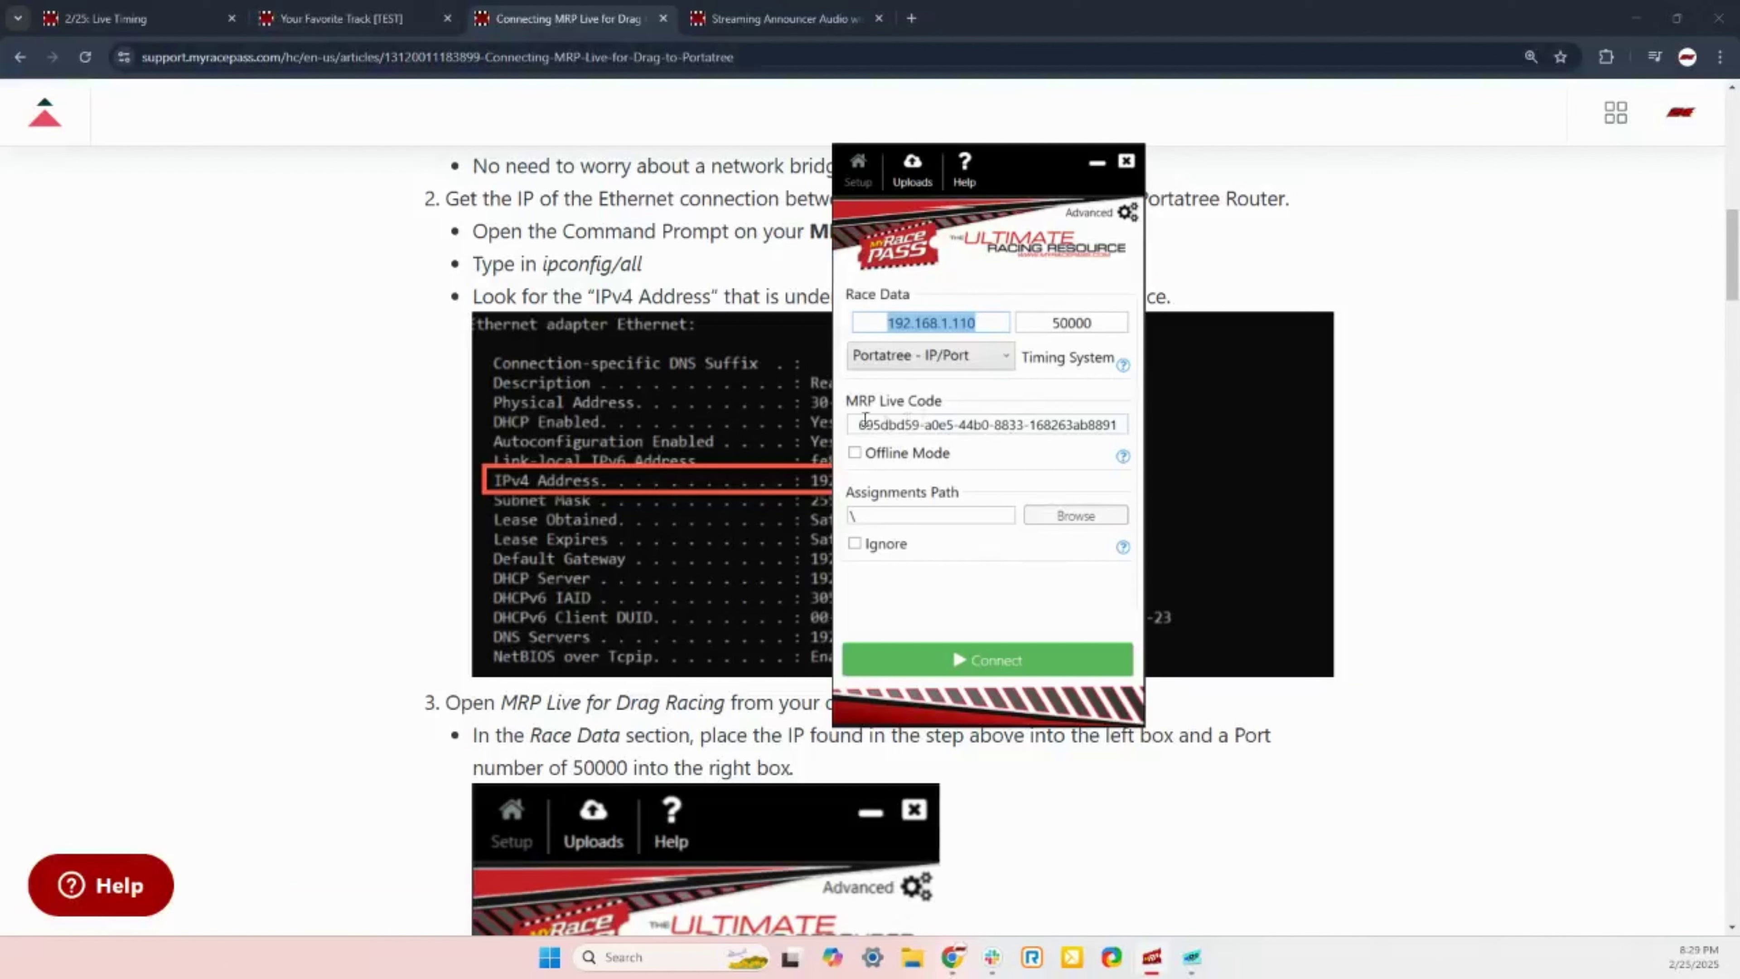
pyautogui.click(122, 9)
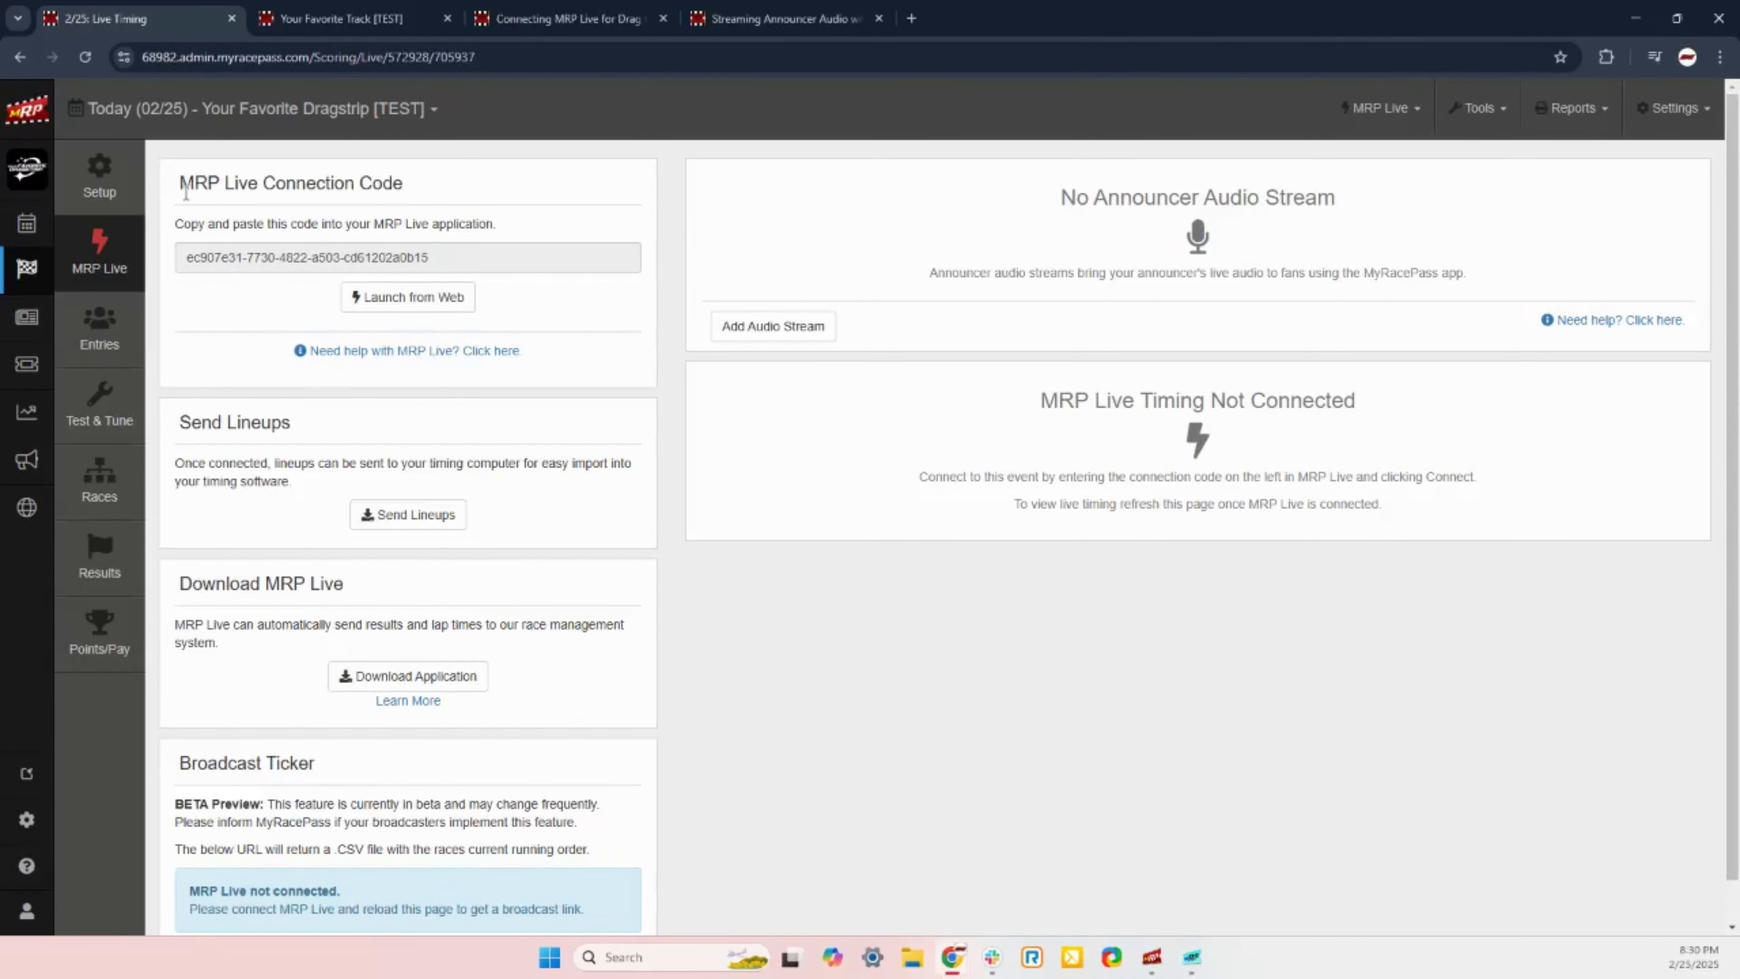
# Step: Copy the event's MRP Live connection code from the Live Timing page
pyautogui.moveTo(186, 194); pyautogui.dragTo(430, 206)
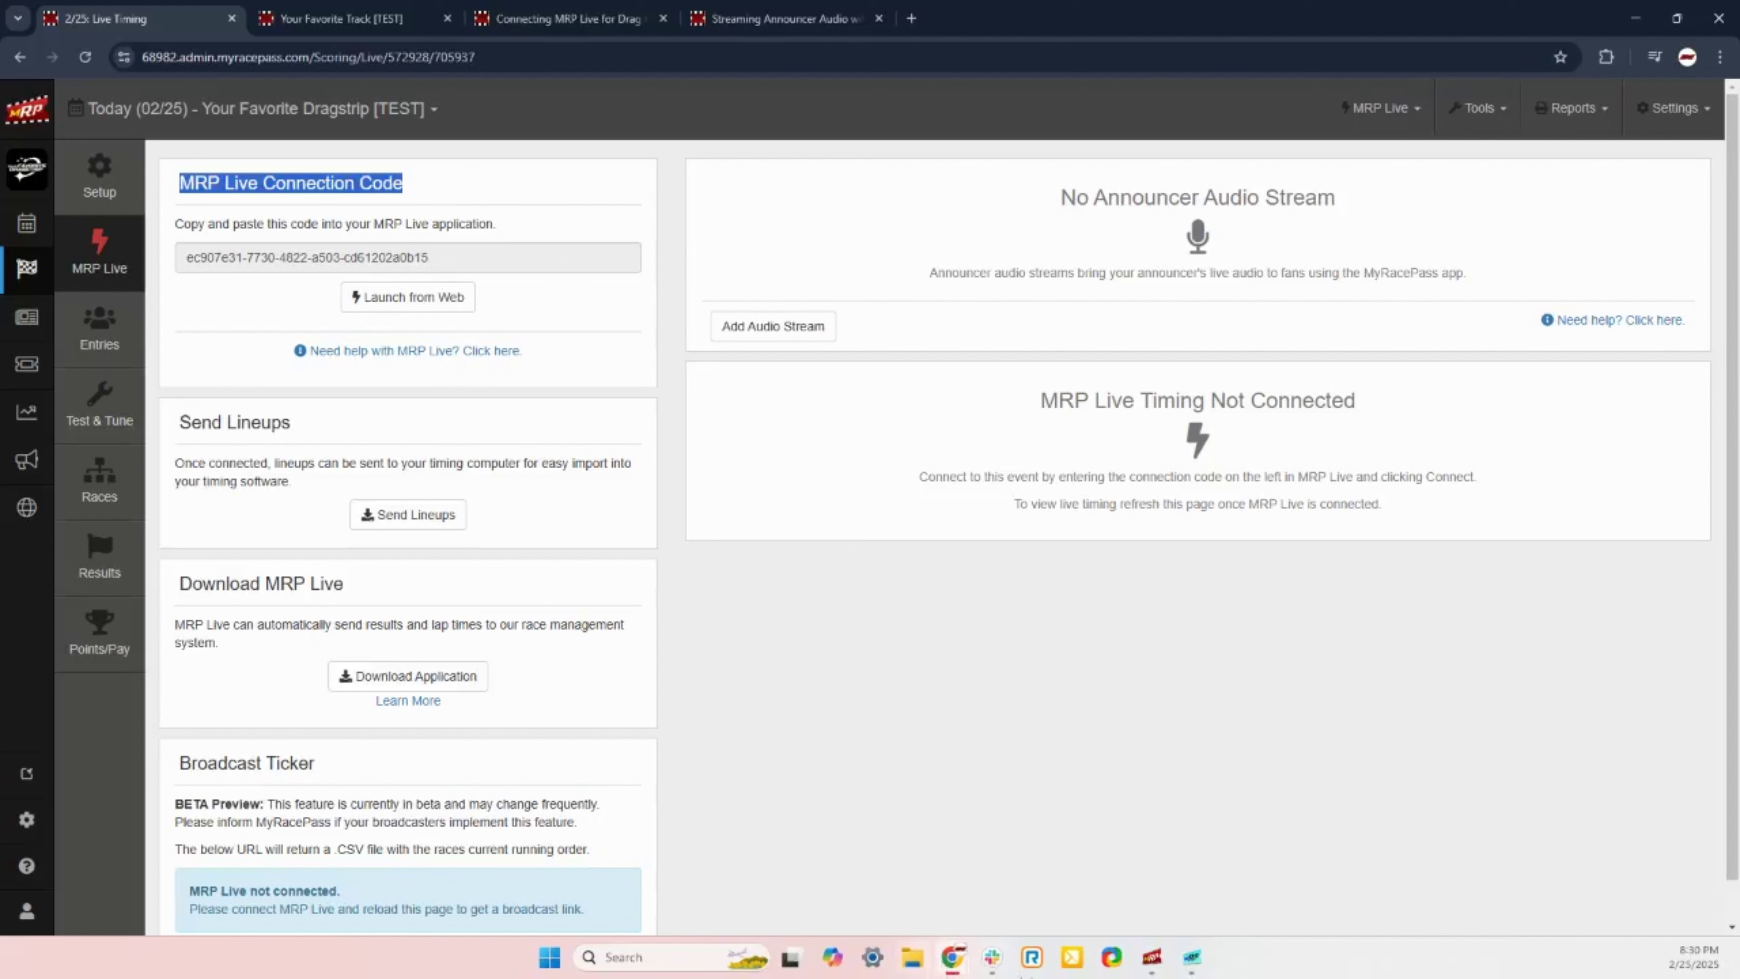
pyautogui.click(1154, 958)
pyautogui.click(338, 255)
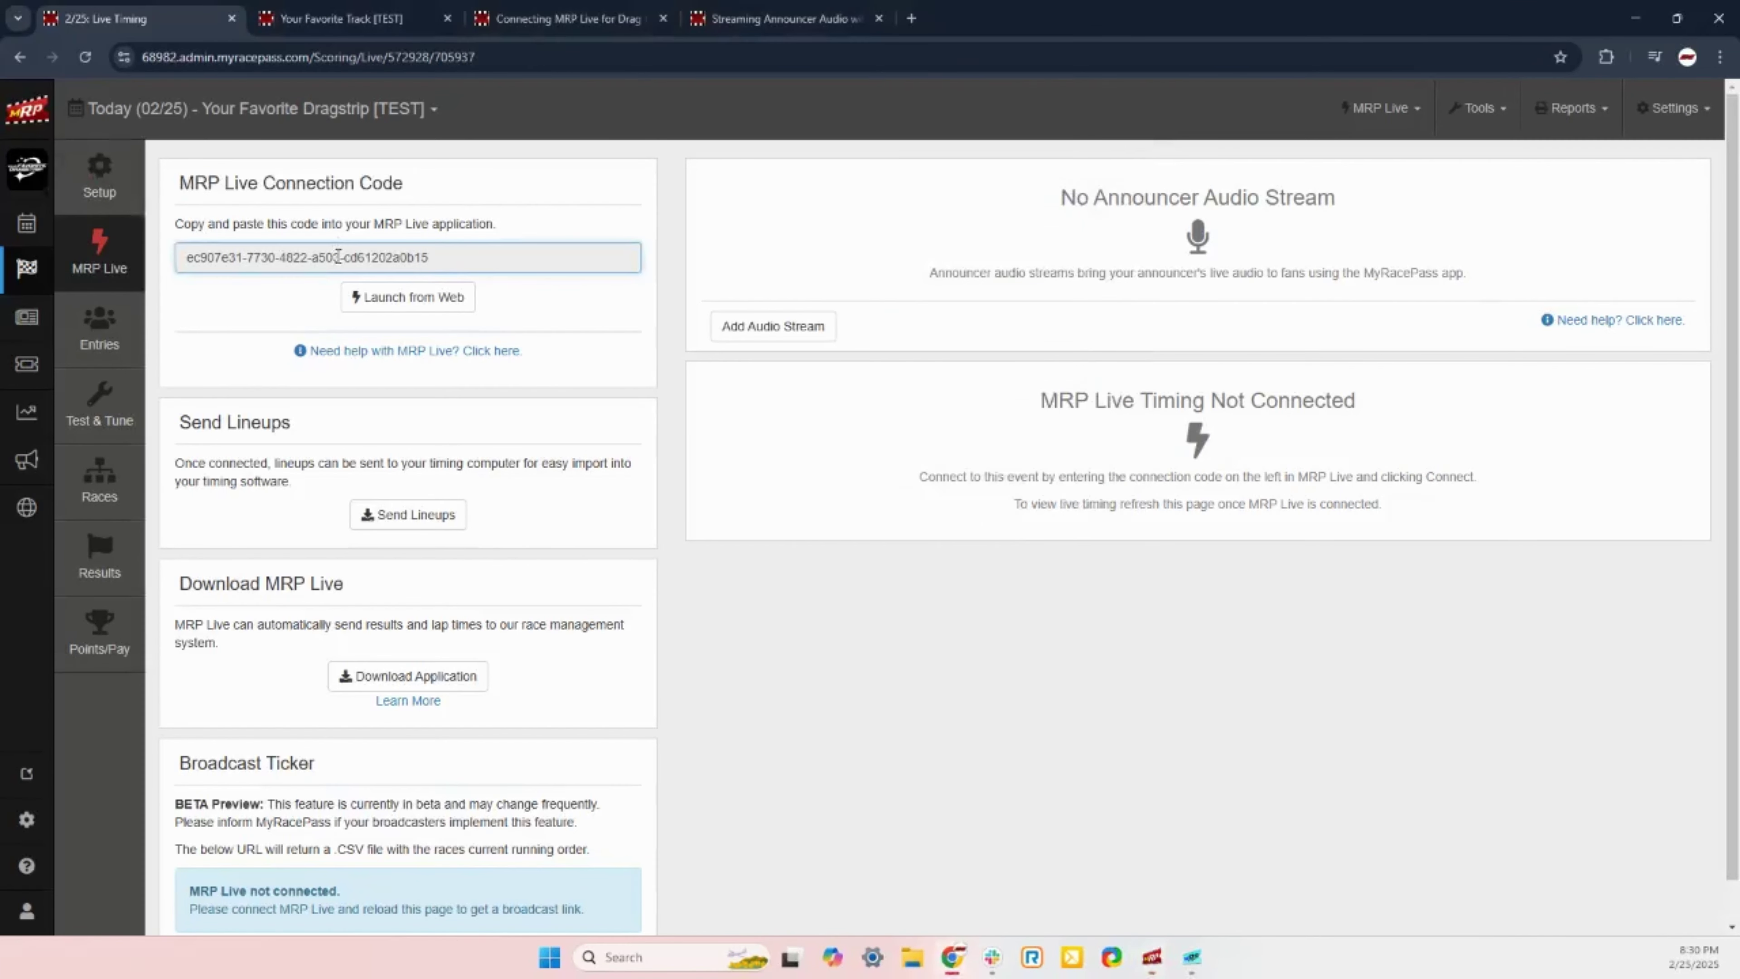
pyautogui.tripleClick(338, 256)
pyautogui.rightClick(338, 256)
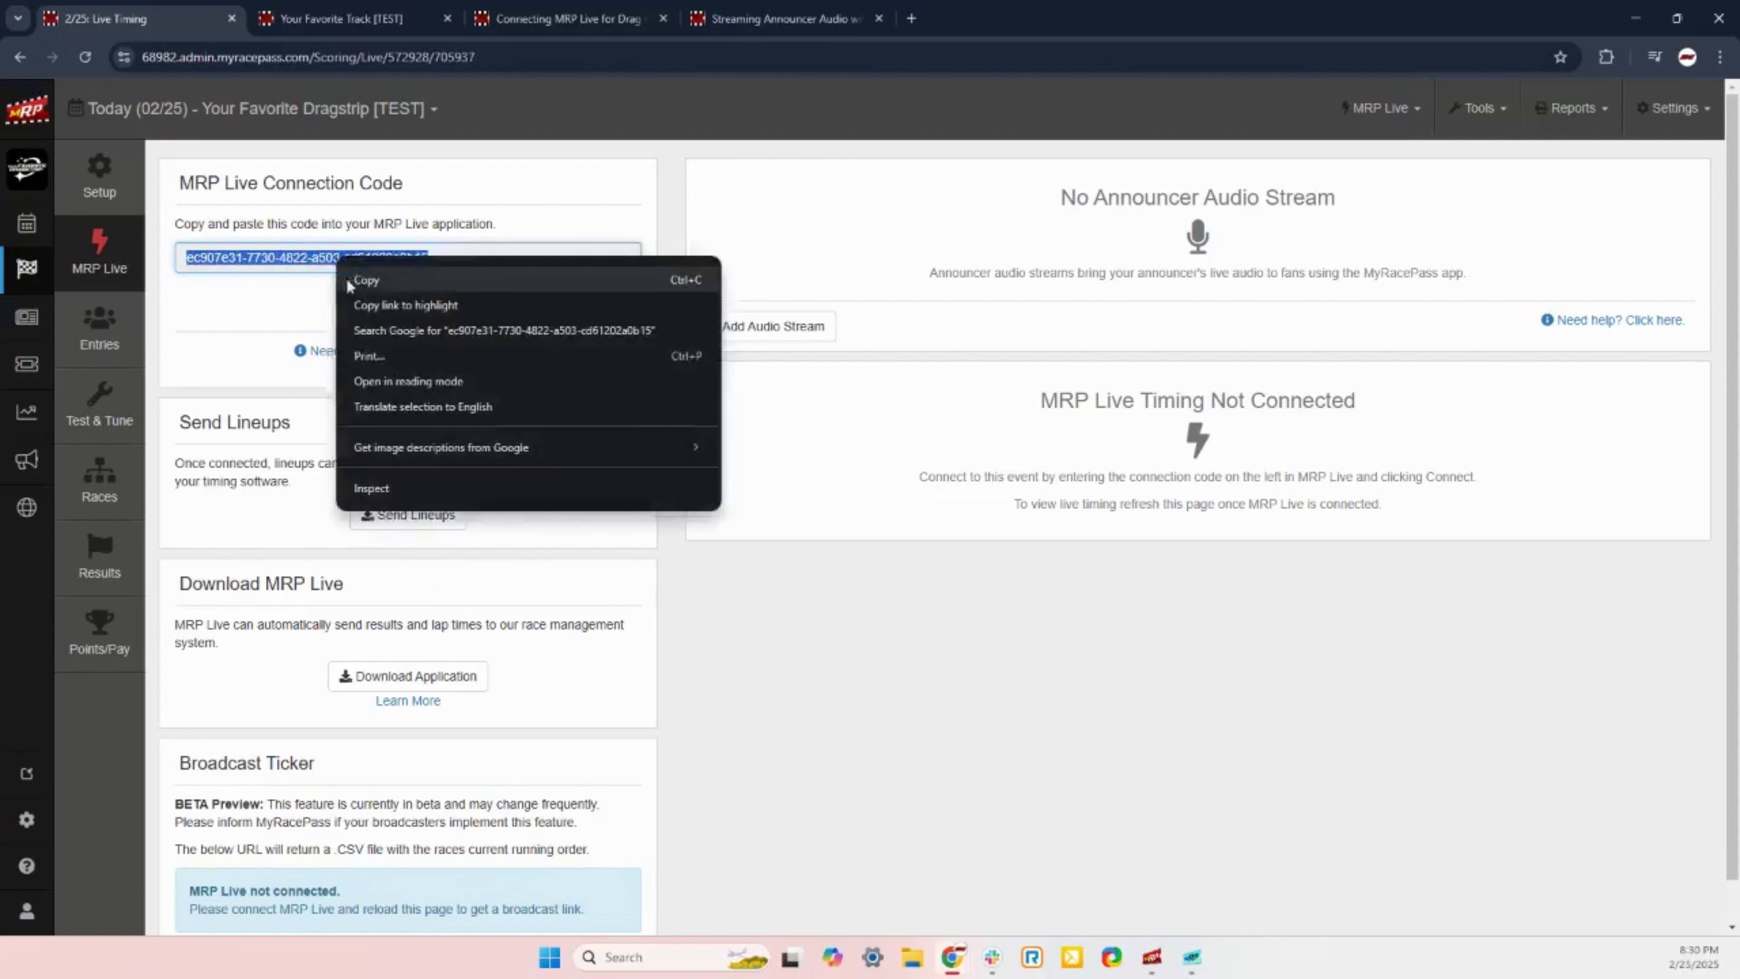
pyautogui.click(353, 282)
# Step: Replace the MRP Live Code with the copied event code and connect
pyautogui.click(1154, 968)
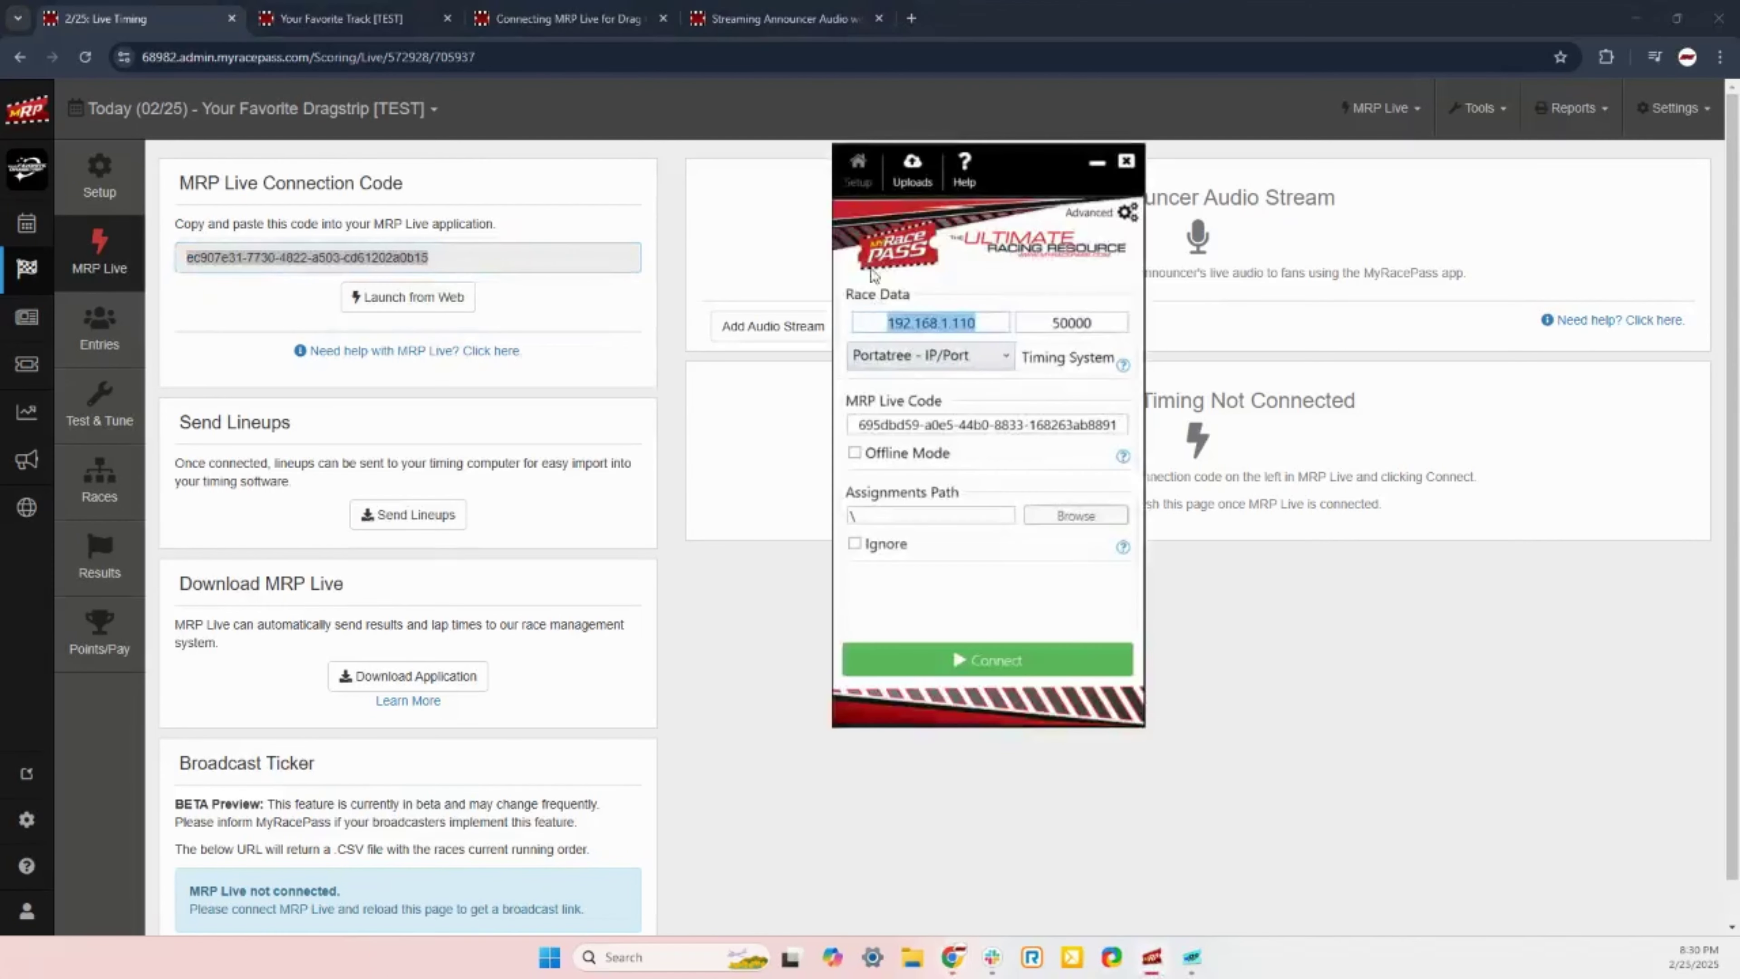
pyautogui.click(944, 427)
pyautogui.doubleClick(943, 426)
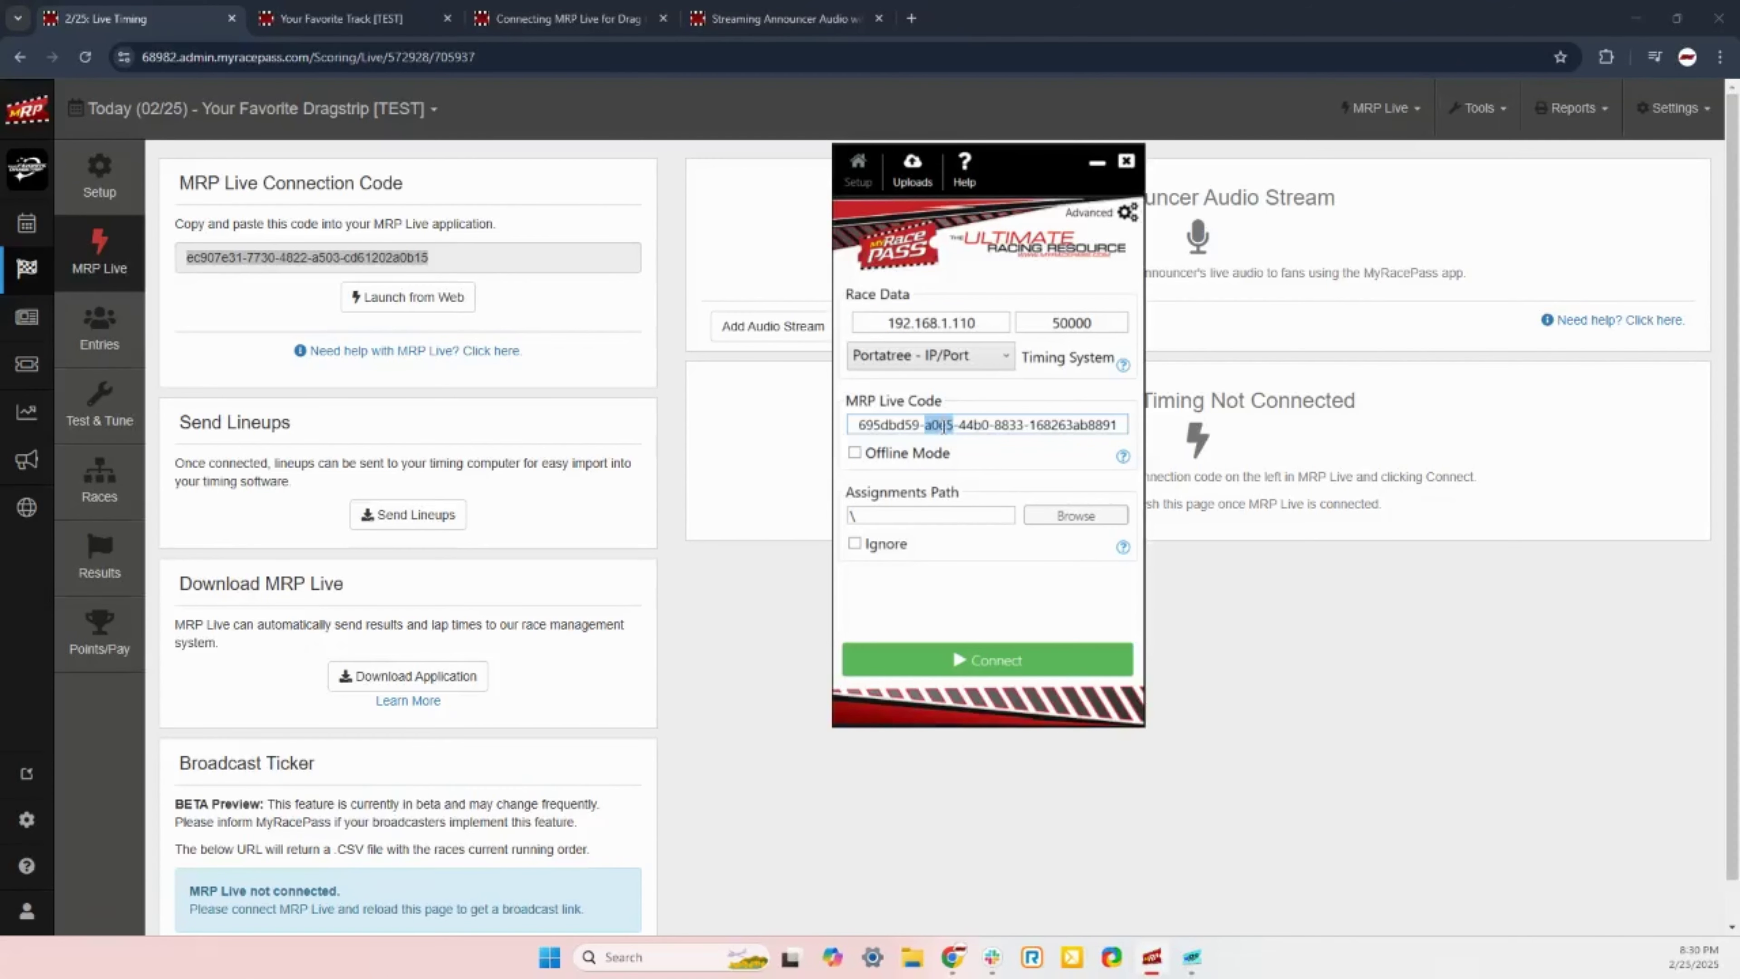
pyautogui.rightClick(943, 426)
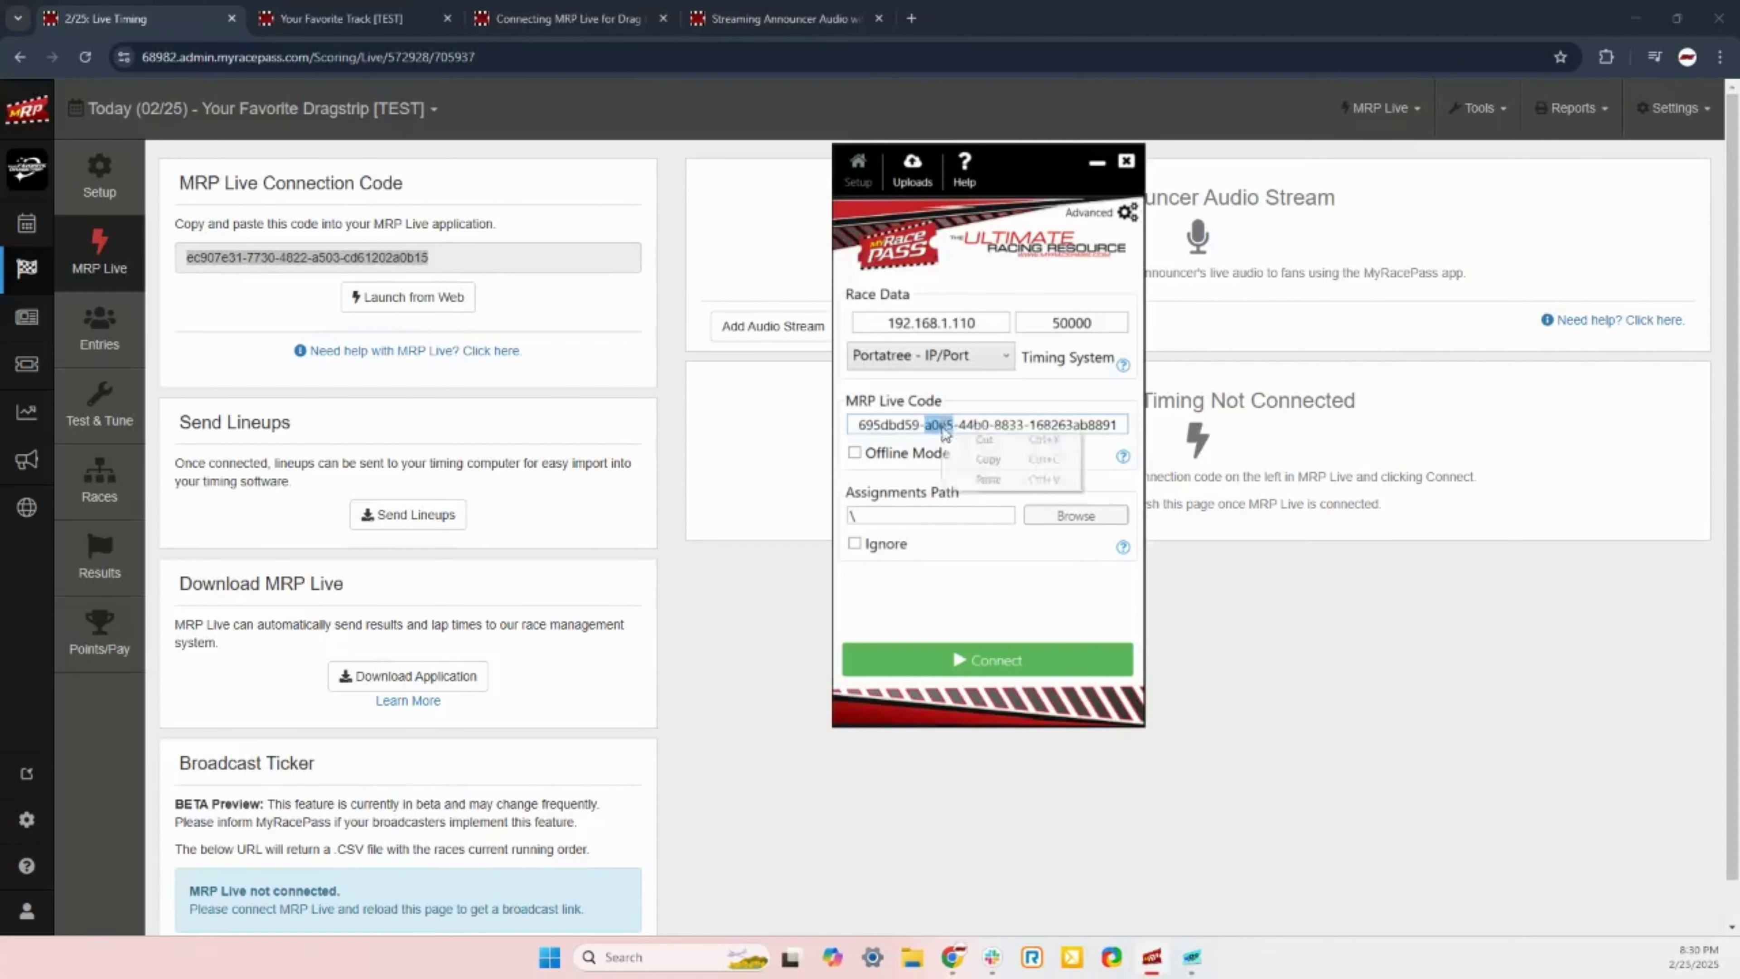
pyautogui.click(1100, 464)
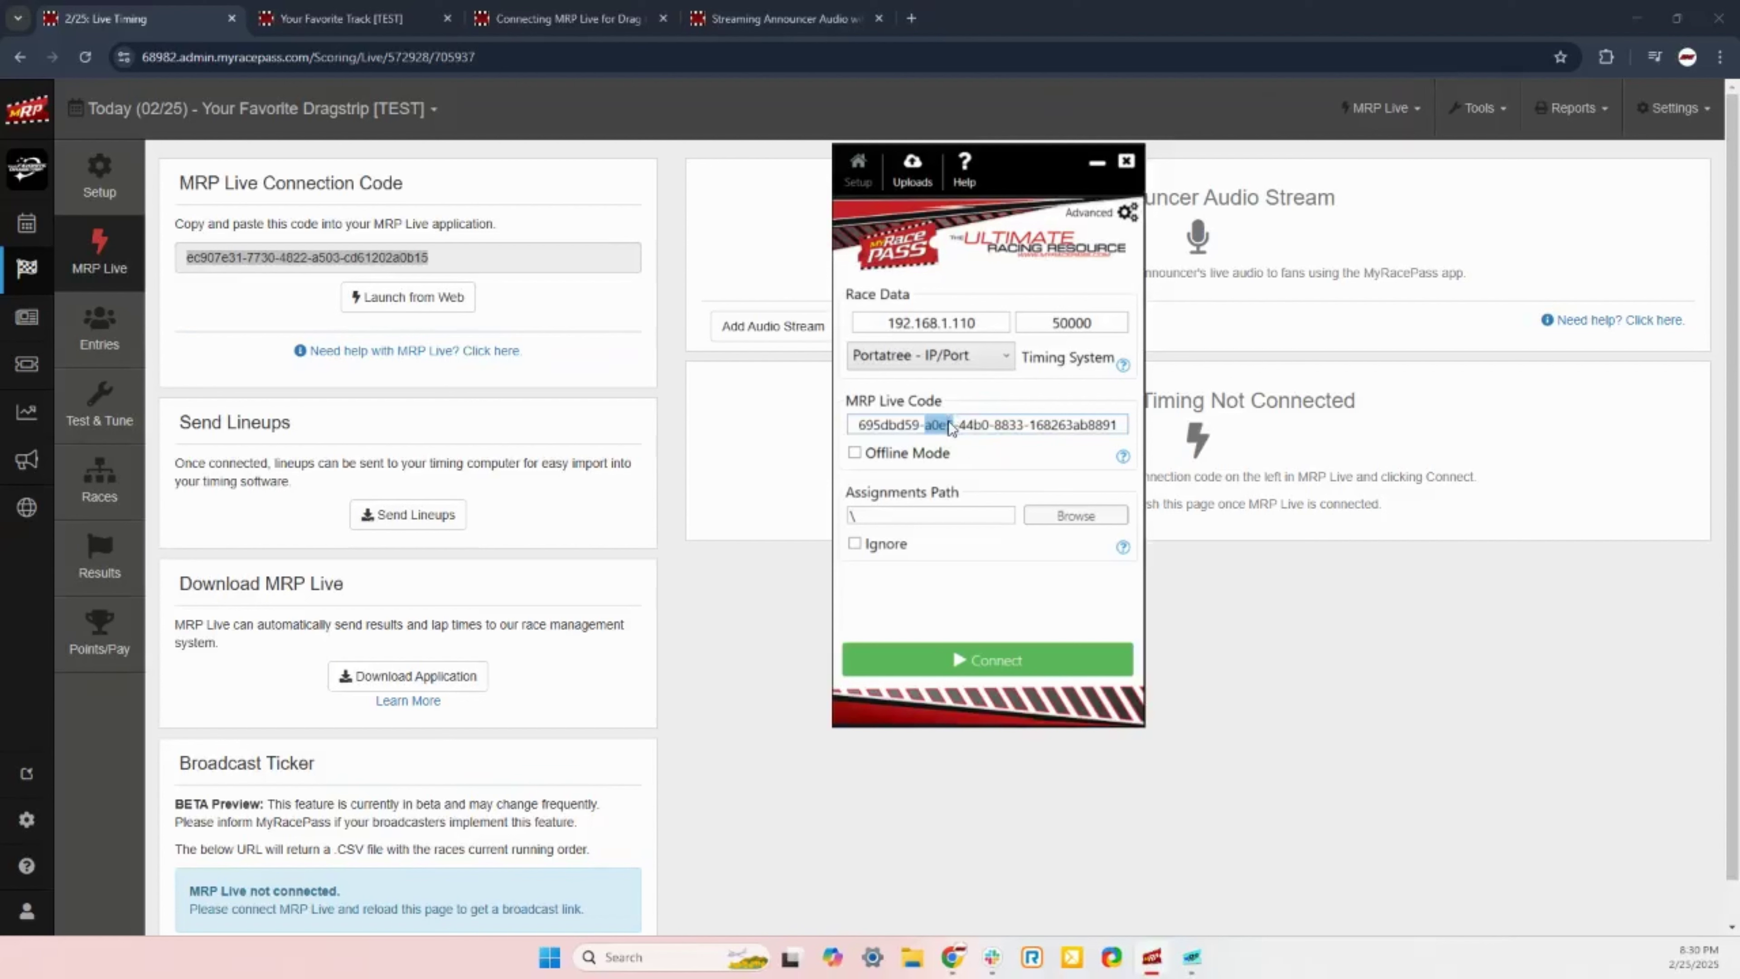
pyautogui.tripleClick(950, 426)
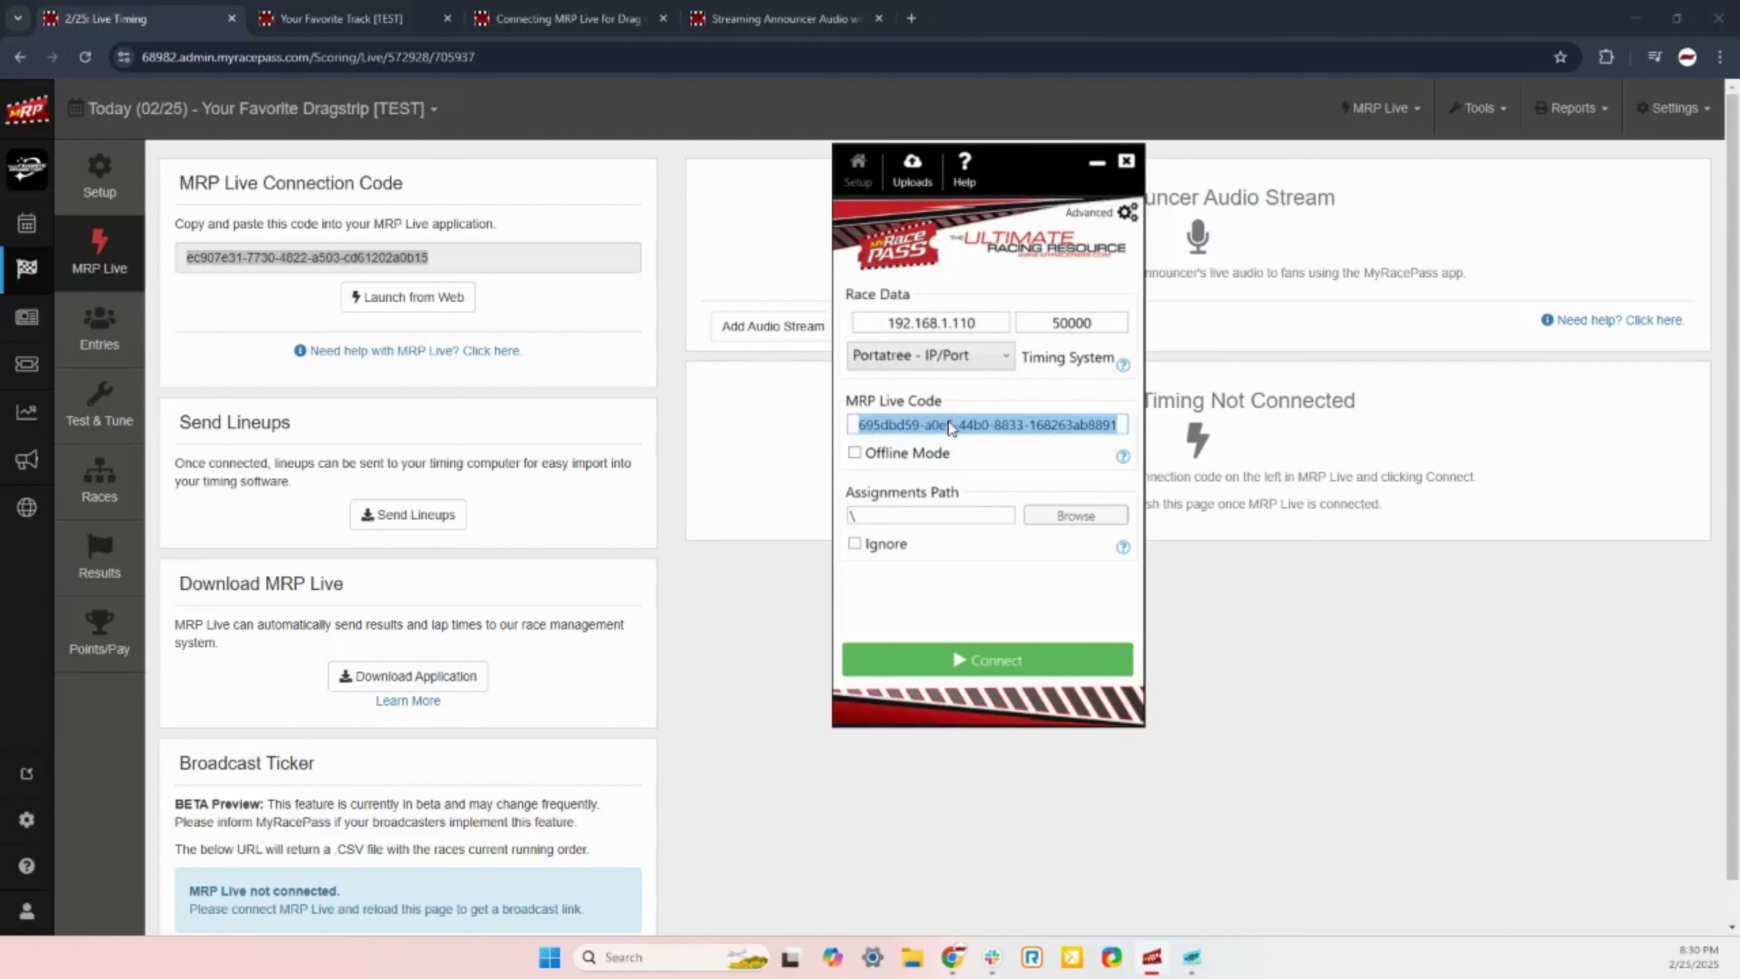
pyautogui.hotkey('ctrl', 'v')
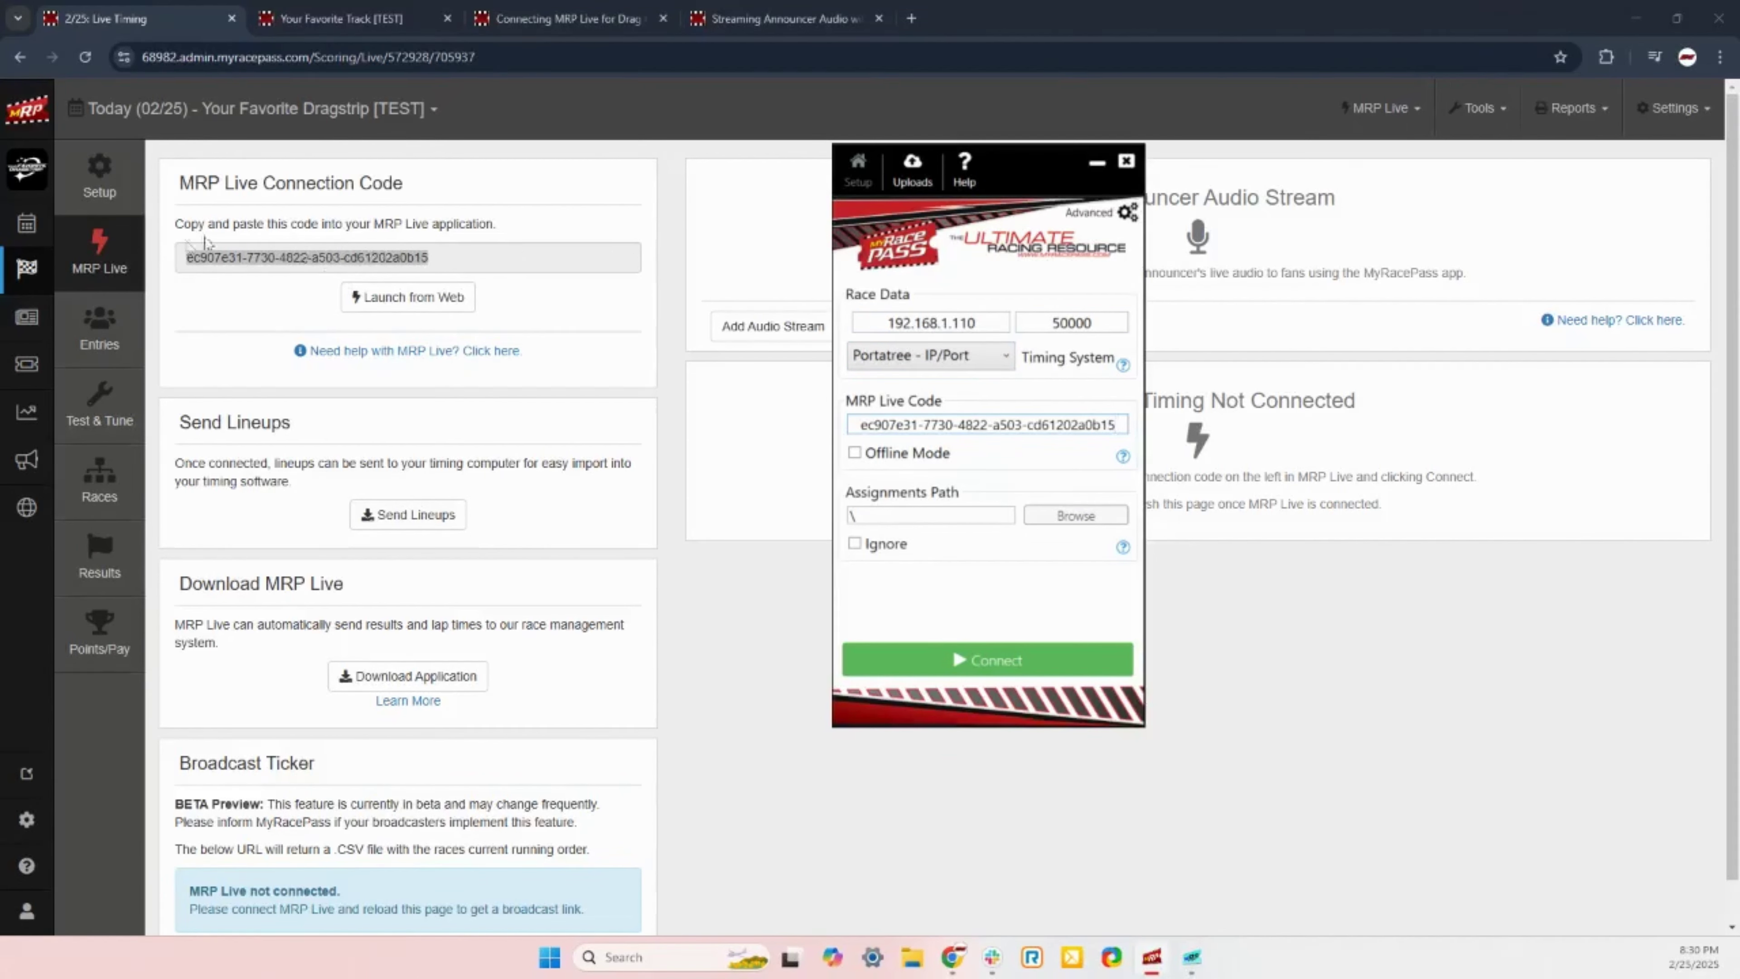
pyautogui.click(1016, 663)
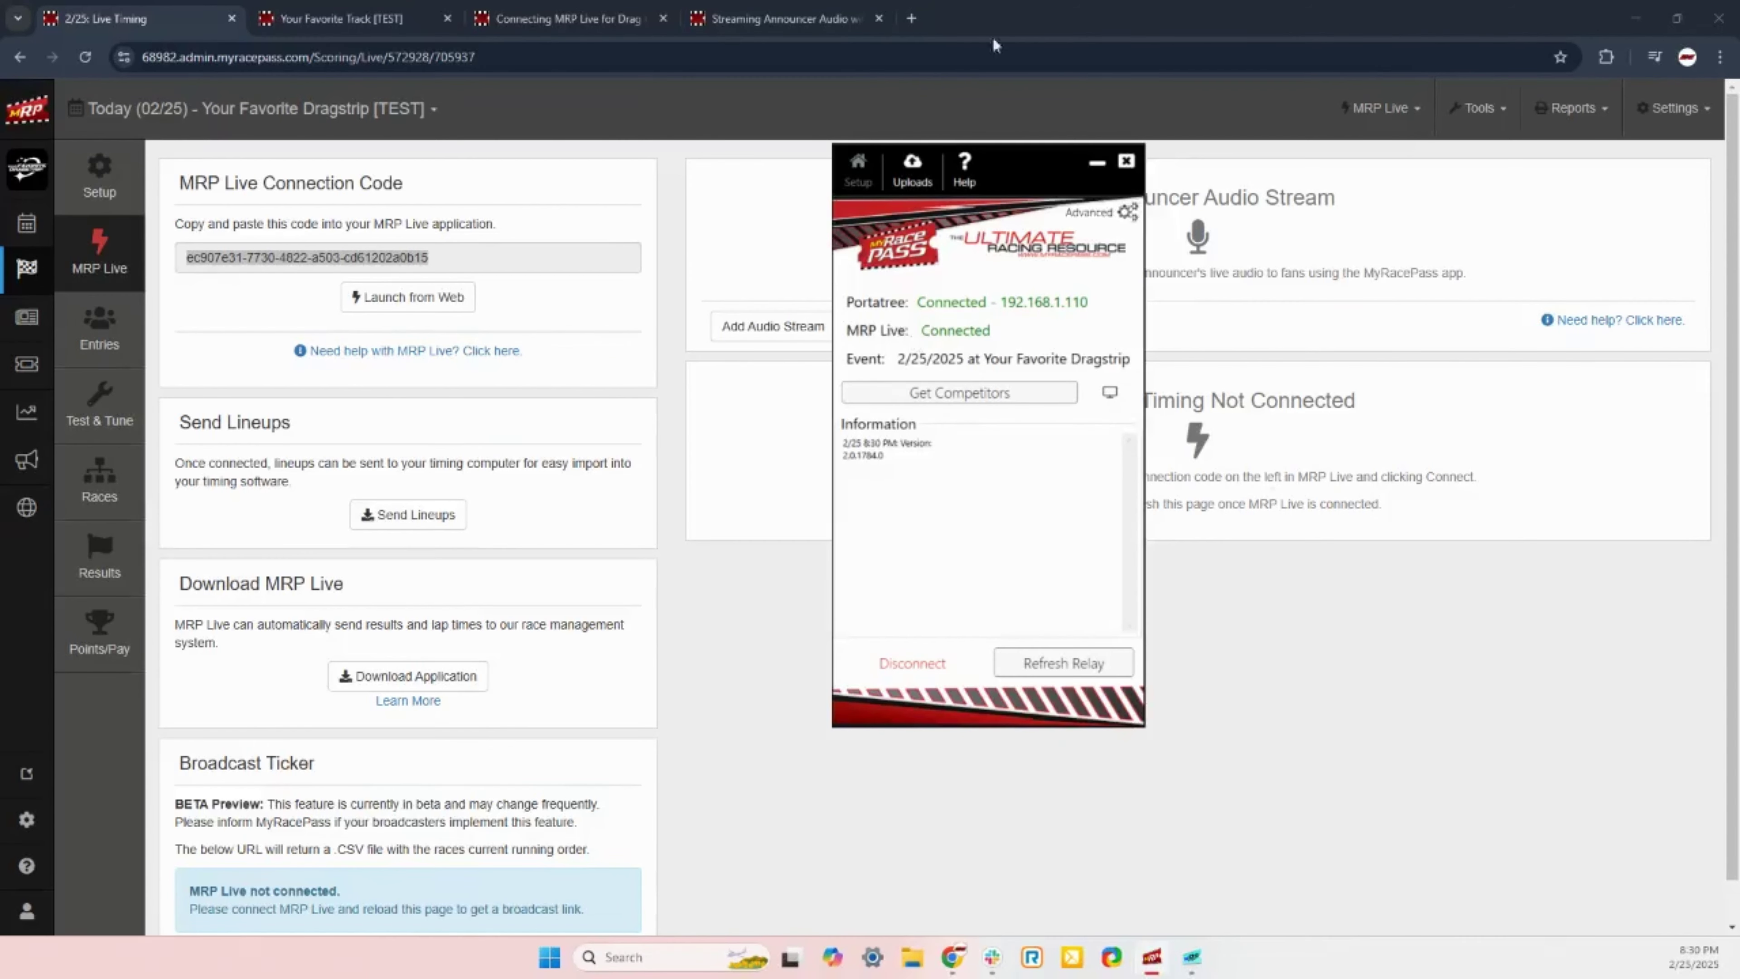
pyautogui.click(577, 19)
# Step: Scroll to Step 3's Portatree Announcer Setup screenshot, then bring MRP Live forward
pyautogui.scroll(-6, 227, 523)
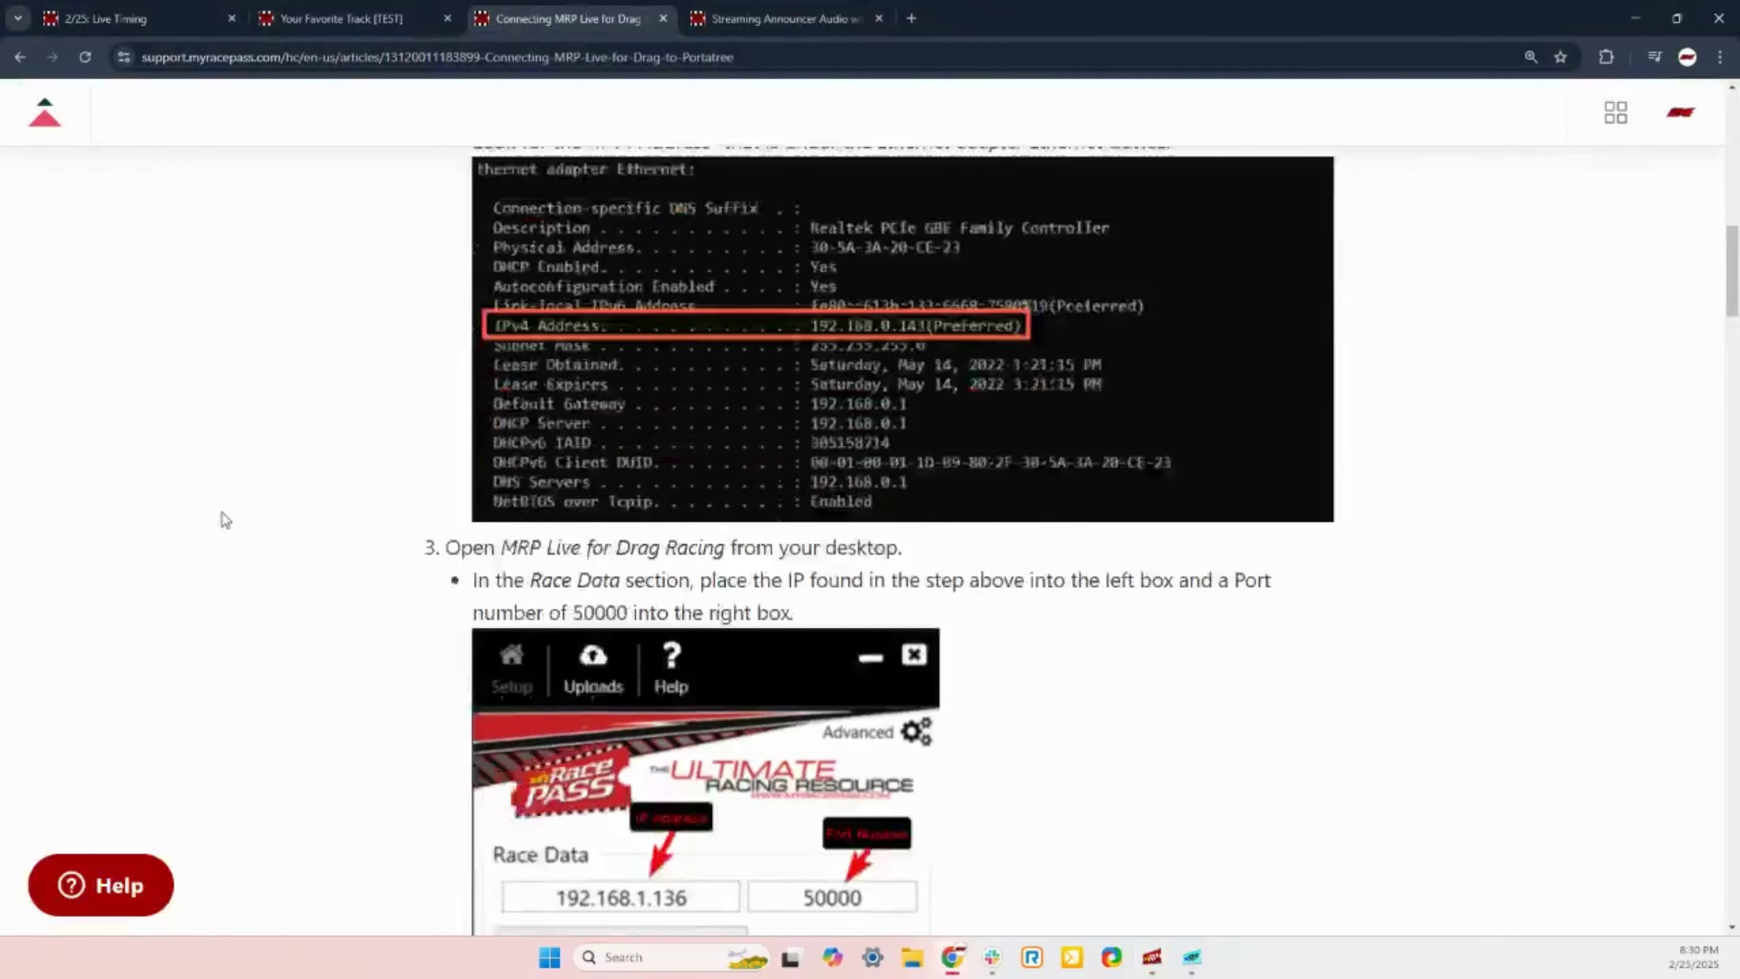
pyautogui.scroll(-7, 296, 465)
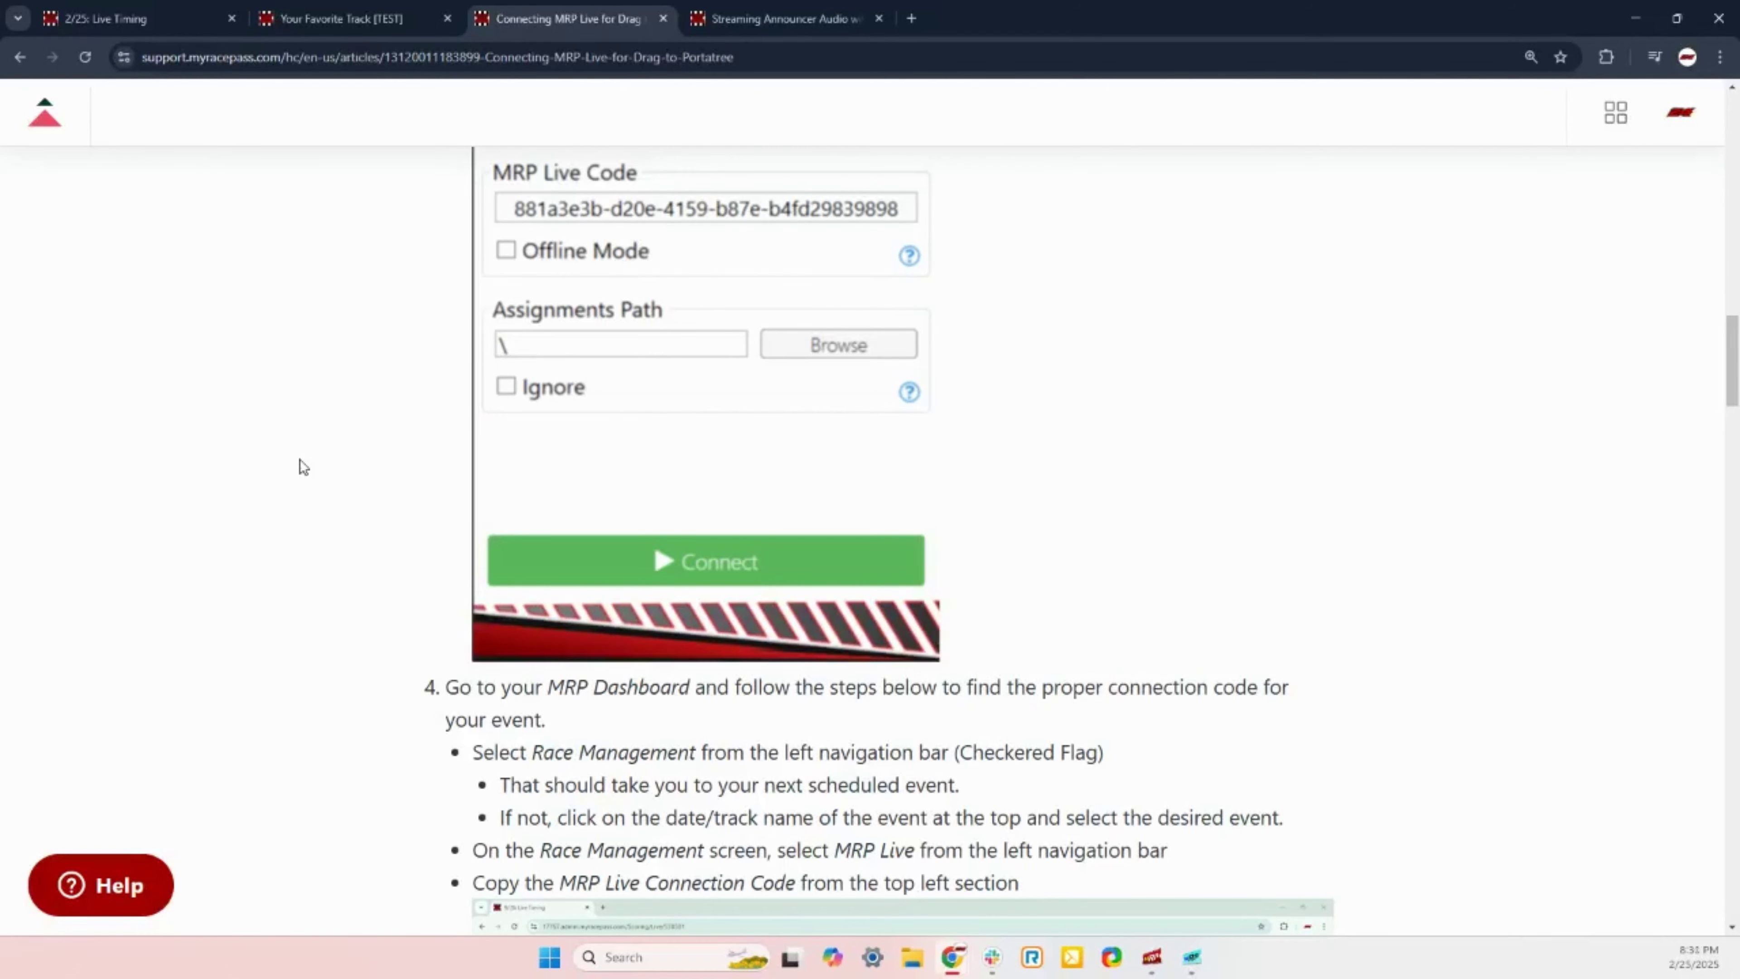
pyautogui.scroll(-9, 304, 466)
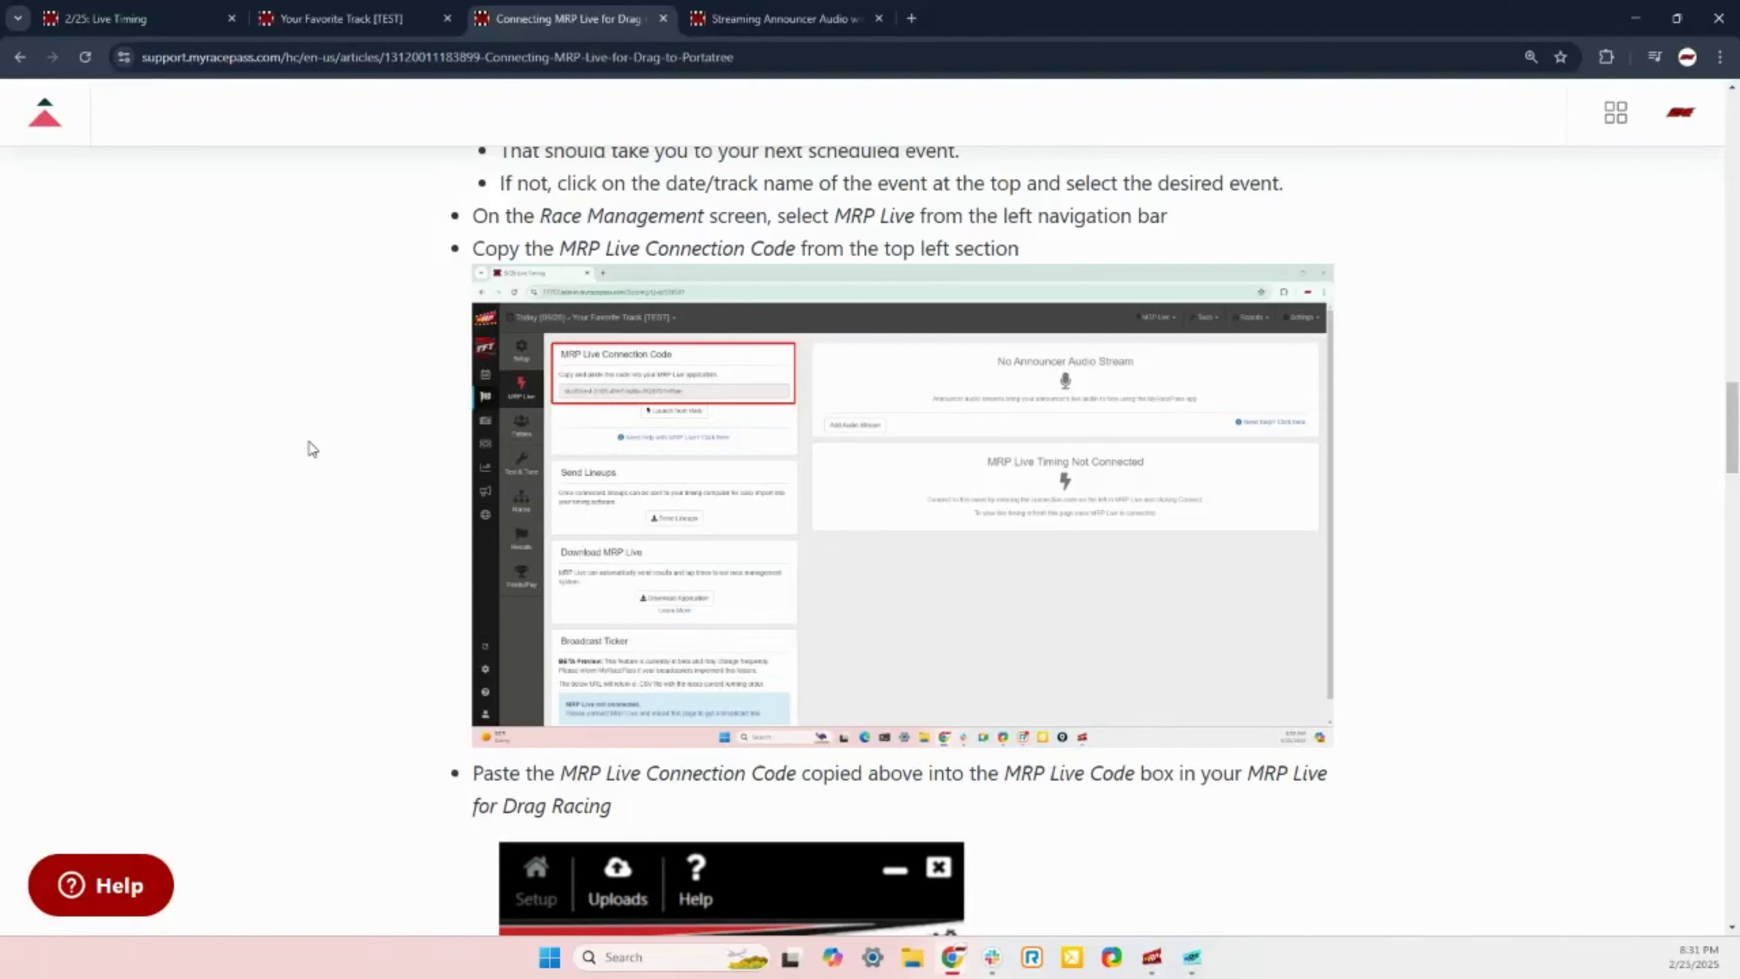
pyautogui.scroll(-14, 408, 470)
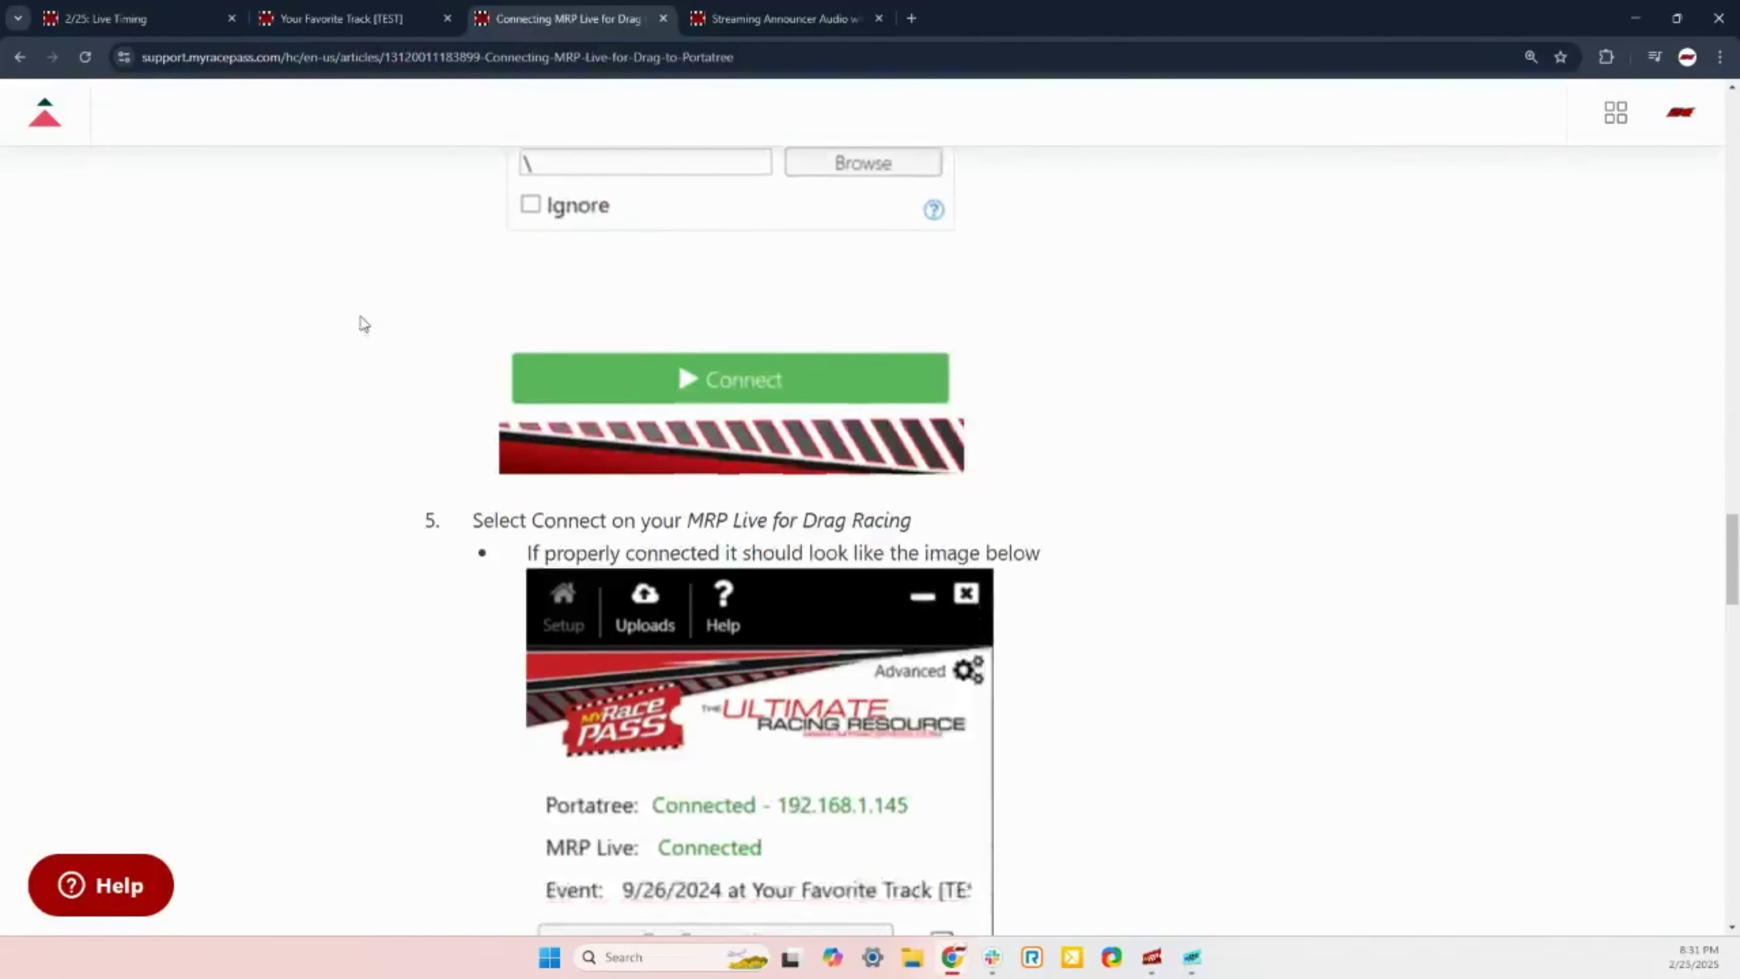
pyautogui.scroll(-17, 364, 323)
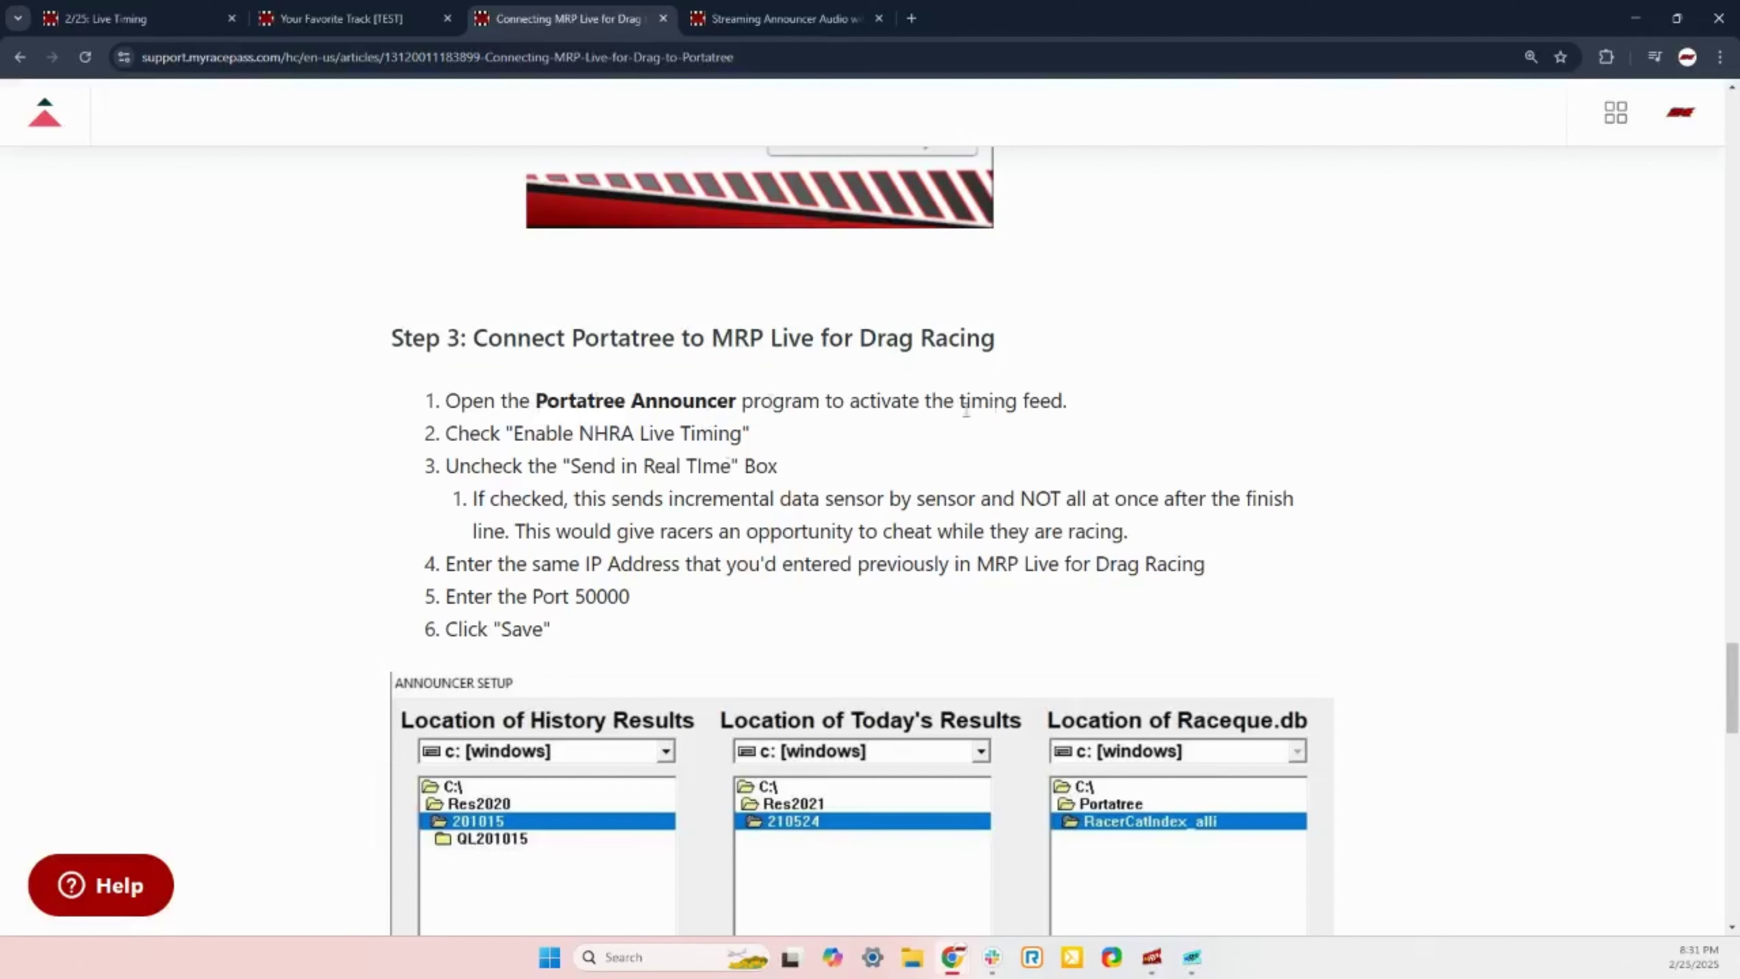
pyautogui.scroll(-3, 259, 497)
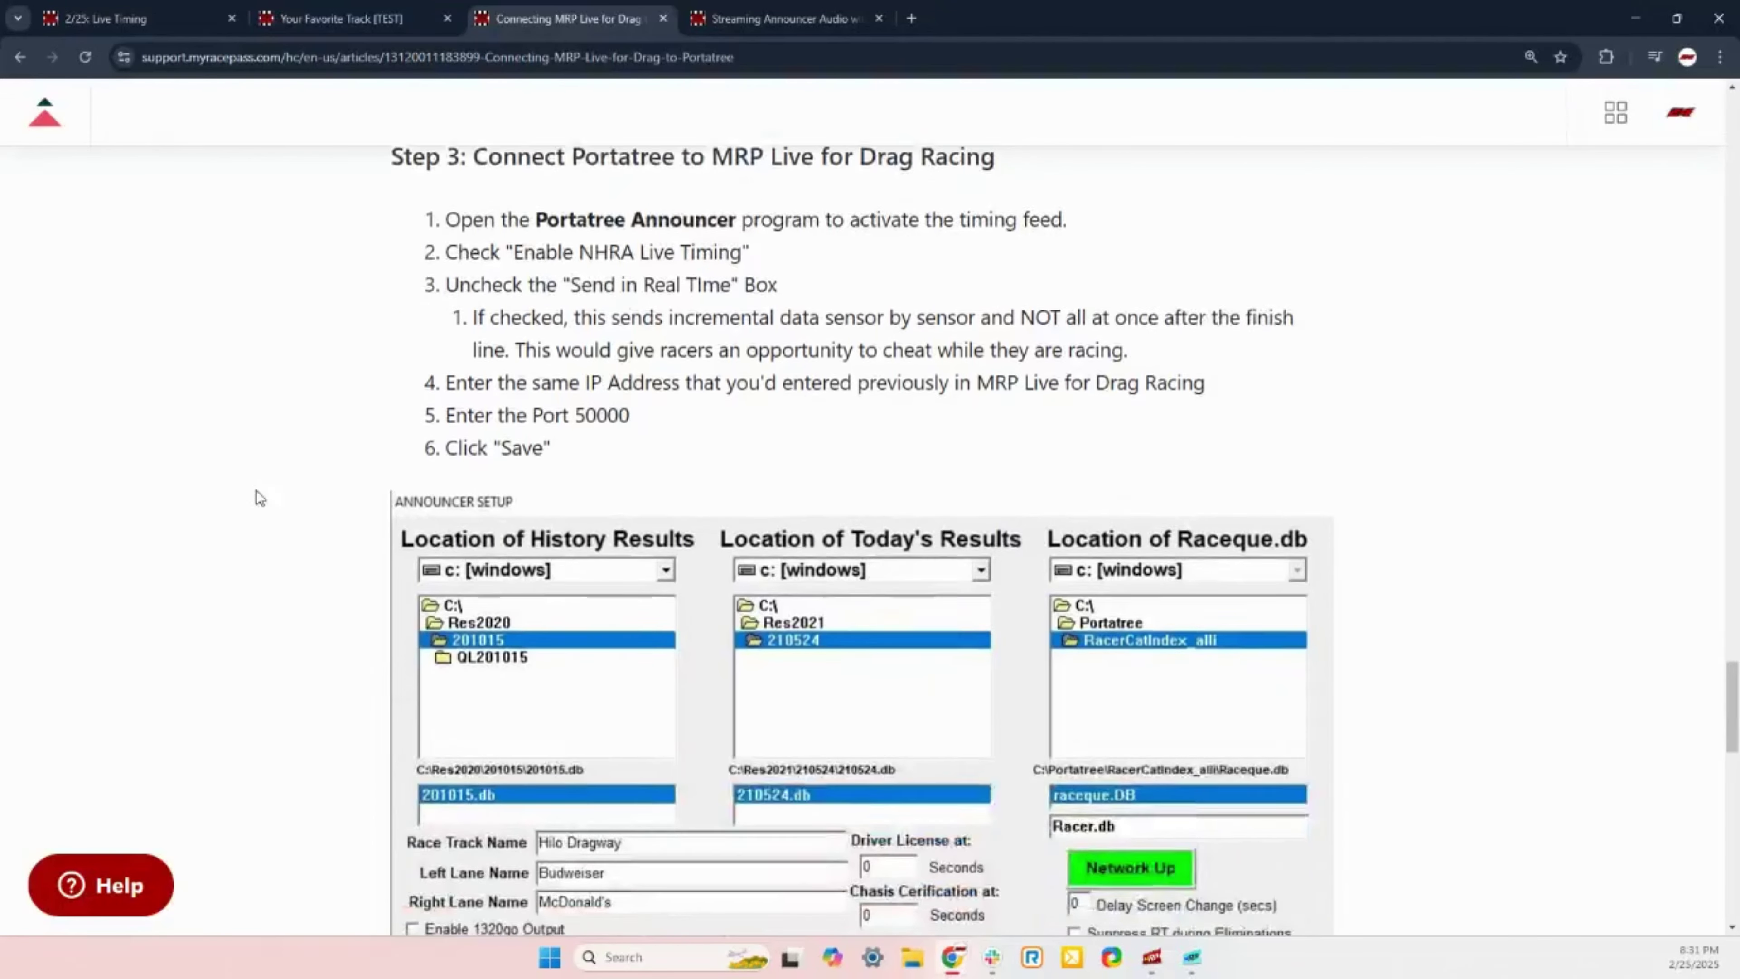
pyautogui.scroll(-4, 259, 498)
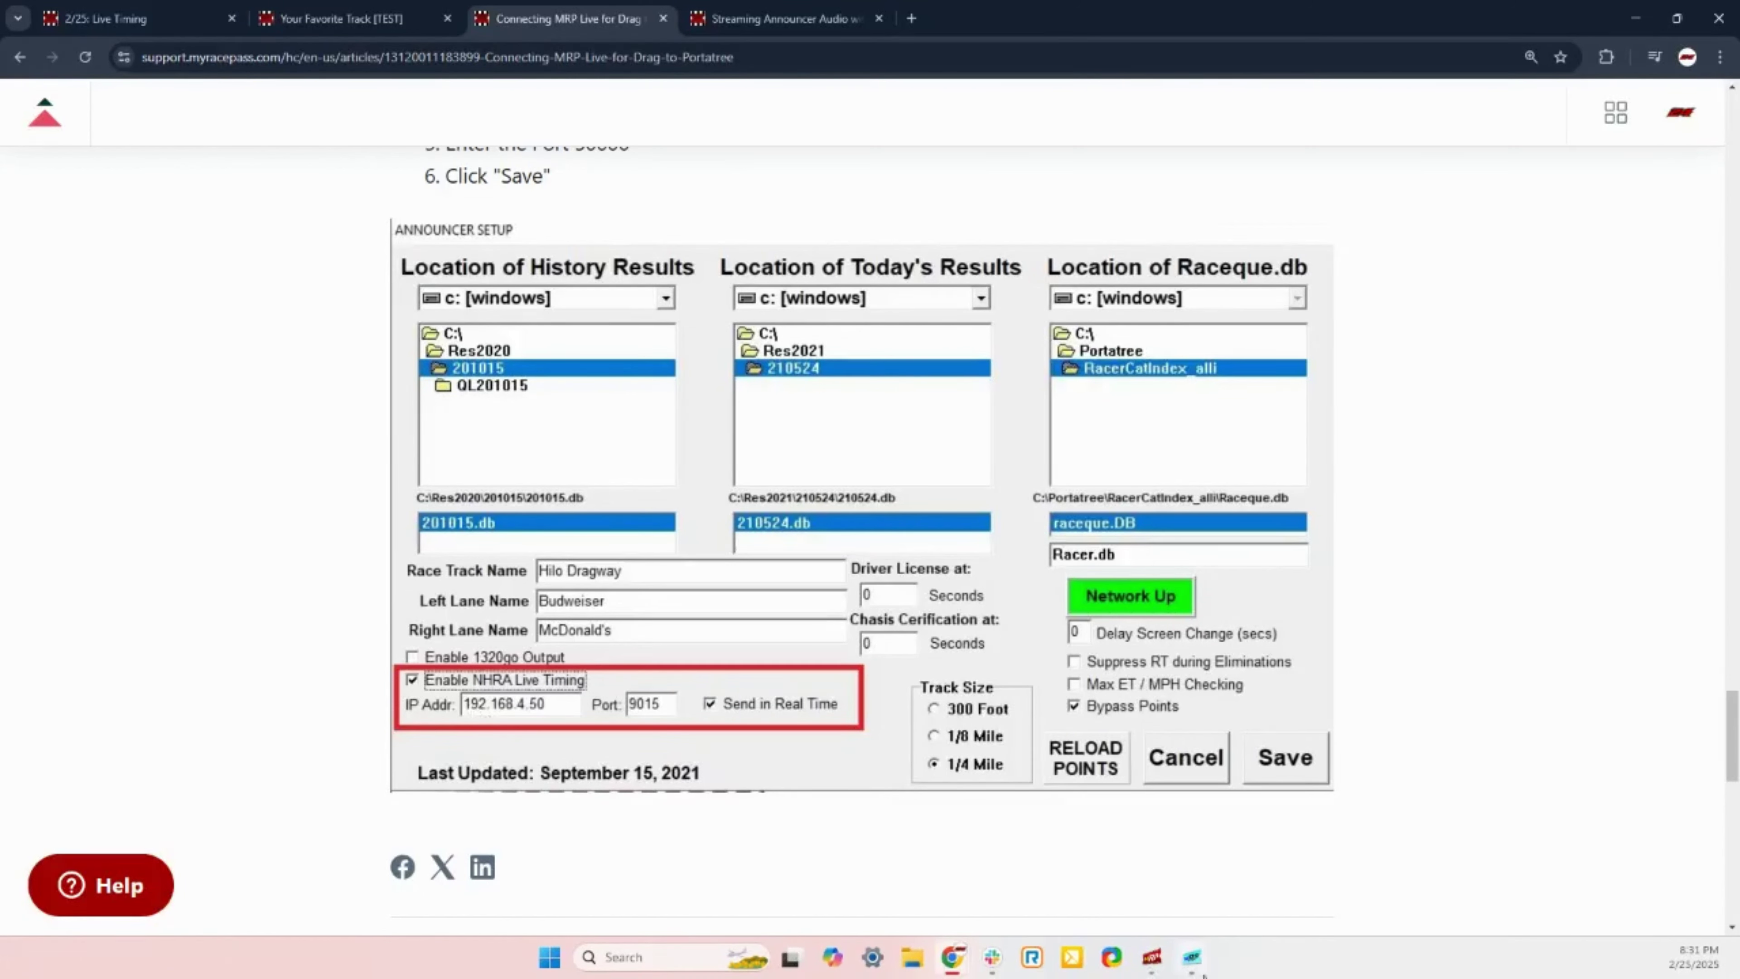
pyautogui.click(1153, 956)
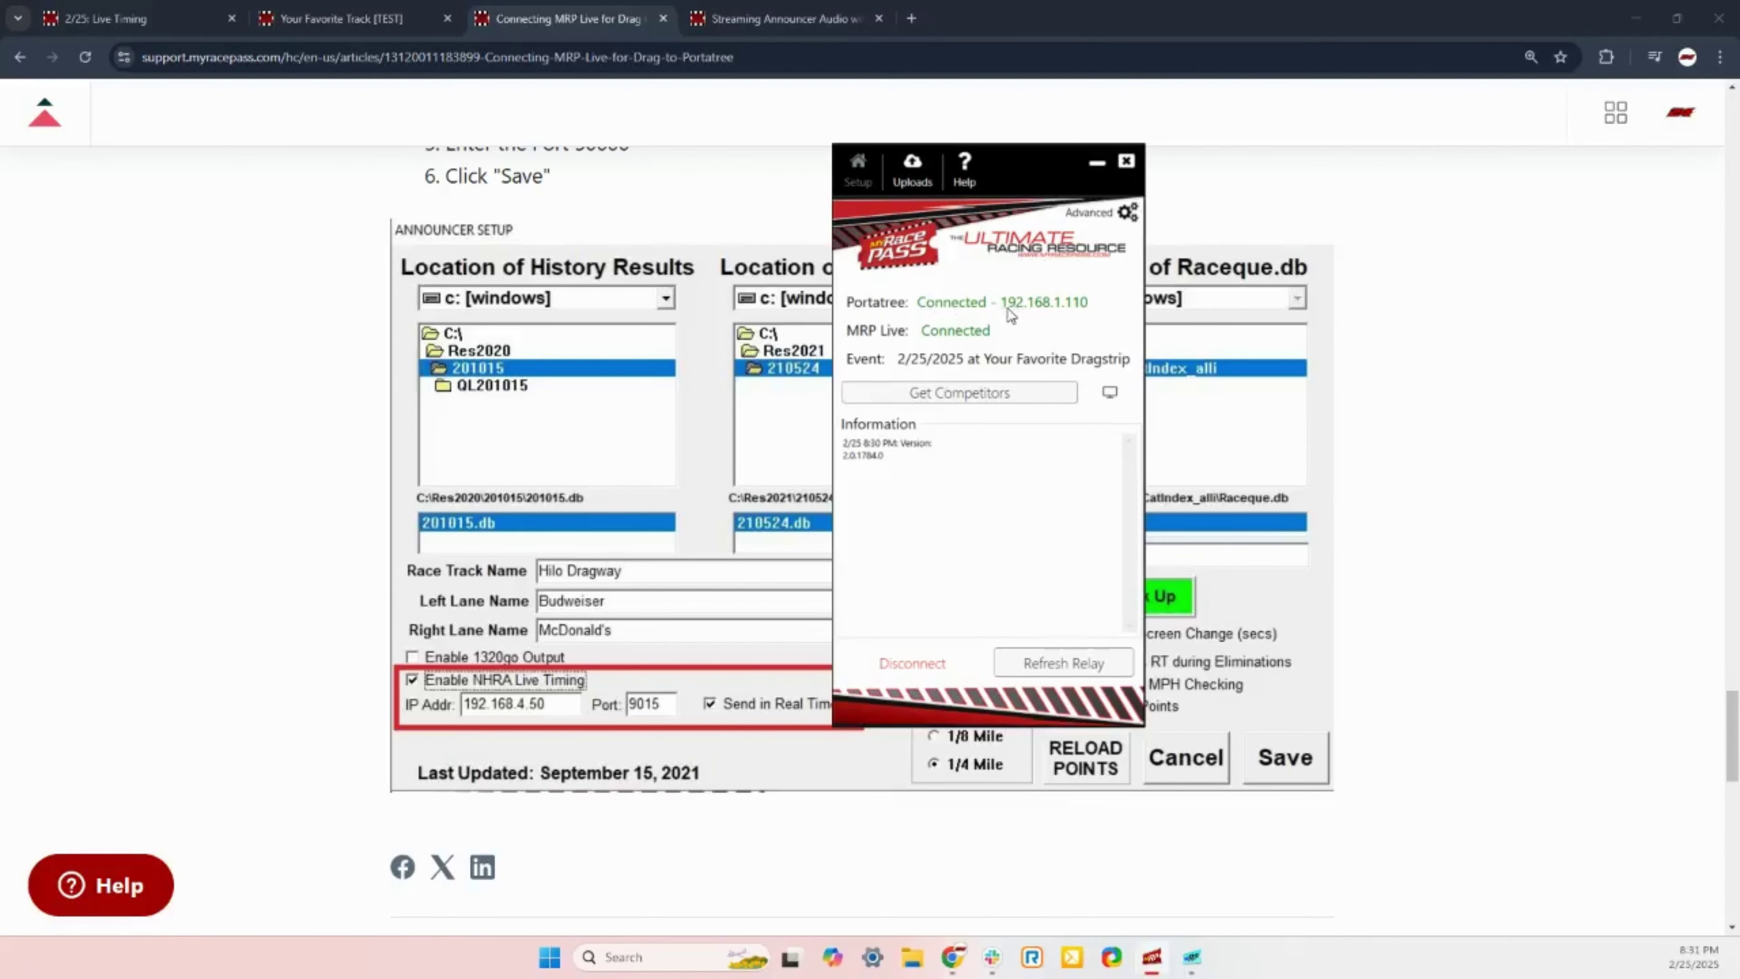
pyautogui.moveTo(1007, 311); pyautogui.dragTo(1036, 308)
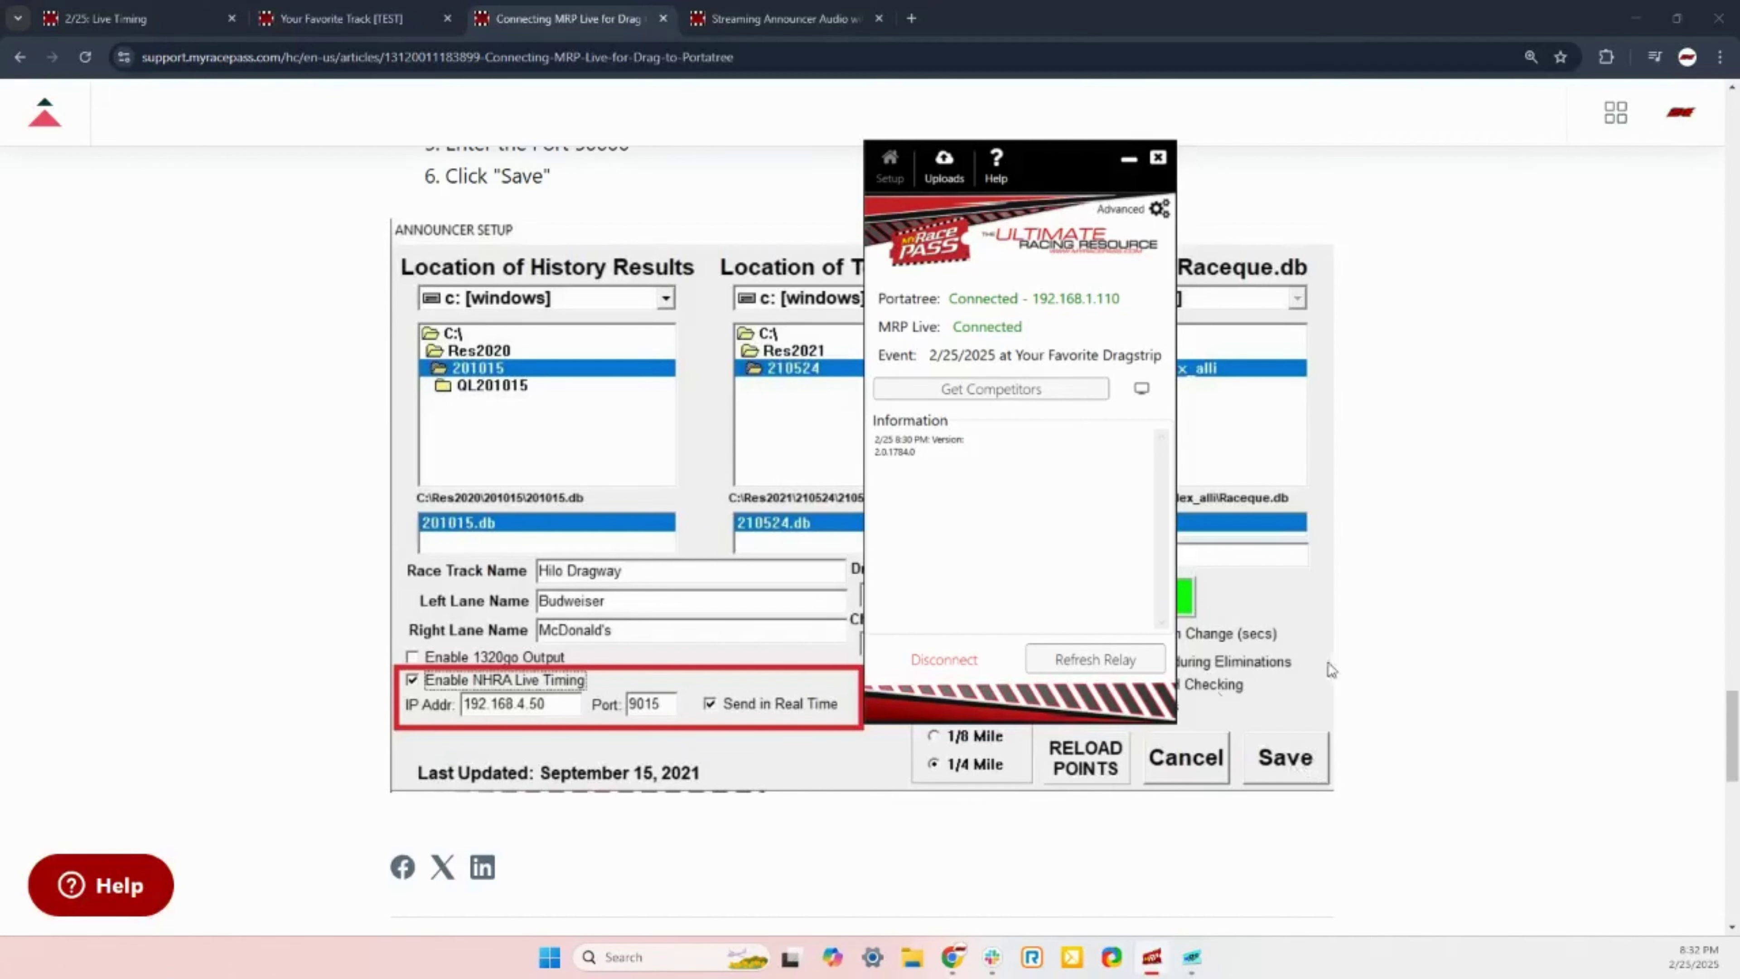
pyautogui.click(1336, 754)
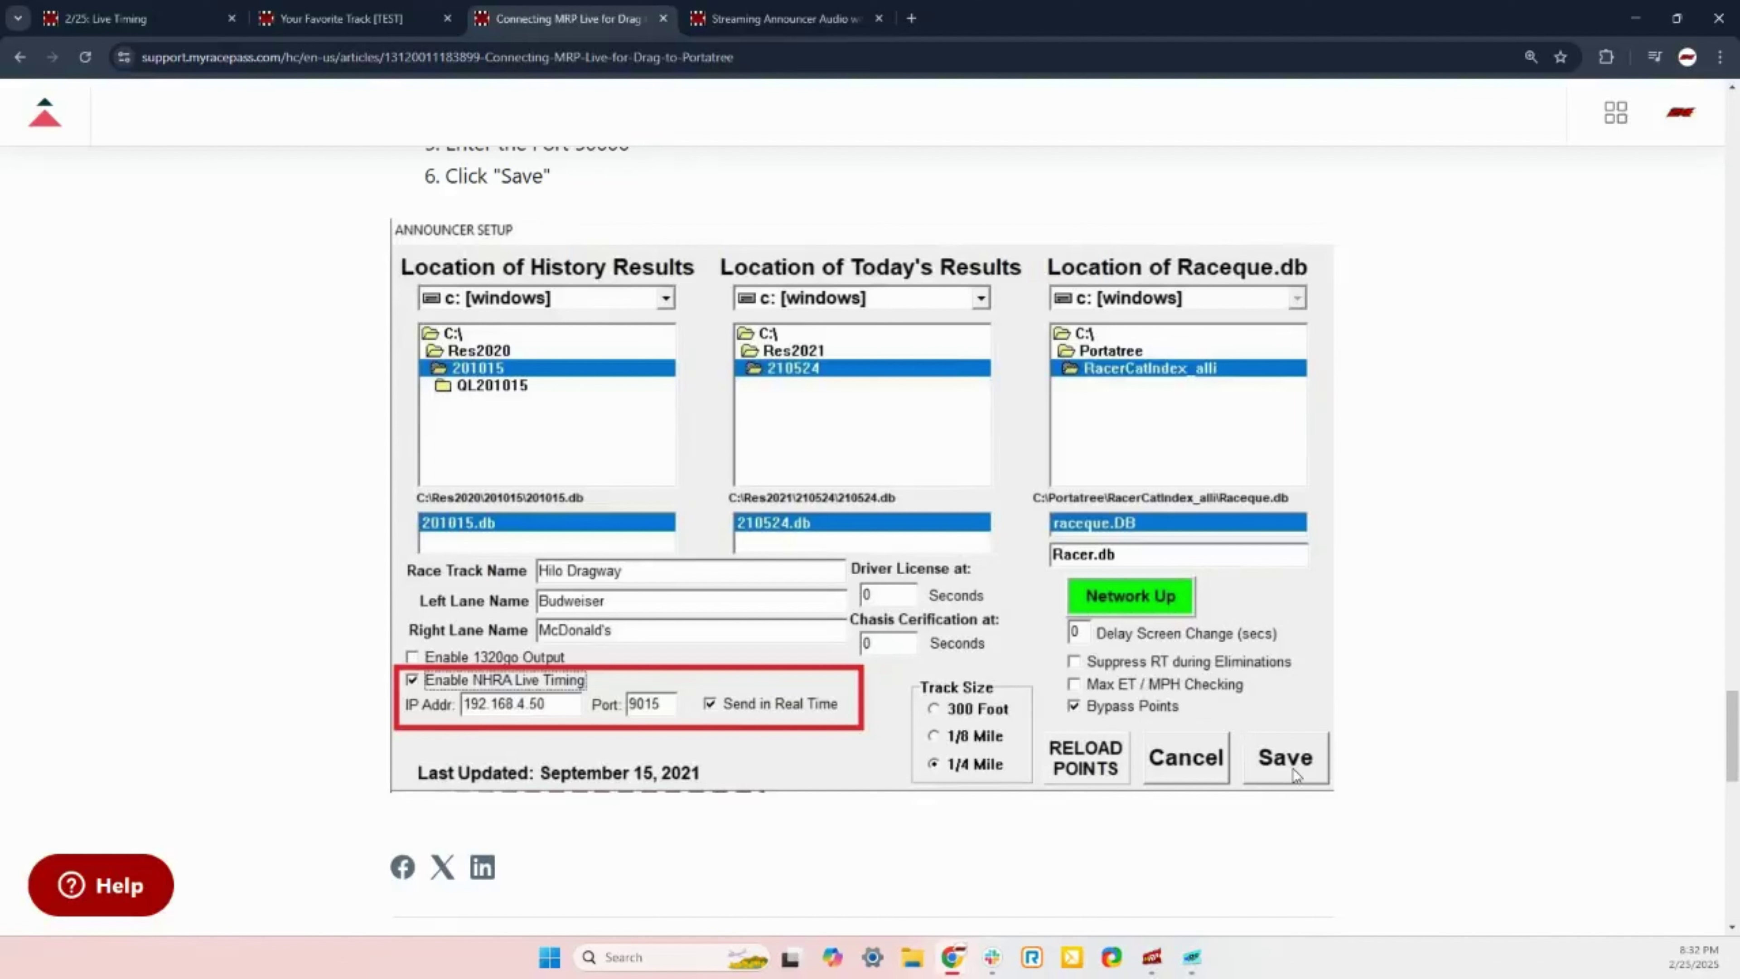
# Step: Scroll back up and highlight the separate-machine note and Step 2's first instruction
pyautogui.moveTo(1146, 969)
pyautogui.scroll(15, 1492, 747)
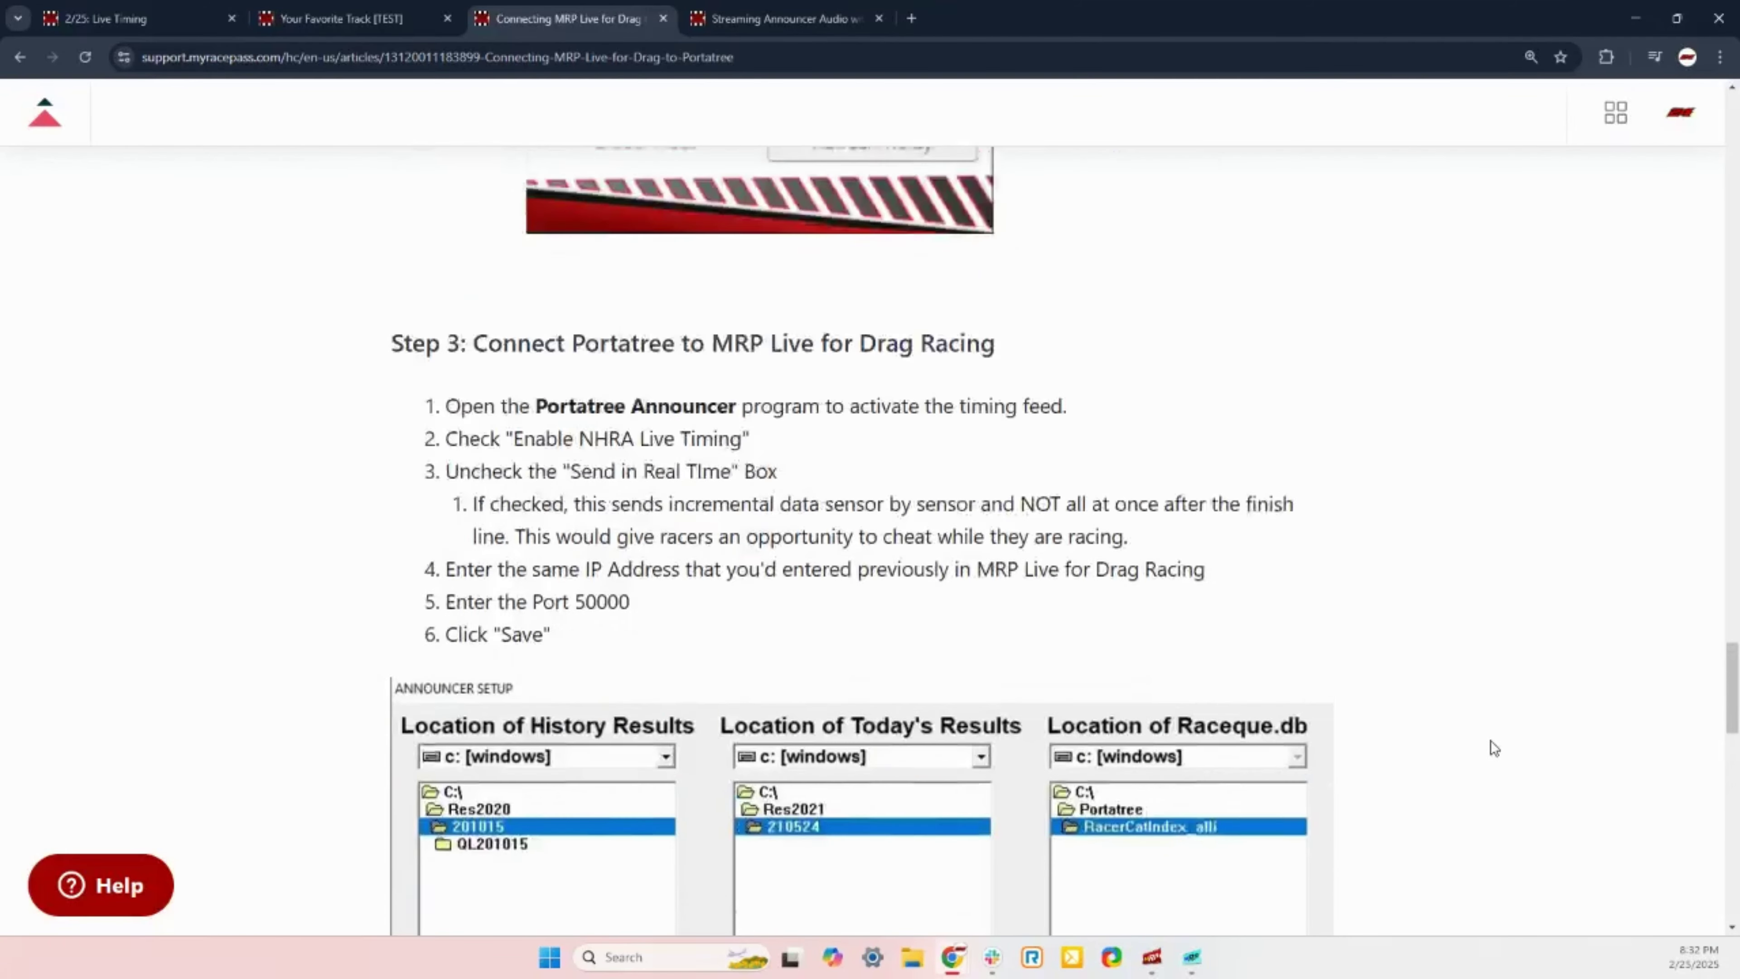
pyautogui.scroll(15, 1316, 685)
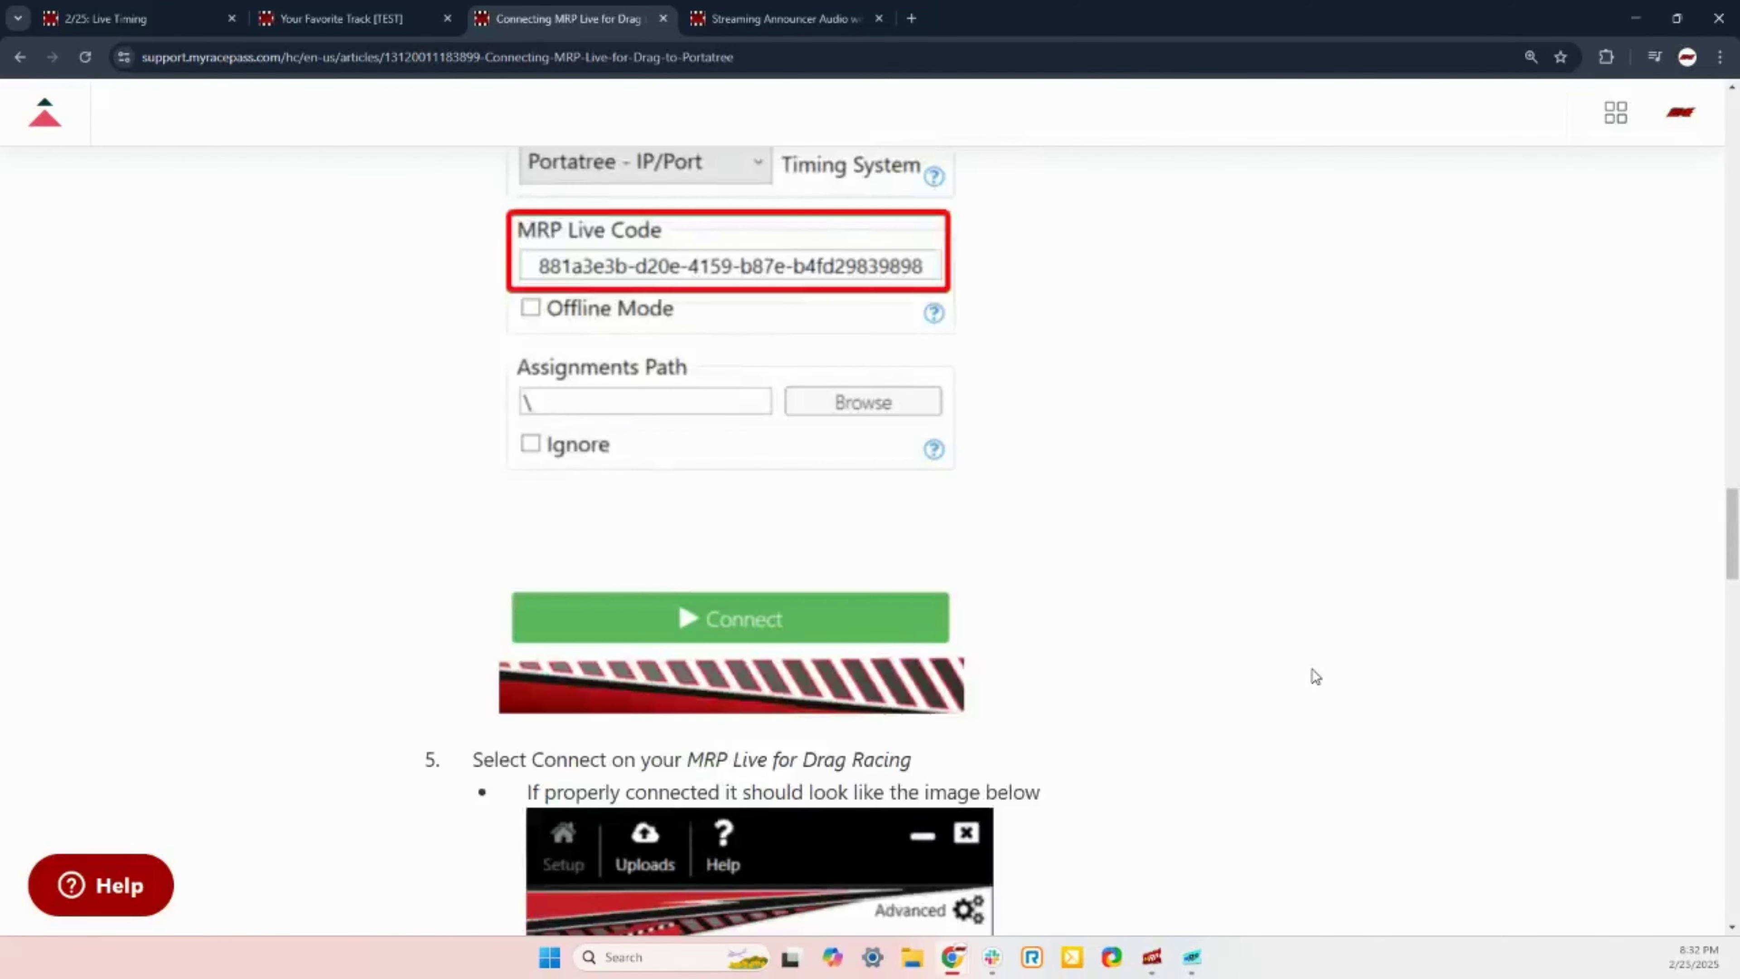
pyautogui.scroll(15, 1456, 591)
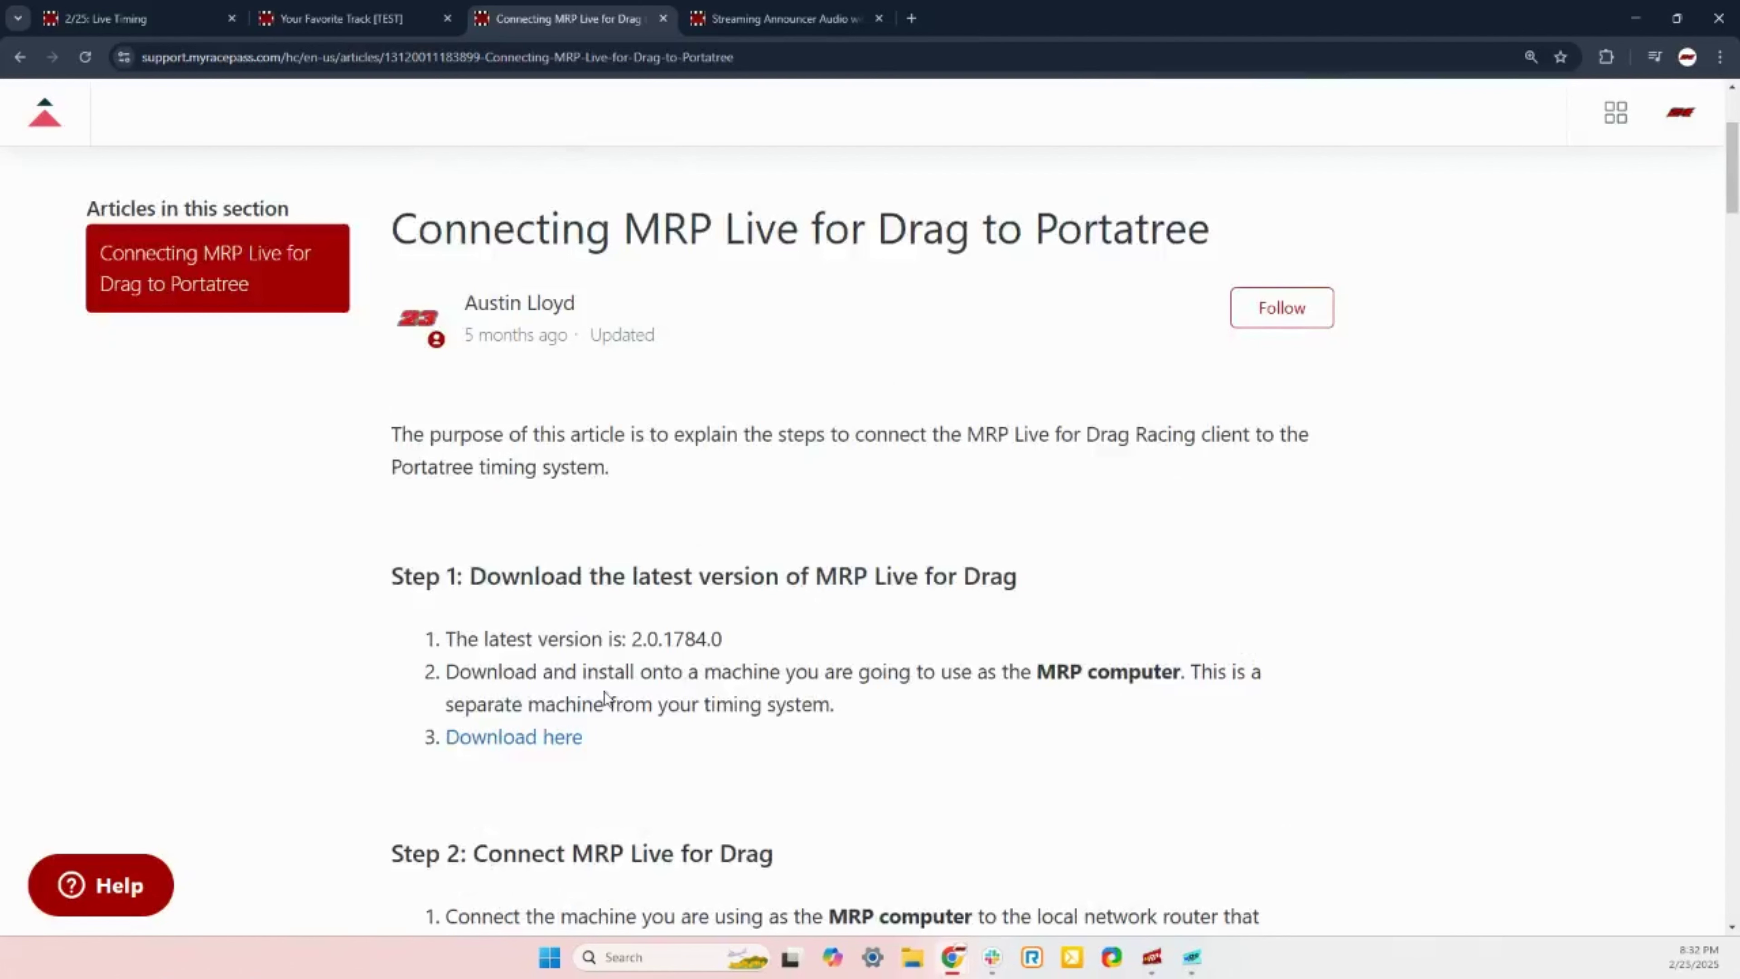
pyautogui.moveTo(454, 702); pyautogui.dragTo(847, 746)
pyautogui.click(844, 721)
pyautogui.moveTo(445, 704); pyautogui.dragTo(924, 719)
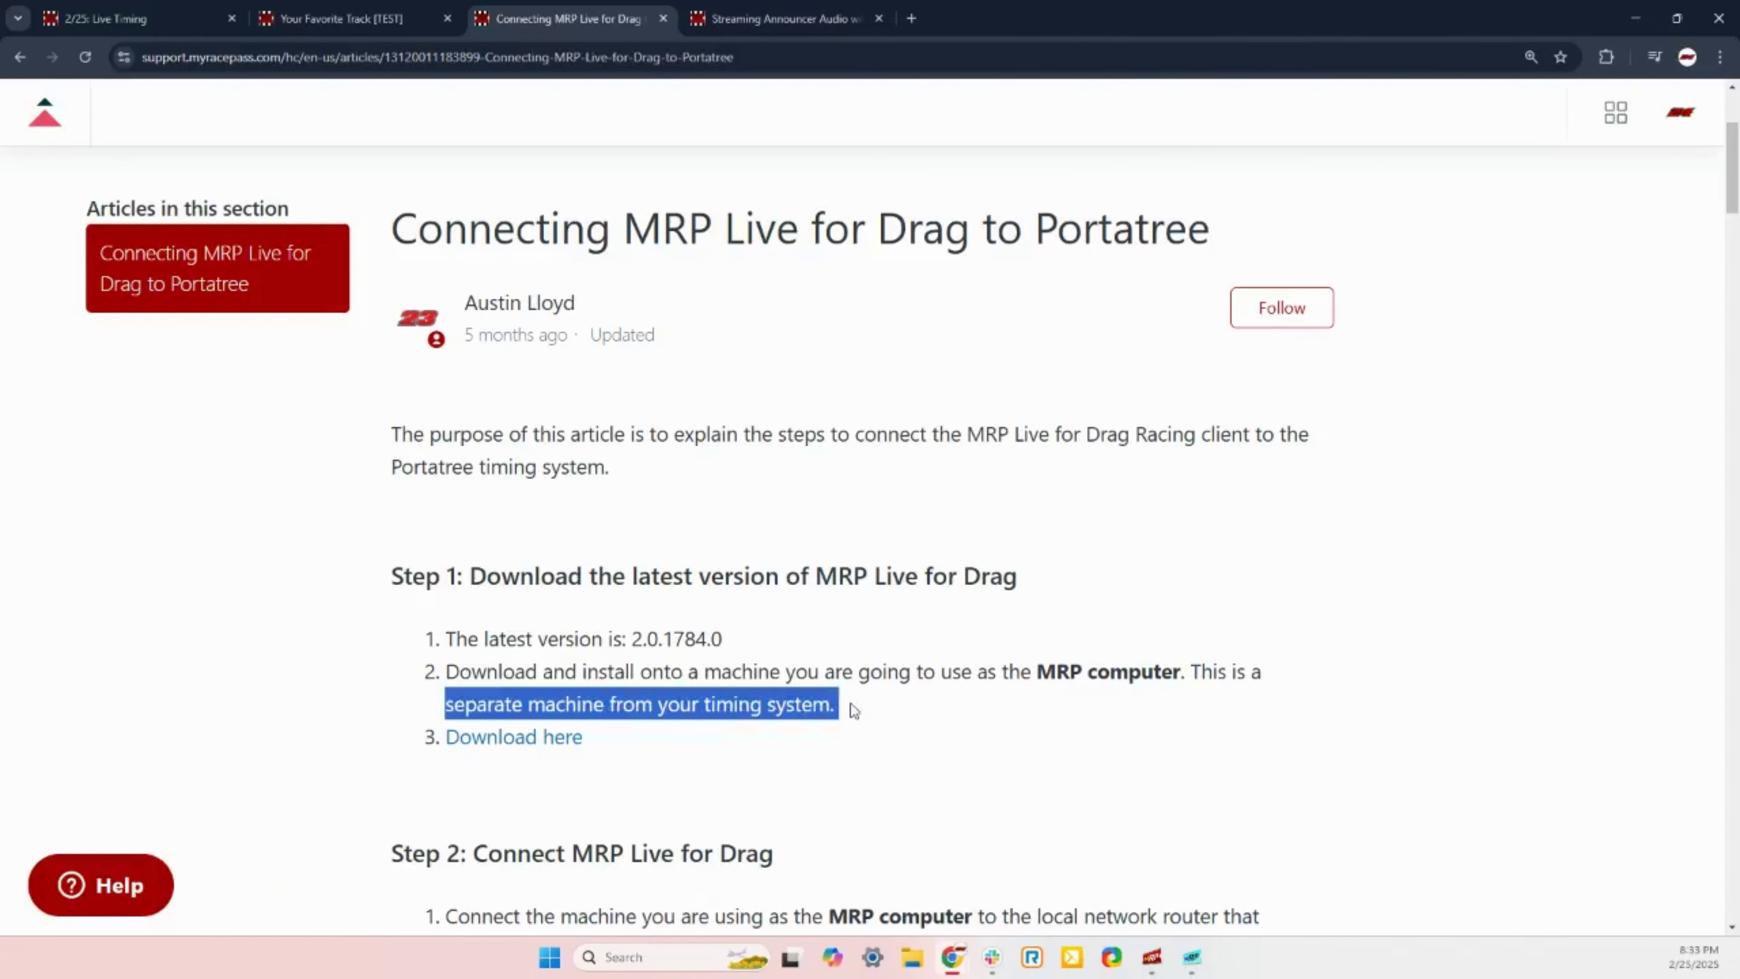
pyautogui.scroll(-3, 1381, 634)
pyautogui.scroll(-2, 1381, 634)
pyautogui.click(1406, 647)
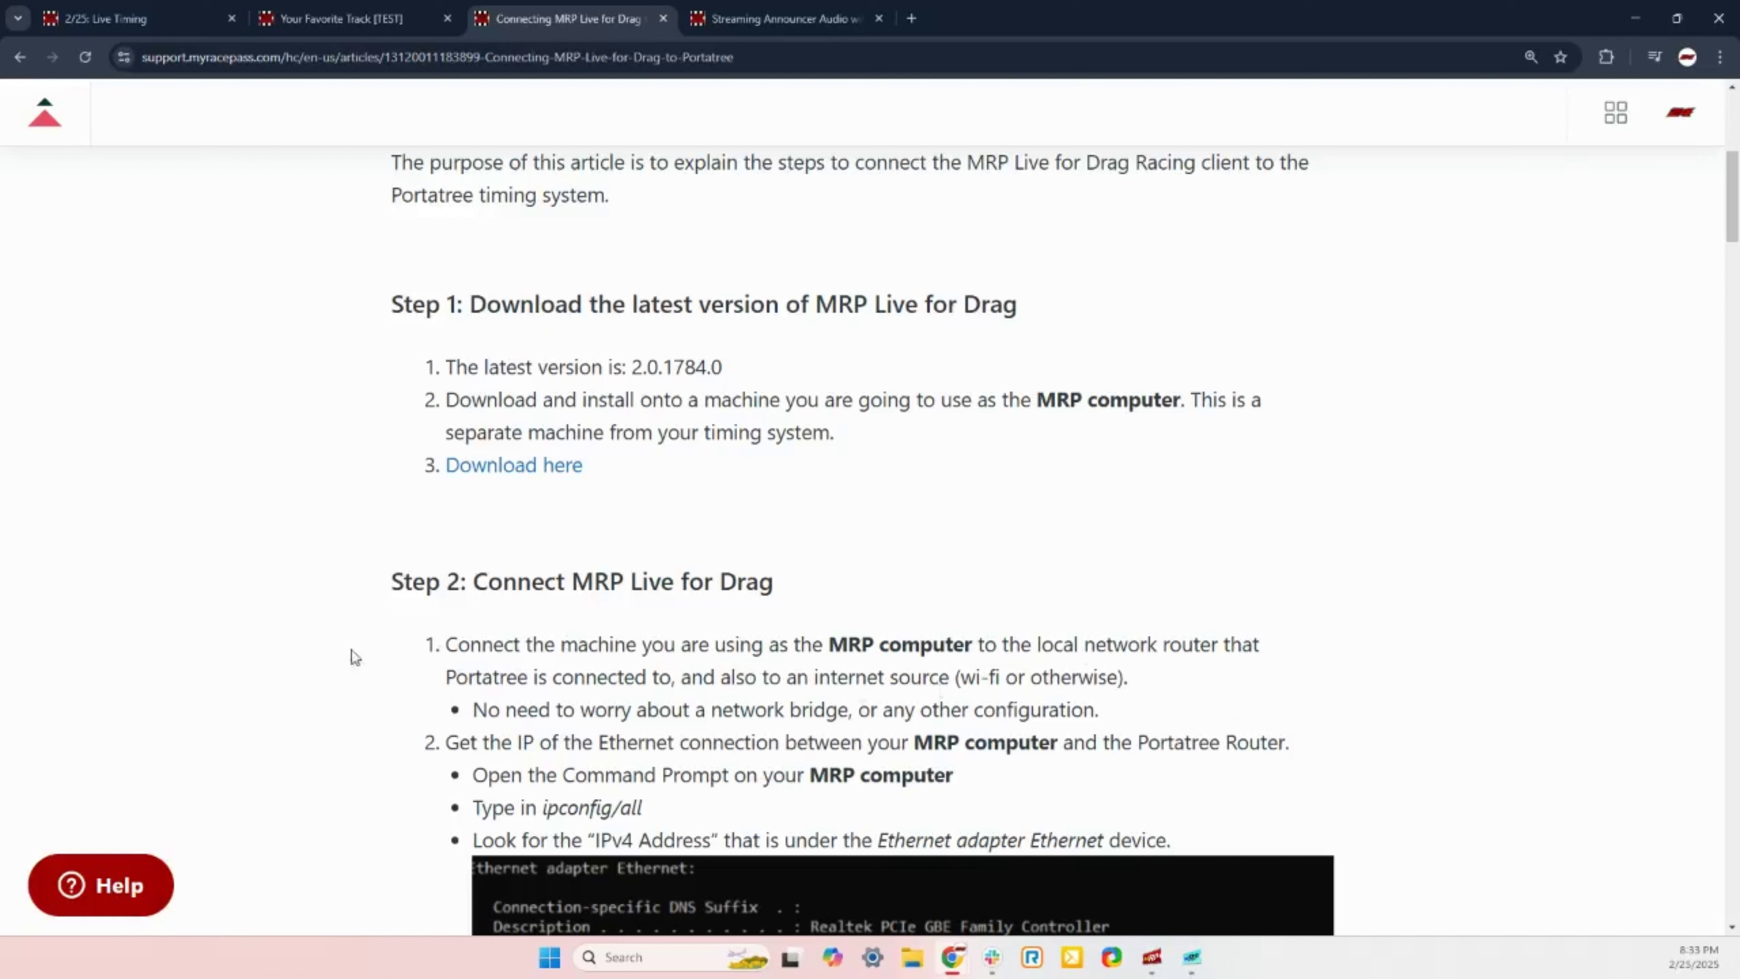
pyautogui.moveTo(446, 644); pyautogui.dragTo(1182, 709)
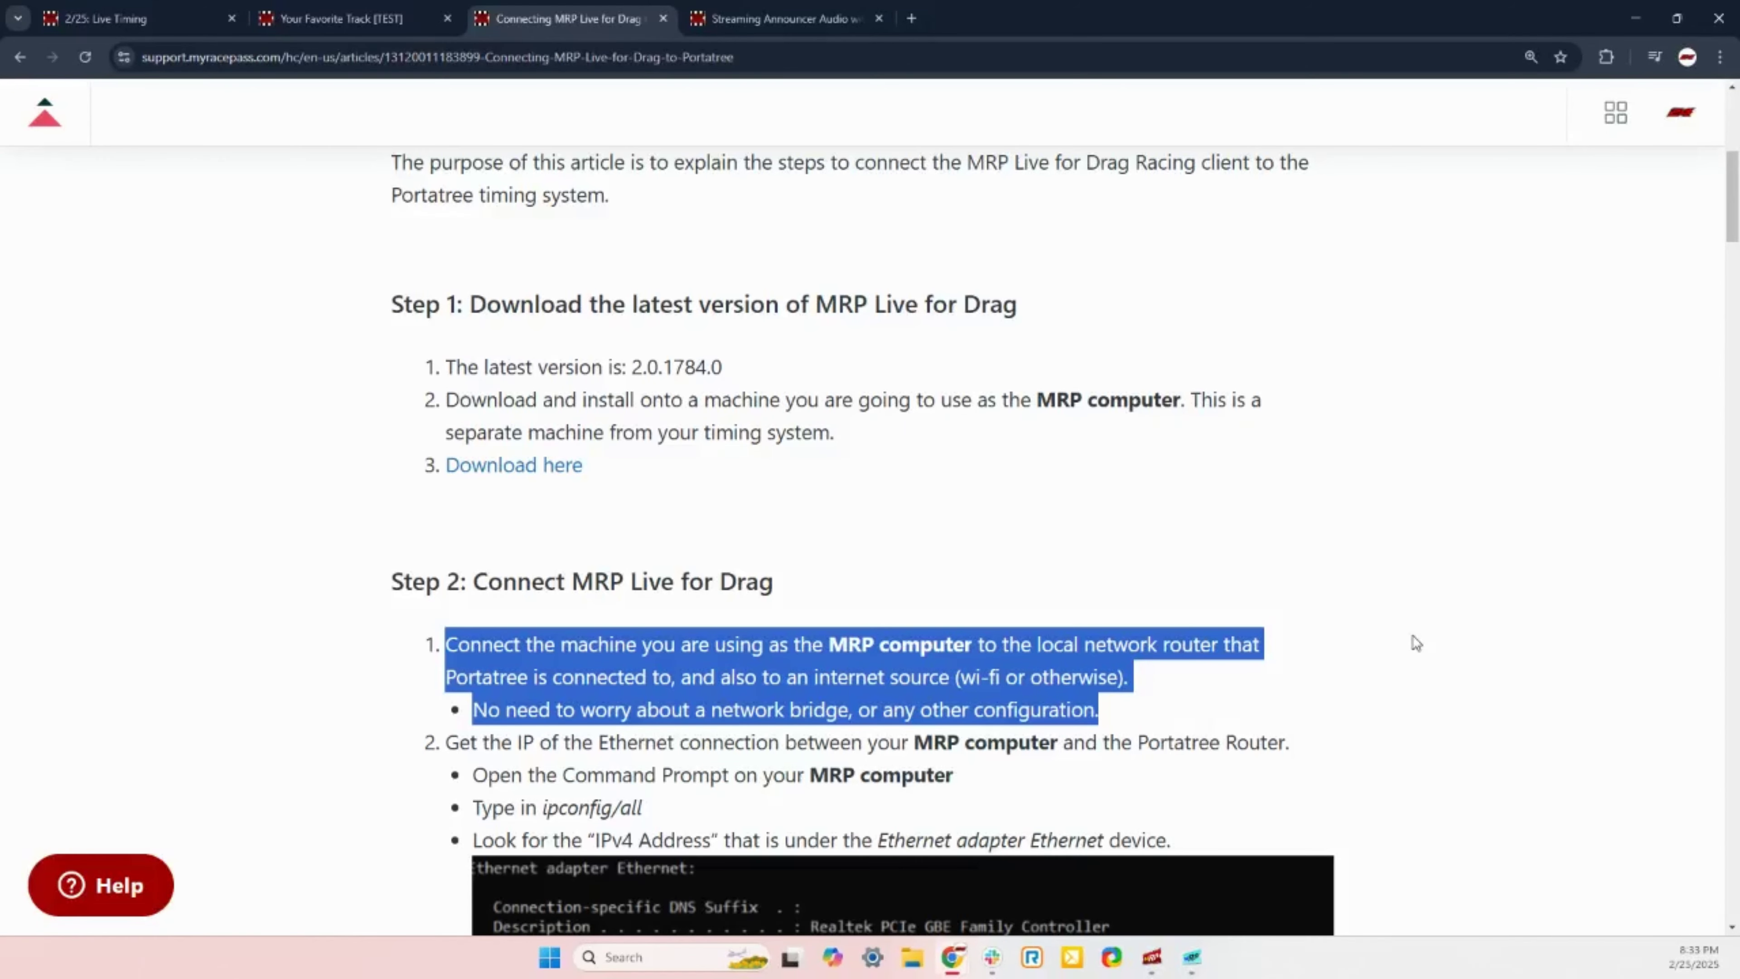
# Step: Scroll down and back up through the rest of Step 2 in the article
pyautogui.scroll(-10, 1253, 641)
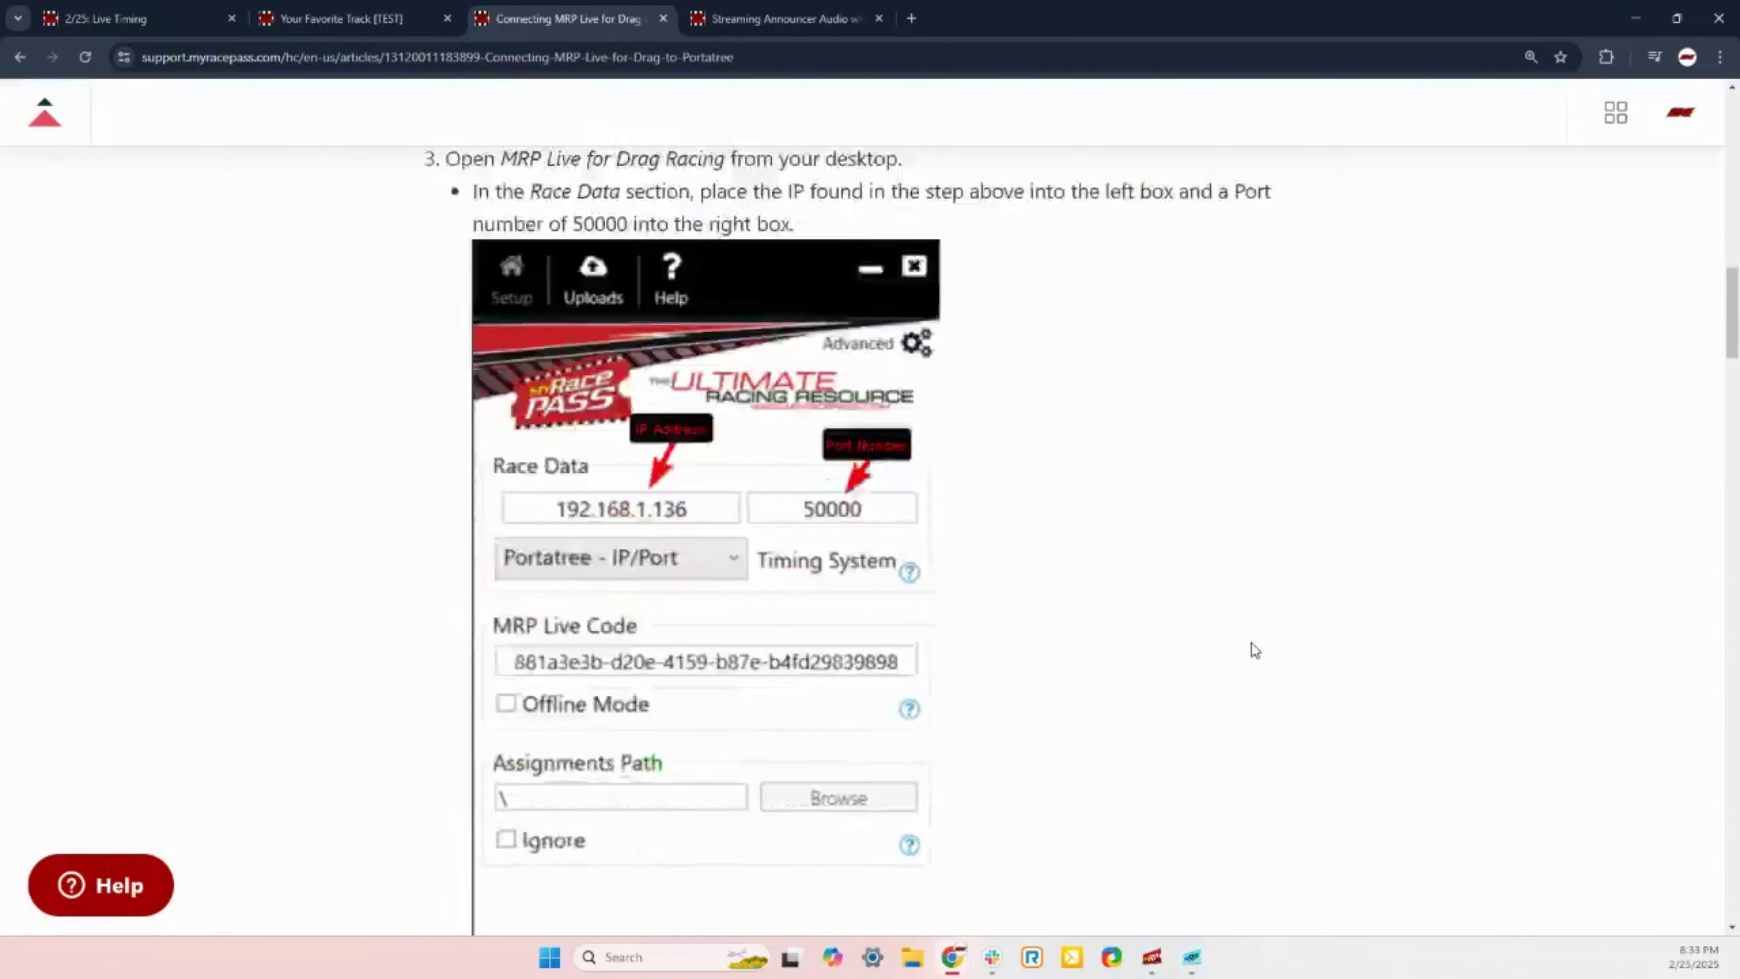
pyautogui.scroll(-20, 1254, 650)
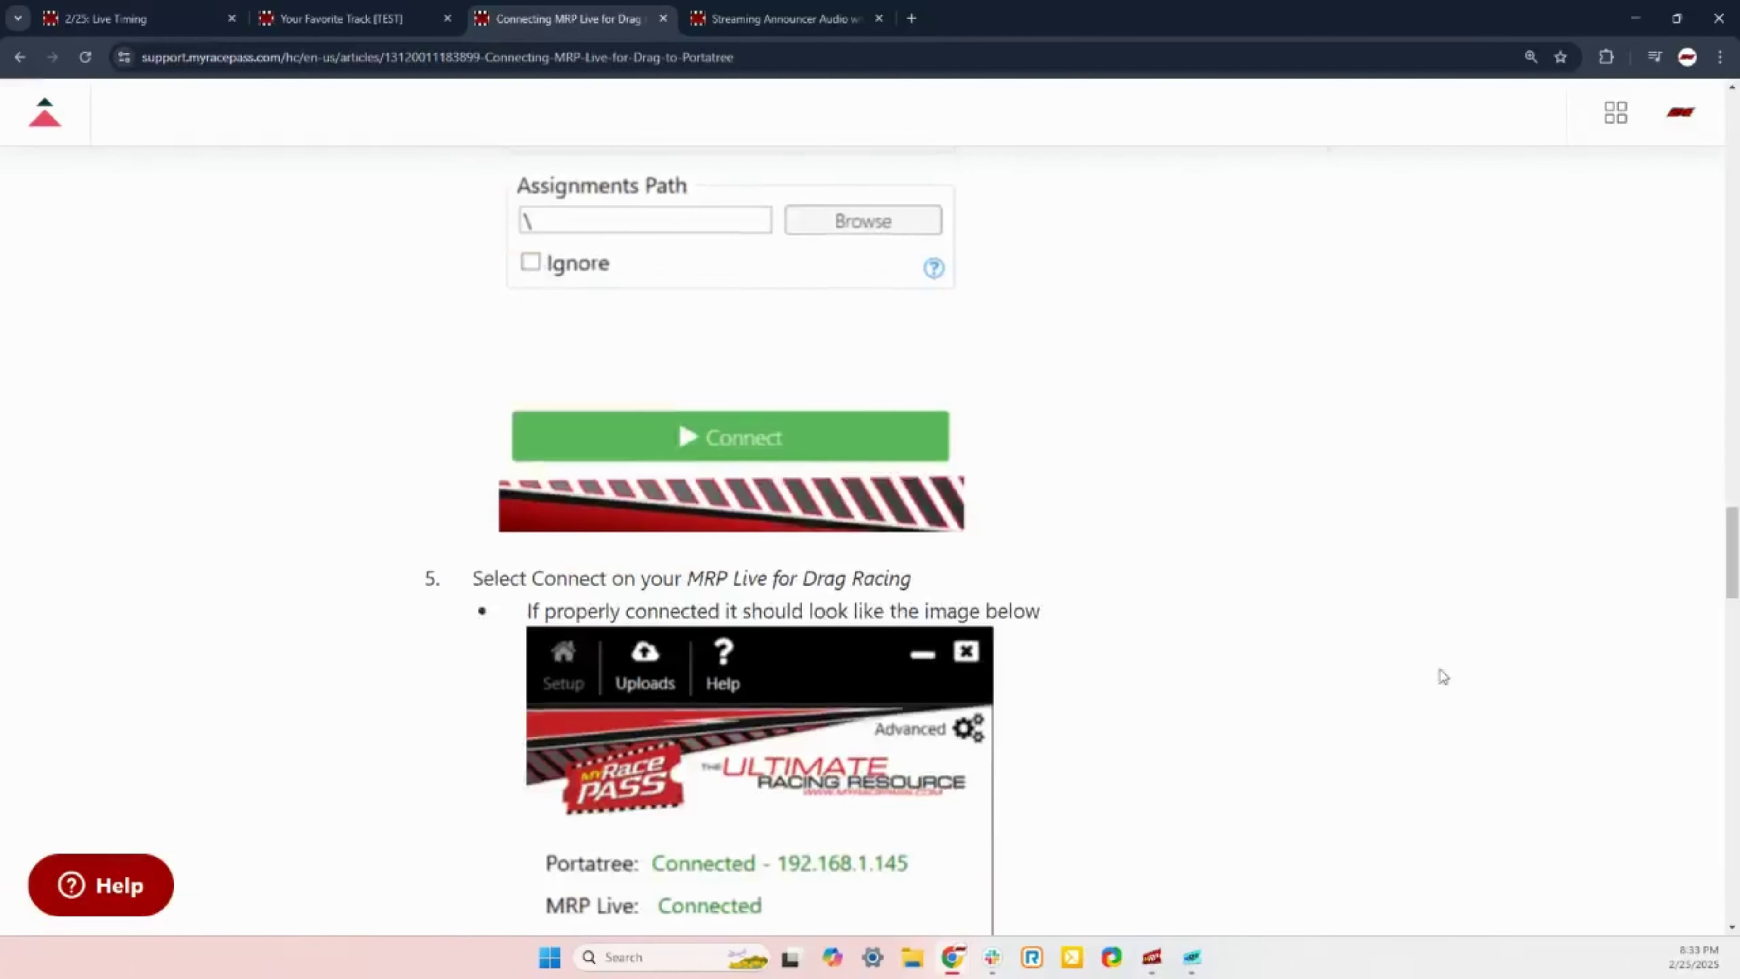
pyautogui.scroll(-15, 1441, 676)
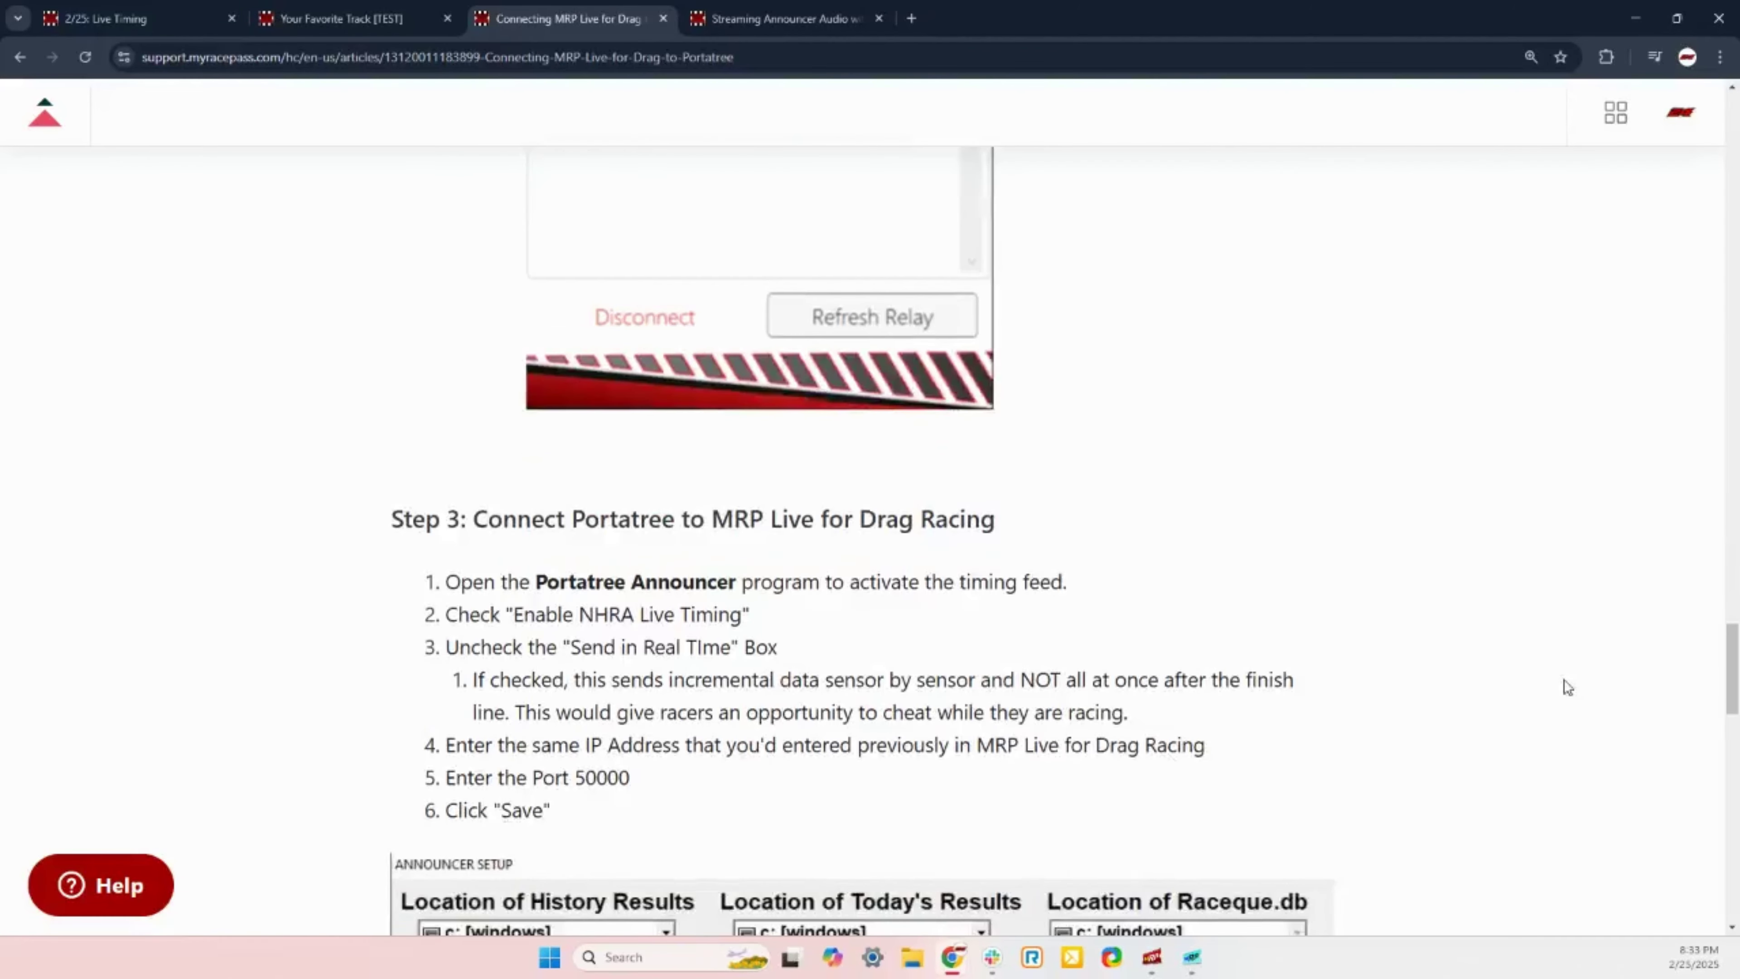
pyautogui.scroll(-5, 1567, 687)
pyautogui.scroll(18, 1099, 587)
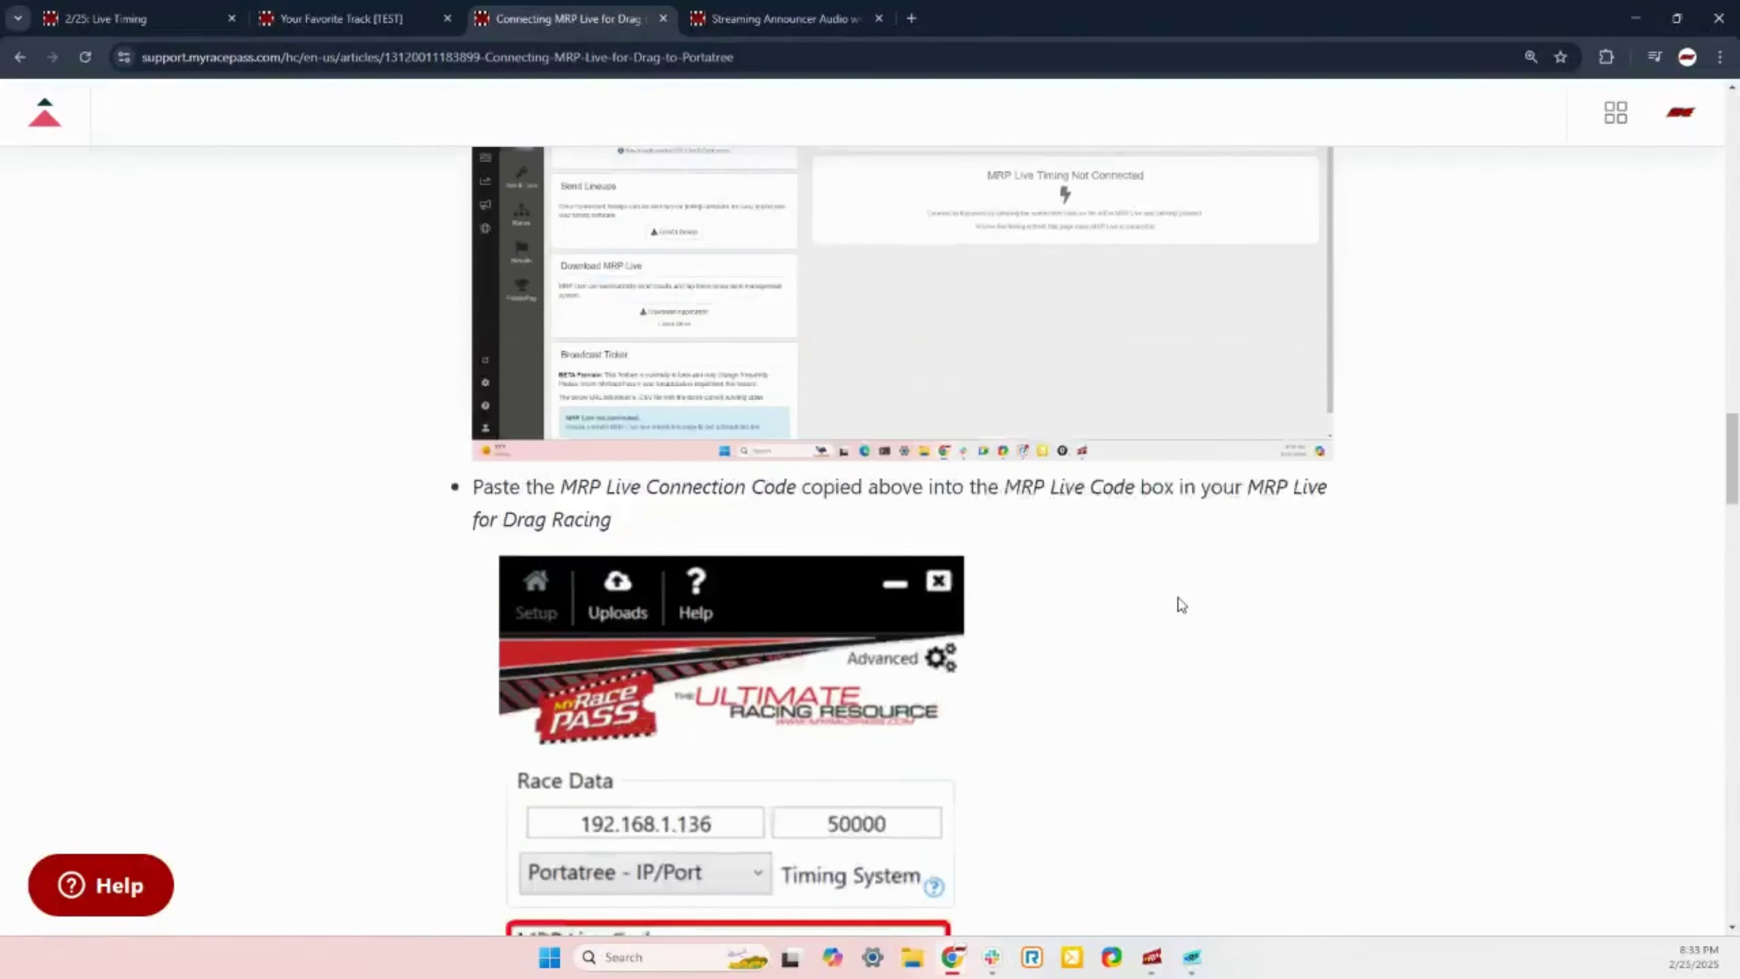
pyautogui.scroll(20, 1181, 604)
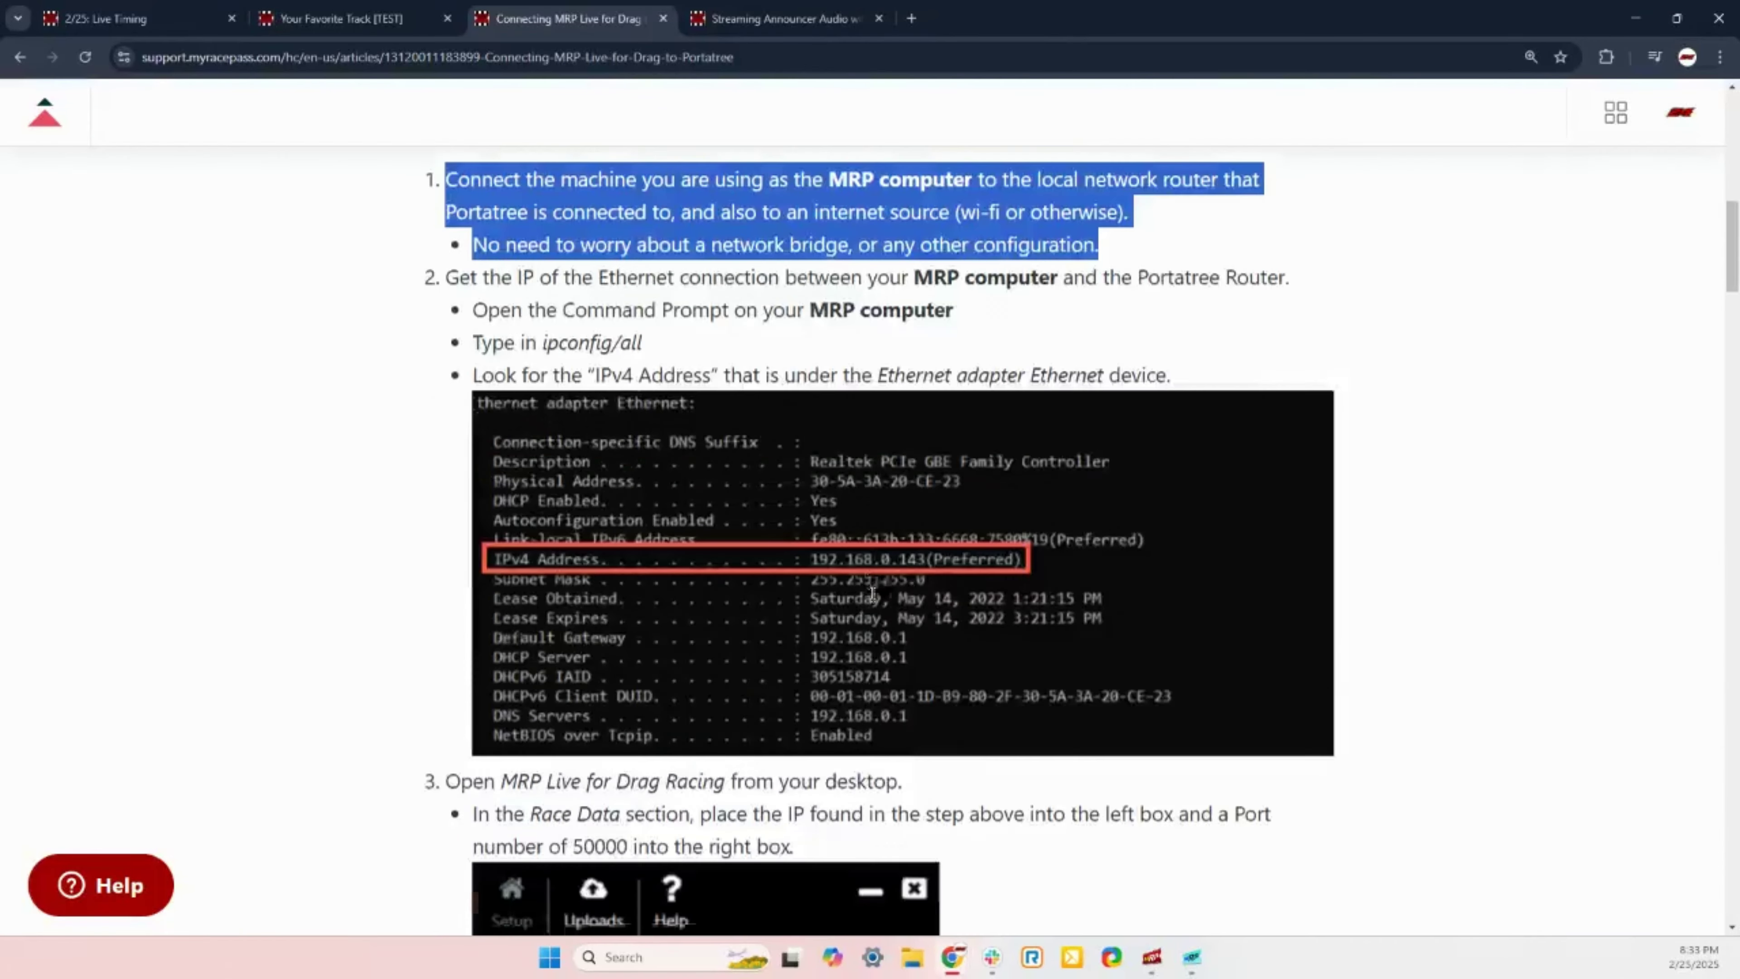
pyautogui.scroll(7, 617, 634)
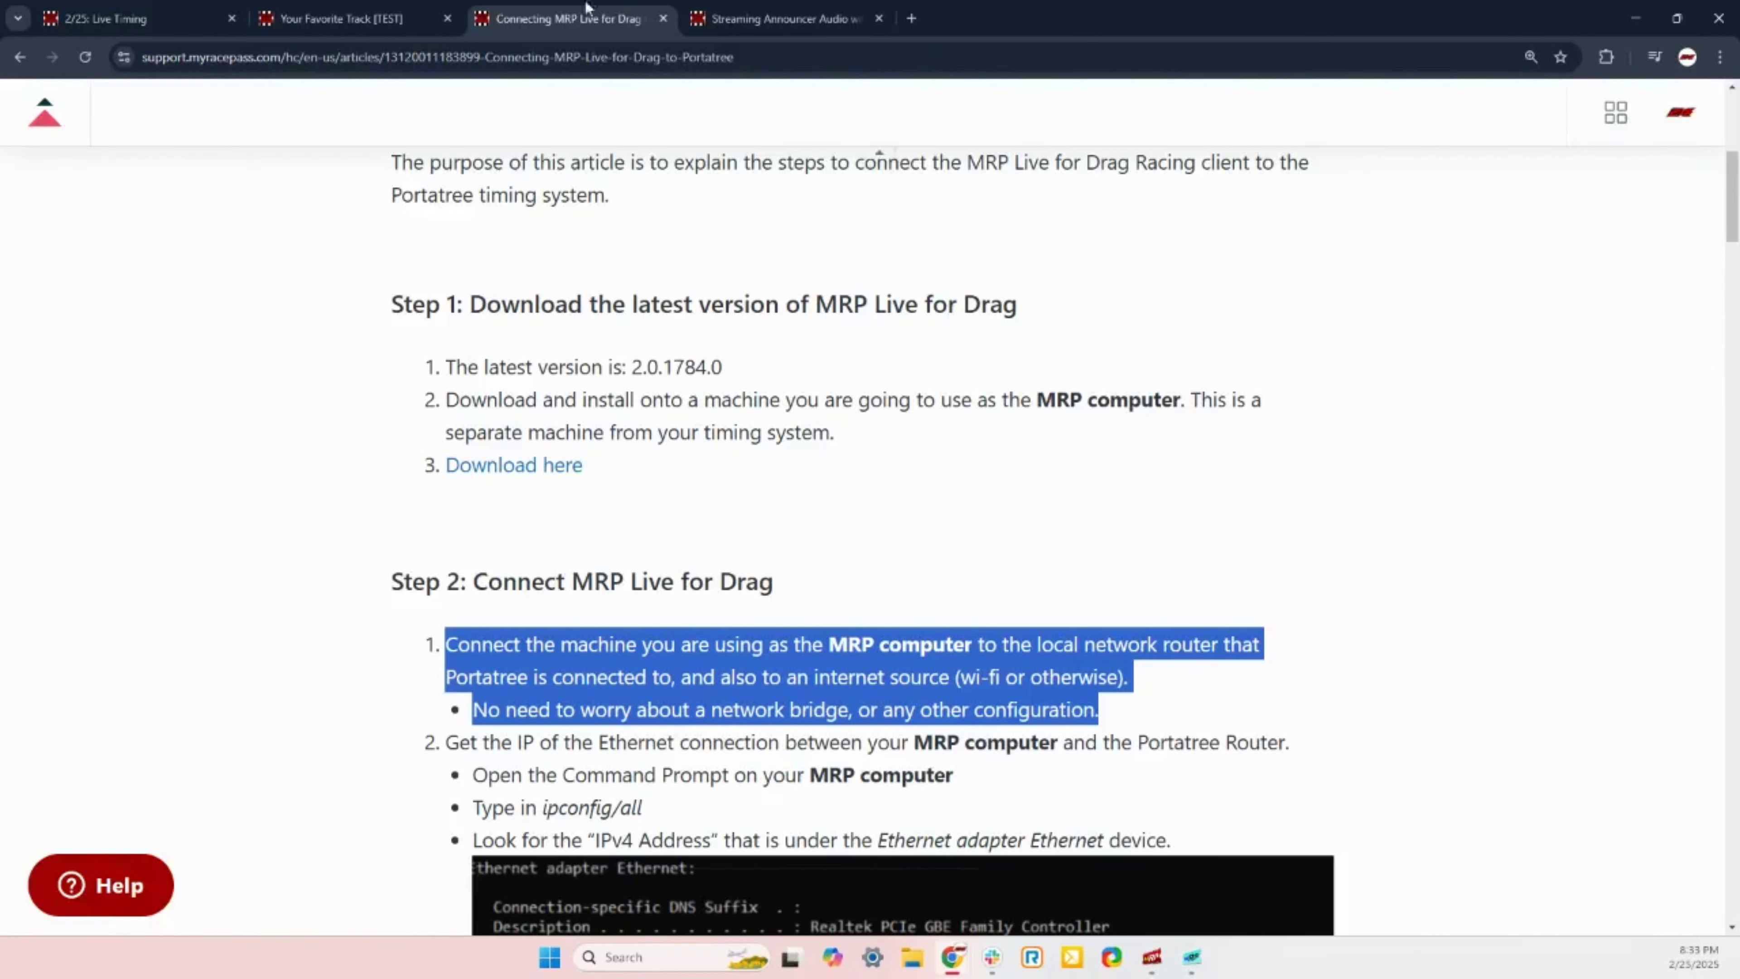
# Step: Press Refresh Relay in MRP Live, then switch to the '2/25: Live Timing' tab
pyautogui.click(1151, 957)
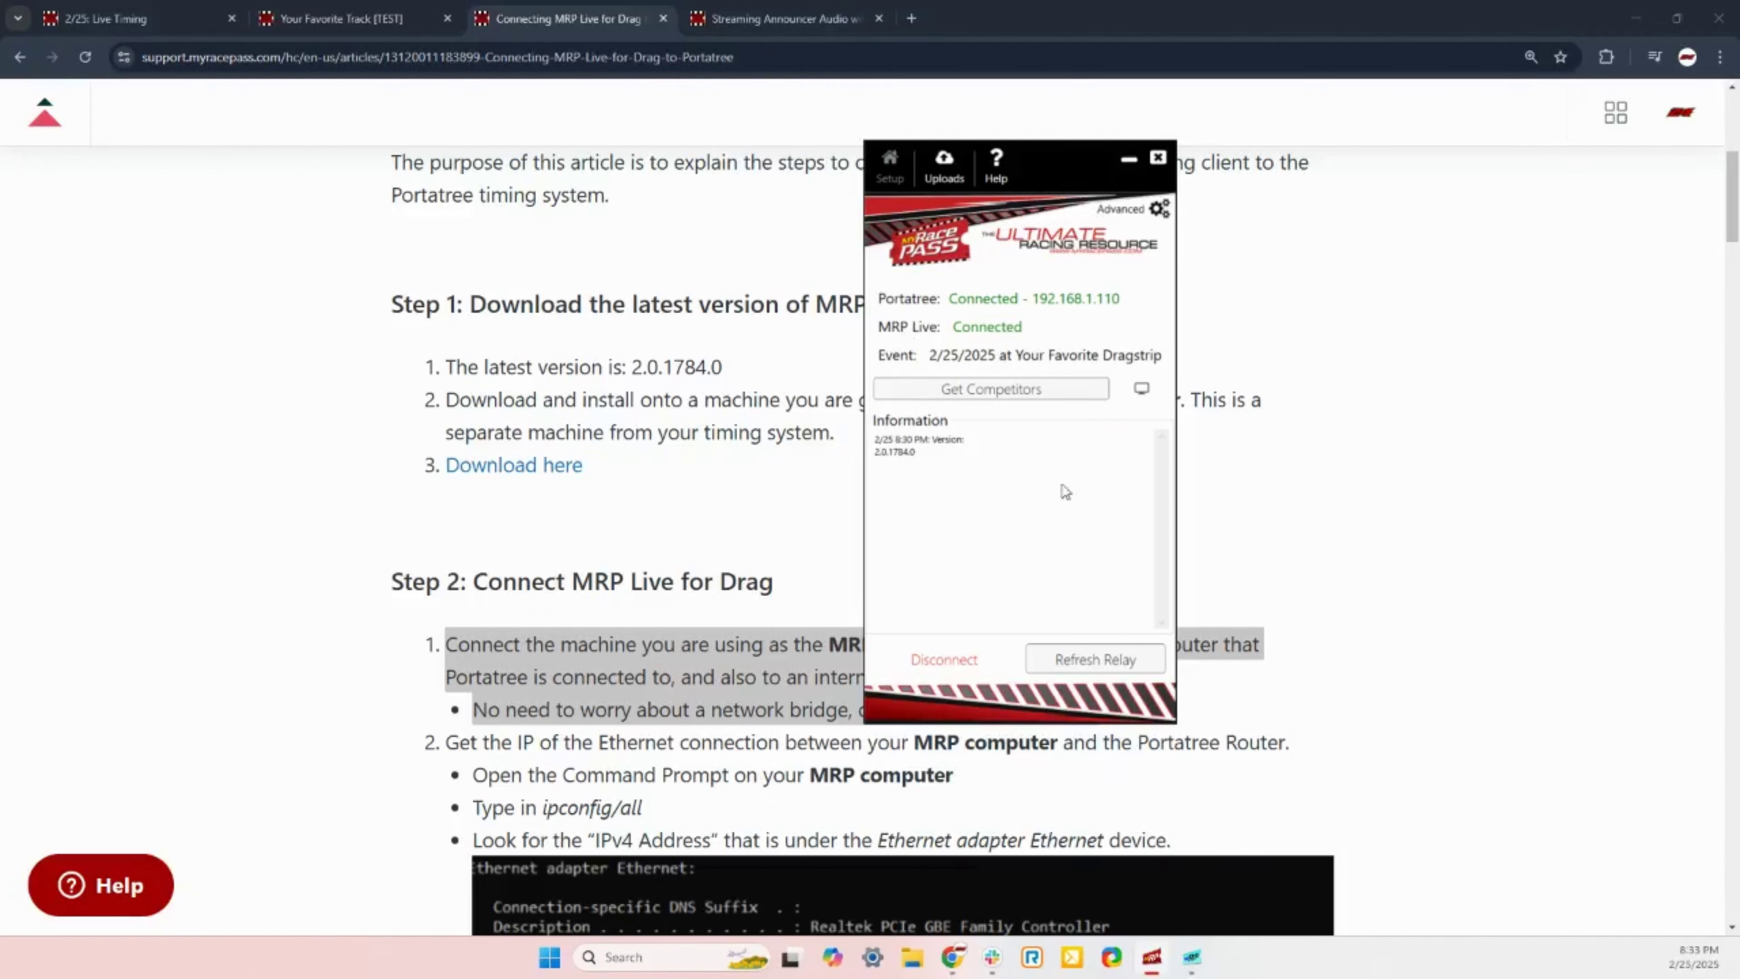
pyautogui.click(1106, 671)
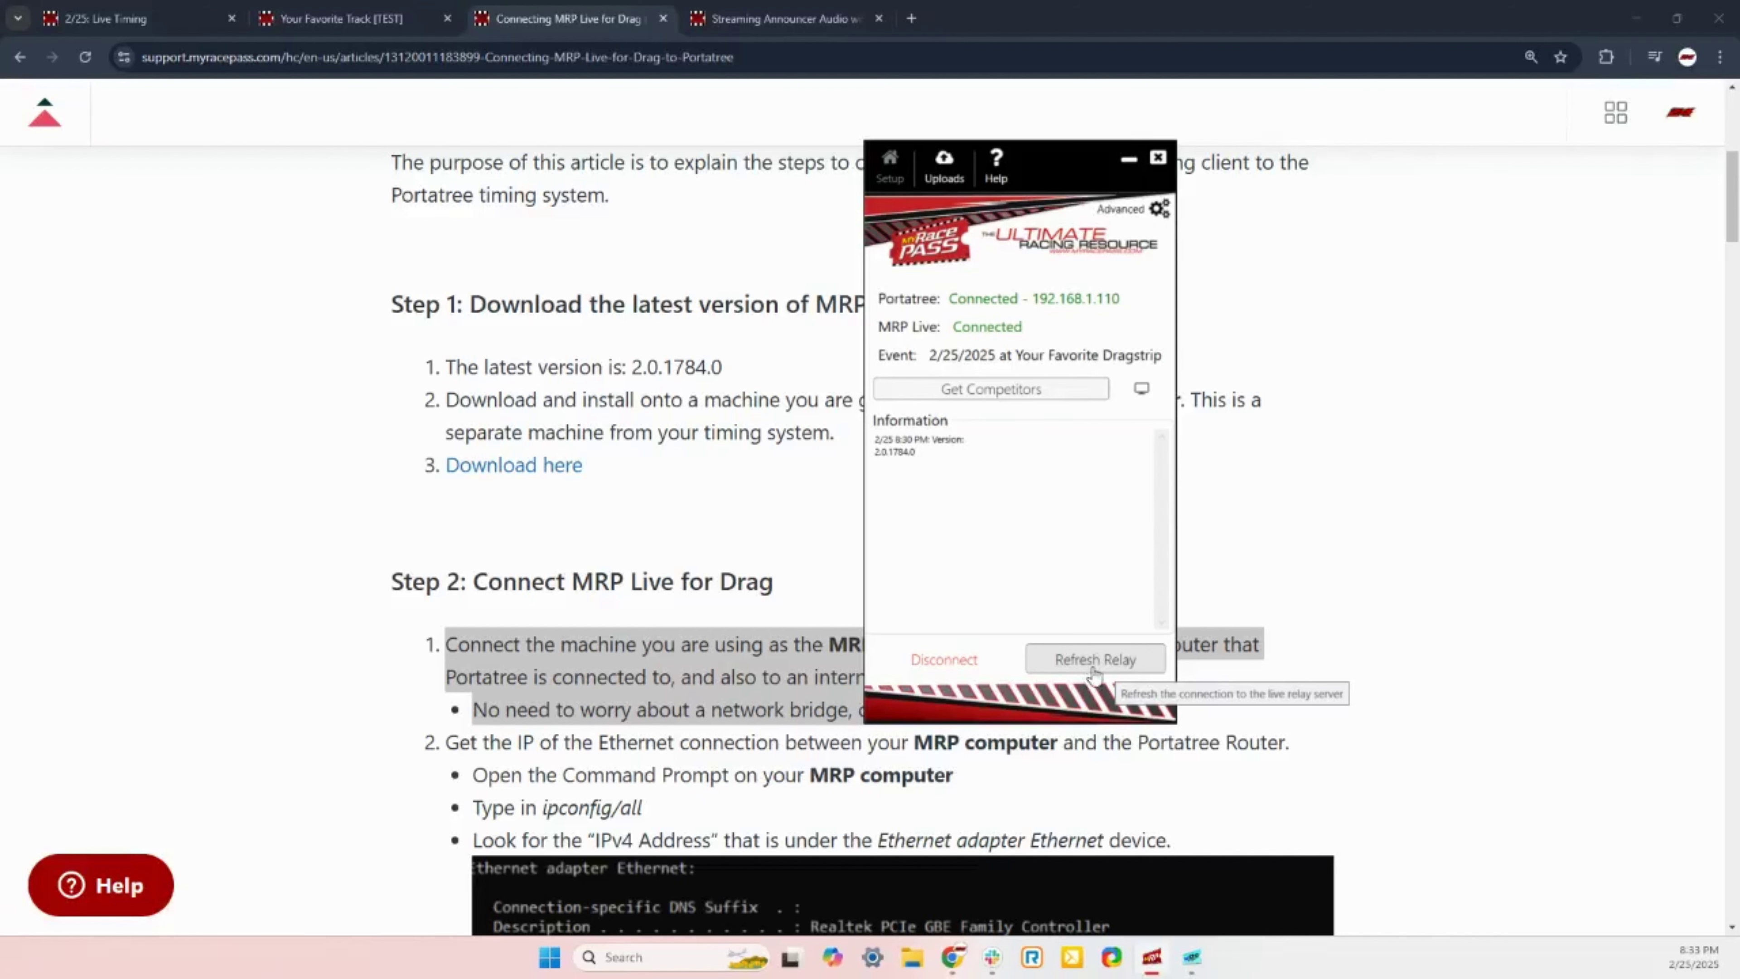
pyautogui.click(1362, 309)
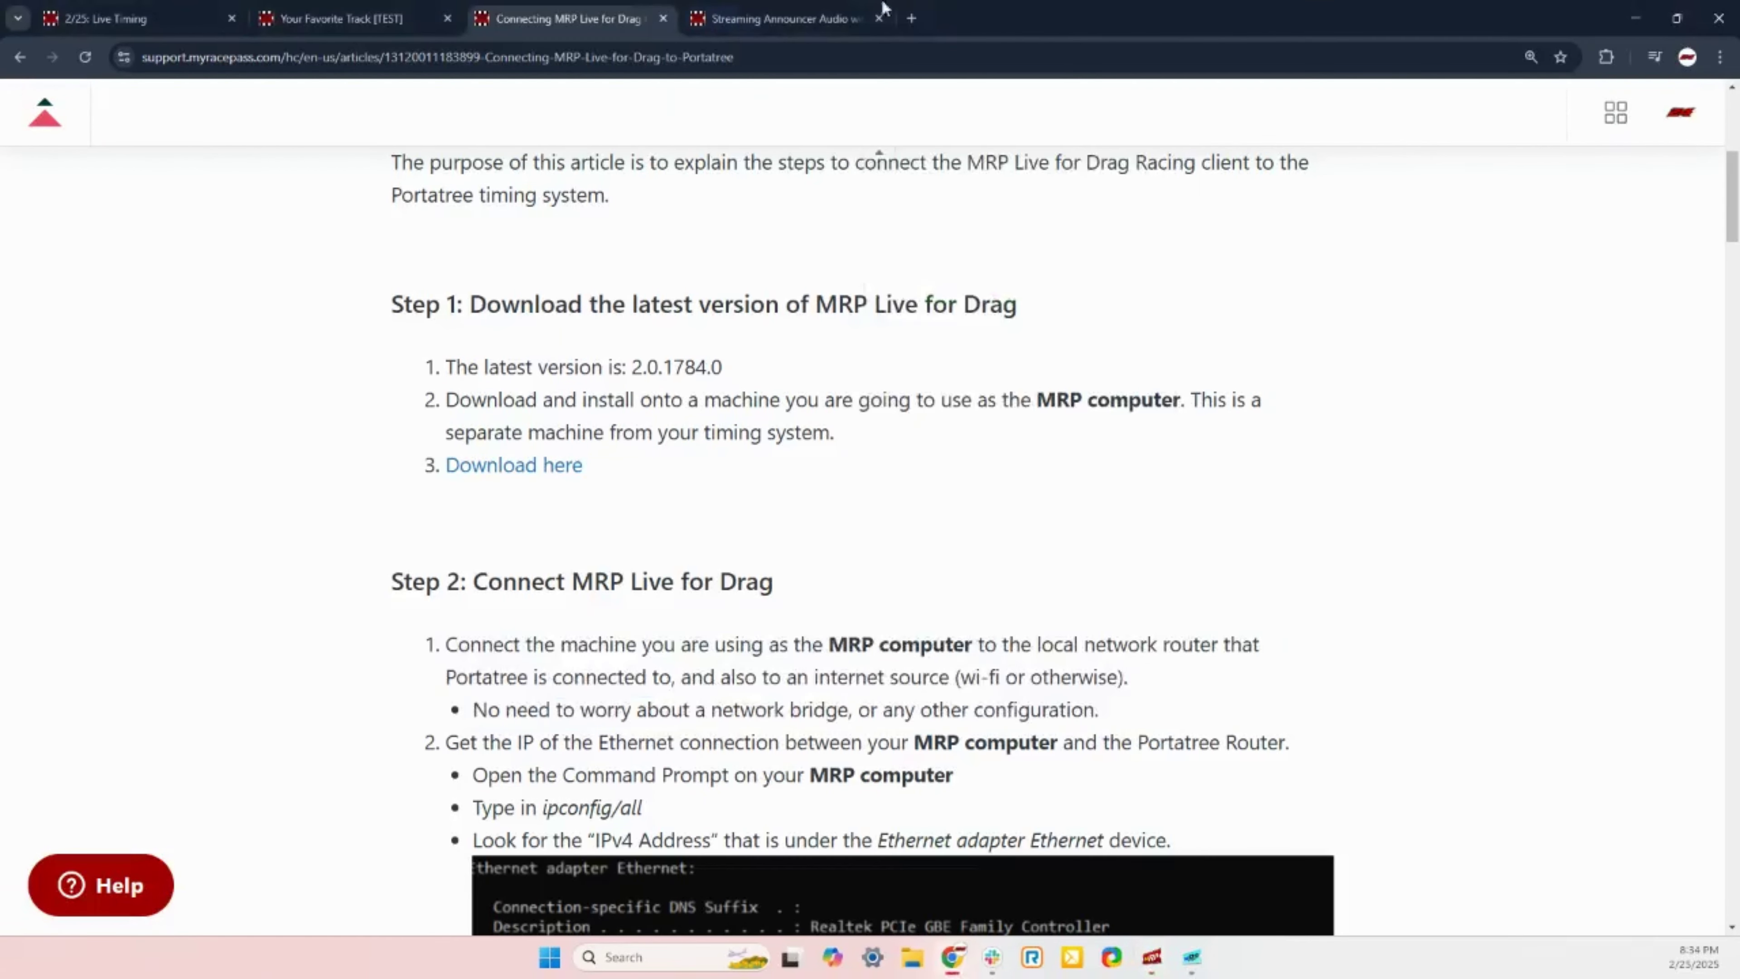
pyautogui.click(171, 18)
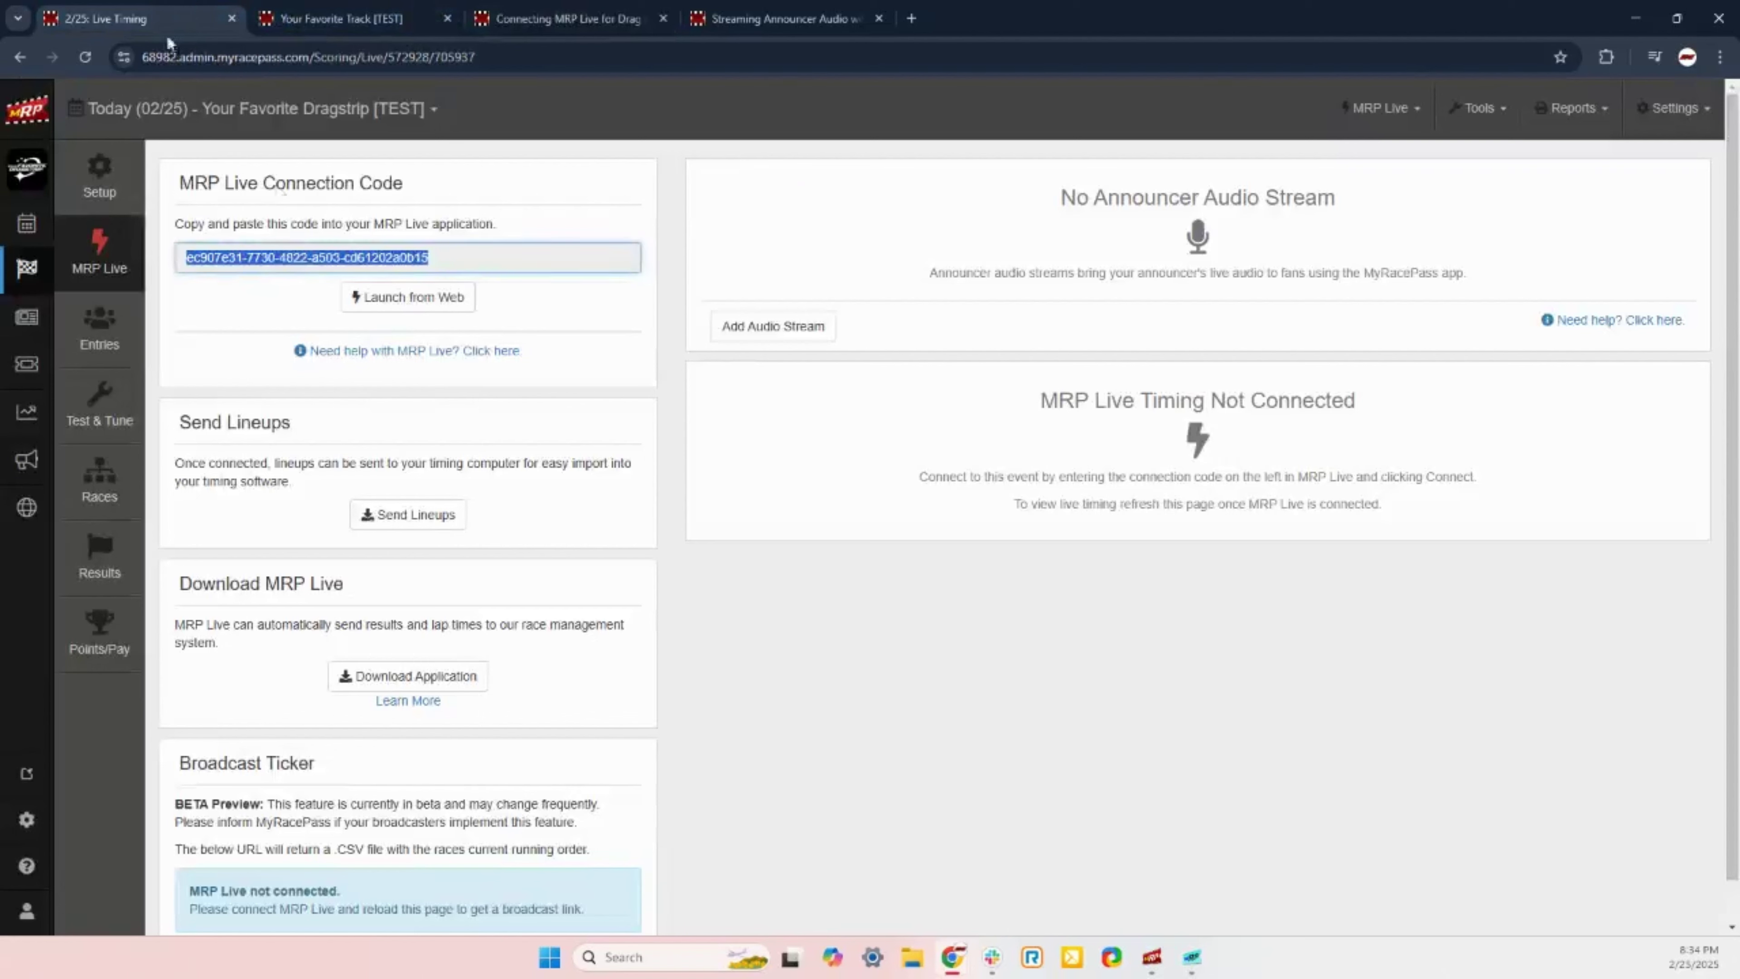
pyautogui.click(895, 708)
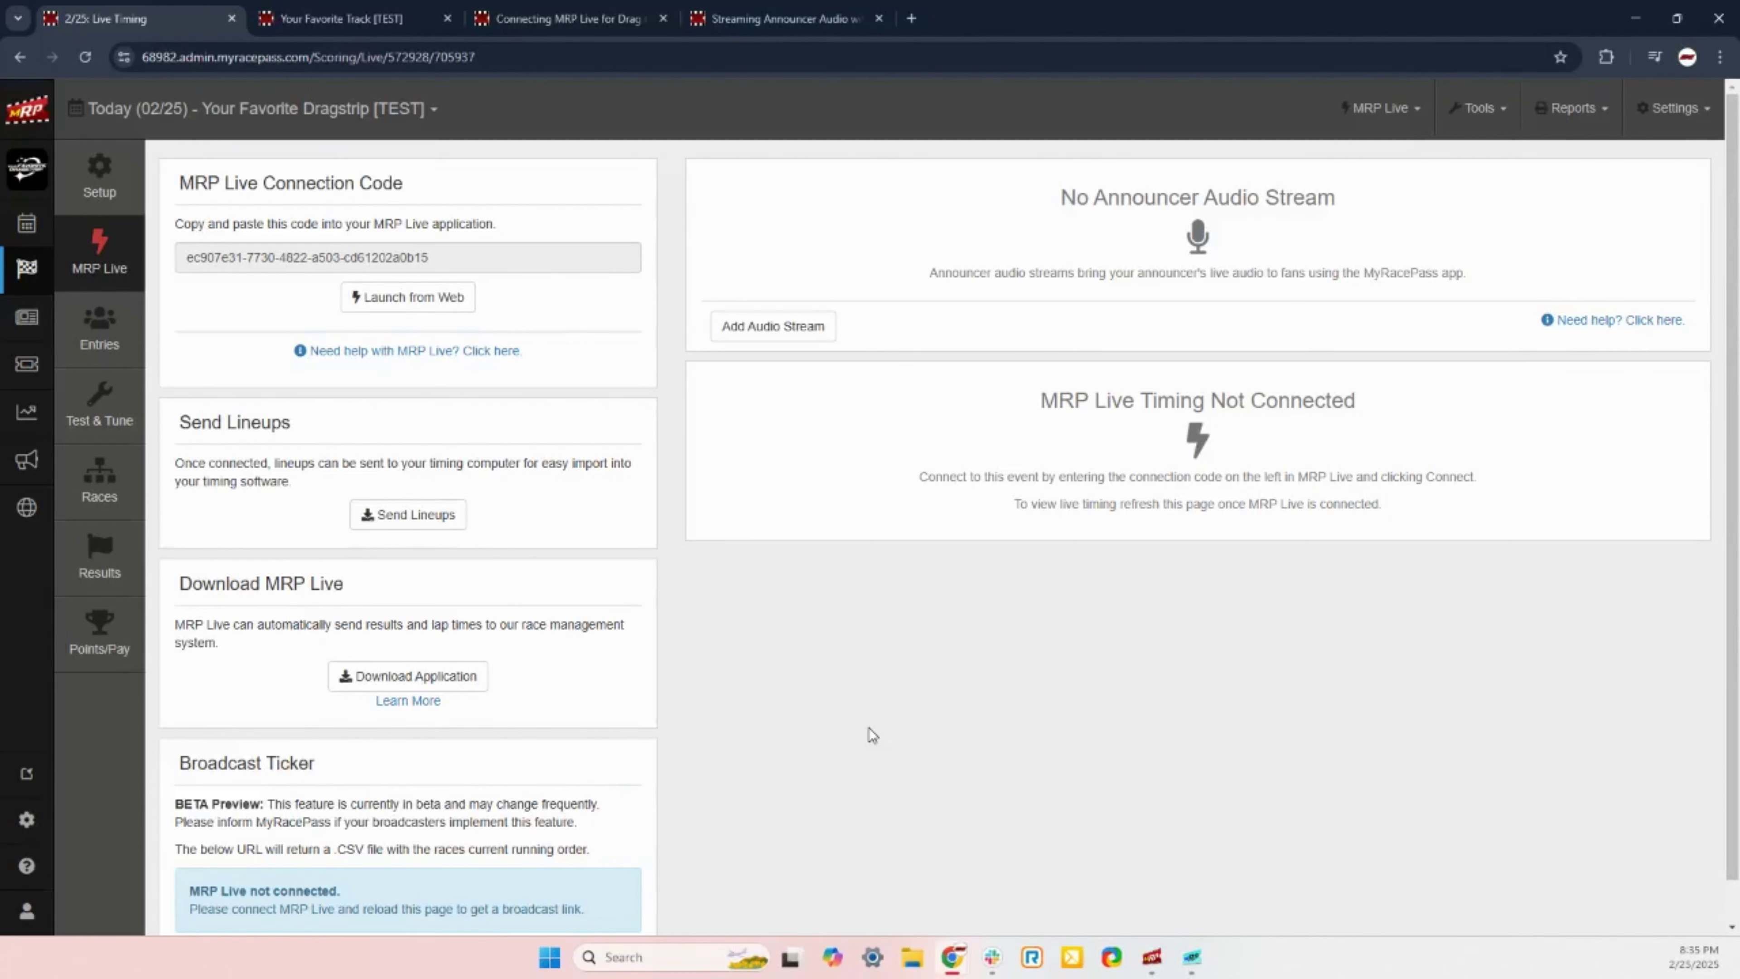
# Step: Skim the announcer audio streaming article, then open the Connecting MRP Live for Drag to Portatree article
pyautogui.click(777, 19)
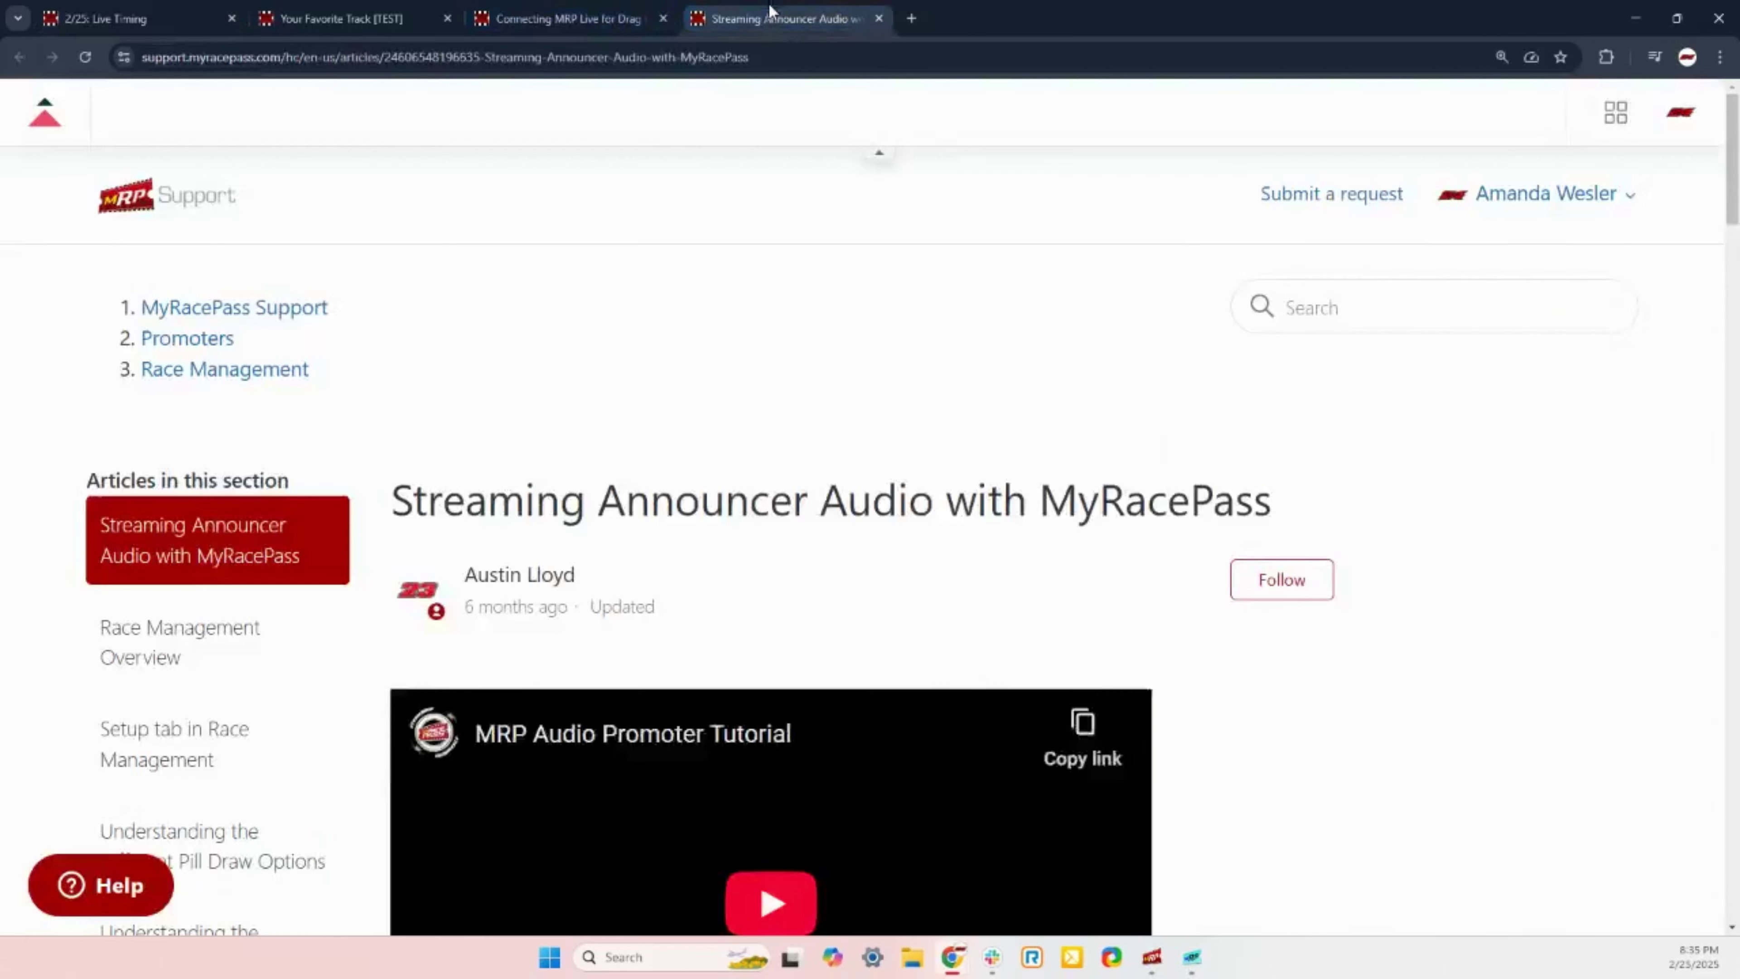
pyautogui.scroll(-1, 41, 535)
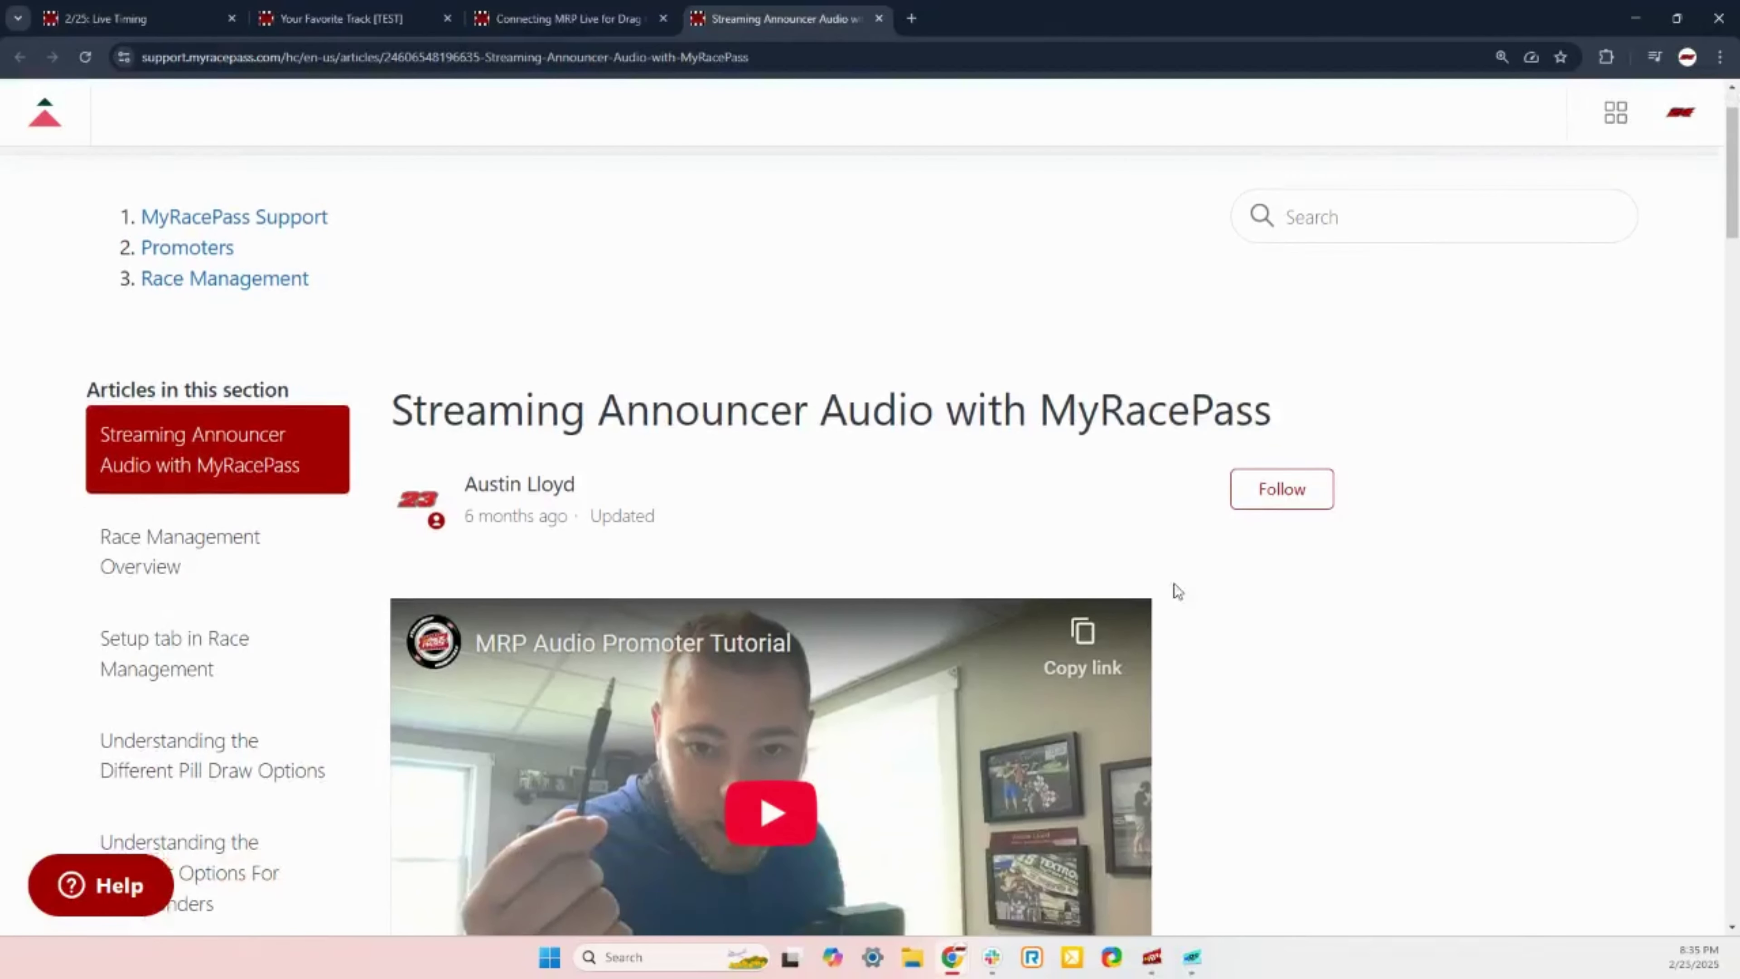
pyautogui.scroll(-2, 1411, 706)
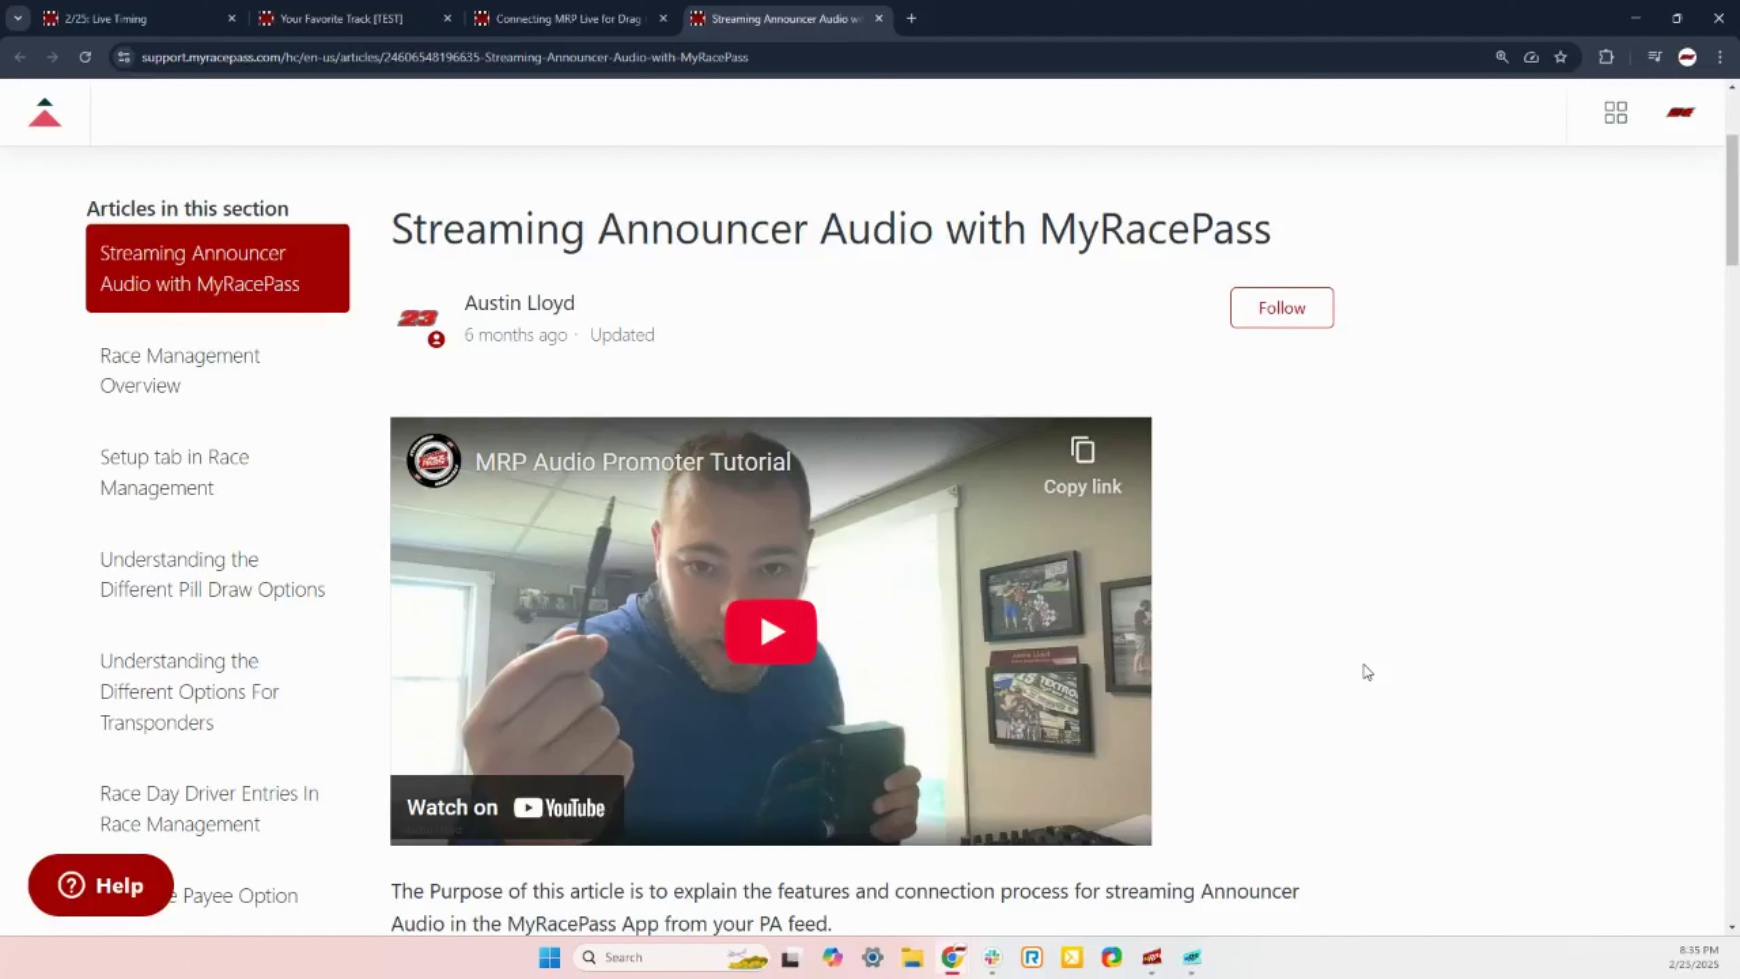
pyautogui.click(634, 21)
pyautogui.click(728, 10)
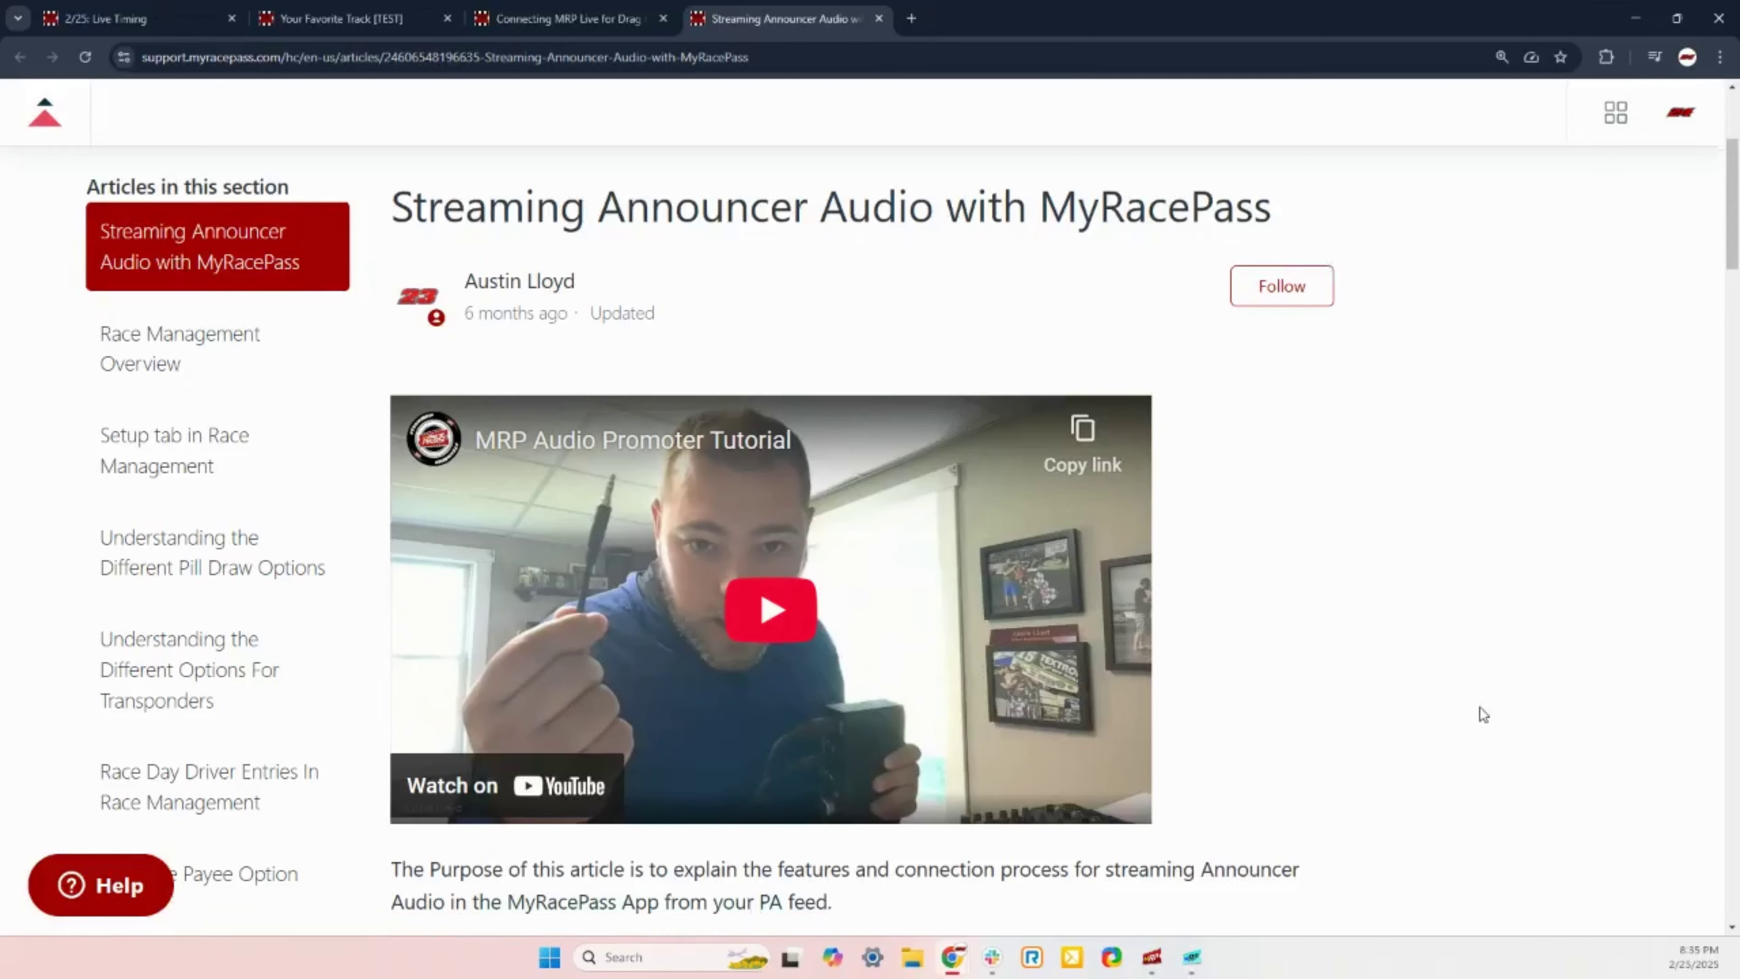
pyautogui.scroll(-4, 1479, 708)
pyautogui.scroll(-6, 1465, 698)
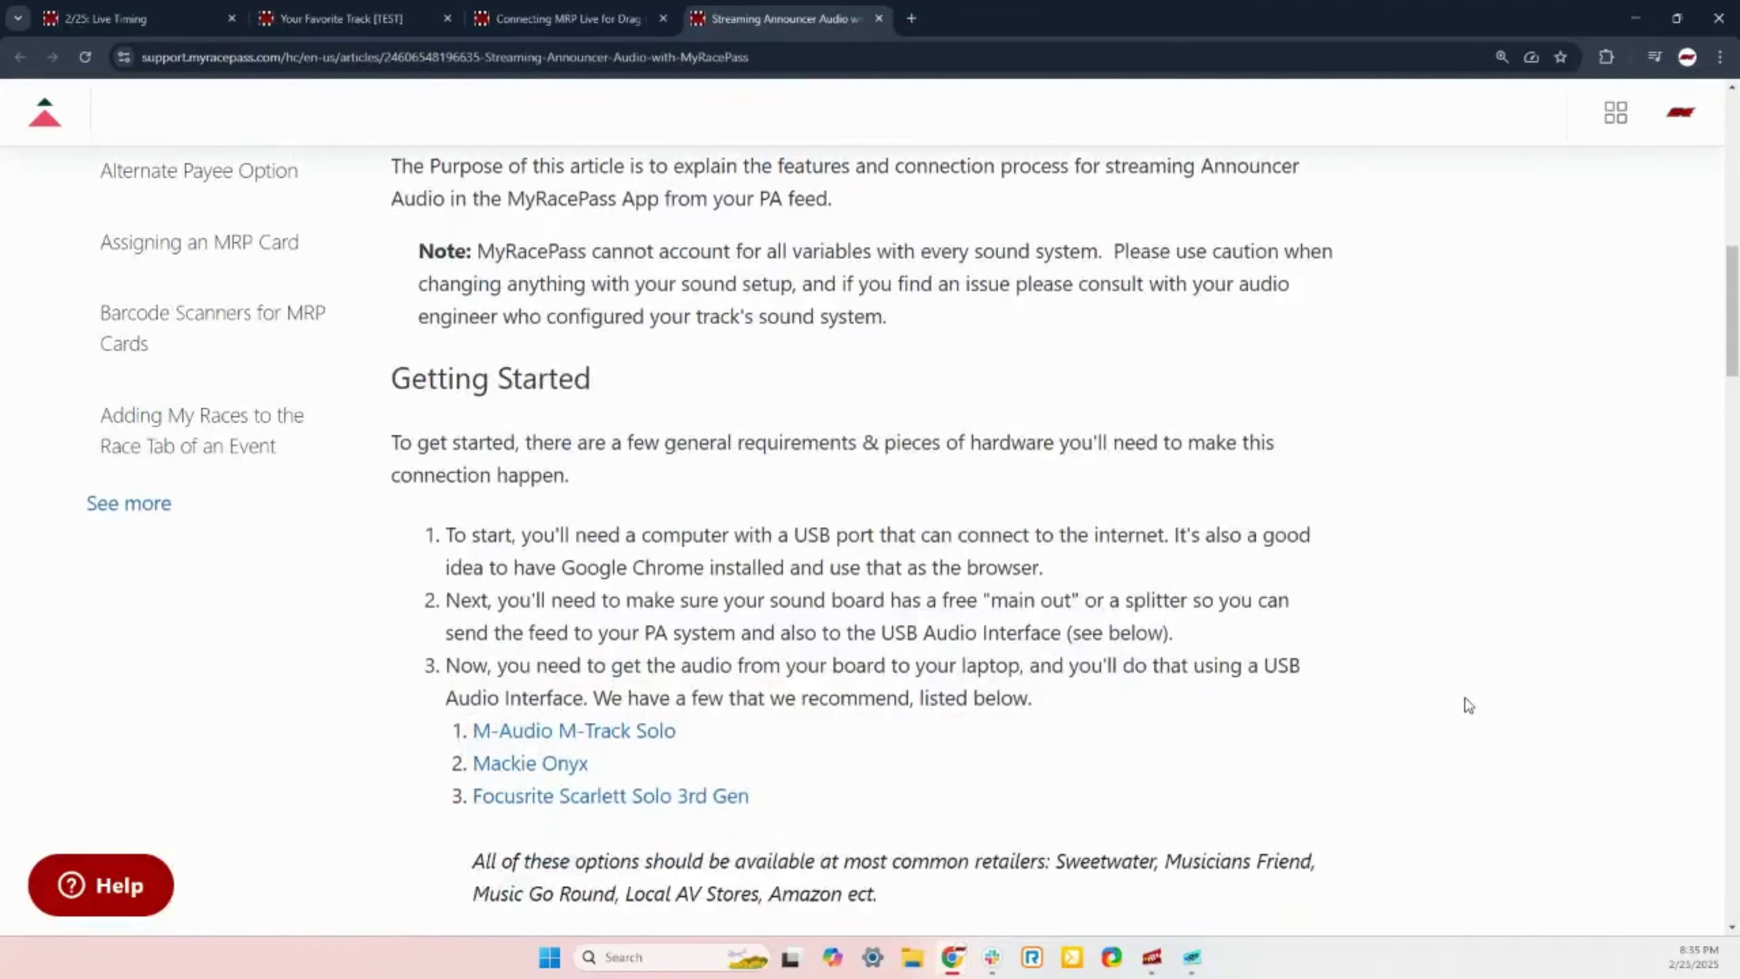
pyautogui.click(603, 10)
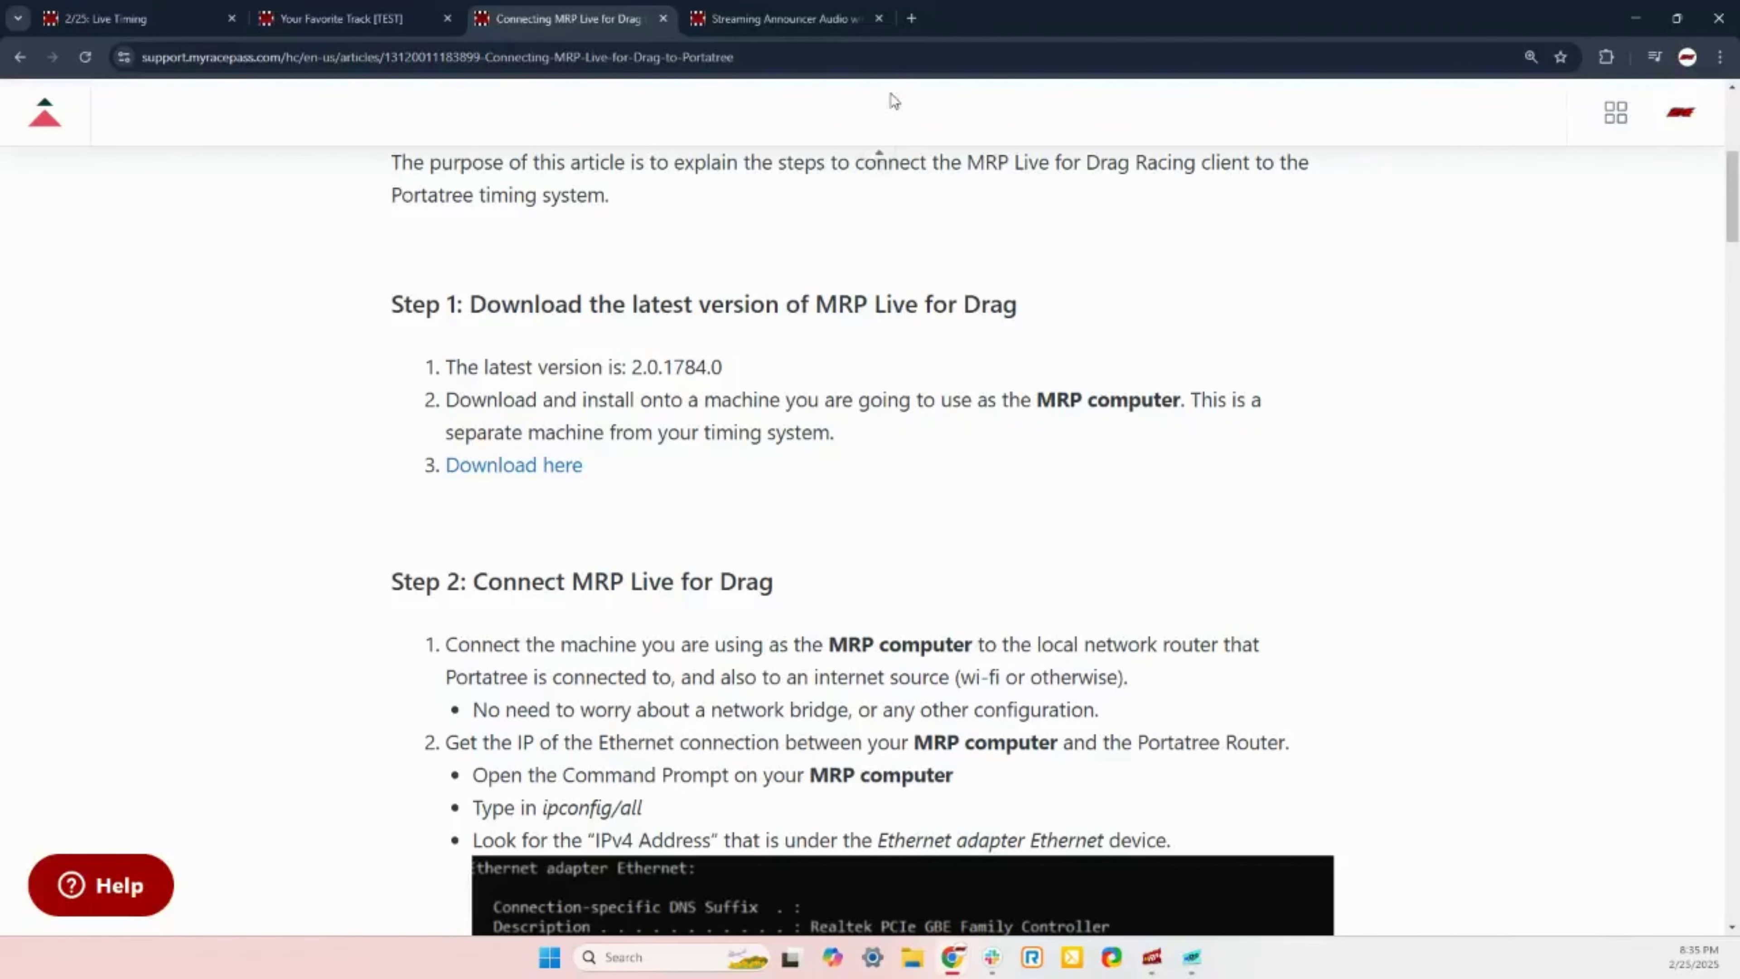
# Step: Back on the live timing page, add announcer audio stream 'Drag Webinar Race' with geo-location restriction left off
pyautogui.click(137, 19)
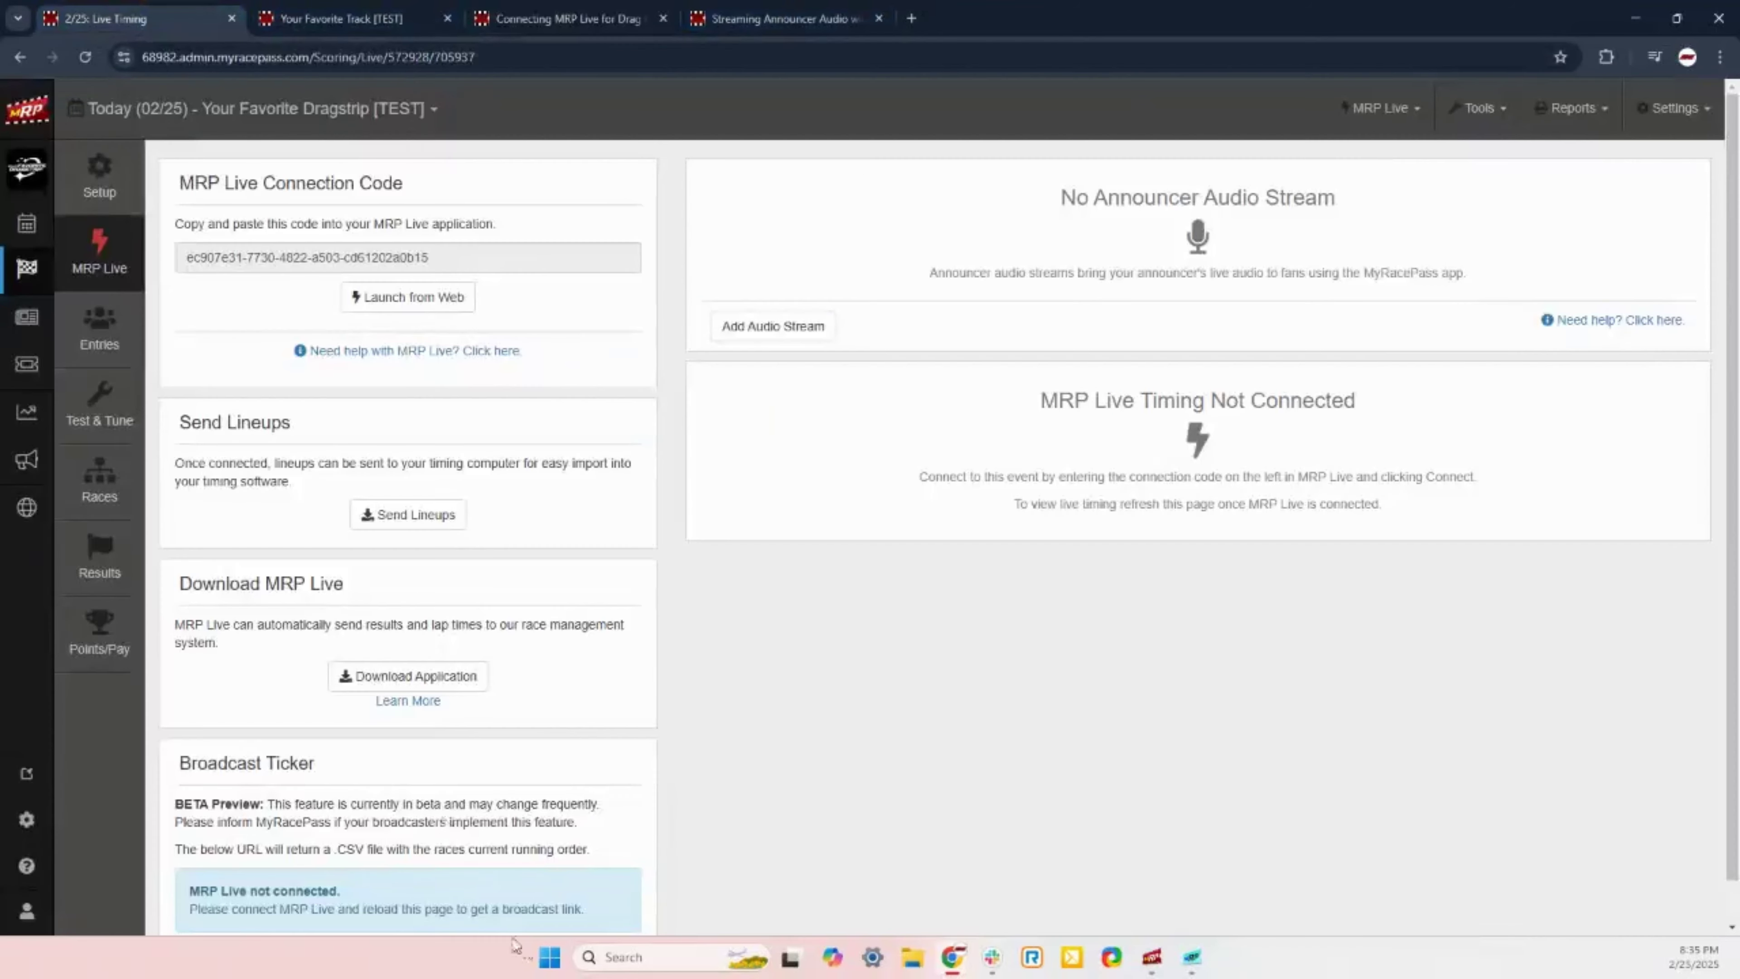
pyautogui.click(795, 340)
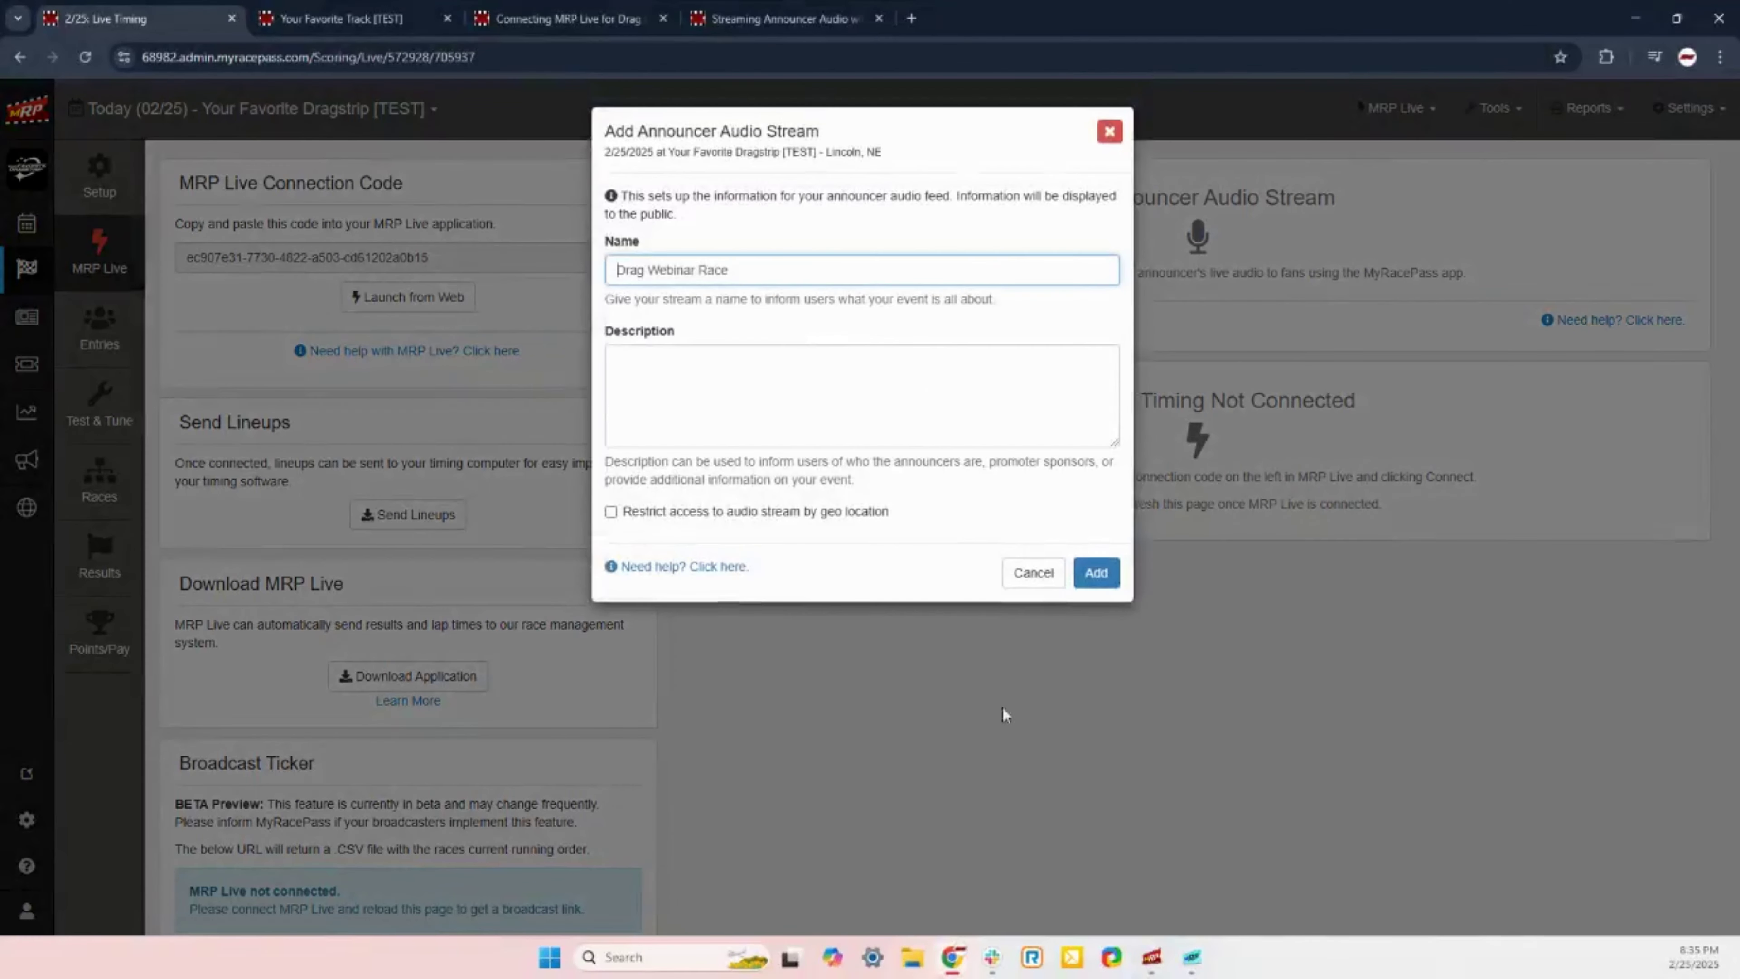
pyautogui.moveTo(734, 271); pyautogui.dragTo(581, 281)
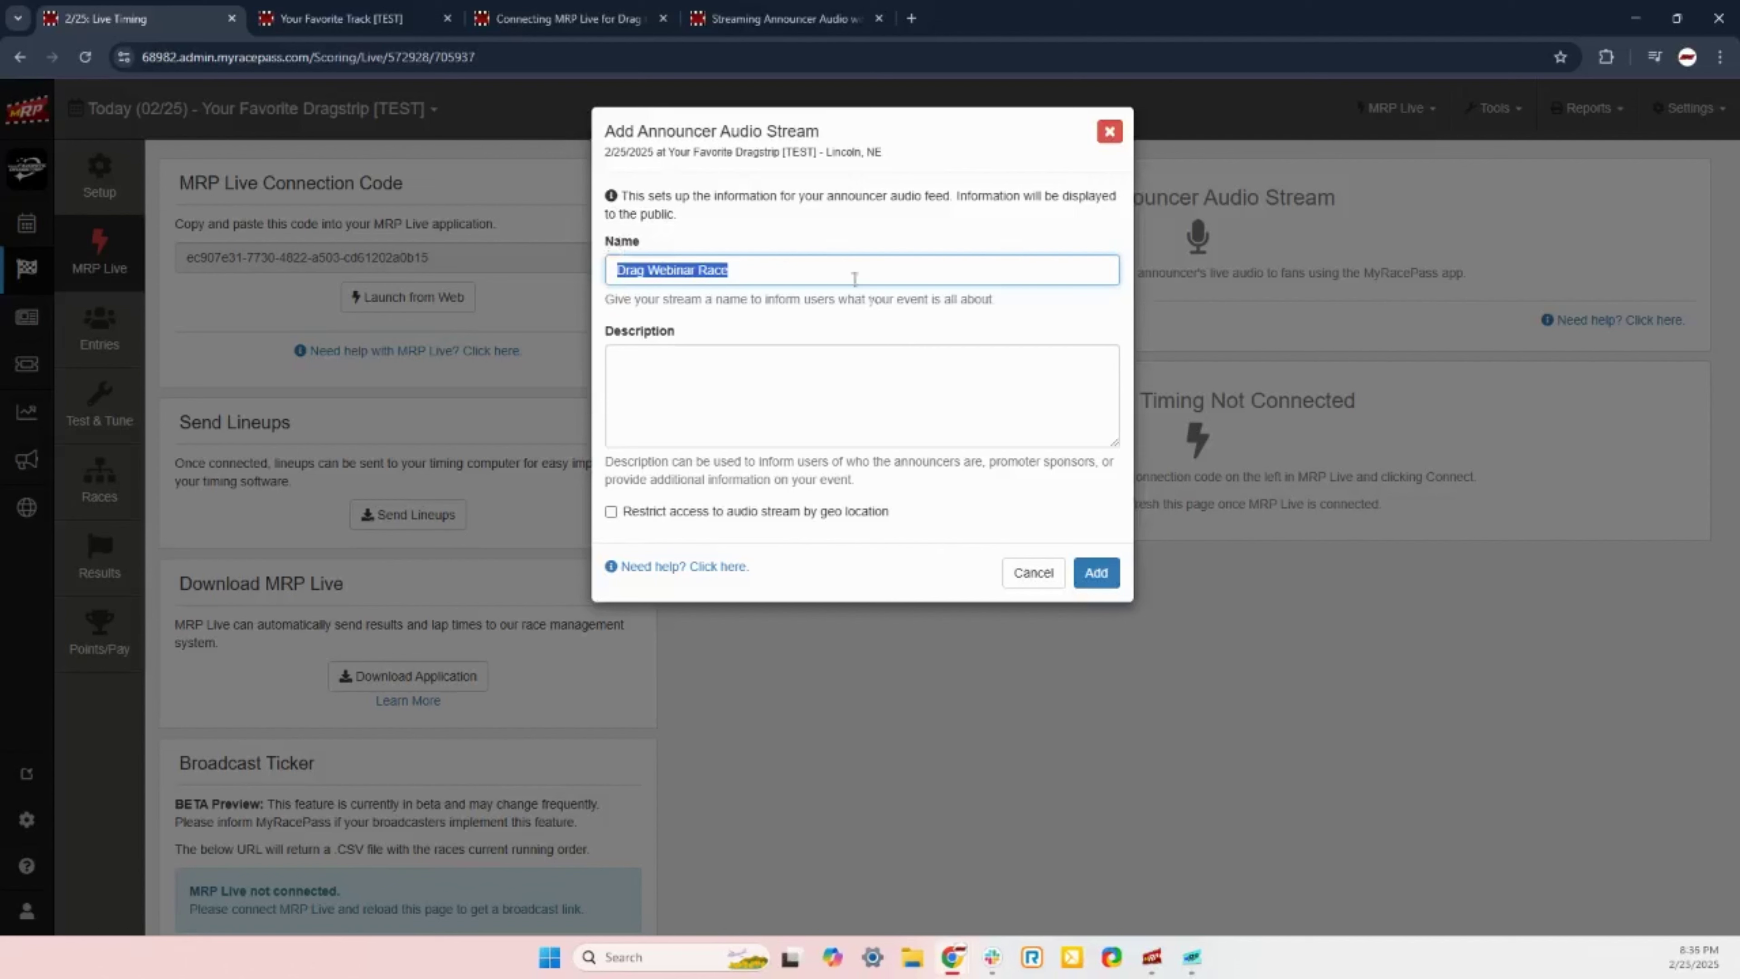
pyautogui.click(766, 394)
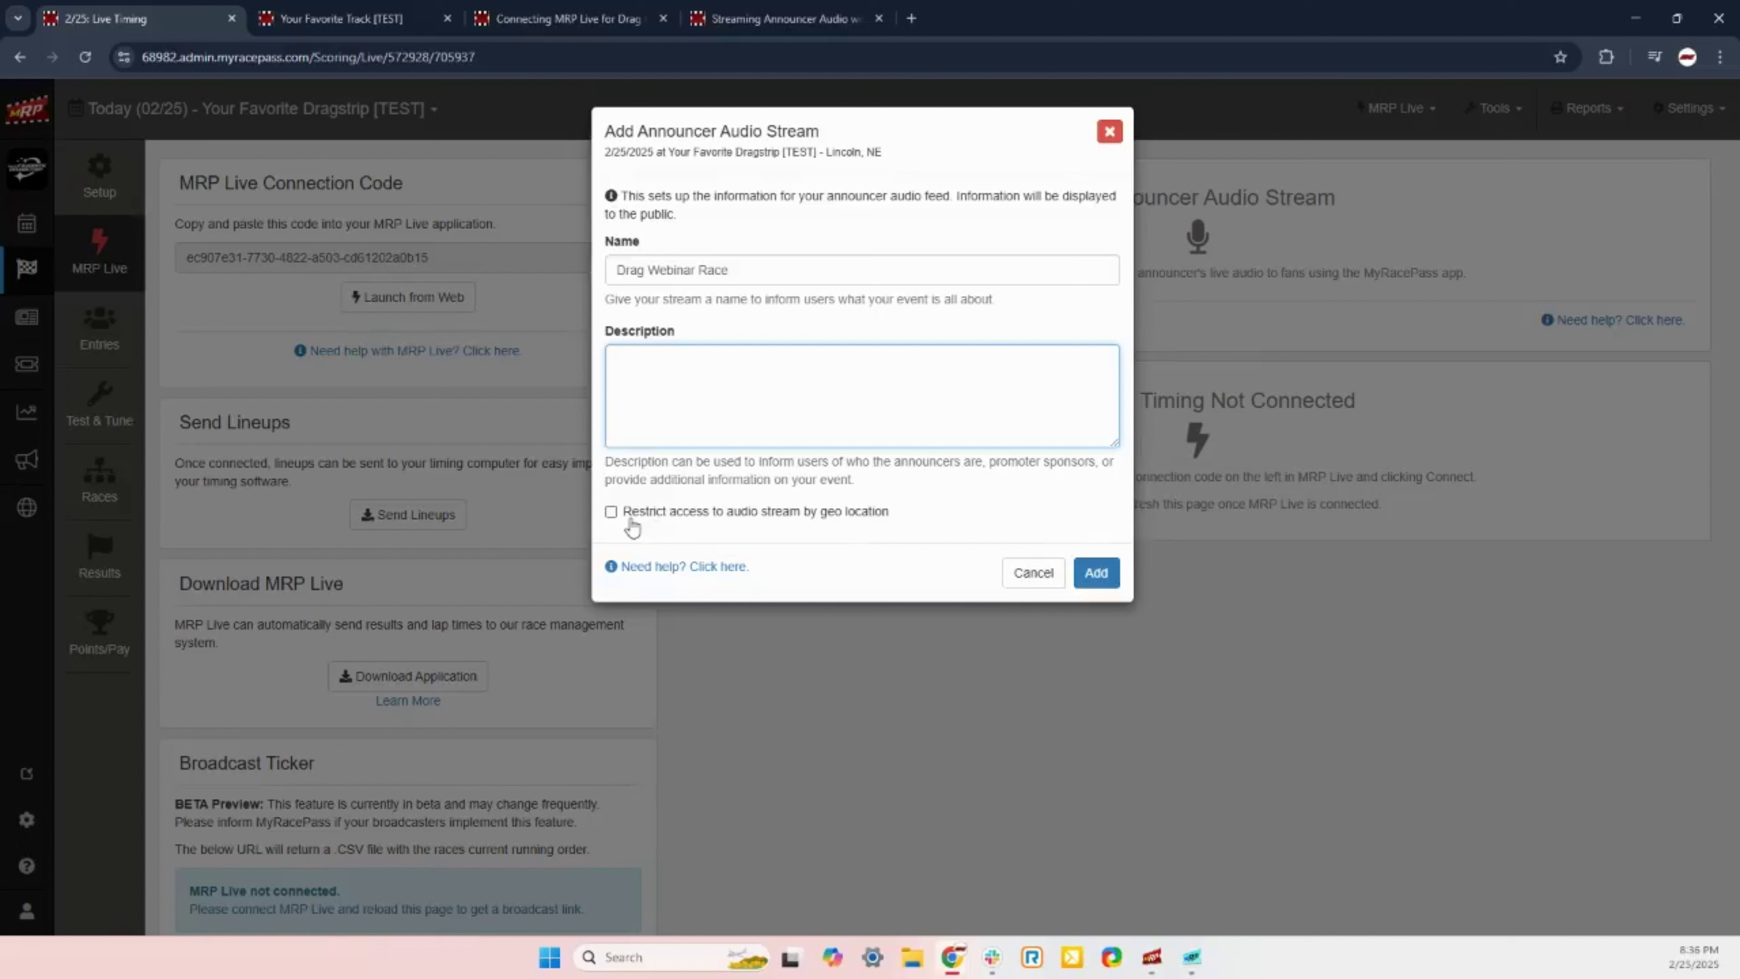
pyautogui.click(611, 512)
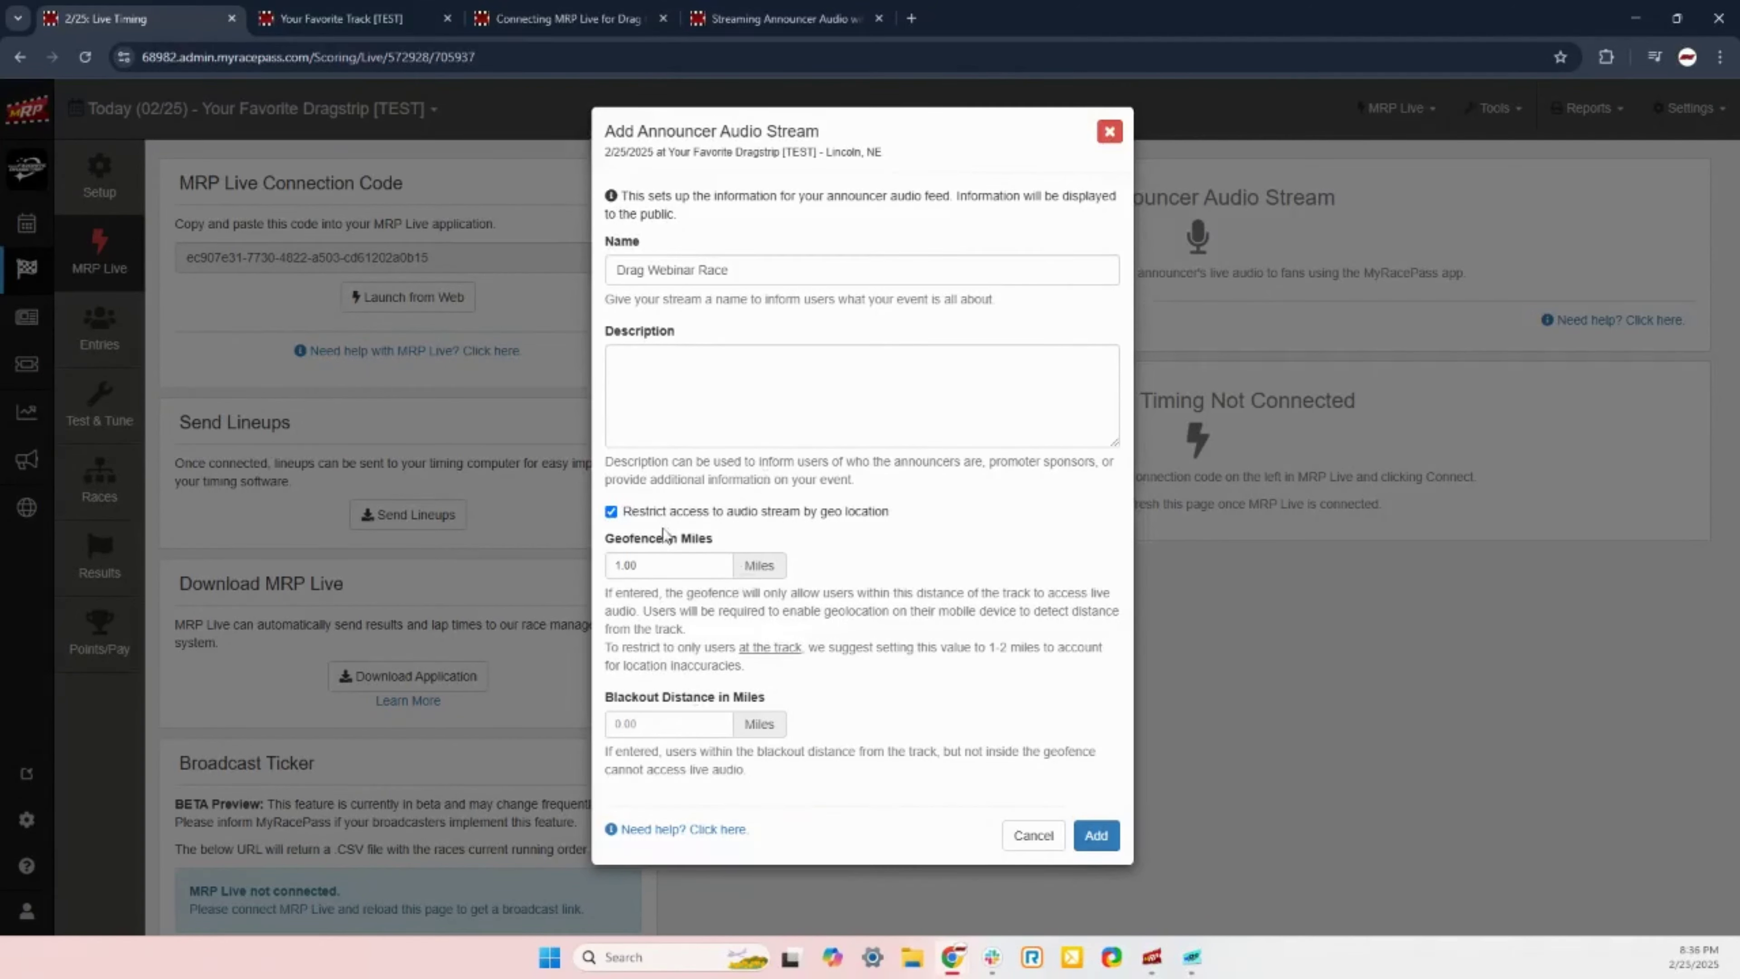
pyautogui.click(611, 513)
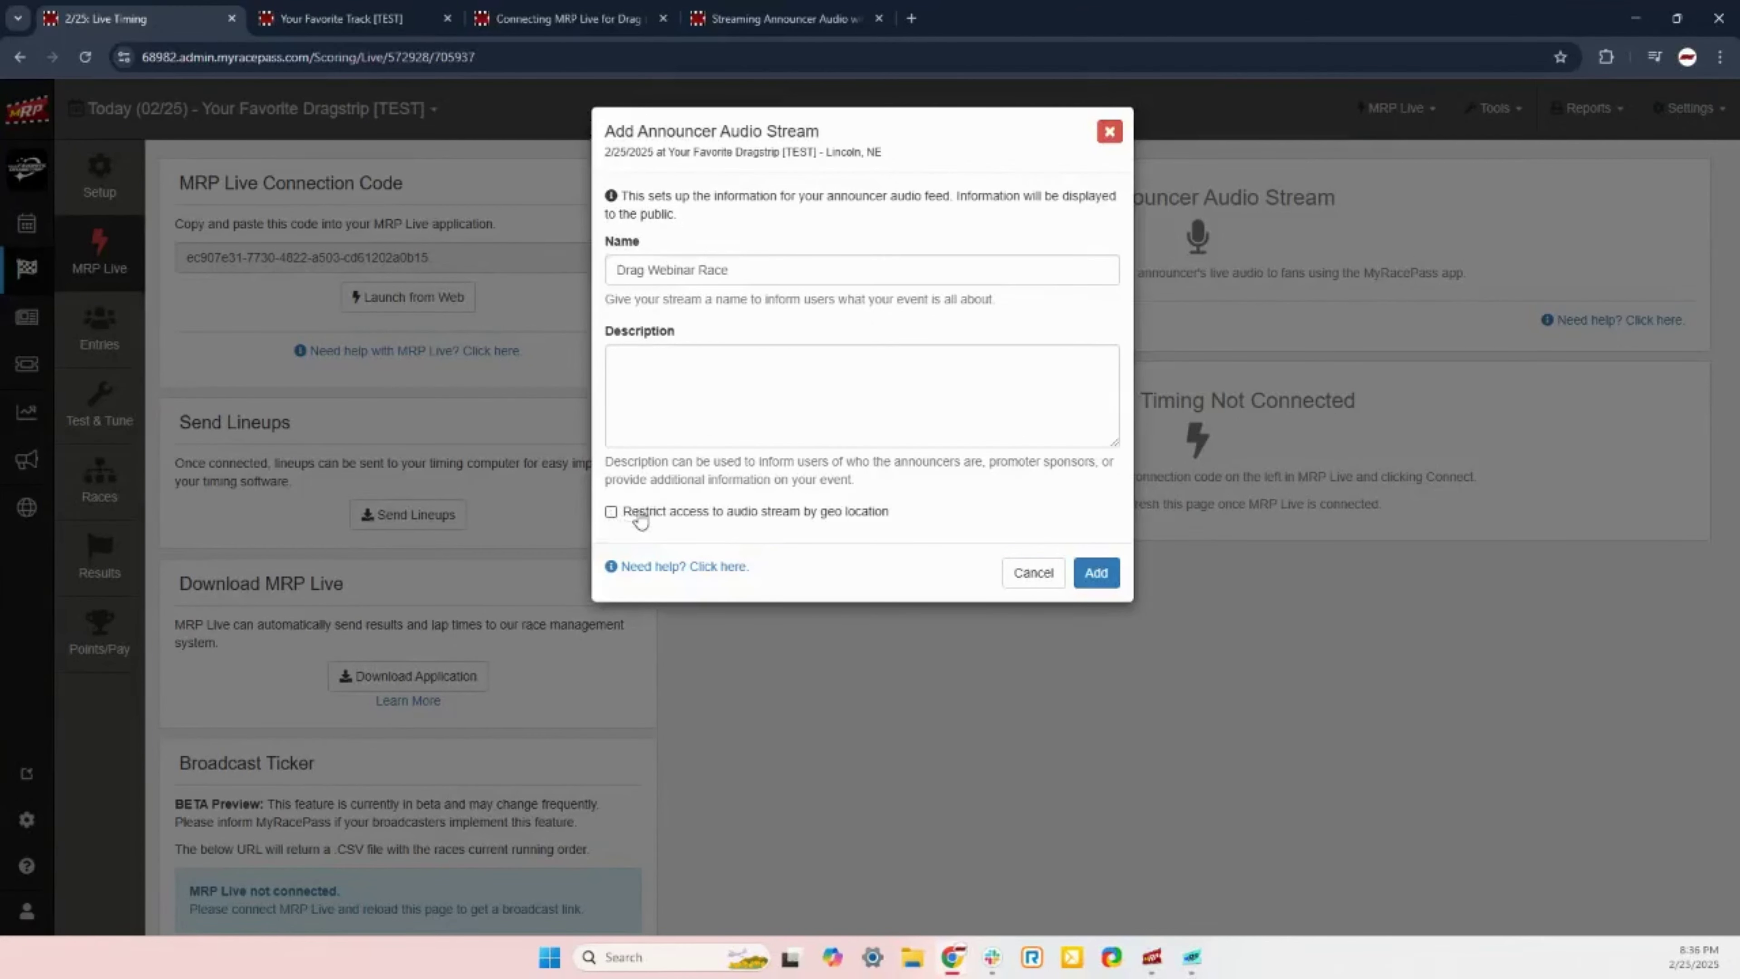
pyautogui.click(1095, 576)
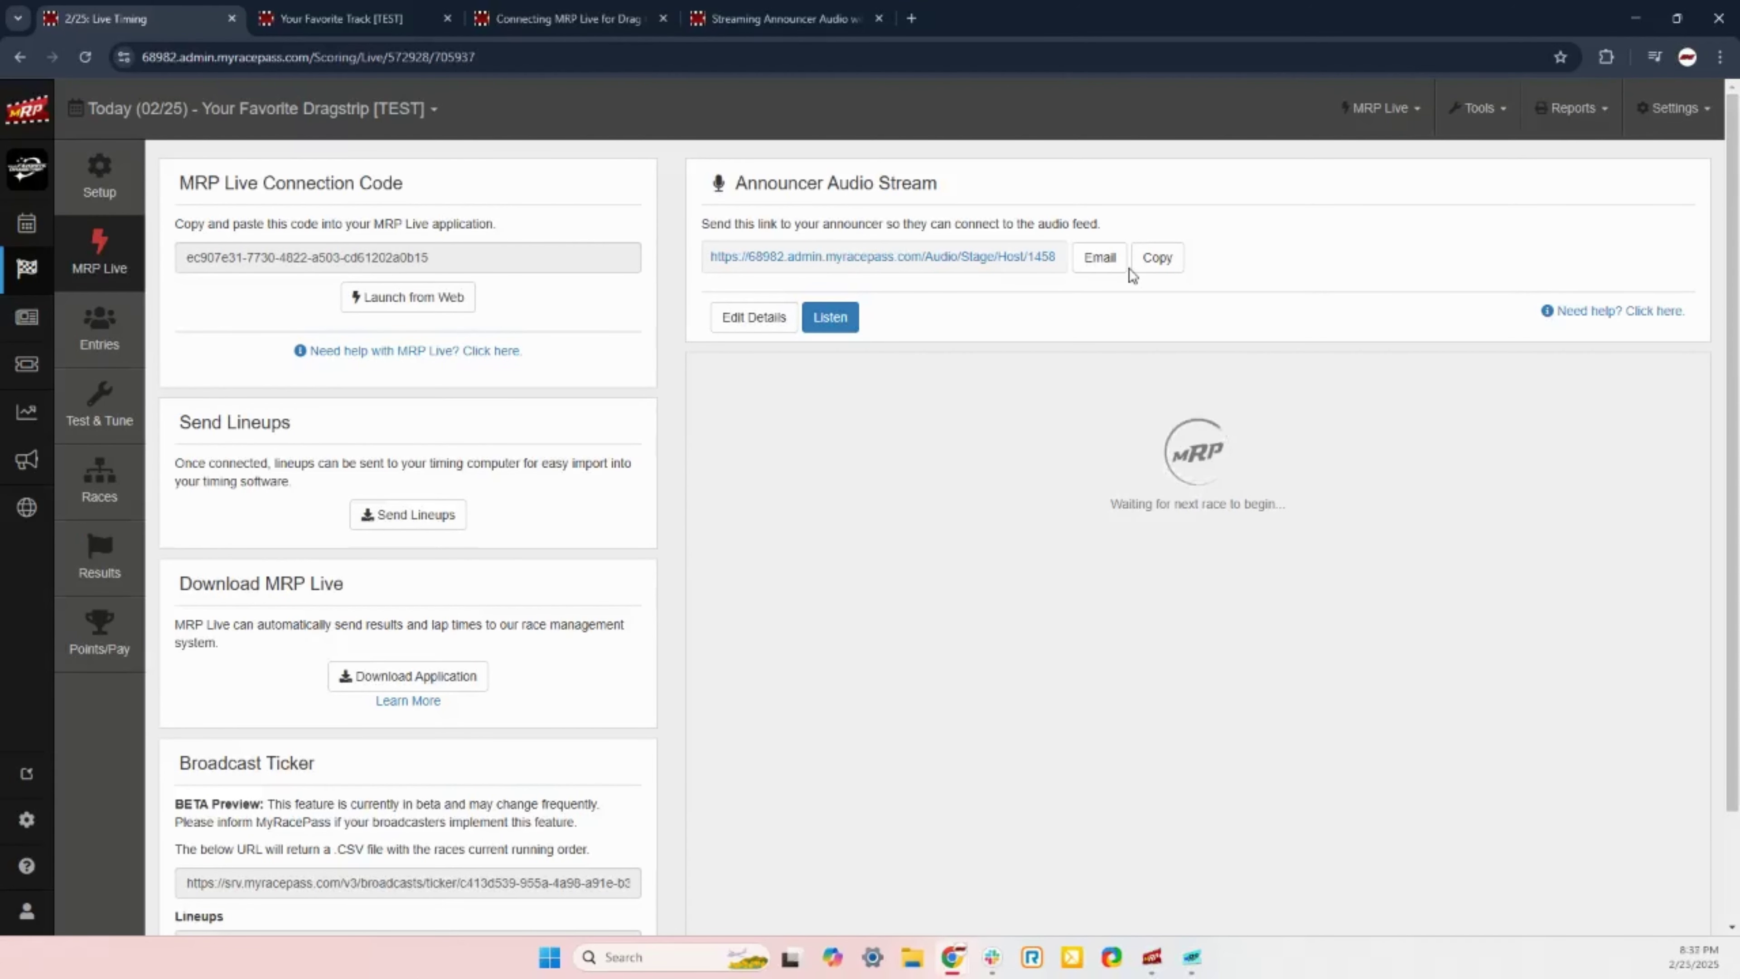
pyautogui.click(1027, 258)
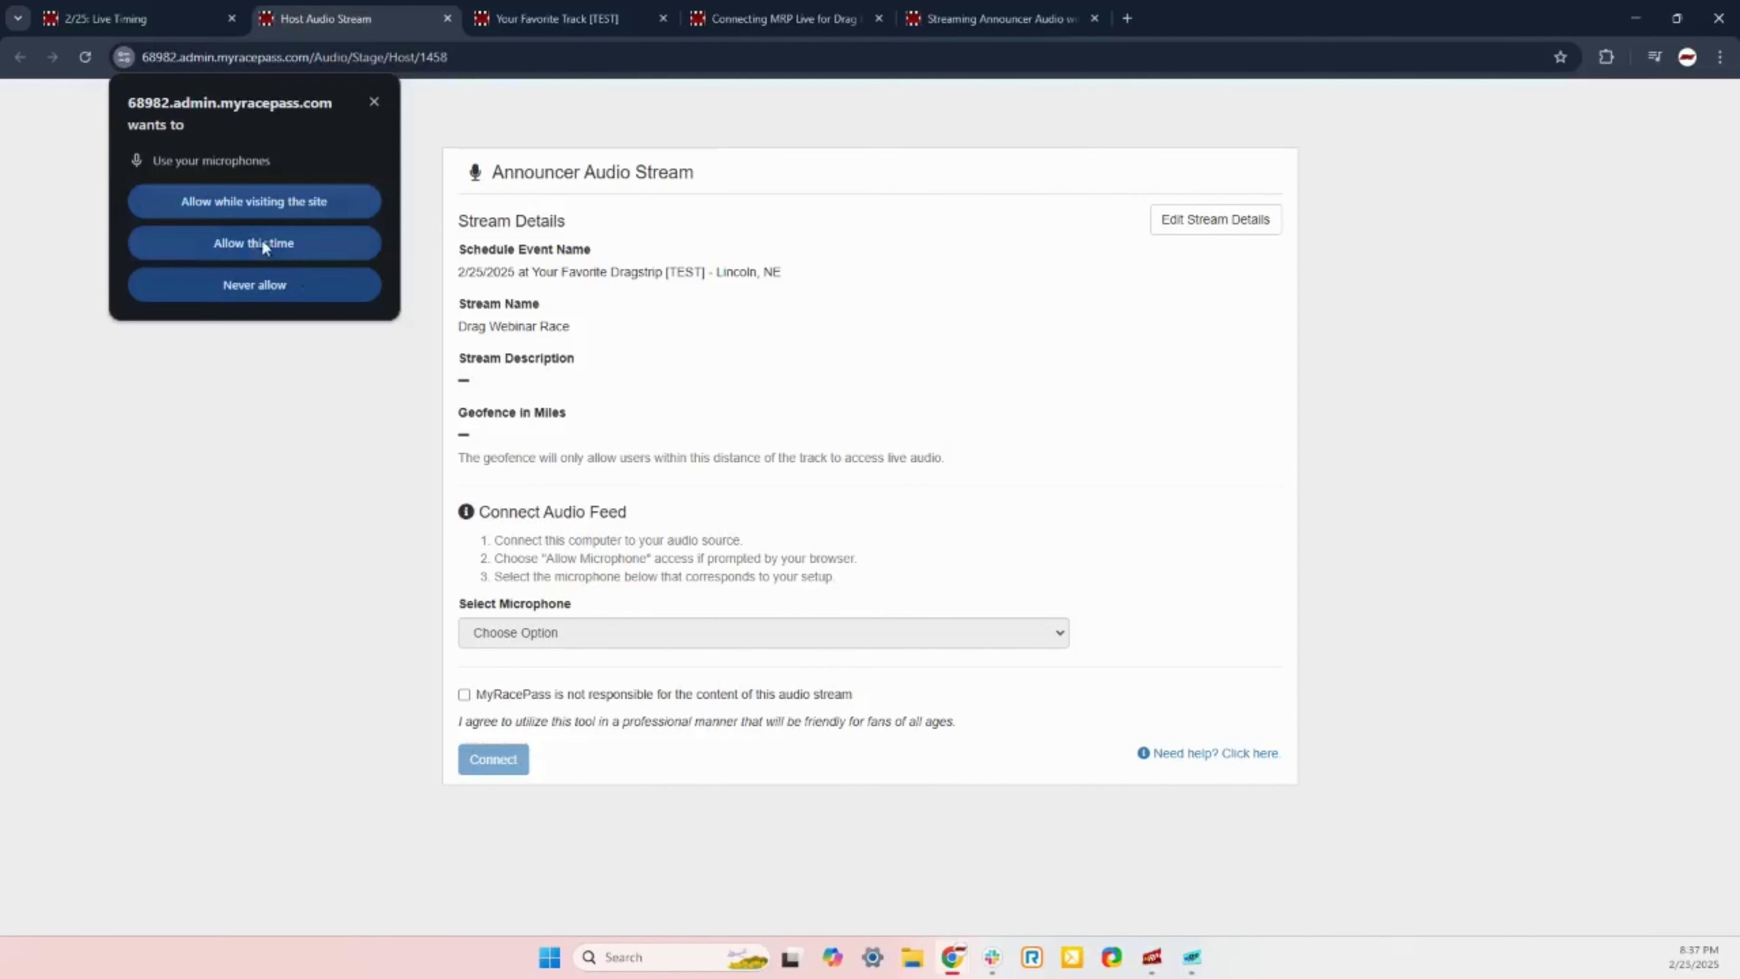
pyautogui.click(263, 241)
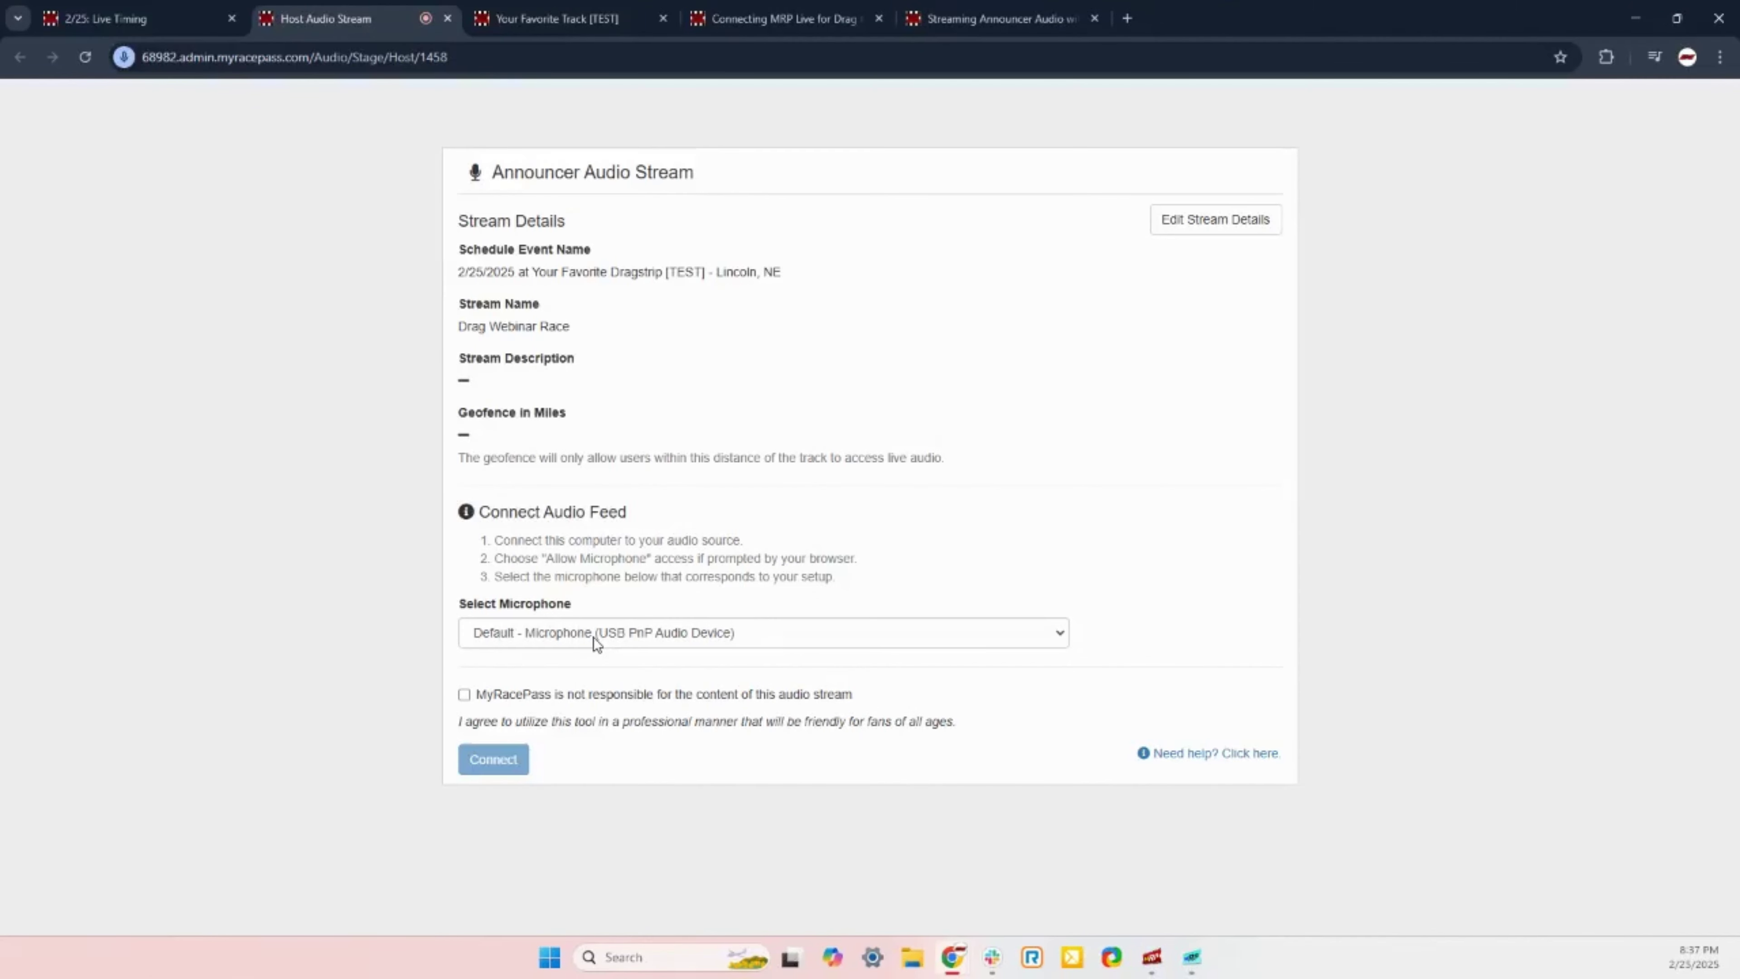
pyautogui.click(465, 696)
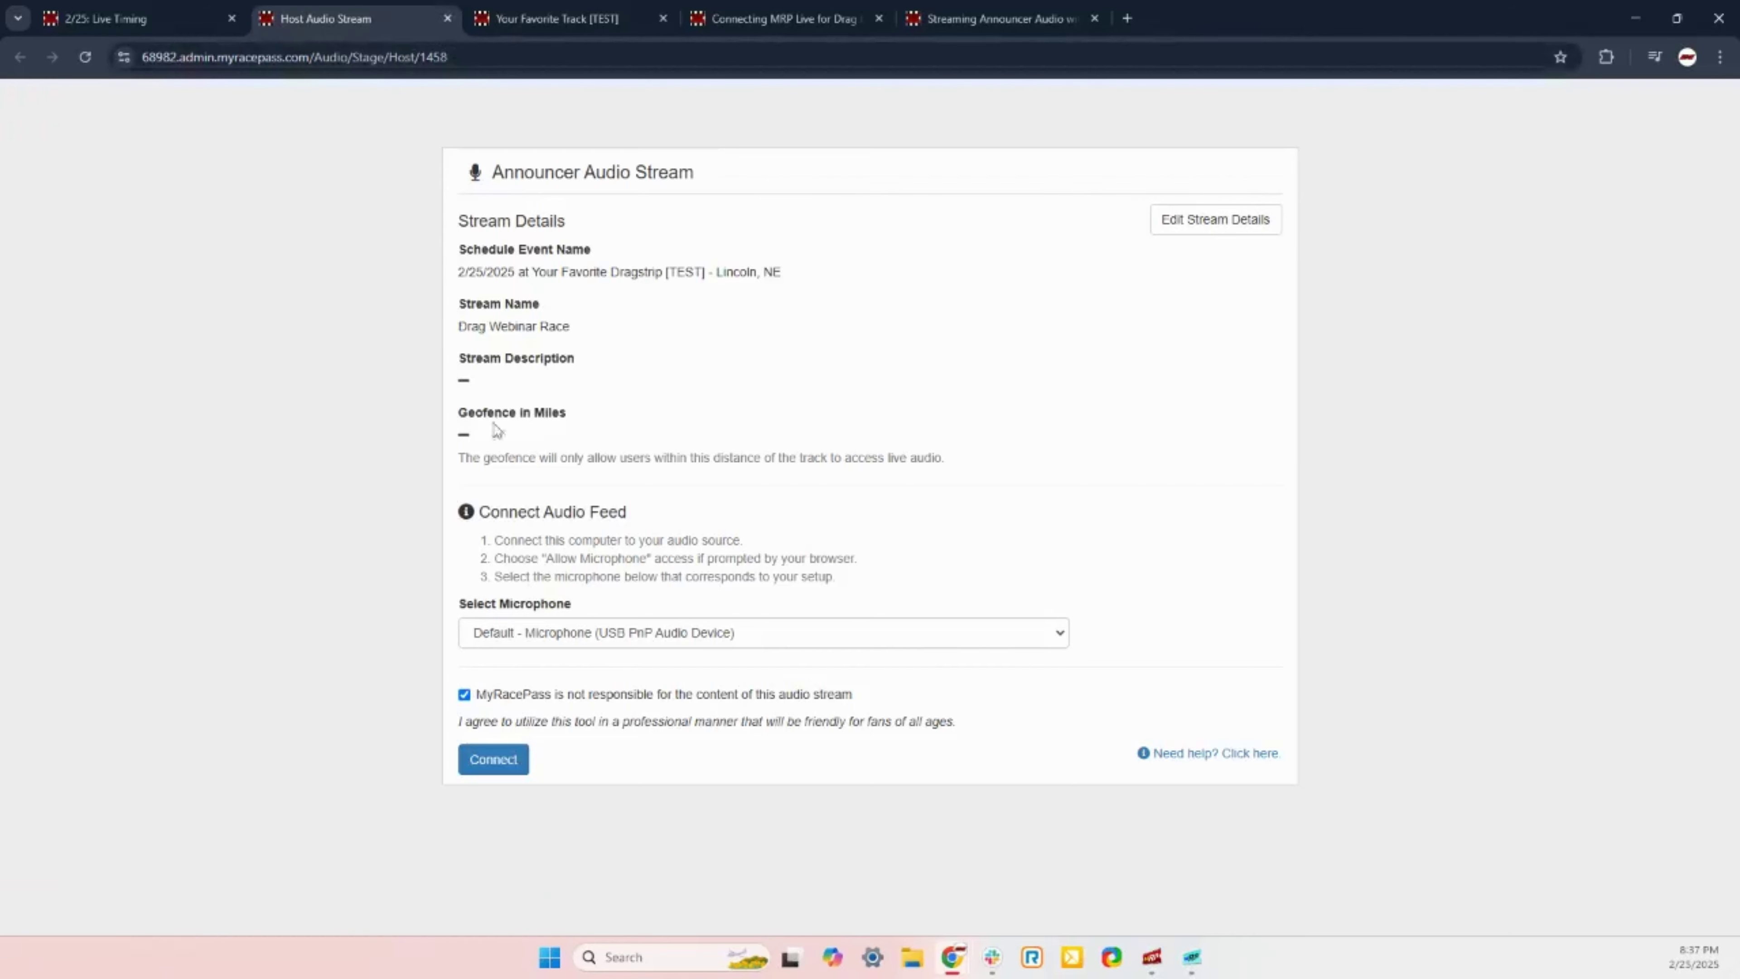
pyautogui.click(447, 19)
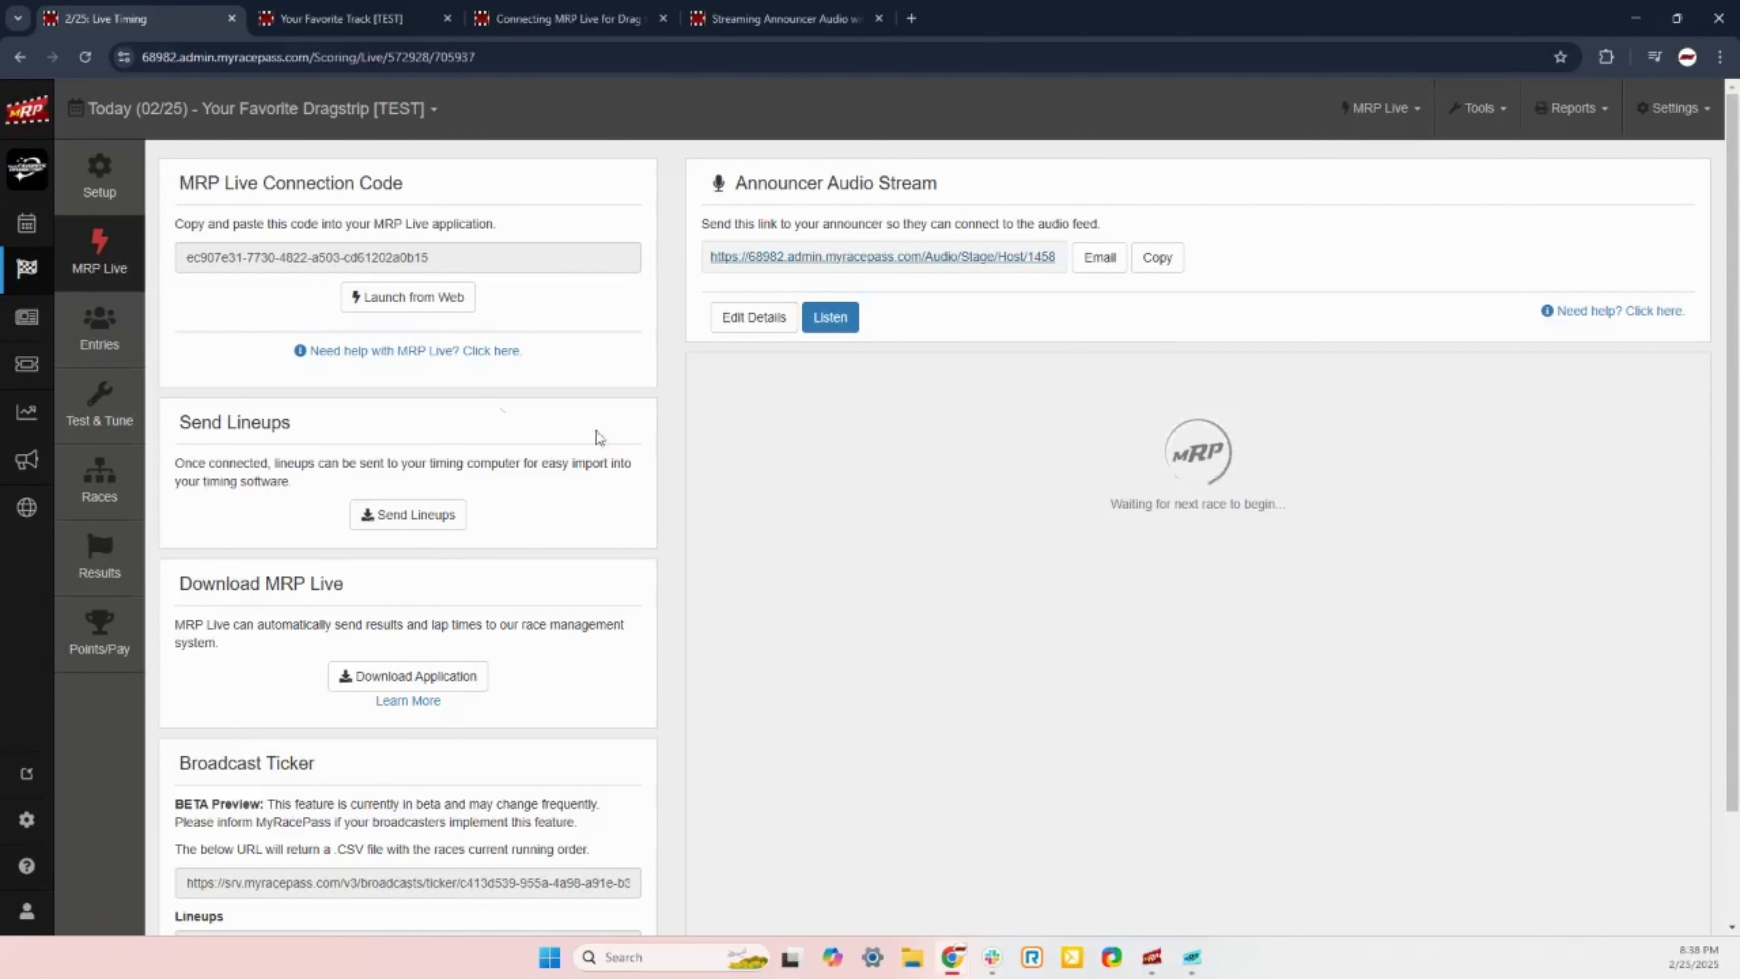
# Step: Check the Entries page, return to MRP Live, and bring the MRP Live desktop app forward to feed timing data
pyautogui.click(102, 336)
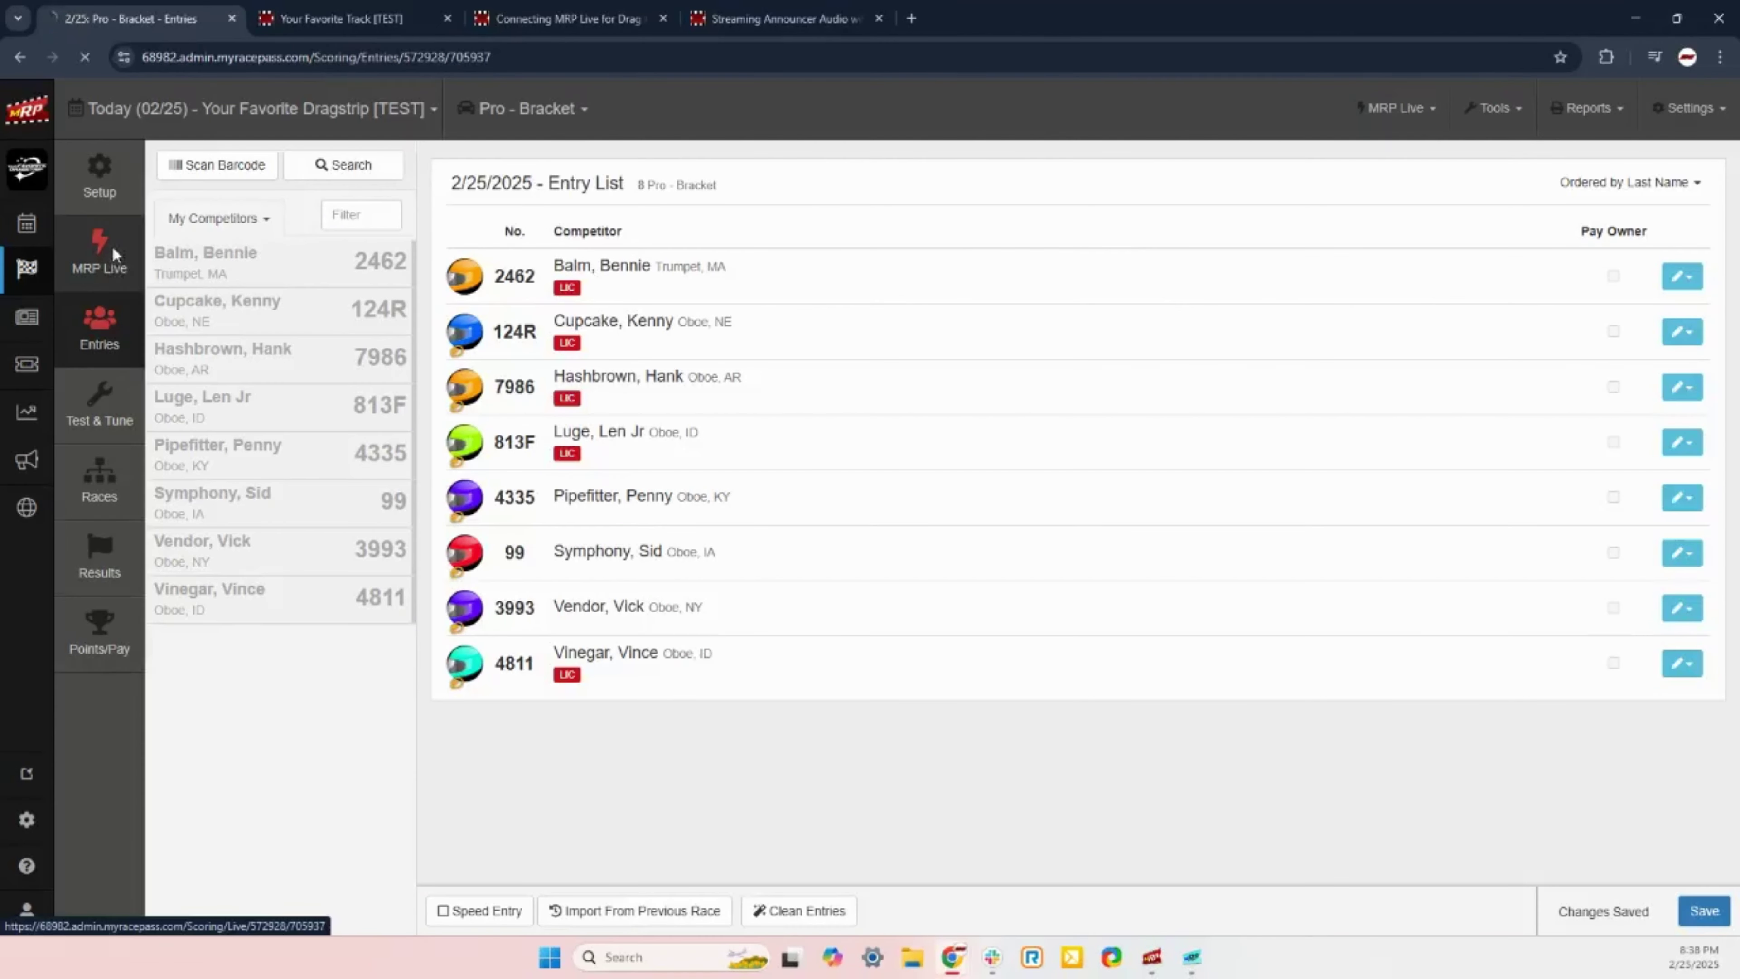
pyautogui.click(113, 250)
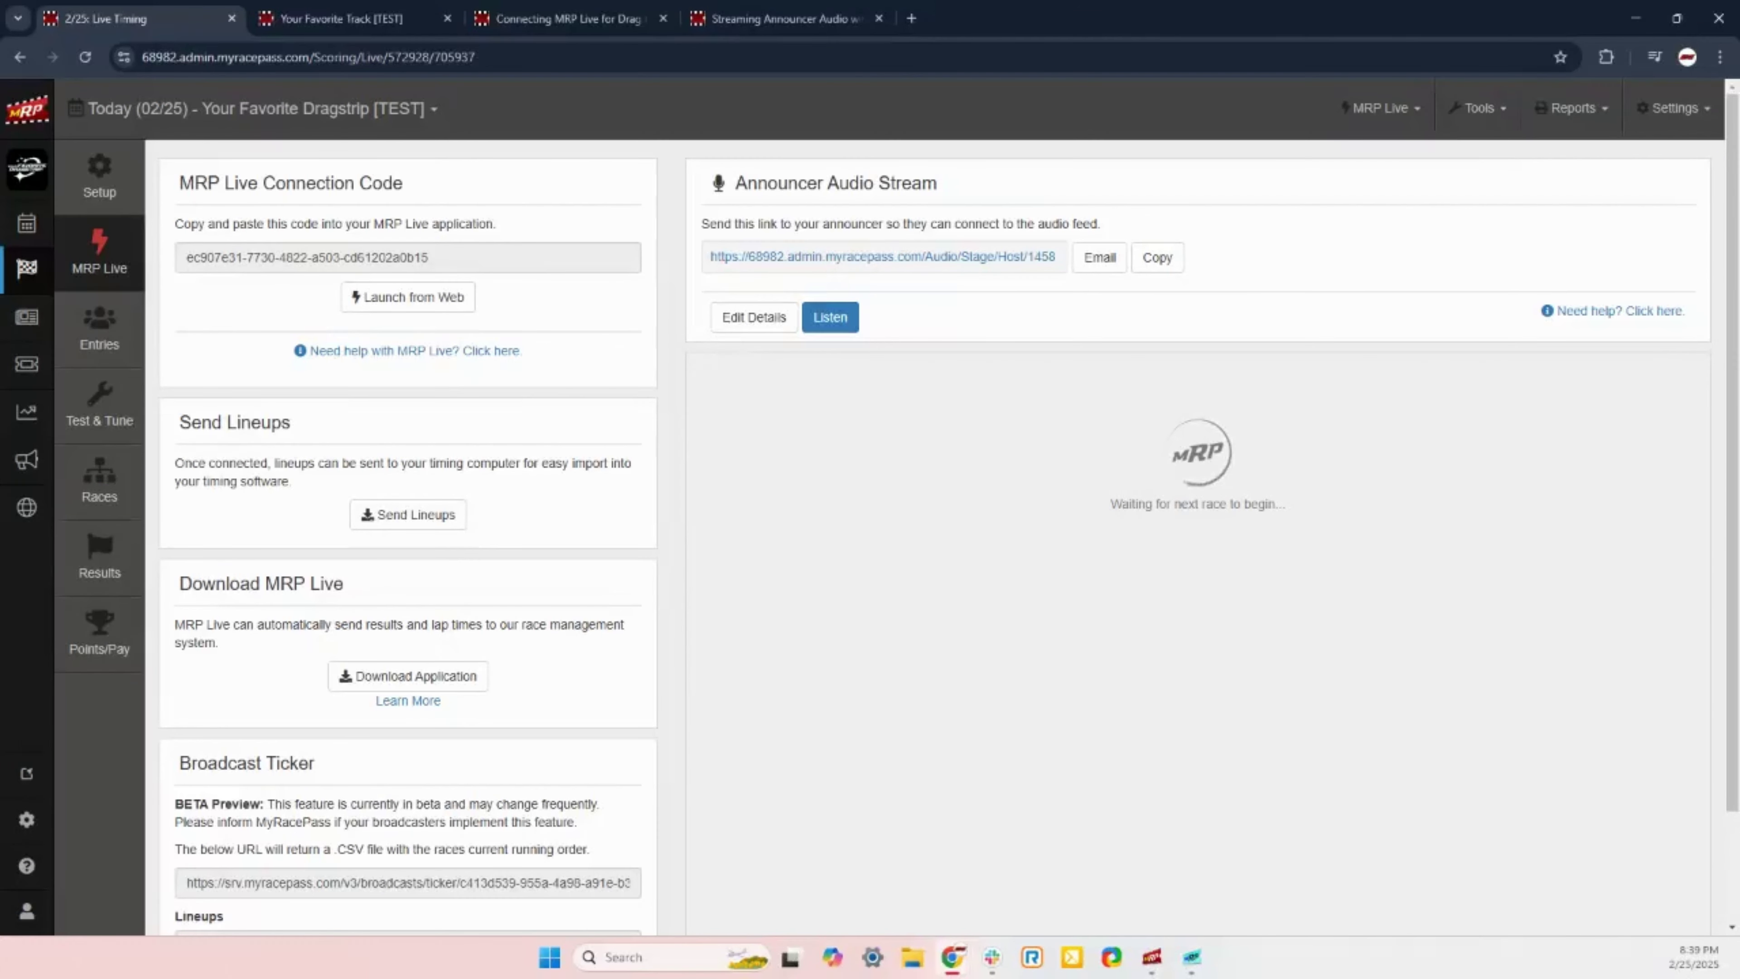
pyautogui.click(1192, 956)
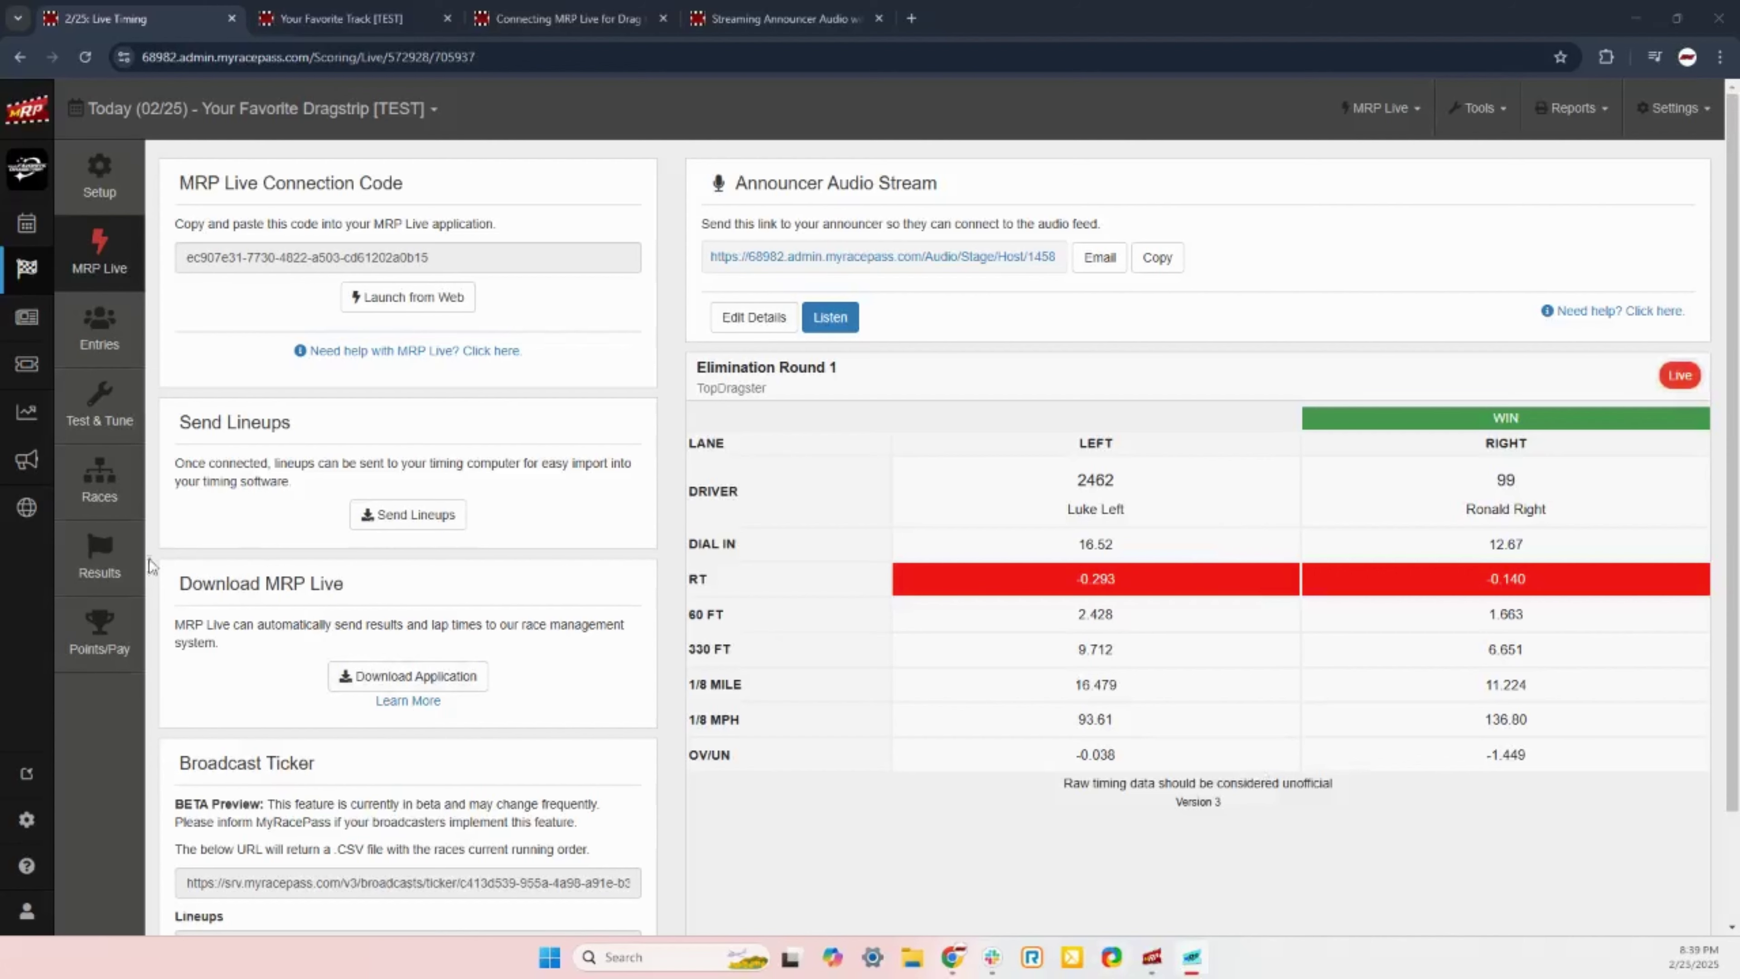
# Step: Open the Results page for Pro - Bracket Elimination Round 1 Pair 1
pyautogui.click(110, 569)
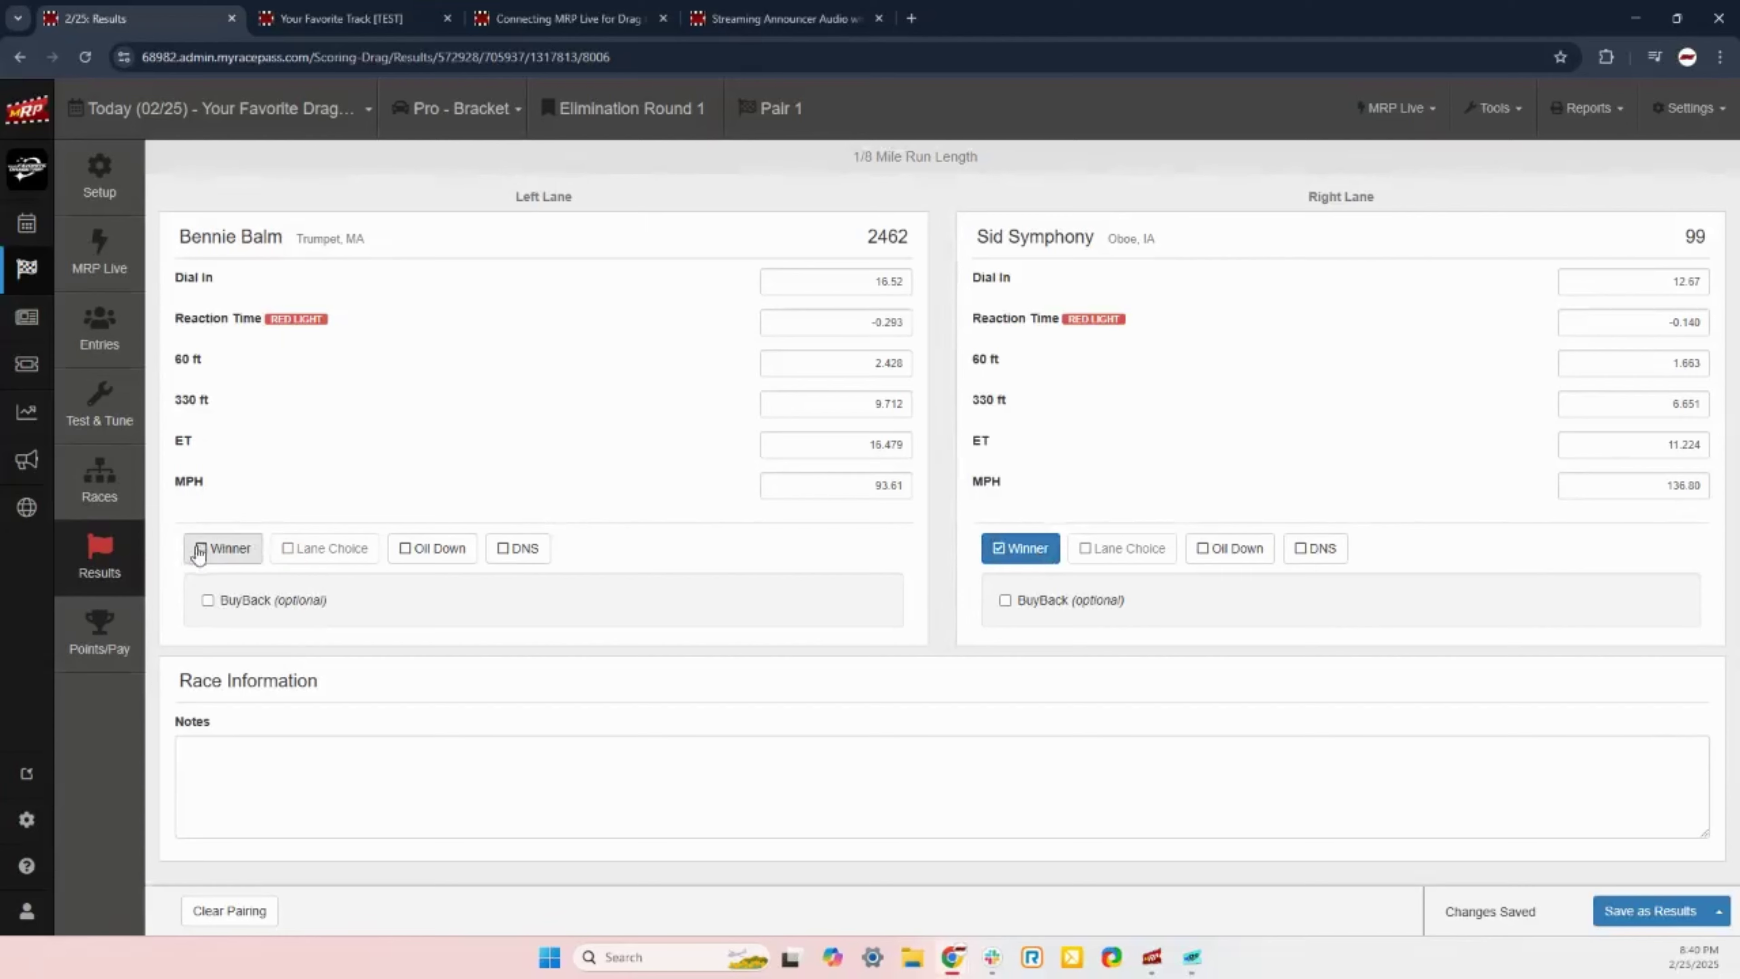
# Step: Make left-lane car 2462 the winner, note the right-lane driver hit the right wall, and save as results
pyautogui.click(220, 552)
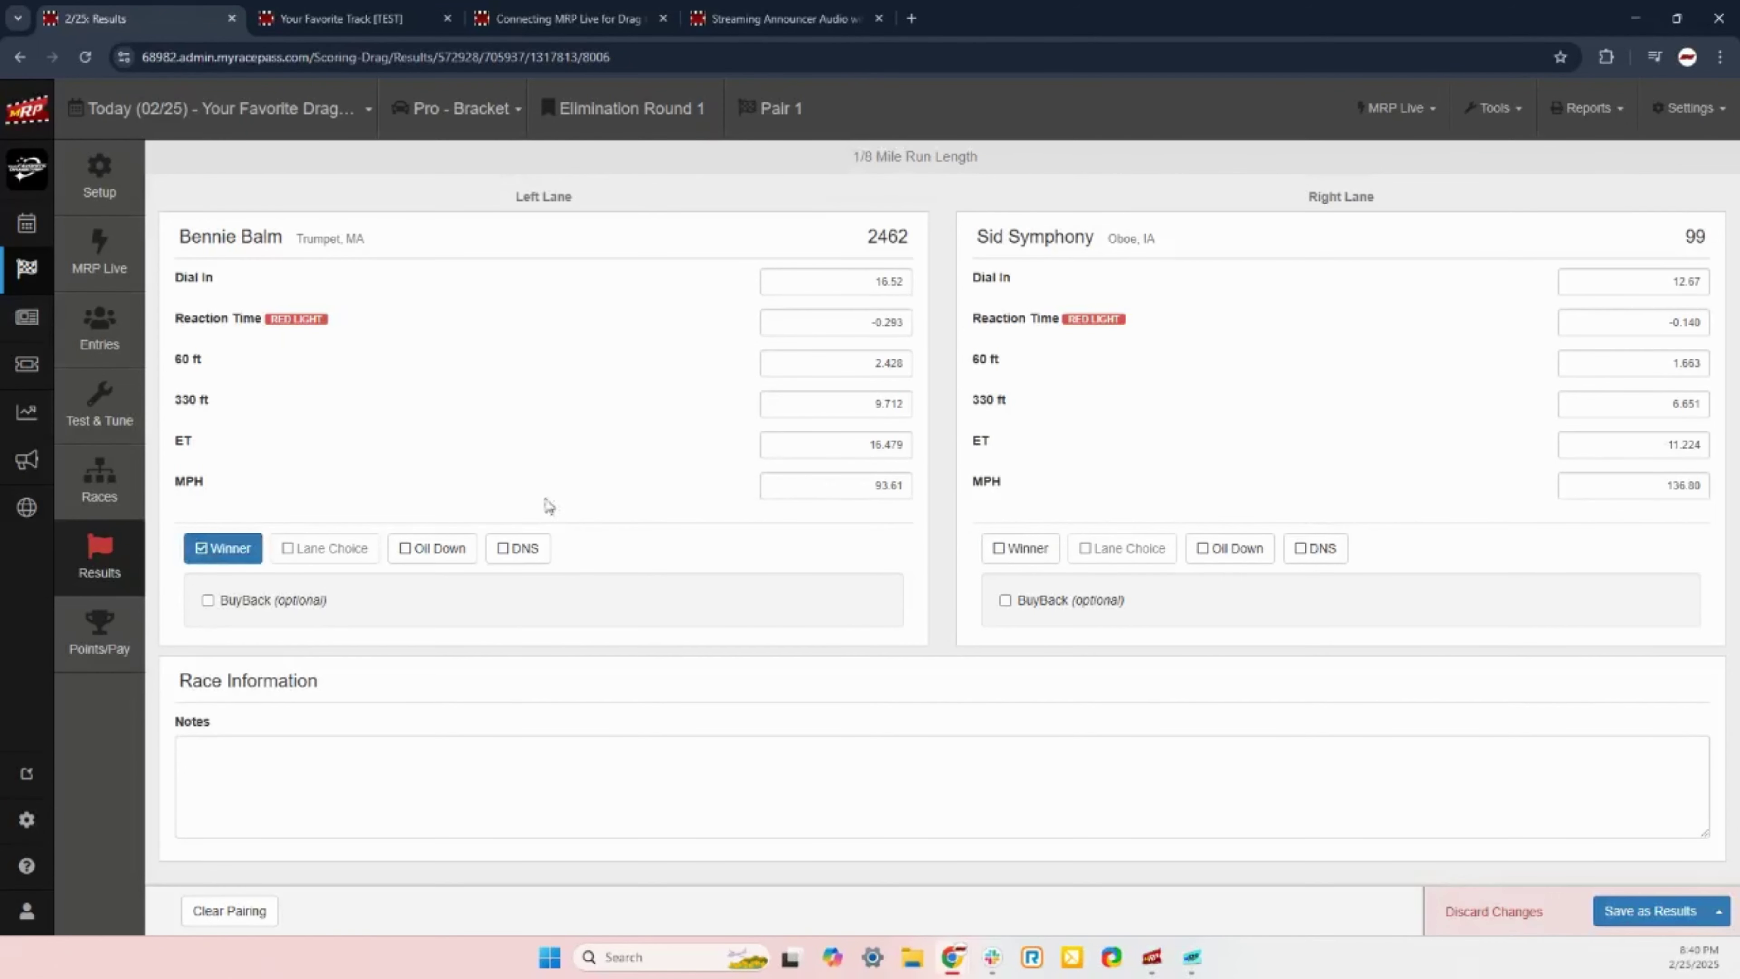
pyautogui.click(1032, 559)
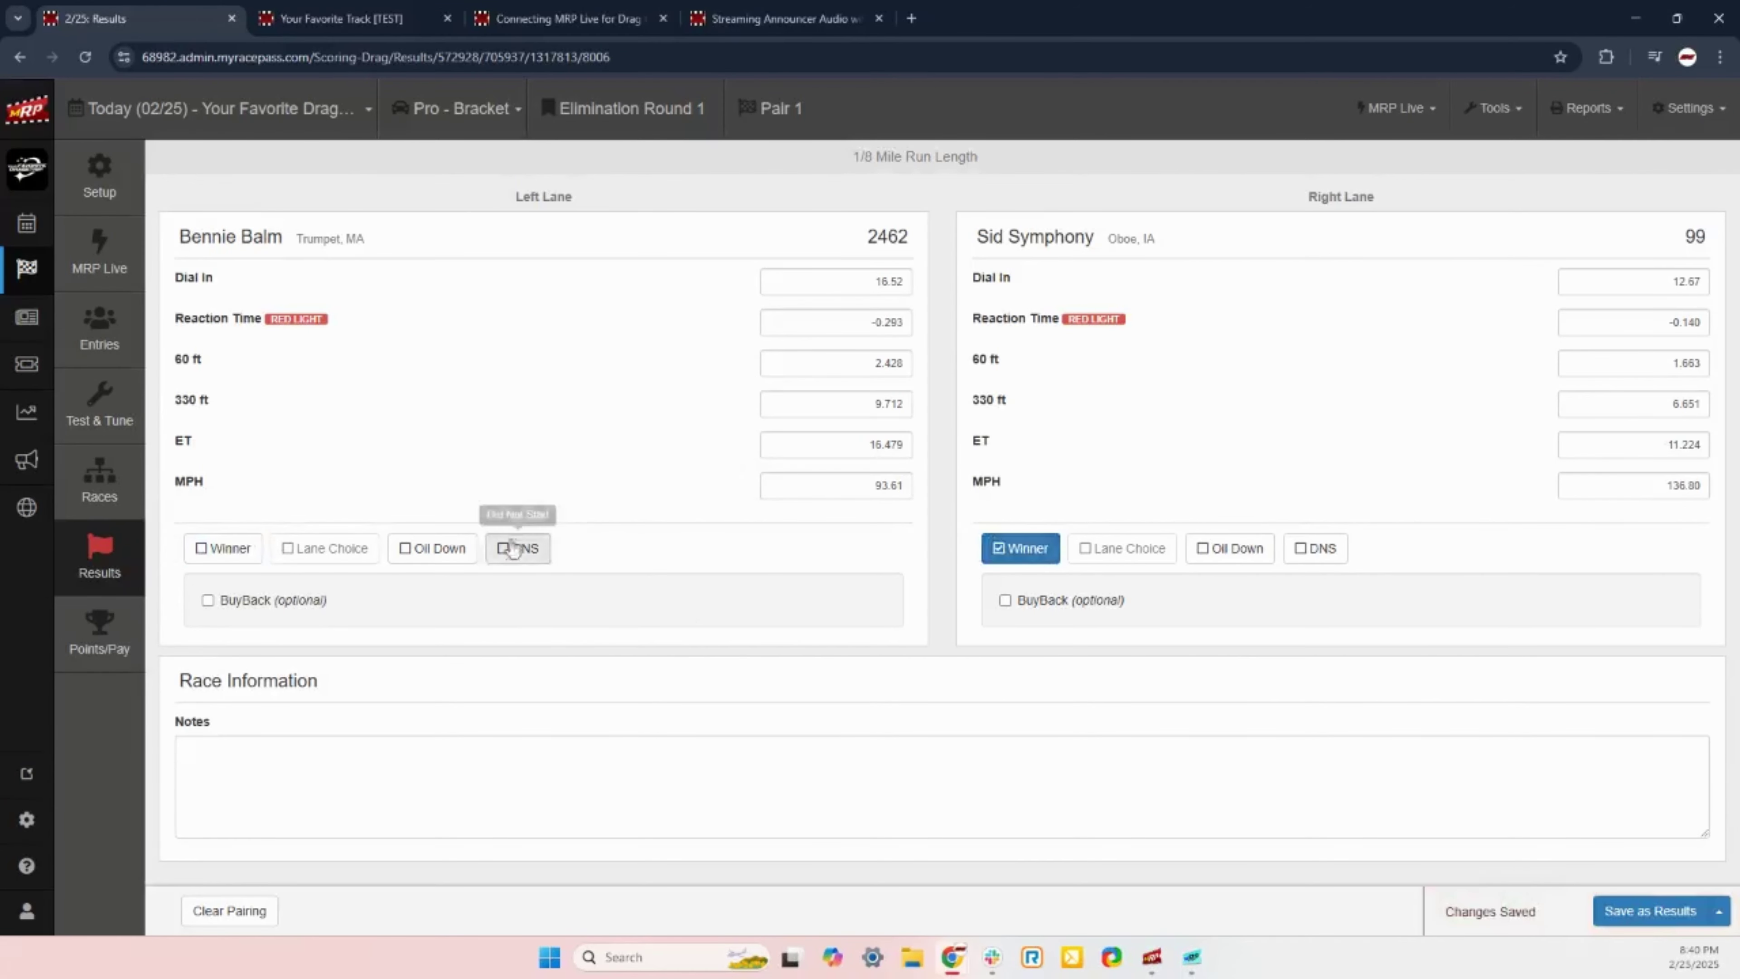
pyautogui.click(226, 549)
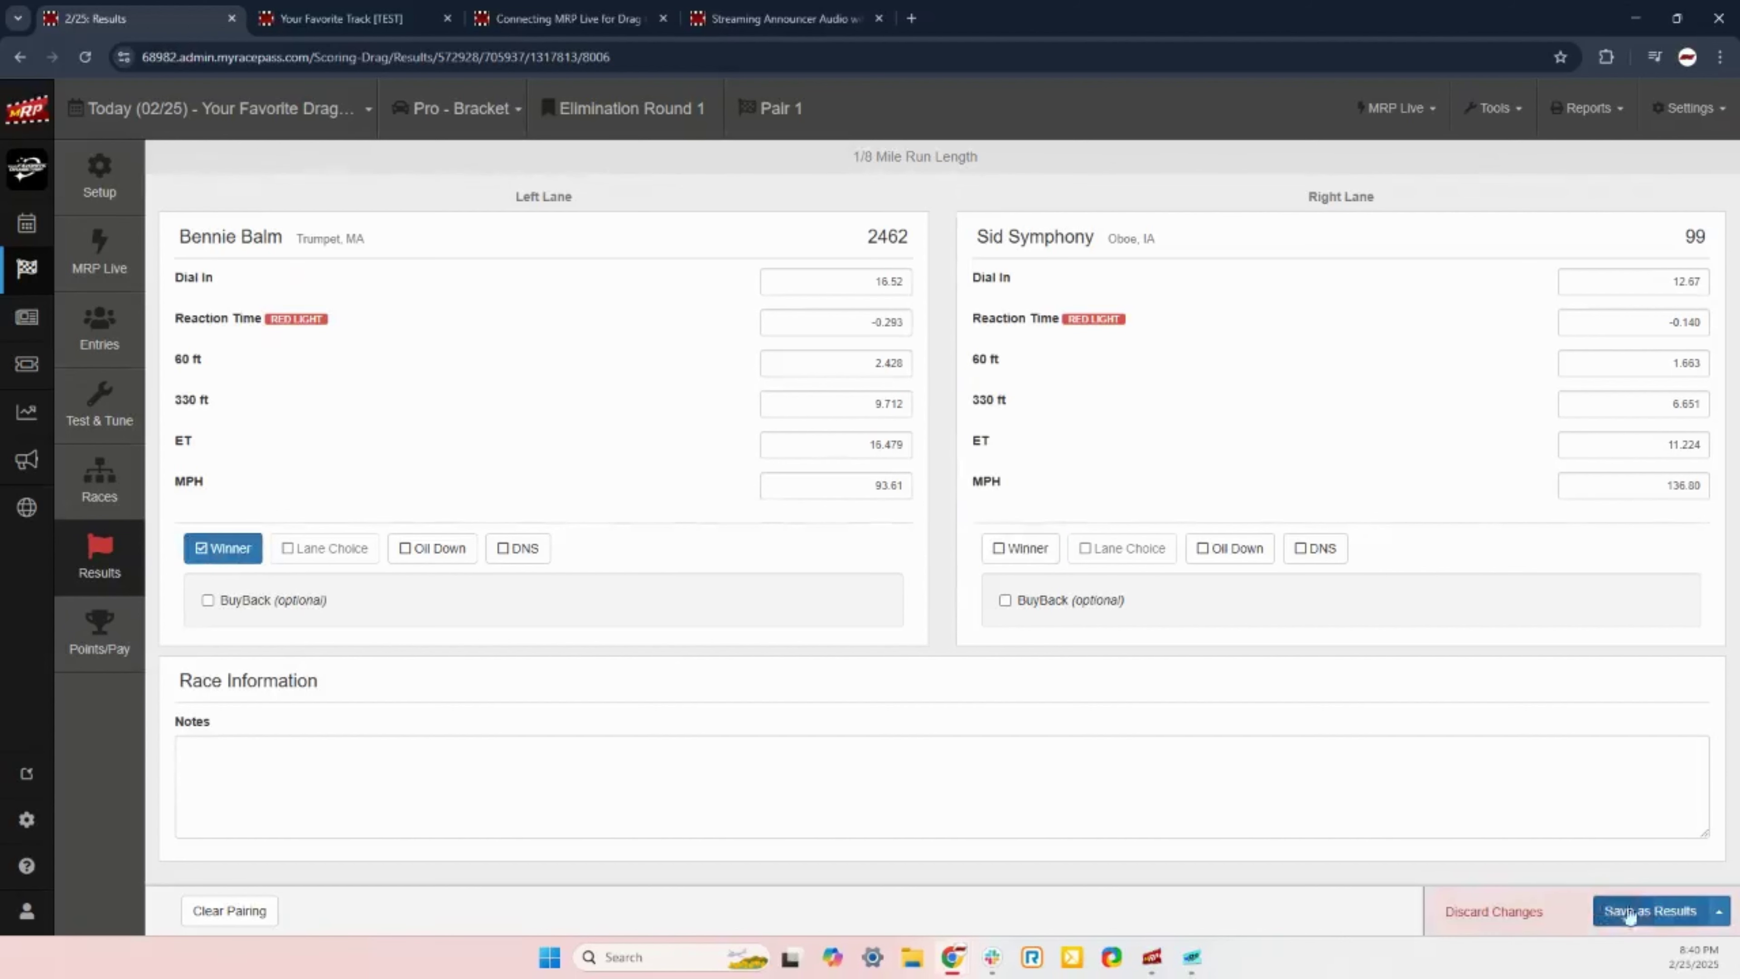
pyautogui.click(1031, 545)
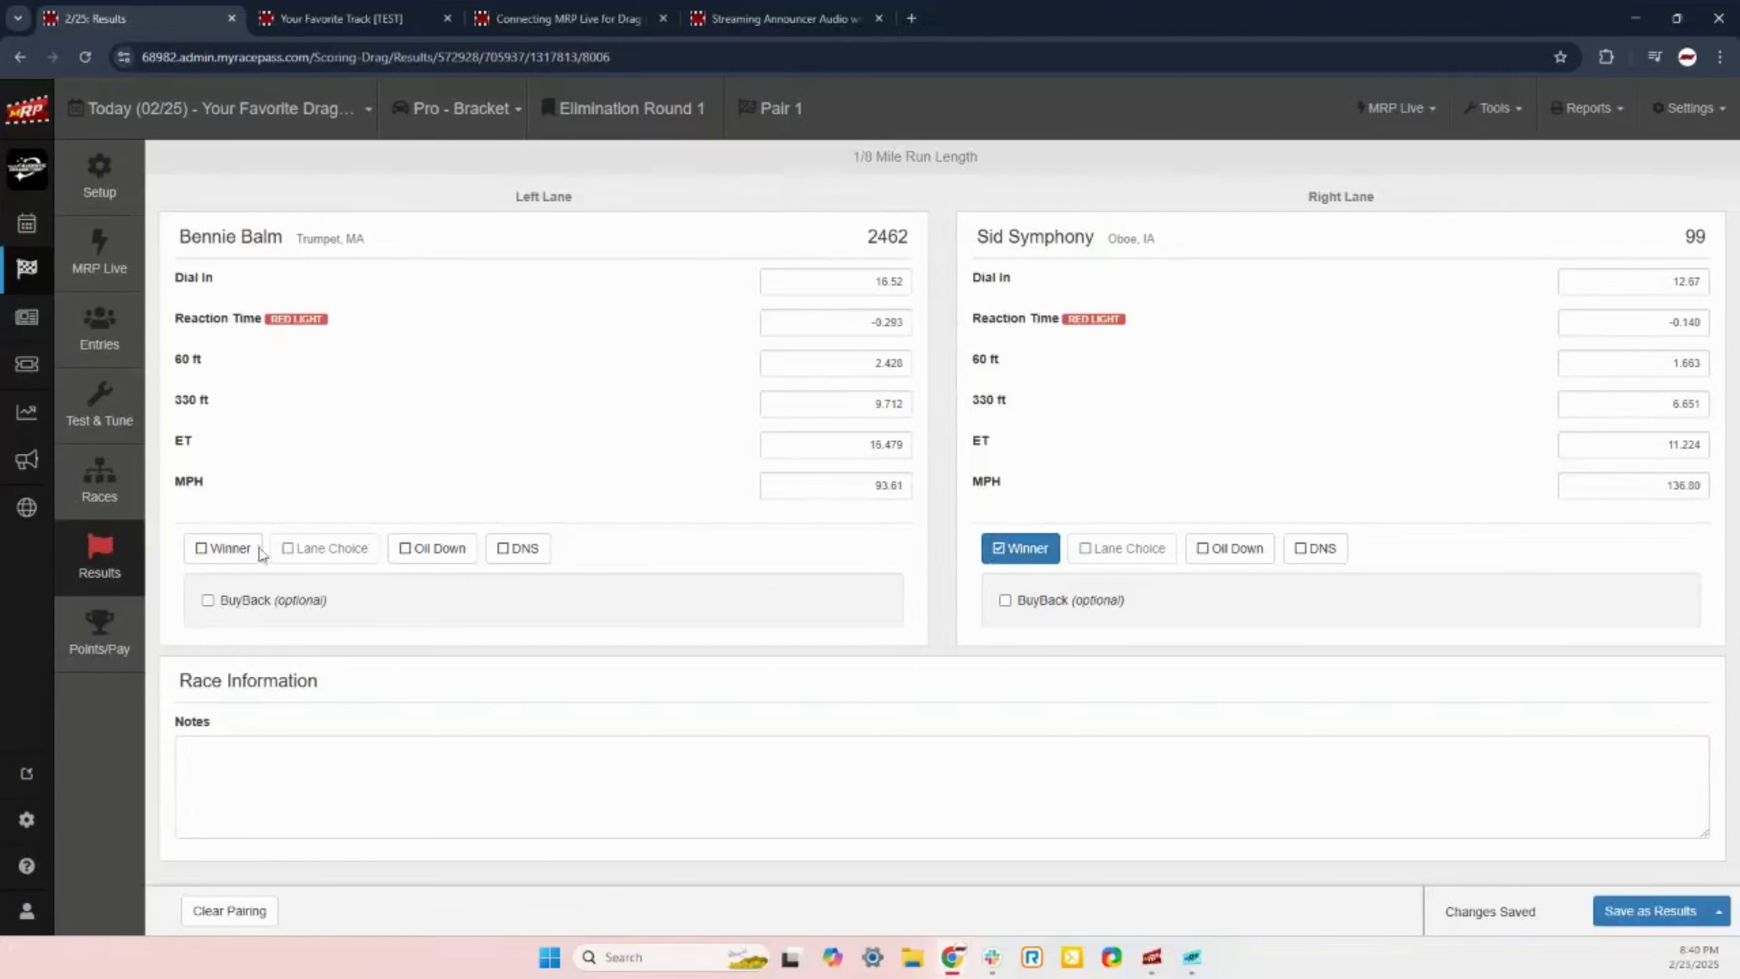
pyautogui.click(224, 549)
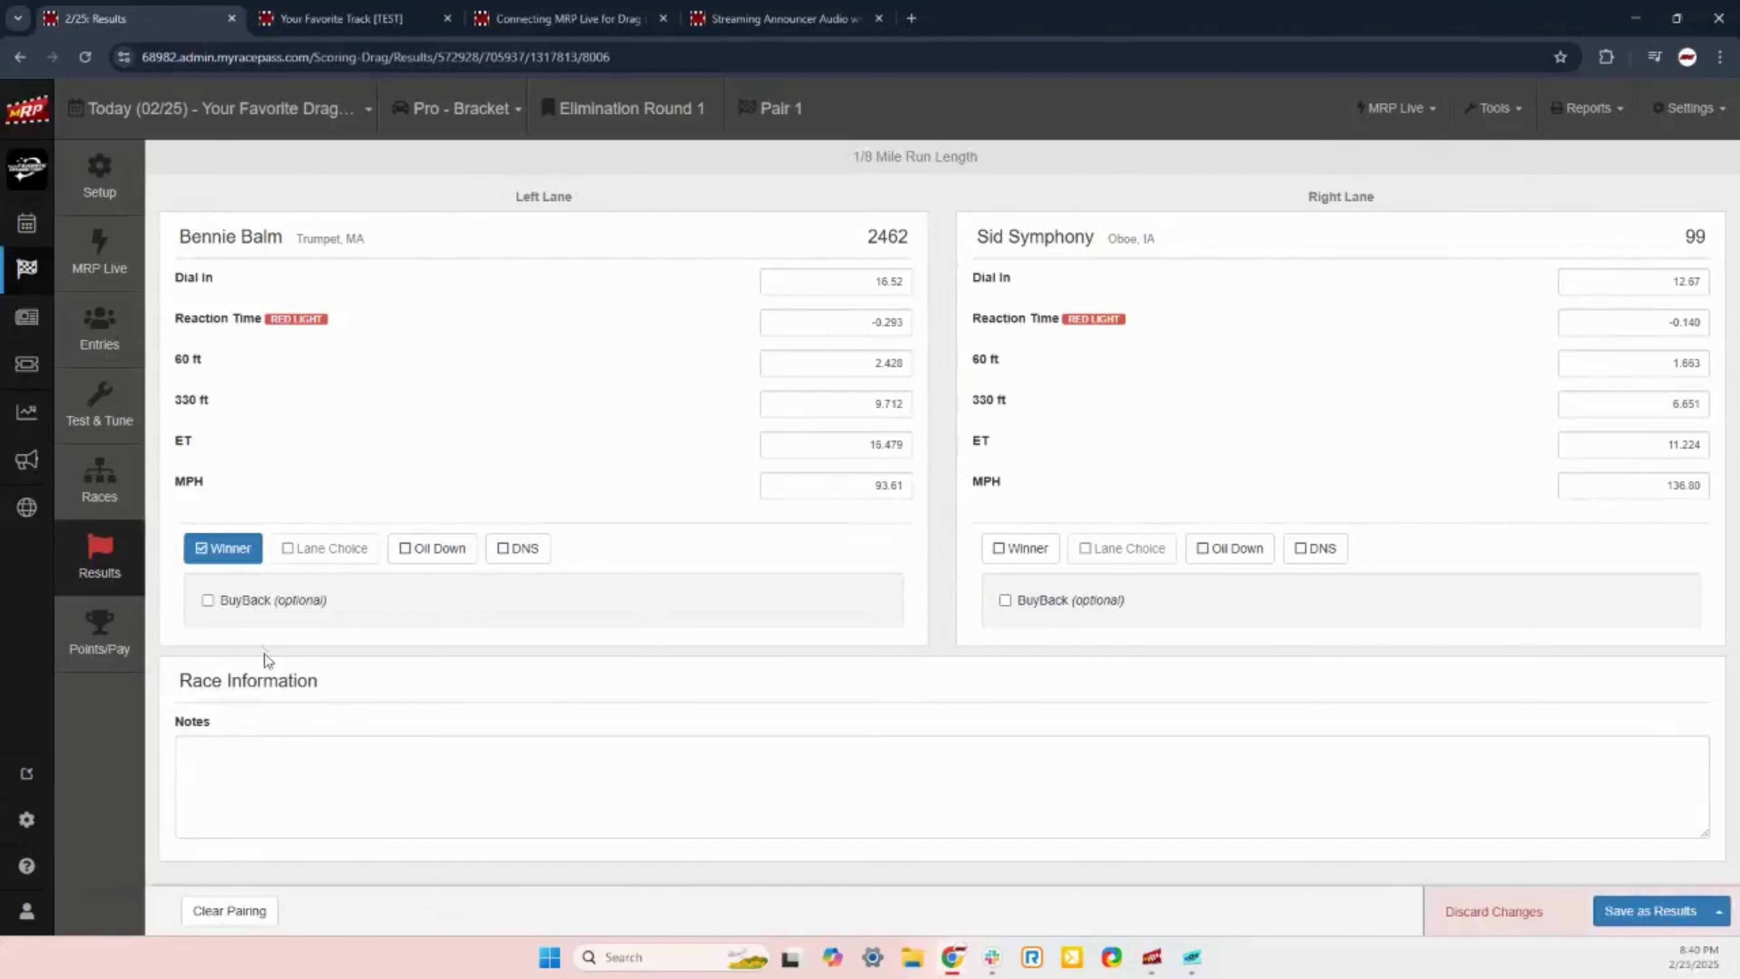
pyautogui.click(276, 766)
pyautogui.write('S')
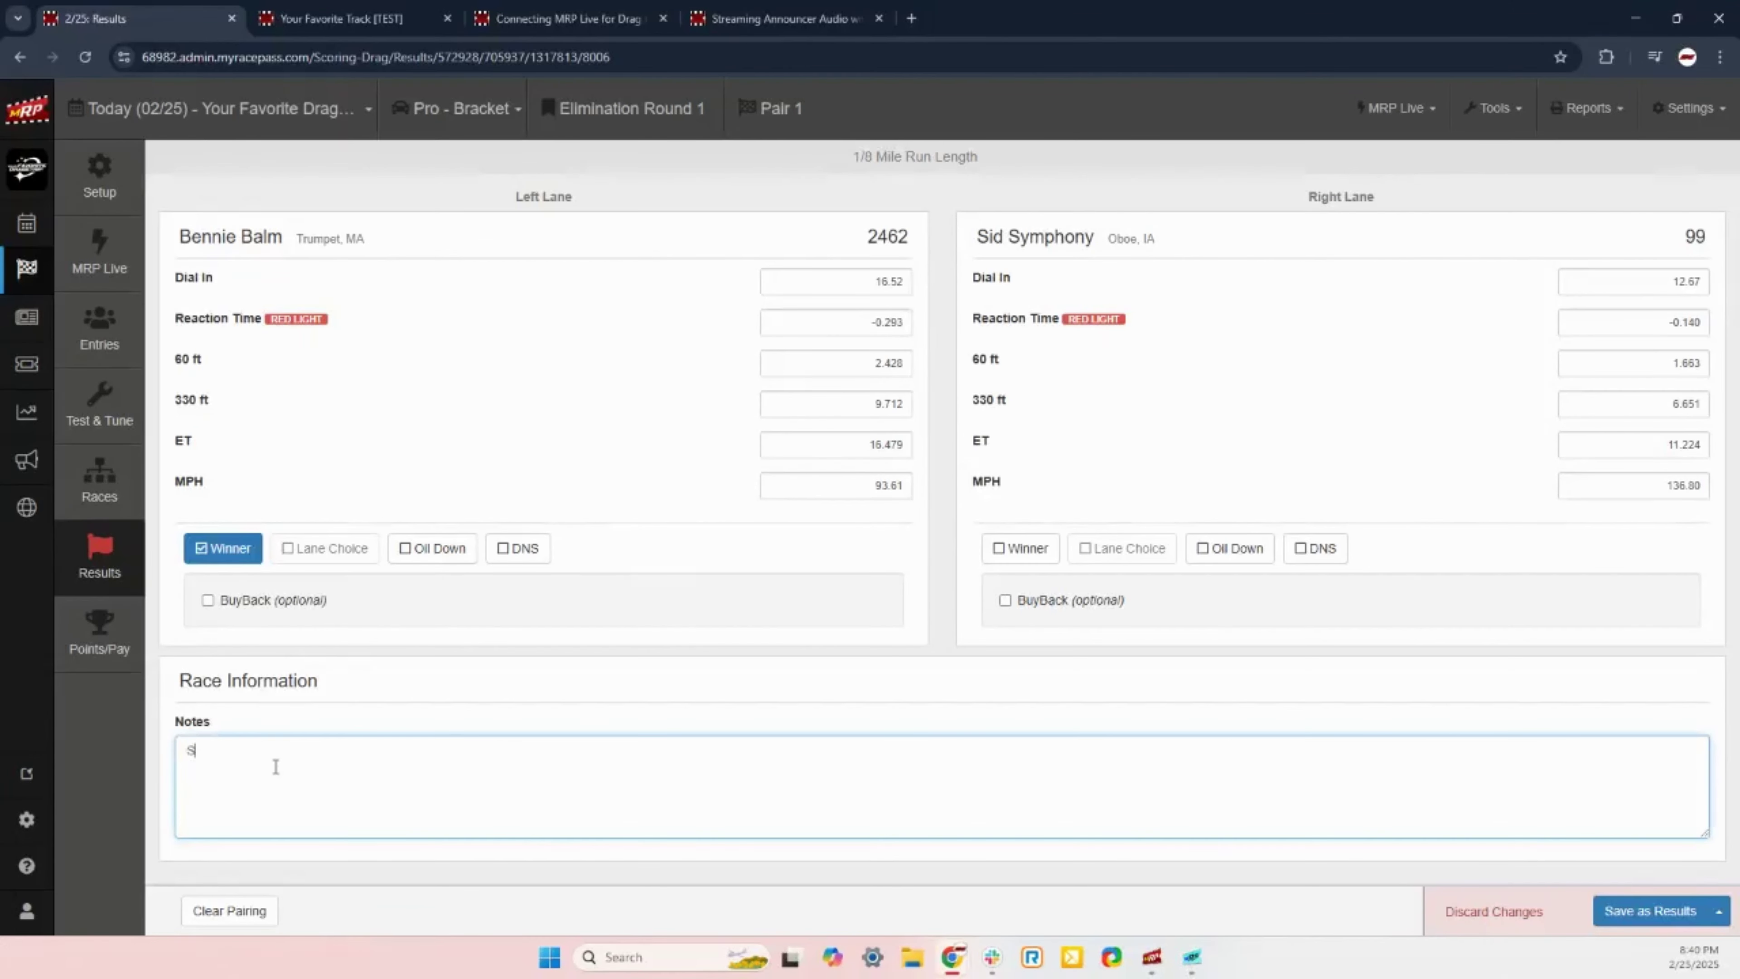
pyautogui.write('id hit the right wall.')
pyautogui.click(1654, 911)
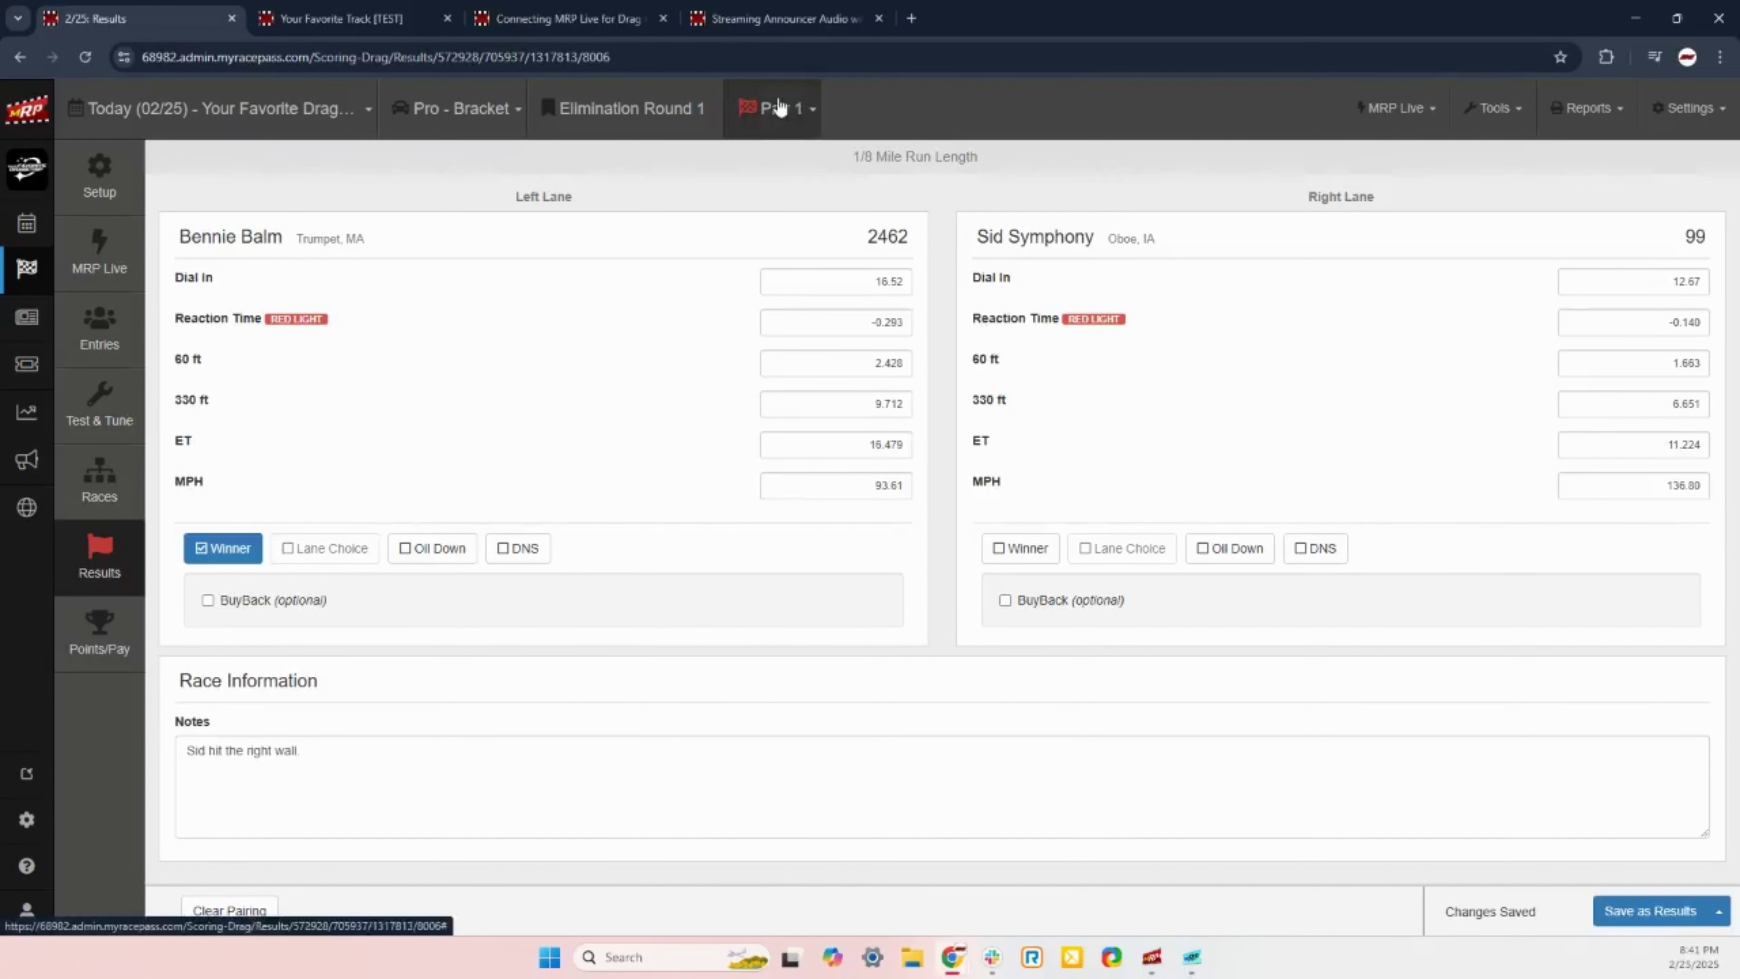
pyautogui.click(793, 129)
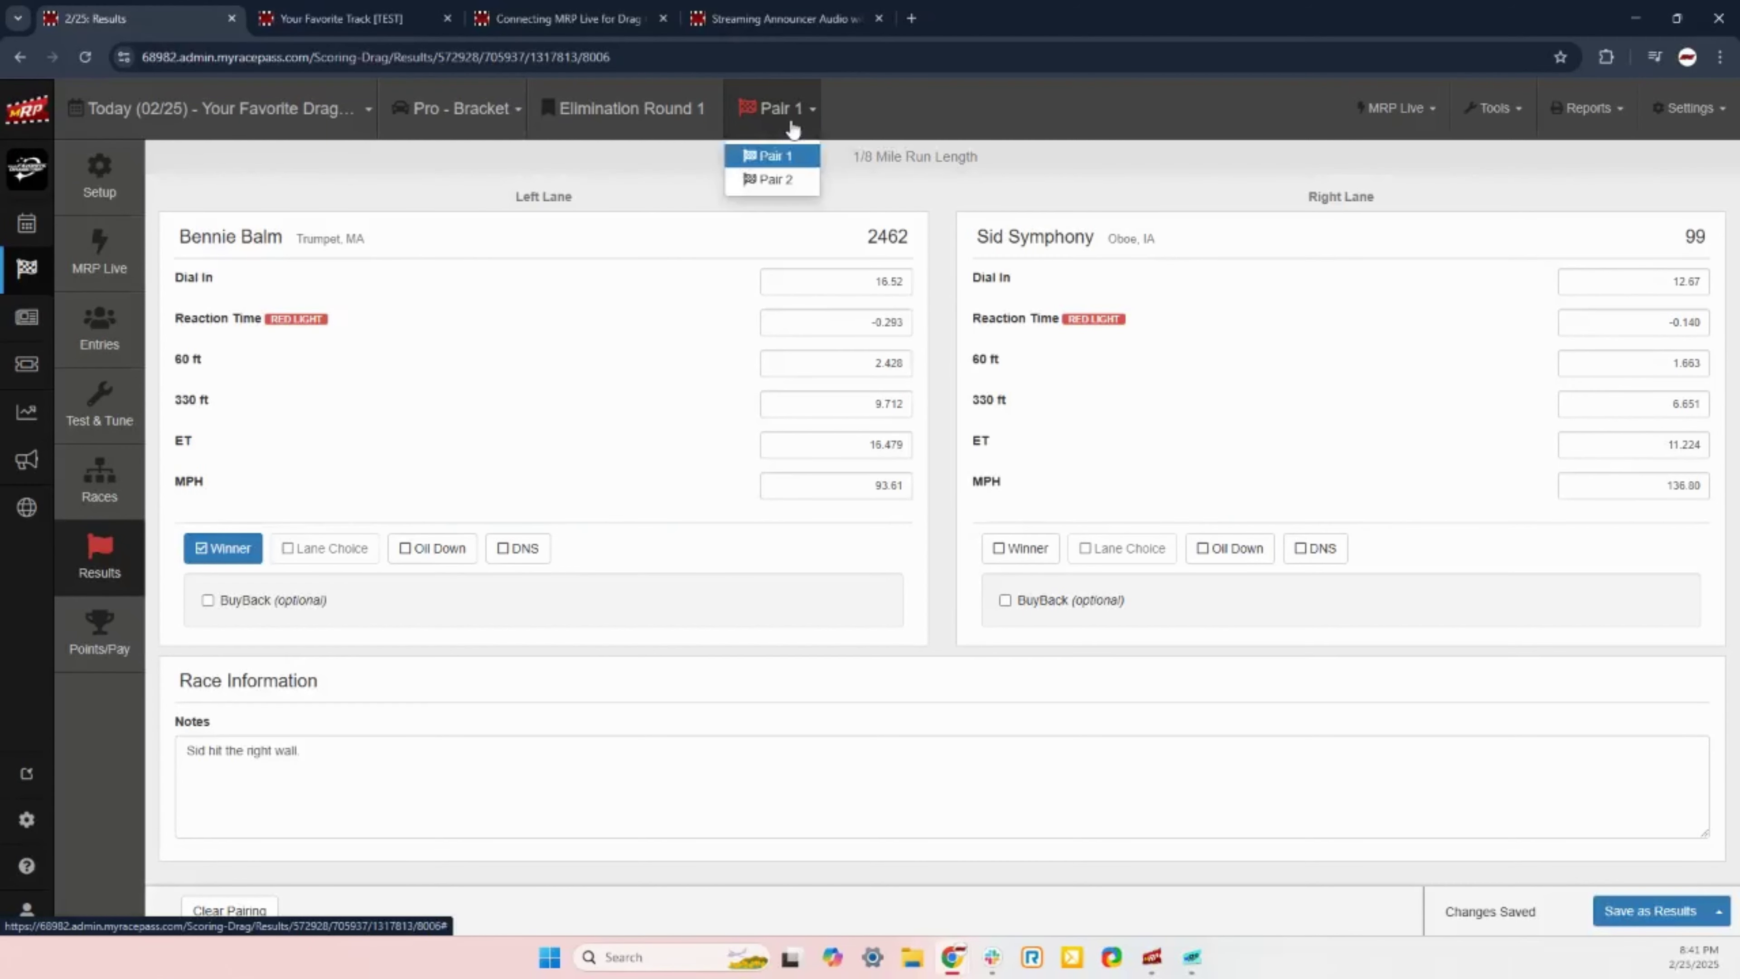
pyautogui.click(793, 181)
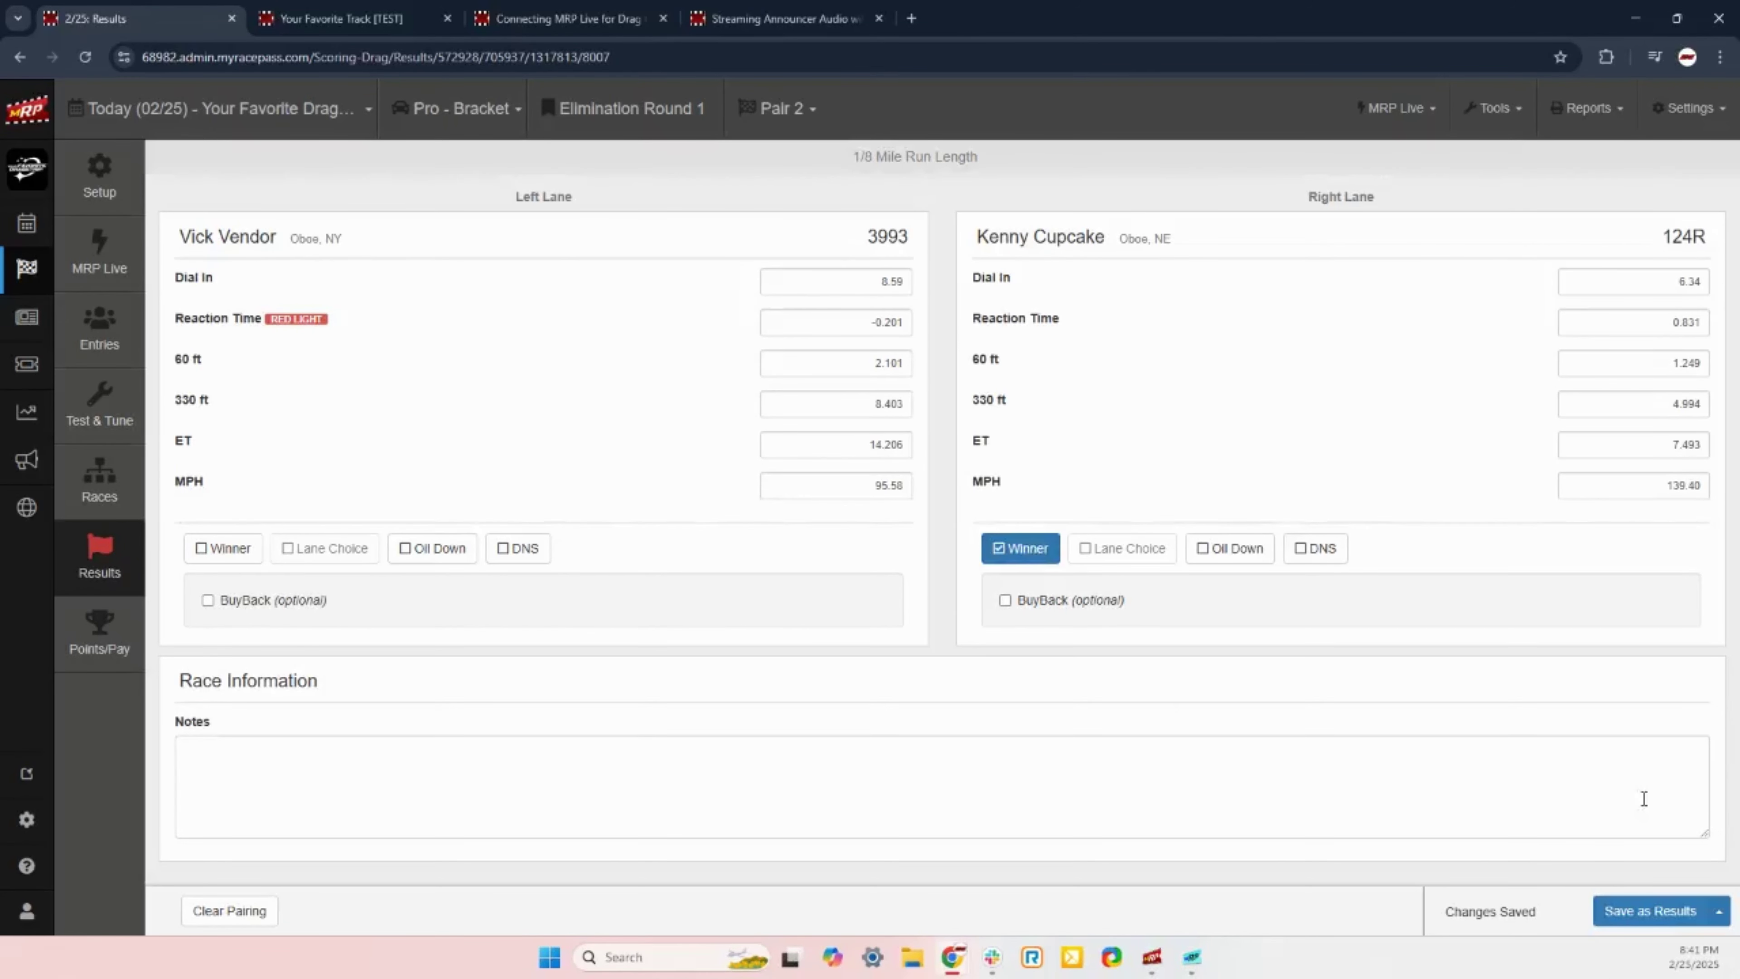
pyautogui.hotkey('alt', 'Tab')
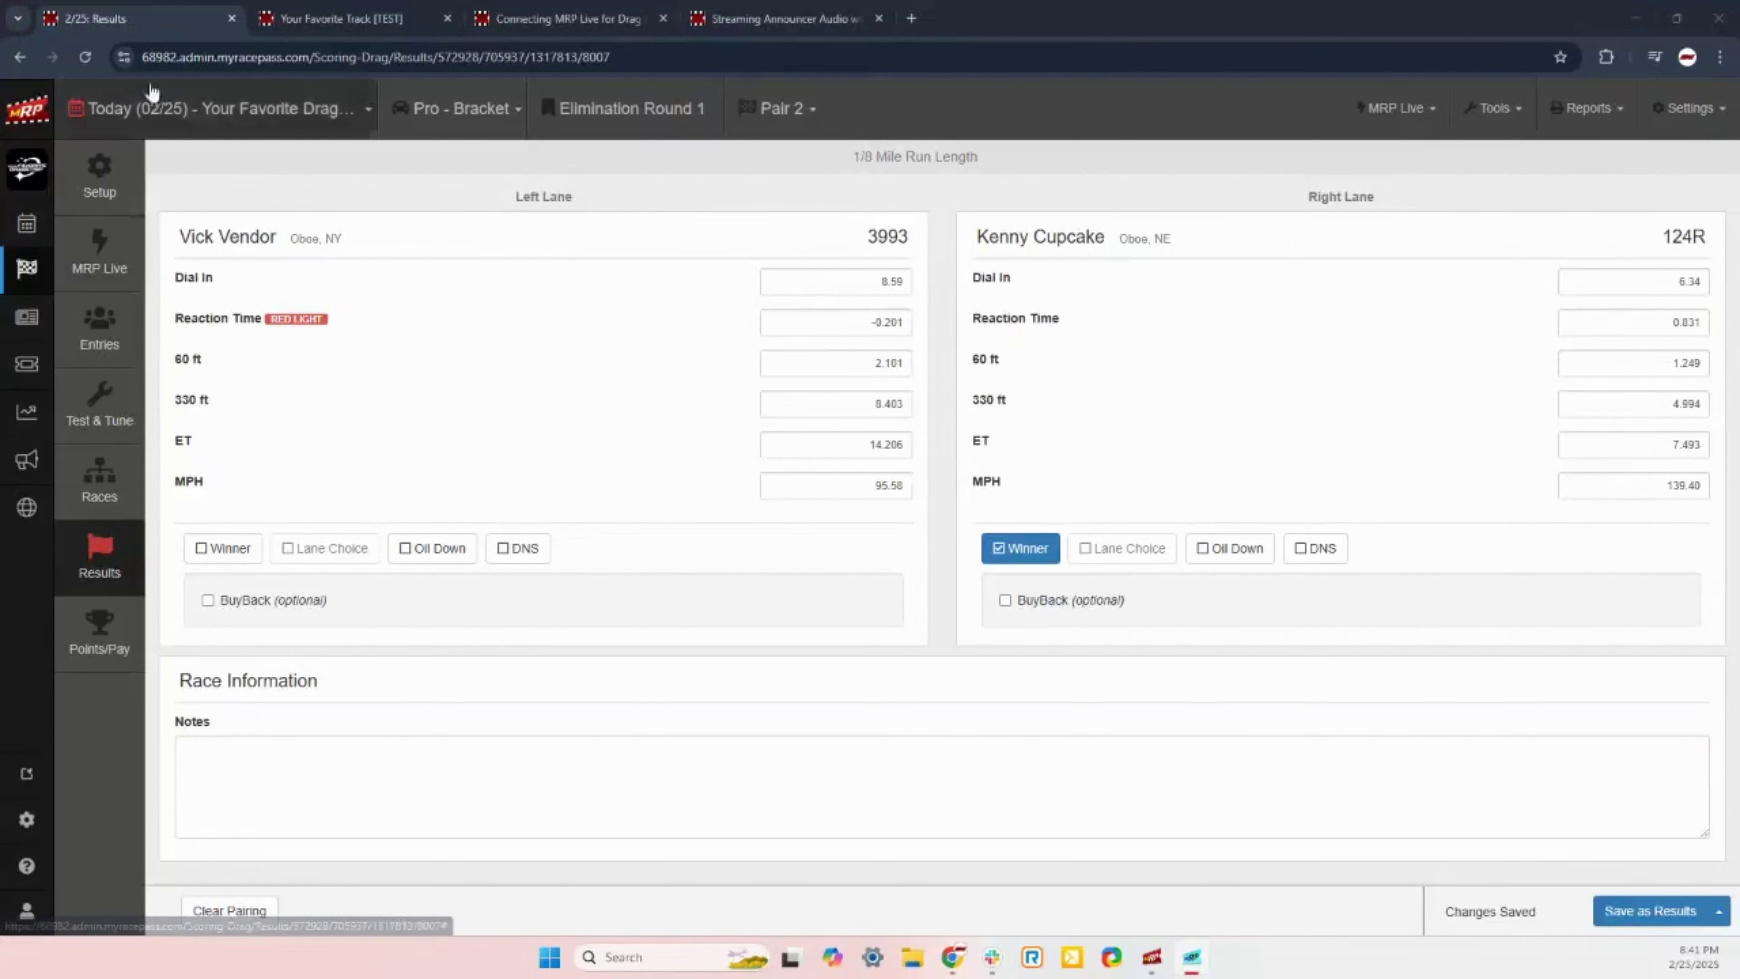
pyautogui.click(87, 56)
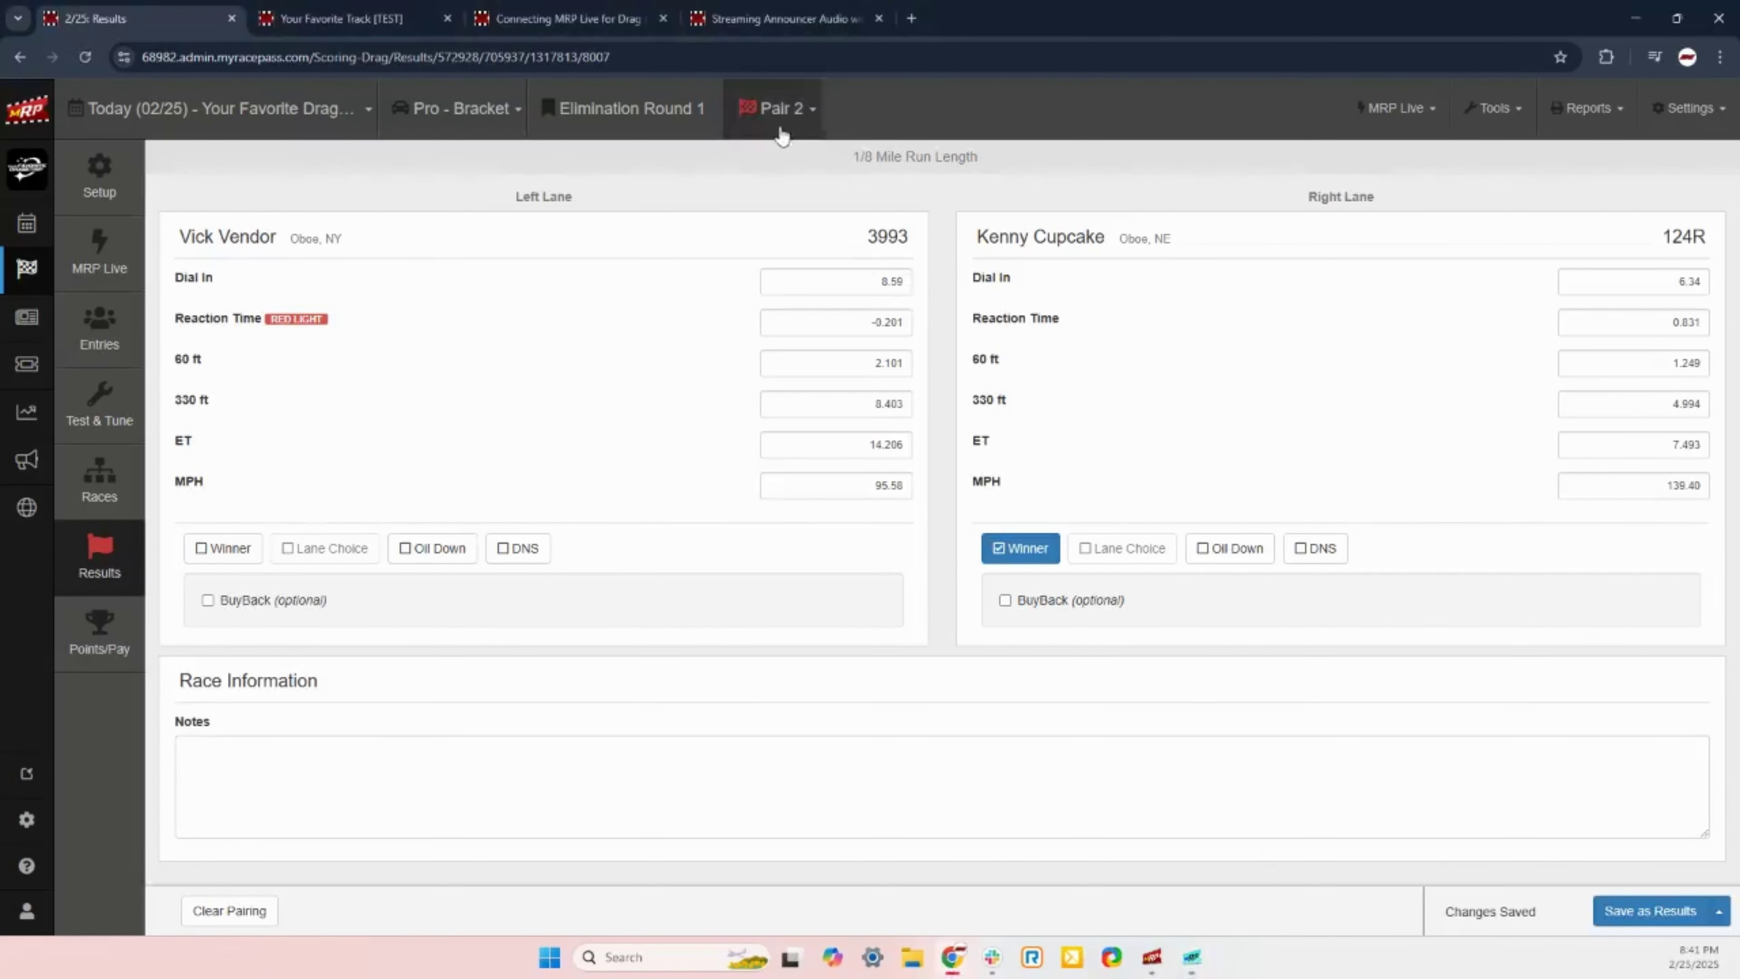
# Step: Look at Elimination Round 1 Pair 3 results after a reload, then switch to Pair 4
pyautogui.click(770, 109)
pyautogui.click(764, 203)
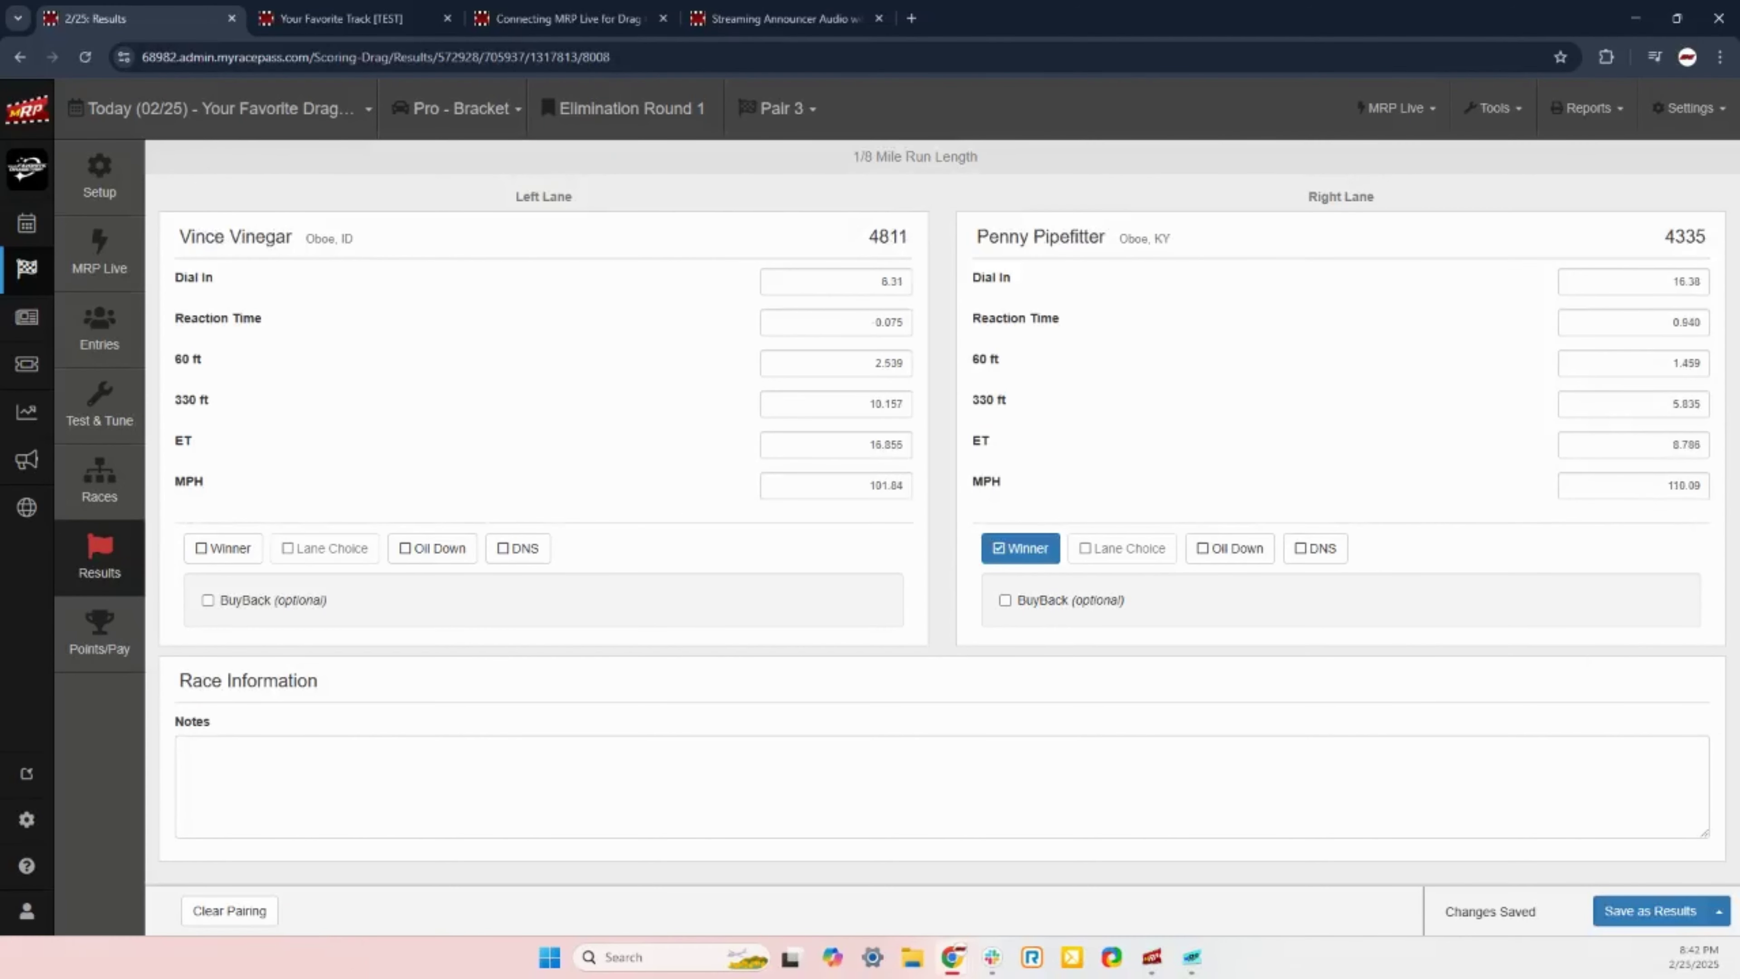
pyautogui.hotkey('alt', 'Tab')
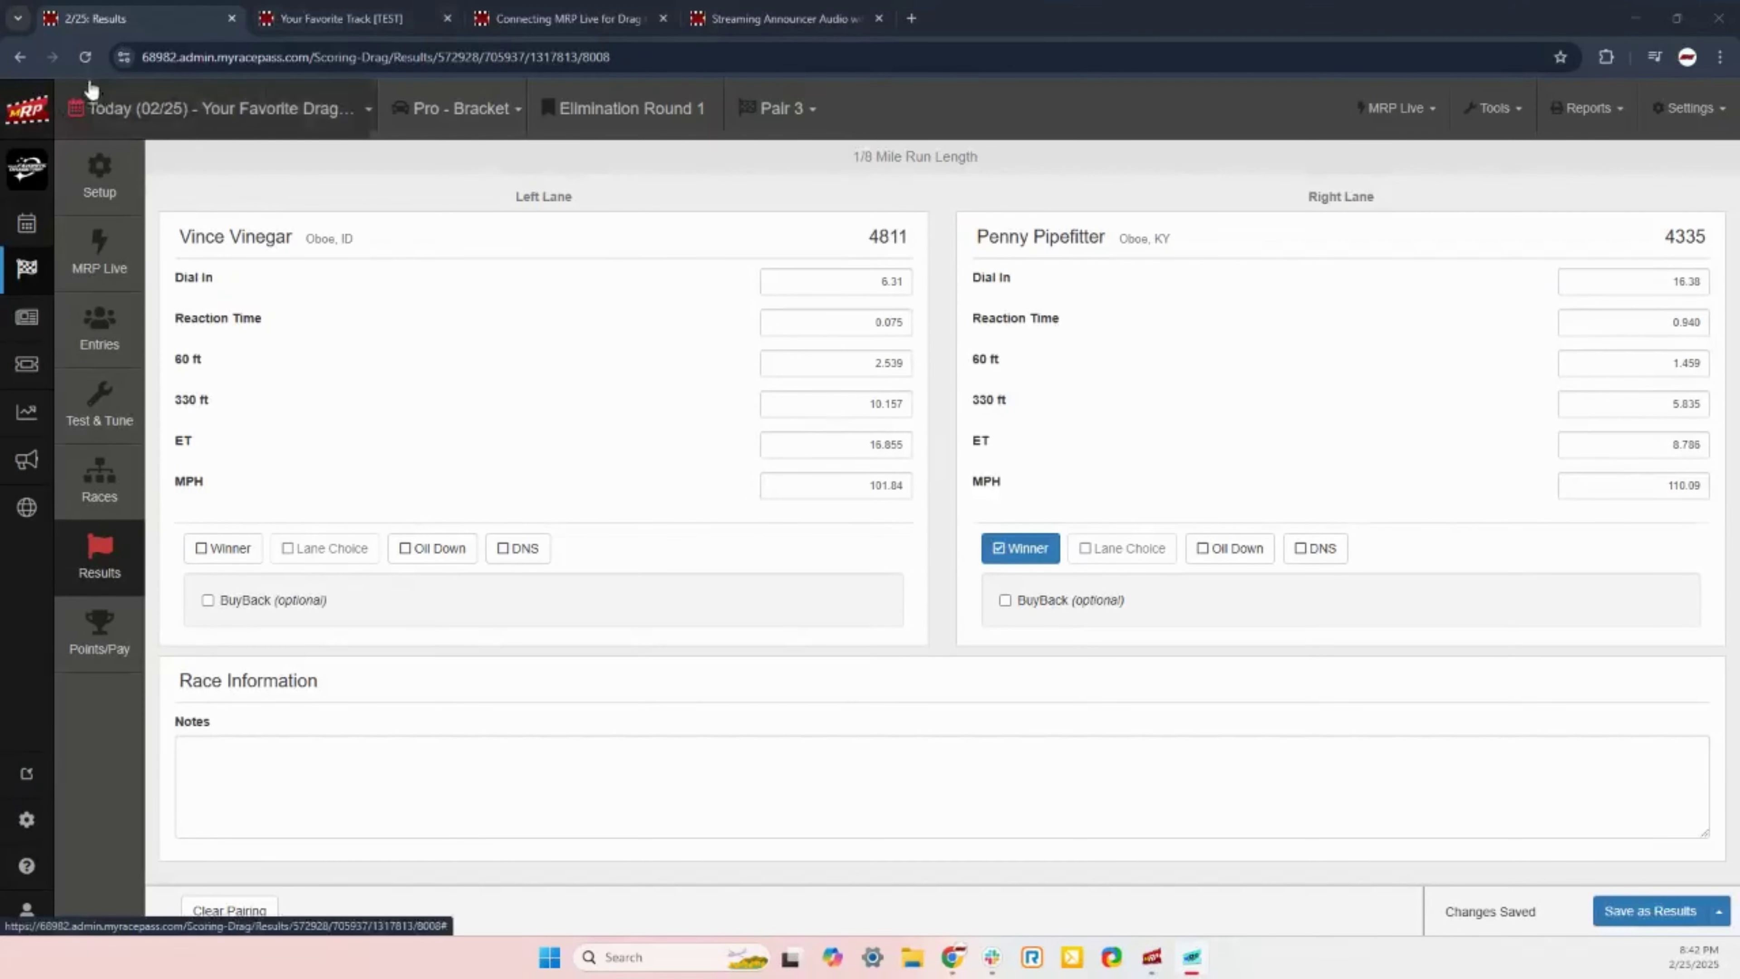
pyautogui.click(85, 56)
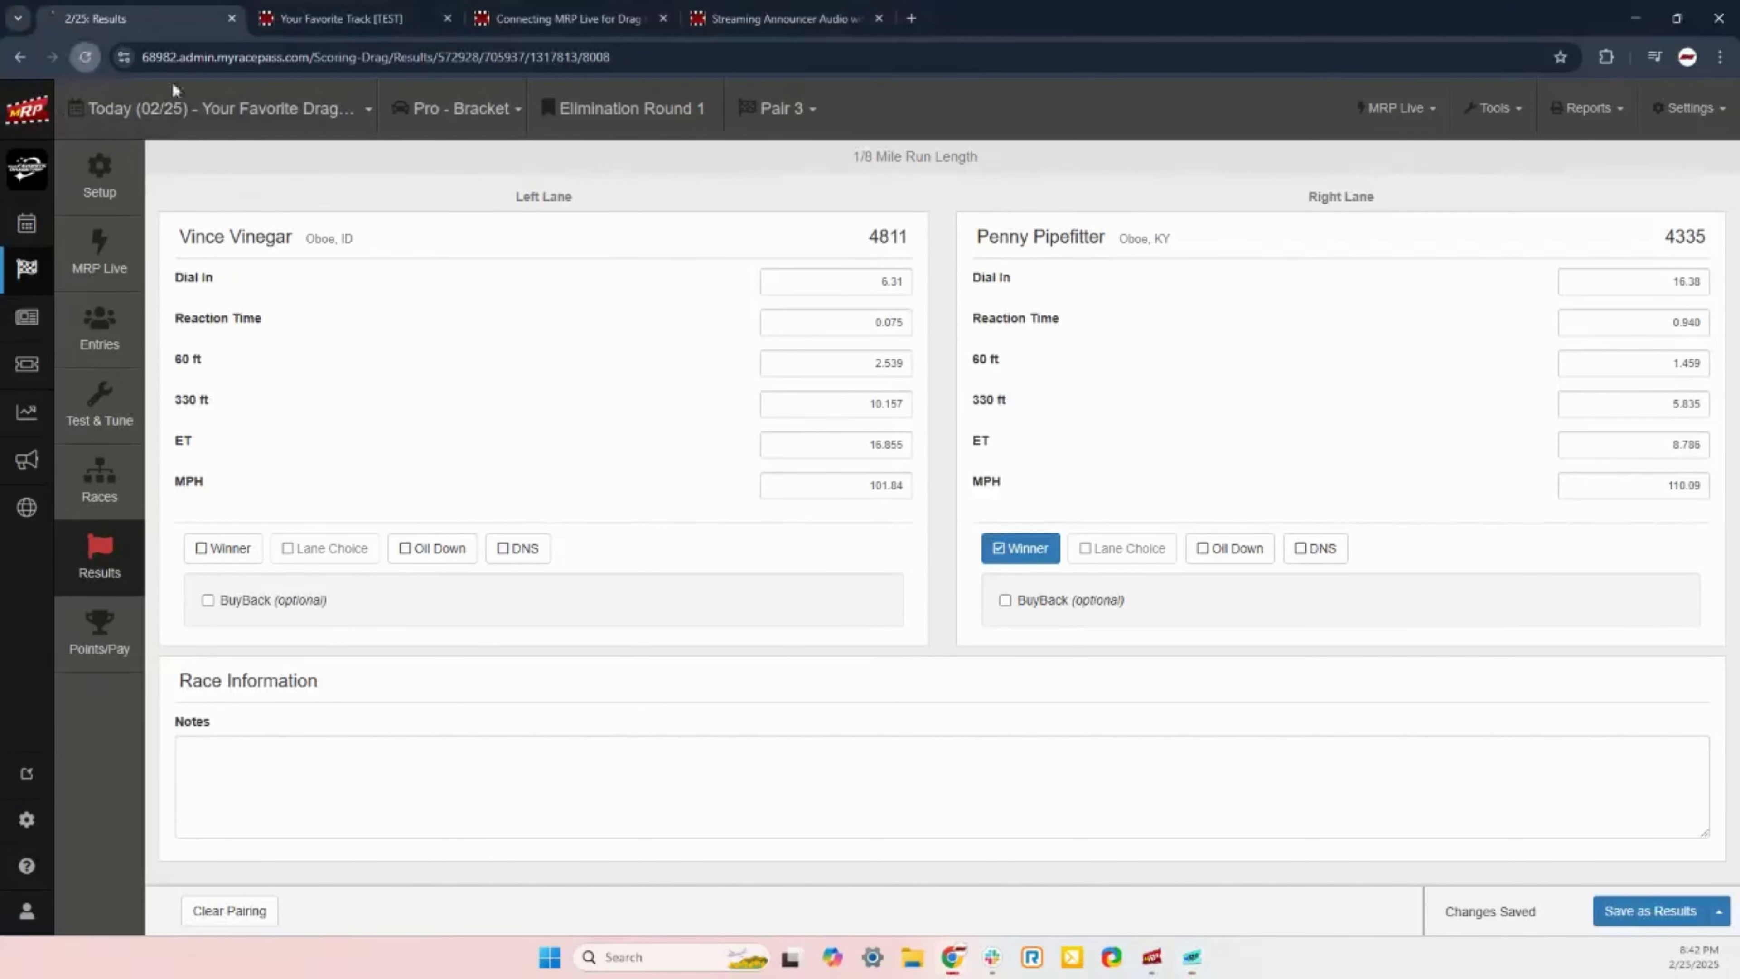
pyautogui.click(793, 126)
pyautogui.click(785, 227)
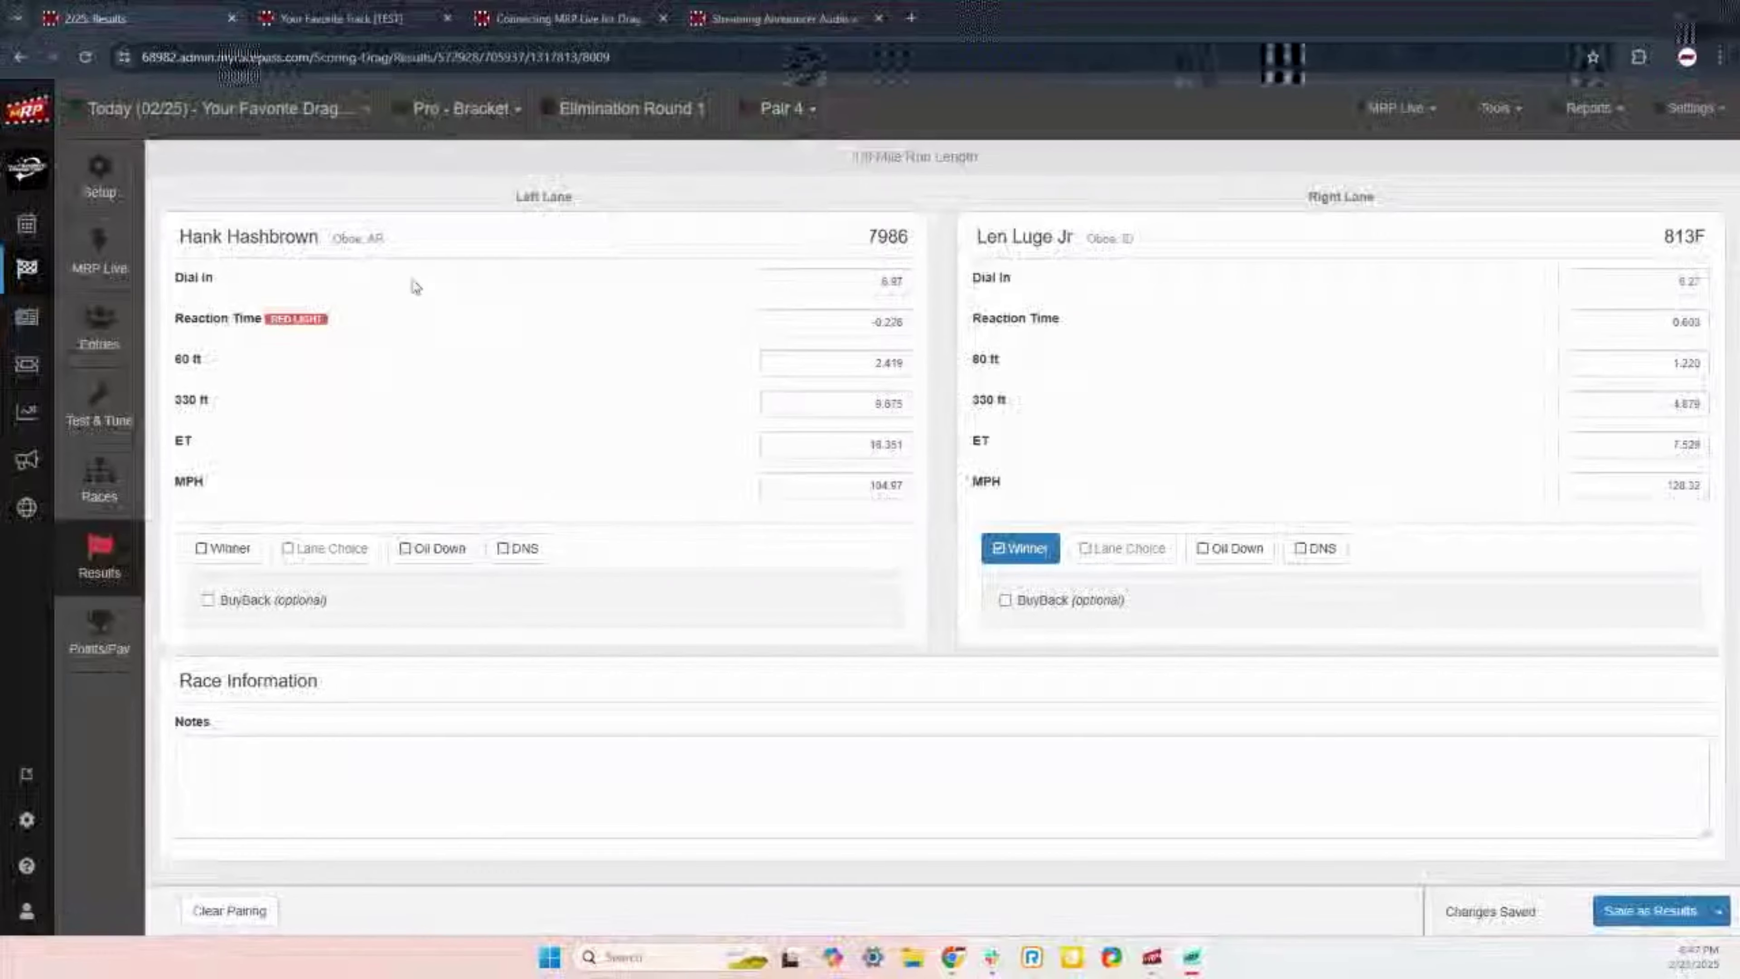
pyautogui.click(753, 114)
pyautogui.click(786, 153)
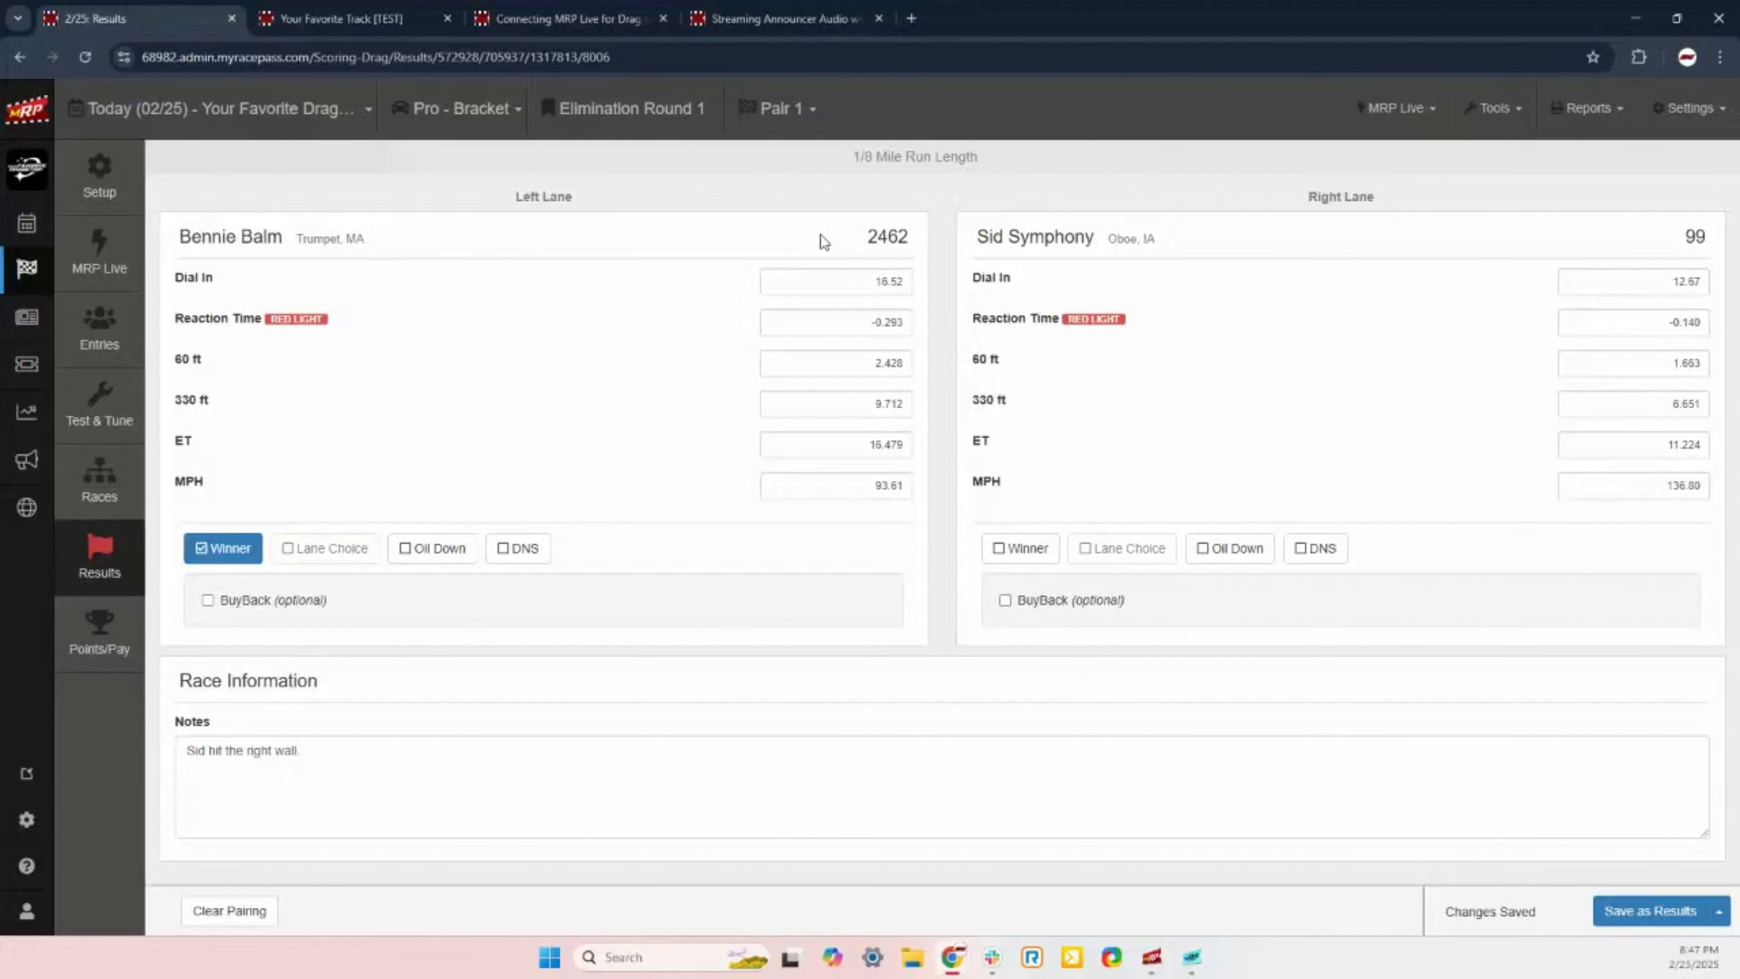
pyautogui.click(788, 109)
pyautogui.click(807, 181)
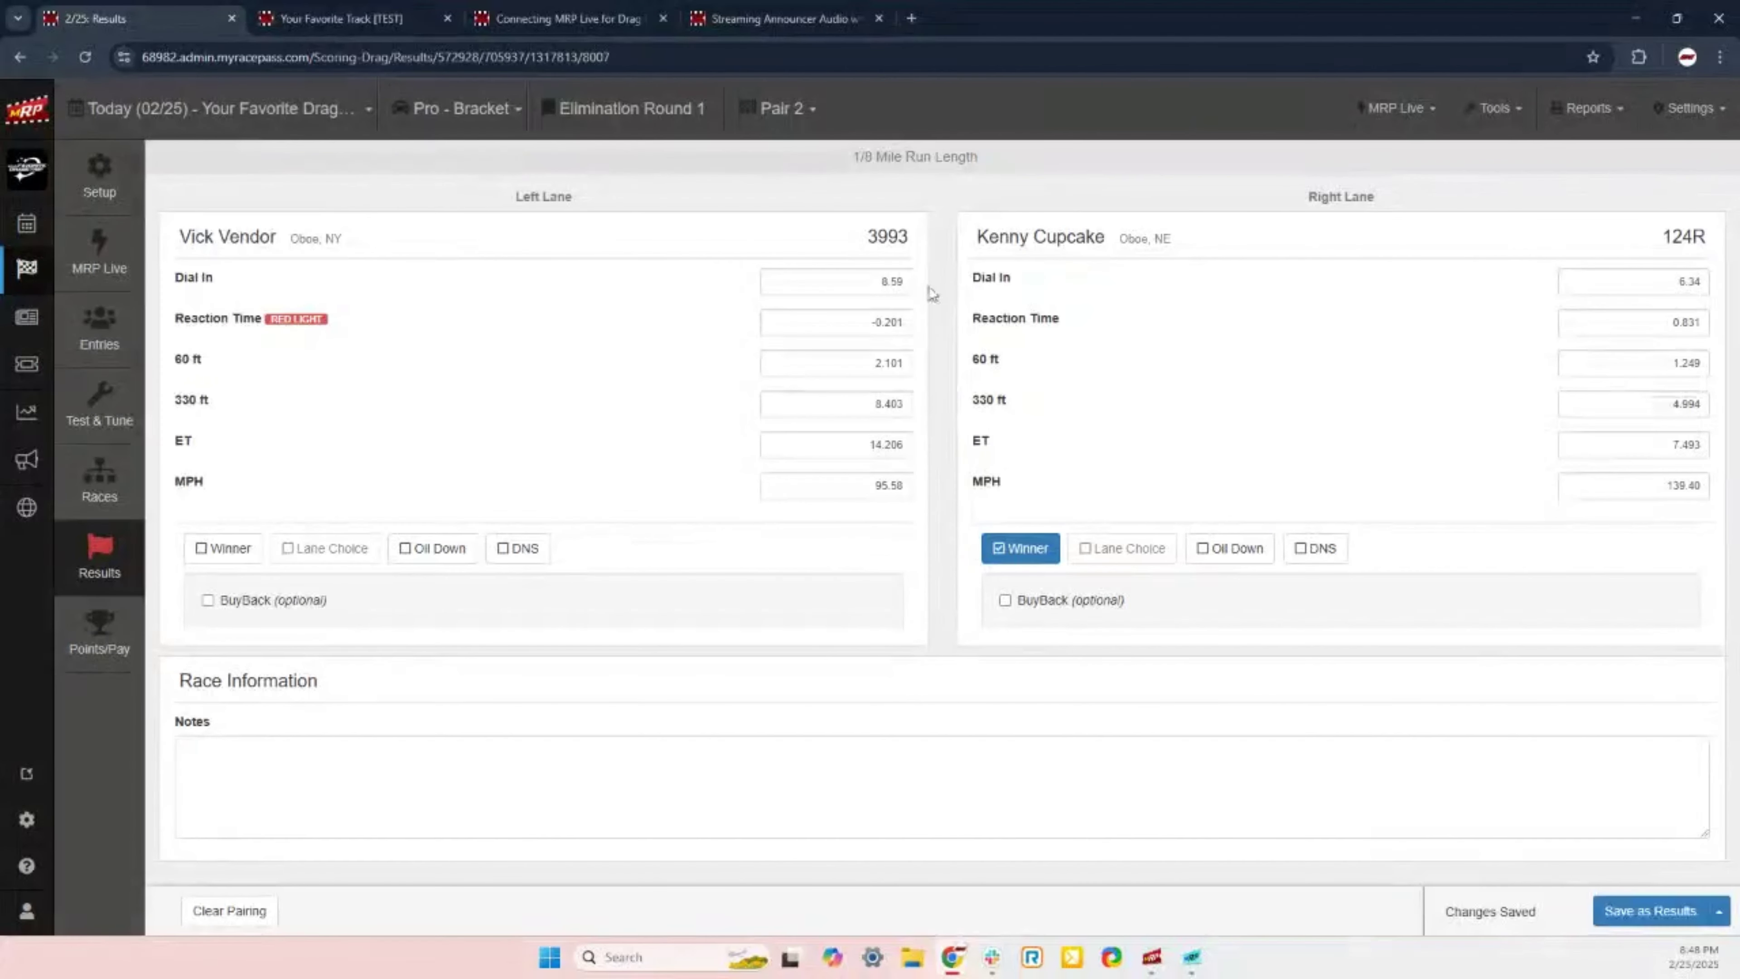
pyautogui.click(780, 108)
pyautogui.click(788, 205)
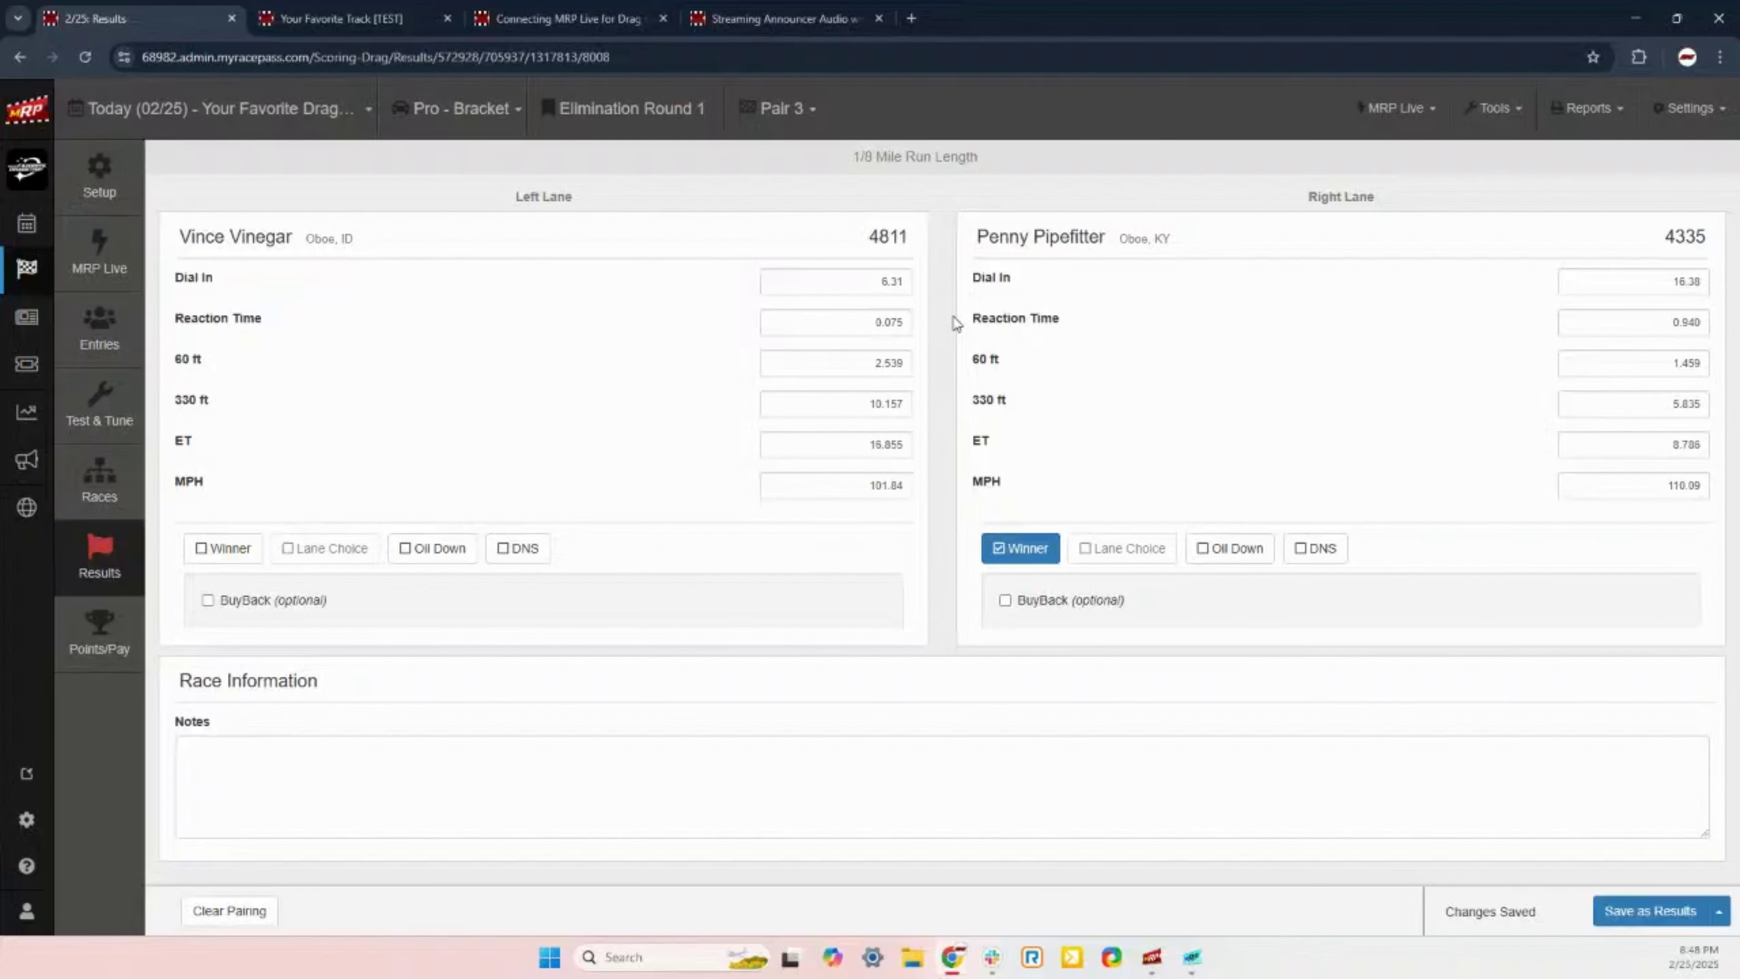
pyautogui.click(795, 109)
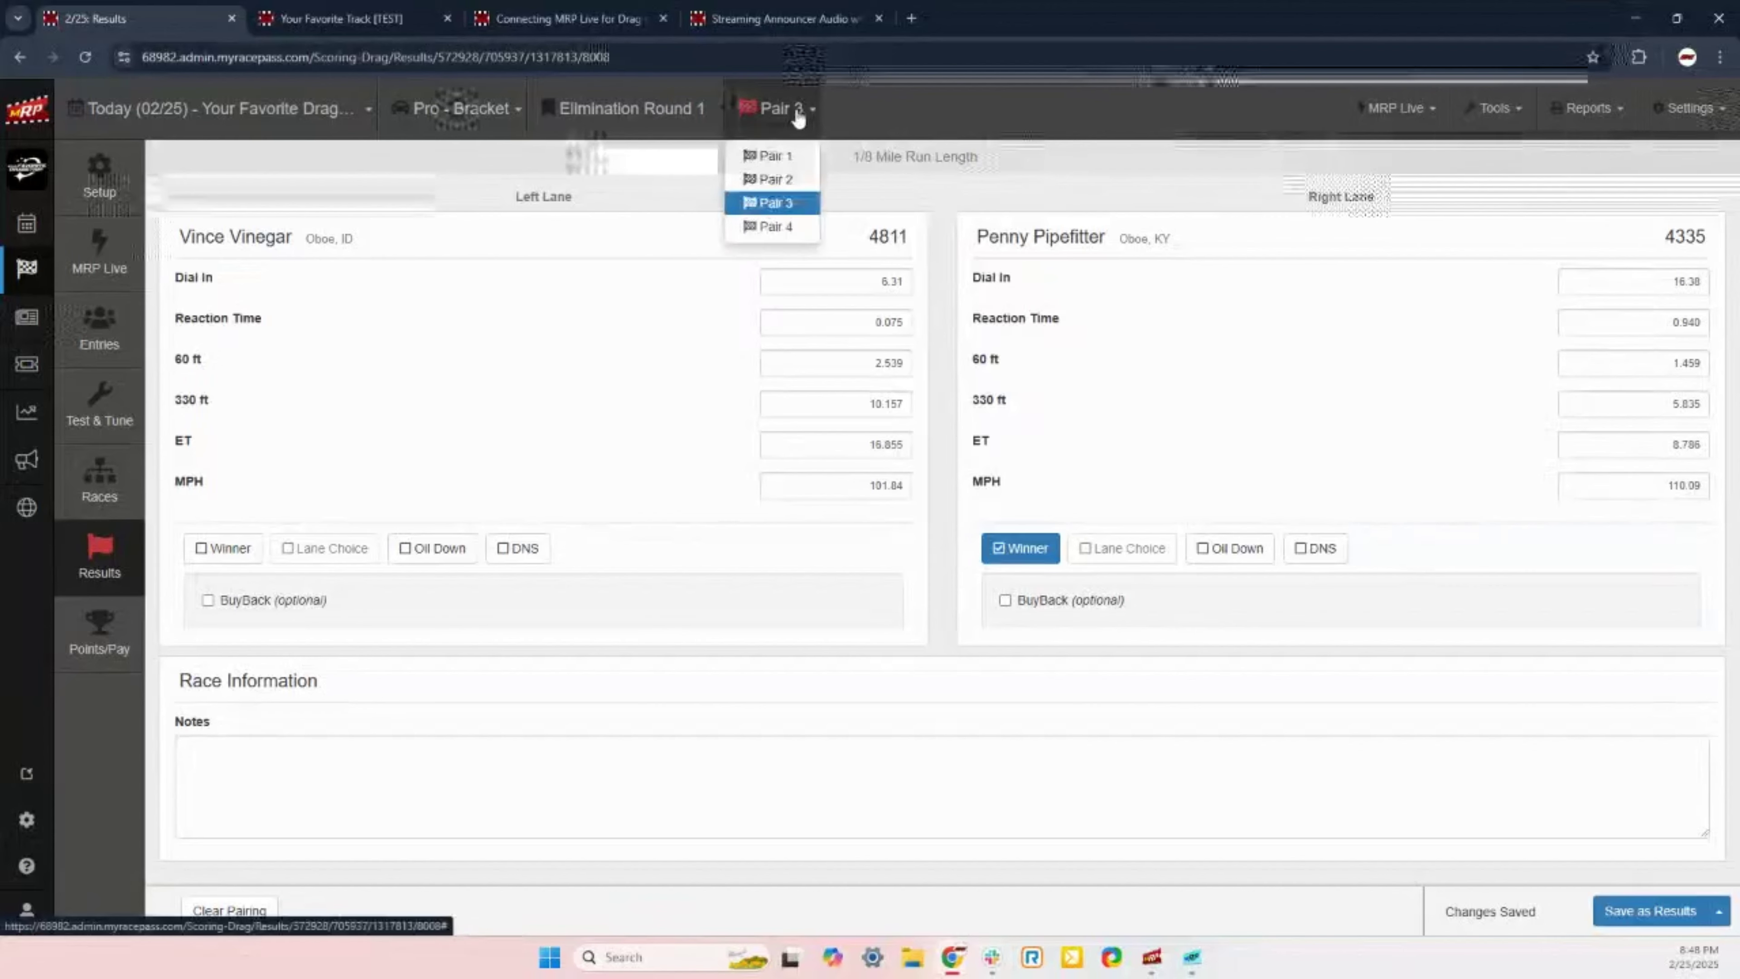
pyautogui.click(789, 227)
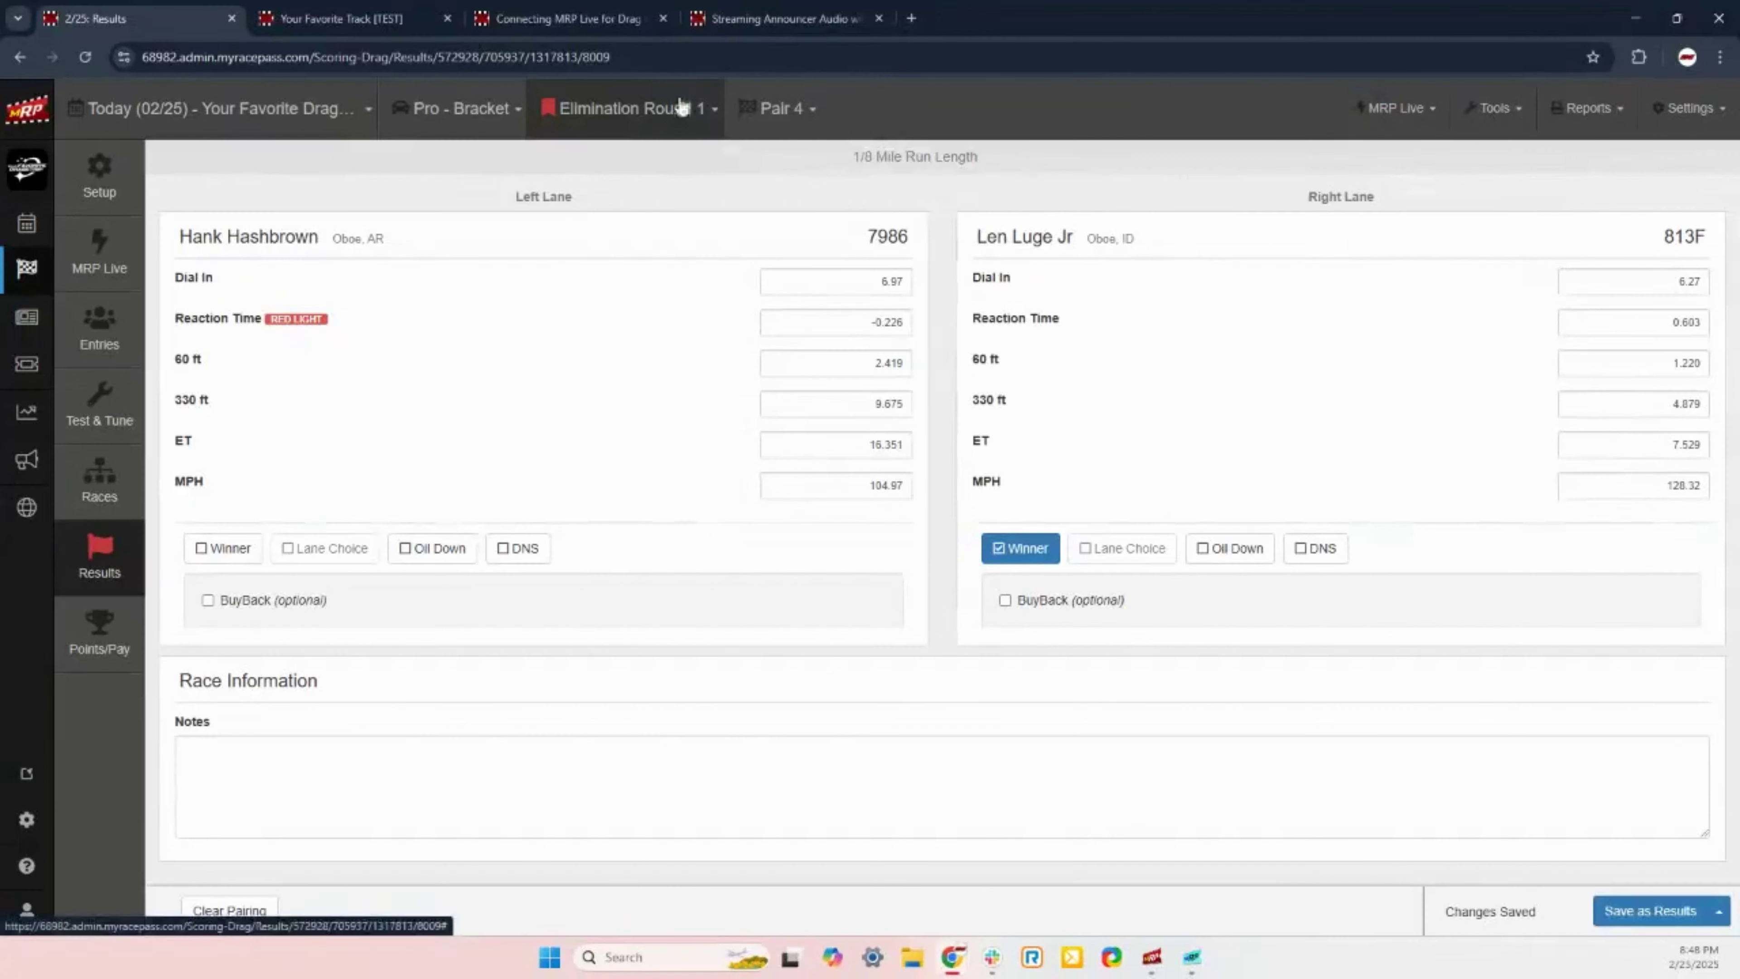
pyautogui.click(707, 121)
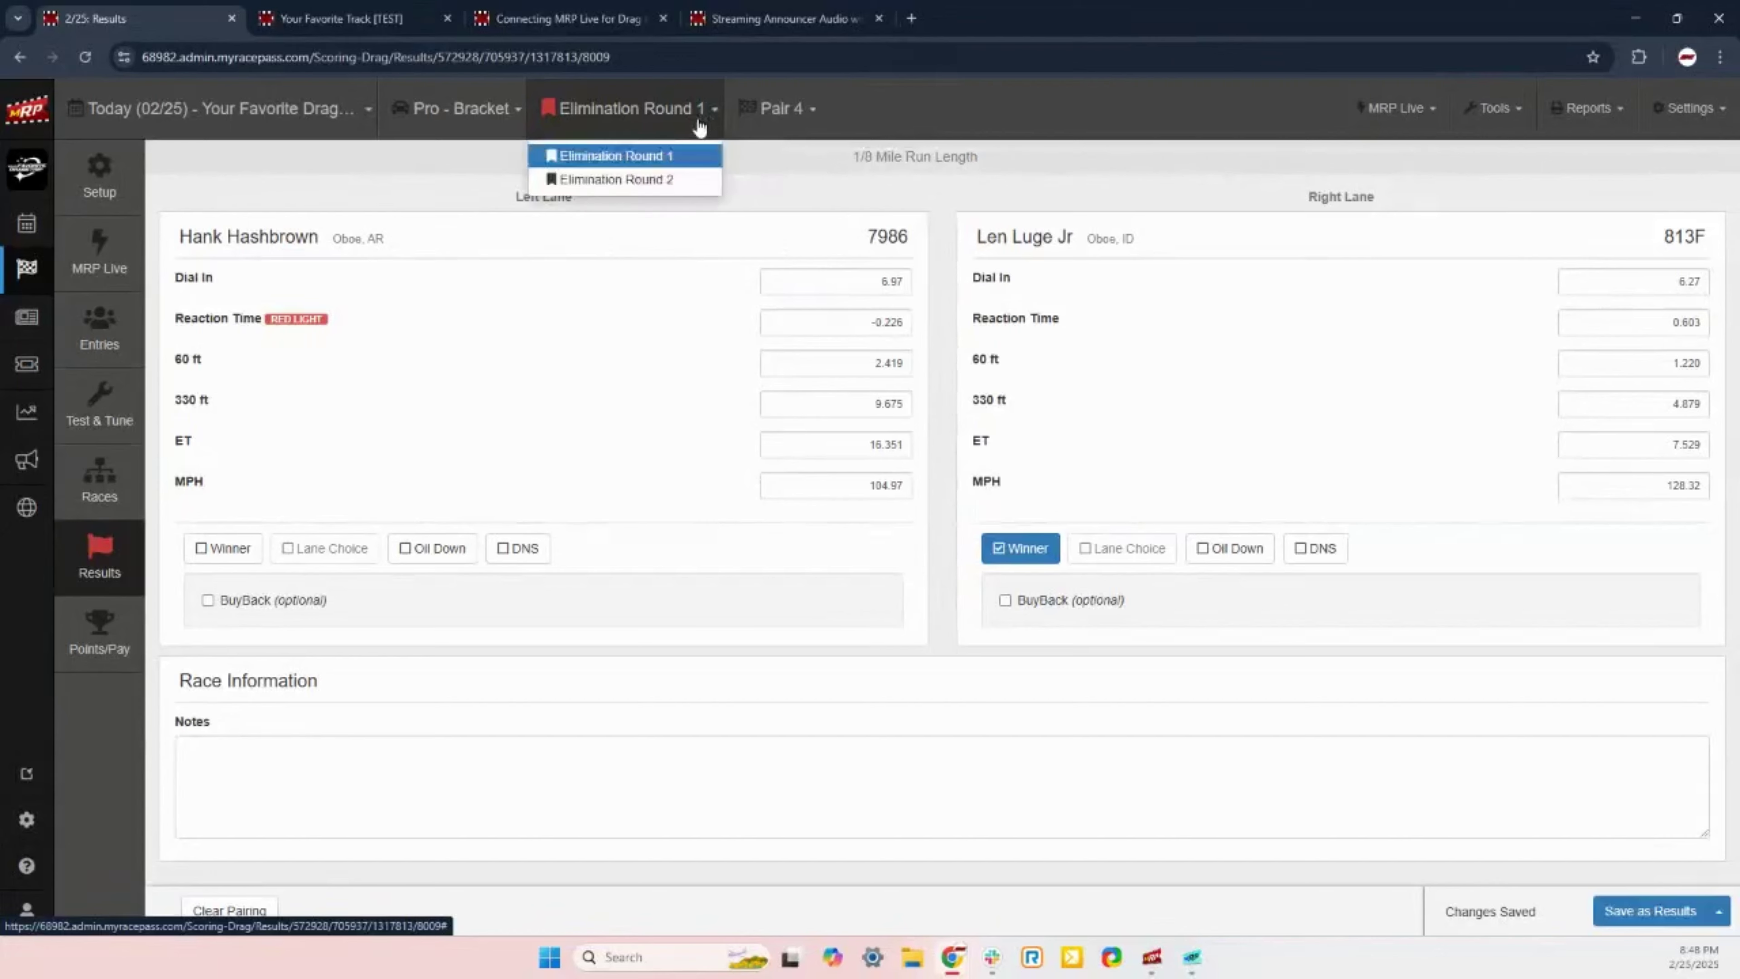
# Step: In Elimination Round 2 Pair 1, give left-lane winner car 4811 a BuyBack and save as results
pyautogui.click(663, 185)
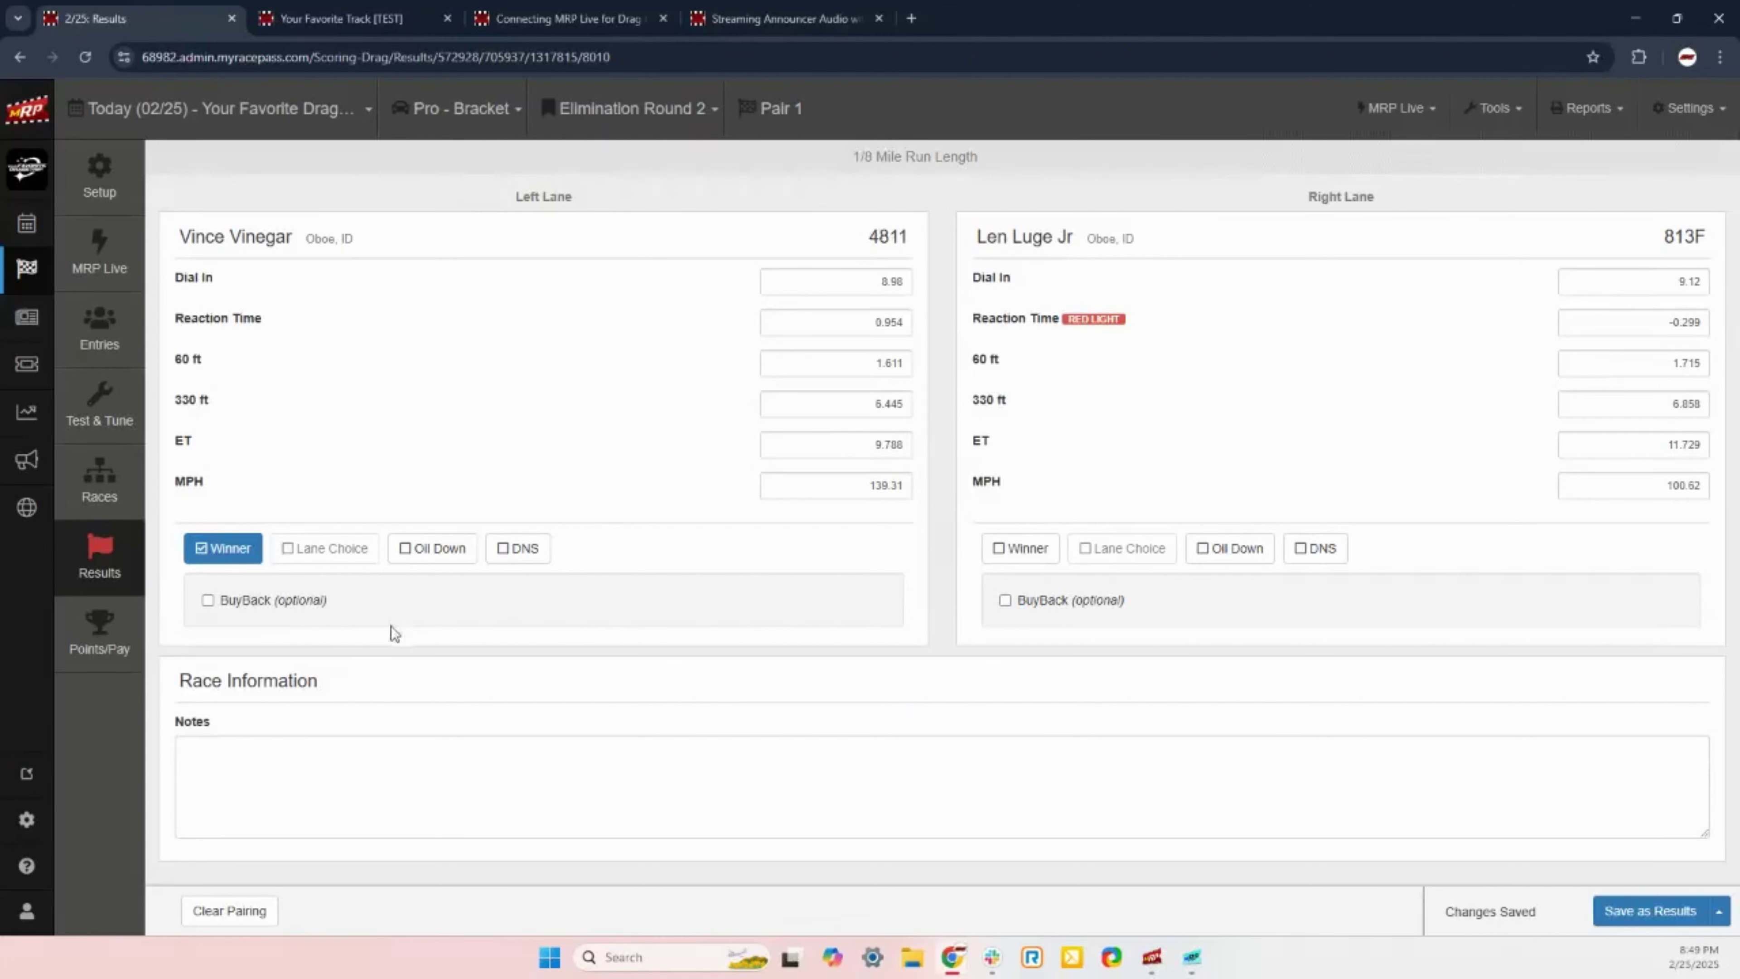
pyautogui.click(228, 610)
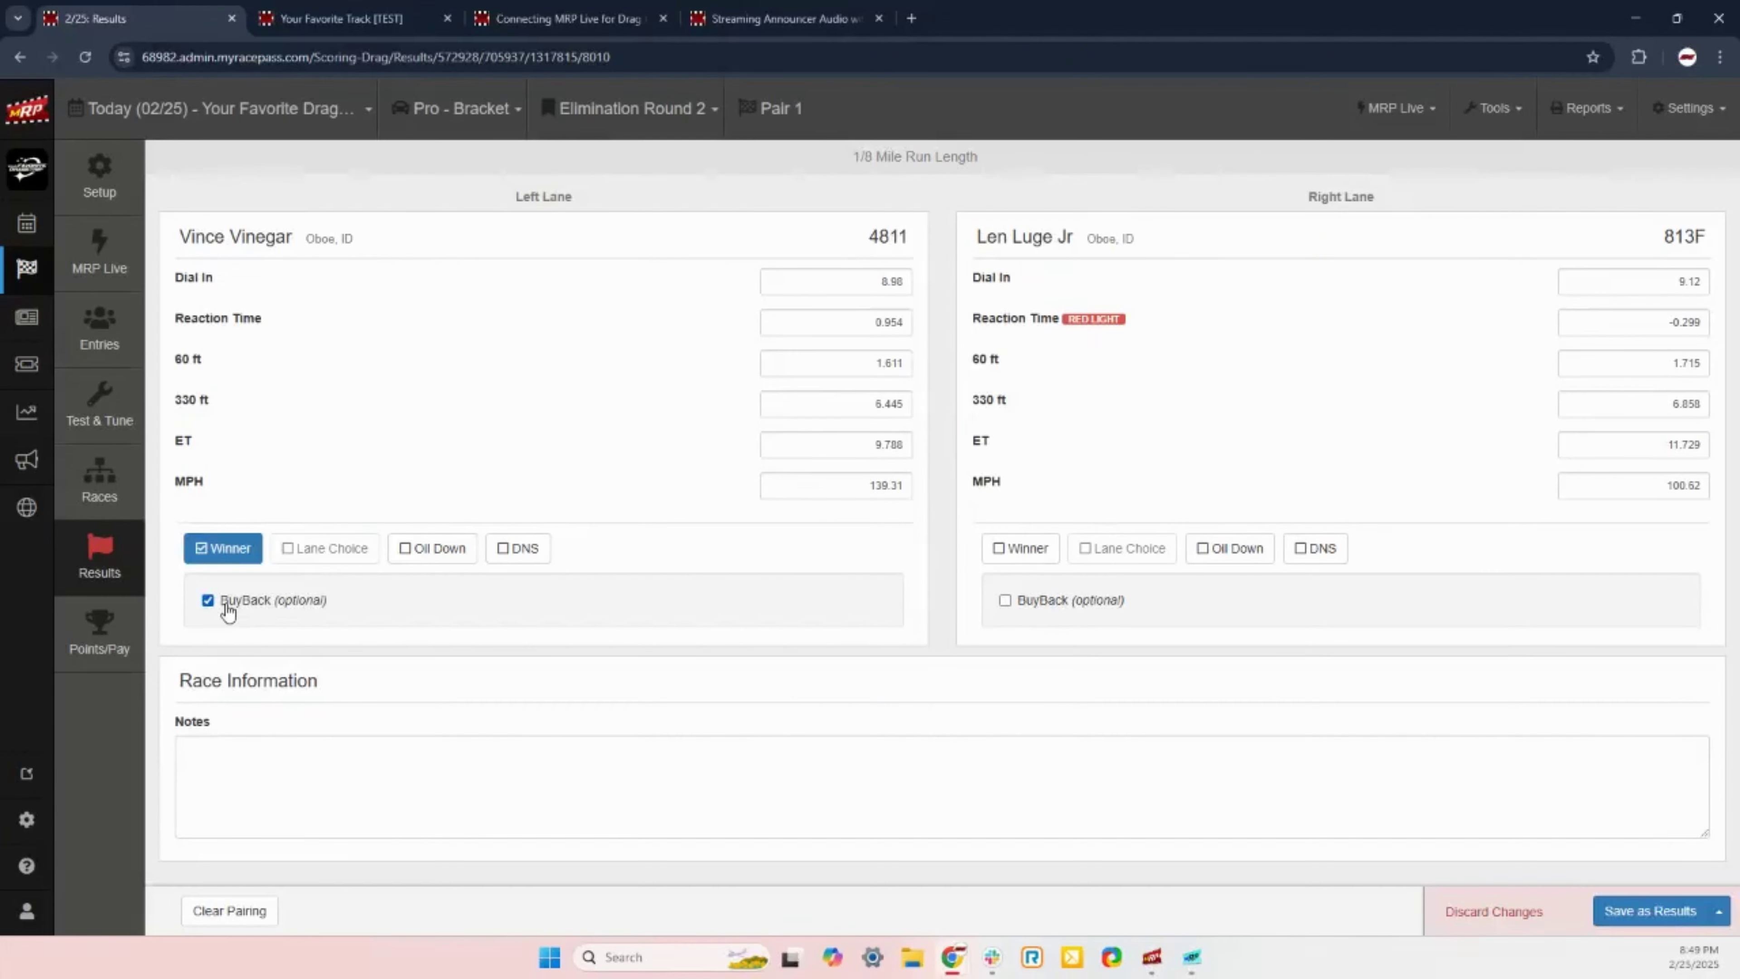
pyautogui.click(1632, 917)
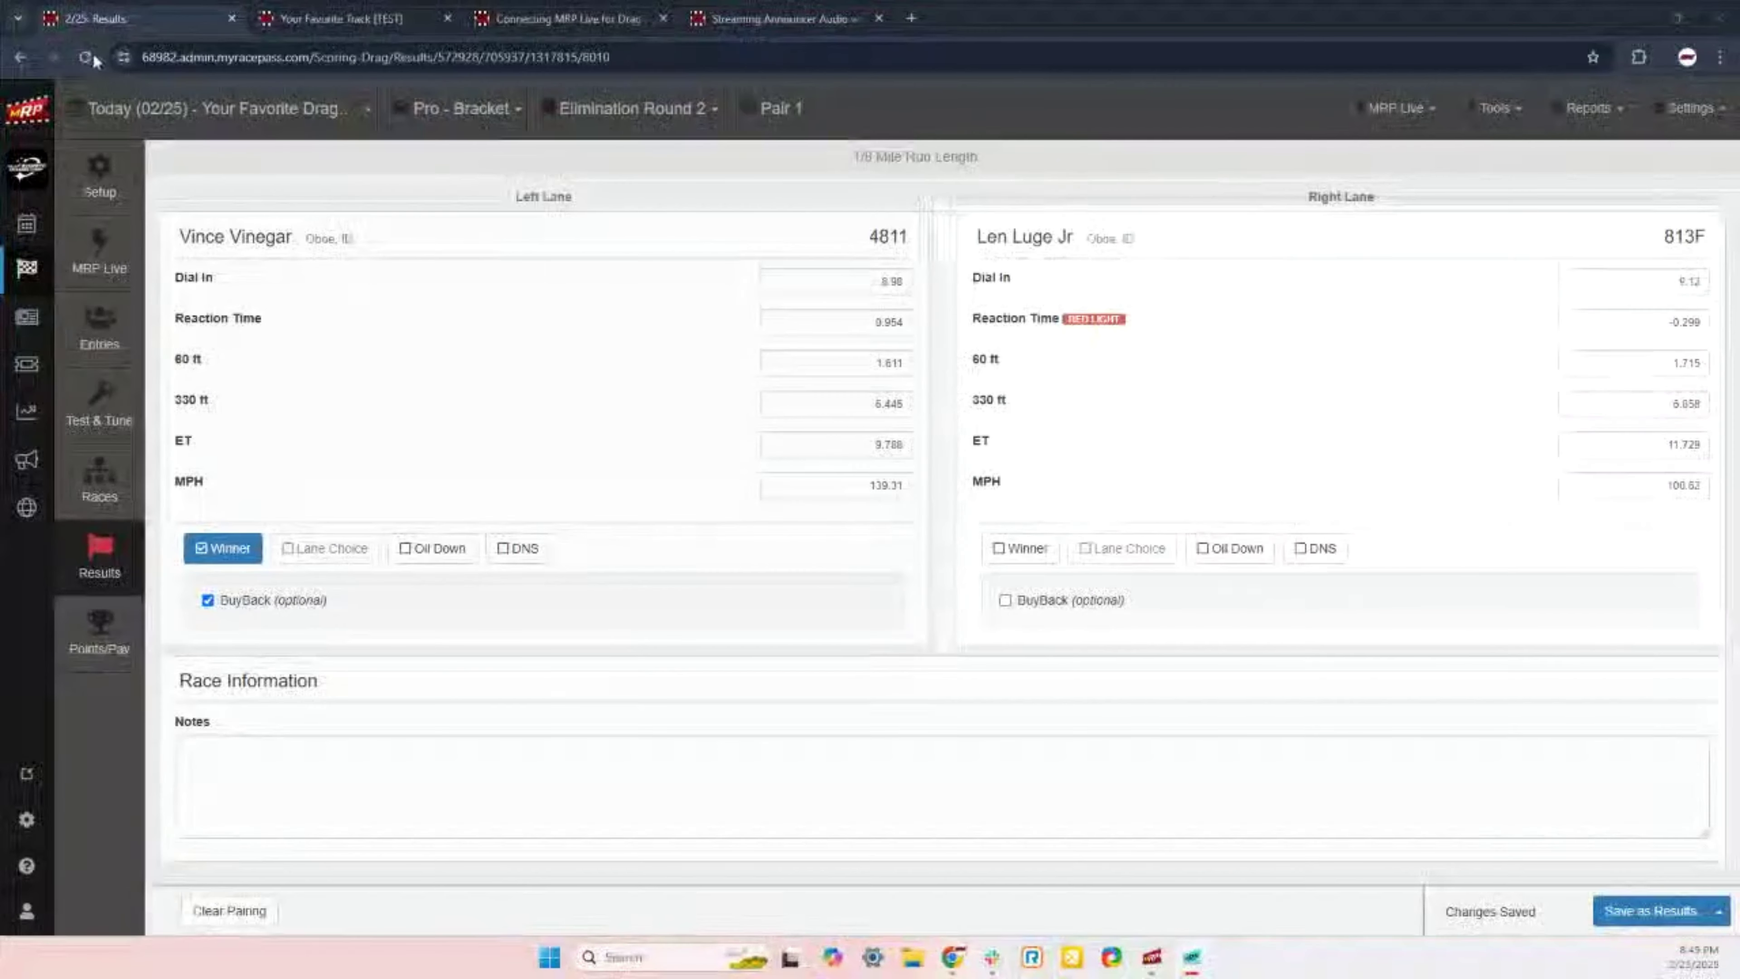
pyautogui.click(789, 112)
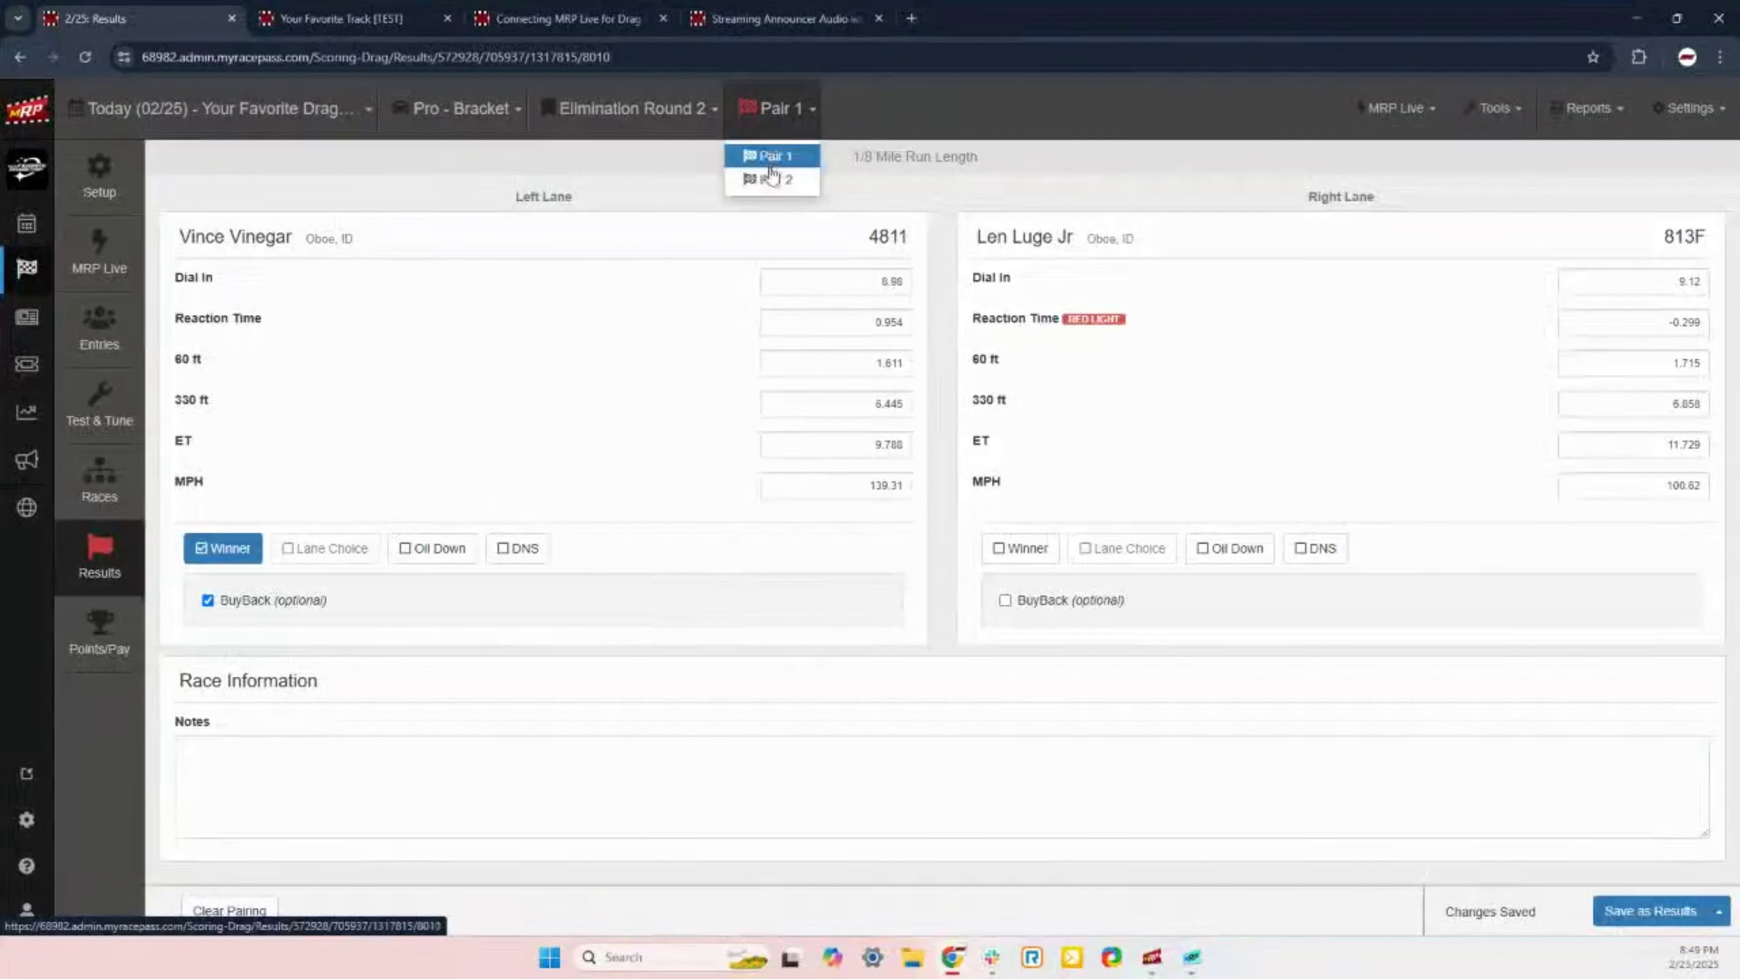
# Step: In Pair 2, tick BuyBack for both car 99 and car 7986, save as results, and reload
pyautogui.click(783, 179)
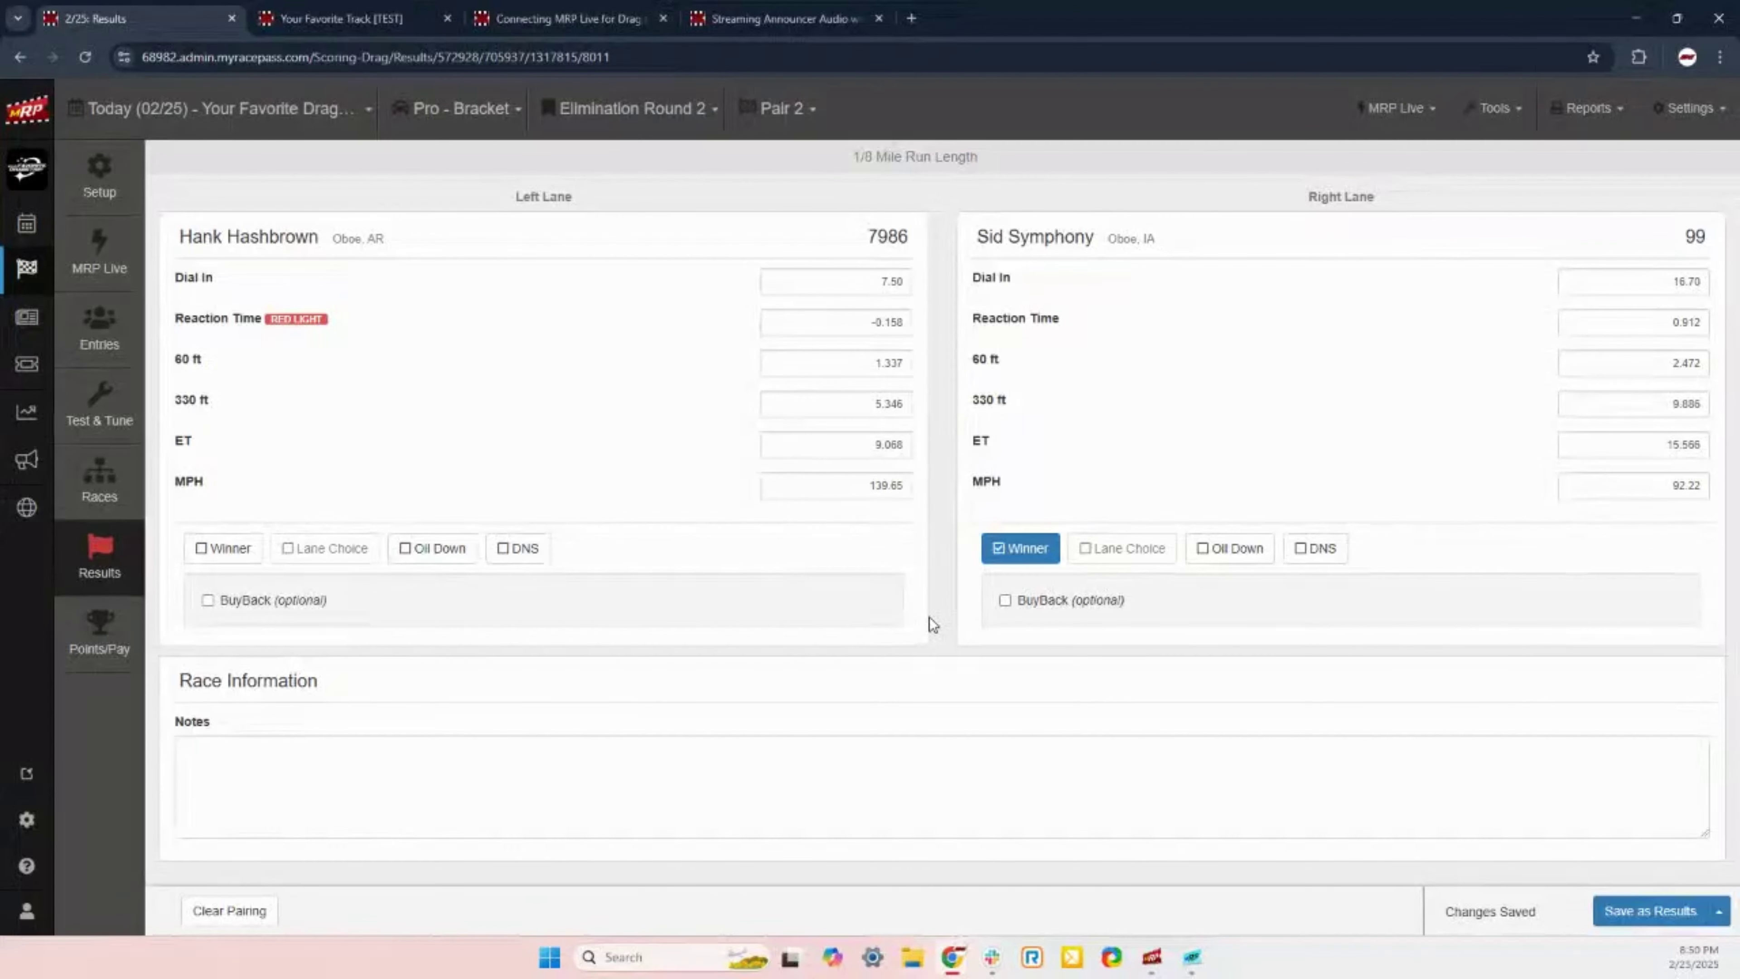
pyautogui.click(1021, 609)
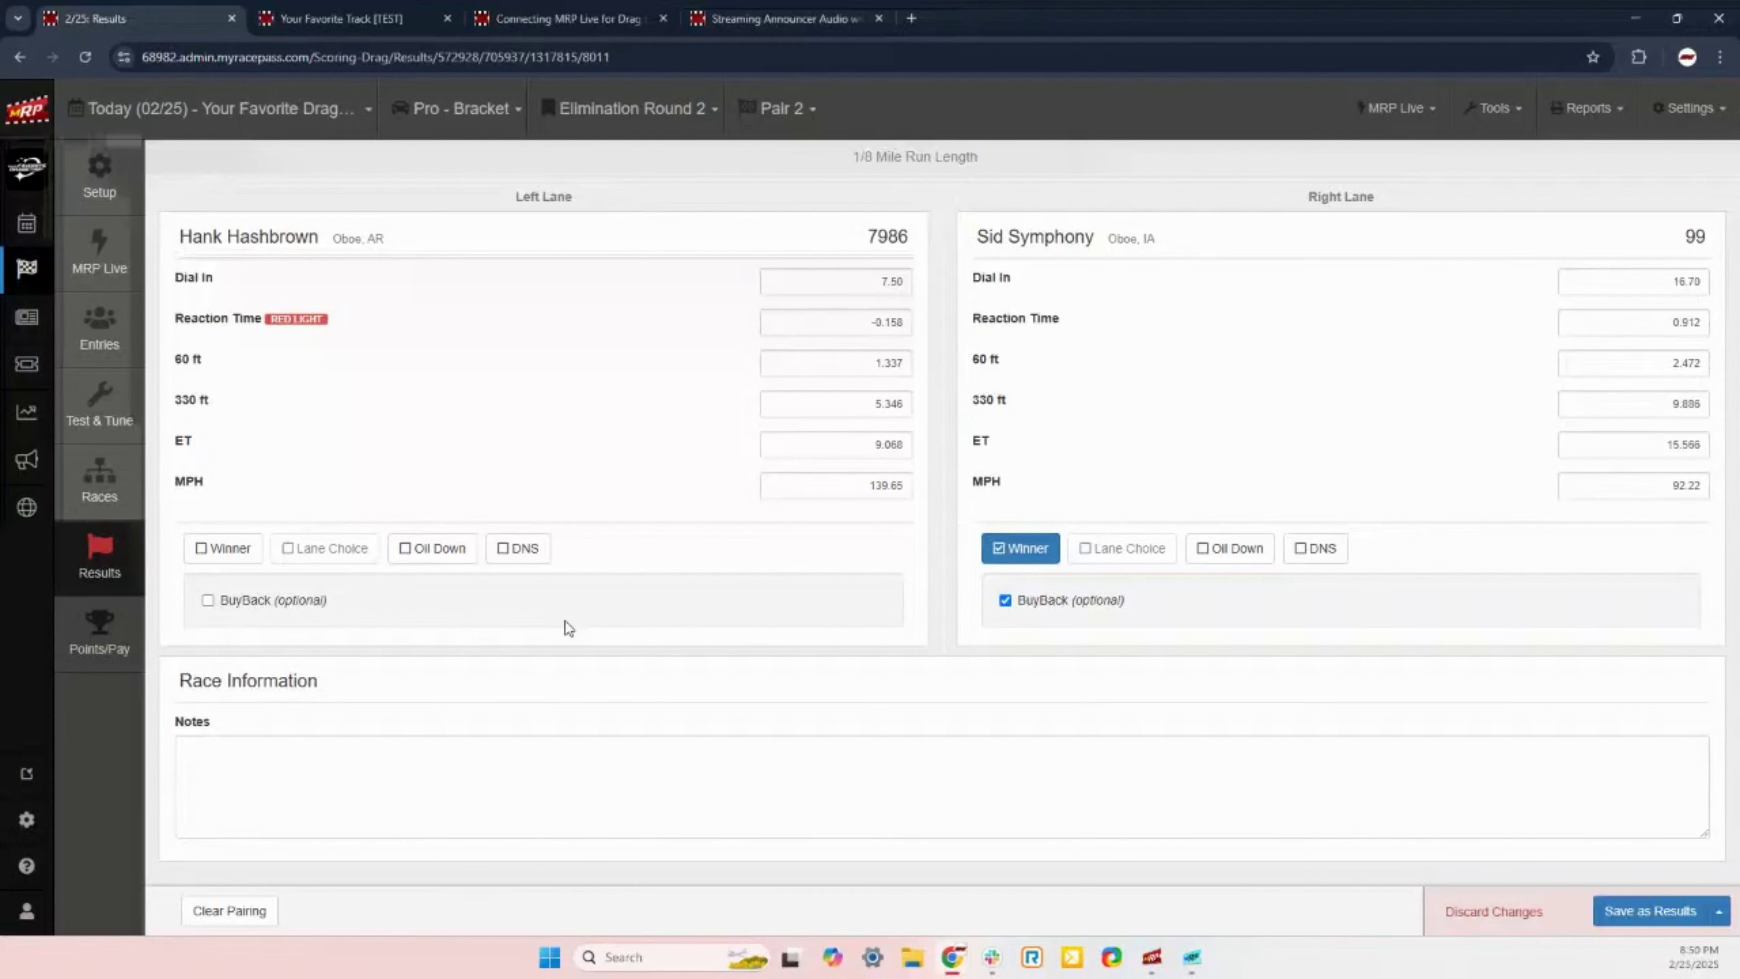
pyautogui.click(213, 603)
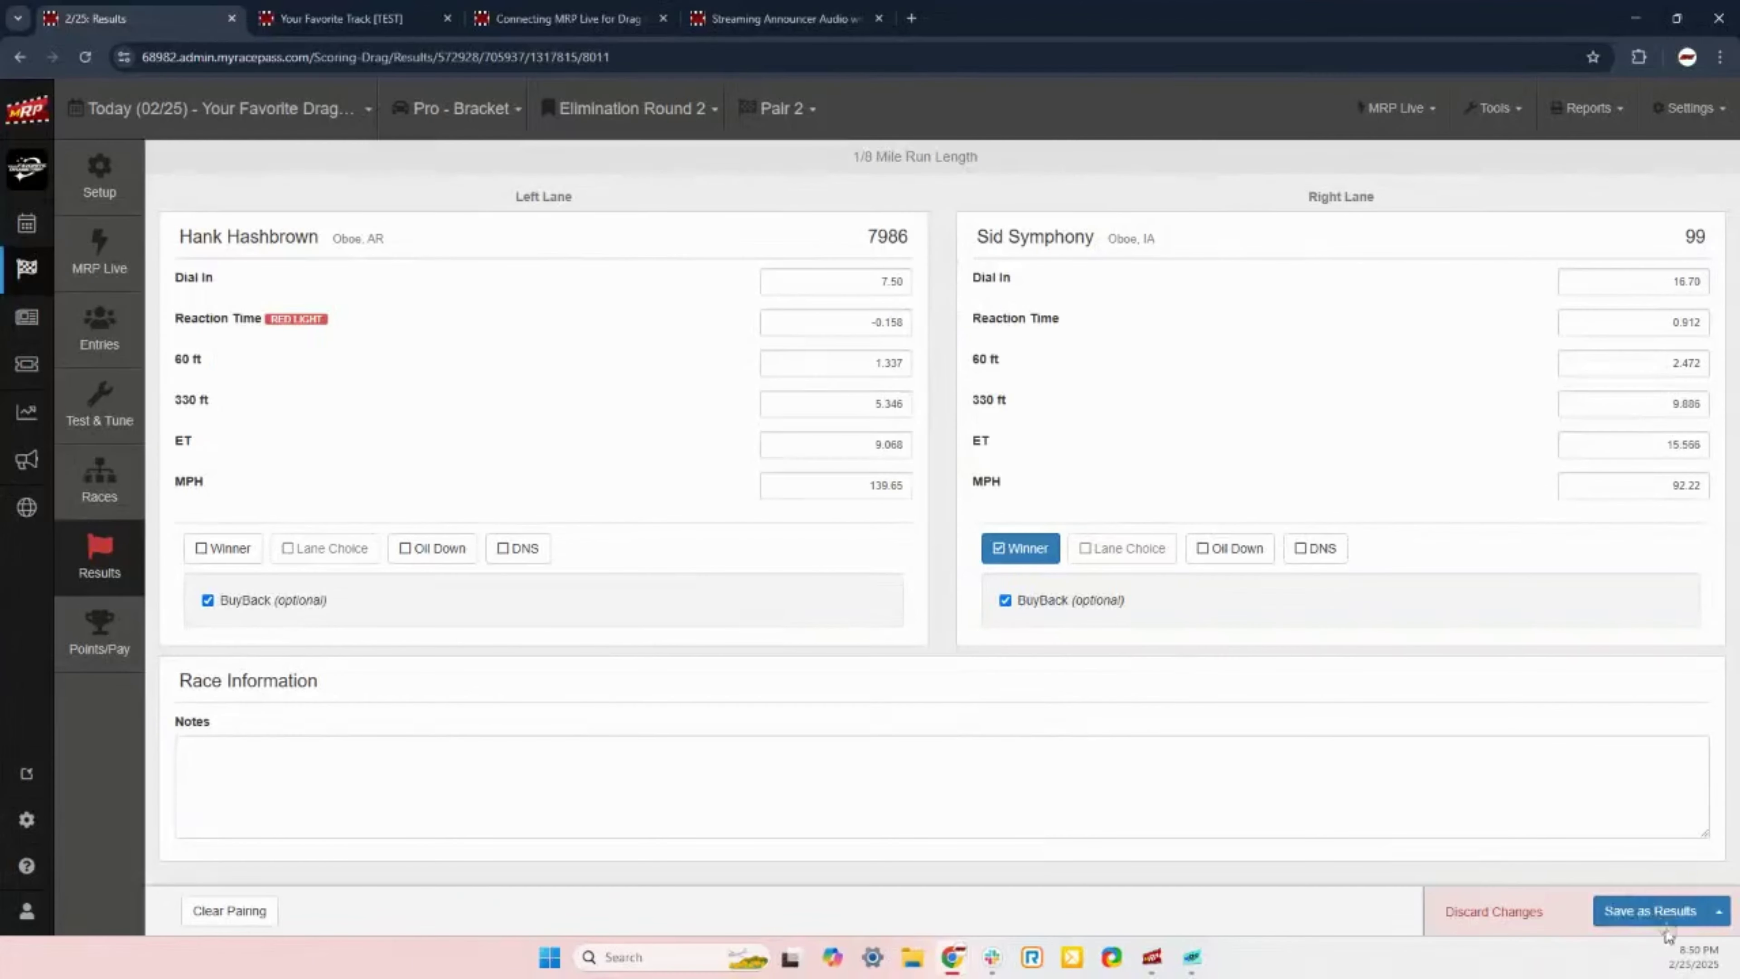
pyautogui.click(1661, 915)
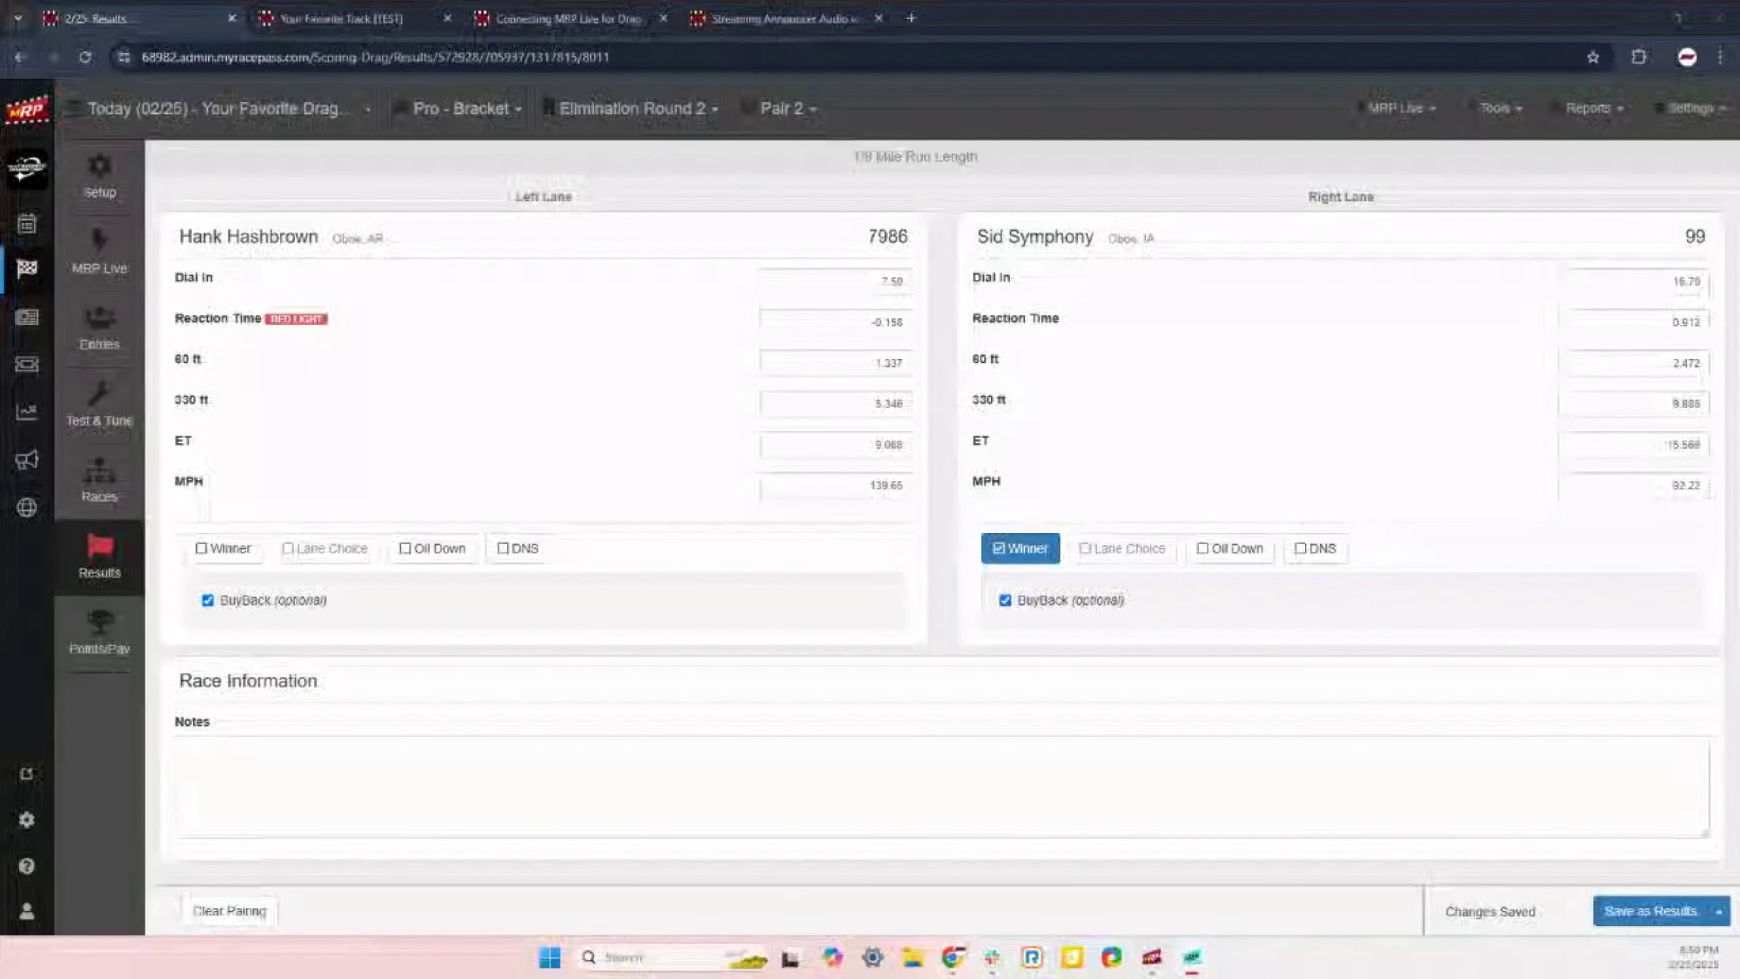
pyautogui.click(87, 58)
# Step: Keeping Elimination Round 2, check Pair 3 after a reload, then switch to Pair 4
pyautogui.click(656, 112)
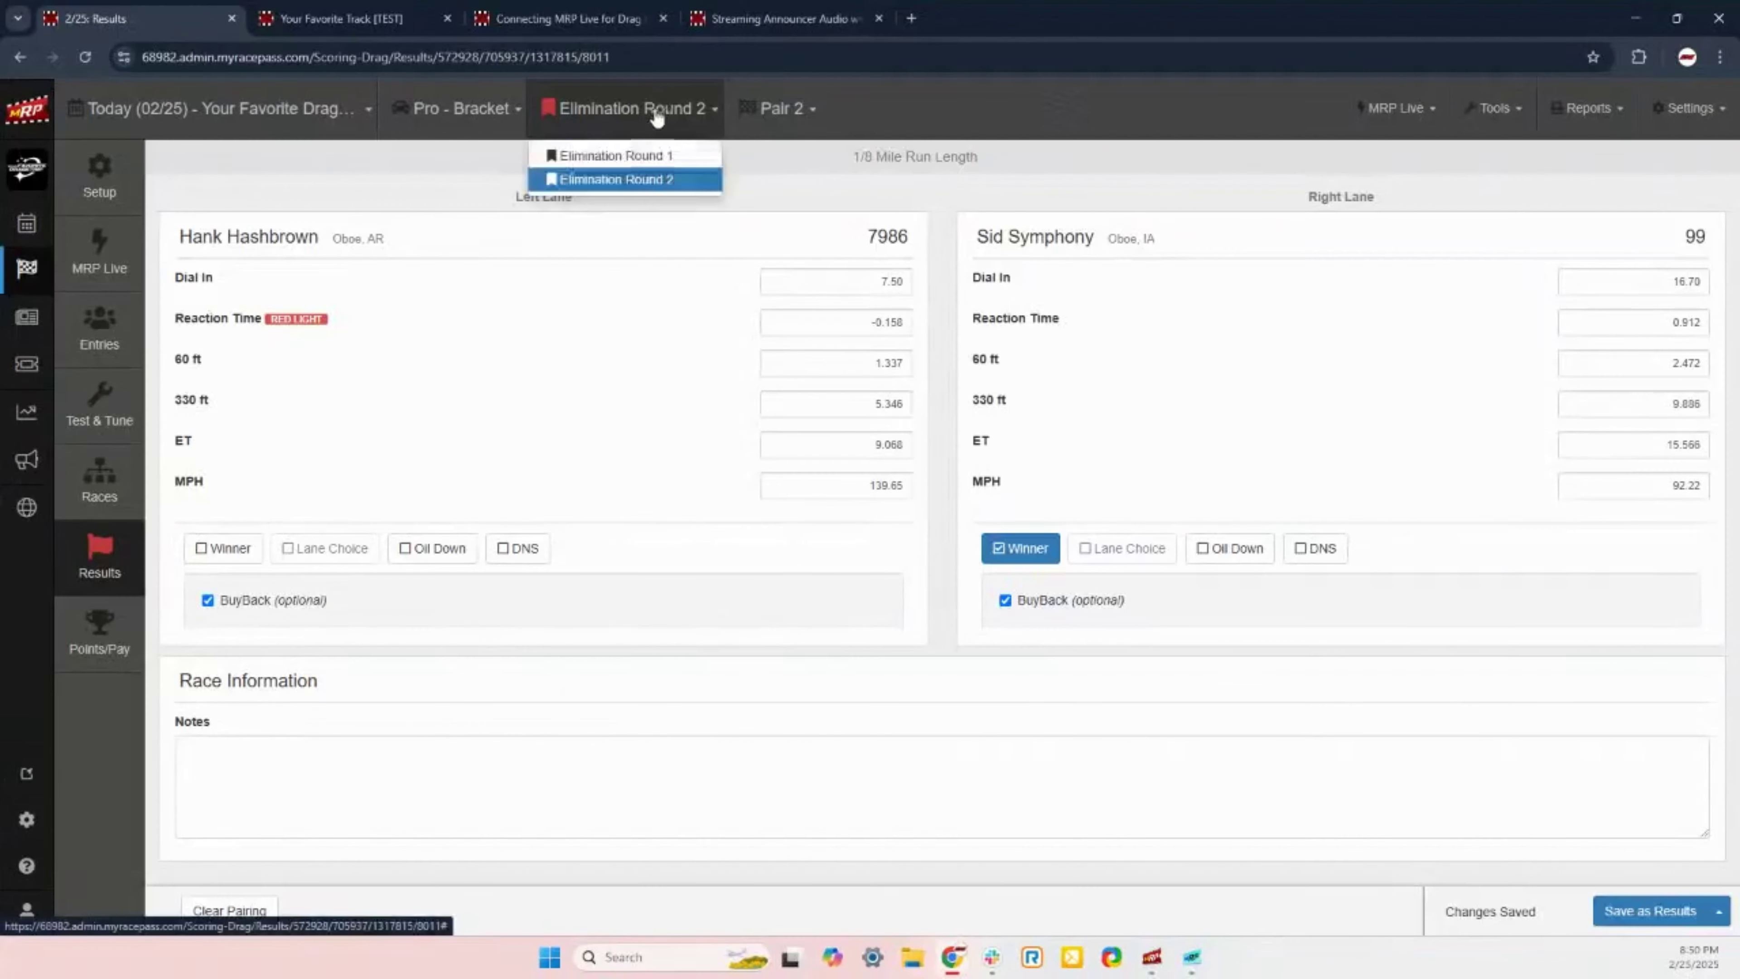
pyautogui.click(712, 109)
pyautogui.click(781, 109)
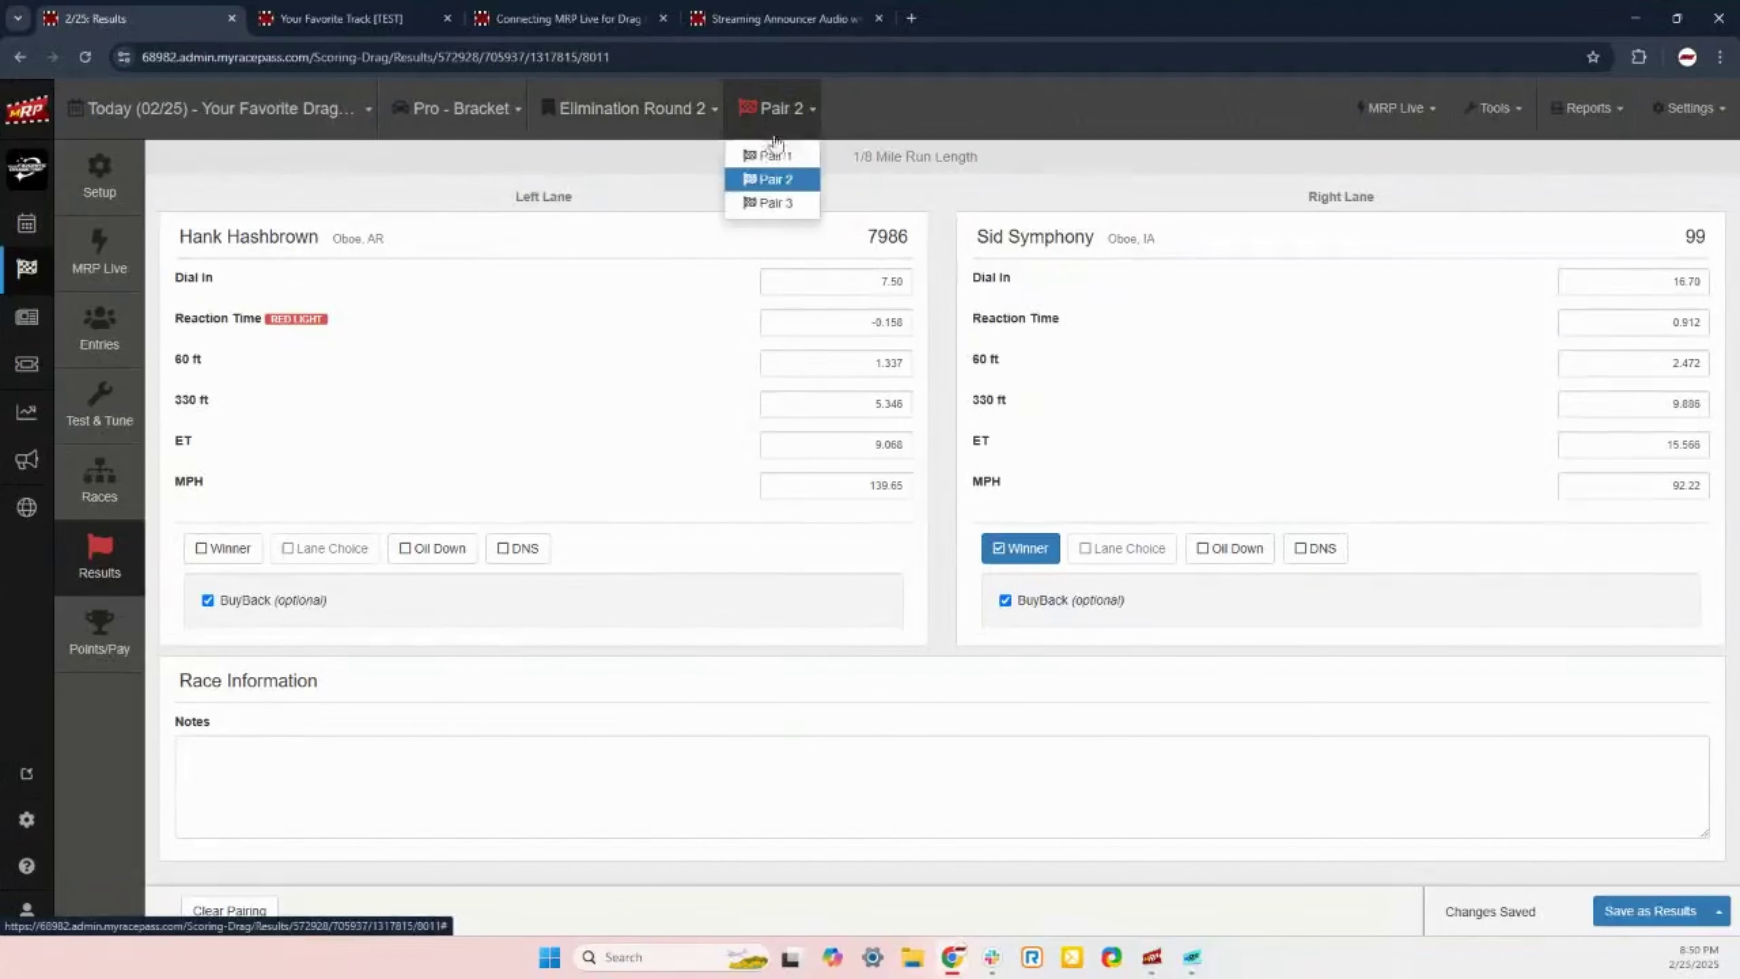
pyautogui.click(778, 198)
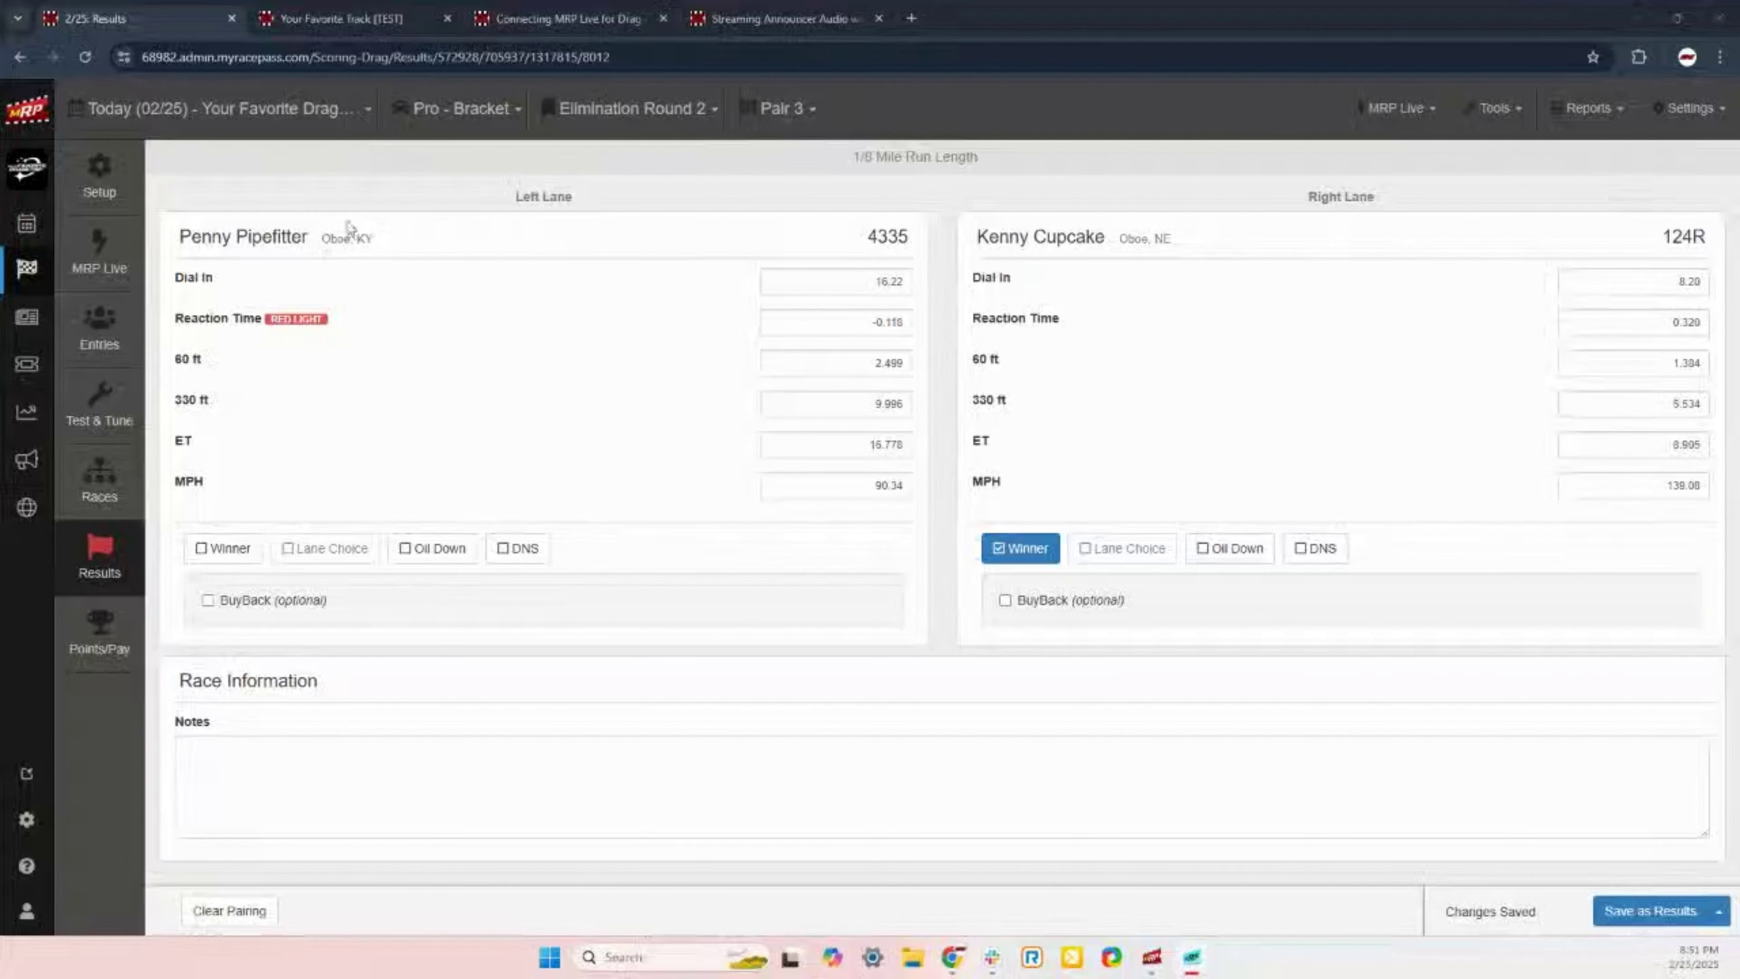
pyautogui.click(86, 56)
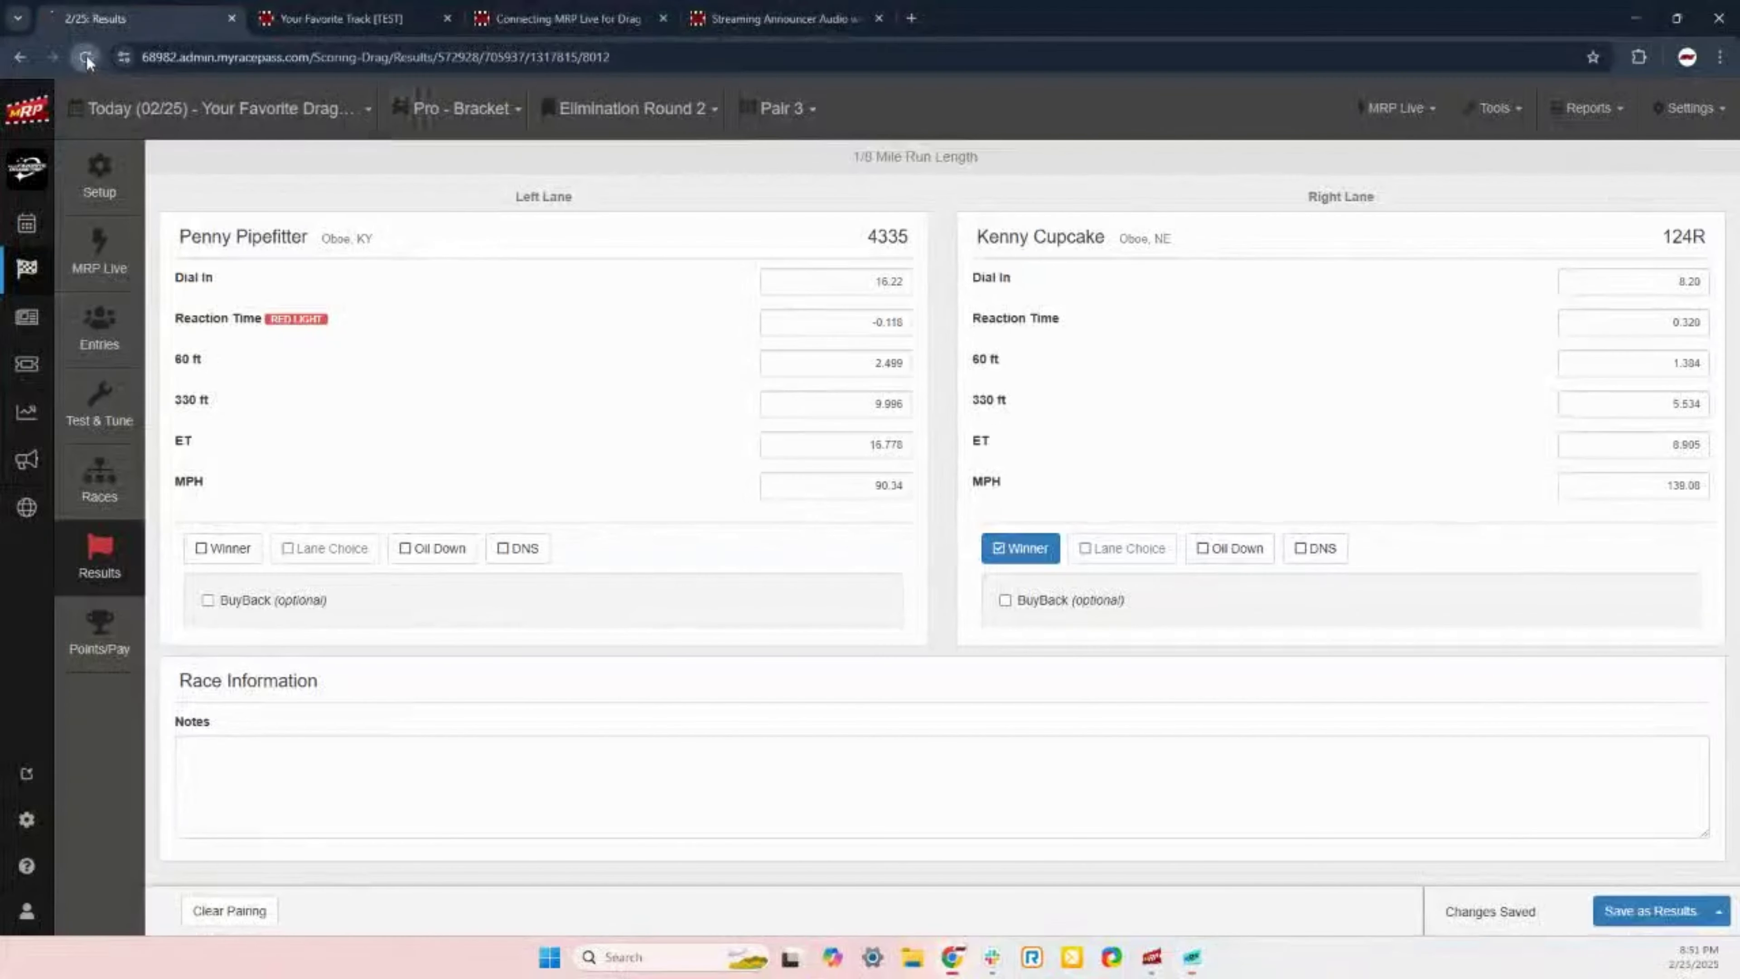
pyautogui.click(788, 109)
pyautogui.click(796, 226)
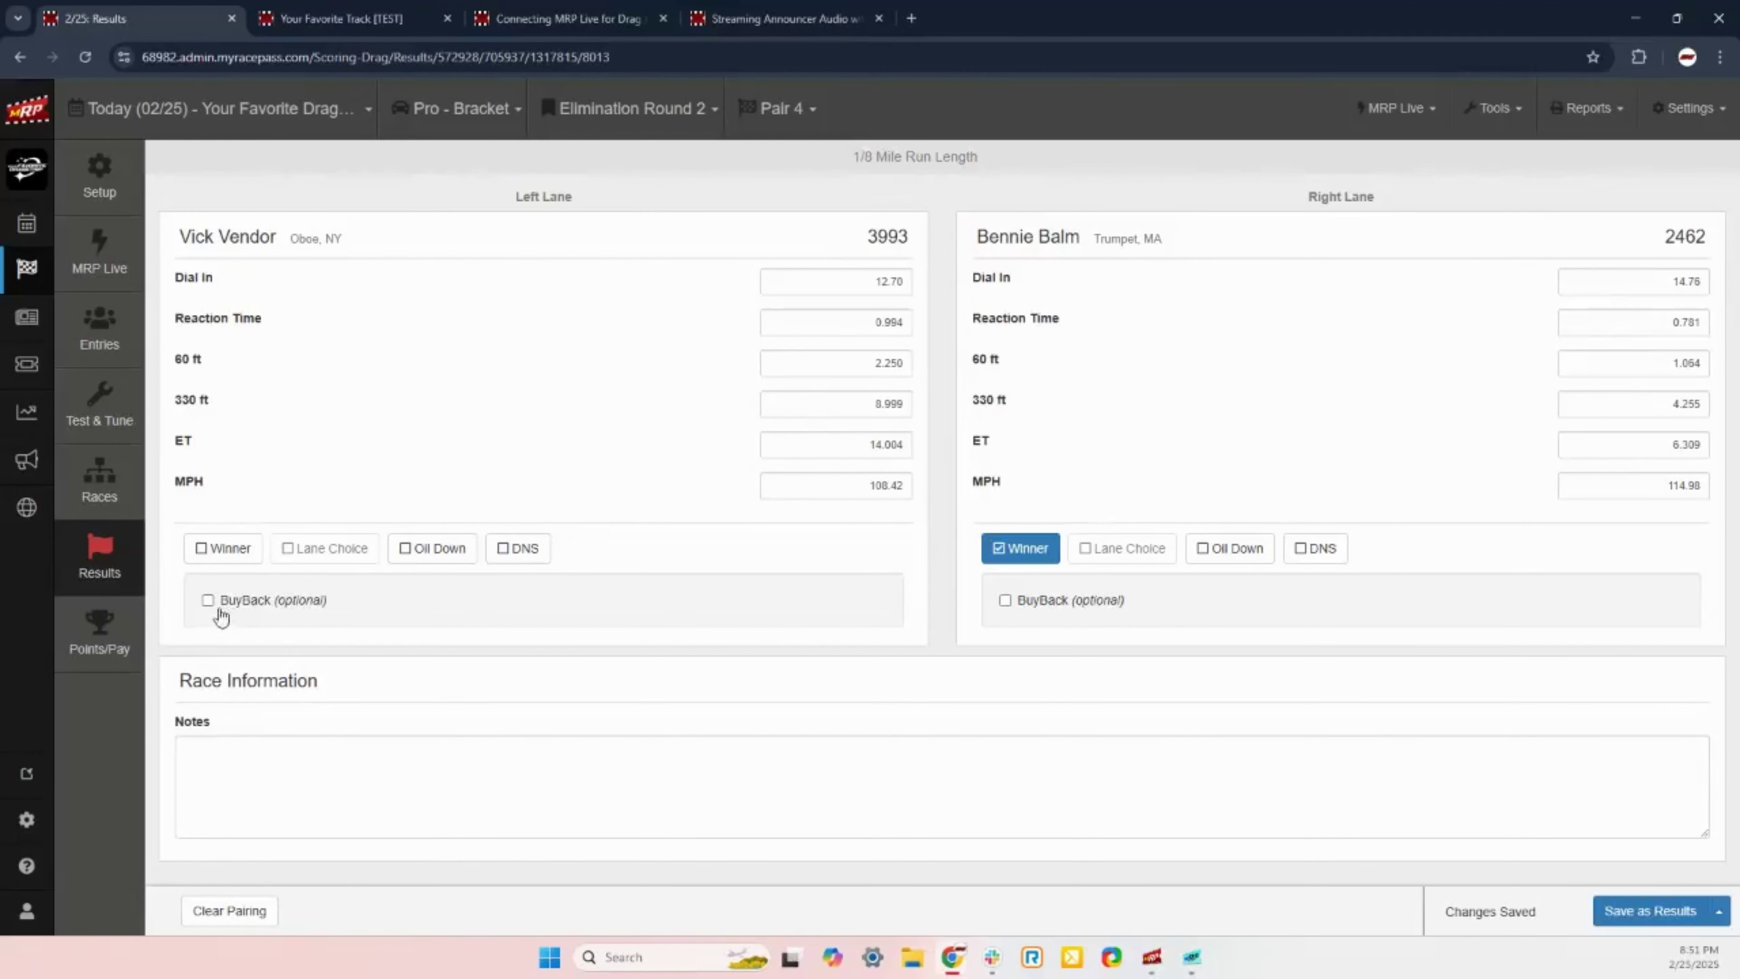
# Step: Give left-lane car 3993 a BuyBack and save the Pair 4 results
pyautogui.click(207, 601)
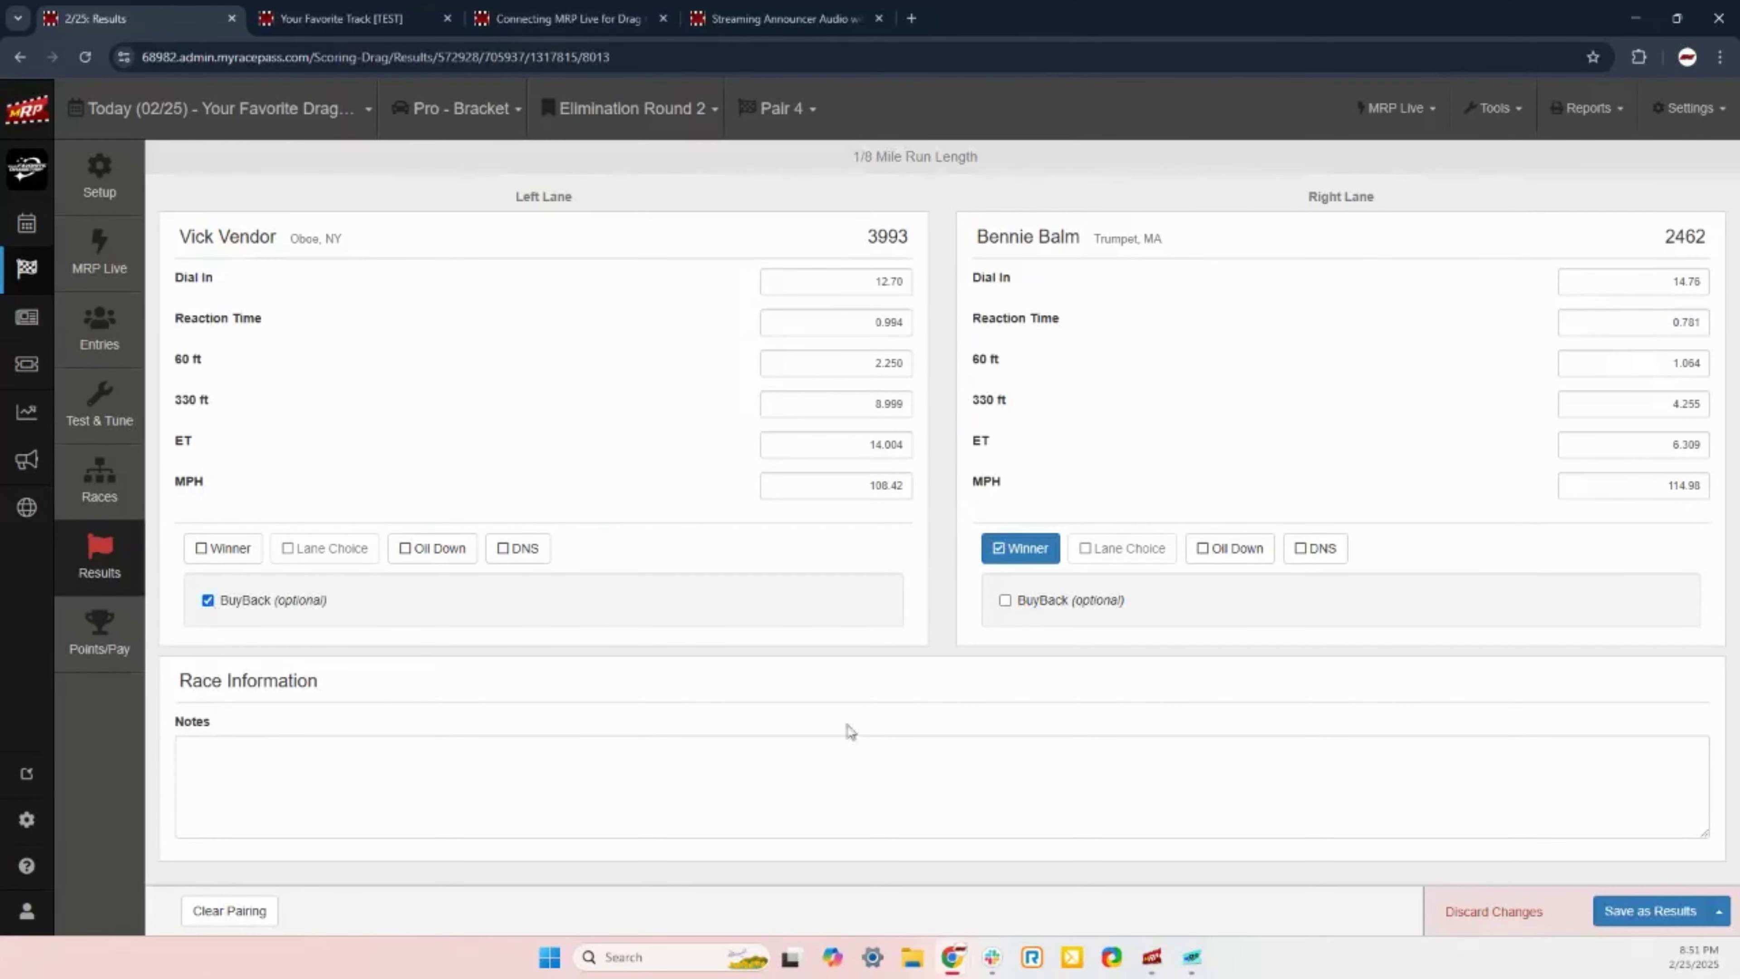
pyautogui.click(1642, 914)
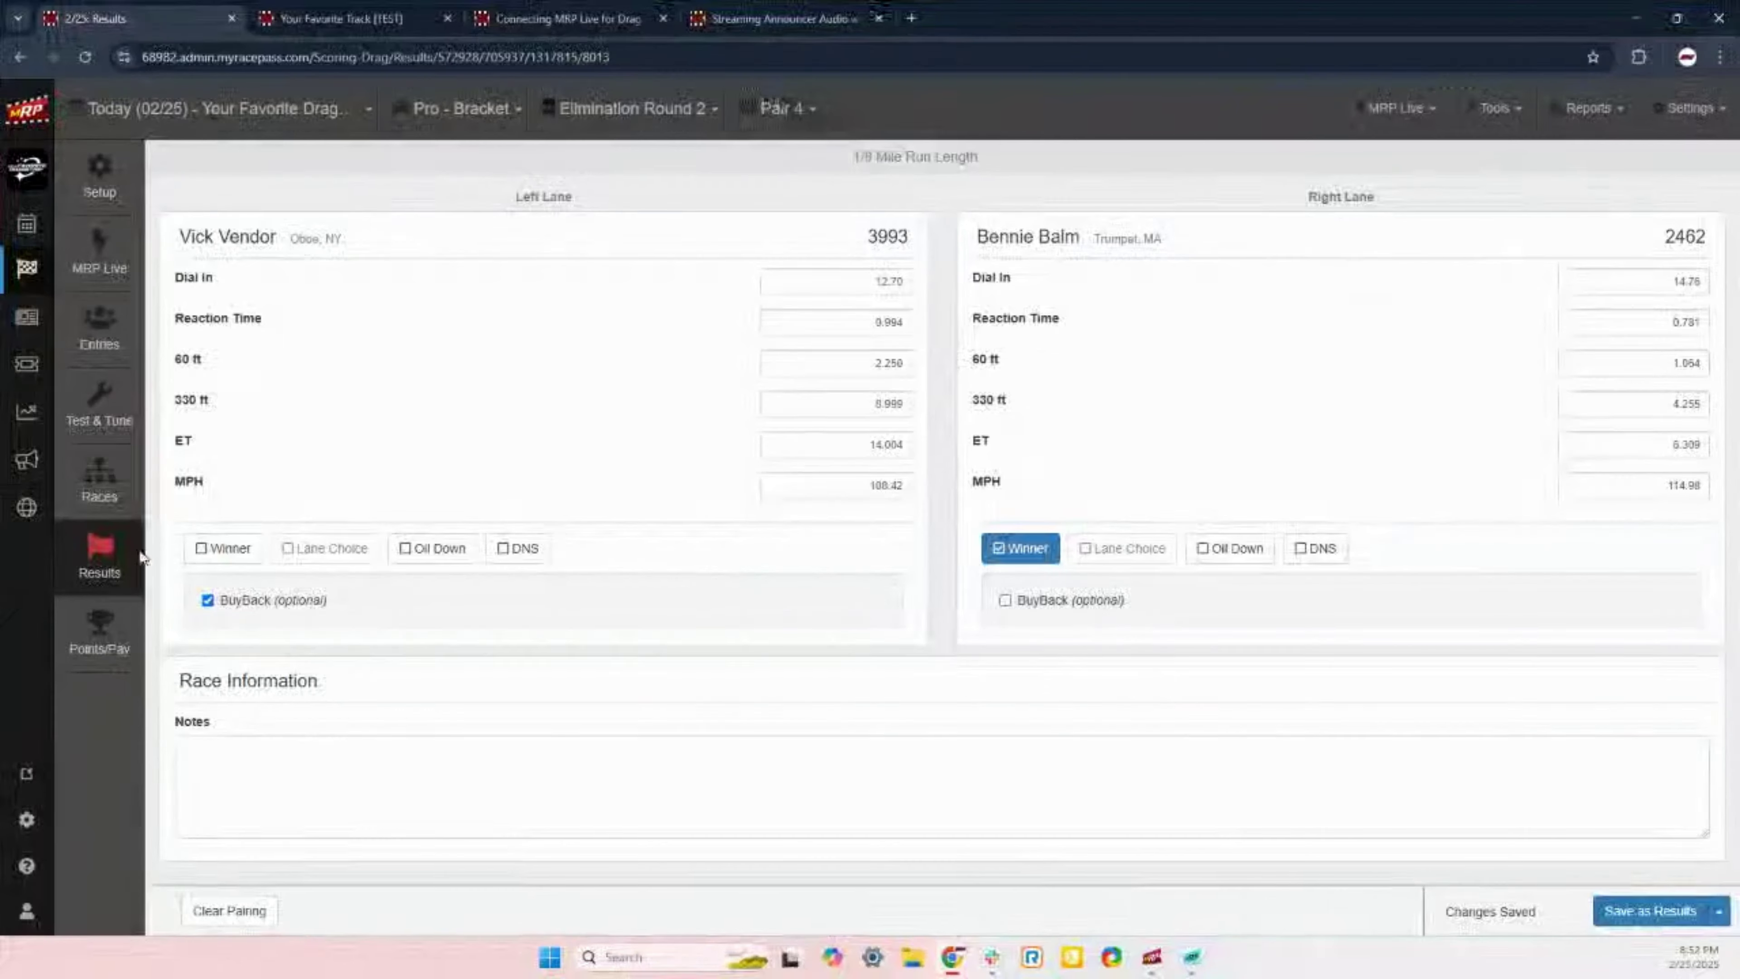
pyautogui.click(785, 110)
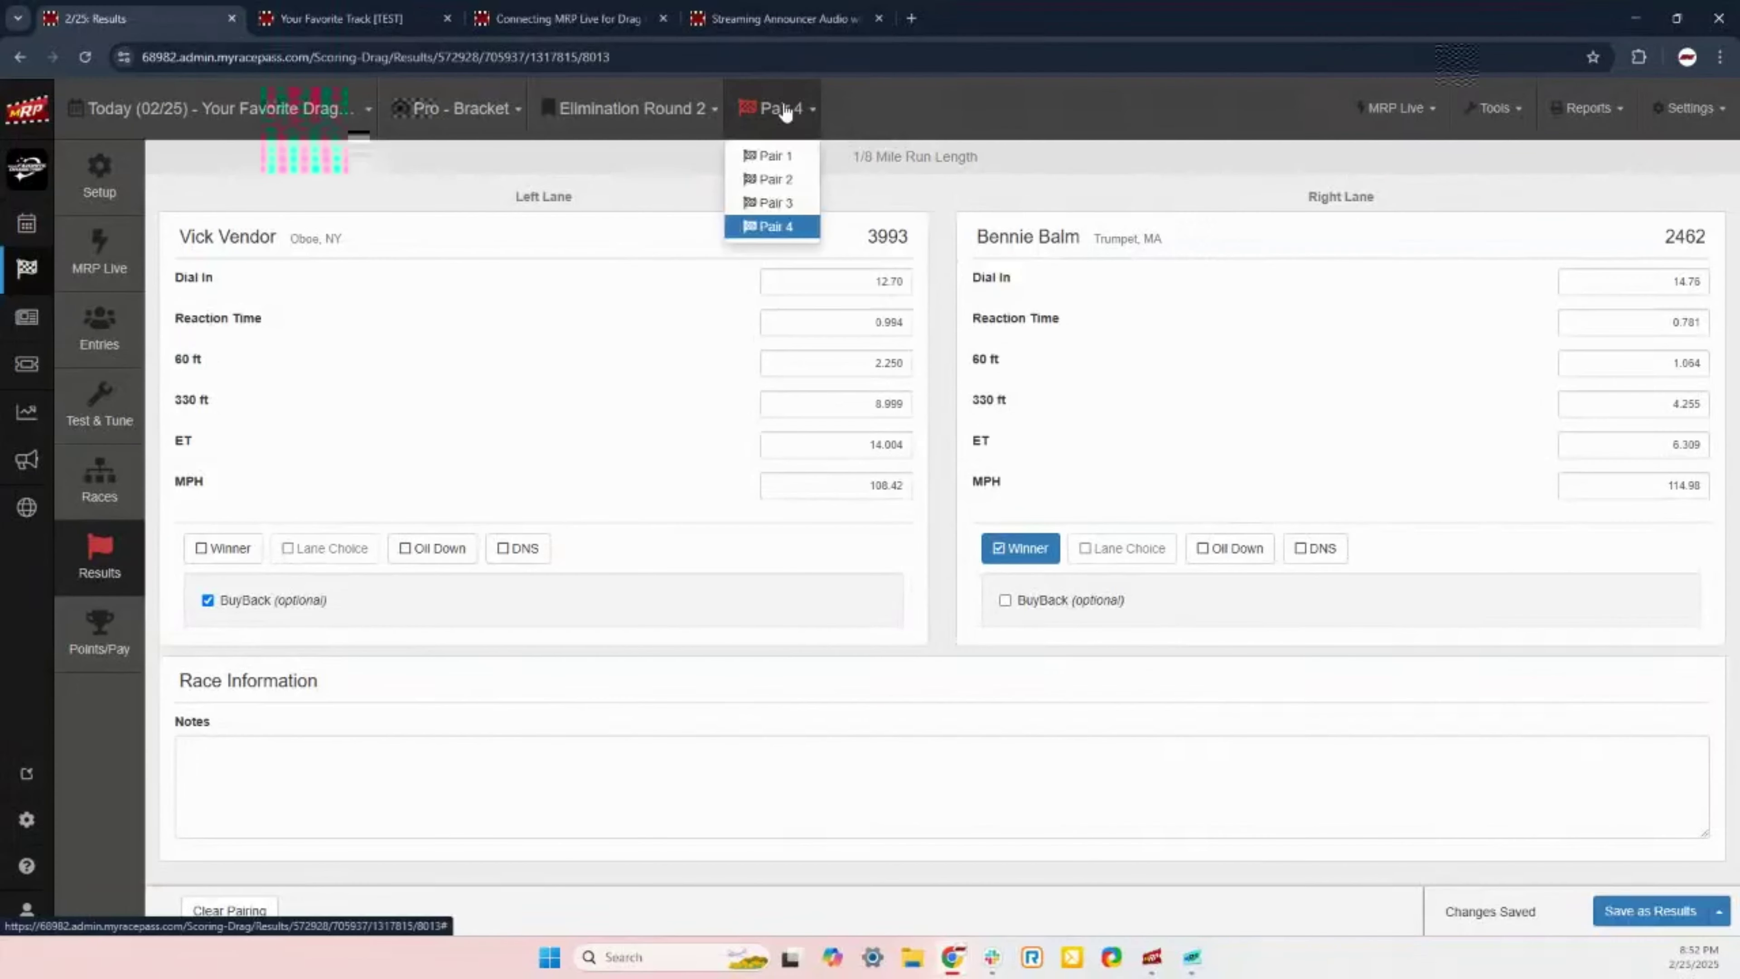
pyautogui.click(785, 110)
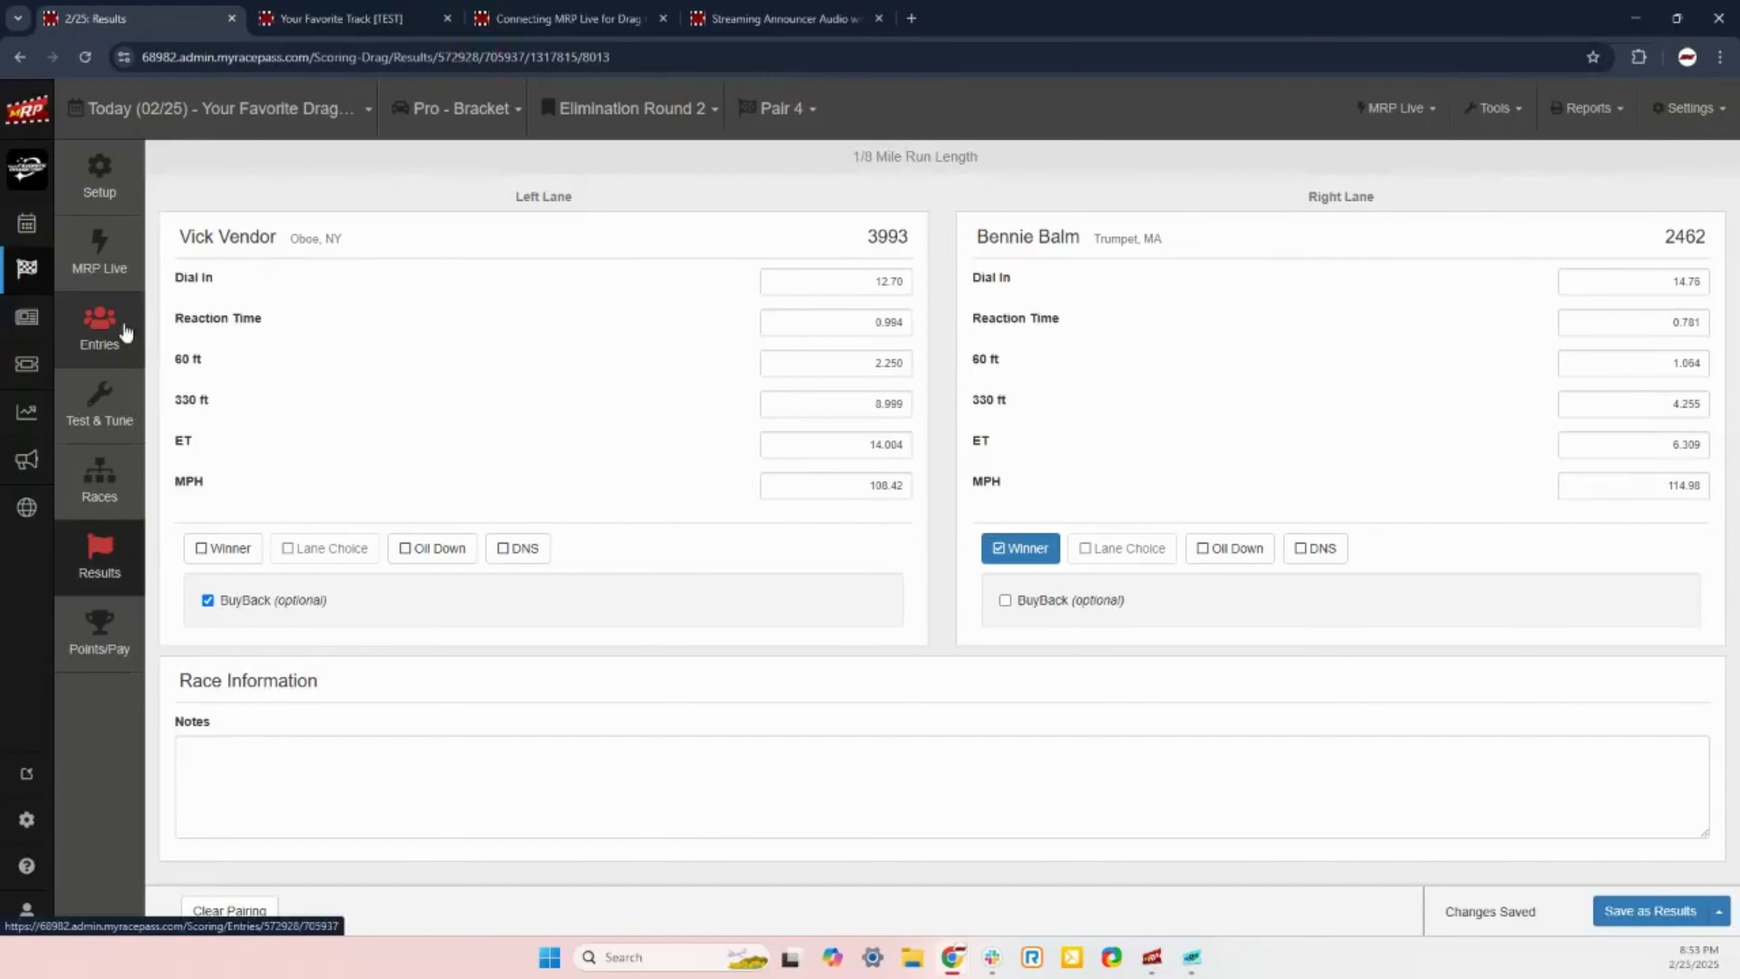
pyautogui.click(116, 335)
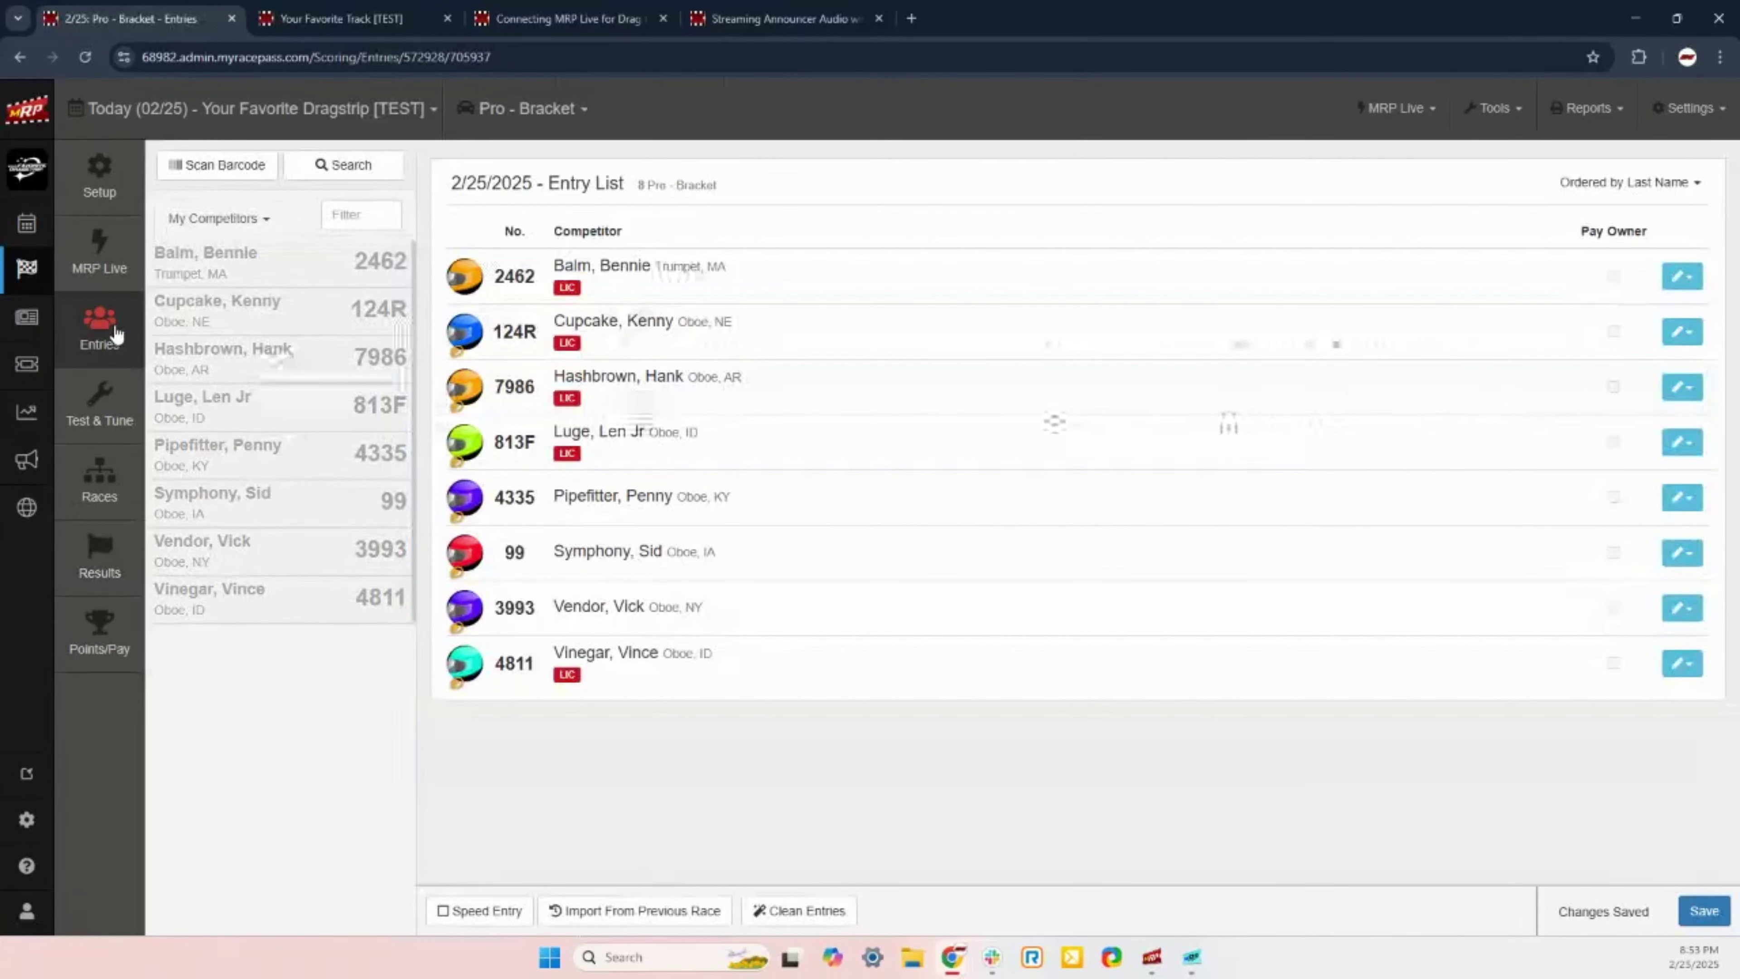
# Step: Open the Pro - Bracket Races page and review the Elimination Round 1 and 2 pairs
pyautogui.click(107, 477)
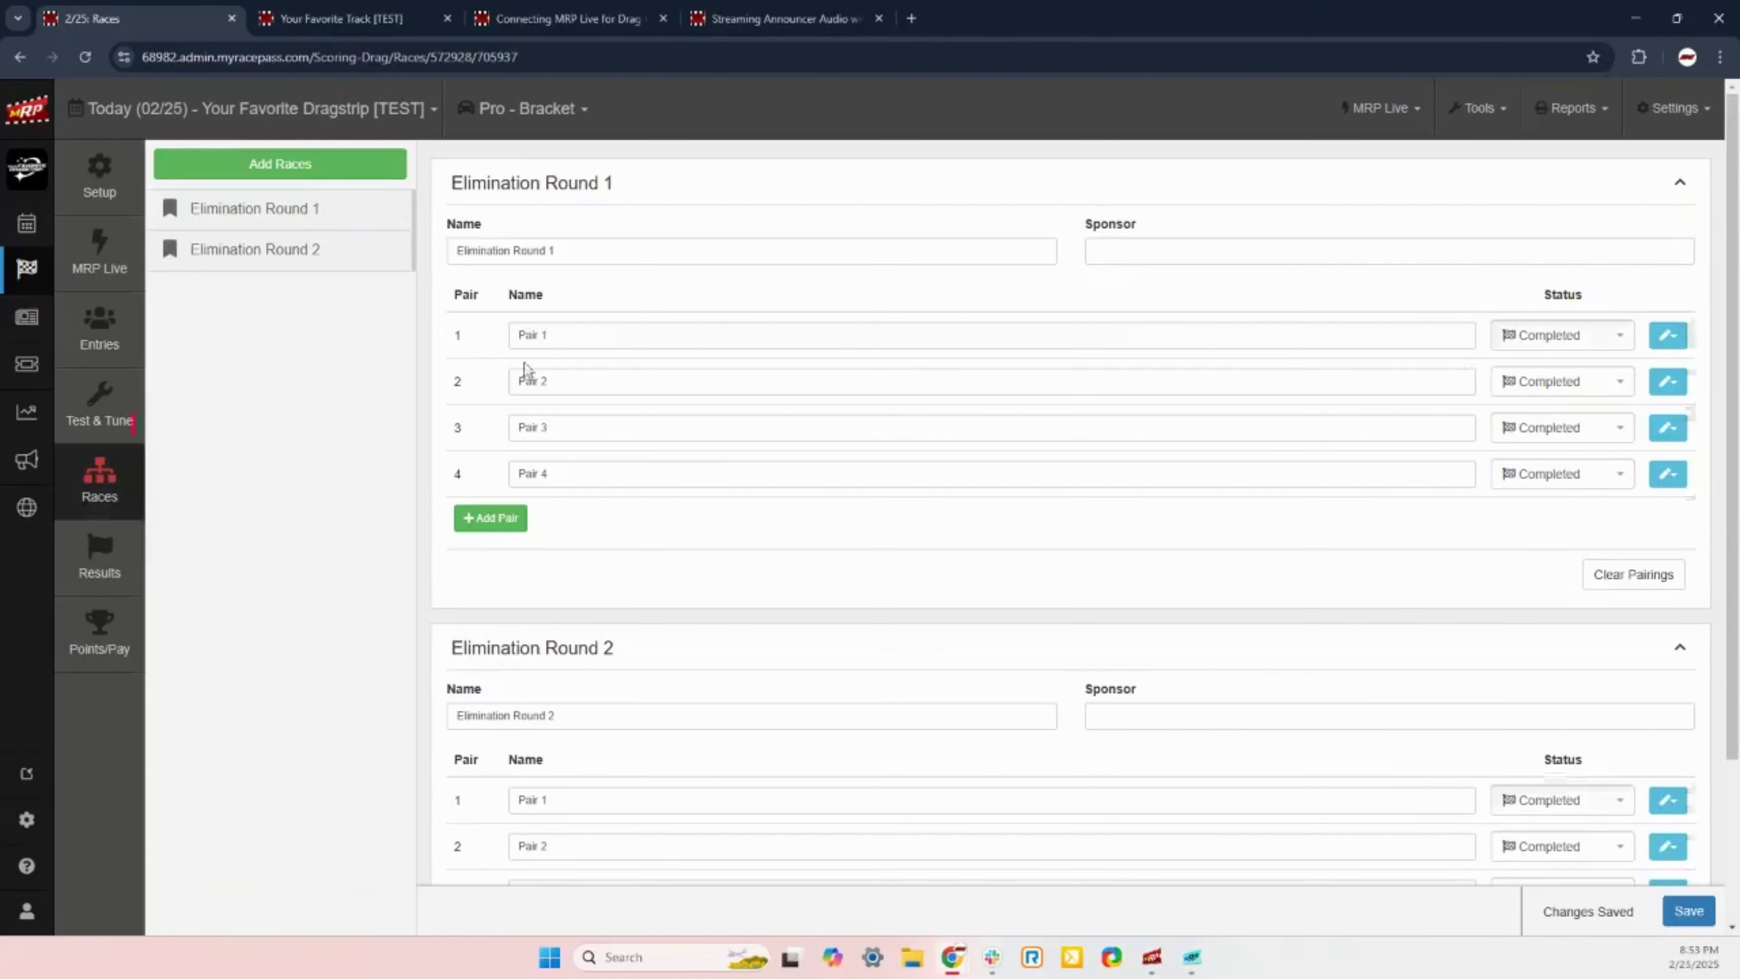
pyautogui.scroll(-3, 703, 416)
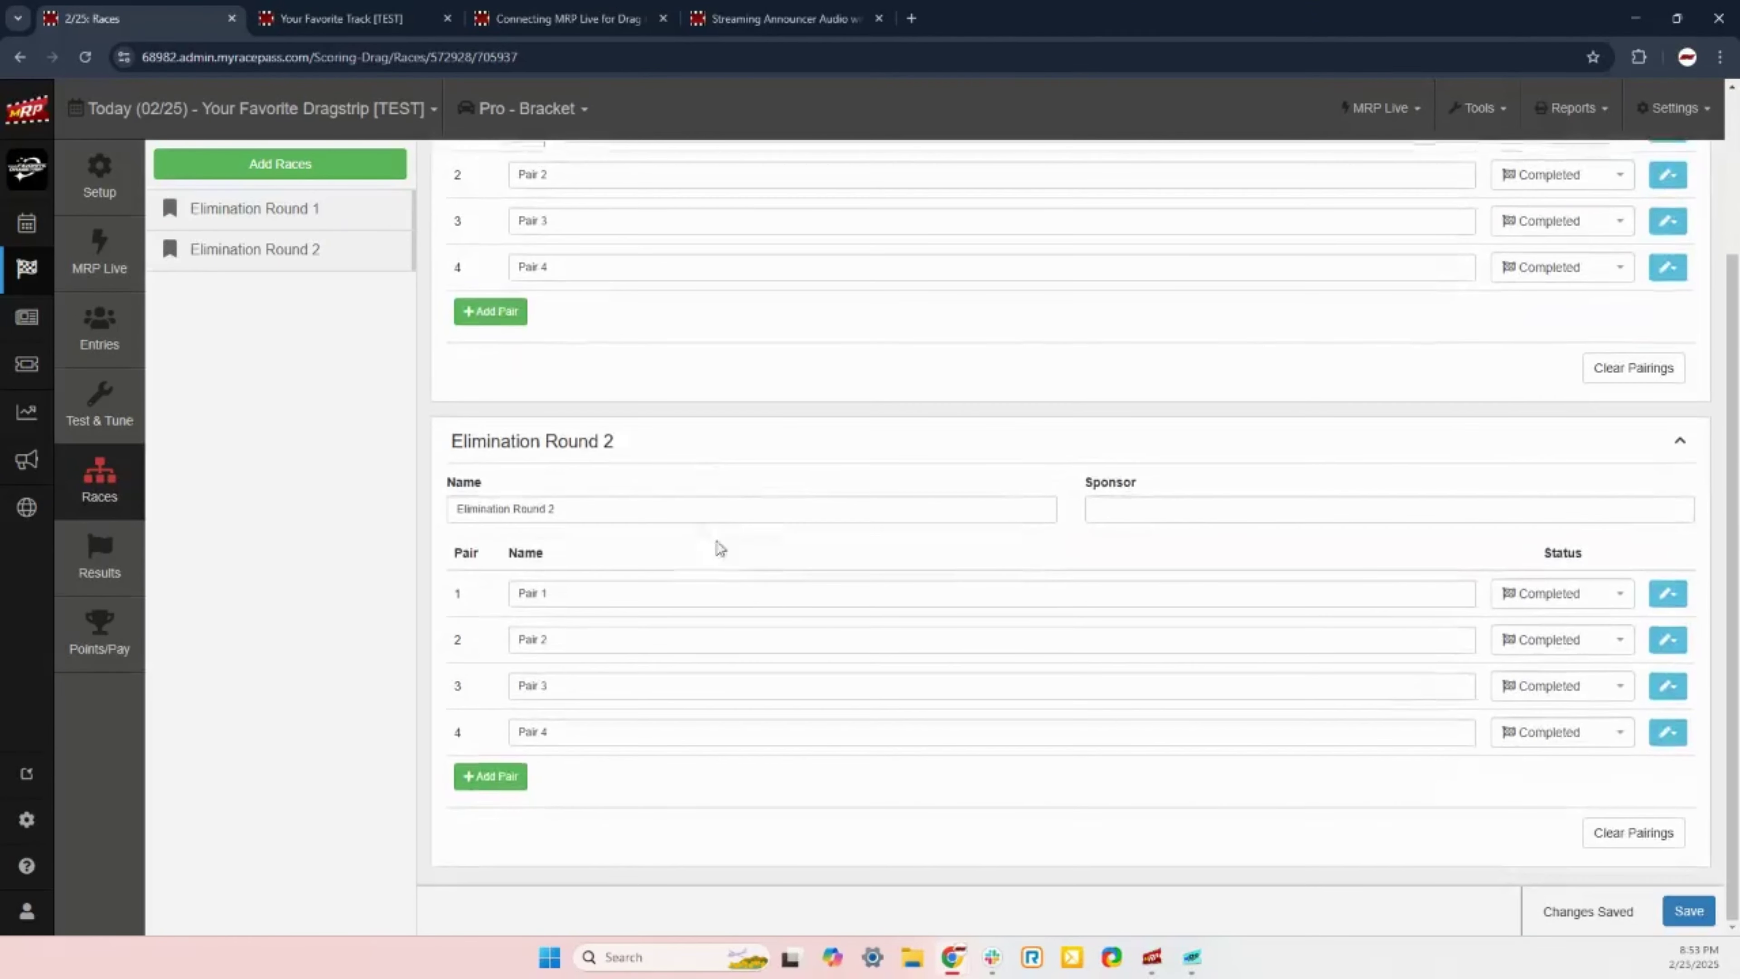
pyautogui.scroll(3, 802, 608)
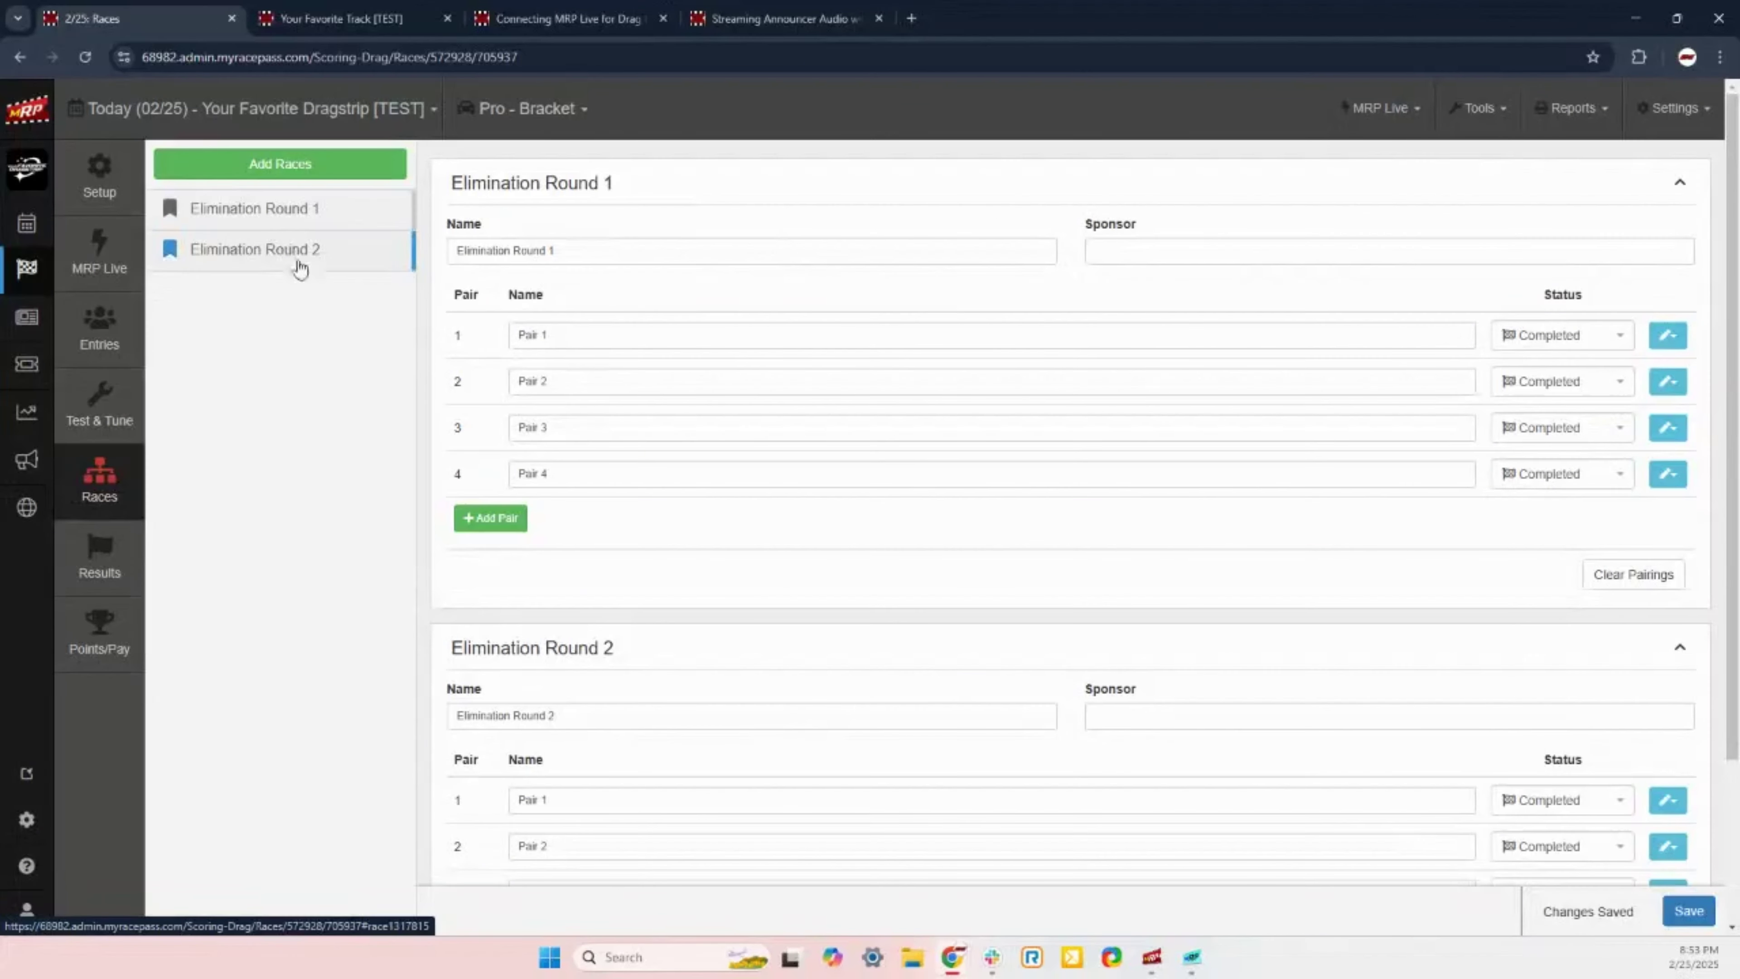
# Step: Add 2 more elimination rounds to the Pro - Bracket races, creating Rounds 3 and 4
pyautogui.click(310, 169)
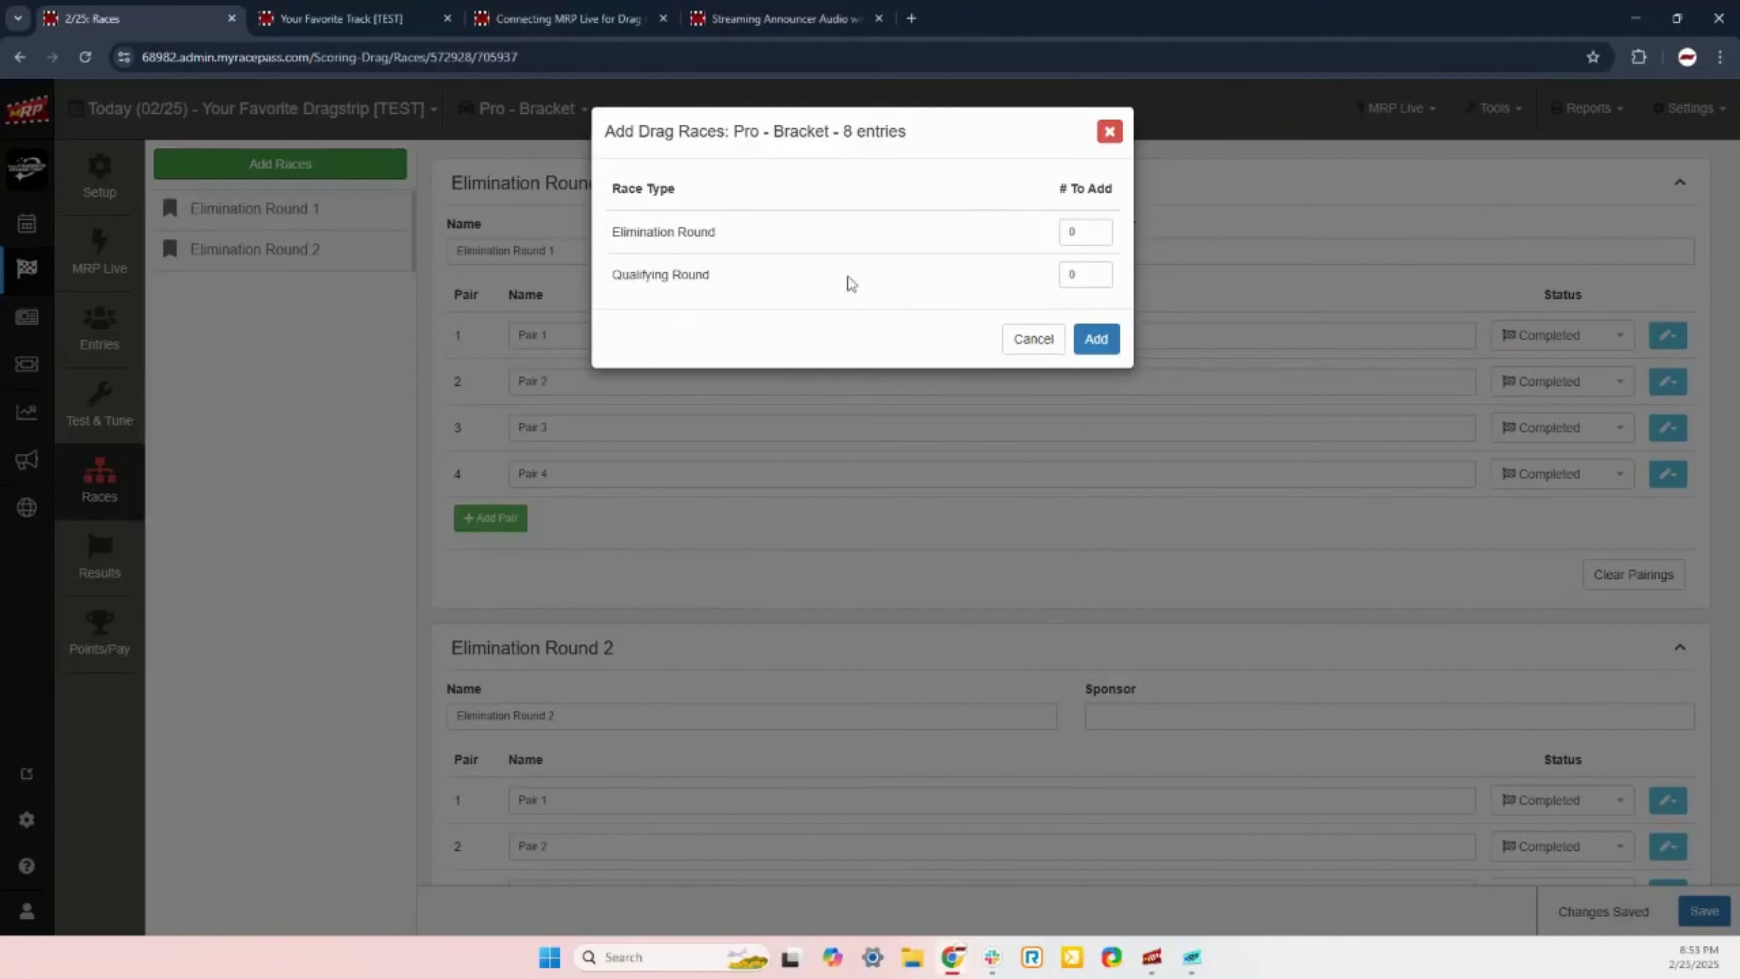
pyautogui.click(1104, 230)
pyautogui.click(1104, 230)
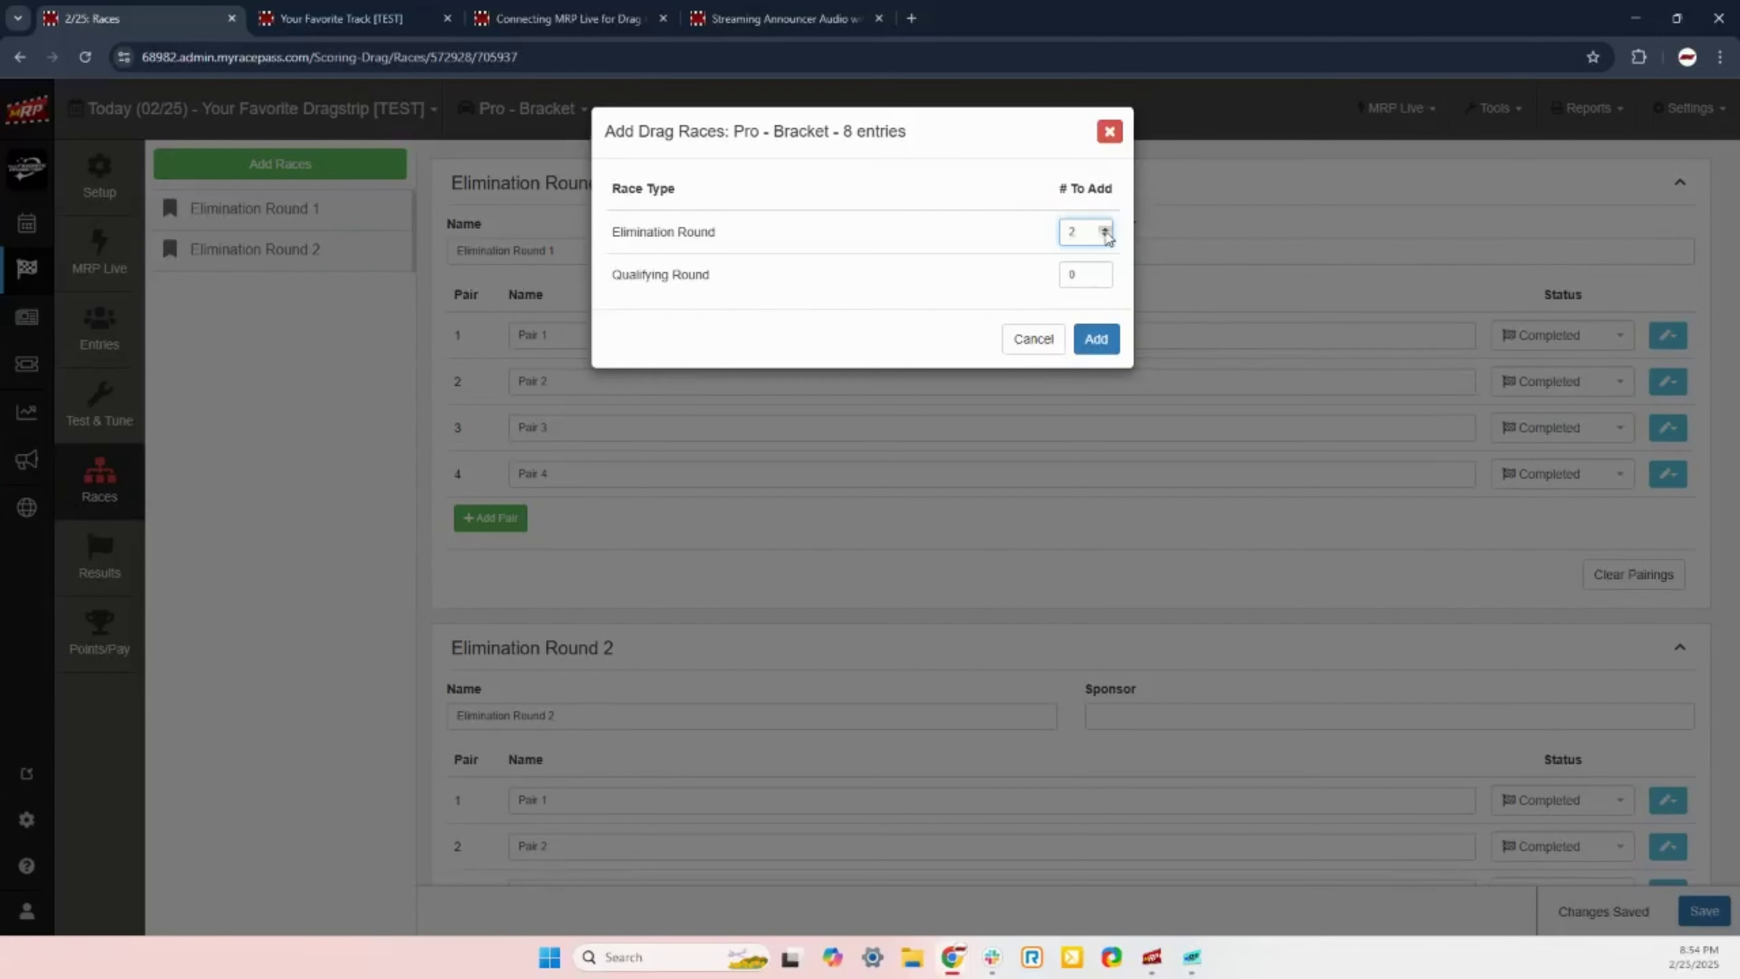
pyautogui.click(1098, 346)
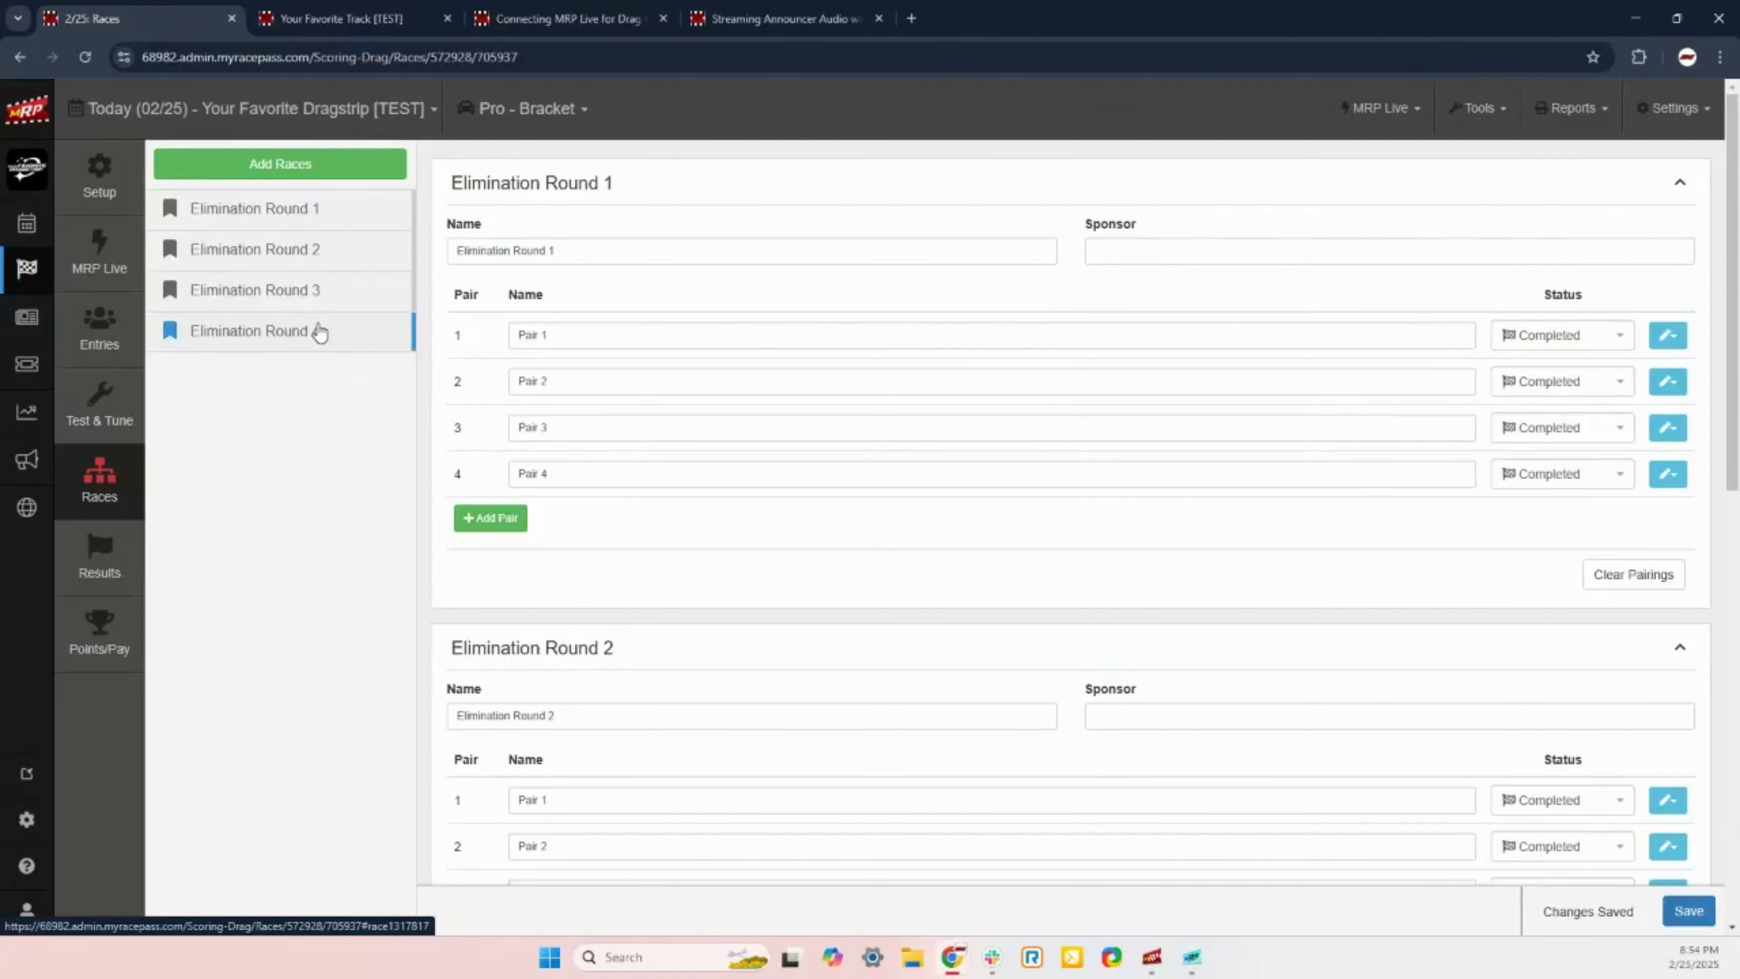
pyautogui.click(341, 297)
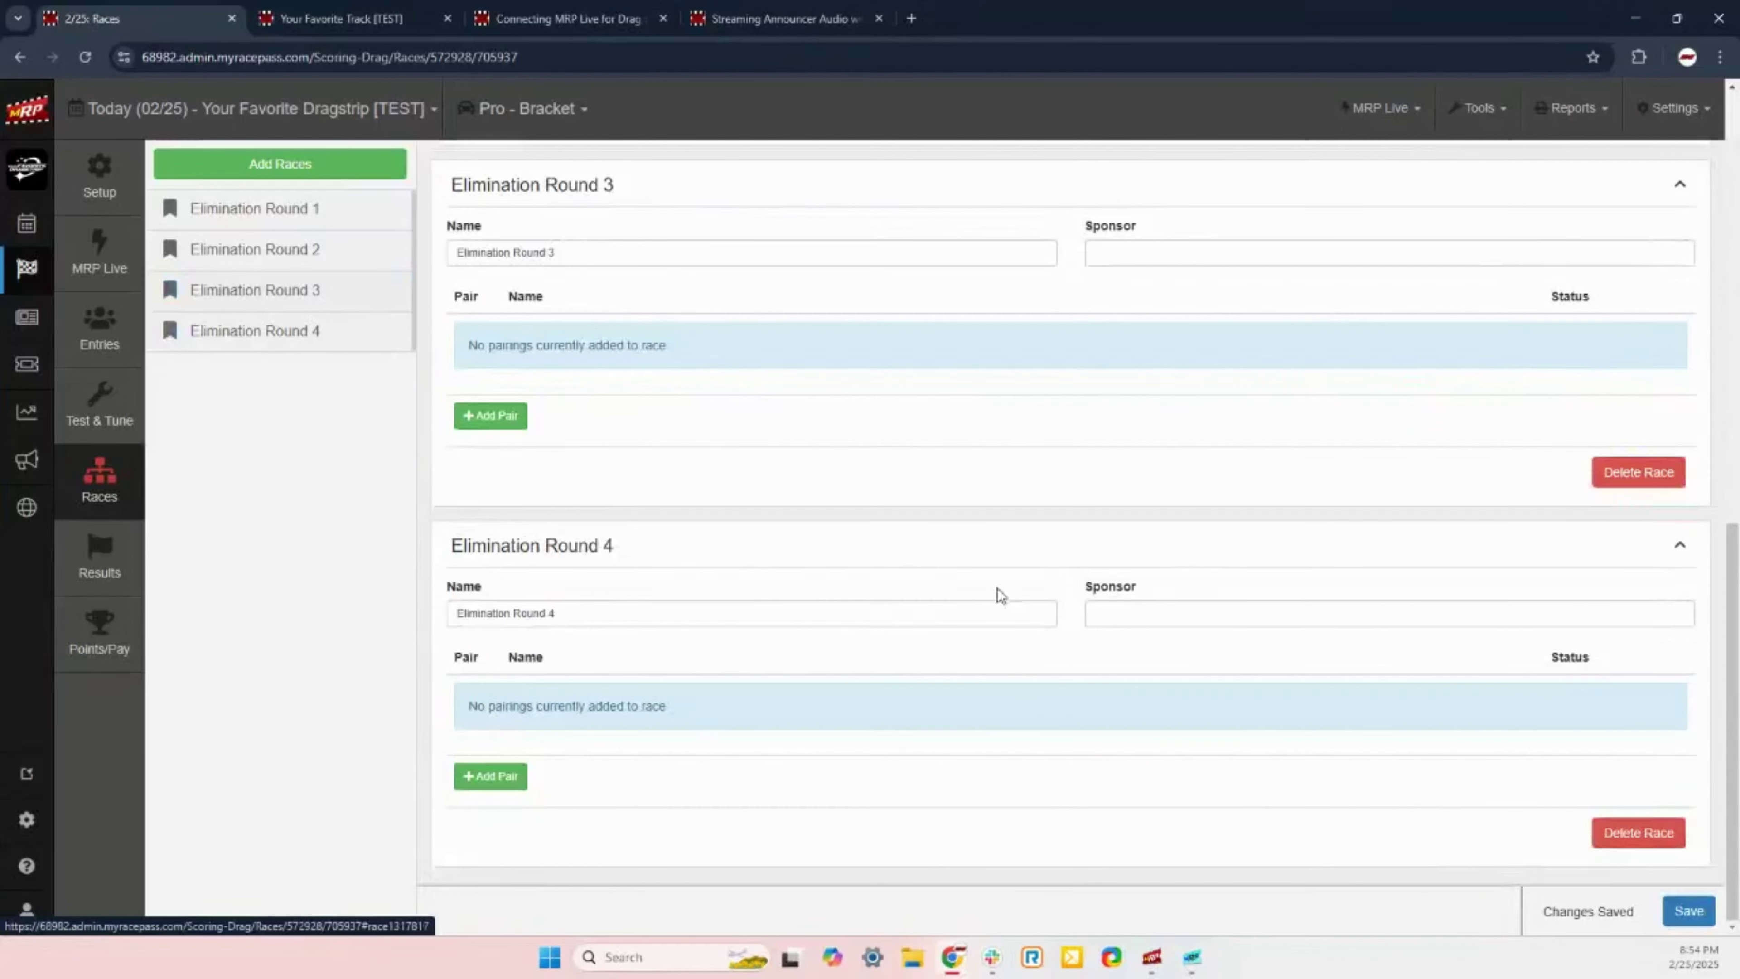
pyautogui.scroll(15, 998, 587)
pyautogui.scroll(-15, 1021, 644)
pyautogui.scroll(5, 252, 587)
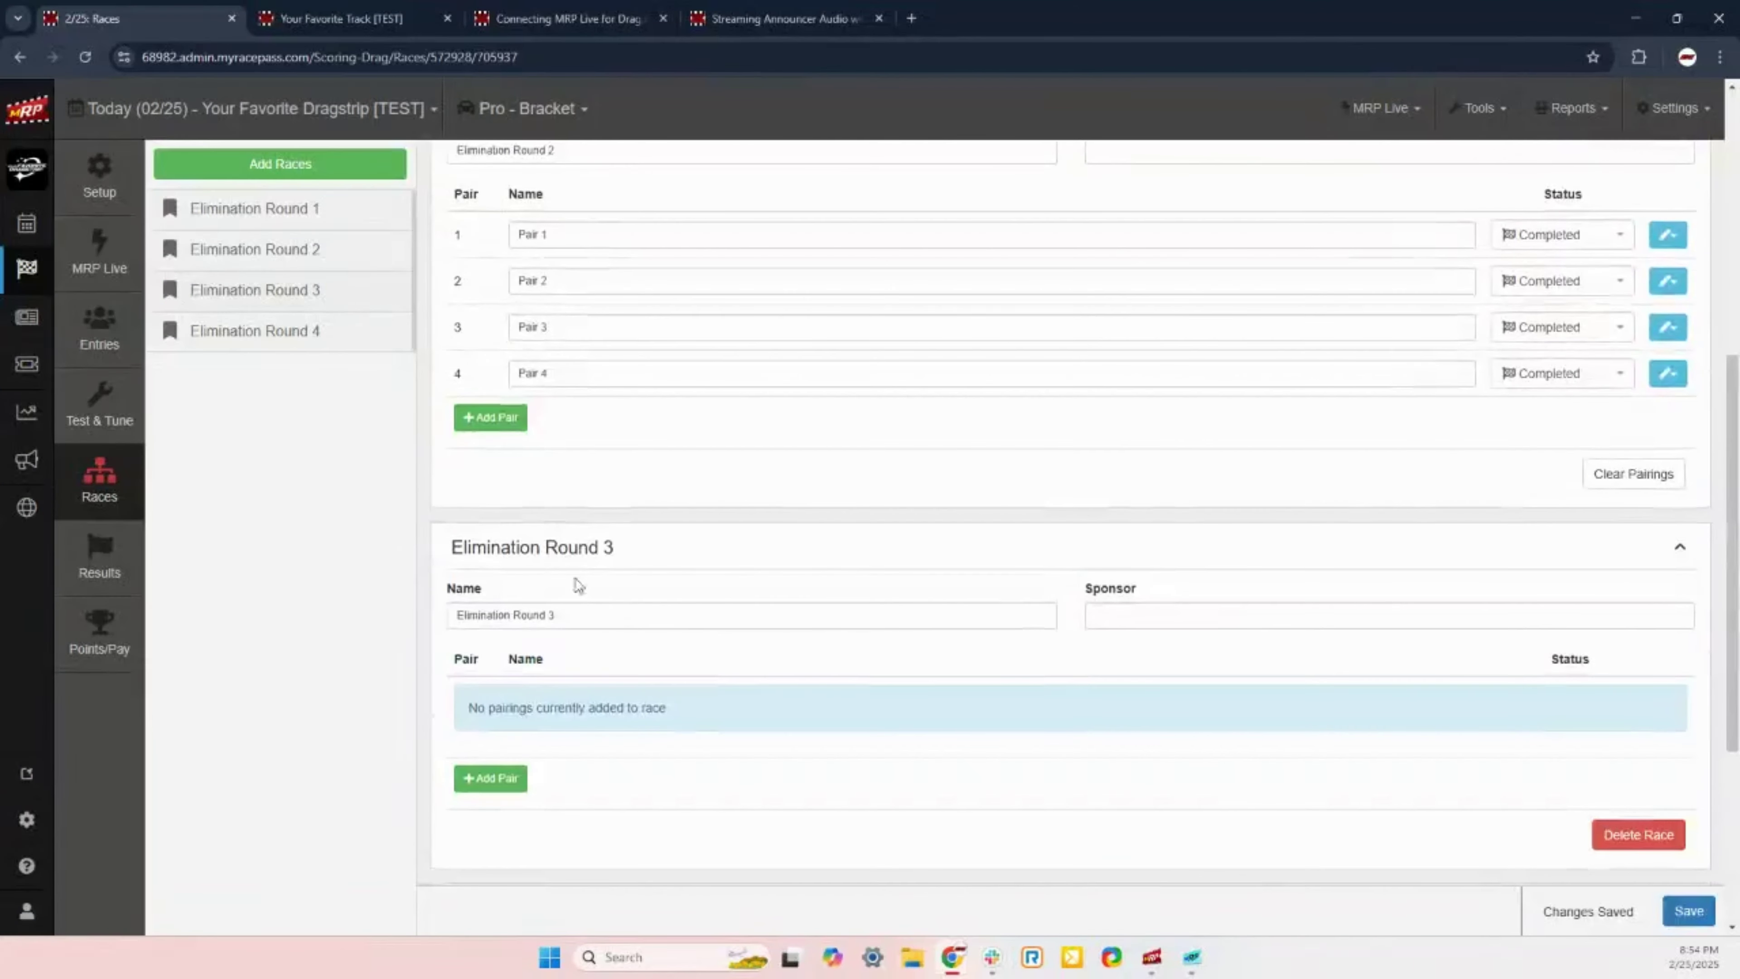
pyautogui.scroll(-3, 749, 428)
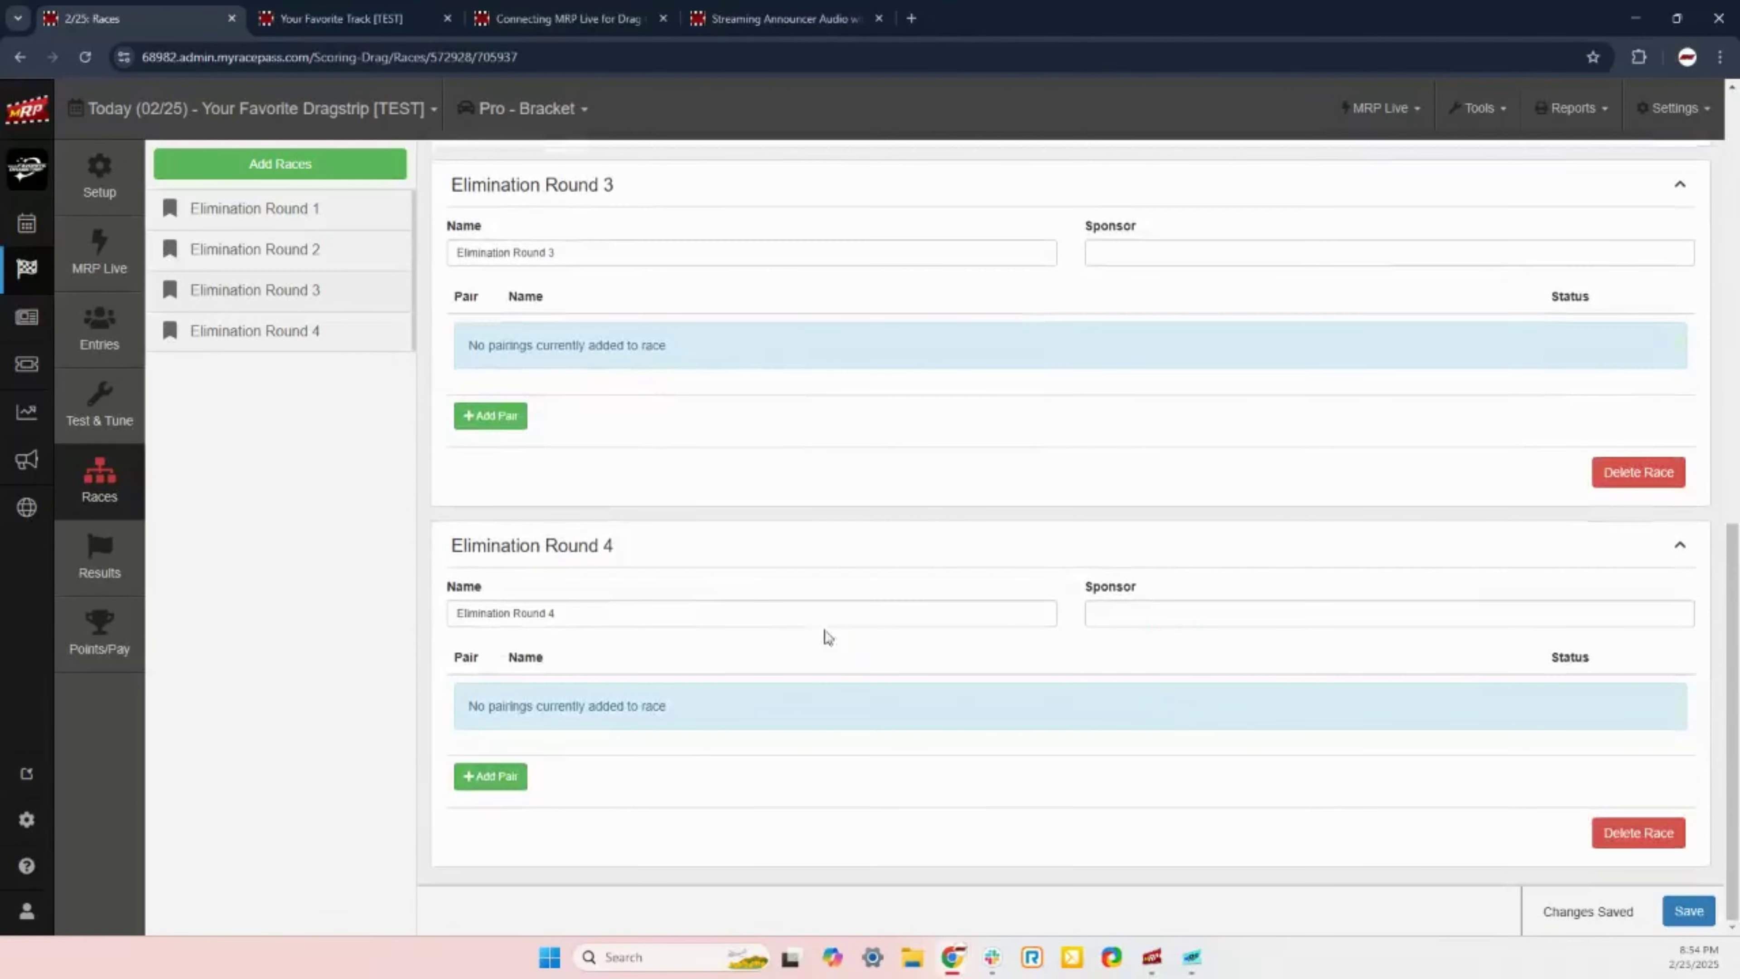
pyautogui.scroll(-3, 823, 634)
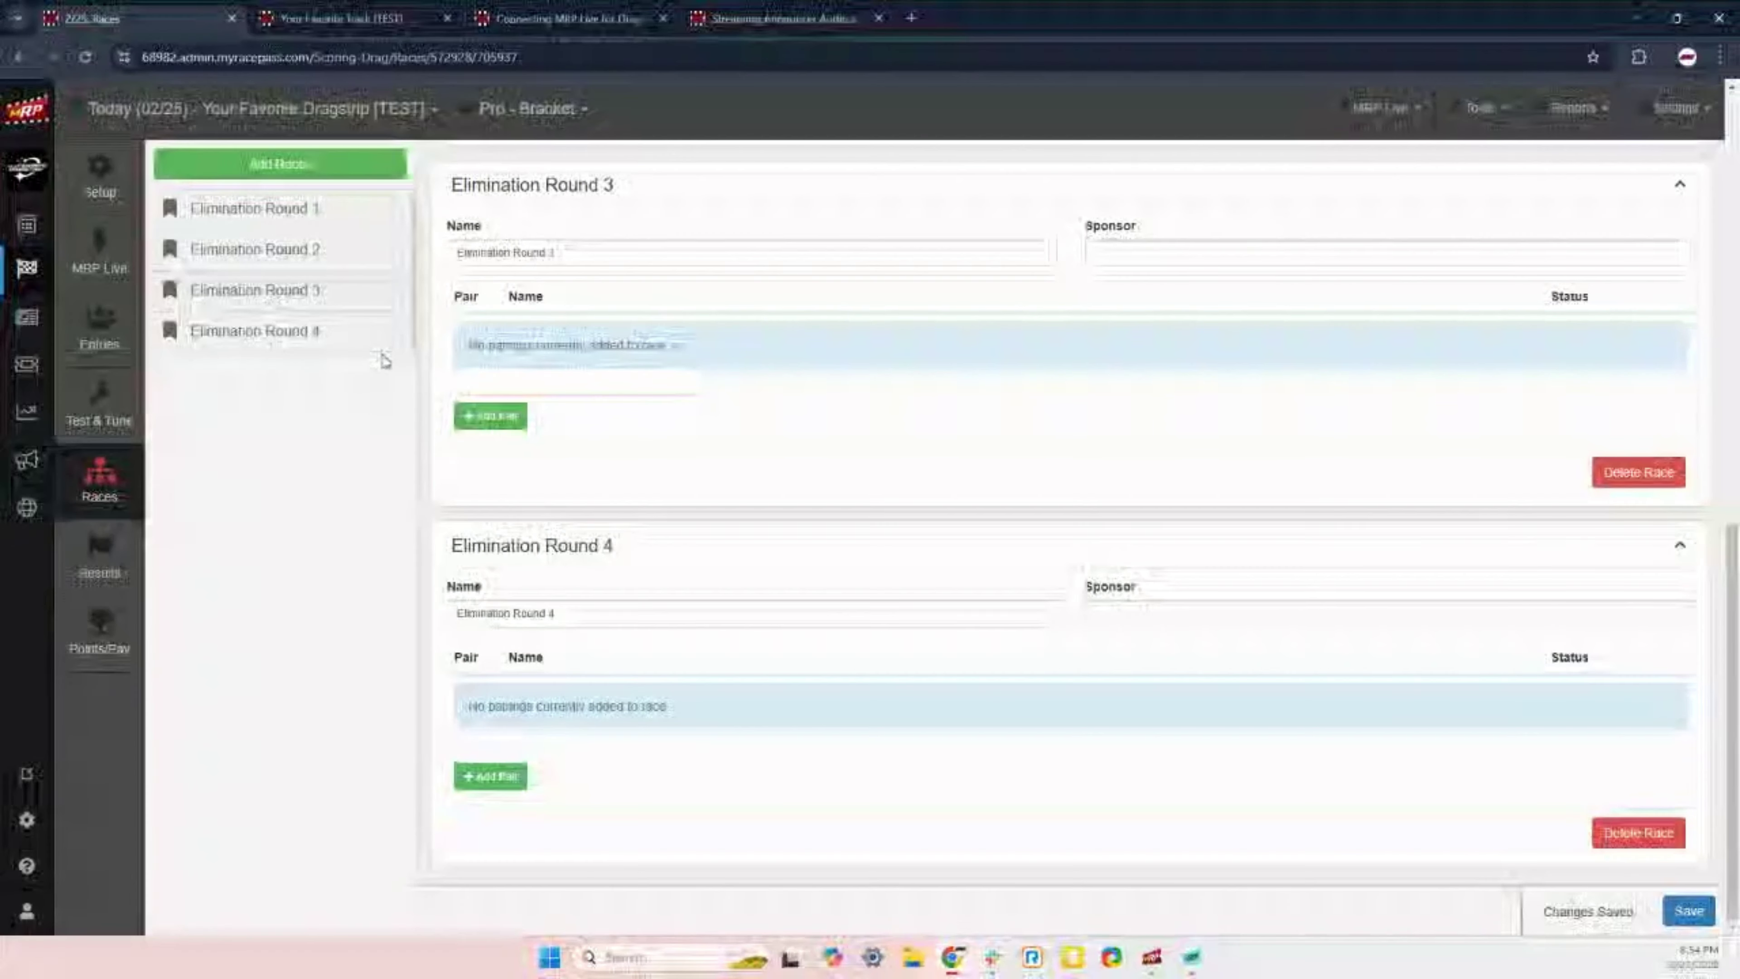
# Step: Add two pairs to Elimination Round 3 and one pair to Round 4, then save
pyautogui.click(486, 430)
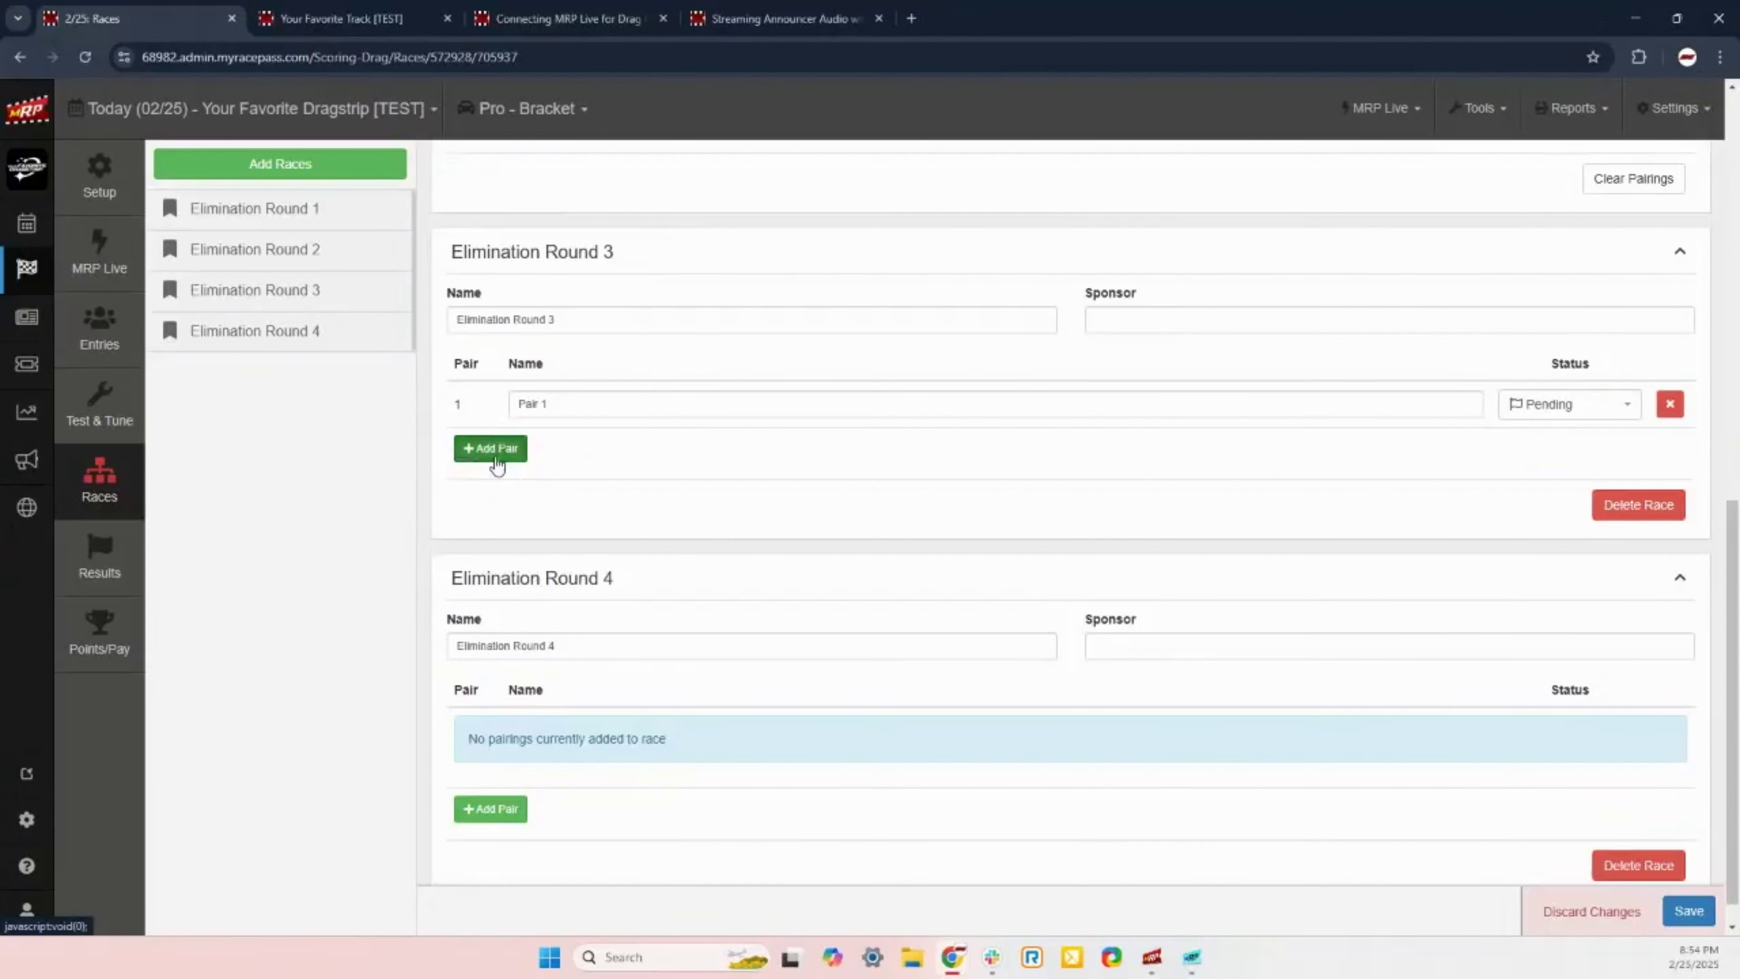
pyautogui.click(497, 452)
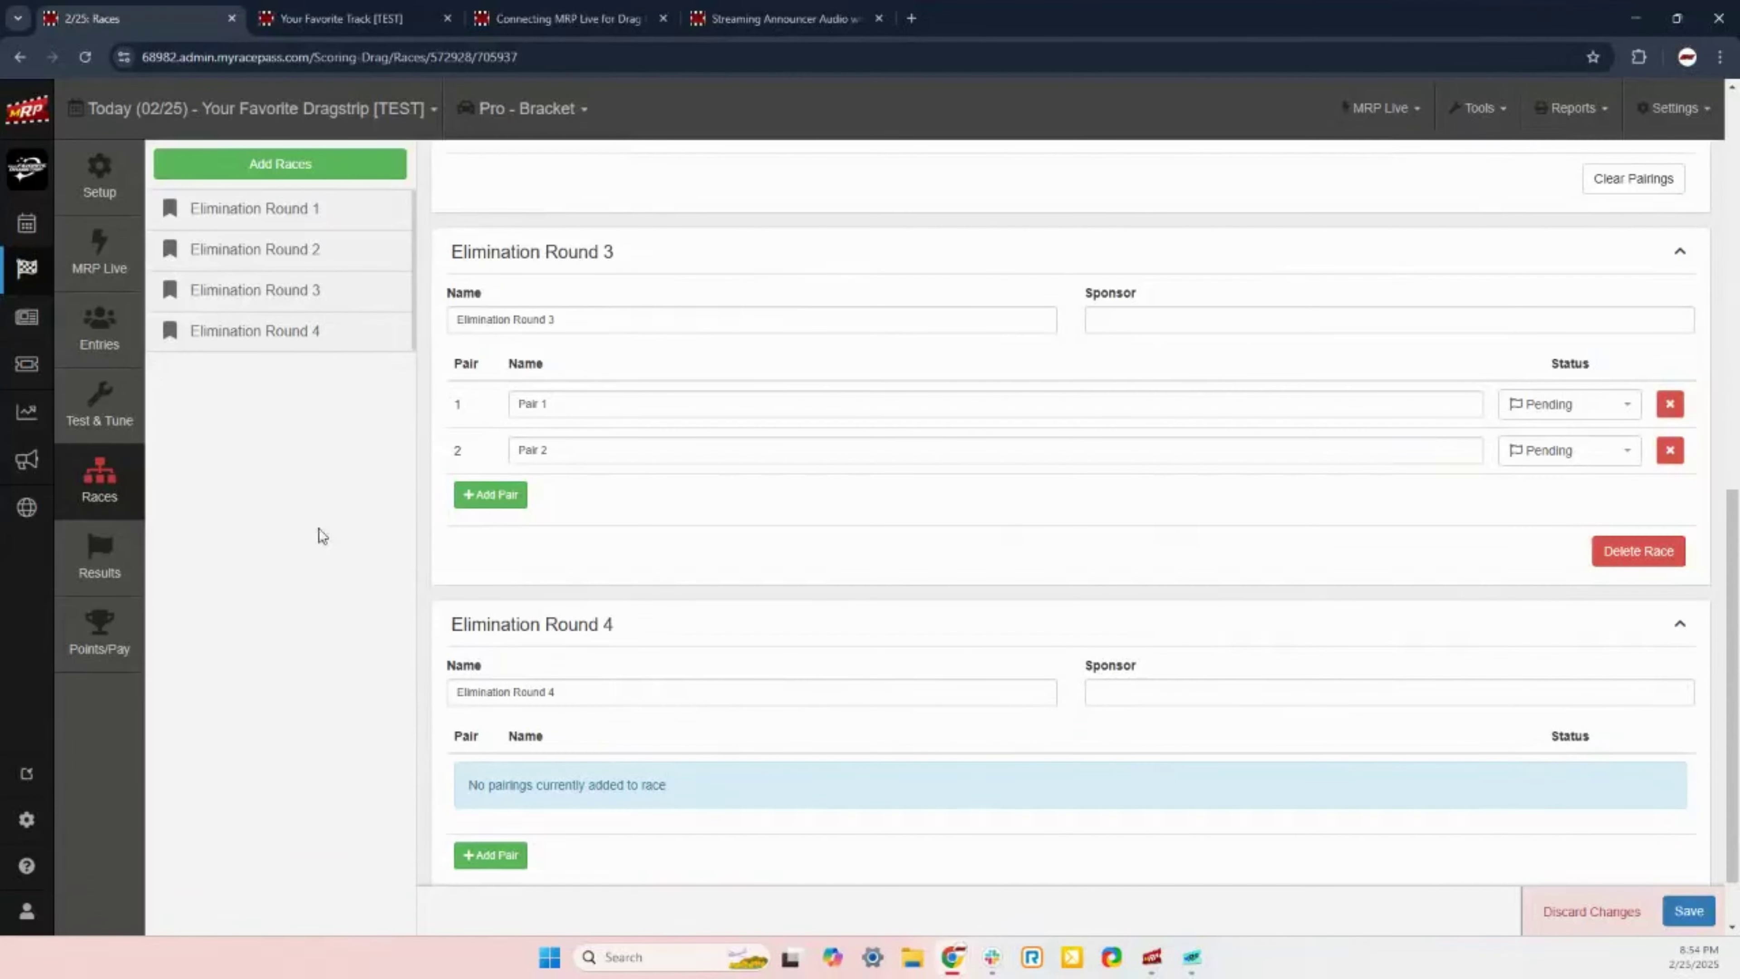
pyautogui.scroll(-1, 479, 473)
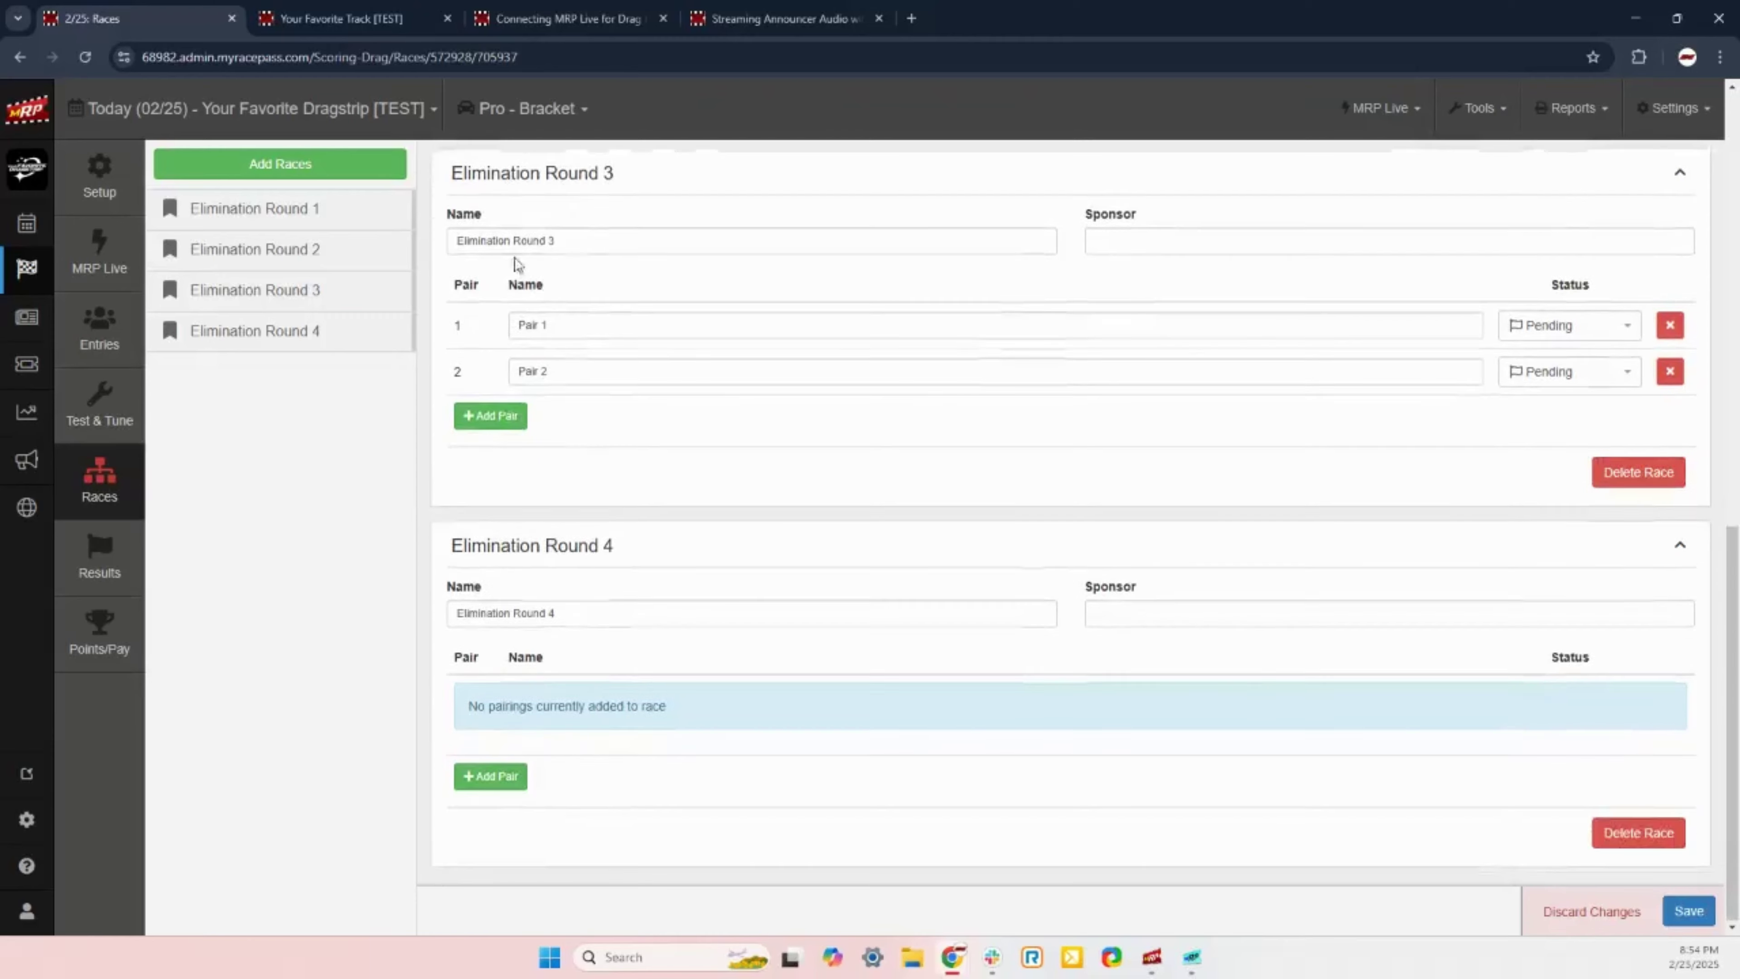
pyautogui.click(492, 776)
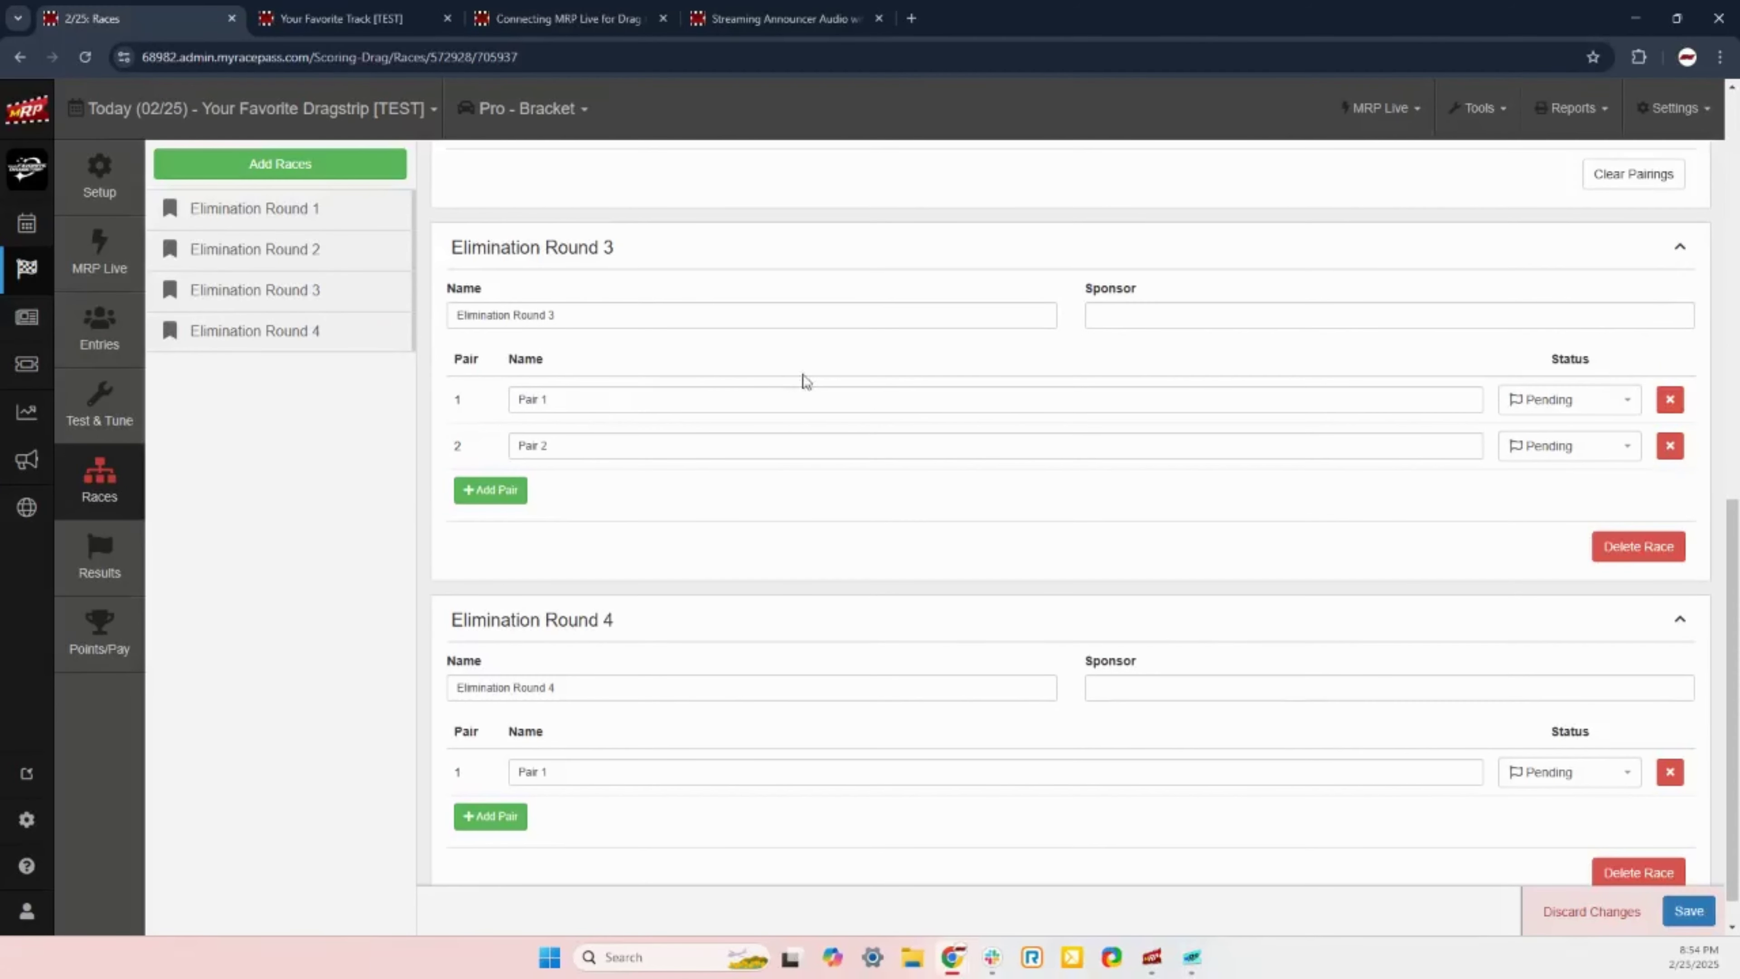
pyautogui.click(1689, 923)
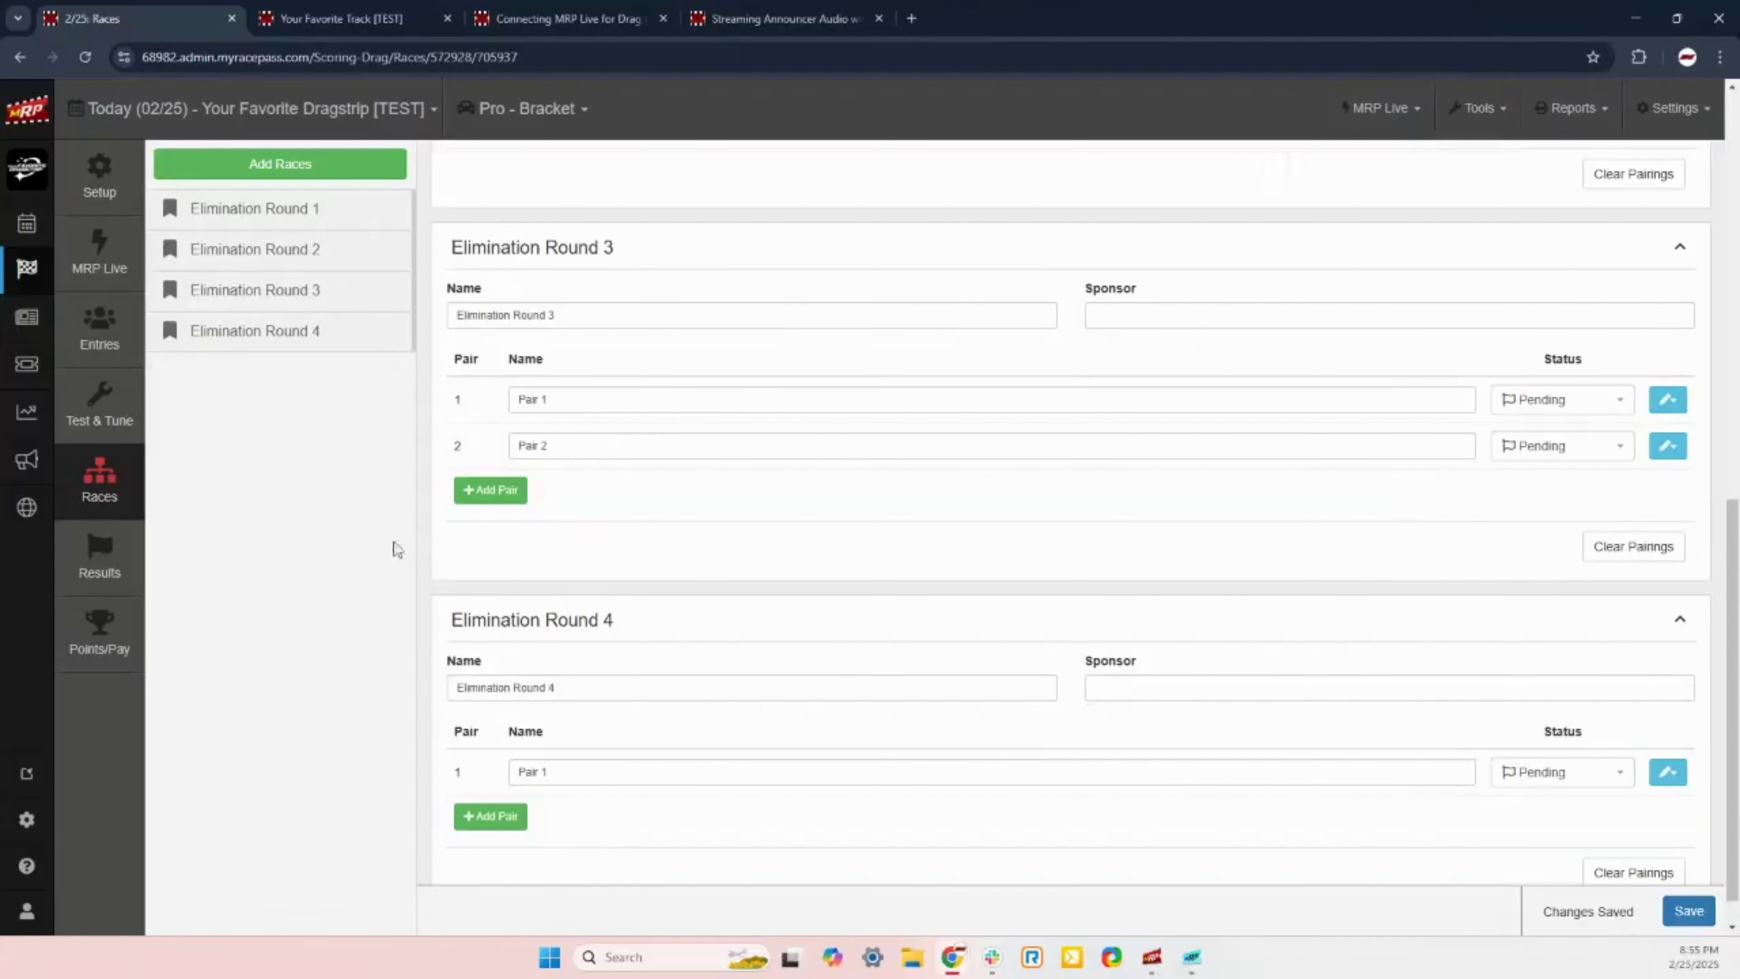
# Step: Rename Elimination Round 2 to 'Re-Entry Round' using the name suggestions
pyautogui.scroll(5, 427, 644)
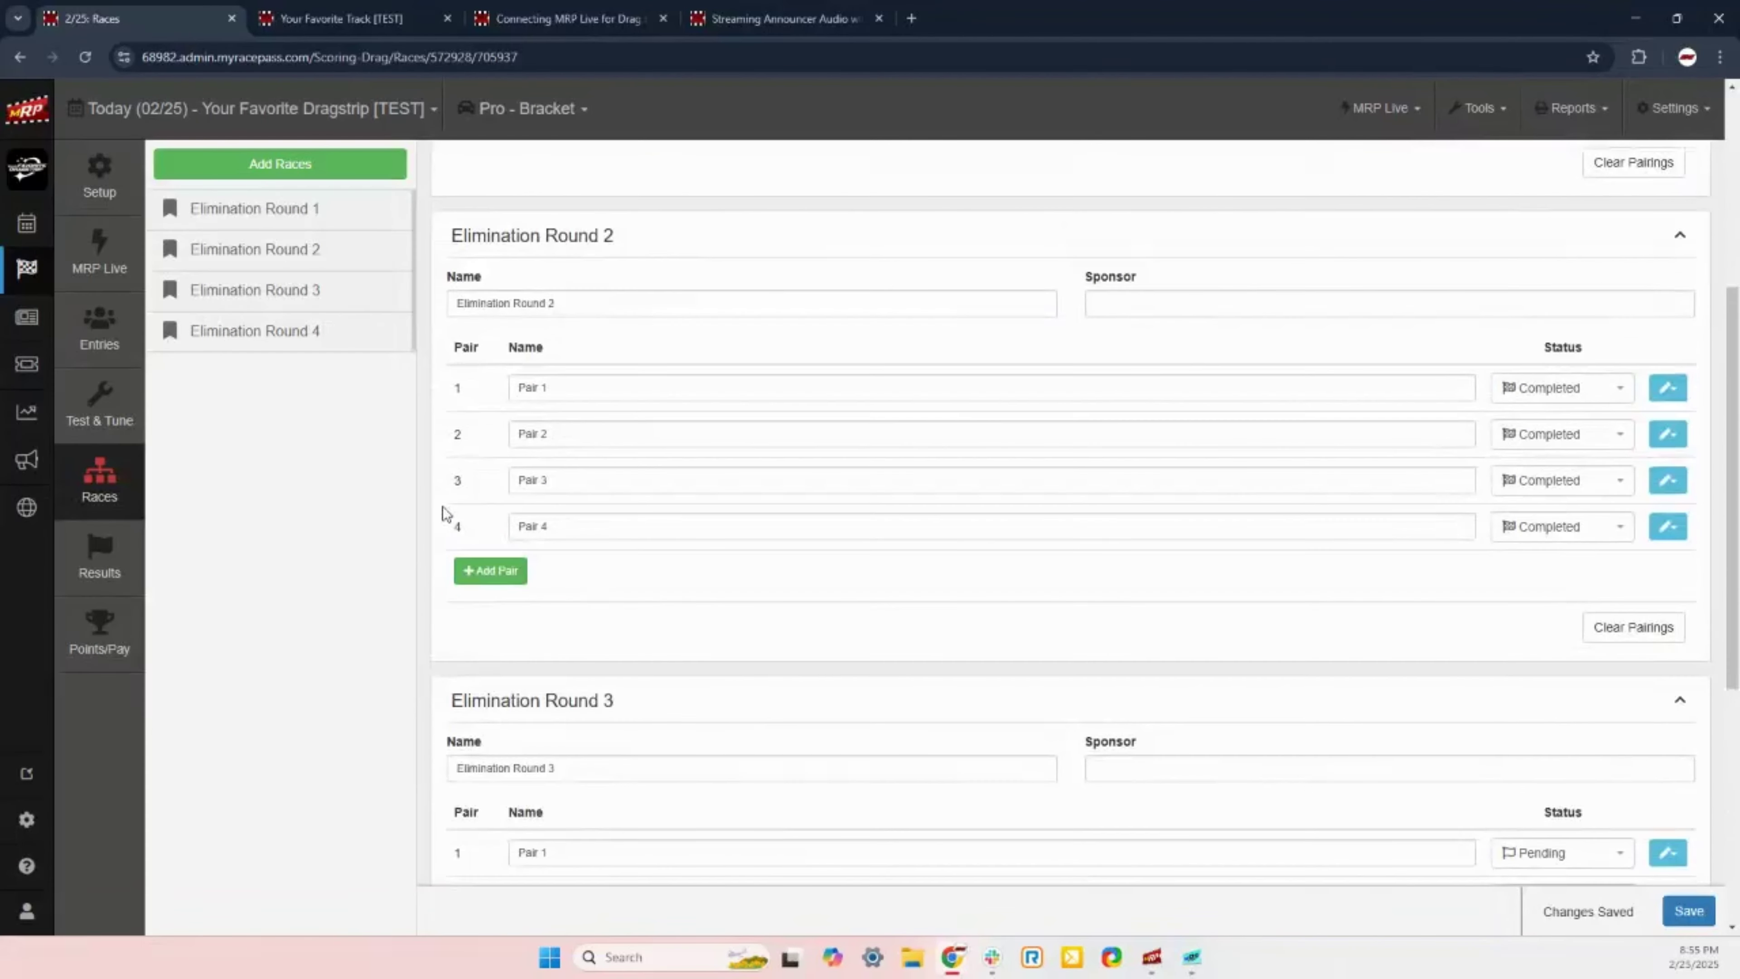
pyautogui.scroll(4, 480, 466)
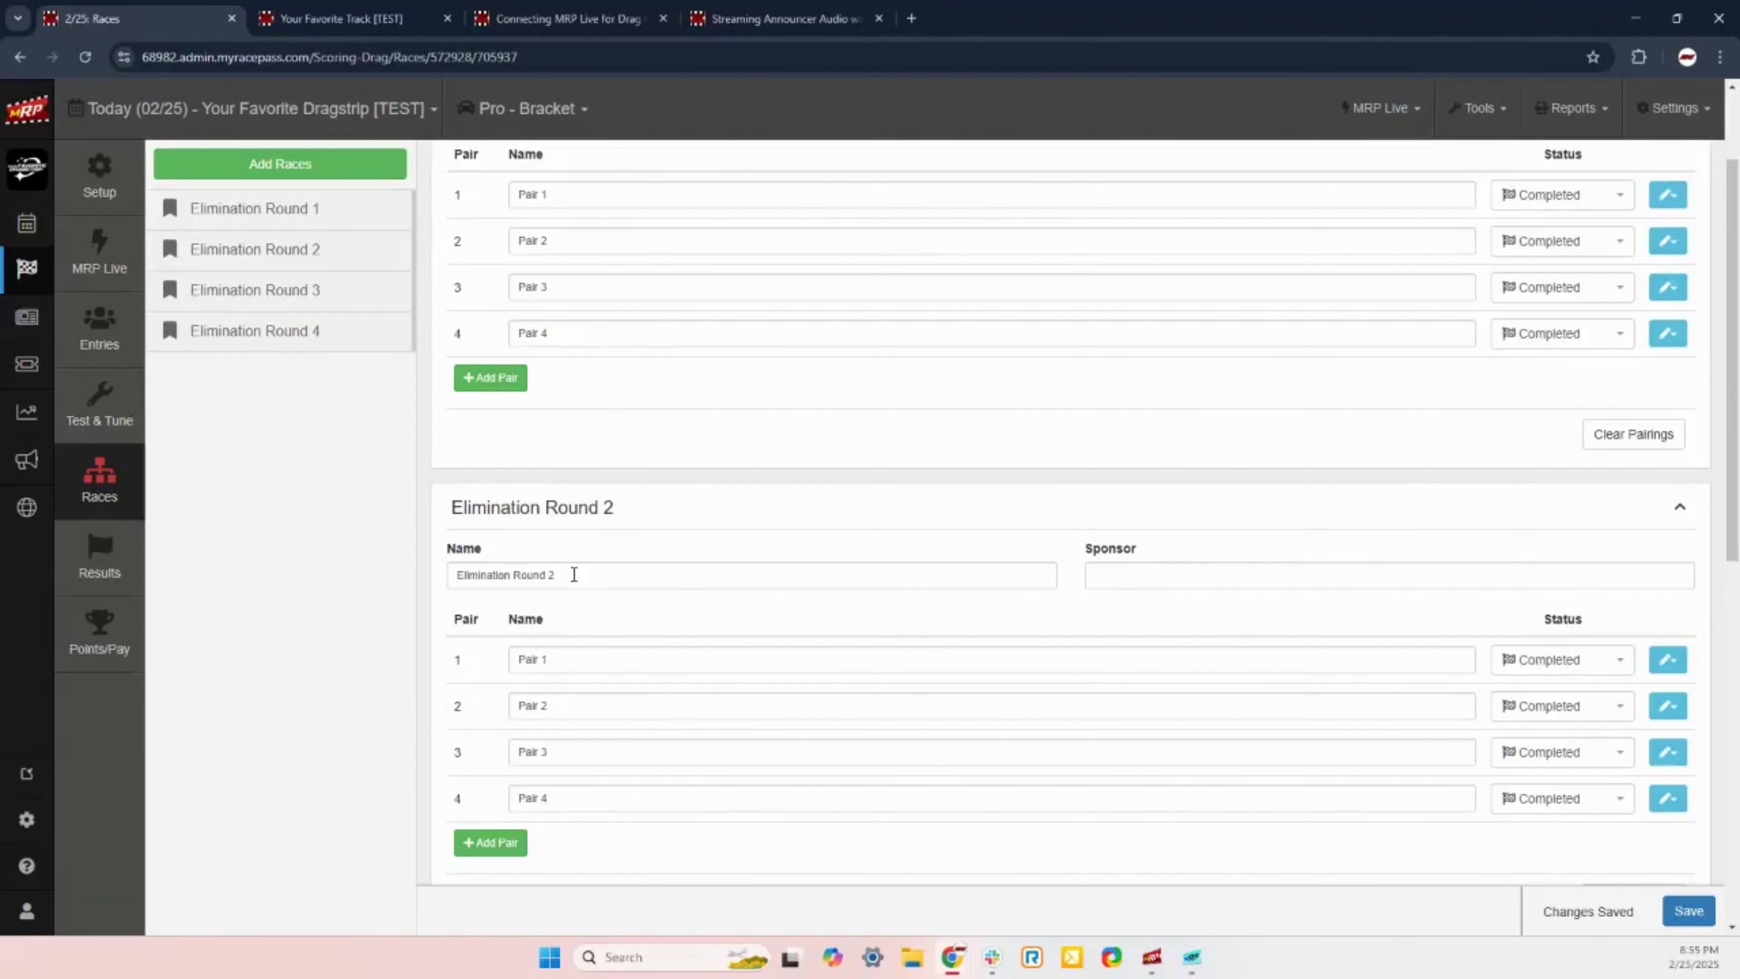
pyautogui.moveTo(574, 574); pyautogui.dragTo(399, 574)
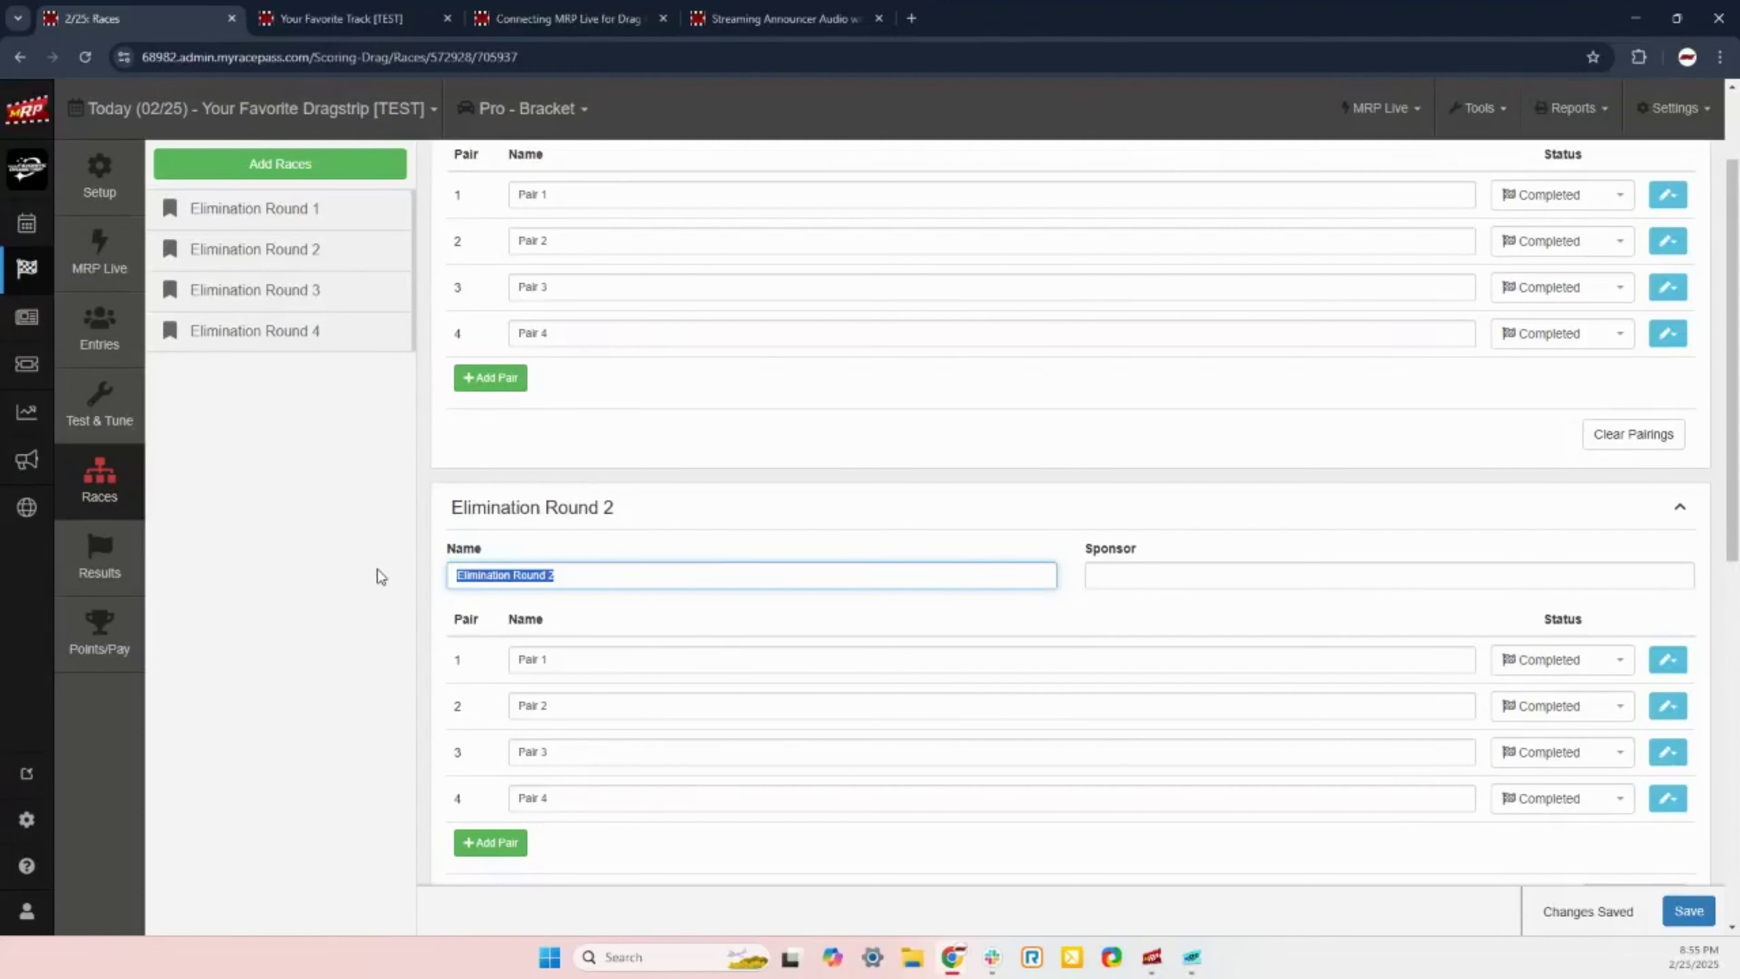
pyautogui.write('Re')
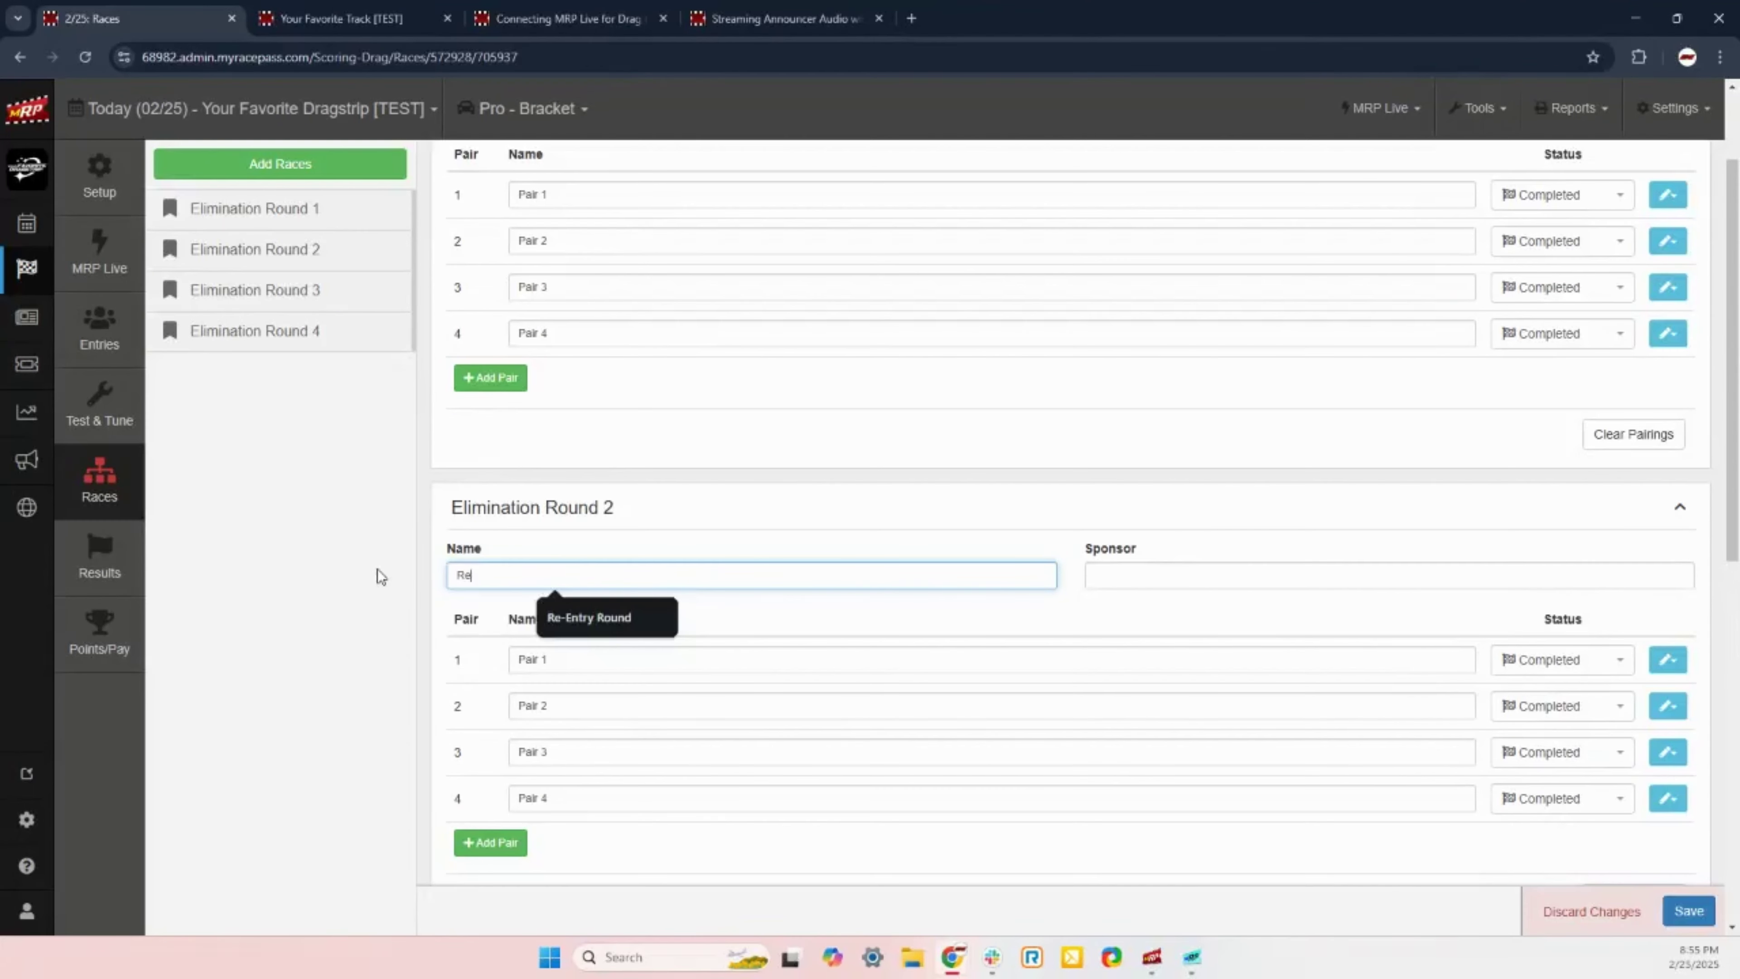
pyautogui.press('Down')
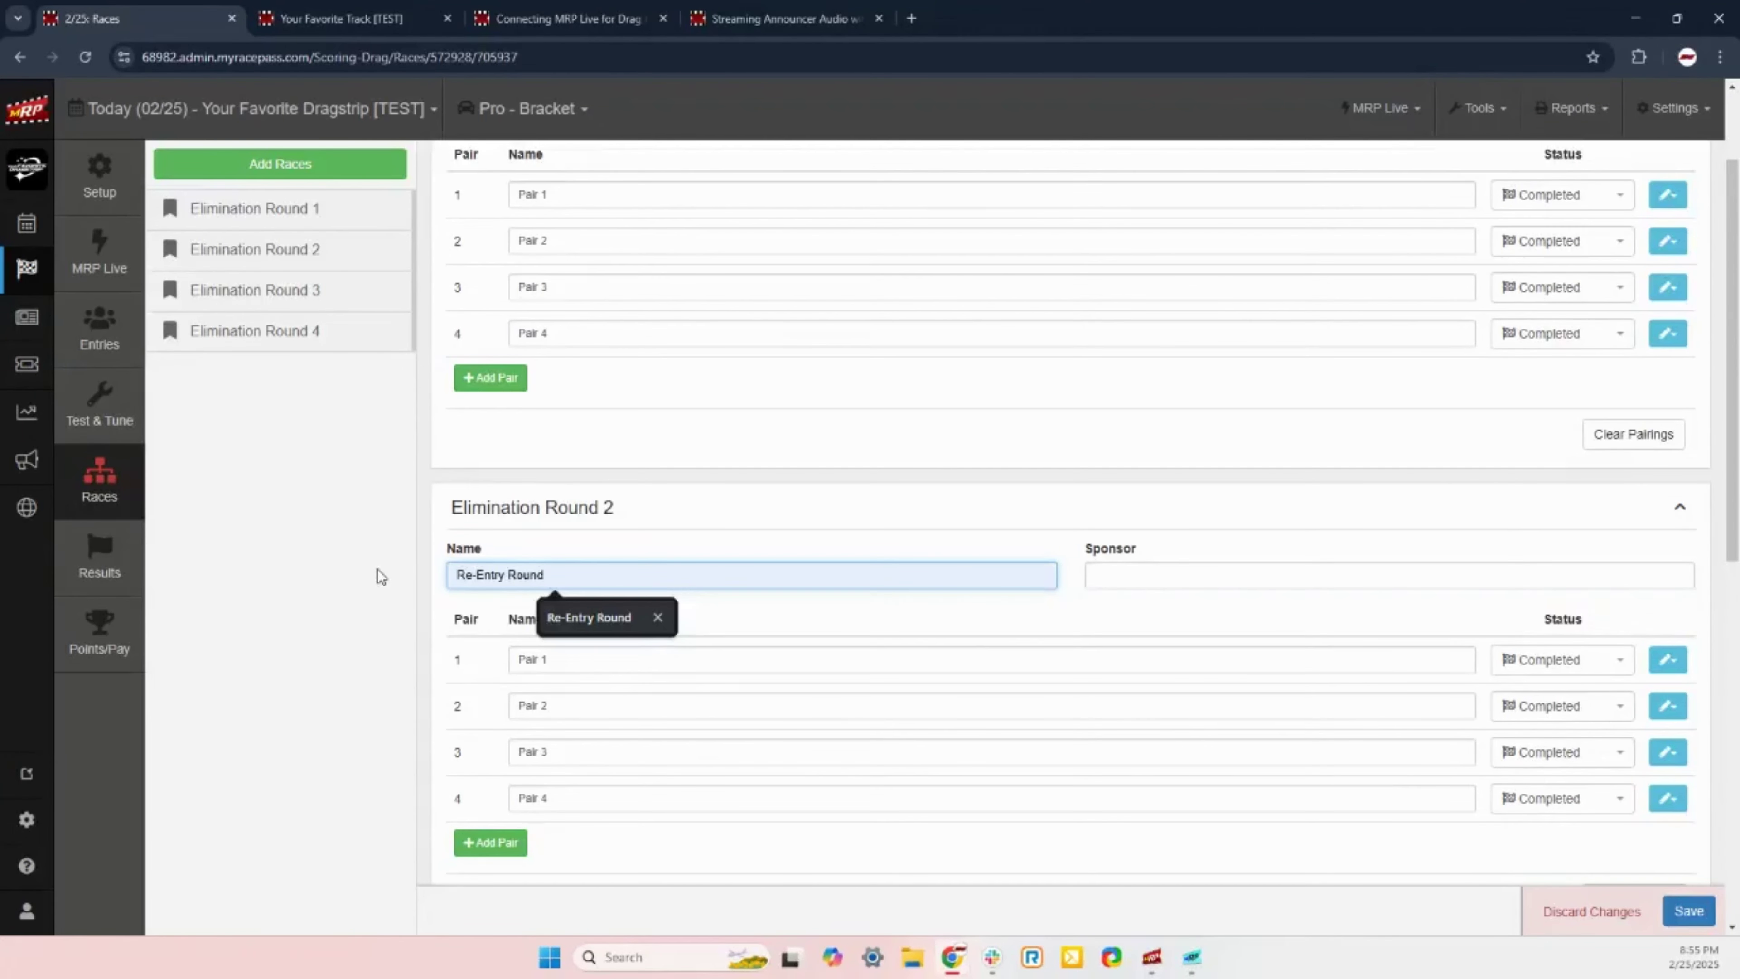
pyautogui.press('Escape')
pyautogui.click(505, 575)
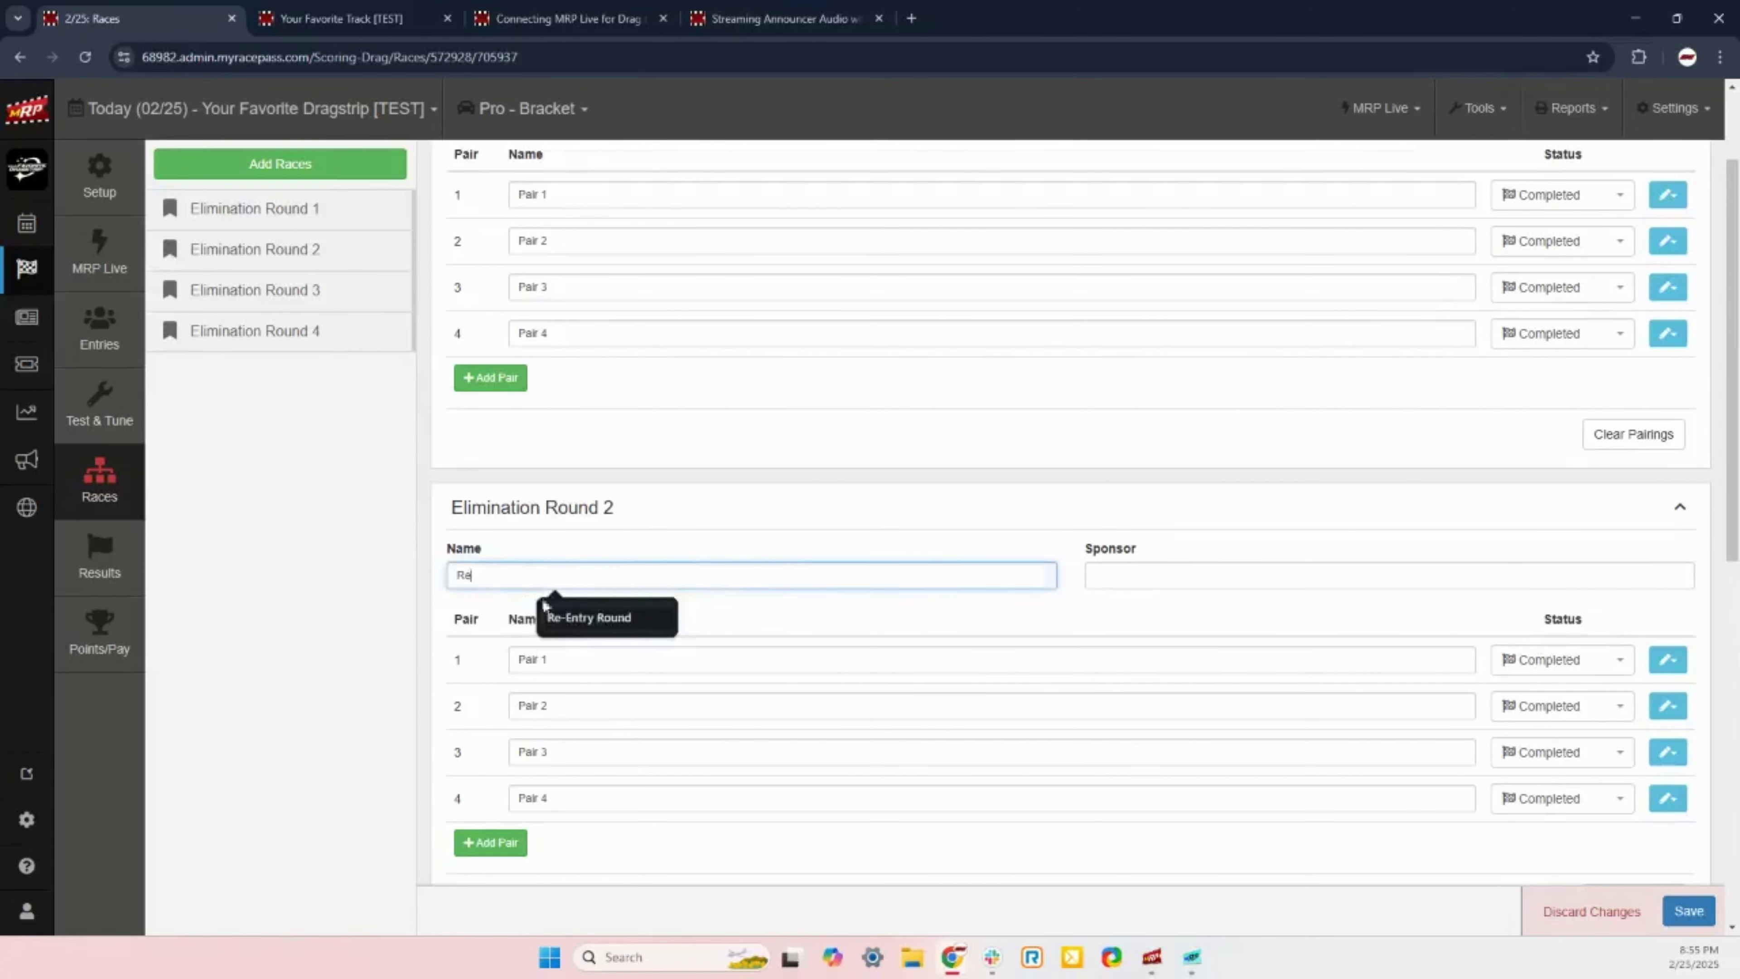
pyautogui.click(545, 614)
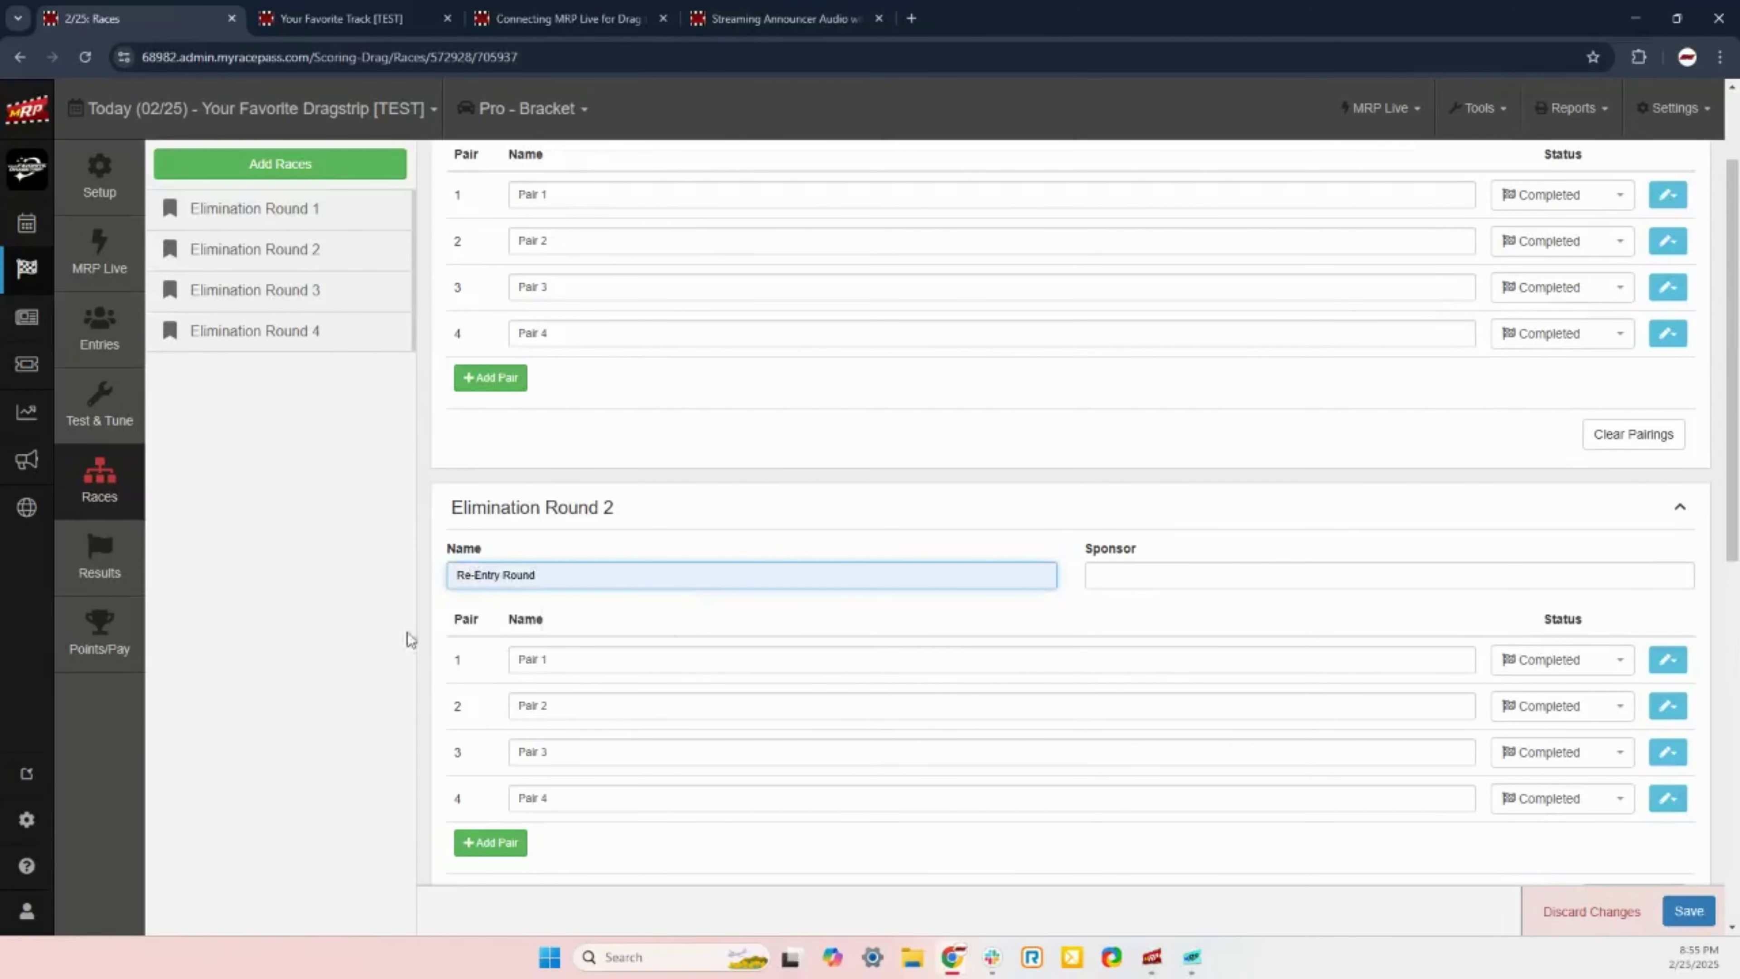
# Step: Select the full 'Re-Entry Round' text in the round's Name field
pyautogui.moveTo(614, 506); pyautogui.dragTo(394, 496)
pyautogui.click(549, 506)
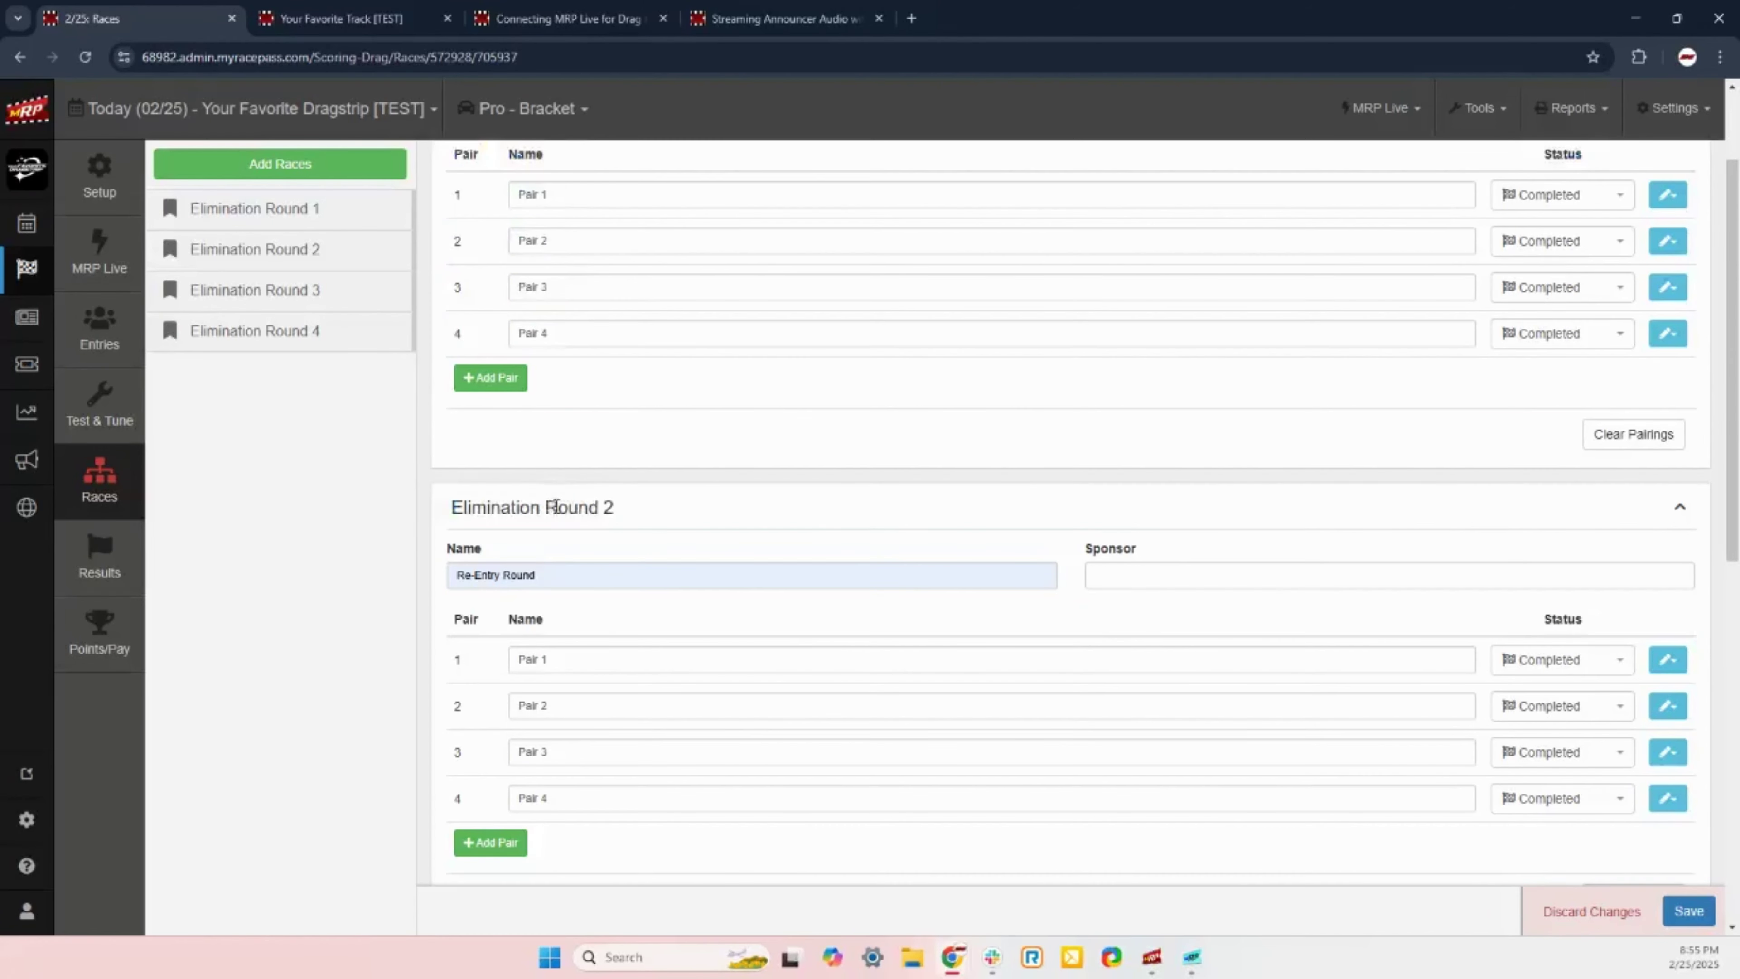
pyautogui.moveTo(556, 507); pyautogui.dragTo(641, 529)
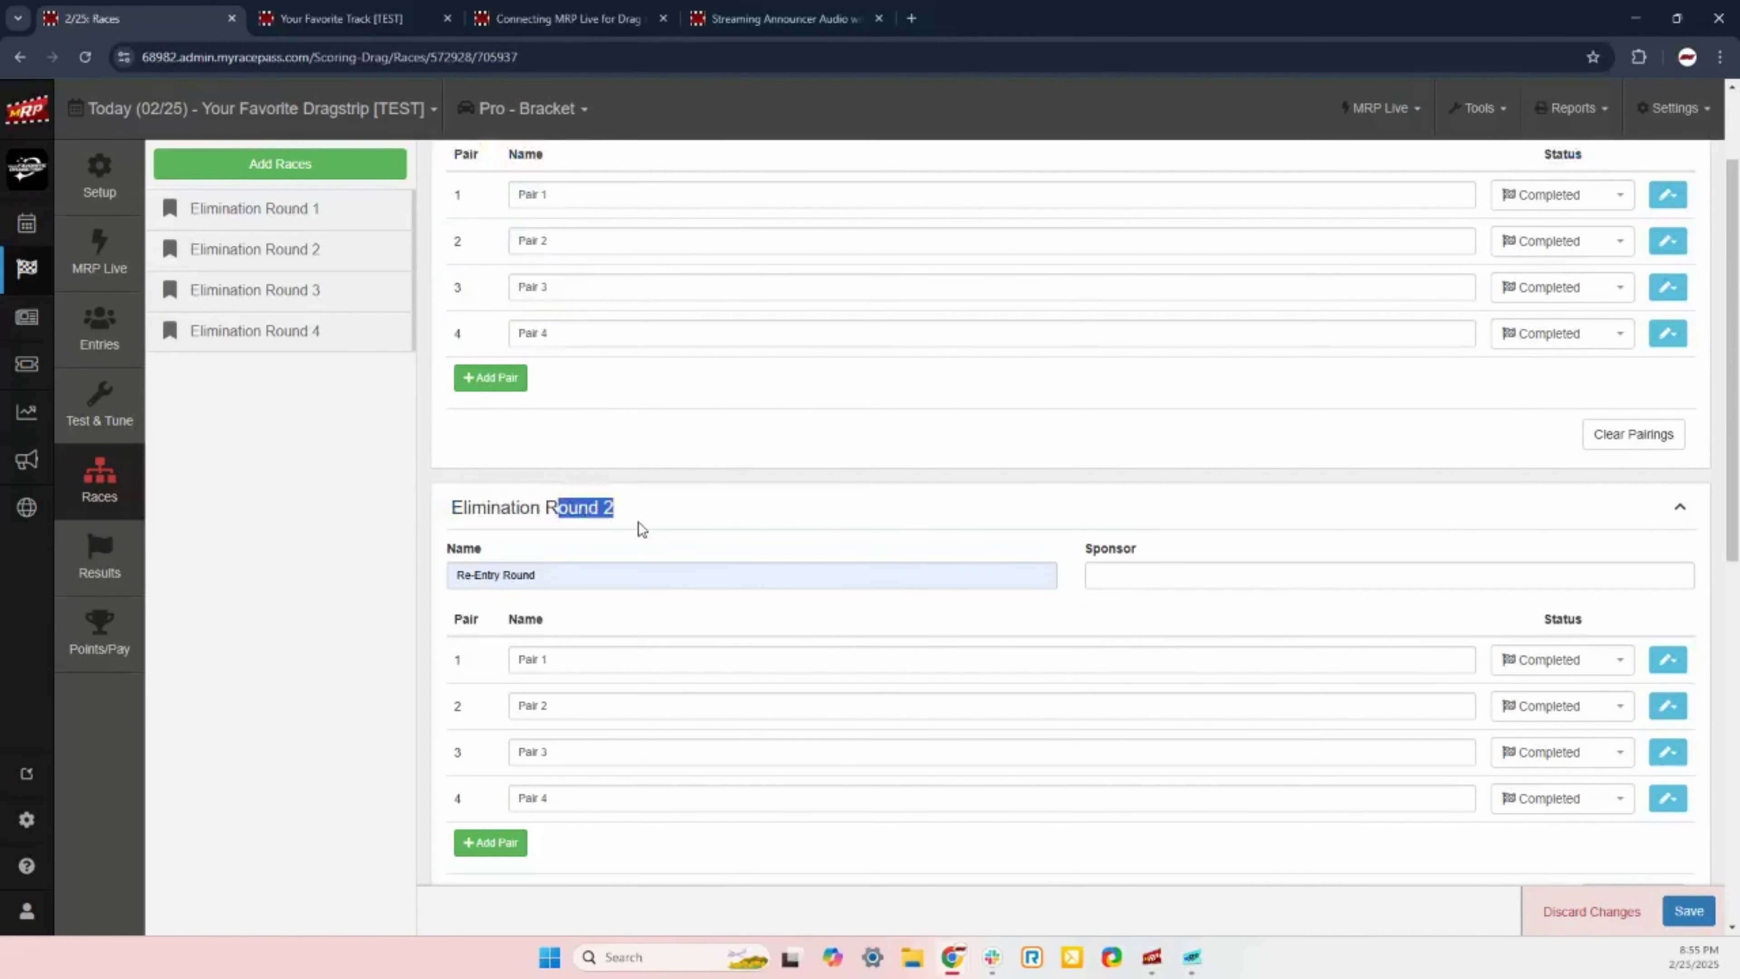
pyautogui.click(578, 515)
pyautogui.moveTo(605, 514); pyautogui.dragTo(500, 514)
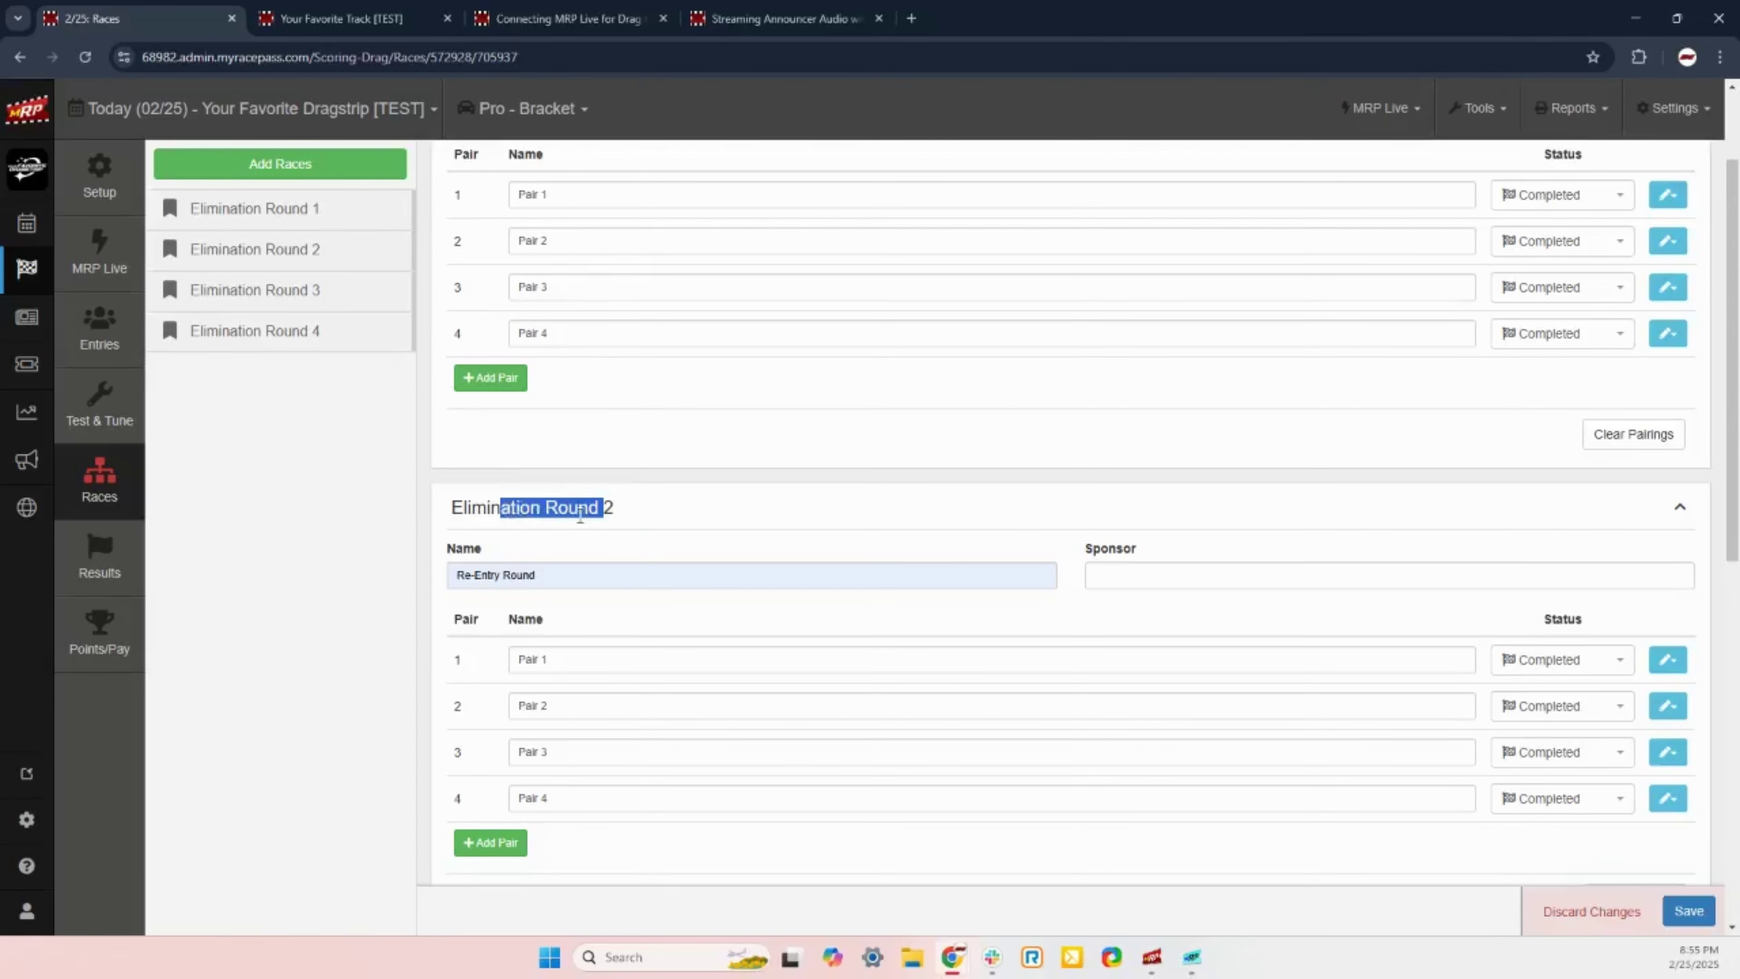
pyautogui.click(540, 572)
pyautogui.doubleClick(540, 572)
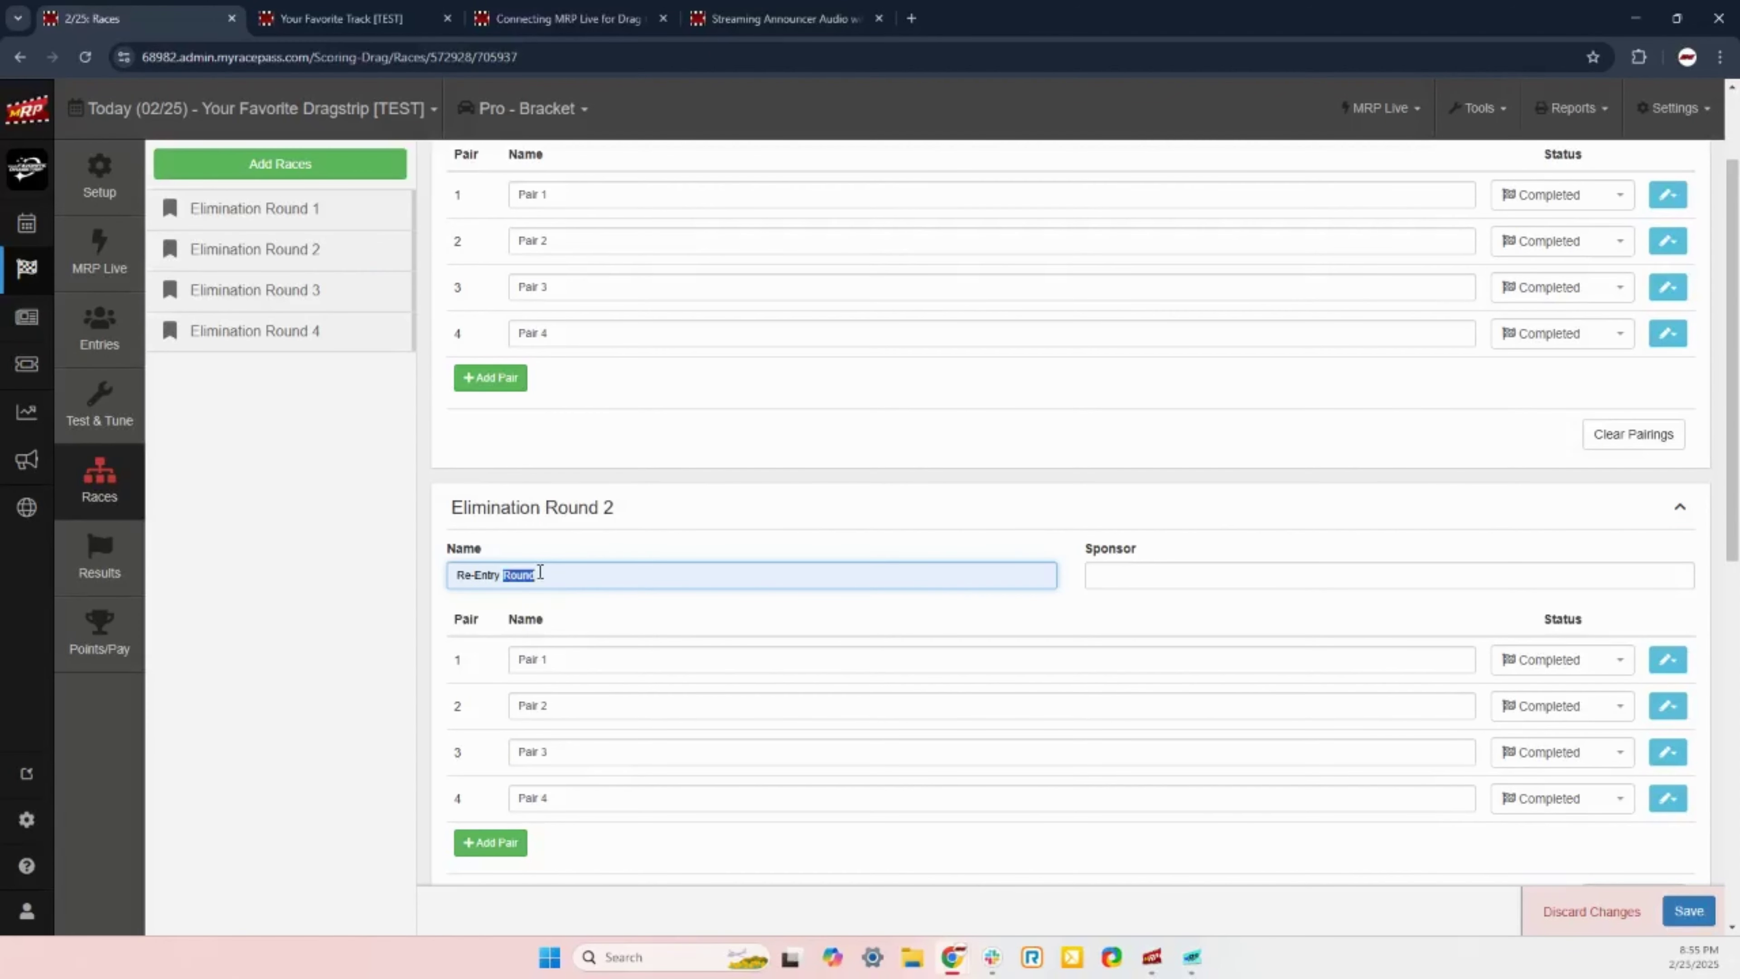
pyautogui.click(540, 572)
pyautogui.moveTo(546, 575); pyautogui.dragTo(449, 581)
# Step: Change the second round's name back to 'Elimination Round 2'
pyautogui.scroll(-5, 449, 581)
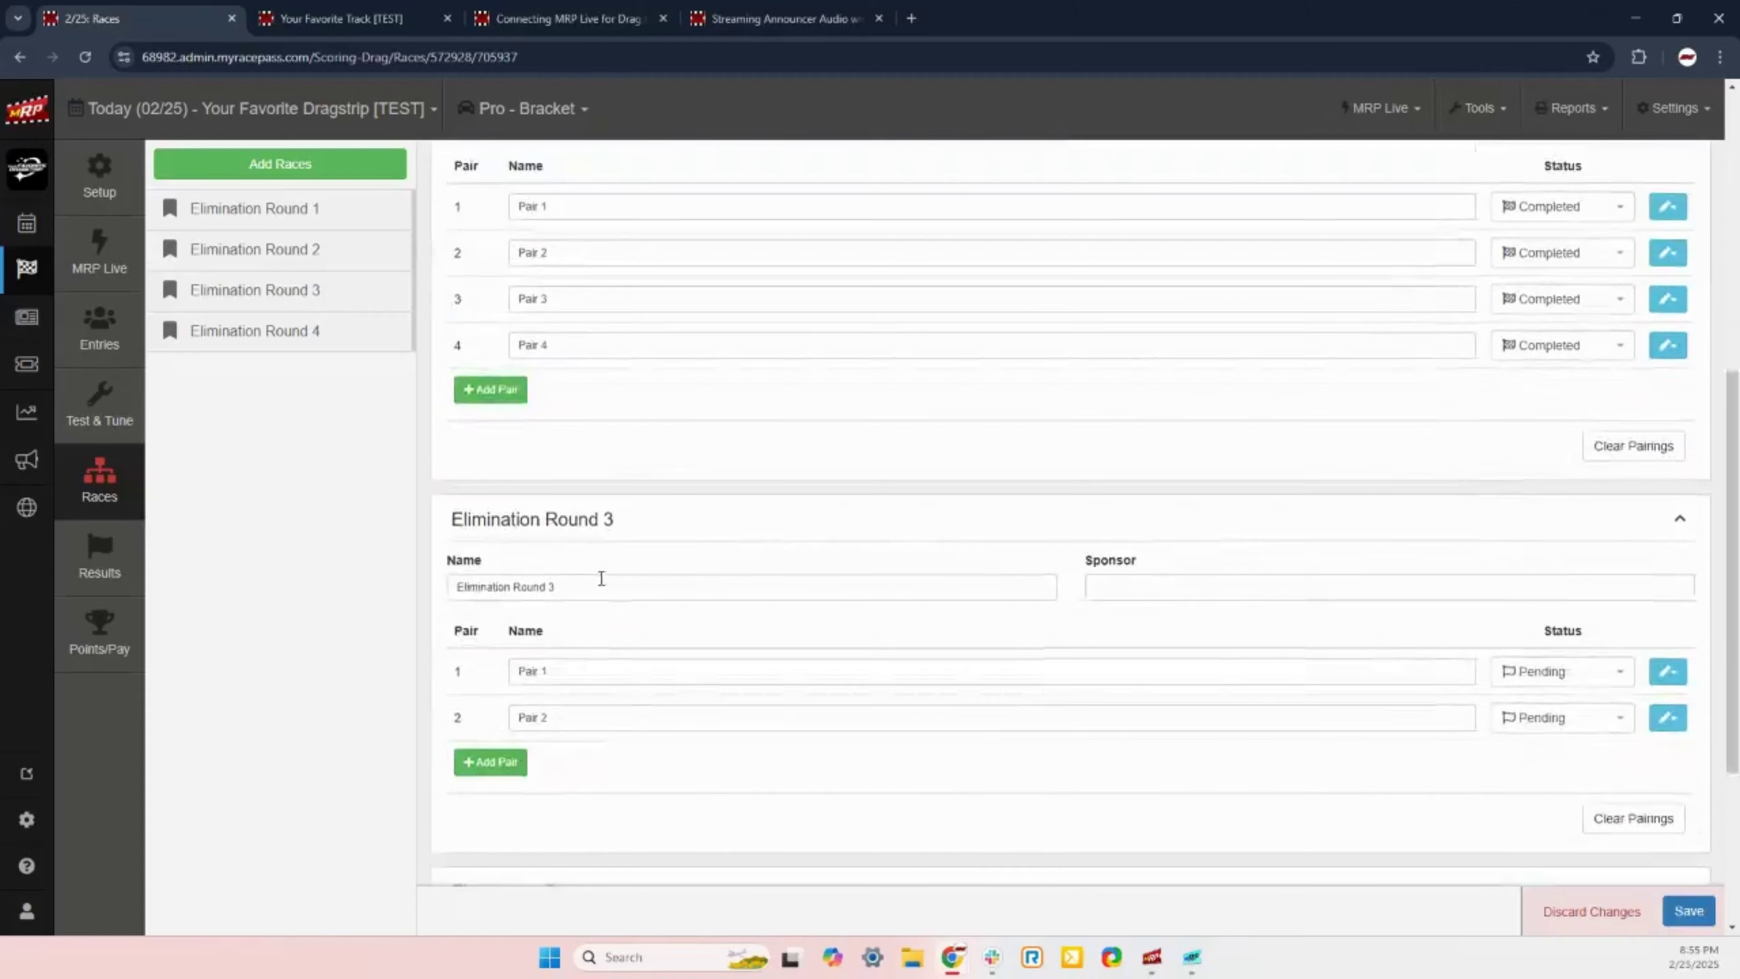
pyautogui.click(585, 593)
pyautogui.scroll(-4, 584, 592)
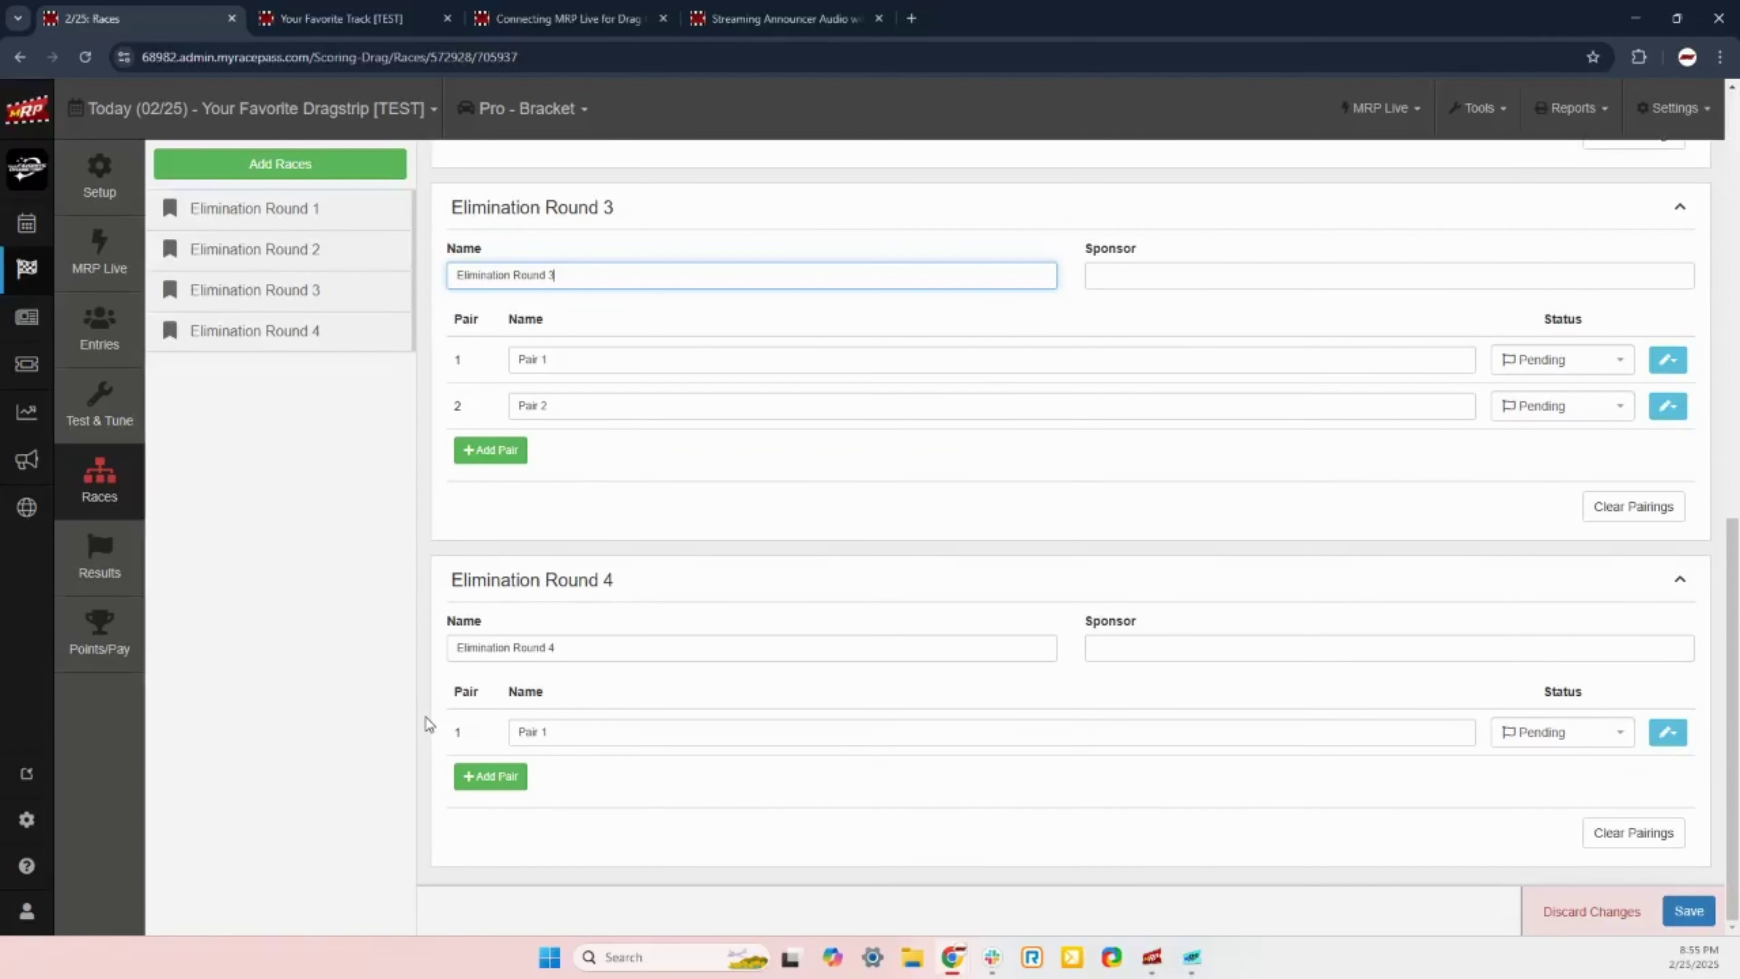
pyautogui.scroll(5, 426, 716)
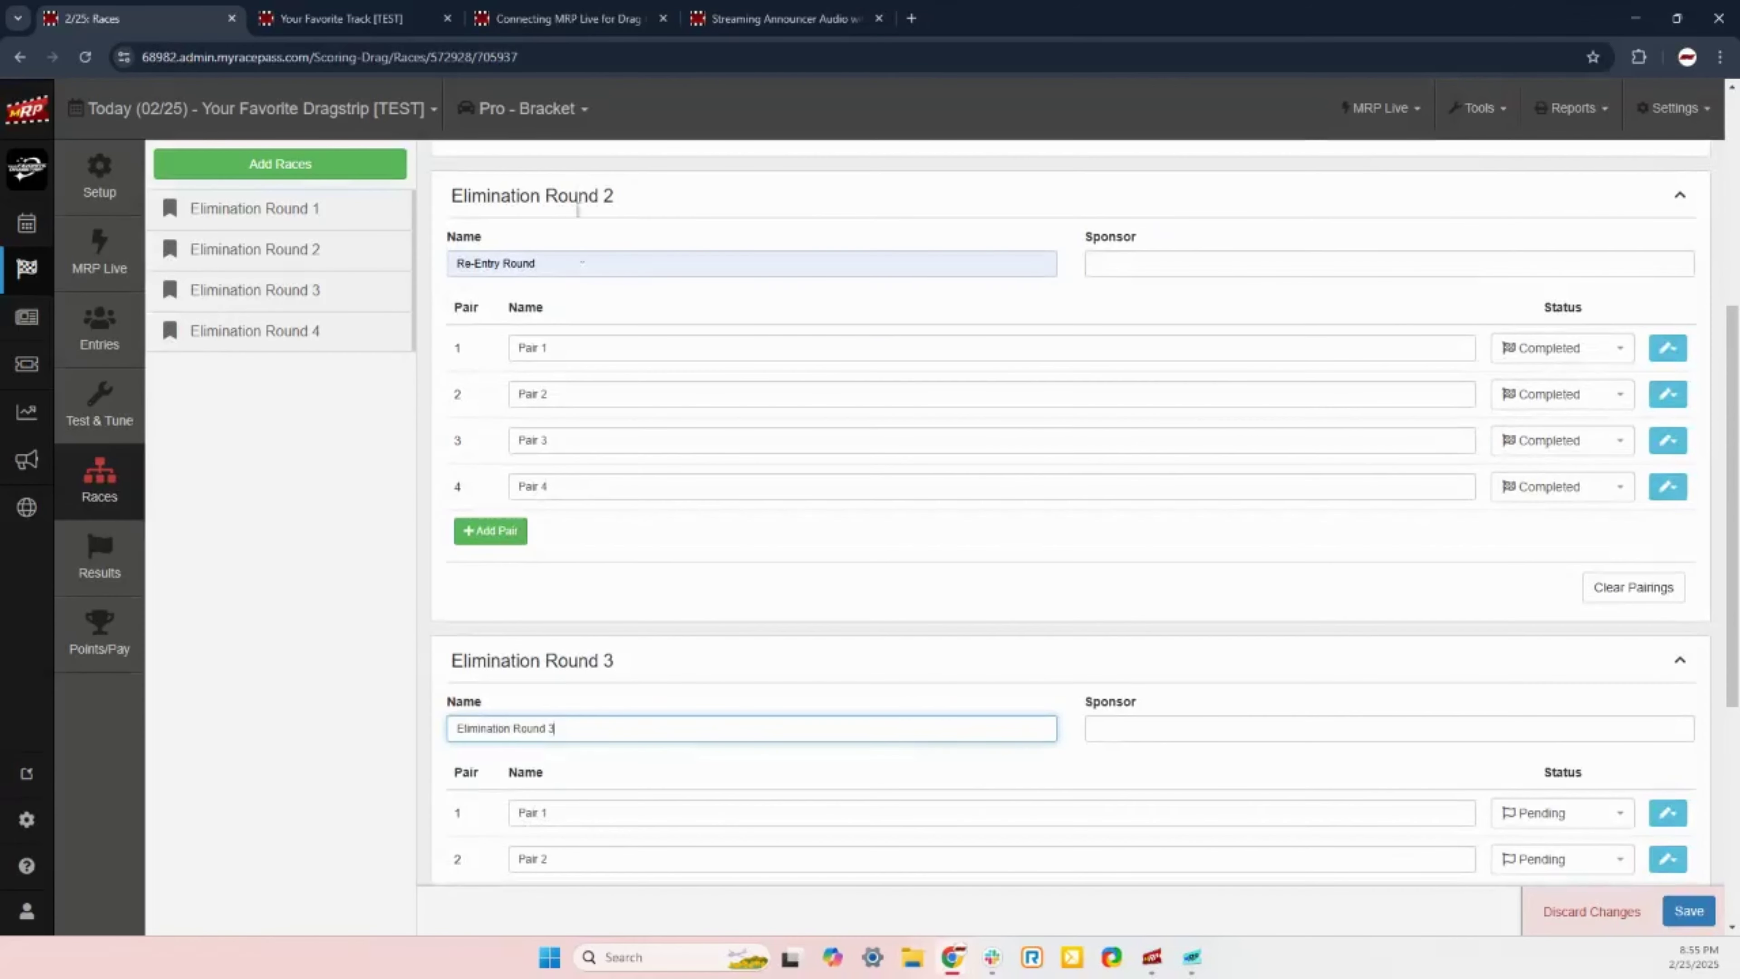
pyautogui.moveTo(543, 265); pyautogui.dragTo(460, 278)
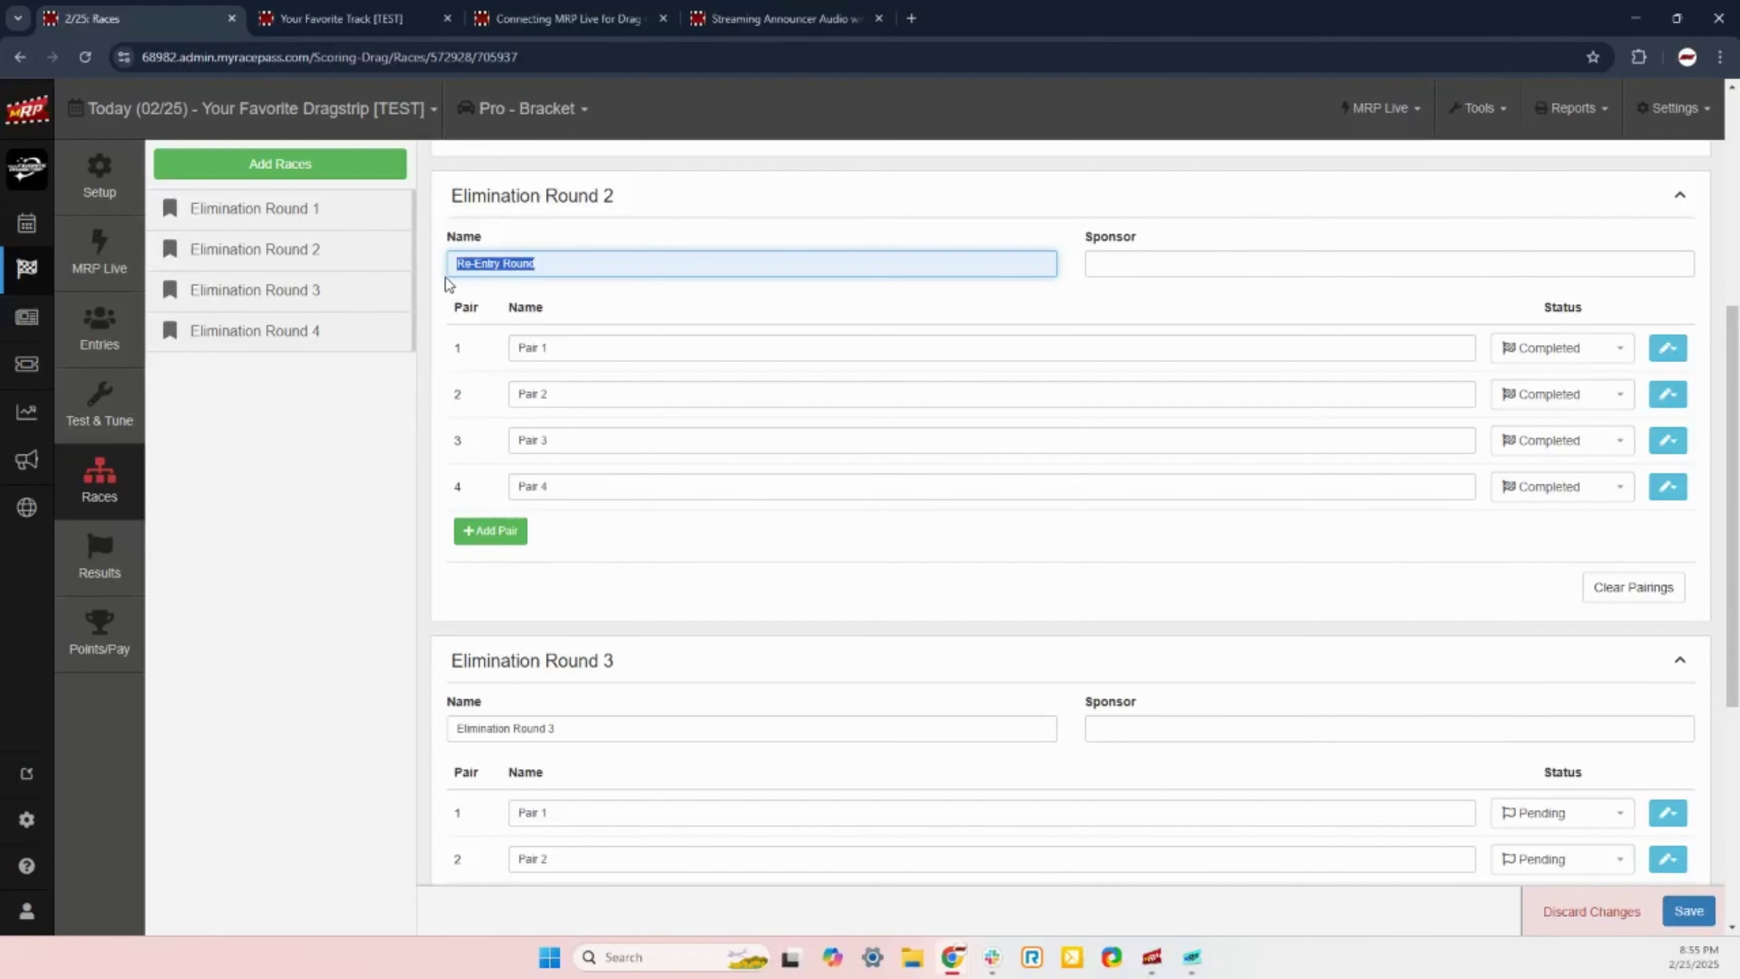
pyautogui.write('Elim')
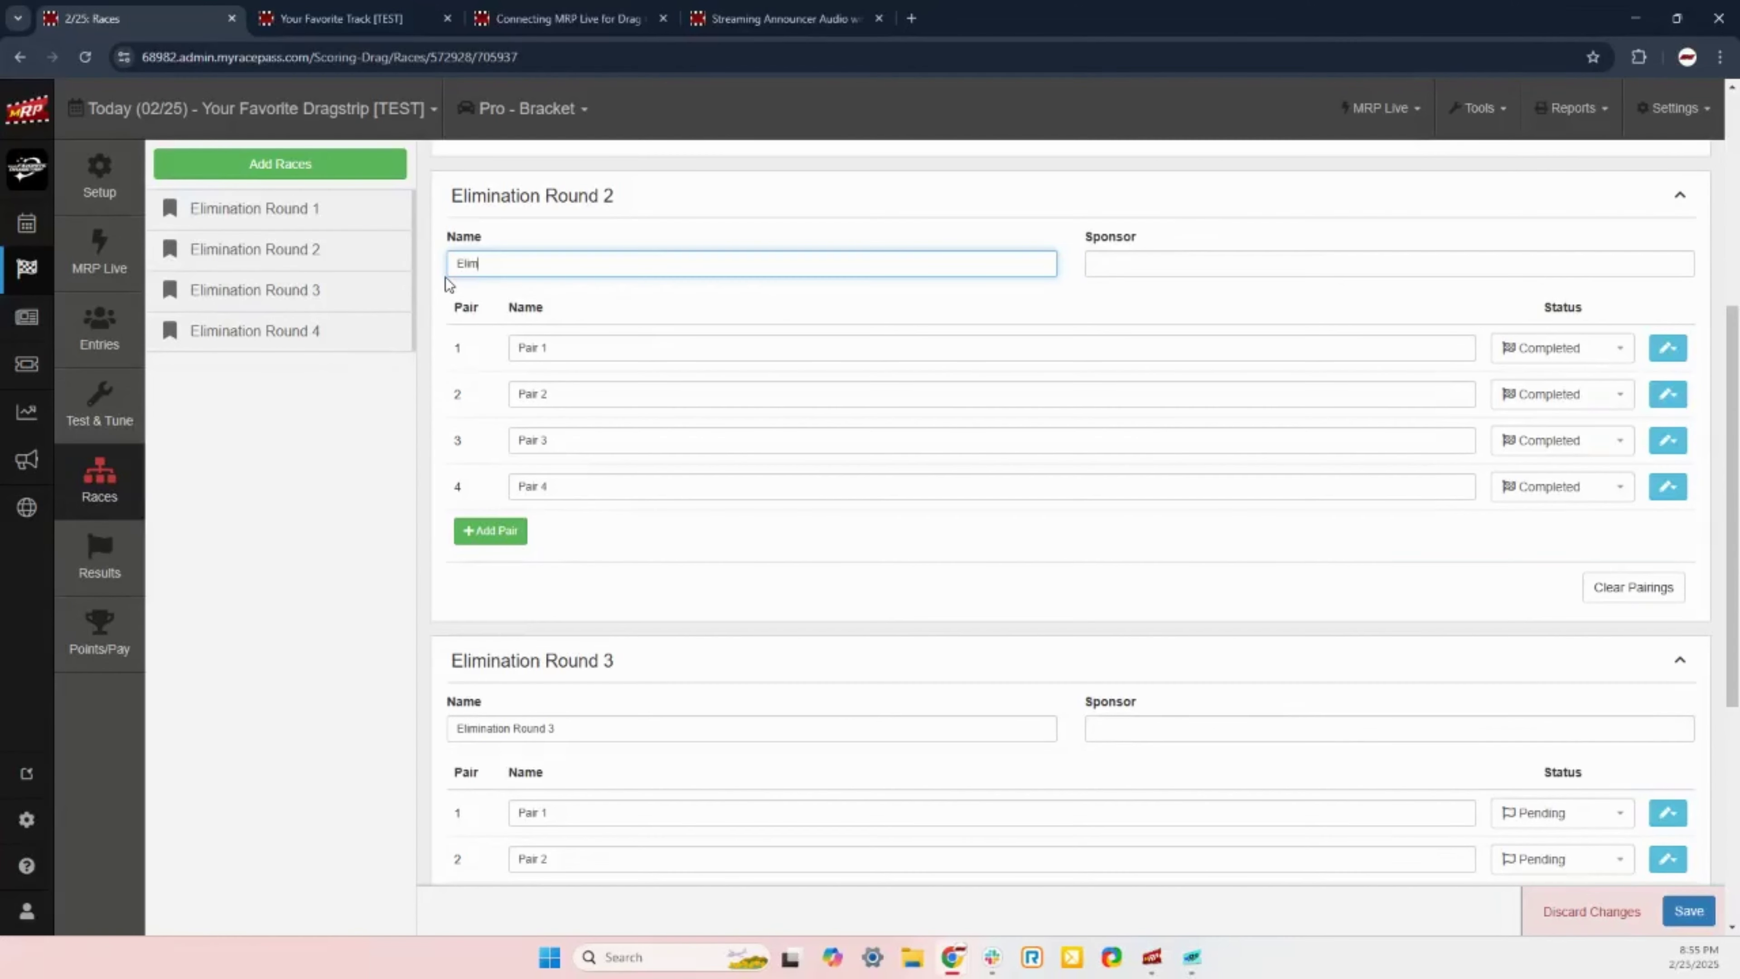
pyautogui.write('ination Round 2')
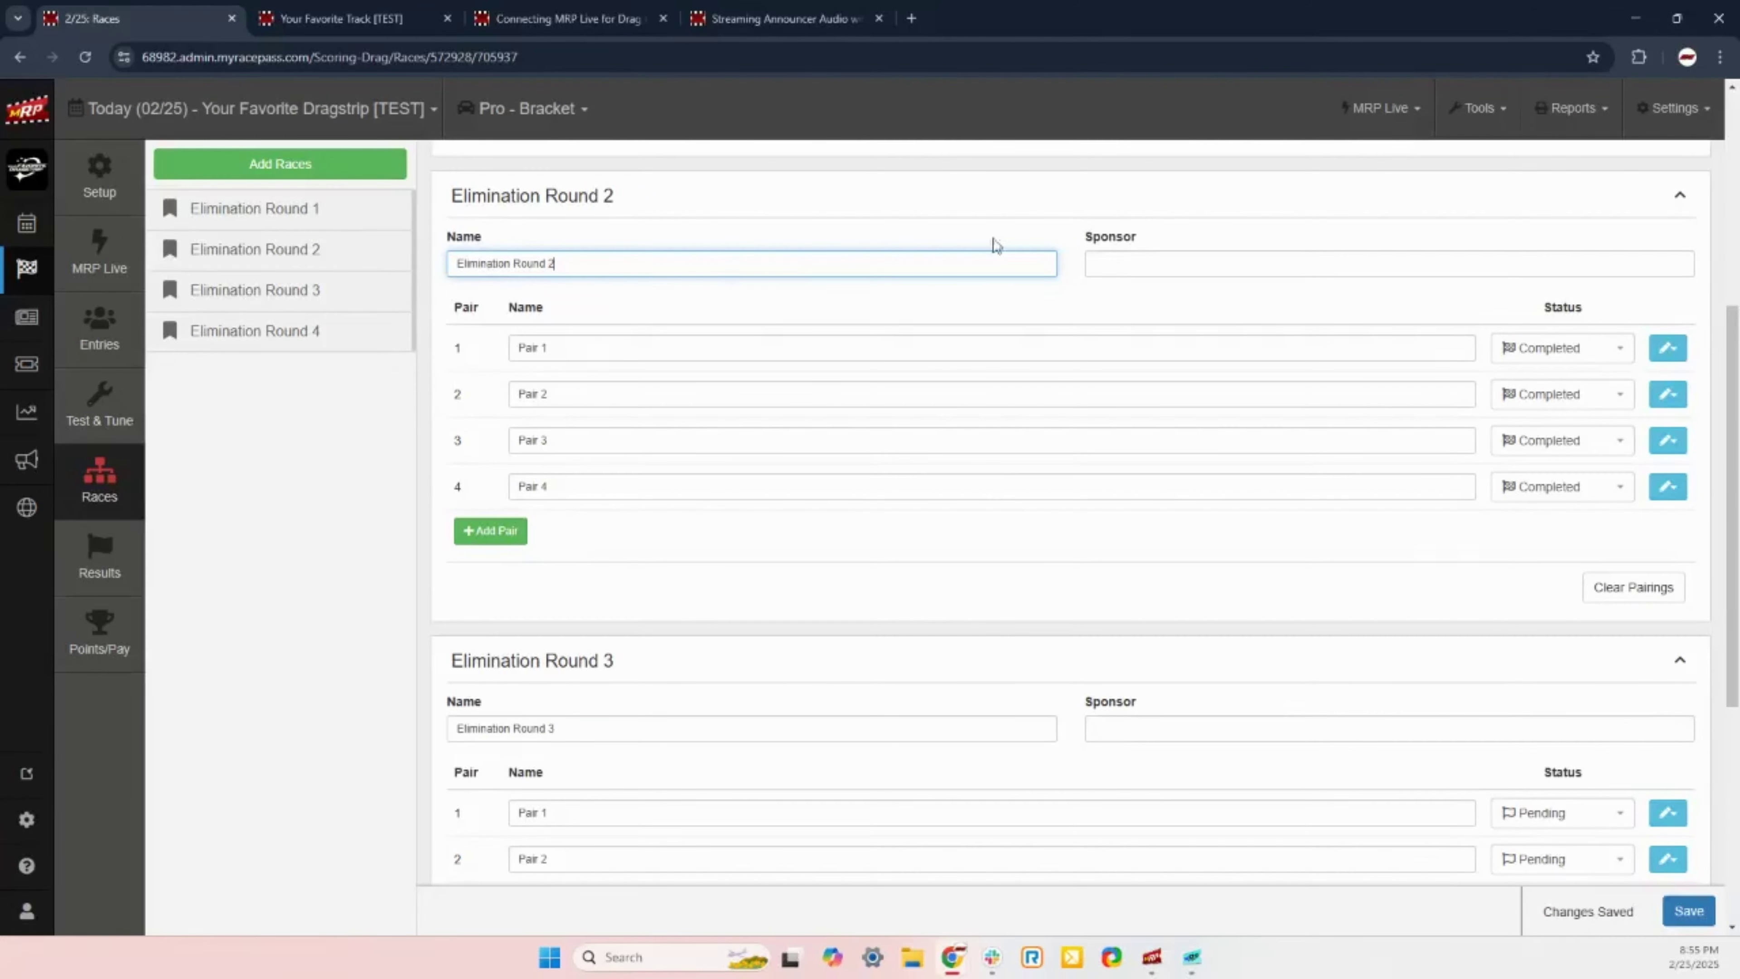
pyautogui.scroll(5, 1134, 293)
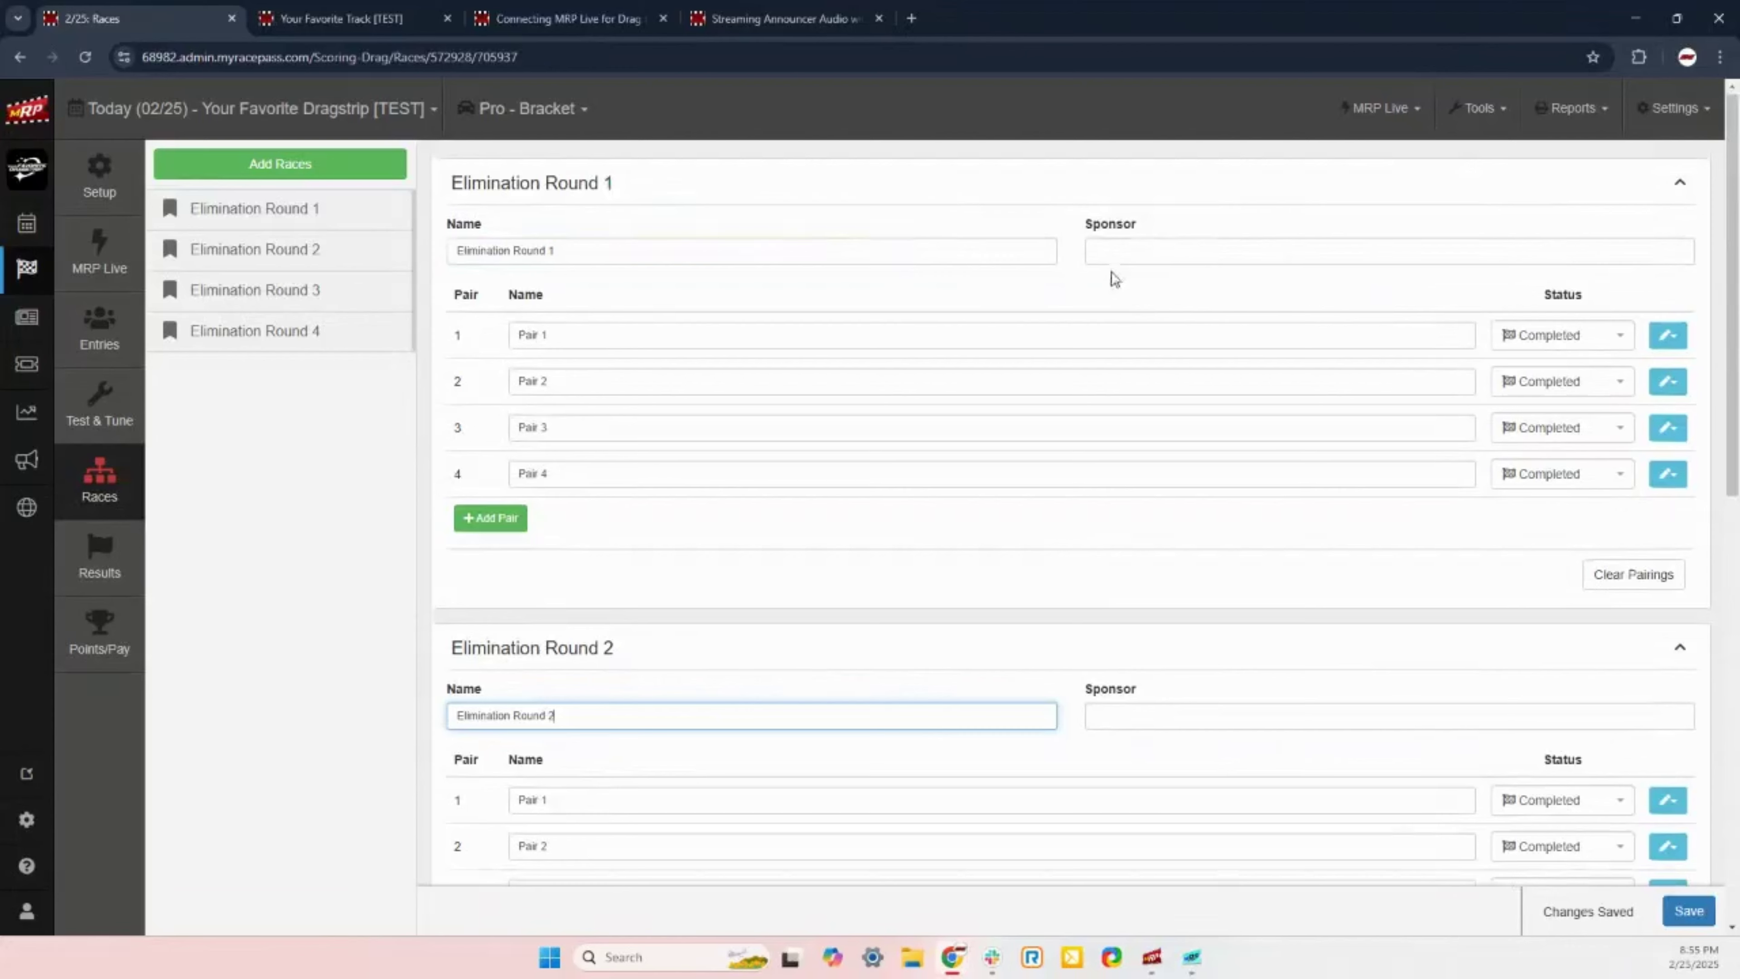
# Step: Review the pairings of Elimination Rounds 1–4, then open Results for Round 3 Pair 1
pyautogui.click(1105, 242)
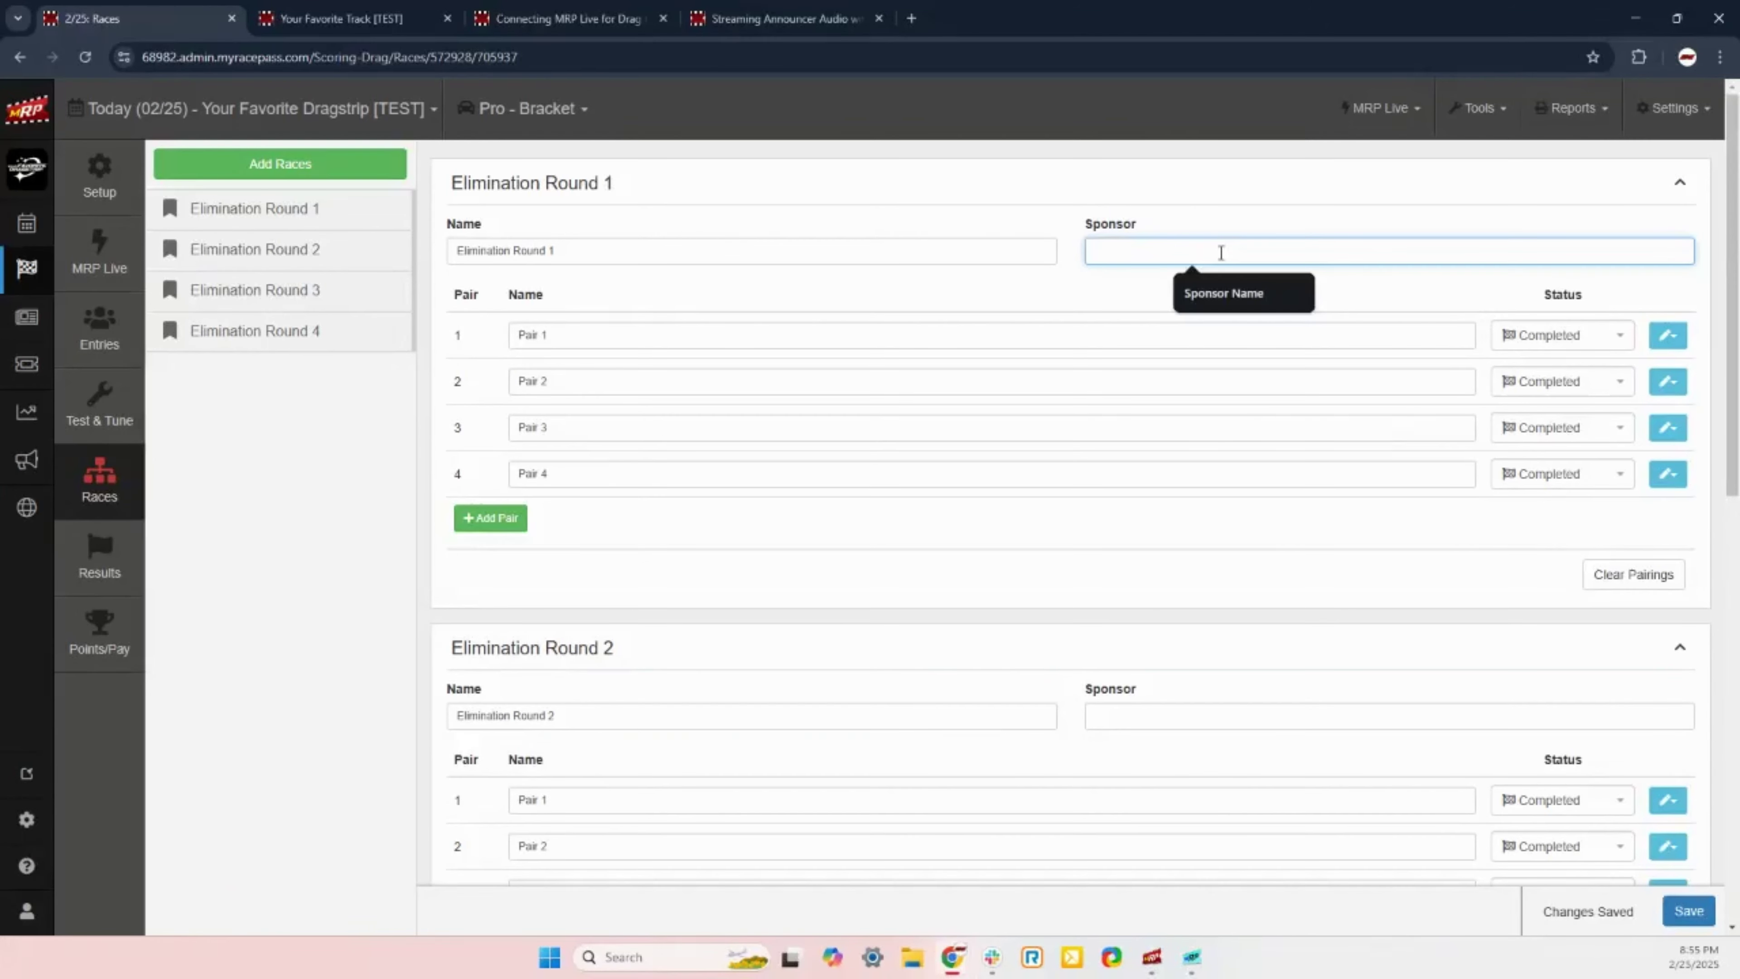
pyautogui.click(1359, 314)
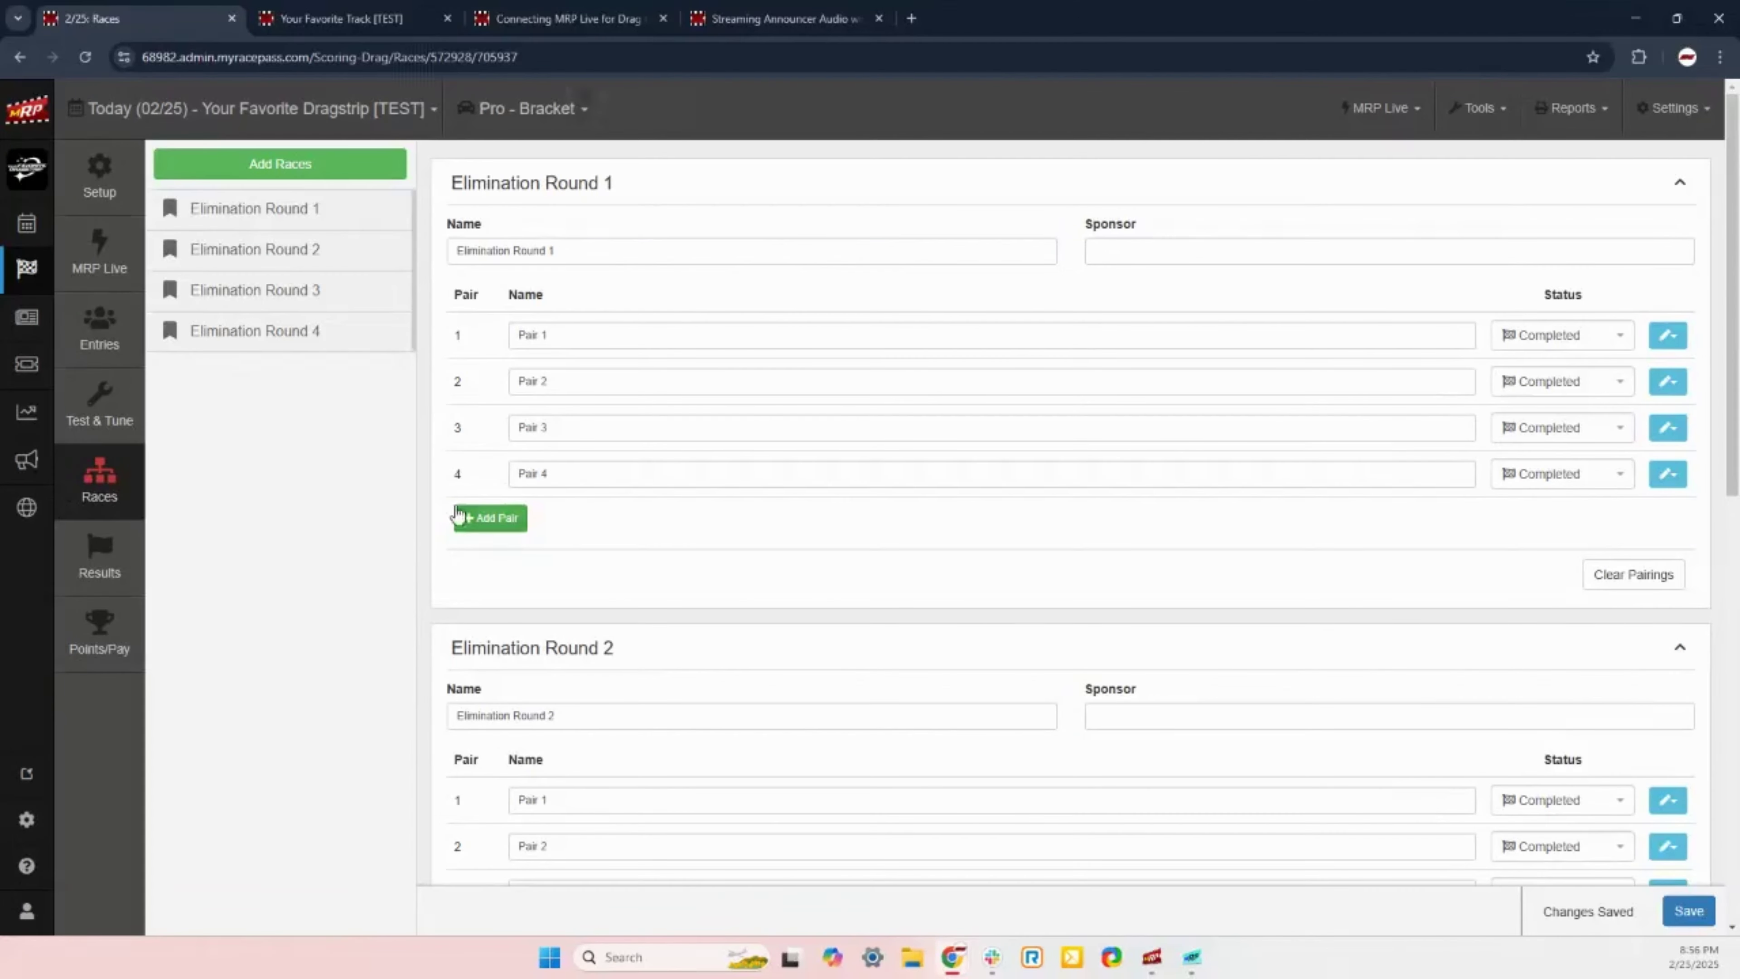
pyautogui.scroll(-10, 413, 493)
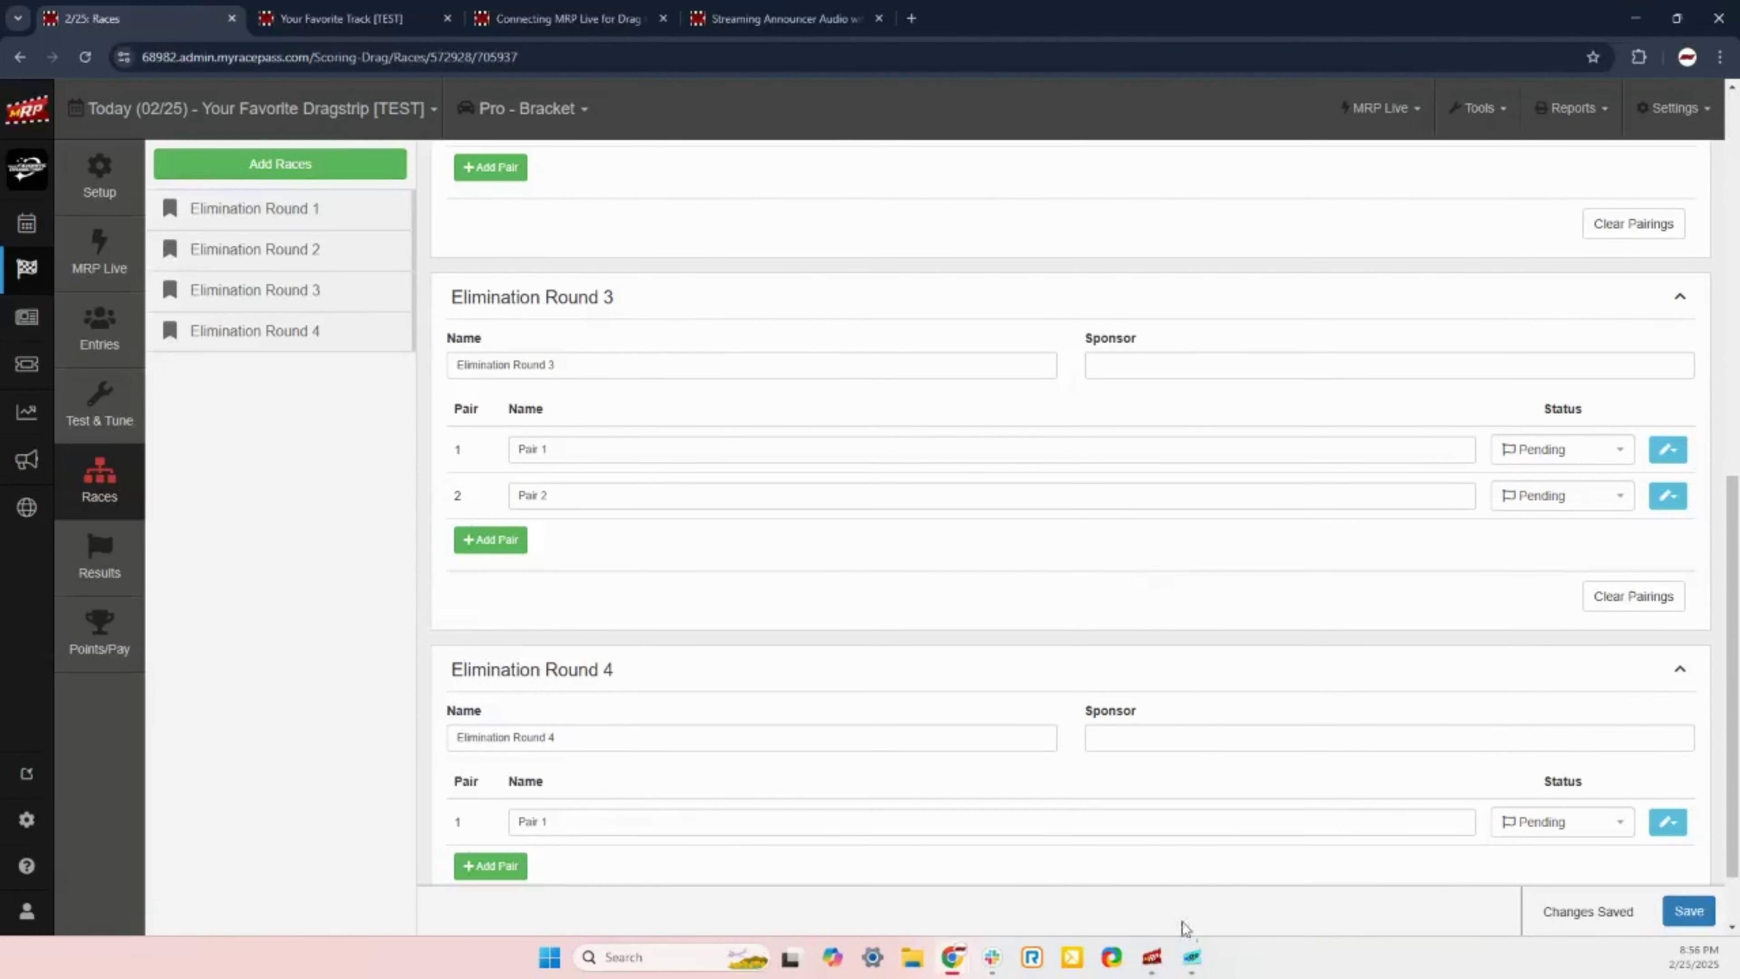
pyautogui.scroll(5, 1537, 617)
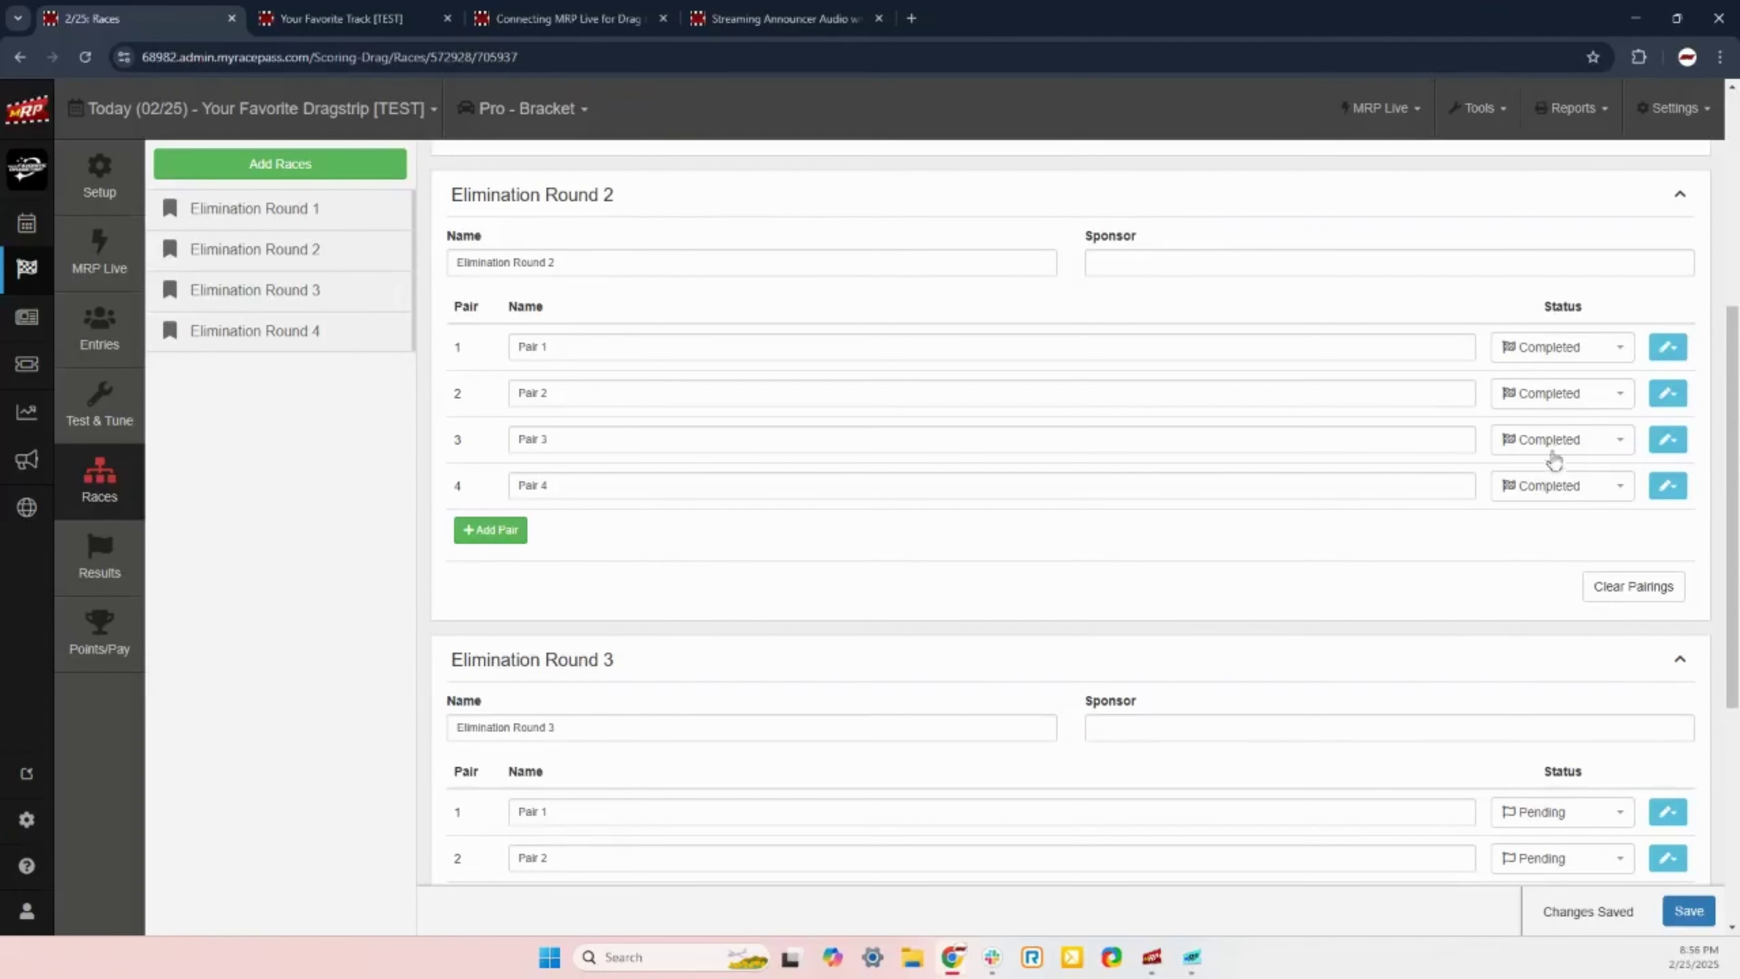
pyautogui.scroll(-5, 1437, 591)
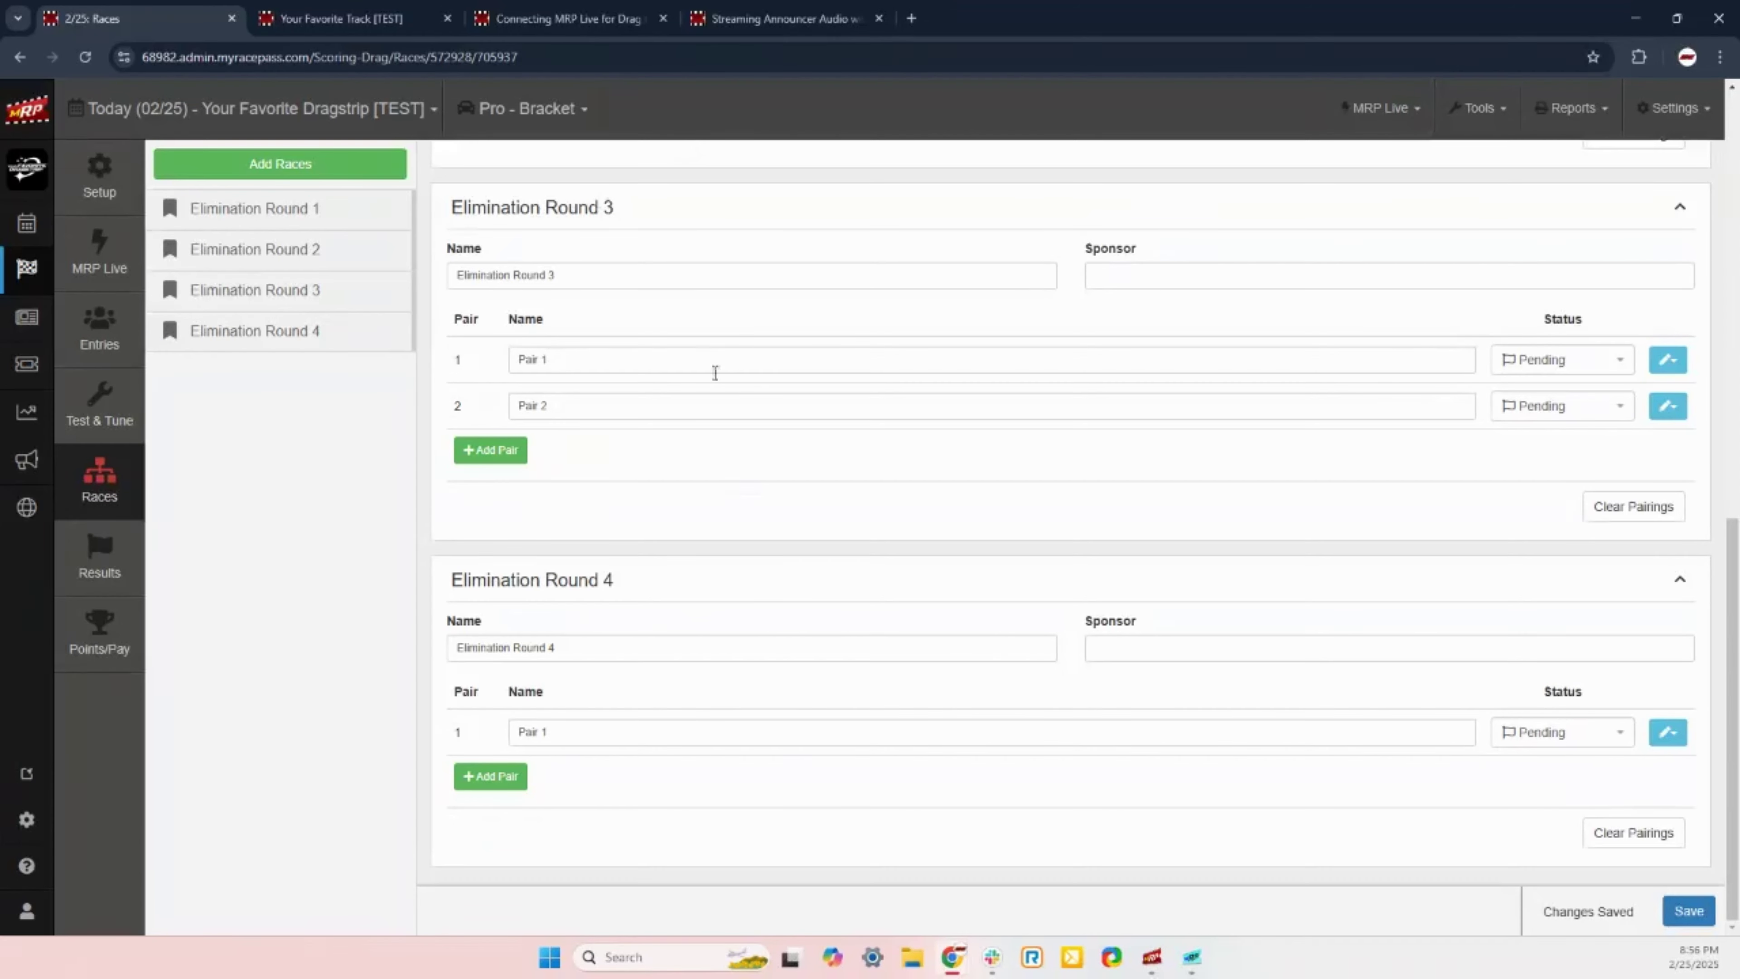
pyautogui.click(119, 579)
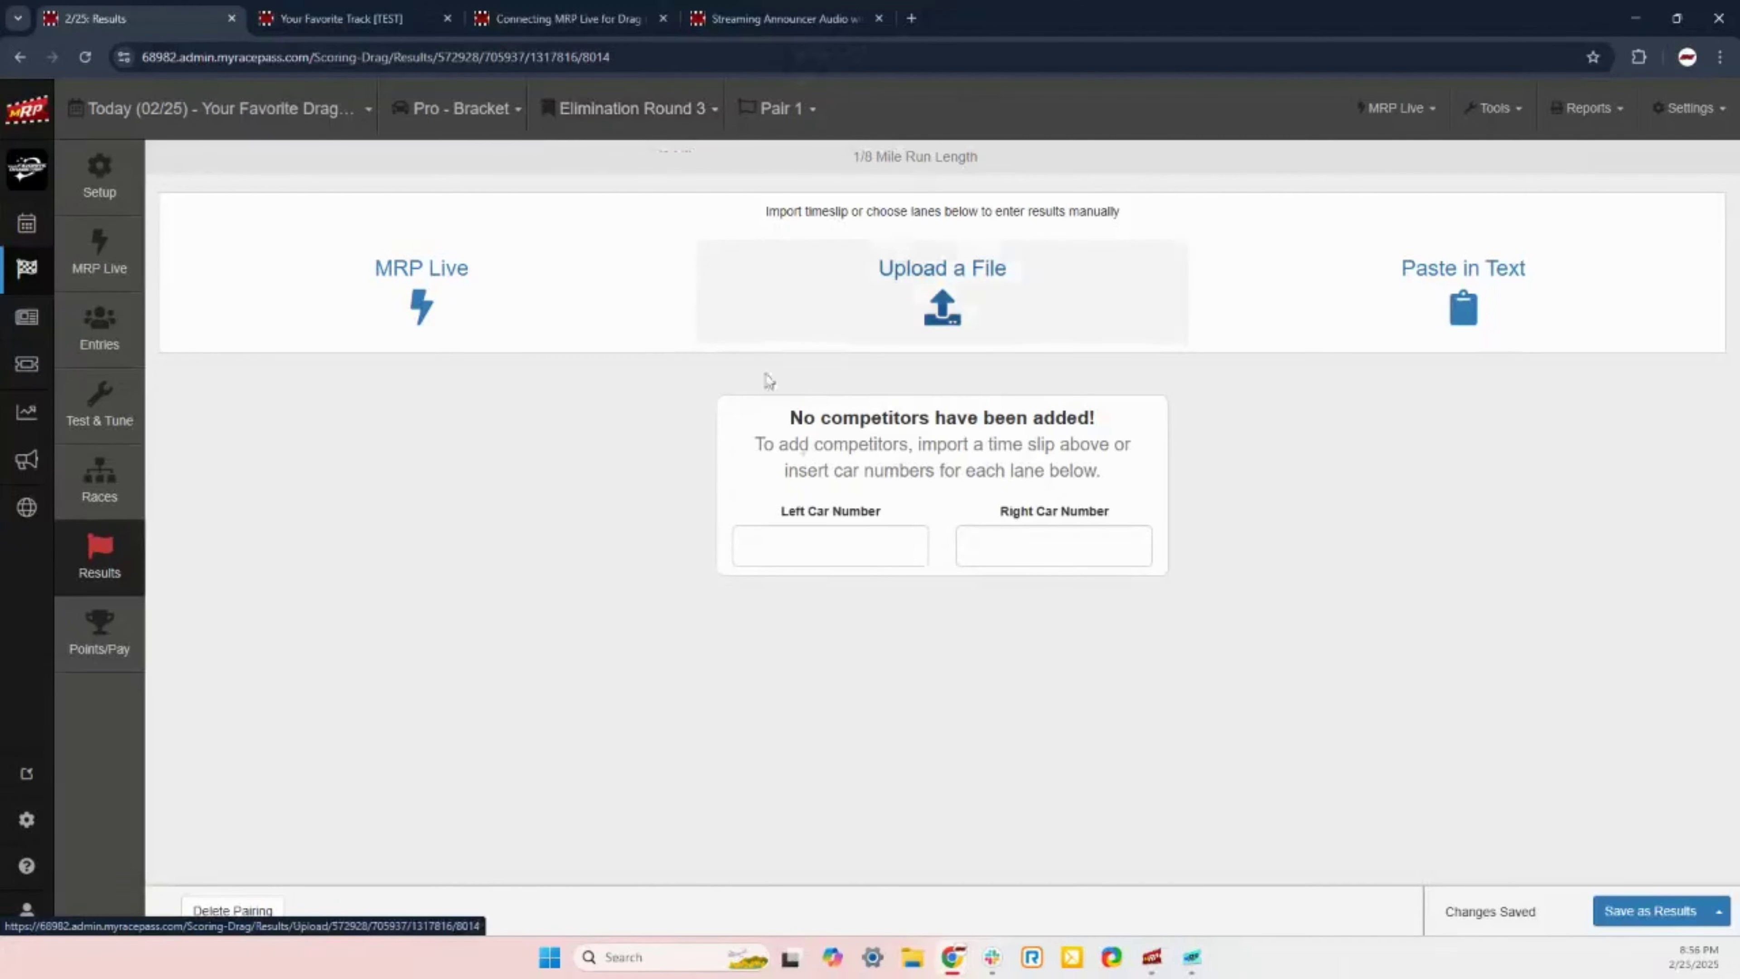
# Step: Enter car 4811 left and car 99 right, mark 99 as winner, and save
pyautogui.click(837, 539)
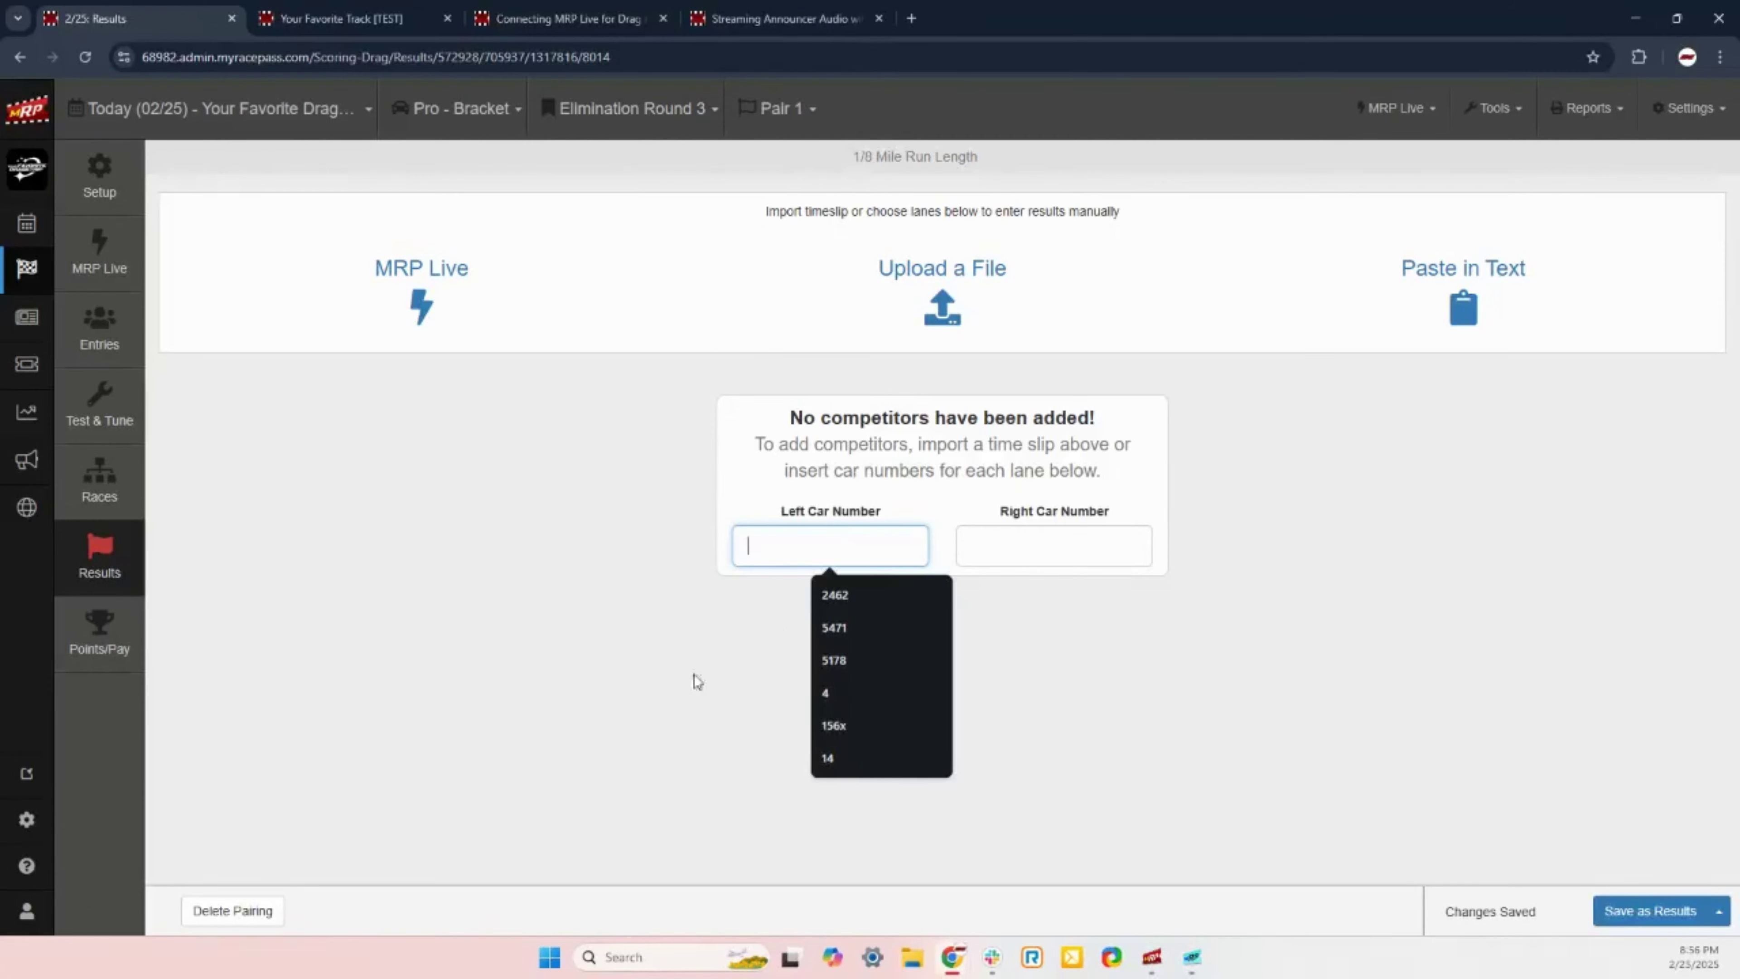
pyautogui.write('4811')
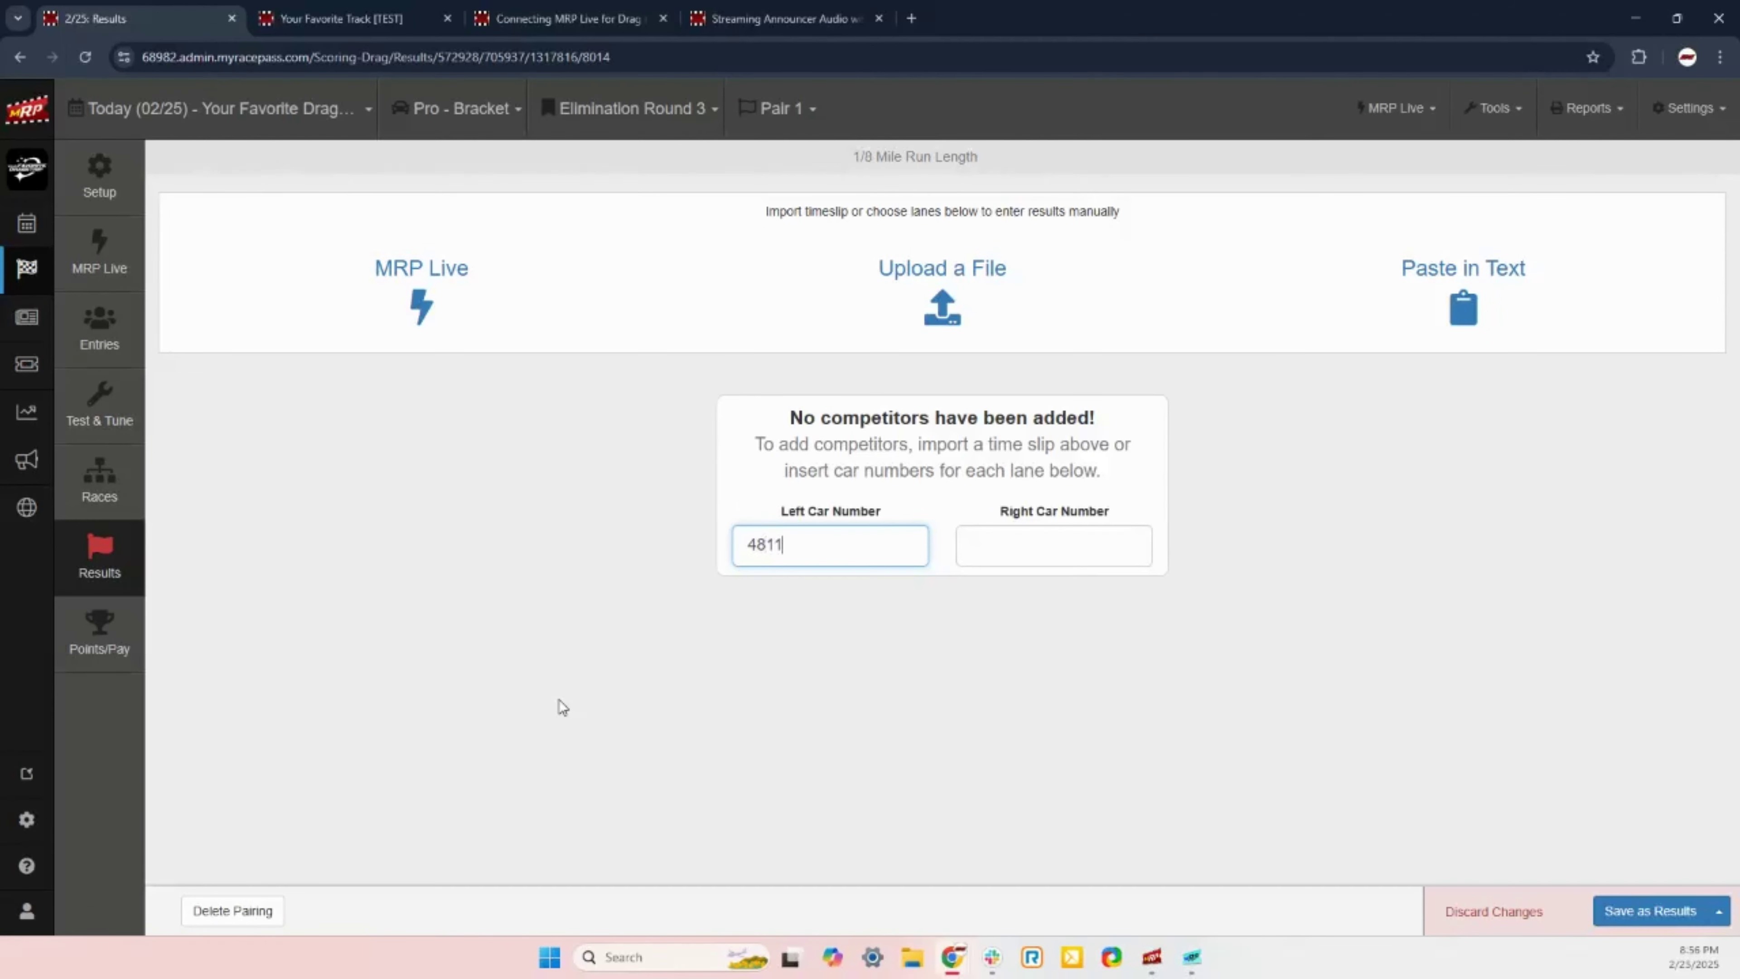
pyautogui.press('Tab')
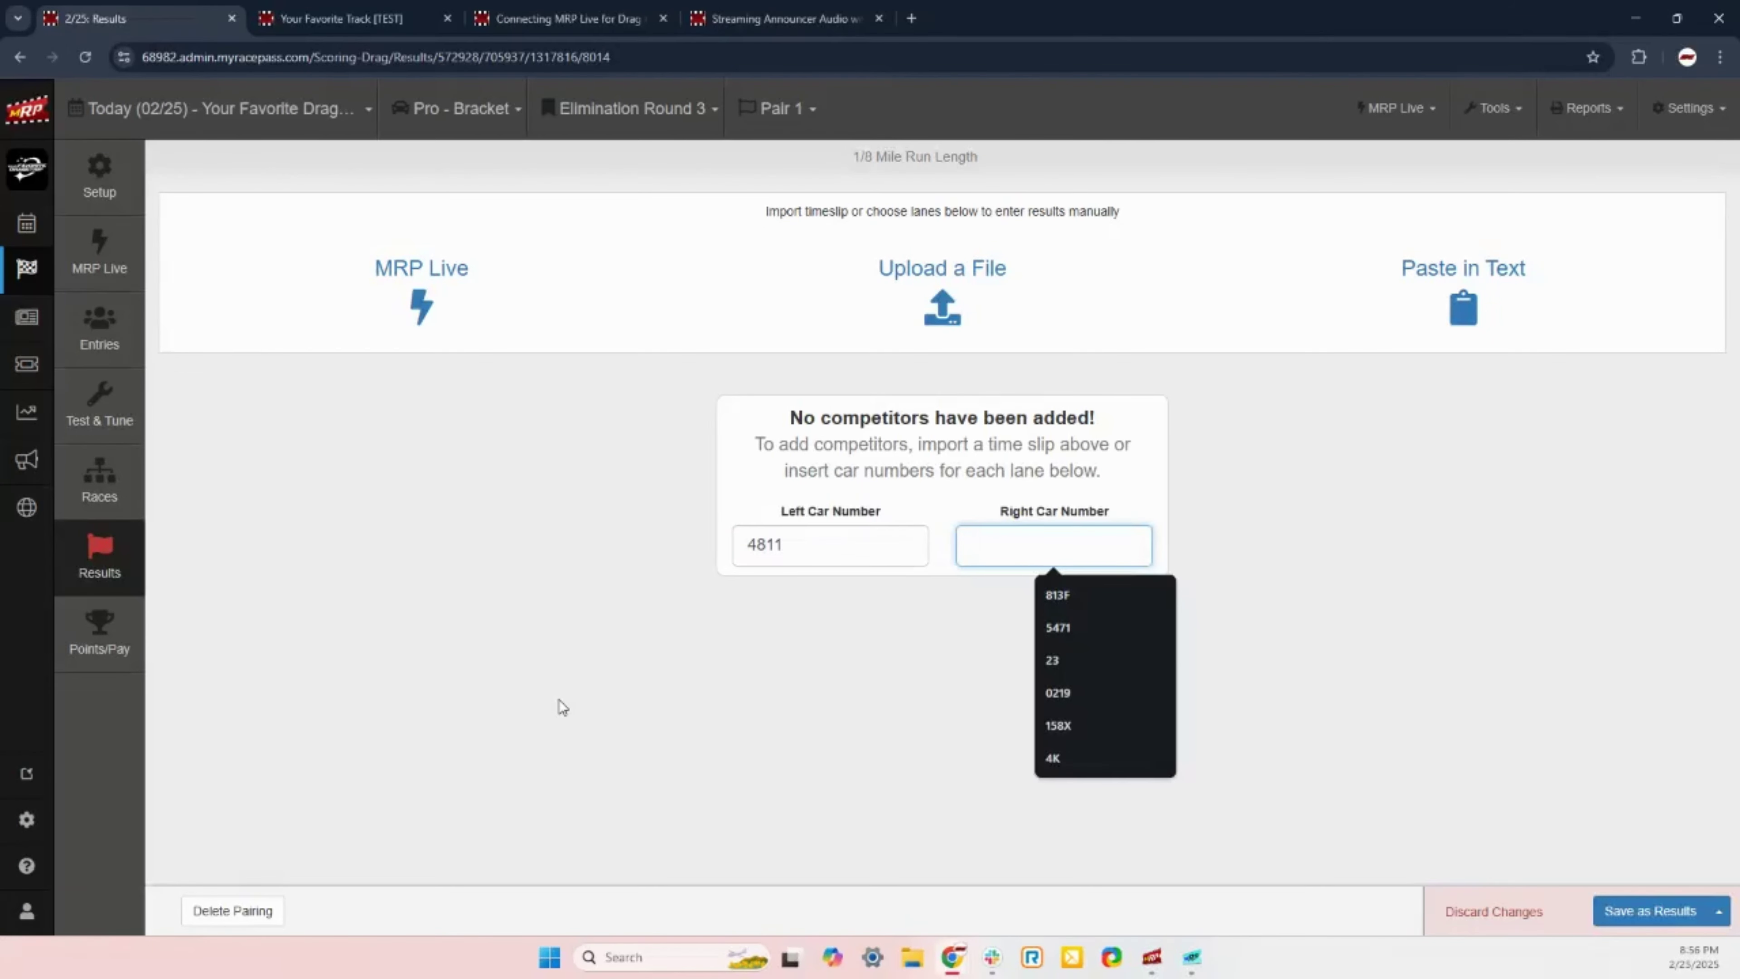
pyautogui.write('99')
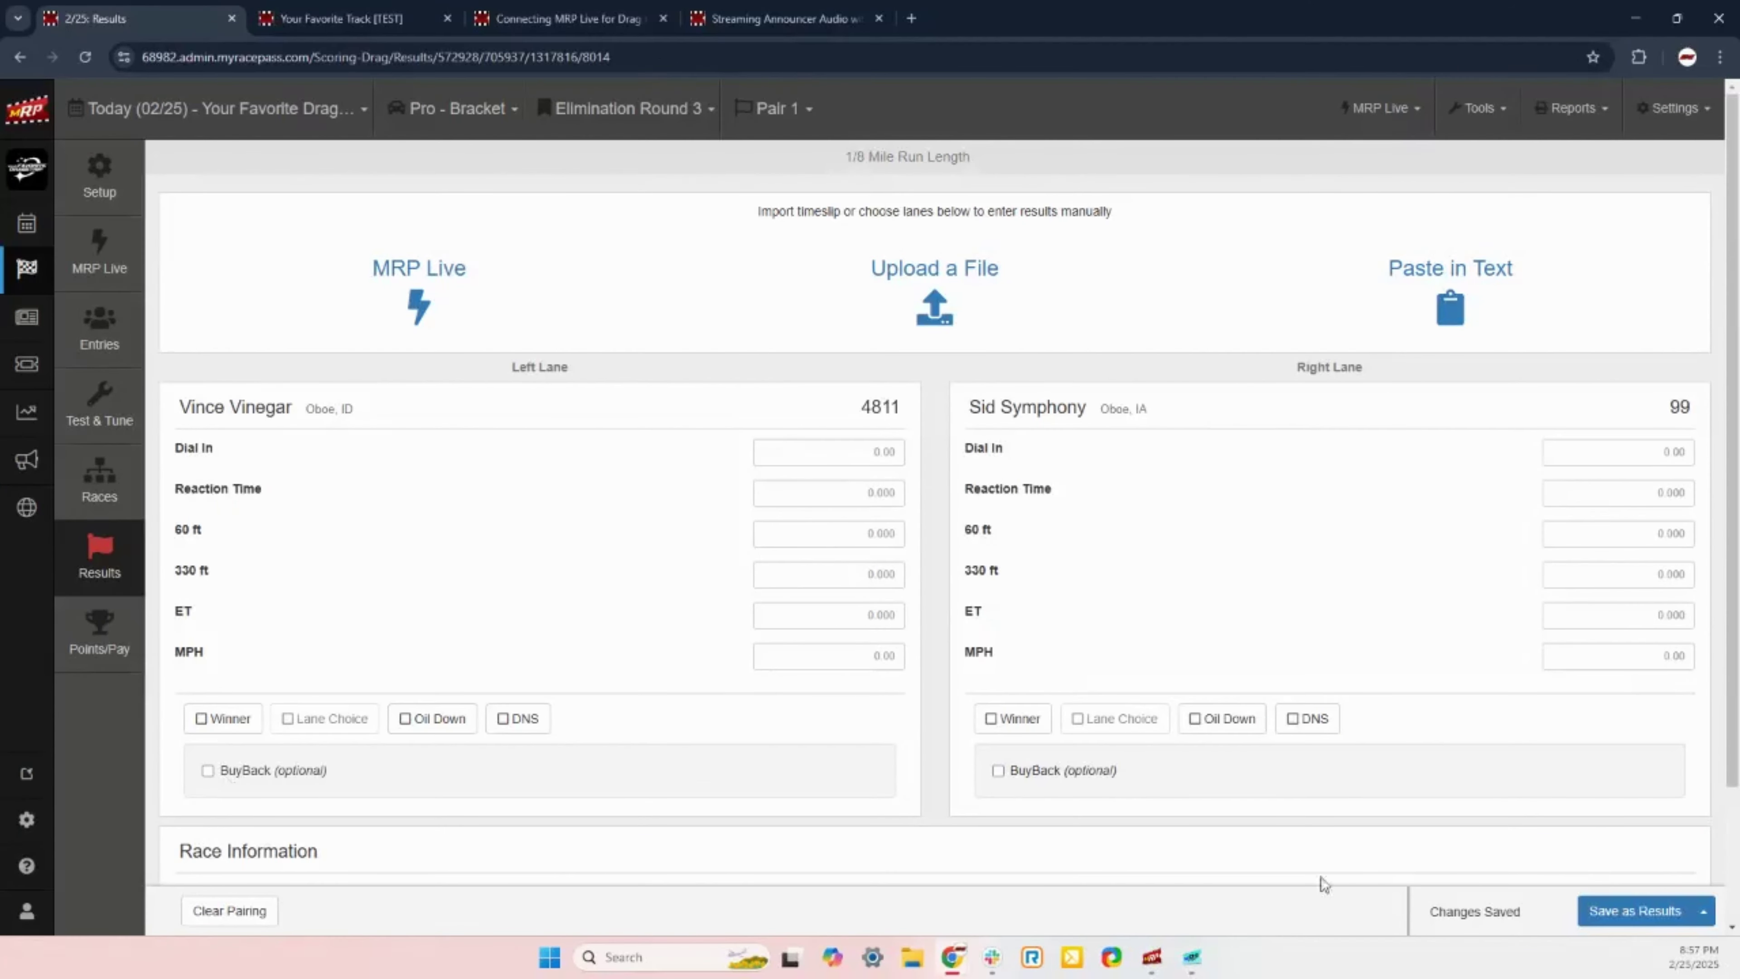
pyautogui.click(1025, 726)
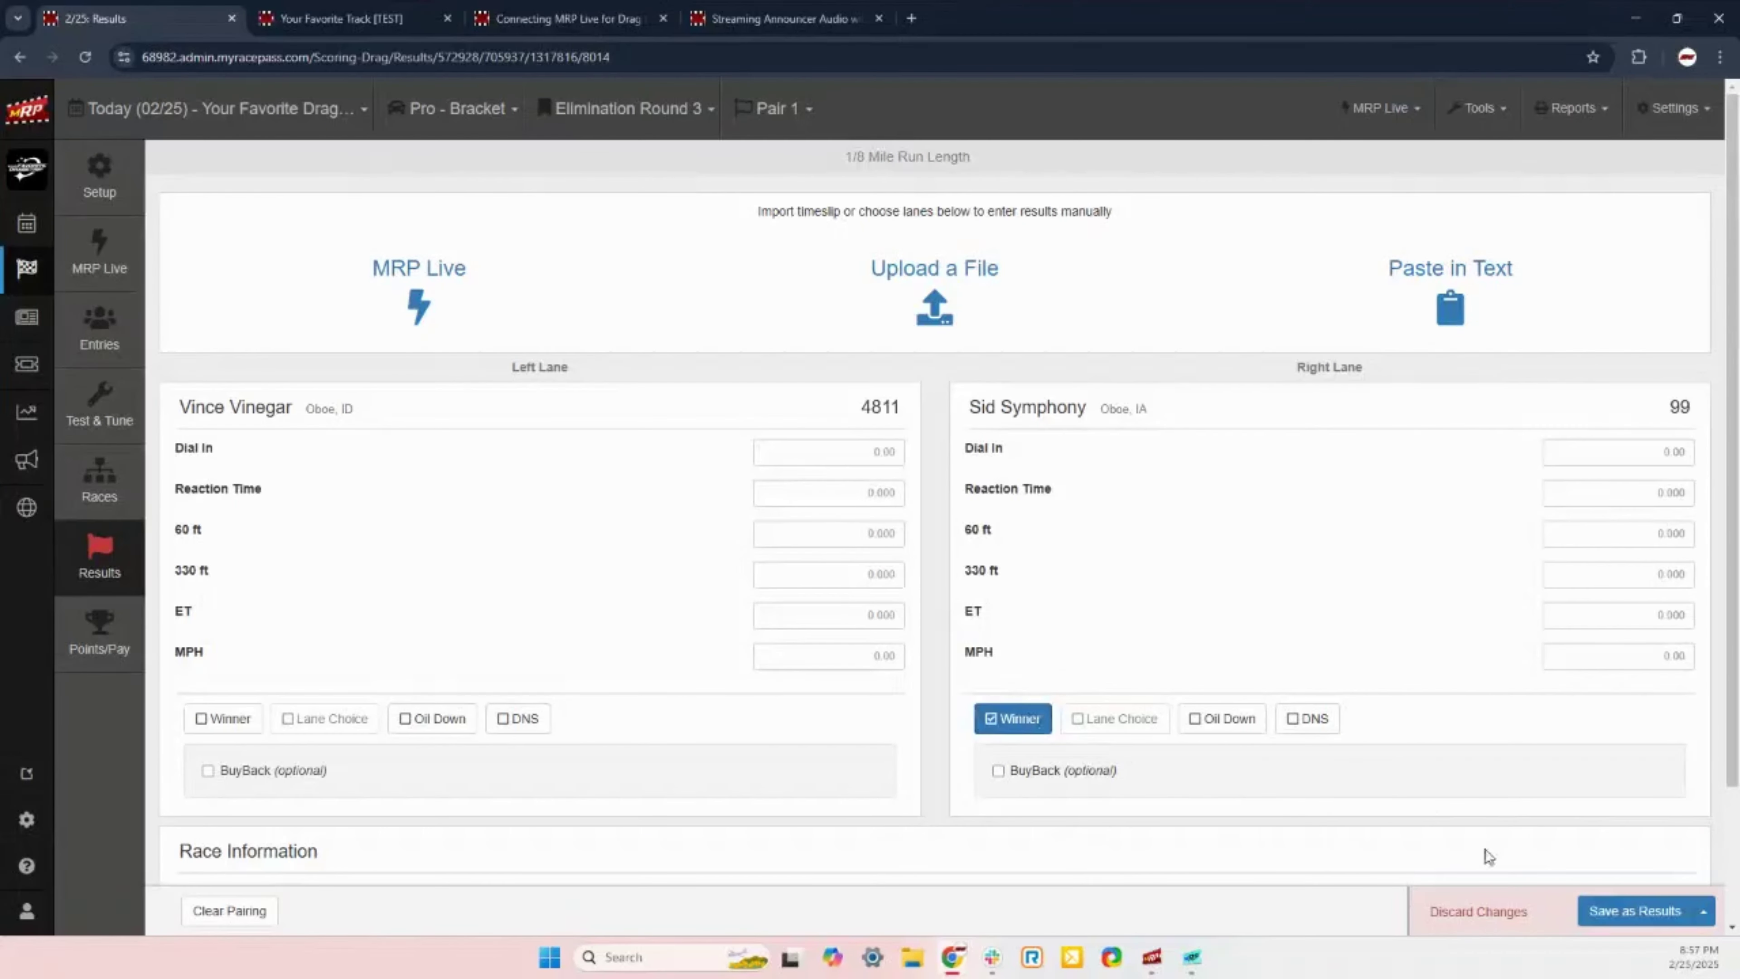
pyautogui.click(1611, 914)
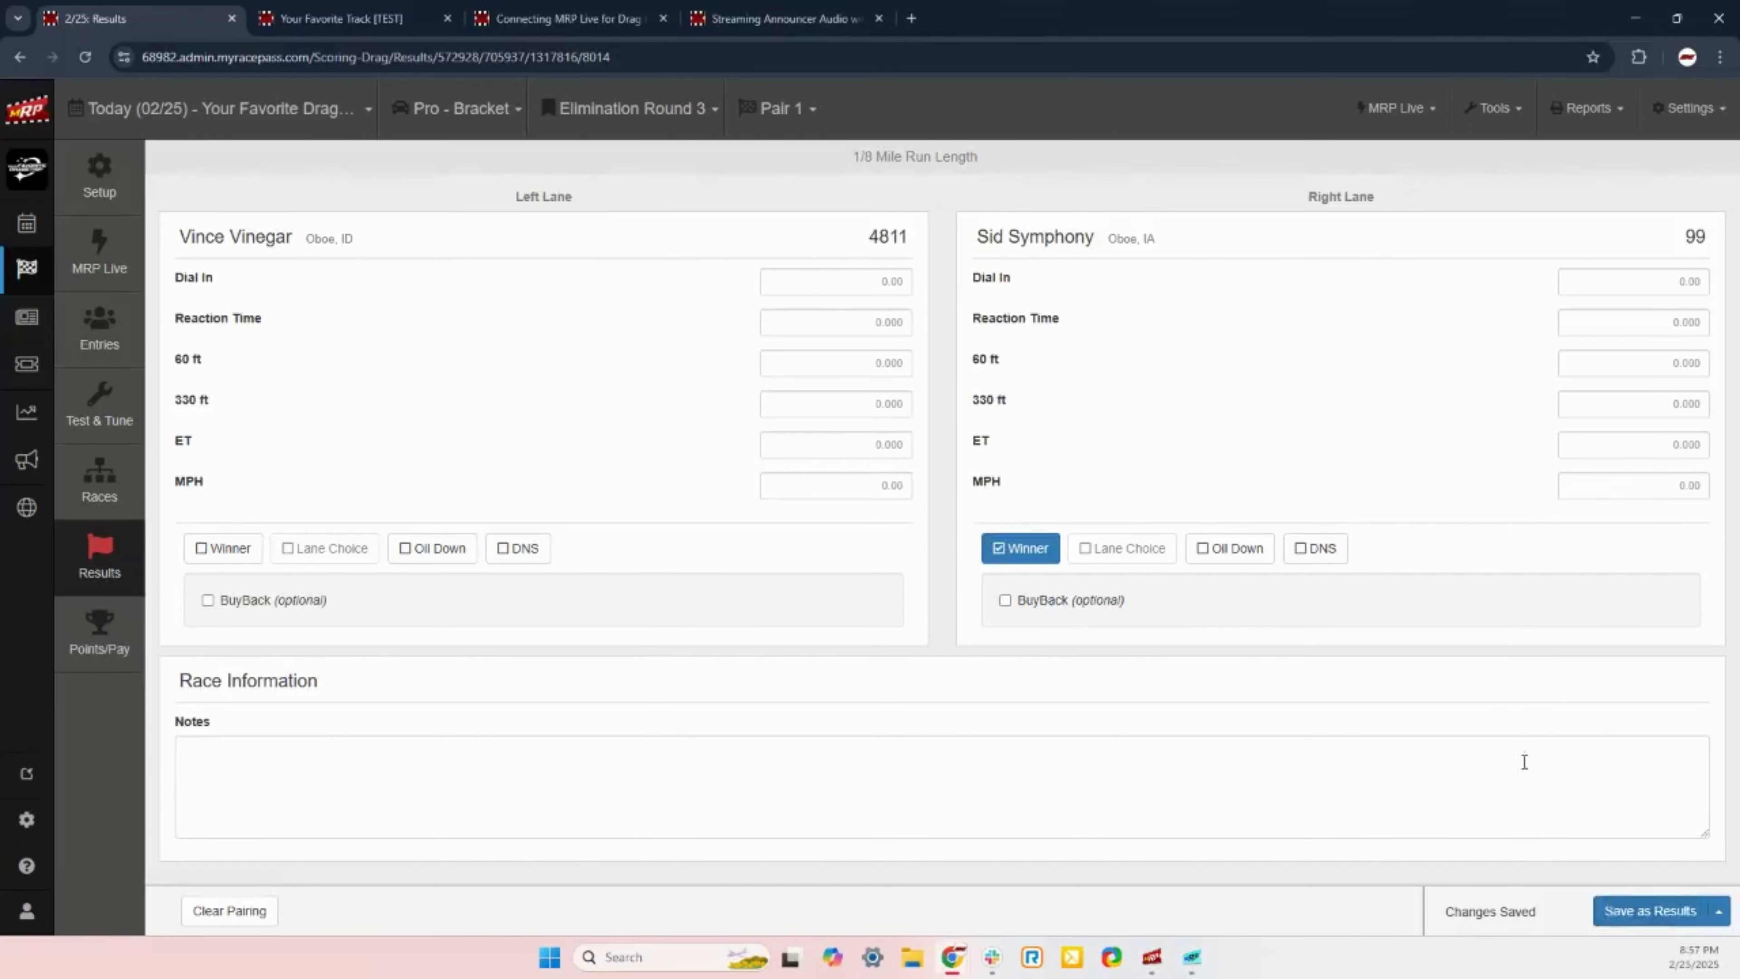
# Step: Switch to Pair 2 and save car 124R beating car 2462
pyautogui.click(778, 111)
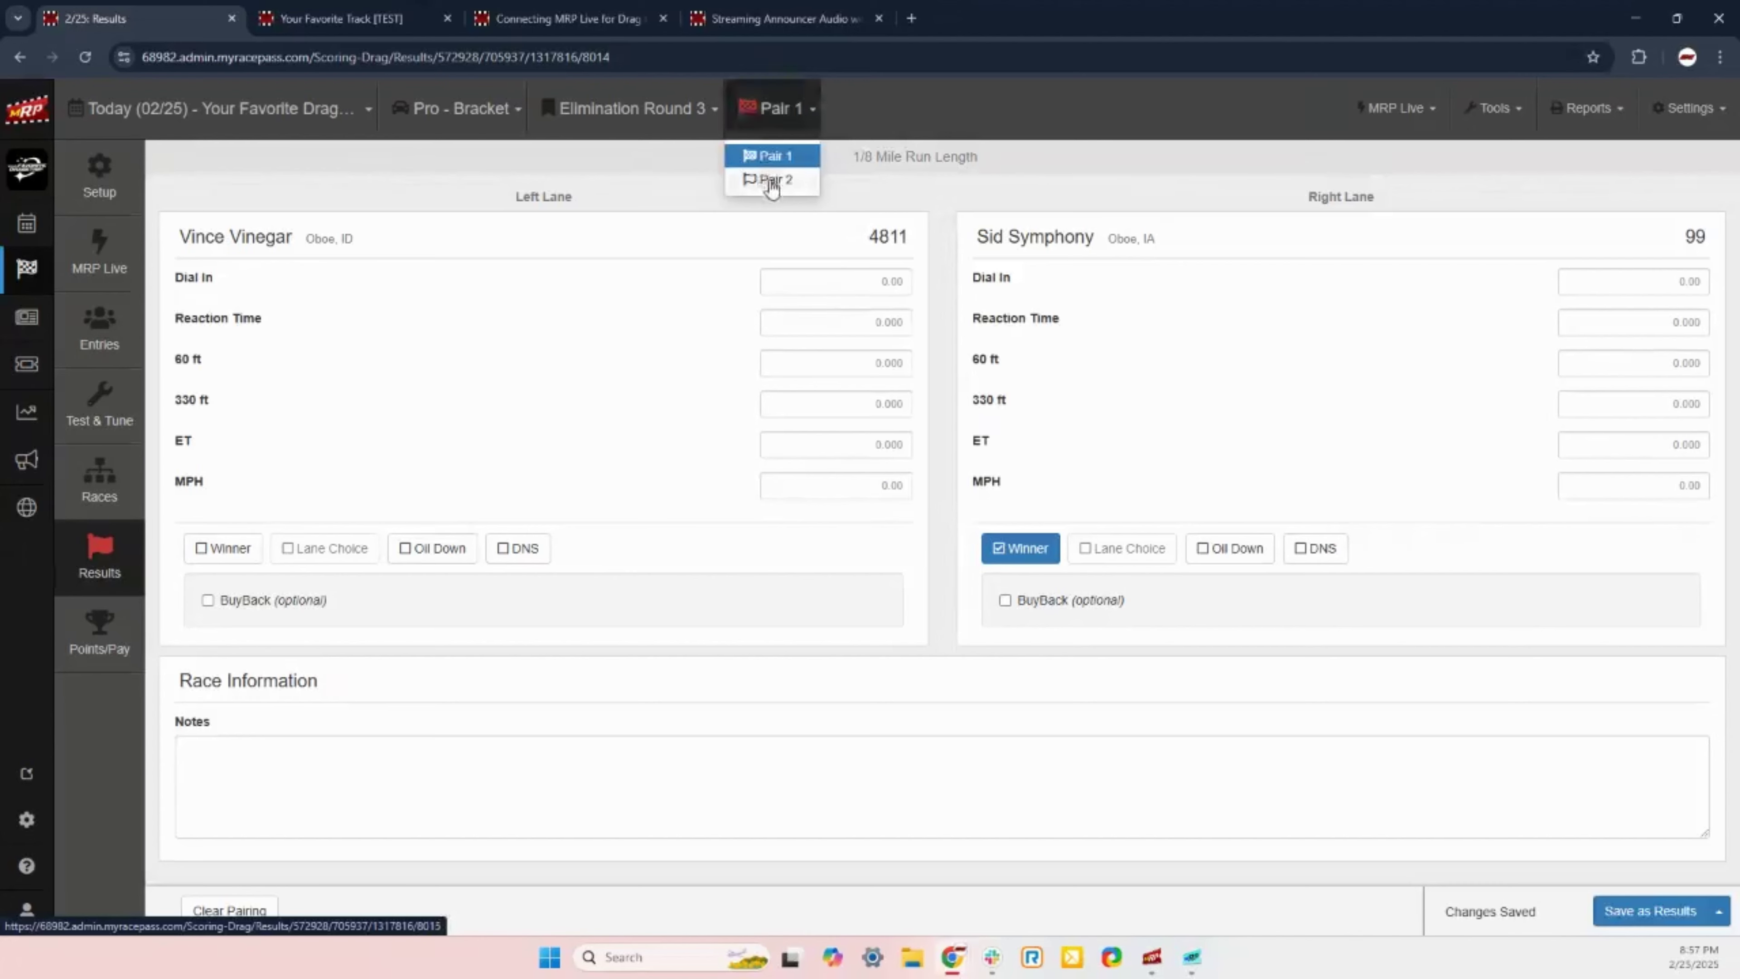
pyautogui.click(766, 179)
pyautogui.click(789, 541)
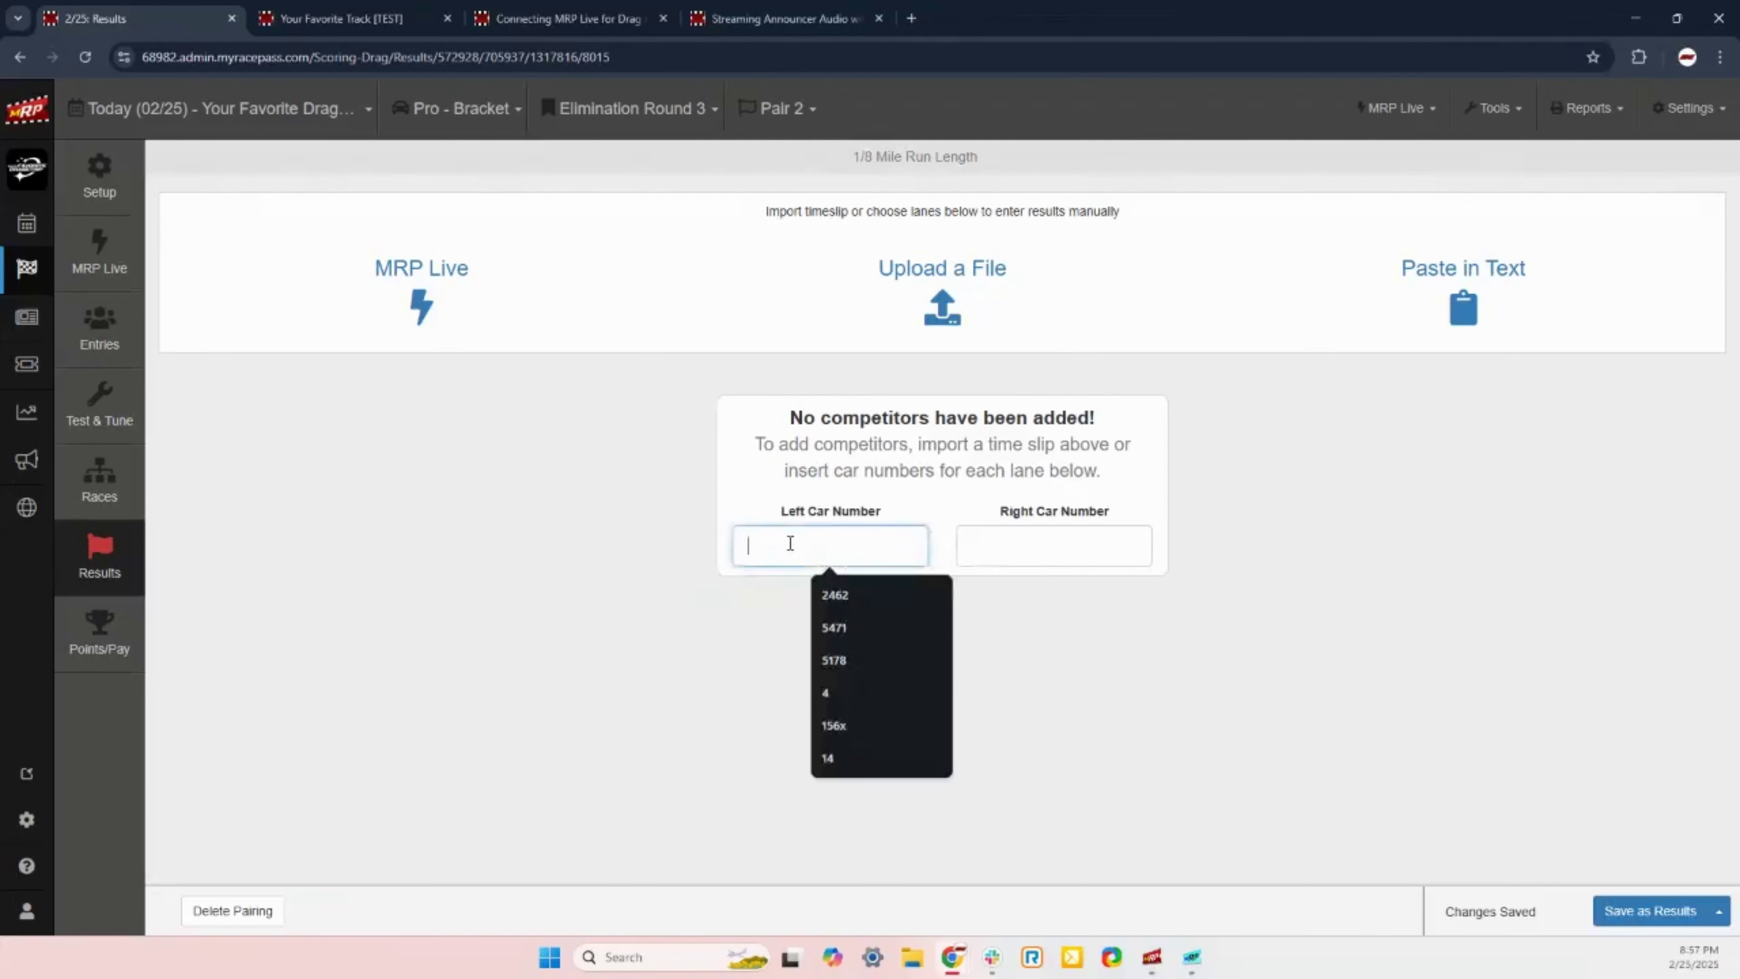
pyautogui.write('124')
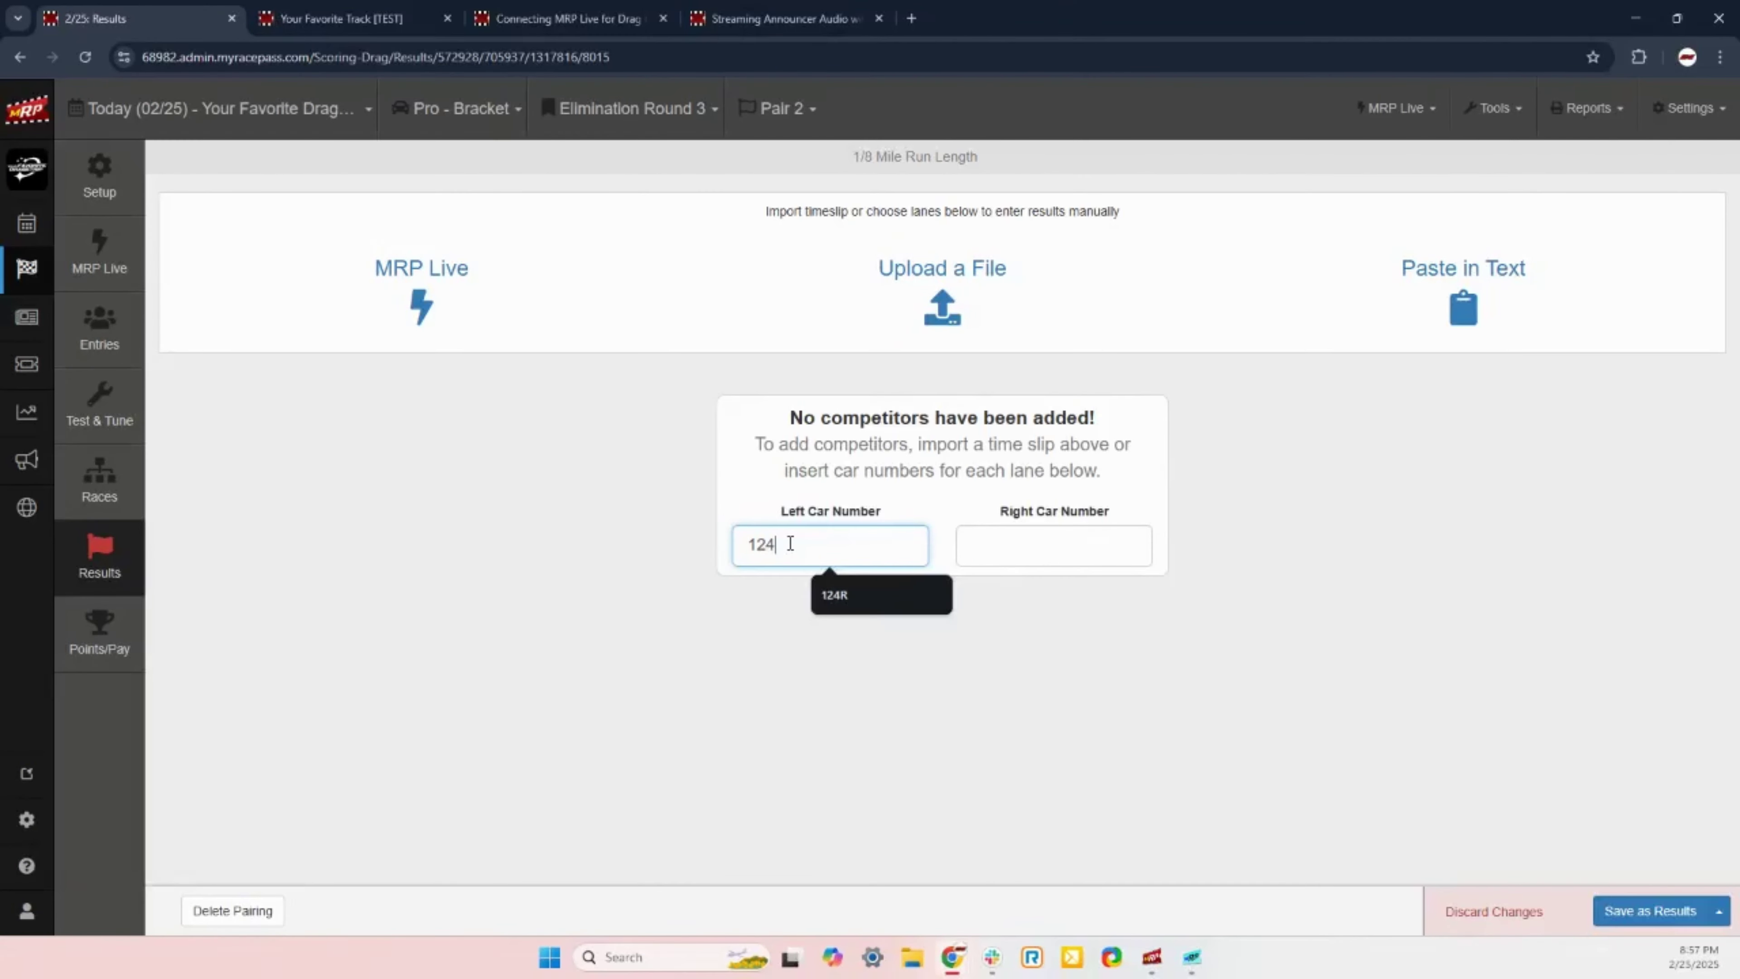
pyautogui.write('R')
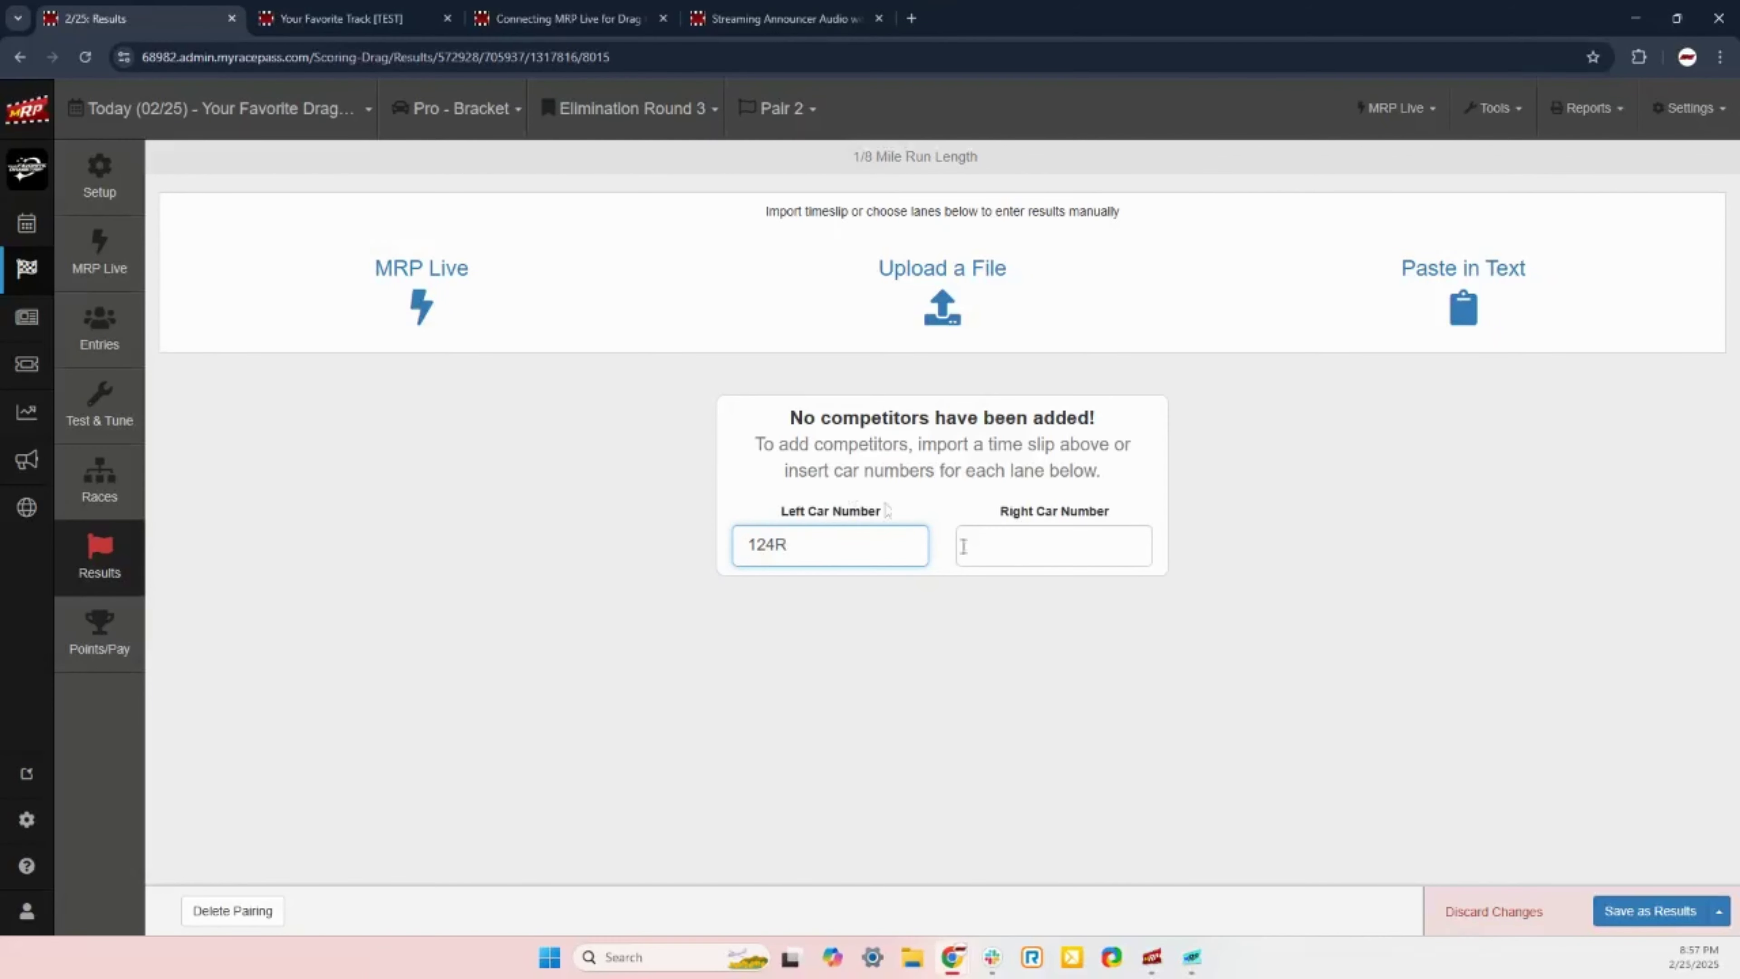
pyautogui.click(1037, 536)
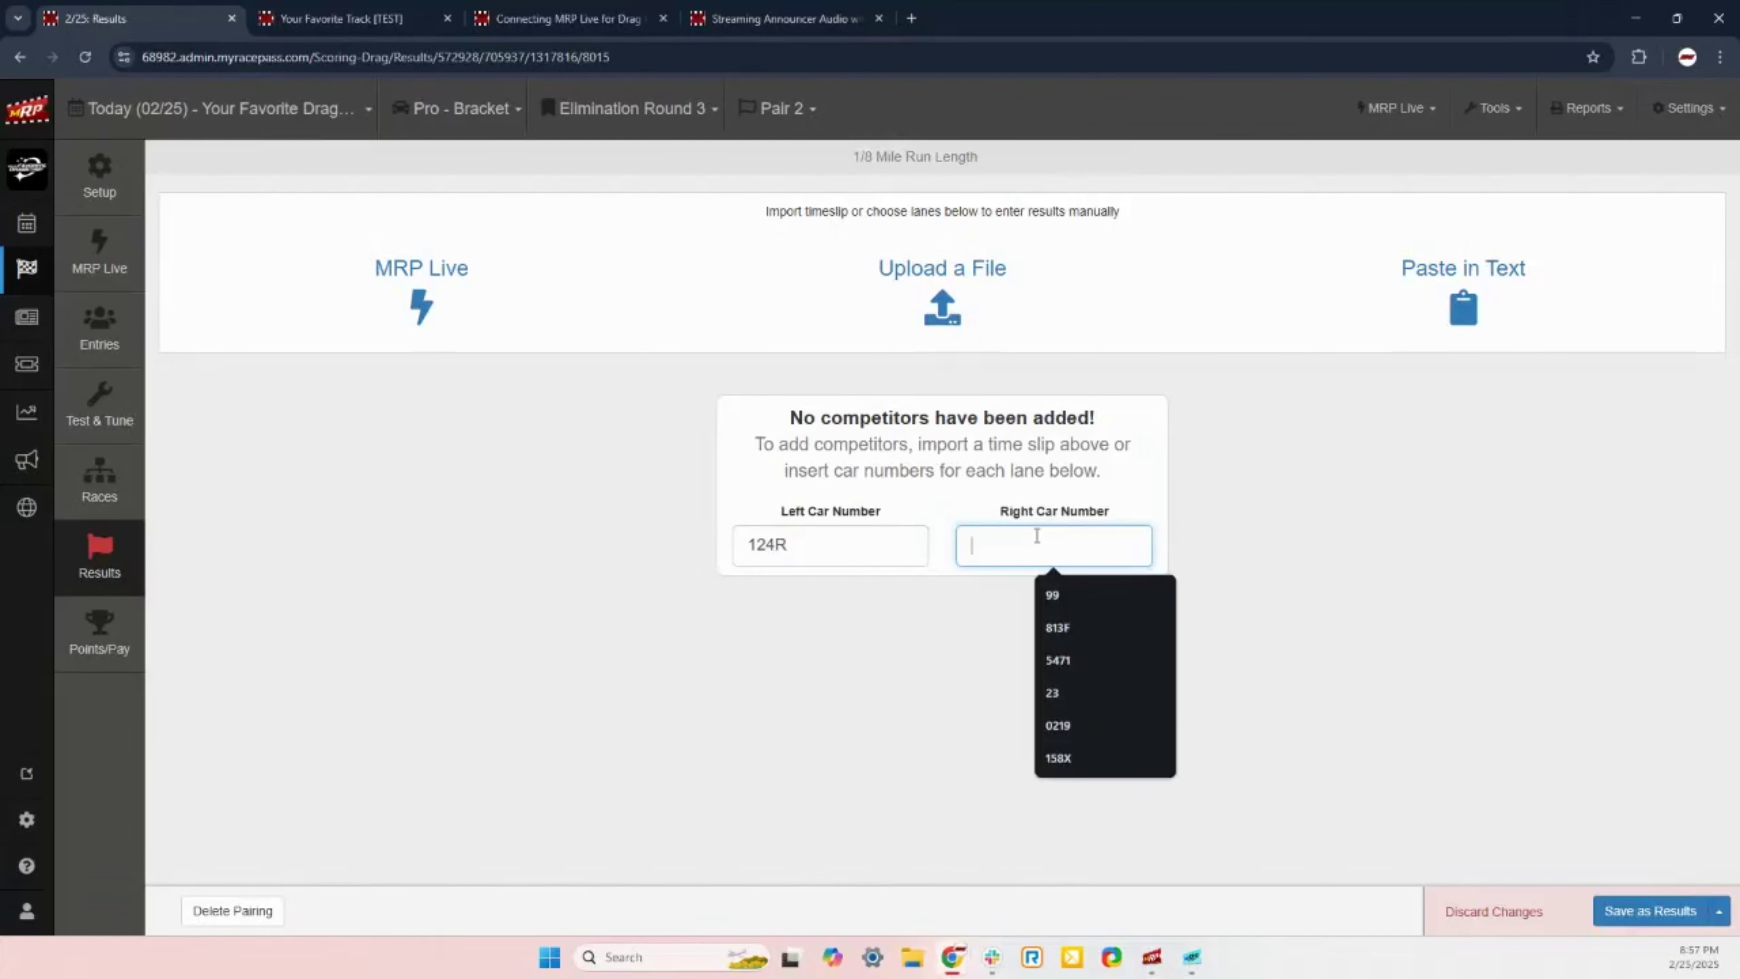
pyautogui.write('2462')
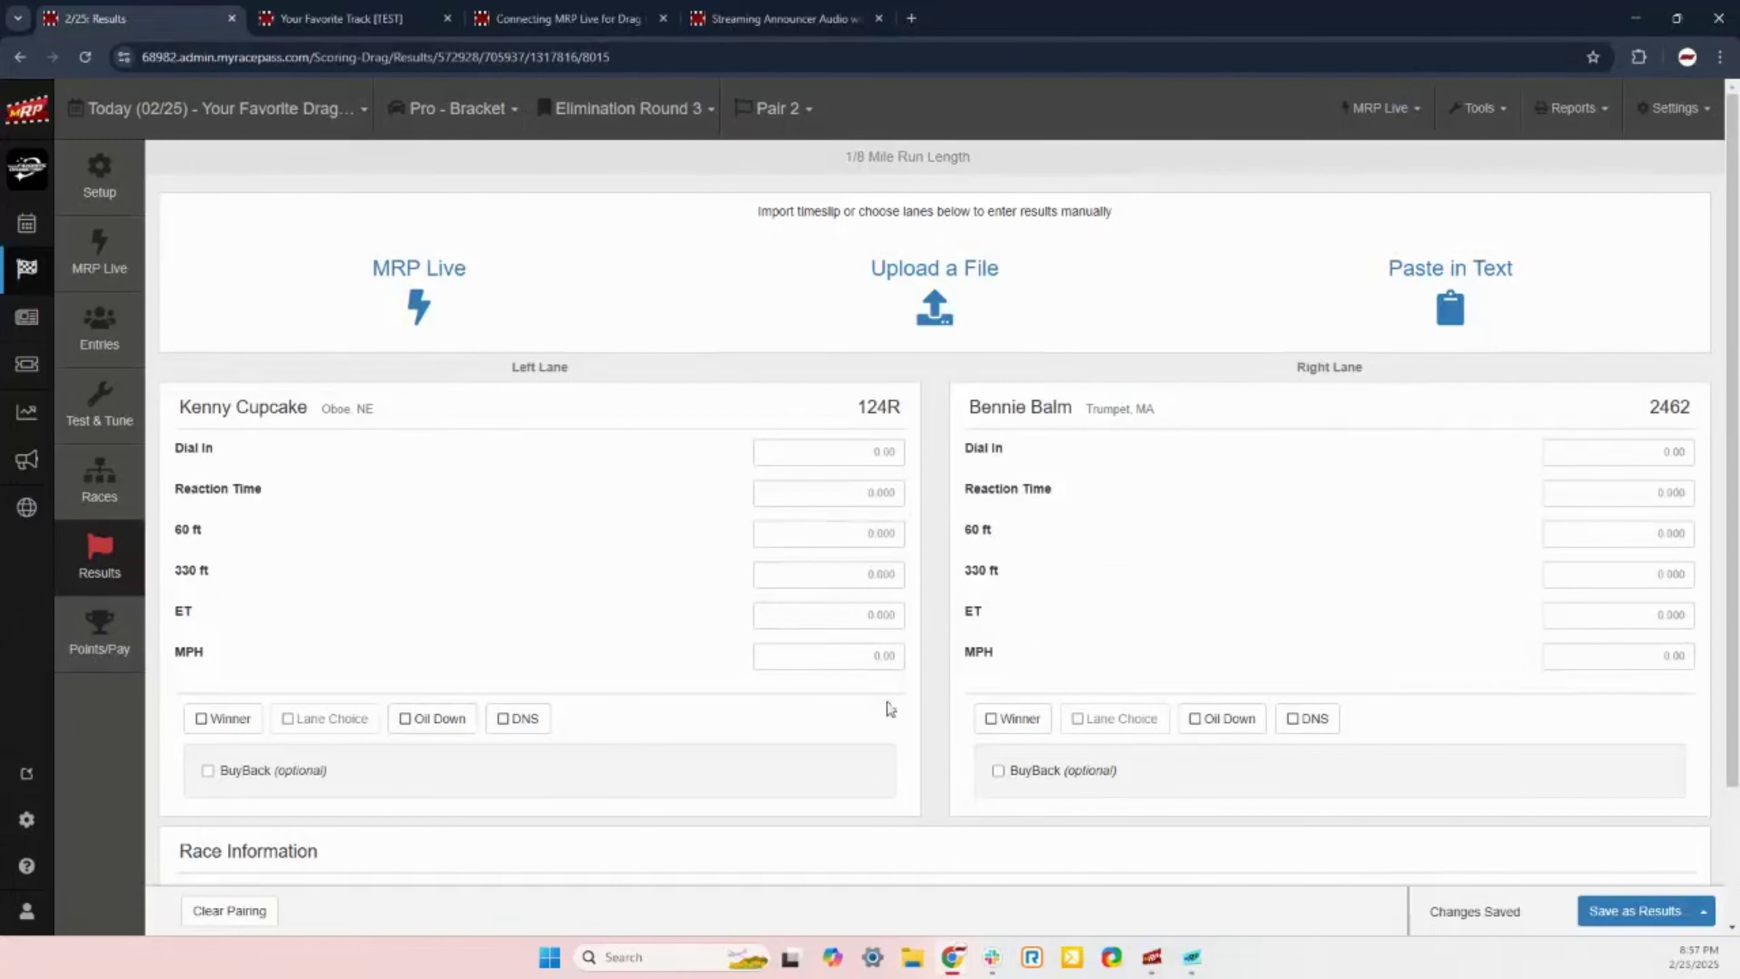
pyautogui.click(215, 729)
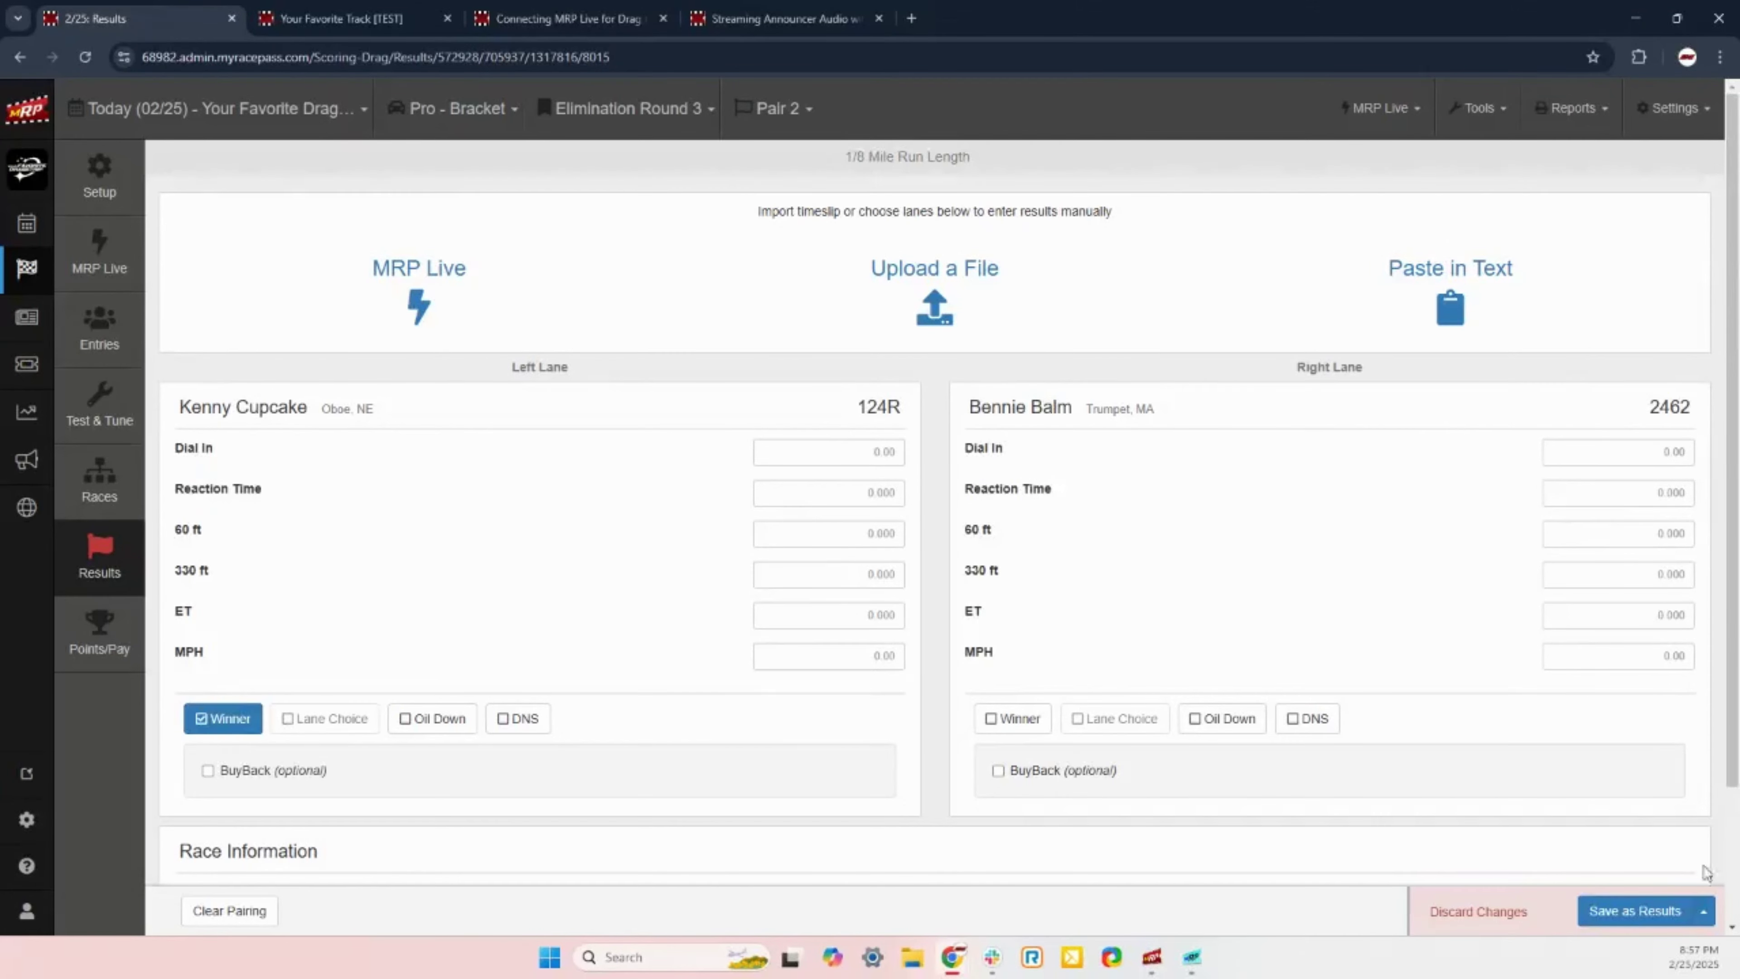
pyautogui.click(1654, 919)
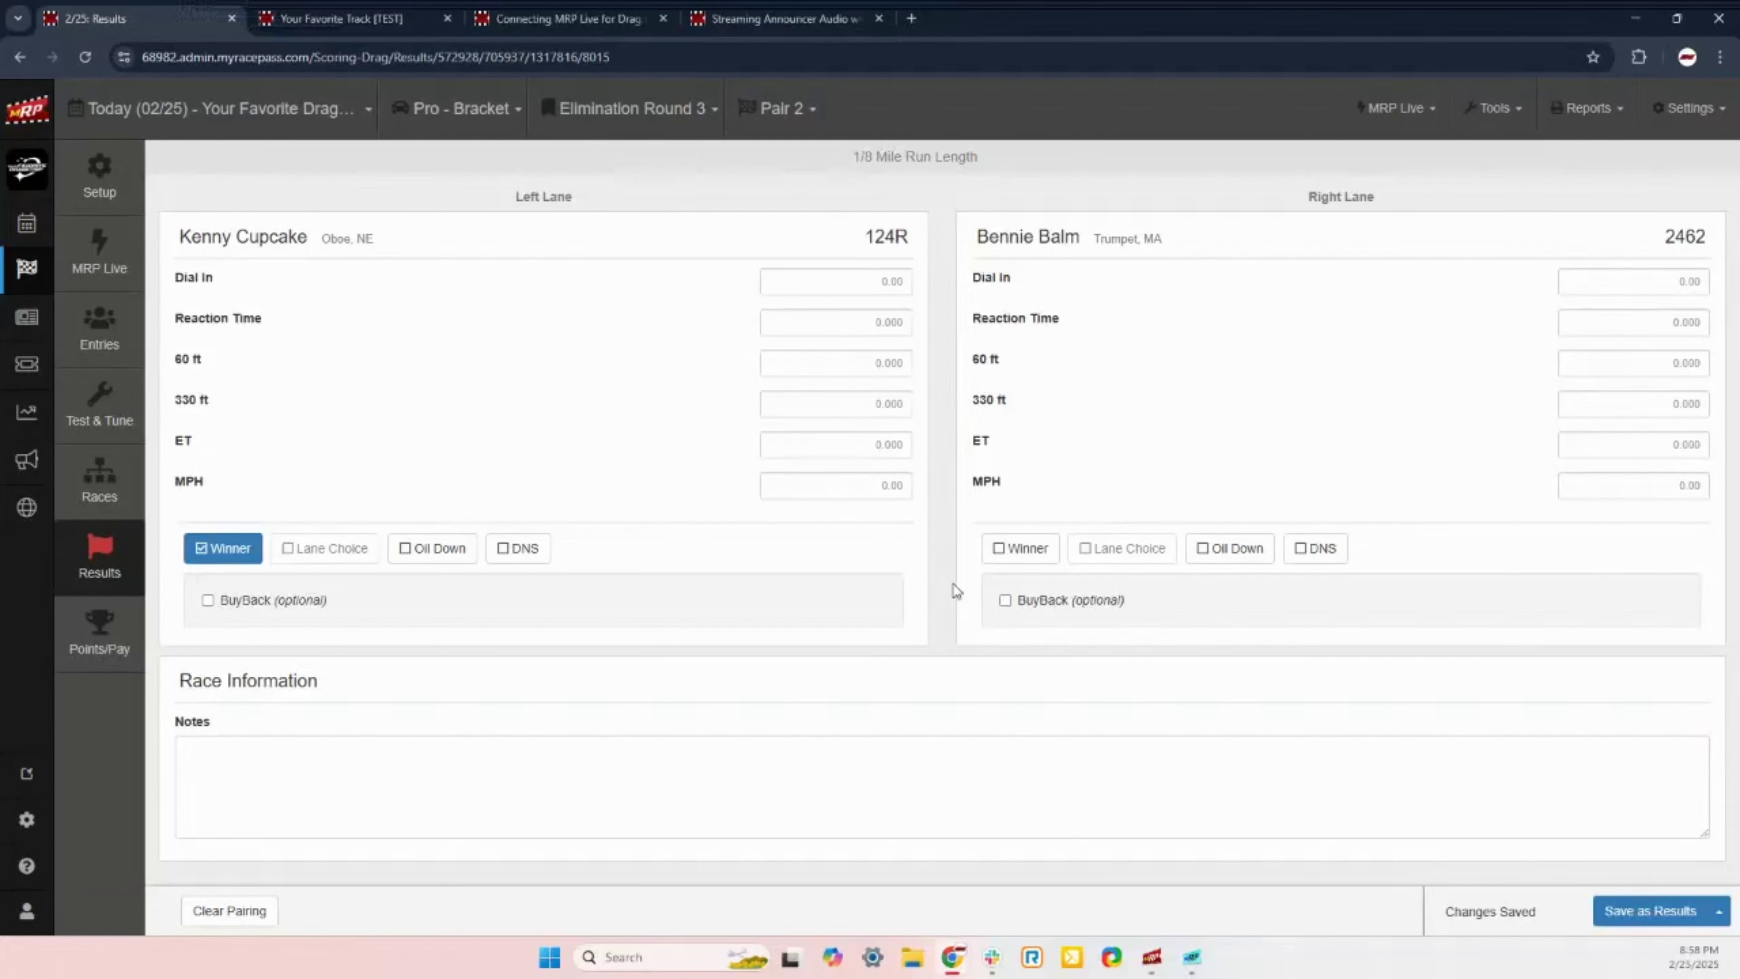
# Step: Switch to Elimination Round 4 and enter cars 99 and 124R for Pair 1
pyautogui.click(608, 108)
pyautogui.click(645, 225)
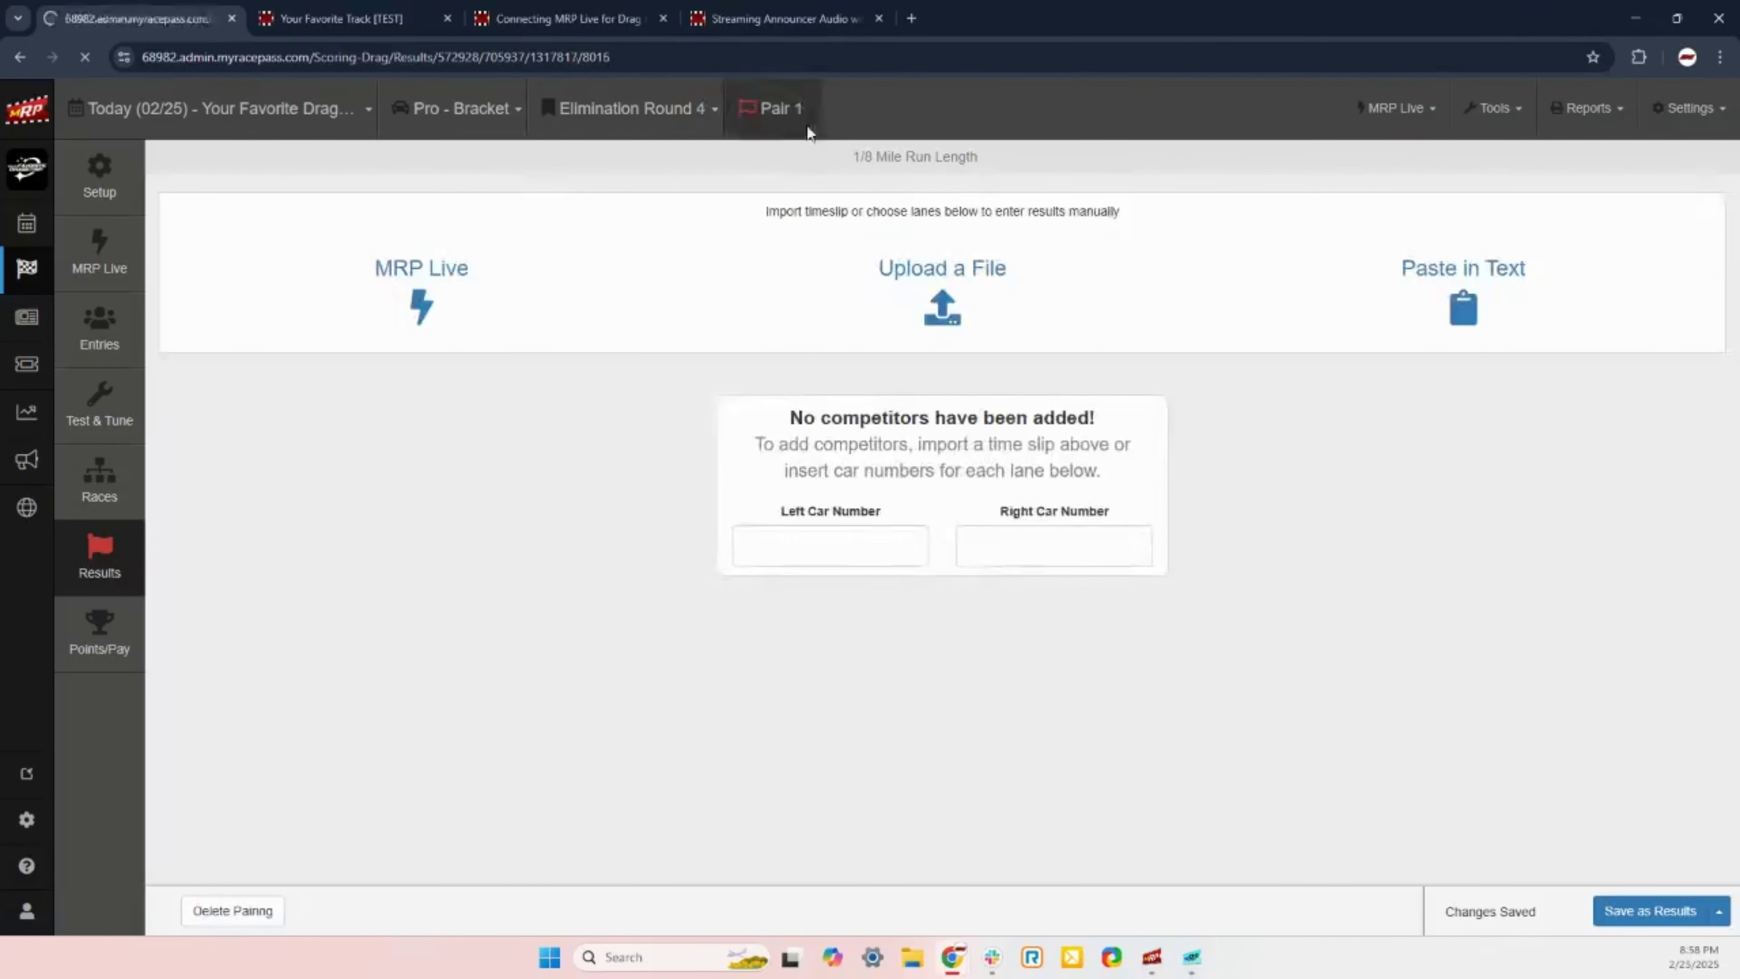
pyautogui.click(833, 535)
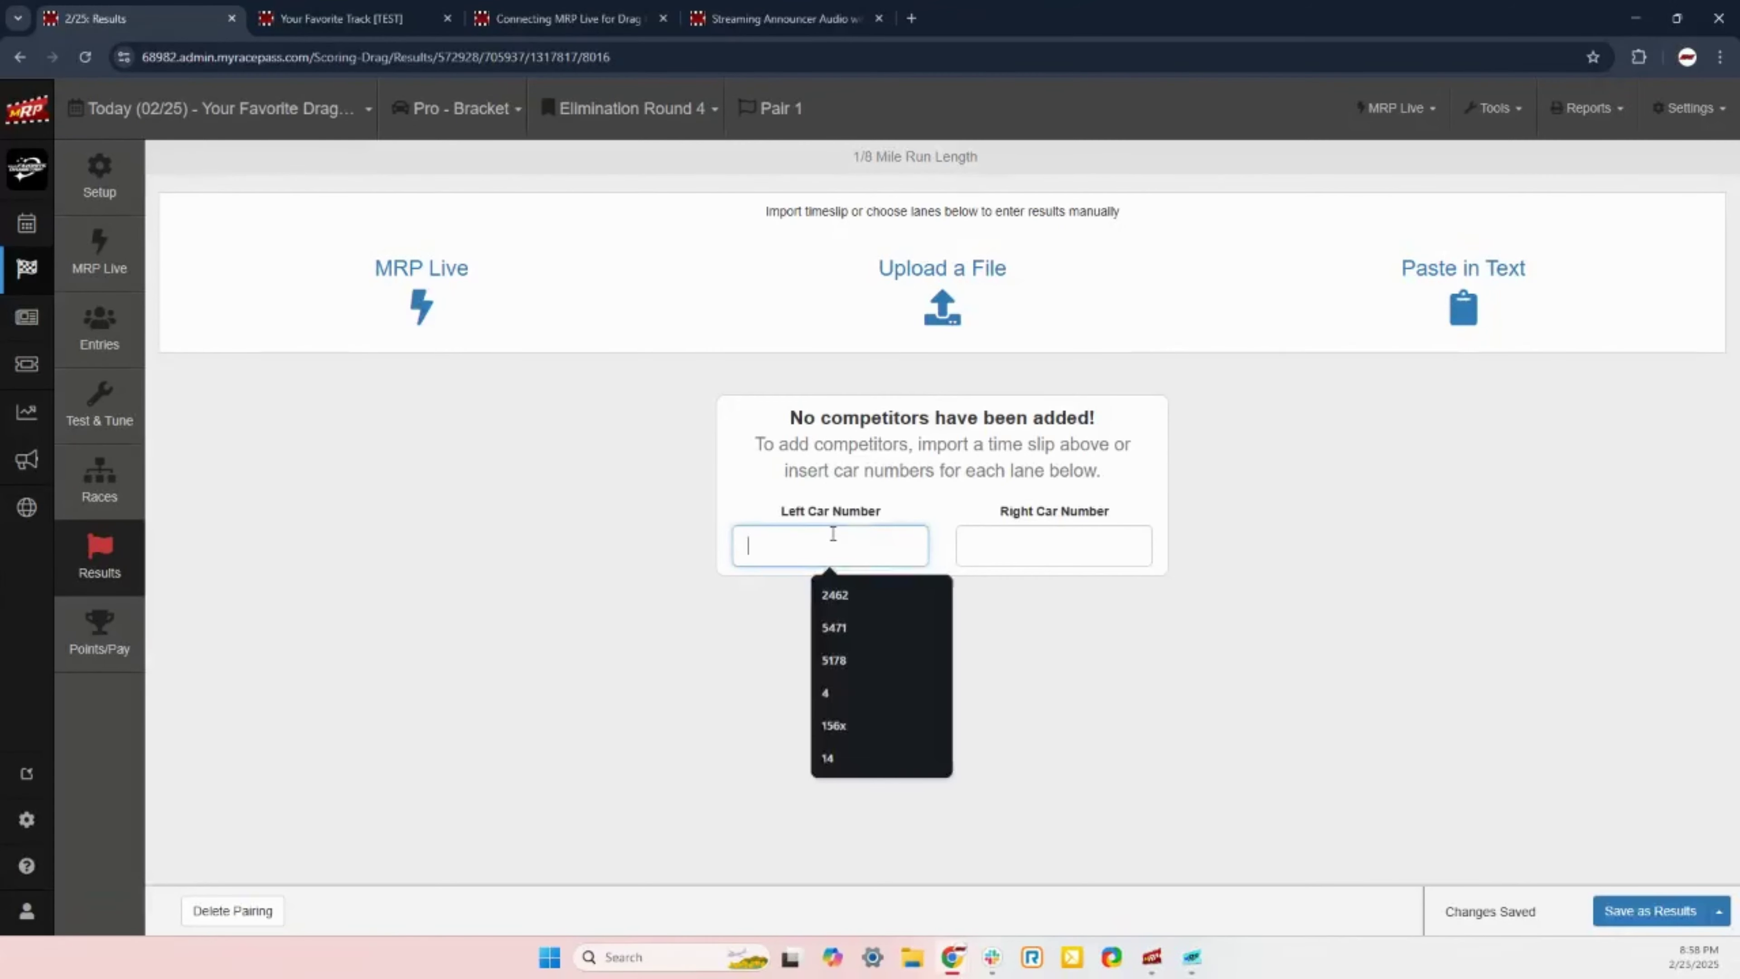
pyautogui.write('99')
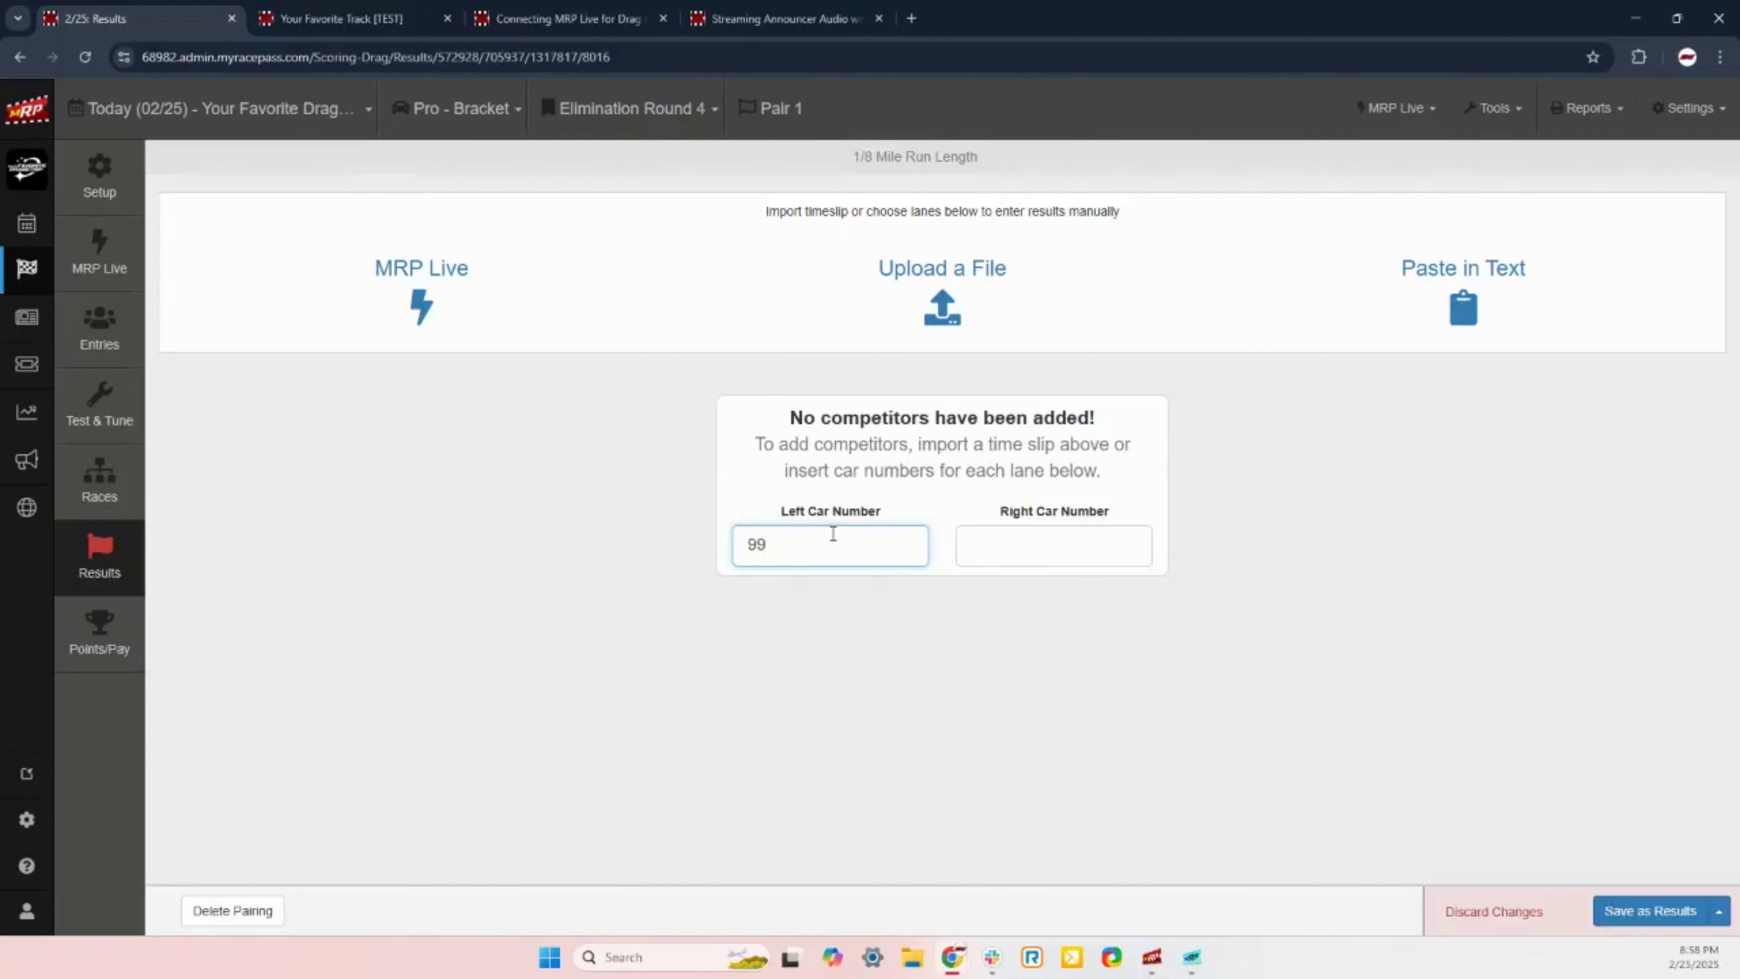
pyautogui.press('Tab')
pyautogui.write('124R')
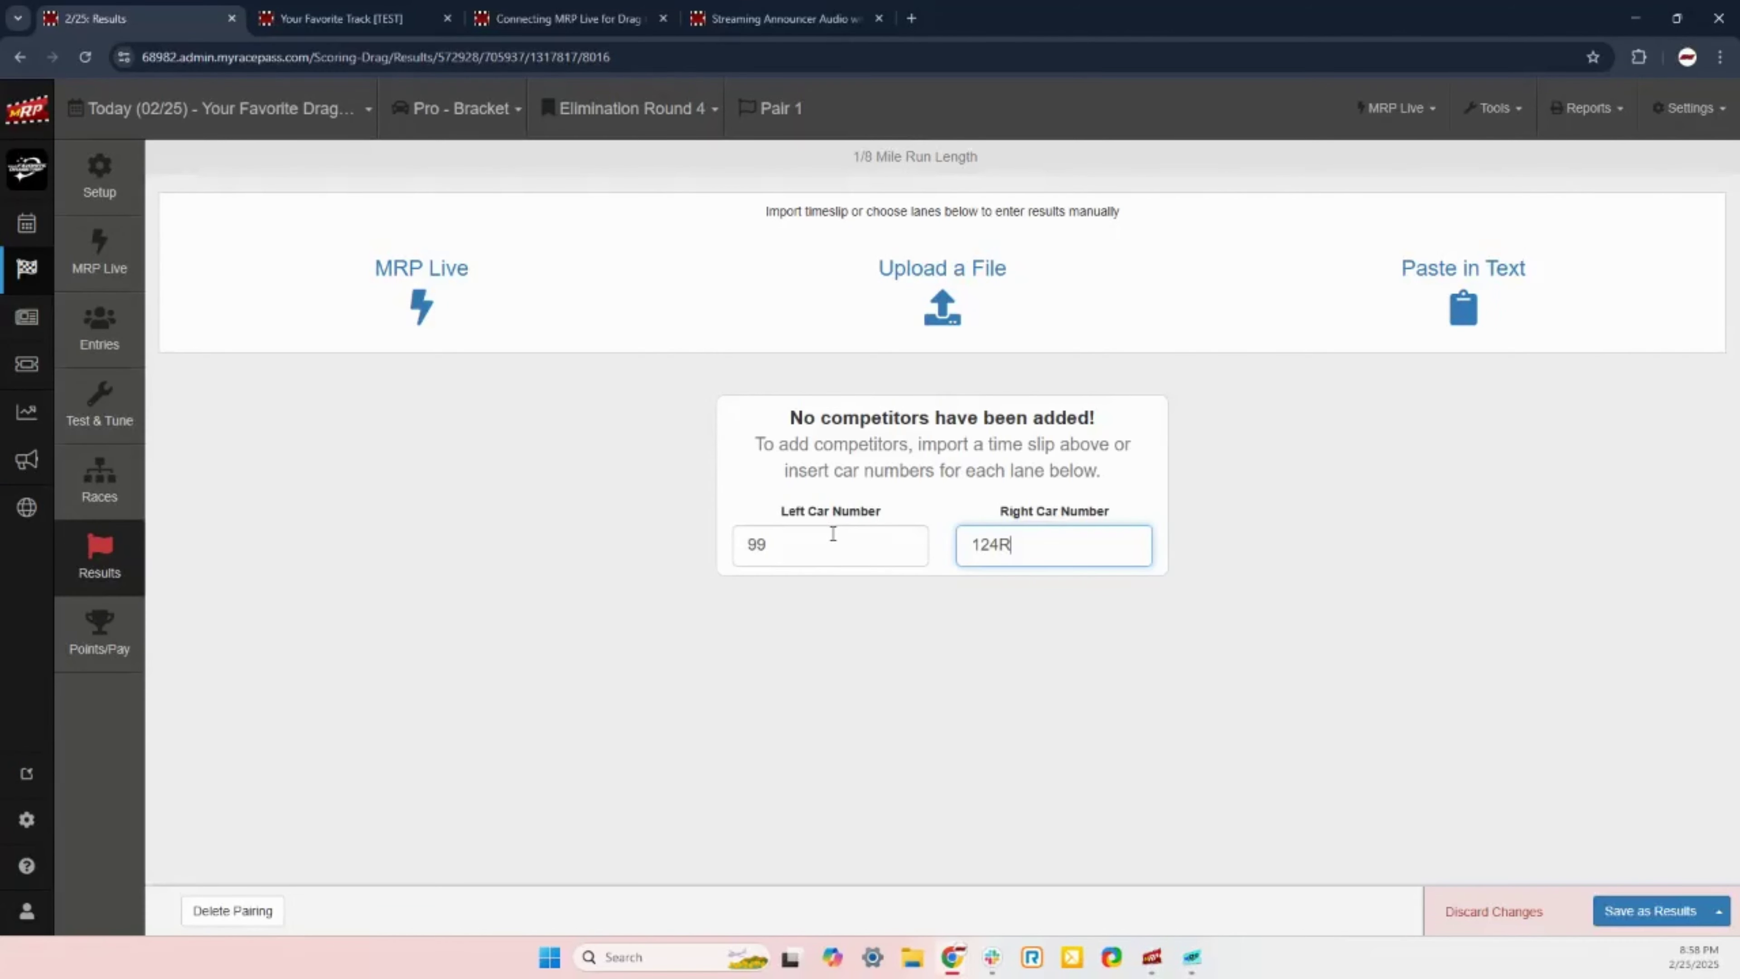
# Step: Correct the right-lane car to 124R and change the left-lane car to 4811
pyautogui.press('BackSpace')
pyautogui.press('BackSpace')
pyautogui.press('BackSpace')
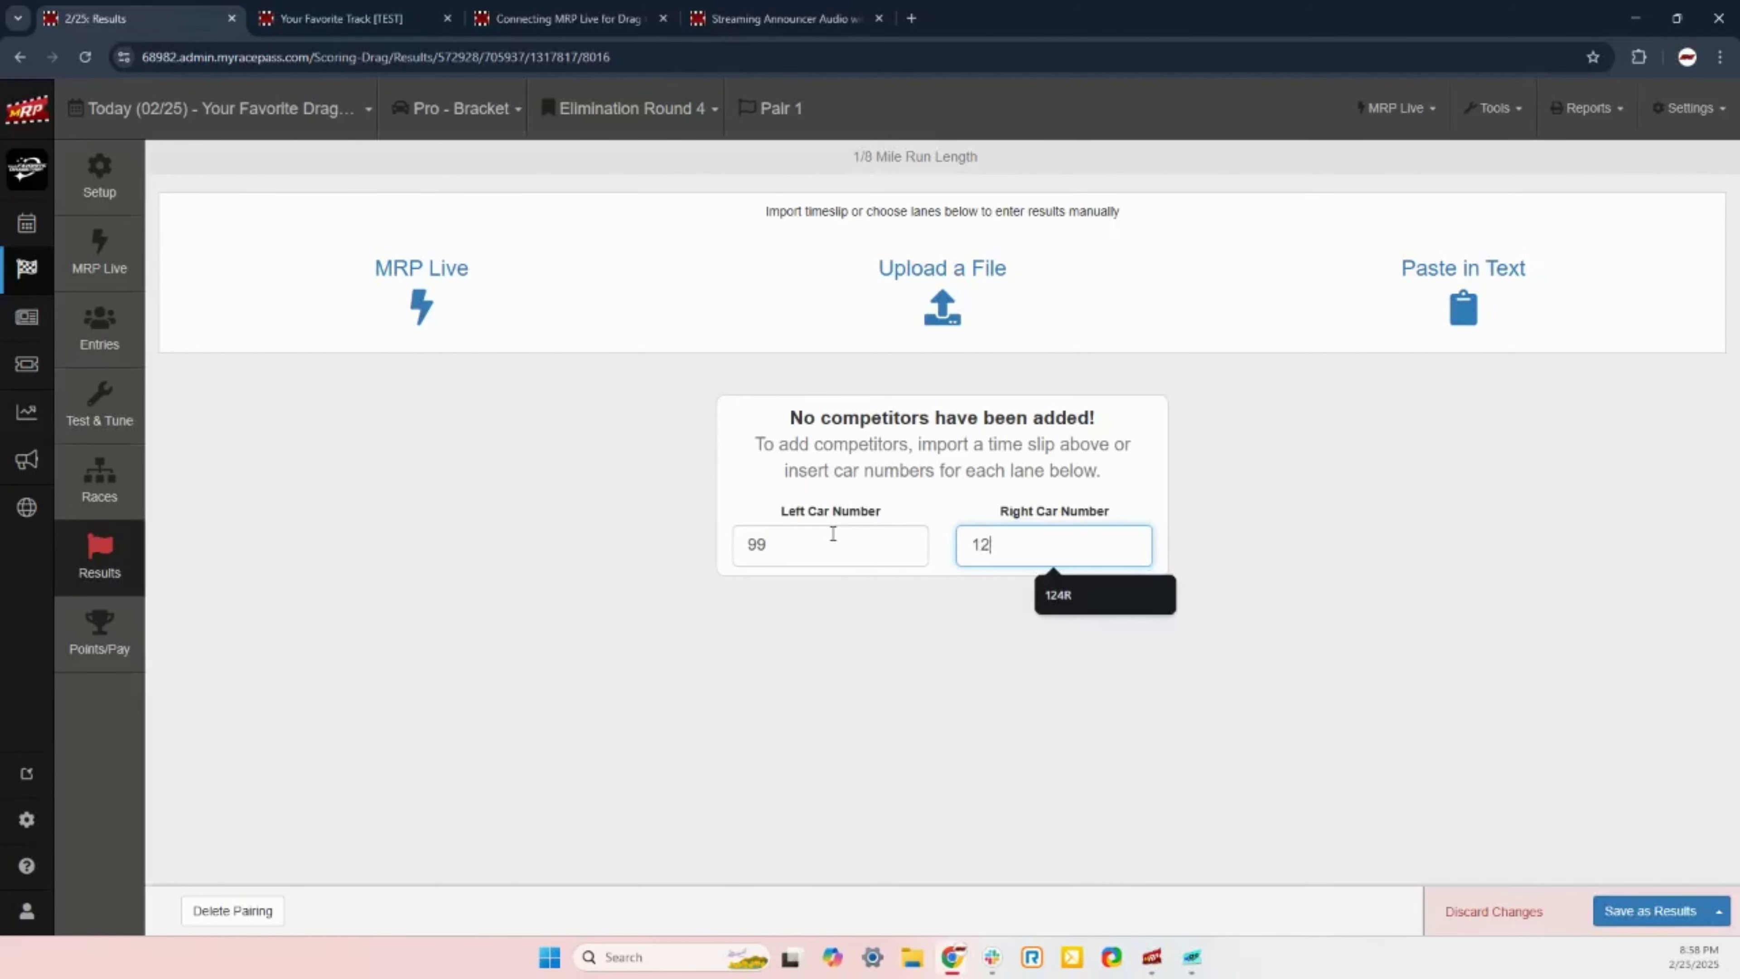
pyautogui.write('34R')
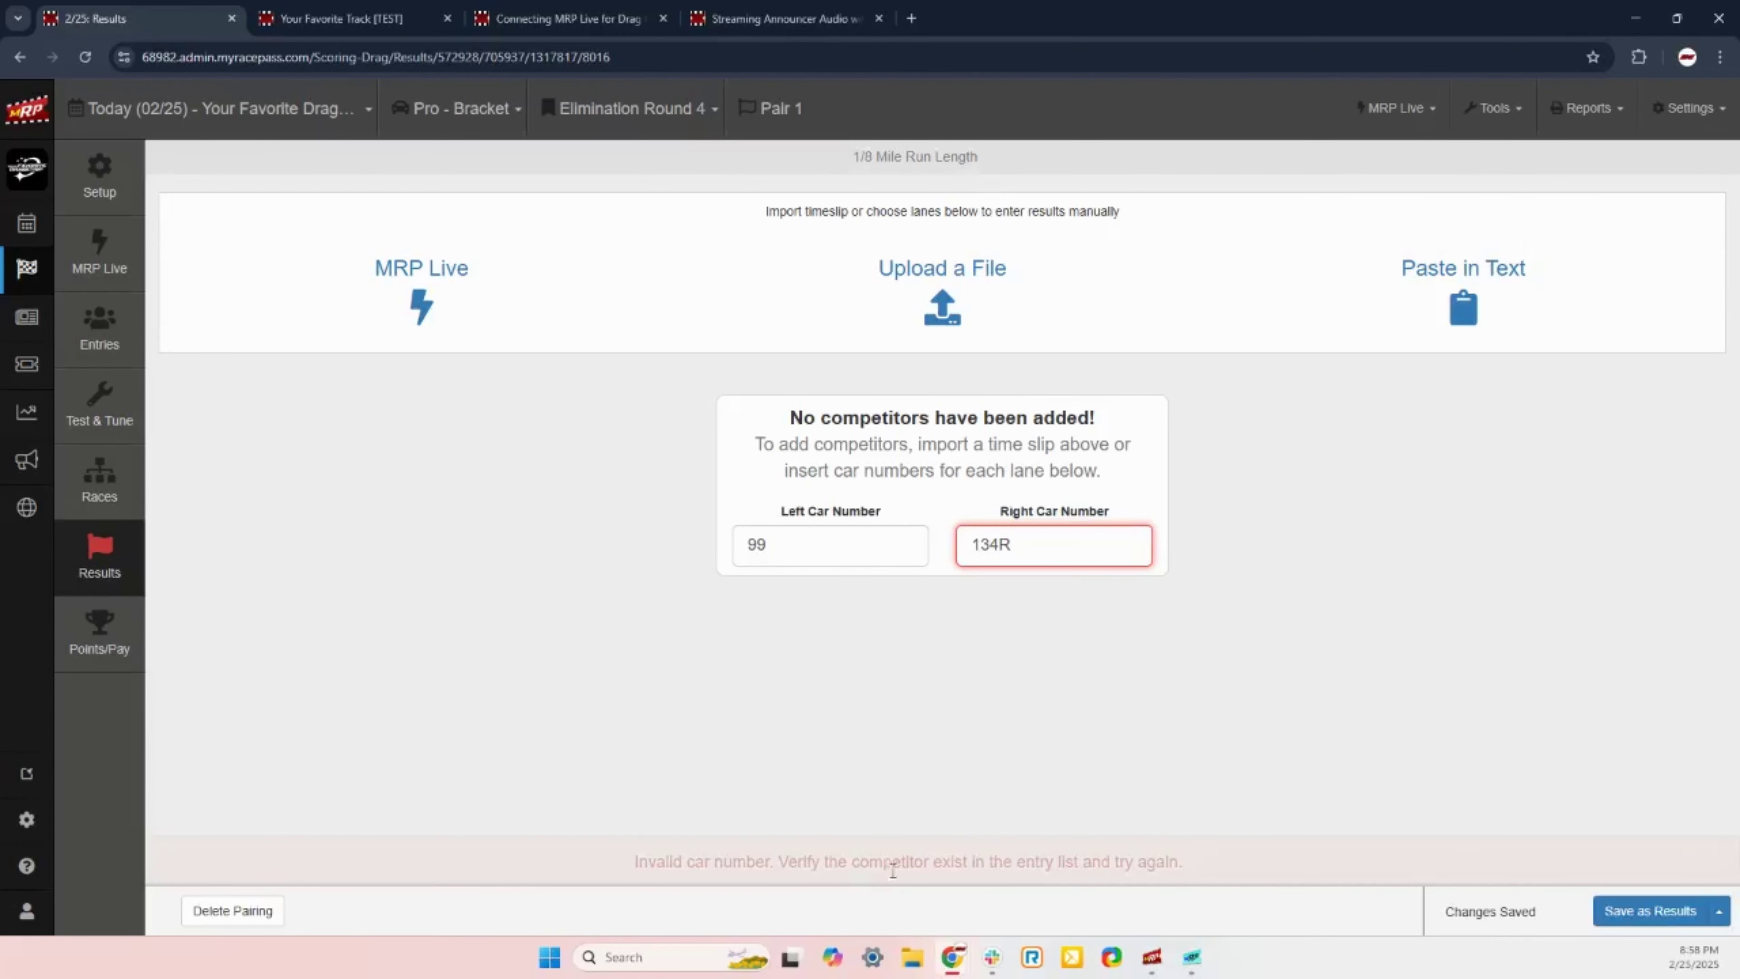
pyautogui.doubleClick(1013, 553)
pyautogui.press('BackSpace')
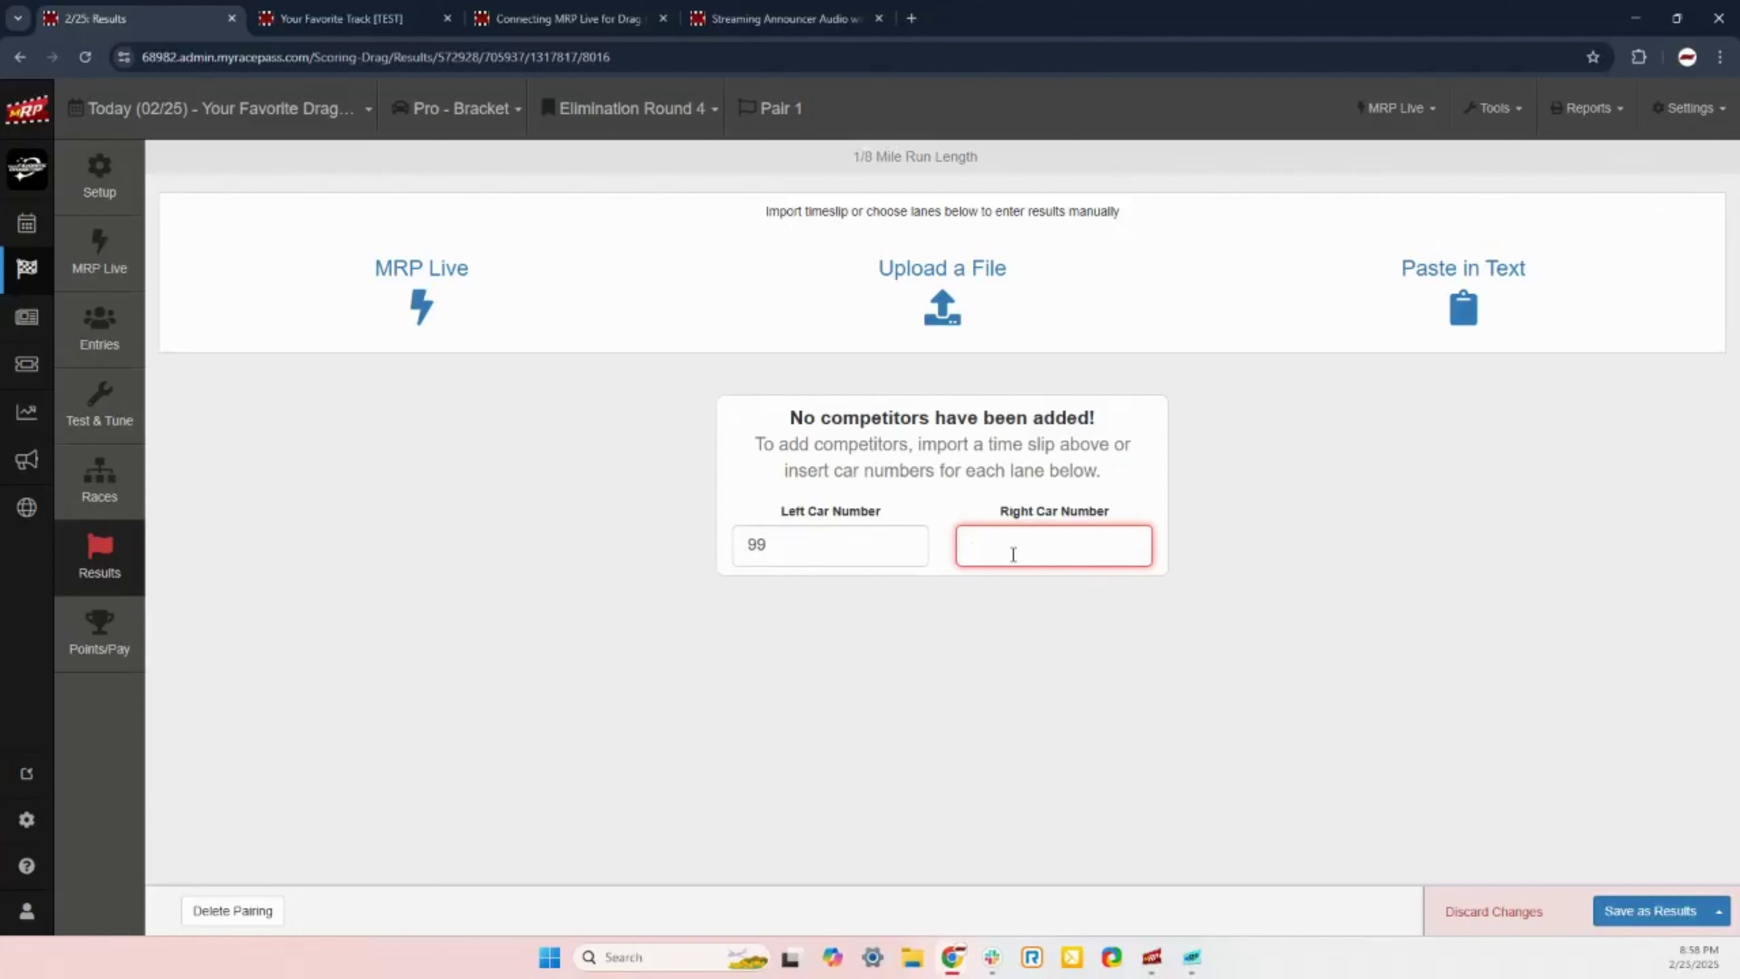
pyautogui.write('124R')
pyautogui.click(786, 545)
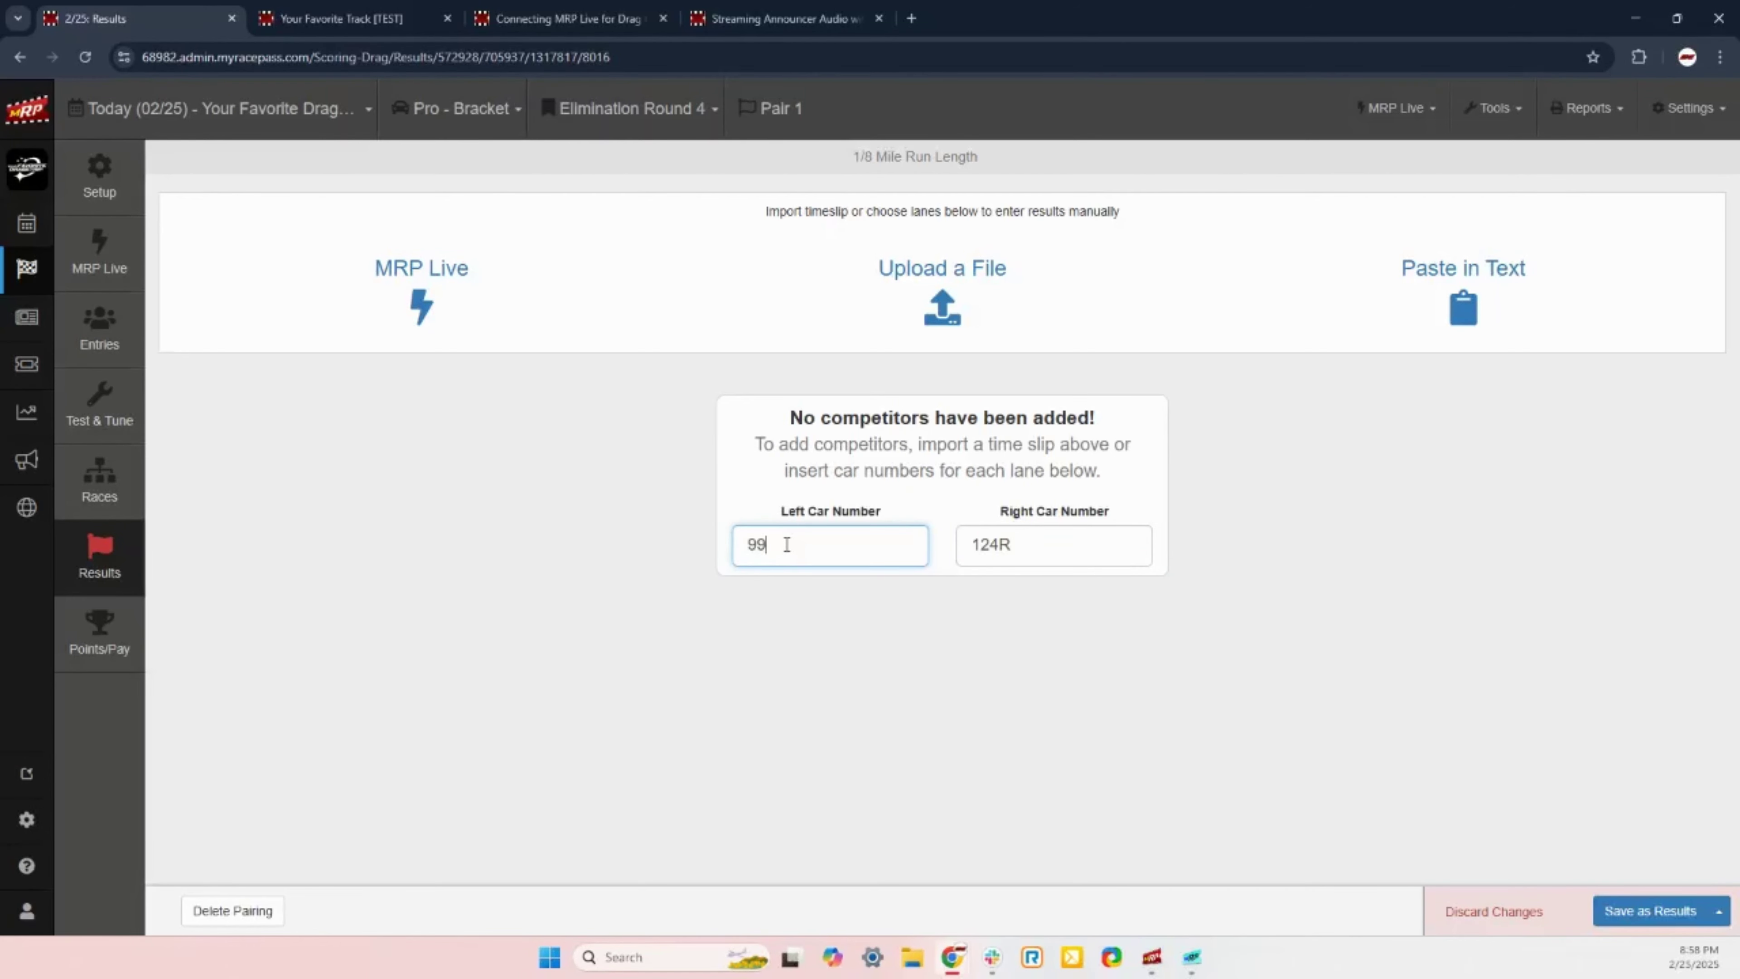
pyautogui.doubleClick(787, 545)
pyautogui.write('4811')
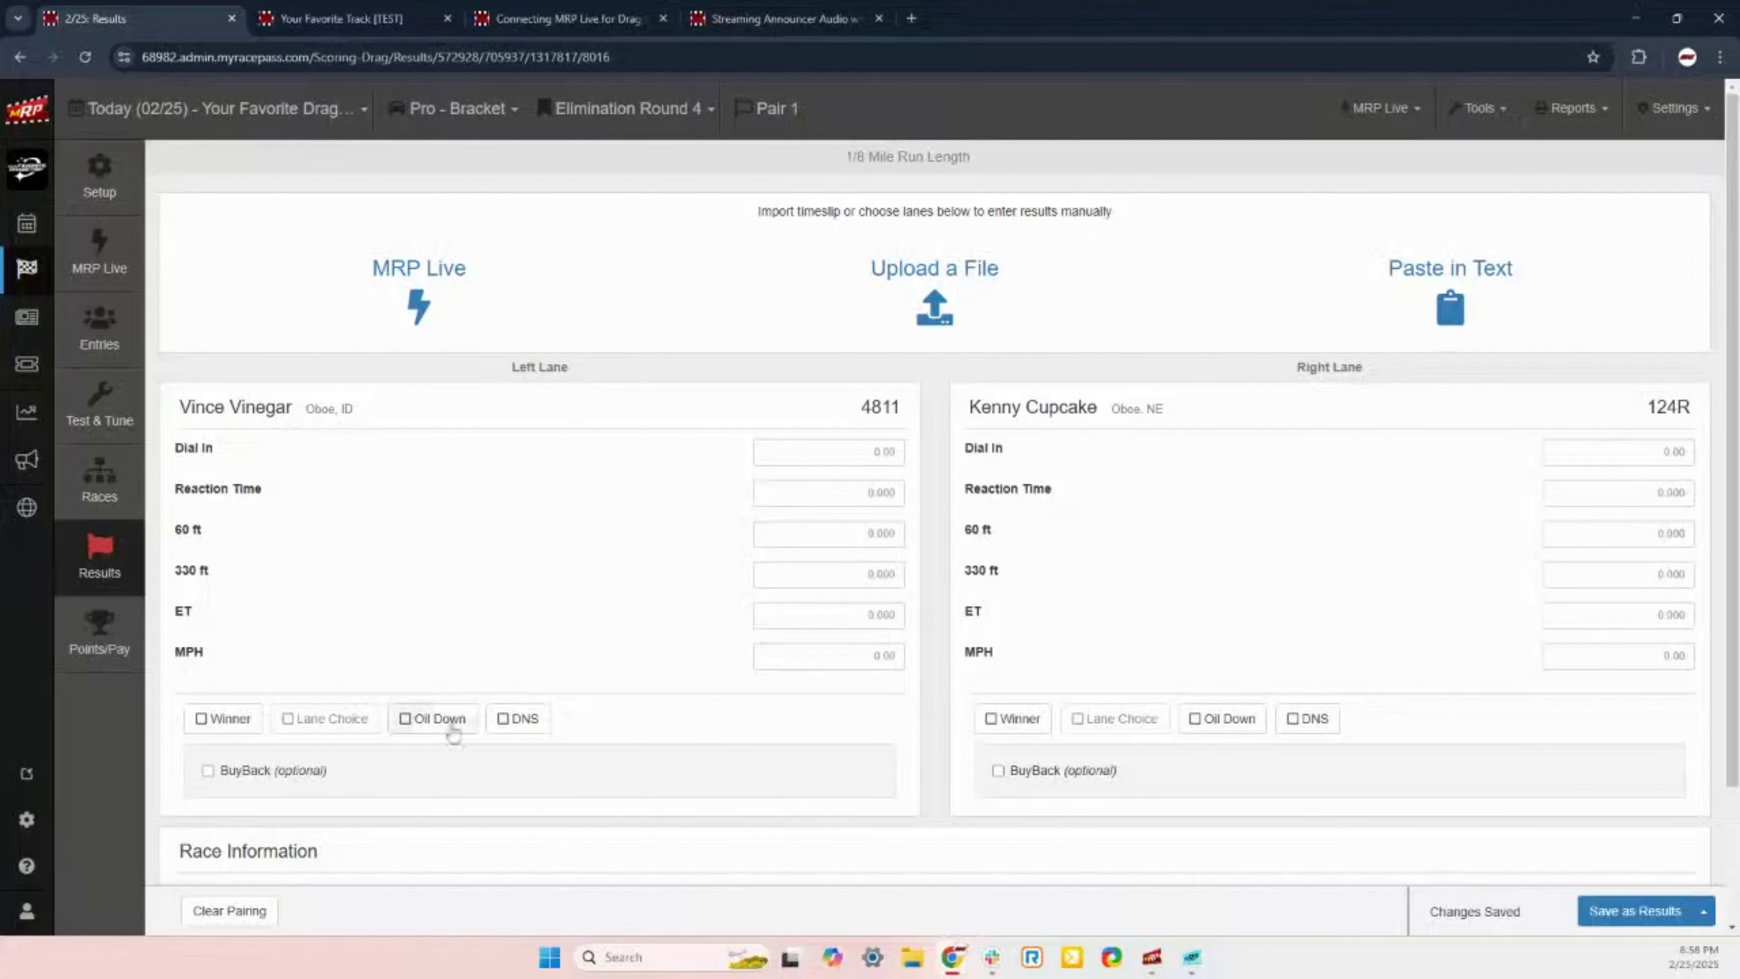
# Step: Clear Round 4 Pair 1's pairing so both car number fields are empty
pyautogui.click(230, 911)
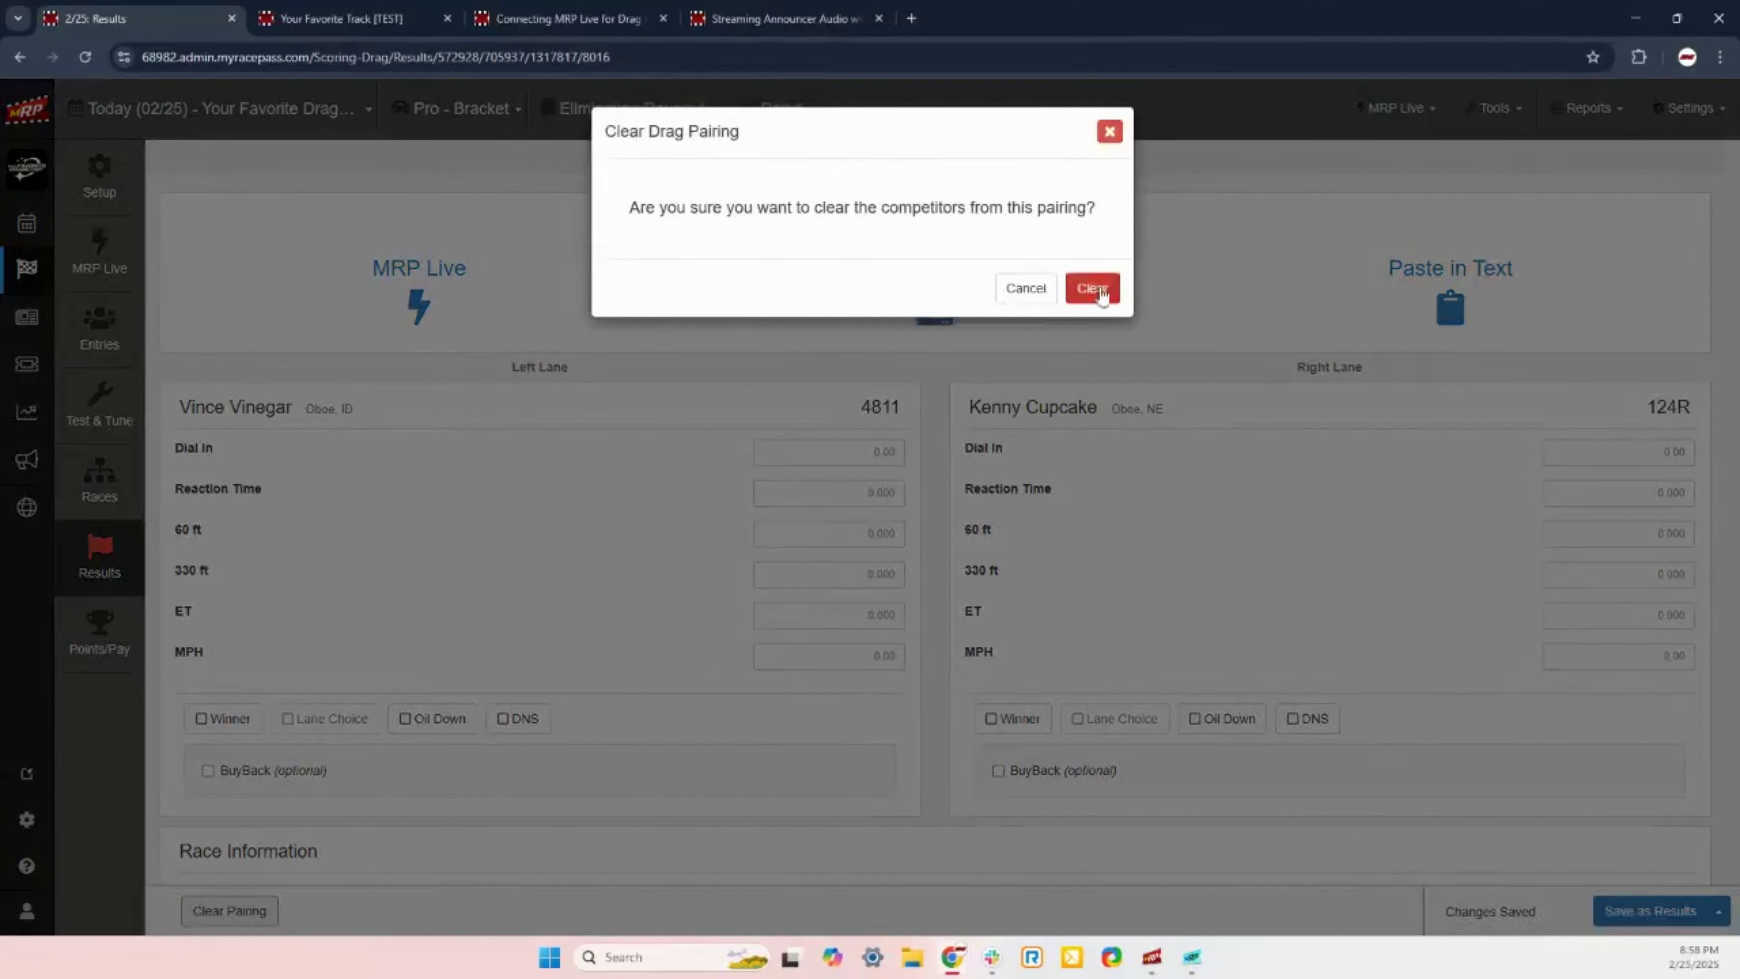
pyautogui.click(1091, 285)
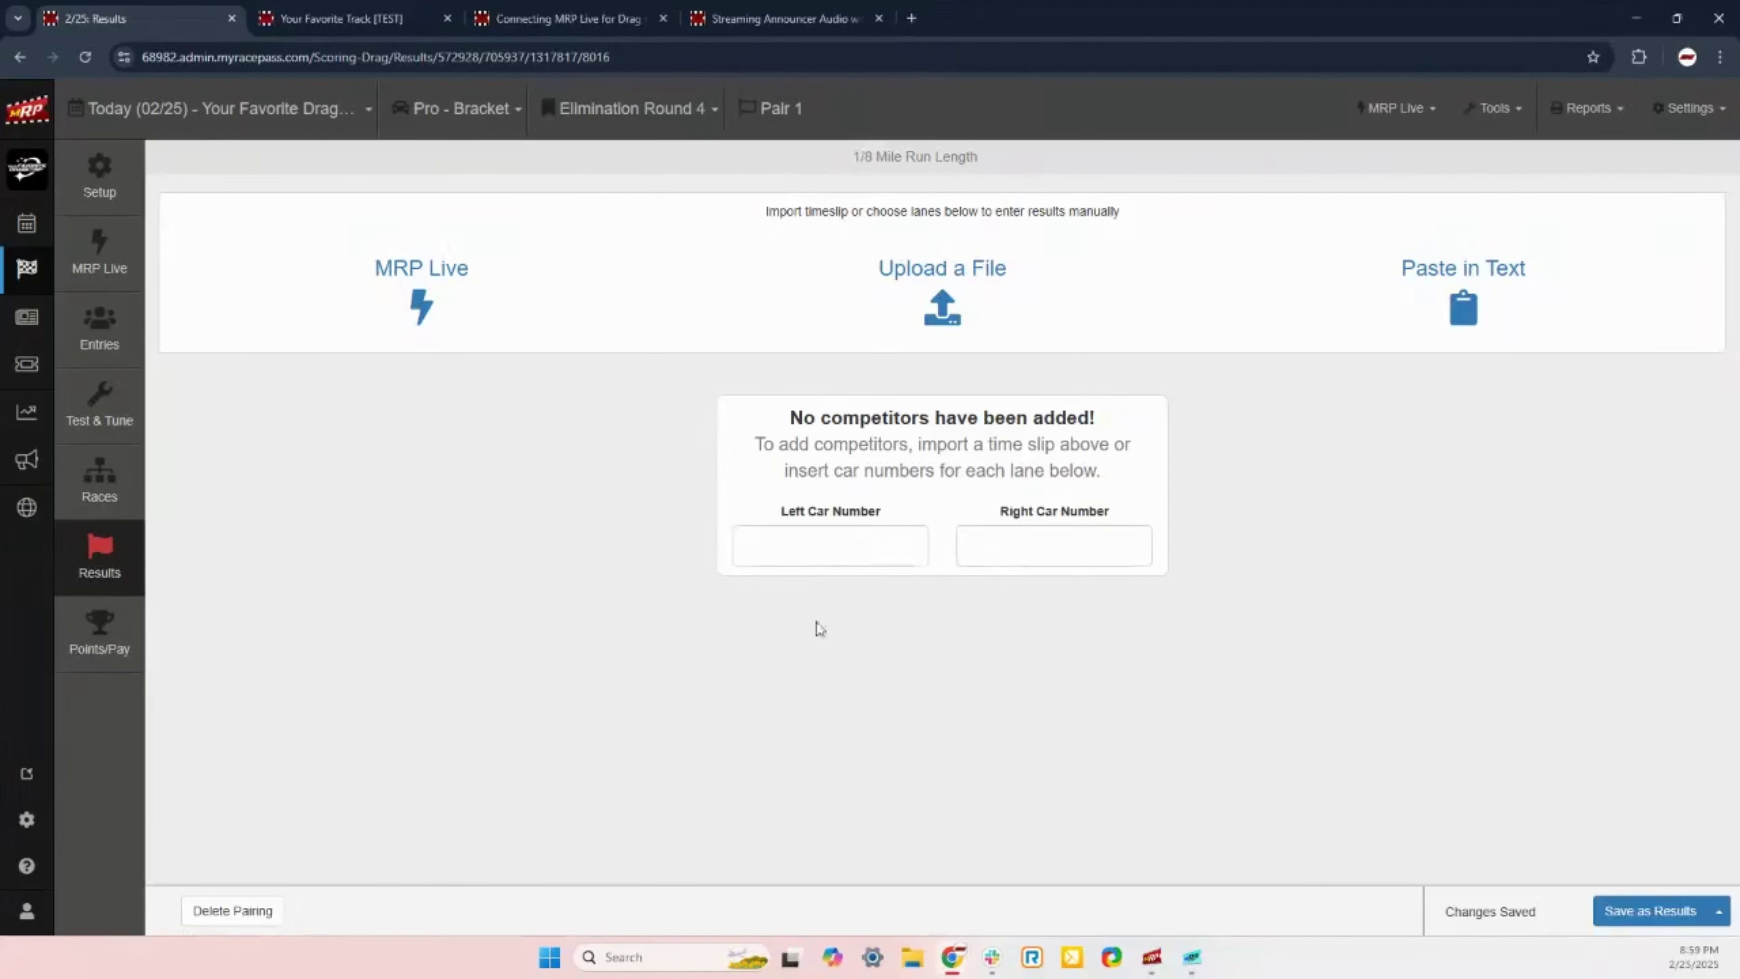
pyautogui.click(901, 541)
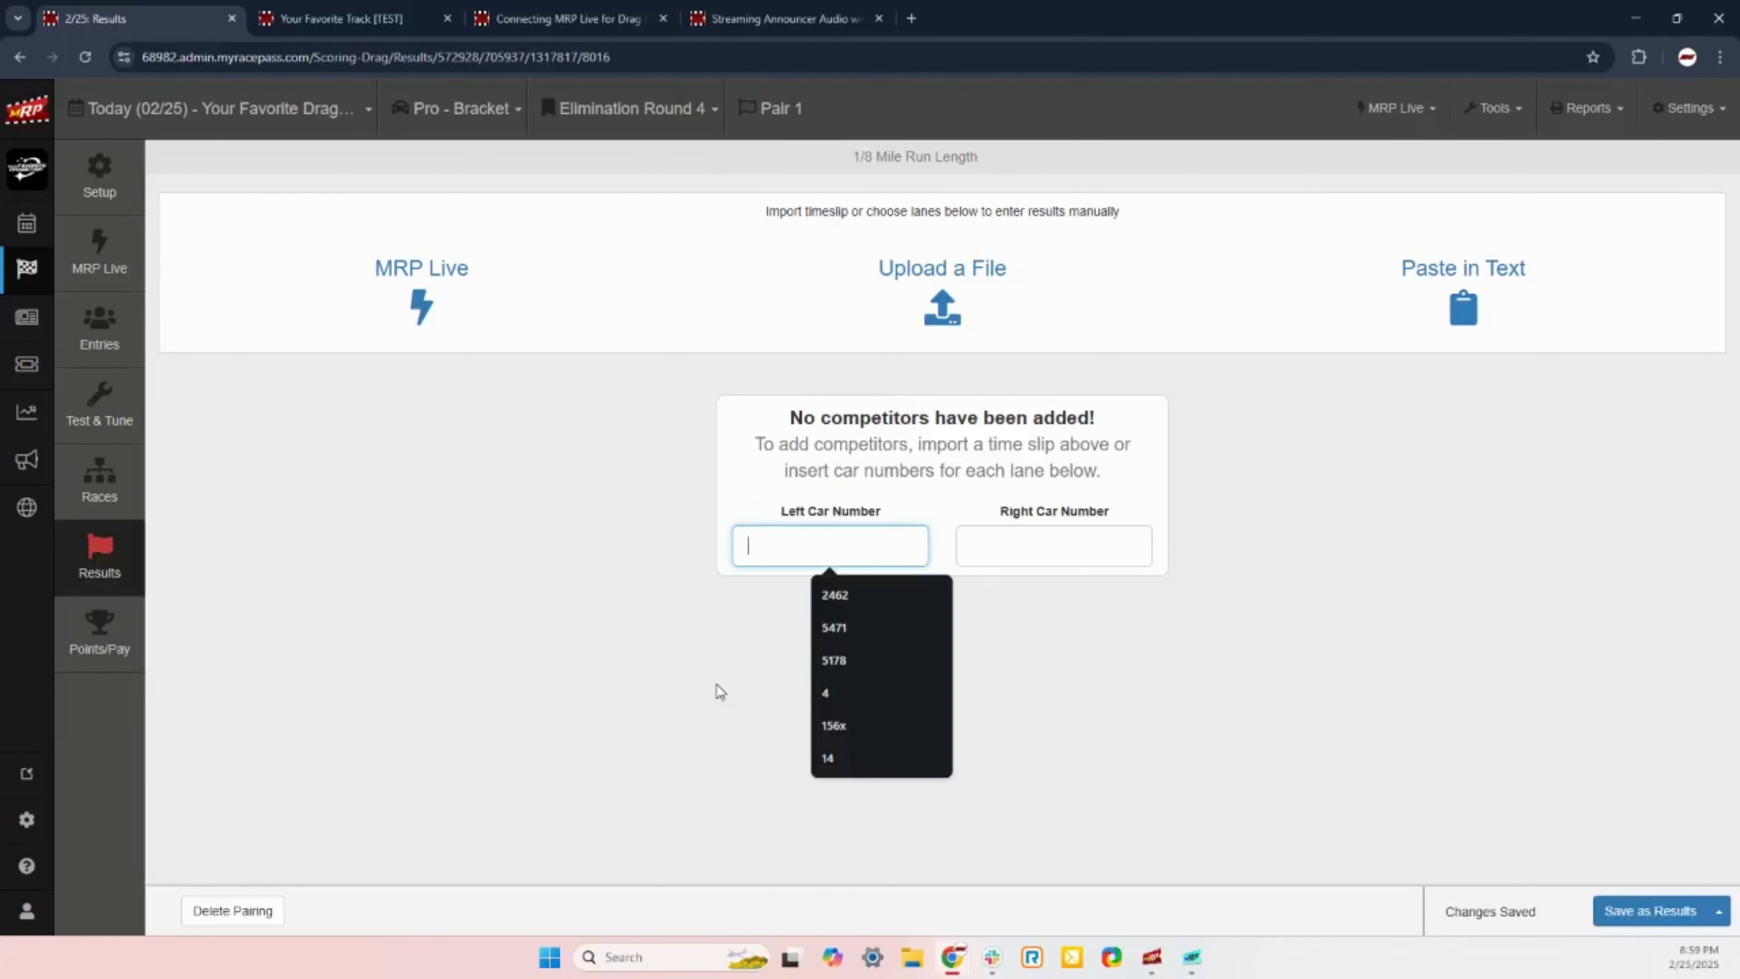
# Step: Pair cars 99 and 124R in Round 4 Pair 1 and save 124R as winner
pyautogui.write('99')
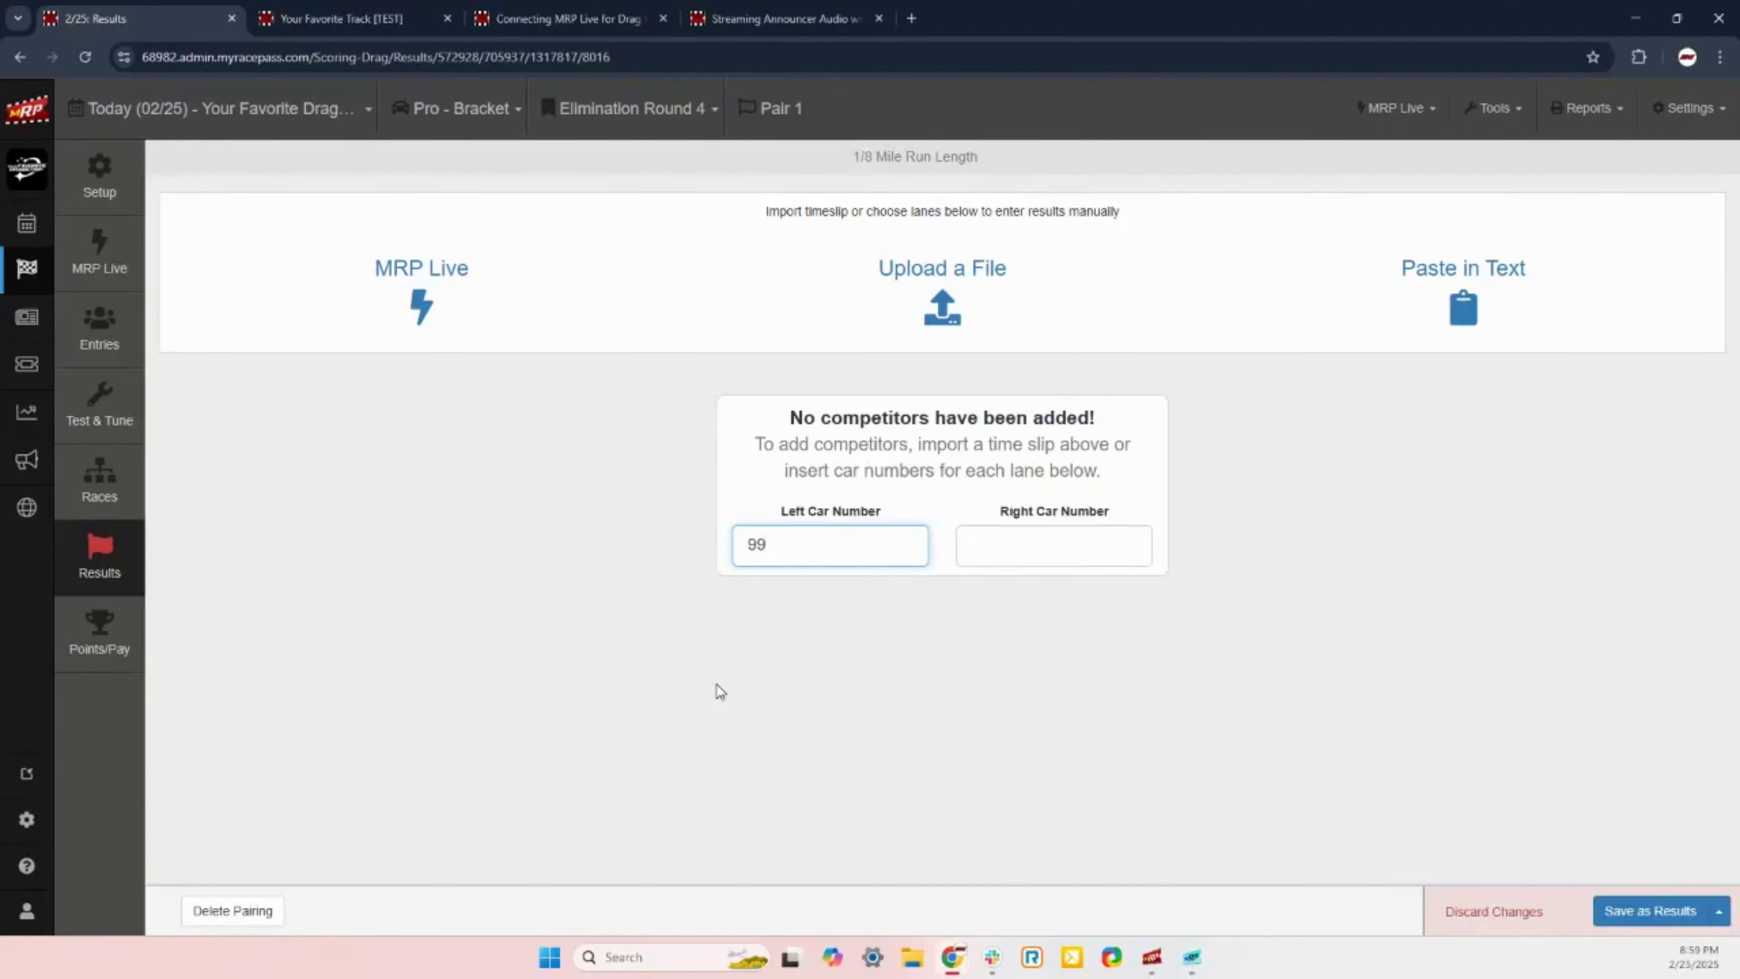
pyautogui.press('Tab')
pyautogui.write('124')
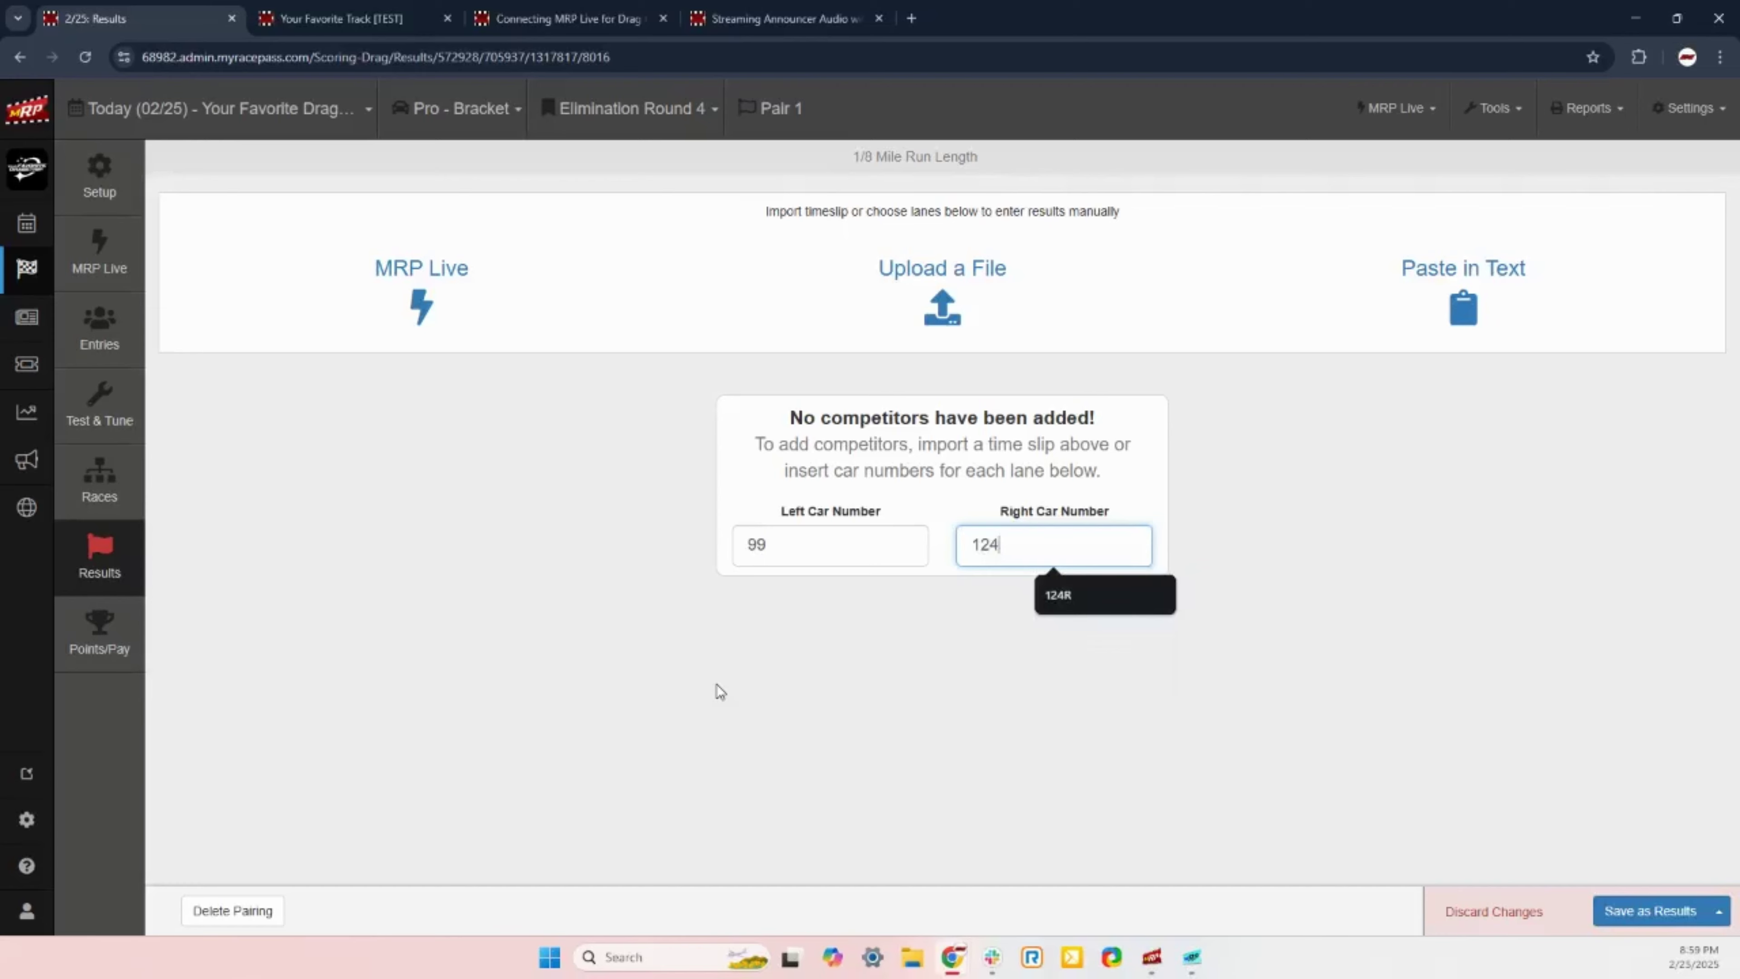
pyautogui.write('R')
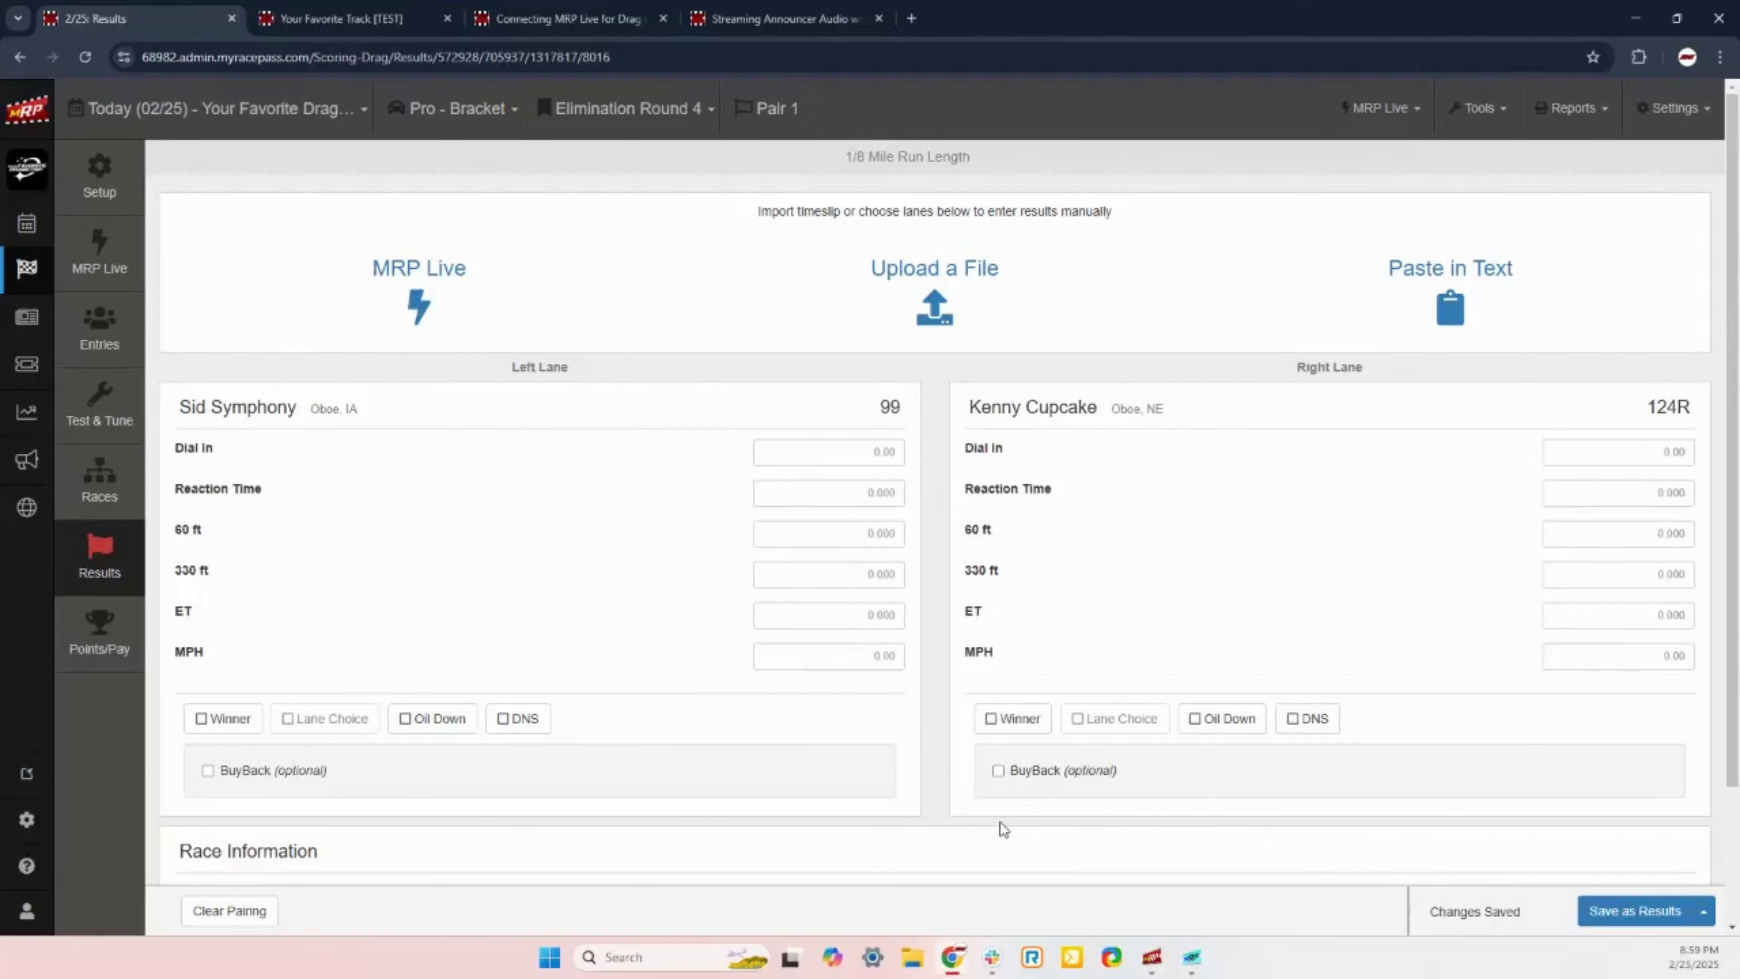
pyautogui.click(1006, 736)
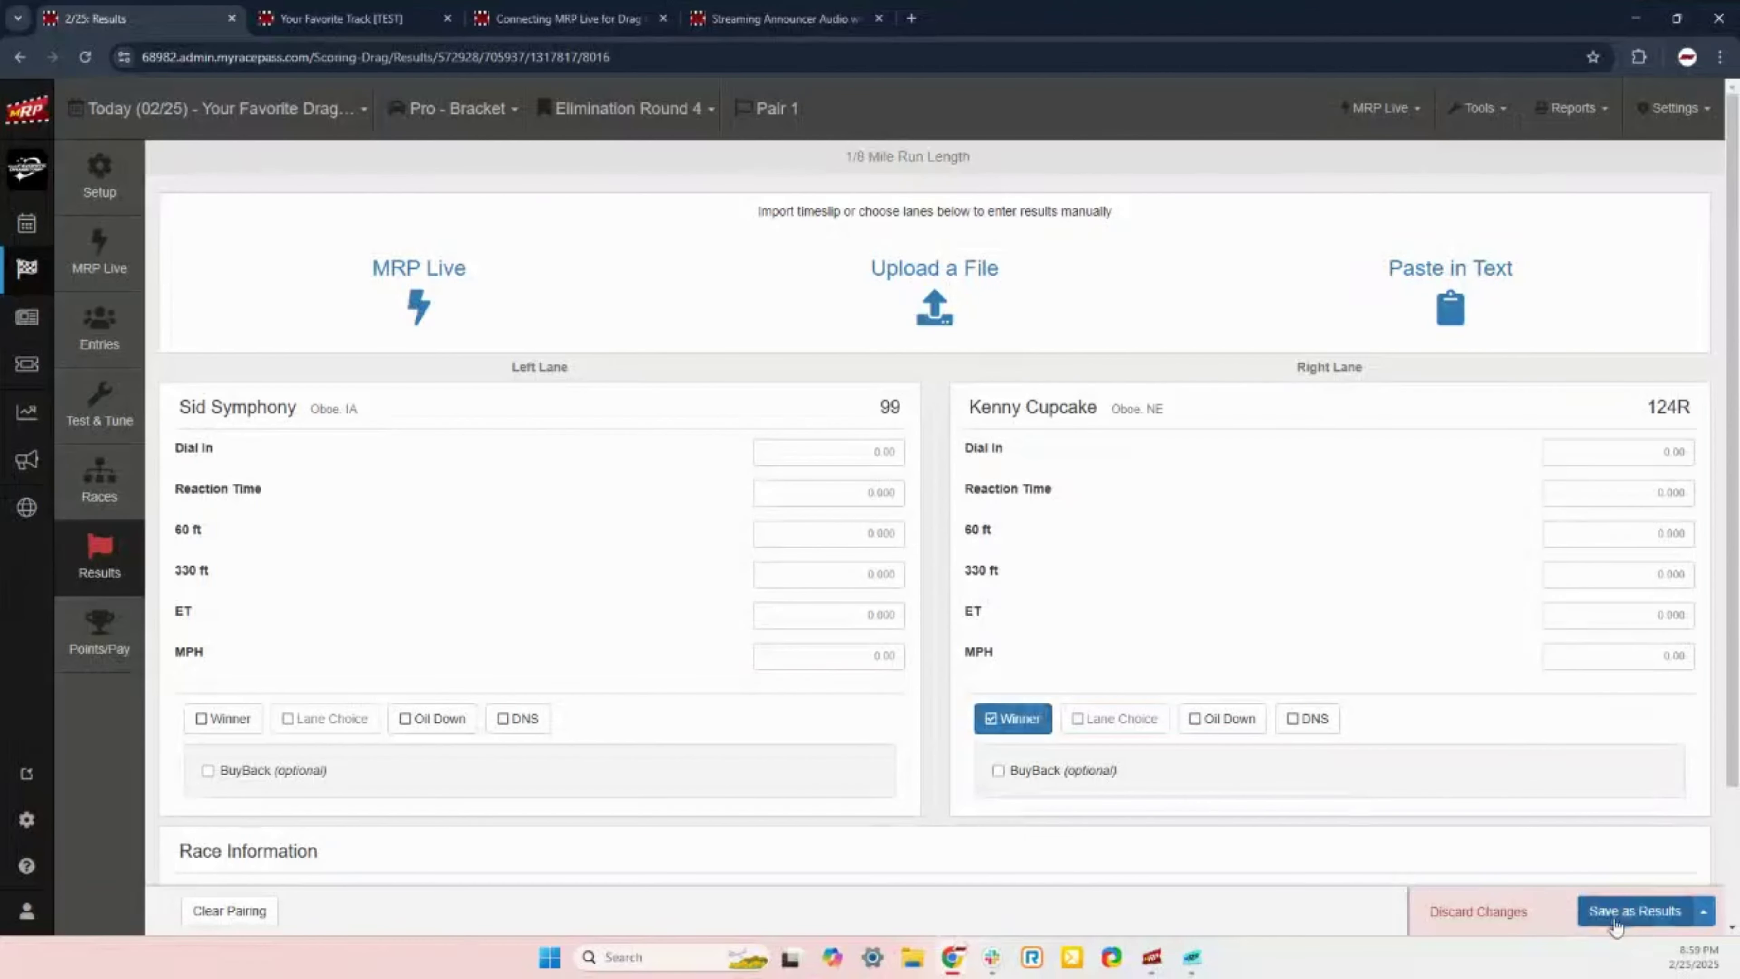
pyautogui.click(1633, 912)
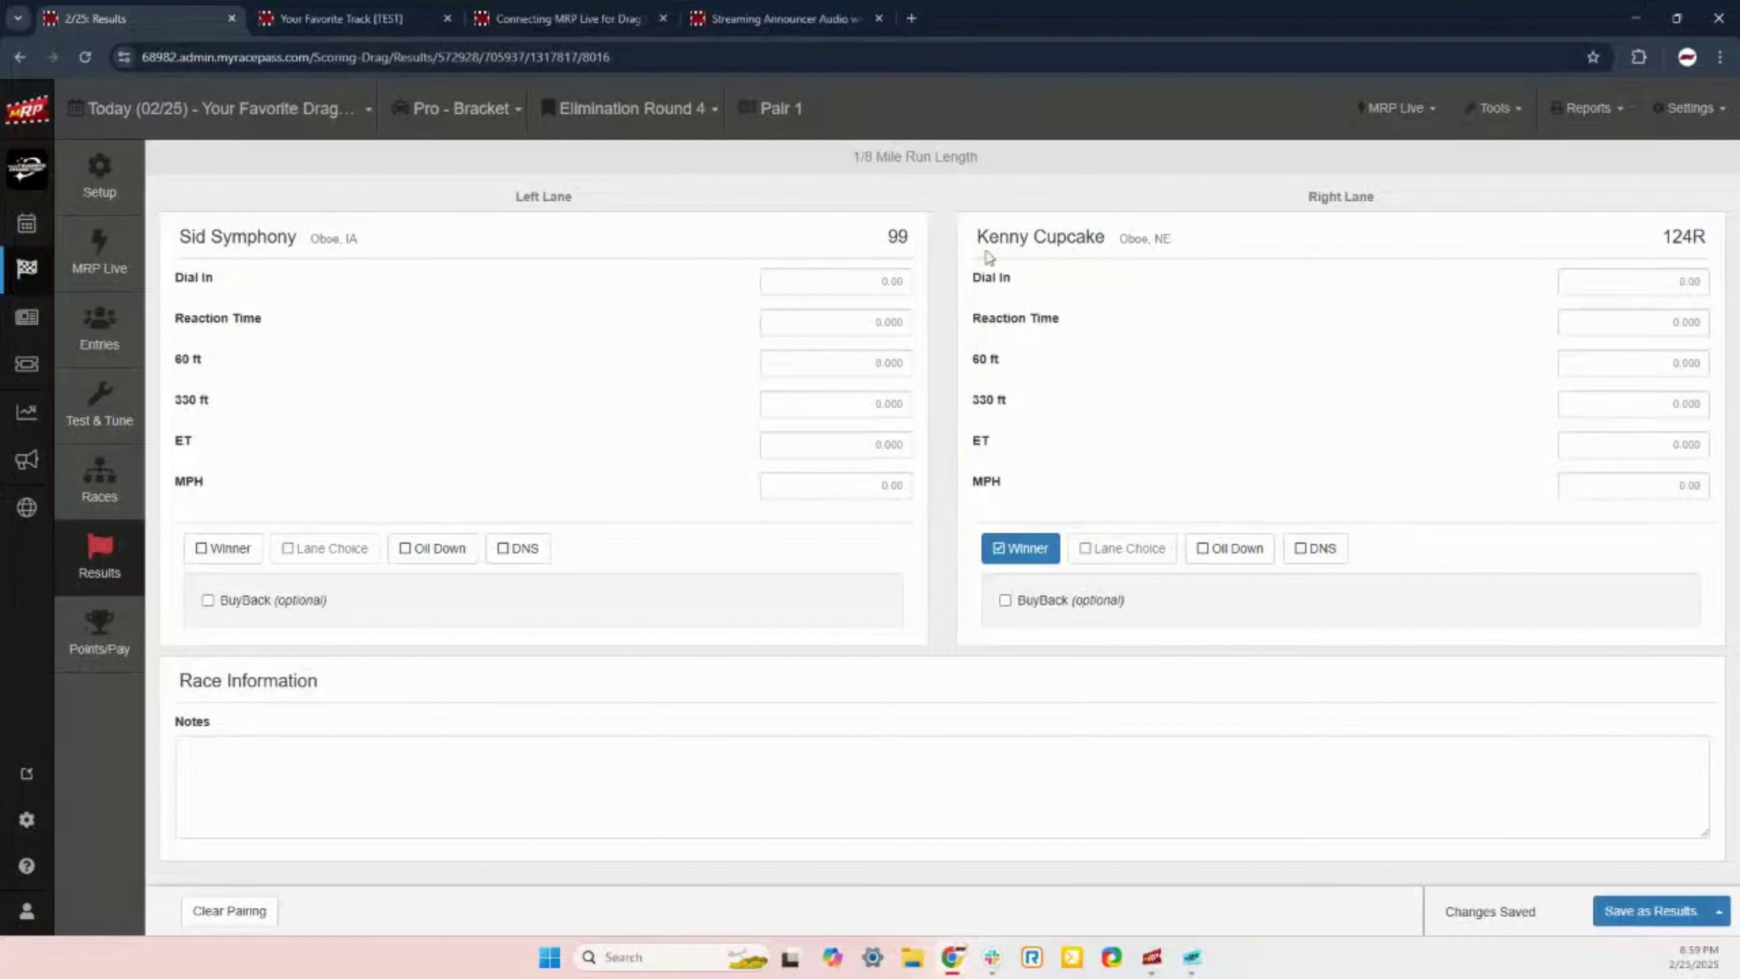
# Step: Check the left-lane dial-in entry, then return to Elimination Round 3's pairs
pyautogui.click(881, 281)
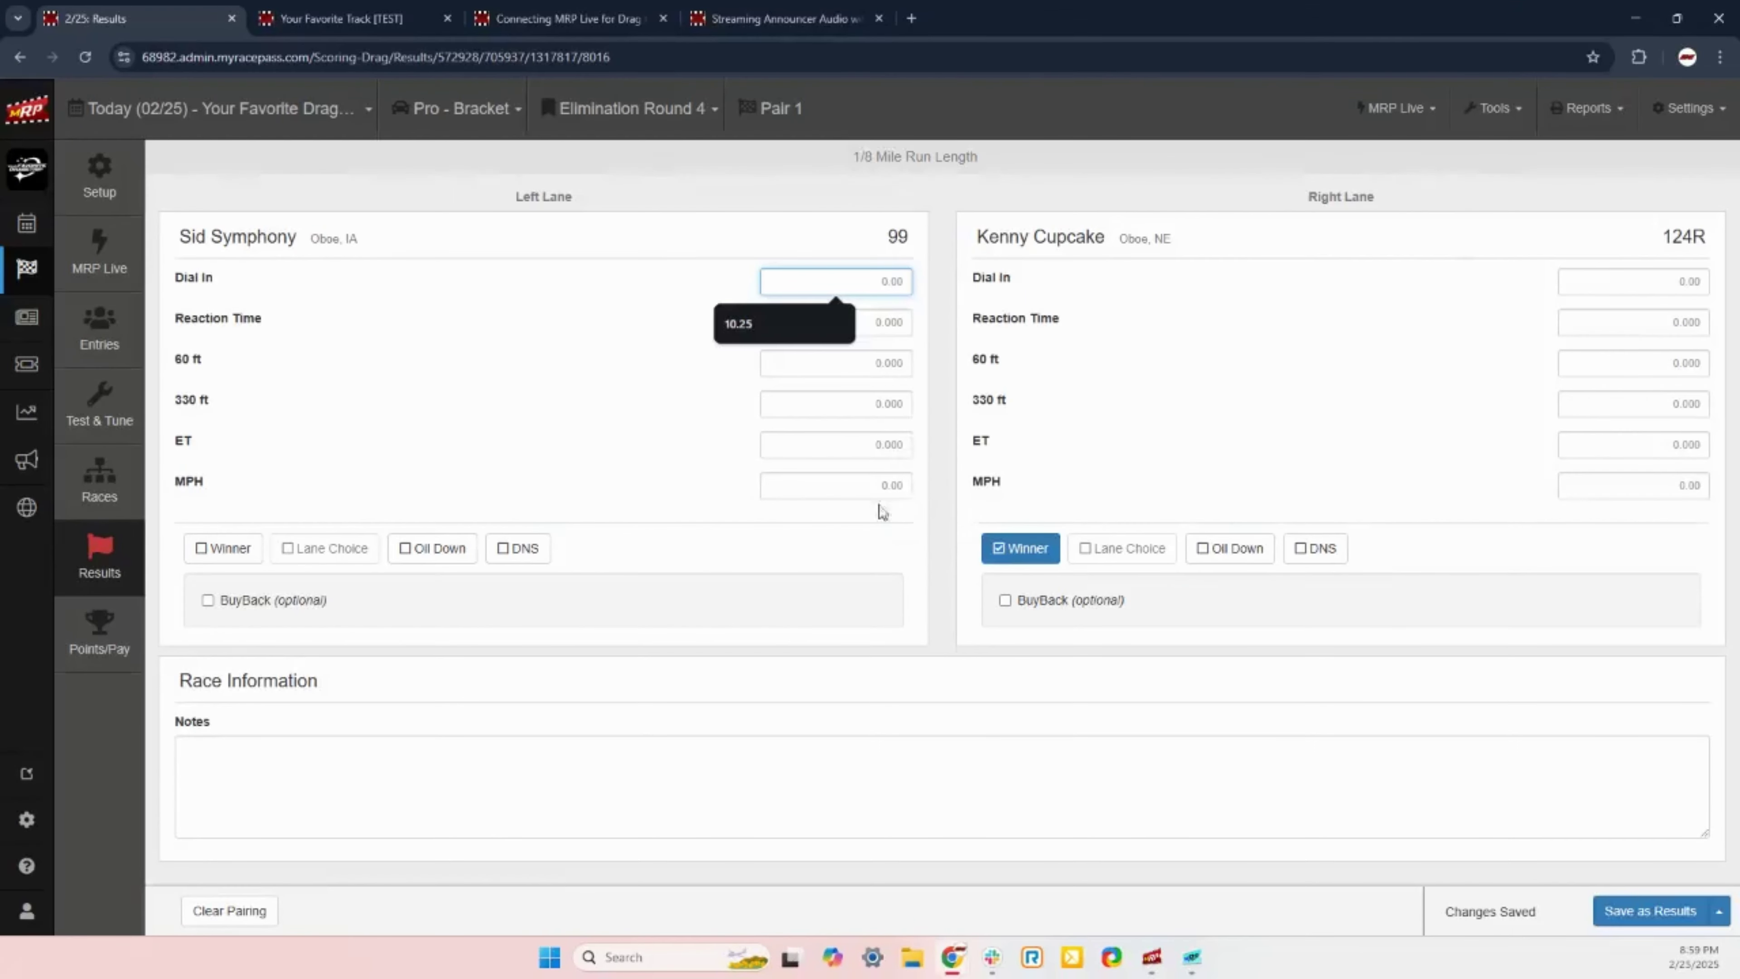
pyautogui.click(955, 525)
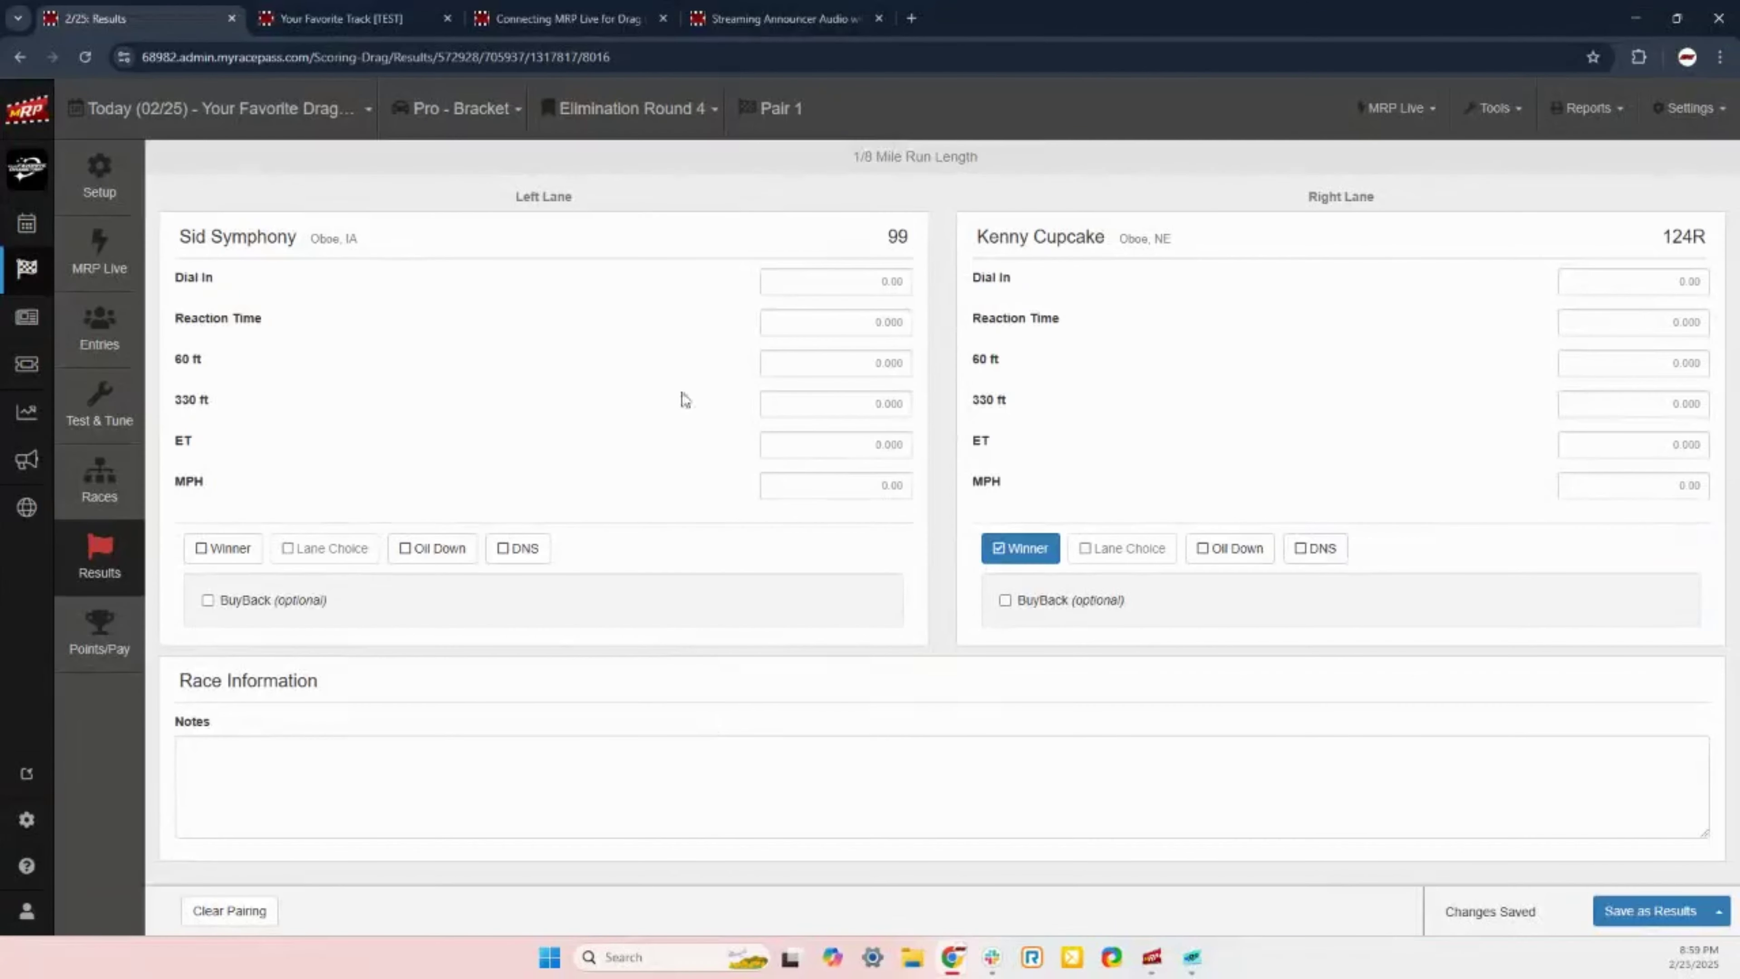
pyautogui.click(688, 111)
pyautogui.click(638, 202)
pyautogui.click(780, 108)
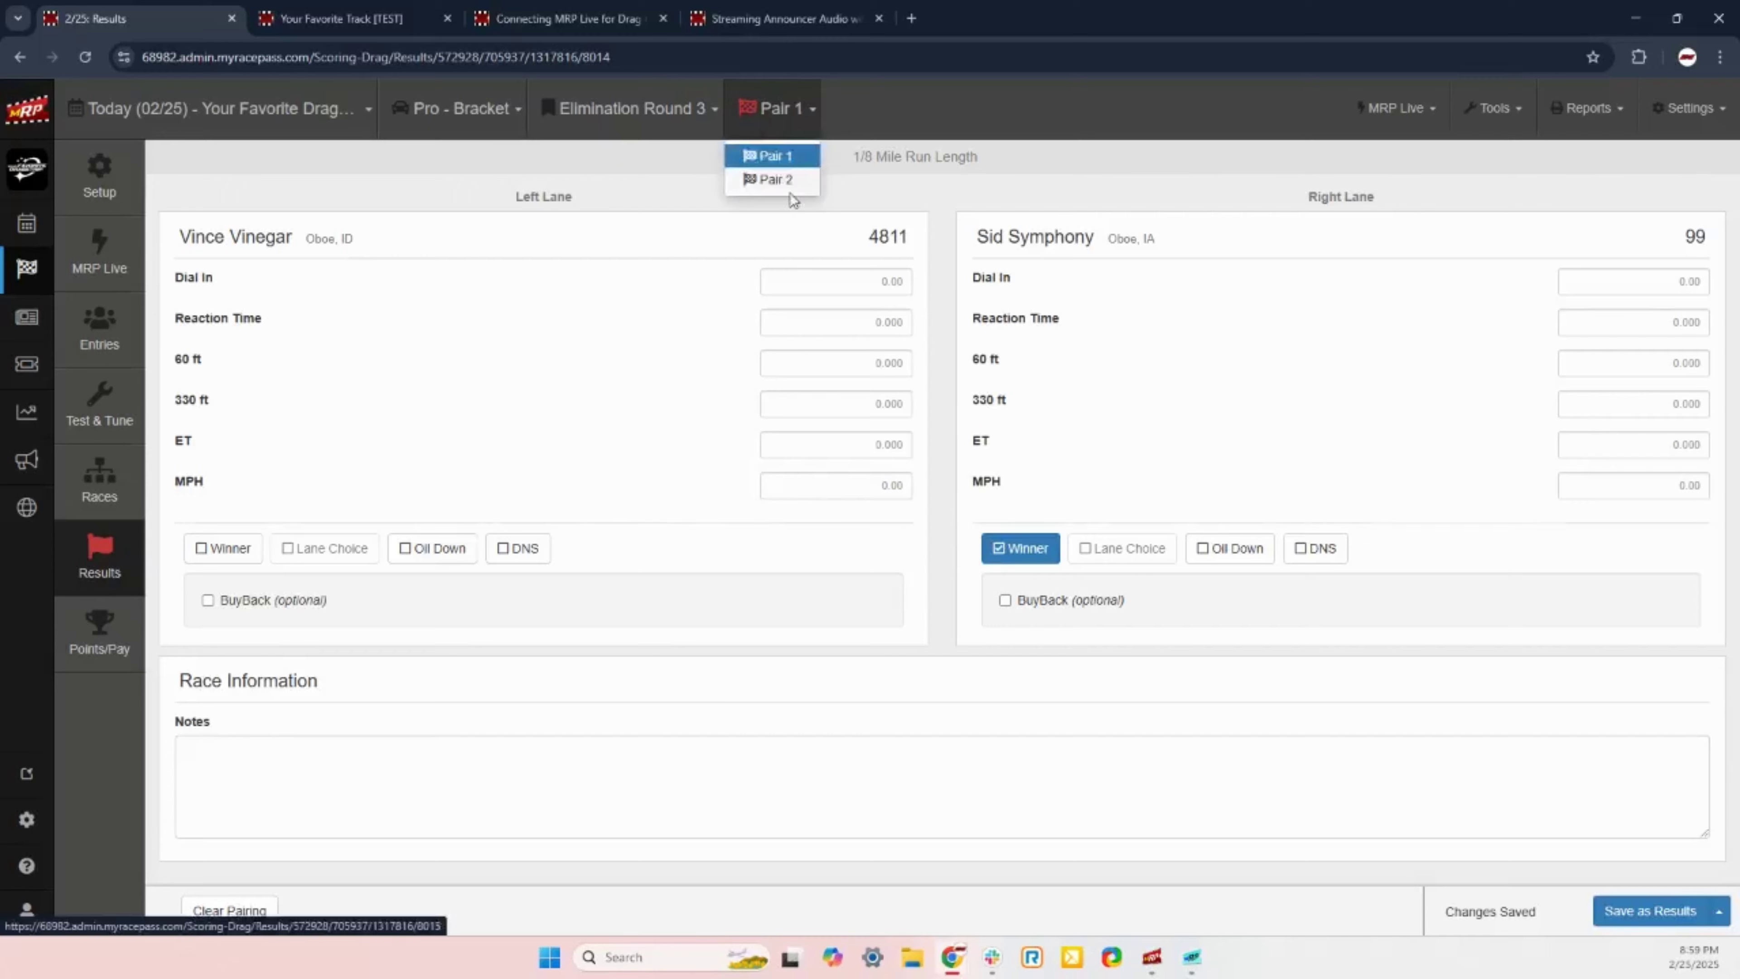
# Step: Clear the existing competitors from Elimination Round 3 Pair 2
pyautogui.click(788, 180)
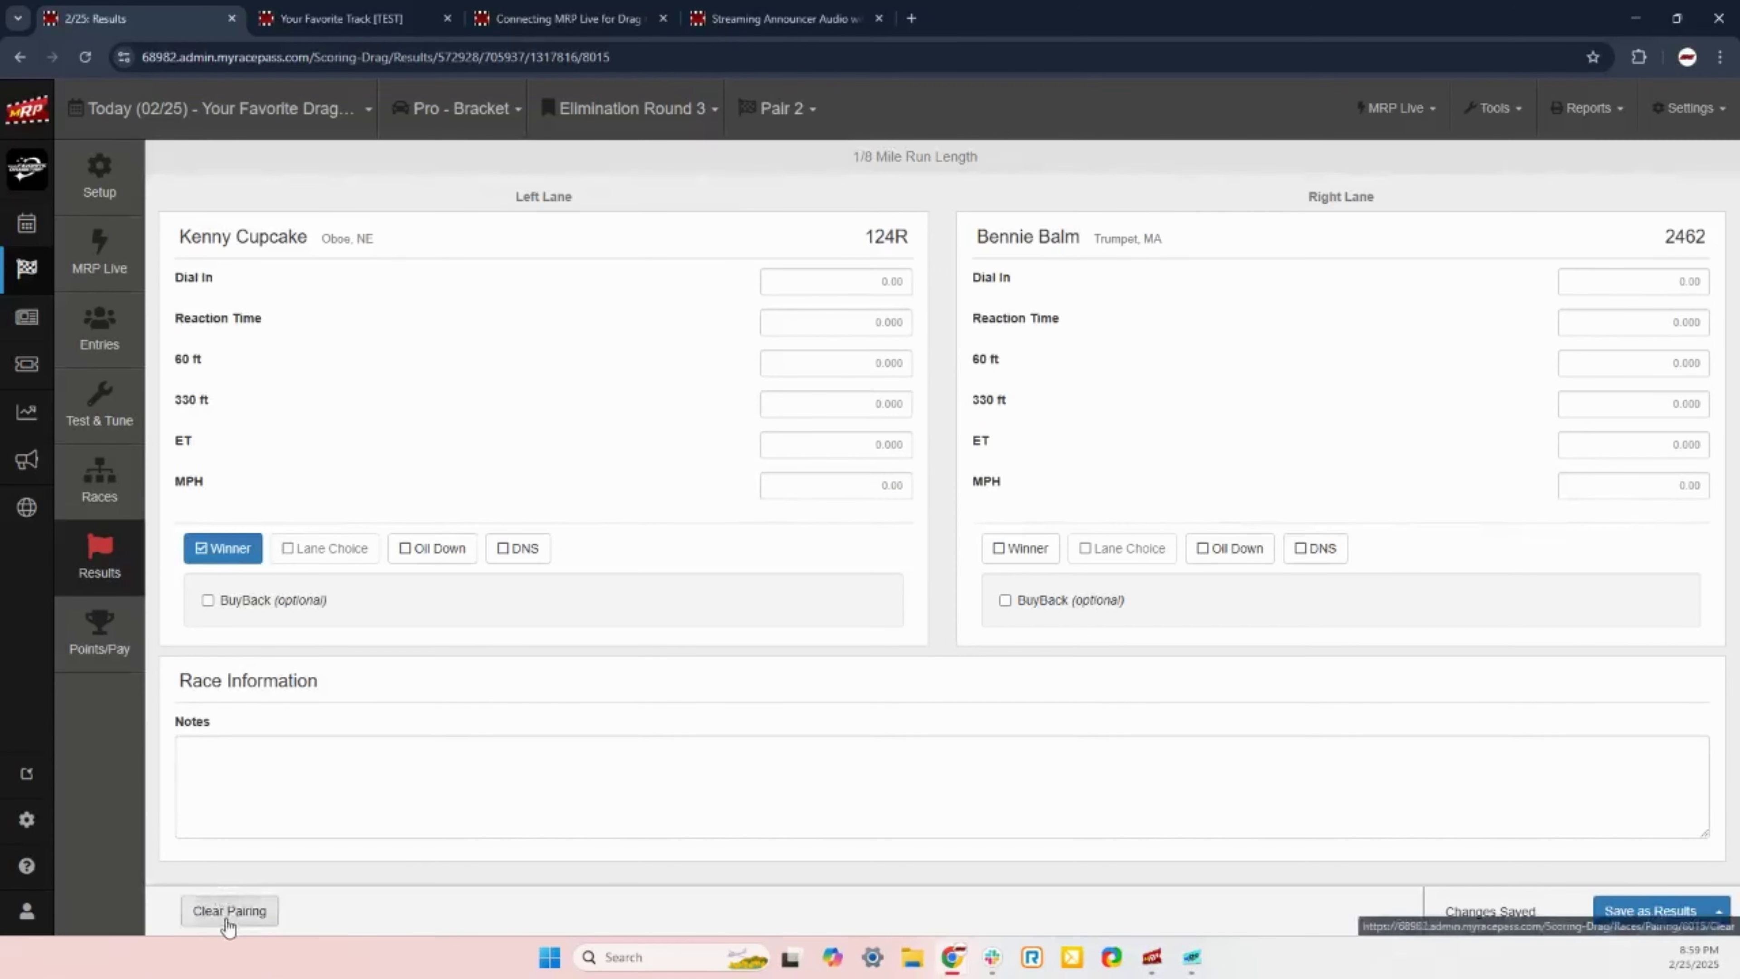
pyautogui.click(229, 910)
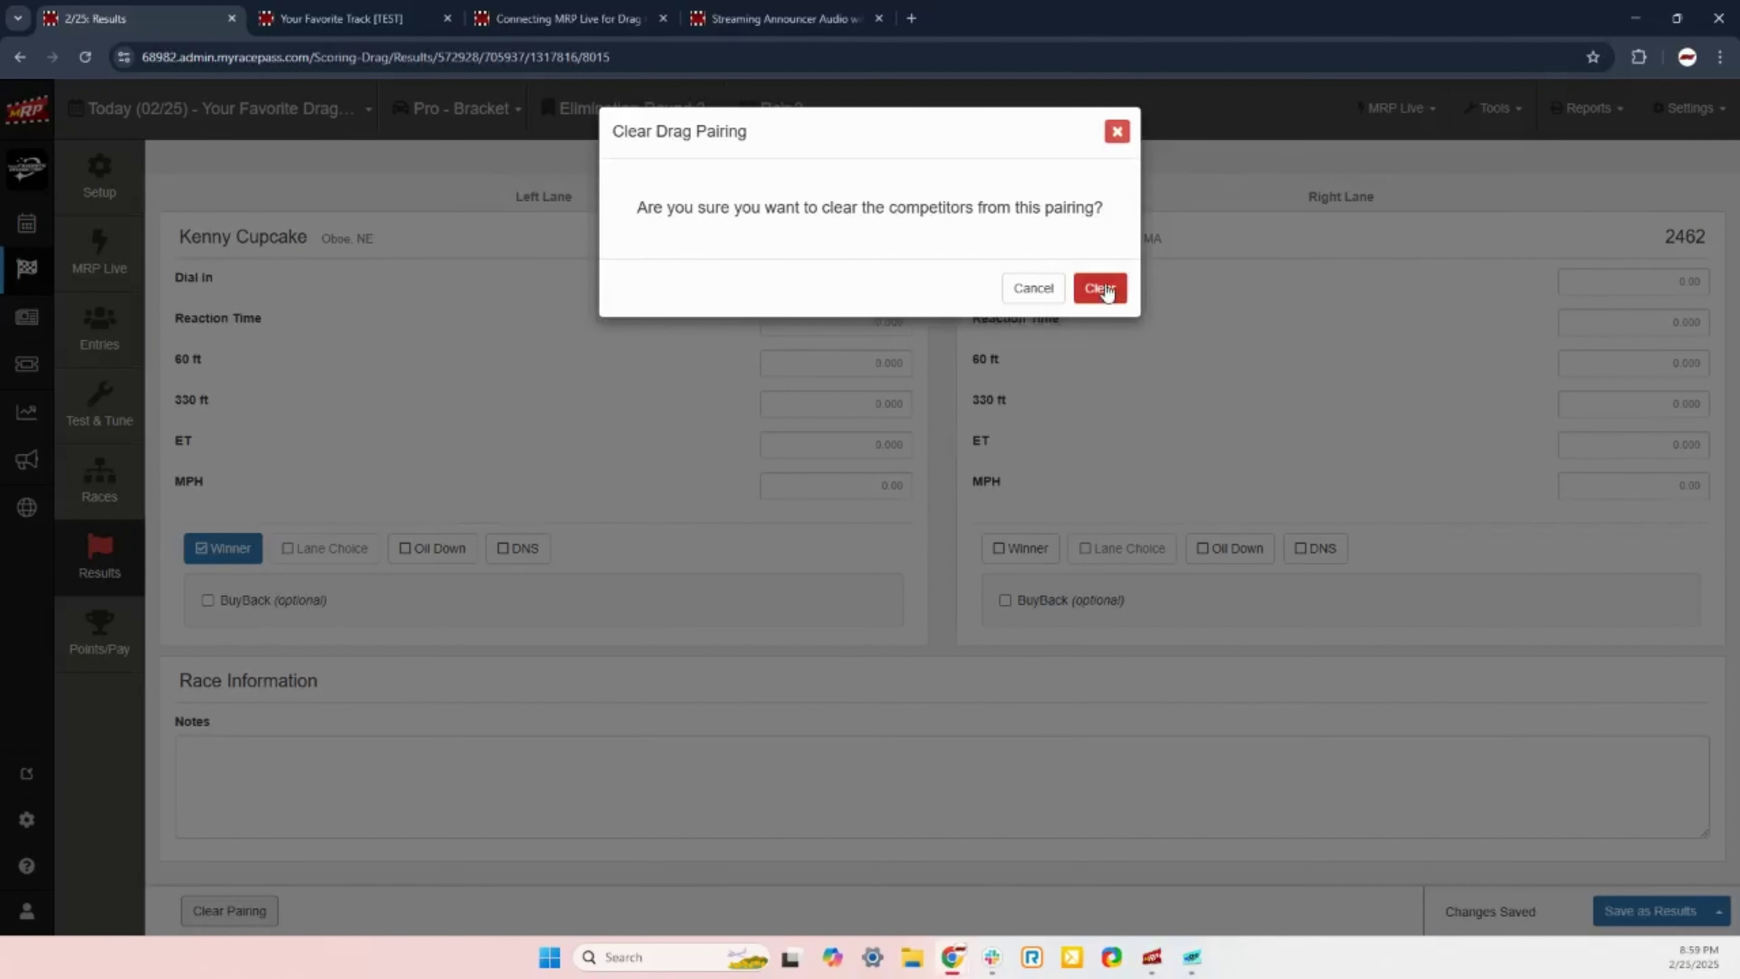
pyautogui.click(1046, 293)
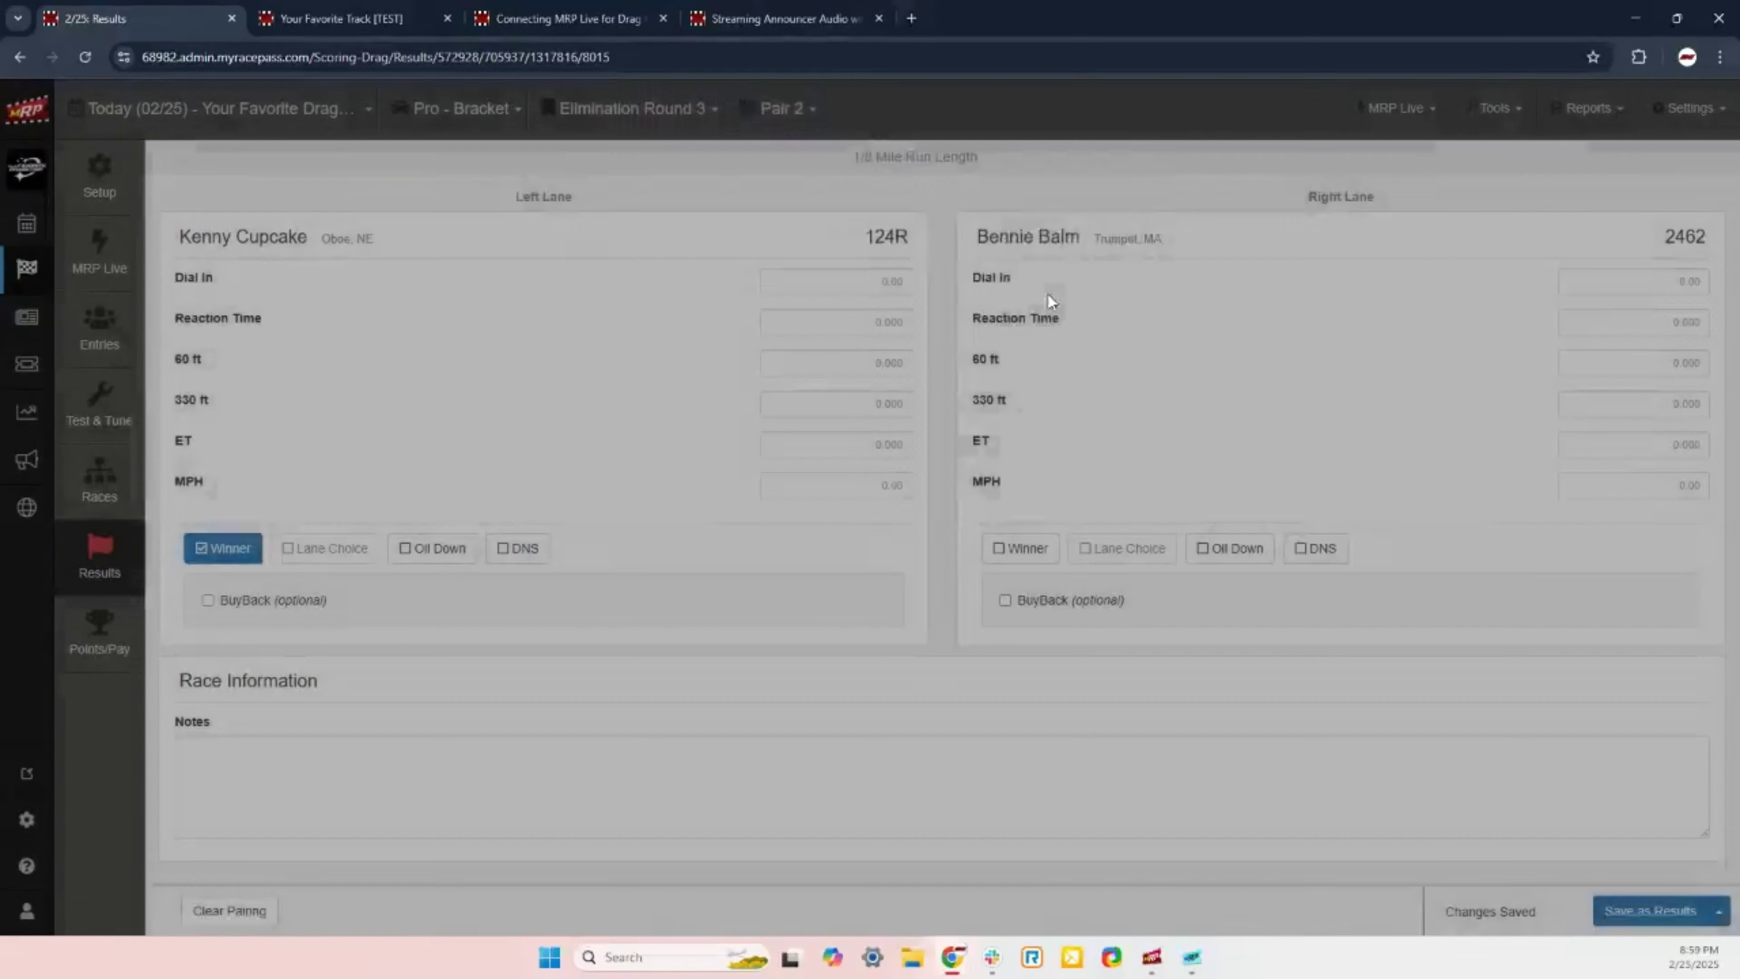
pyautogui.click(232, 912)
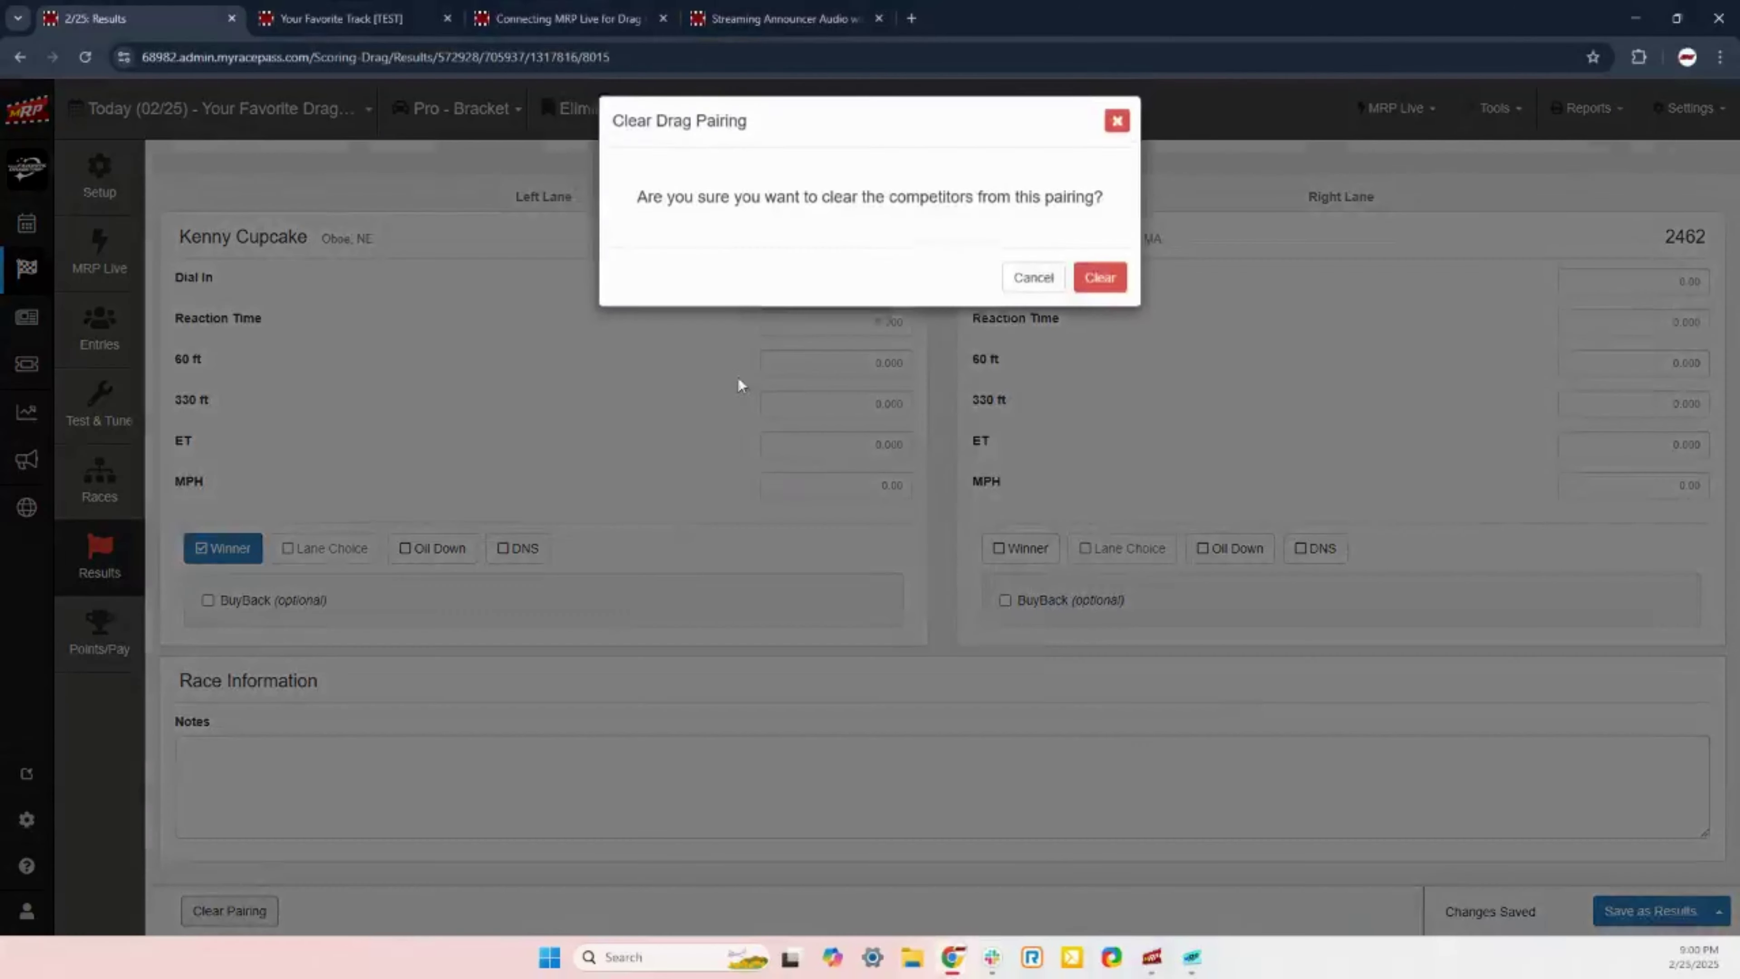
pyautogui.click(1099, 289)
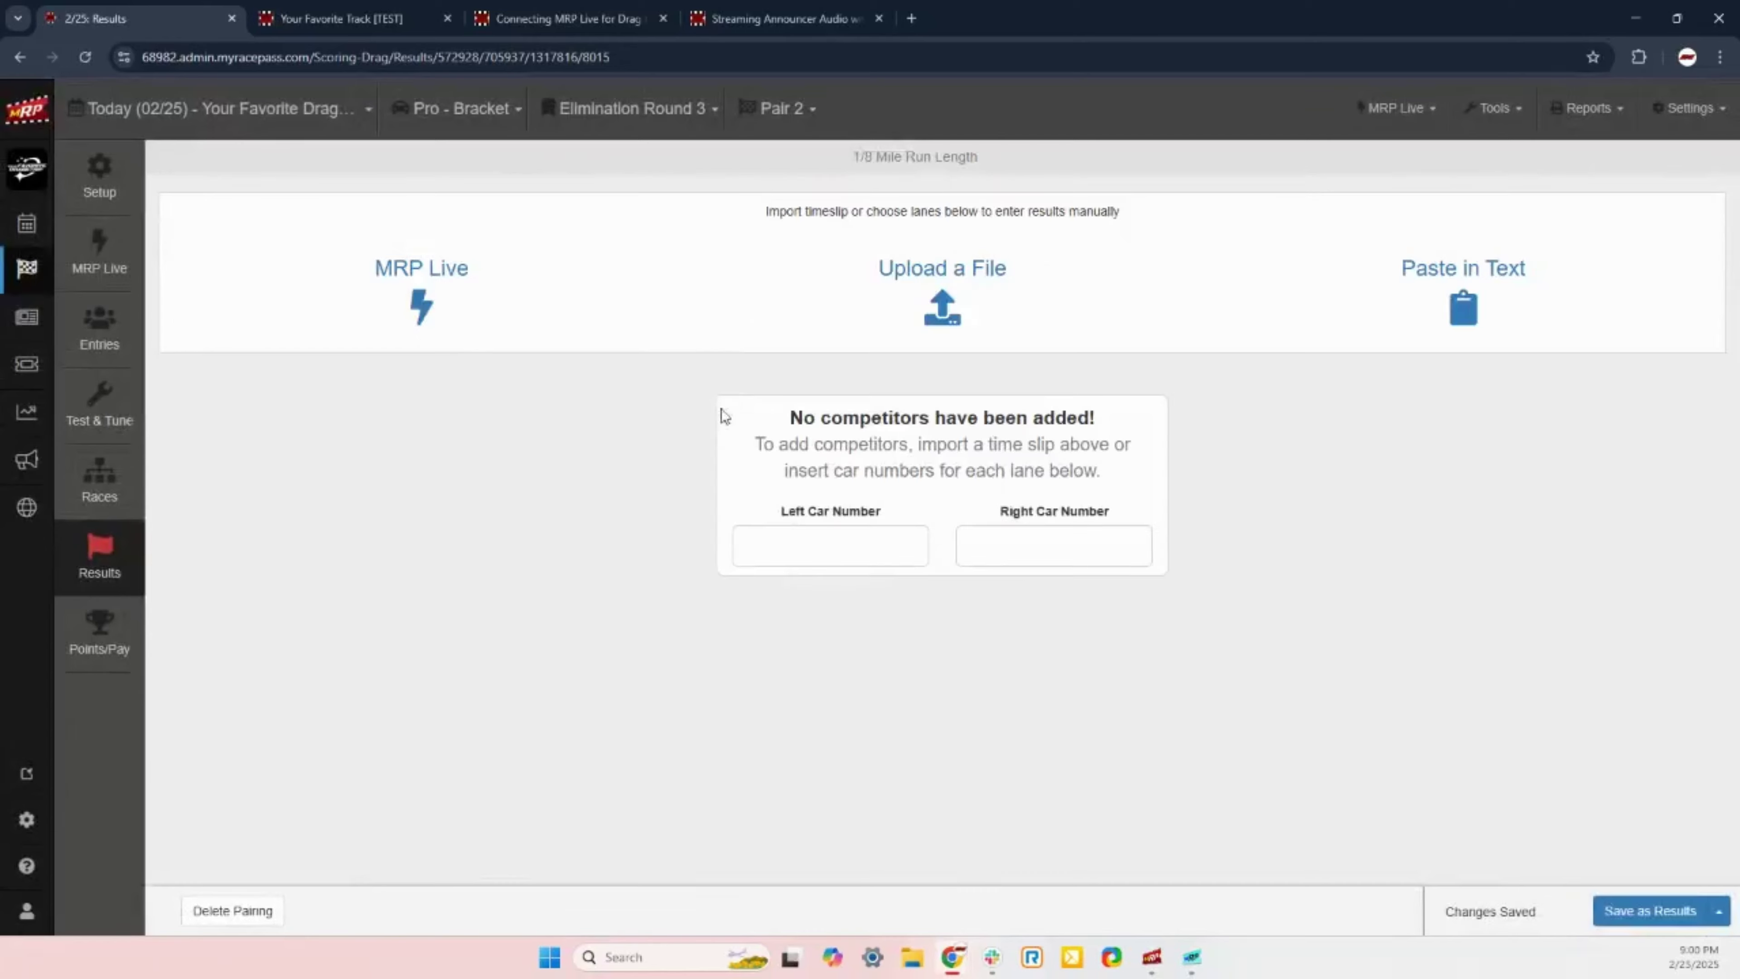
# Step: Pair car 124R (left) against 2462 (right) and save 124R as the winner
pyautogui.click(808, 546)
pyautogui.write('12')
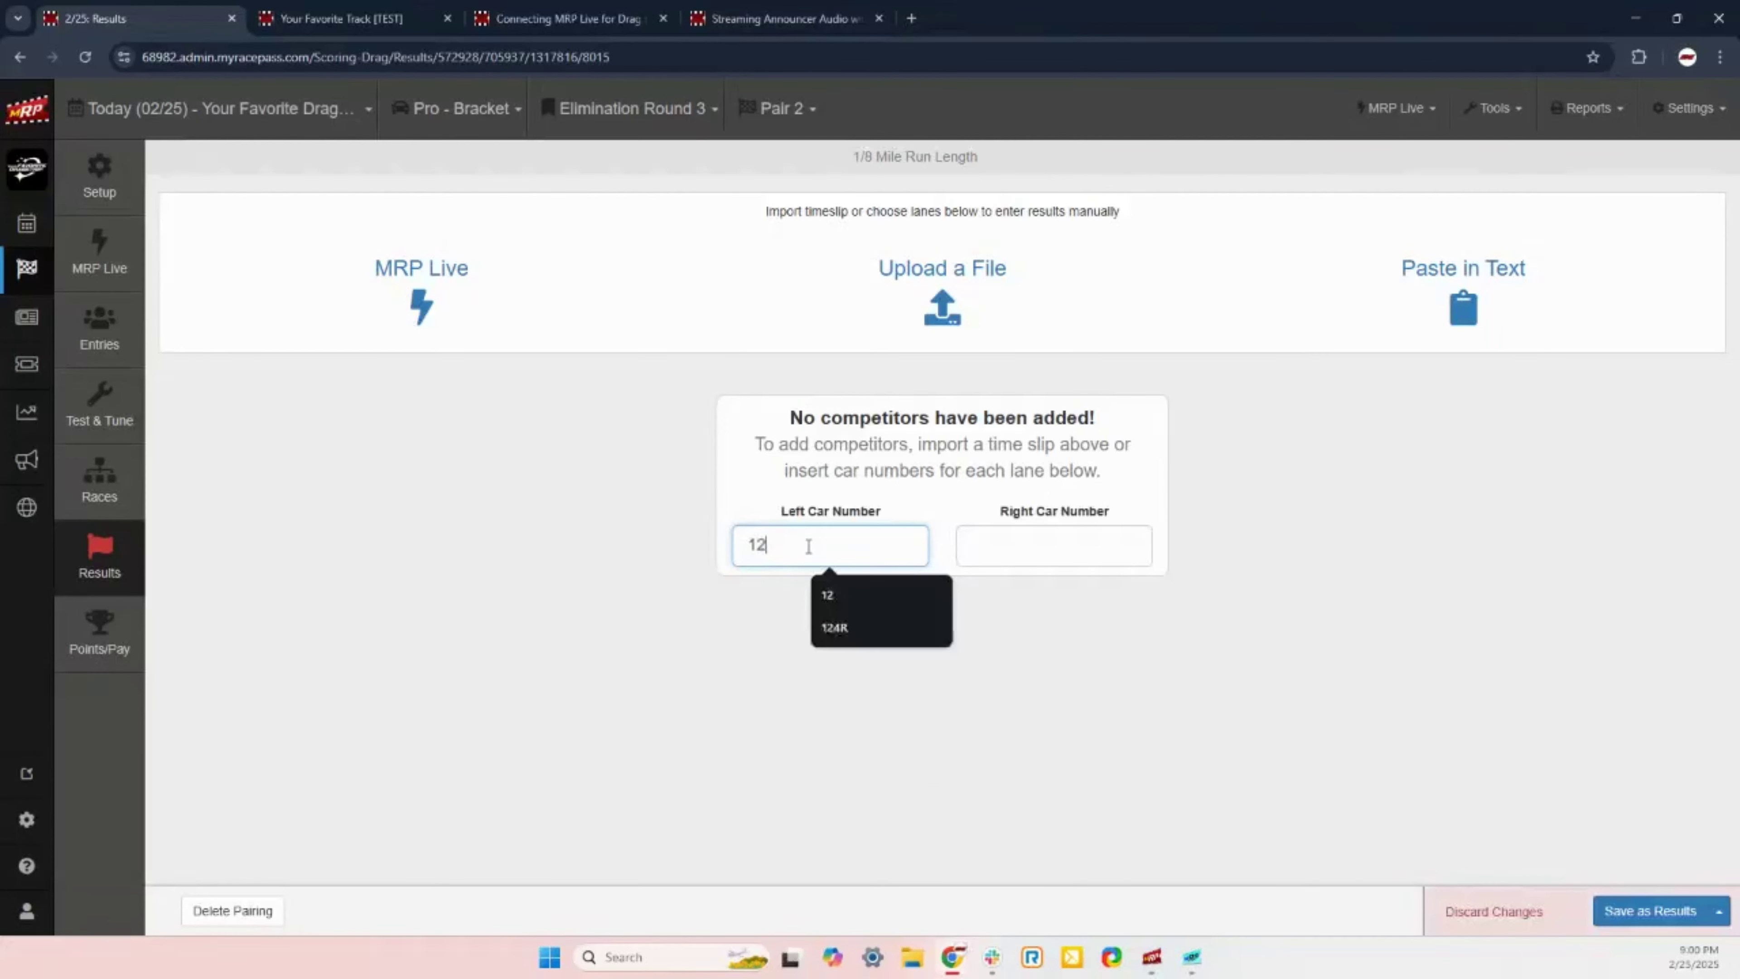
pyautogui.write('4R')
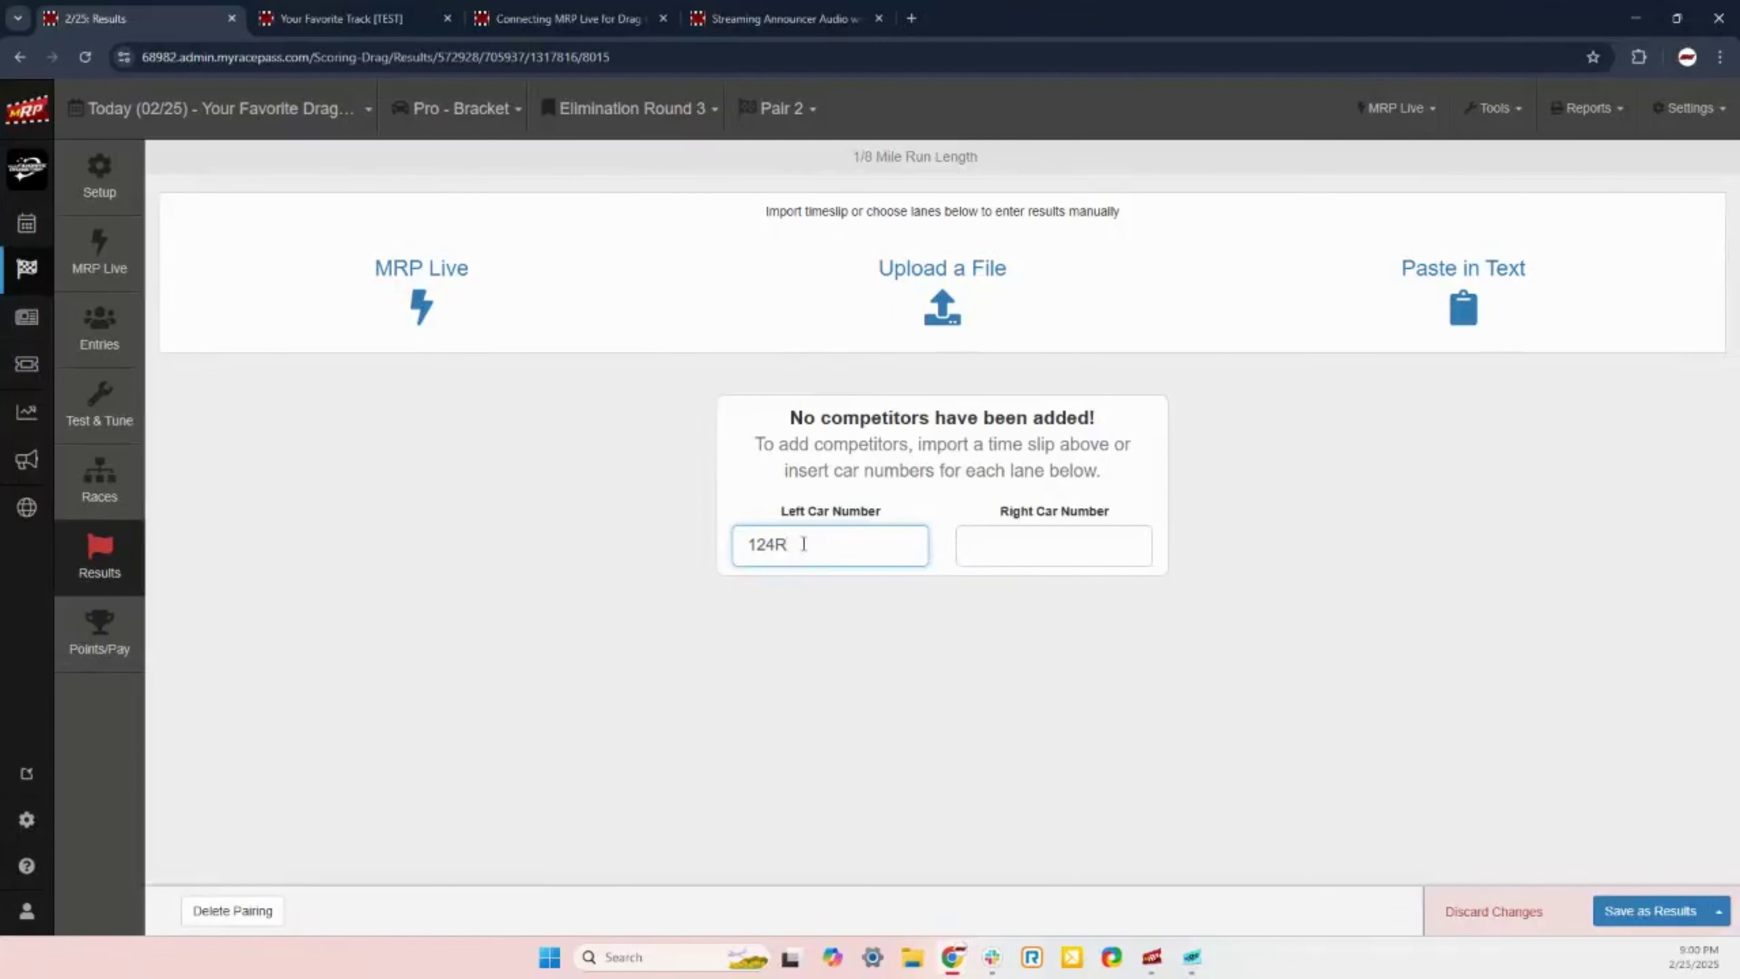
pyautogui.click(965, 546)
pyautogui.write('99')
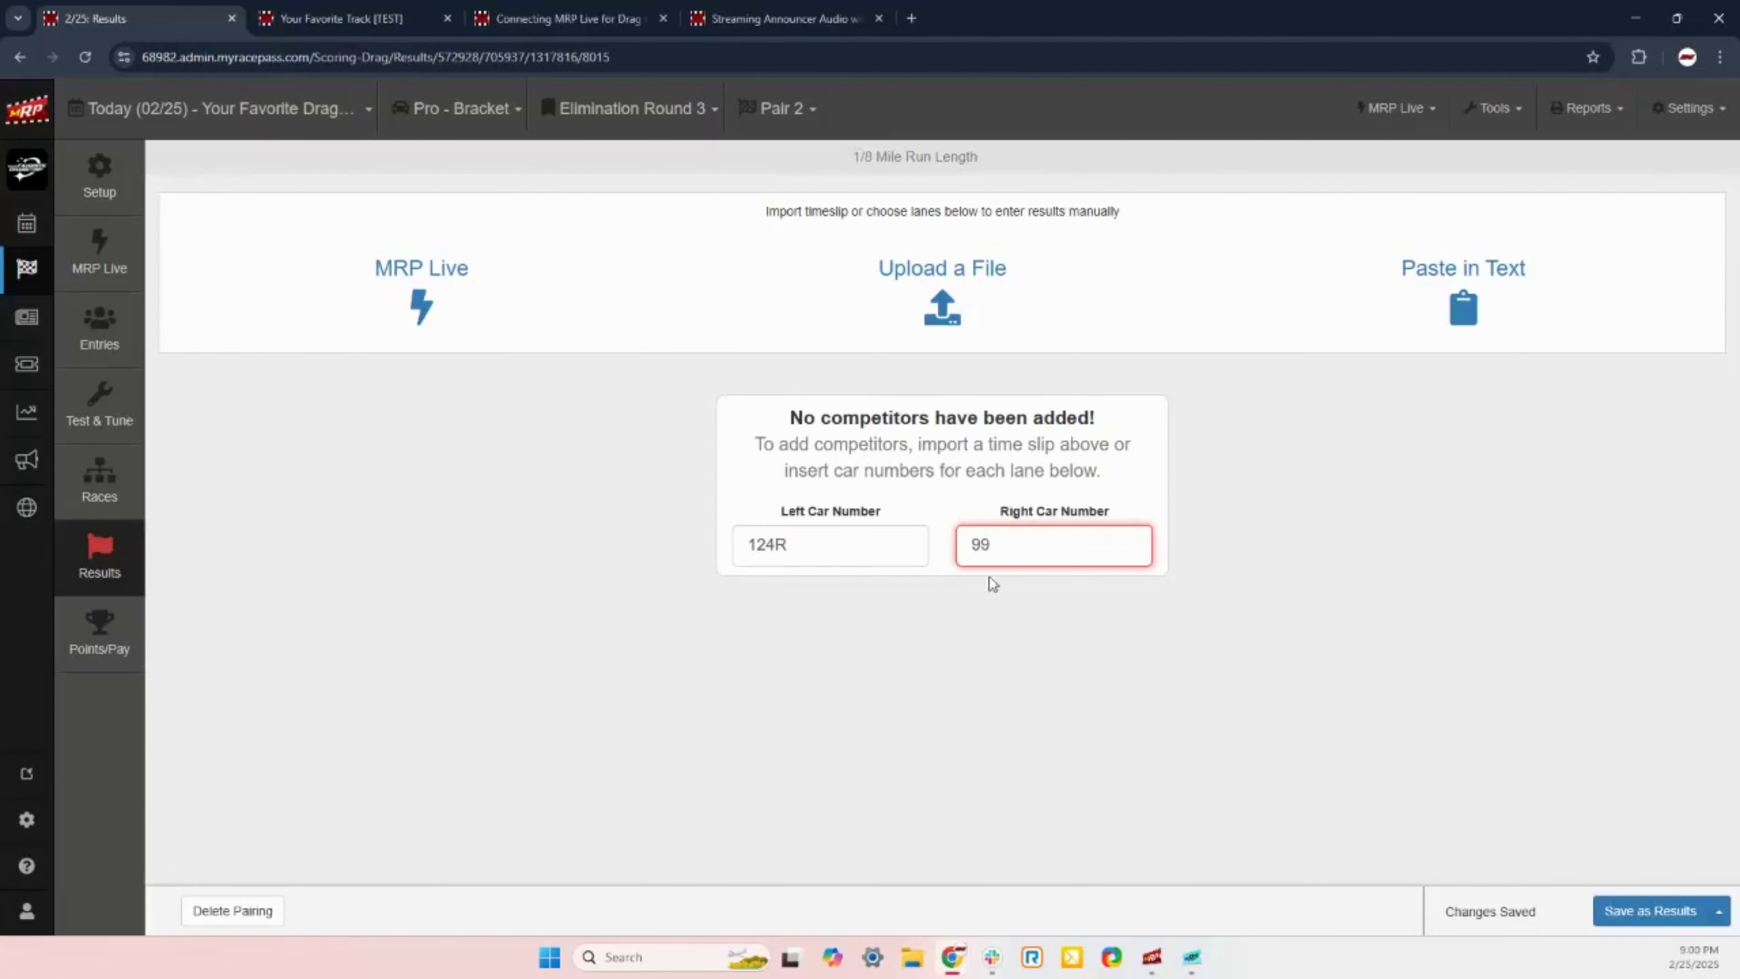
pyautogui.doubleClick(998, 552)
pyautogui.press('BackSpace')
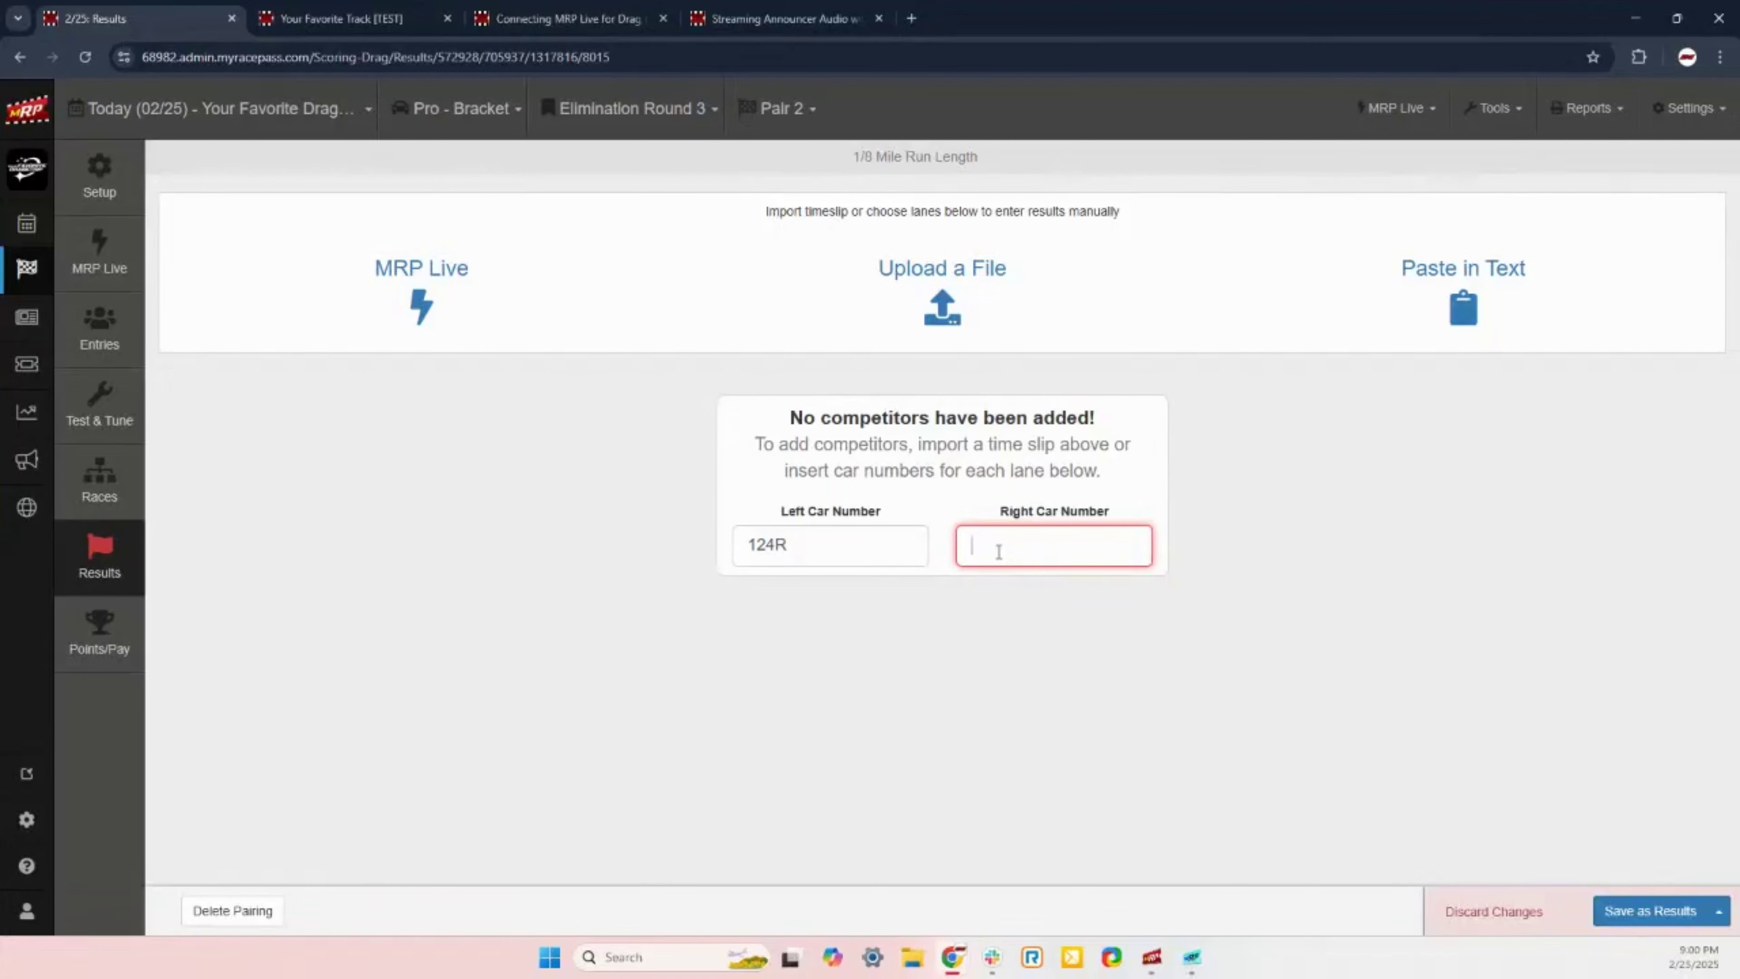
pyautogui.write('2462')
pyautogui.press('Return')
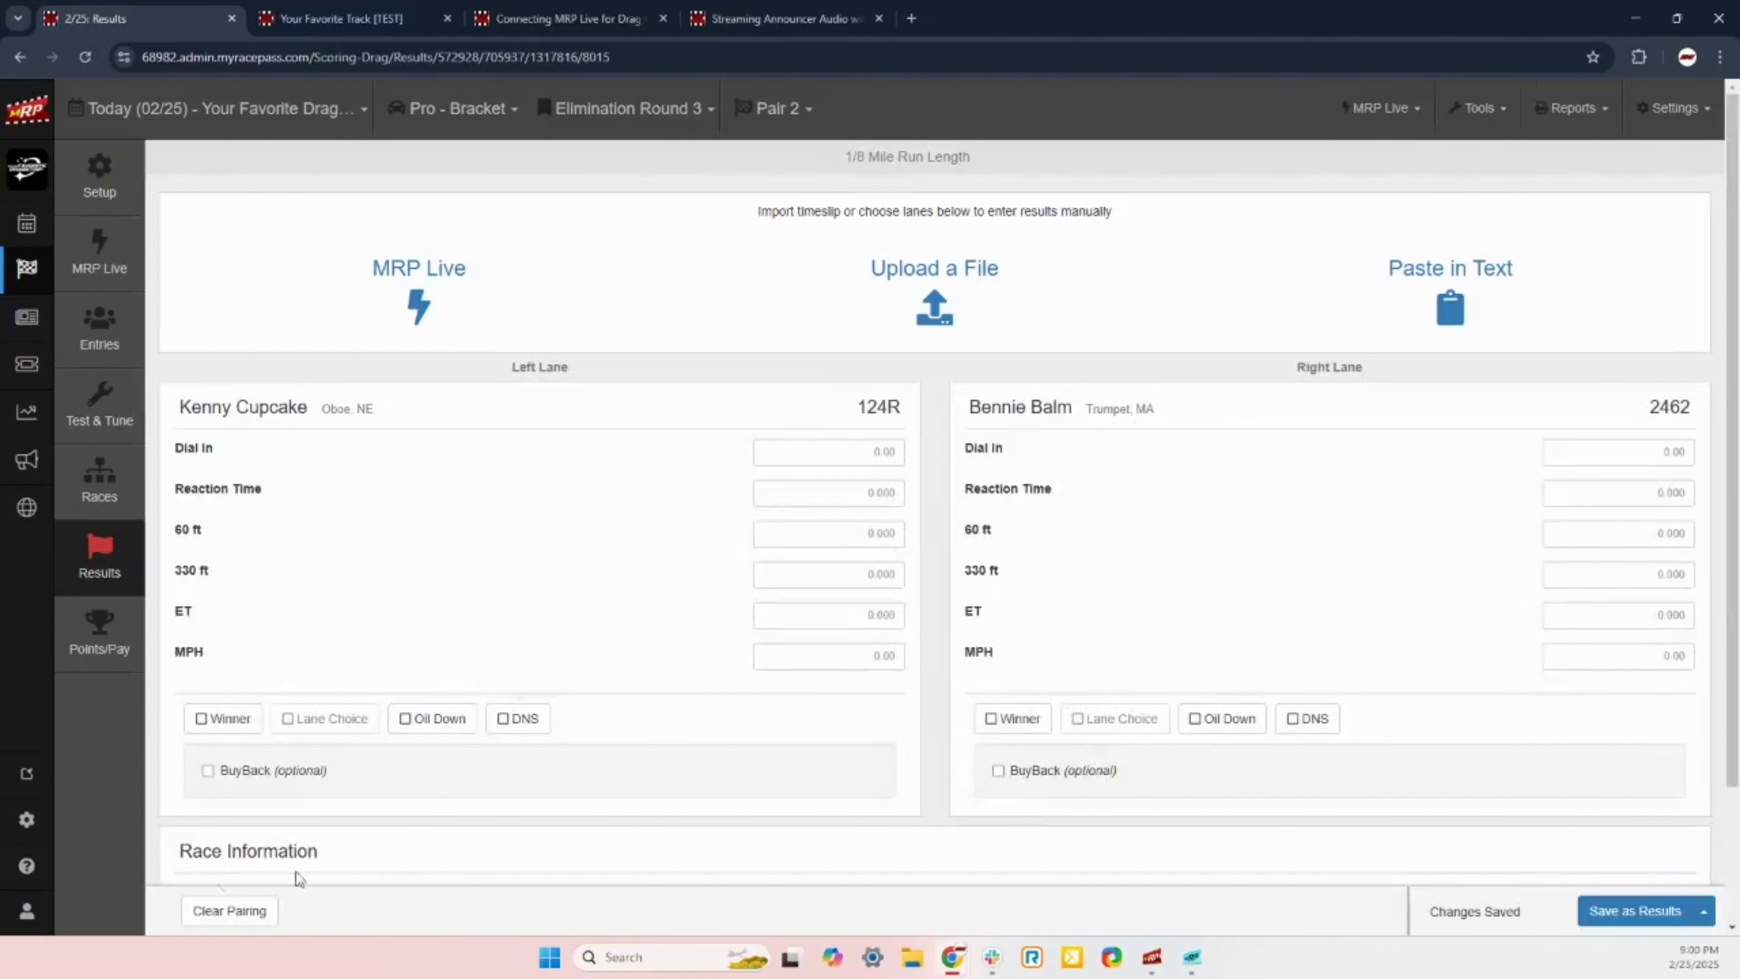
pyautogui.click(200, 719)
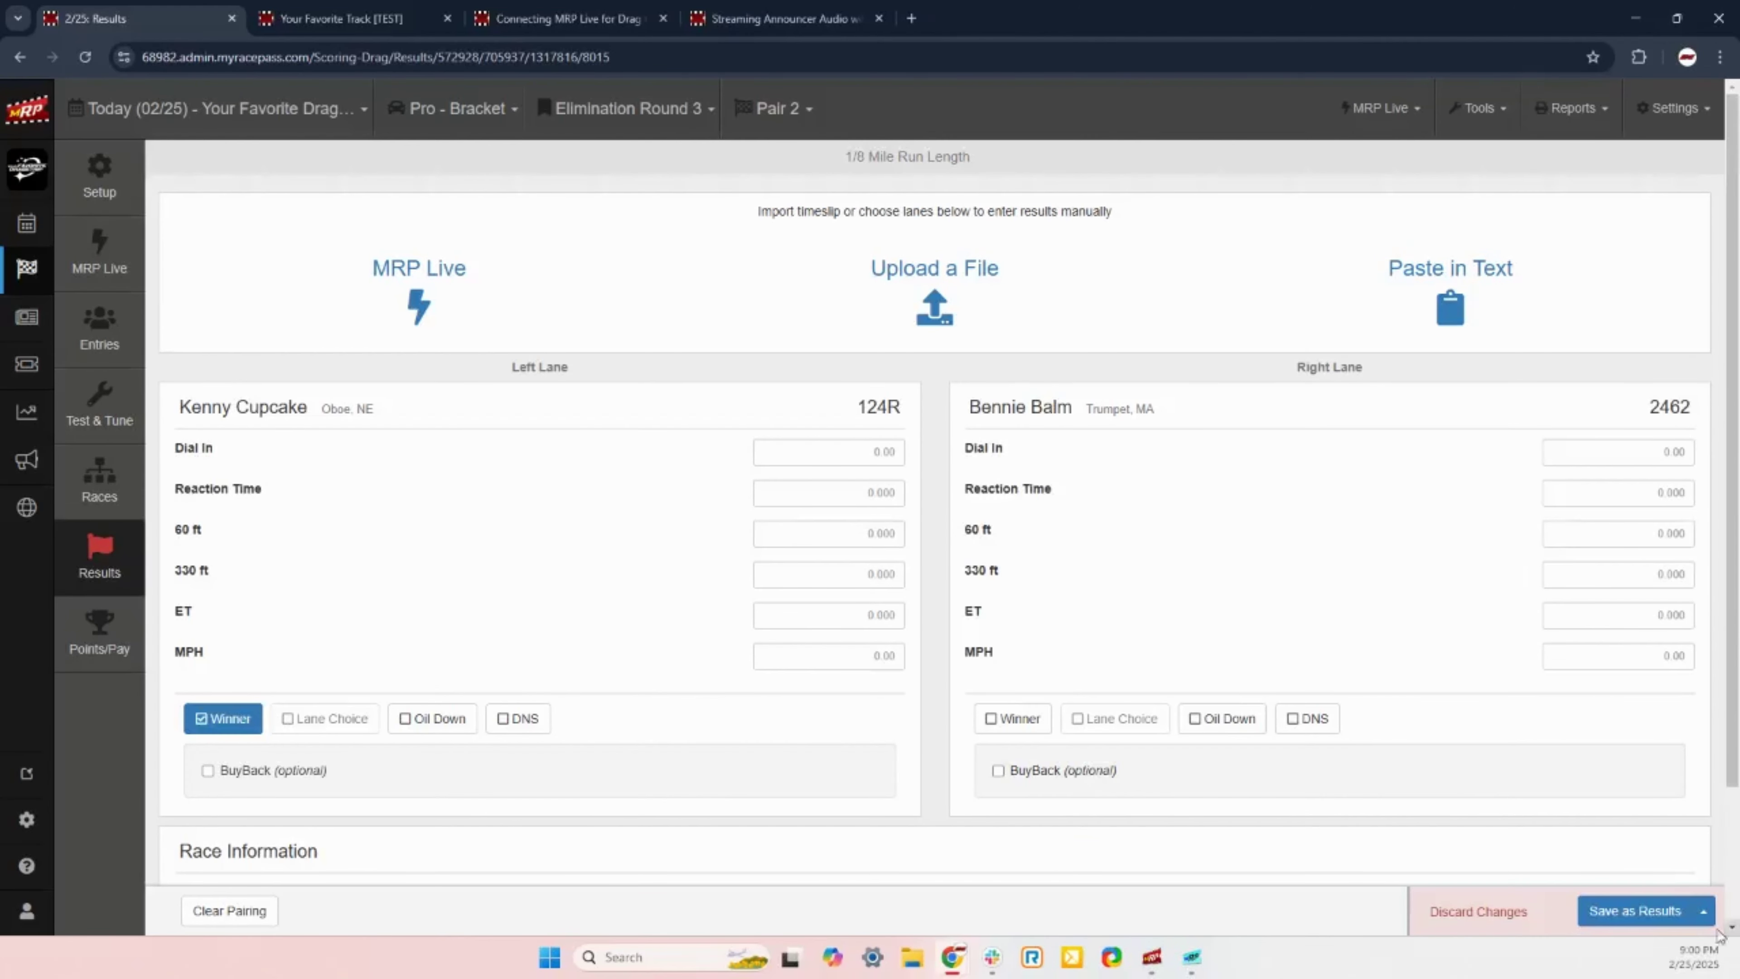
pyautogui.click(1618, 915)
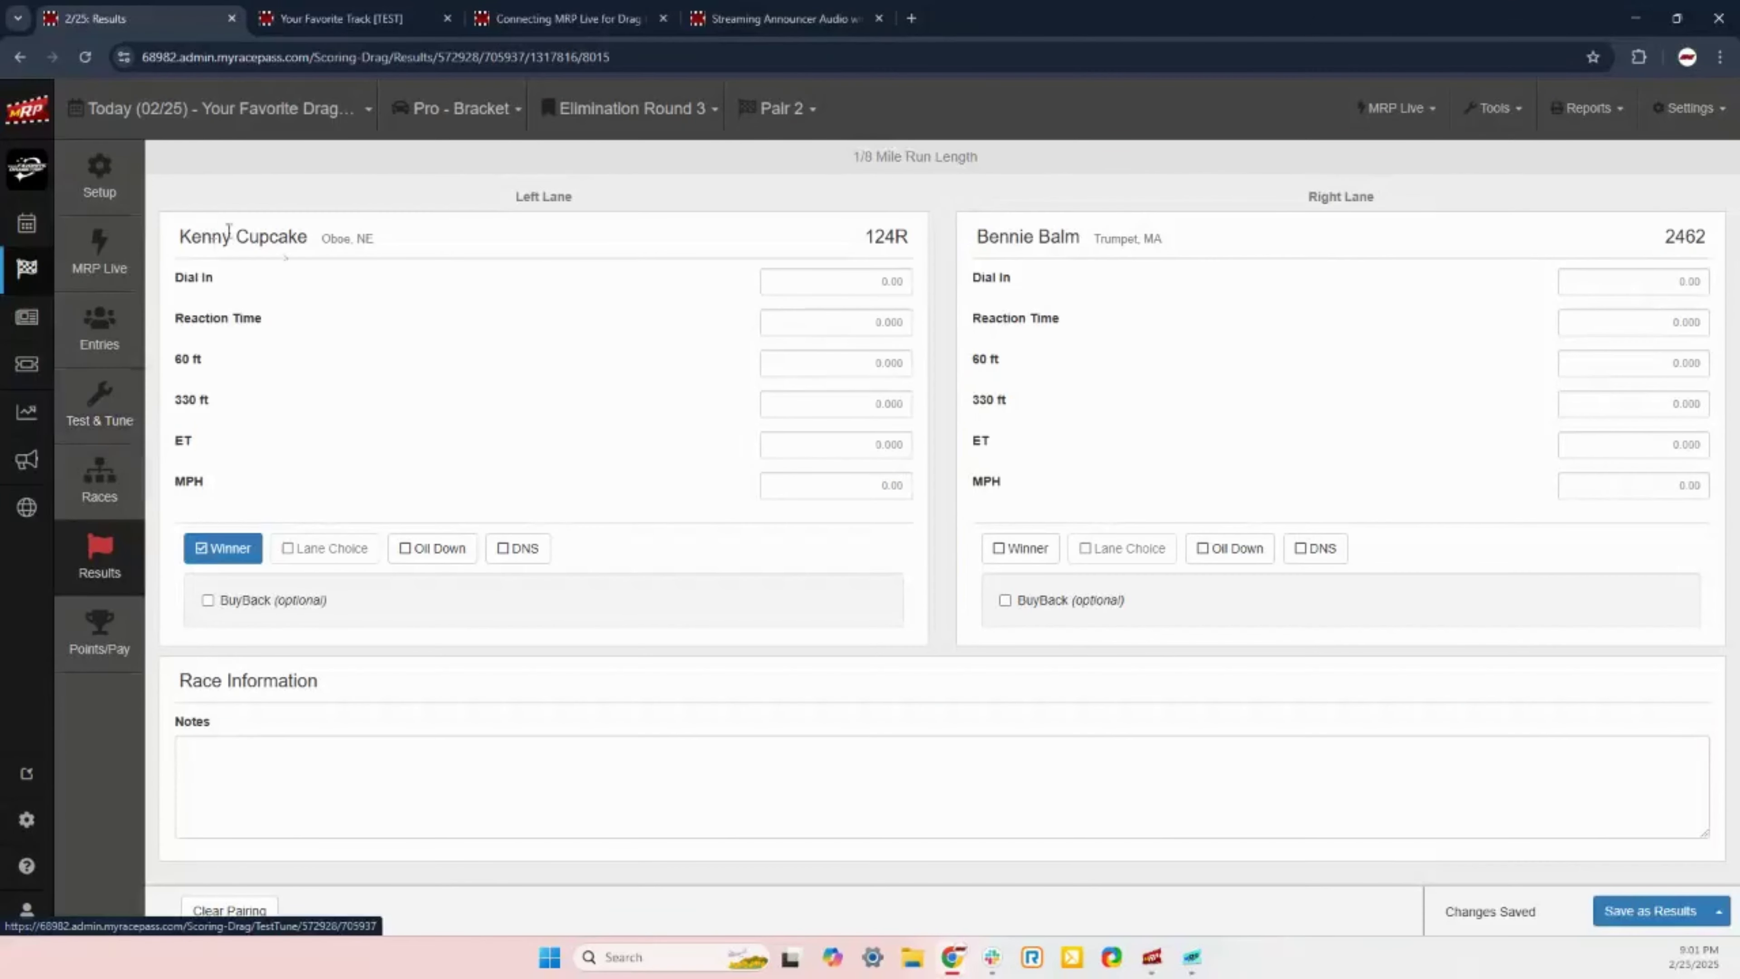
pyautogui.click(626, 108)
# Step: Switch back to Elimination Round 4 to view Pair 1's 124R-over-99 result
pyautogui.click(615, 228)
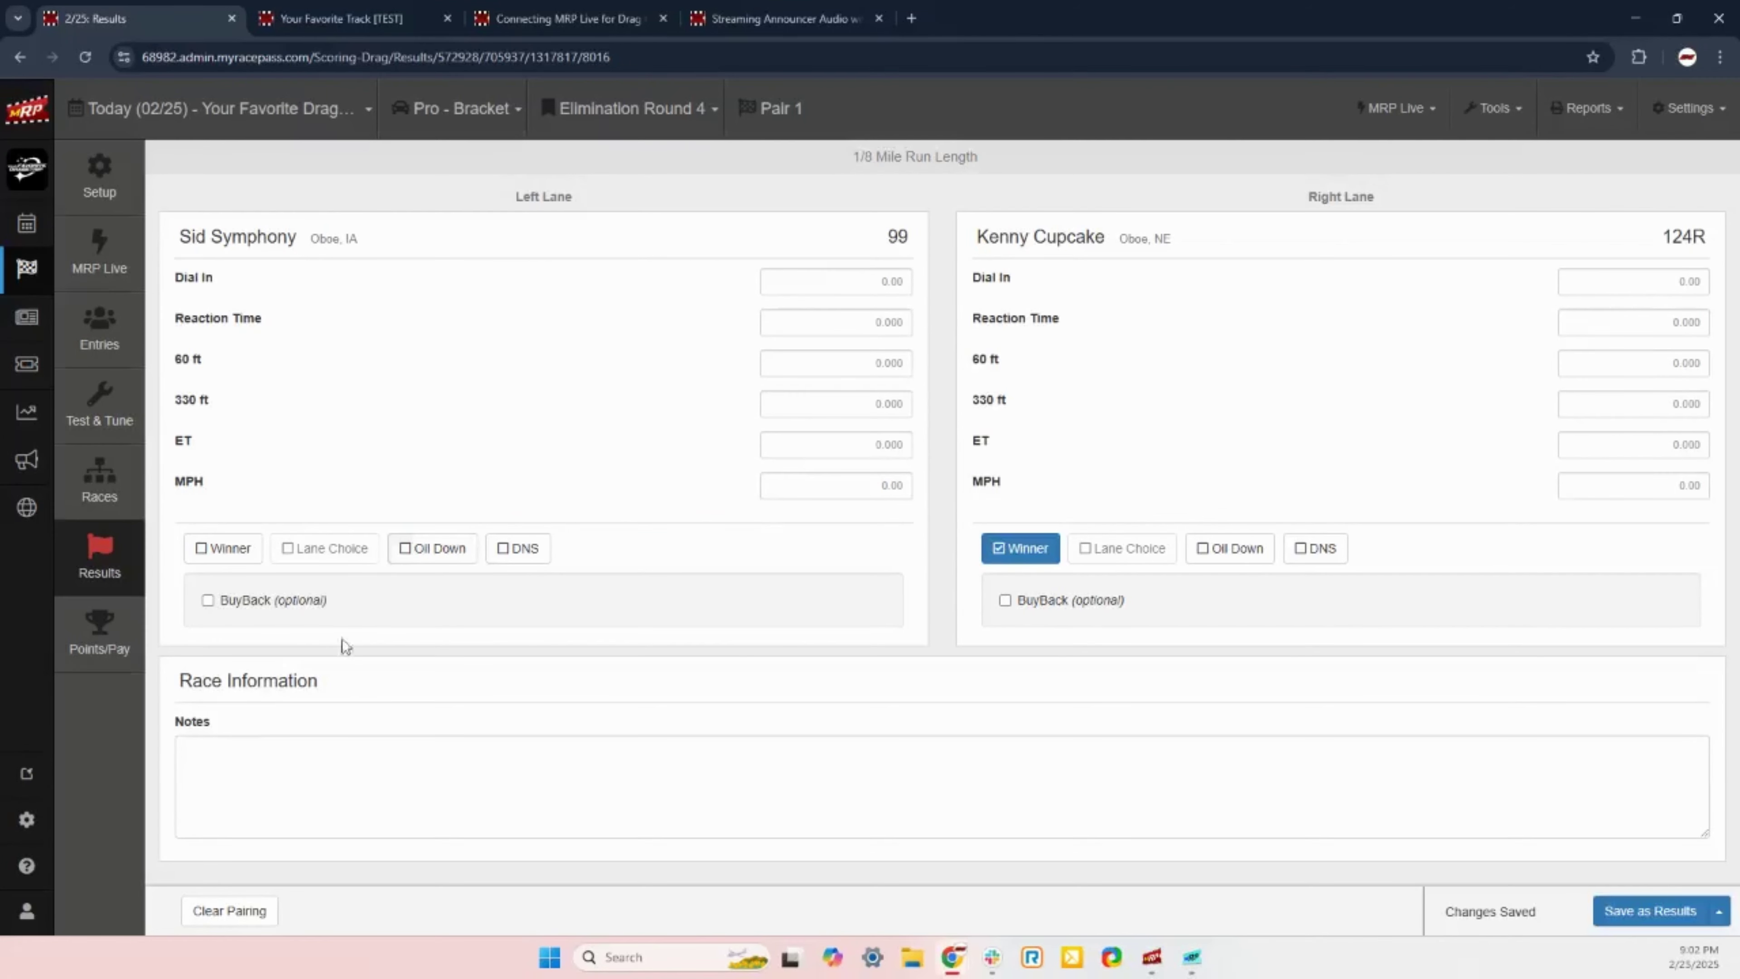
# Step: Go to the event's Points/Pay page and open the Points/Pay Schemes settings
pyautogui.click(81, 644)
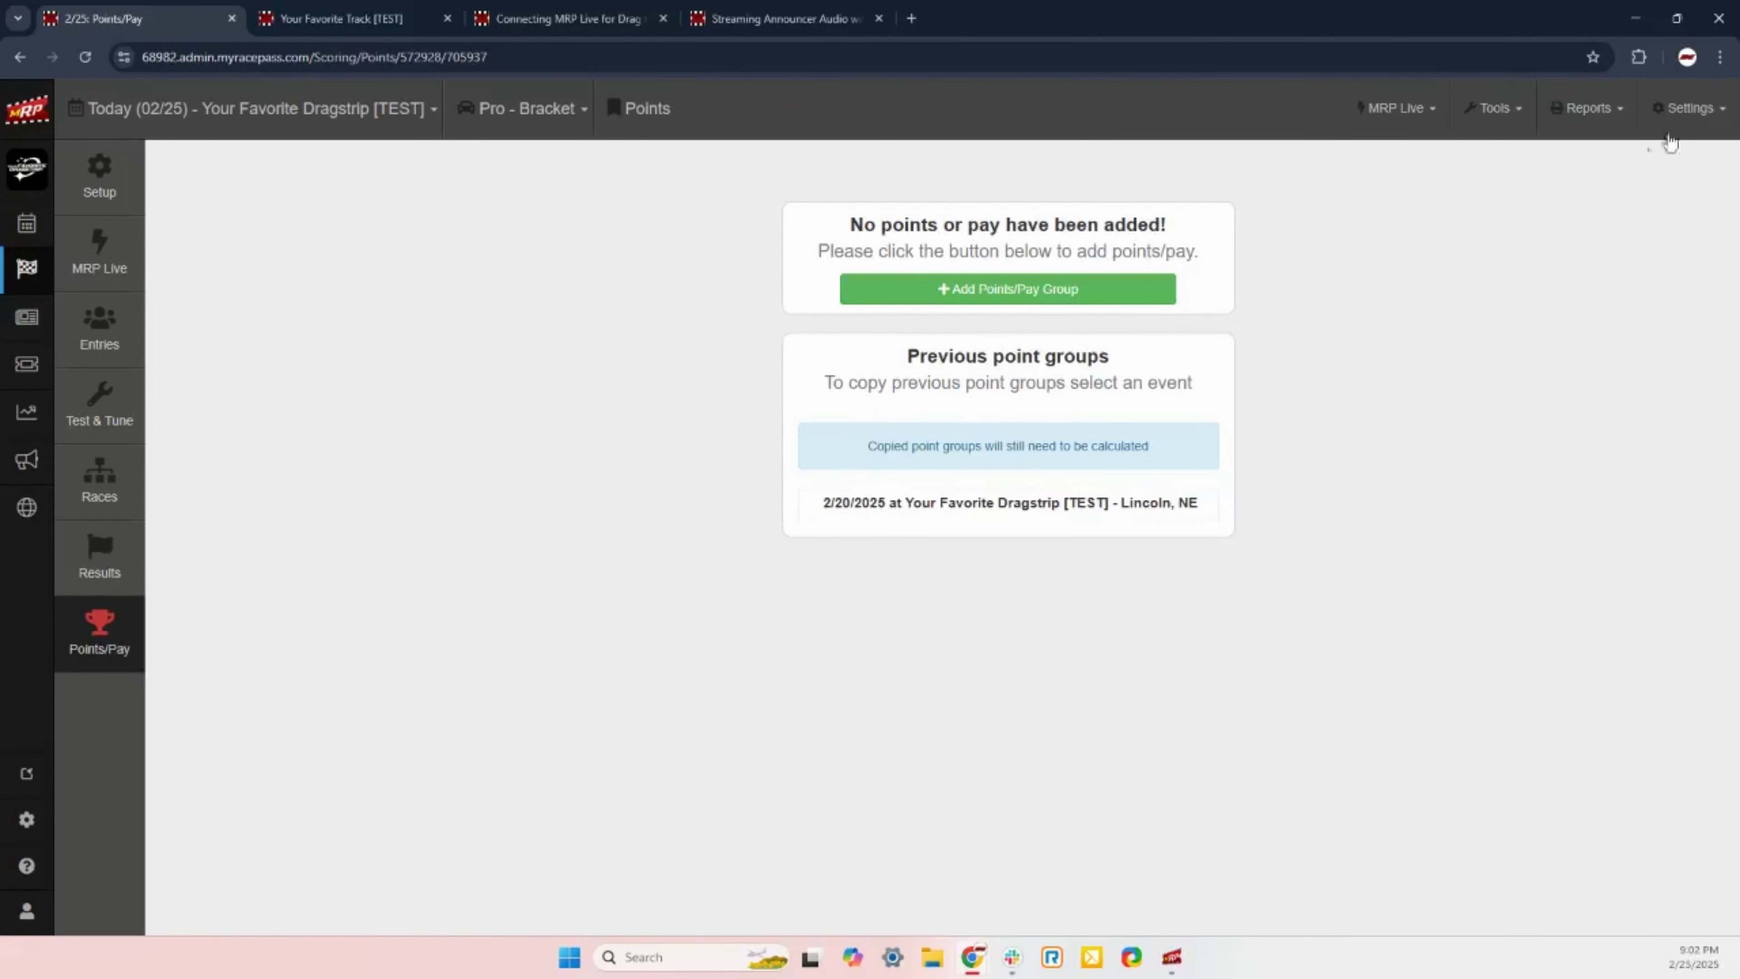
pyautogui.click(1689, 135)
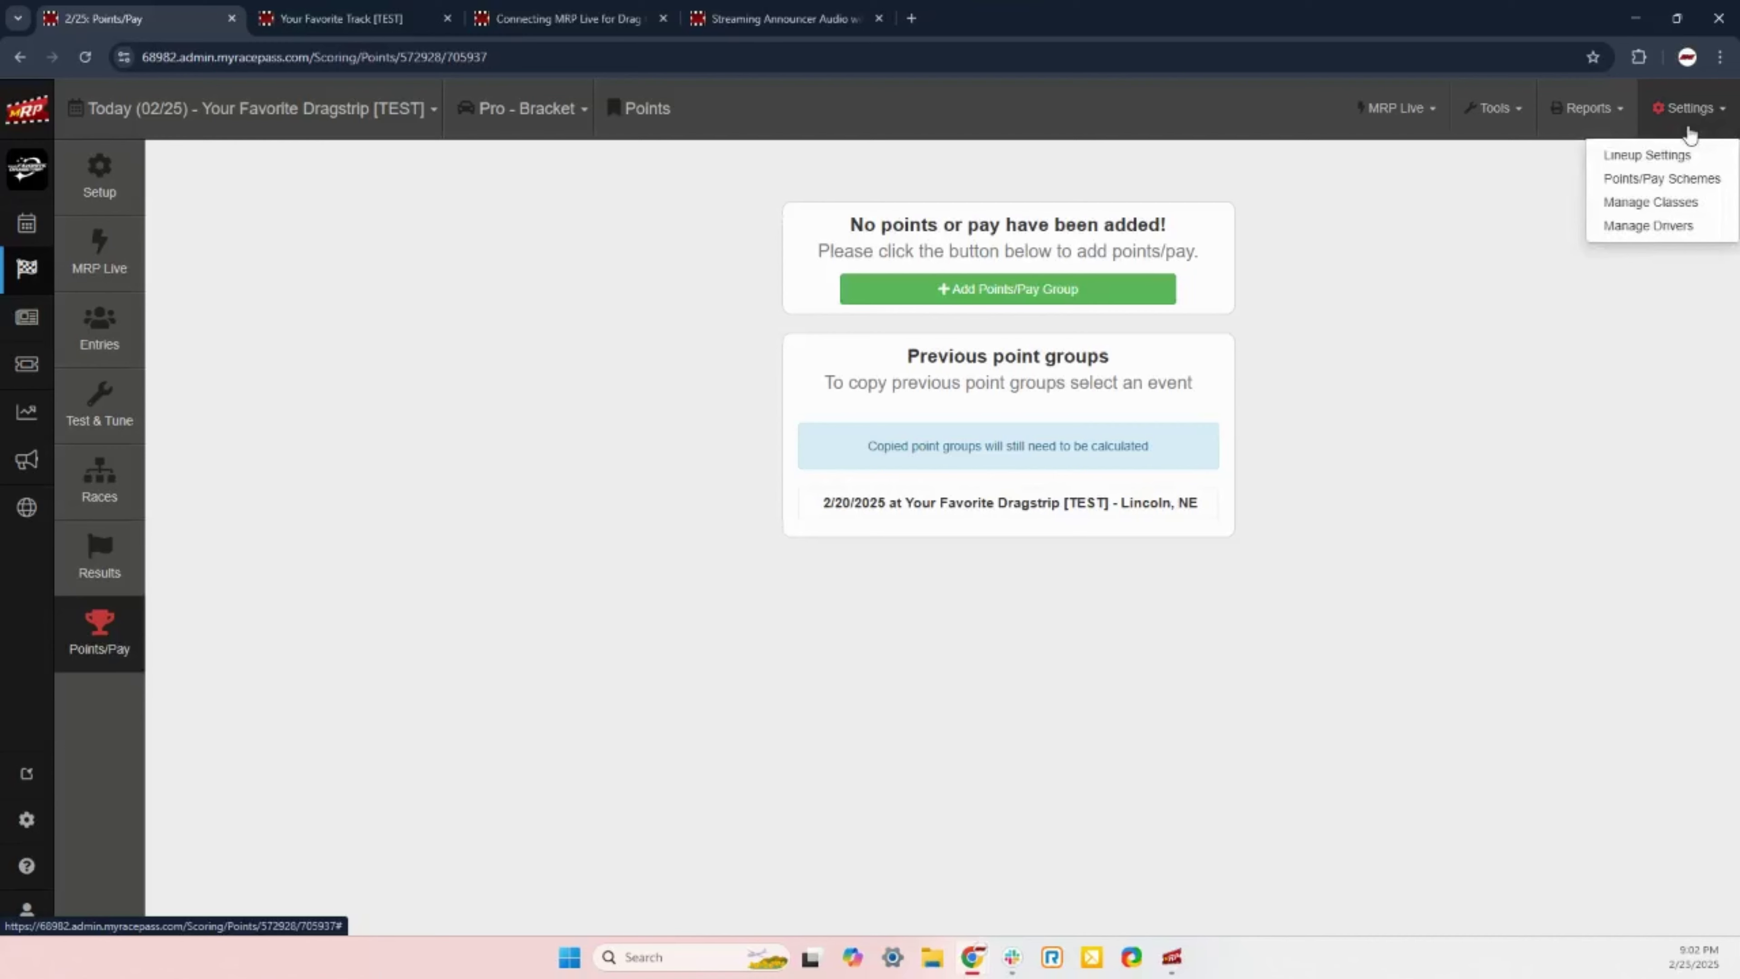
pyautogui.click(1693, 188)
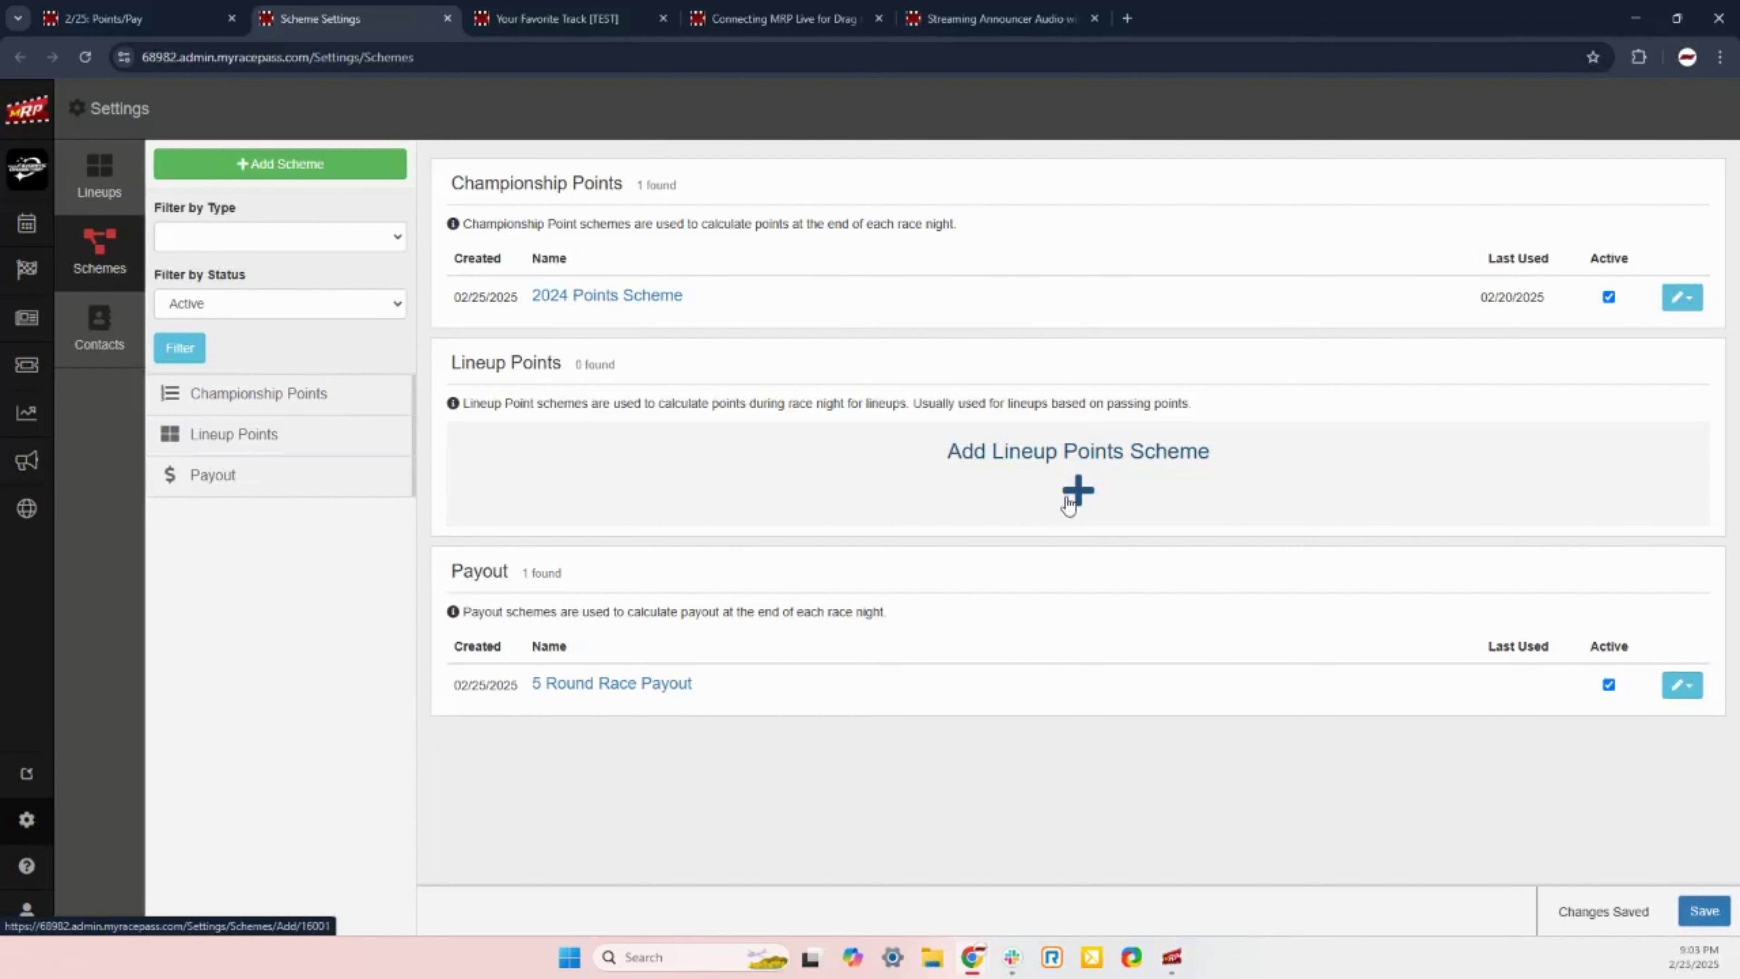
# Step: Begin adding a new scheme from the Scheme Settings page
pyautogui.click(329, 163)
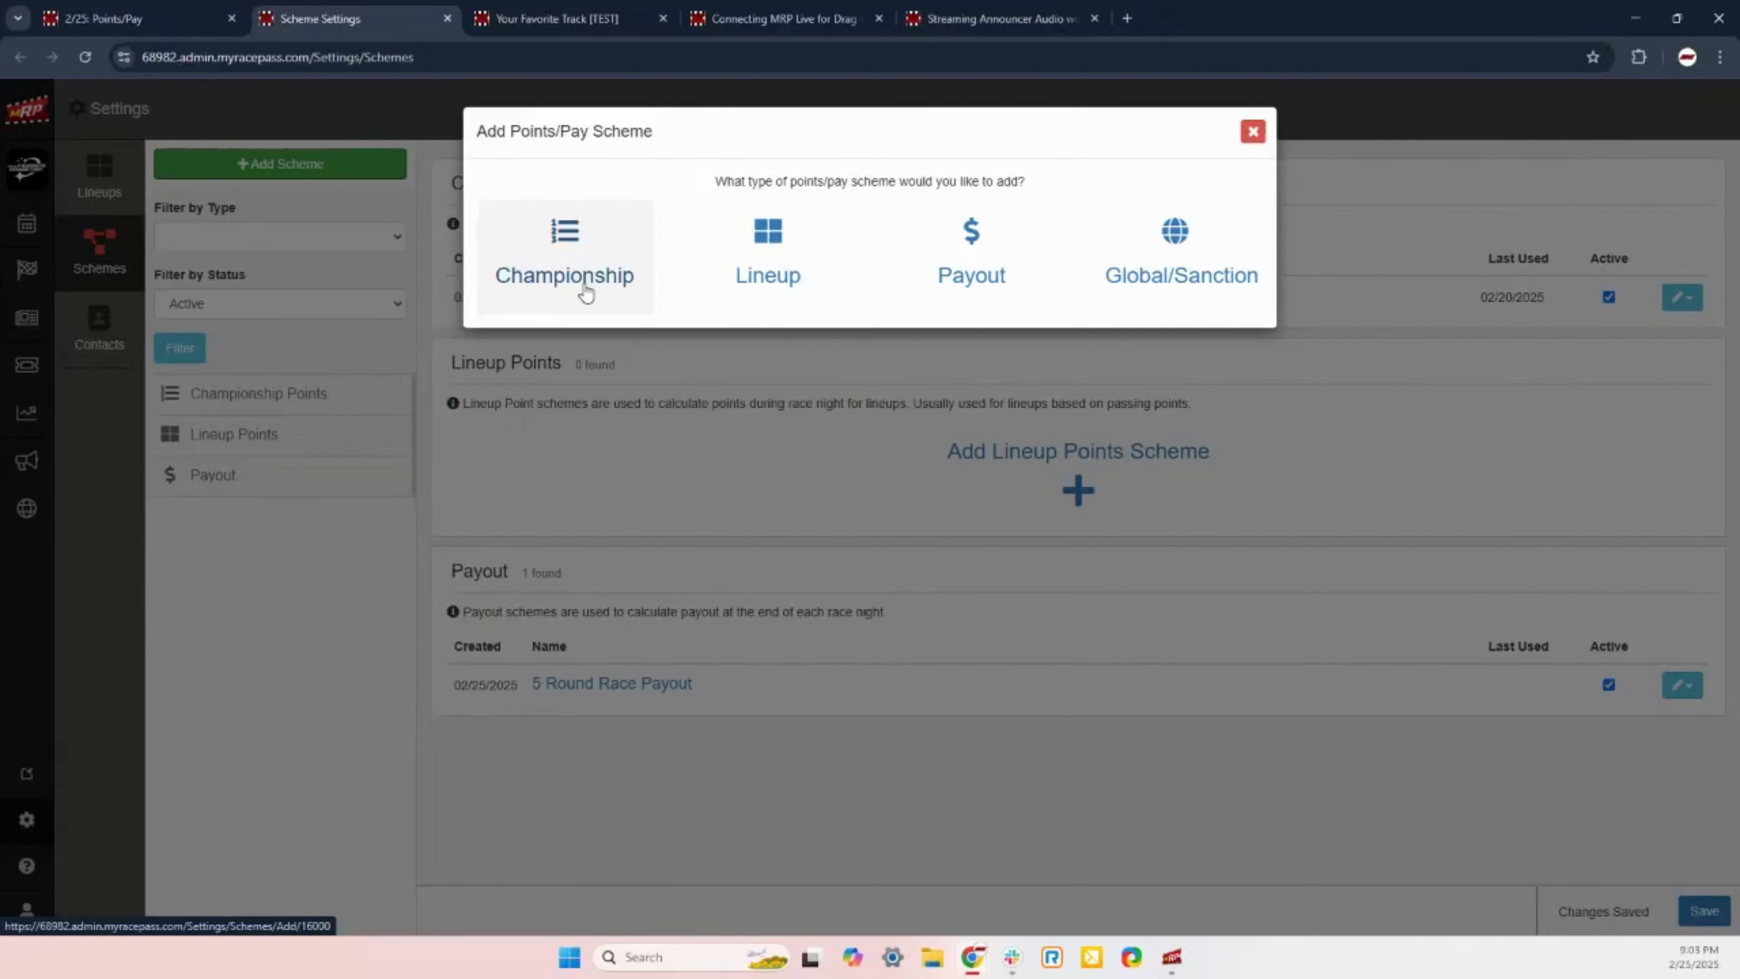
# Step: Create a championship points scheme named '2025 Points Scheme' marked for drag racing classes
pyautogui.click(586, 291)
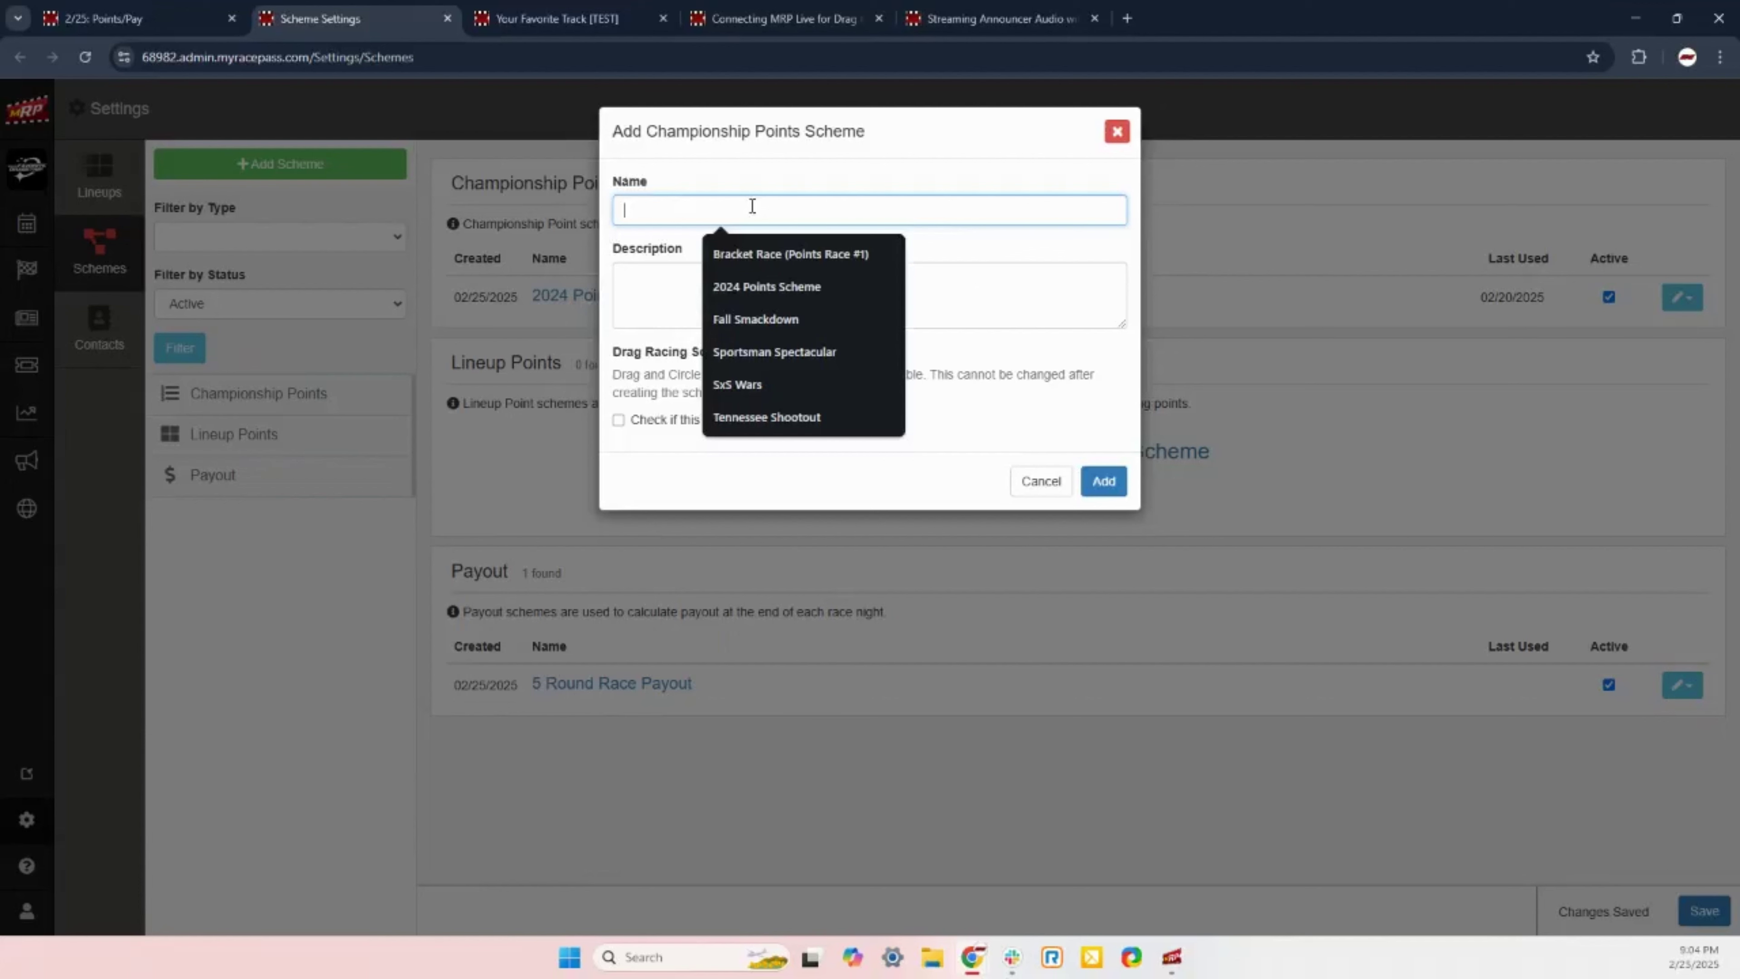
pyautogui.write('2025')
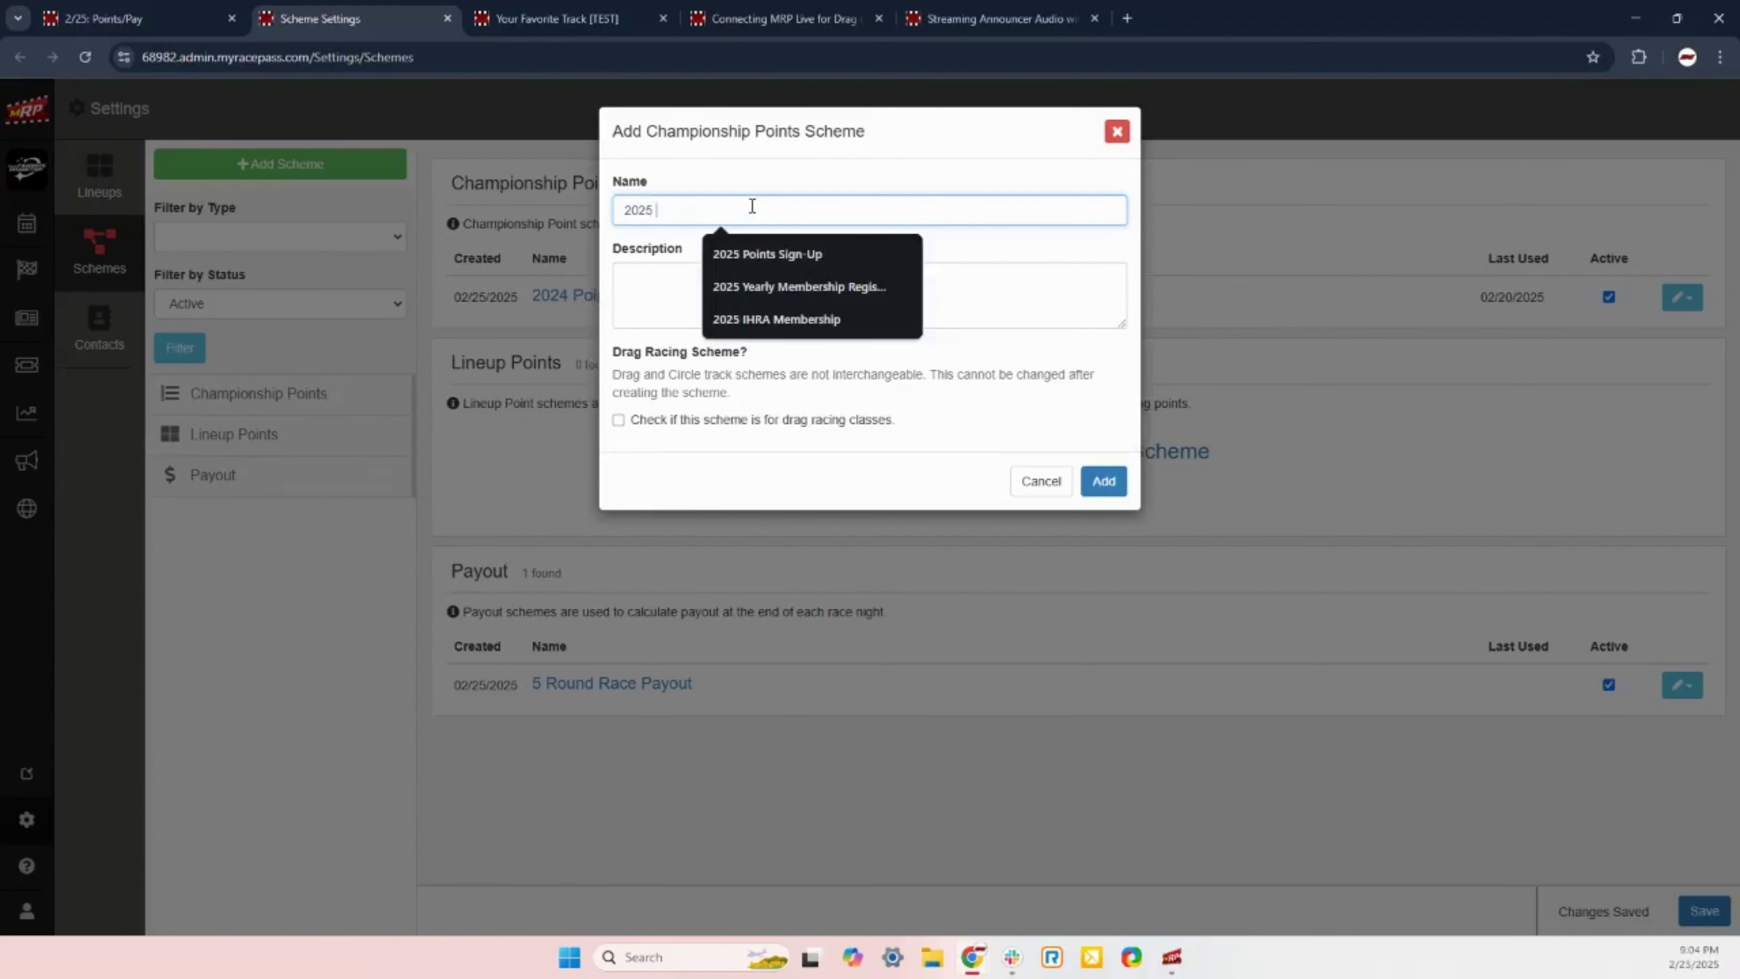
pyautogui.write(' Poin')
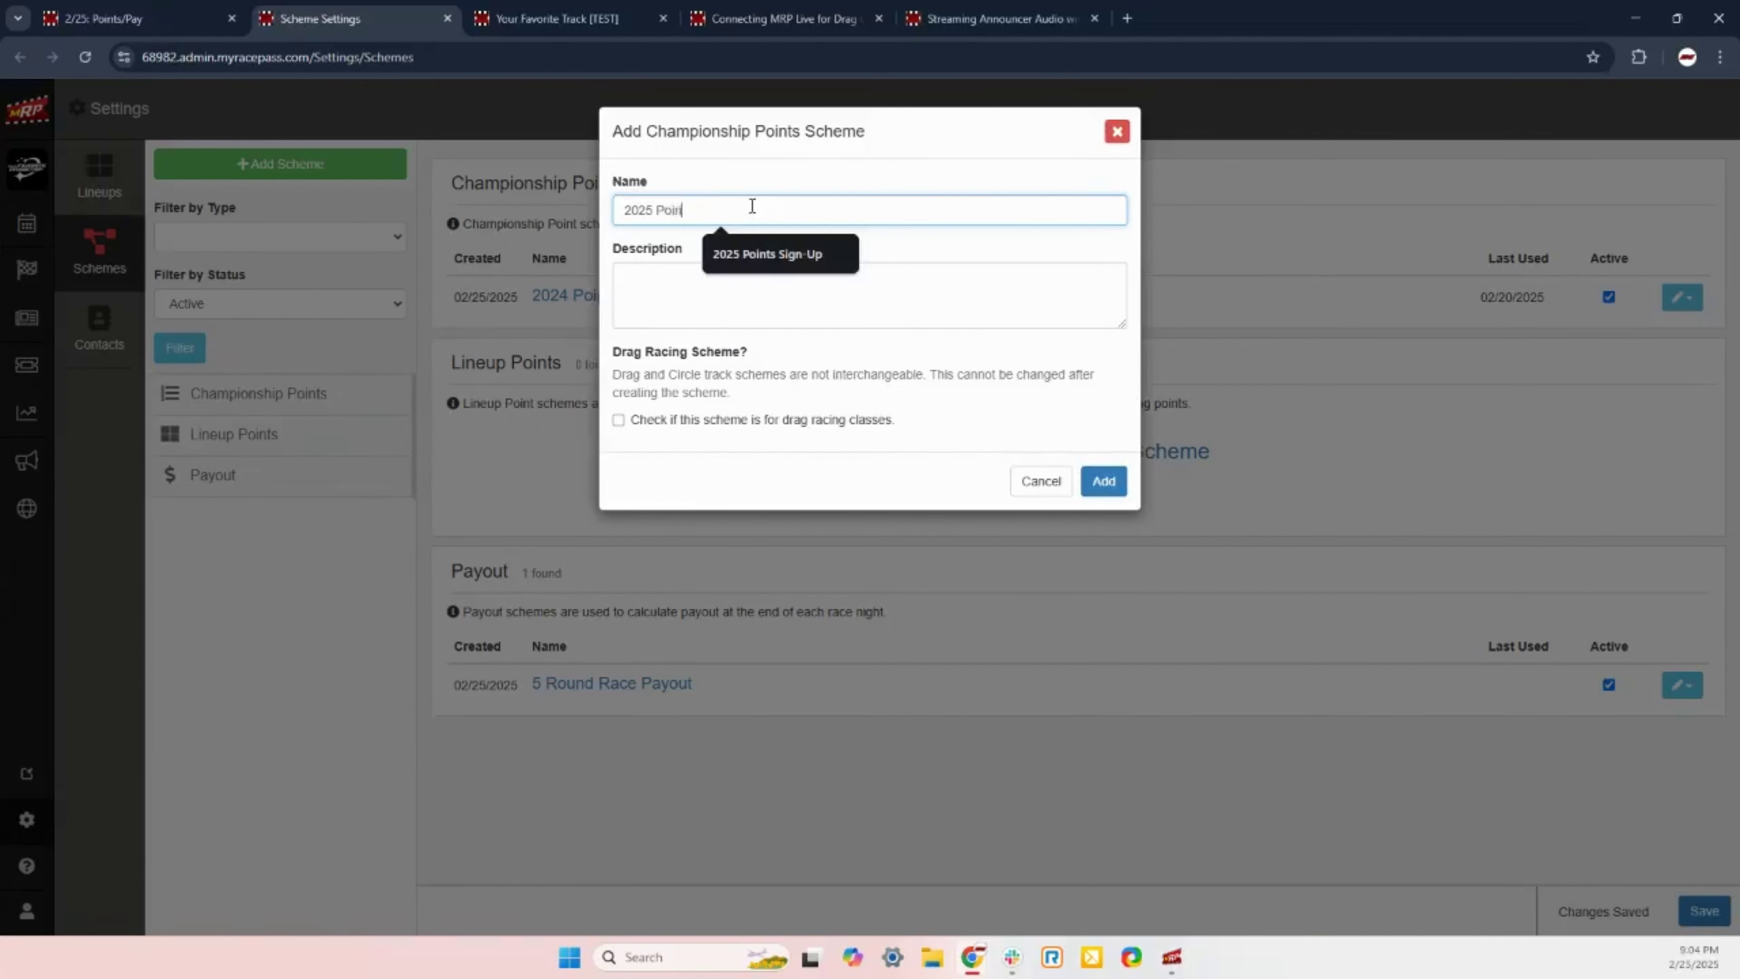
pyautogui.write('ts Scheme')
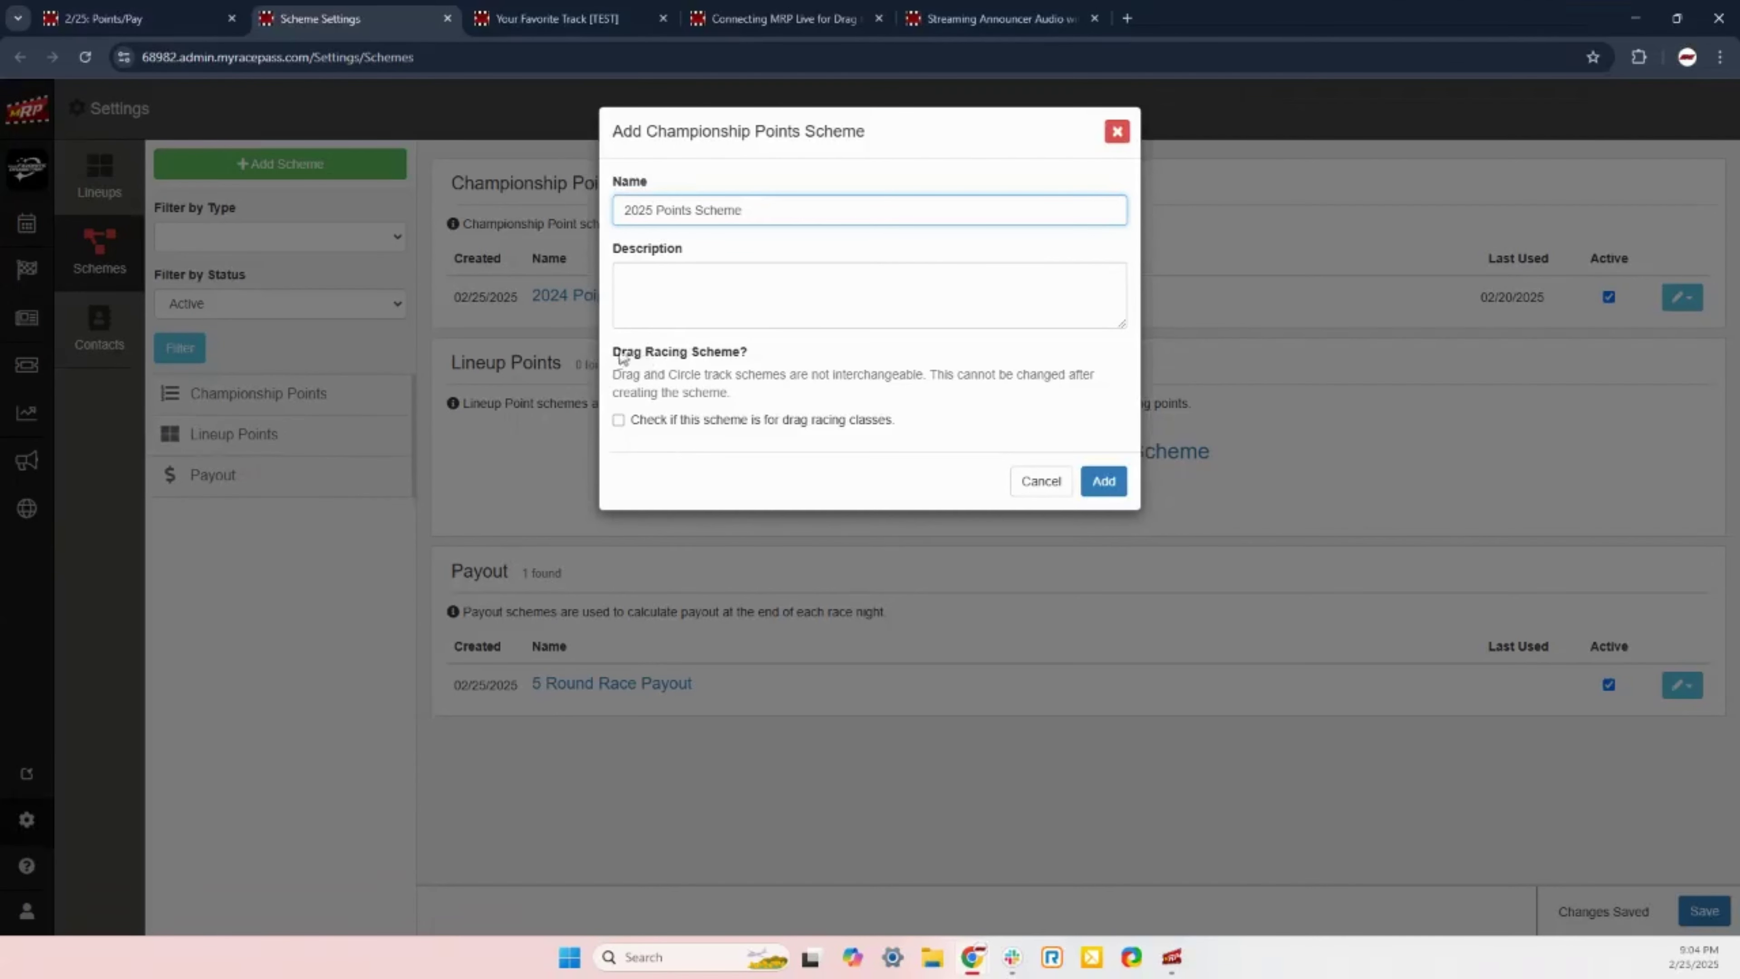
pyautogui.moveTo(614, 354); pyautogui.dragTo(759, 363)
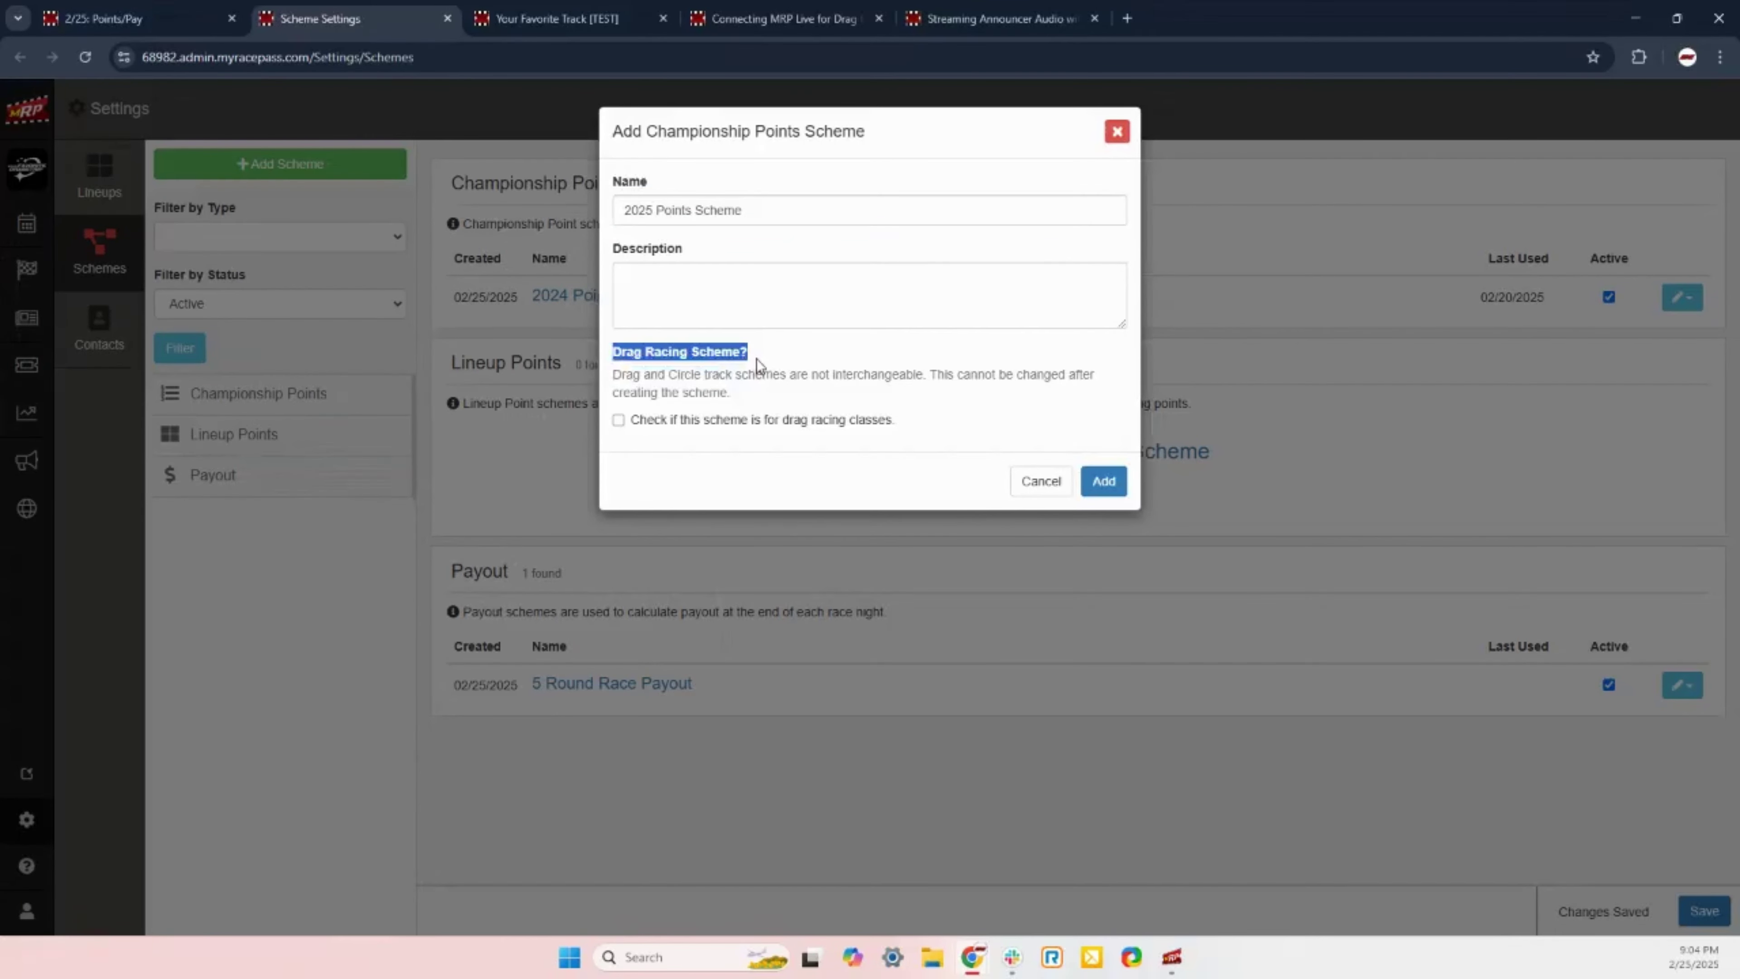
pyautogui.click(759, 363)
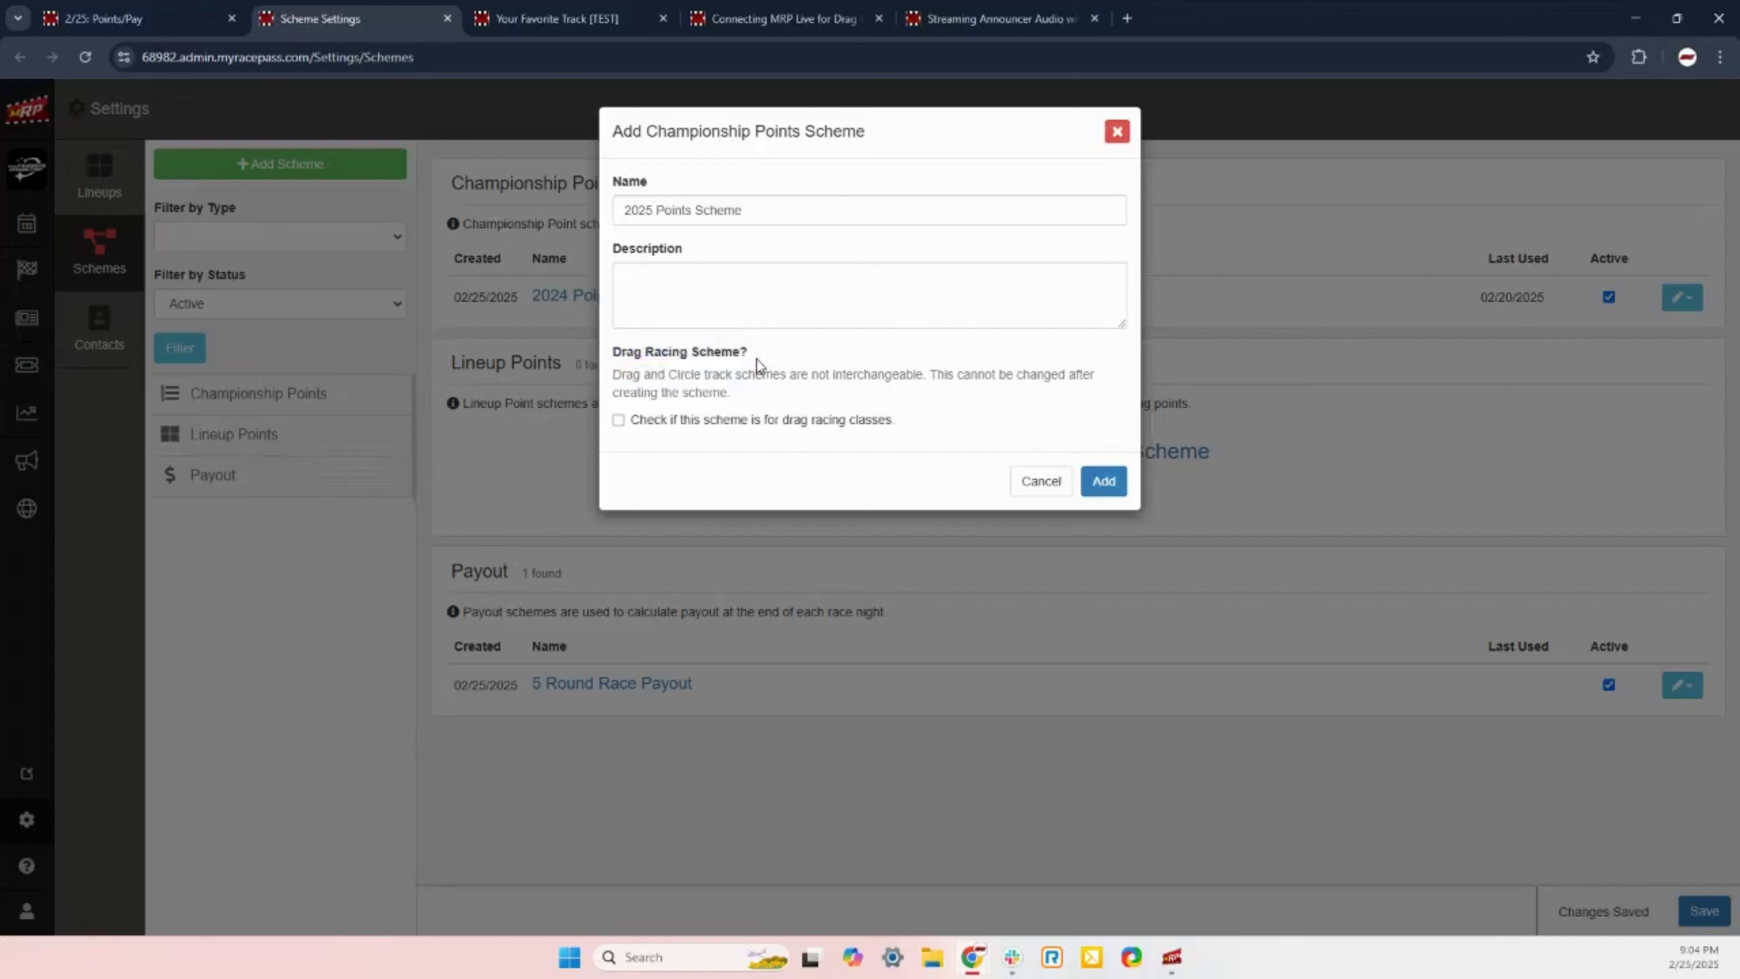
pyautogui.click(619, 420)
pyautogui.click(1102, 483)
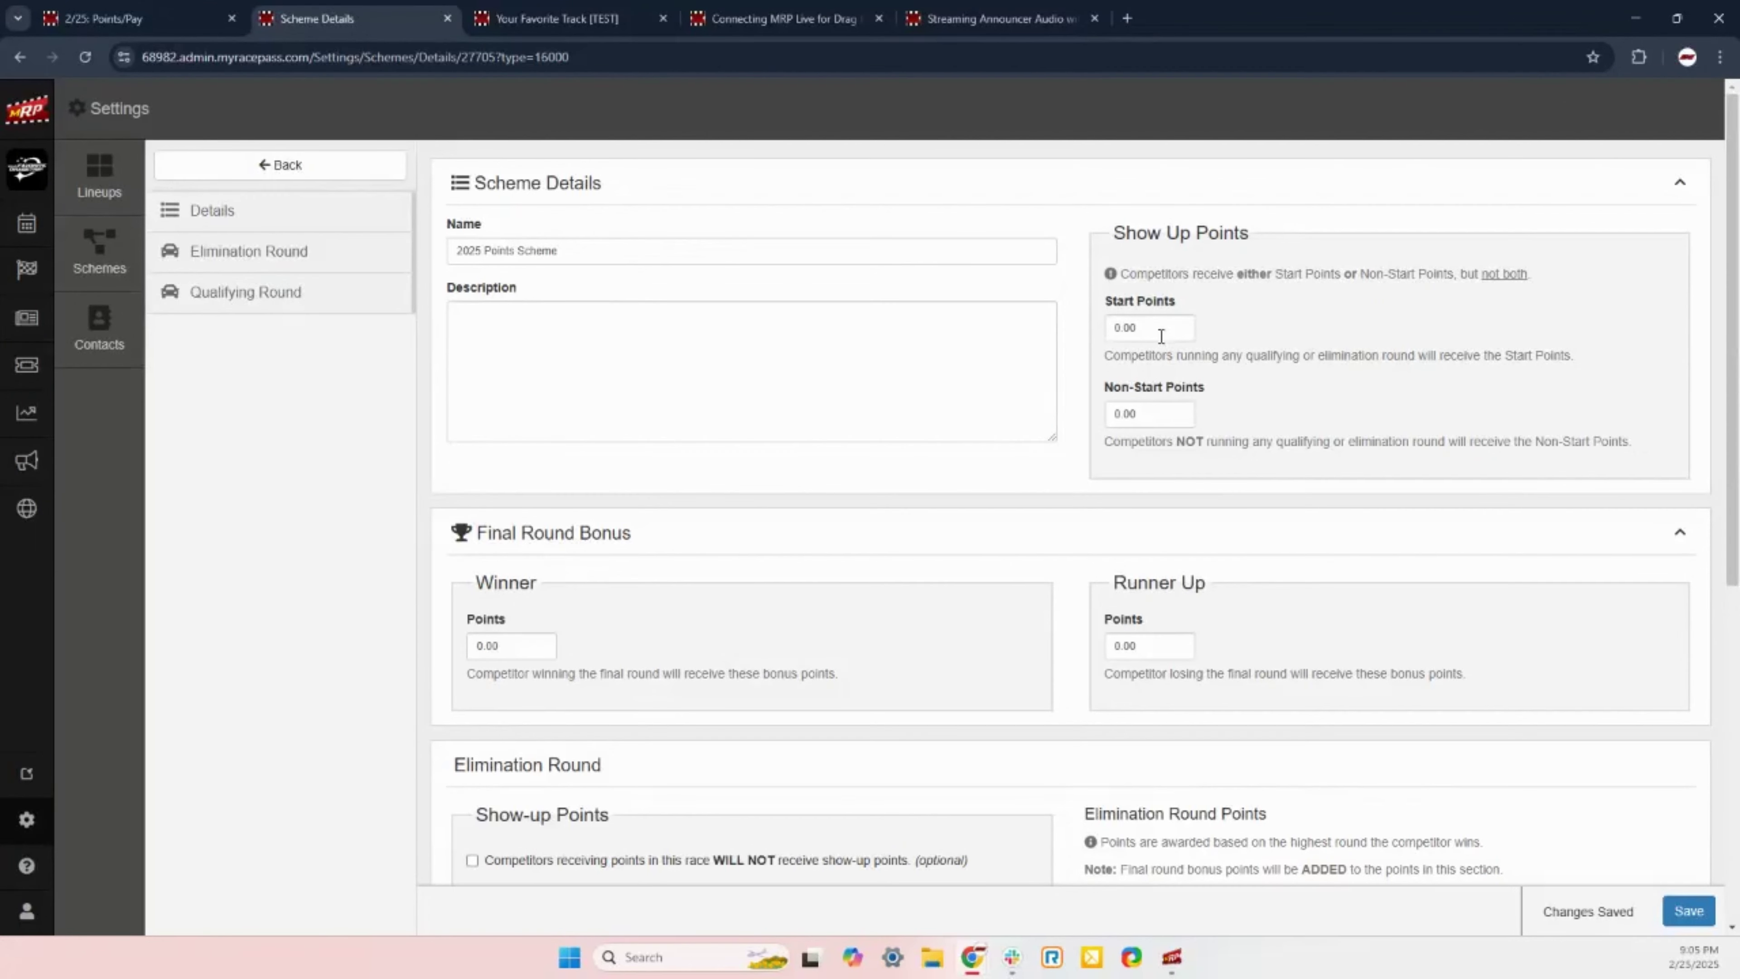
# Step: Set Start Points to 3 for the 2025 Points Scheme
pyautogui.click(1160, 335)
pyautogui.write('3')
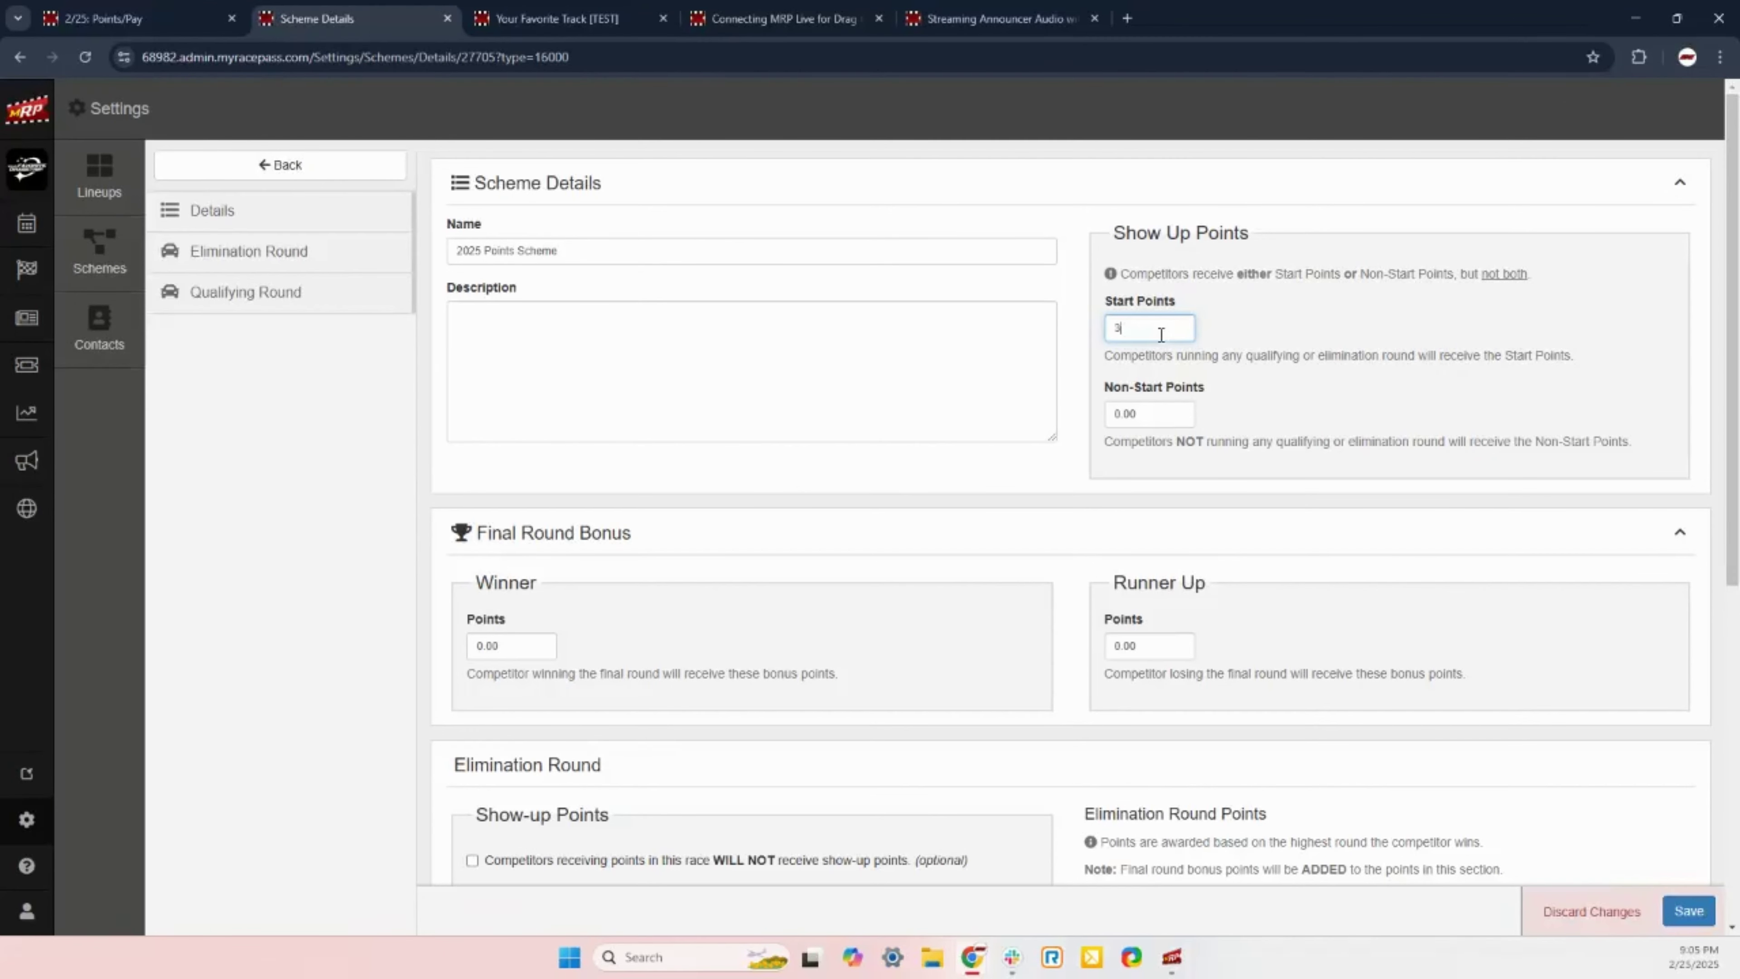
pyautogui.click(1637, 366)
pyautogui.moveTo(1104, 355); pyautogui.dragTo(1577, 362)
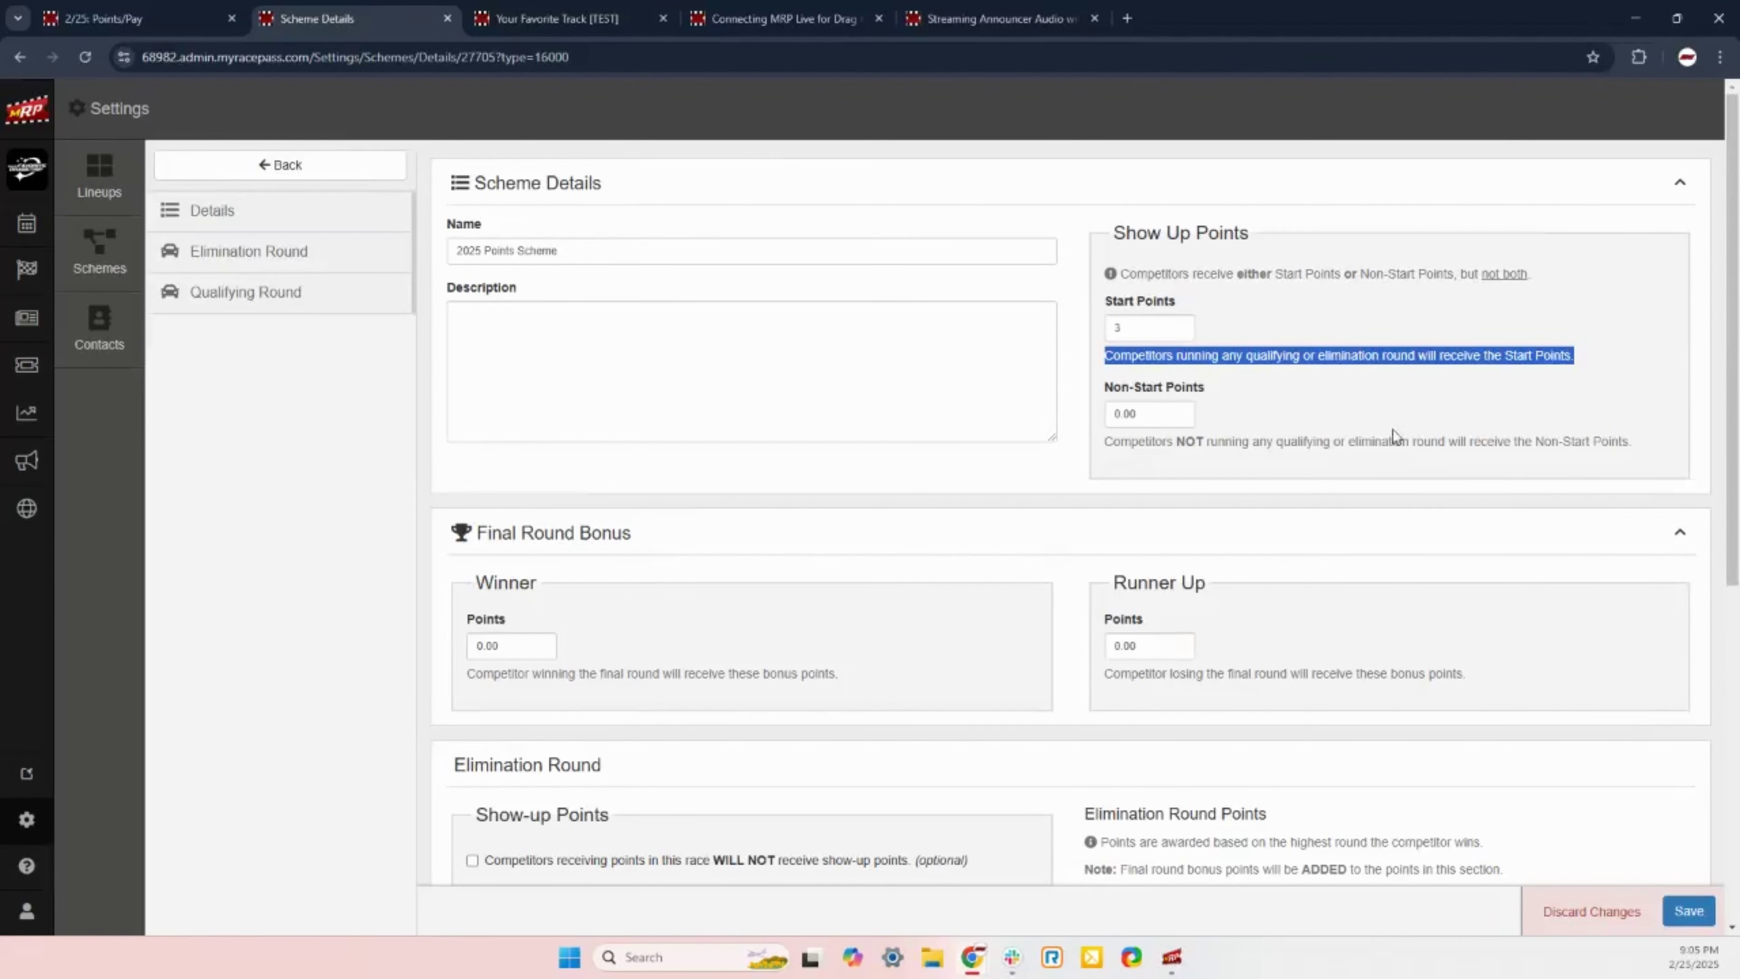
pyautogui.click(1297, 457)
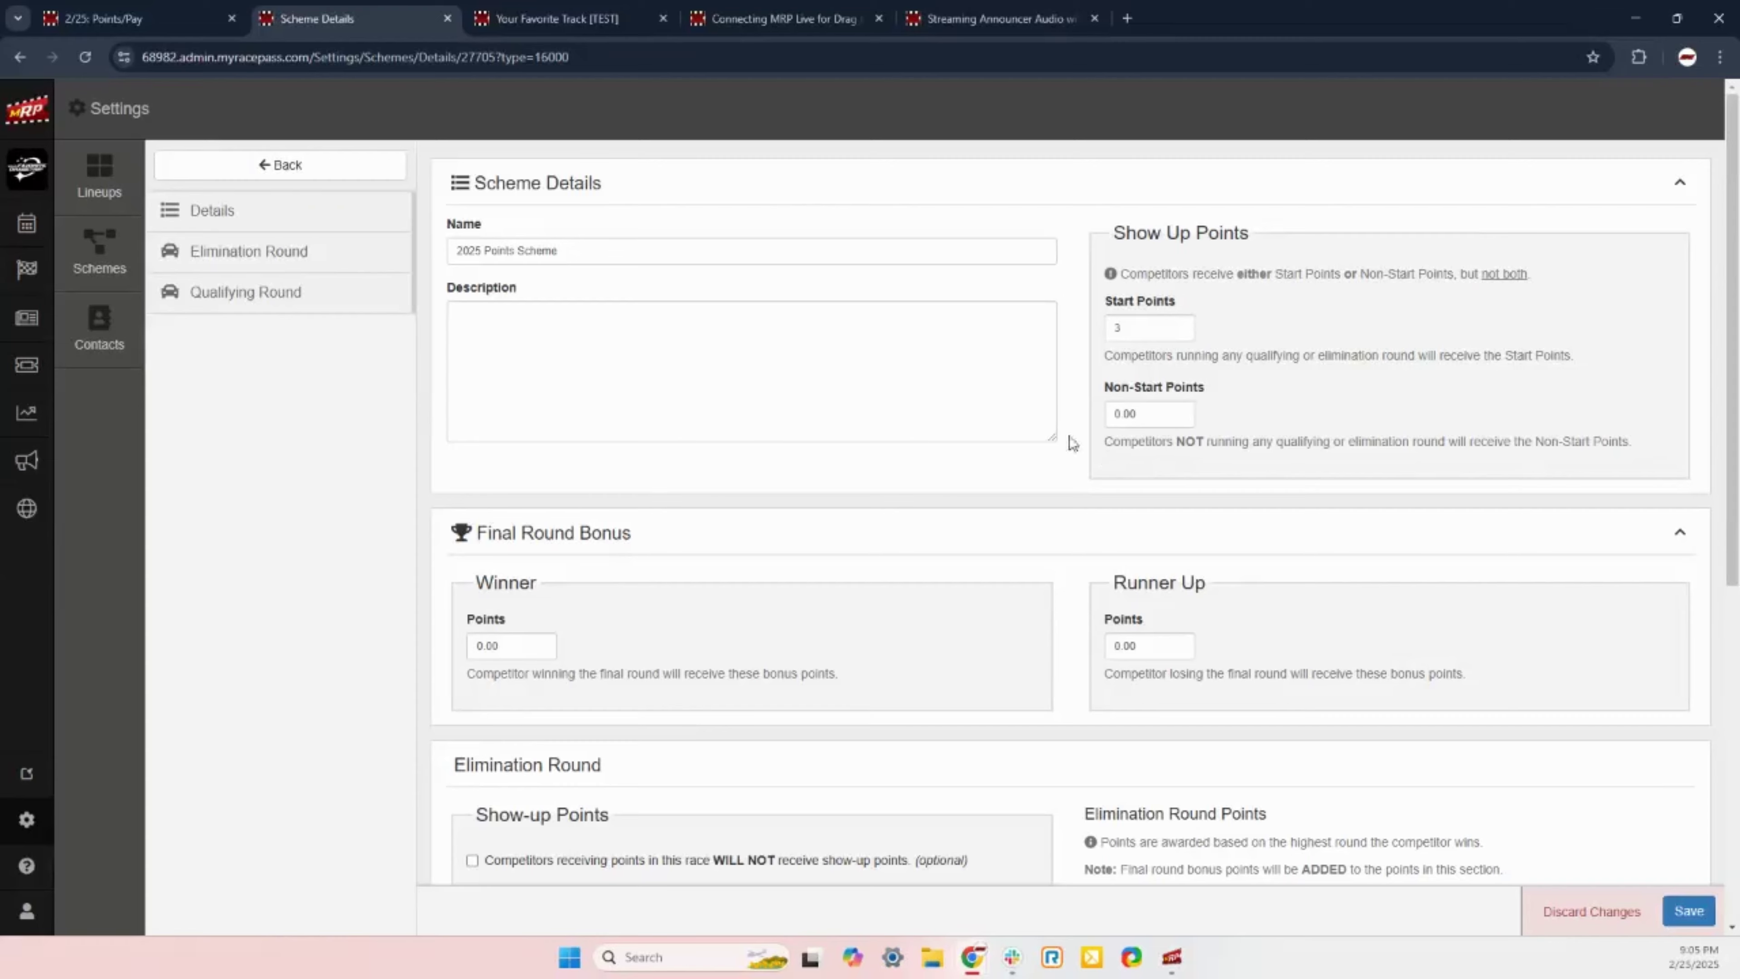
pyautogui.scroll(-2, 645, 490)
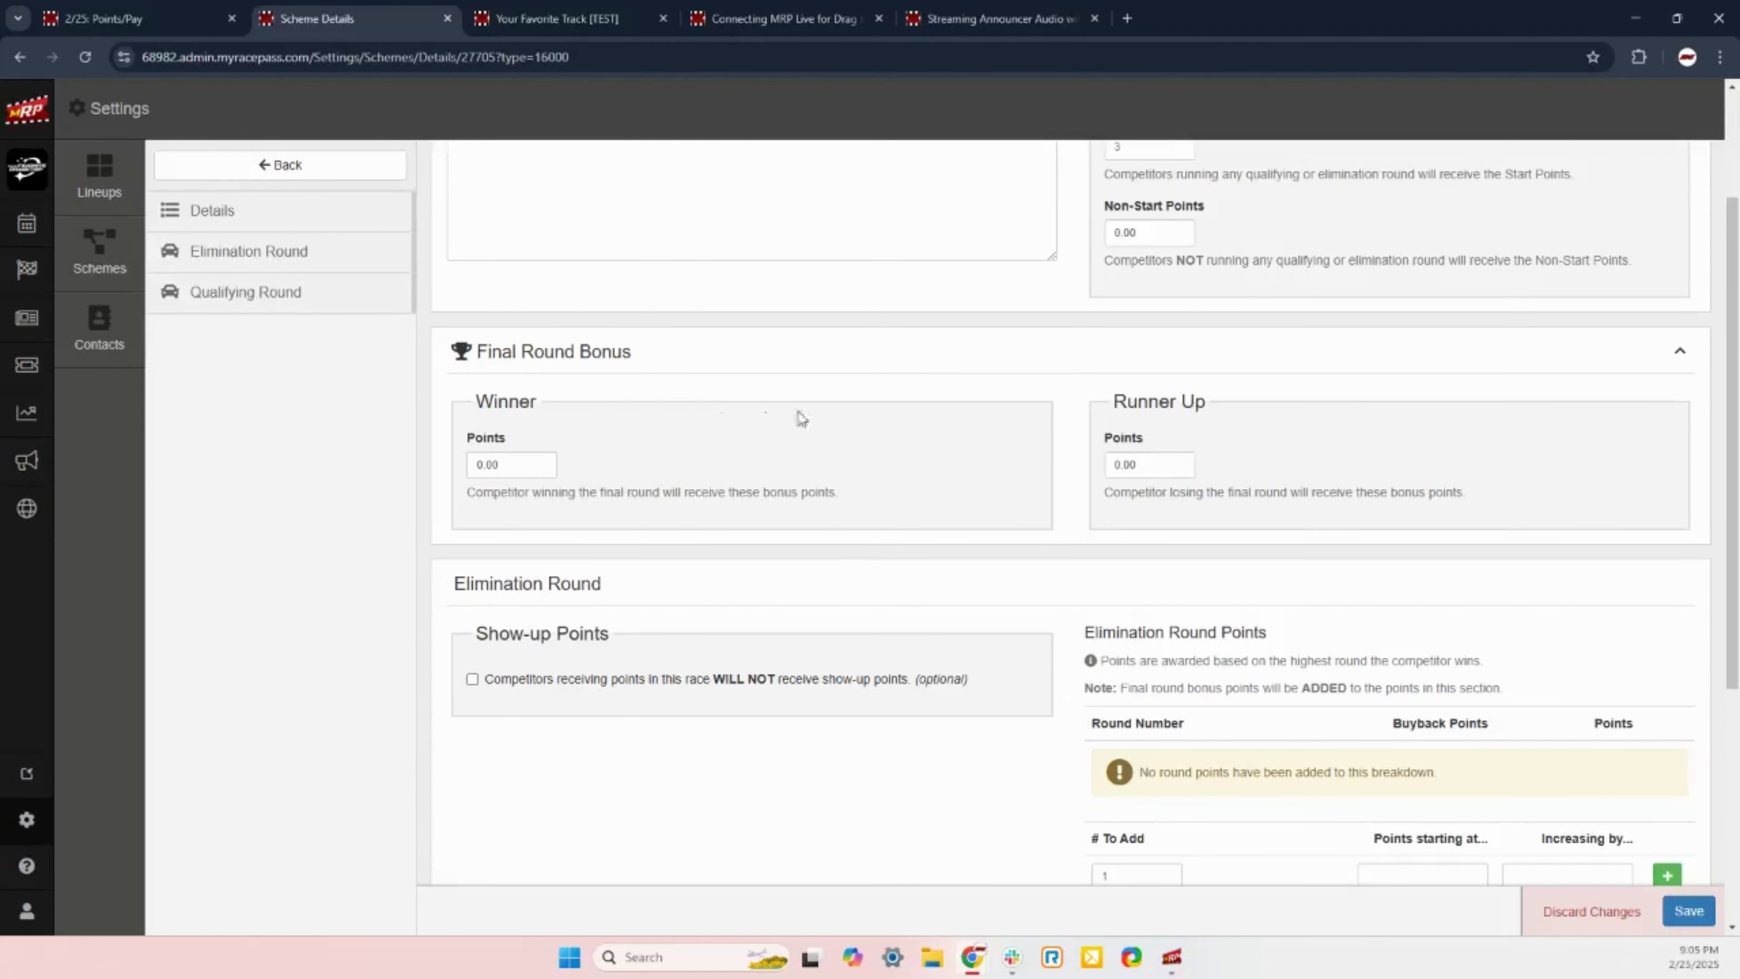
# Step: Set the final round bonus to 10 Winner Points and 5 Runner Up Points
pyautogui.click(539, 463)
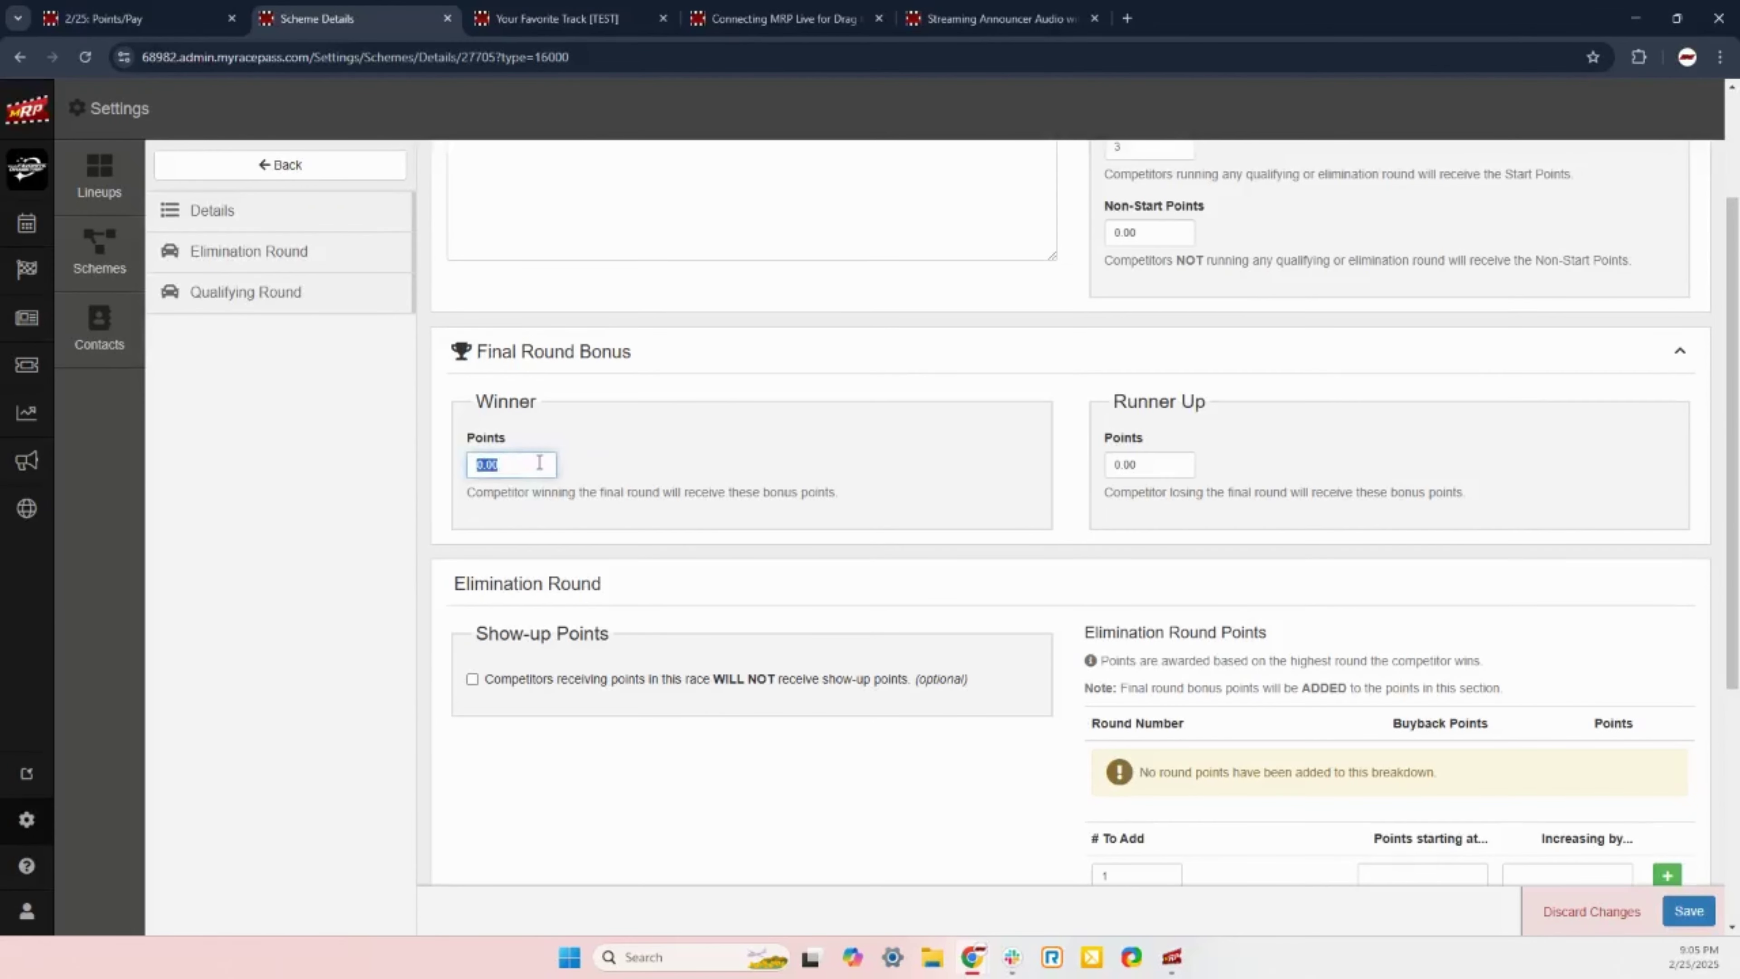
pyautogui.write('10')
pyautogui.click(1145, 469)
pyautogui.write('5')
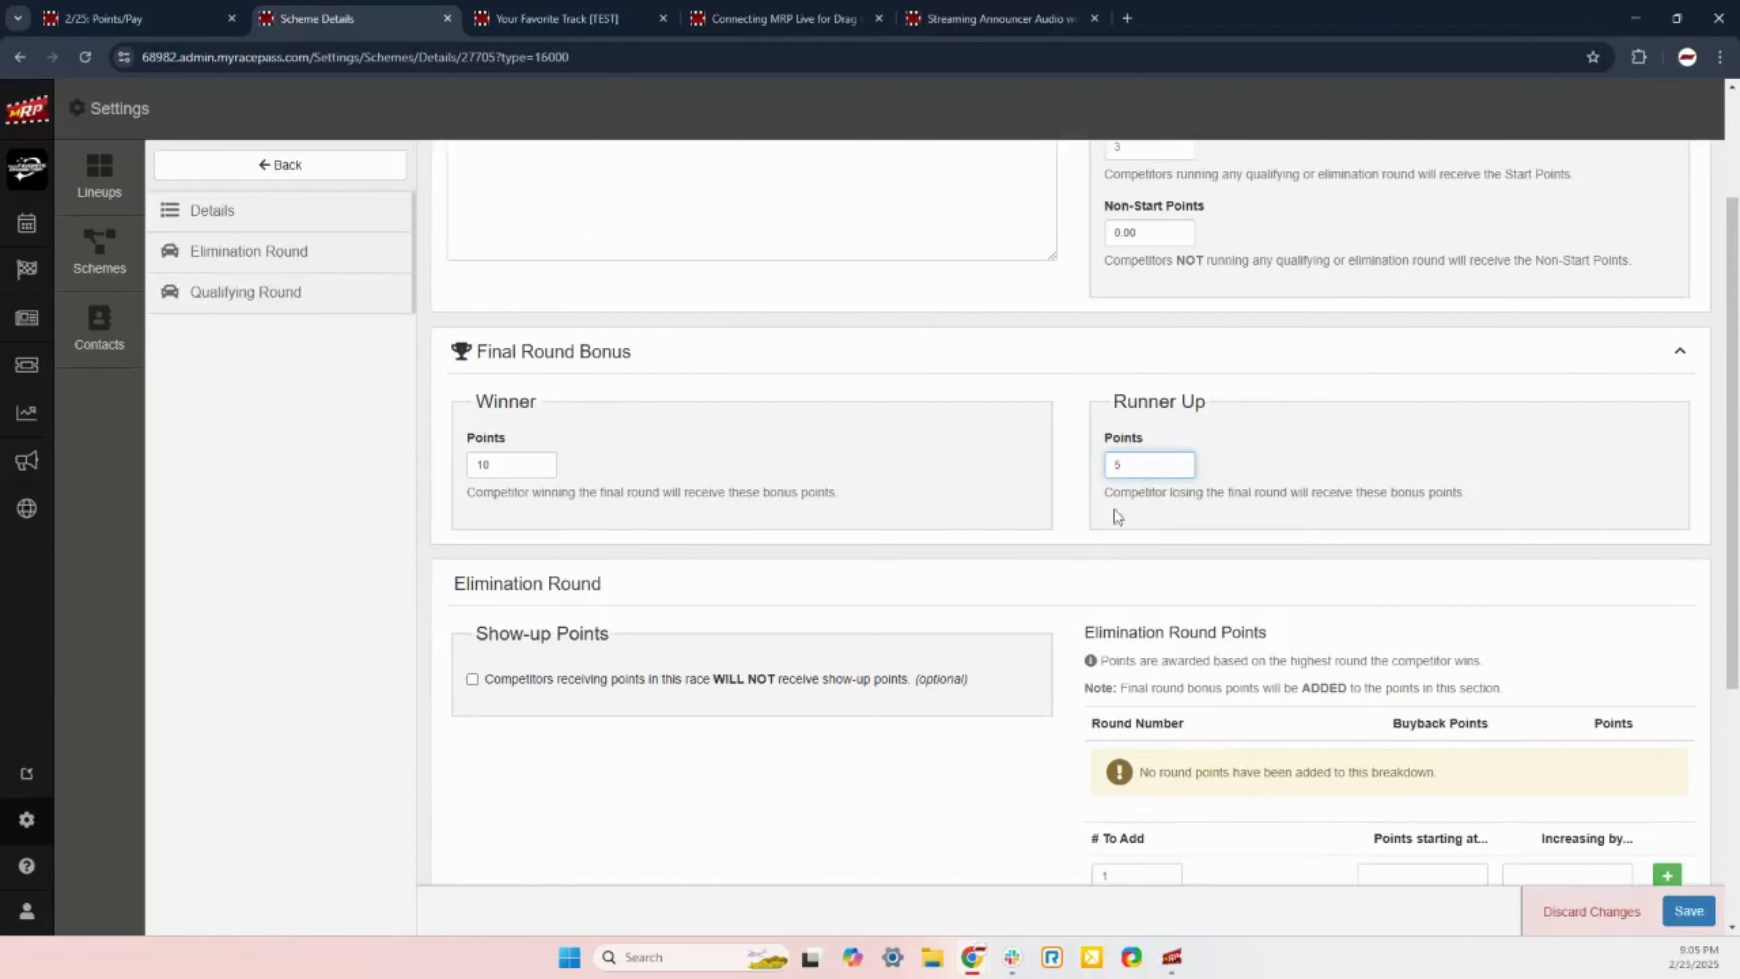
pyautogui.click(1074, 536)
# Step: Fill the elimination row generator: 15 rows, starting at 10, increasing by 10
pyautogui.scroll(-4, 1148, 627)
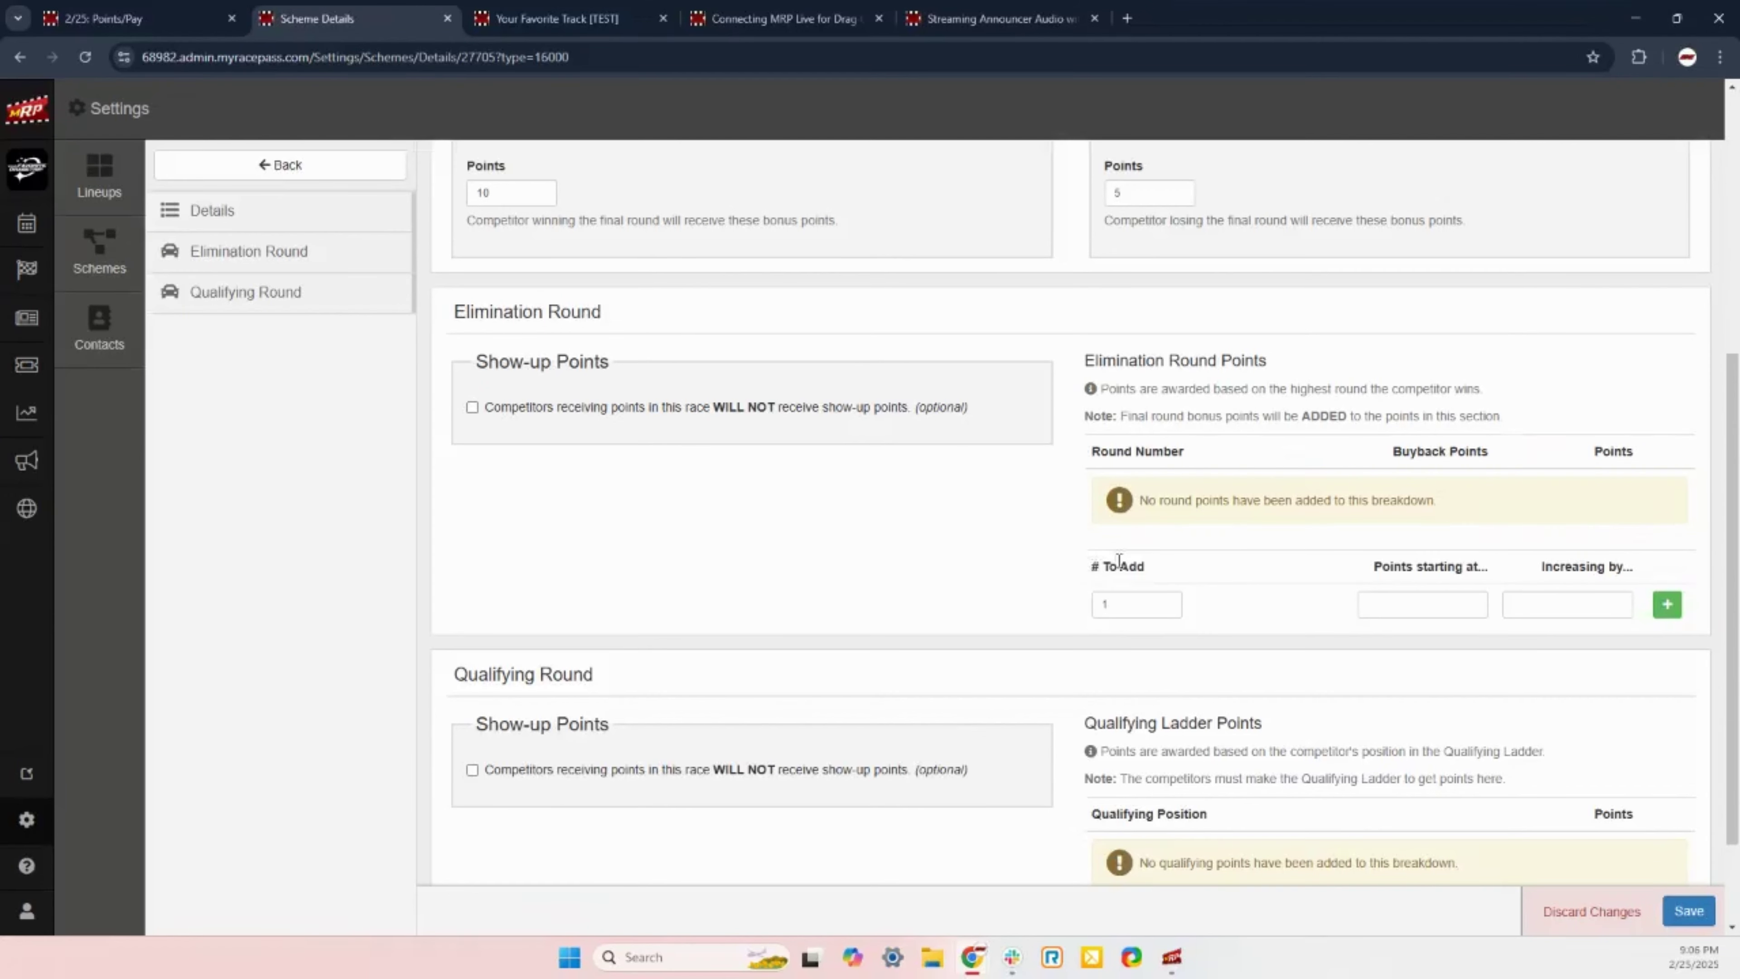
pyautogui.doubleClick(1134, 604)
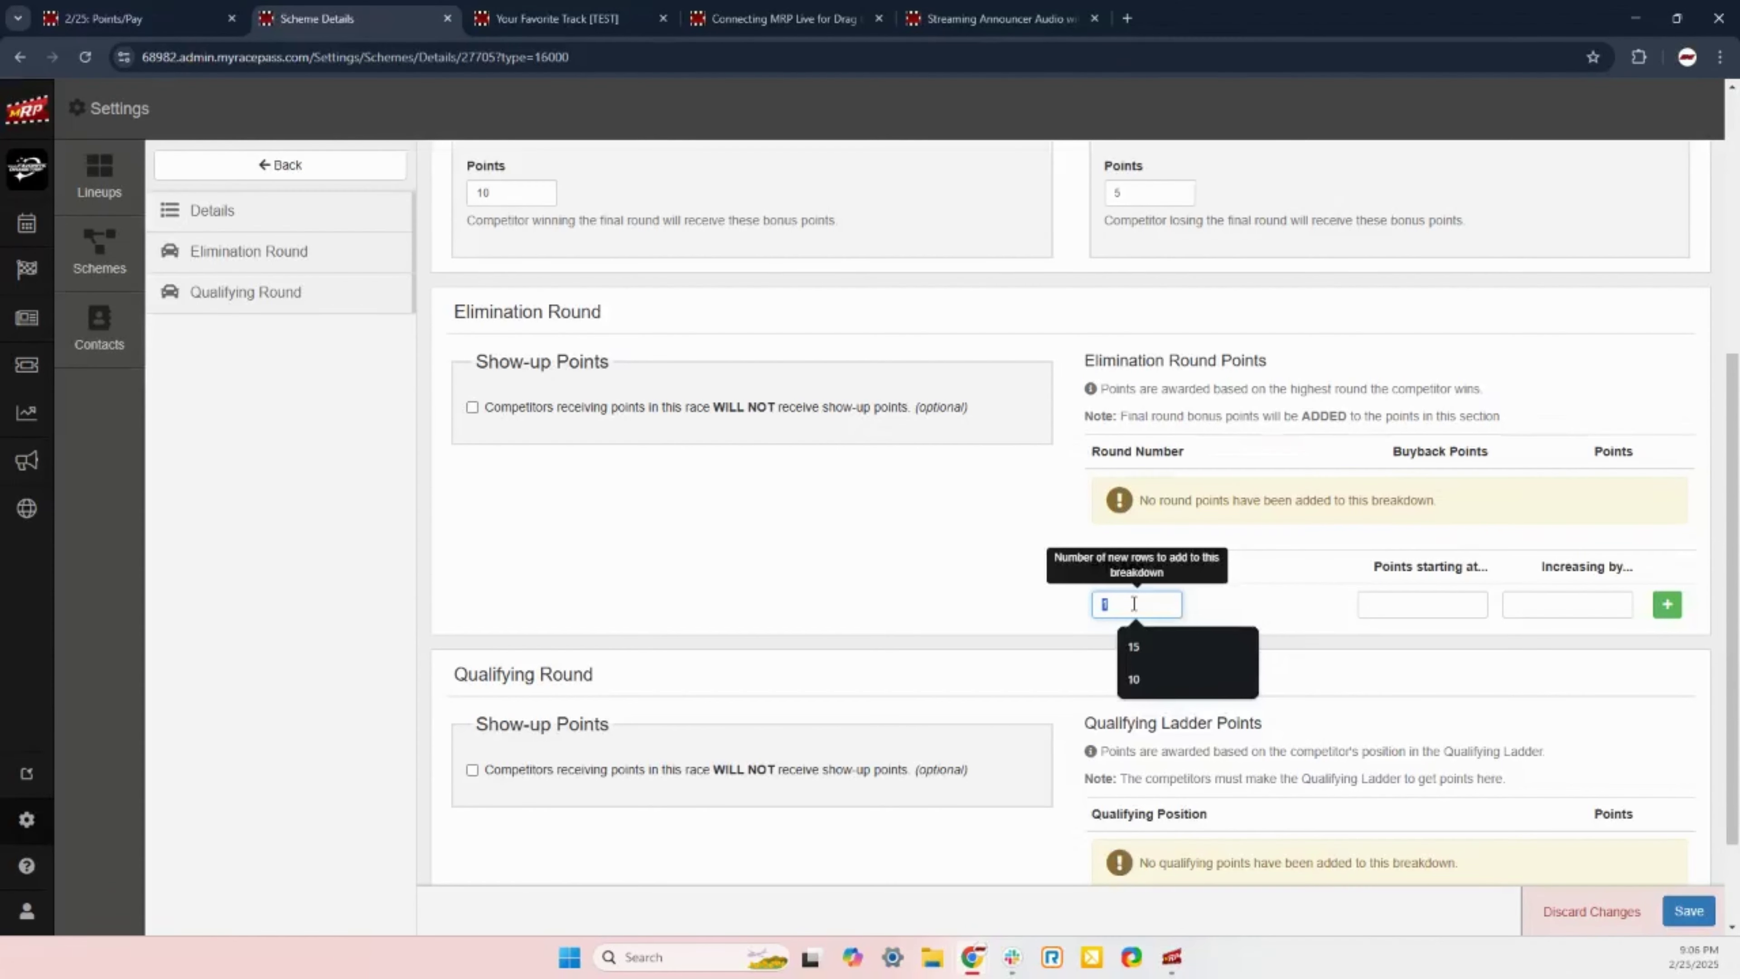
pyautogui.write('15')
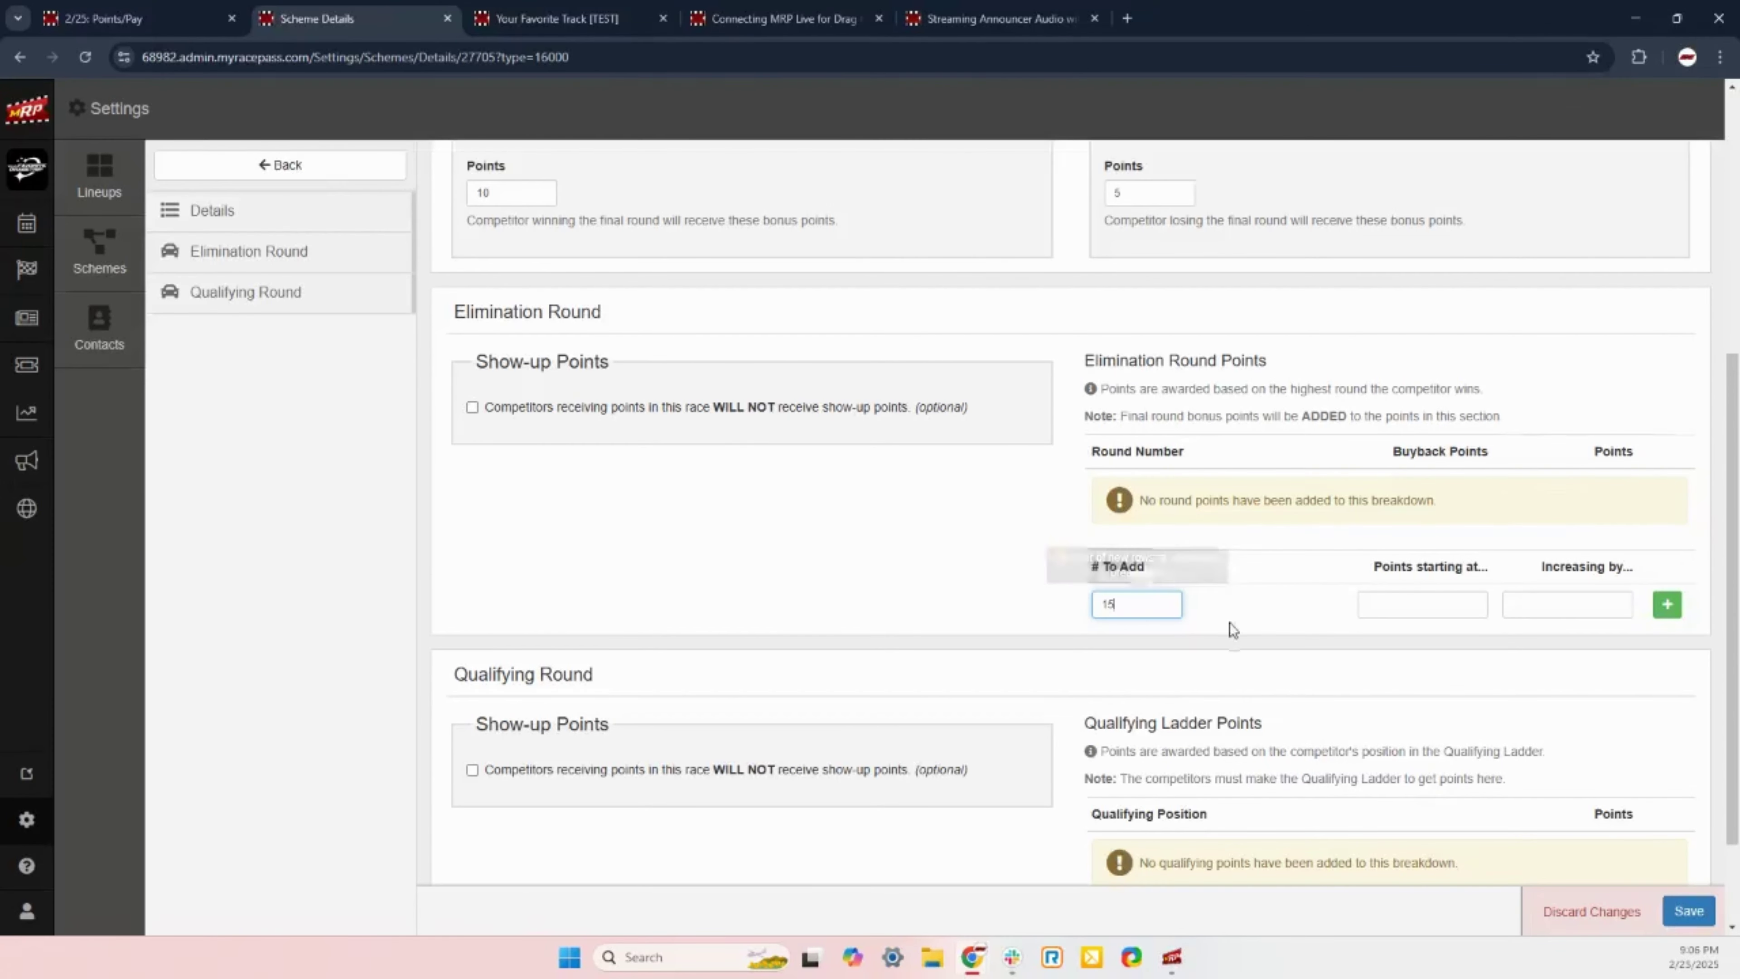
pyautogui.click(1264, 612)
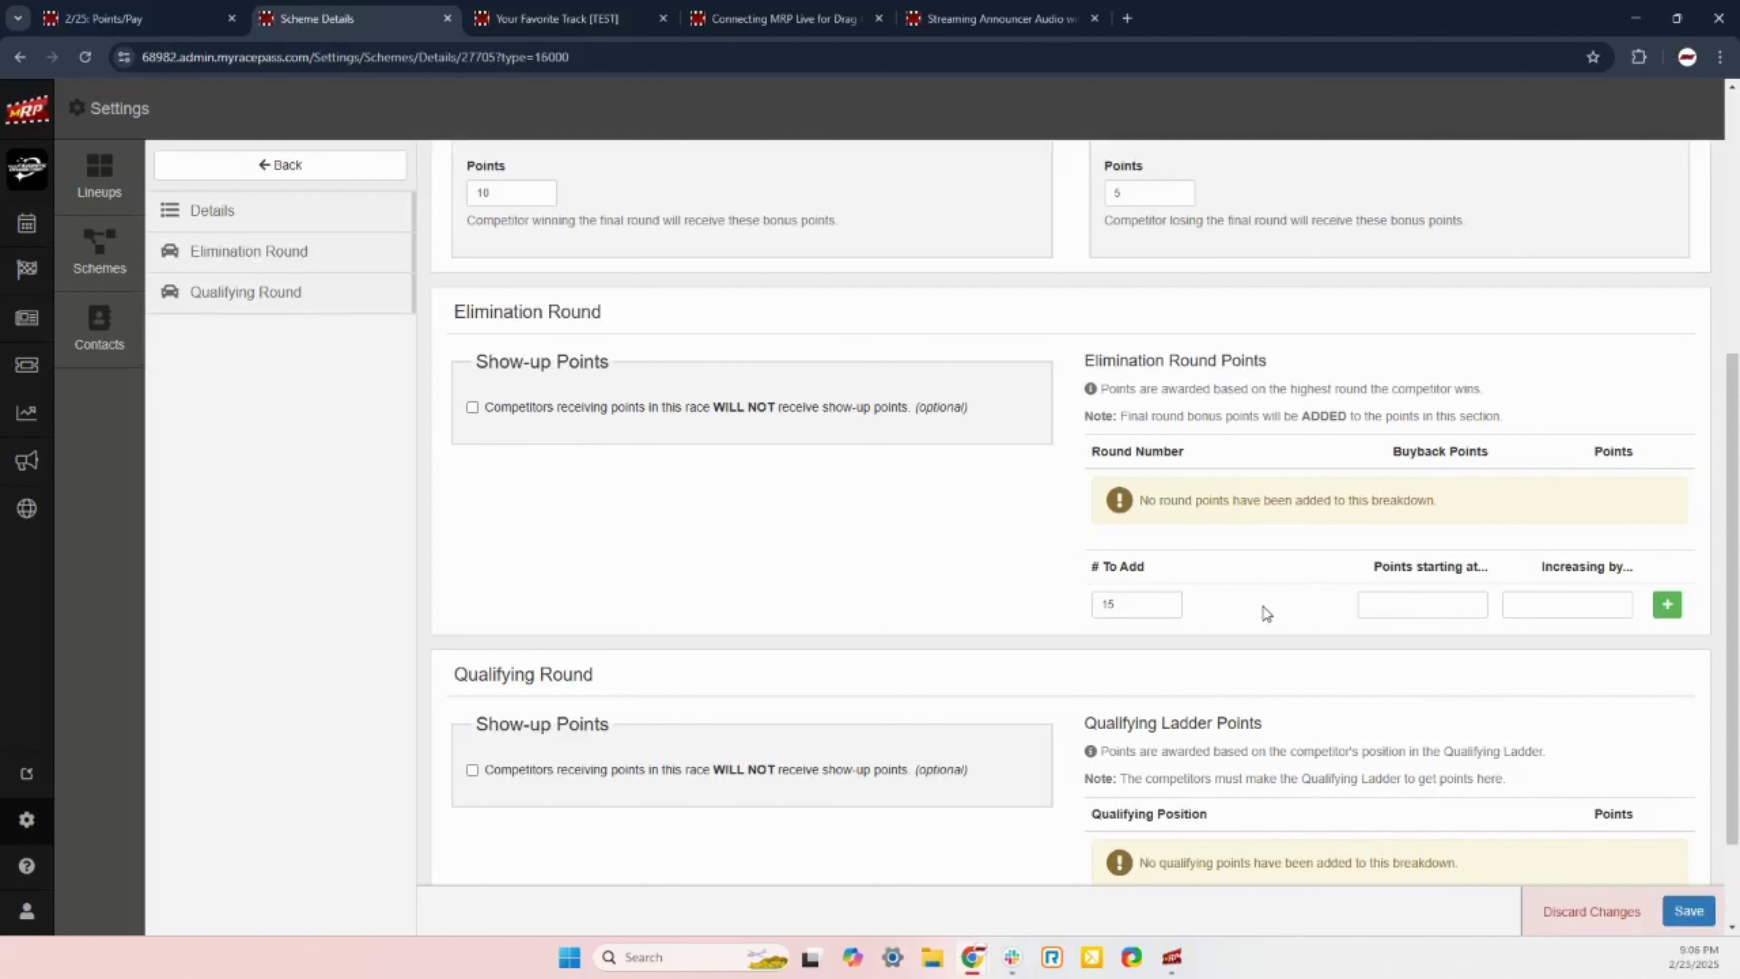
pyautogui.click(1416, 603)
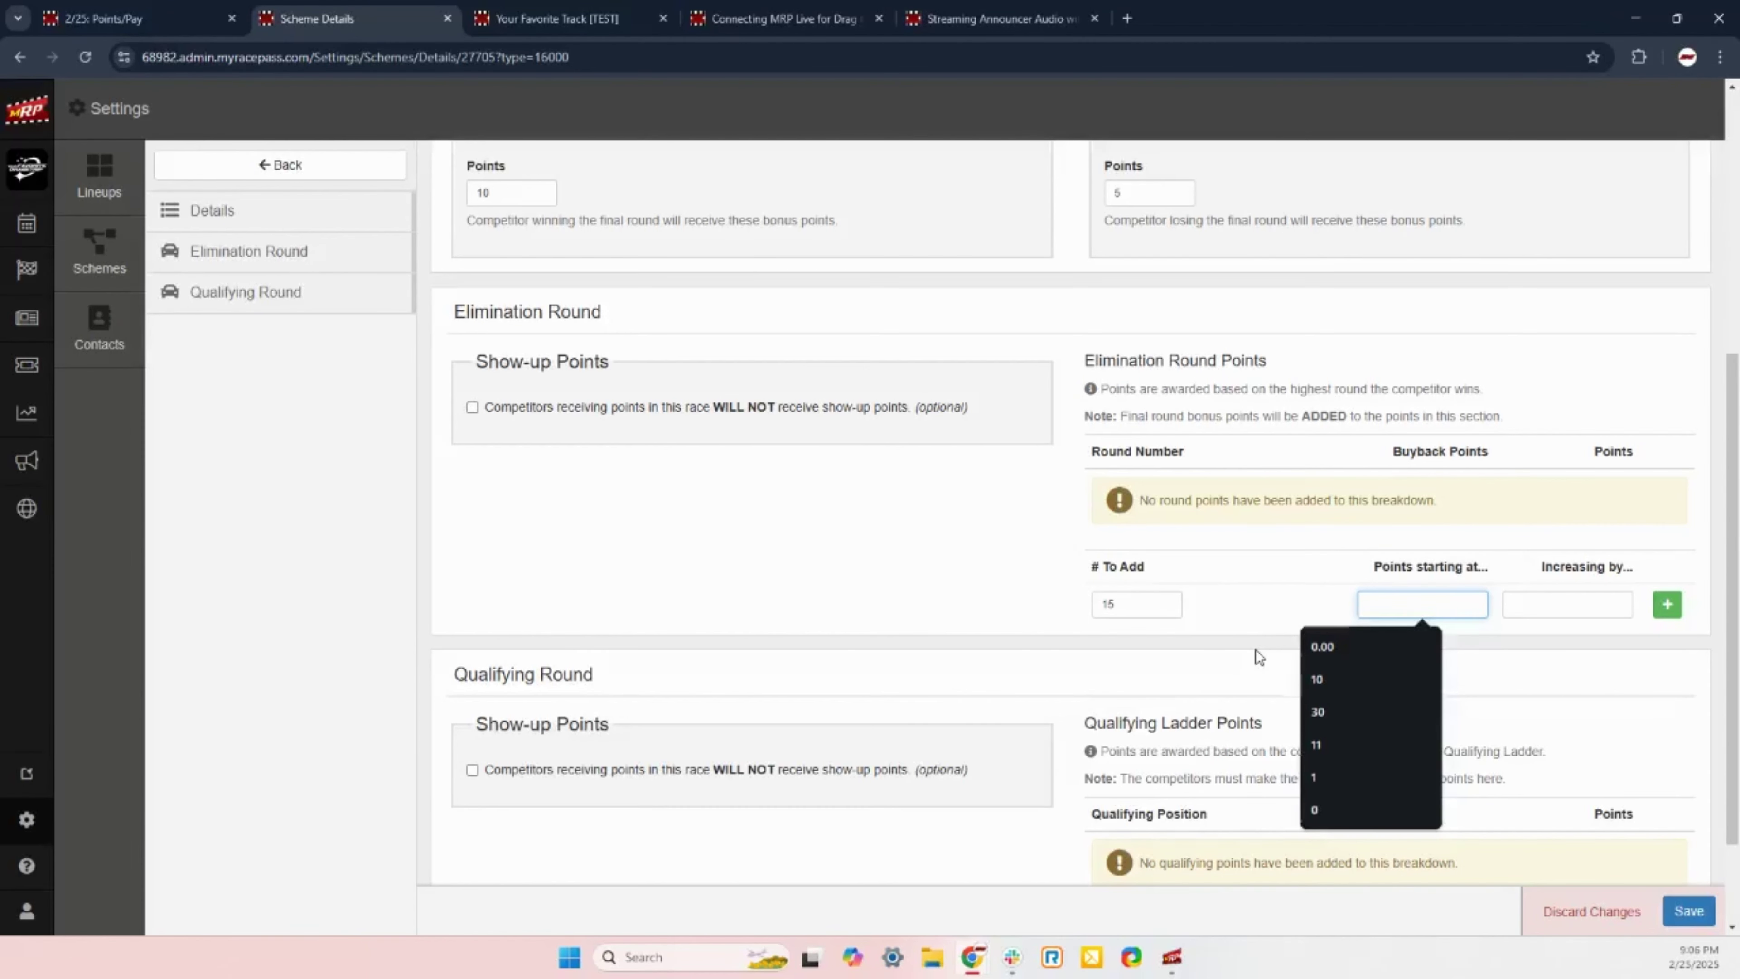
pyautogui.write('10')
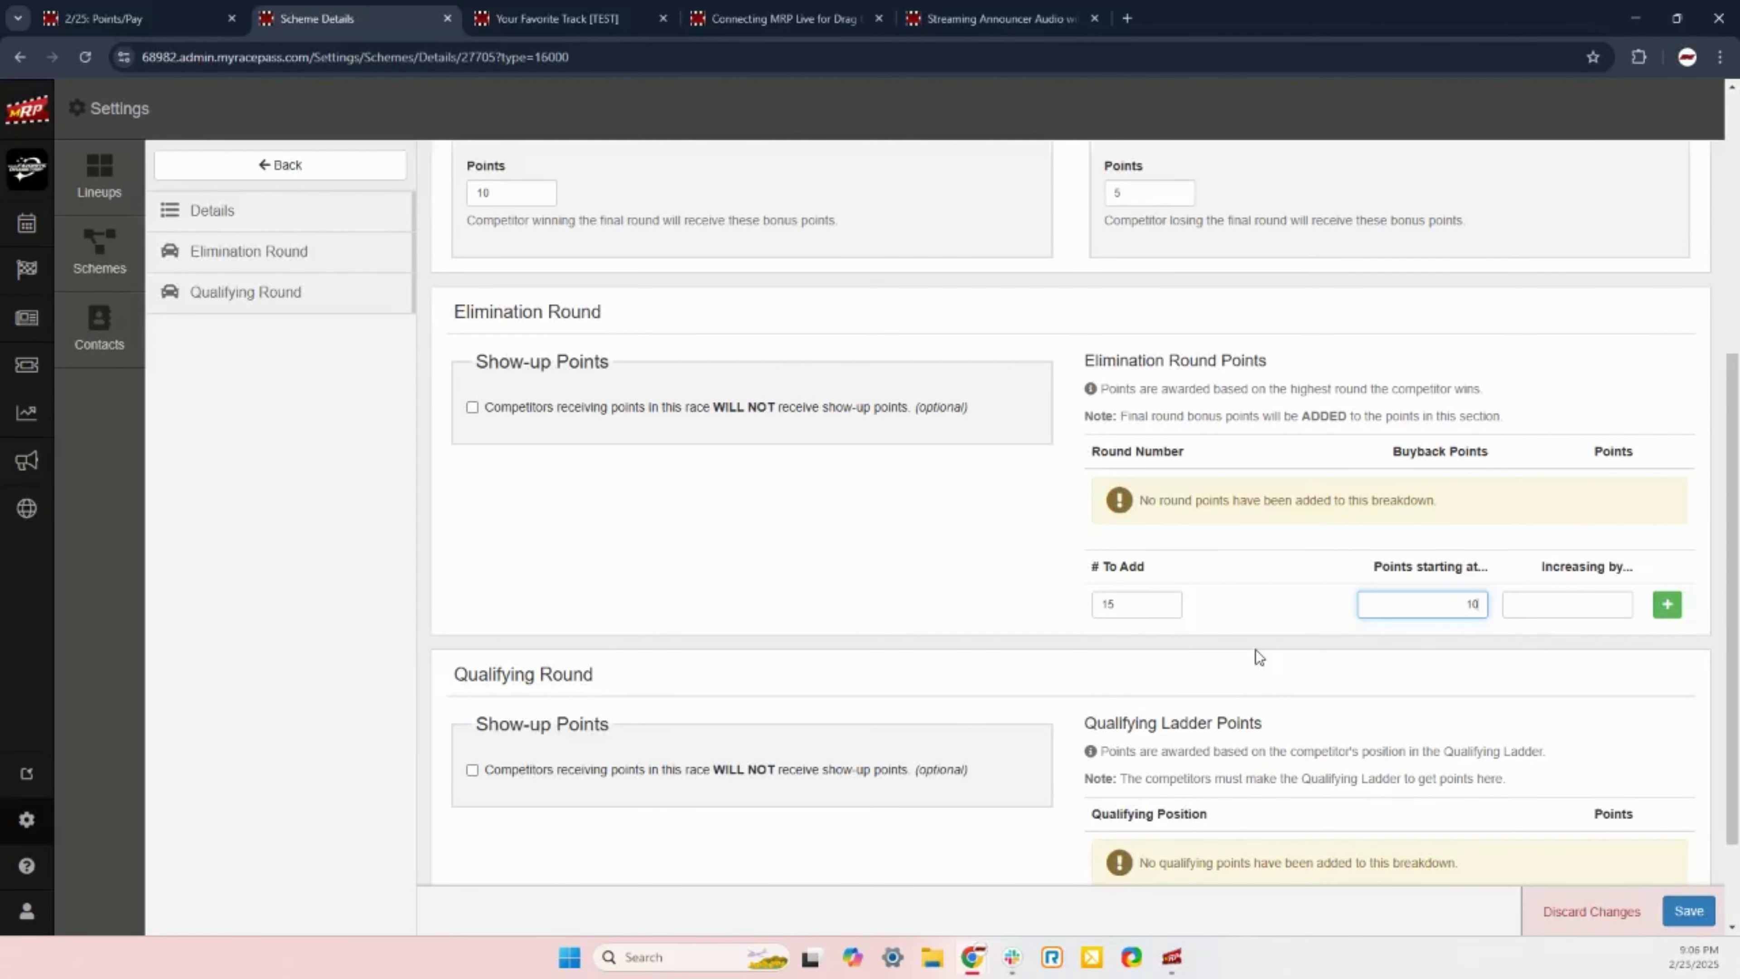
pyautogui.click(1606, 604)
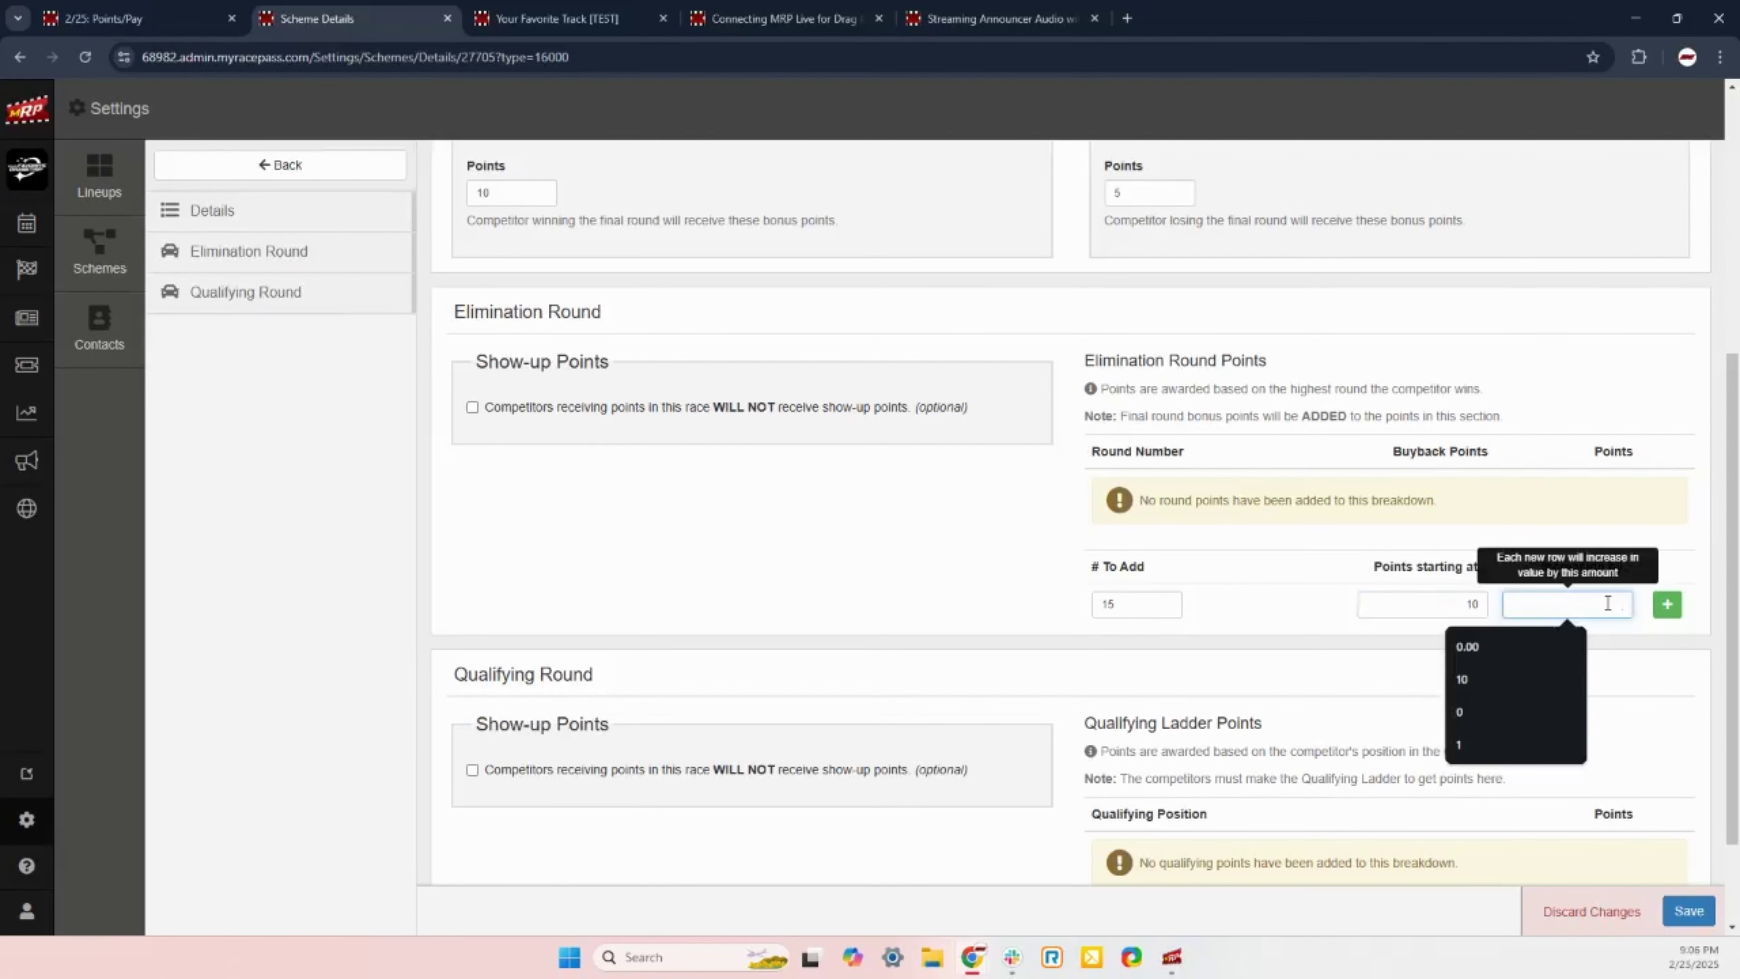
pyautogui.write('10')
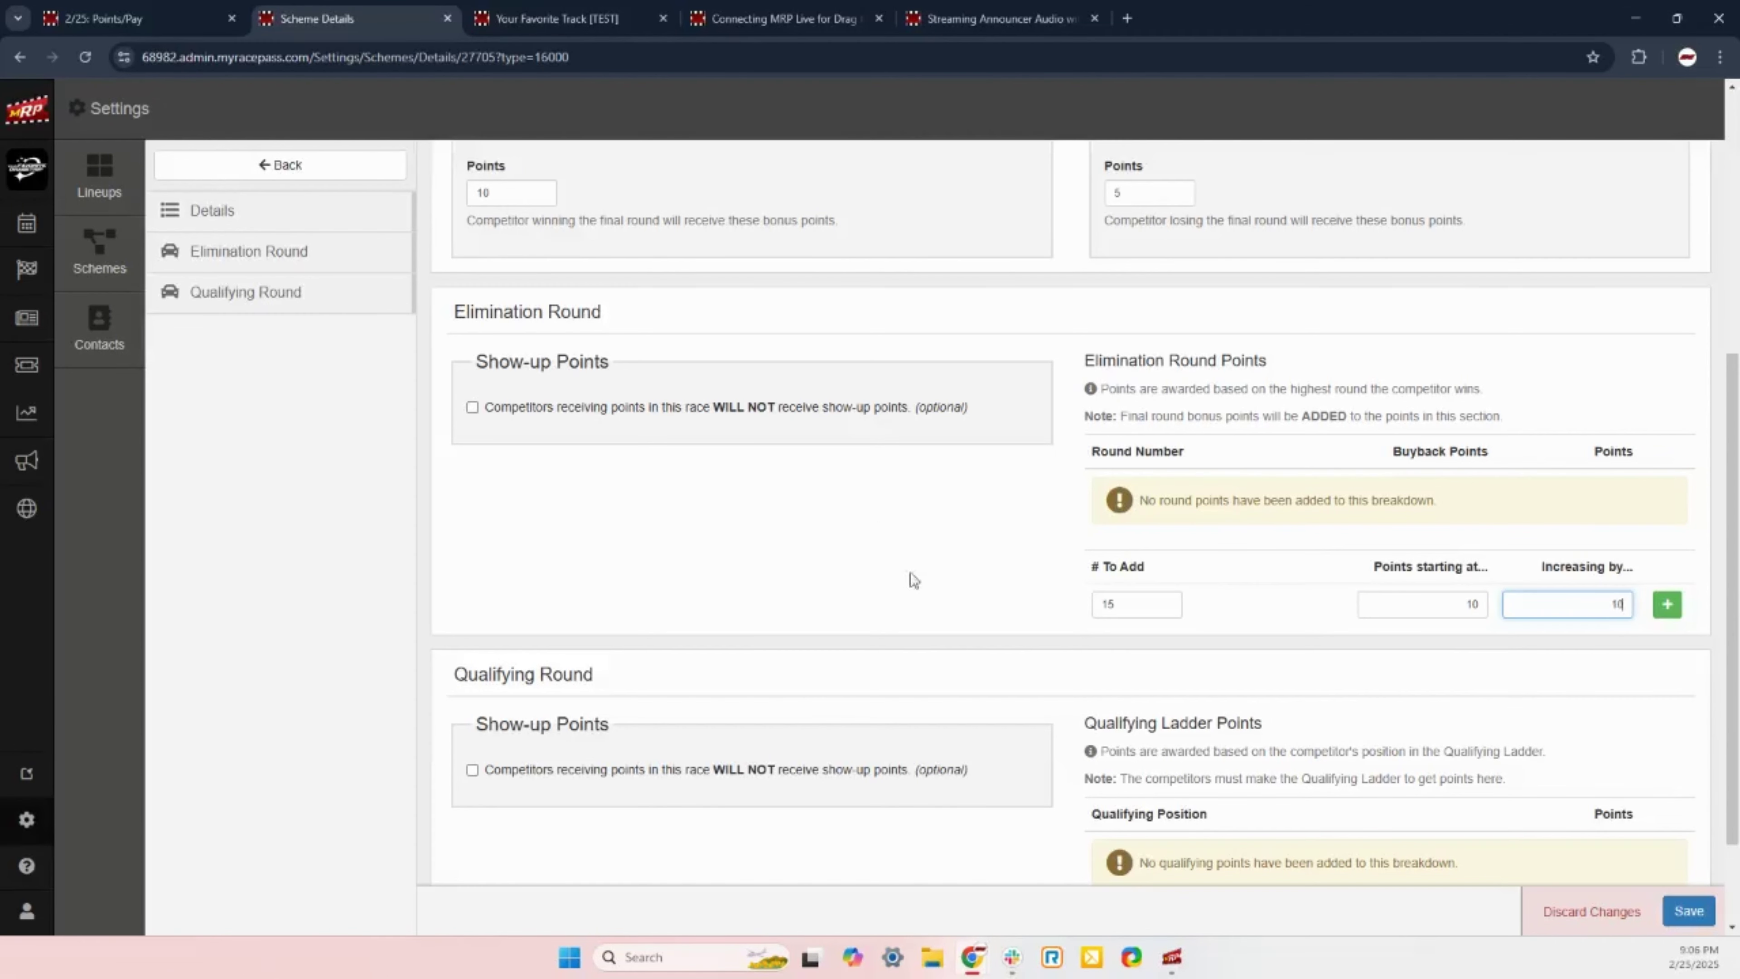
pyautogui.click(916, 580)
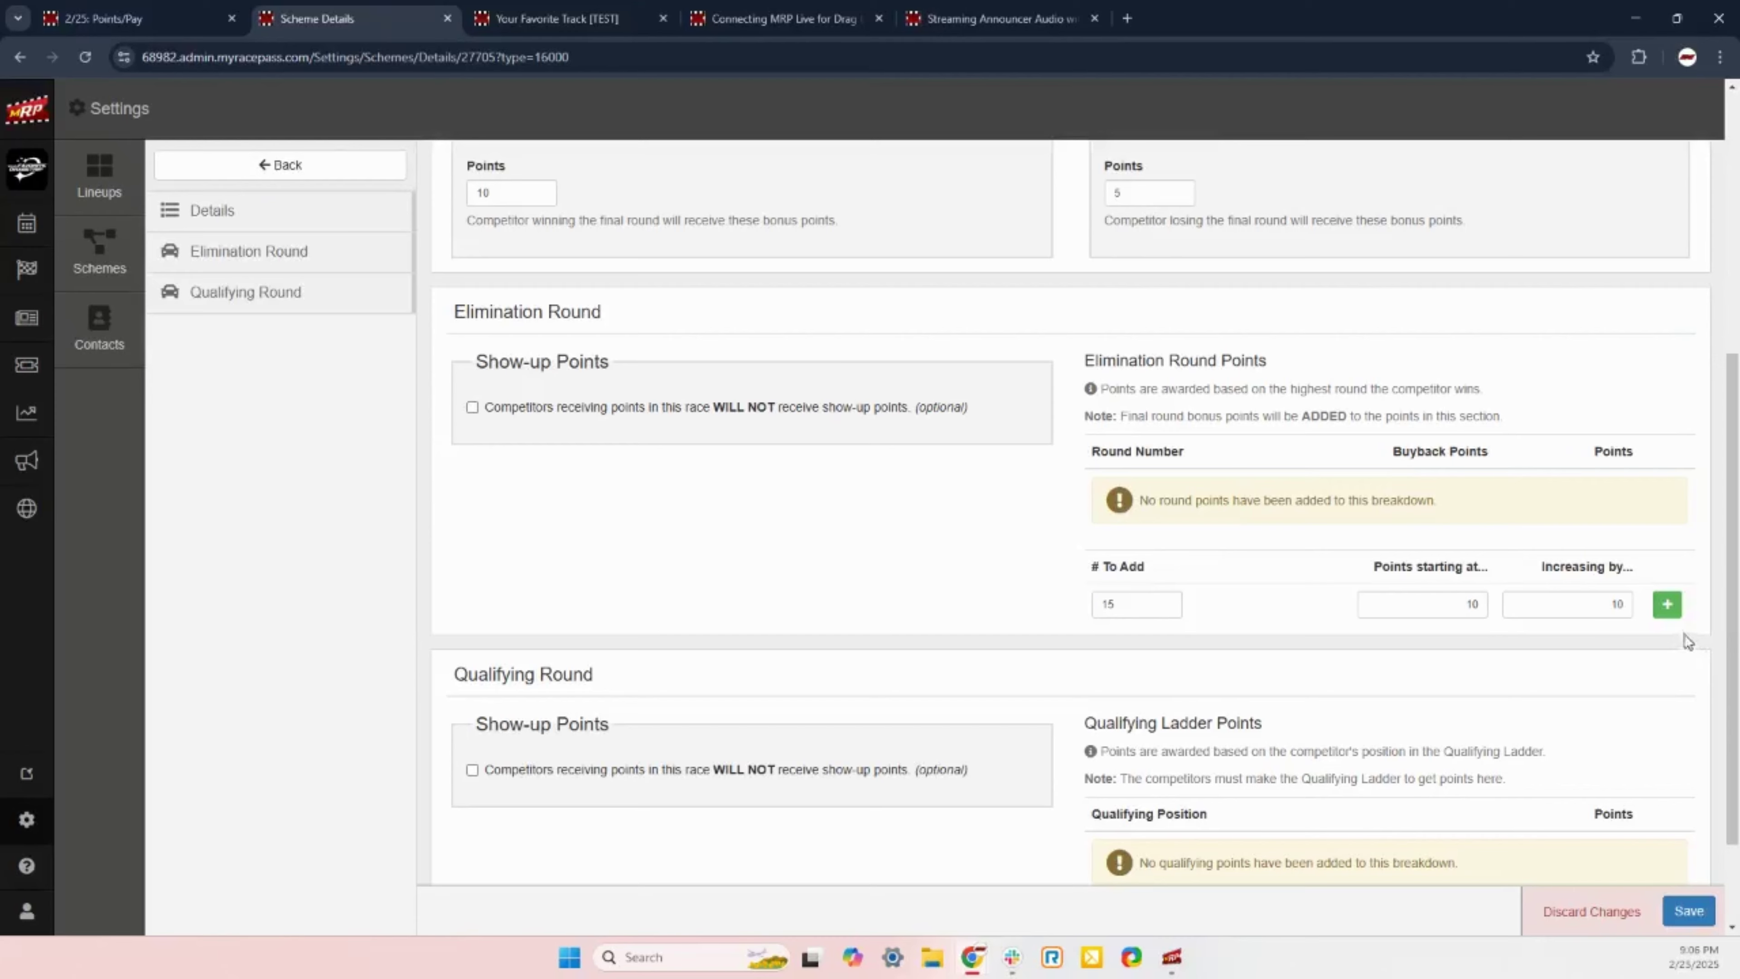
# Step: Generate elimination rounds 1–15 worth 10 through 150 points and review them
pyautogui.click(1666, 604)
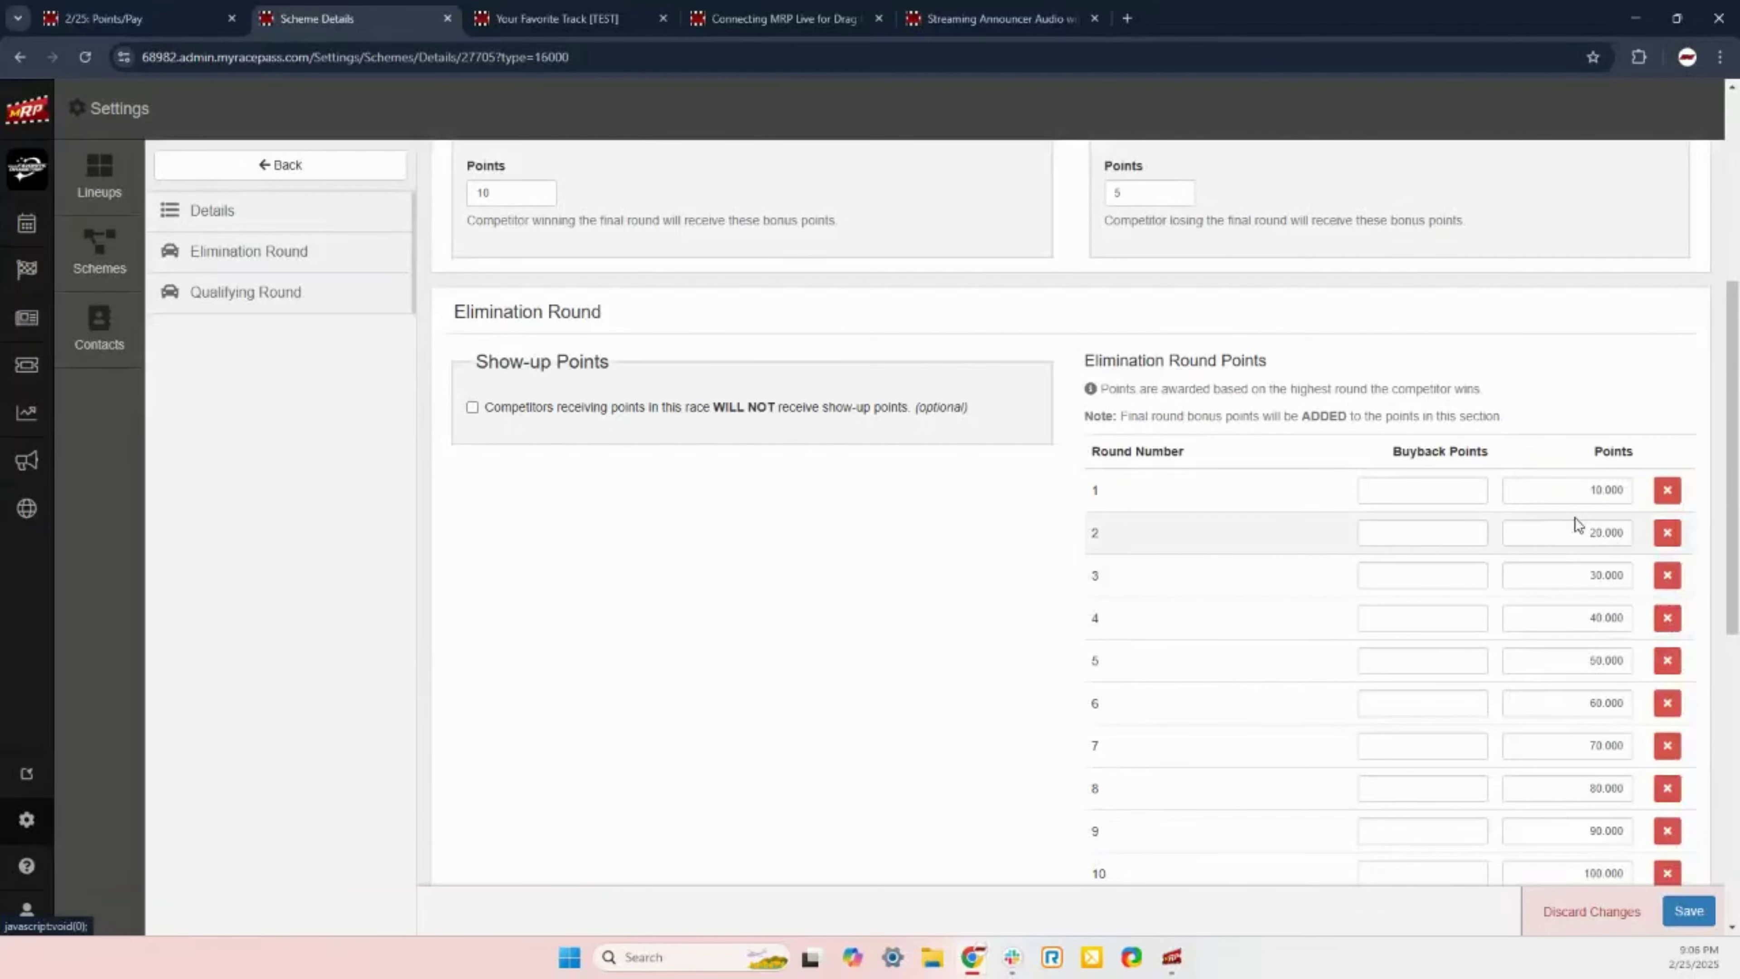
pyautogui.scroll(-3, 1246, 610)
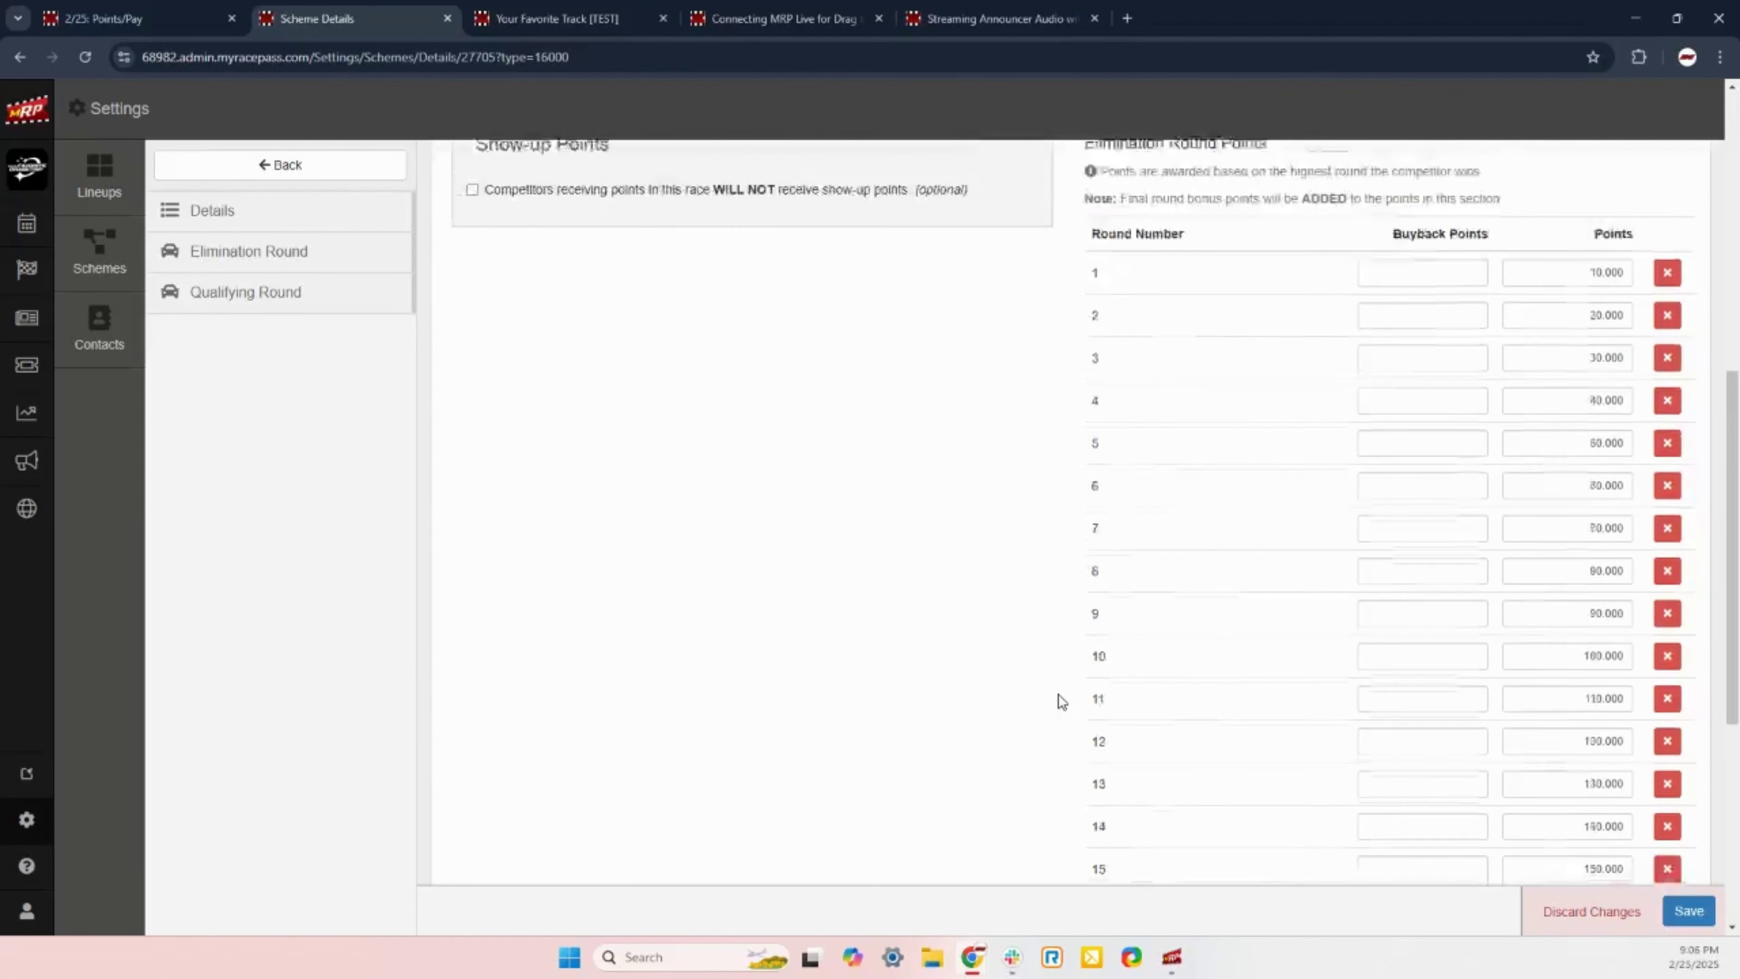
pyautogui.scroll(2, 1069, 678)
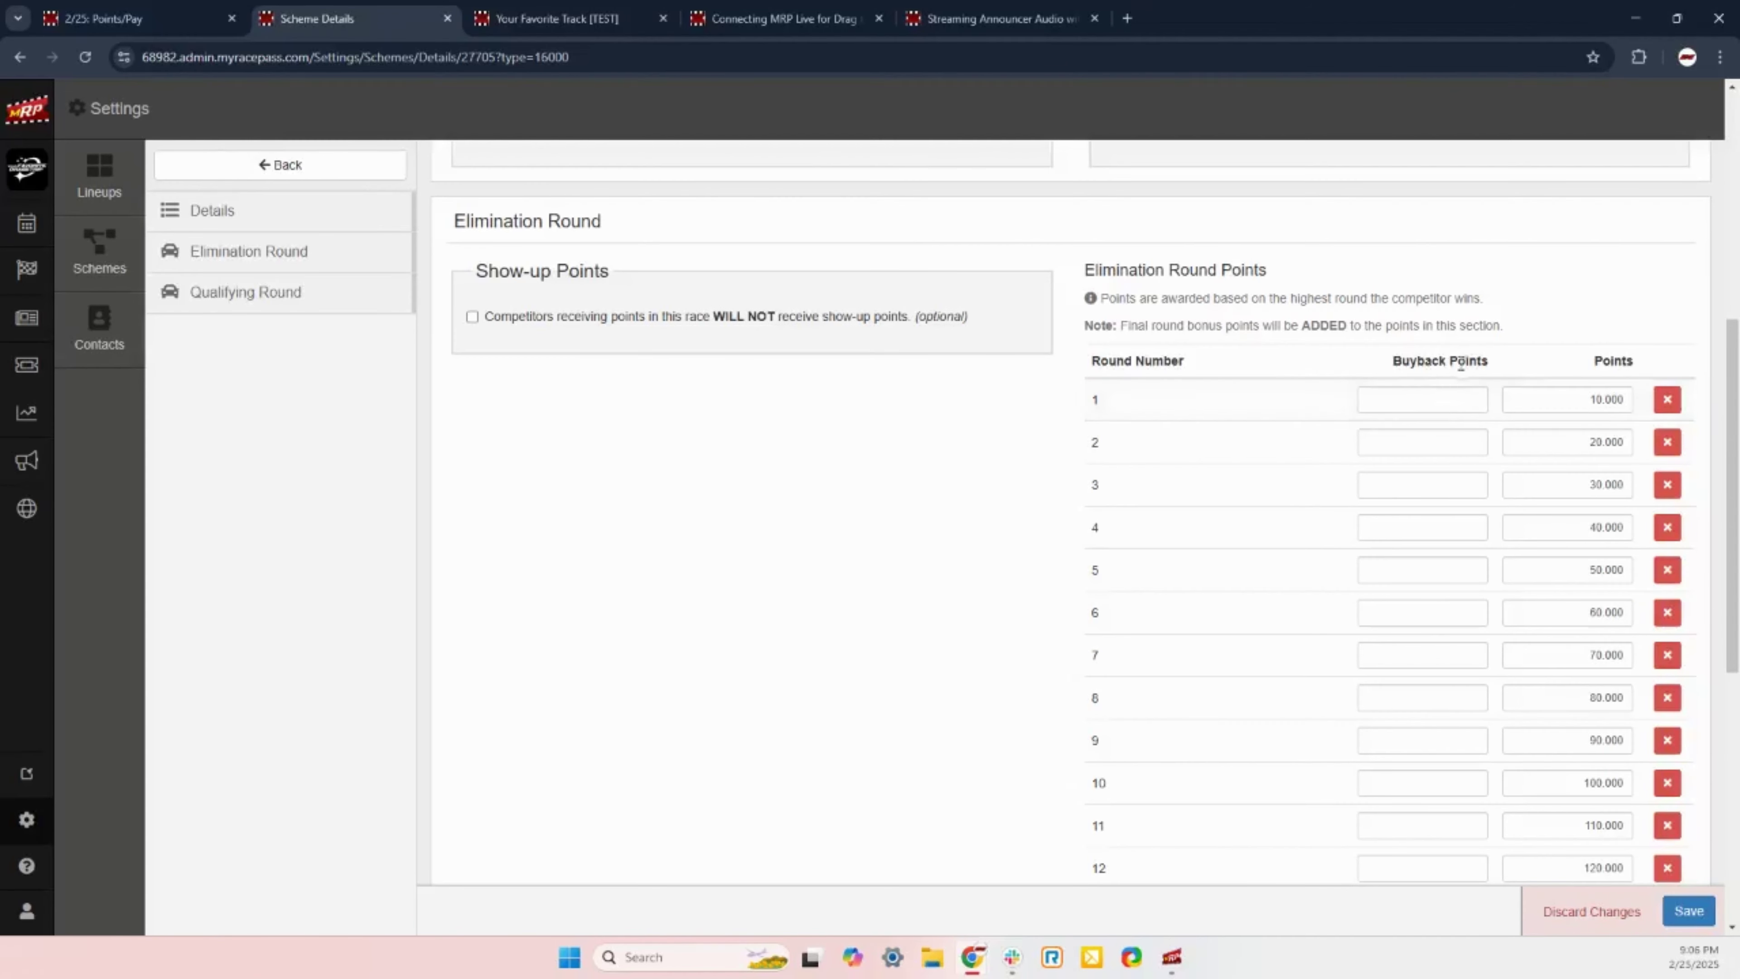
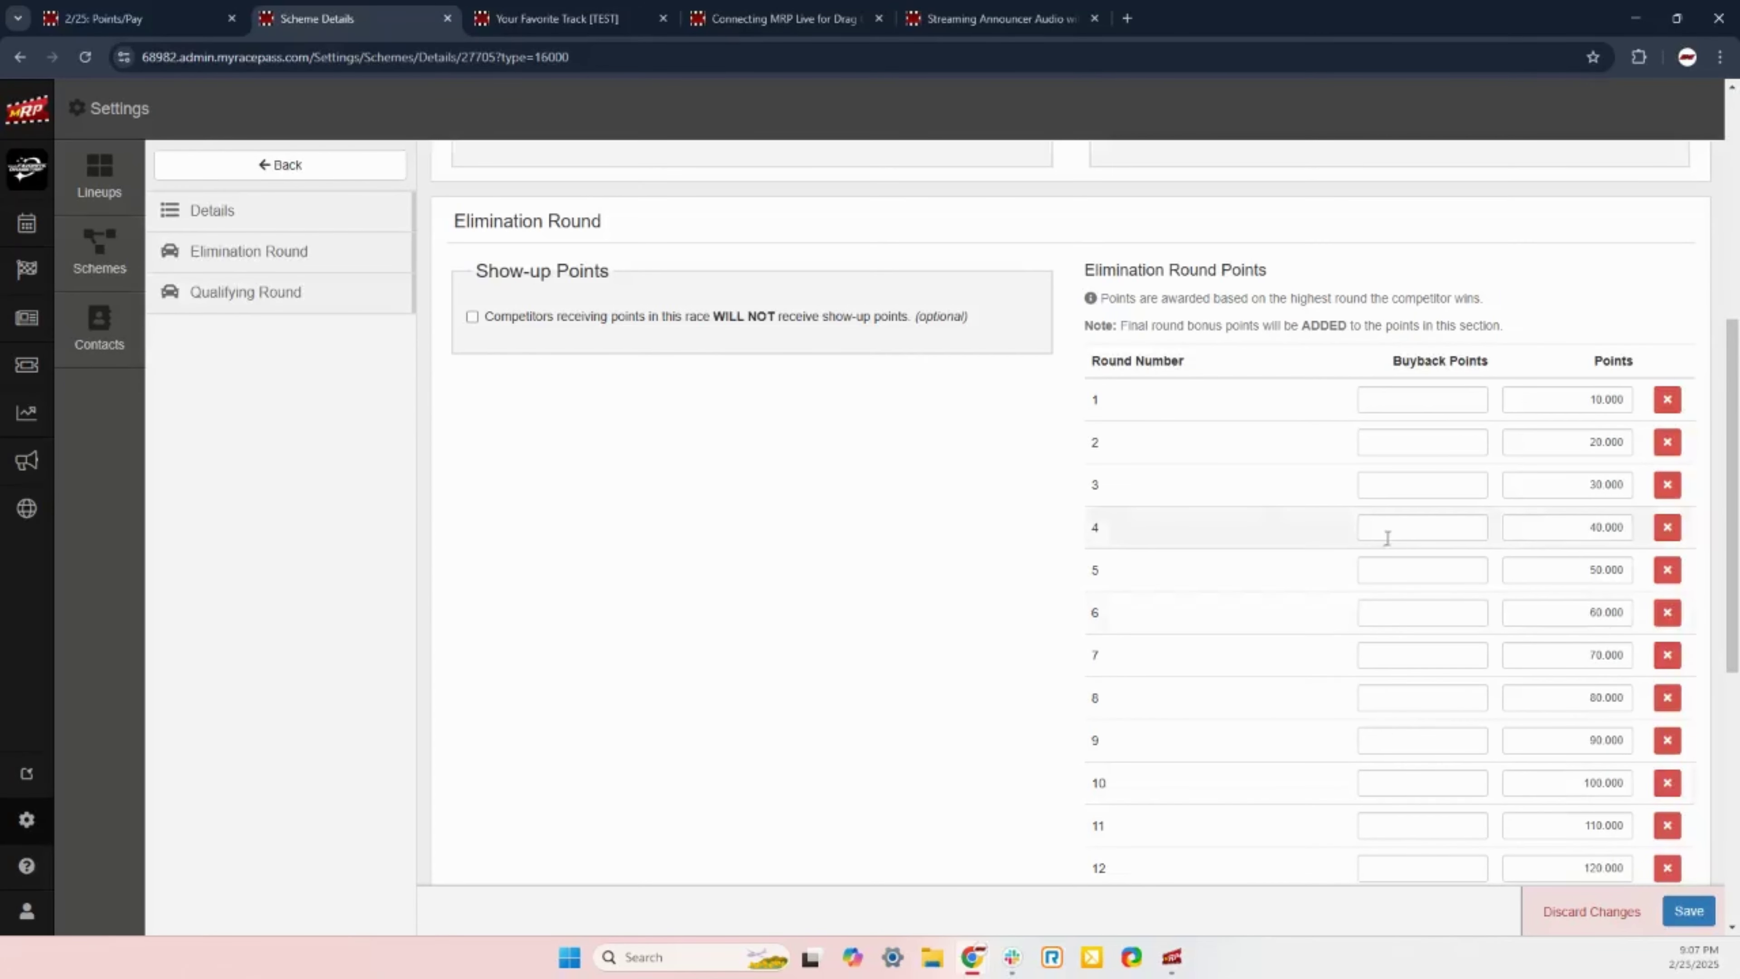
# Step: Enter buyback points 0 through 45, rising by 5, for elimination rounds 1–10
pyautogui.click(1471, 399)
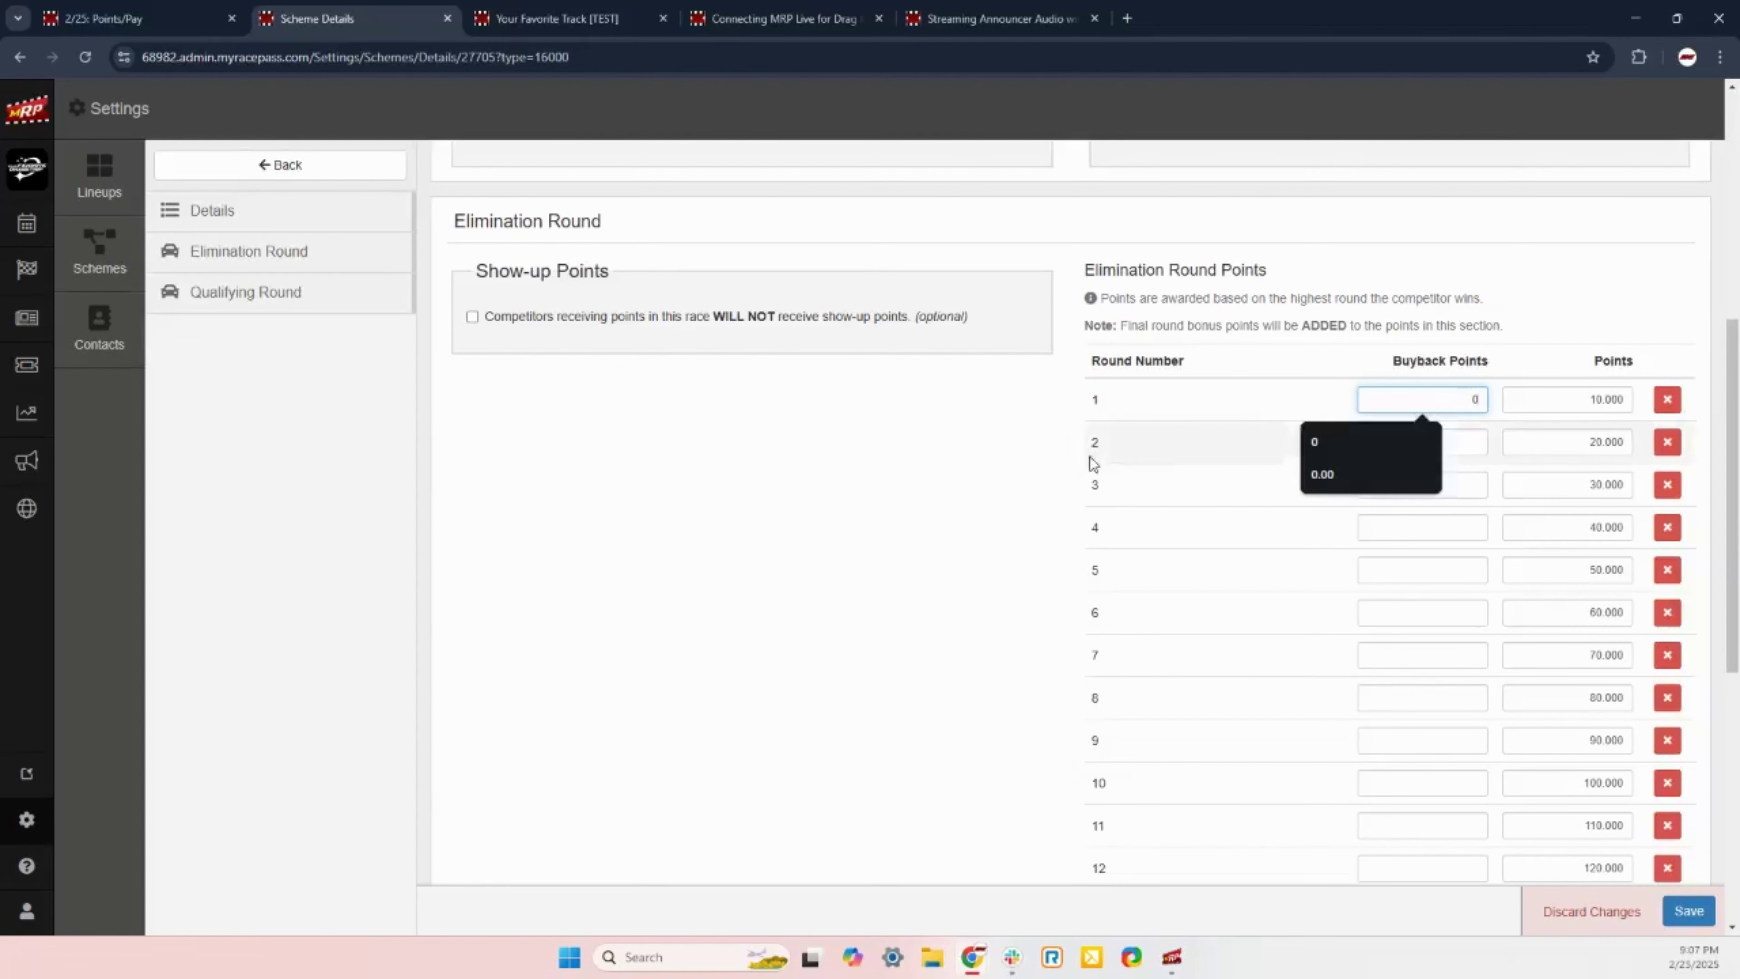
pyautogui.click(1070, 457)
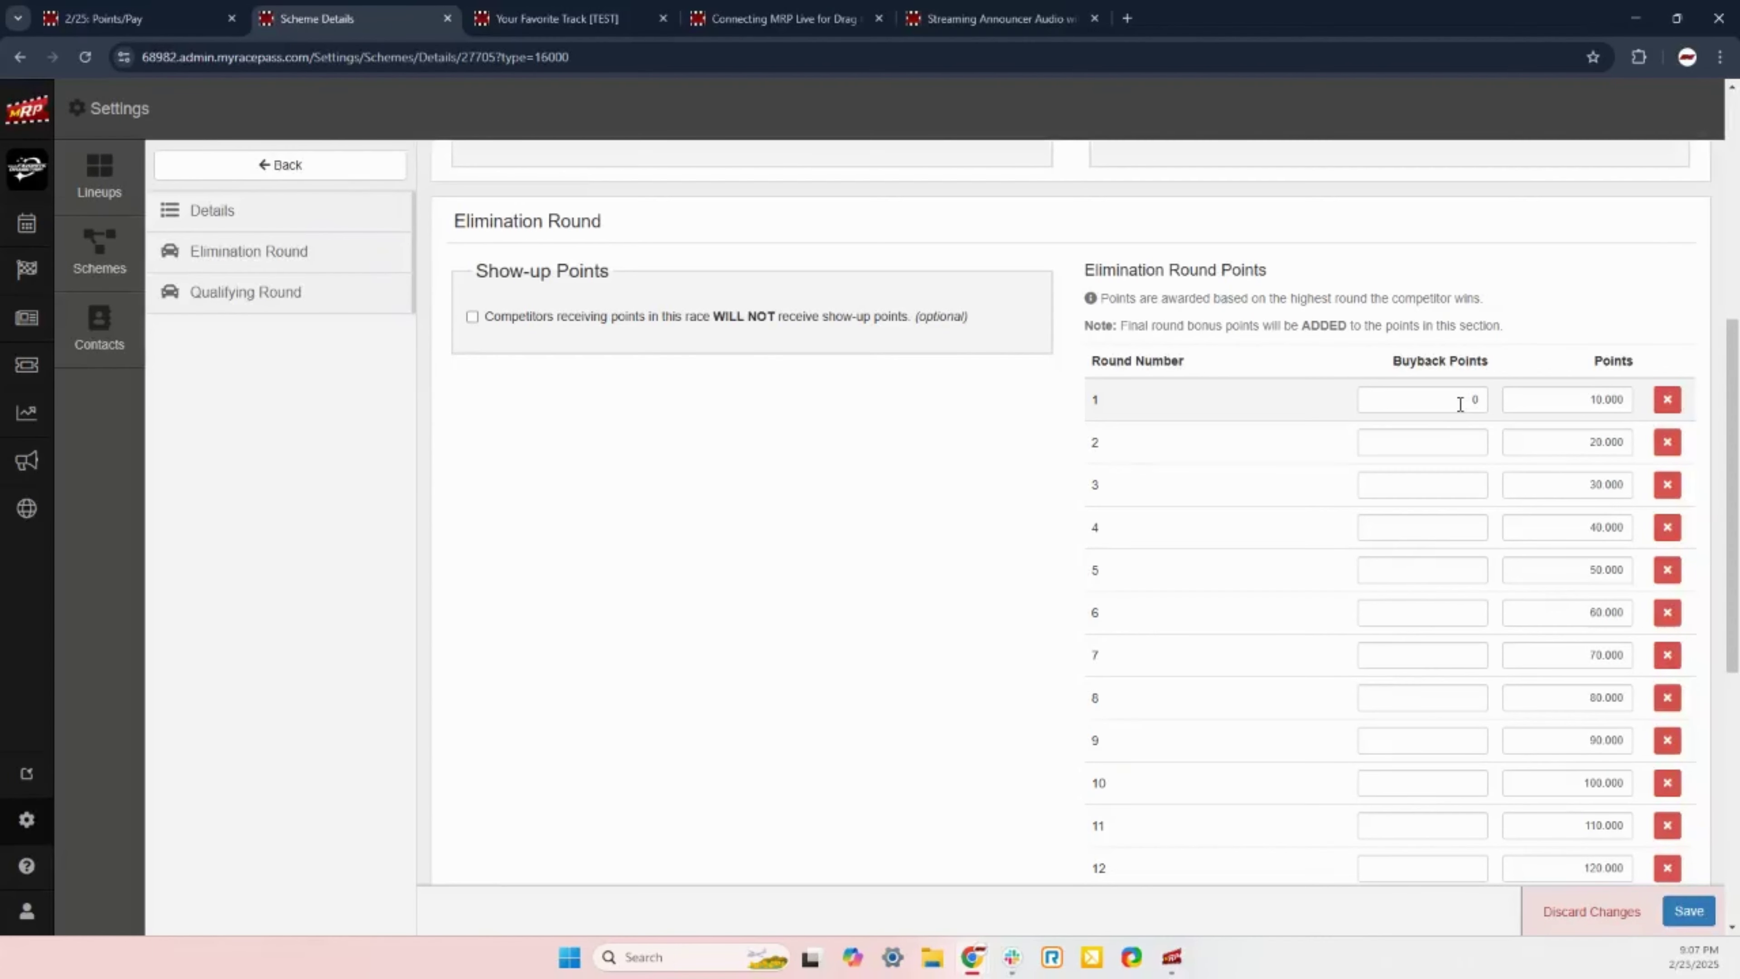
pyautogui.click(1479, 444)
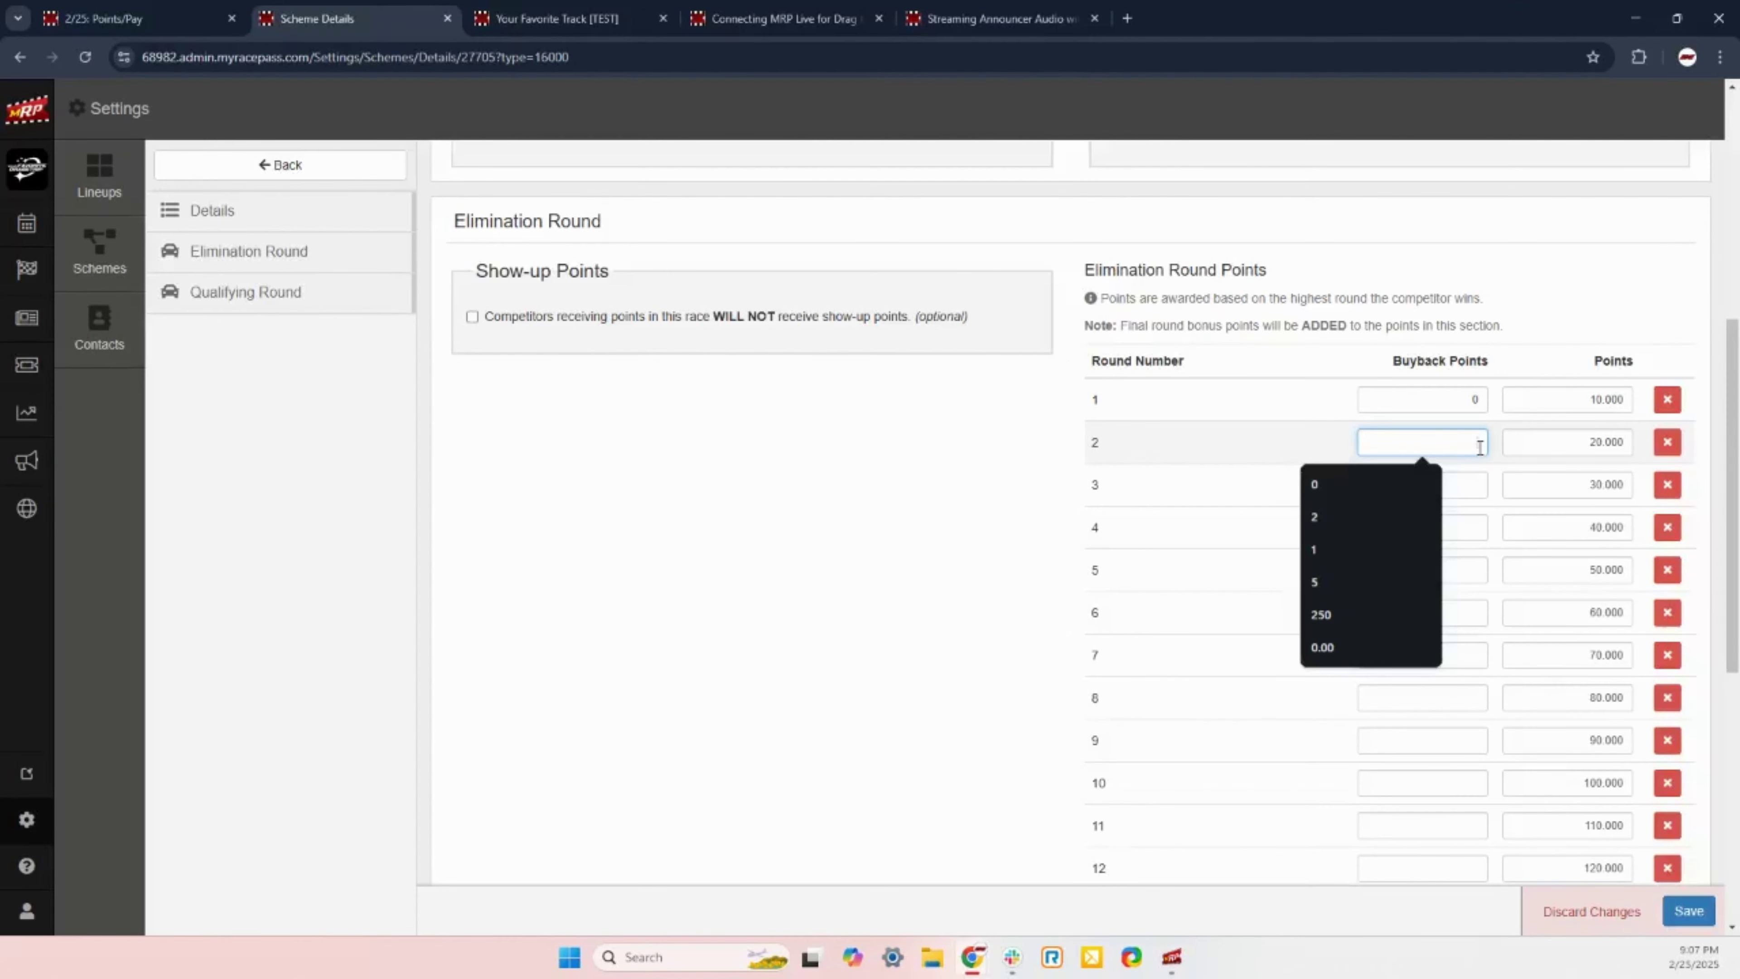
pyautogui.write('5')
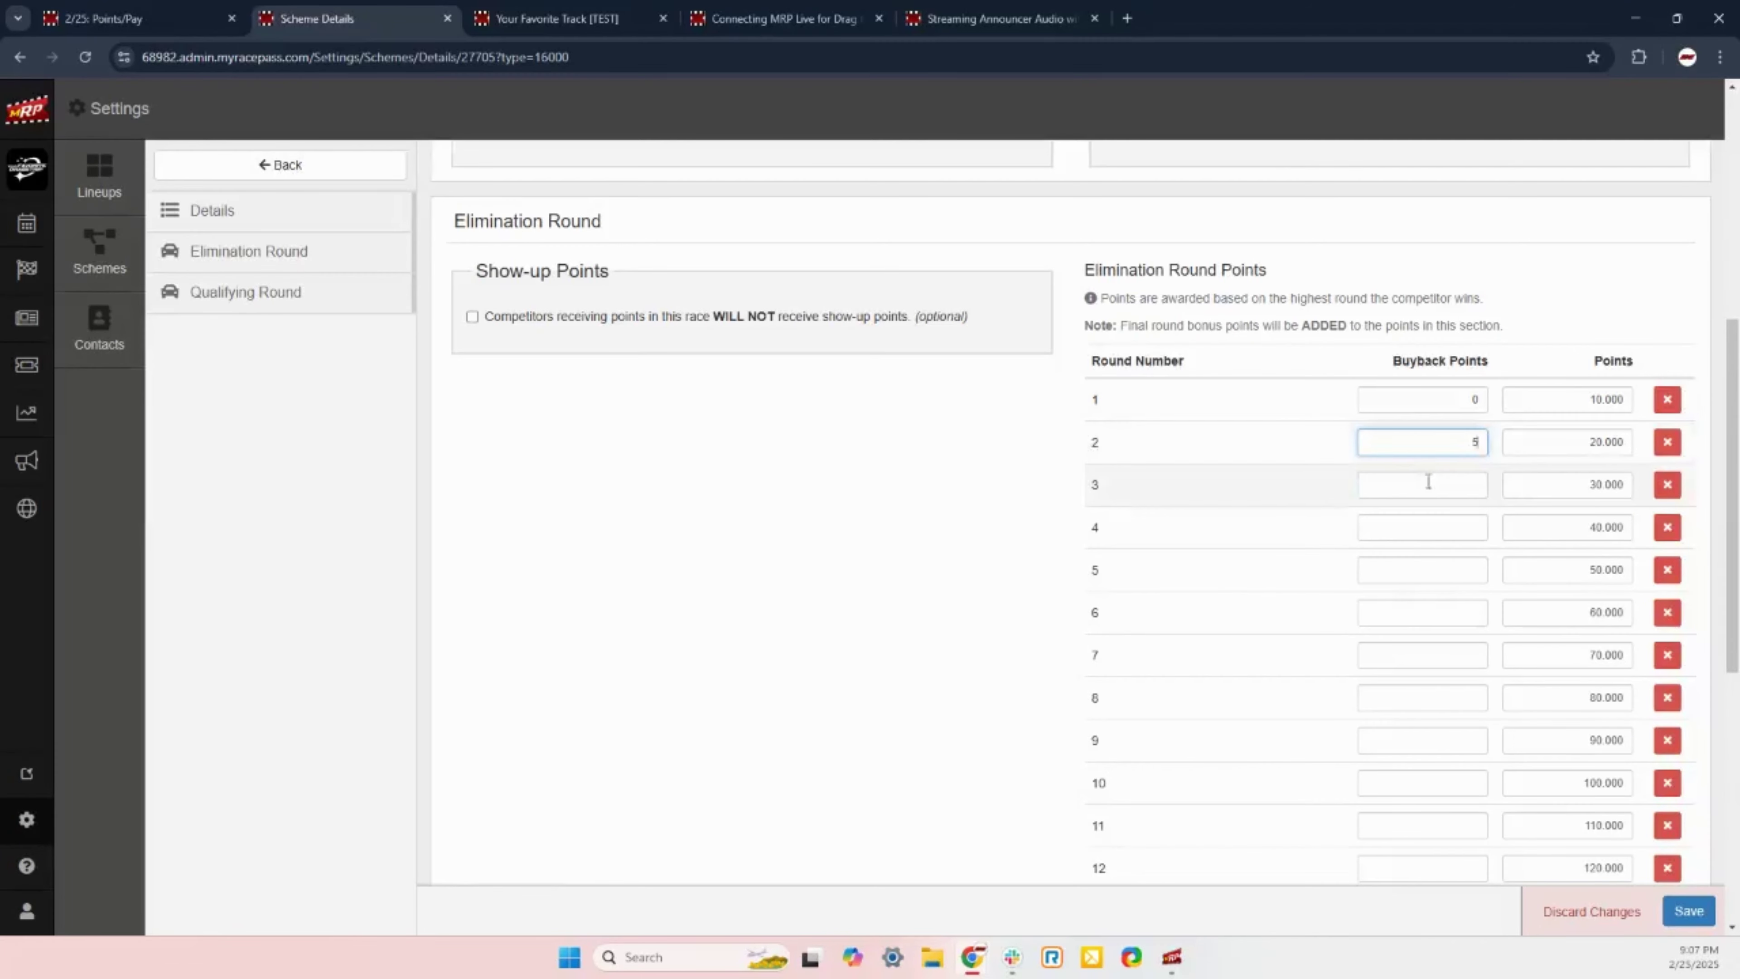
pyautogui.click(1444, 476)
pyautogui.write('10')
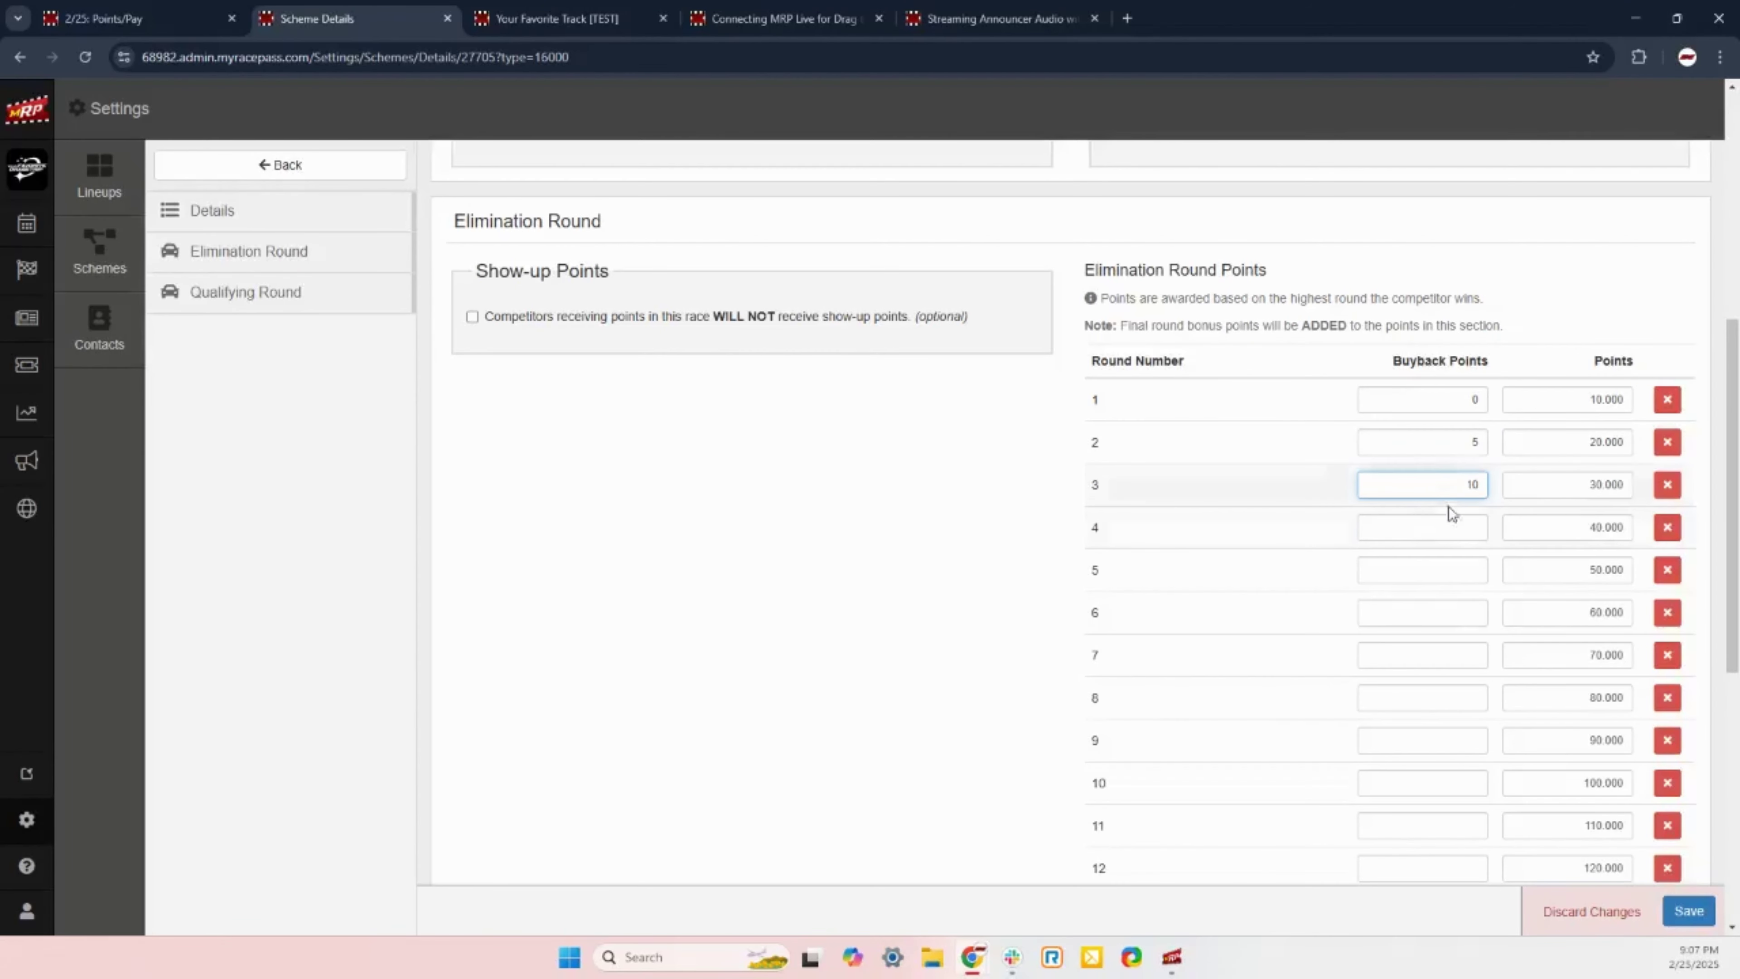
pyautogui.click(1461, 527)
pyautogui.write('15')
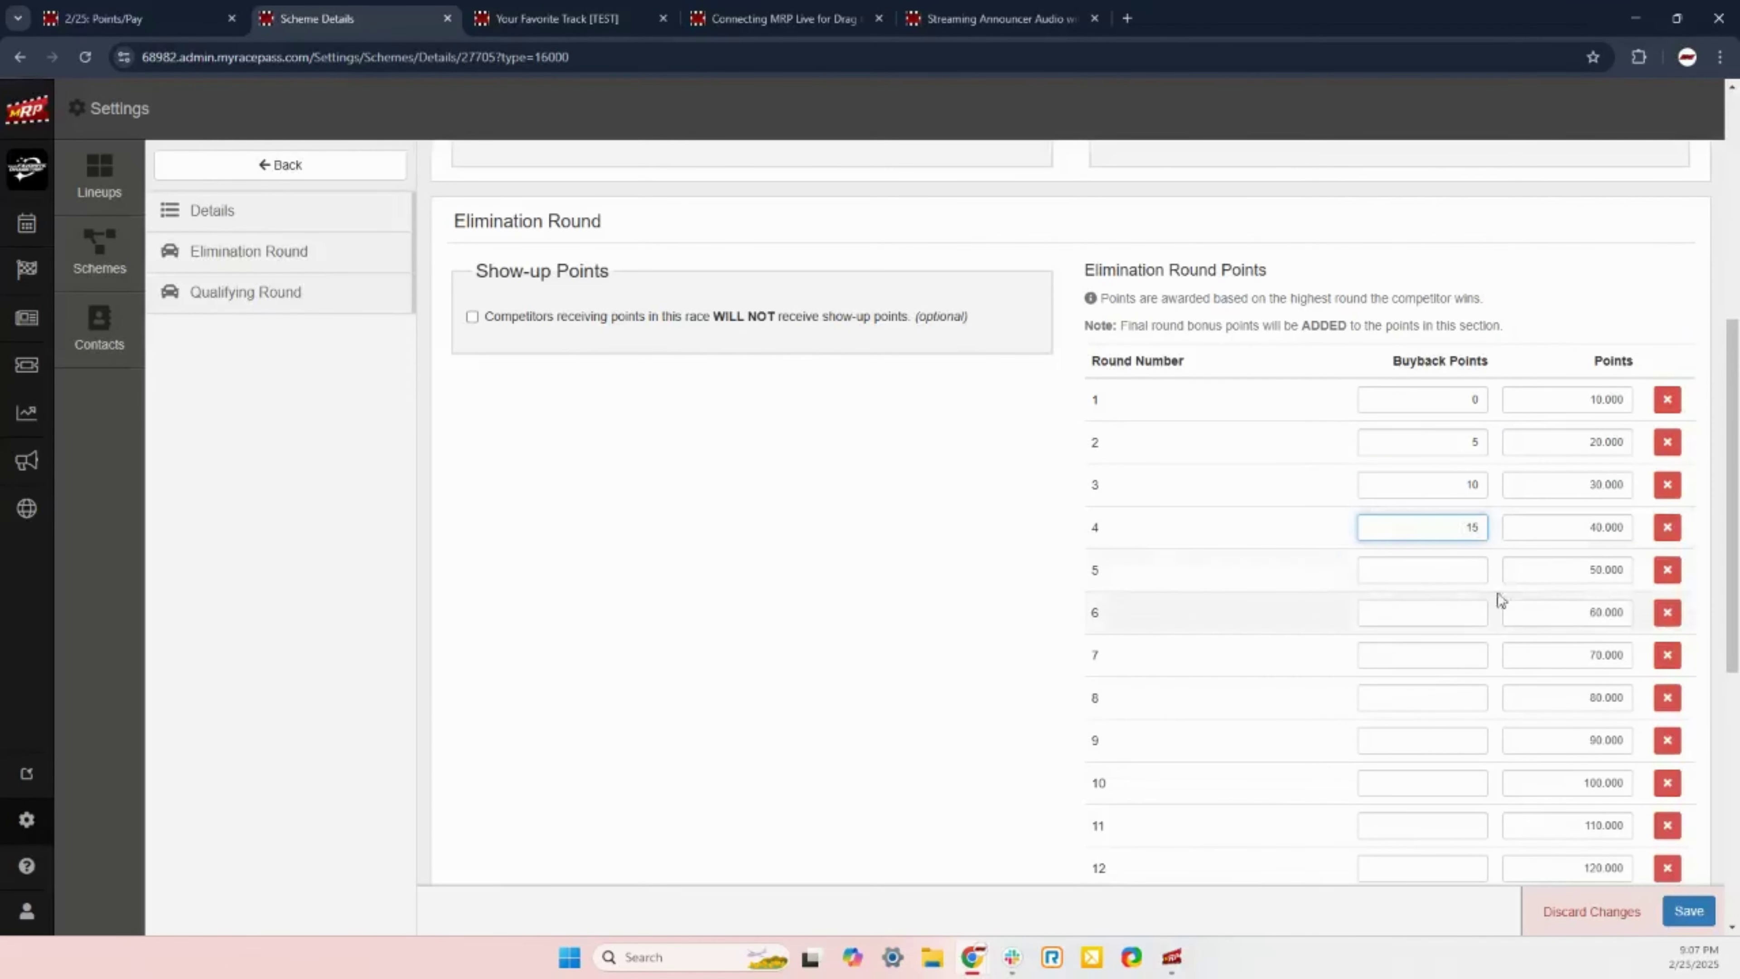
pyautogui.click(1464, 571)
pyautogui.write('20')
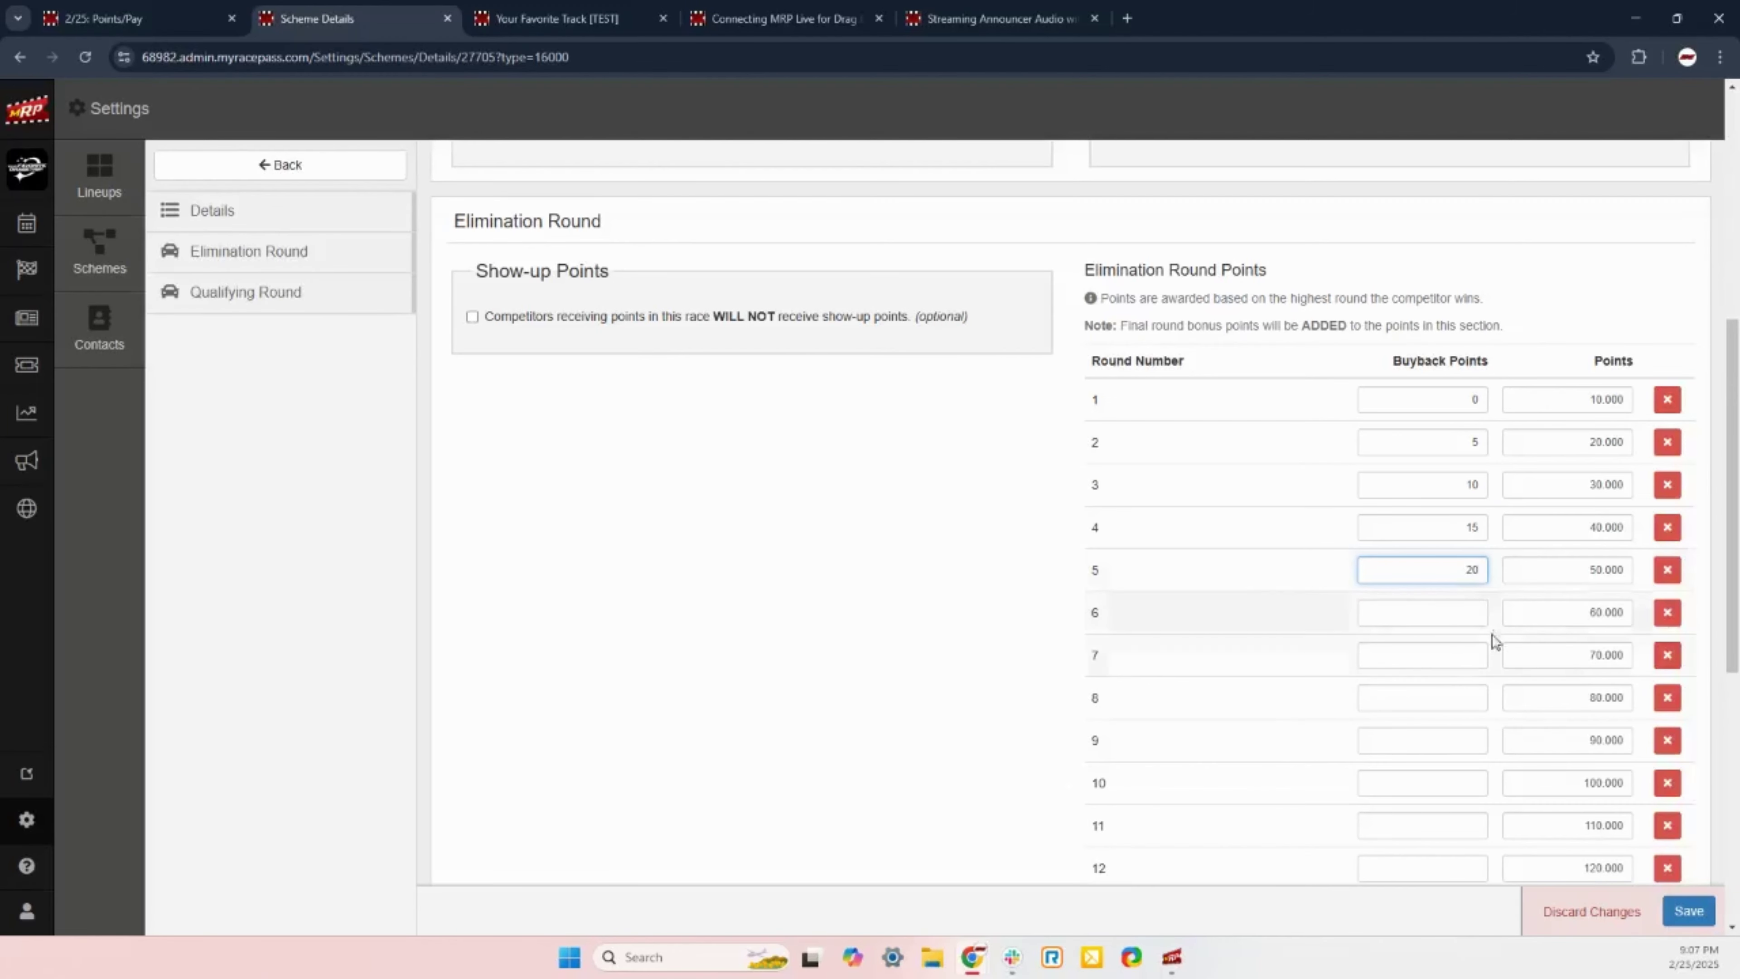
pyautogui.click(1470, 616)
pyautogui.write('25')
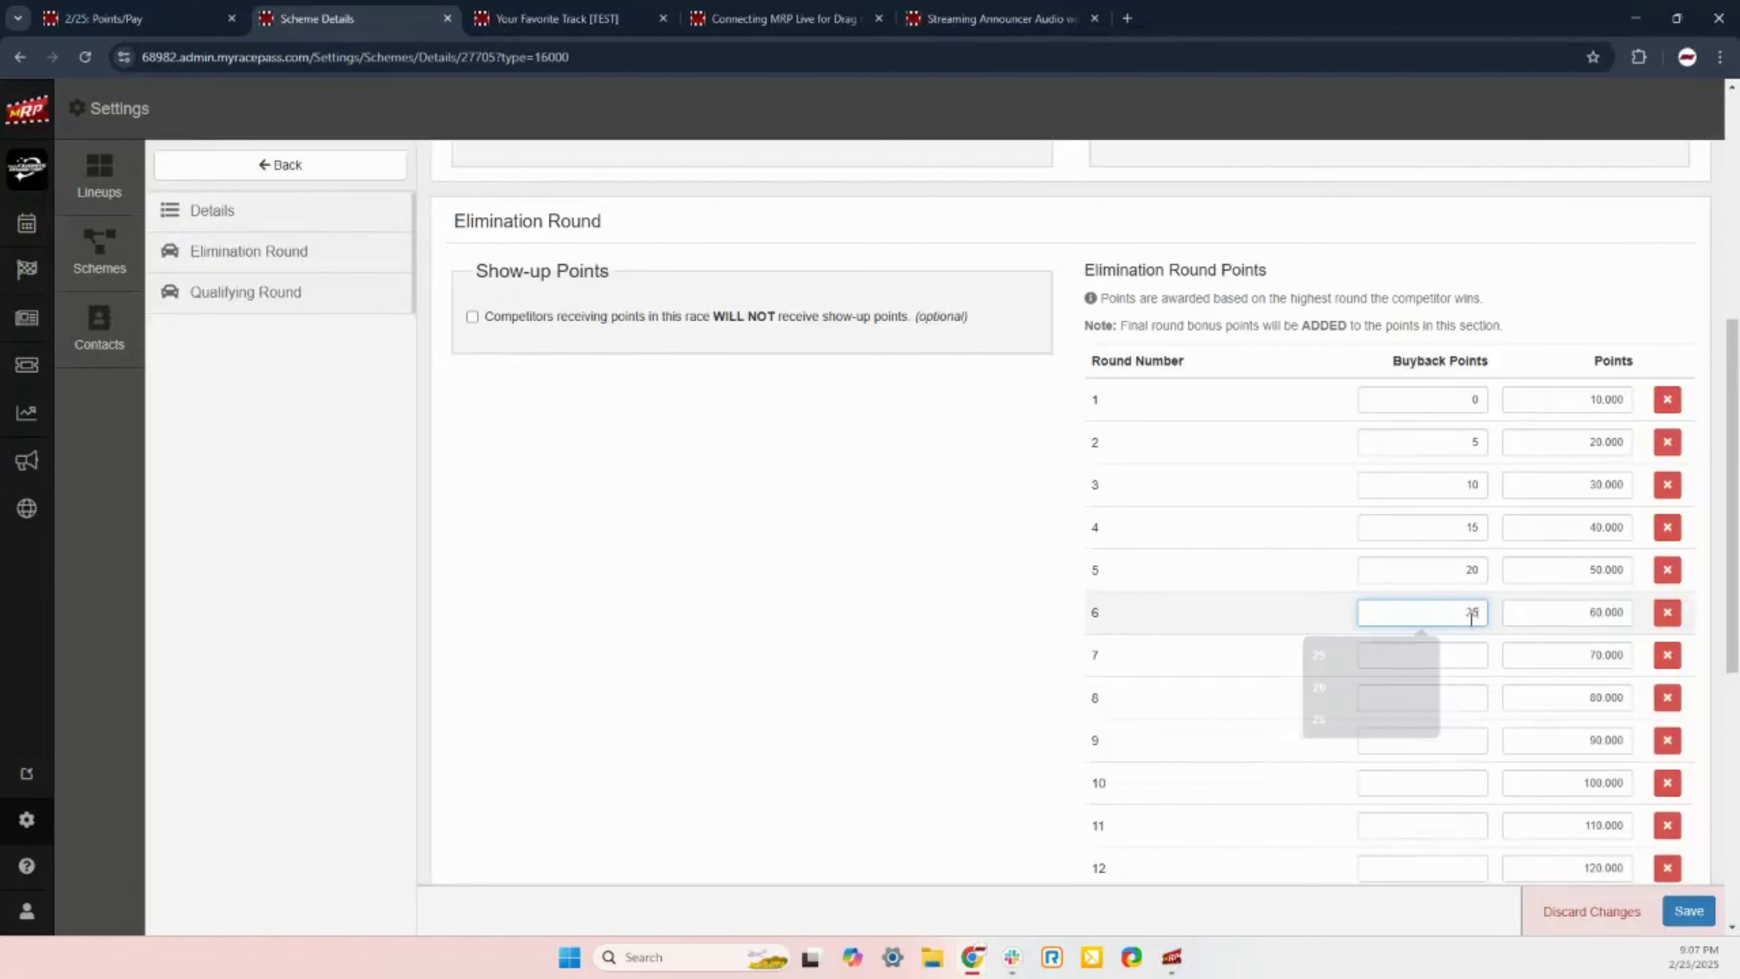
pyautogui.click(1468, 656)
pyautogui.write('30')
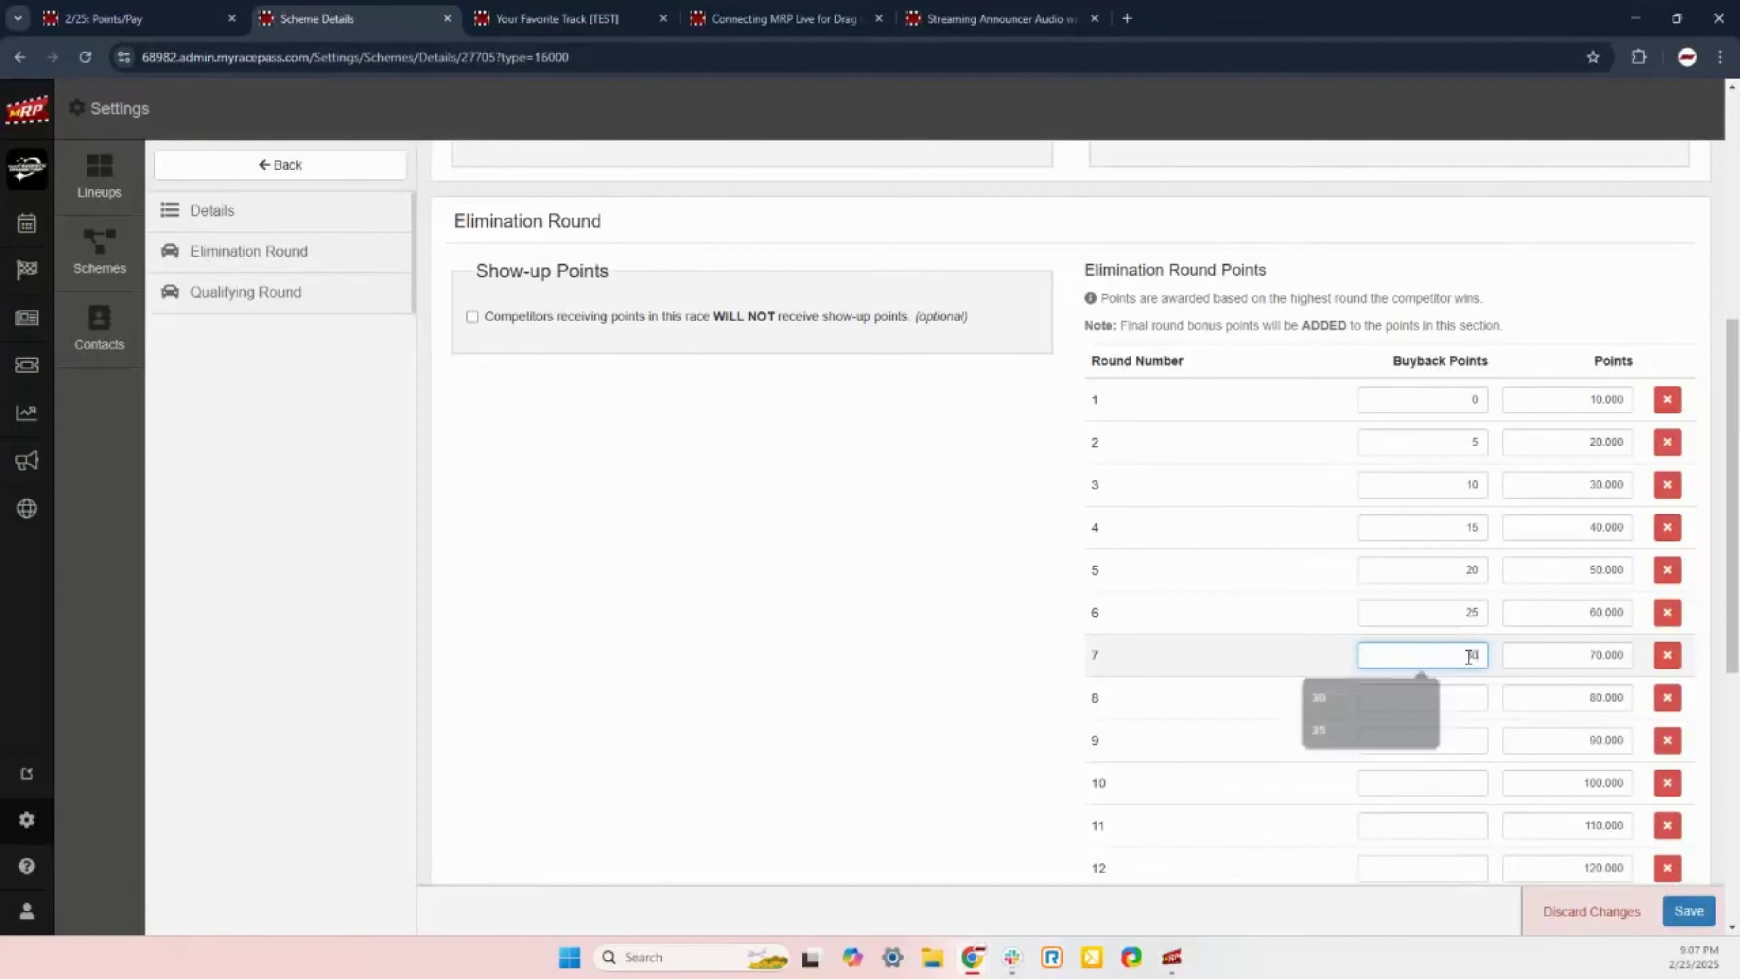
pyautogui.click(1447, 697)
pyautogui.write('35')
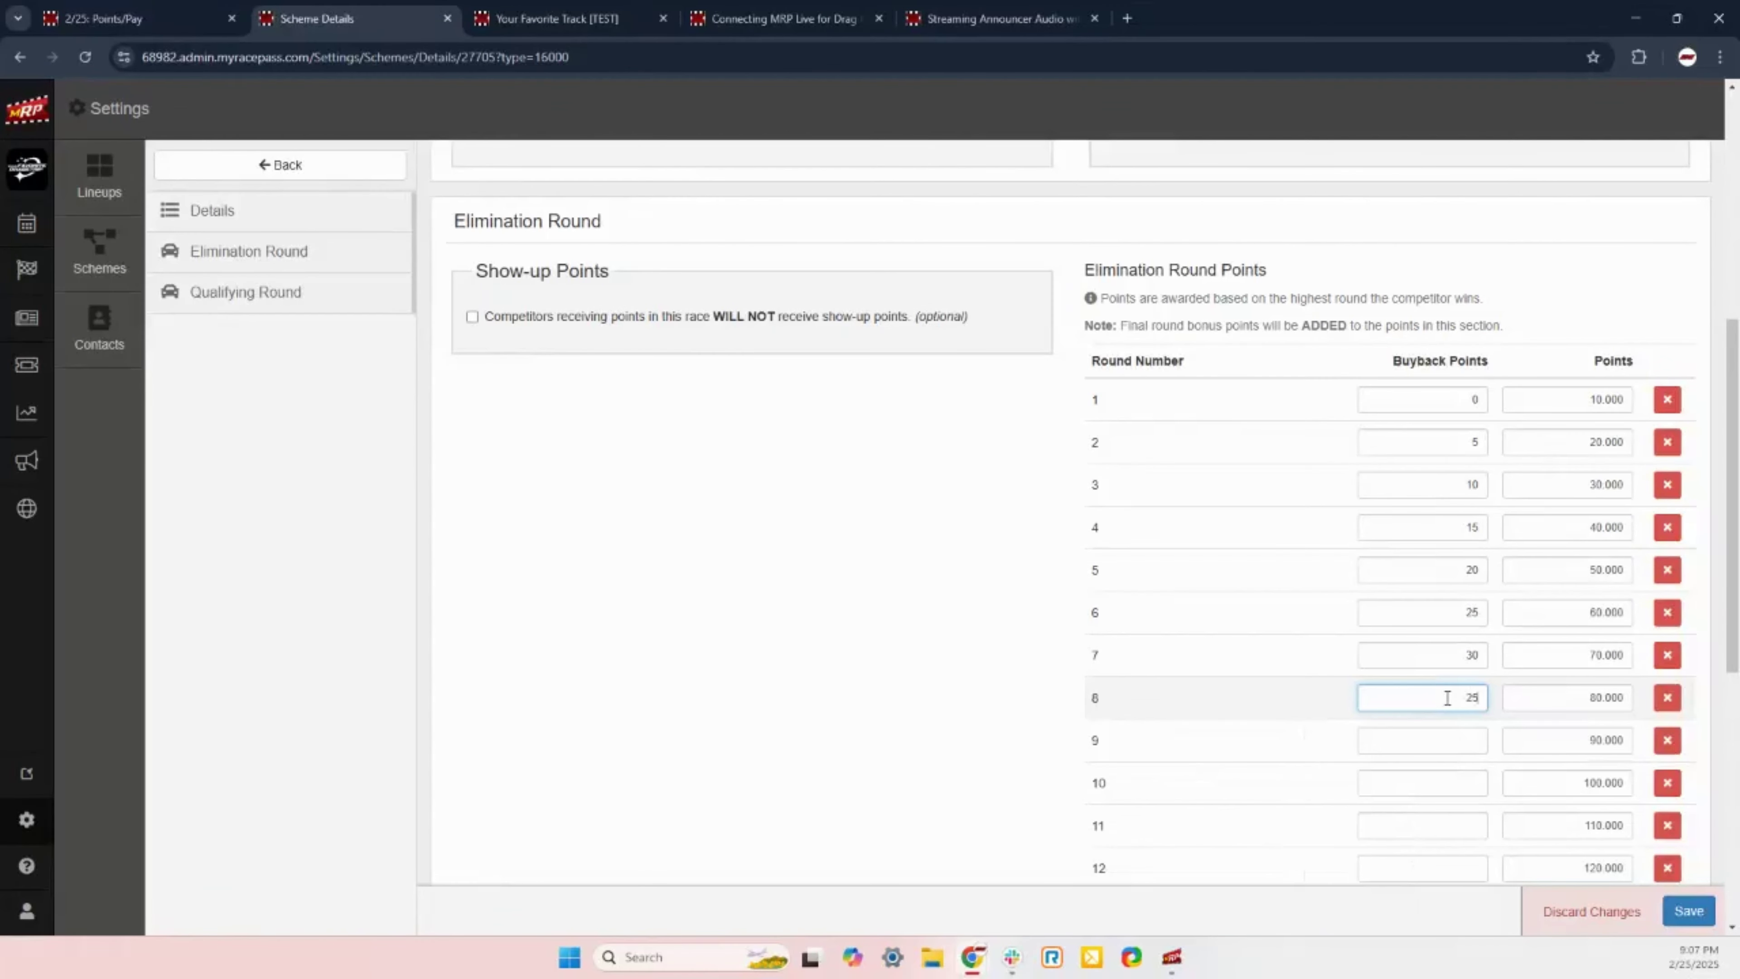
pyautogui.click(1476, 743)
pyautogui.write('40')
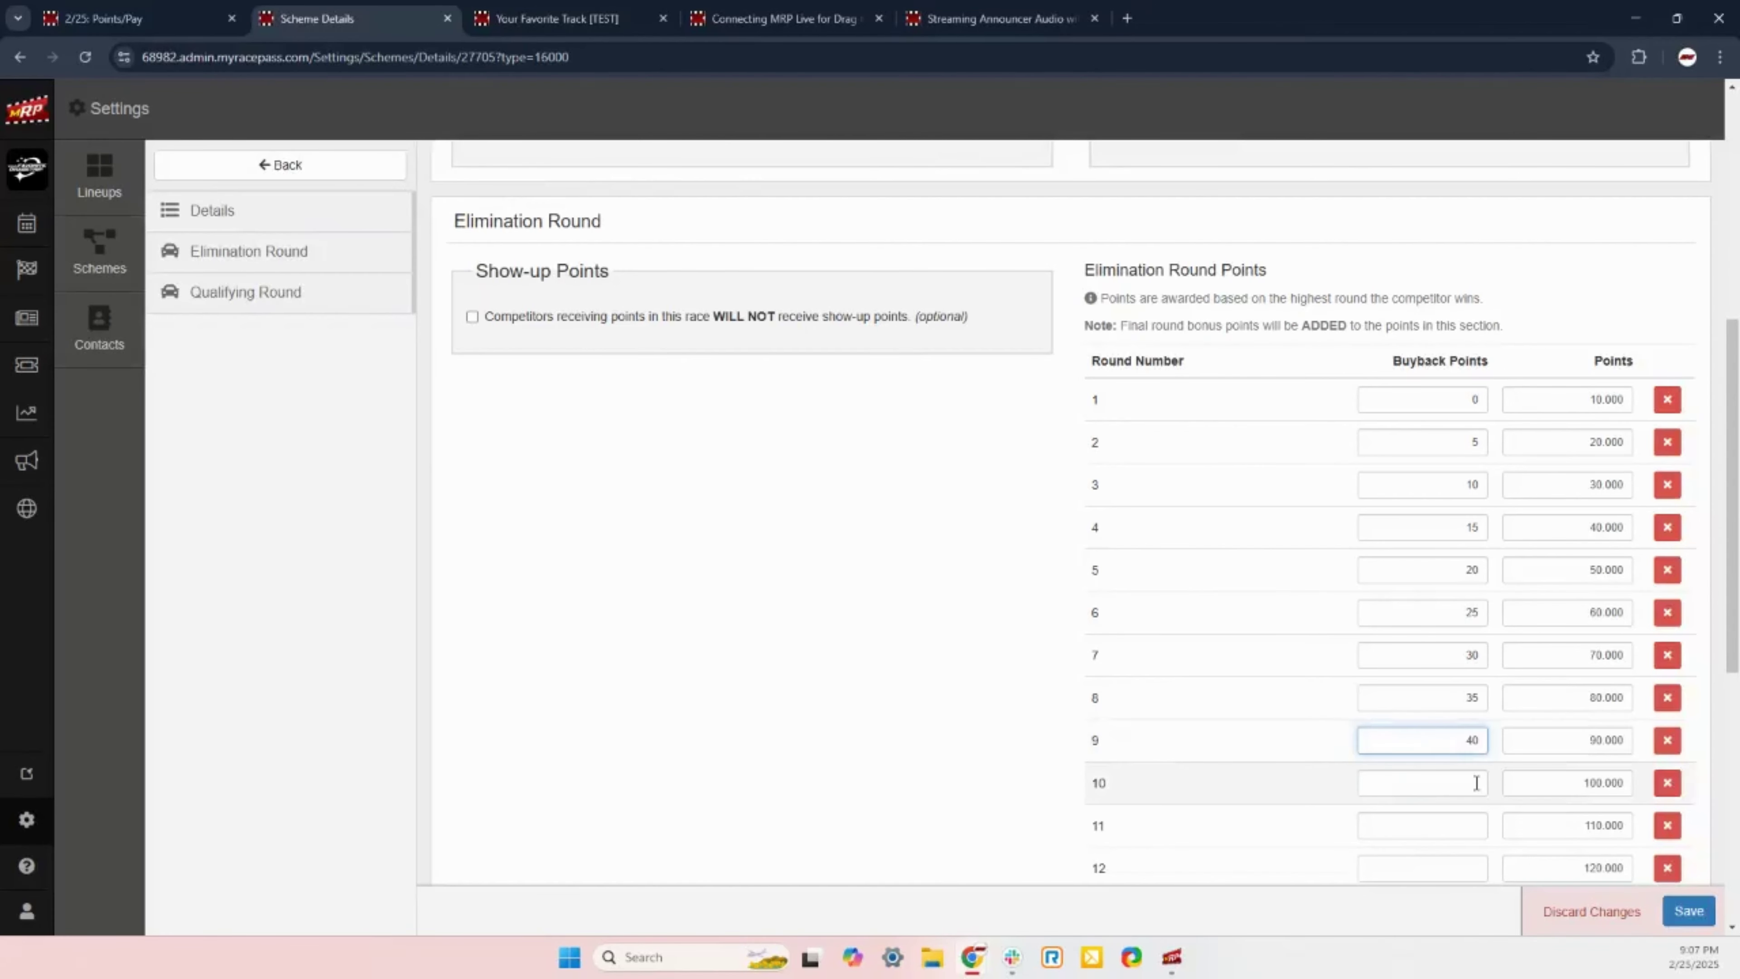
pyautogui.click(1477, 782)
pyautogui.write('45')
# Step: Enter buyback points 50, 55, 60, 65 and 70 for rounds 11–15
pyautogui.scroll(-5, 1439, 719)
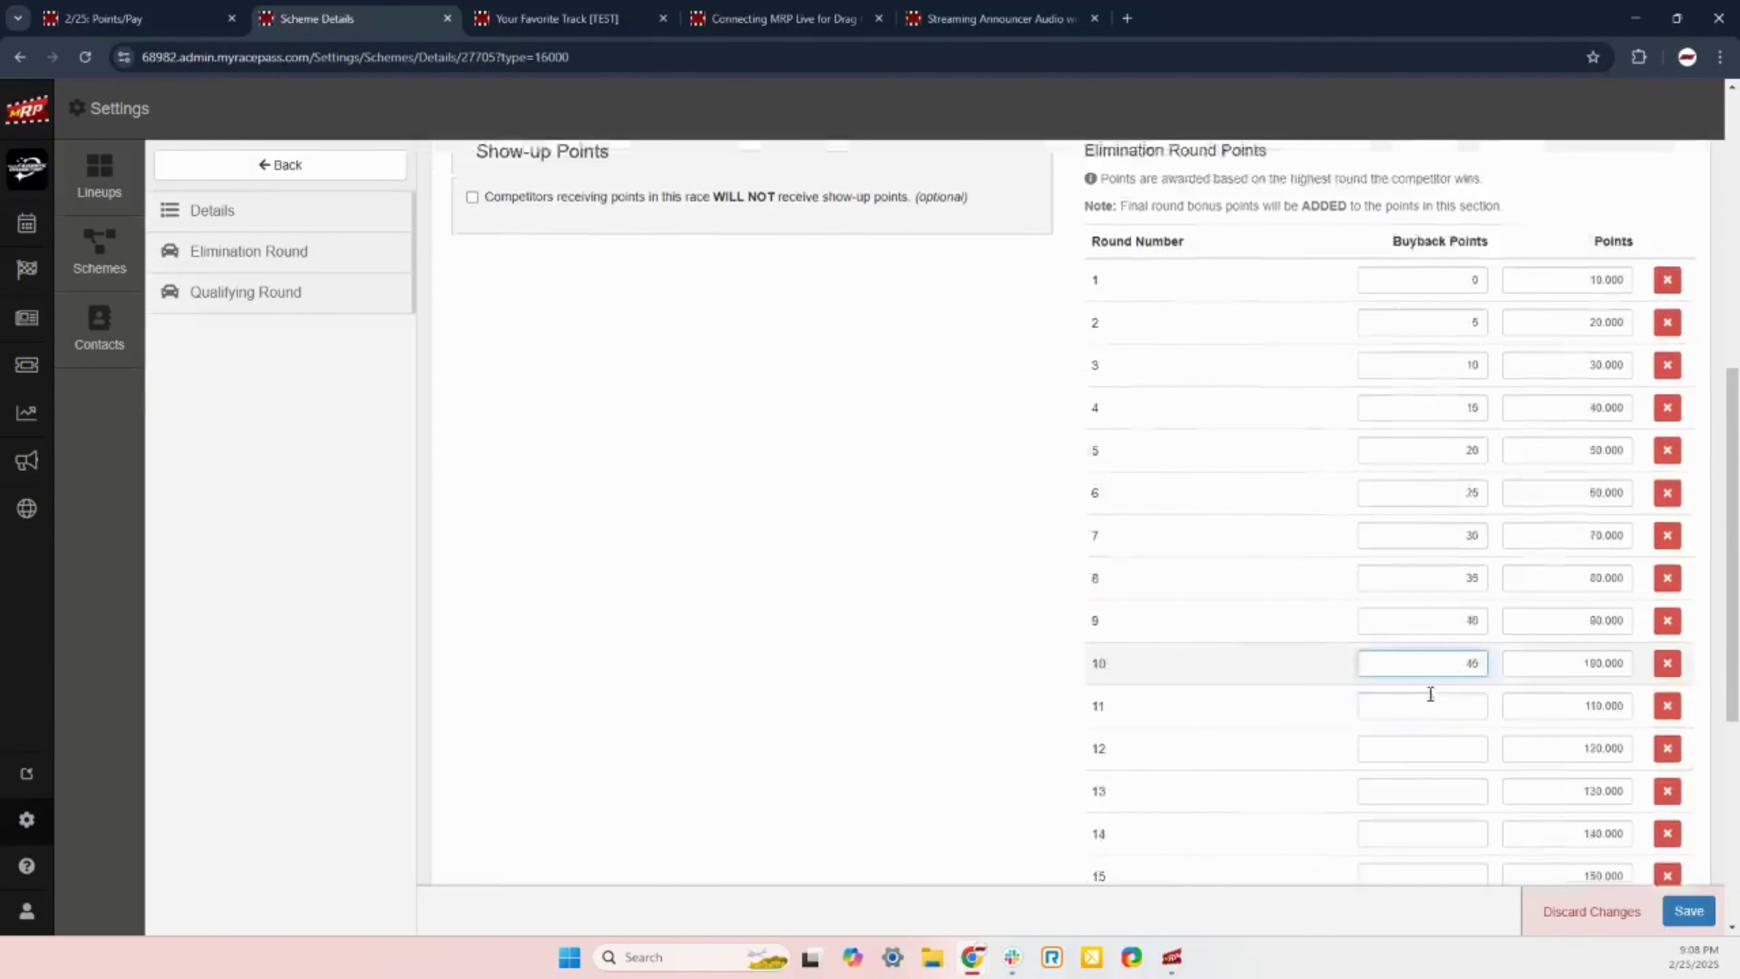
pyautogui.click(1481, 460)
pyautogui.write('50')
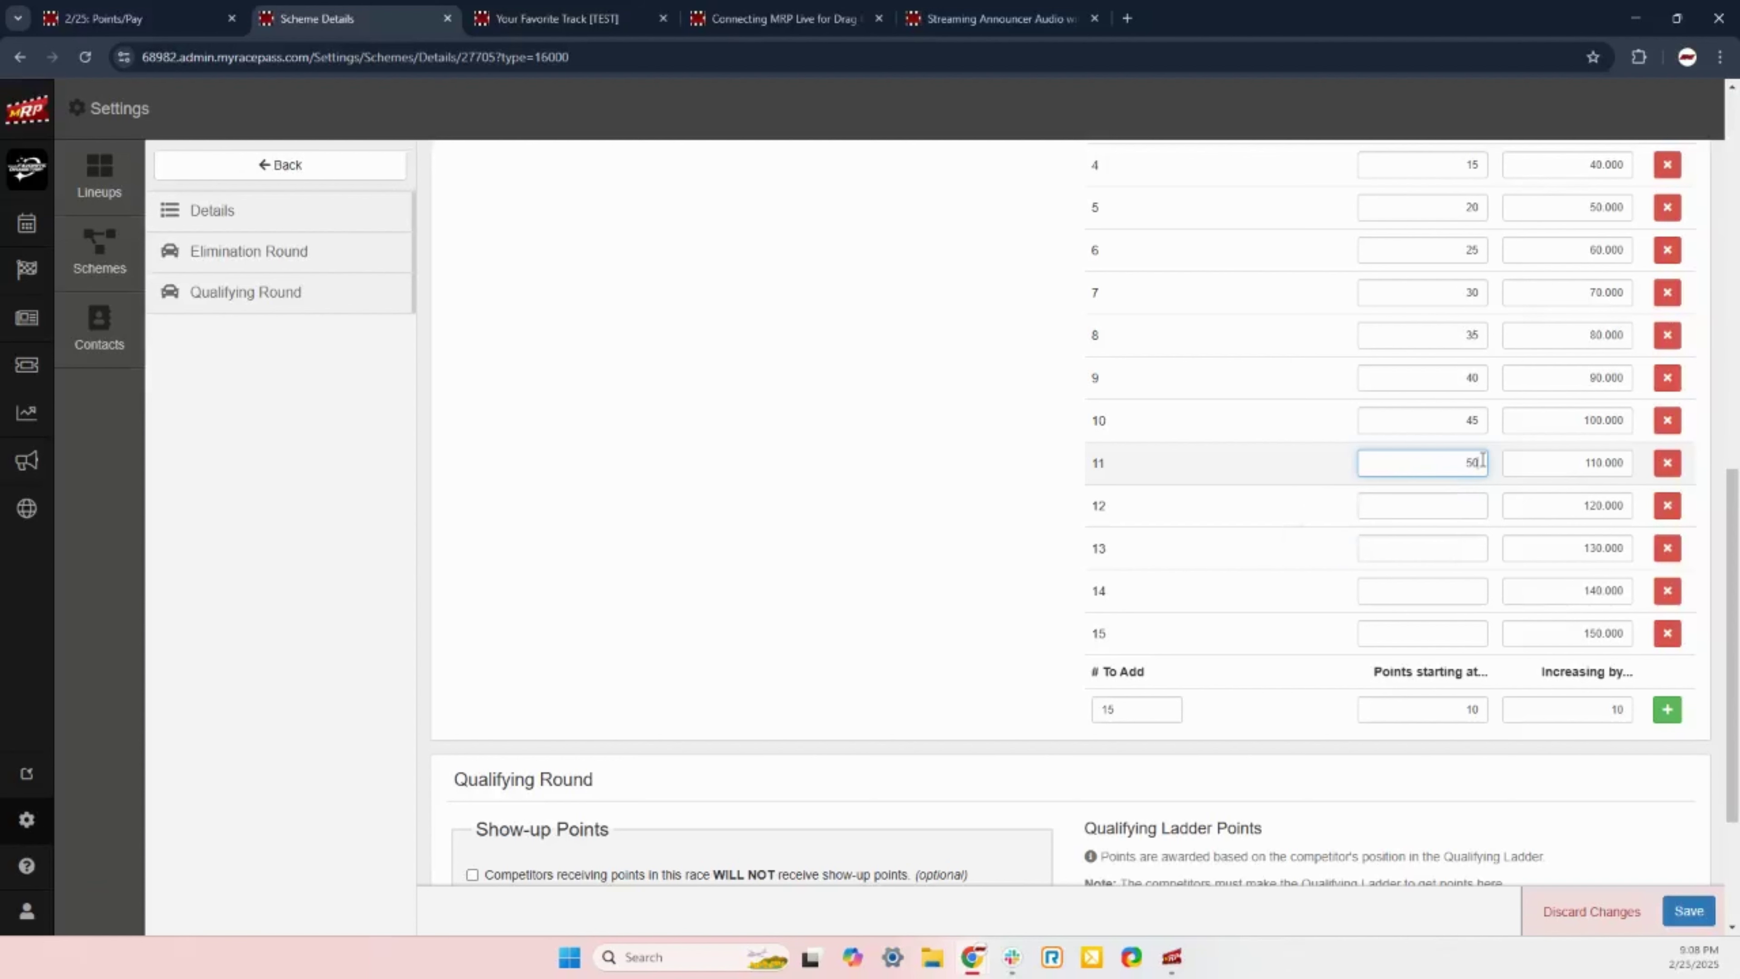
pyautogui.click(1463, 505)
pyautogui.write('5')
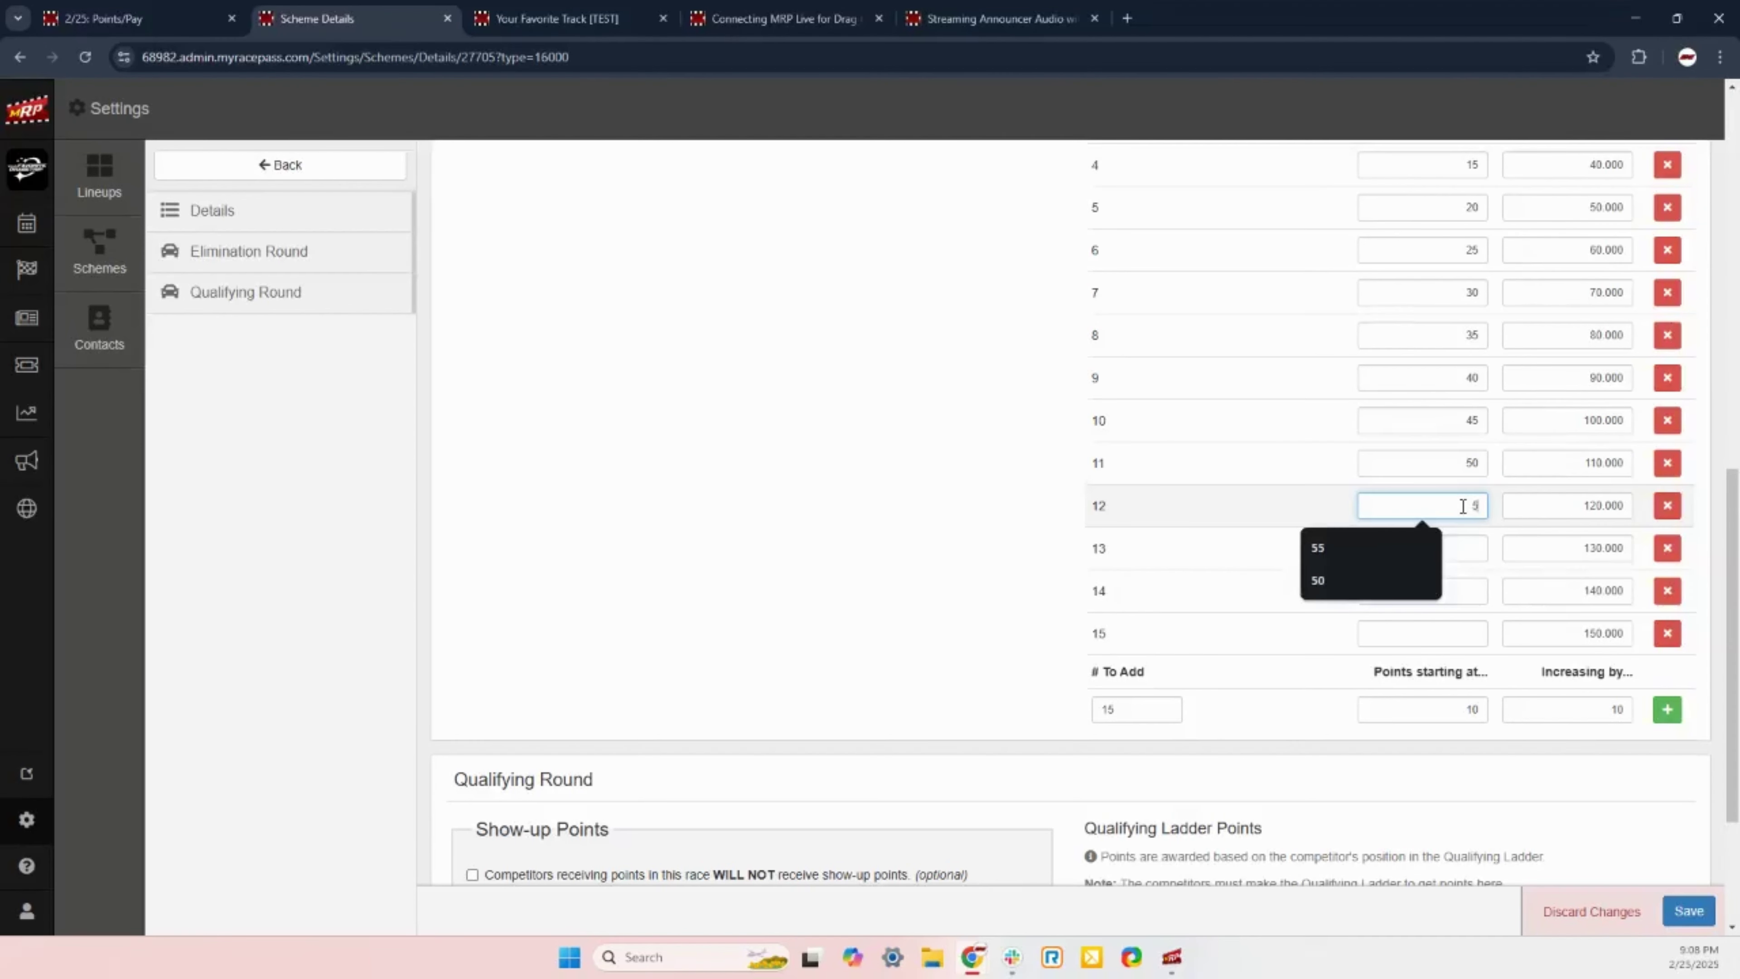
pyautogui.write('5')
pyautogui.click(1466, 548)
pyautogui.write('60')
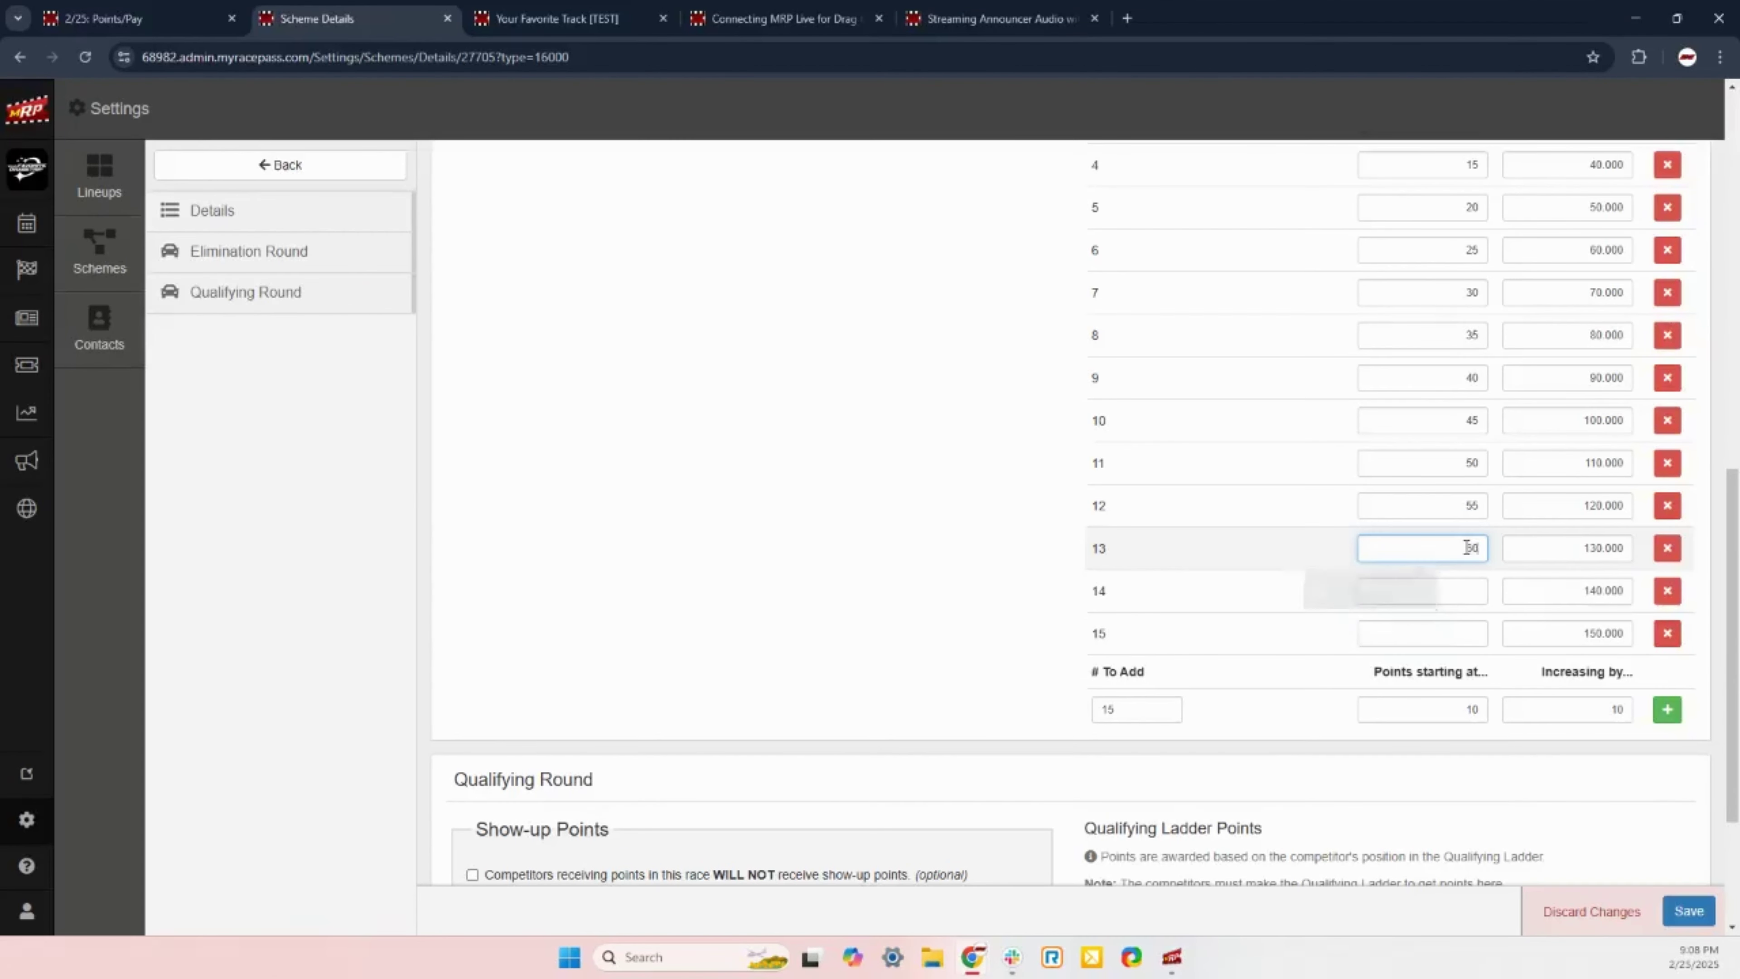
pyautogui.click(1469, 593)
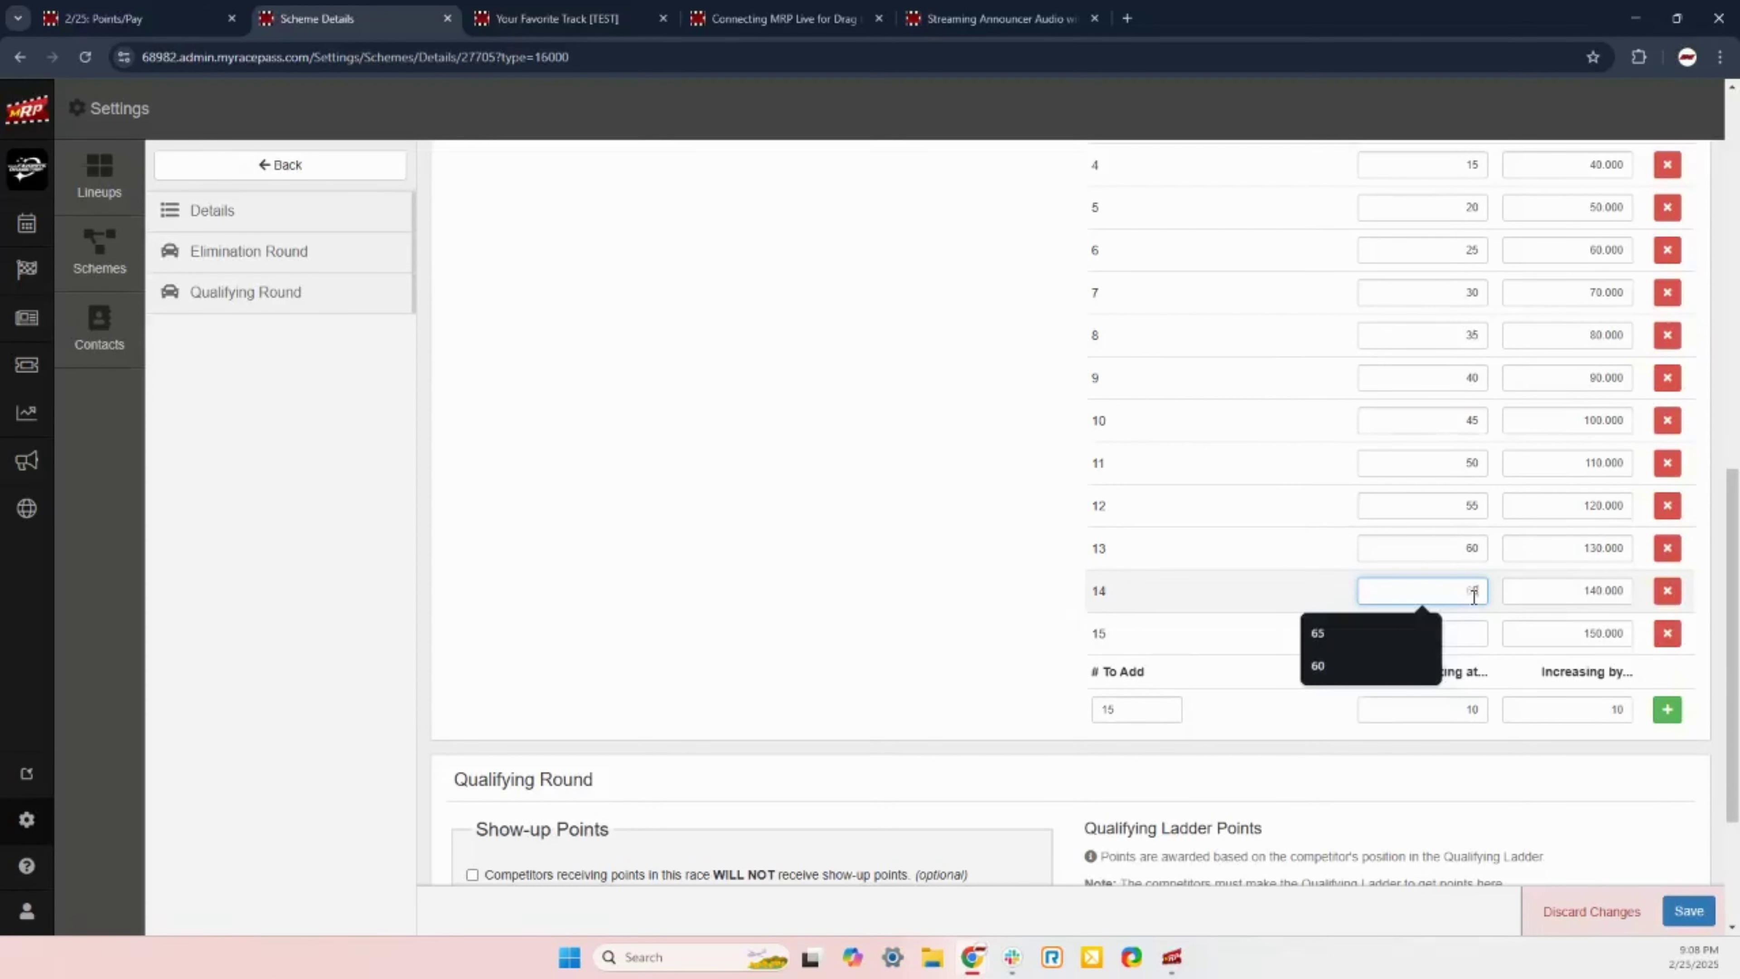
pyautogui.write('65')
pyautogui.click(1484, 631)
pyautogui.write('7')
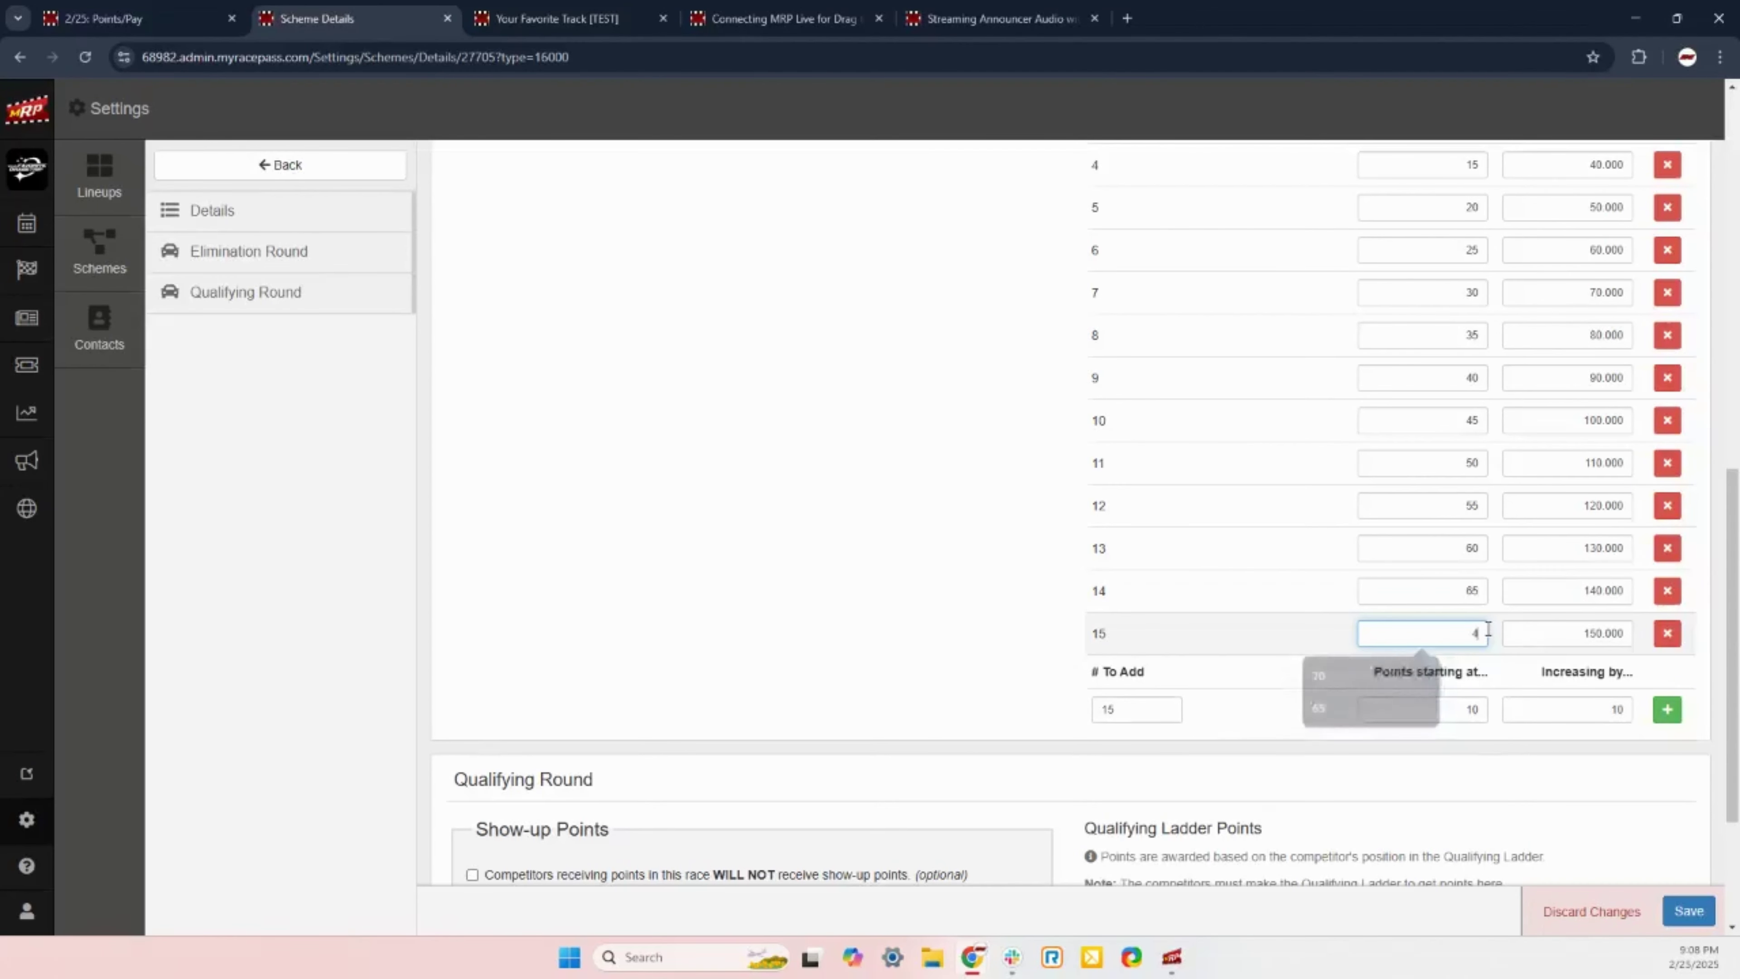
pyautogui.write('0')
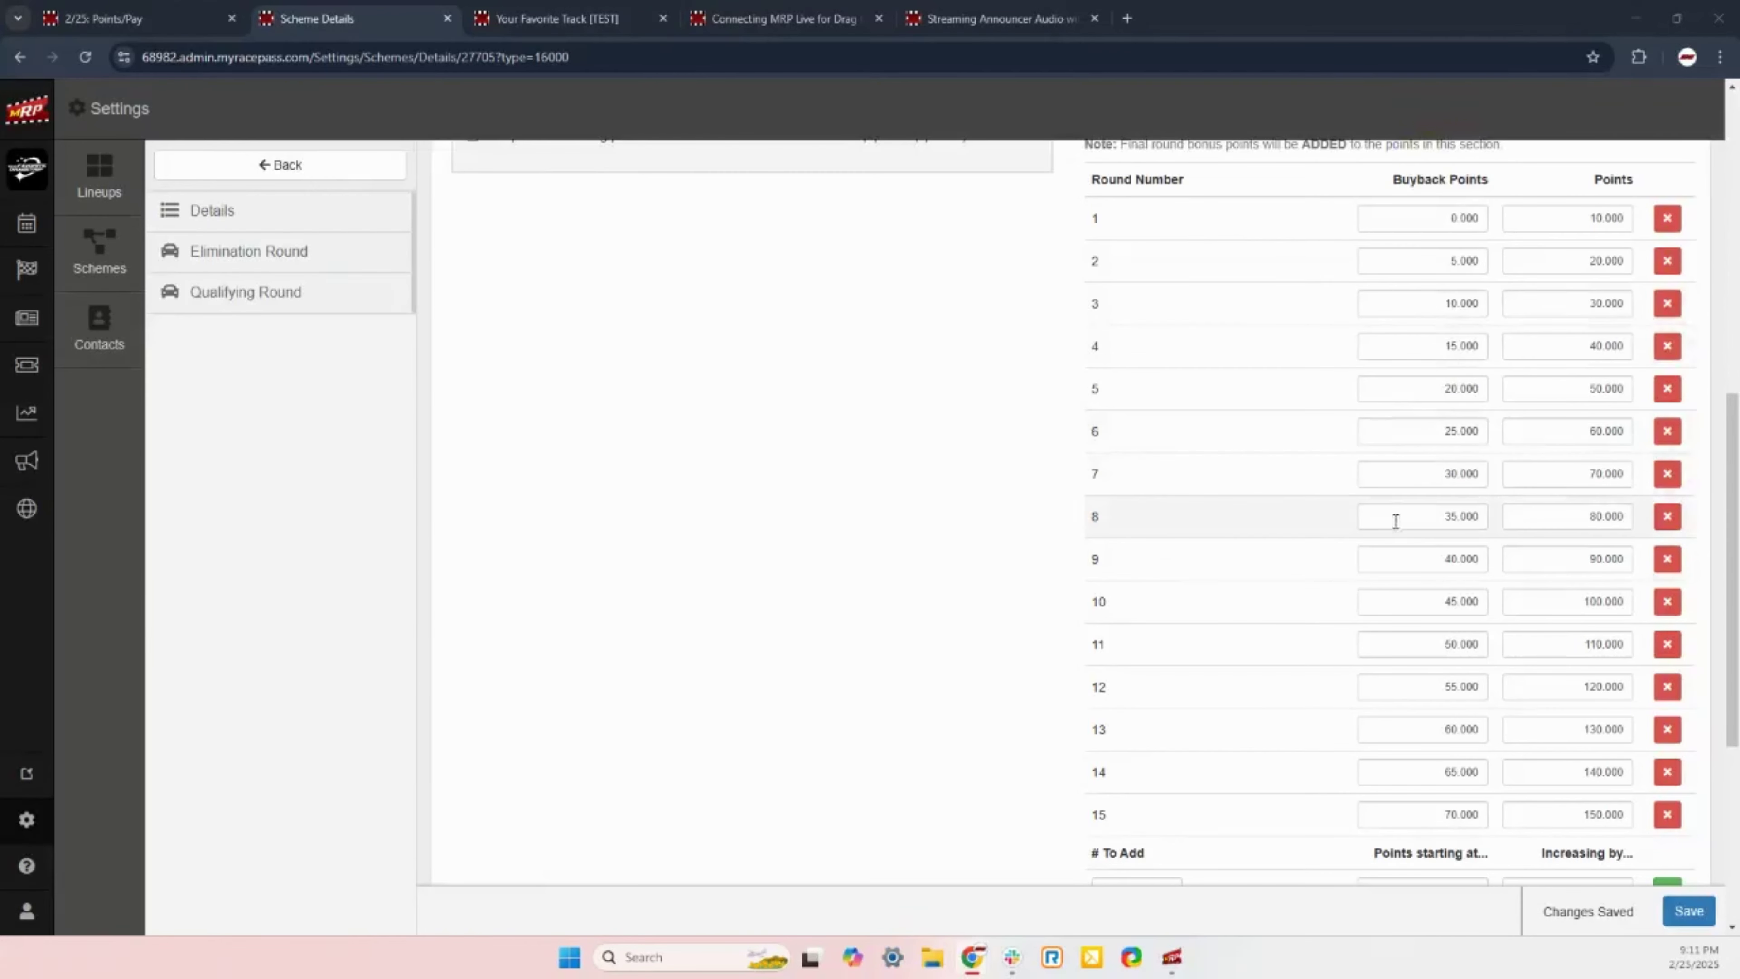
pyautogui.scroll(-3, 1366, 444)
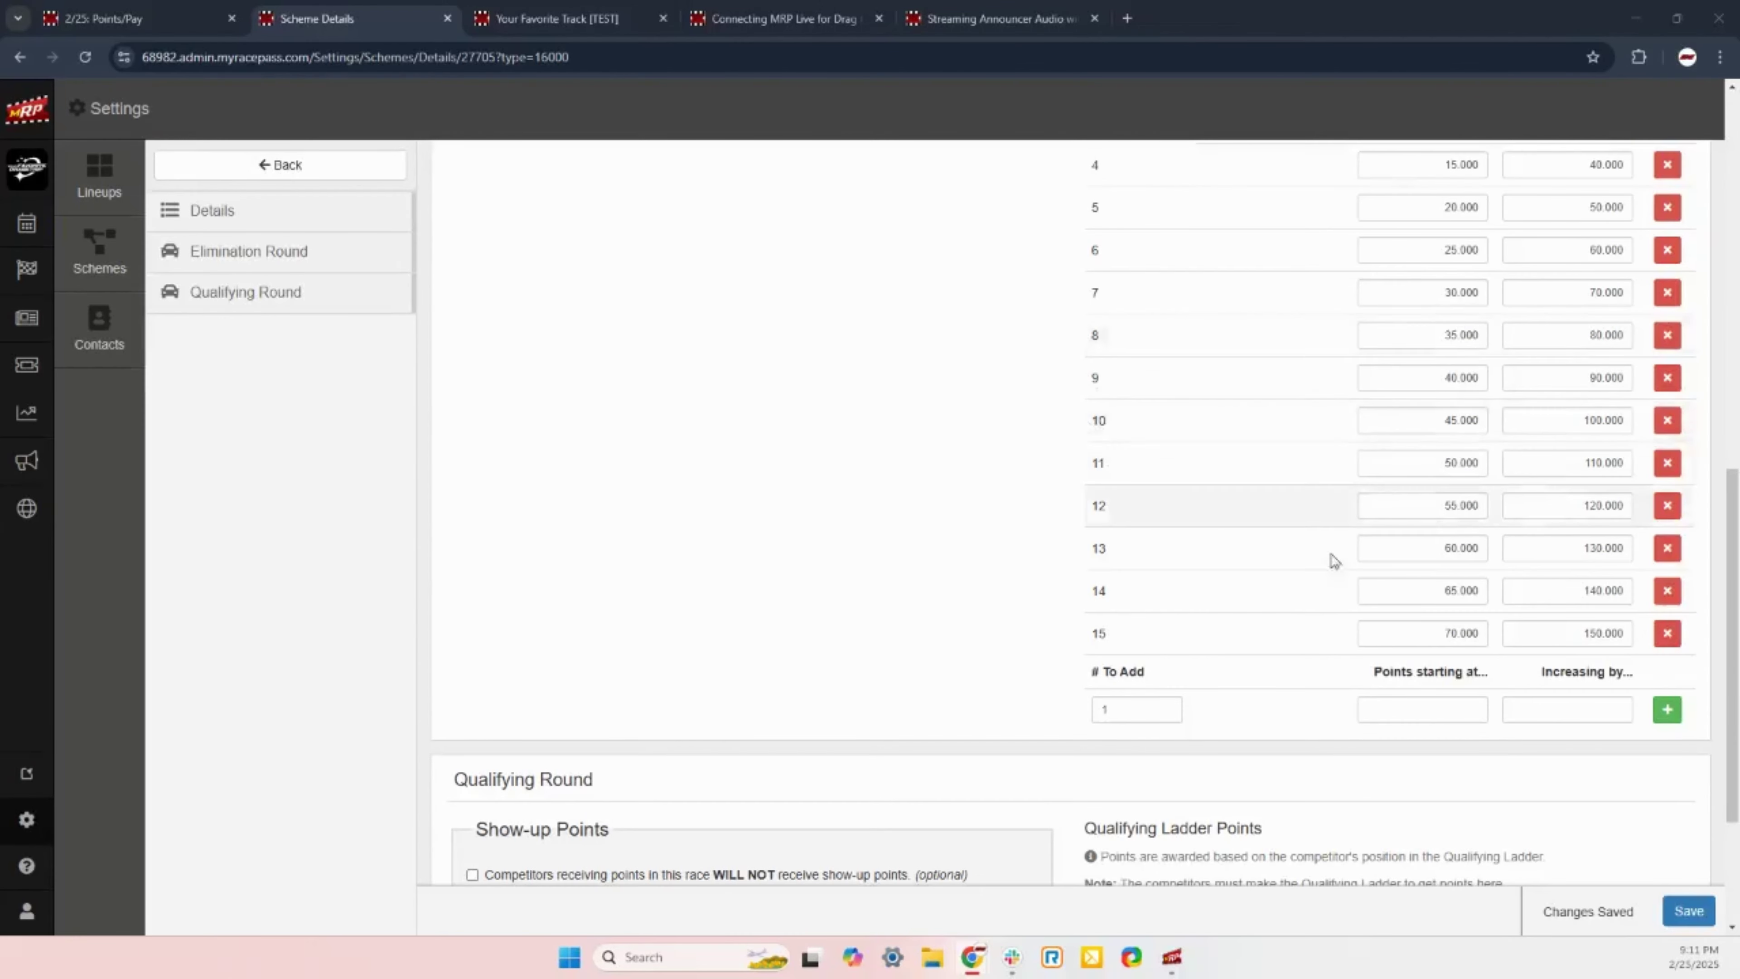
pyautogui.scroll(10, 1146, 570)
pyautogui.moveTo(1083, 540); pyautogui.dragTo(1311, 569)
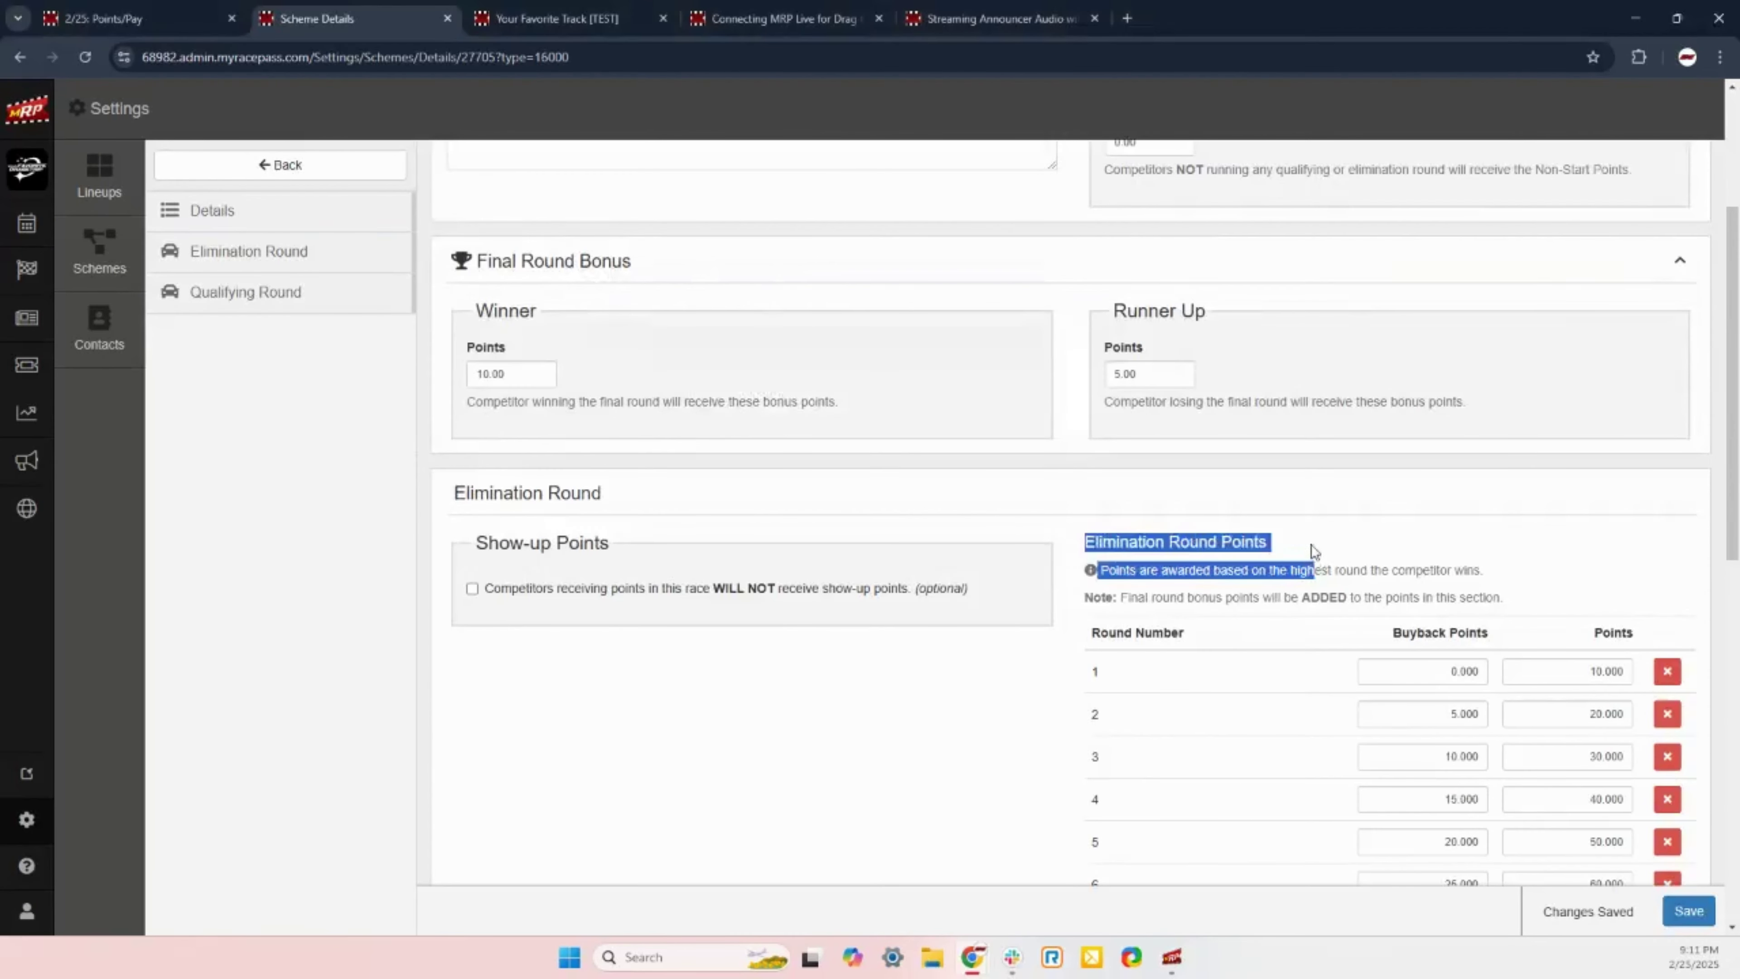
pyautogui.click(1083, 589)
pyautogui.scroll(-14, 1049, 623)
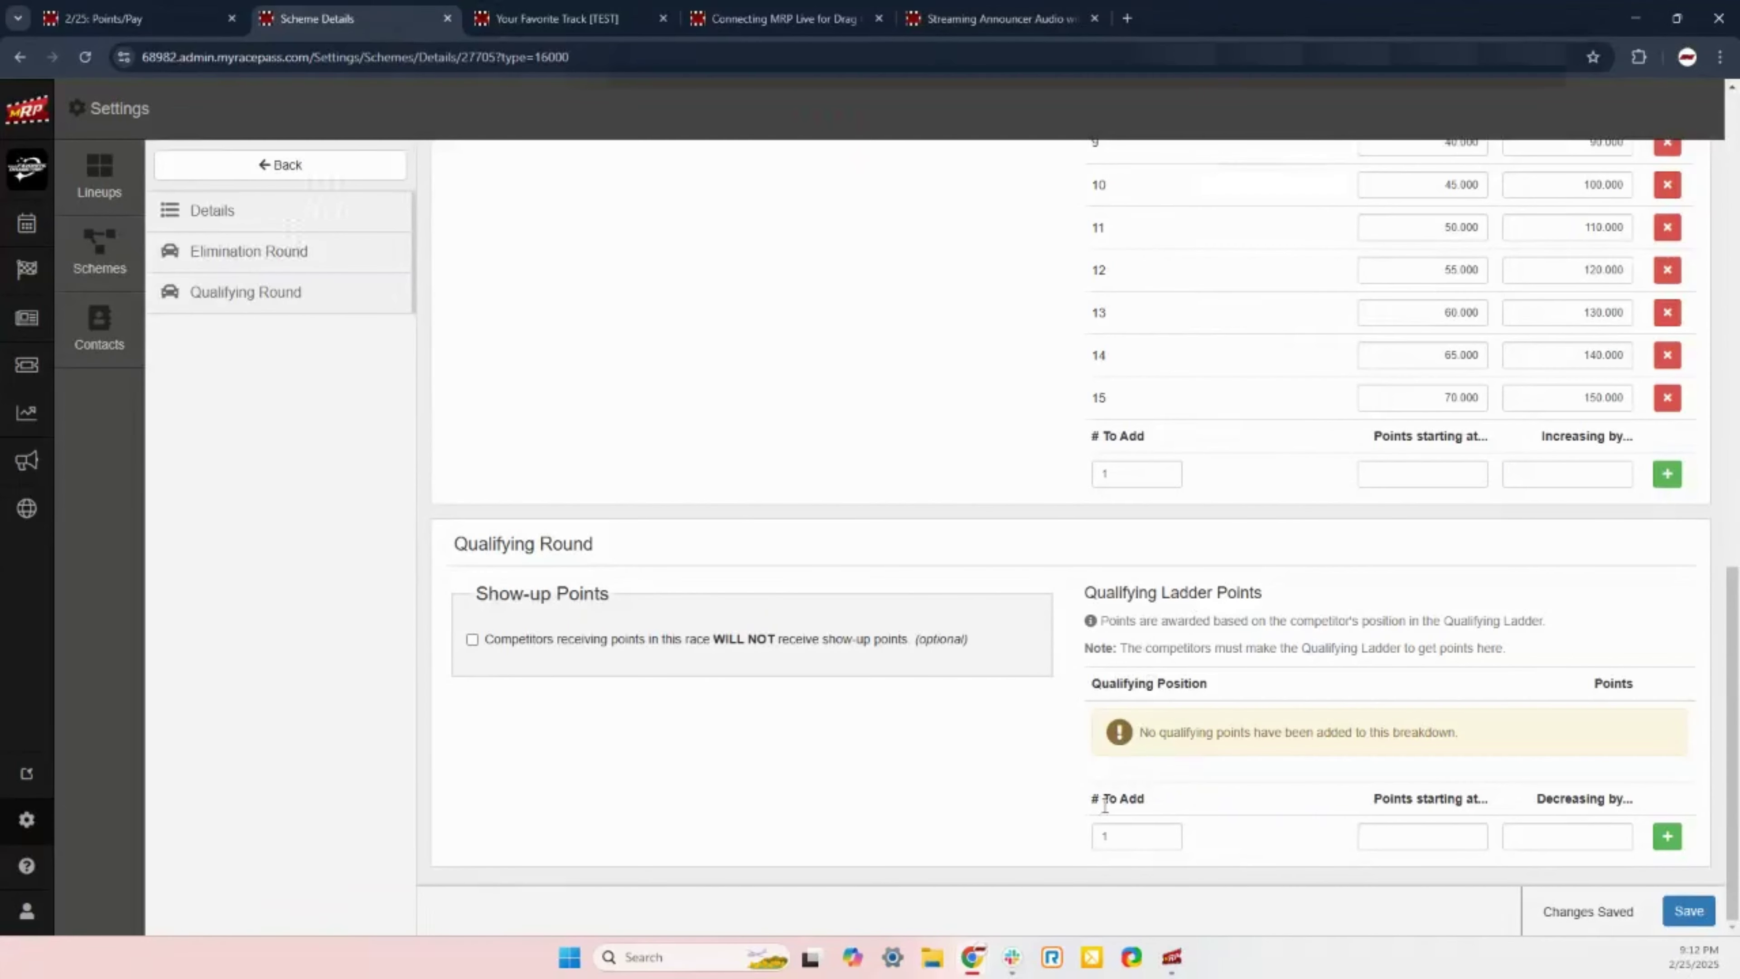
# Step: Add 8 qualifying ladder rows starting at 10 points, decreasing by 1, and save the scheme
pyautogui.click(1129, 832)
pyautogui.doubleClick(1130, 831)
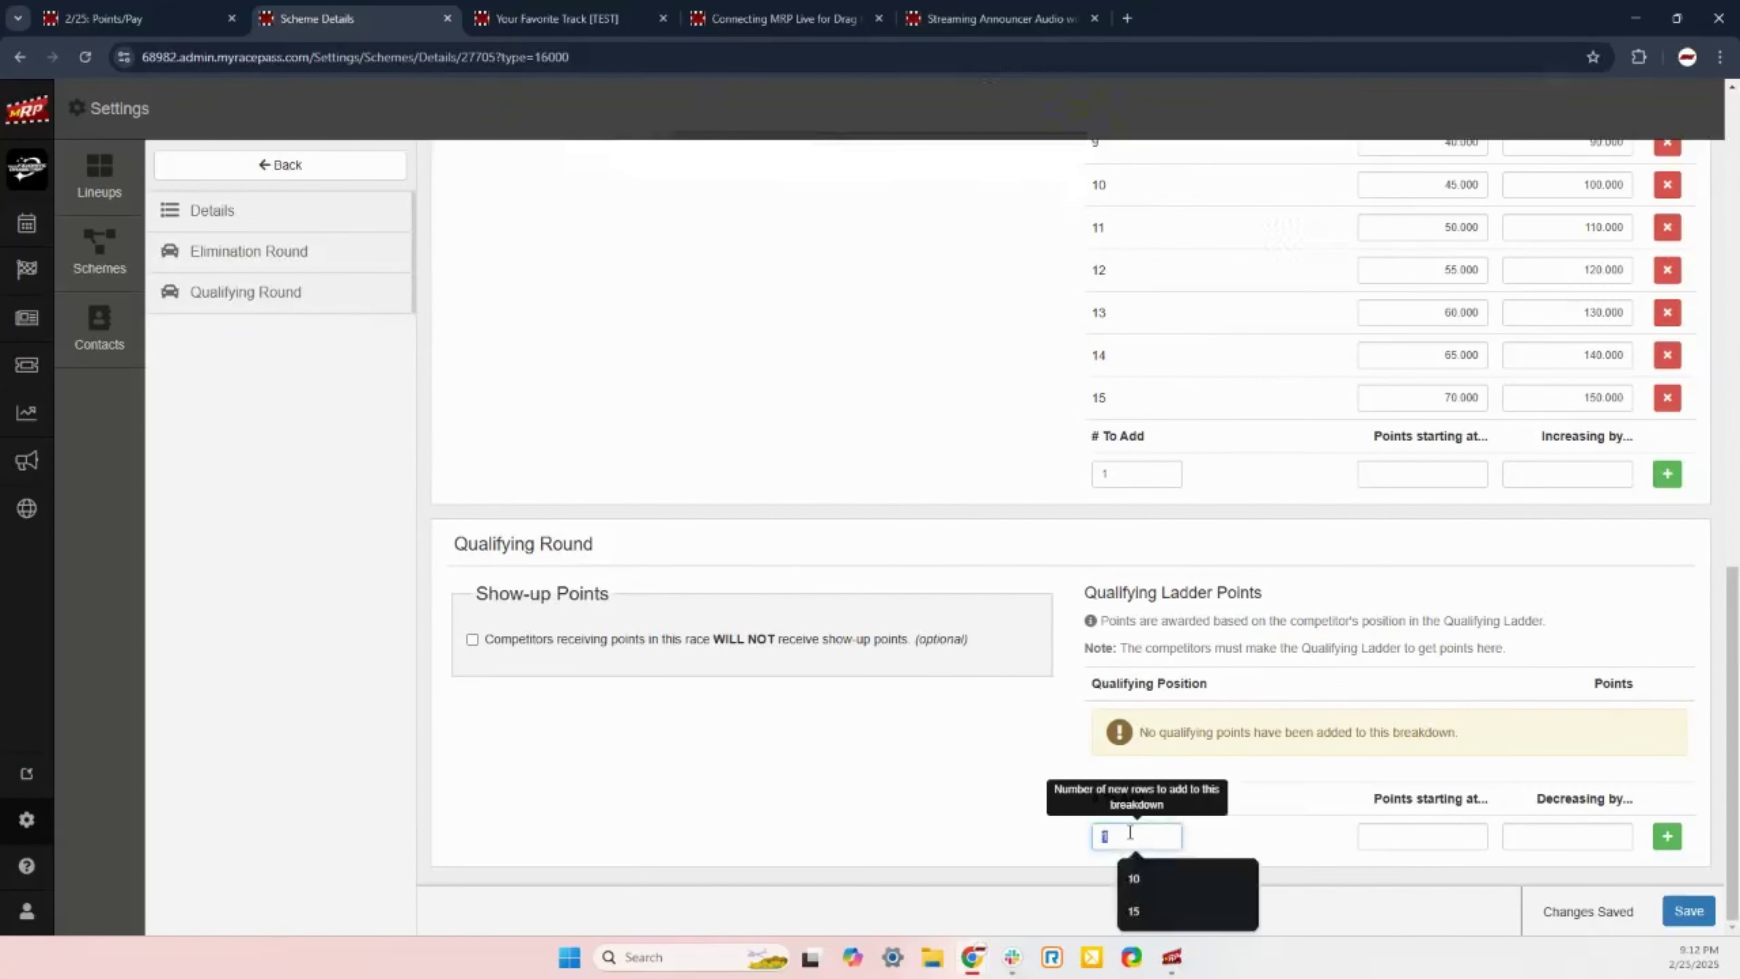
pyautogui.write('8')
pyautogui.click(1409, 835)
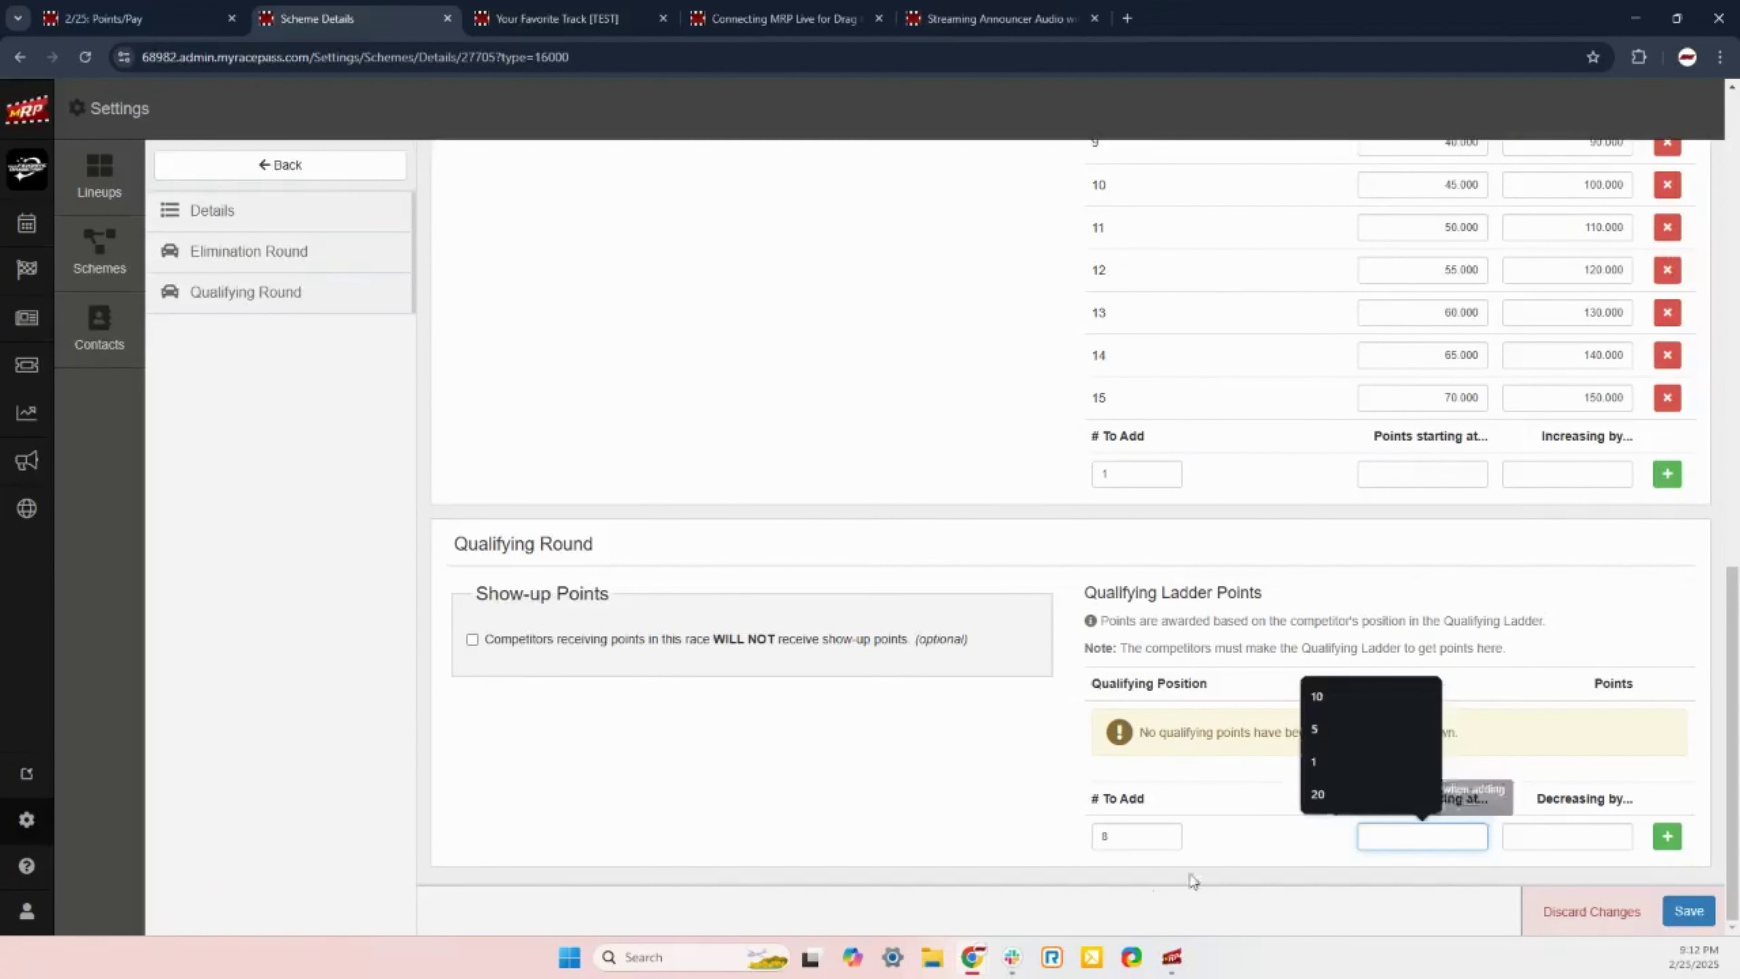
pyautogui.click(957, 761)
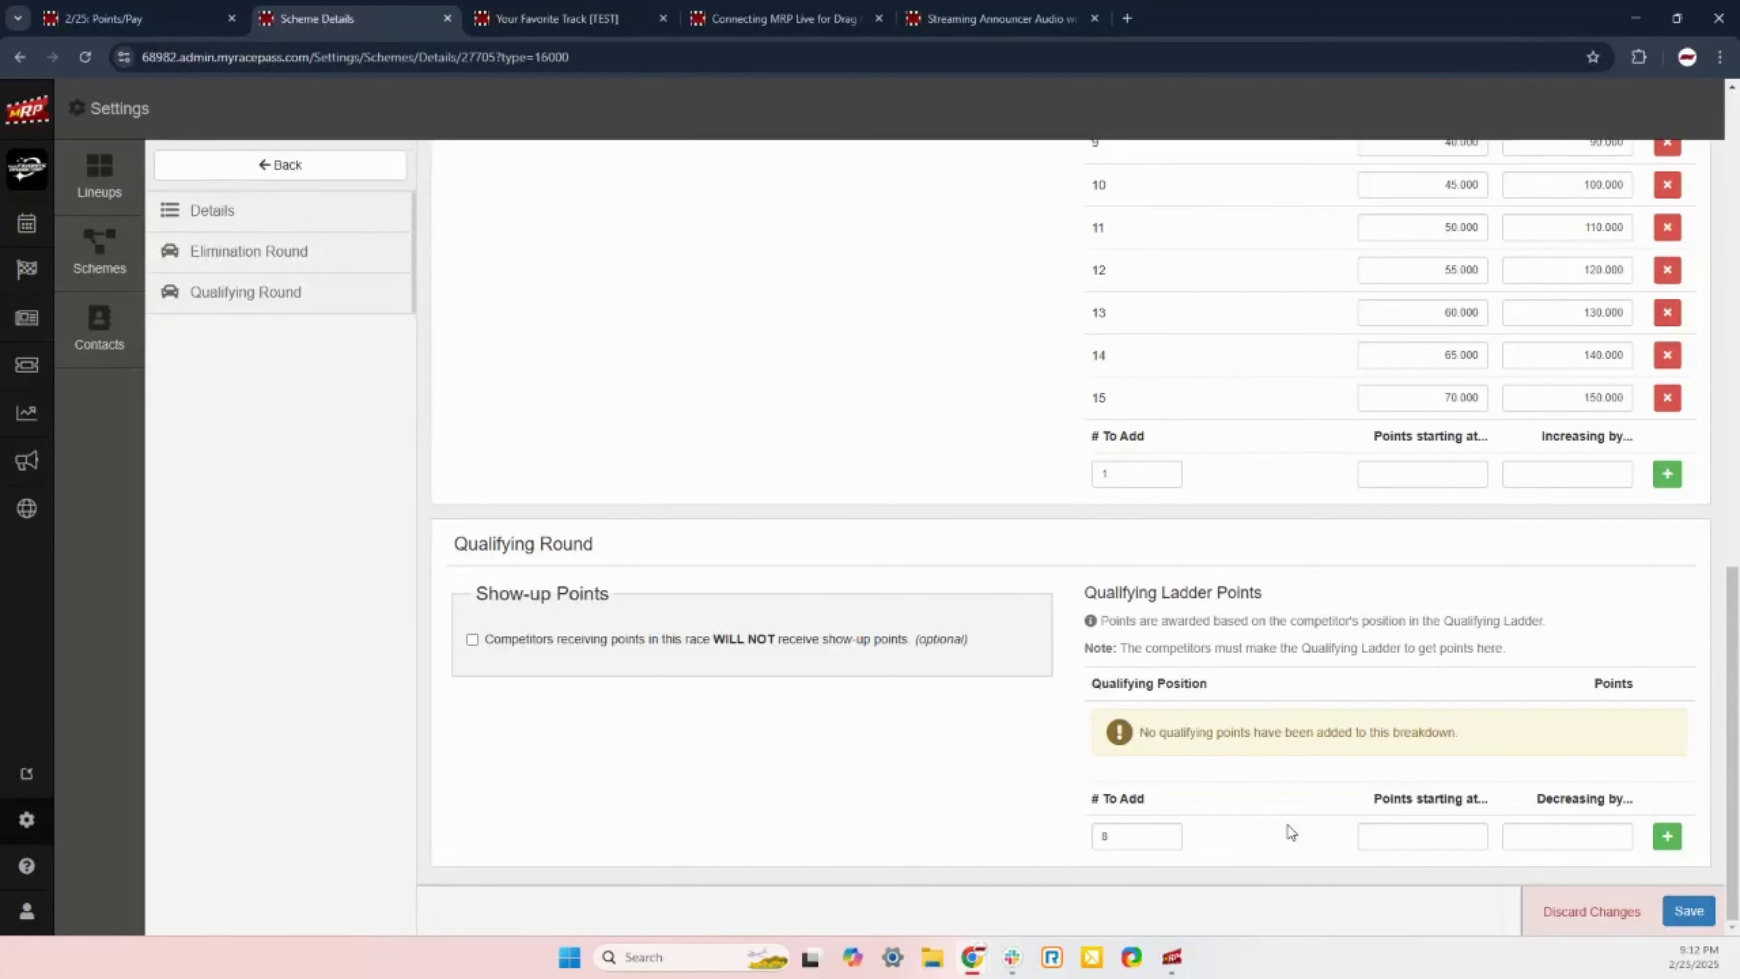
pyautogui.click(1425, 843)
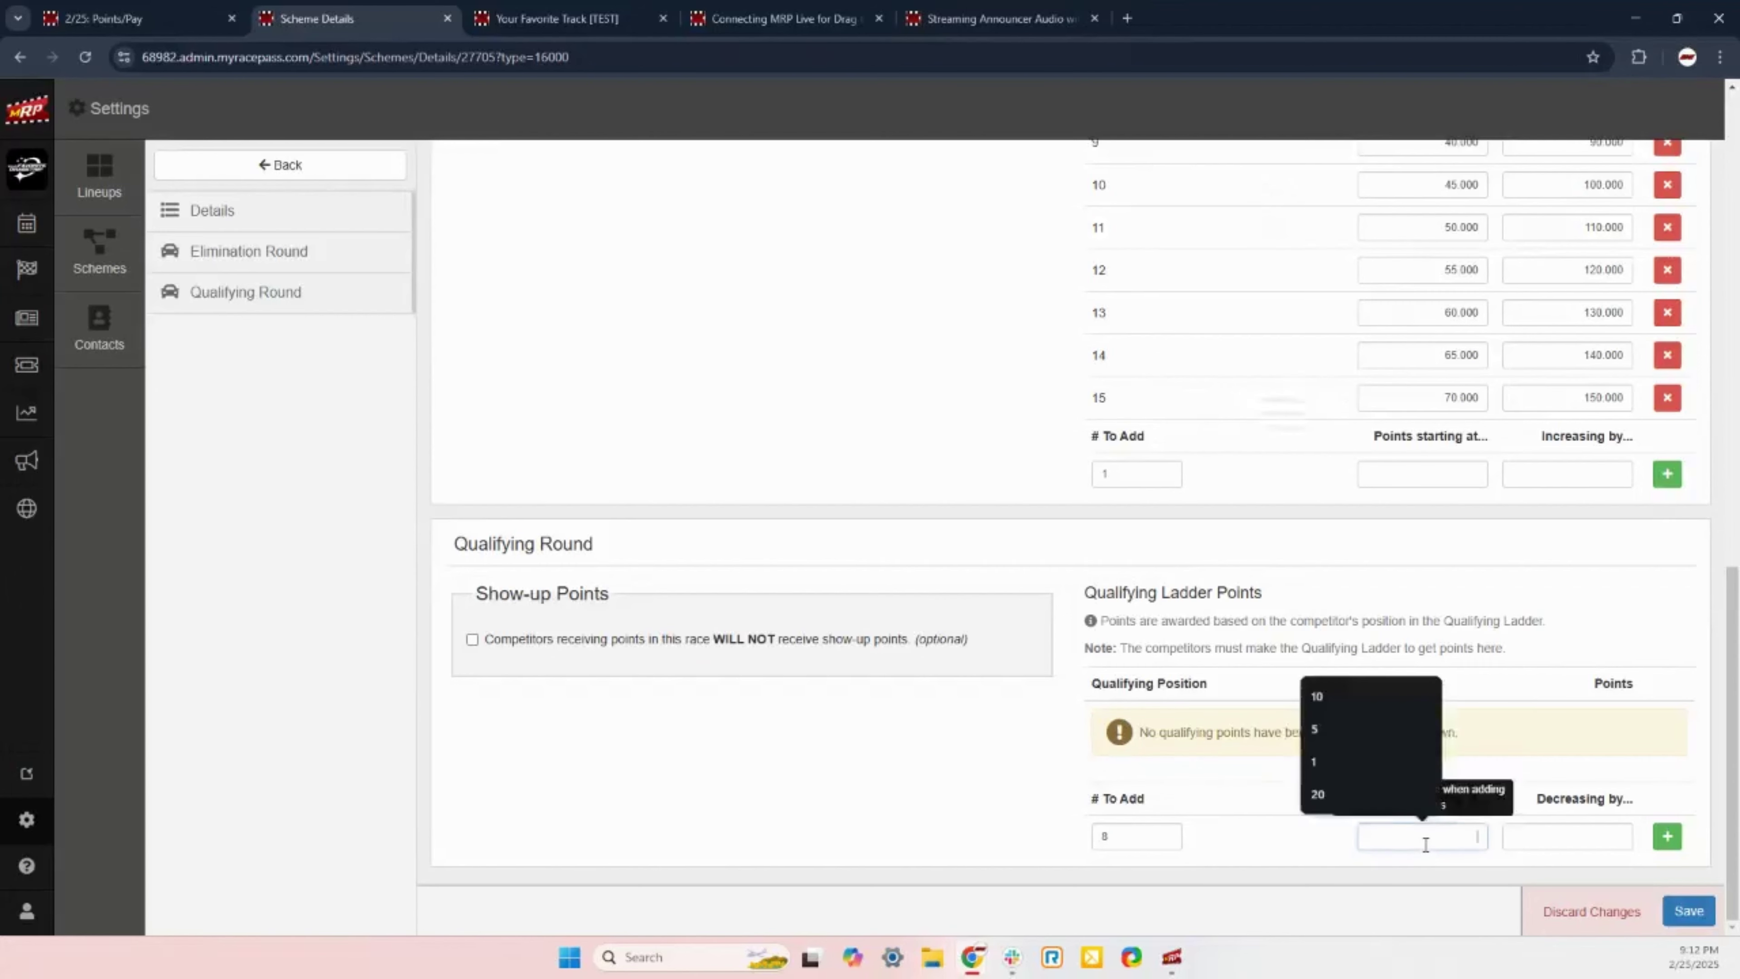
pyautogui.write('10')
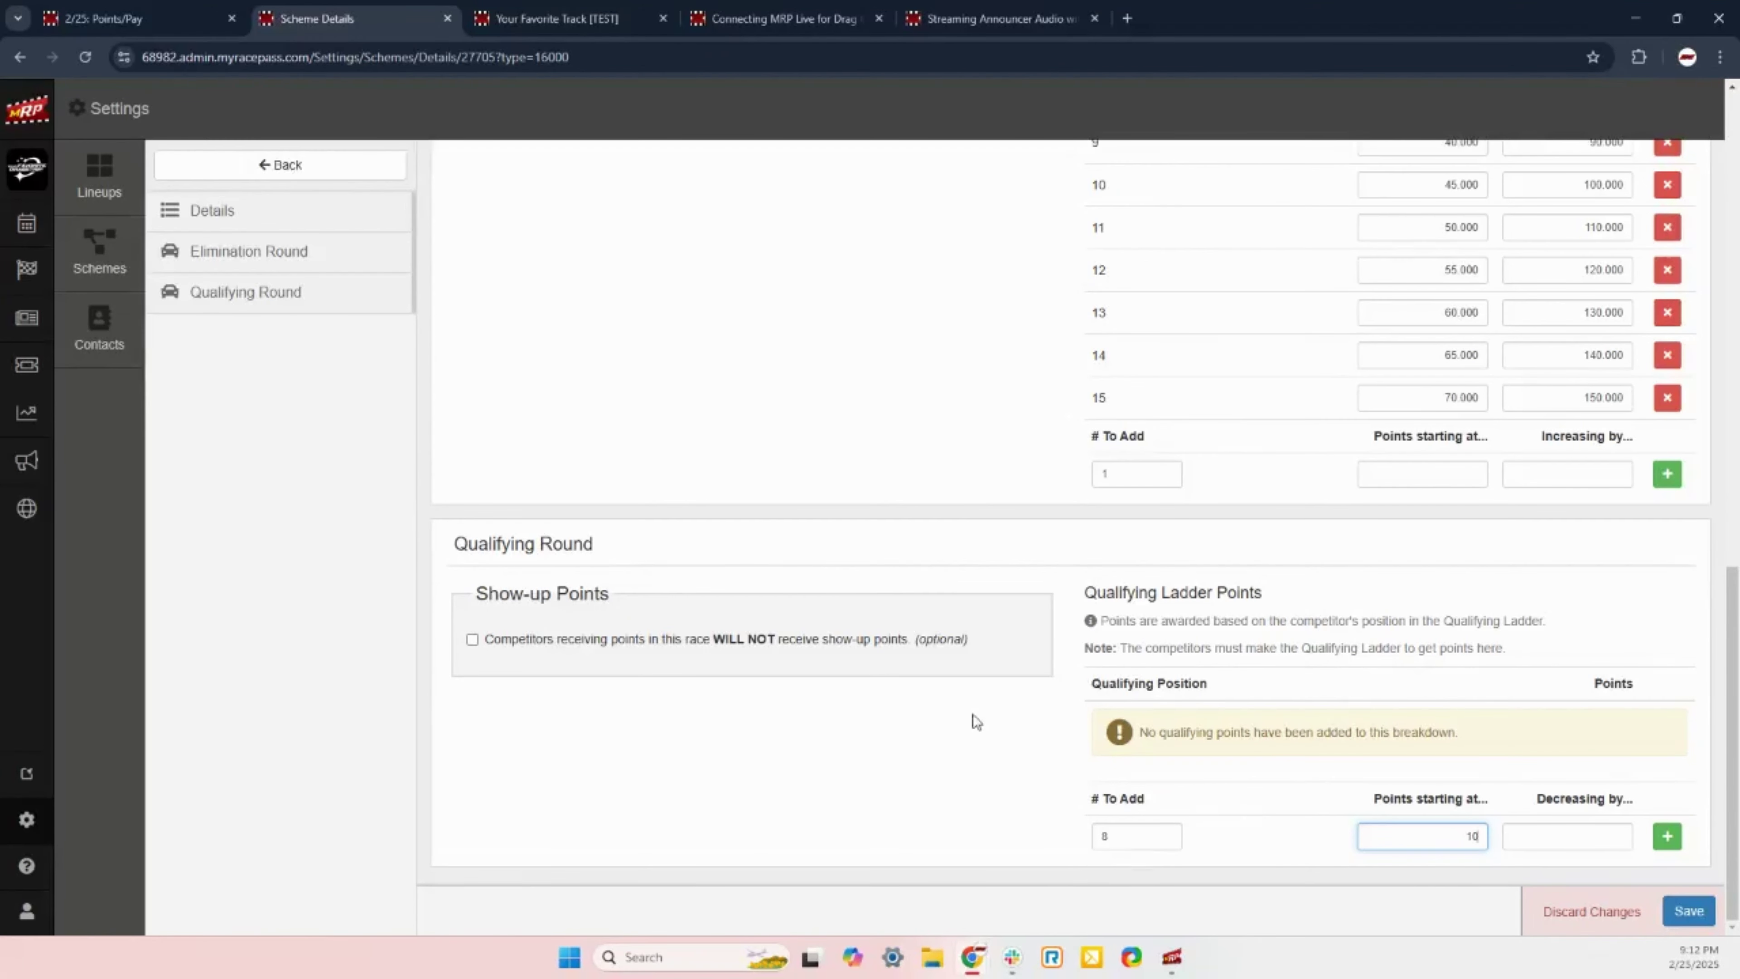
pyautogui.click(1567, 841)
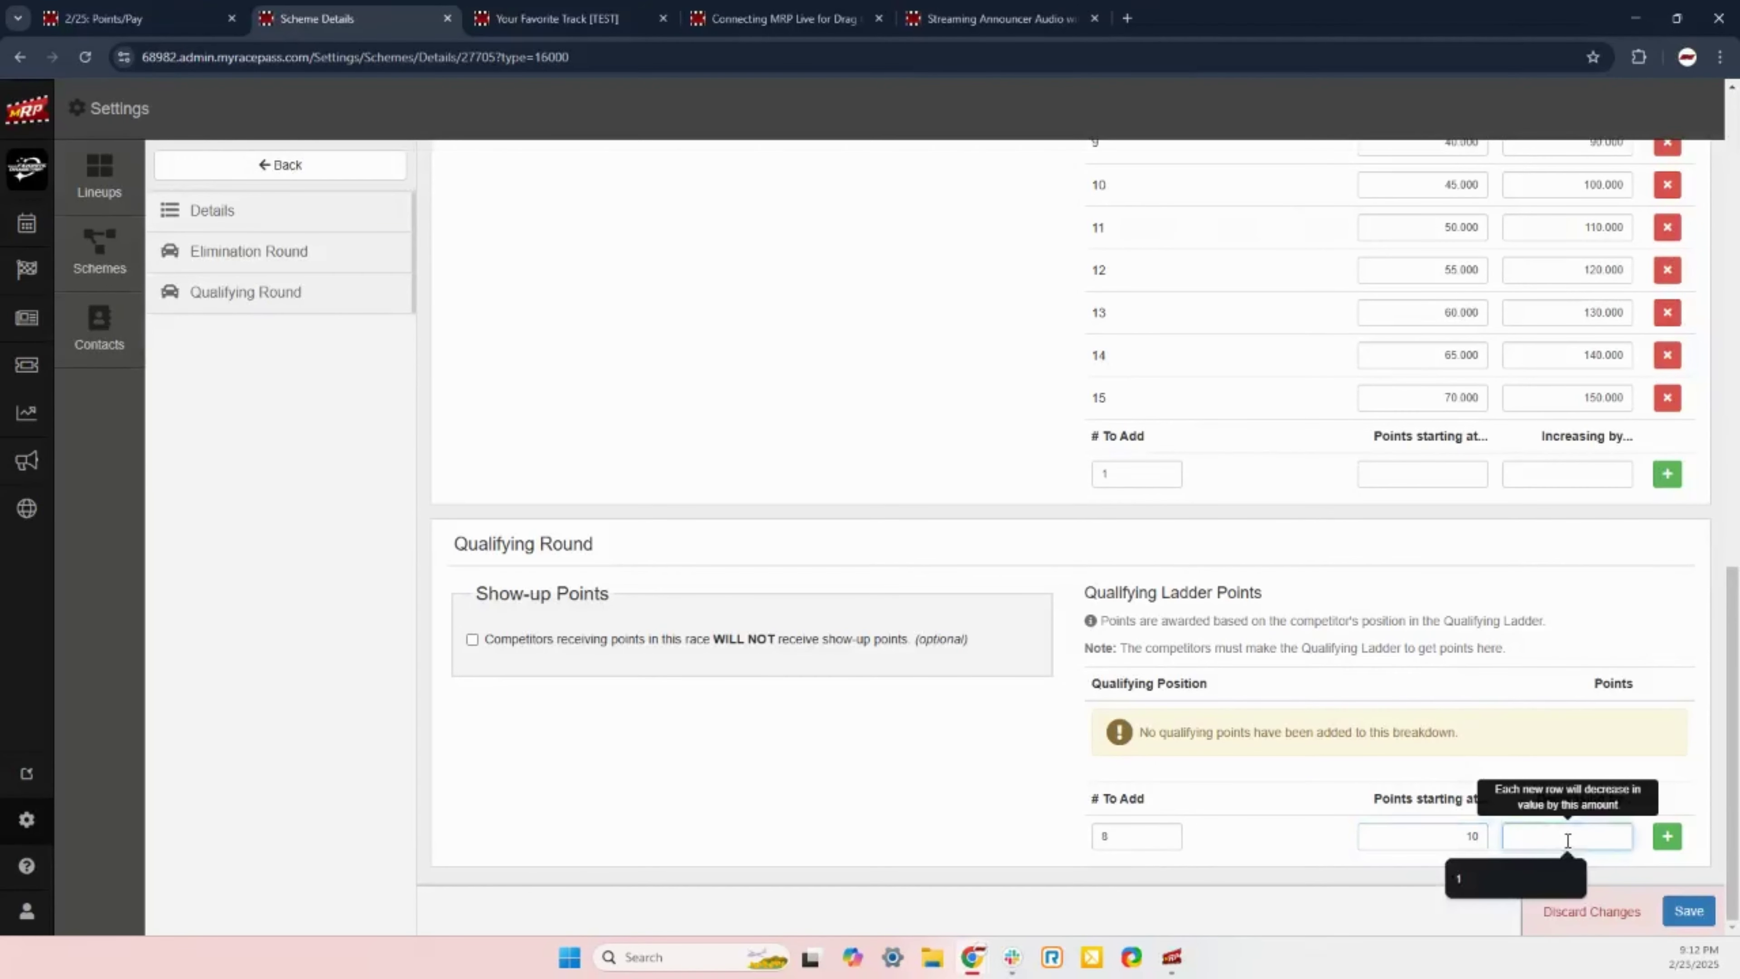
pyautogui.write('1')
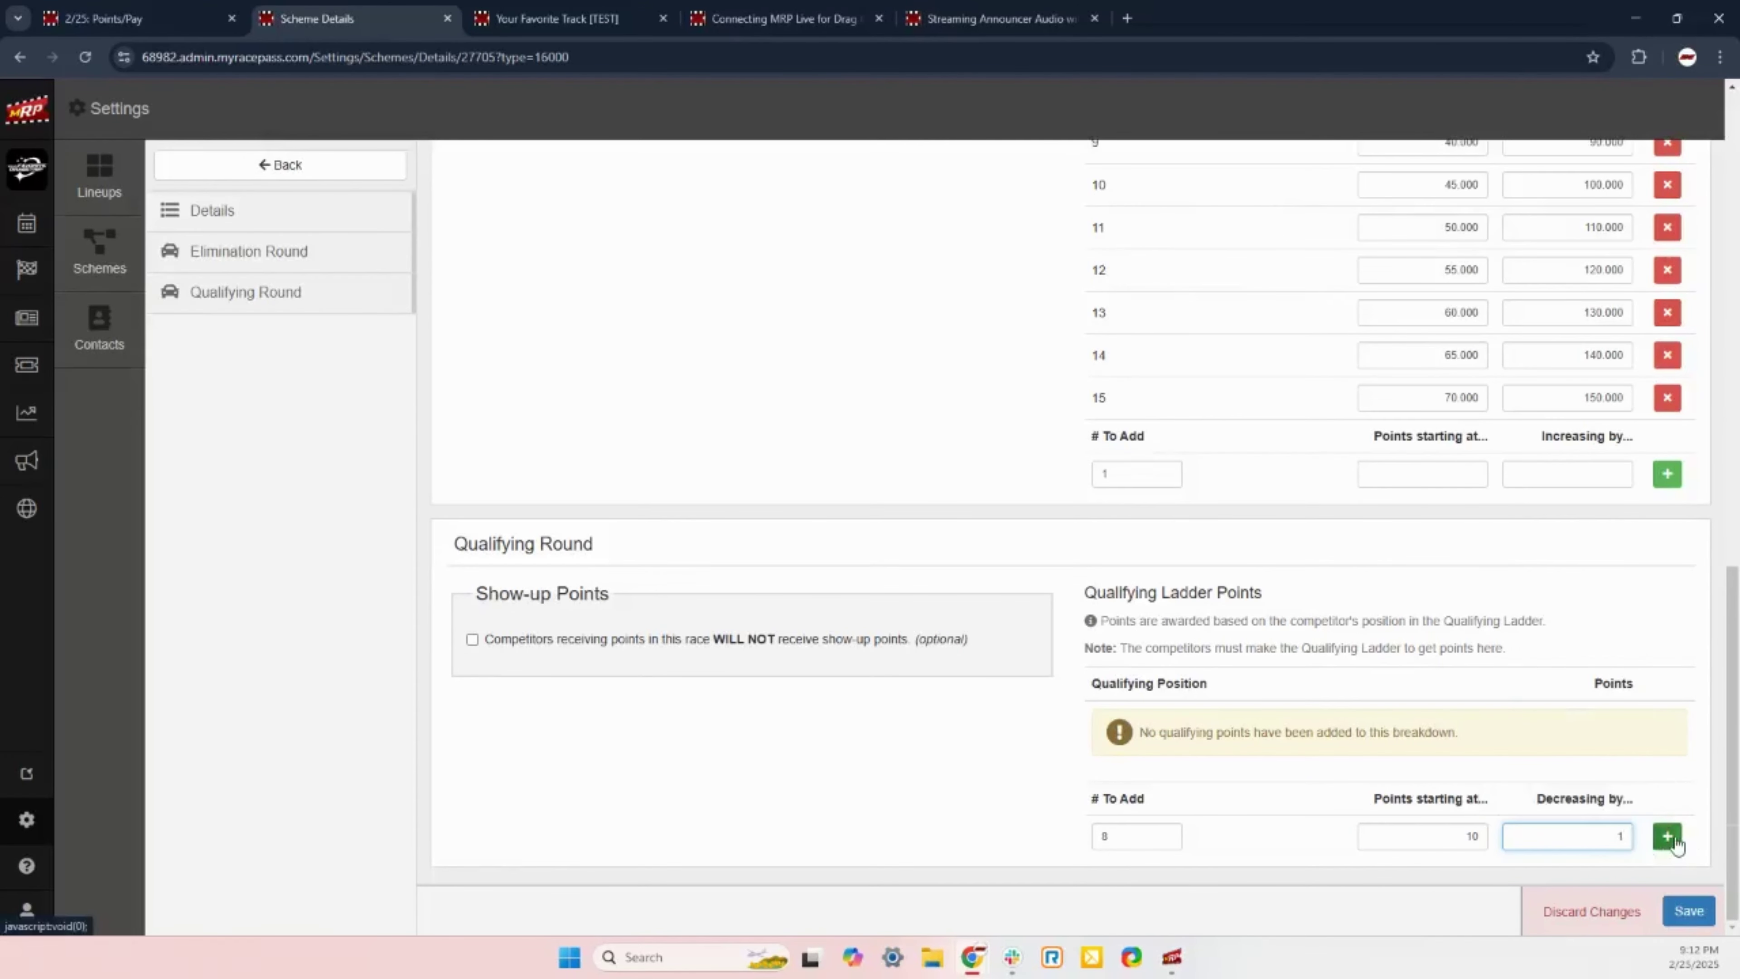
pyautogui.click(1669, 837)
pyautogui.scroll(-4, 986, 761)
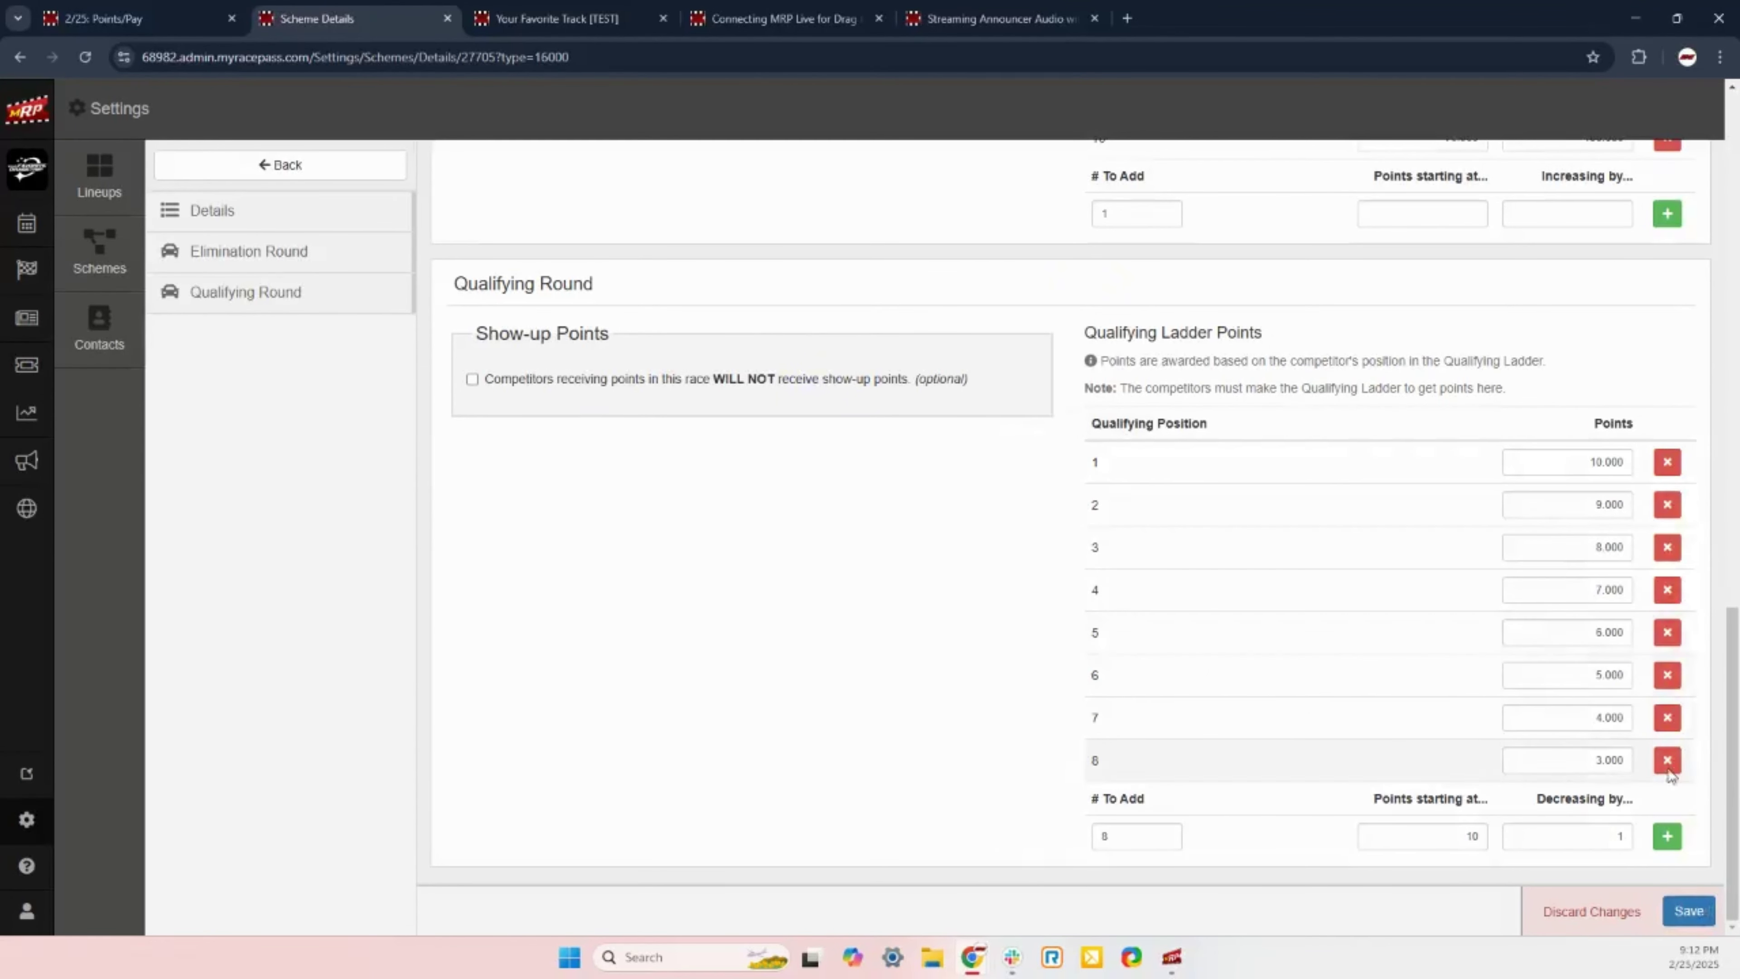
pyautogui.click(1689, 912)
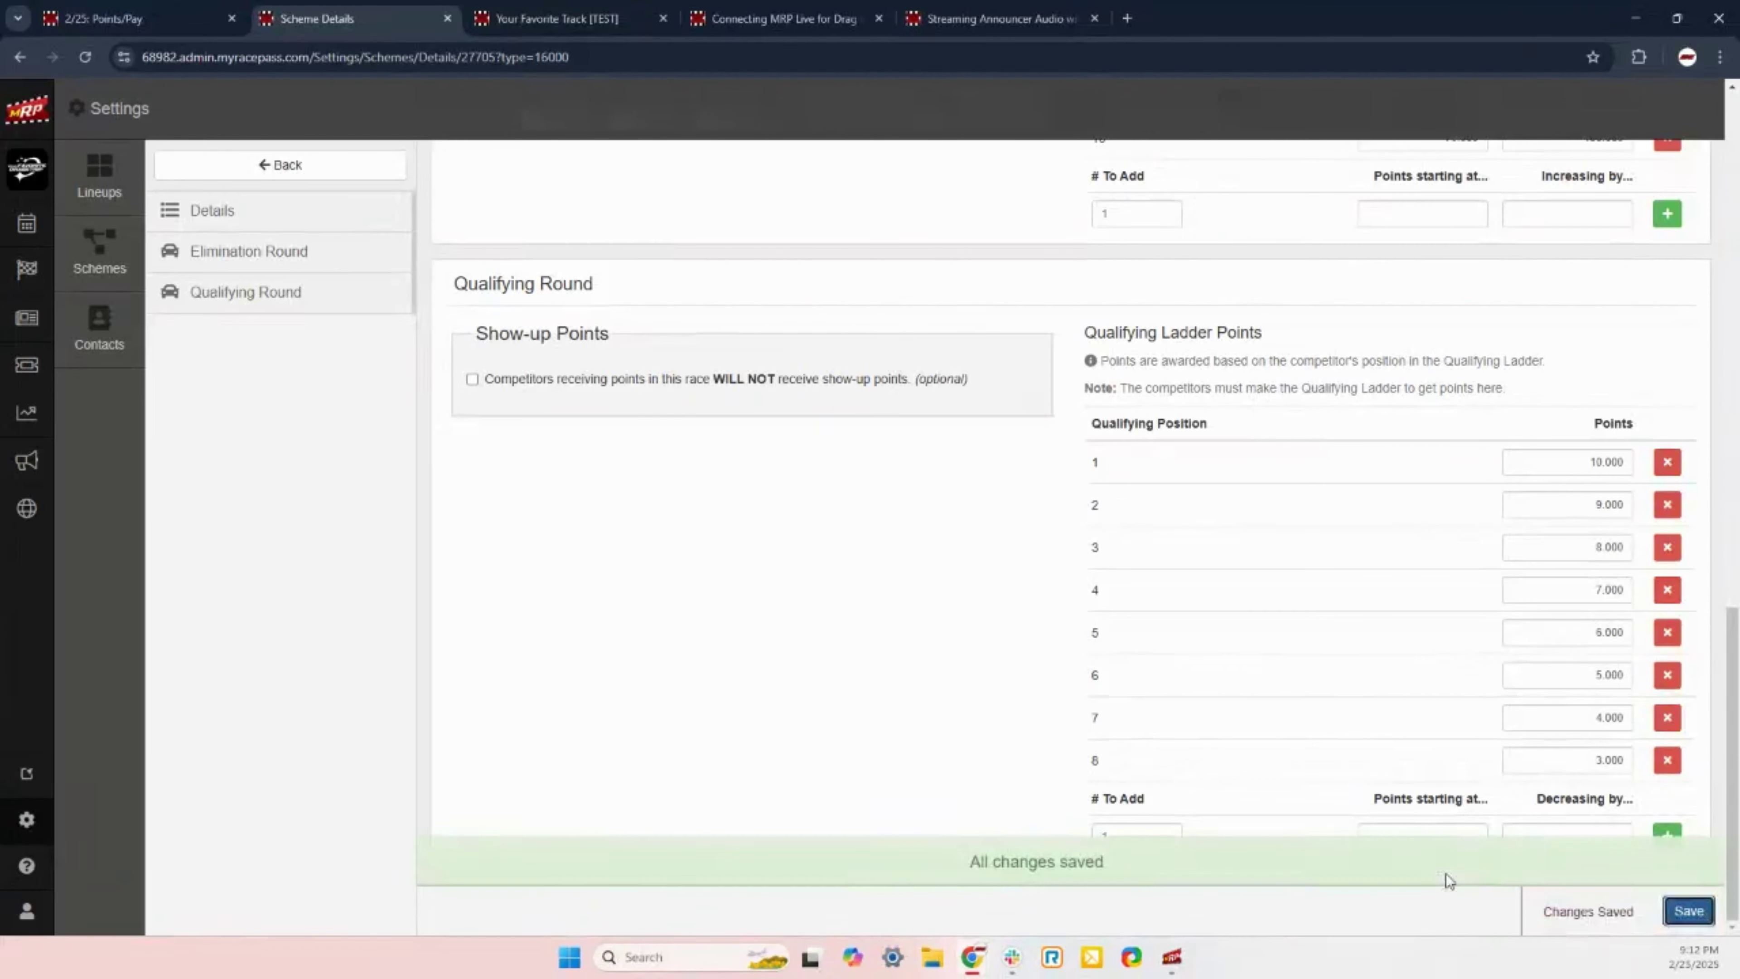
# Step: Scroll back up through the 2025 Points Scheme and go back to the Scheme Settings list
pyautogui.scroll(8, 827, 809)
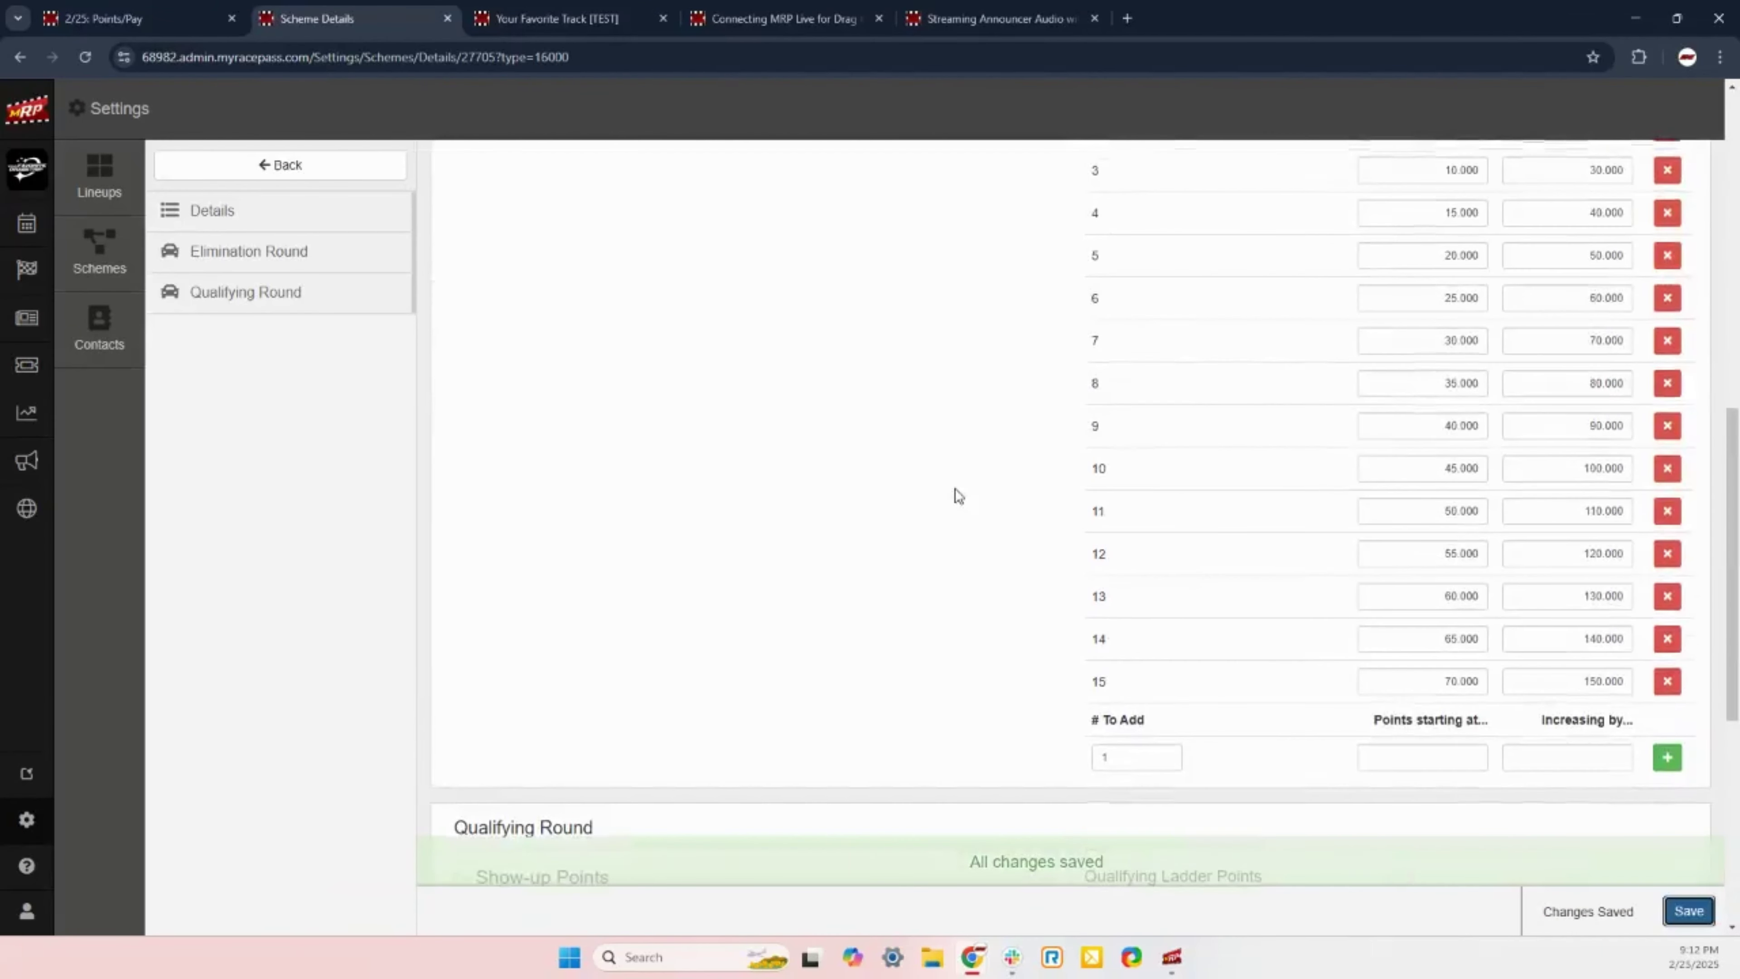
pyautogui.scroll(4, 1258, 382)
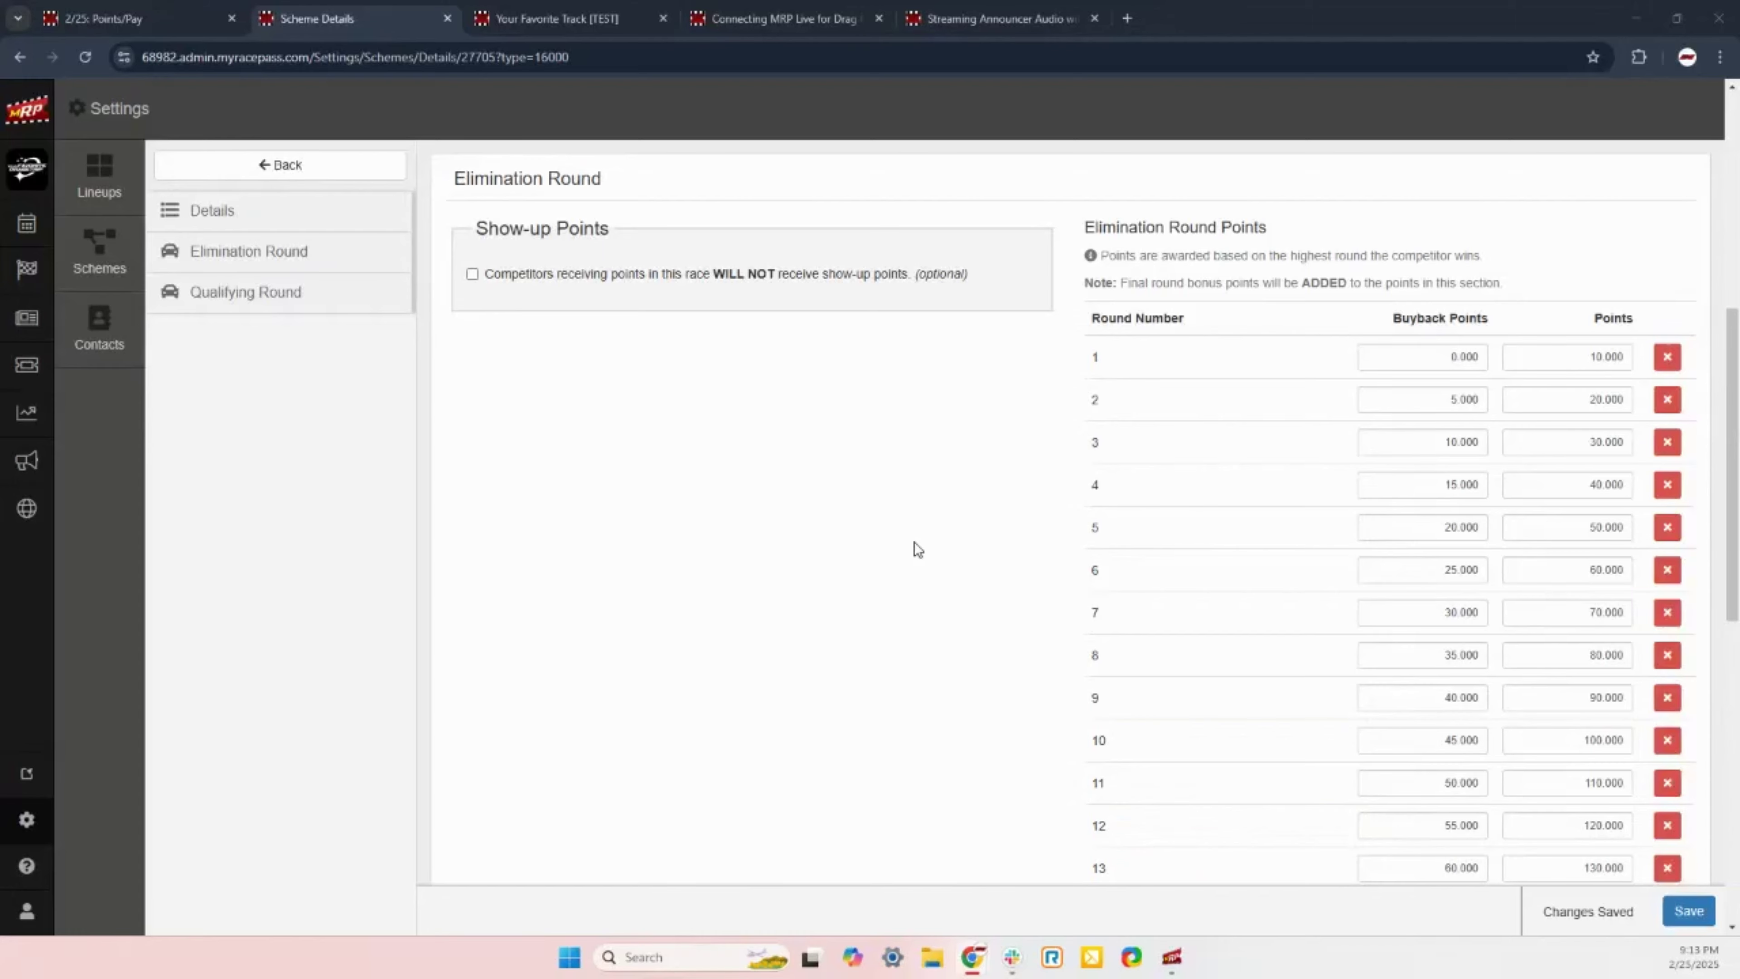
pyautogui.scroll(8, 874, 551)
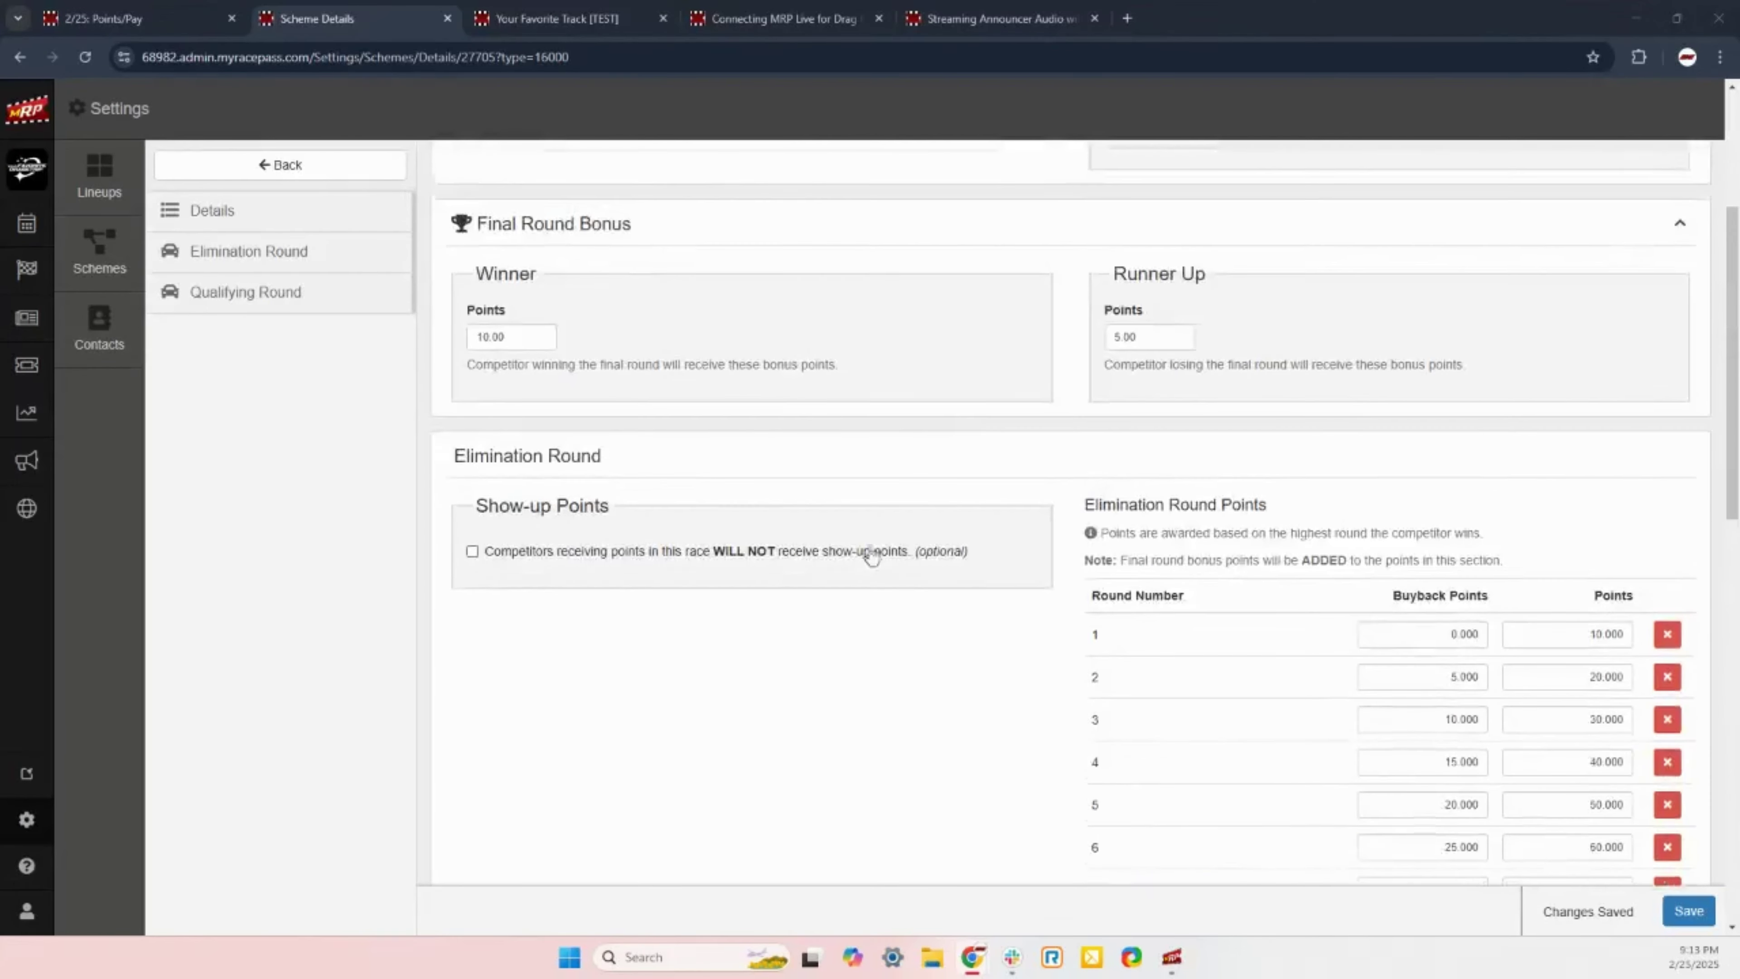
pyautogui.scroll(1, 863, 549)
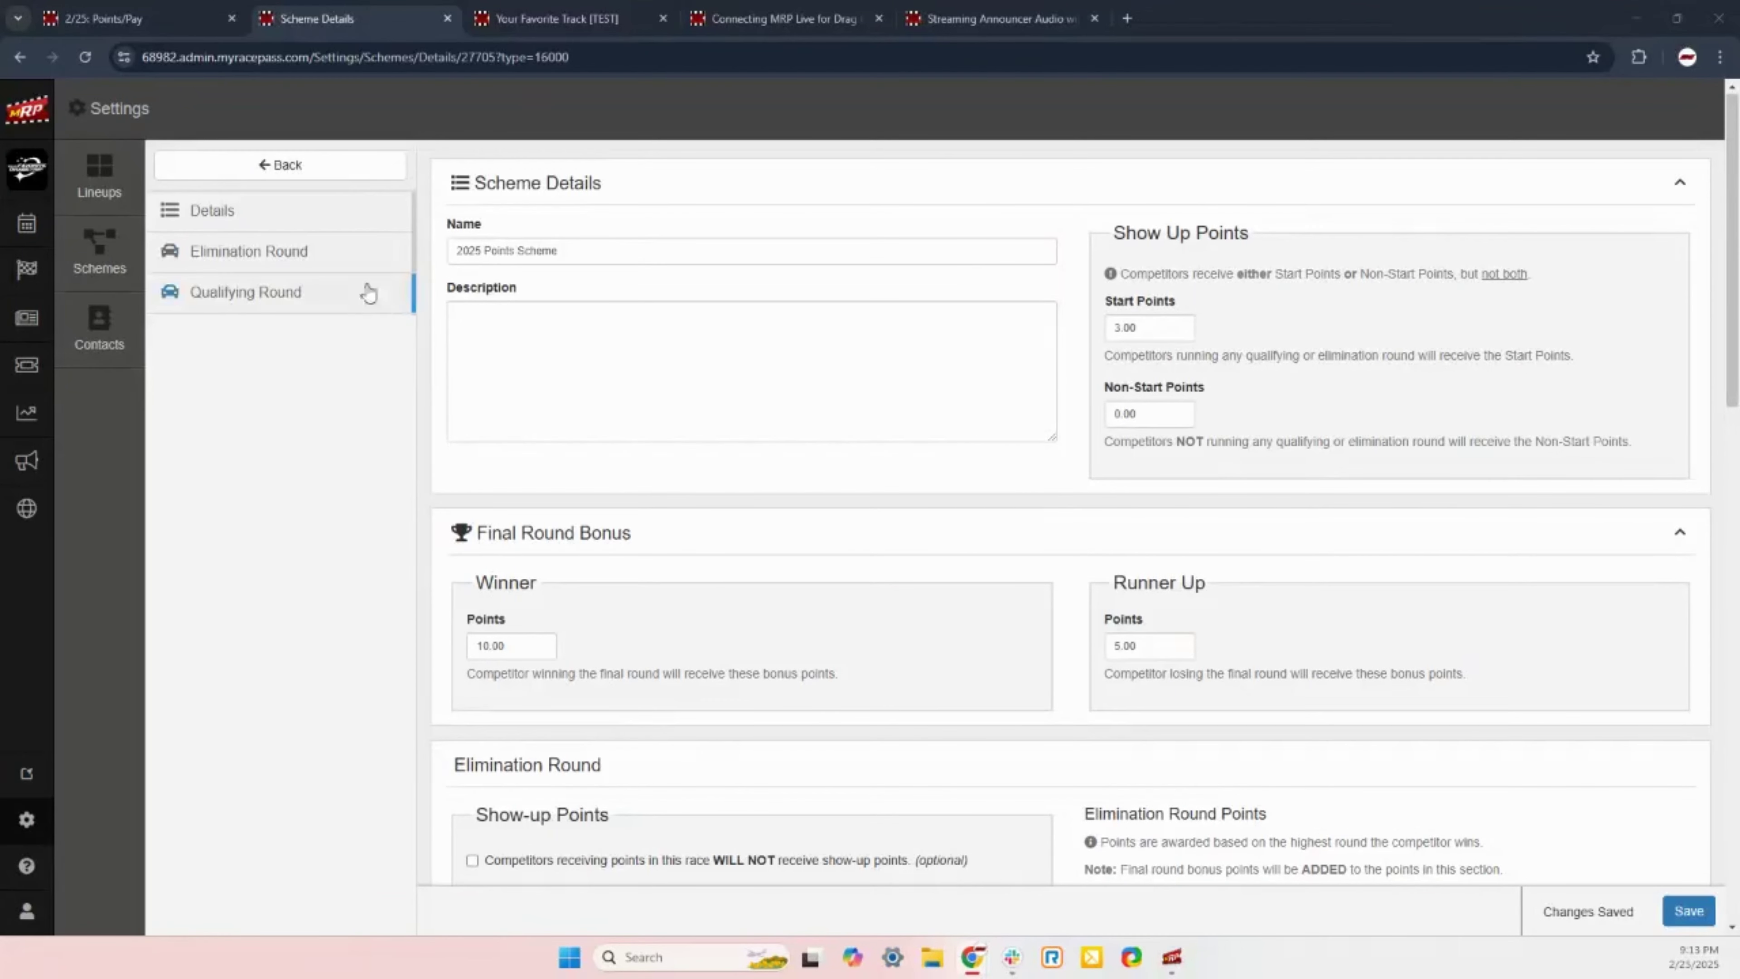
pyautogui.click(334, 165)
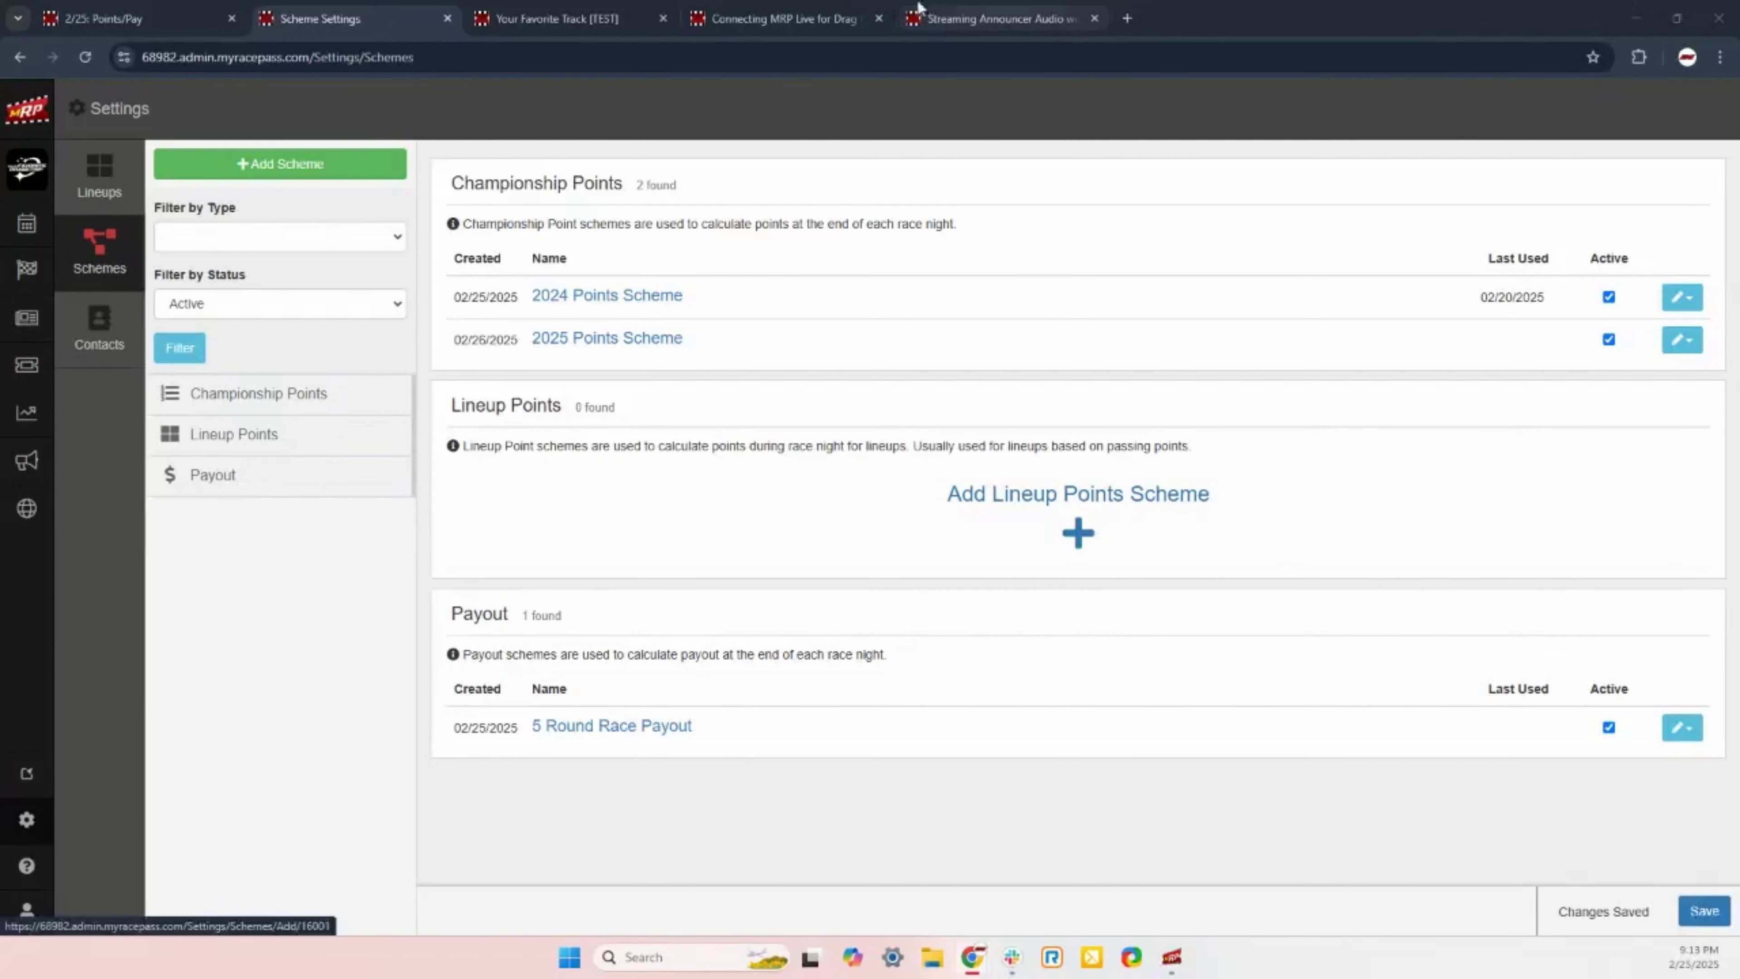
# Step: Close two extra browser tabs and add a drag-racing Payout scheme named '4 Round Race Payout'
pyautogui.click(1095, 18)
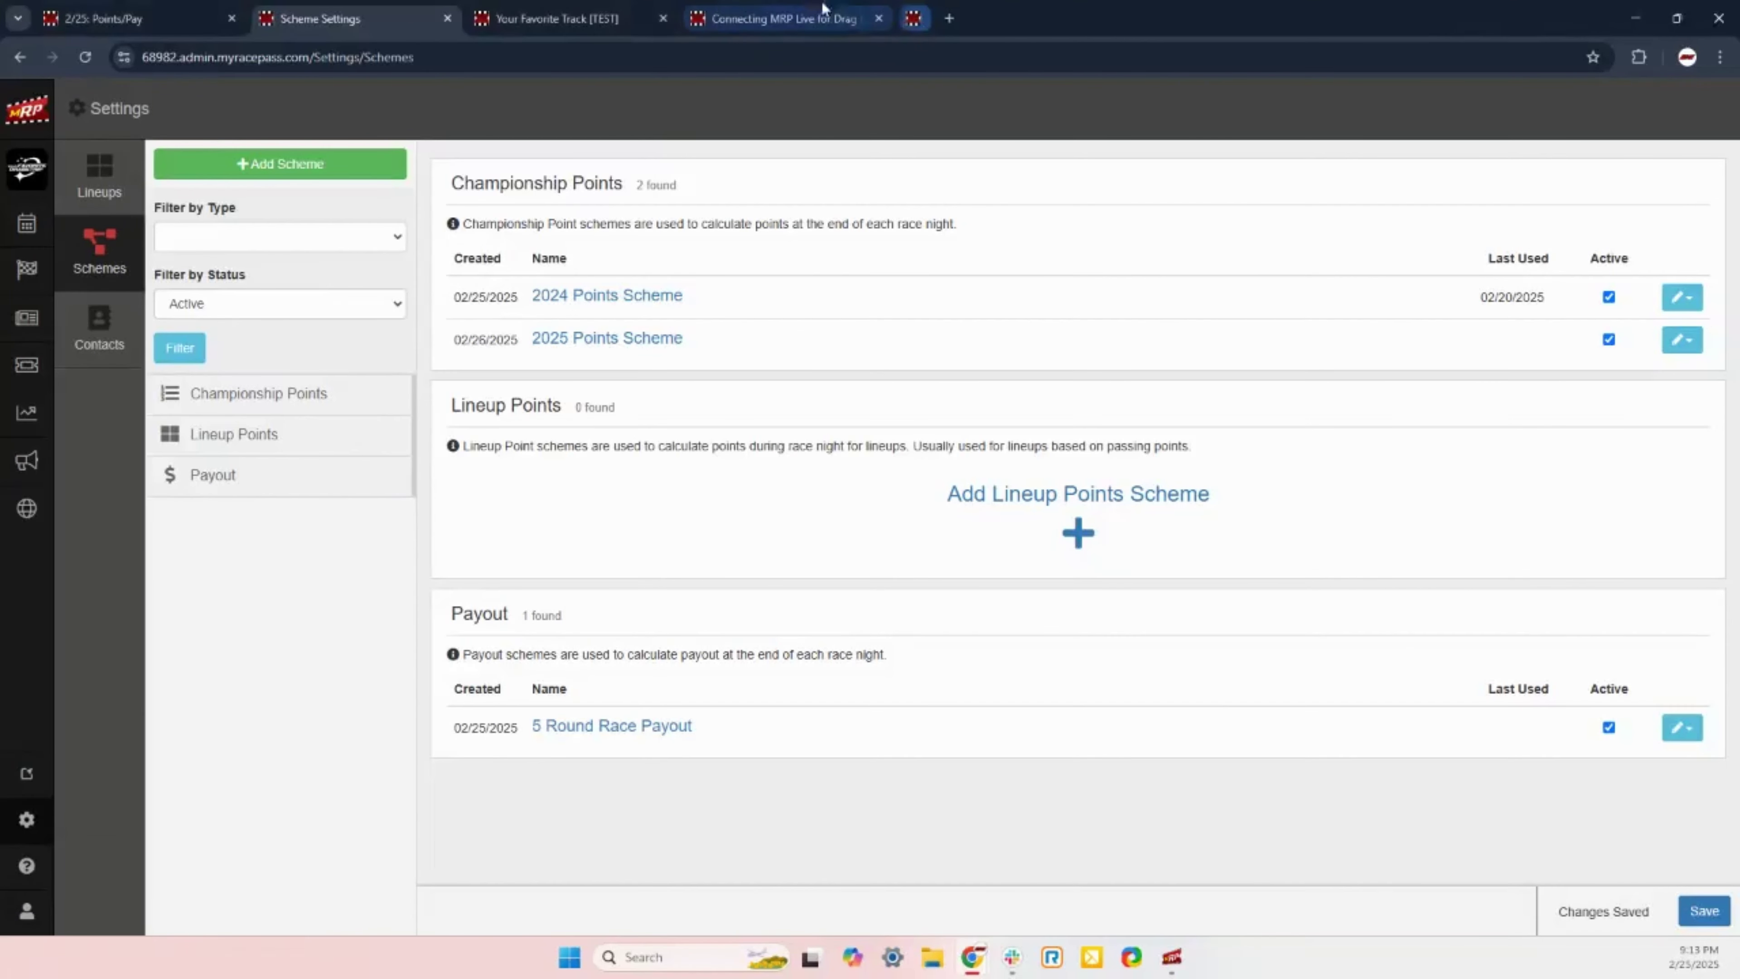
pyautogui.click(879, 19)
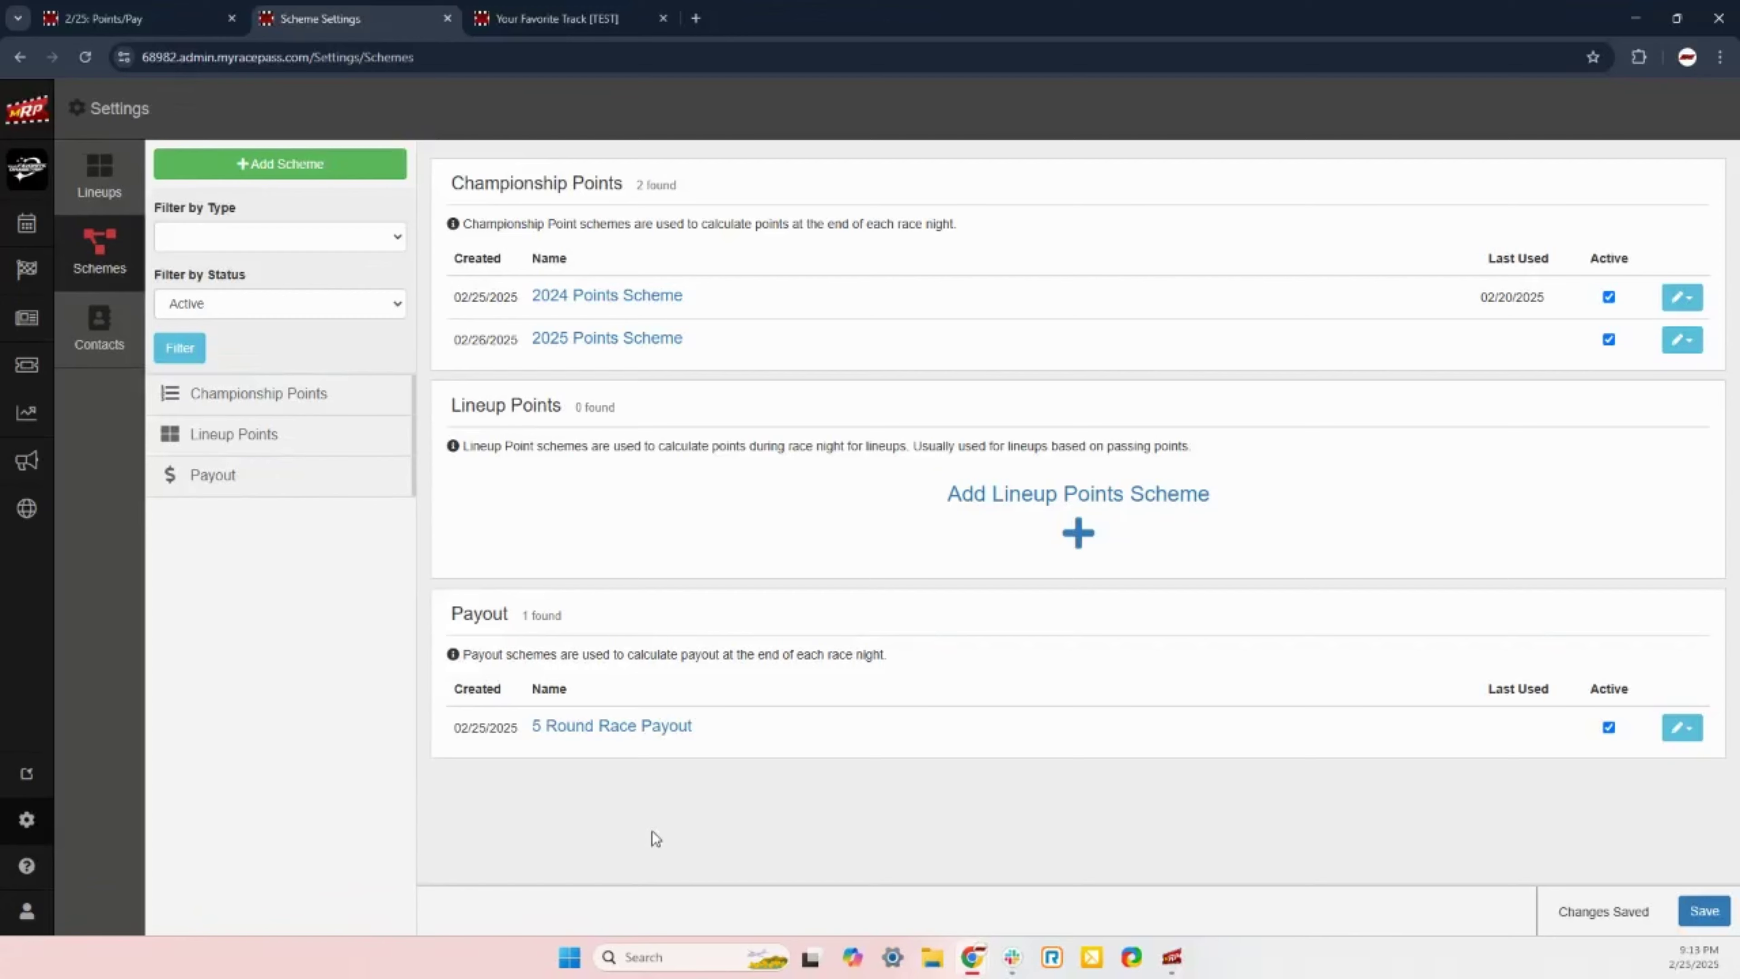
pyautogui.click(291, 174)
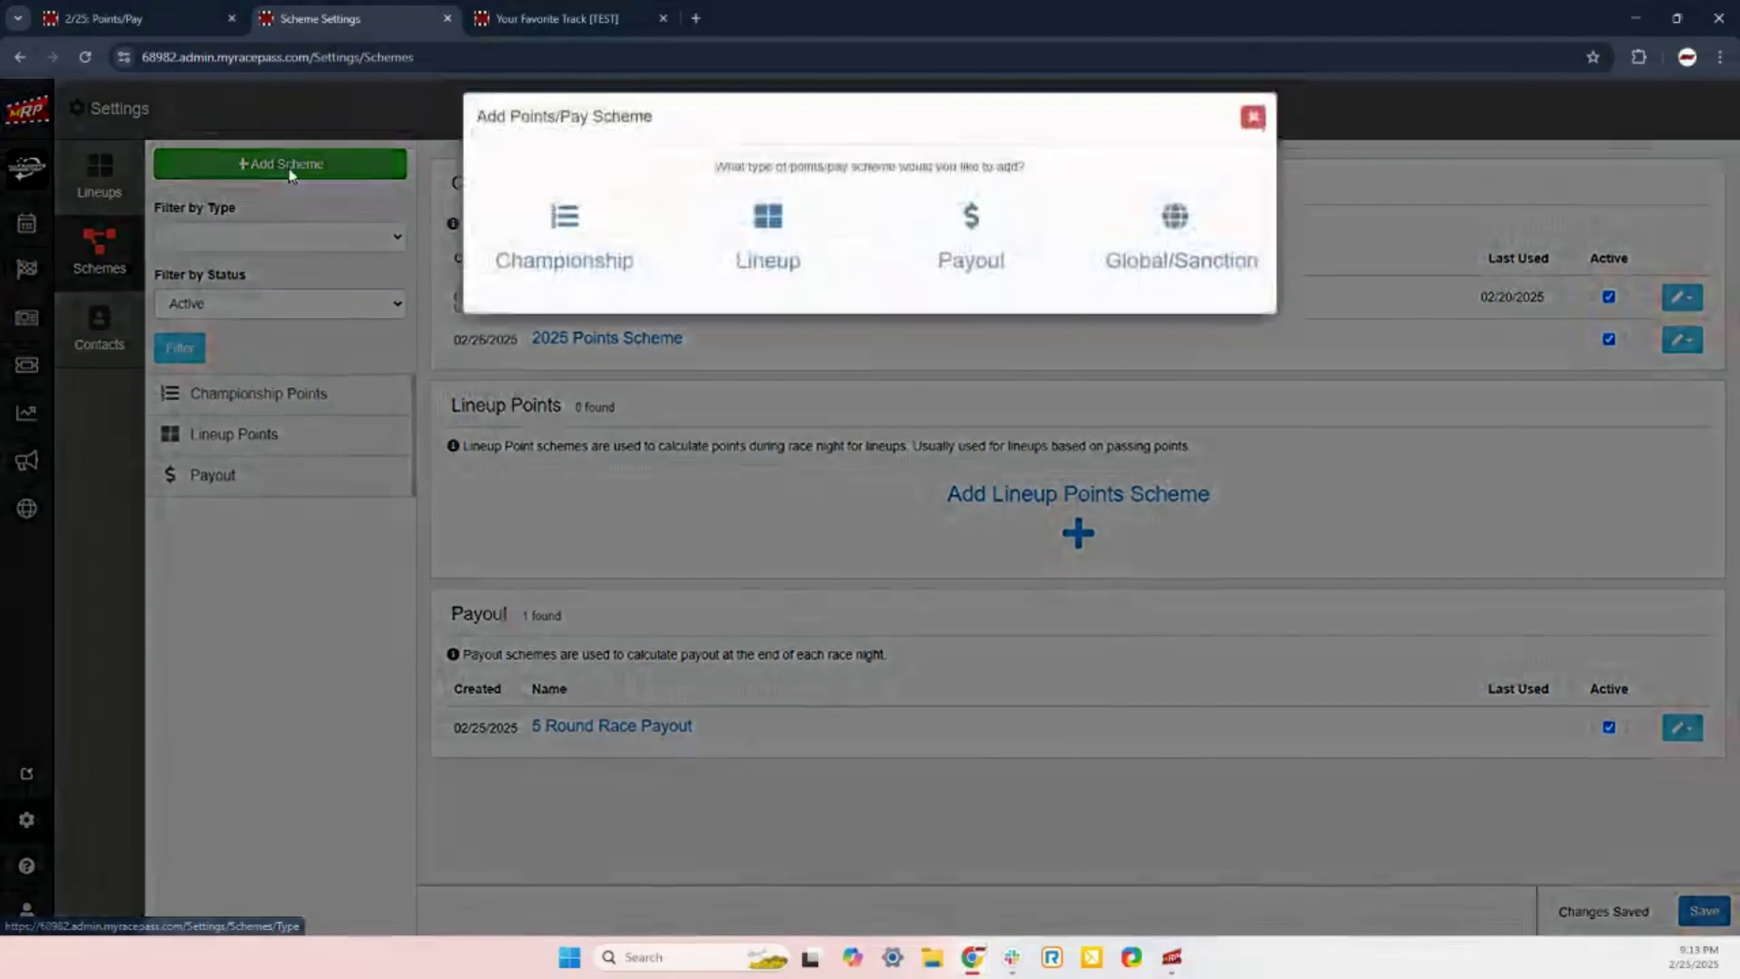
pyautogui.click(979, 271)
pyautogui.click(719, 210)
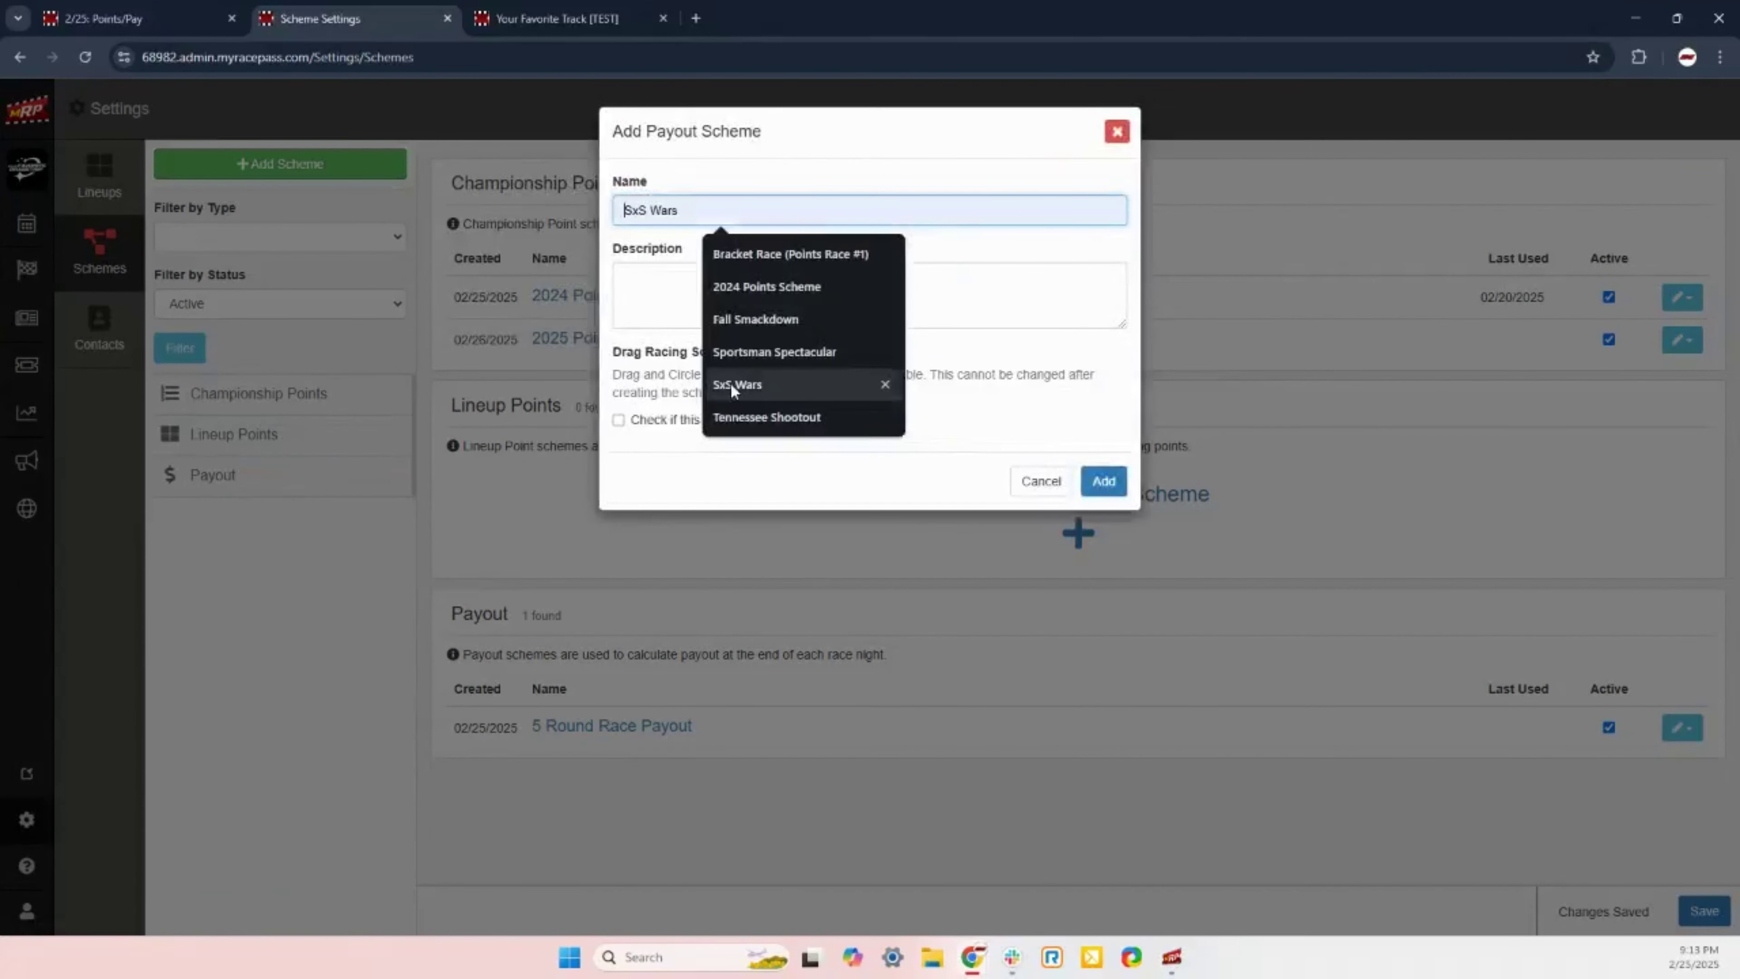
pyautogui.write('4 R')
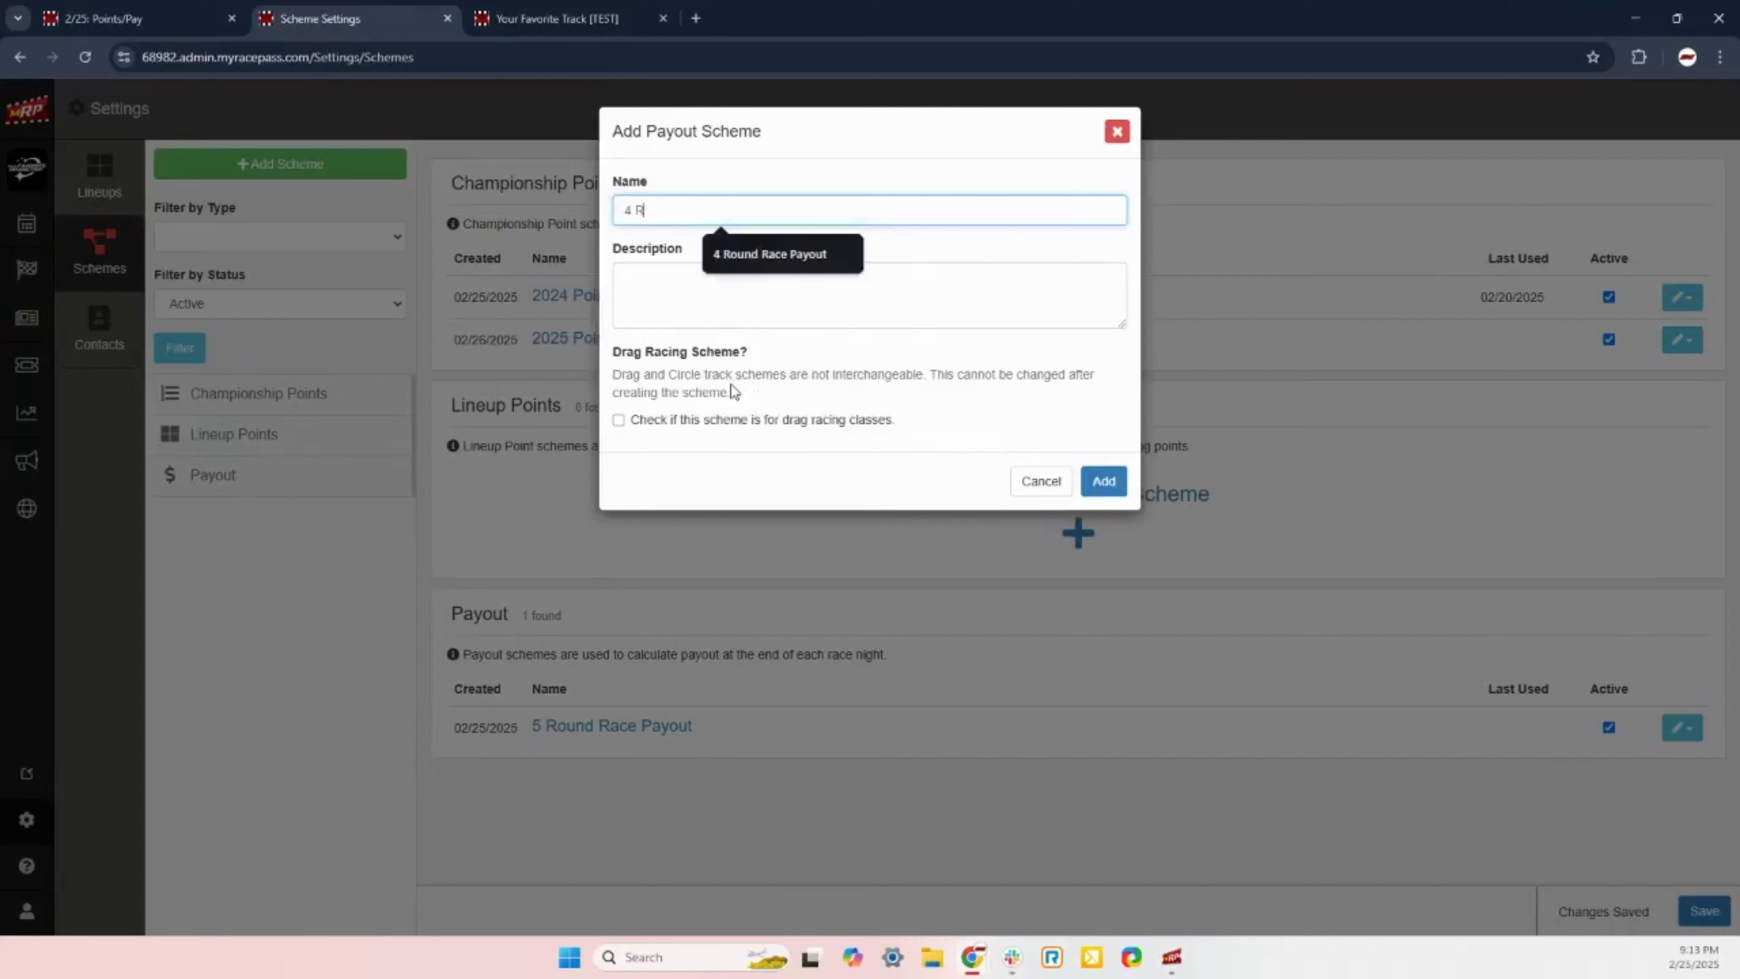
pyautogui.write('ound Race Payout')
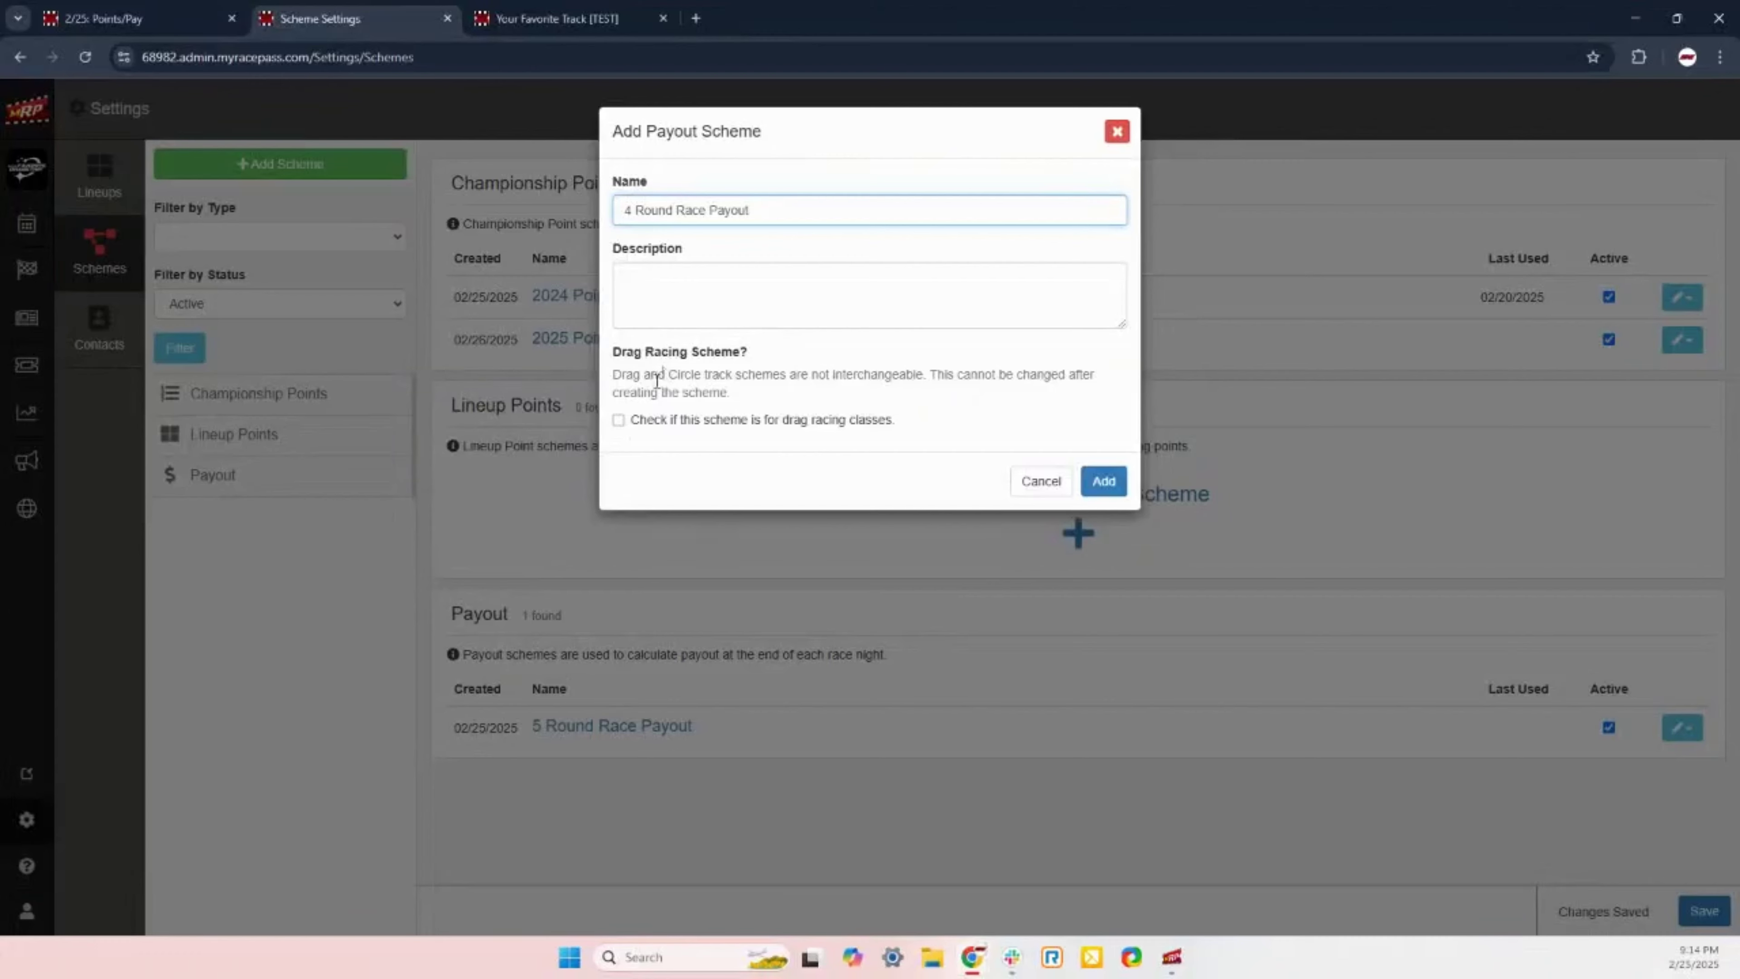
pyautogui.click(619, 420)
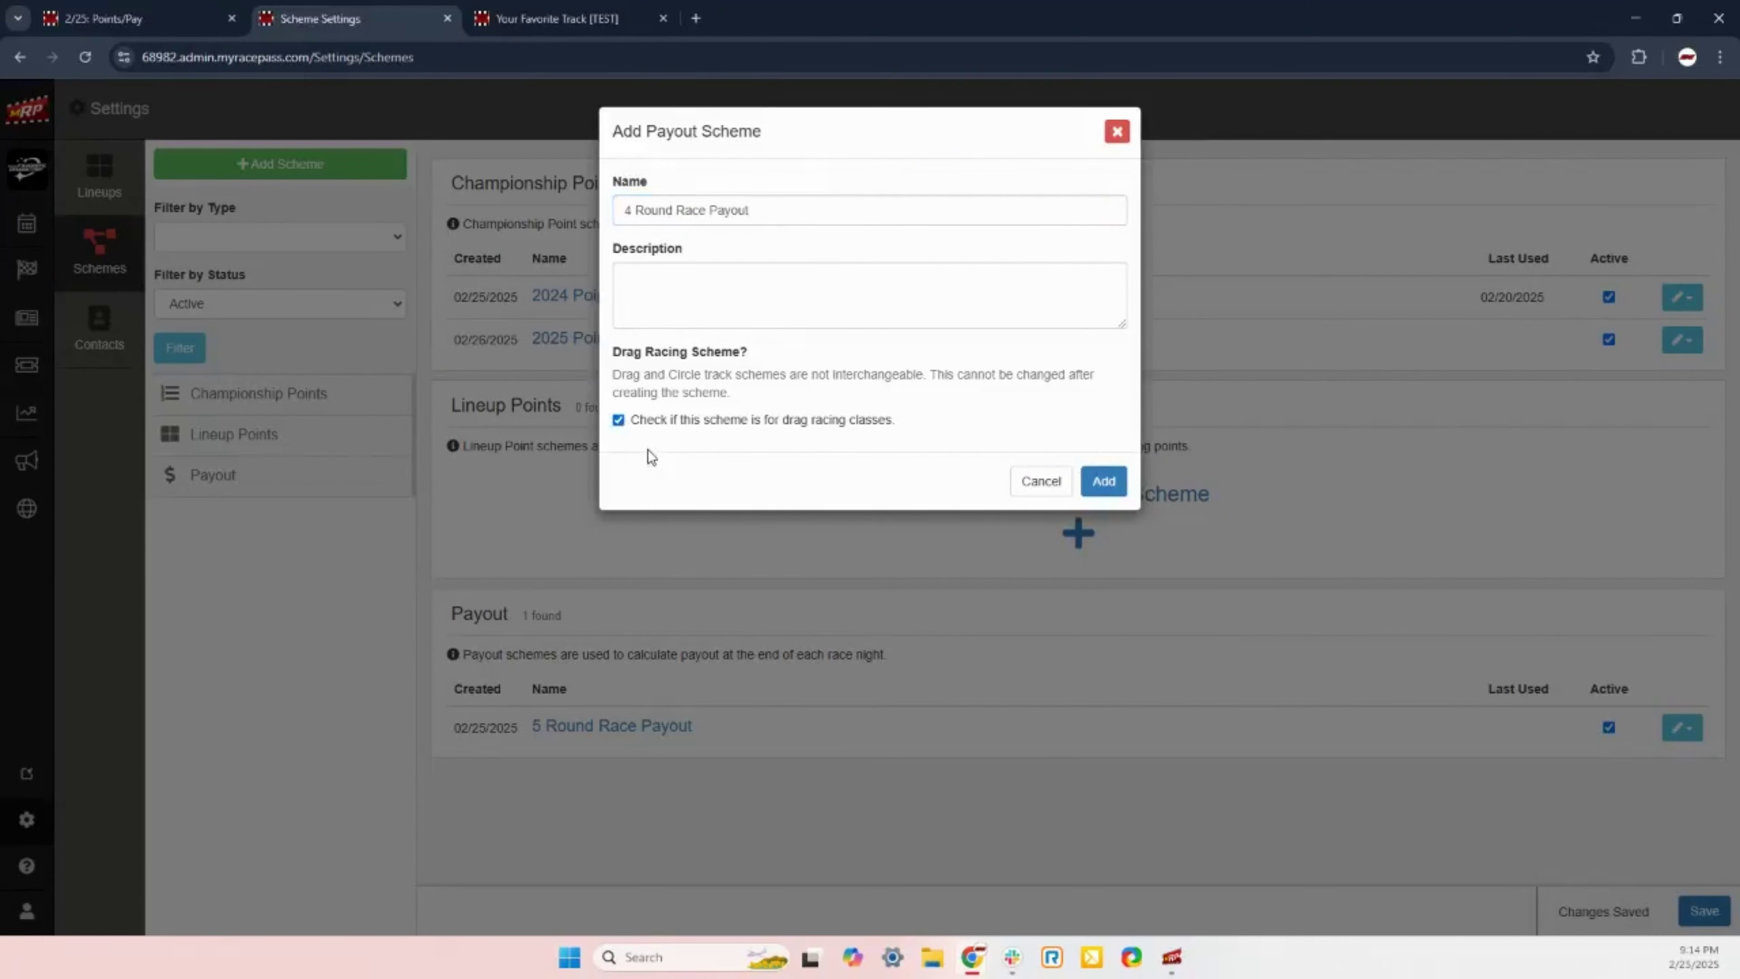
pyautogui.click(1109, 481)
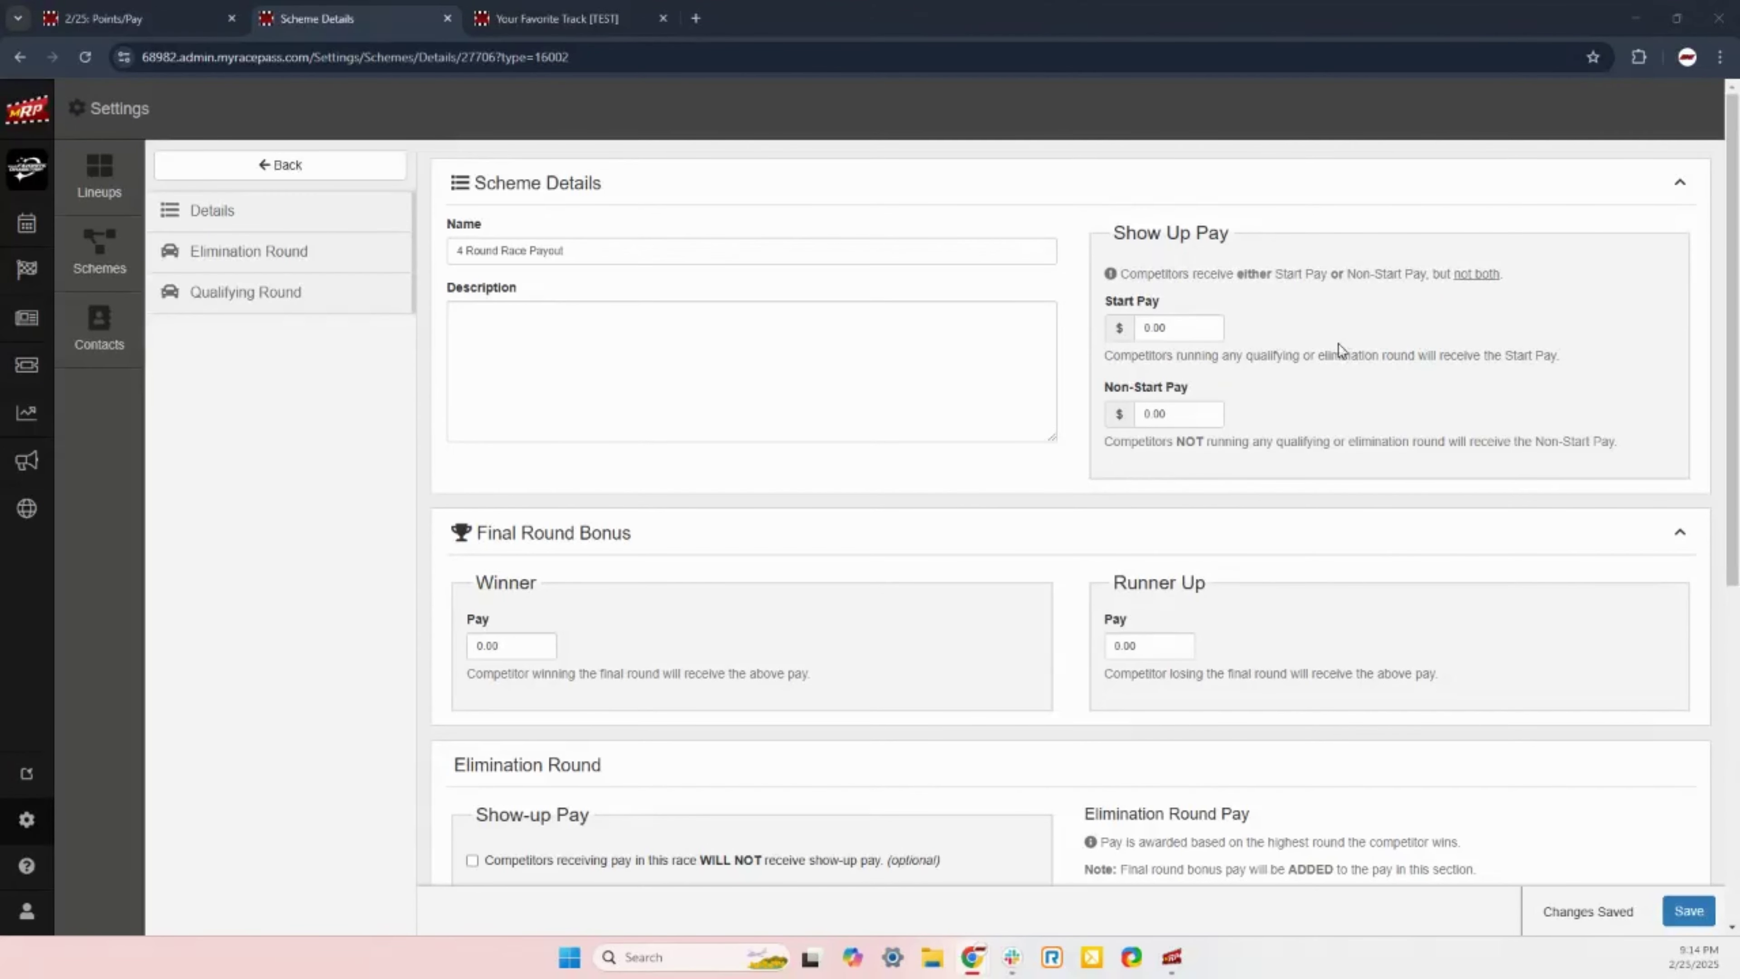
pyautogui.scroll(-3, 833, 548)
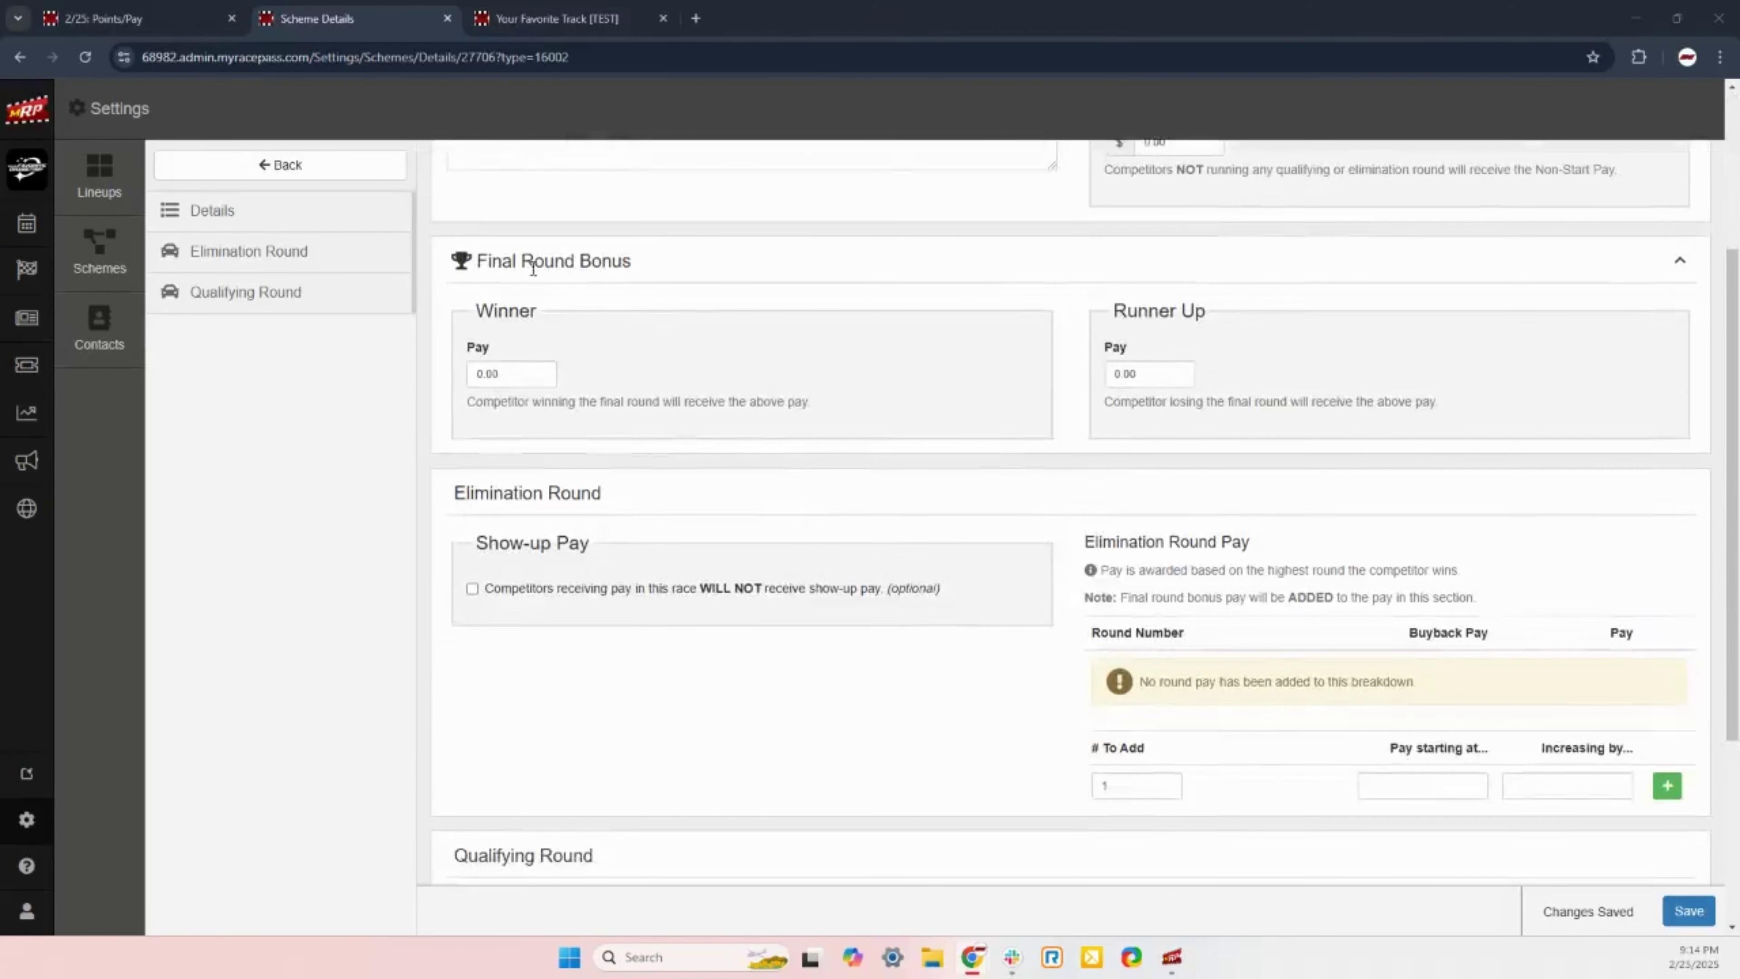
pyautogui.moveTo(482, 266); pyautogui.dragTo(633, 272)
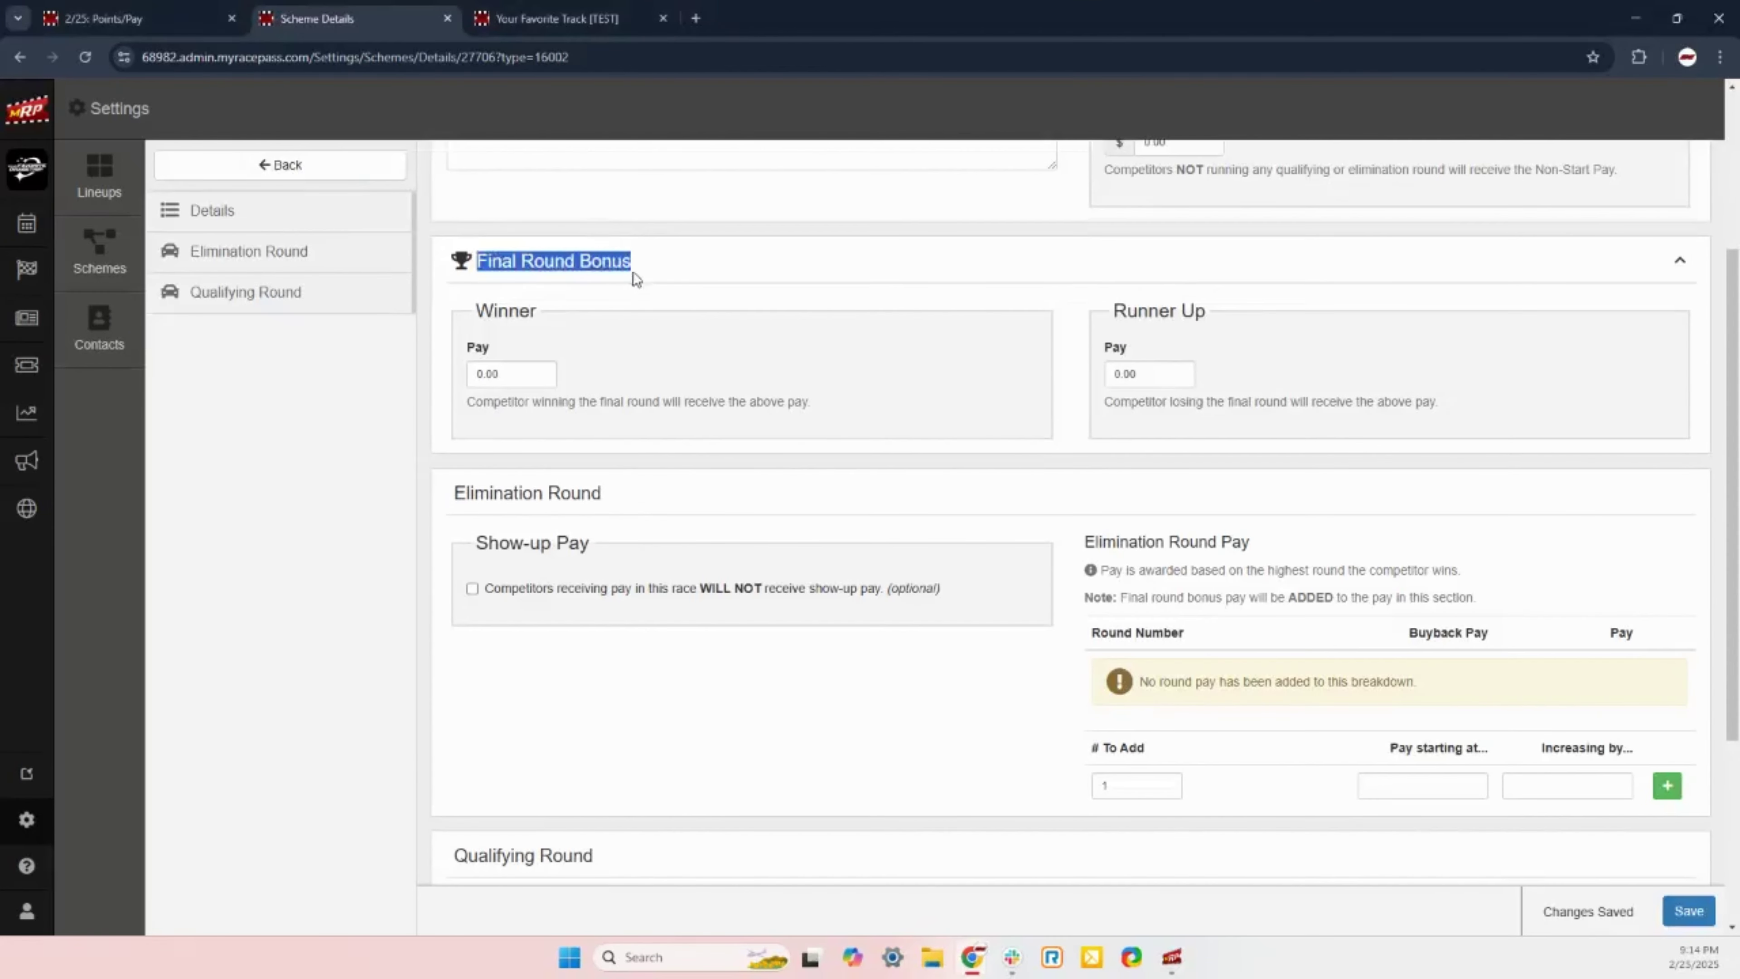
pyautogui.click(645, 286)
pyautogui.moveTo(815, 404); pyautogui.dragTo(474, 404)
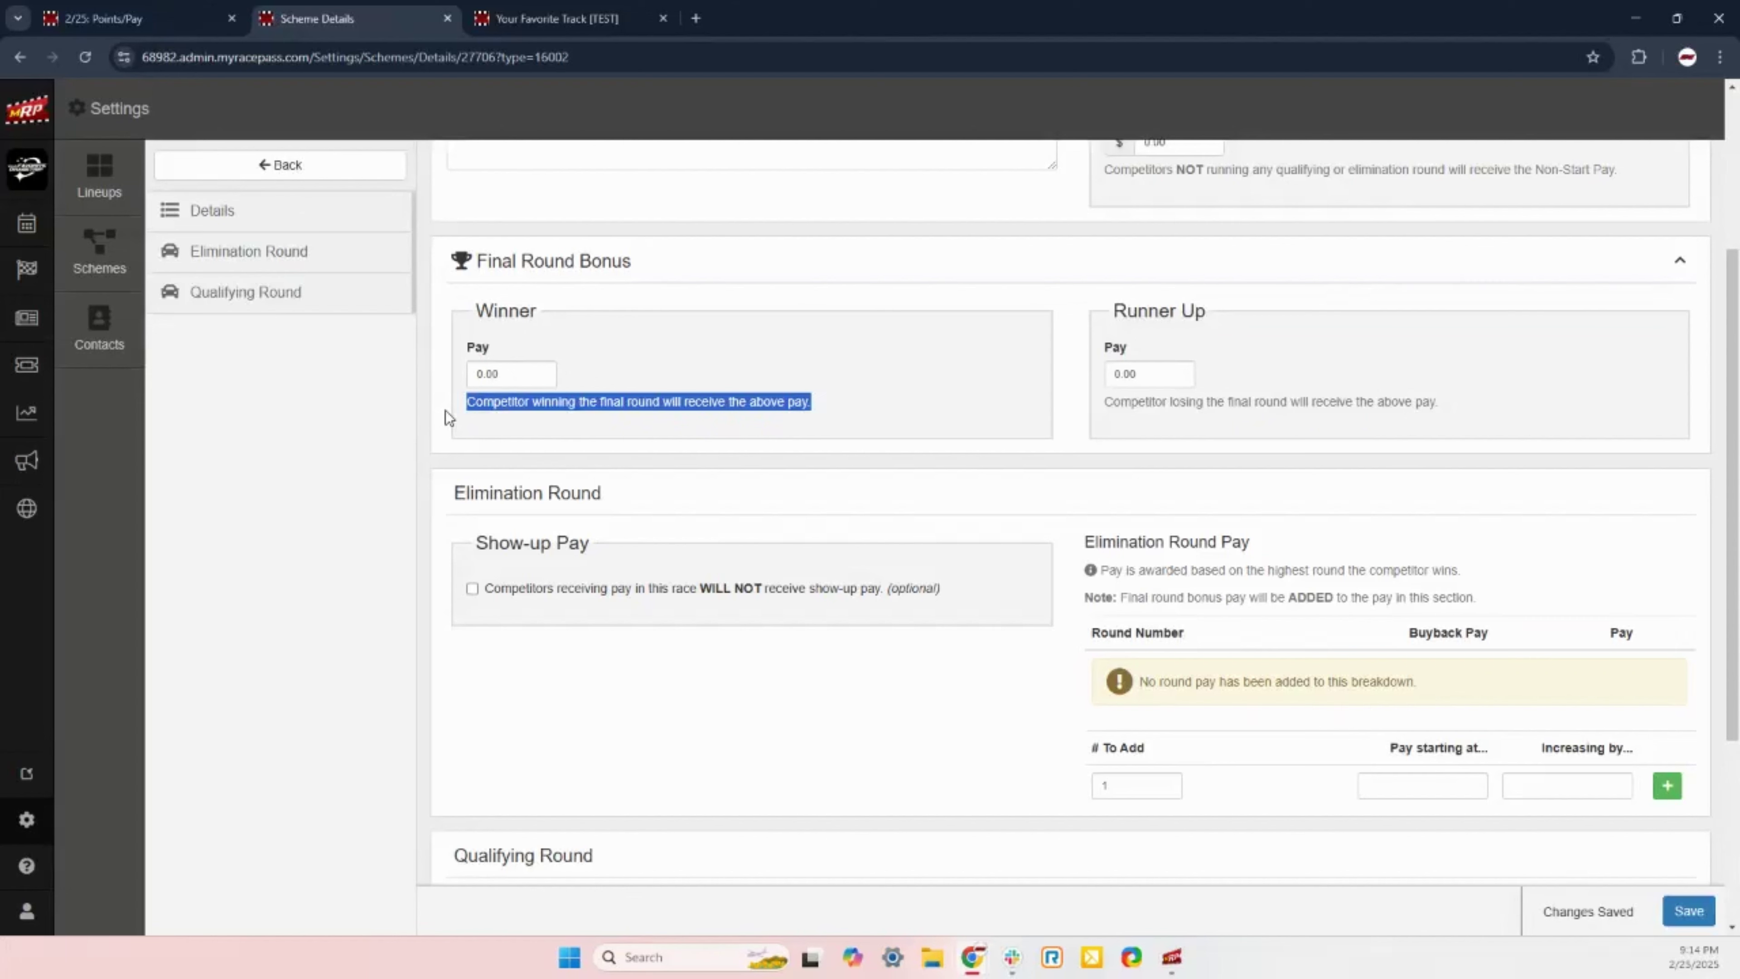
pyautogui.click(522, 377)
pyautogui.moveTo(508, 381); pyautogui.dragTo(432, 390)
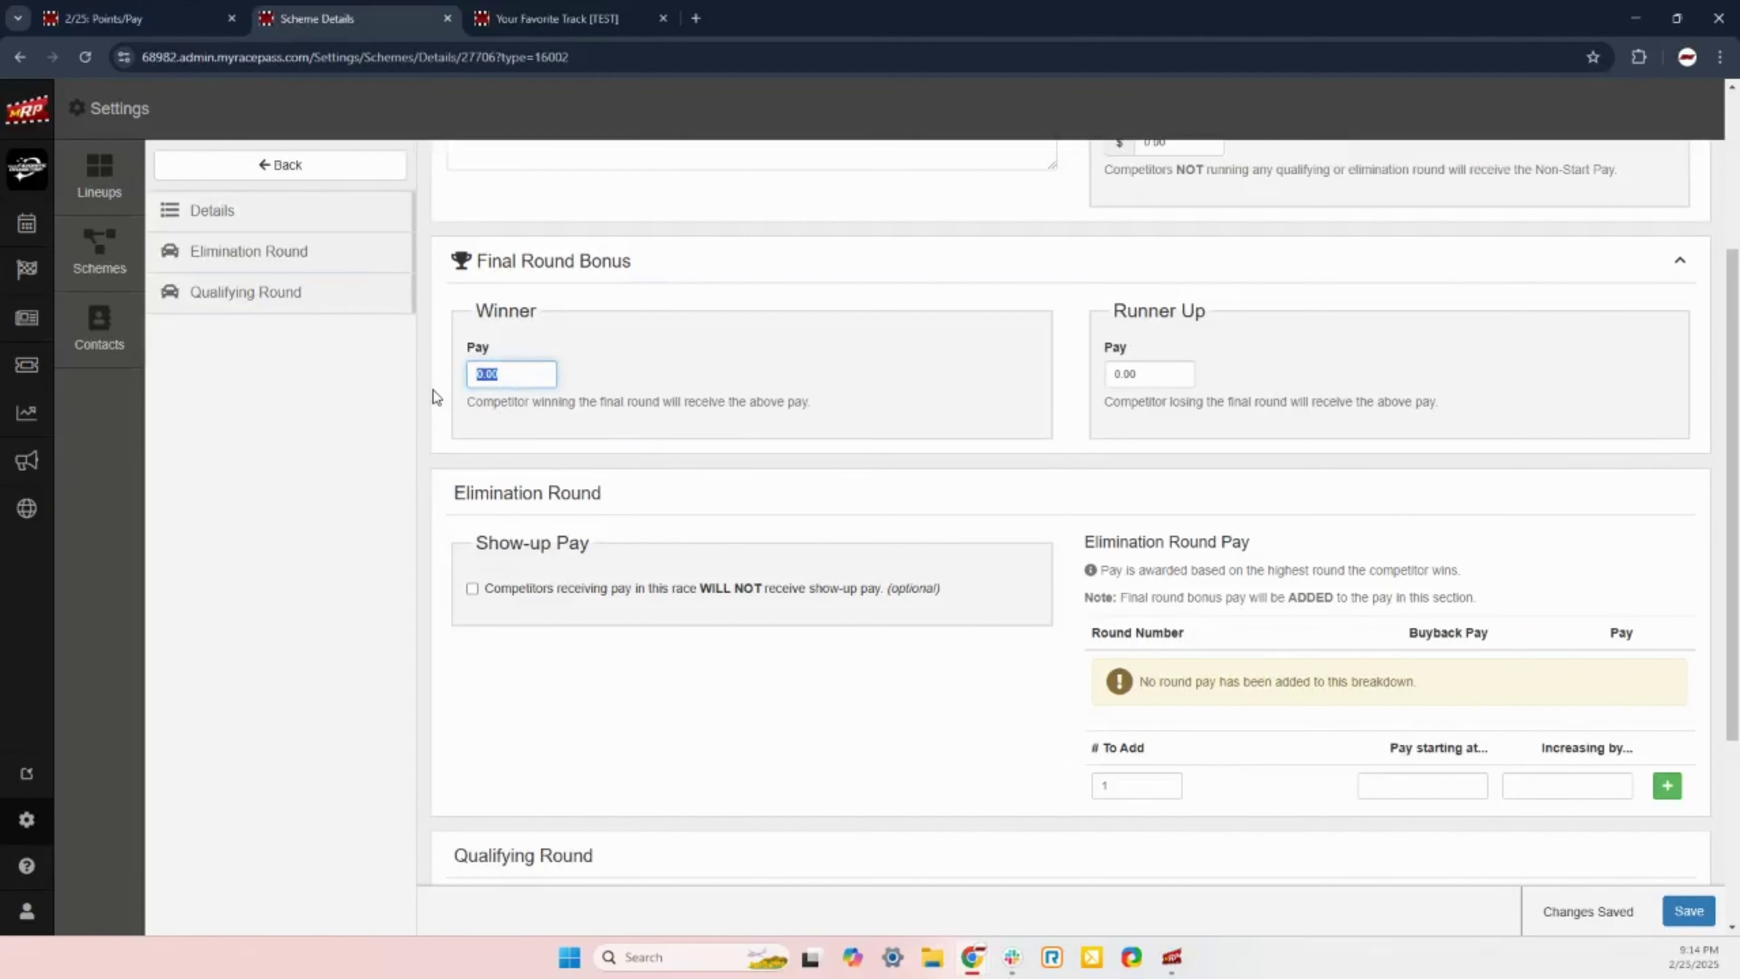
pyautogui.moveTo(1157, 376); pyautogui.dragTo(1077, 385)
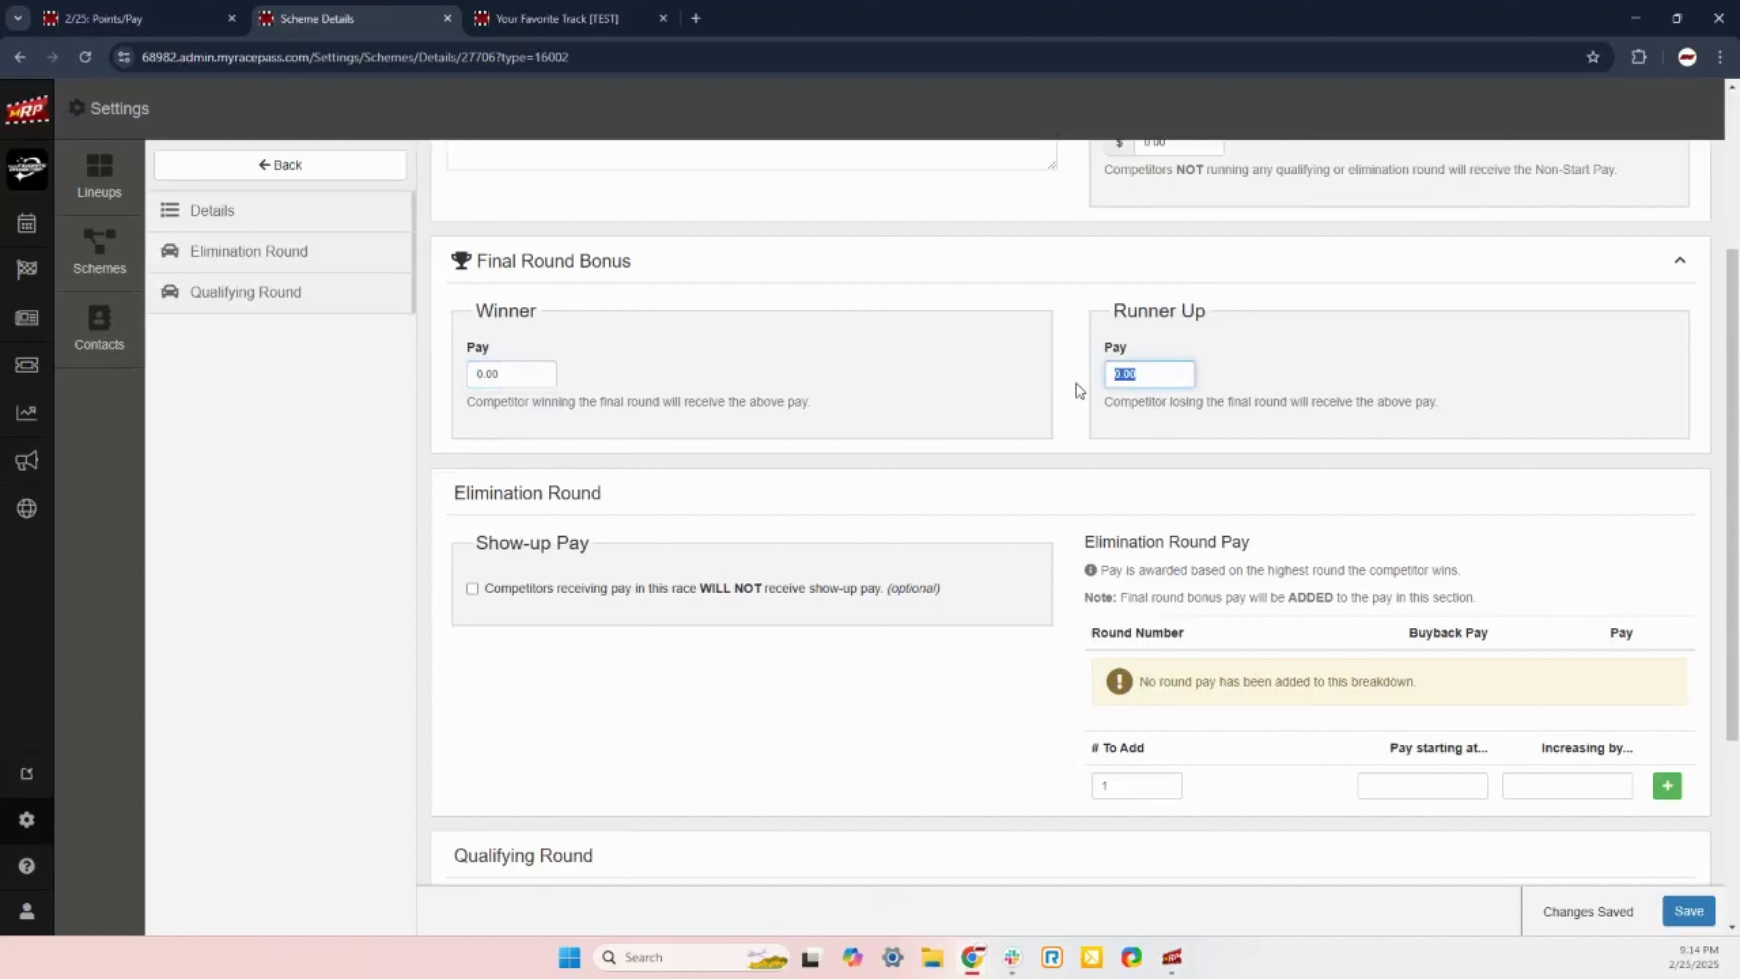
pyautogui.click(1082, 400)
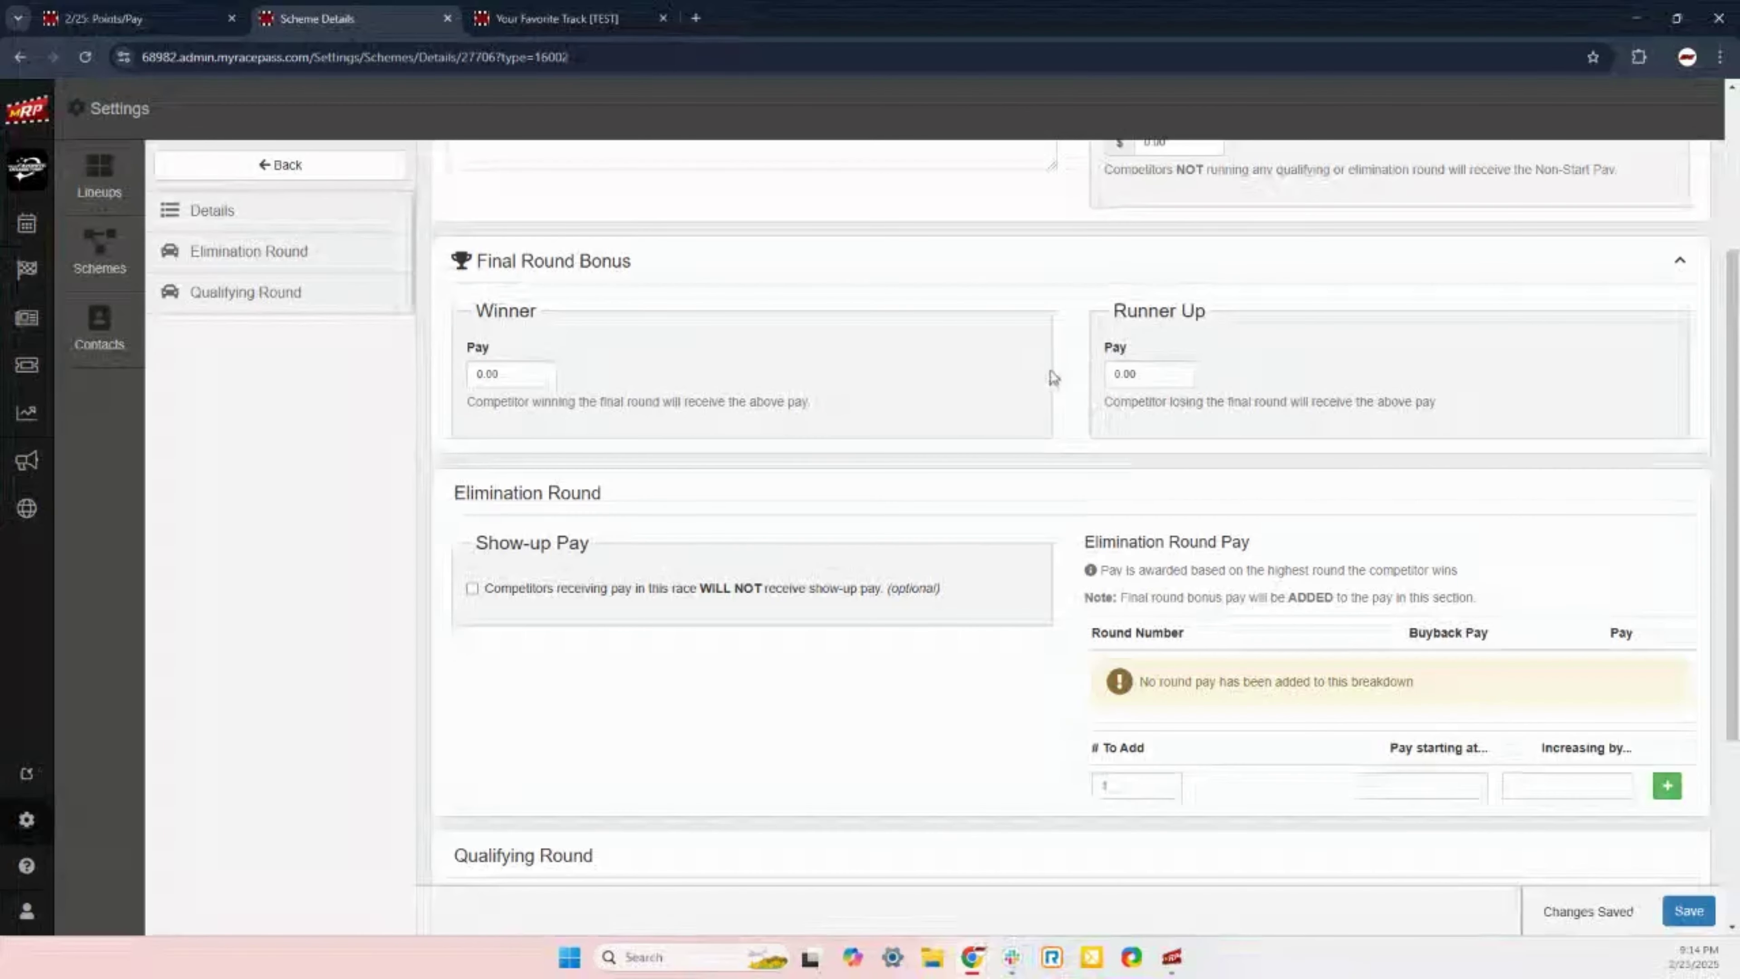
pyautogui.scroll(-1, 1222, 531)
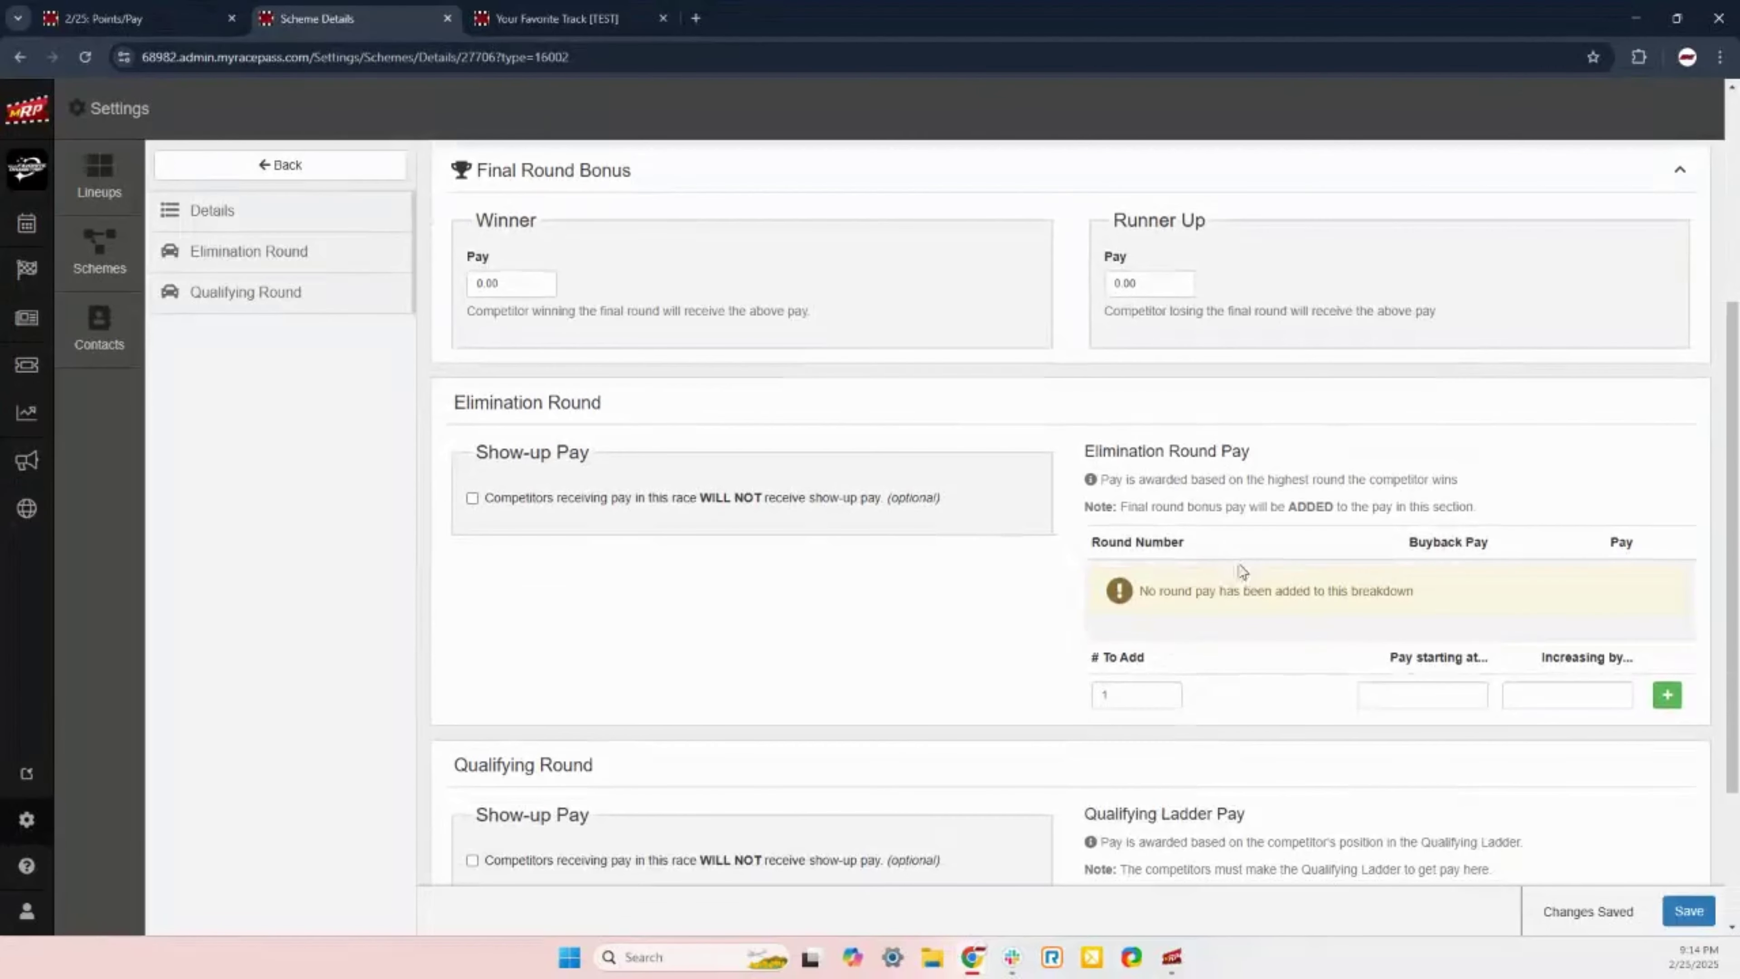
# Step: Add four elimination round pay rows and point out the Buyback Pay column
pyautogui.doubleClick(1123, 699)
pyautogui.write('4')
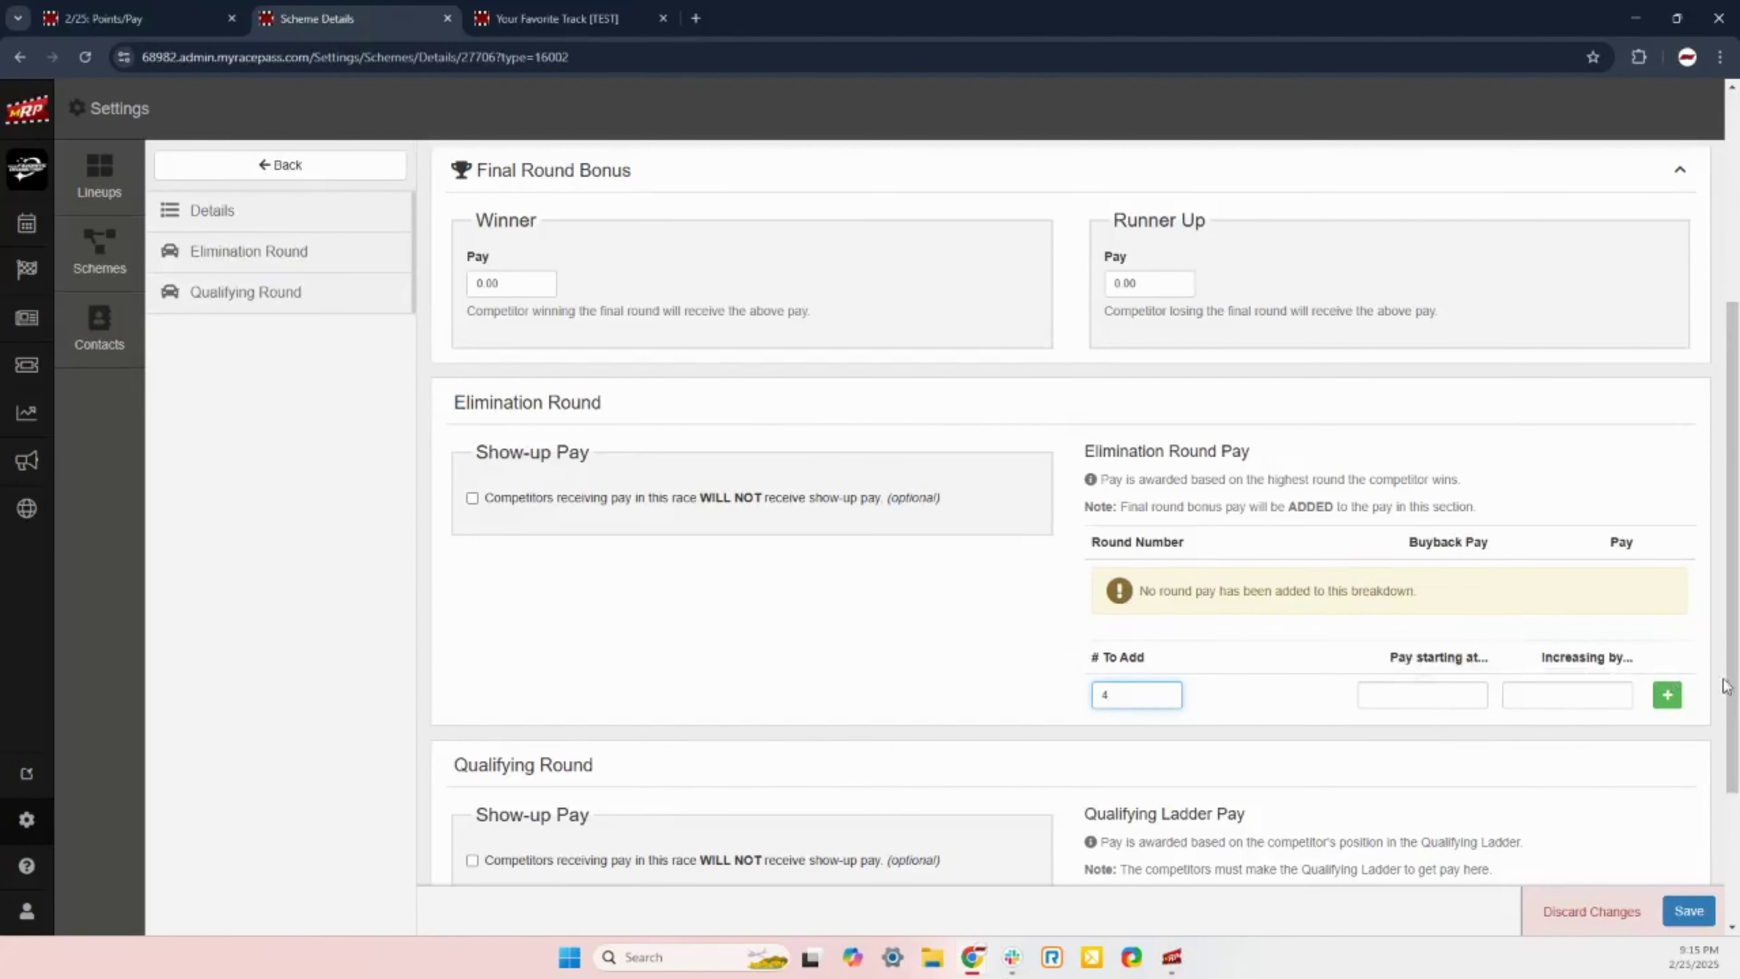
pyautogui.click(1666, 694)
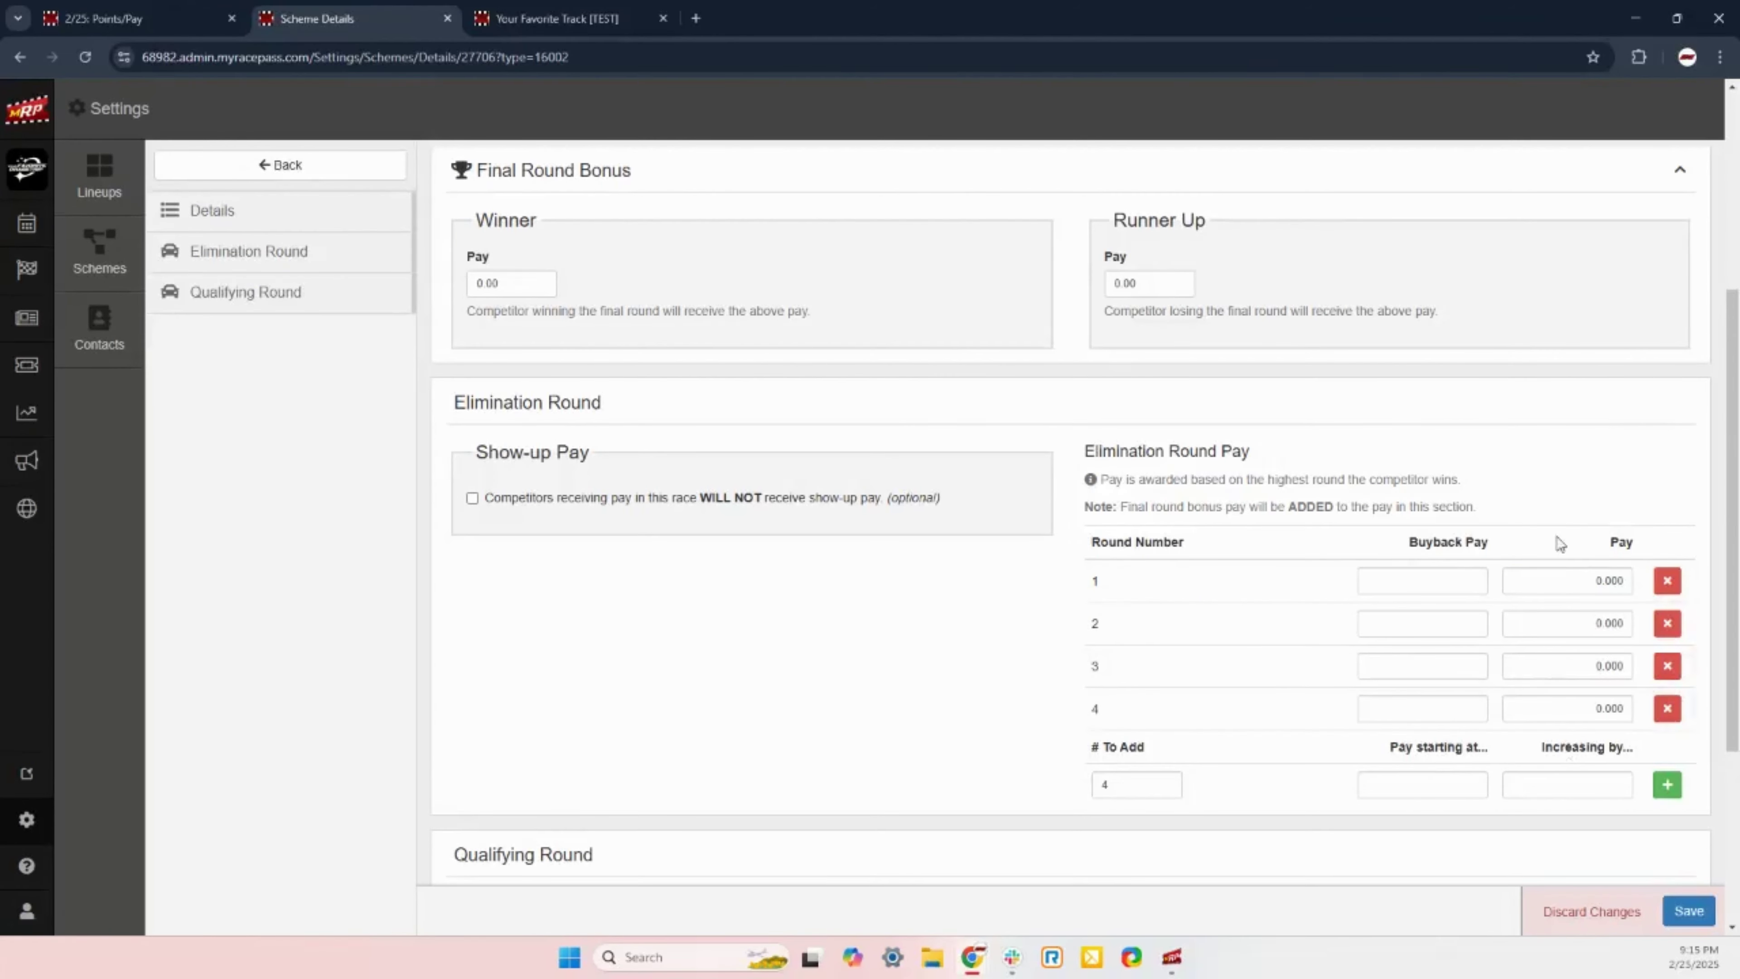
pyautogui.moveTo(1390, 548); pyautogui.dragTo(1510, 545)
pyautogui.click(1510, 545)
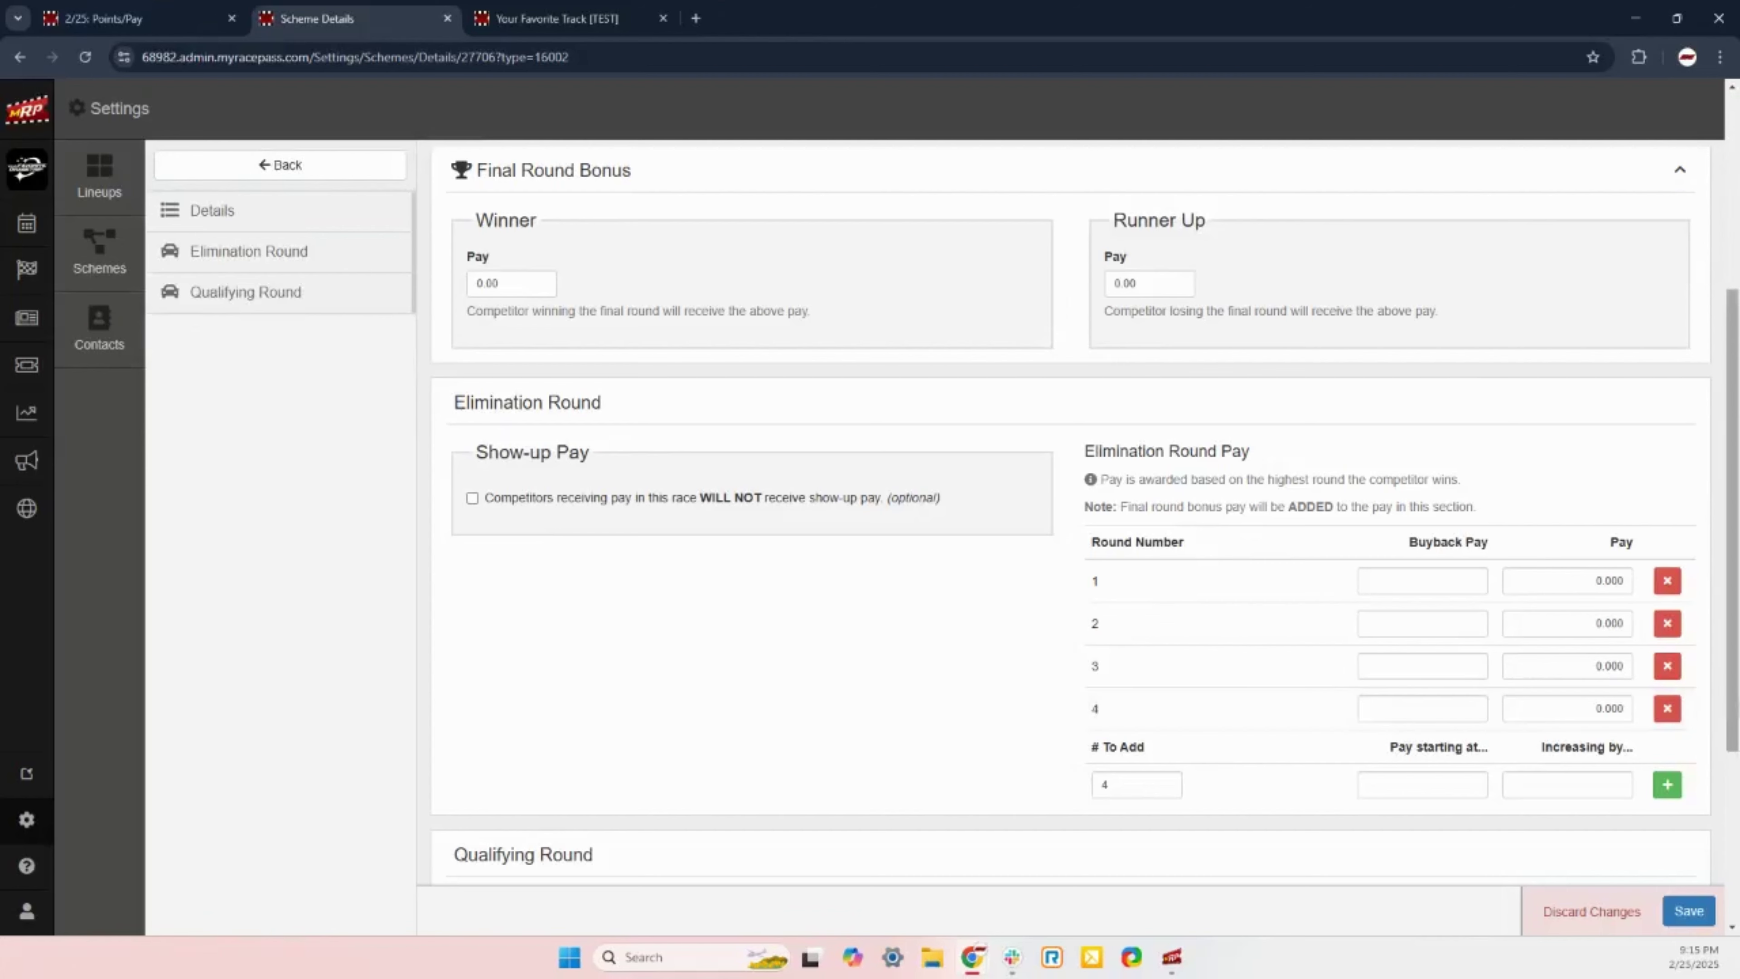
# Step: Set round 4 to pay 1500 and round 3 to pay 500, each with matching buyback pay
pyautogui.click(1598, 711)
pyautogui.doubleClick(1598, 711)
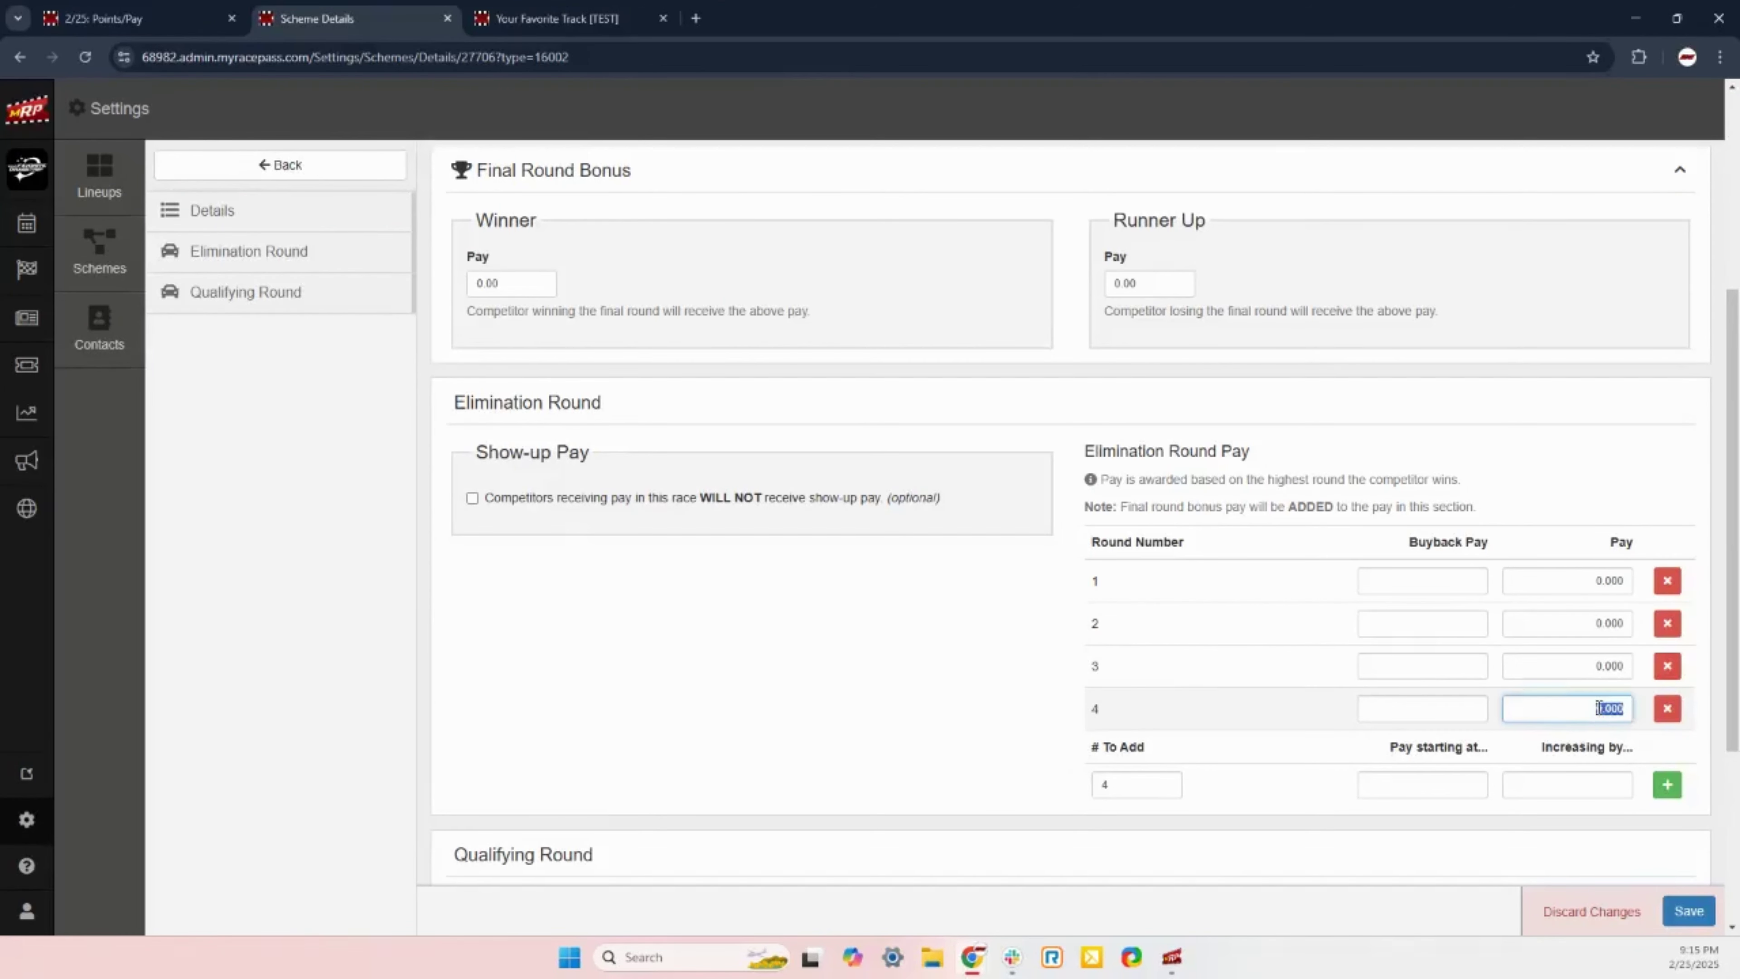
pyautogui.write('1500')
pyautogui.click(1438, 708)
pyautogui.write('15')
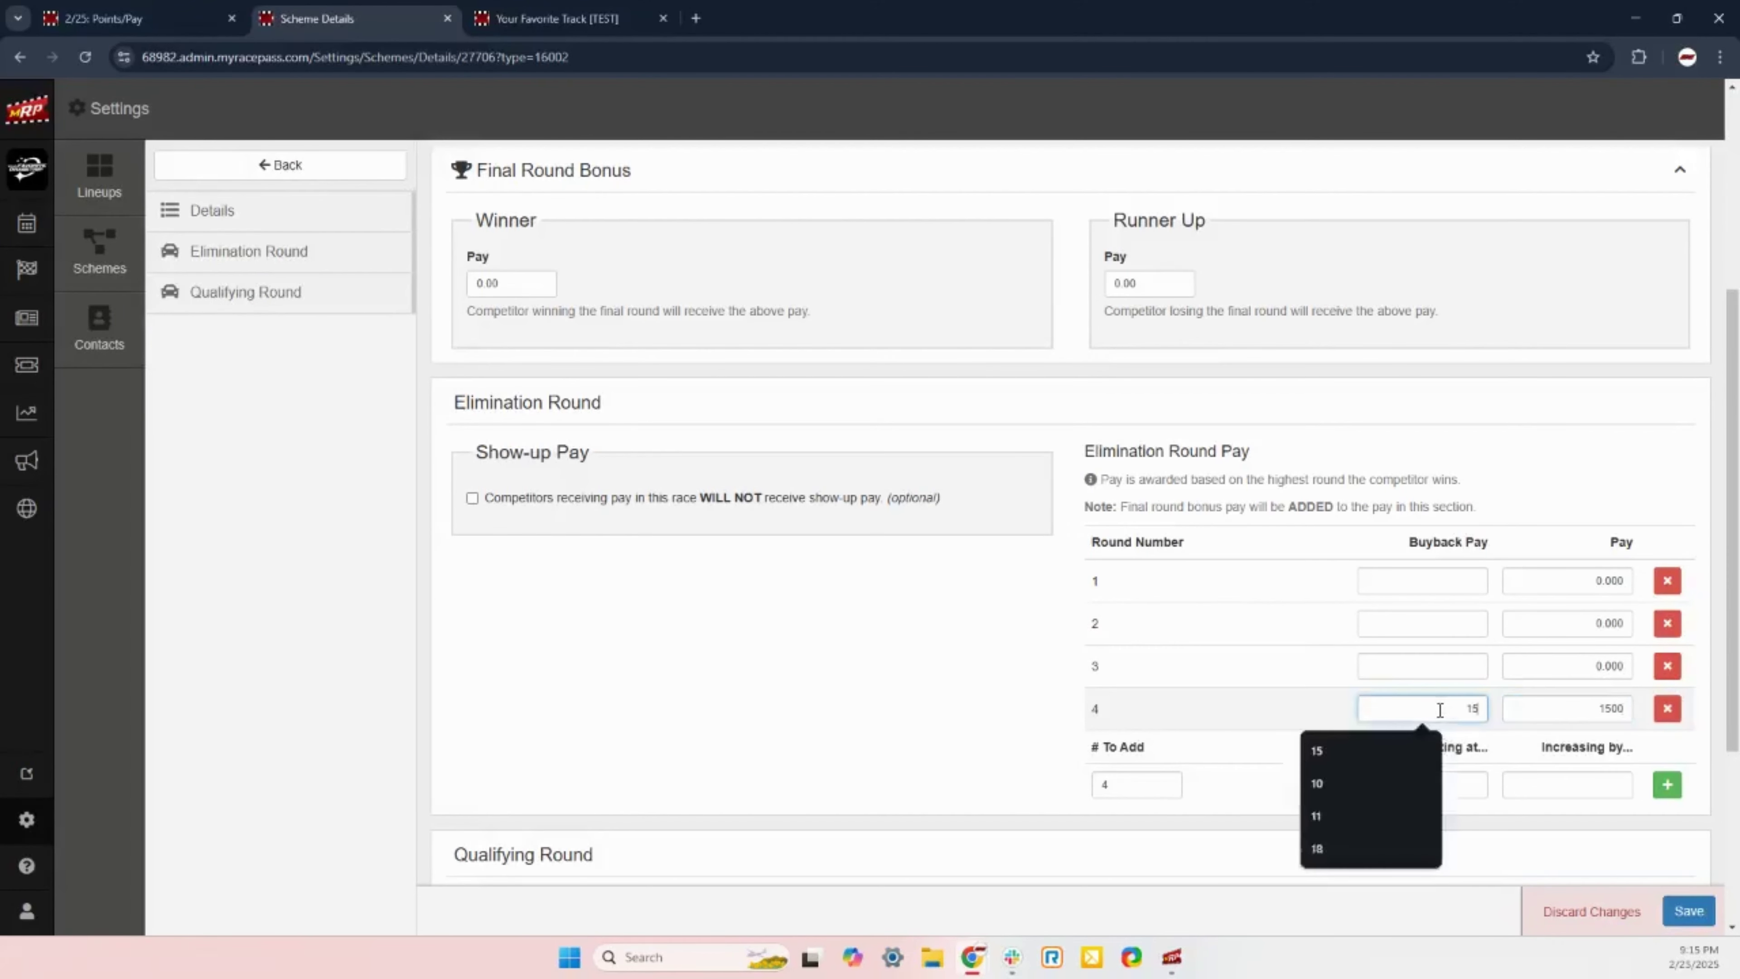
pyautogui.write('00')
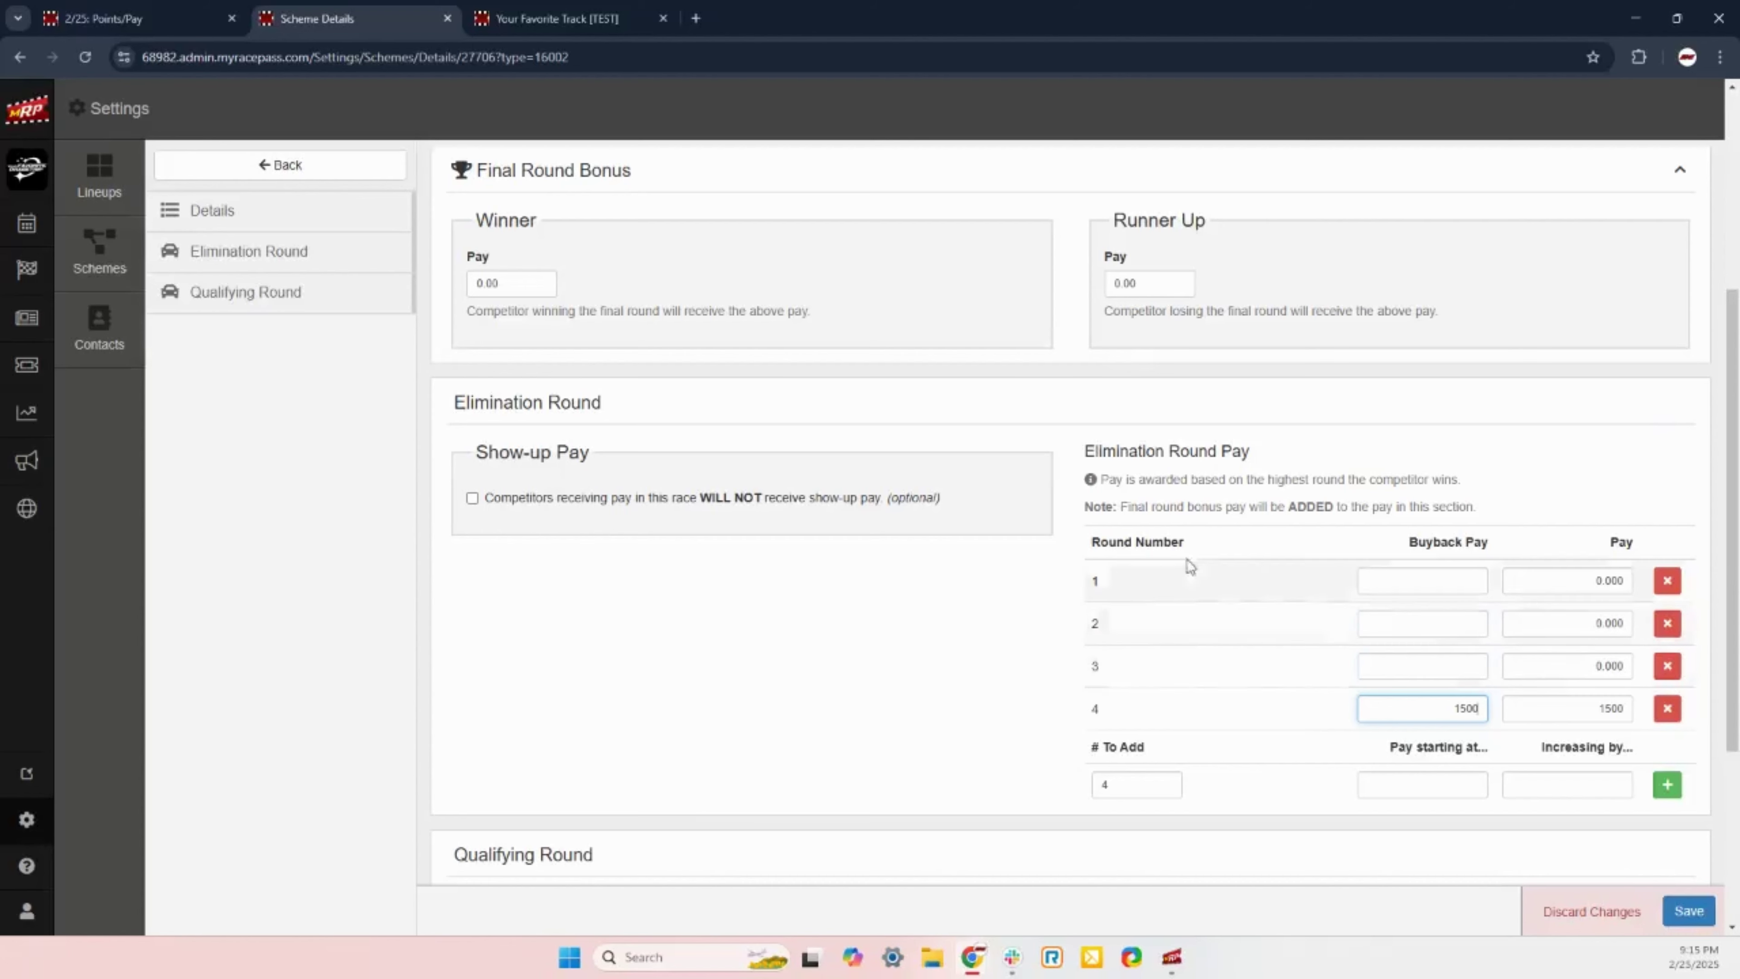
pyautogui.moveTo(1101, 481); pyautogui.dragTo(1464, 479)
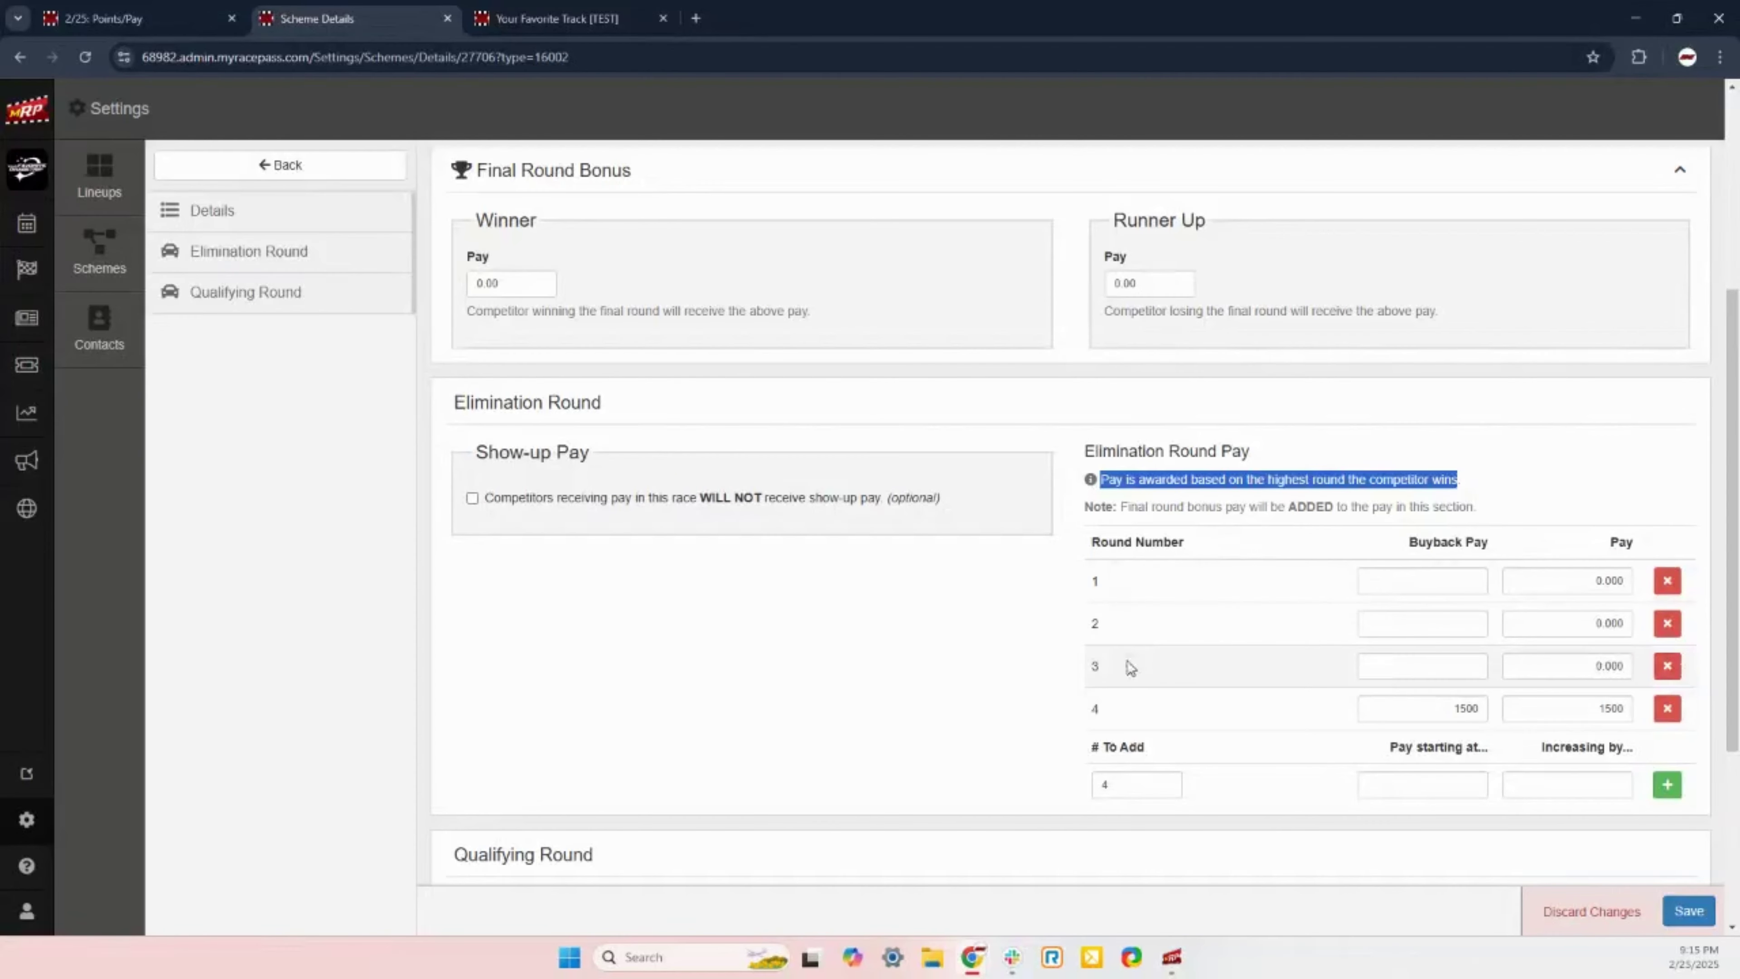
pyautogui.click(1108, 668)
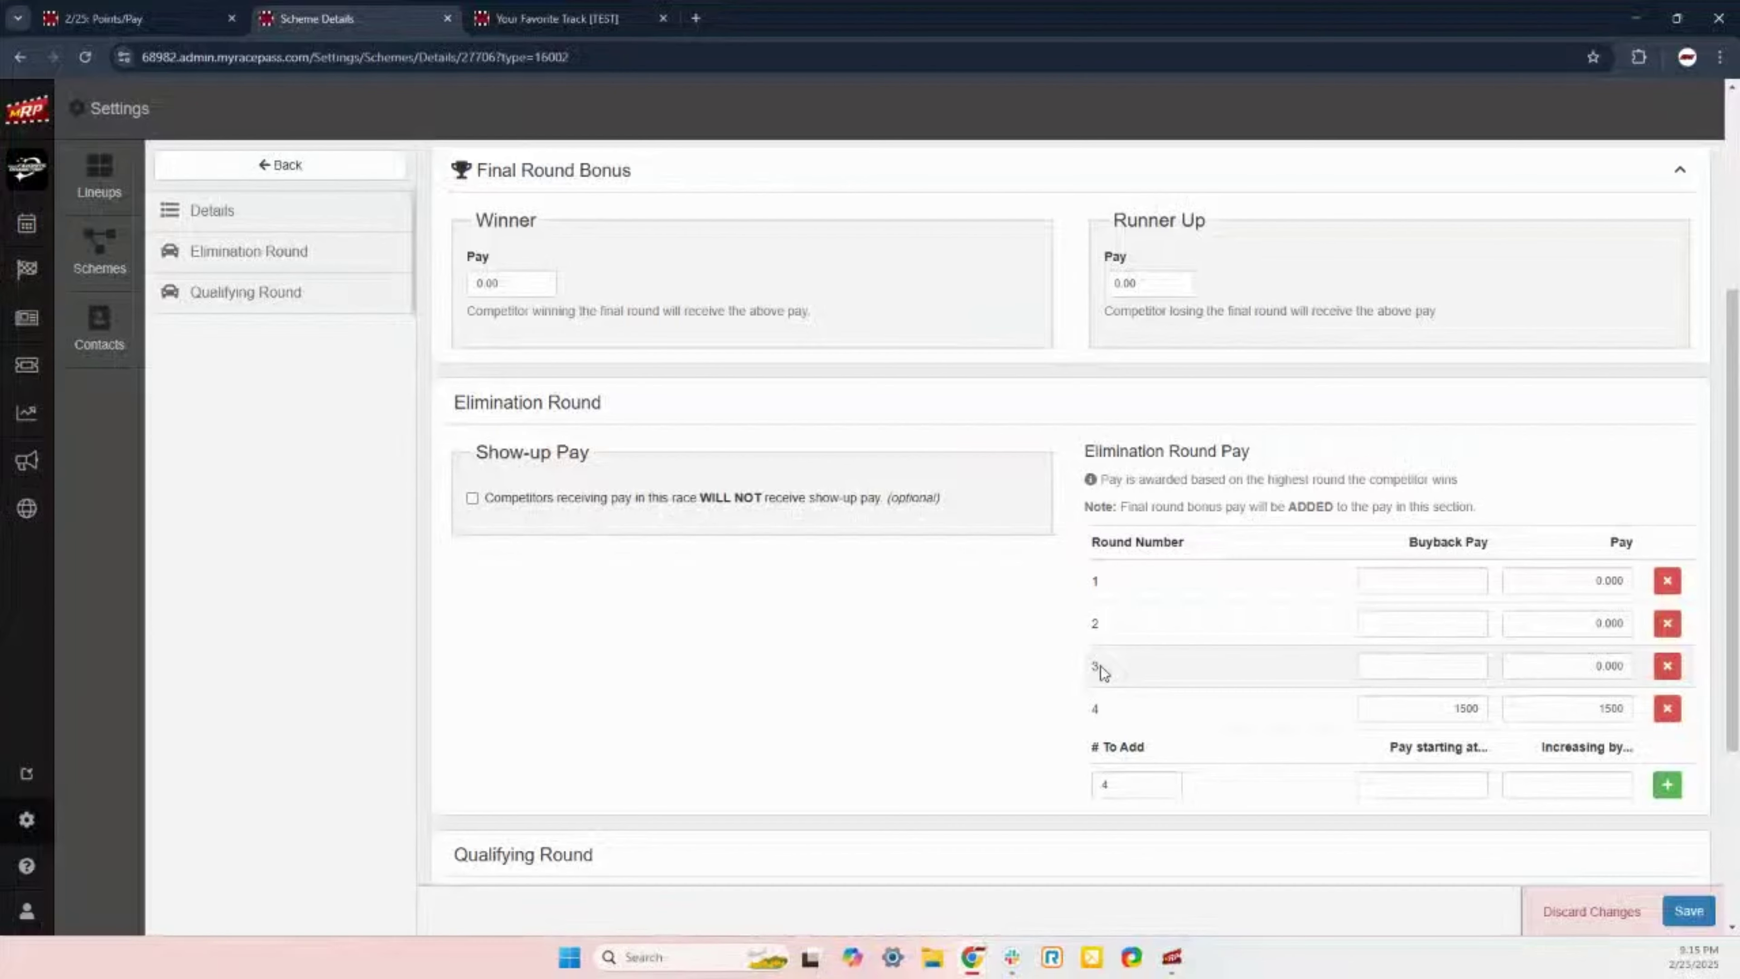
pyautogui.click(1611, 667)
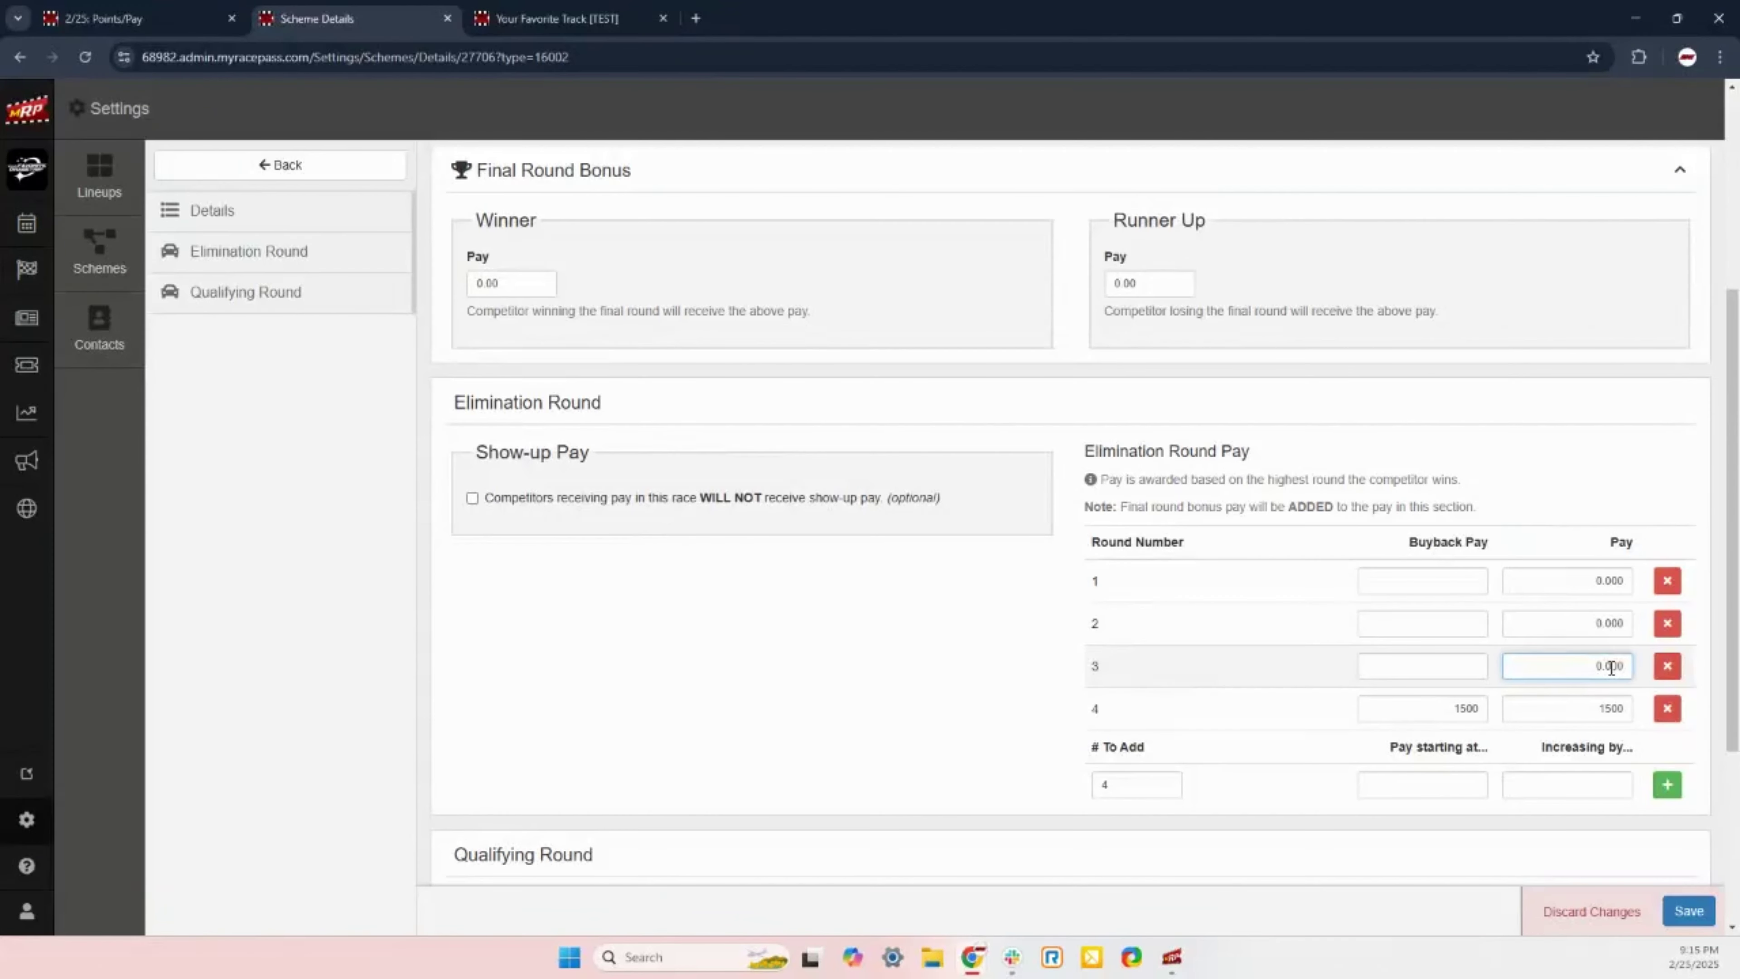
pyautogui.doubleClick(1611, 666)
pyautogui.write('500')
pyautogui.click(1480, 664)
pyautogui.write('500')
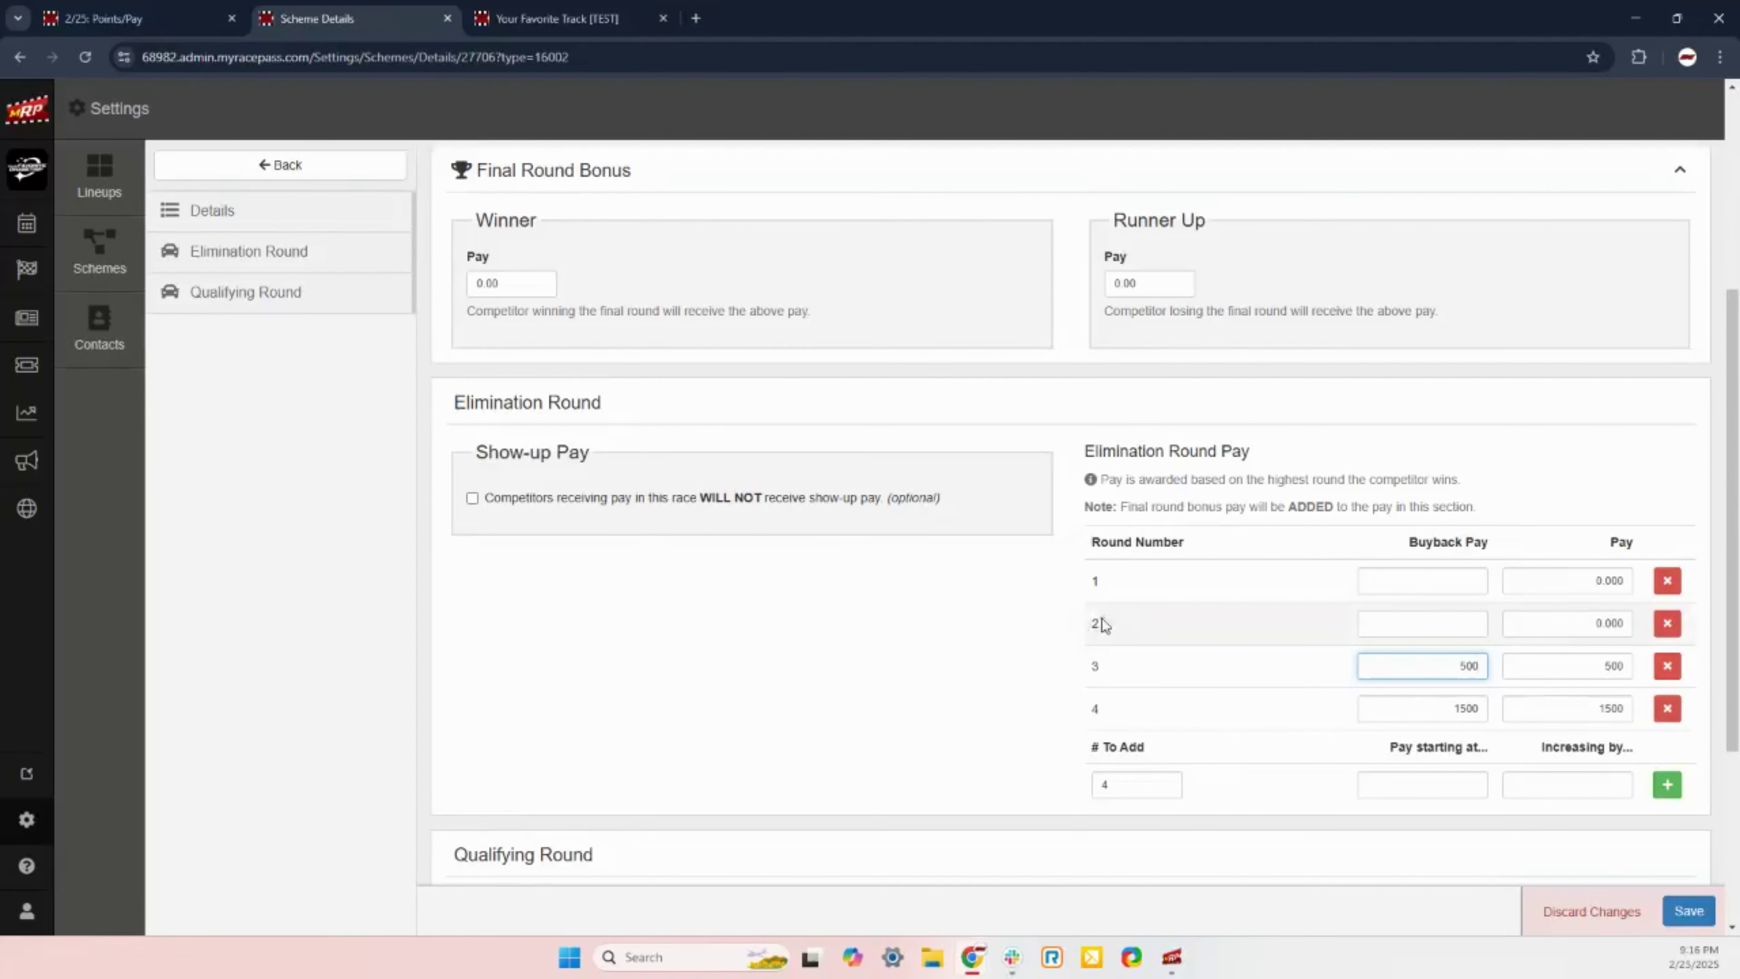
# Step: Set round 2 to pay 250 with 250 buyback, and round 1 to pay 100 with 10 buyback
pyautogui.doubleClick(1613, 623)
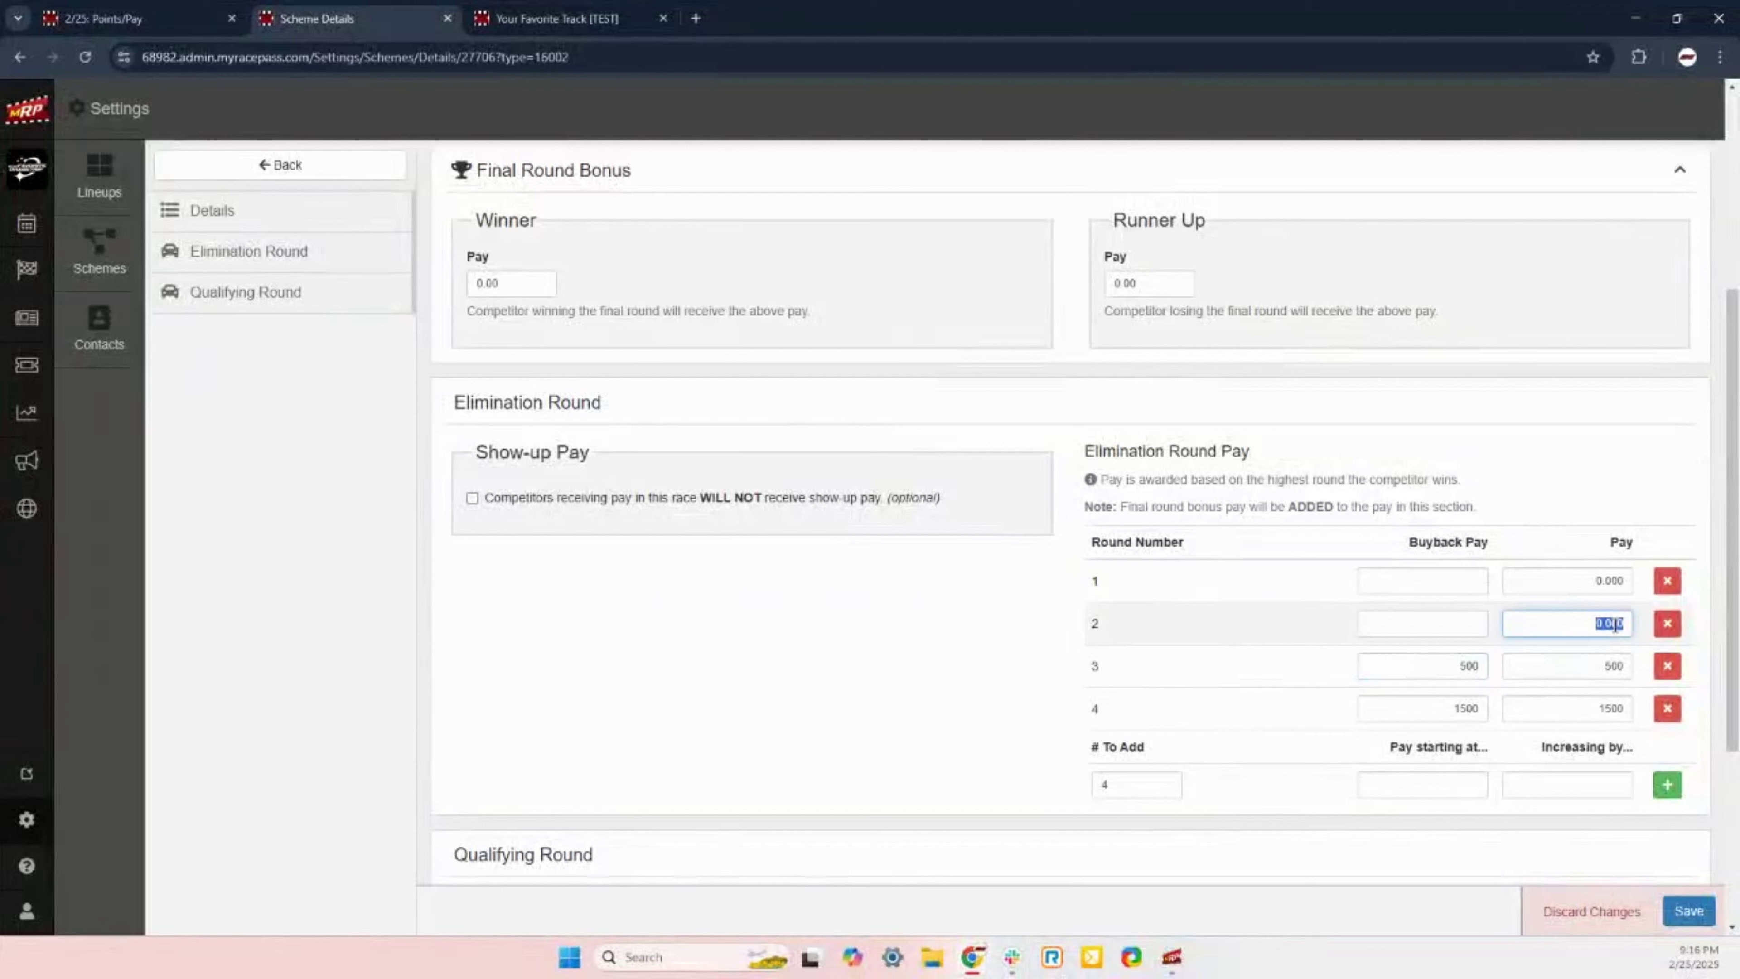
pyautogui.write('250')
pyautogui.click(1463, 620)
pyautogui.write('250')
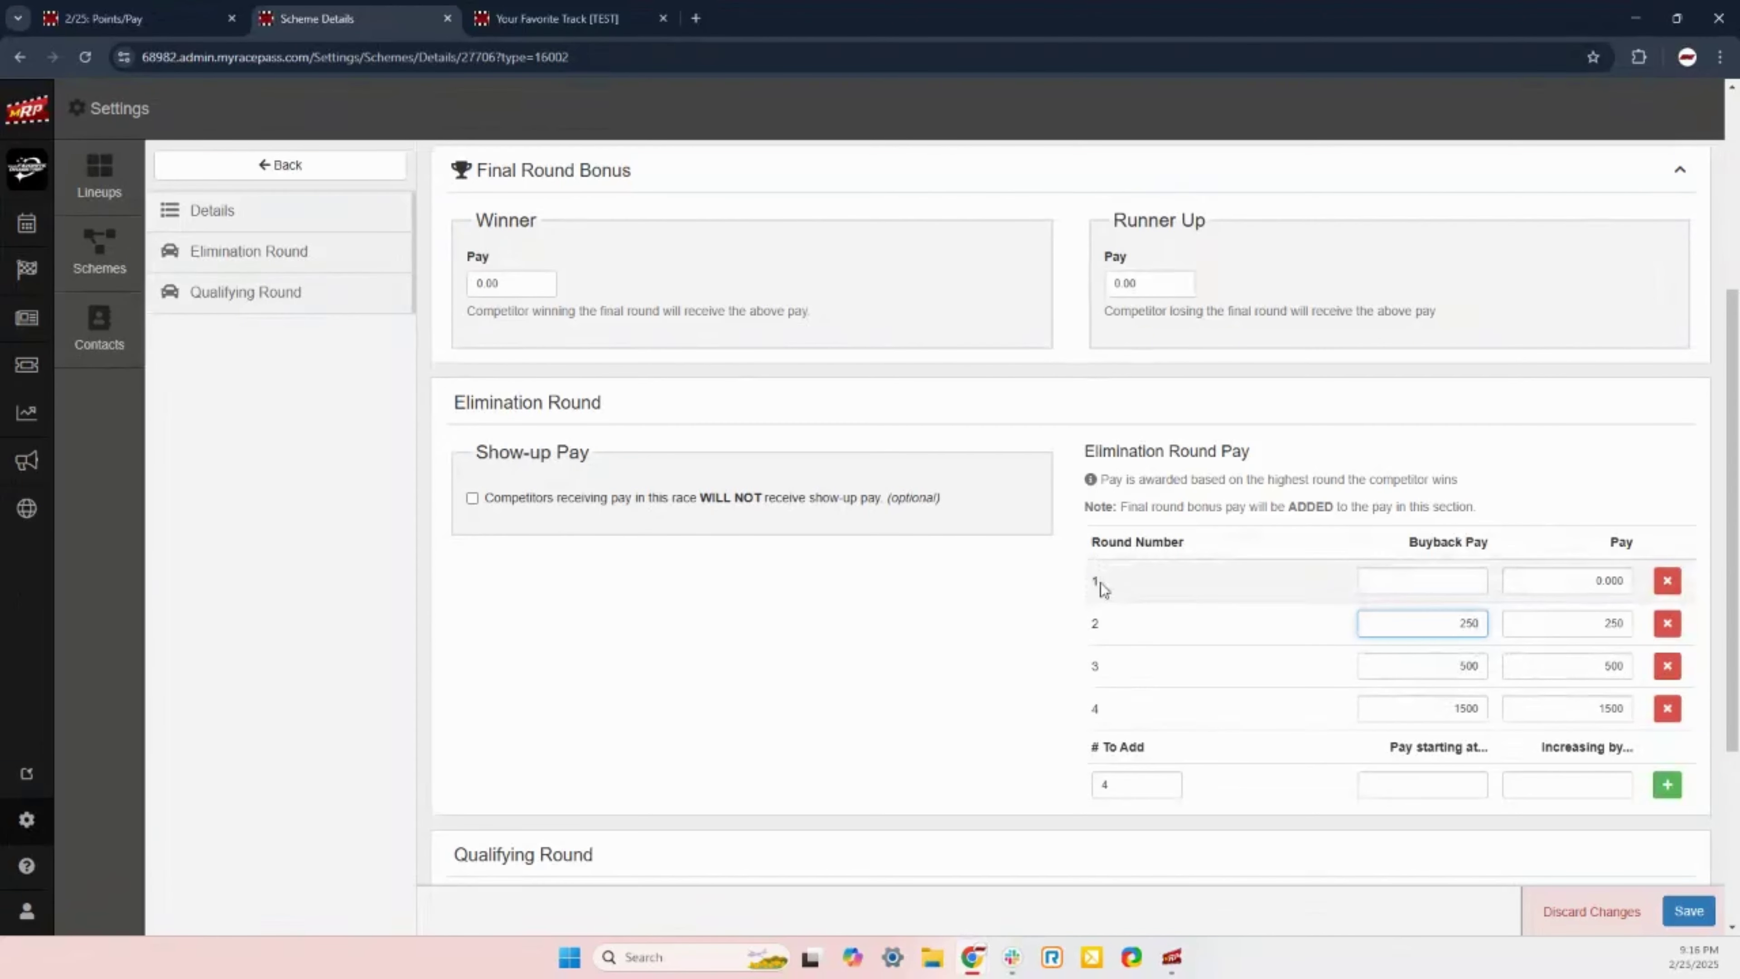
pyautogui.doubleClick(1616, 582)
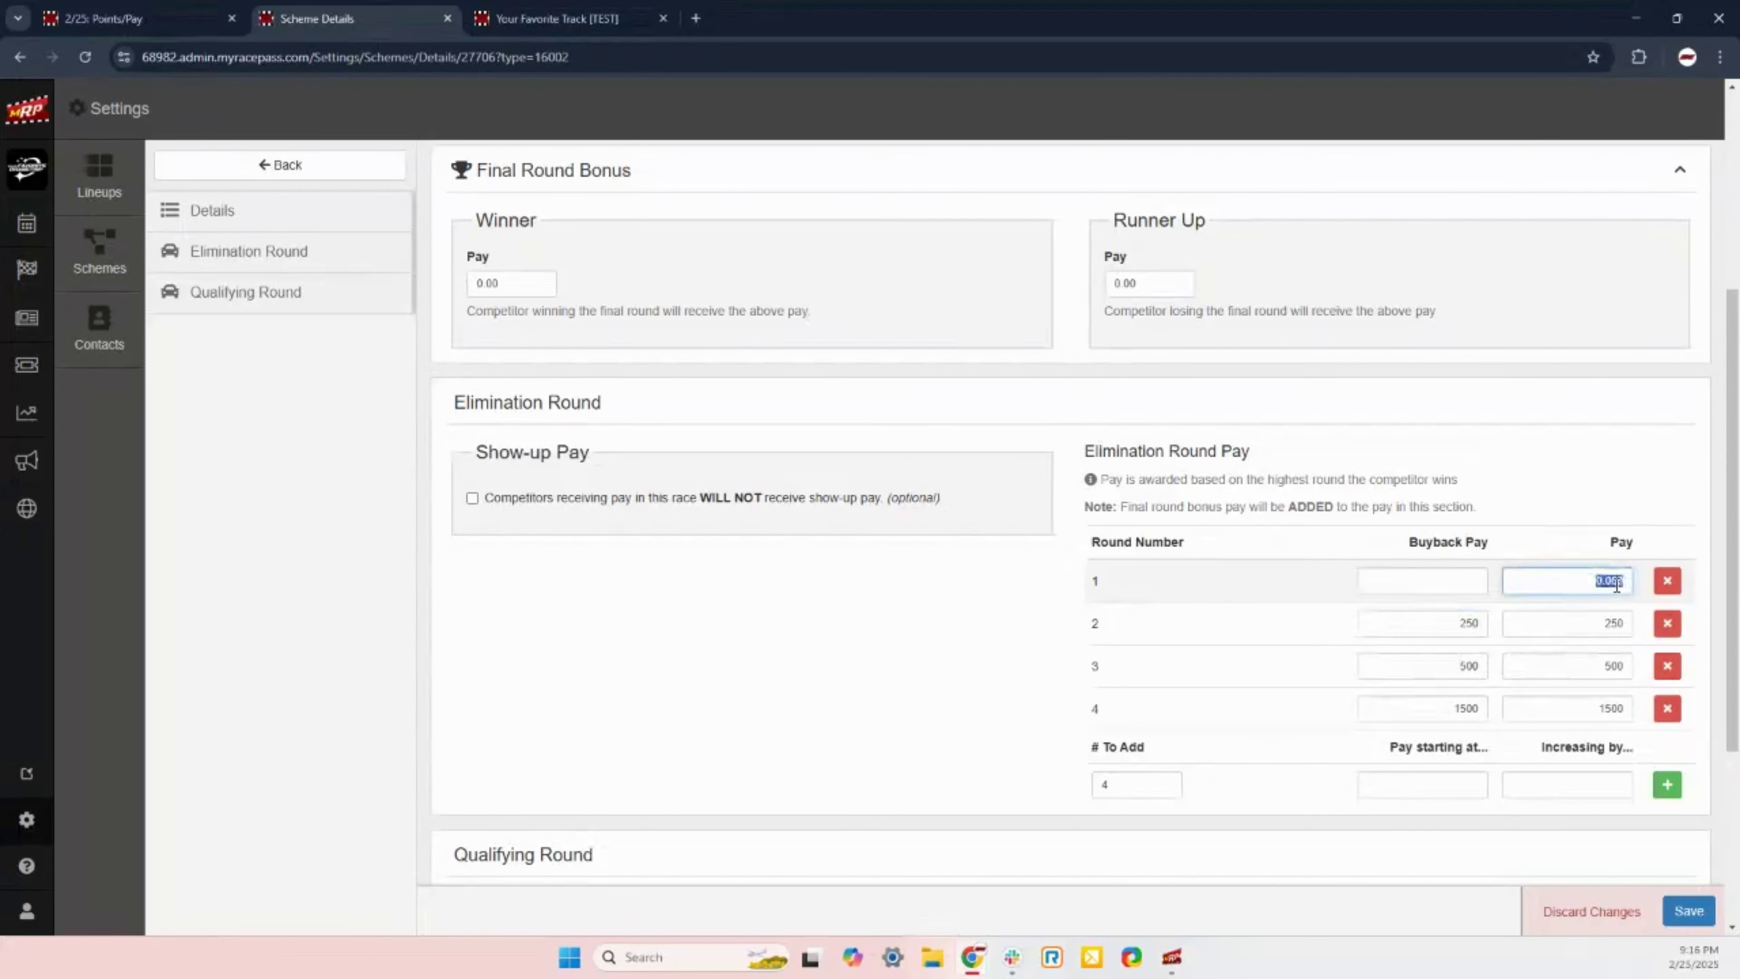
pyautogui.write('100')
pyautogui.click(1448, 587)
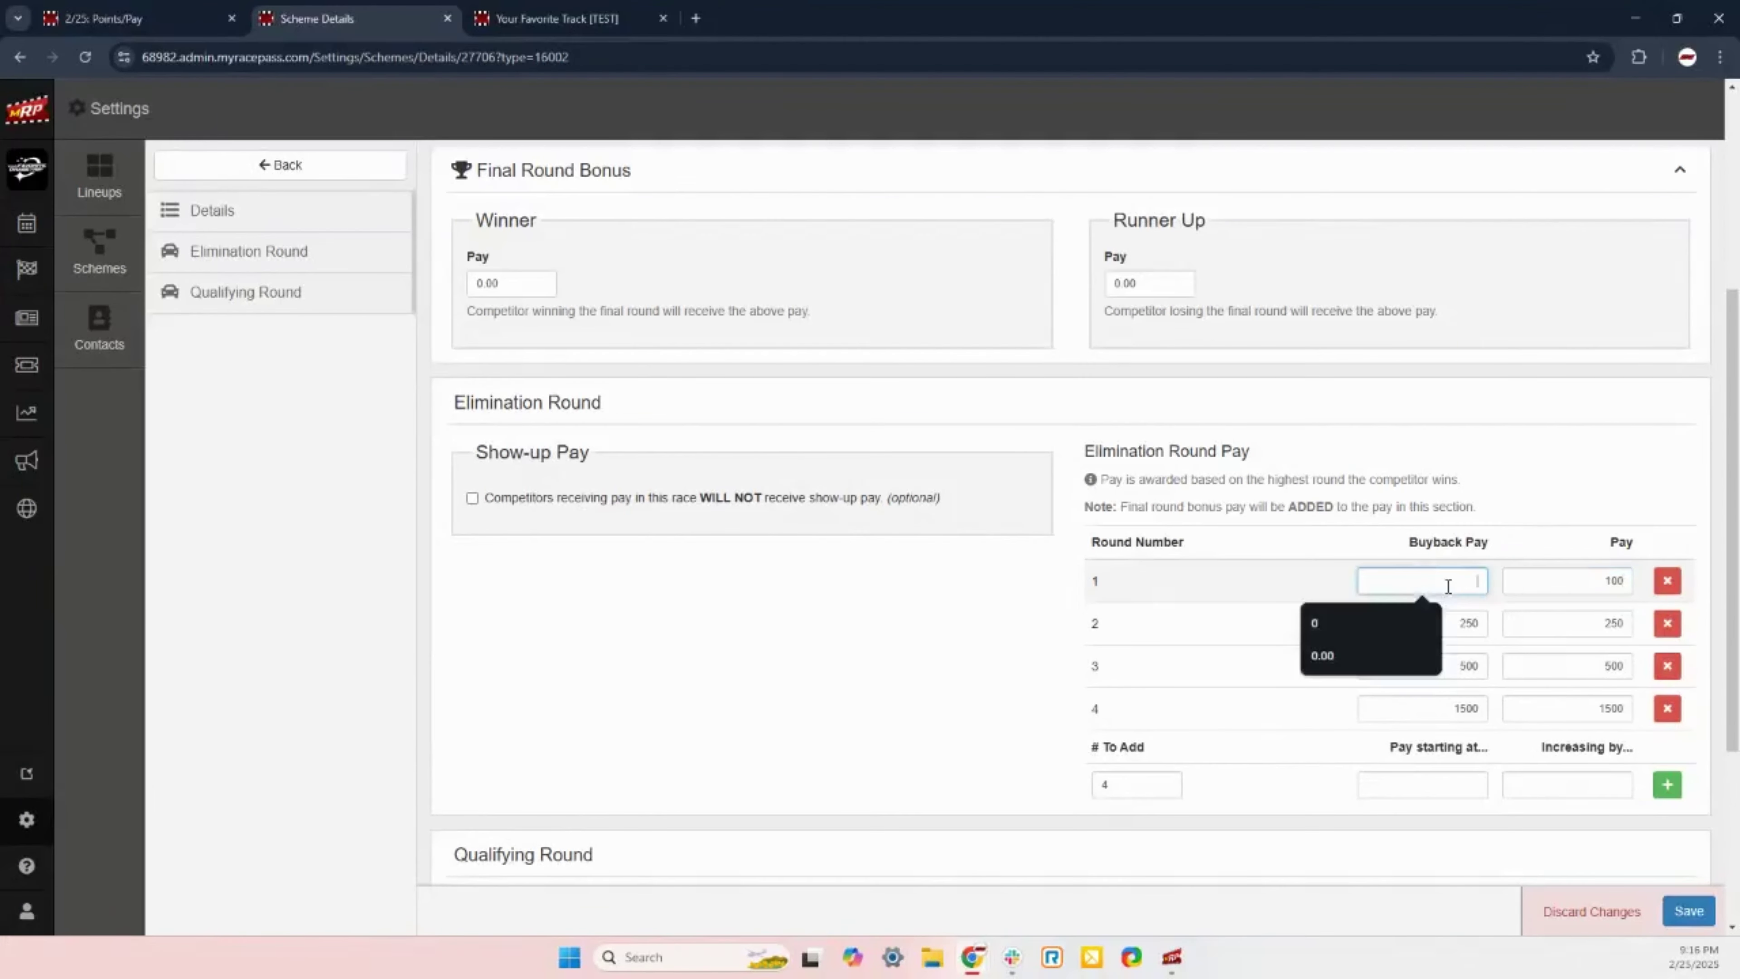
pyautogui.write('100')
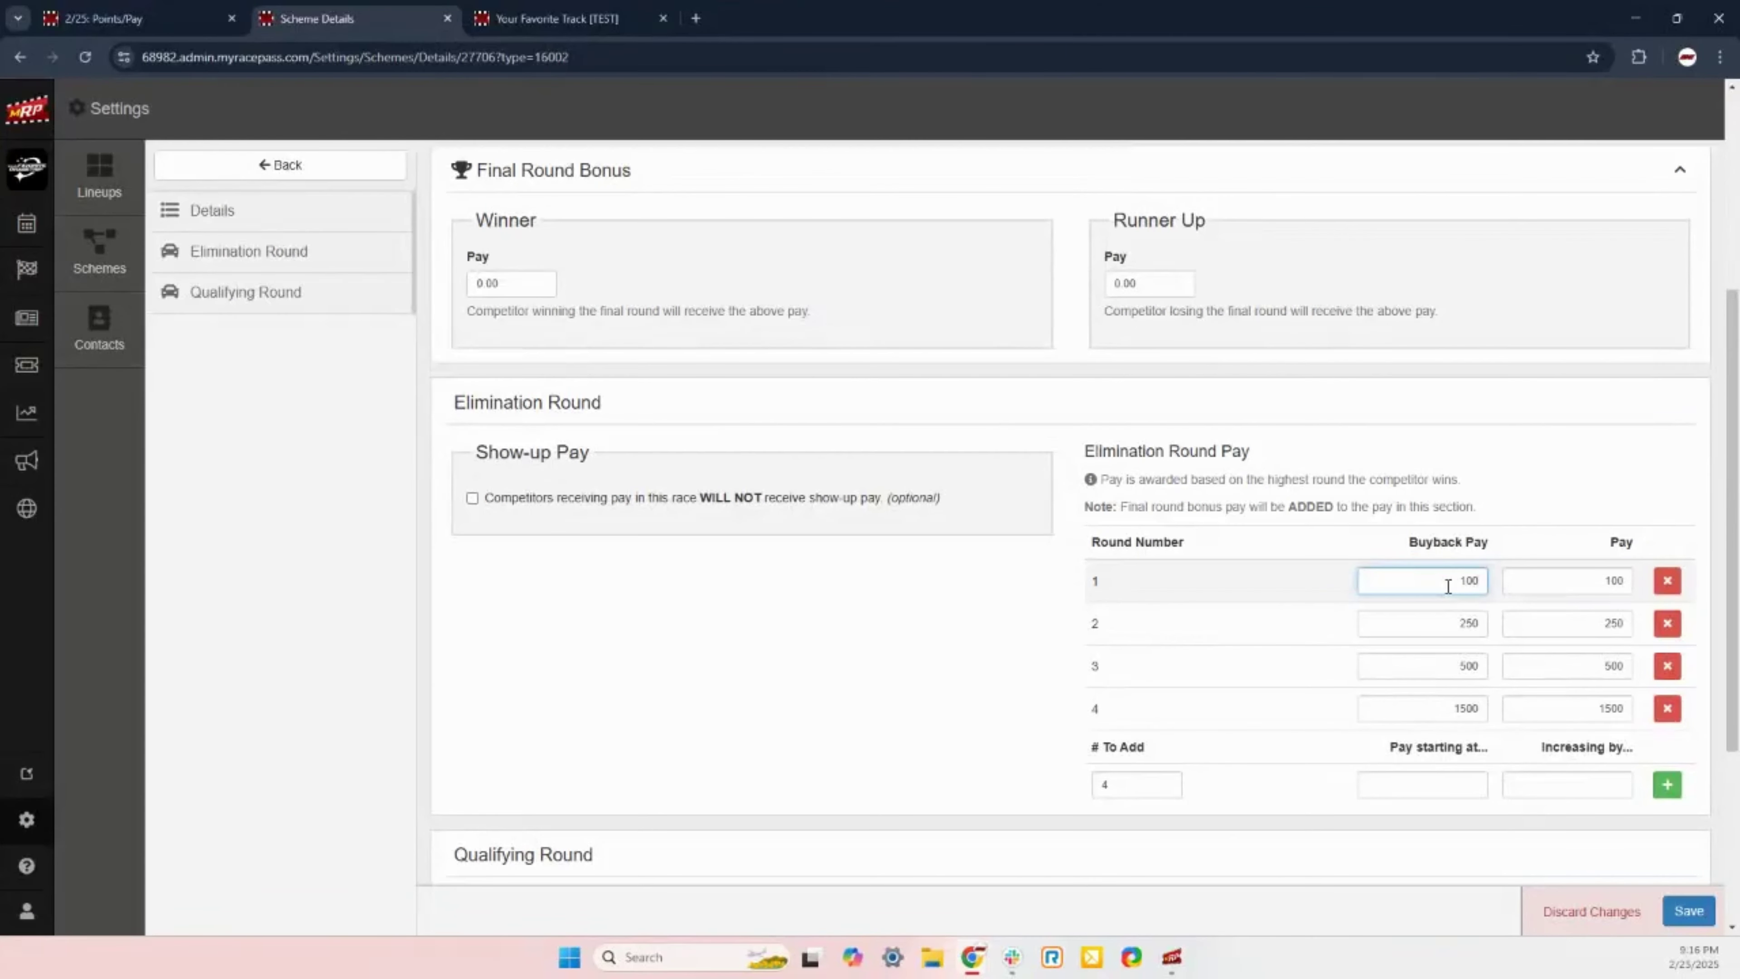
pyautogui.click(837, 718)
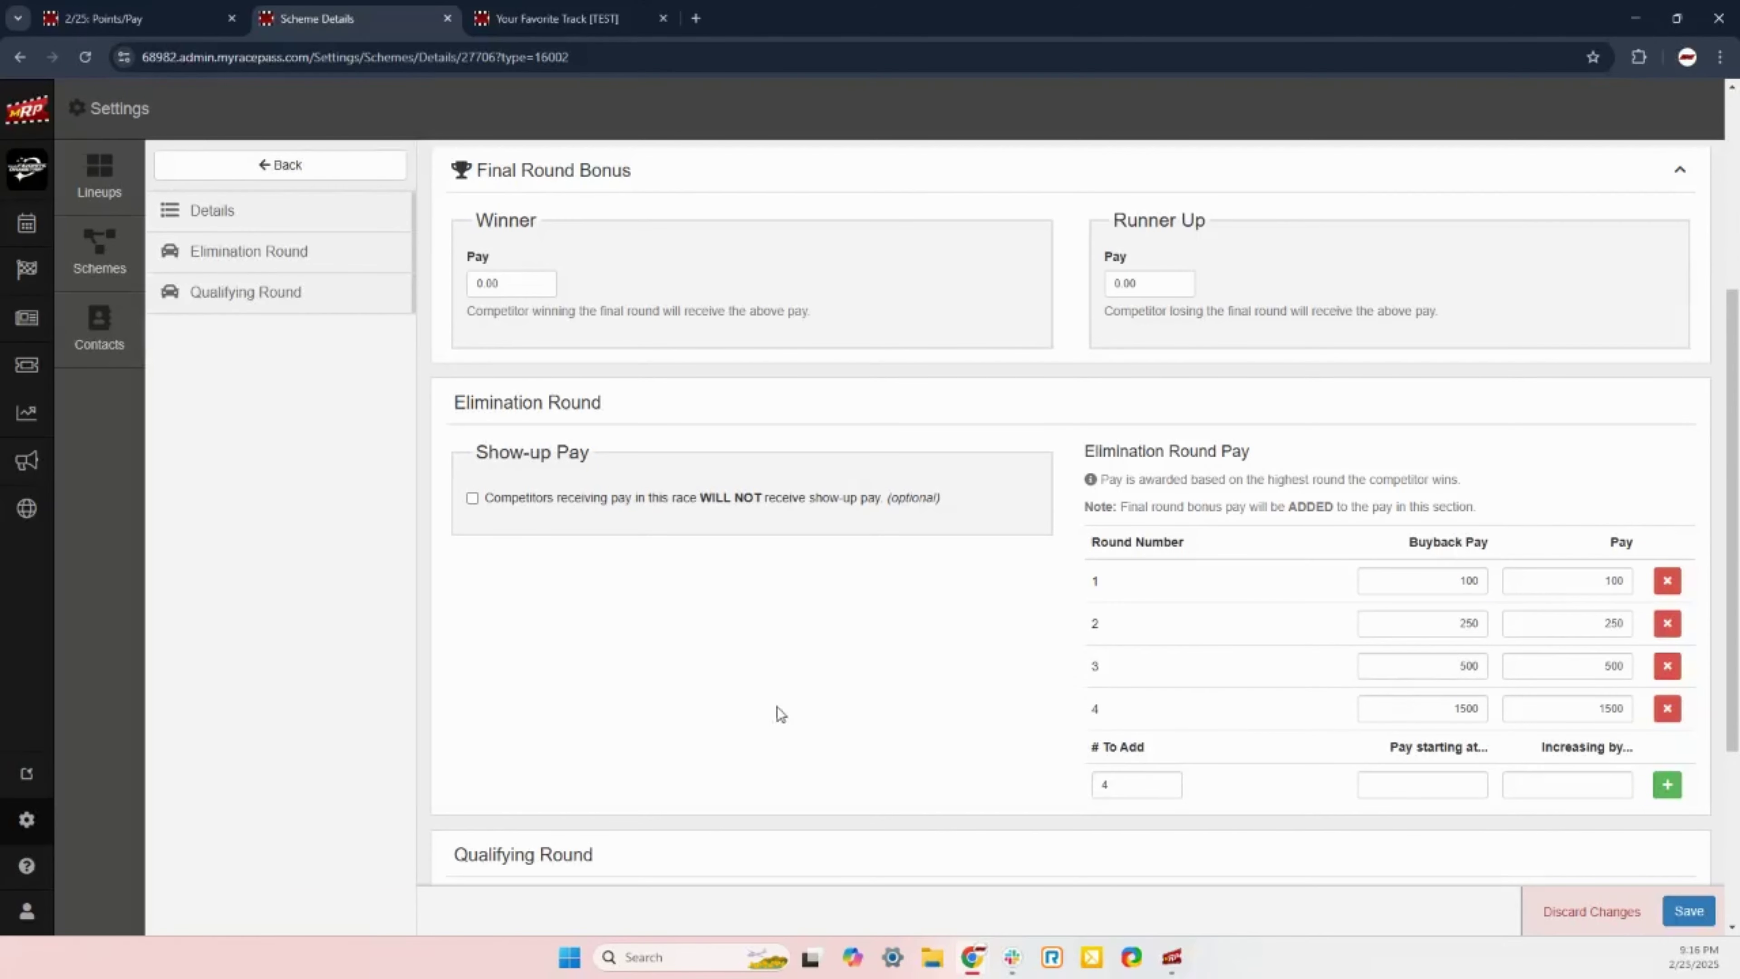
pyautogui.scroll(-4, 866, 614)
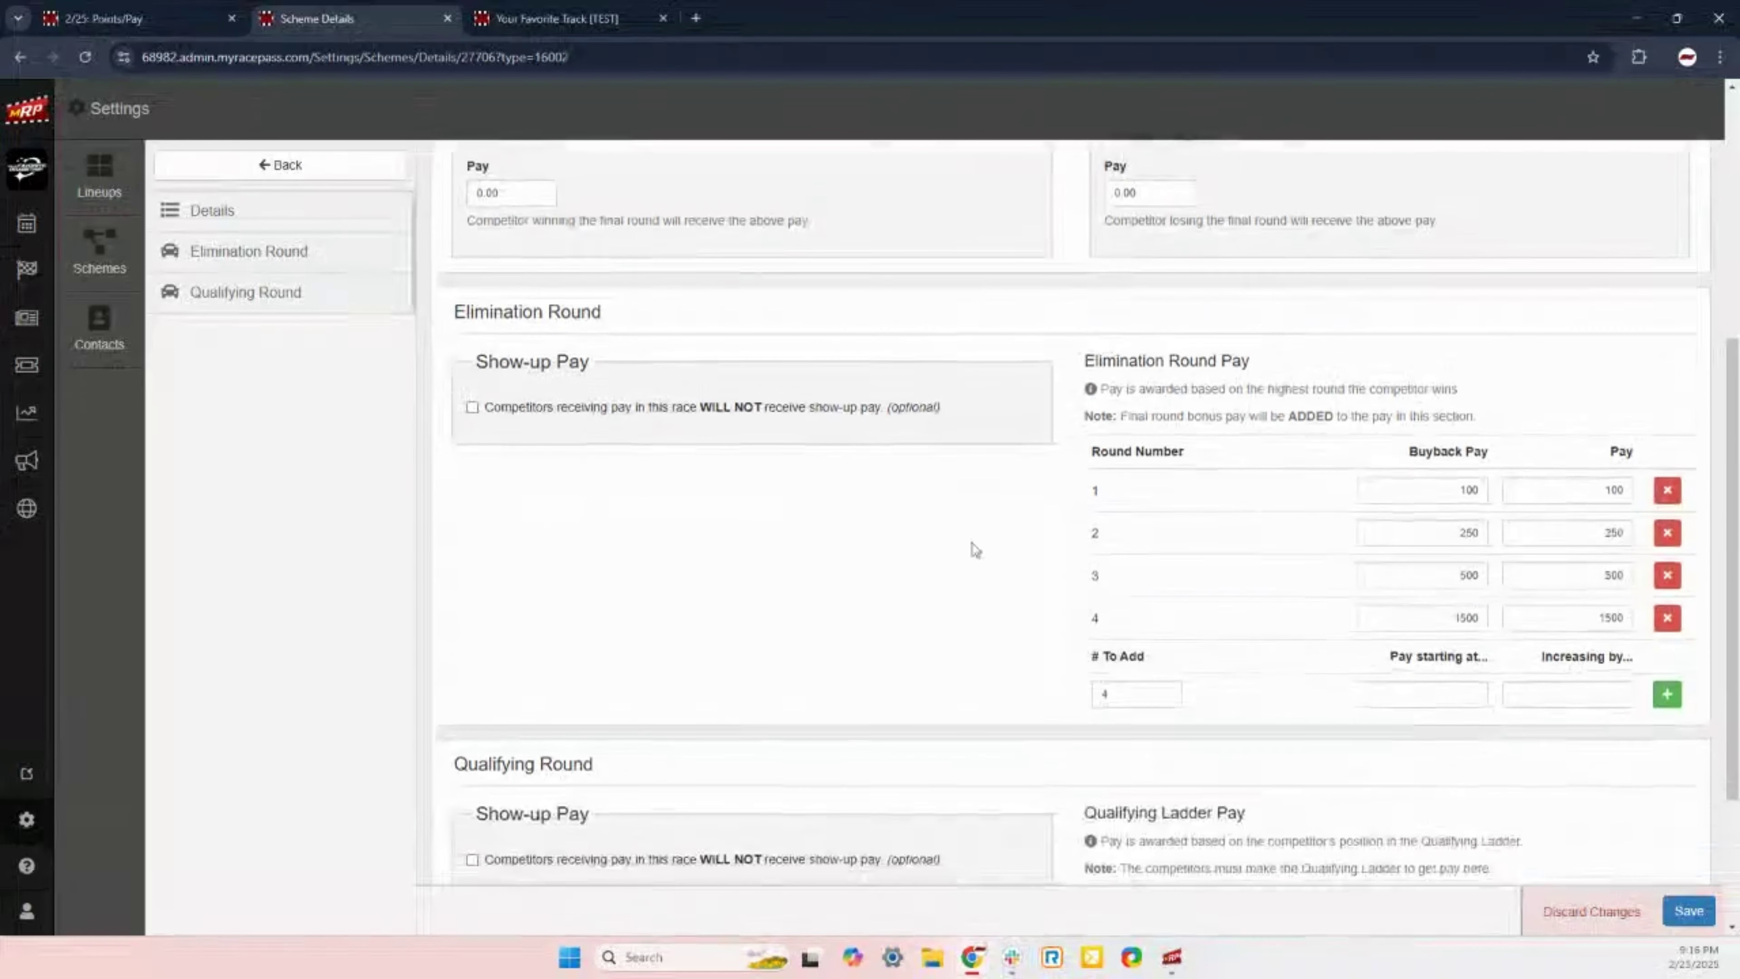
# Step: Set qualifying '# To Add' to 8, add the rows, save, and go back to the schemes list
pyautogui.scroll(-1, 1083, 560)
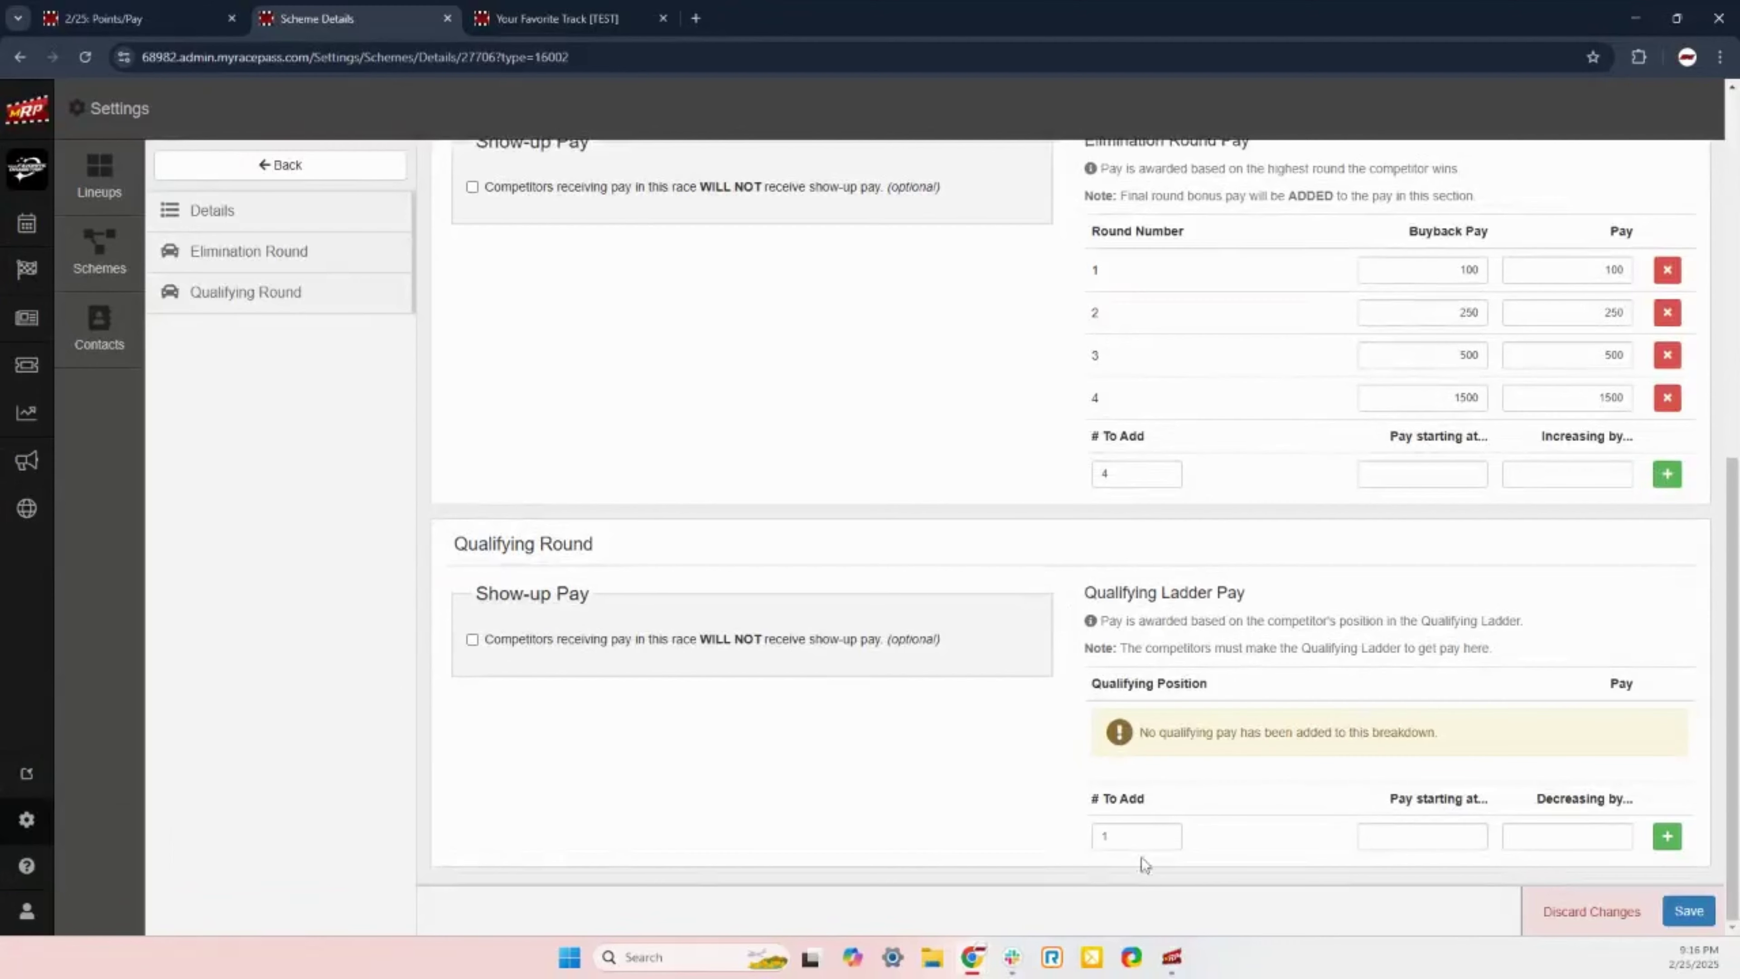
pyautogui.doubleClick(1117, 840)
pyautogui.write('8')
pyautogui.click(1667, 836)
pyautogui.scroll(-3, 1379, 808)
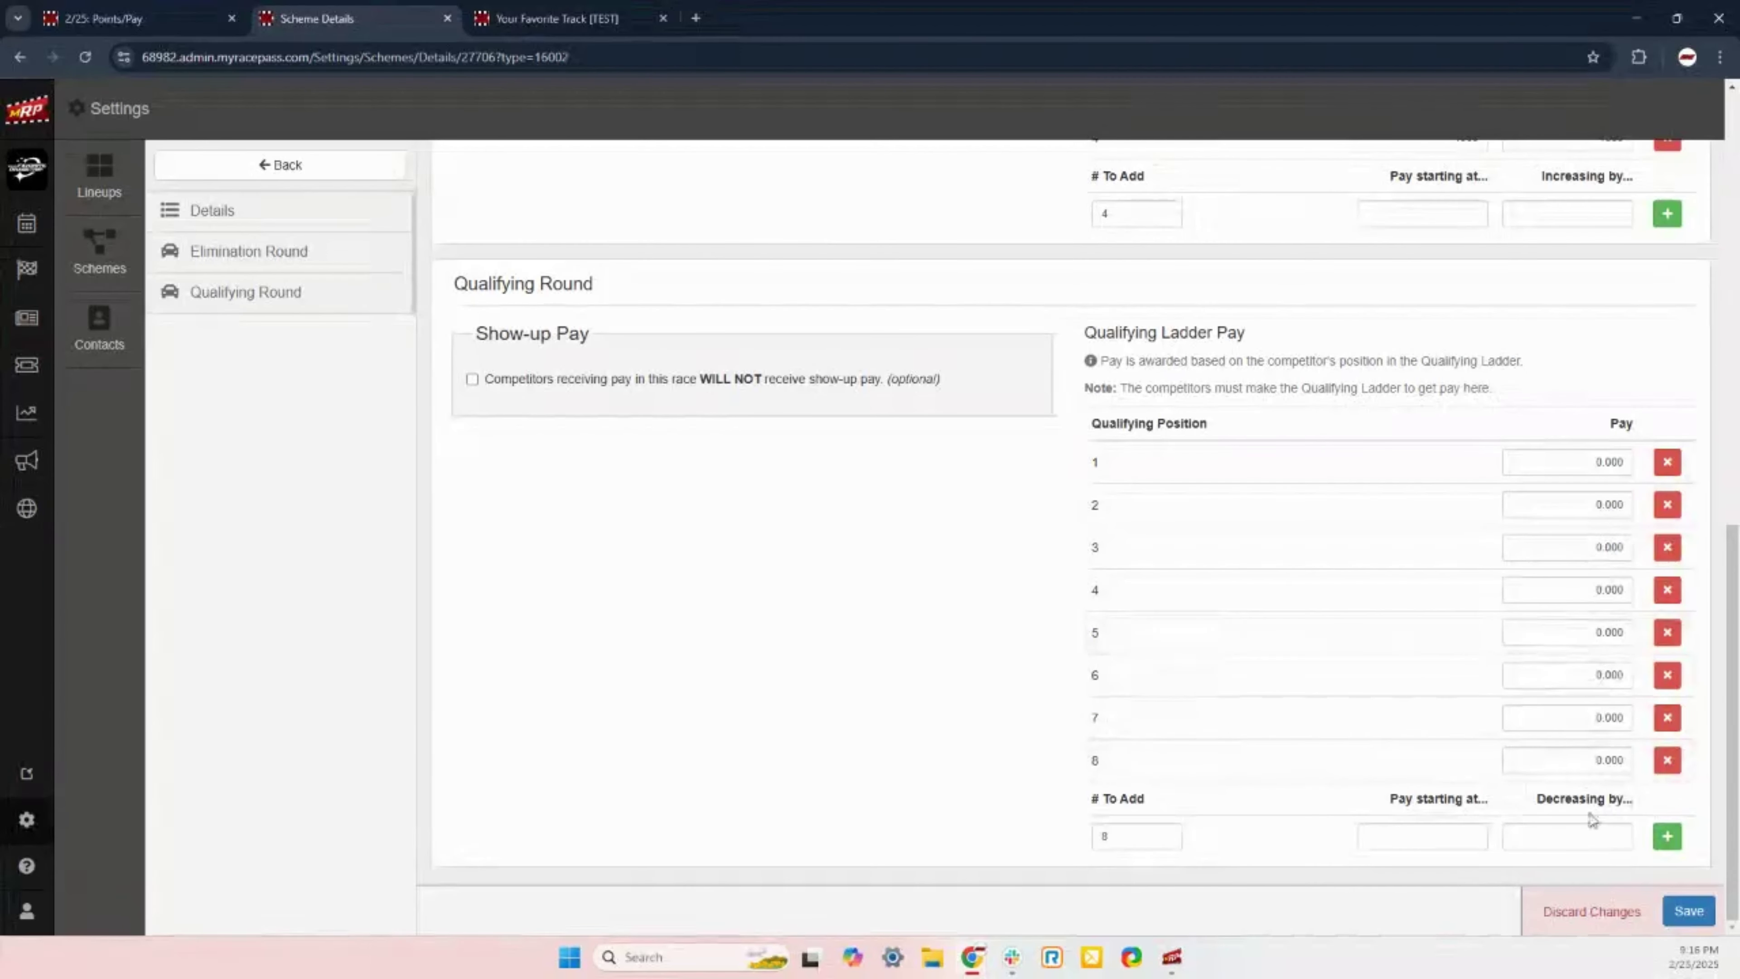
pyautogui.click(1689, 910)
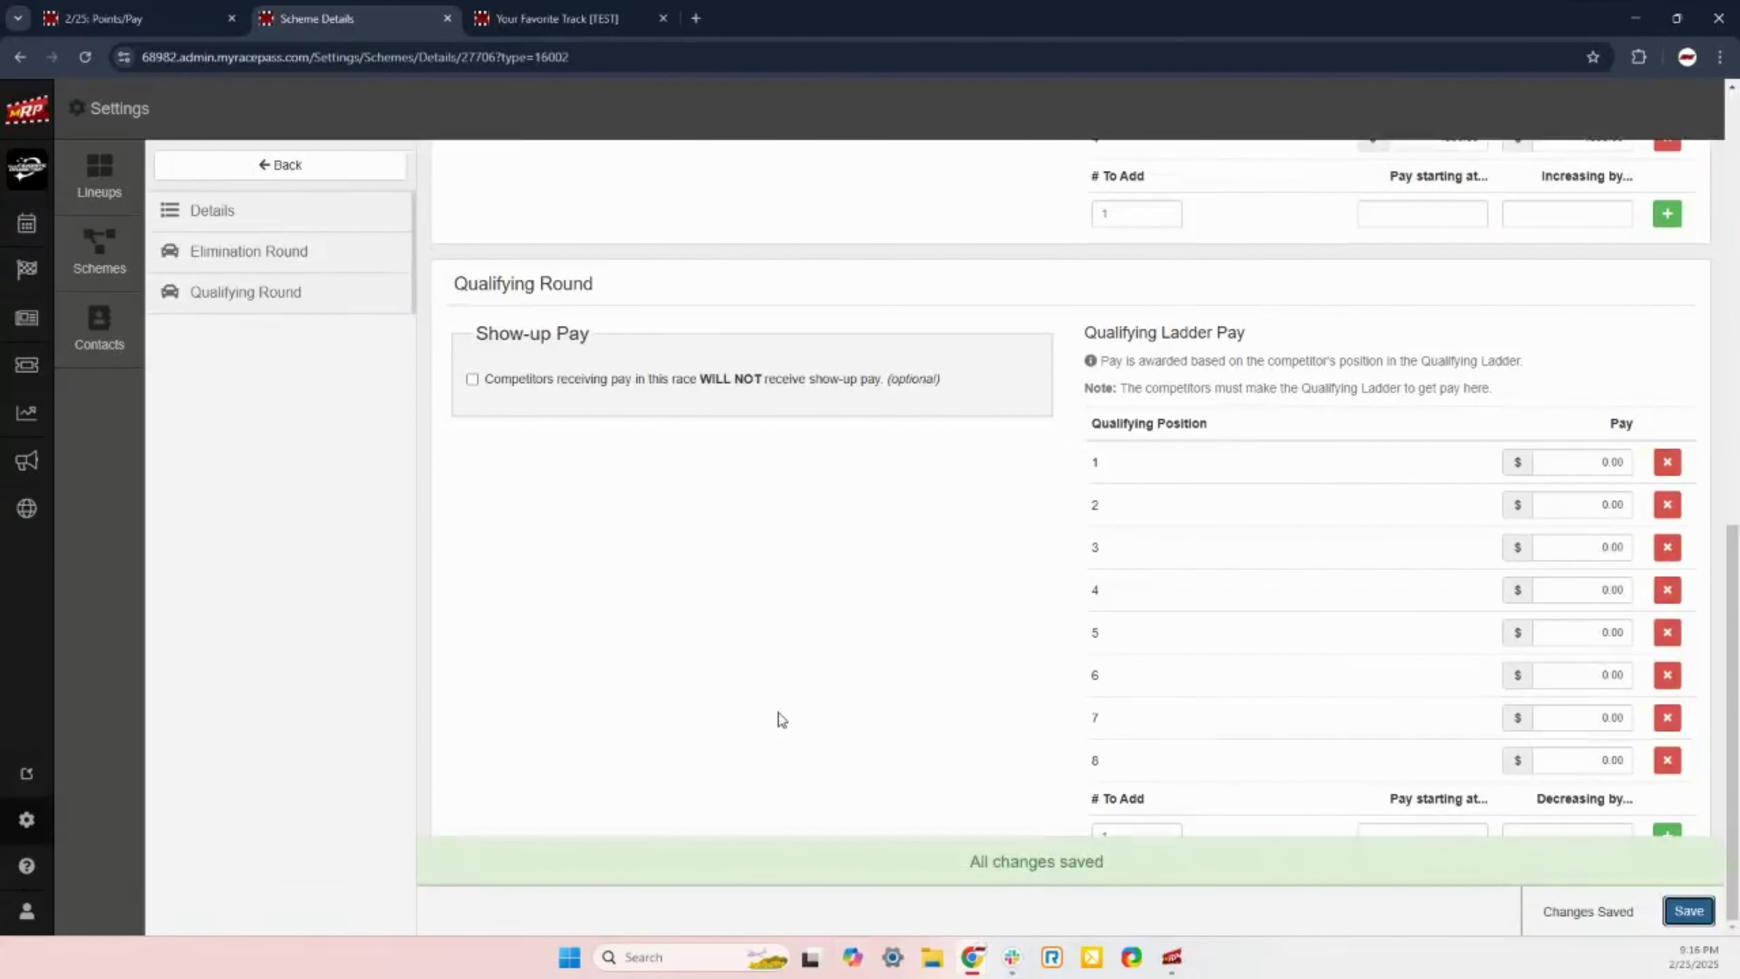
pyautogui.scroll(15, 764, 683)
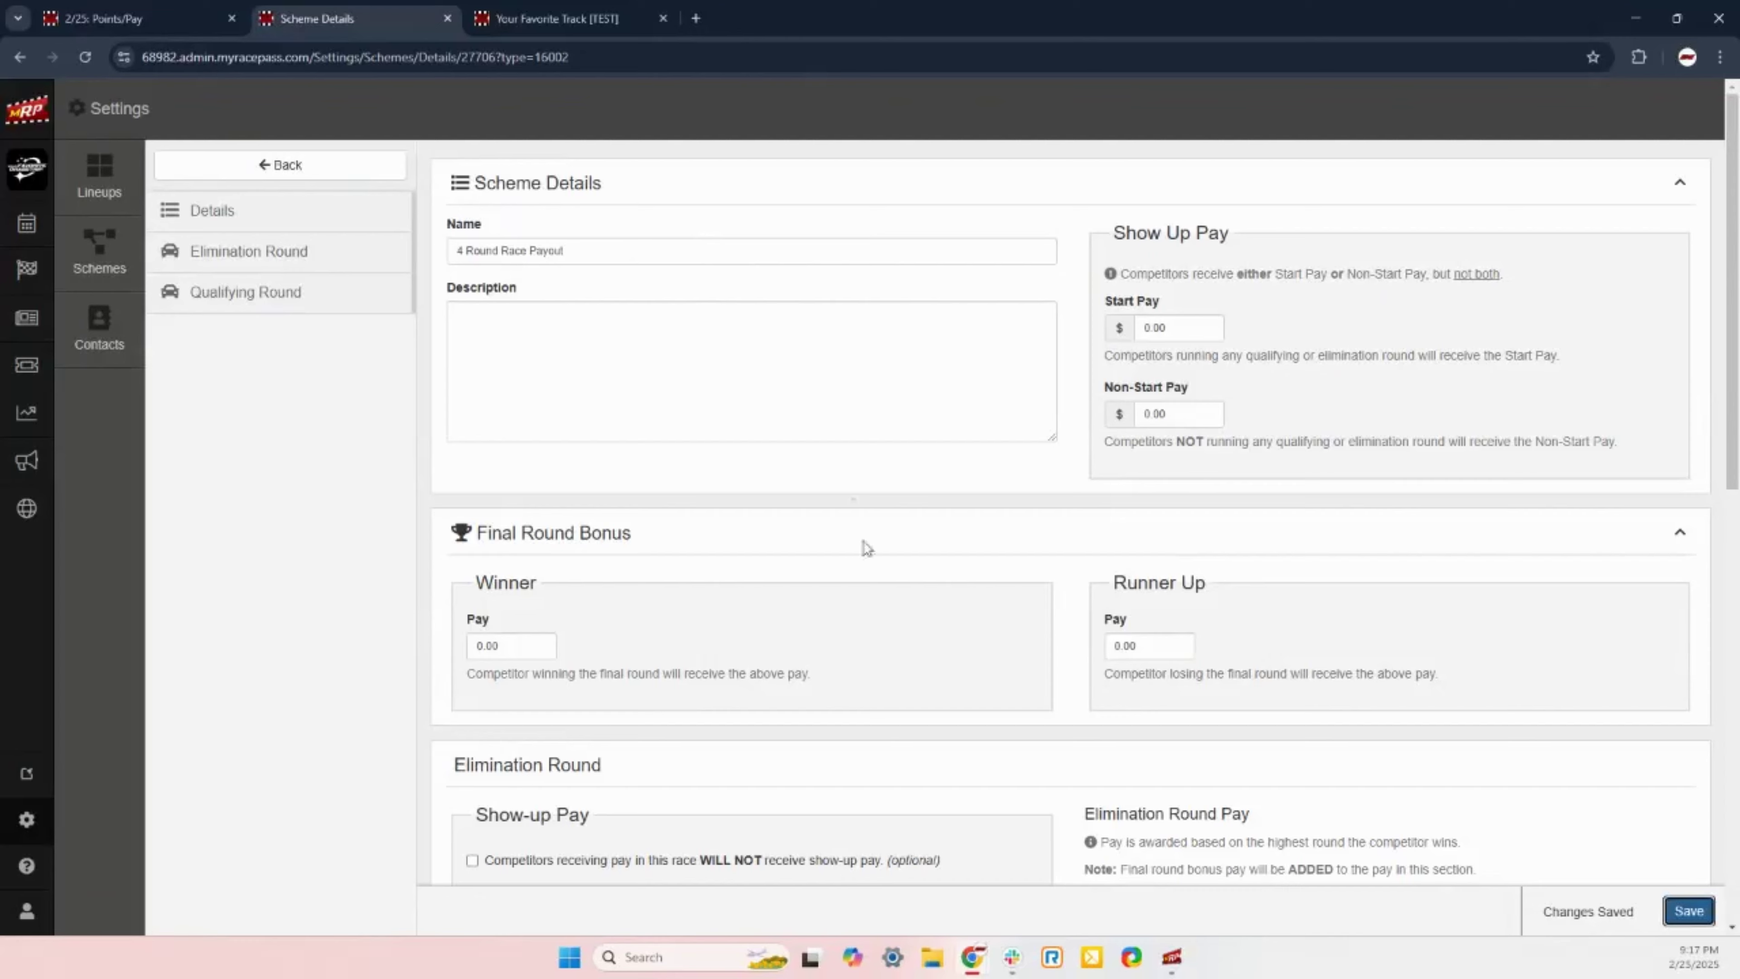
pyautogui.click(241, 169)
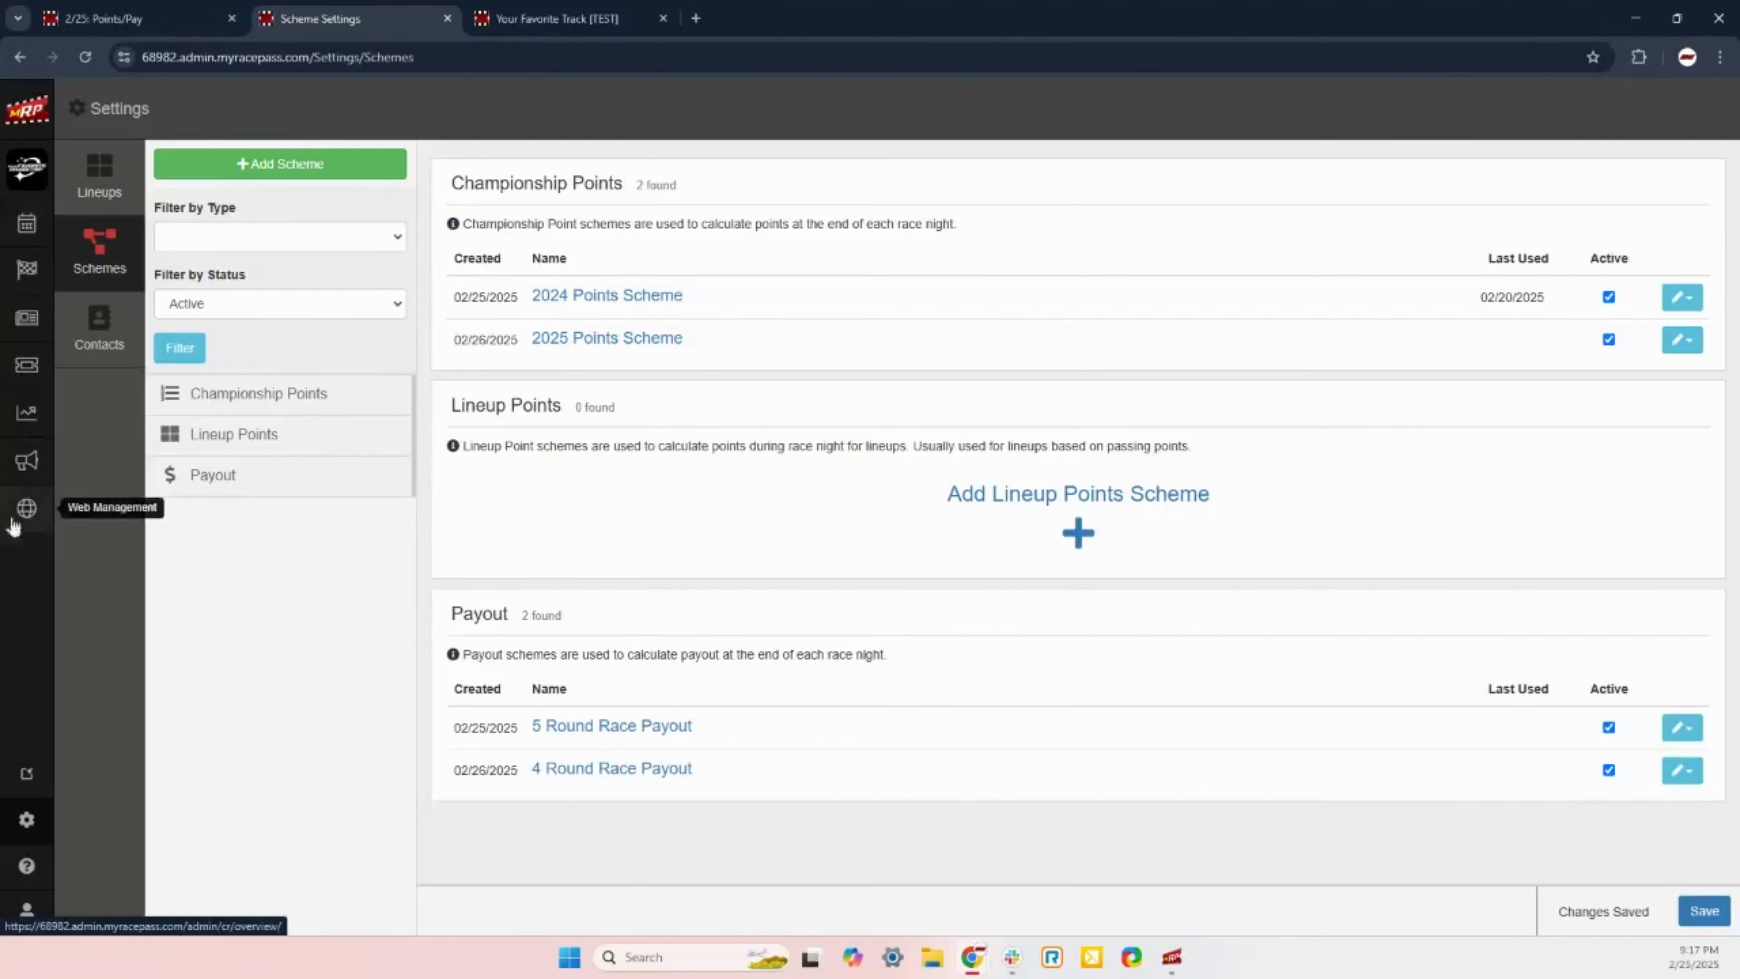
# Step: Browse the 5 Round Race Payout scheme, return to the list, and open then dismiss its actions menu
pyautogui.click(602, 727)
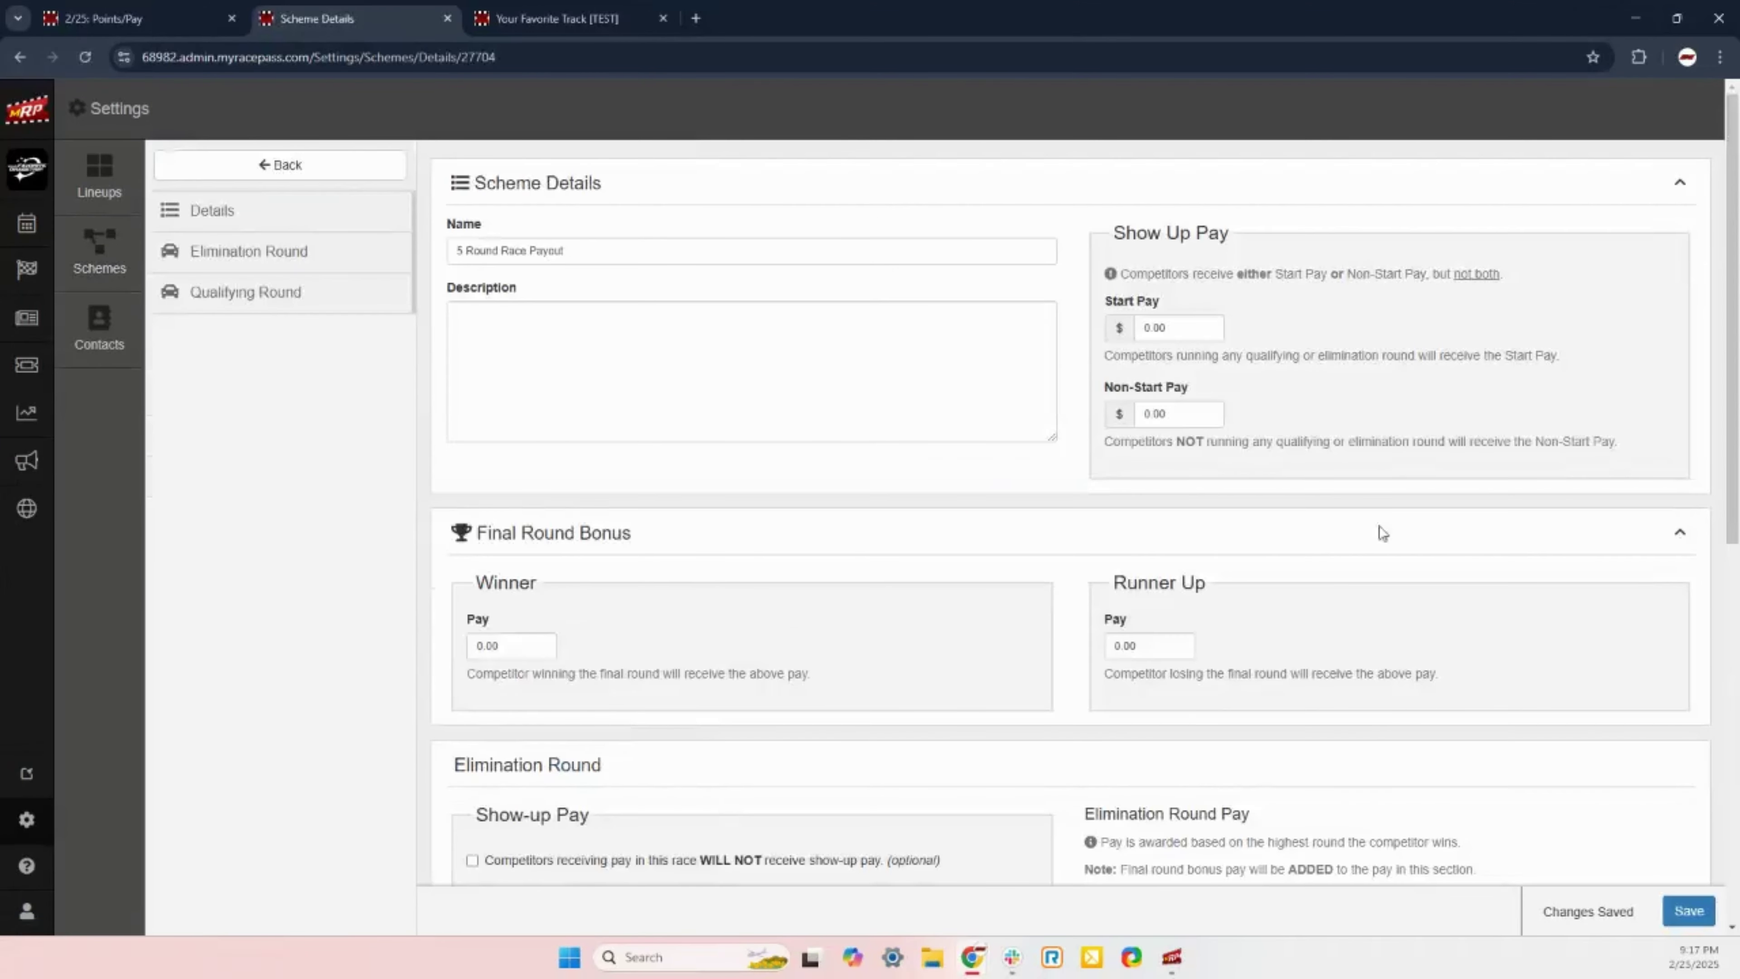
pyautogui.scroll(-5, 1370, 548)
pyautogui.scroll(-1, 1363, 557)
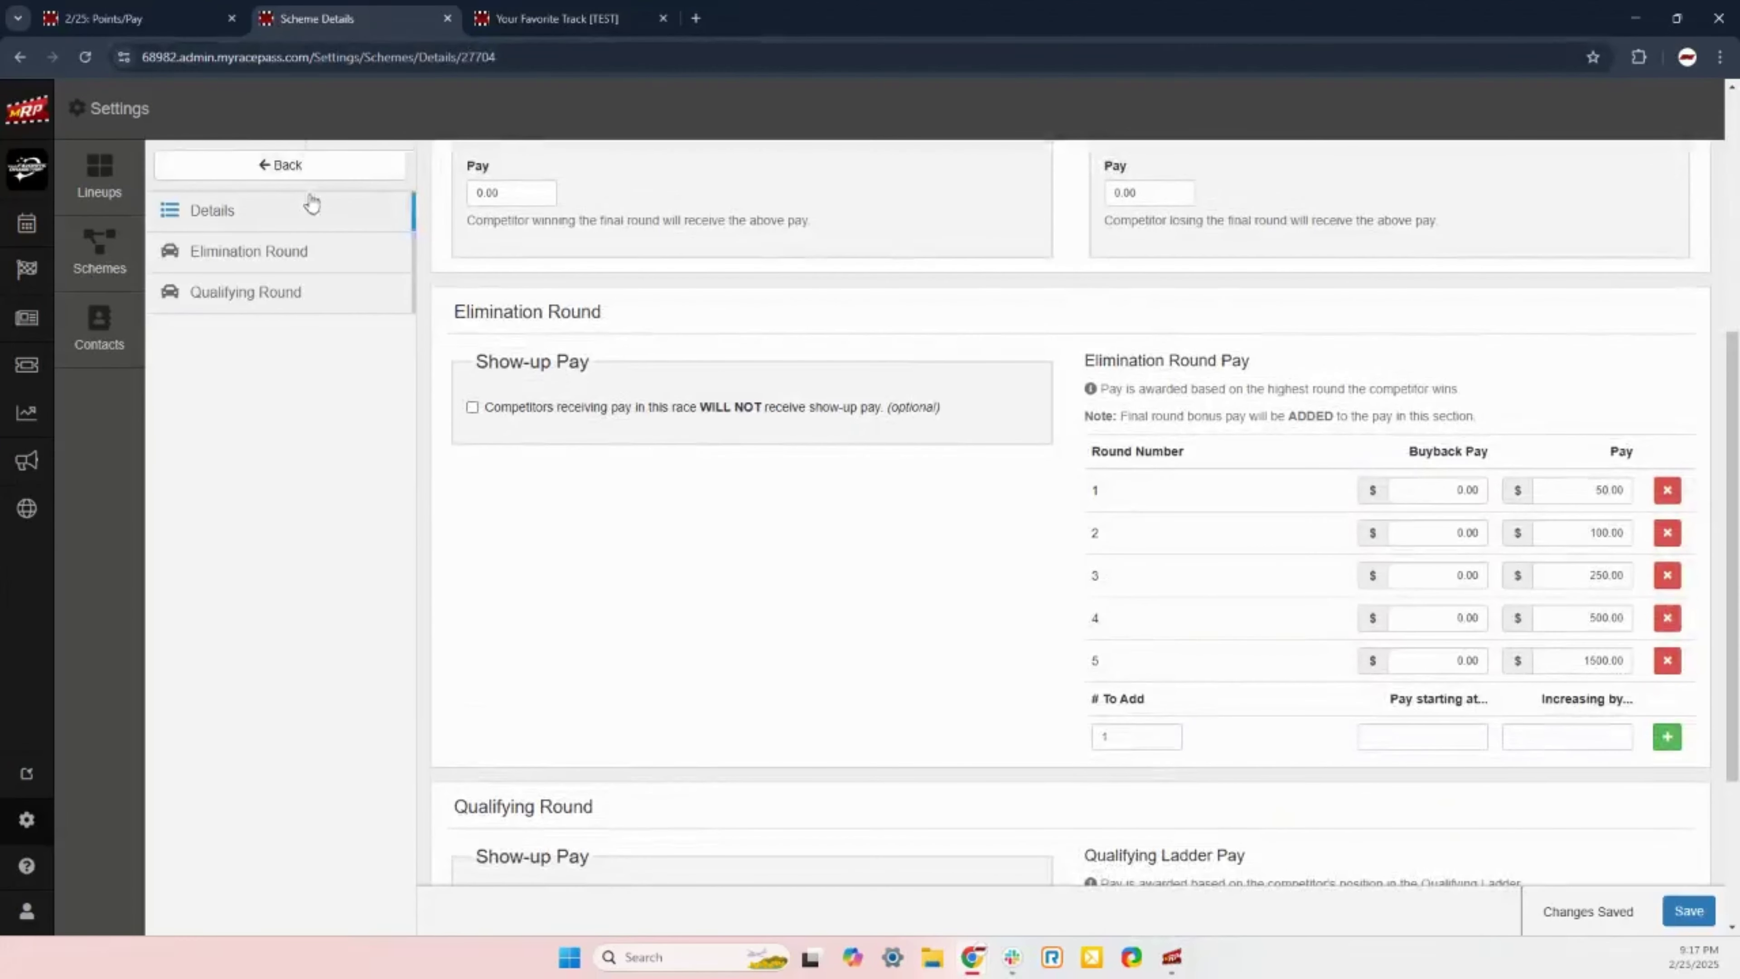
pyautogui.click(281, 165)
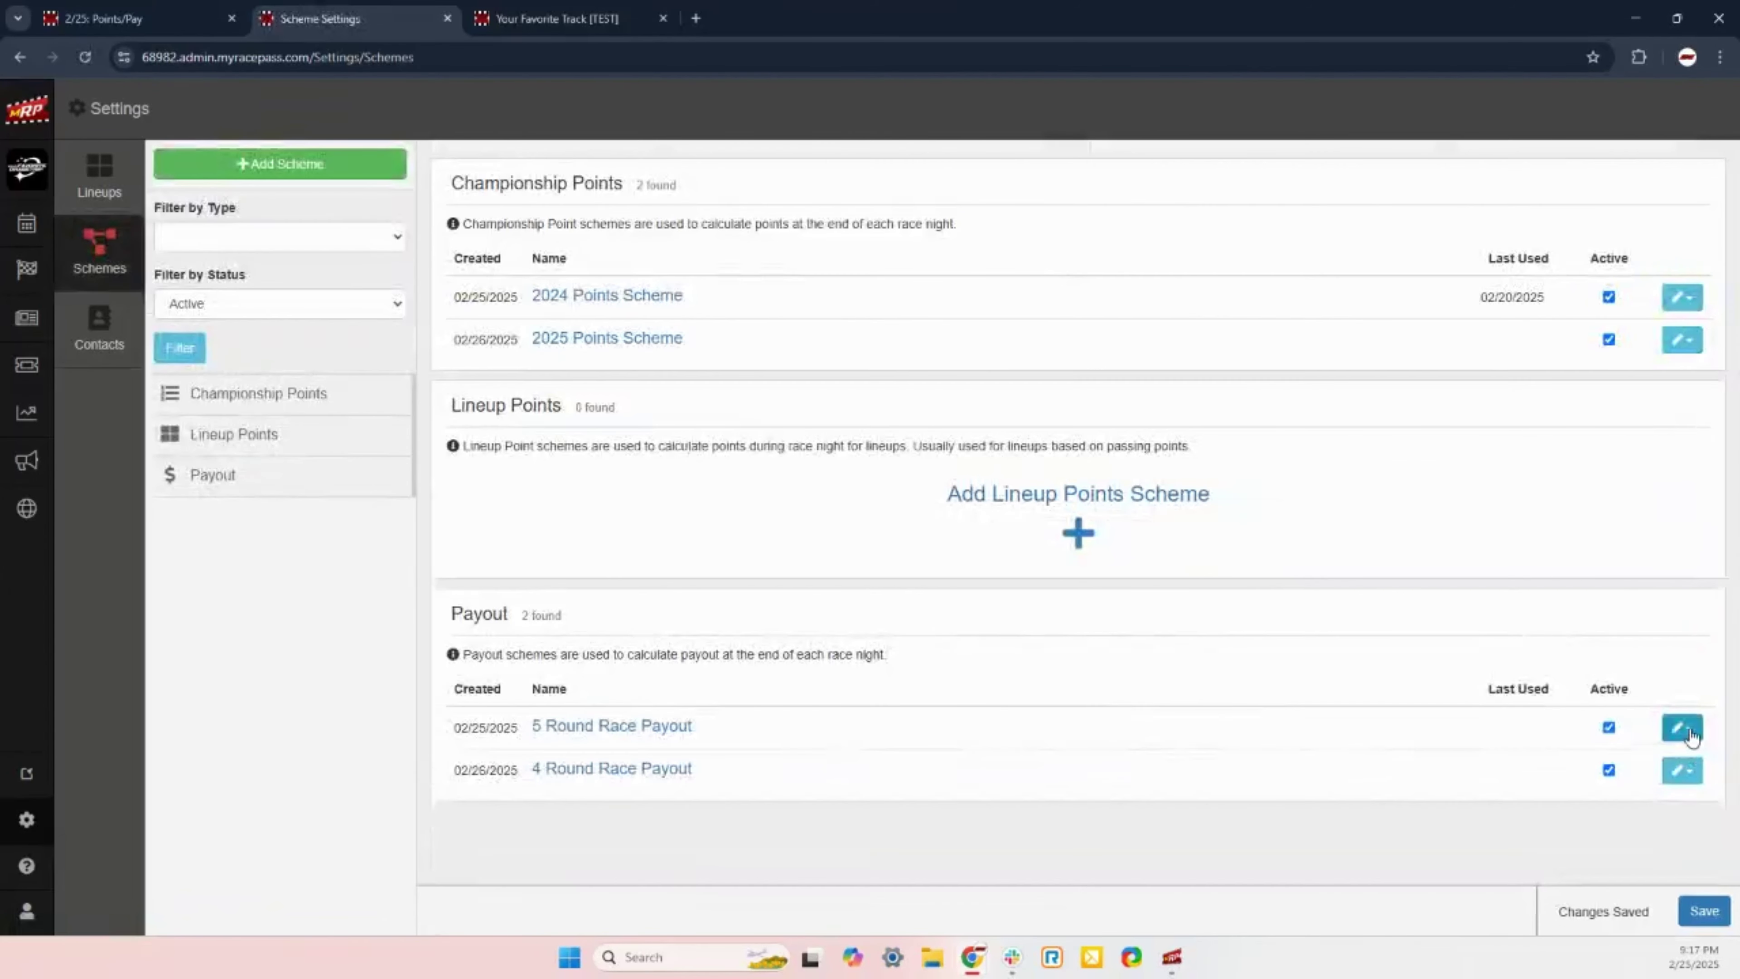
pyautogui.click(1682, 728)
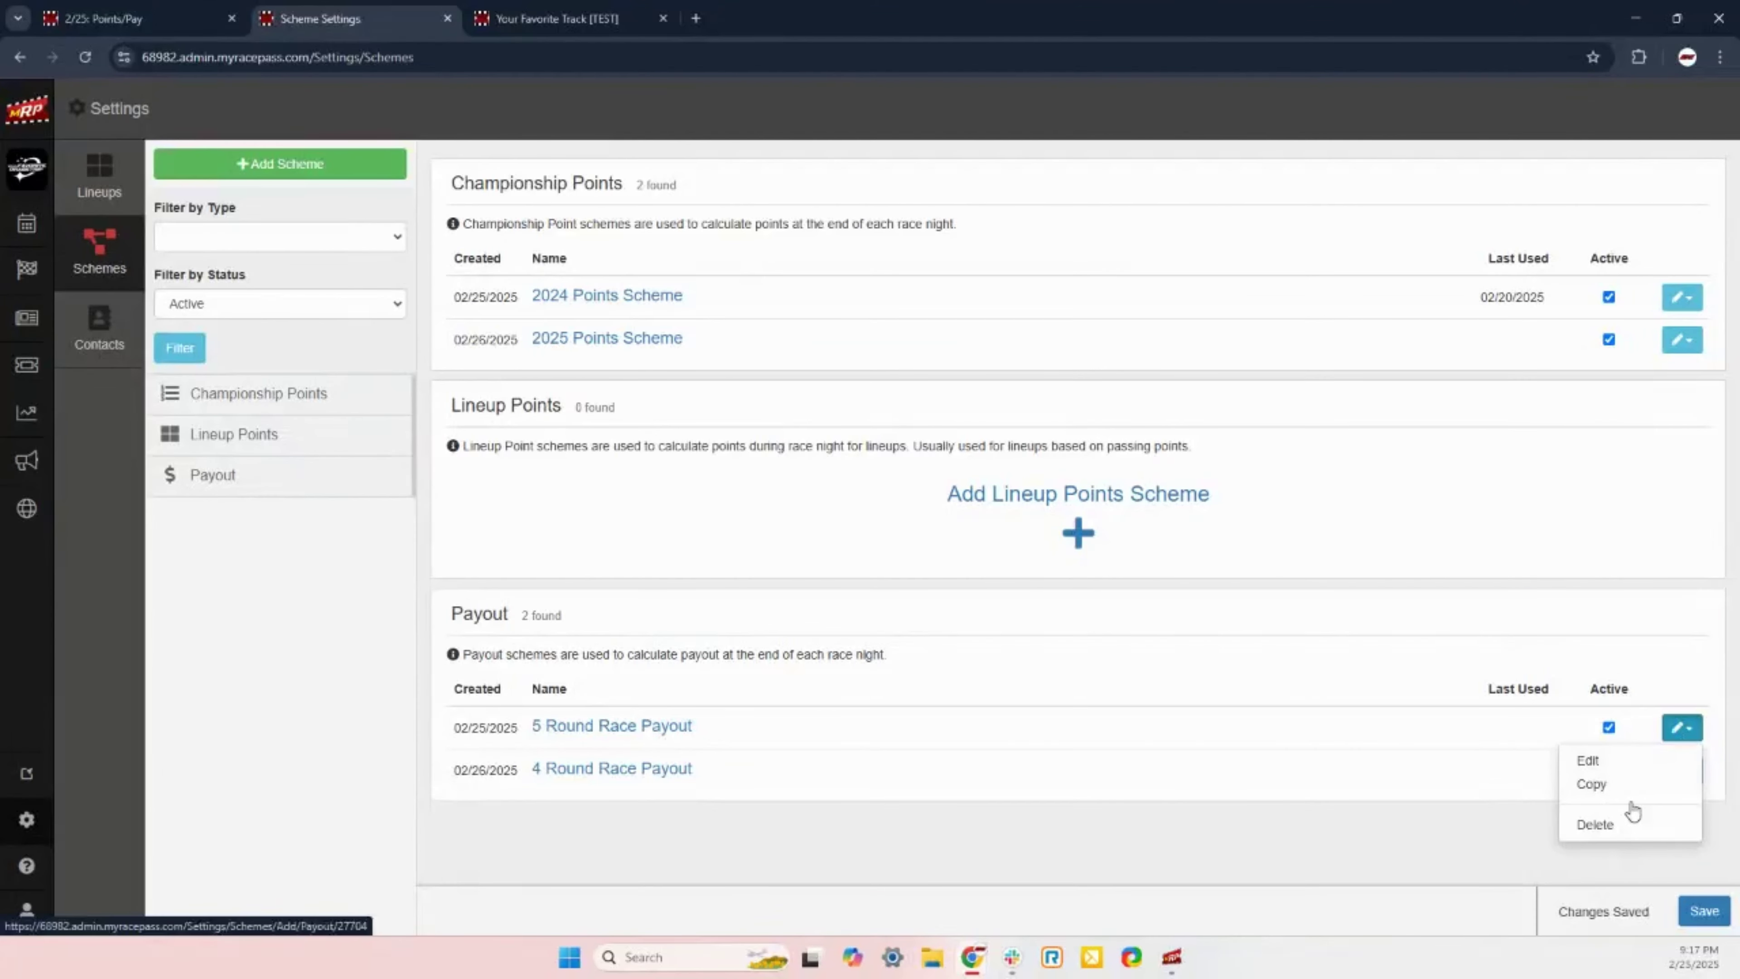
pyautogui.click(1472, 841)
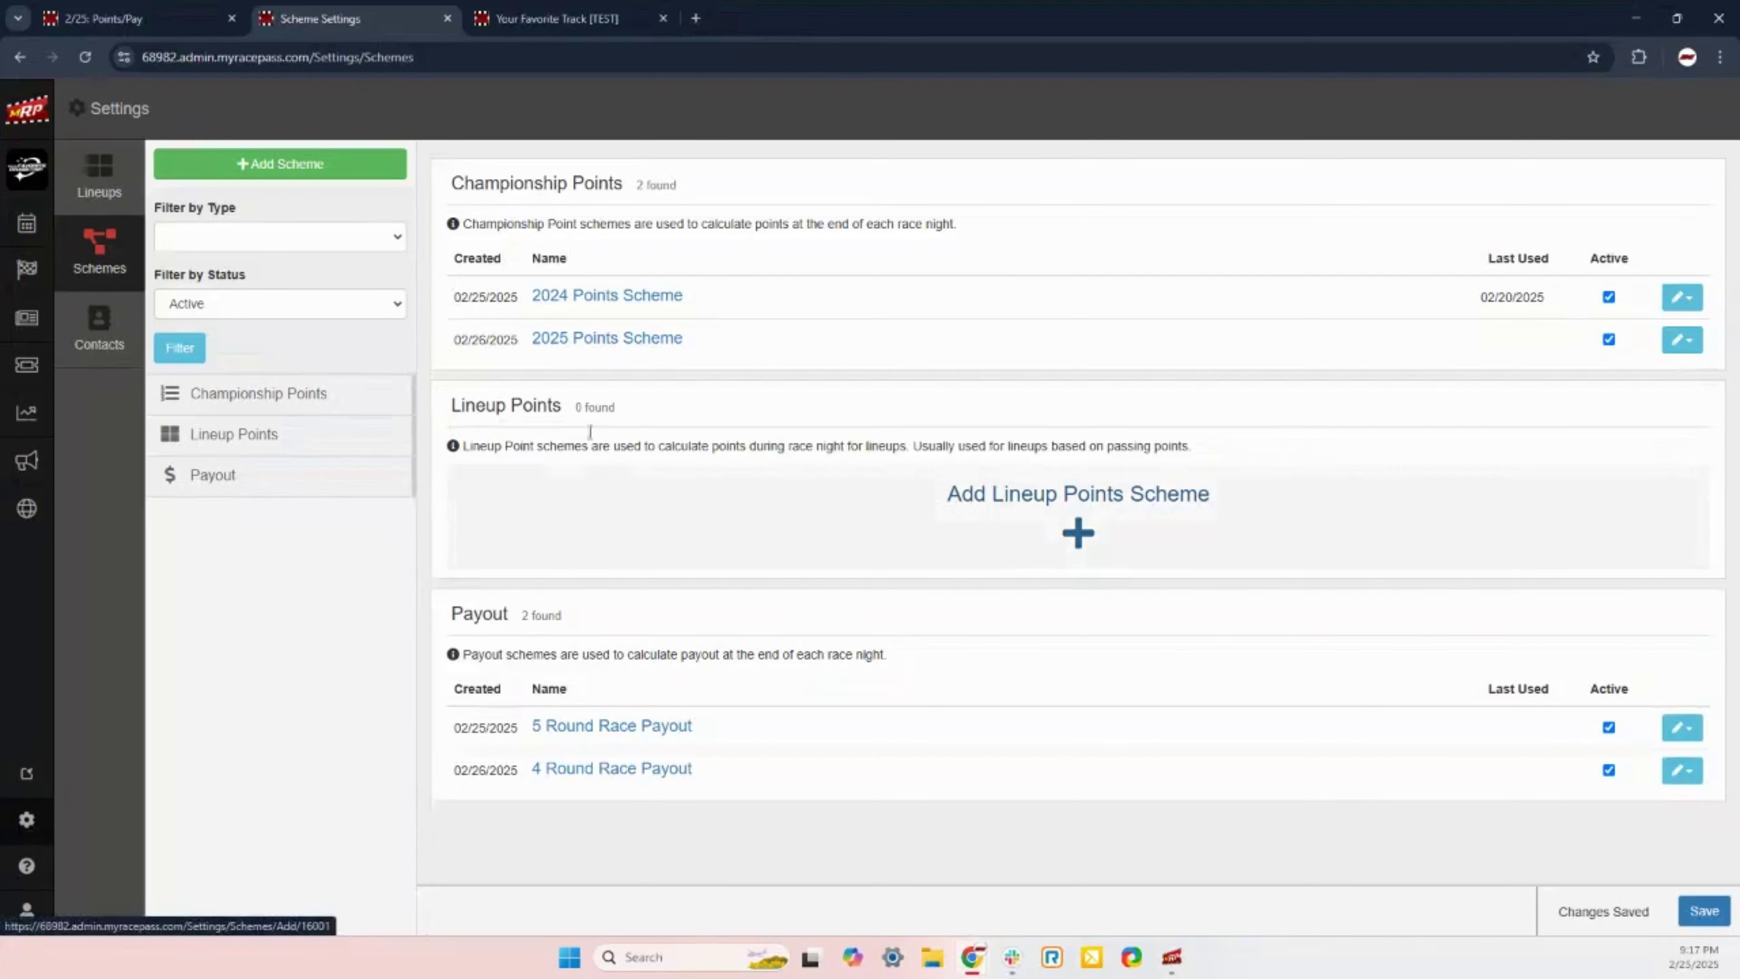
# Step: Close the Scheme Settings tab and begin adding a Points/Pay Group for the Pro - Bracket event
pyautogui.click(447, 19)
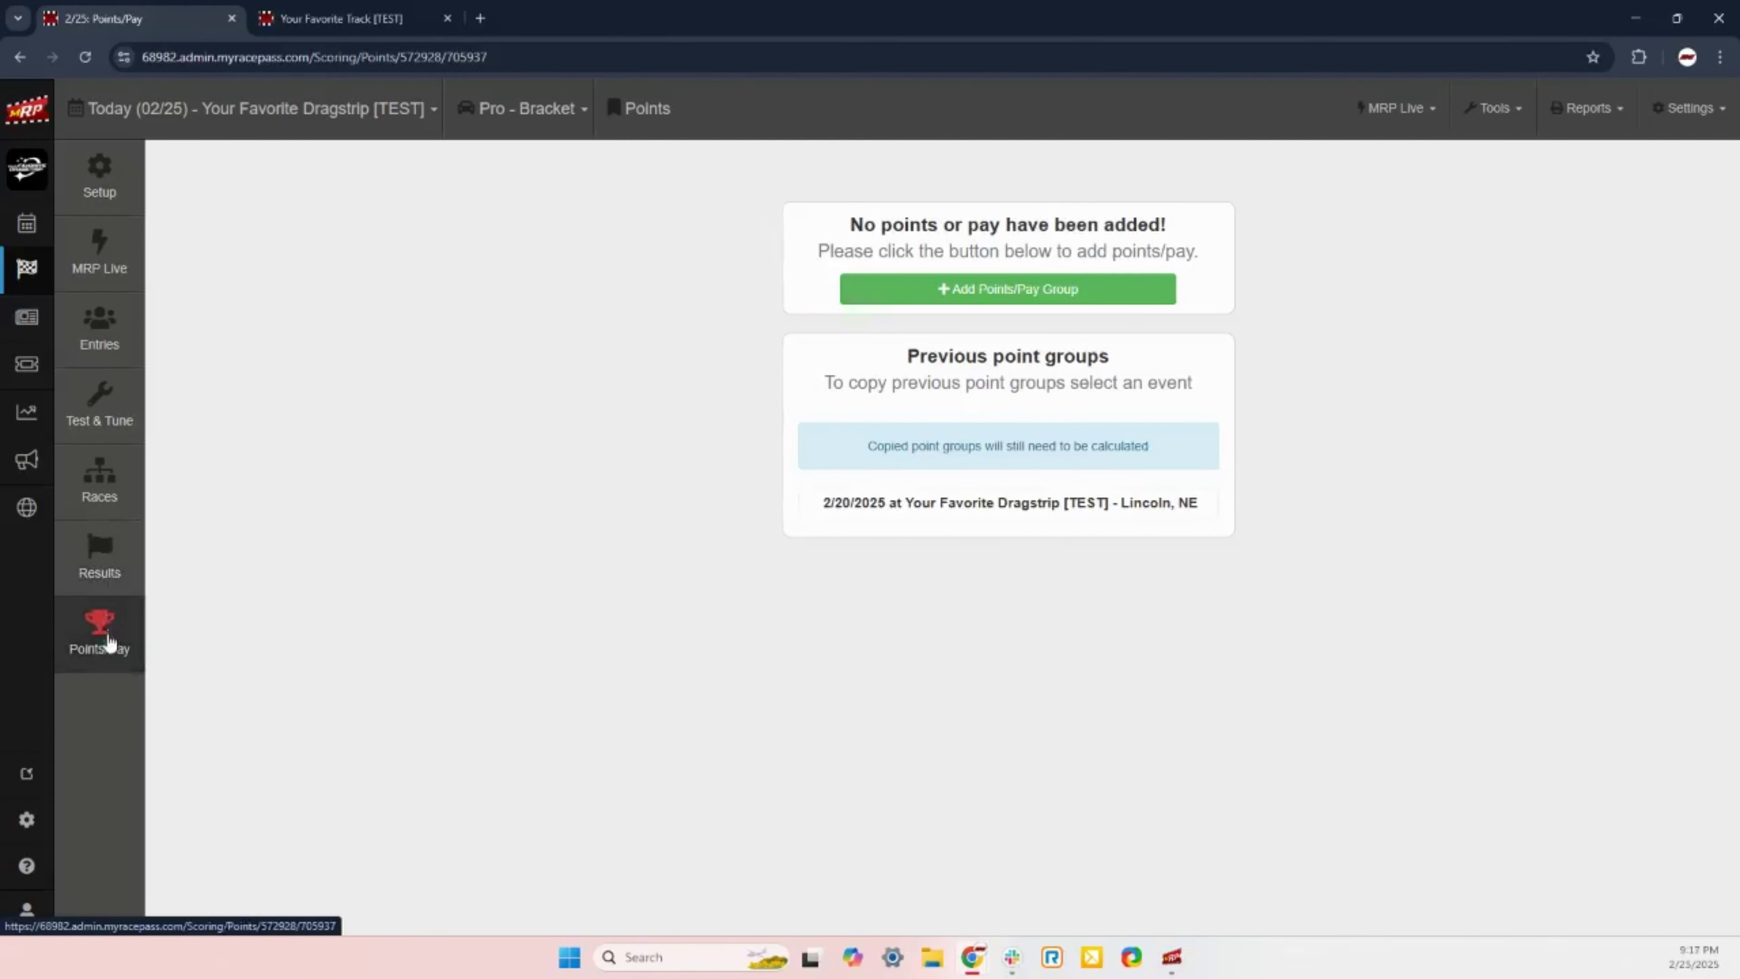
pyautogui.click(1034, 296)
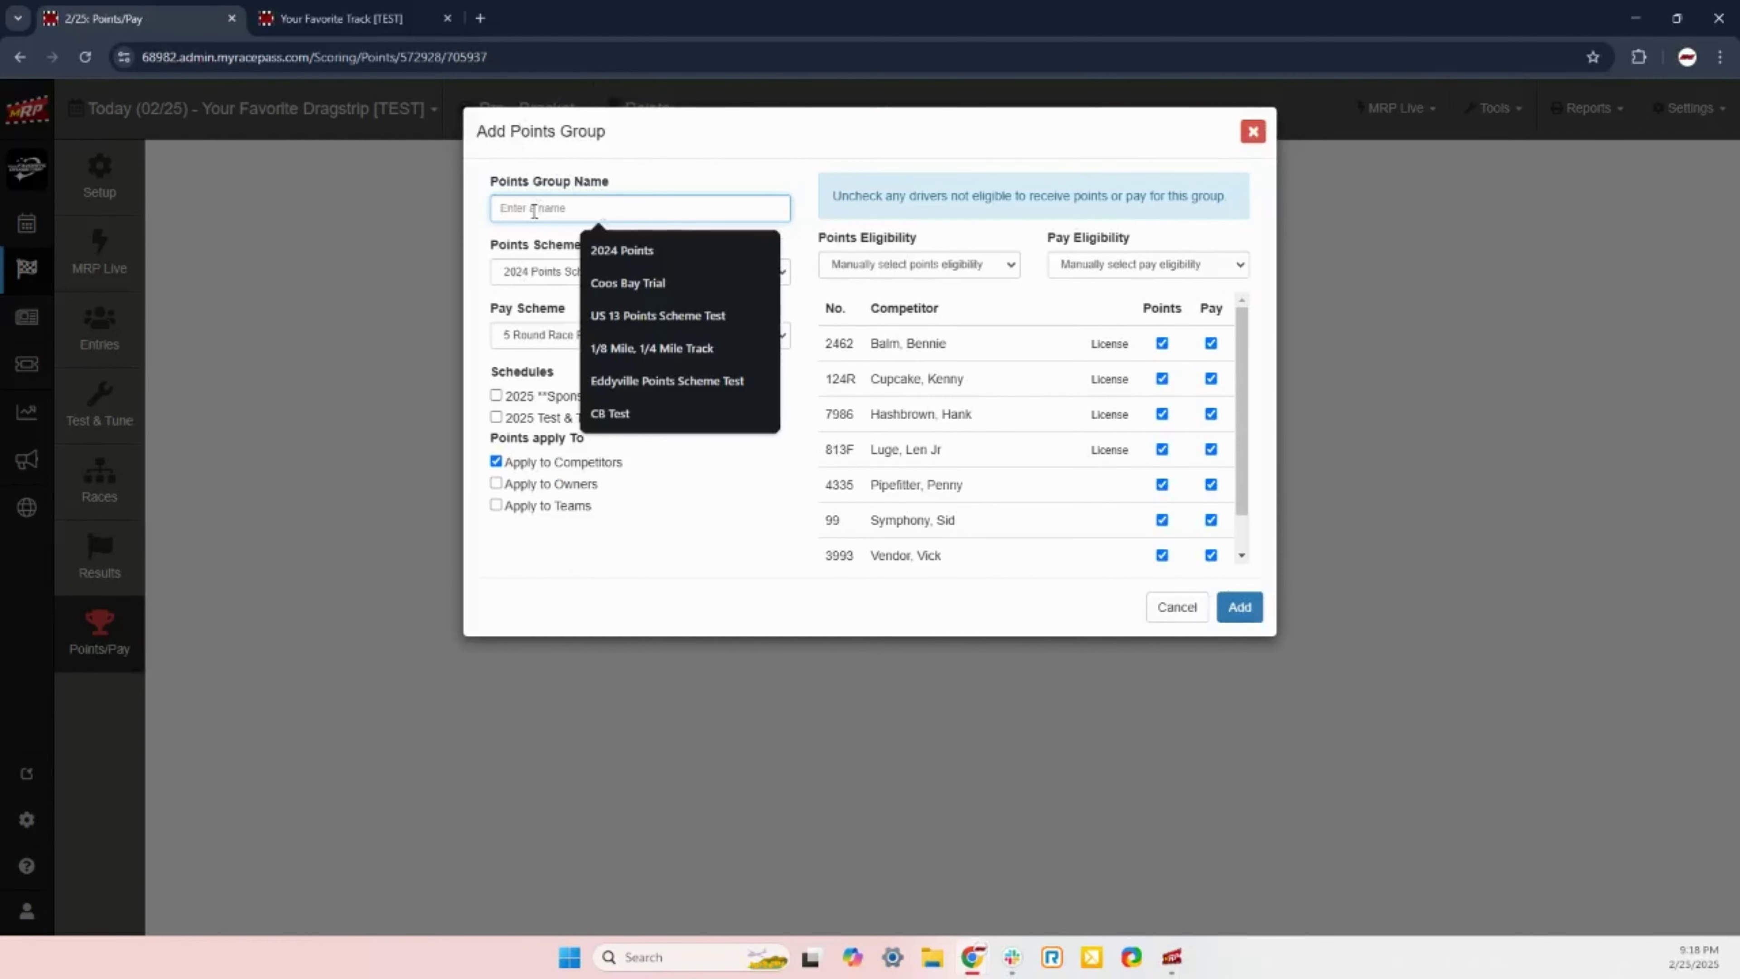
# Step: Name the group '2025 Points', choose 2025 Points Scheme and 4 Round Race Payout, and tick ET Bracket Schedule
pyautogui.write('20')
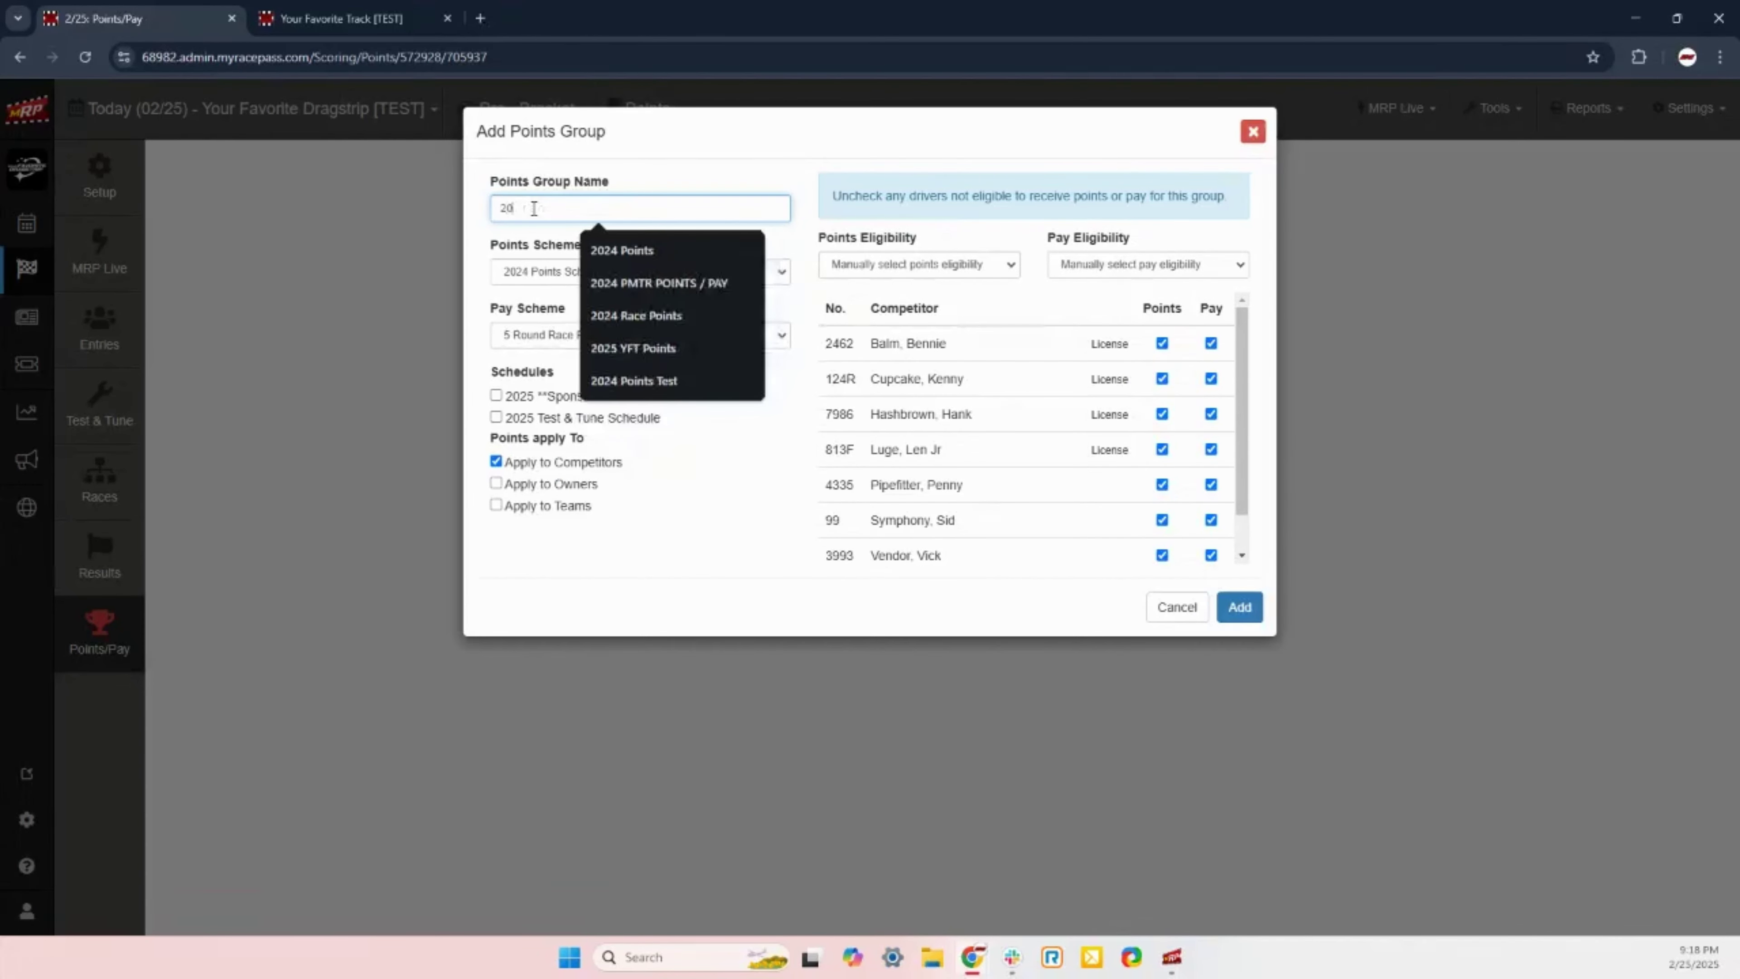
pyautogui.write('25 ')
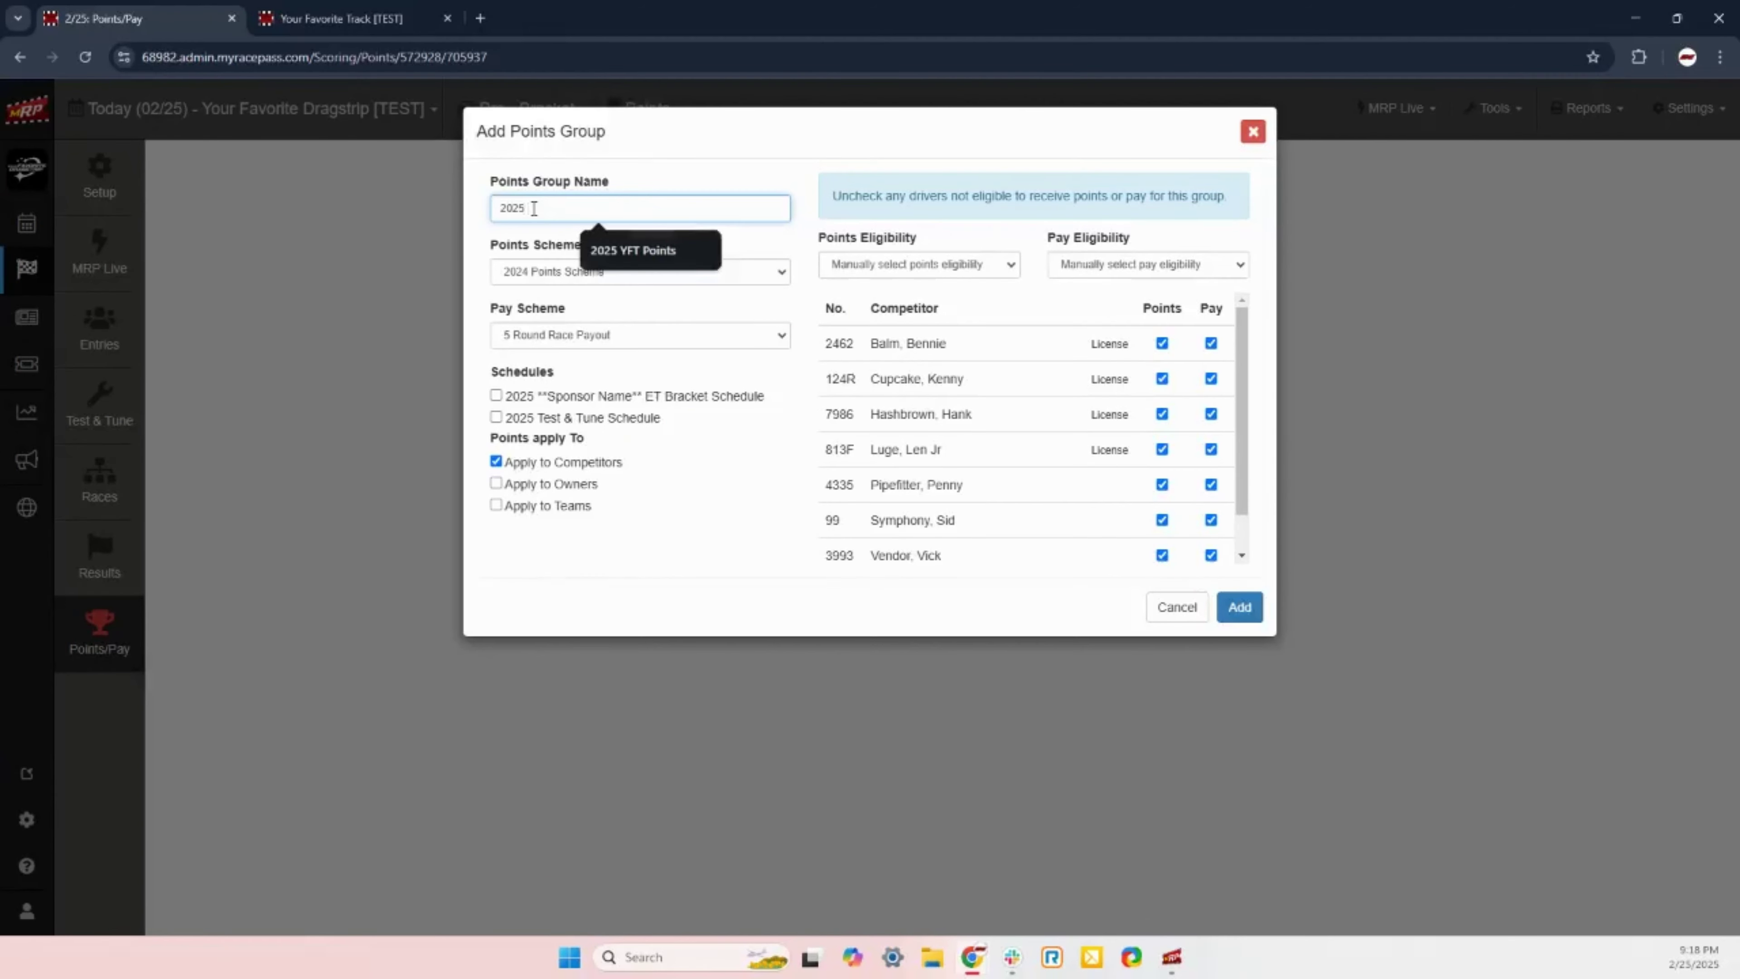
pyautogui.write('Points')
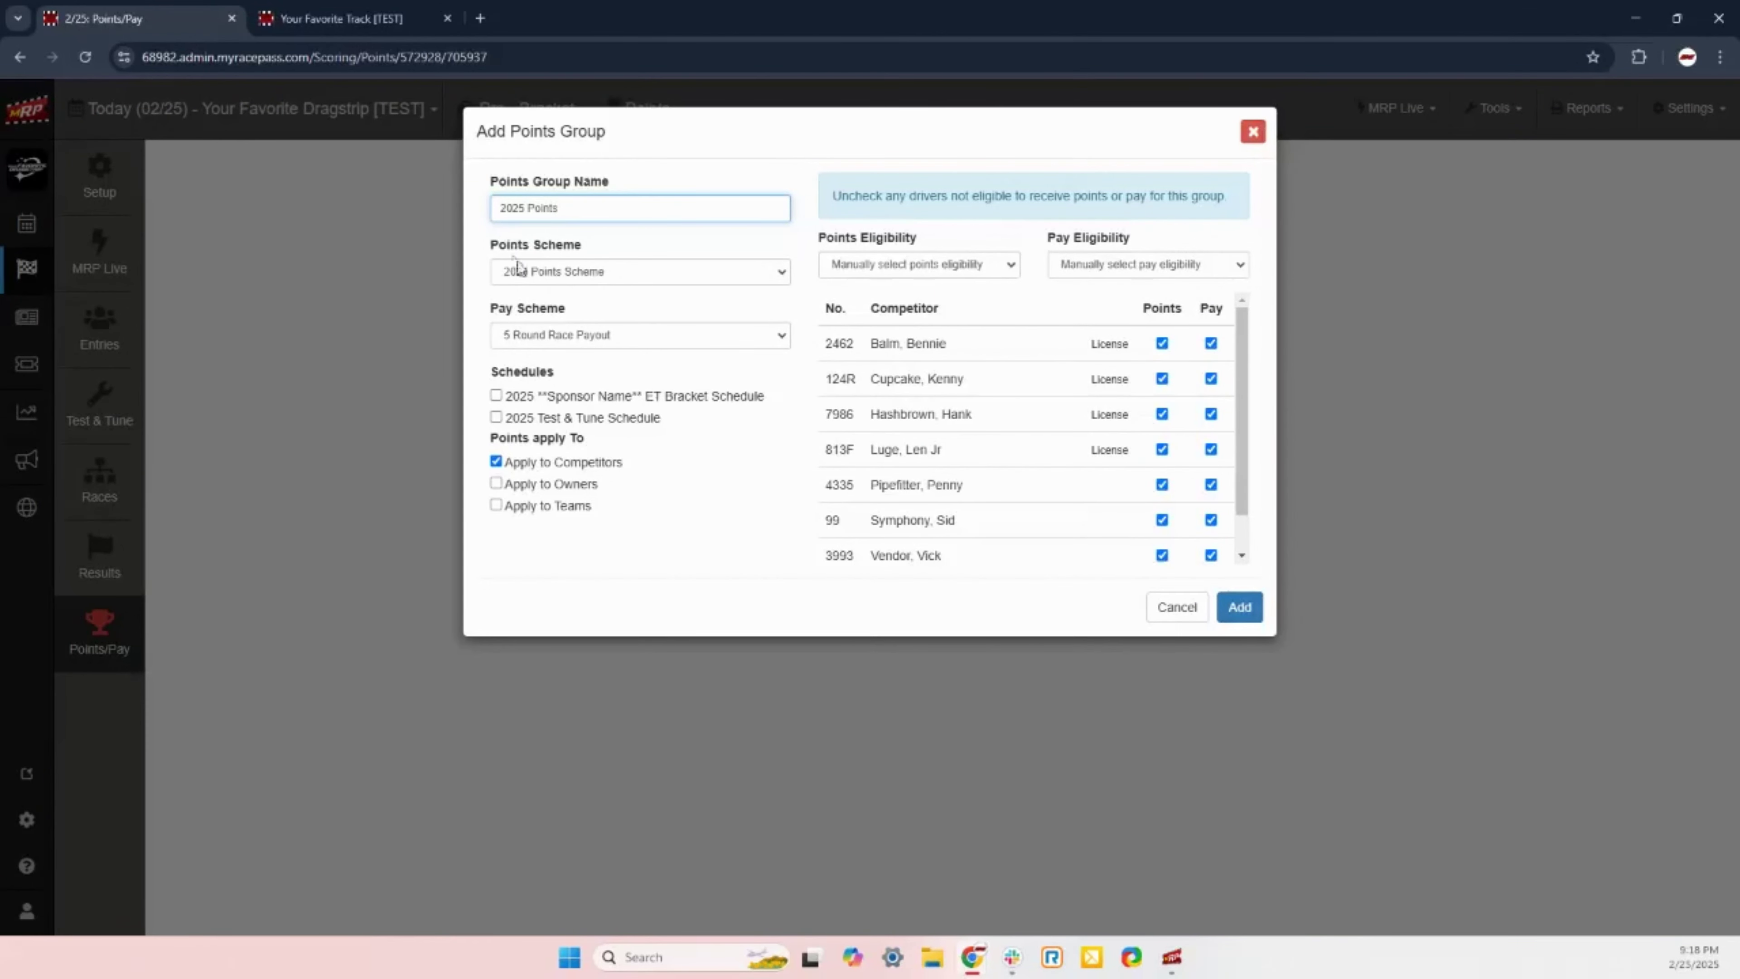
pyautogui.click(614, 271)
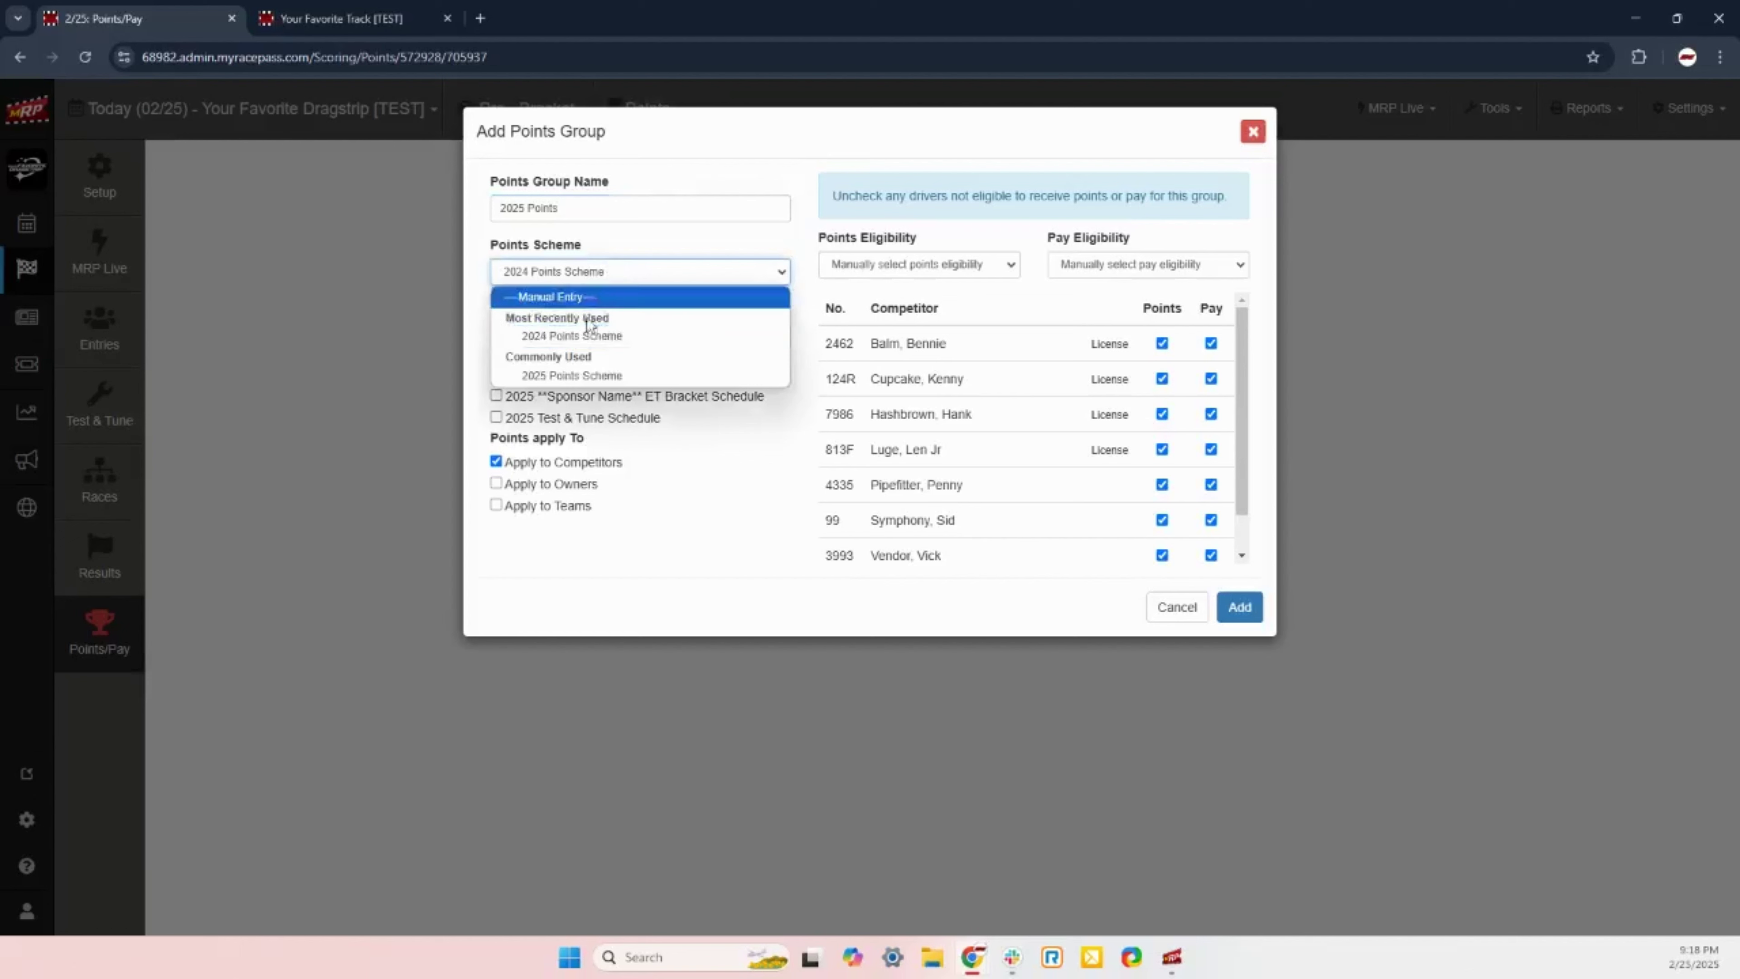
pyautogui.click(573, 376)
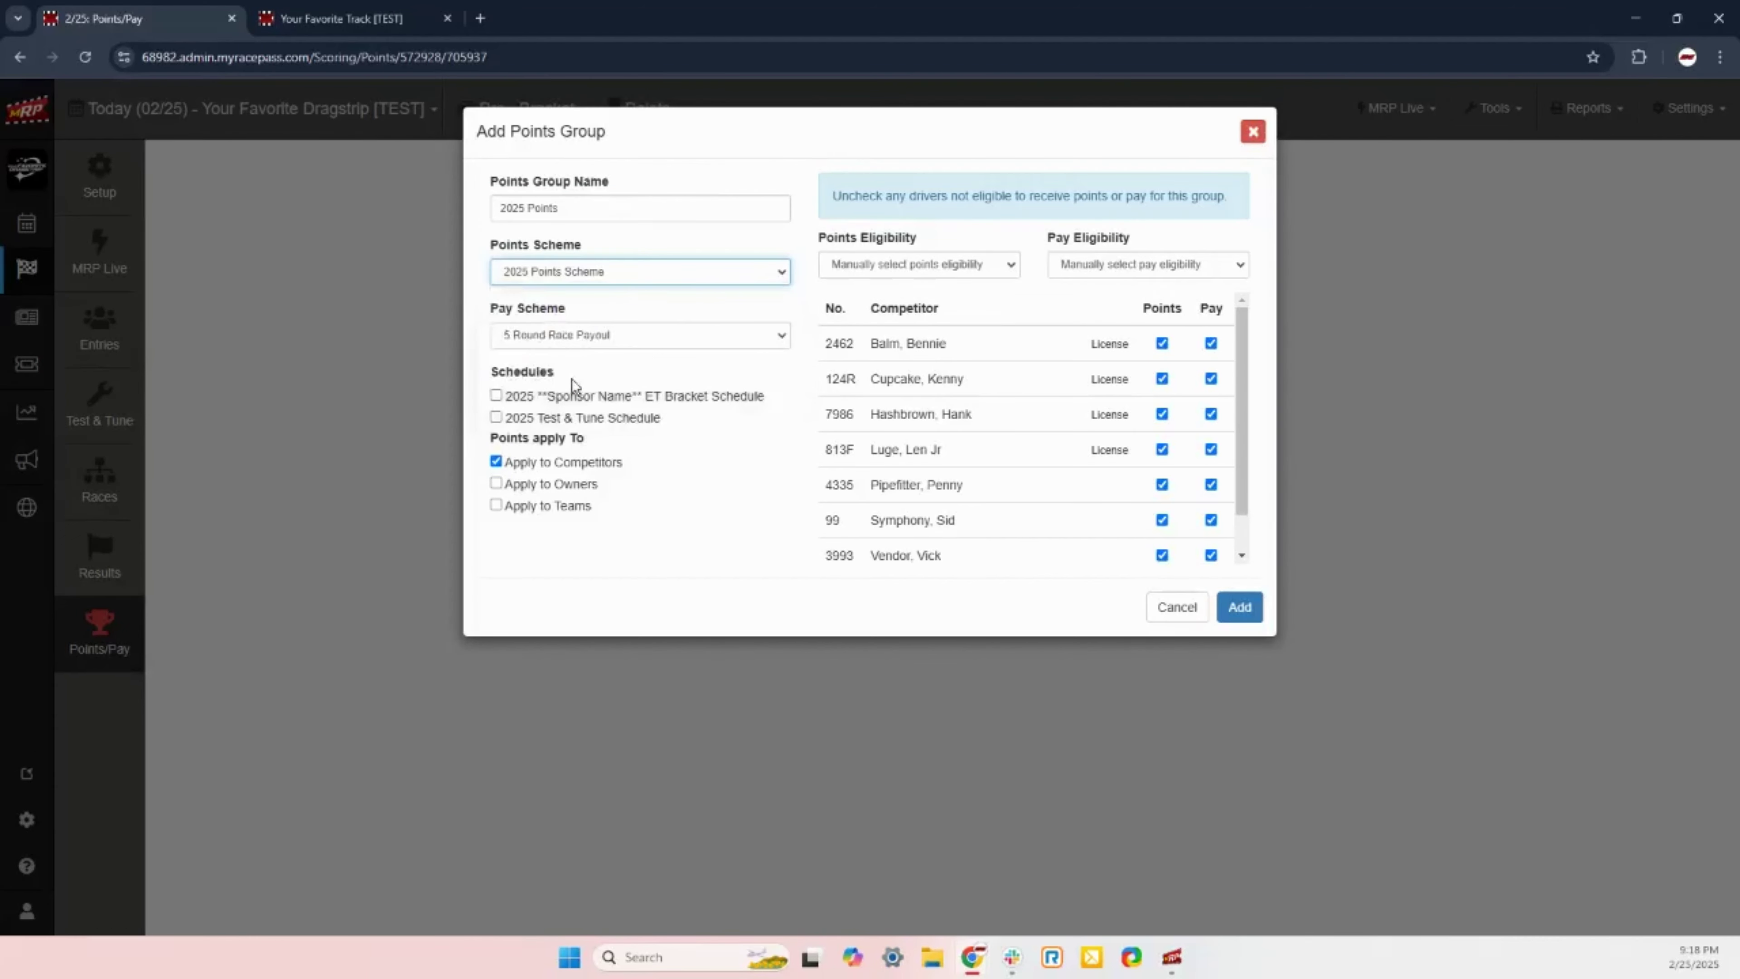
pyautogui.click(558, 339)
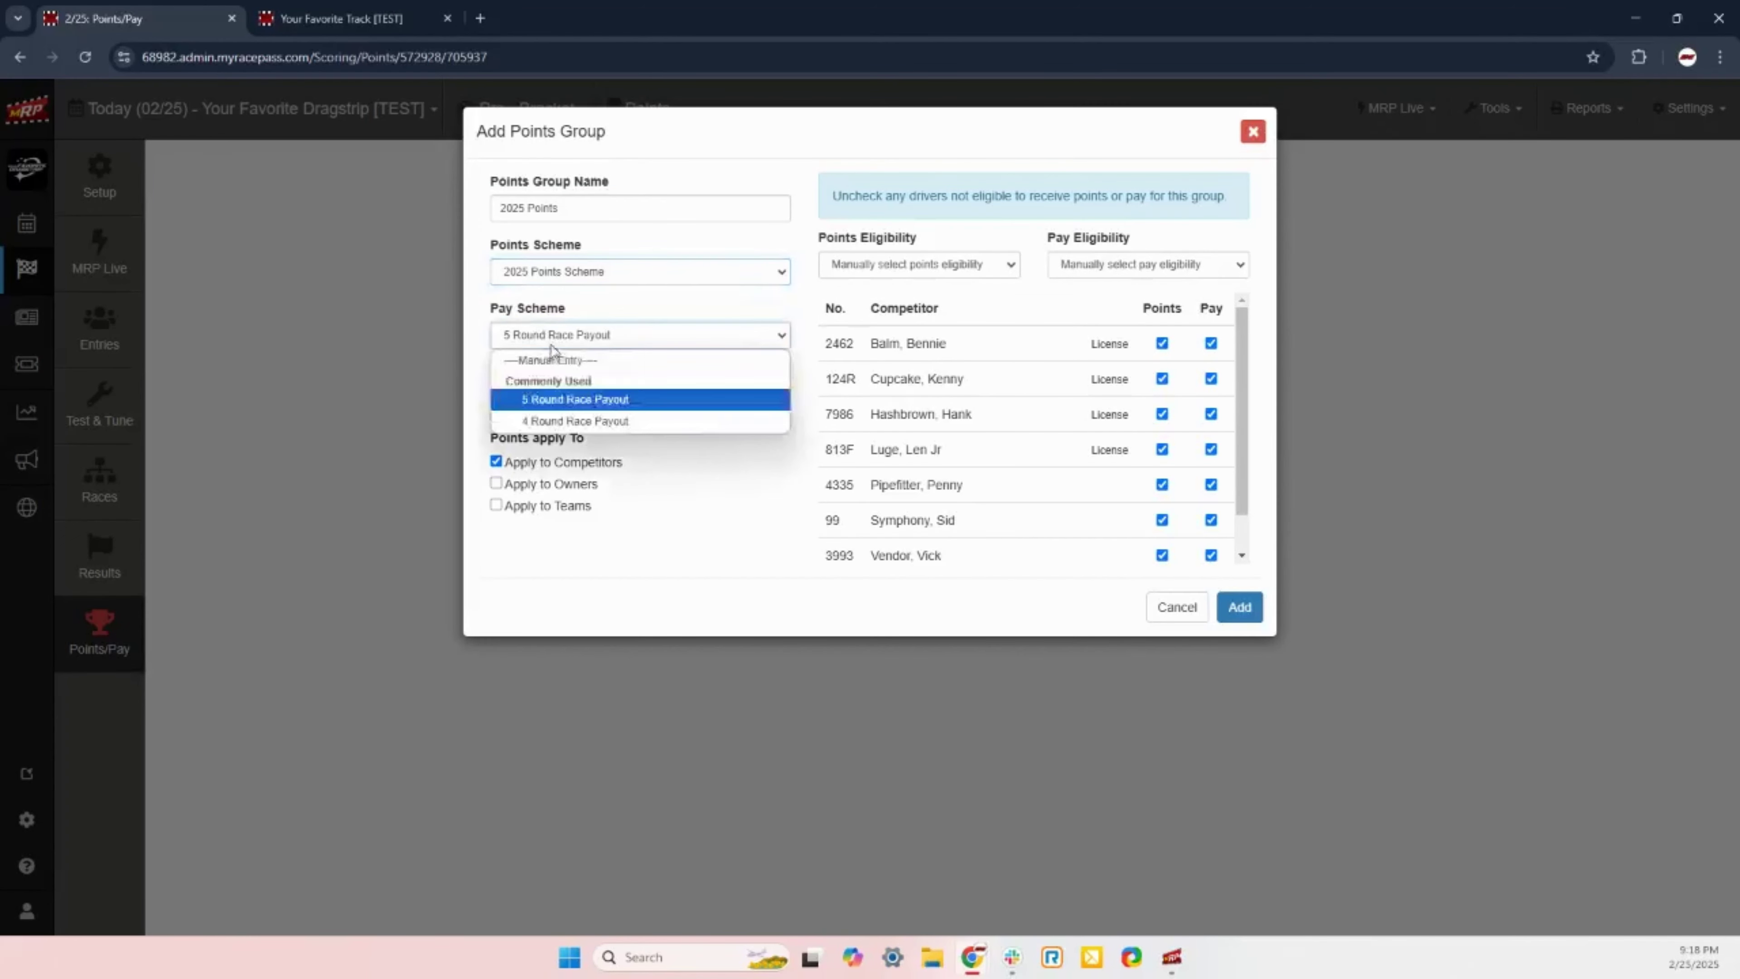
pyautogui.click(576, 423)
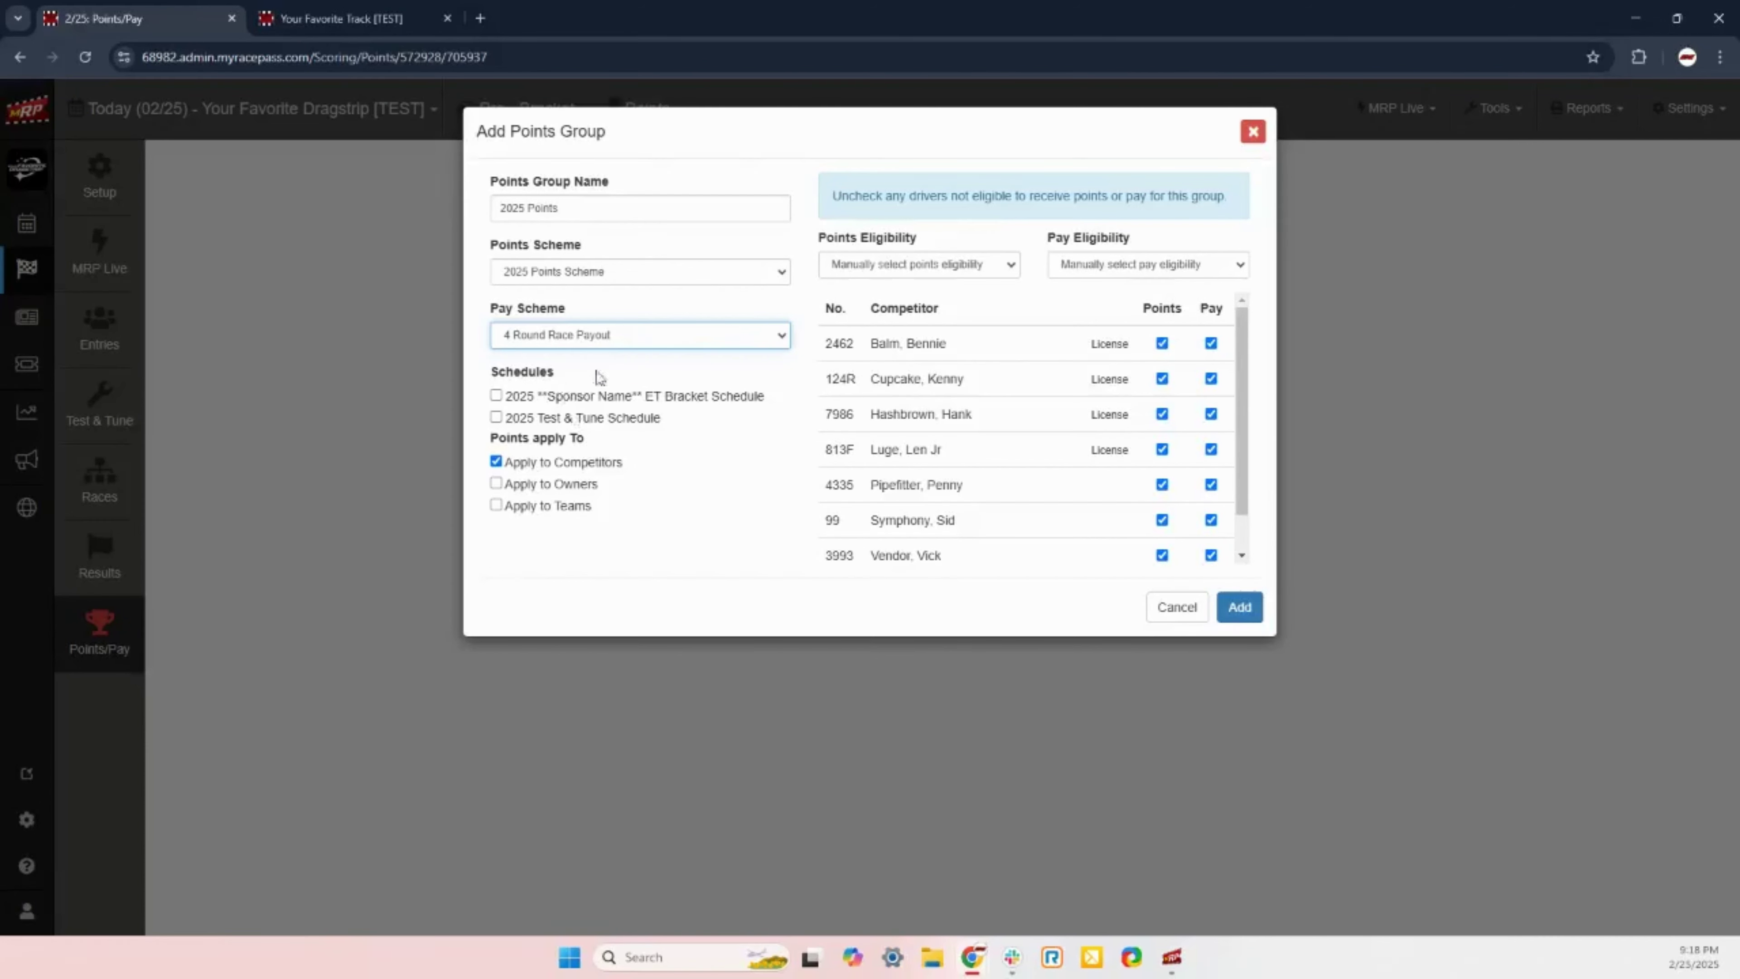
pyautogui.click(495, 395)
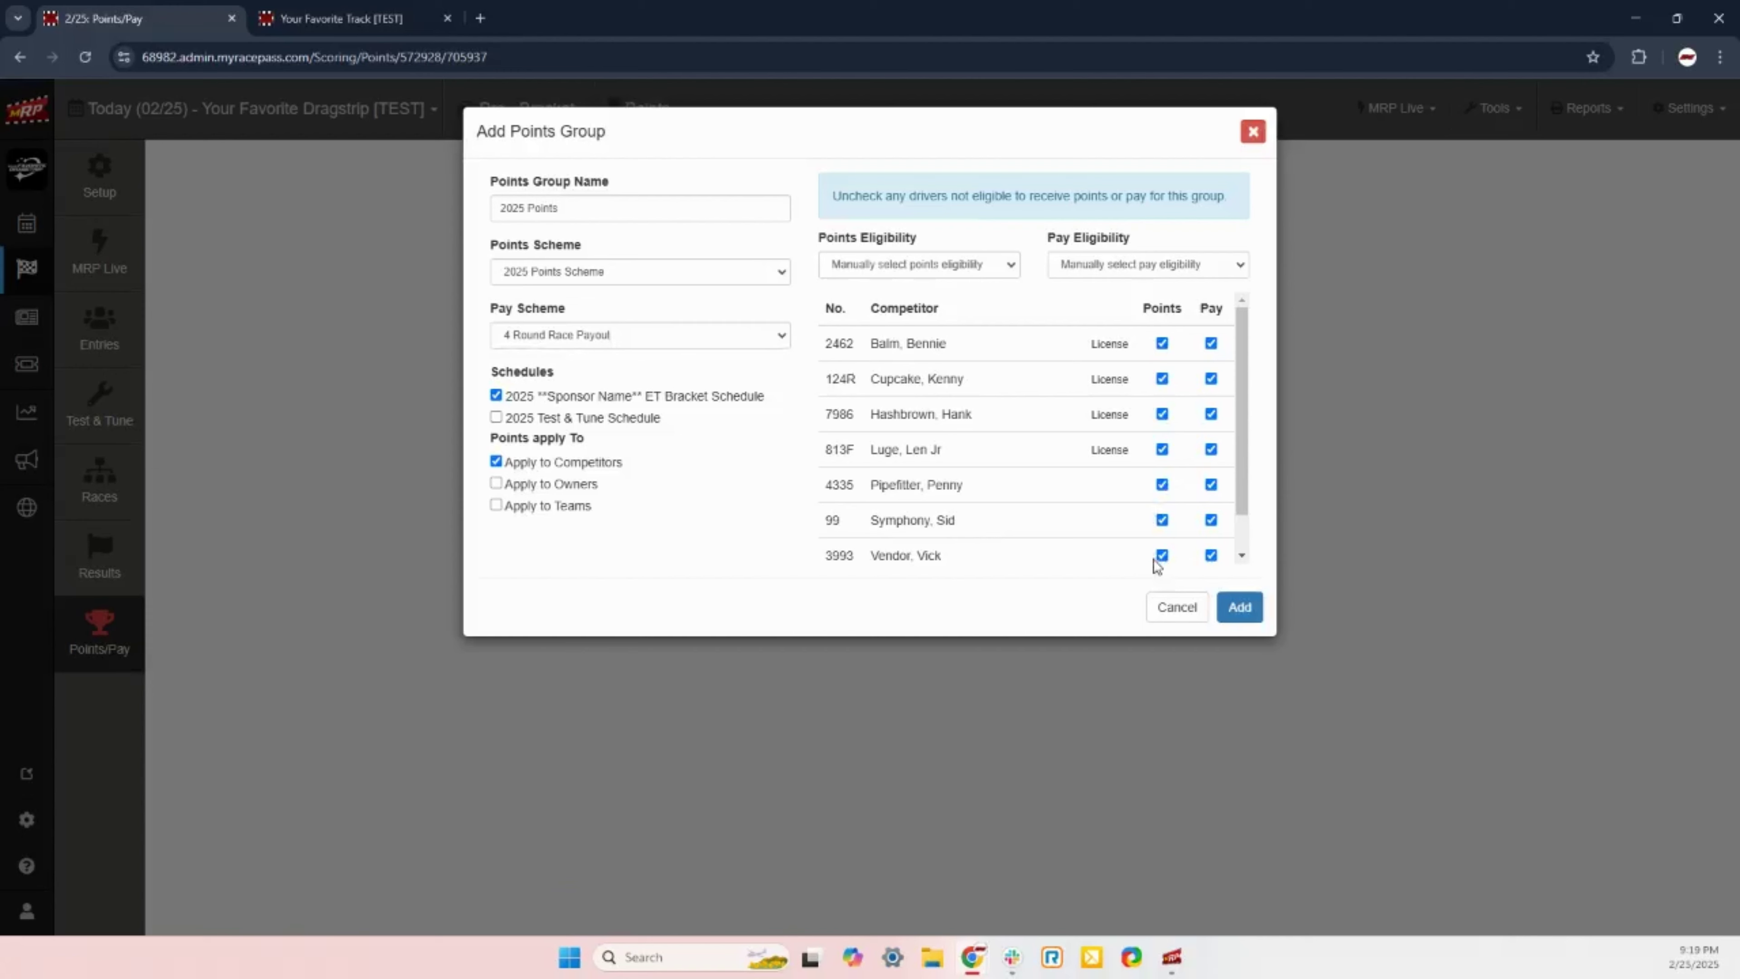
# Step: Set points eligibility to License/Temp Only, keep pay eligibility manual, and add the 2025 Points group
pyautogui.scroll(-1, 1162, 514)
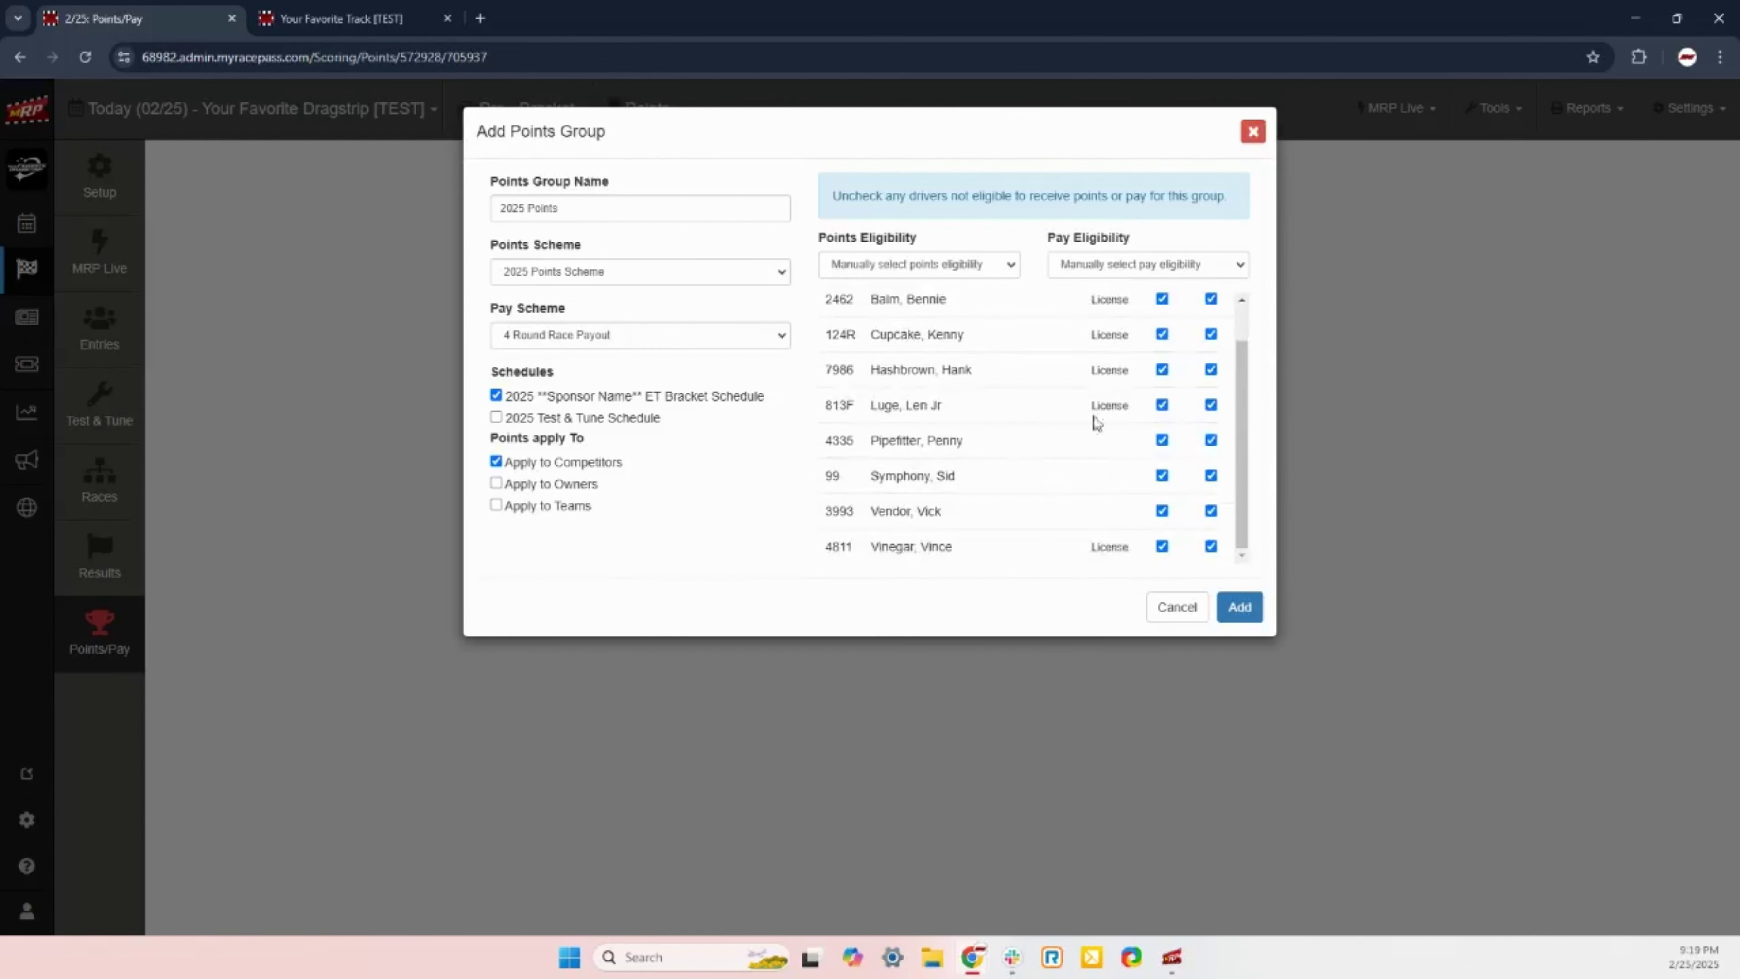
pyautogui.scroll(1, 1110, 334)
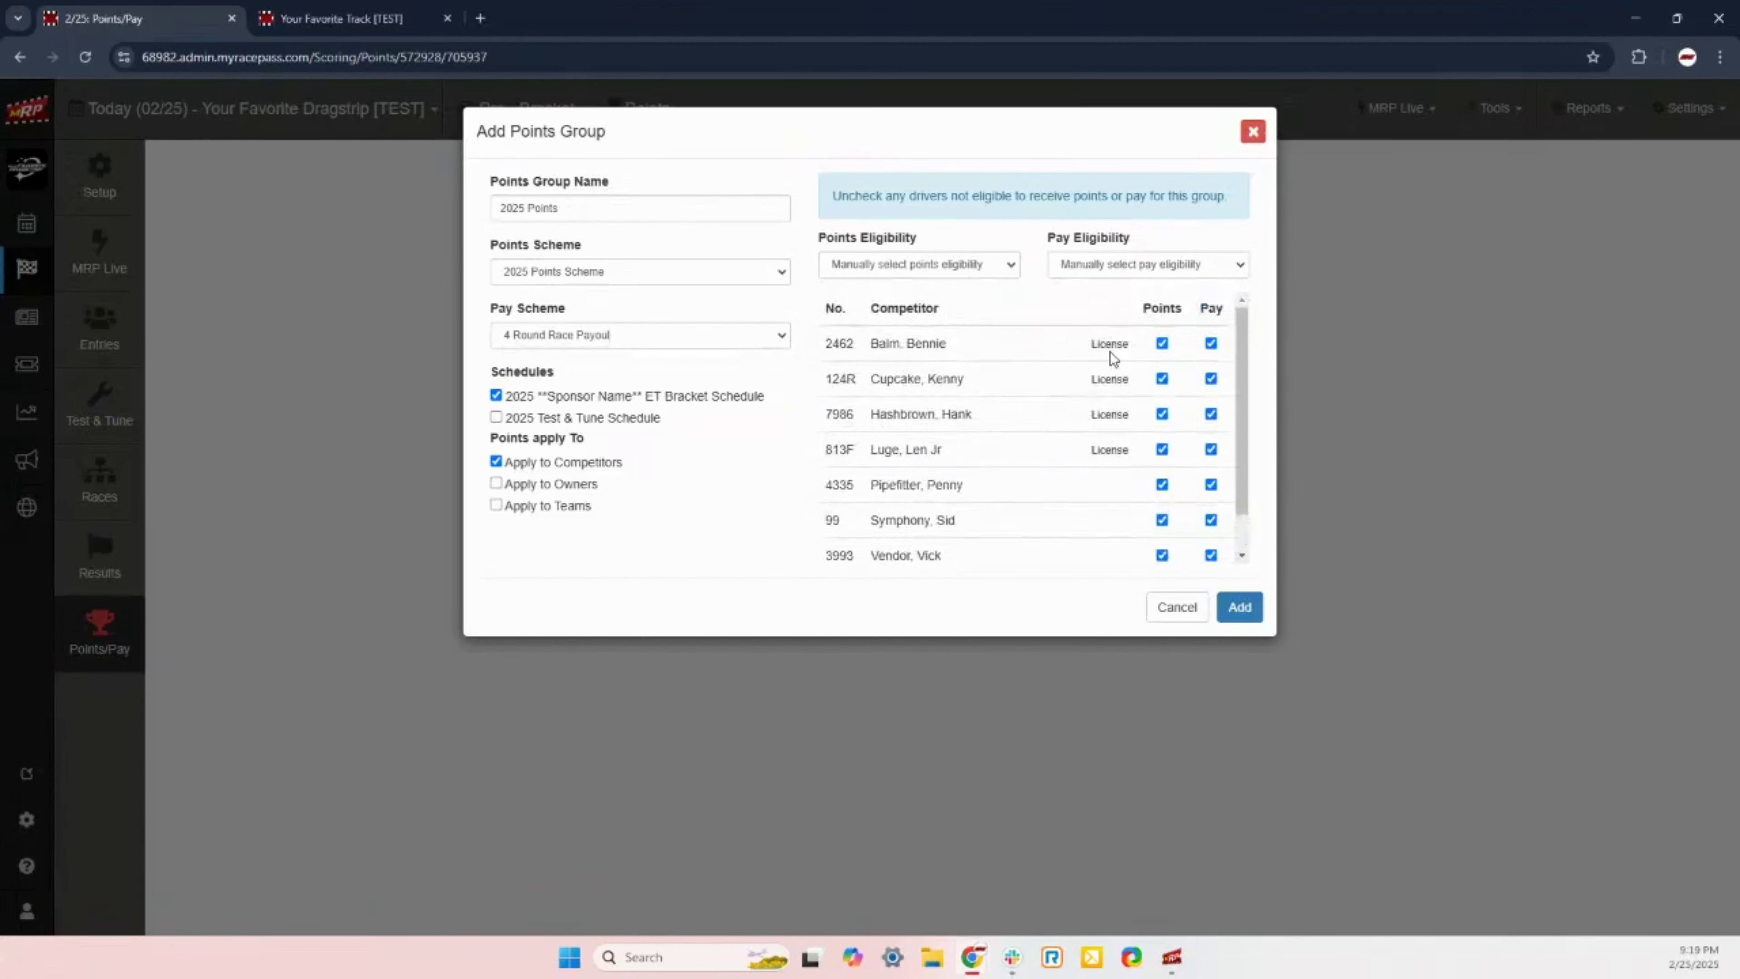
pyautogui.scroll(-1, 1112, 358)
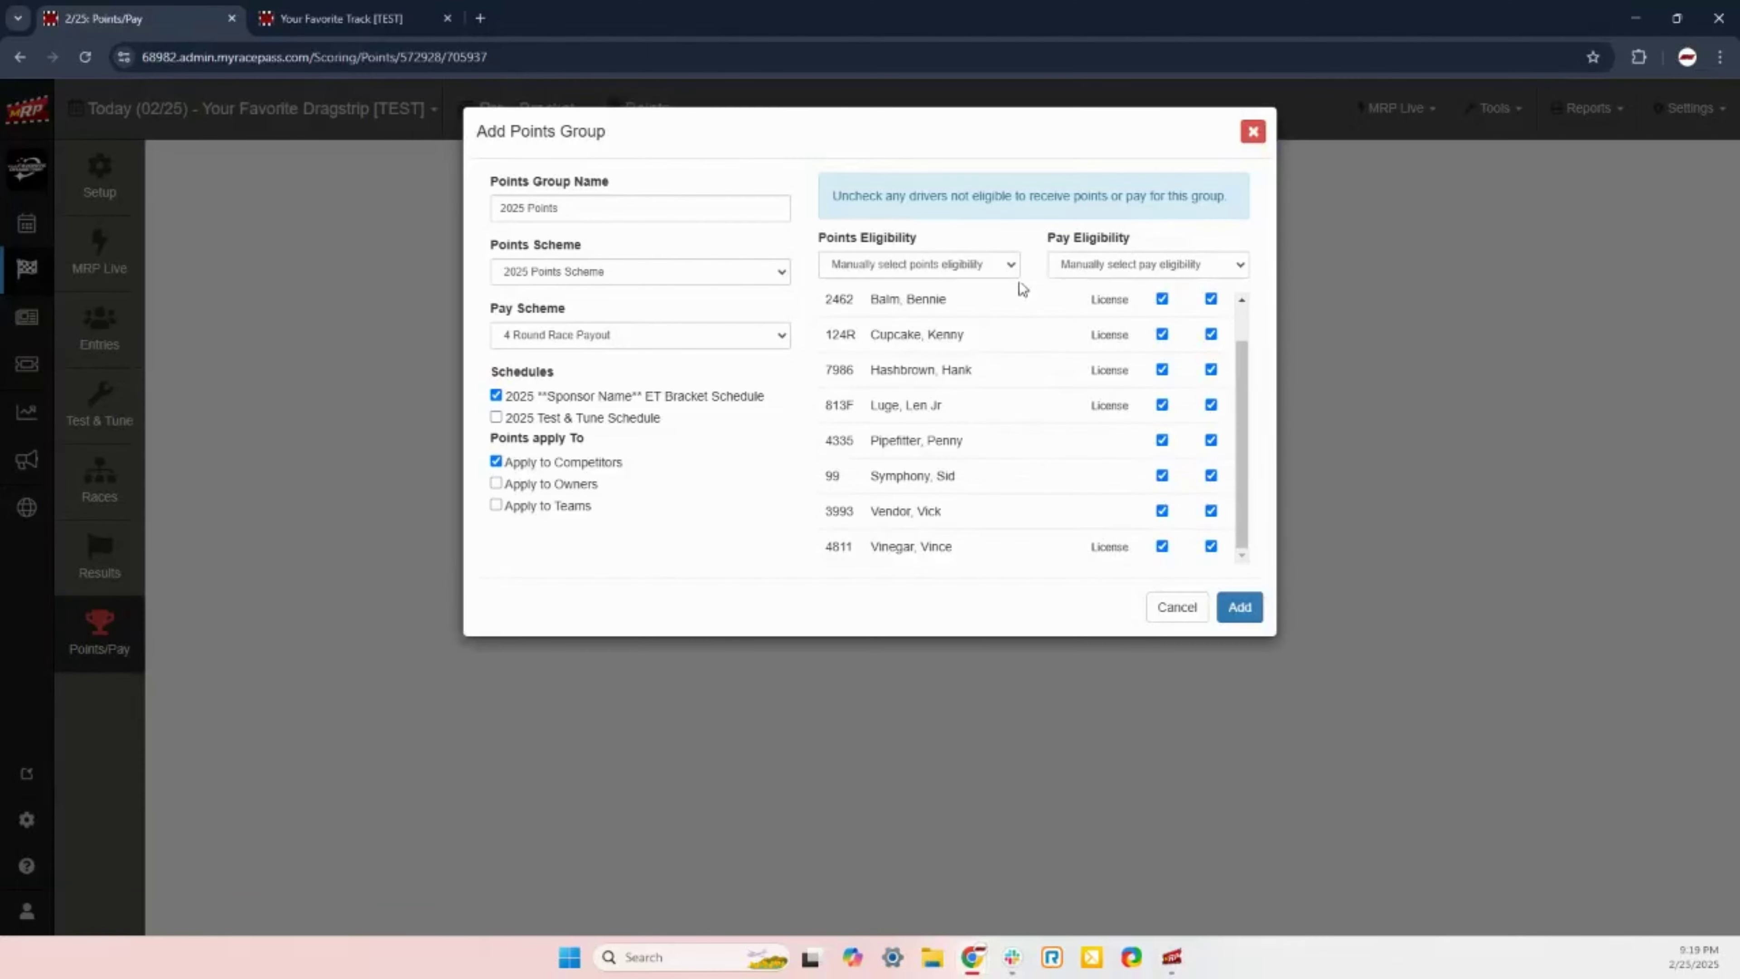
pyautogui.click(1010, 268)
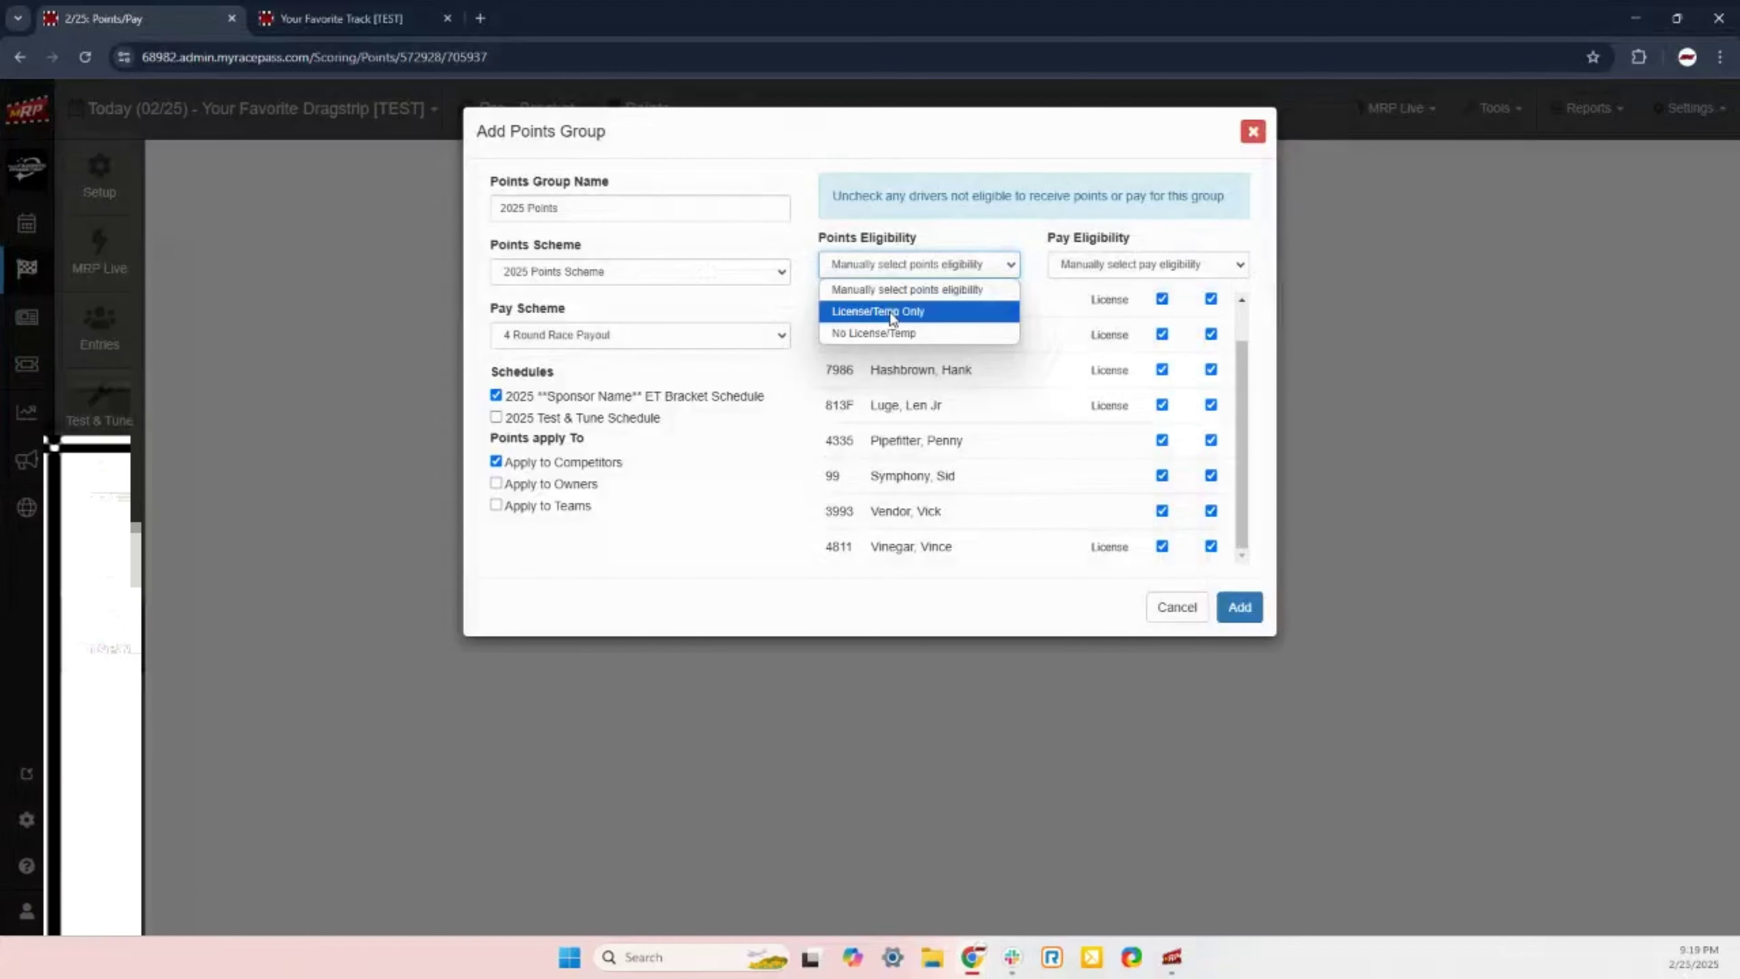
pyautogui.click(889, 311)
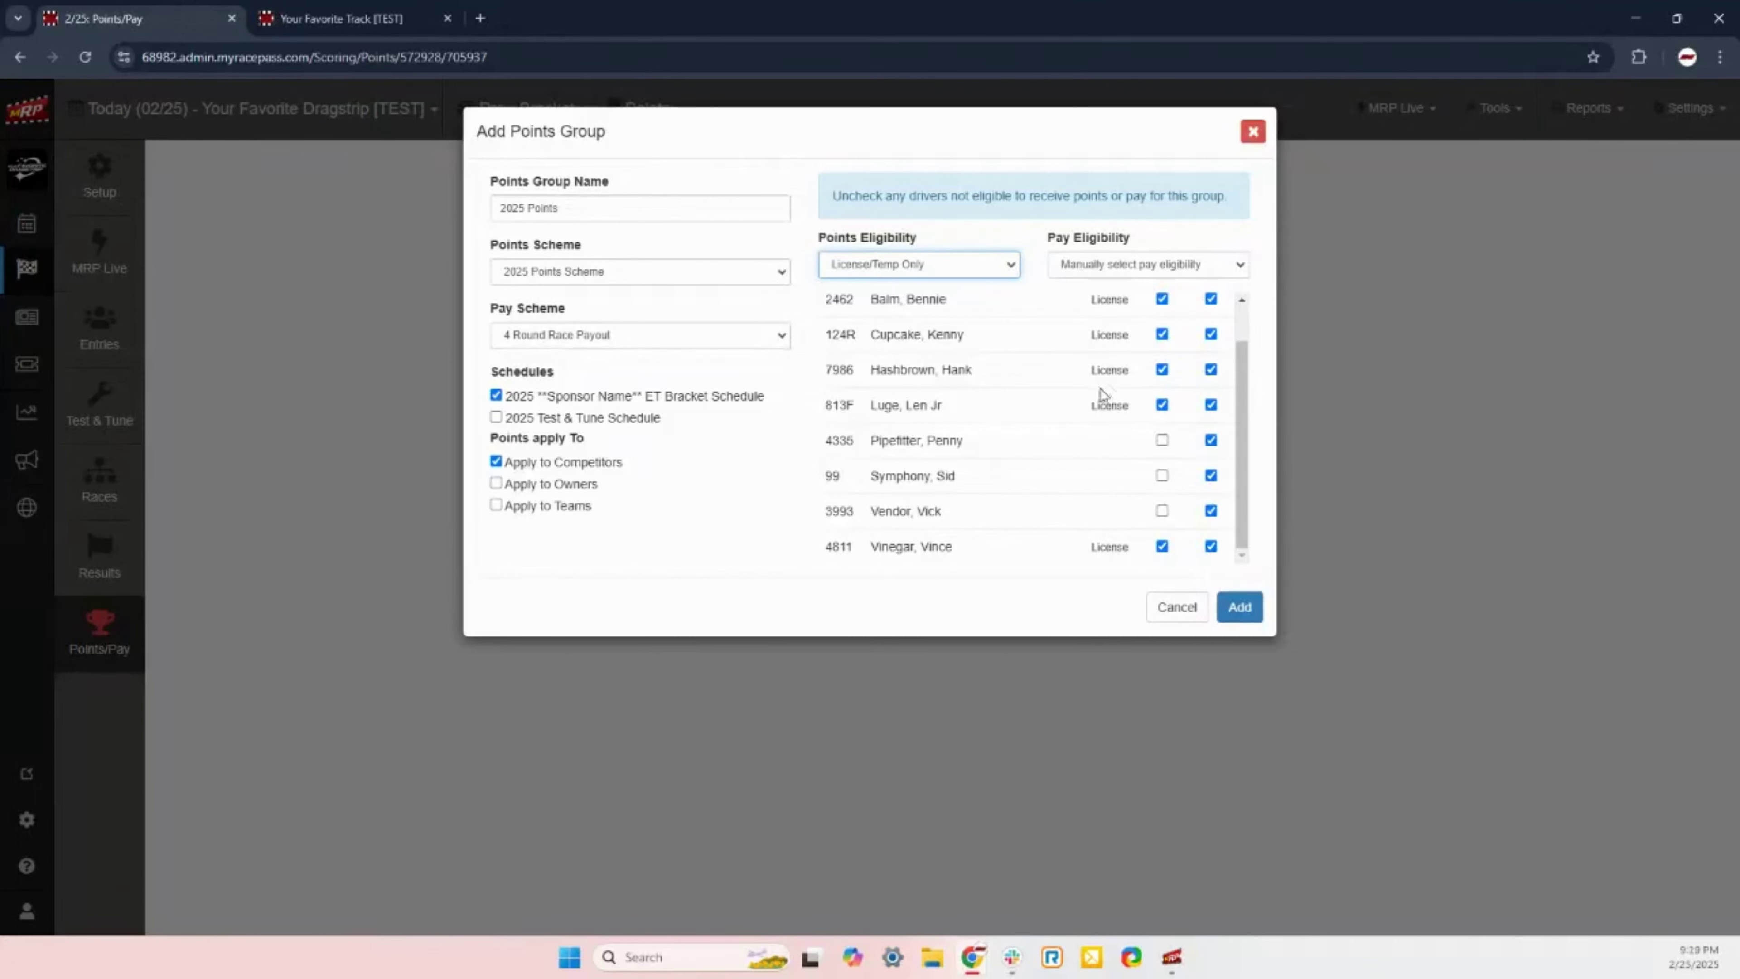
pyautogui.click(1123, 273)
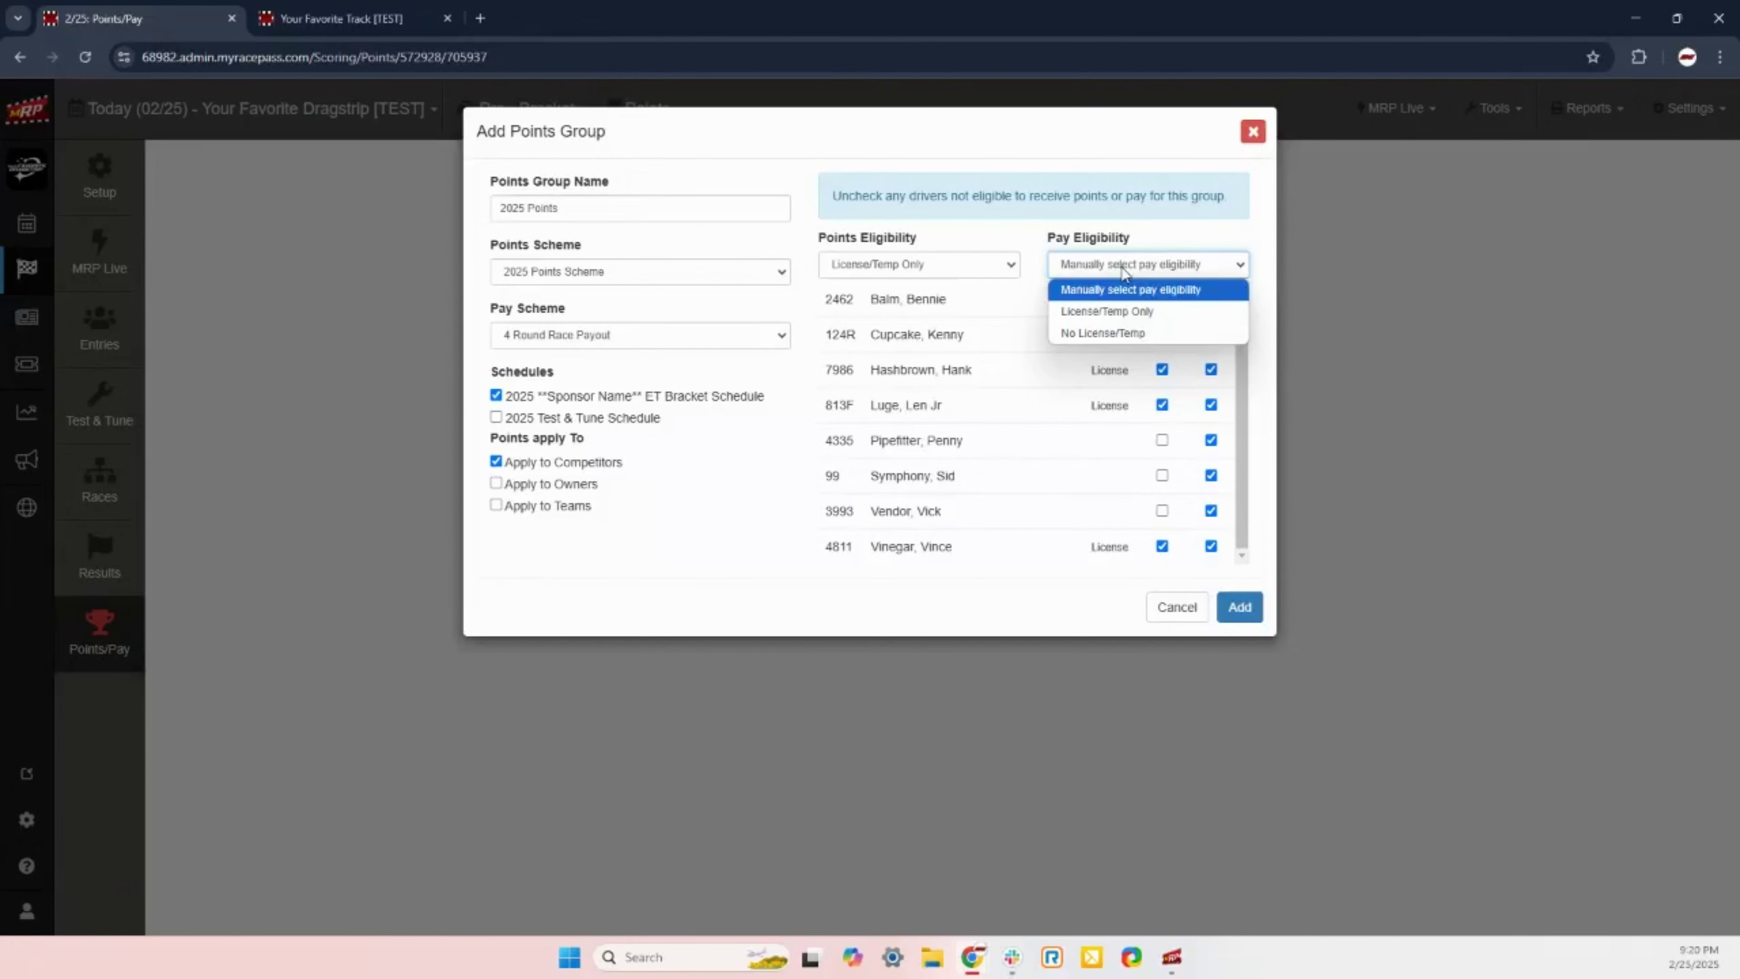
pyautogui.click(1129, 314)
pyautogui.click(1151, 273)
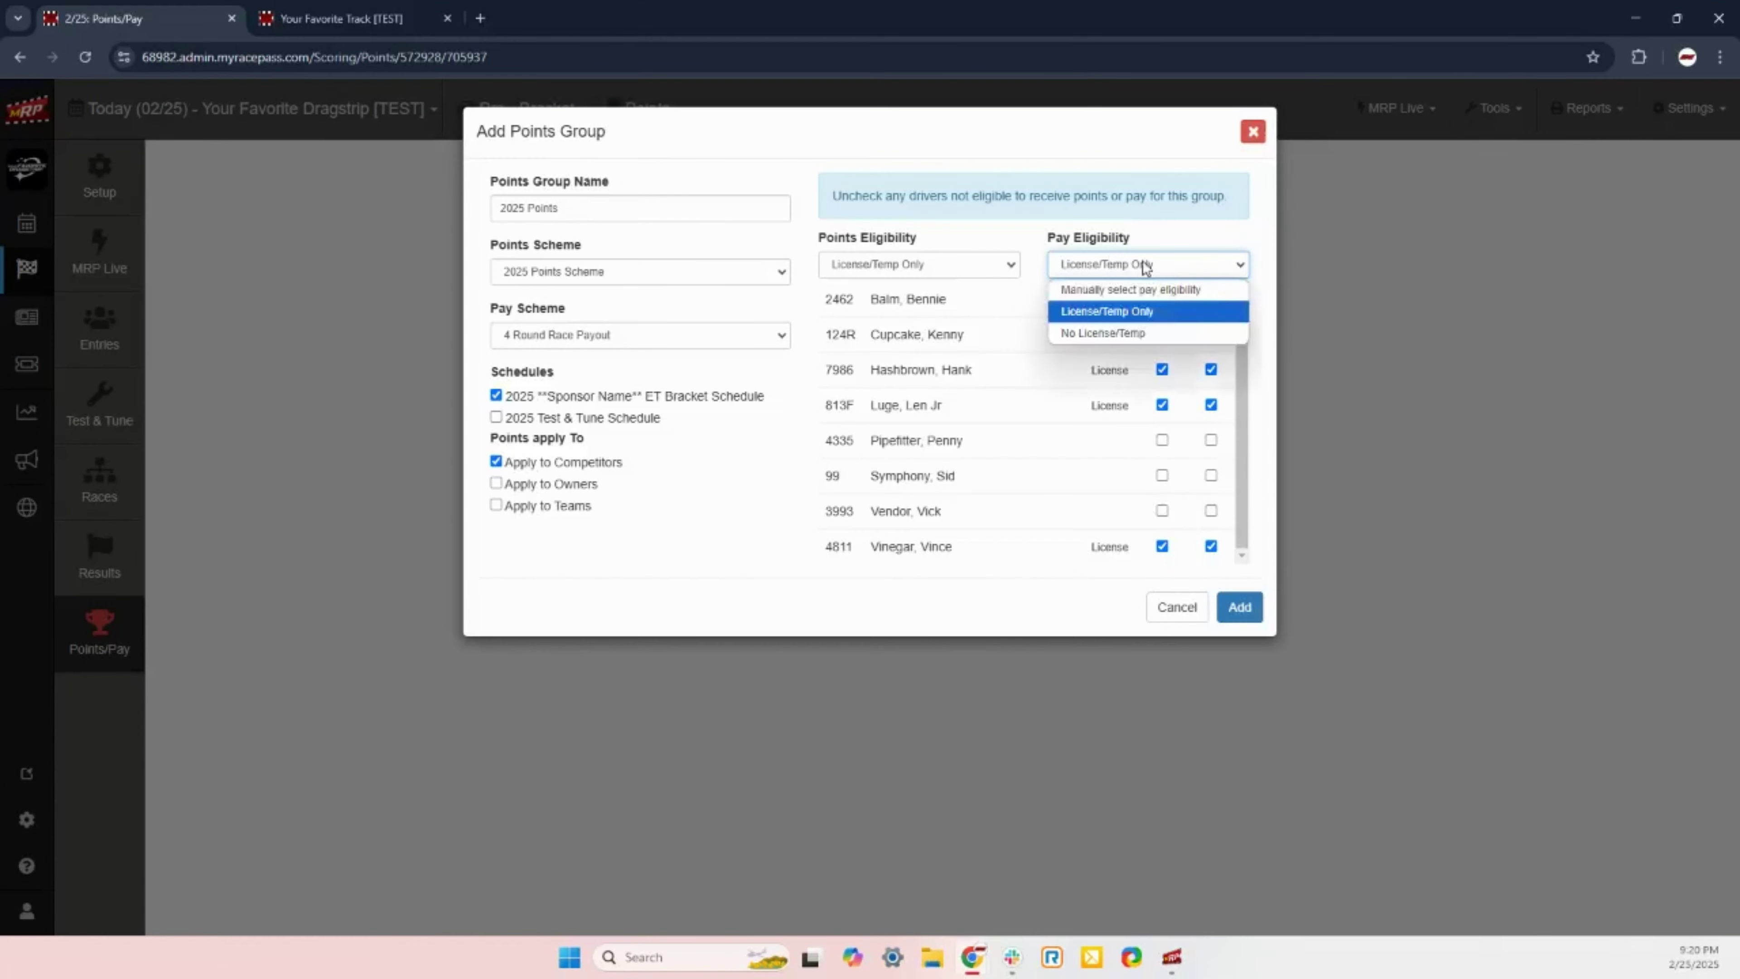
pyautogui.click(1156, 293)
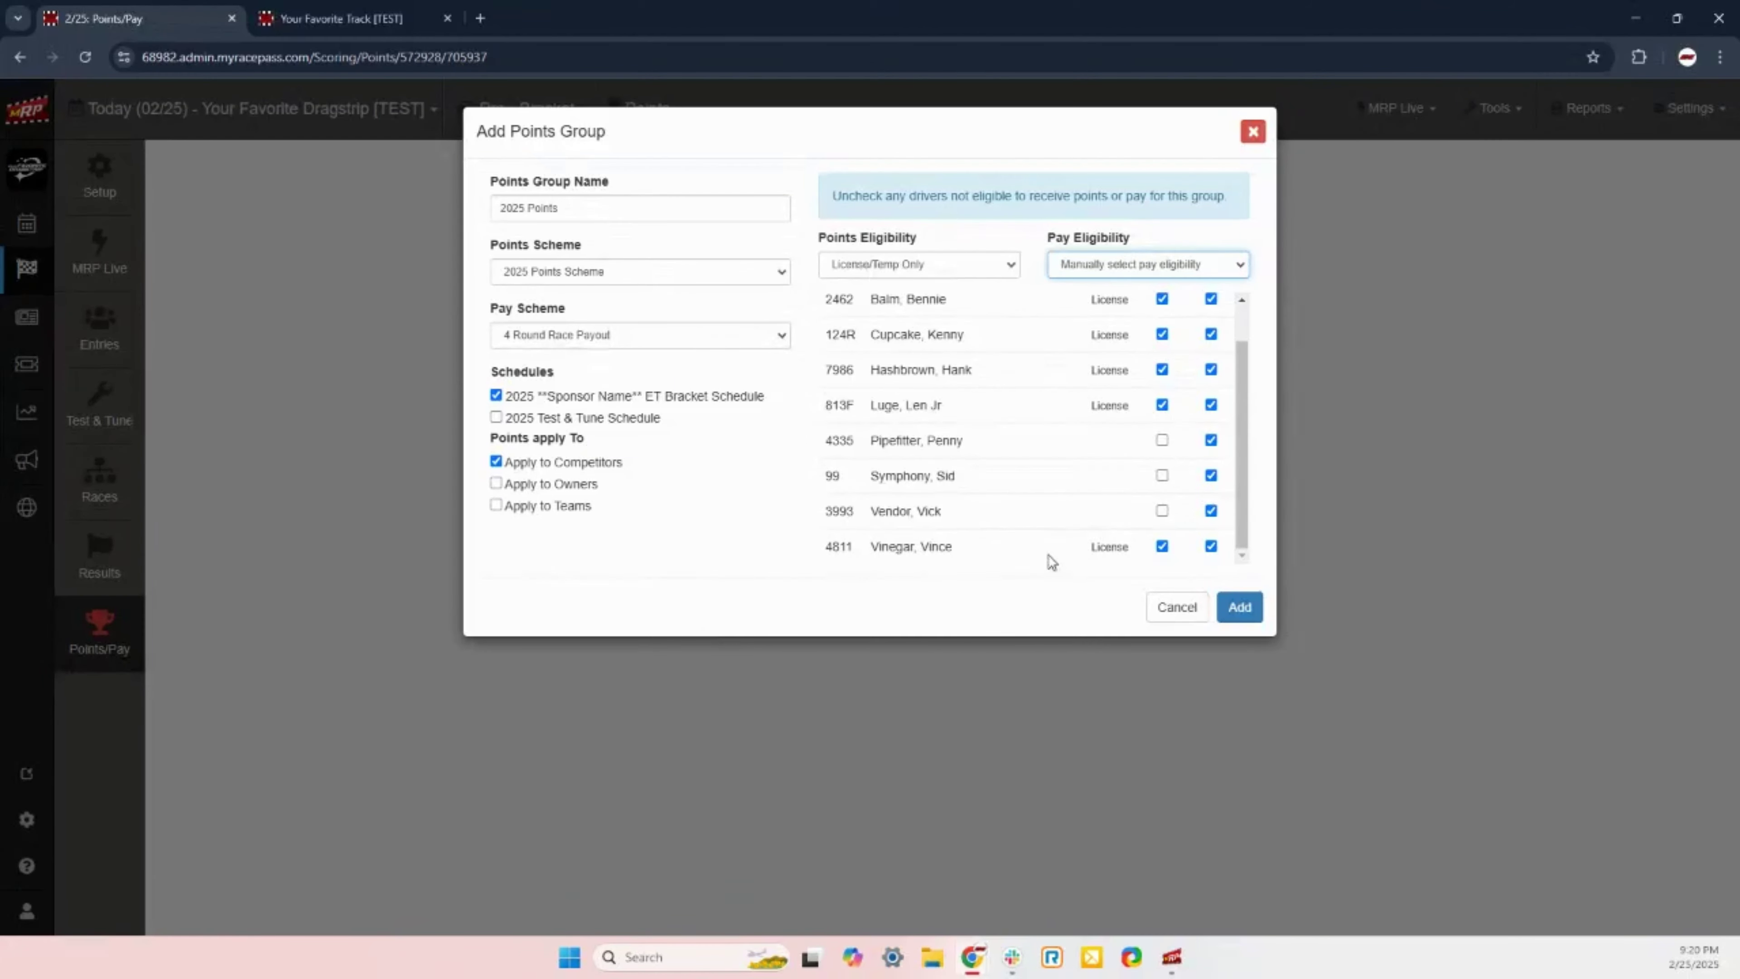
pyautogui.click(1241, 608)
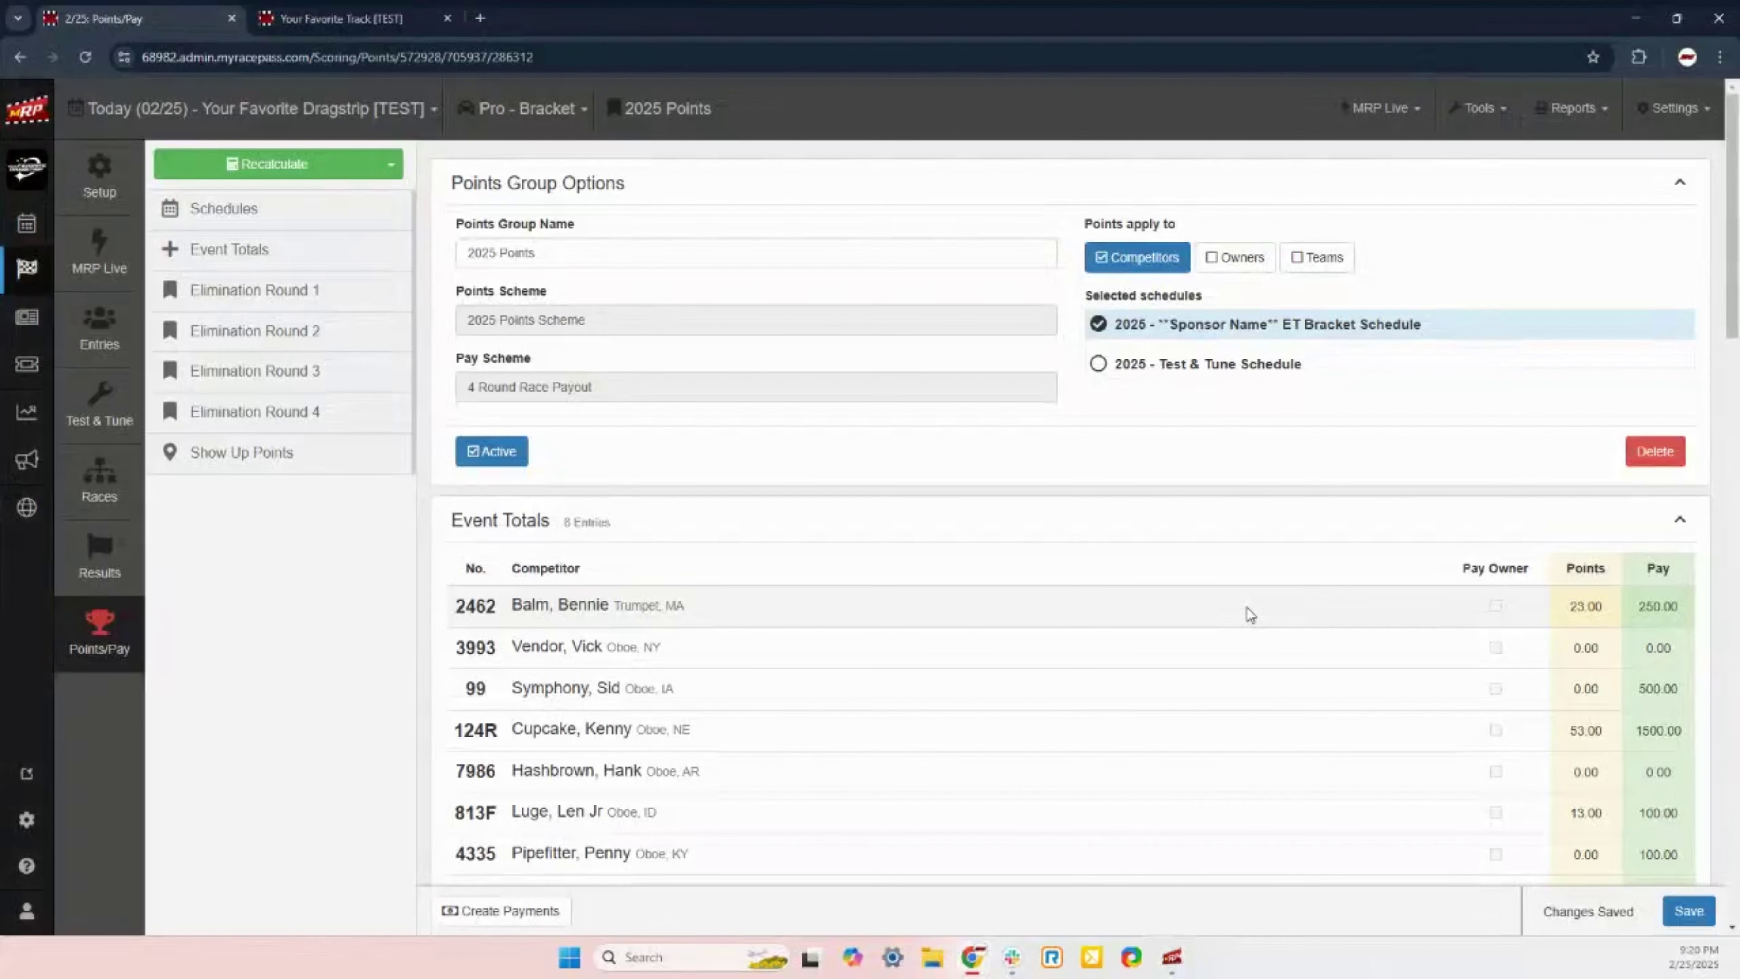
pyautogui.scroll(-1, 907, 536)
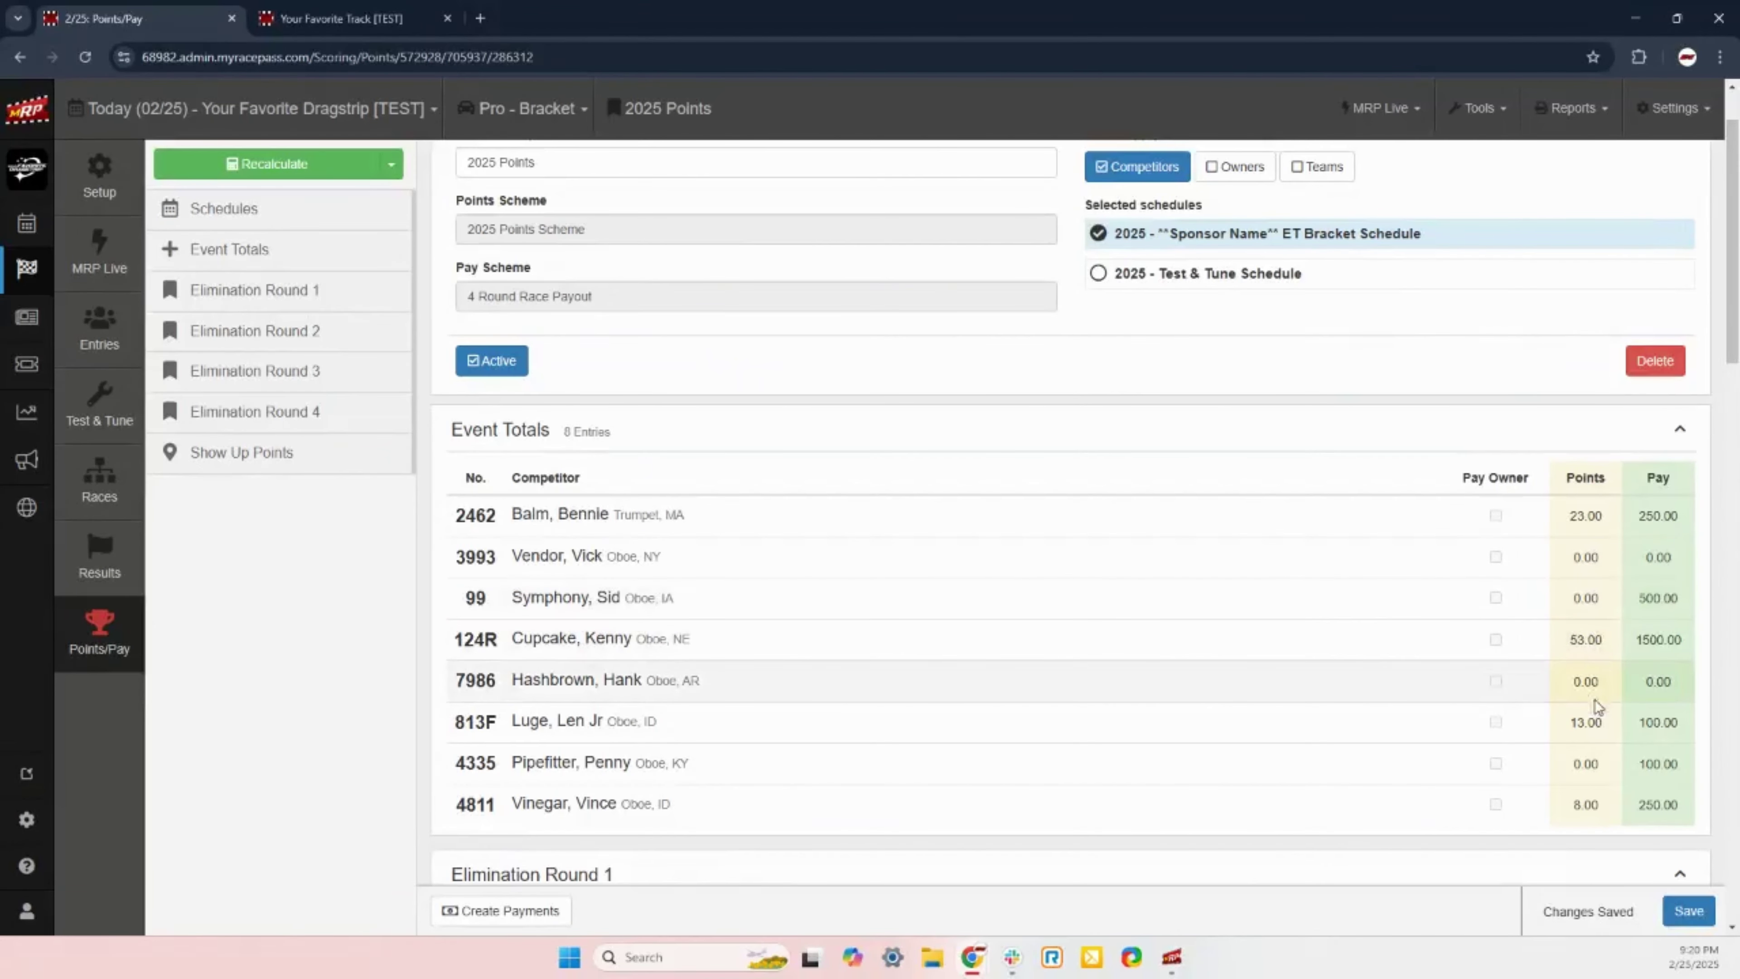
pyautogui.scroll(-1, 1591, 668)
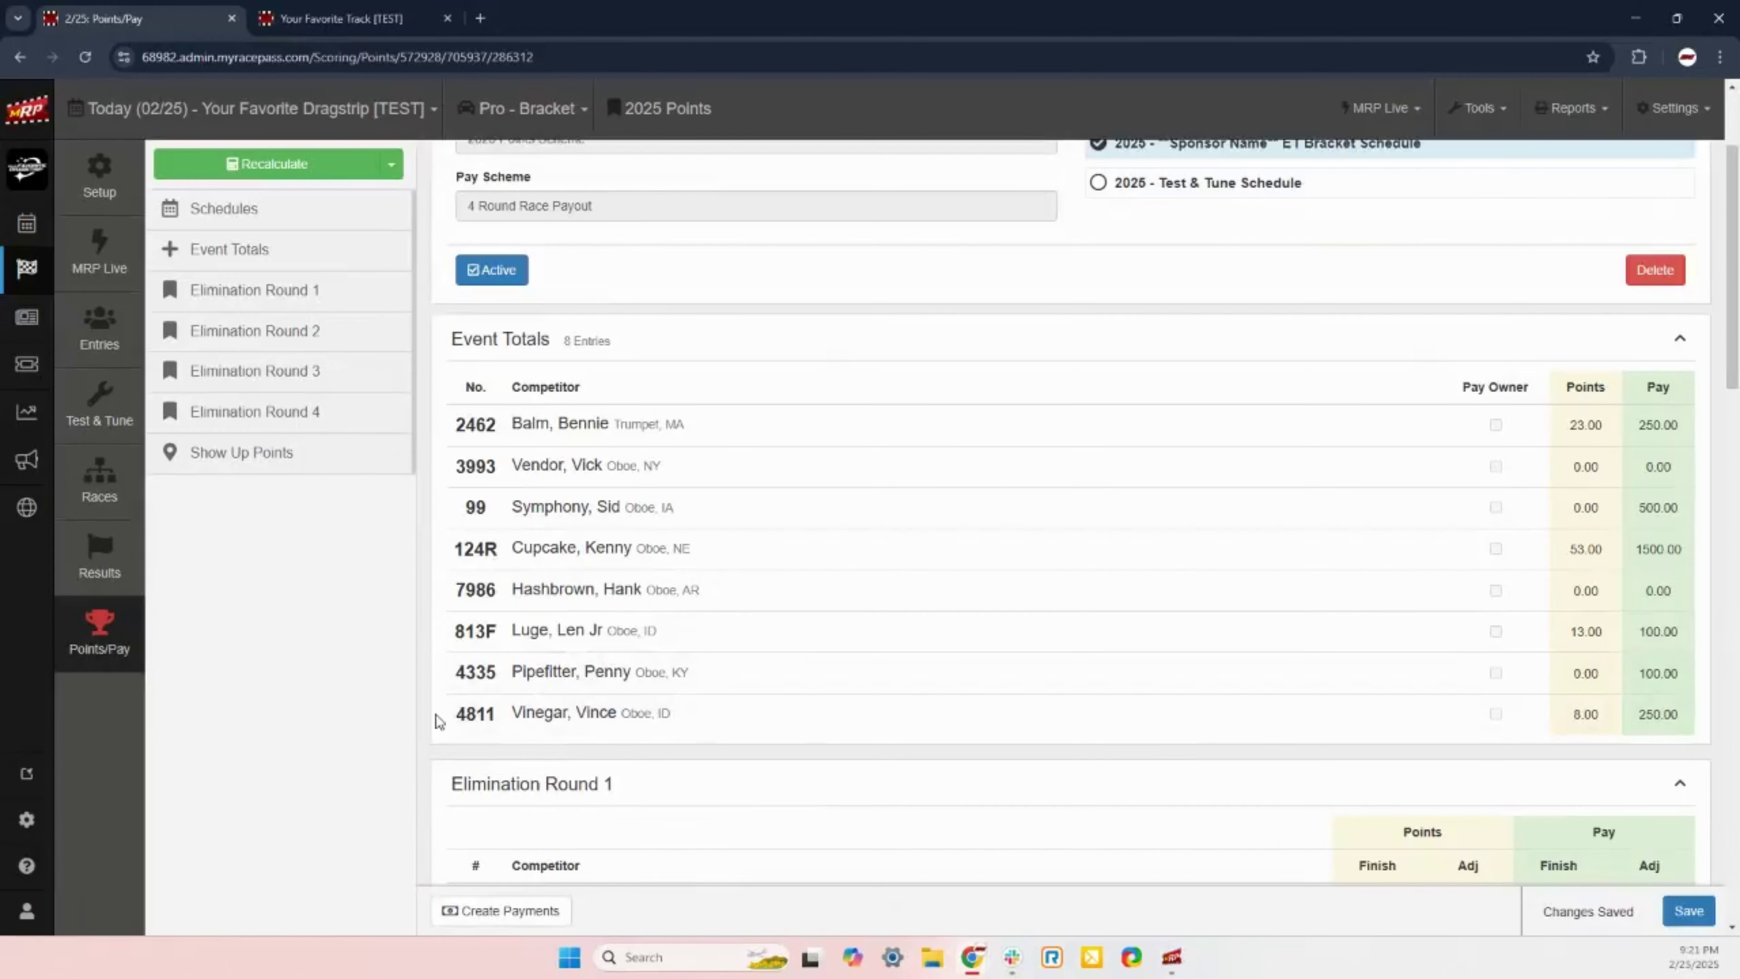
pyautogui.scroll(-3, 404, 693)
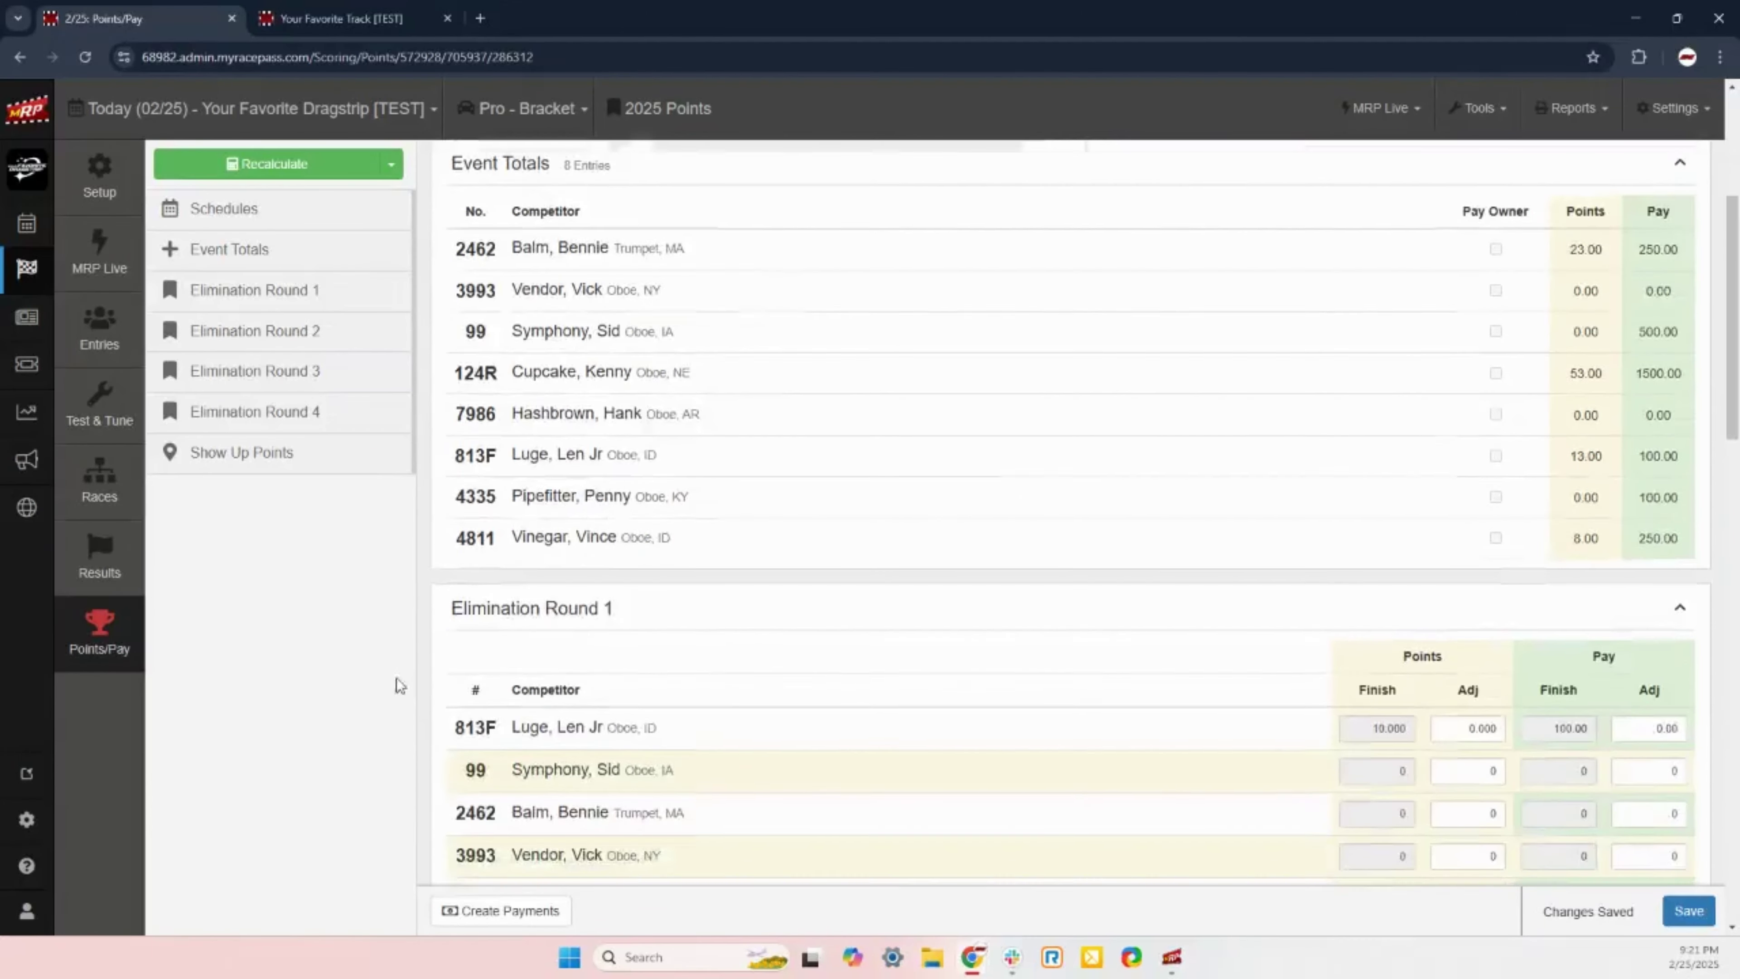
# Step: Give car 124R a 500.00 Elimination Round 4 pay adjustment and save, raising his pay to 2000.00
pyautogui.scroll(3, 378, 609)
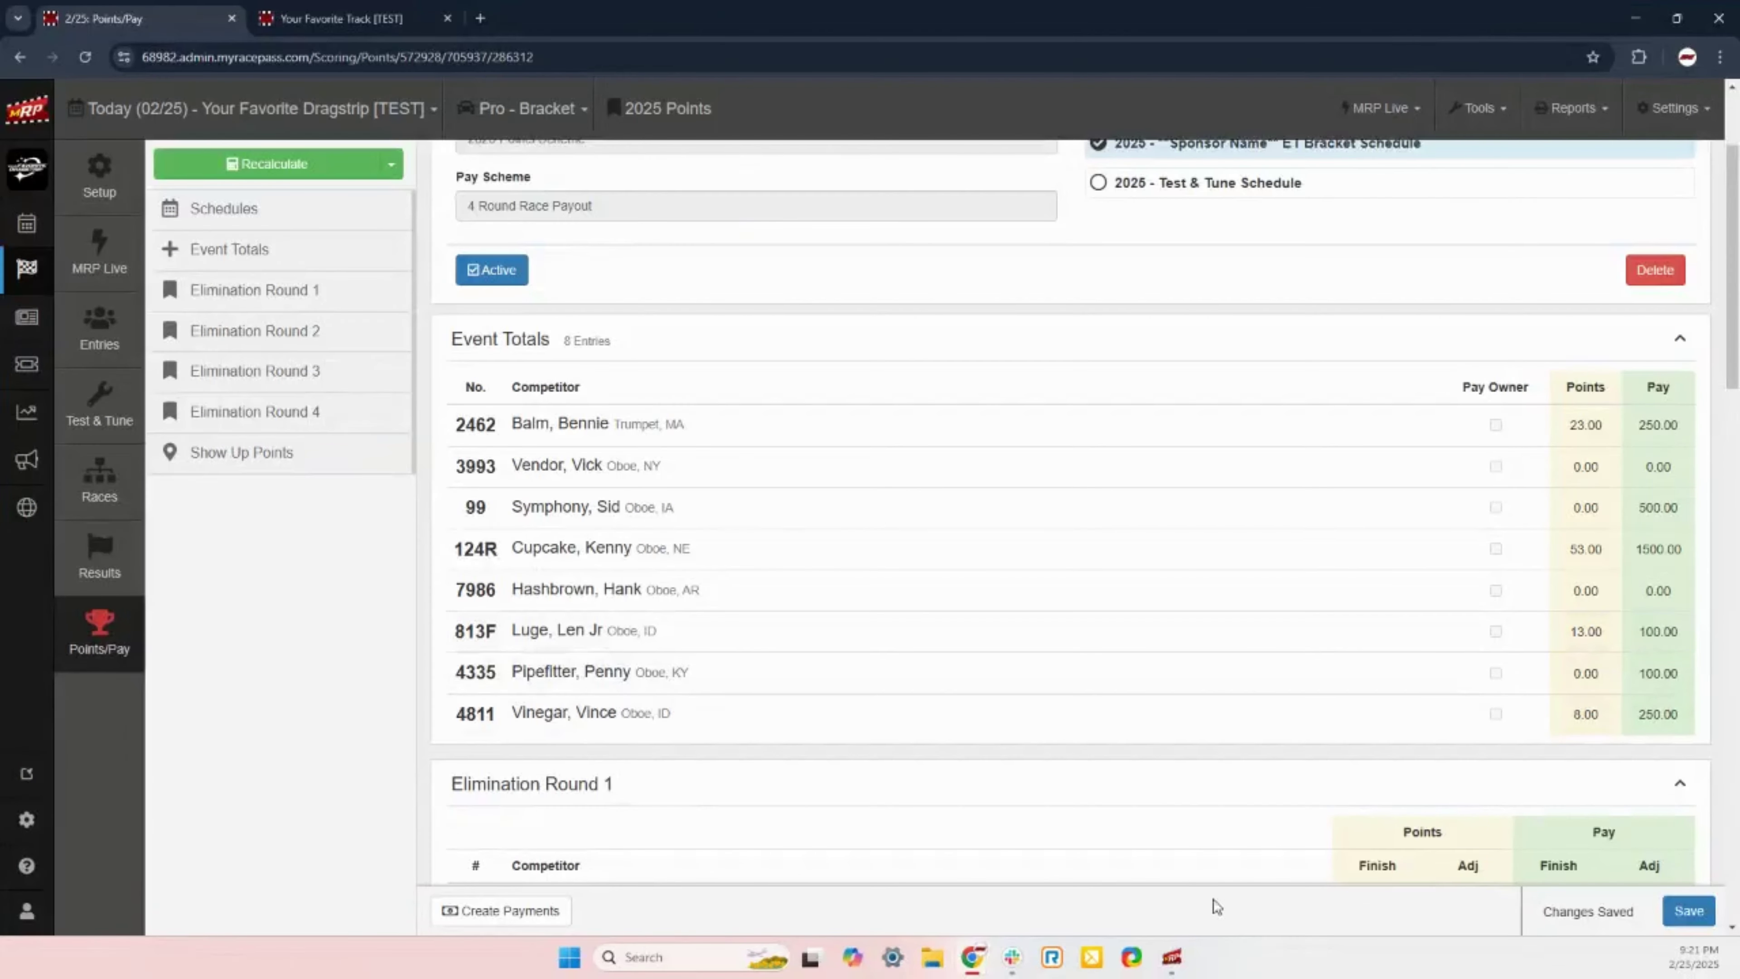
pyautogui.scroll(-4, 312, 722)
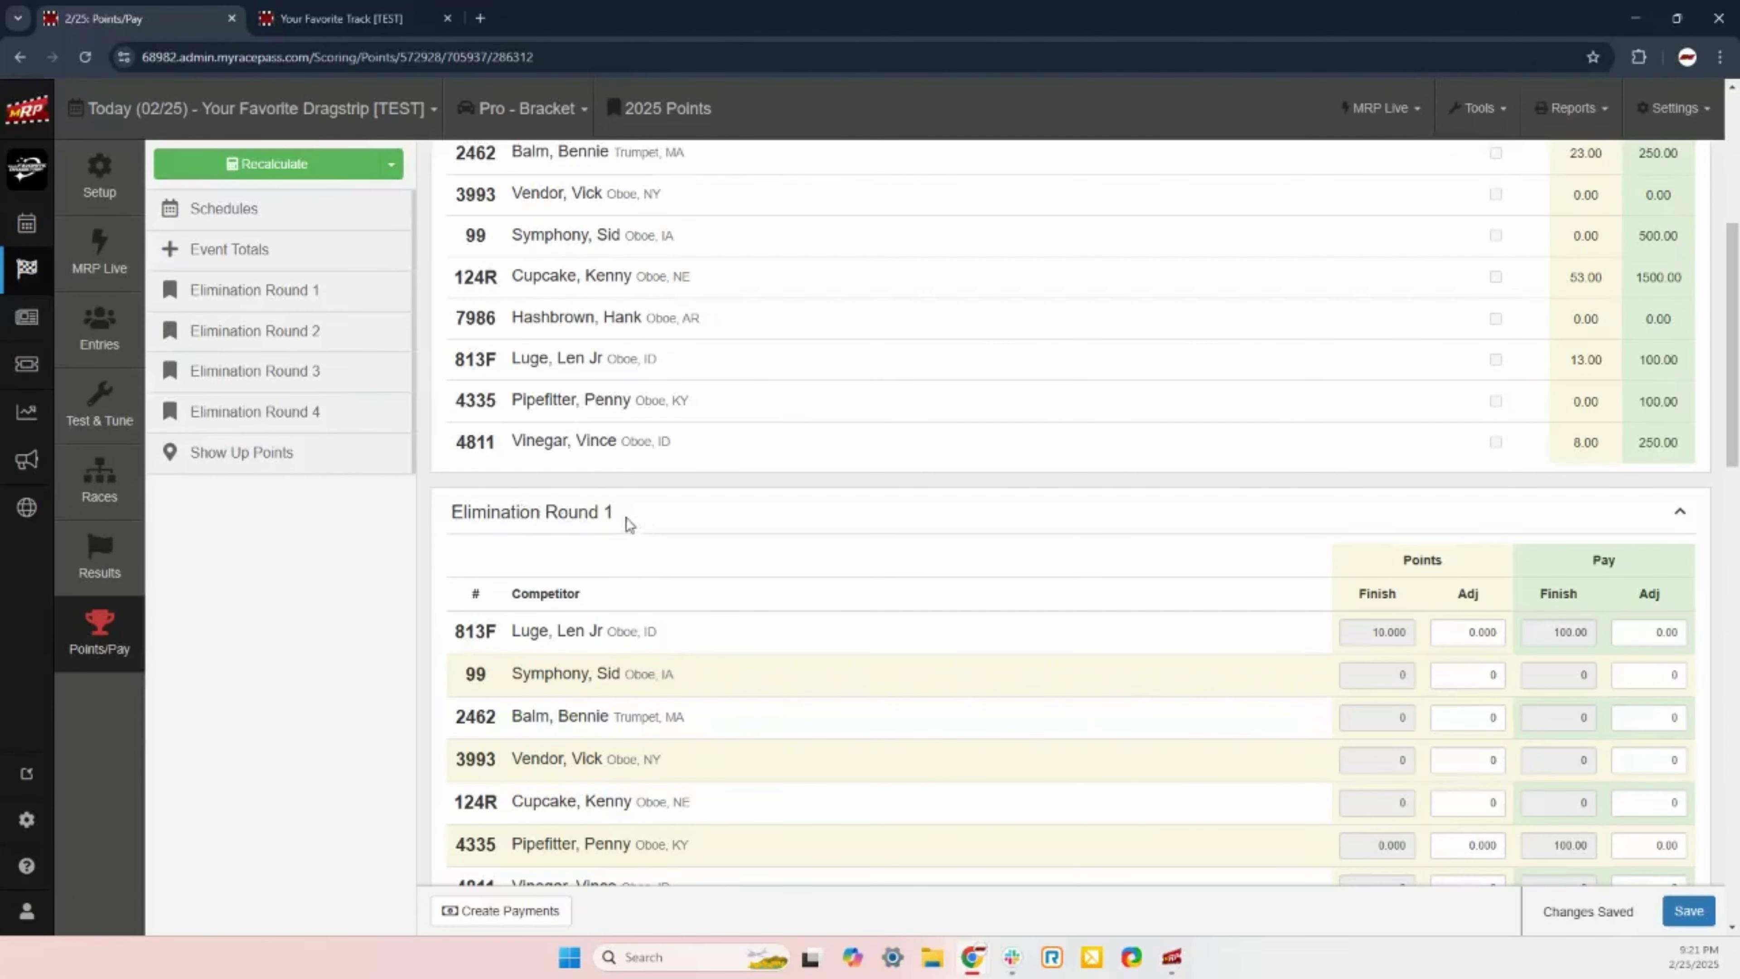
pyautogui.moveTo(622, 519); pyautogui.dragTo(430, 507)
pyautogui.scroll(-20, 541, 395)
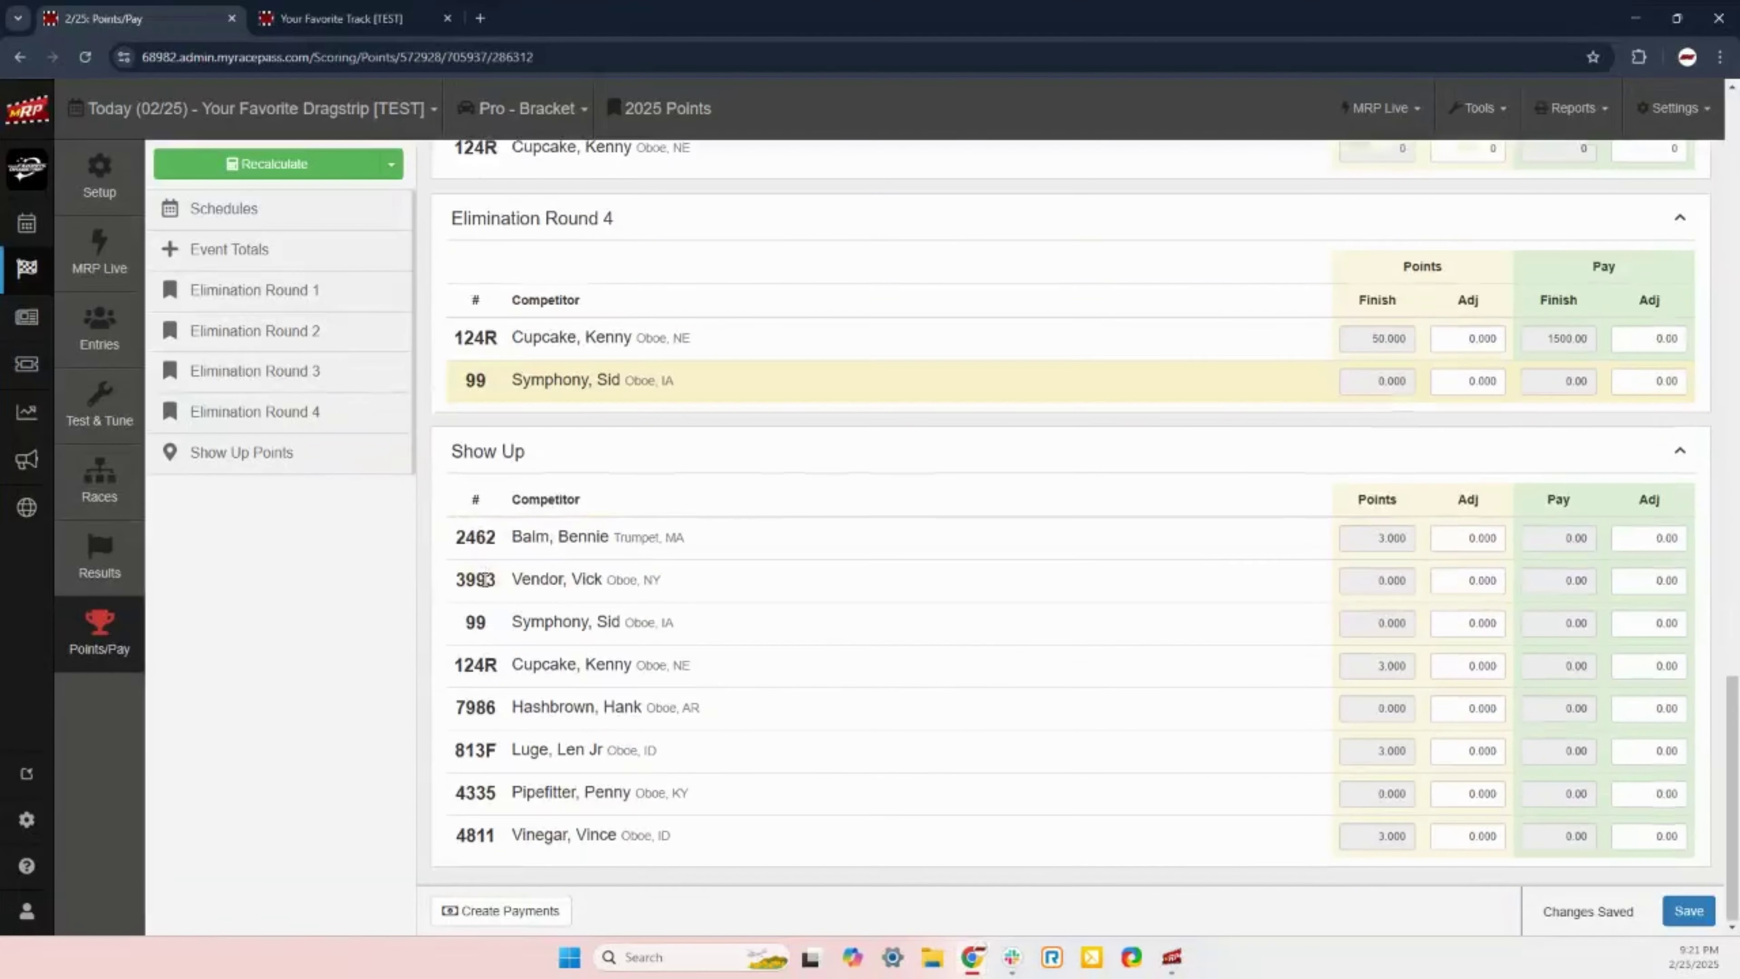
pyautogui.scroll(3, 541, 395)
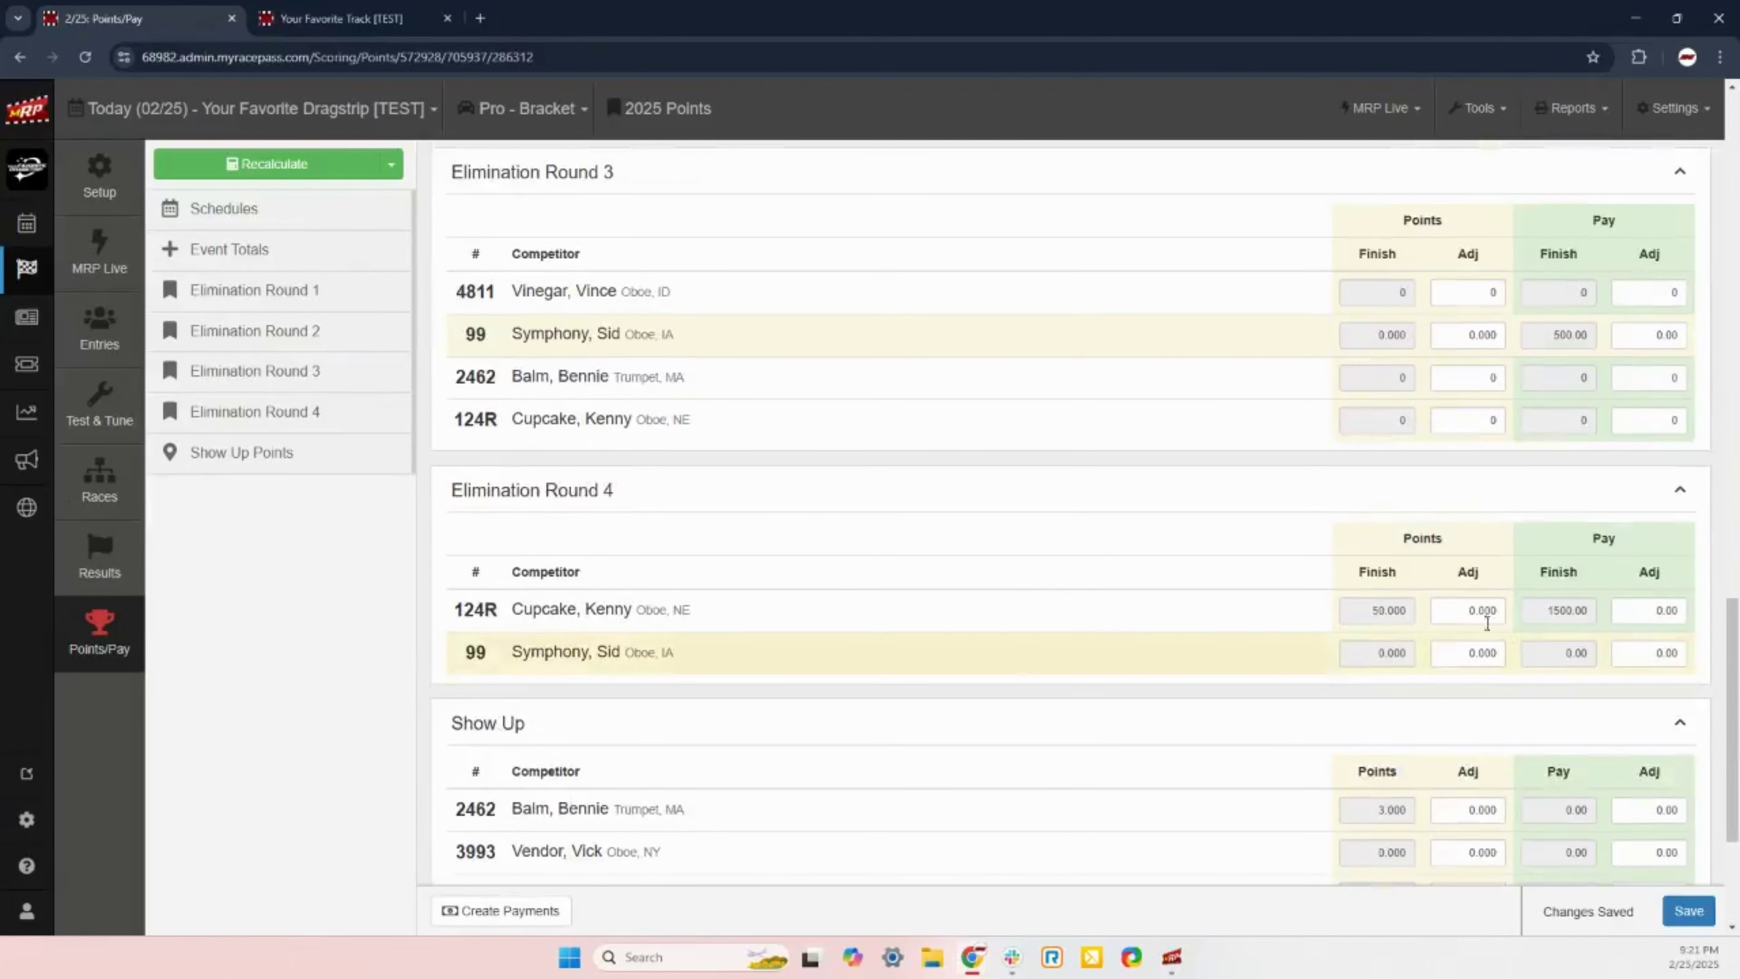
pyautogui.click(1670, 613)
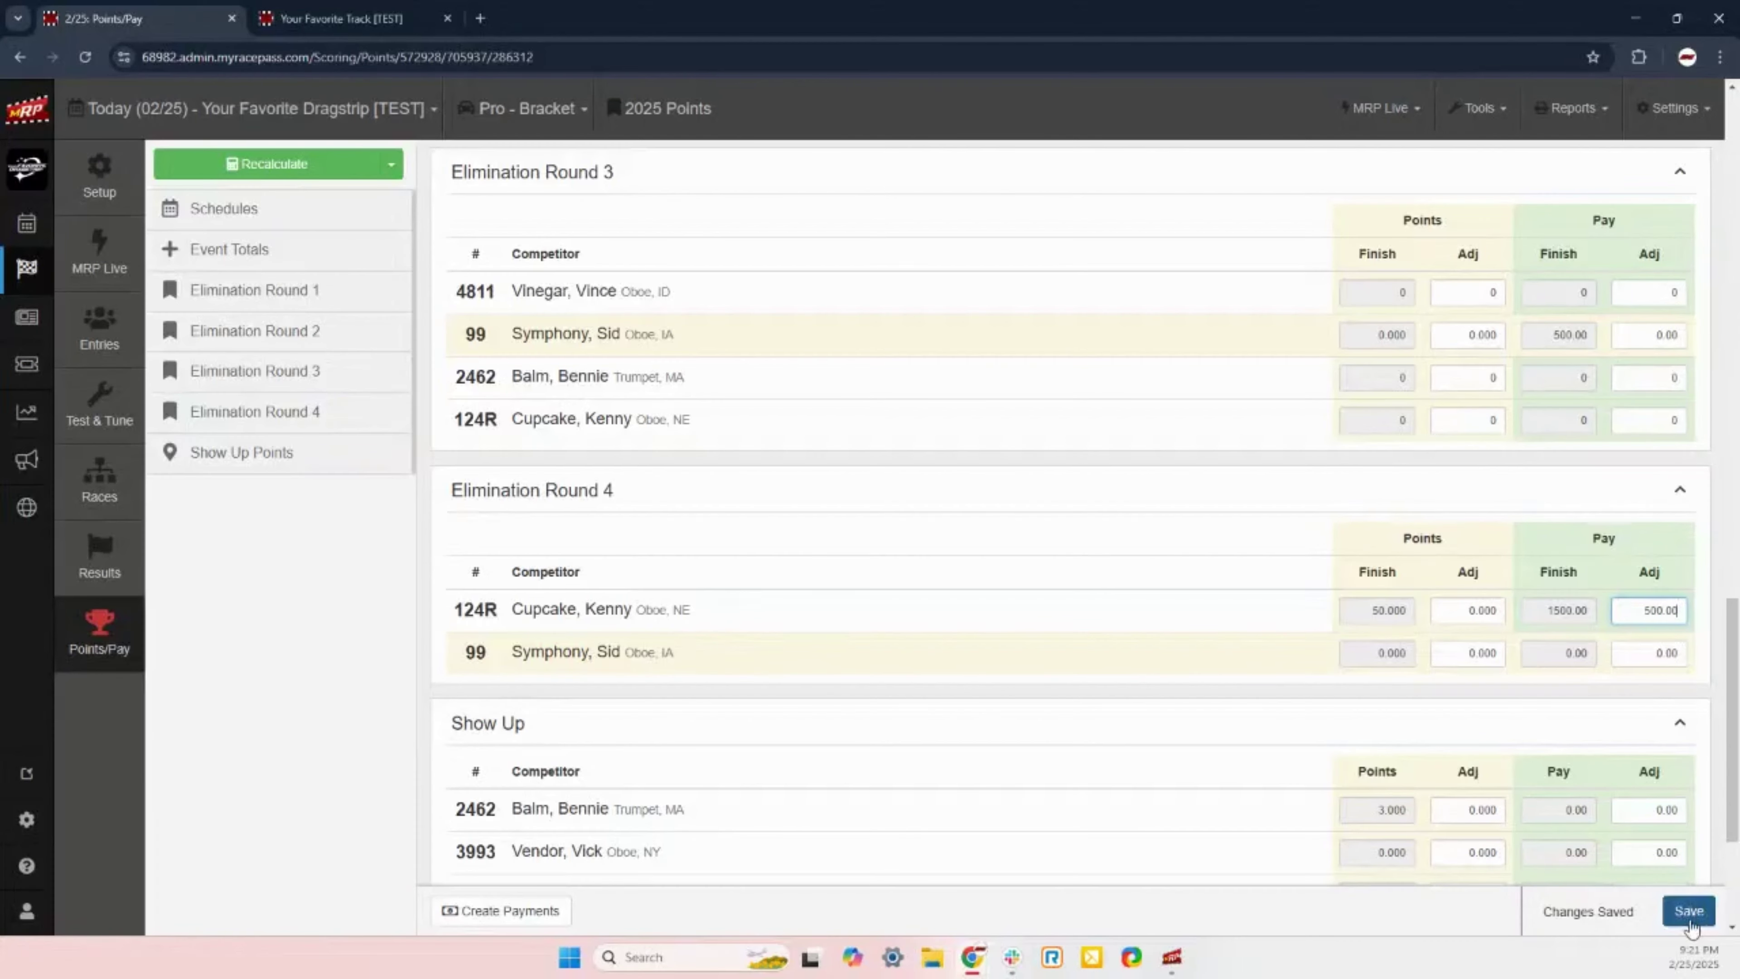
pyautogui.click(1689, 918)
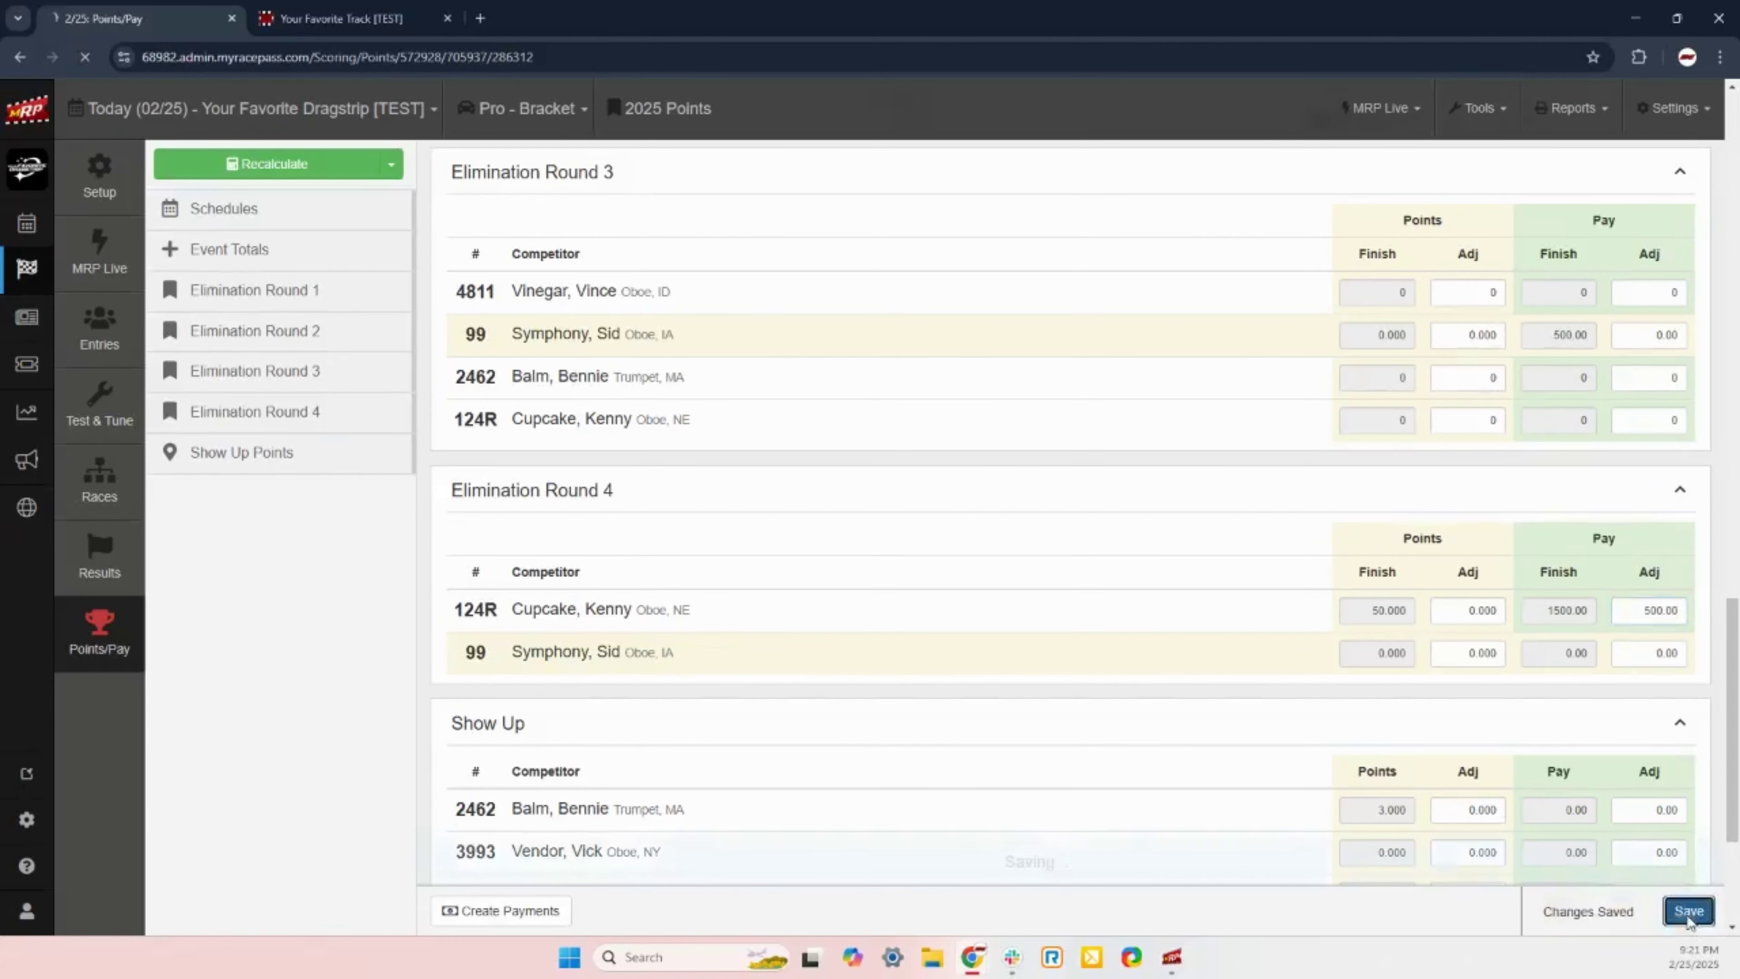
pyautogui.scroll(15, 1656, 644)
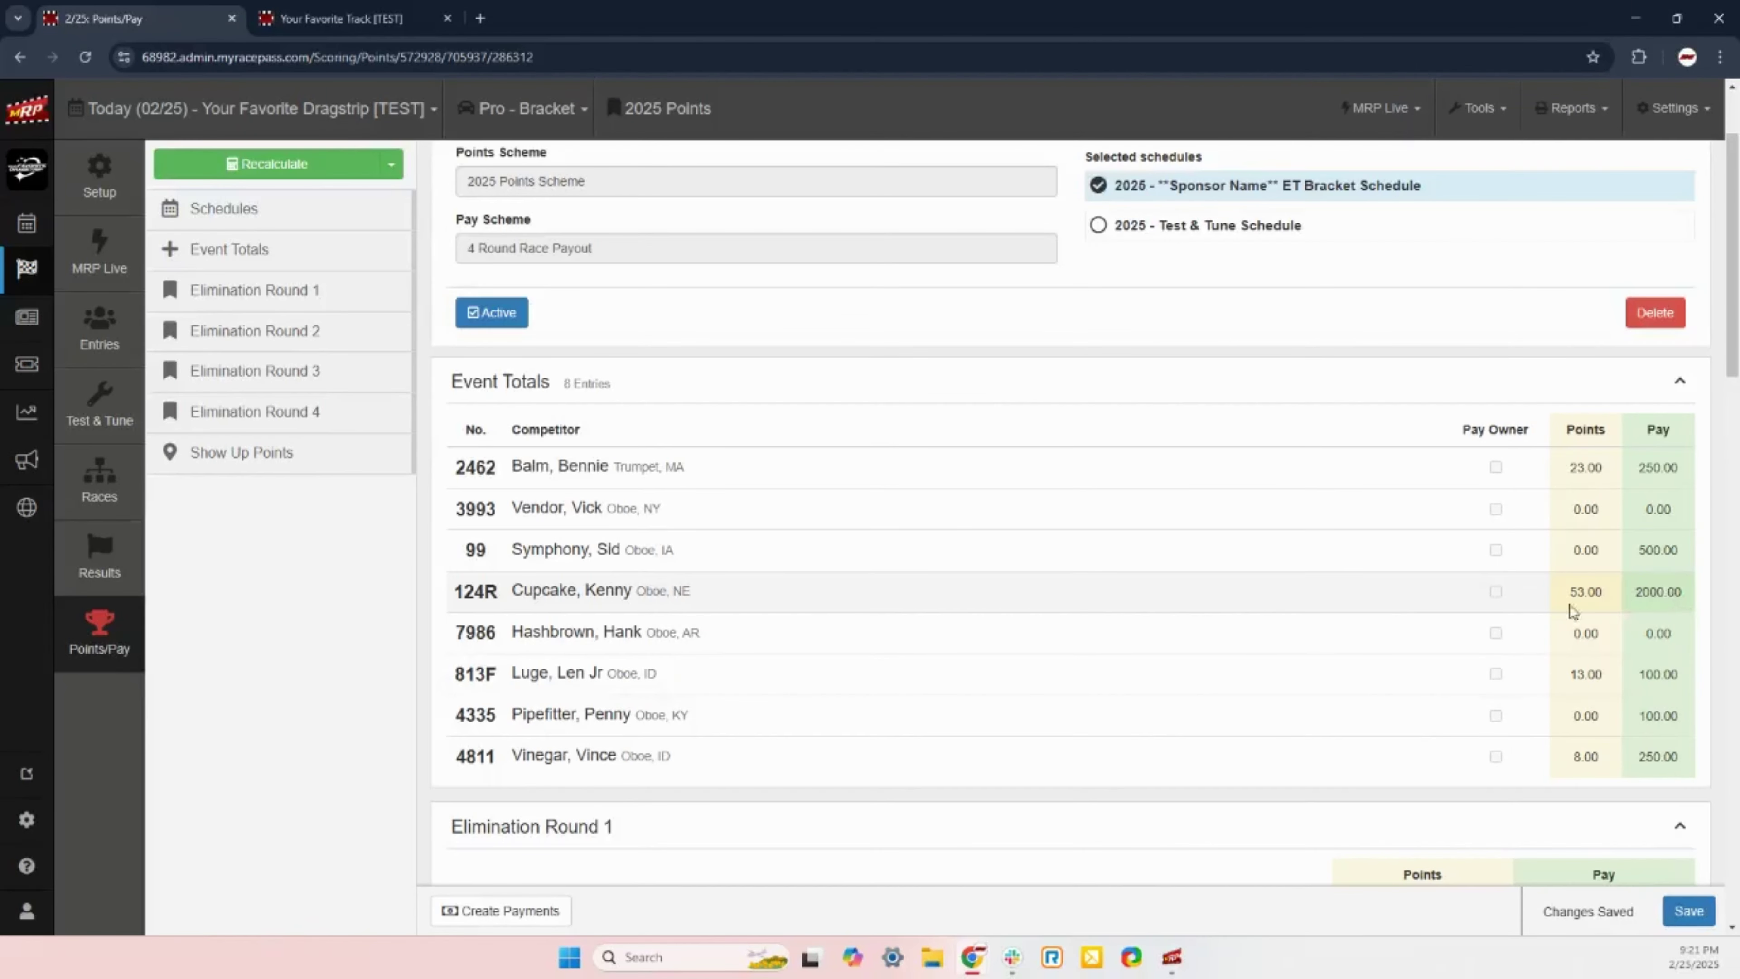
pyautogui.scroll(-6, 1575, 613)
pyautogui.scroll(-6, 1661, 568)
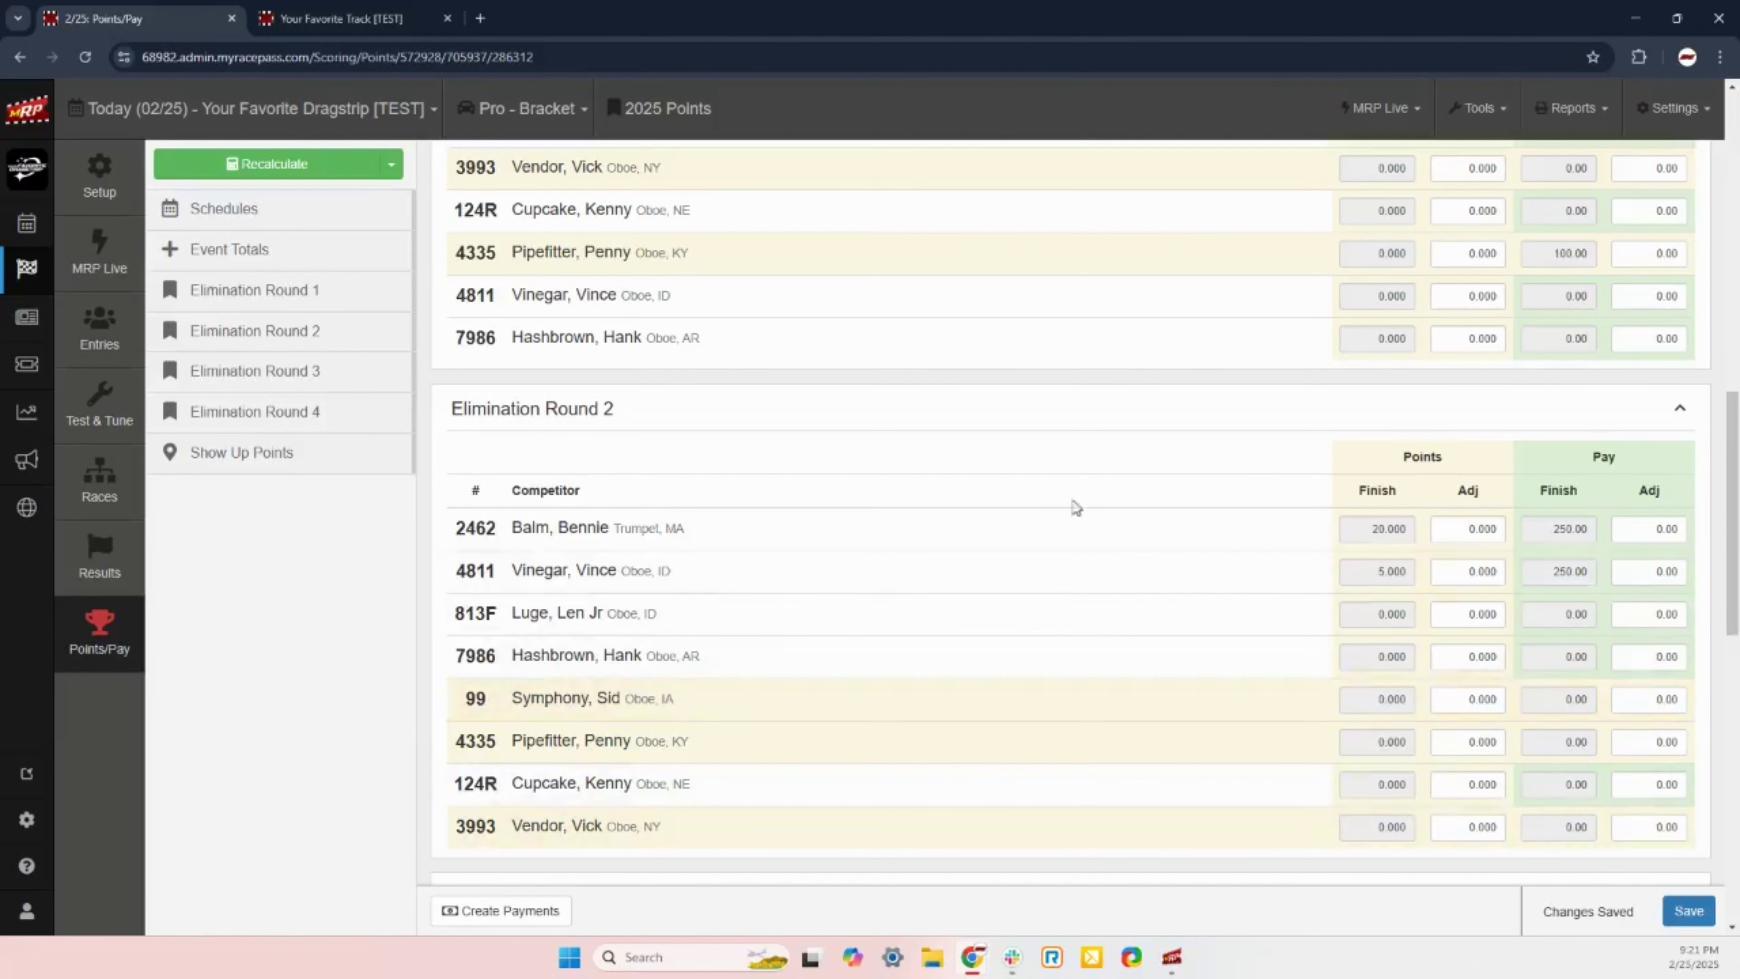
pyautogui.scroll(-3, 1041, 399)
pyautogui.scroll(-1, 1041, 400)
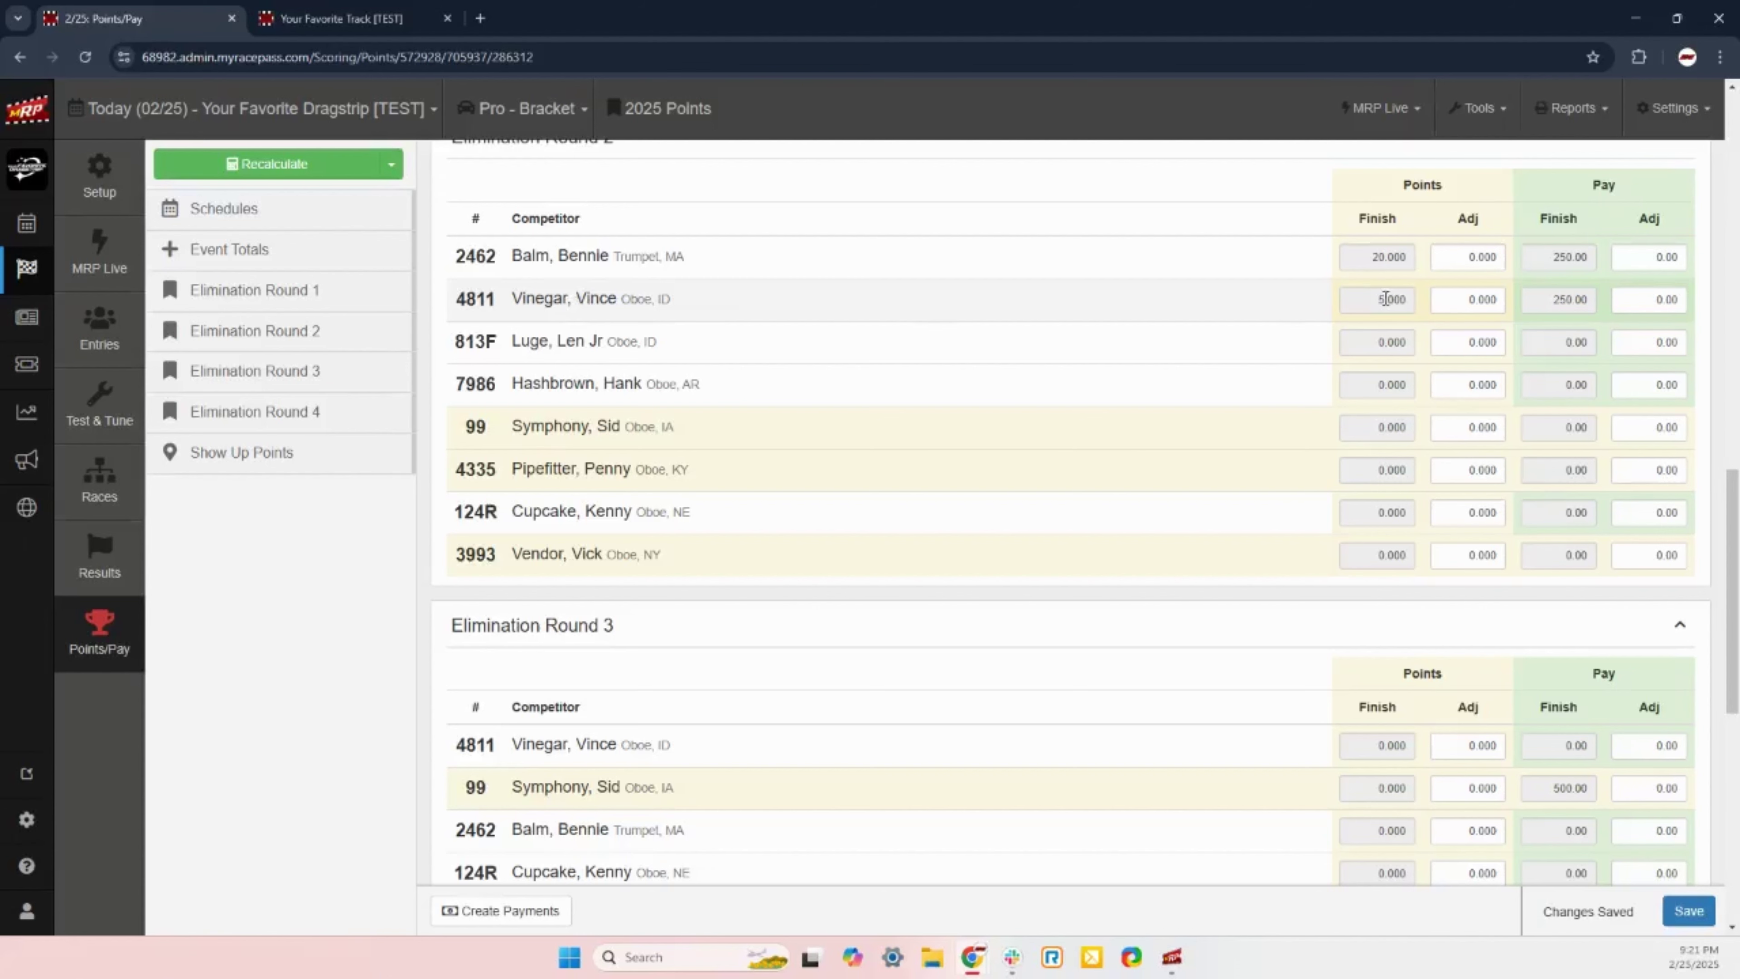
pyautogui.scroll(1, 1371, 298)
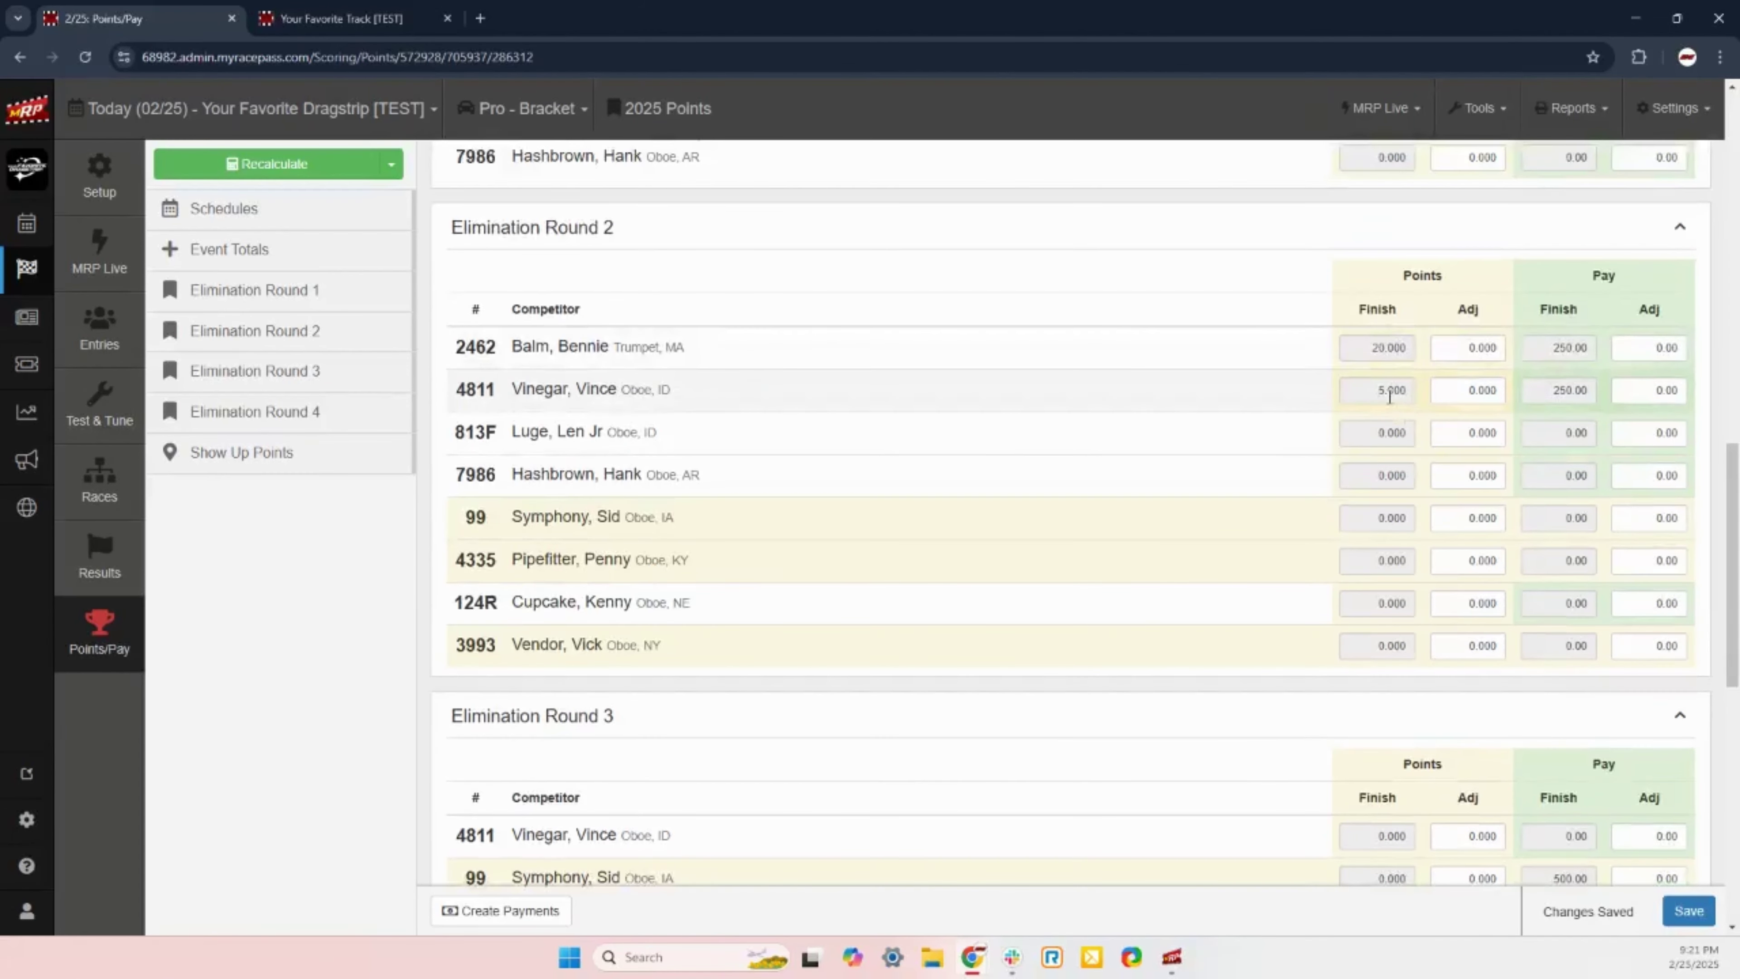
pyautogui.click(1365, 345)
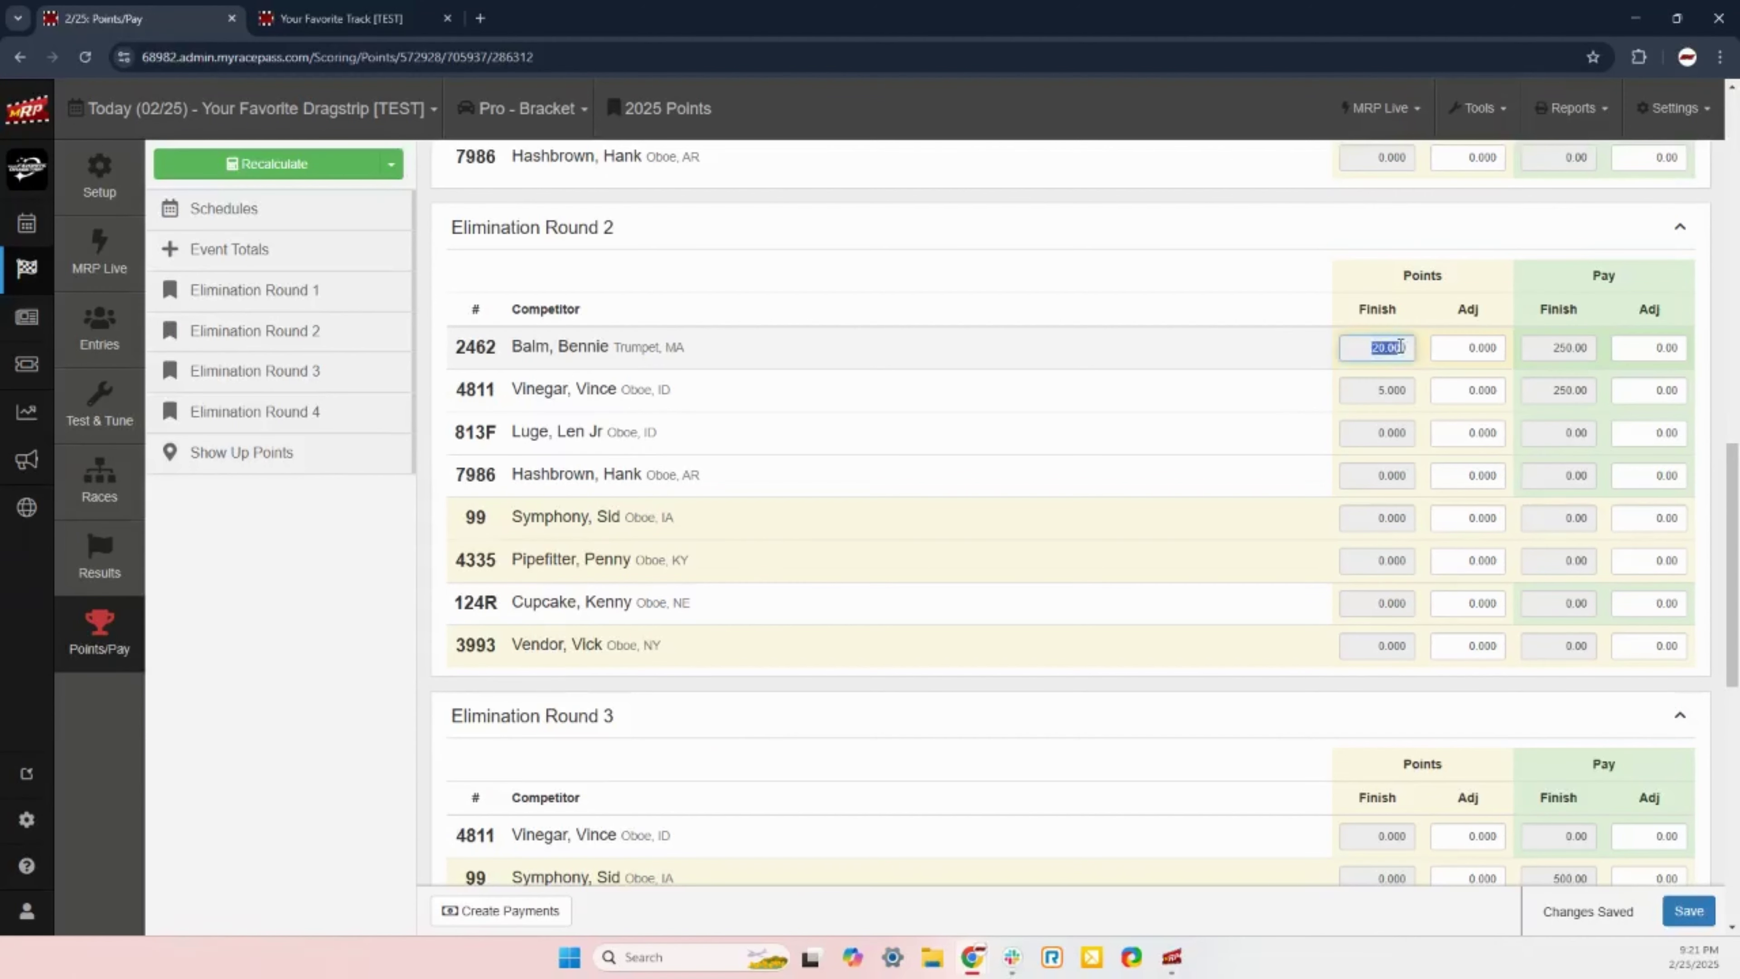
pyautogui.click(1412, 348)
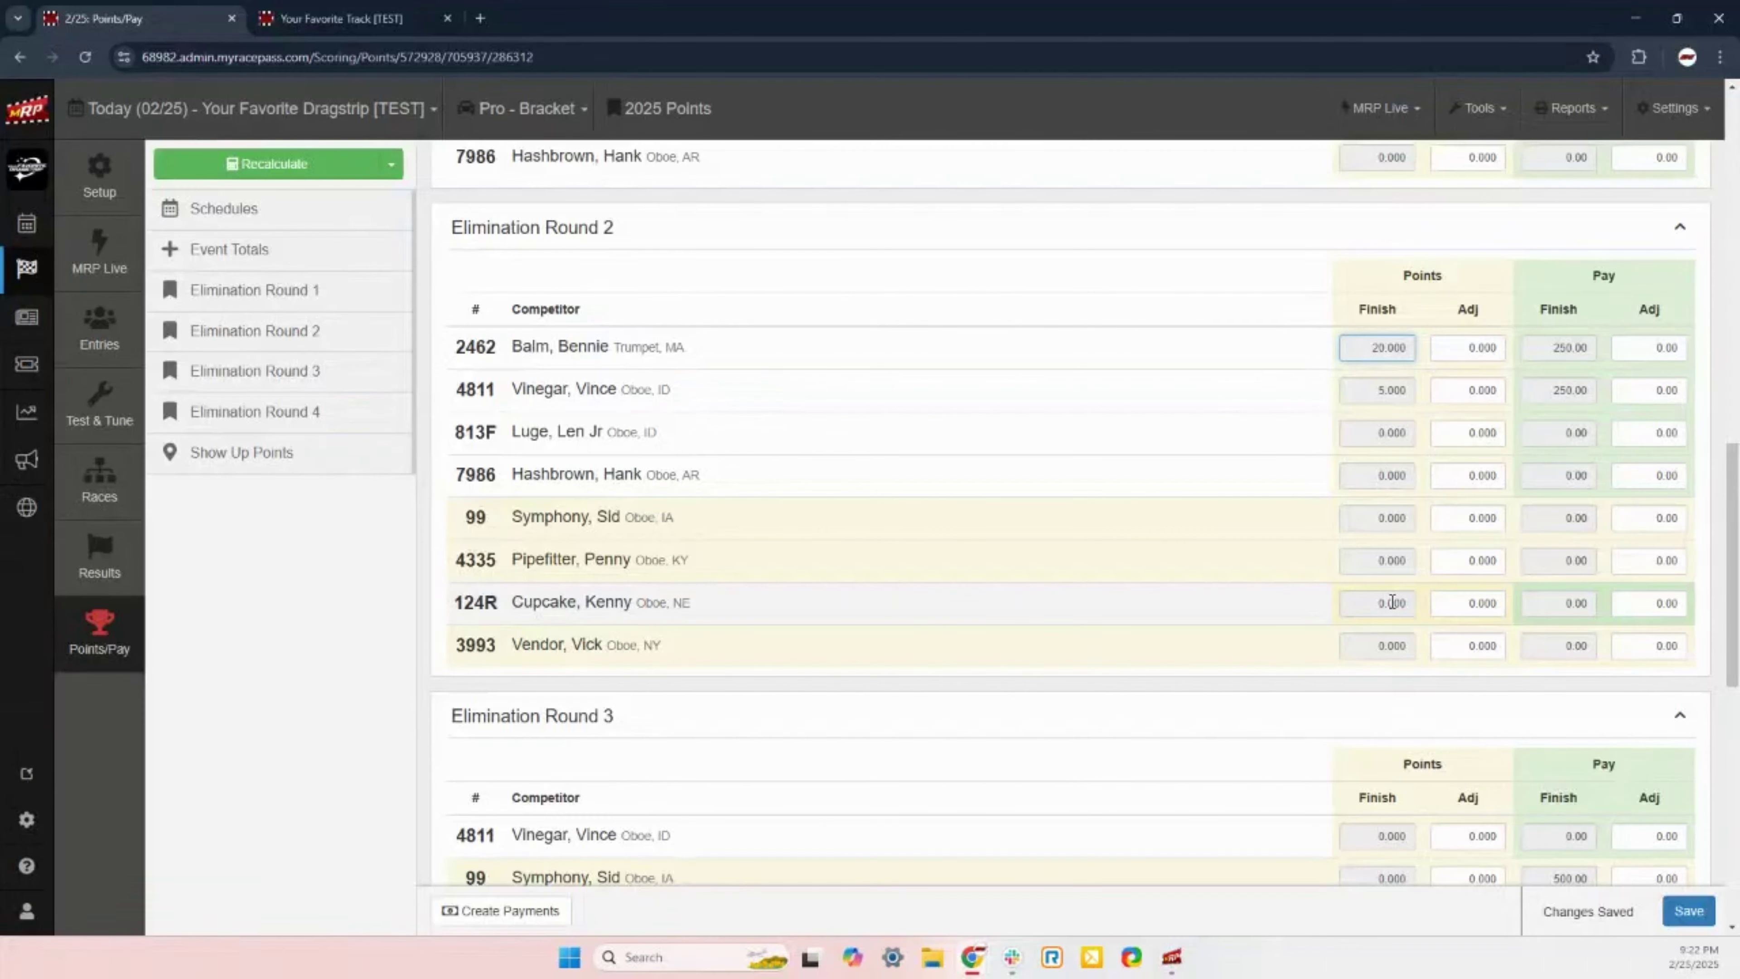
pyautogui.scroll(-4, 1391, 601)
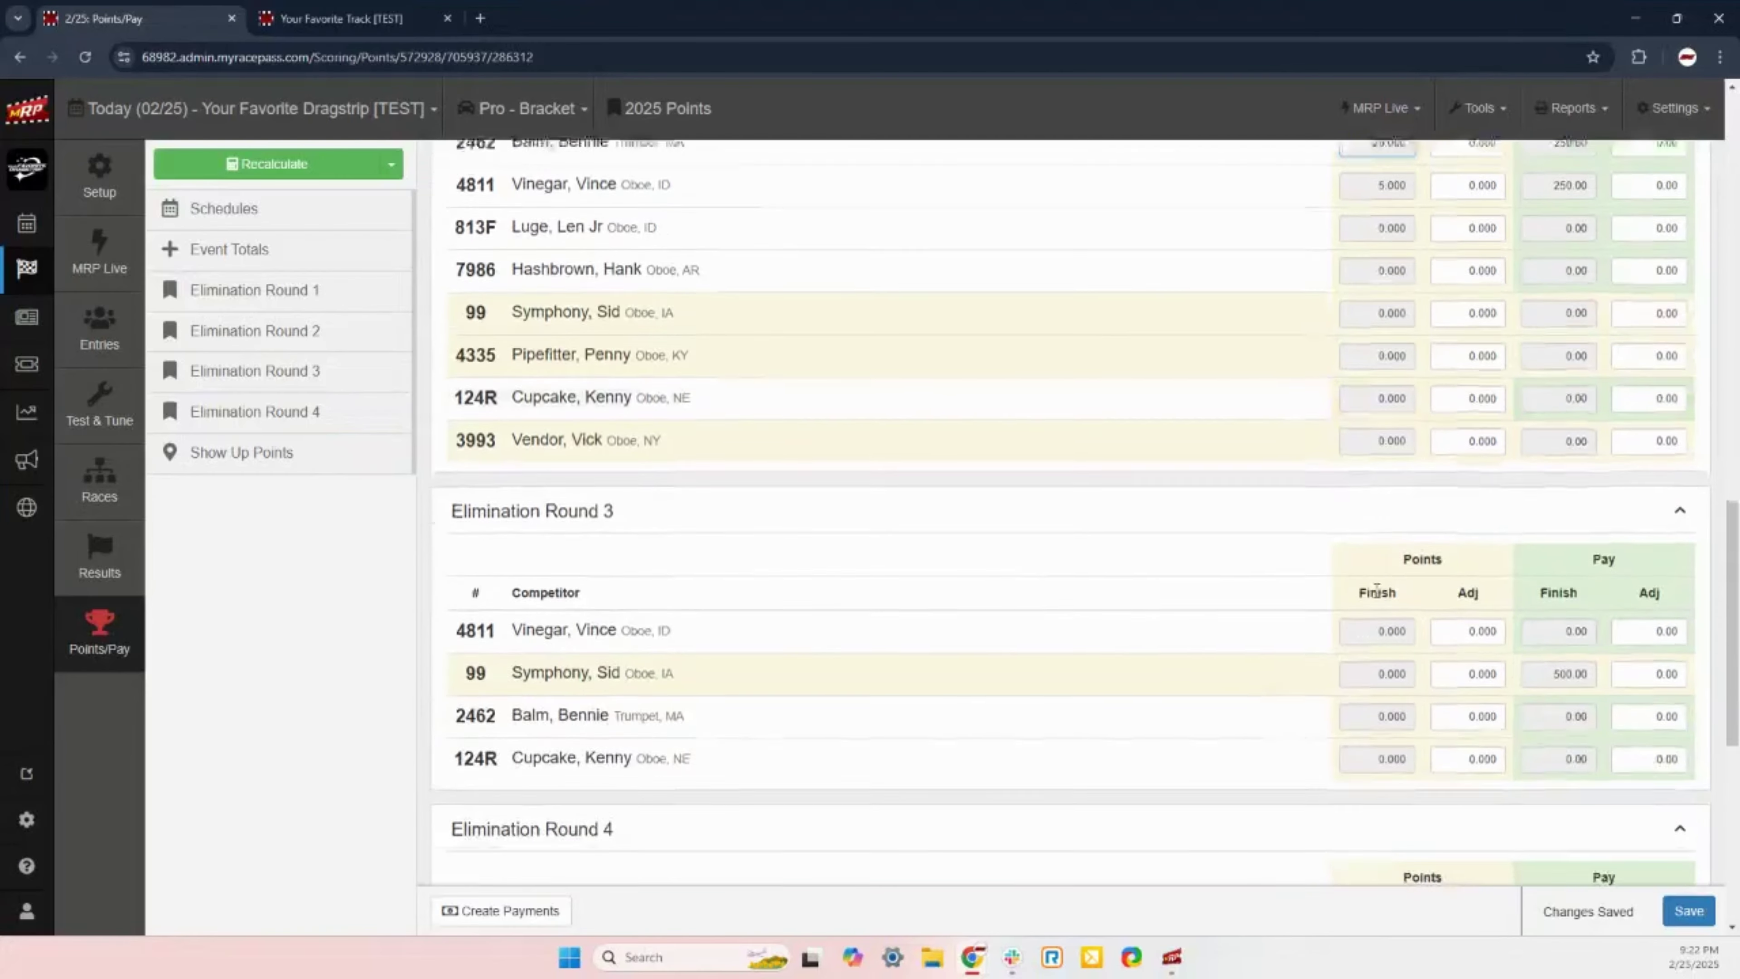
pyautogui.scroll(-4, 1375, 617)
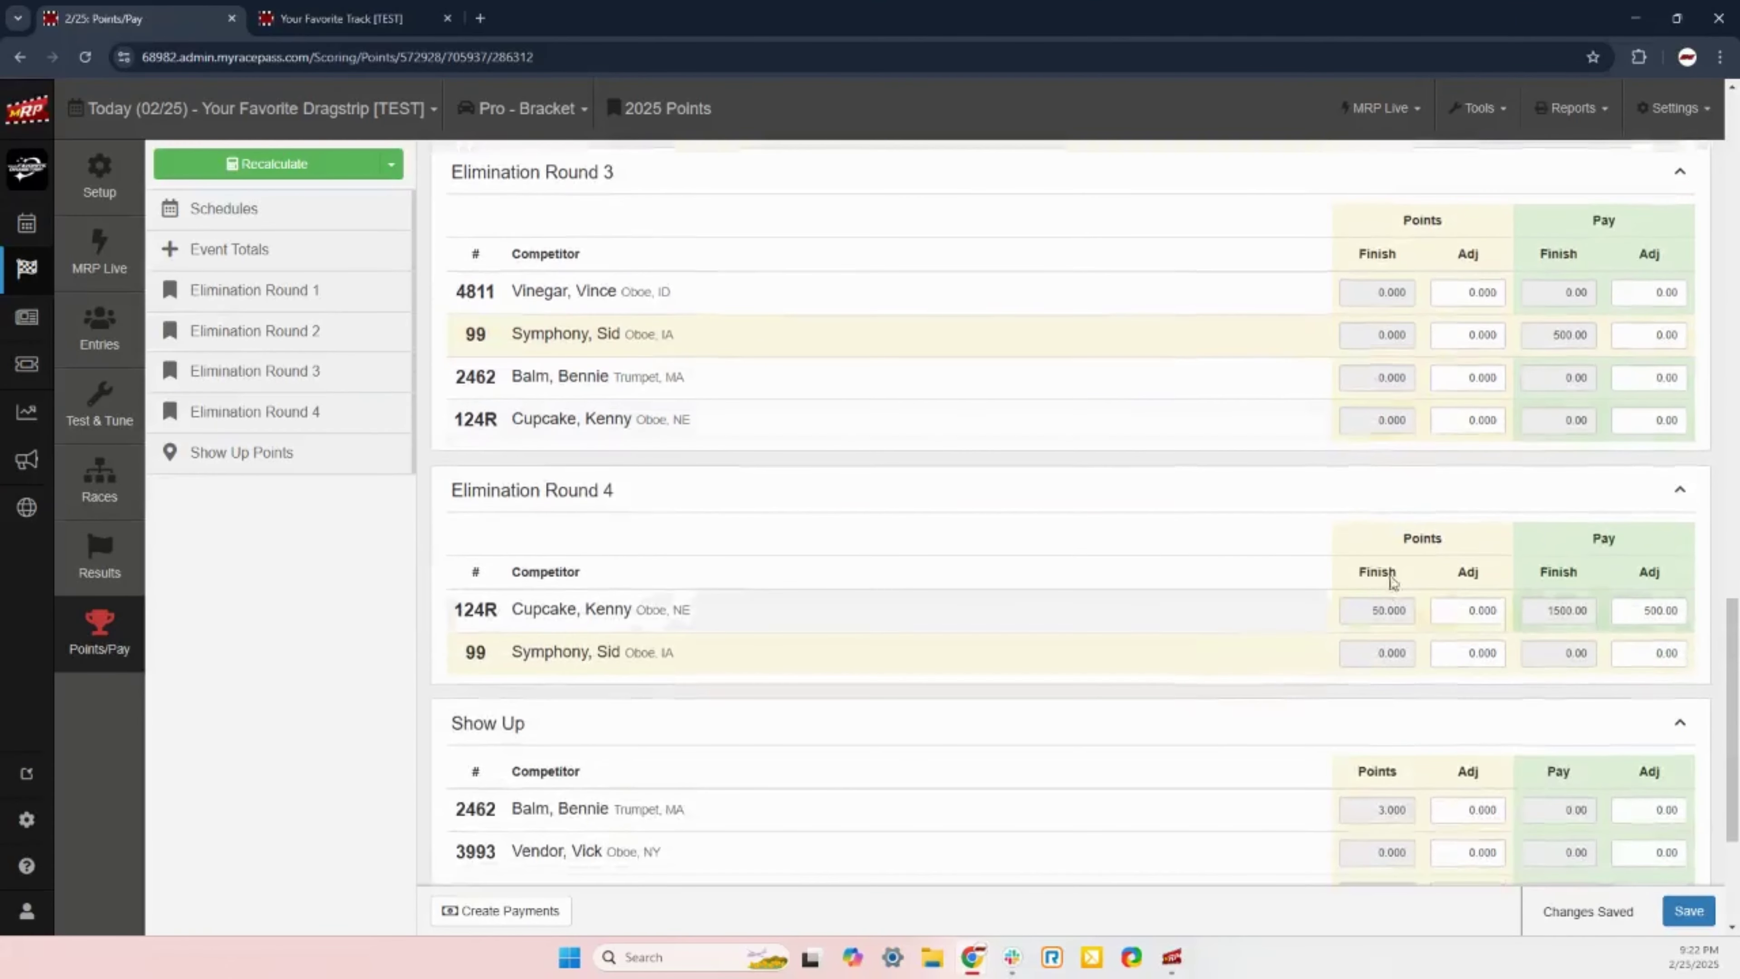
pyautogui.click(1371, 617)
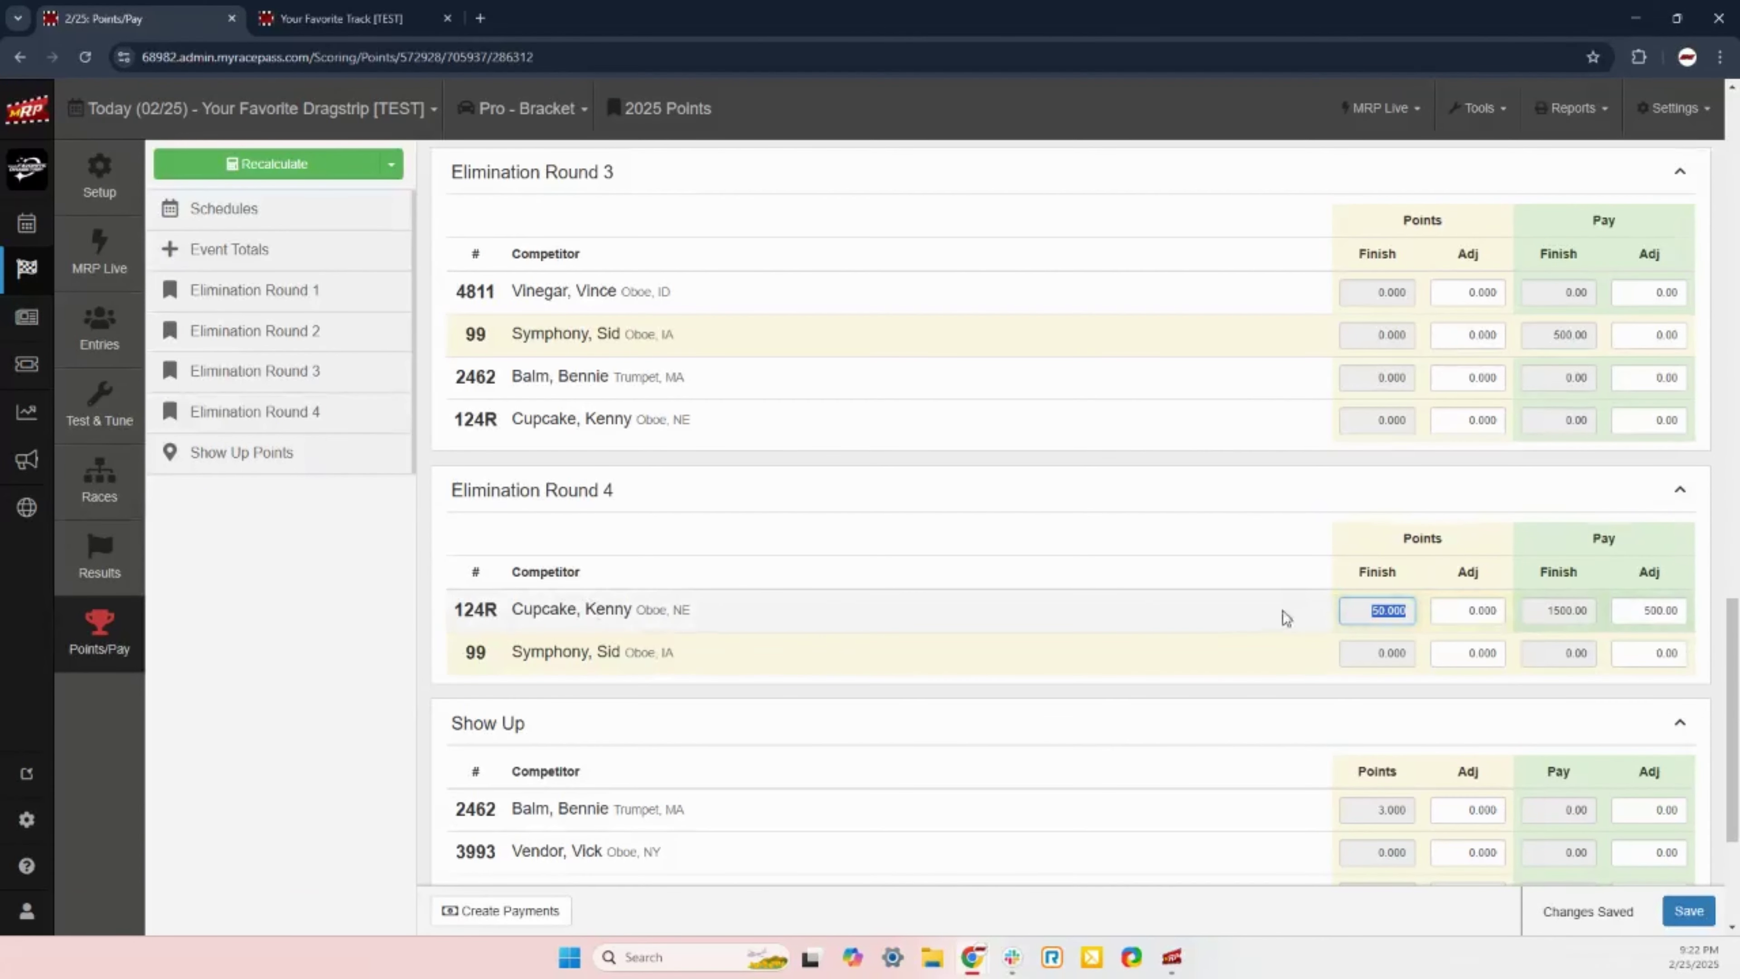
pyautogui.click(1370, 610)
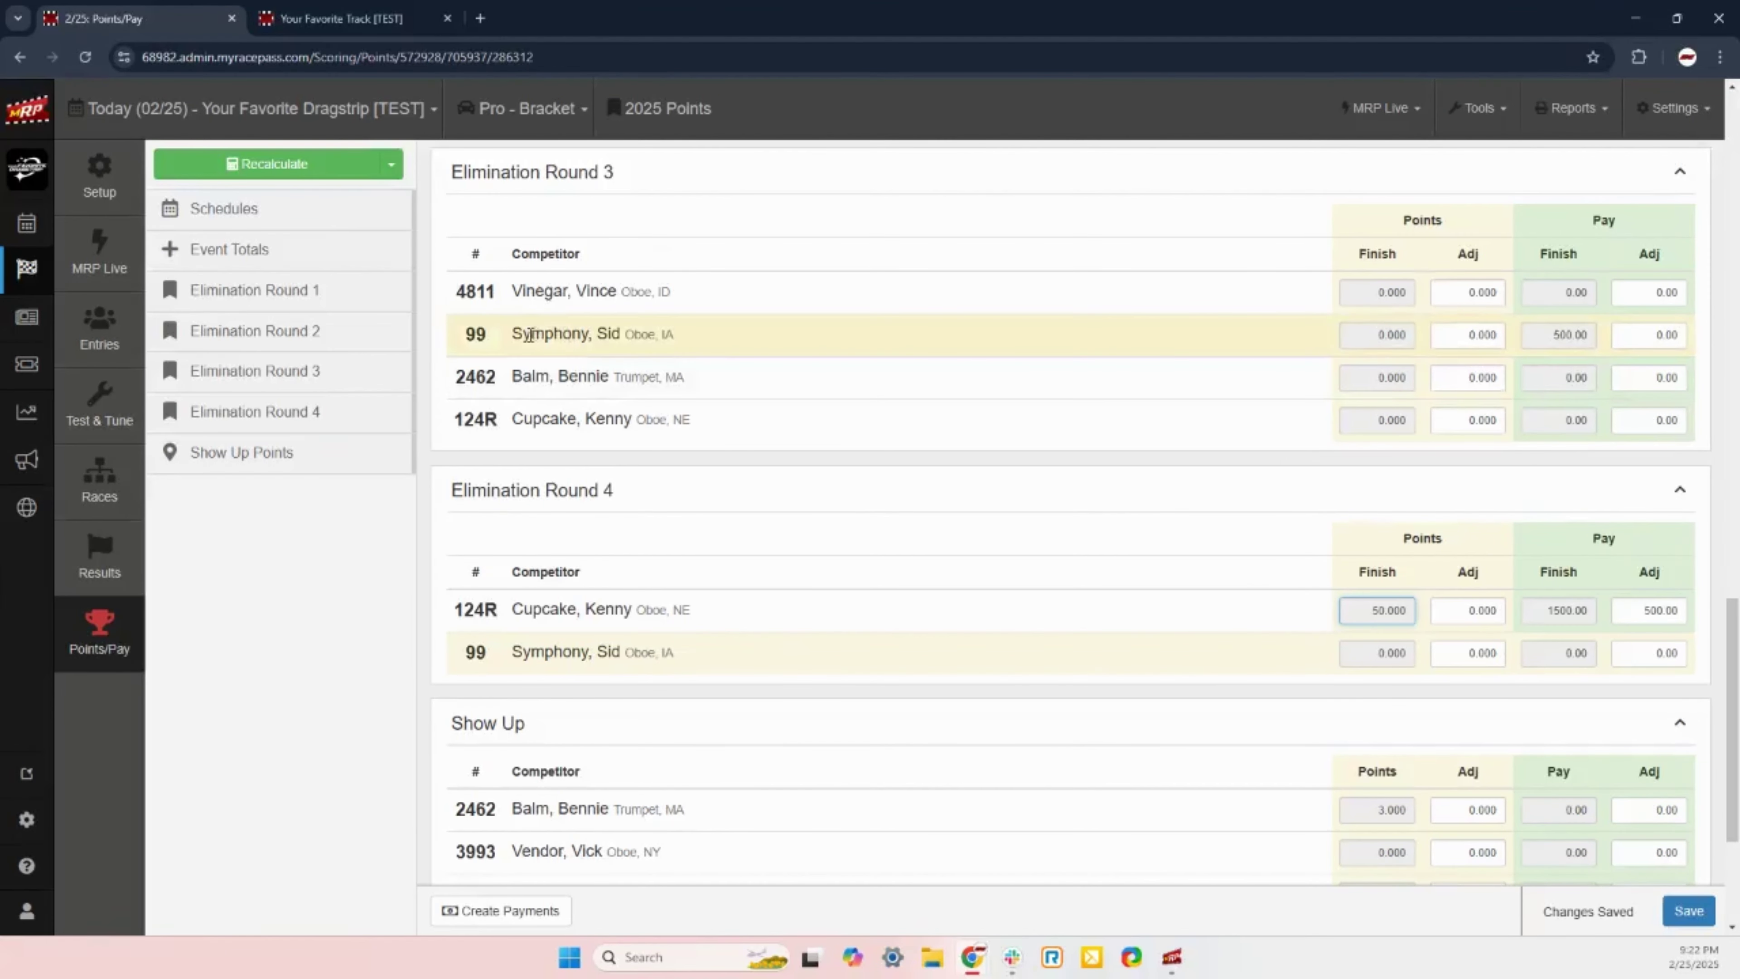
pyautogui.moveTo(515, 333); pyautogui.dragTo(632, 335)
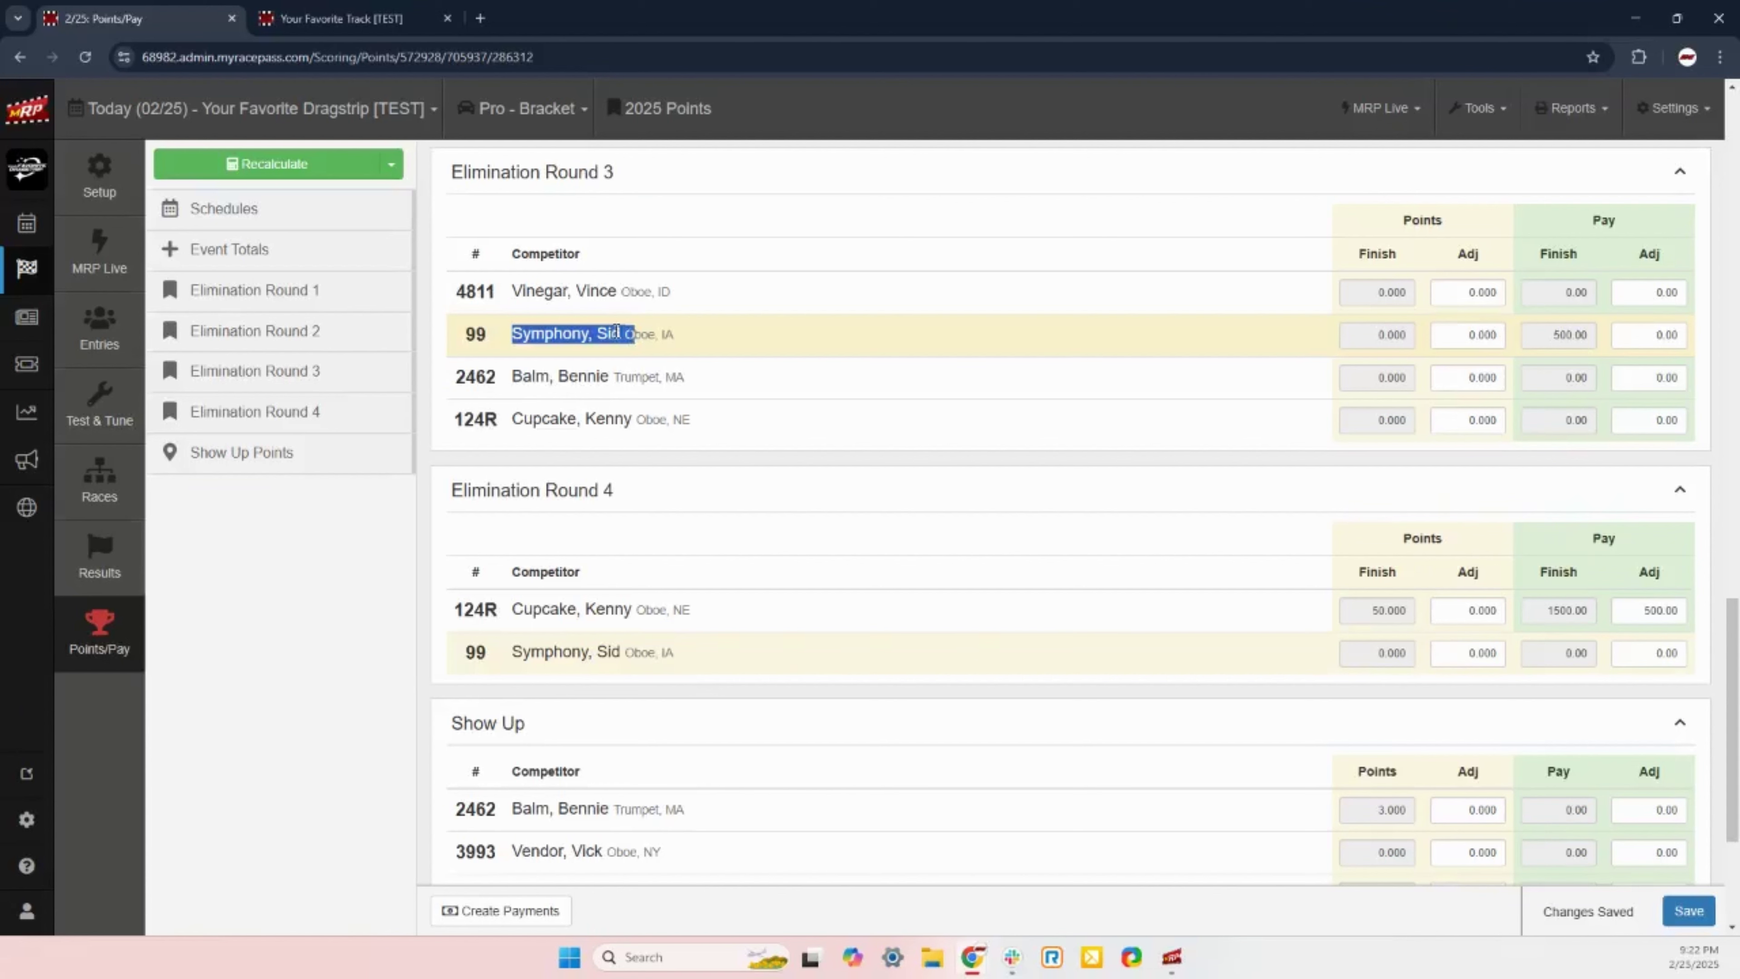
pyautogui.click(616, 331)
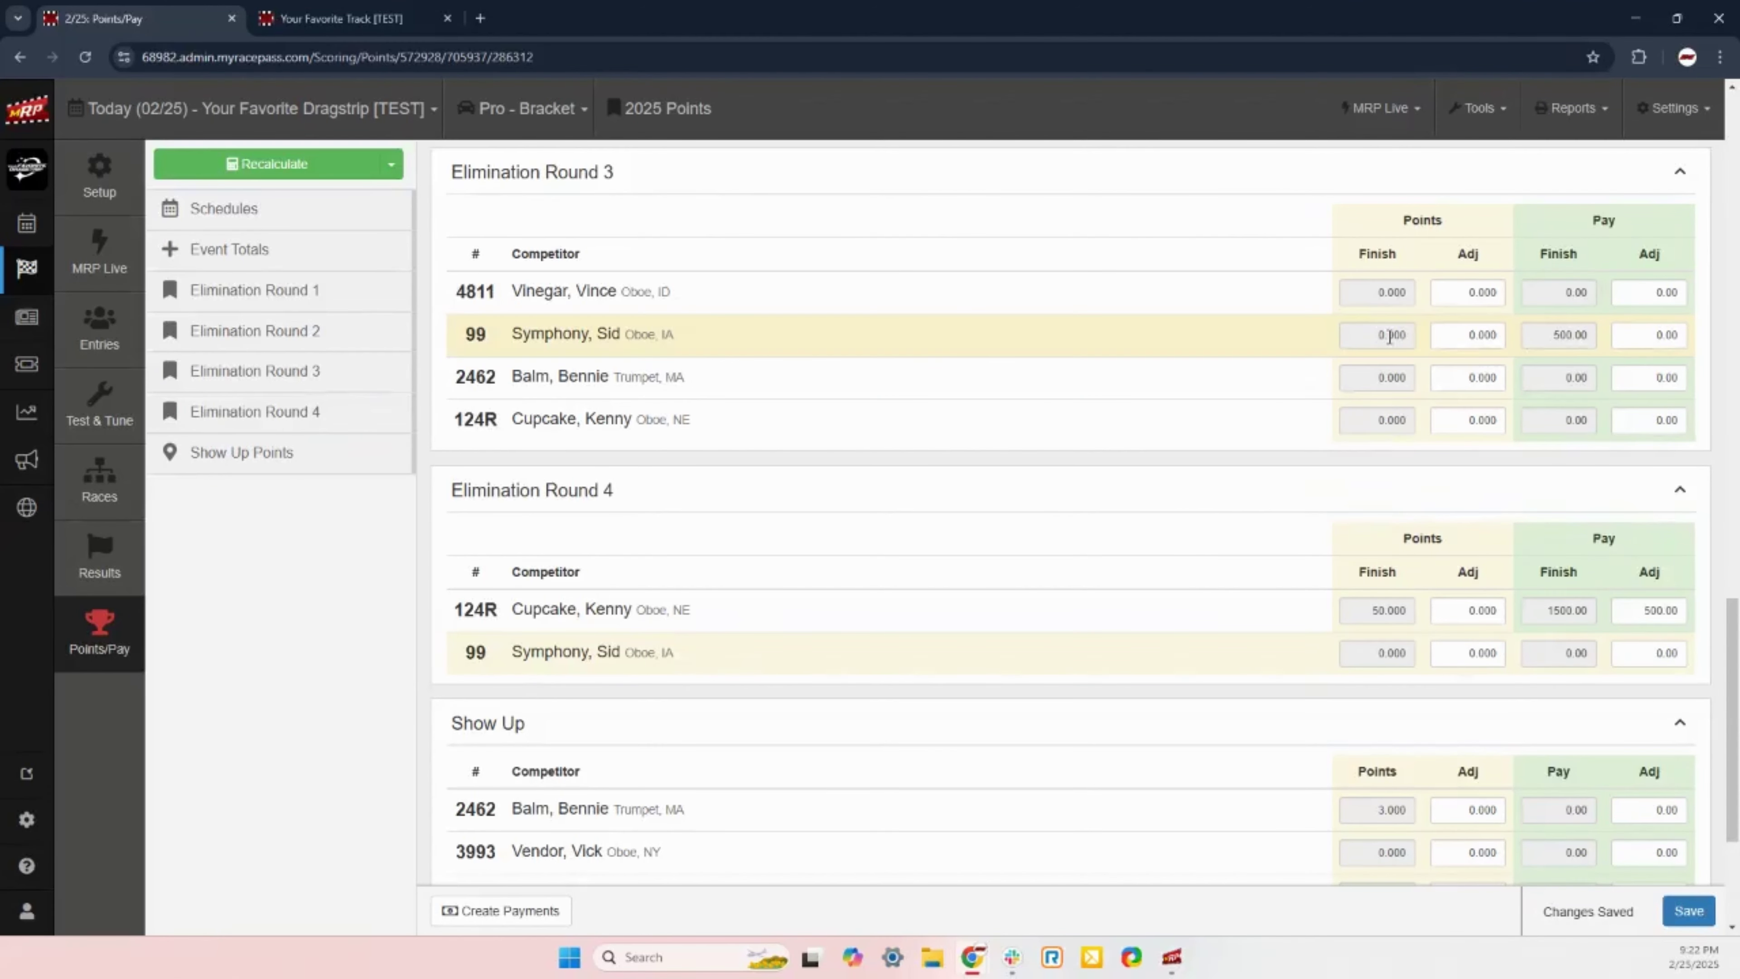
pyautogui.scroll(-4, 1322, 466)
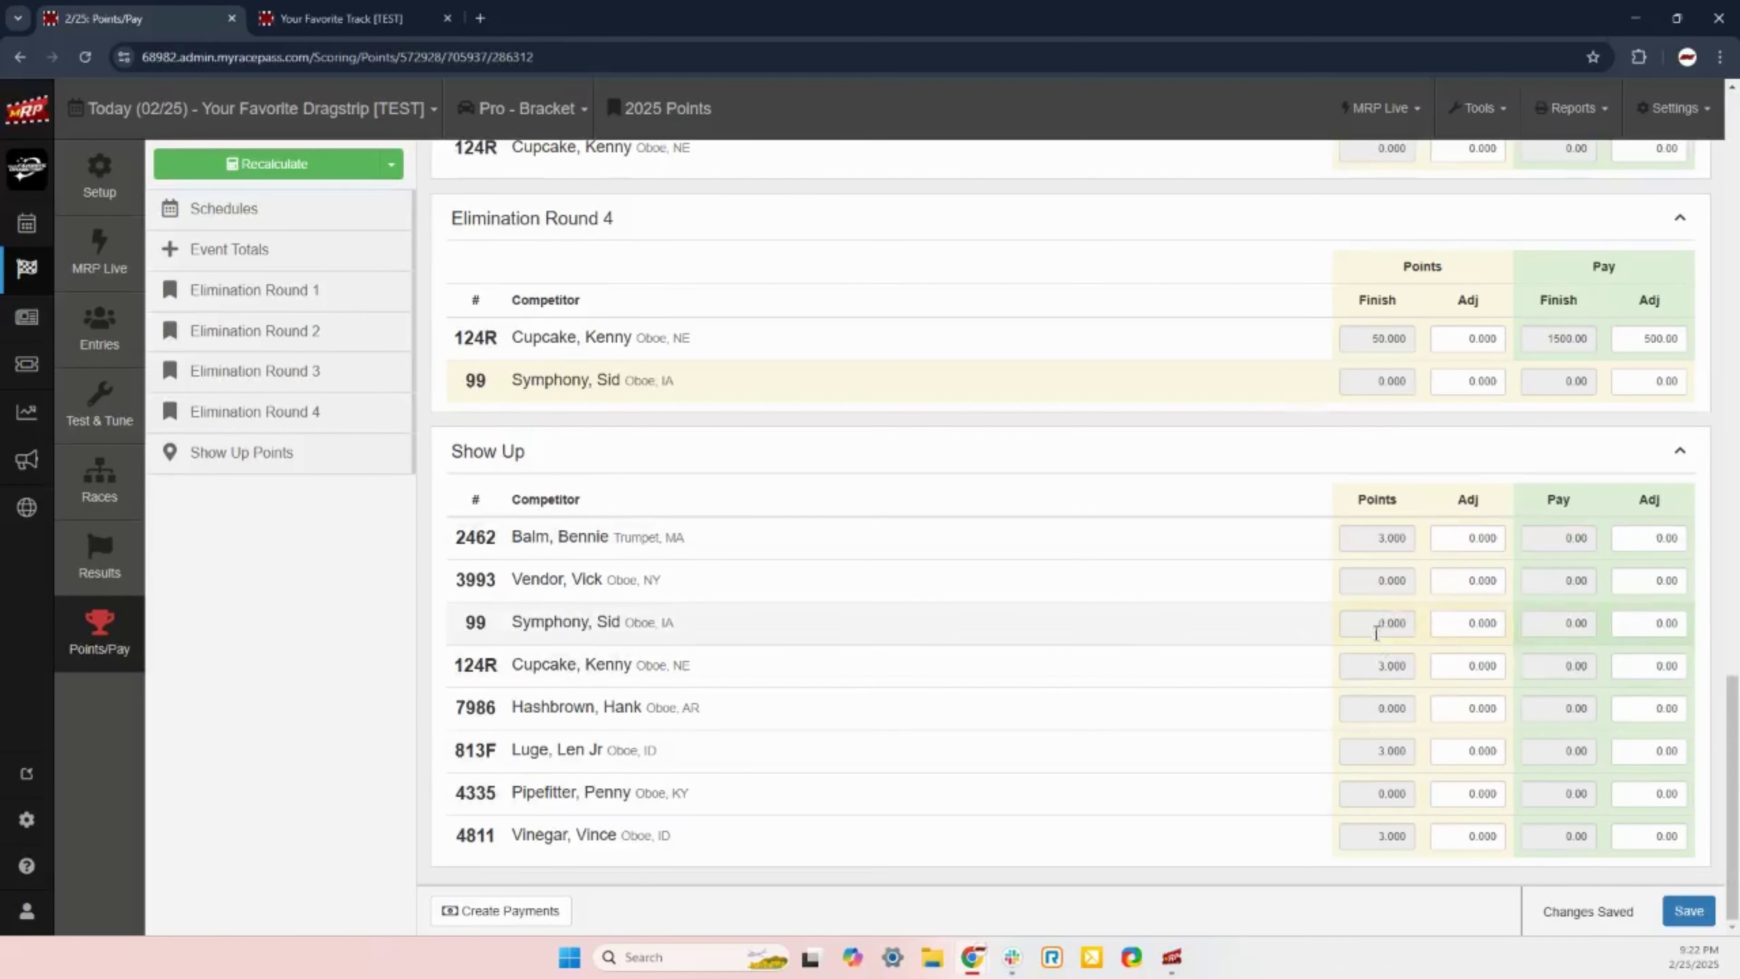
pyautogui.scroll(4, 1380, 627)
pyautogui.scroll(3, 1342, 589)
pyautogui.scroll(-7, 1335, 556)
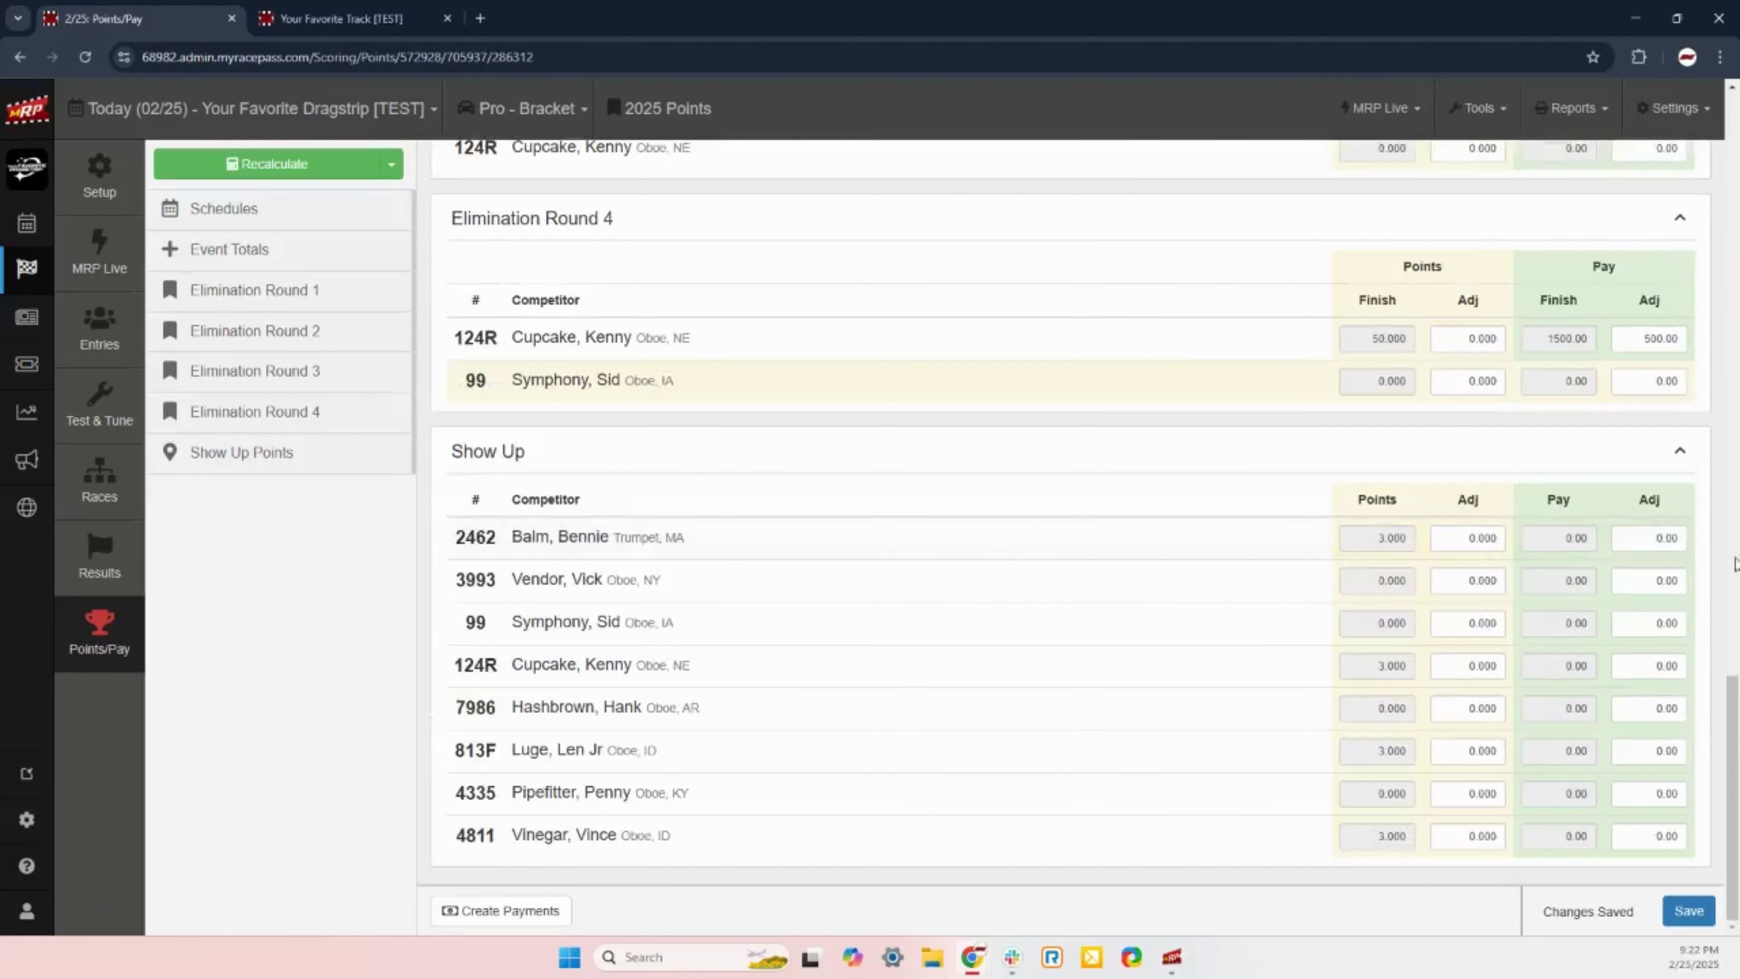
pyautogui.scroll(20, 1584, 621)
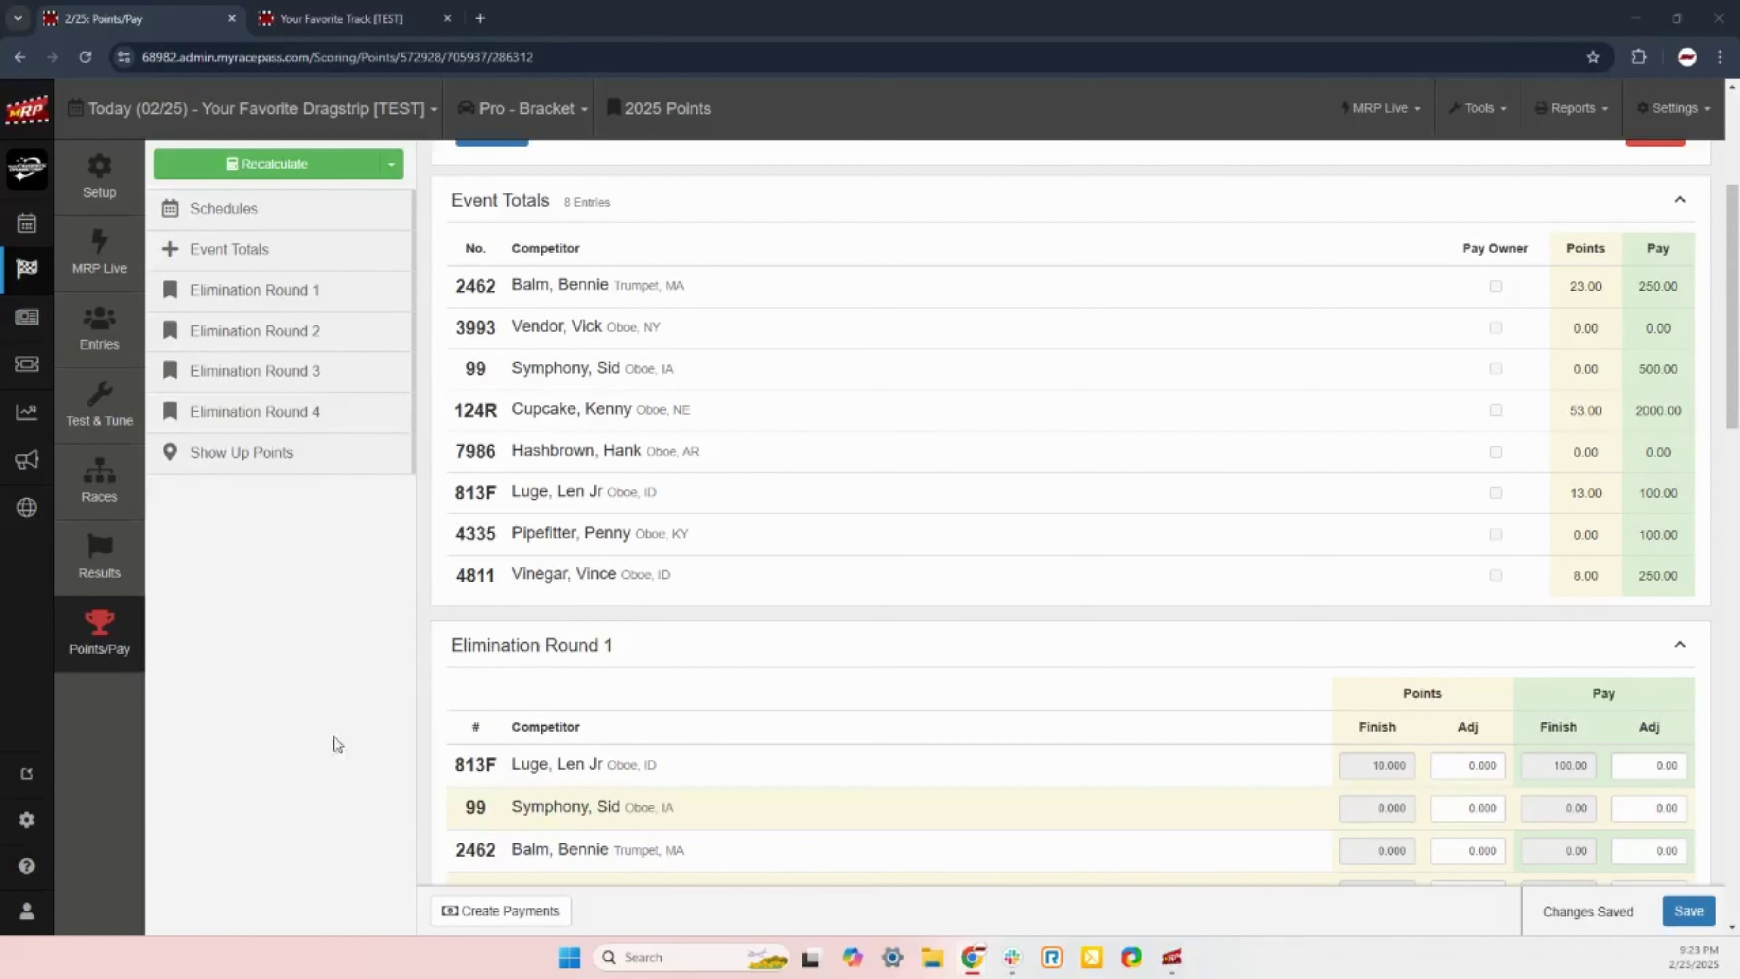
pyautogui.click(546, 923)
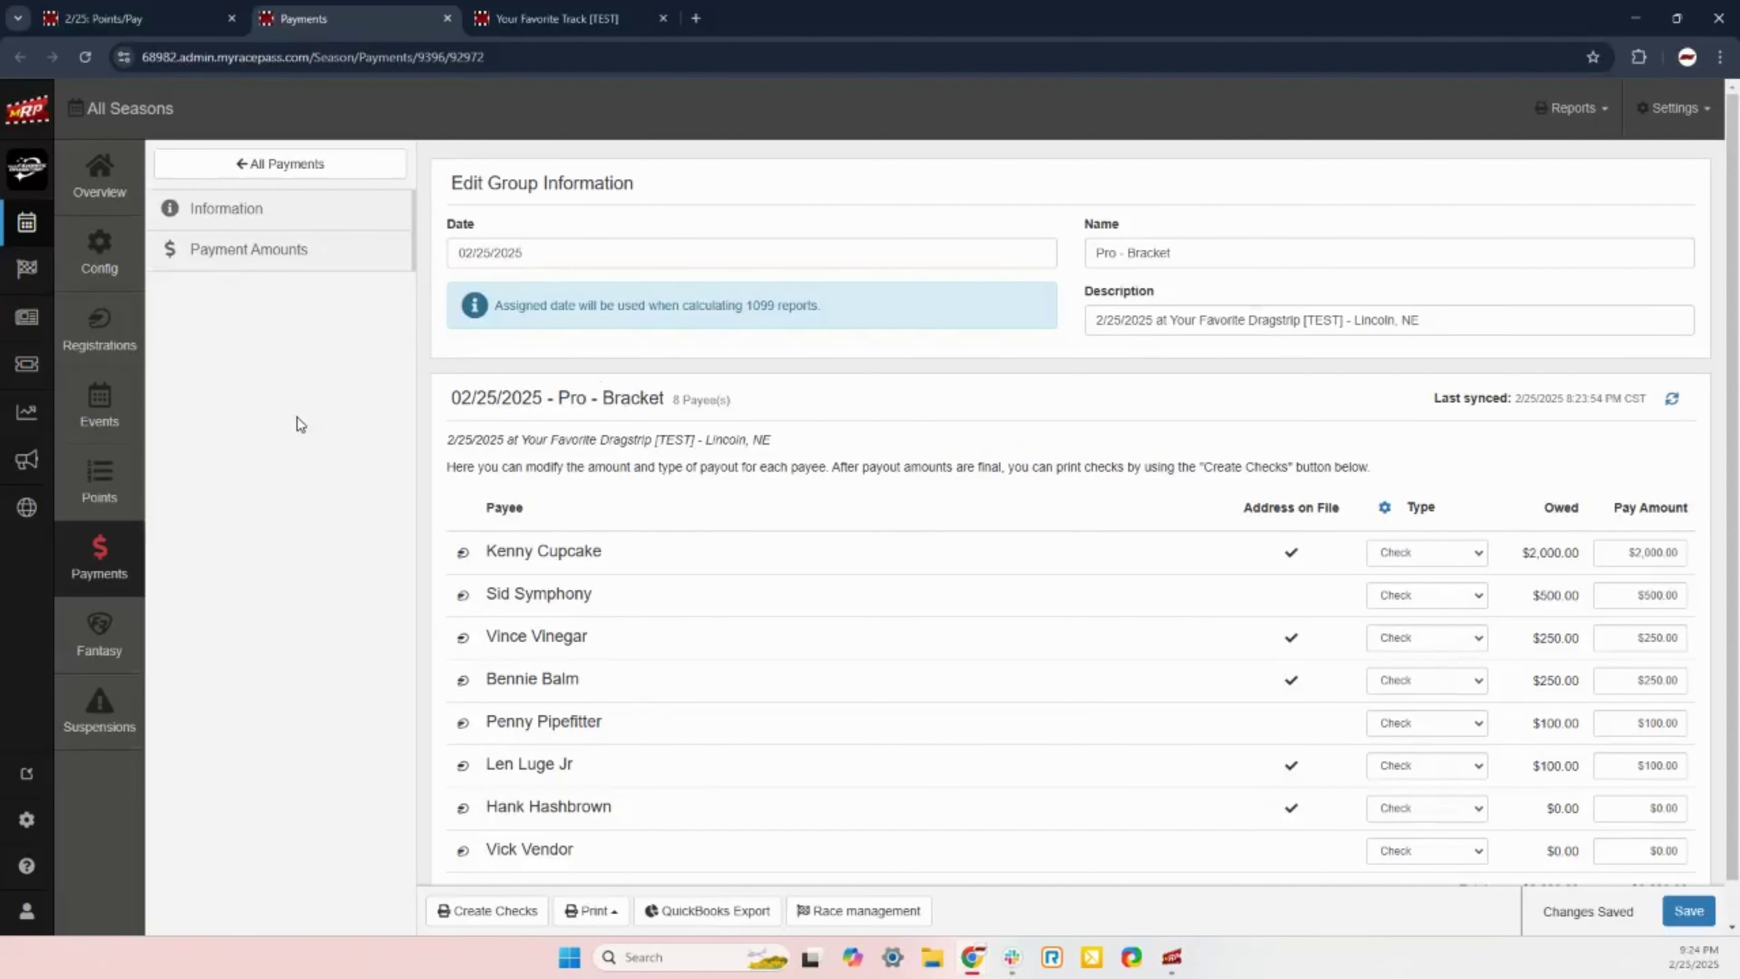
pyautogui.scroll(-1, 436, 417)
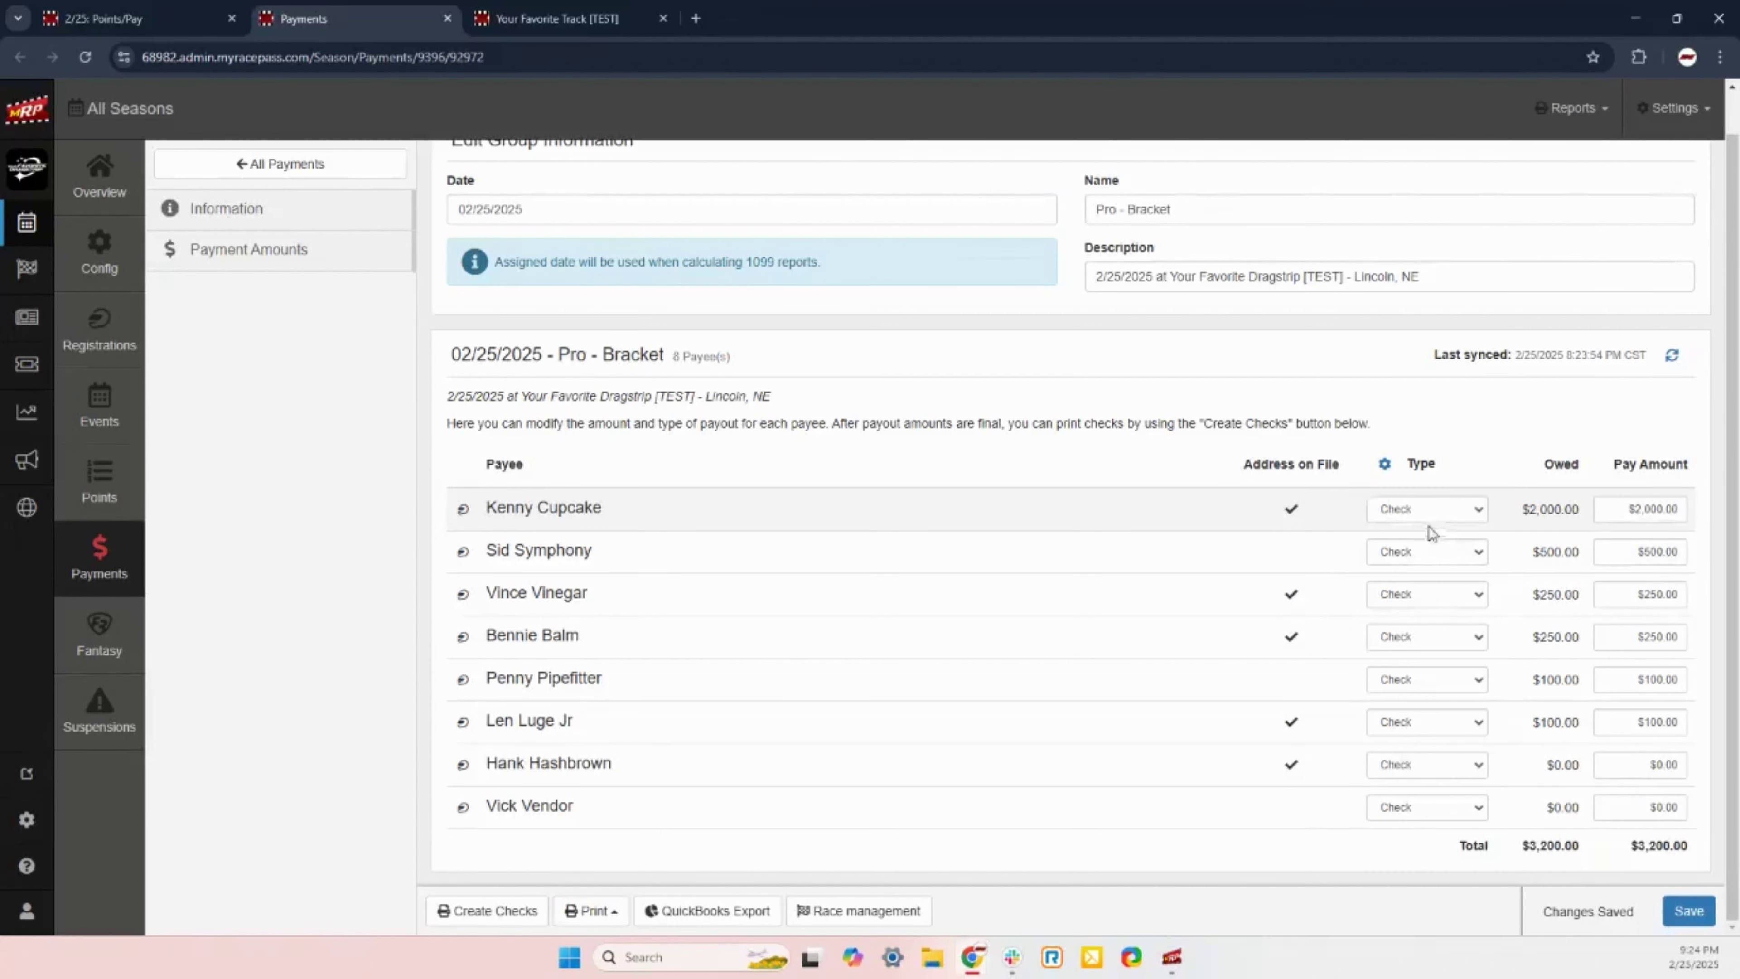
pyautogui.click(1437, 514)
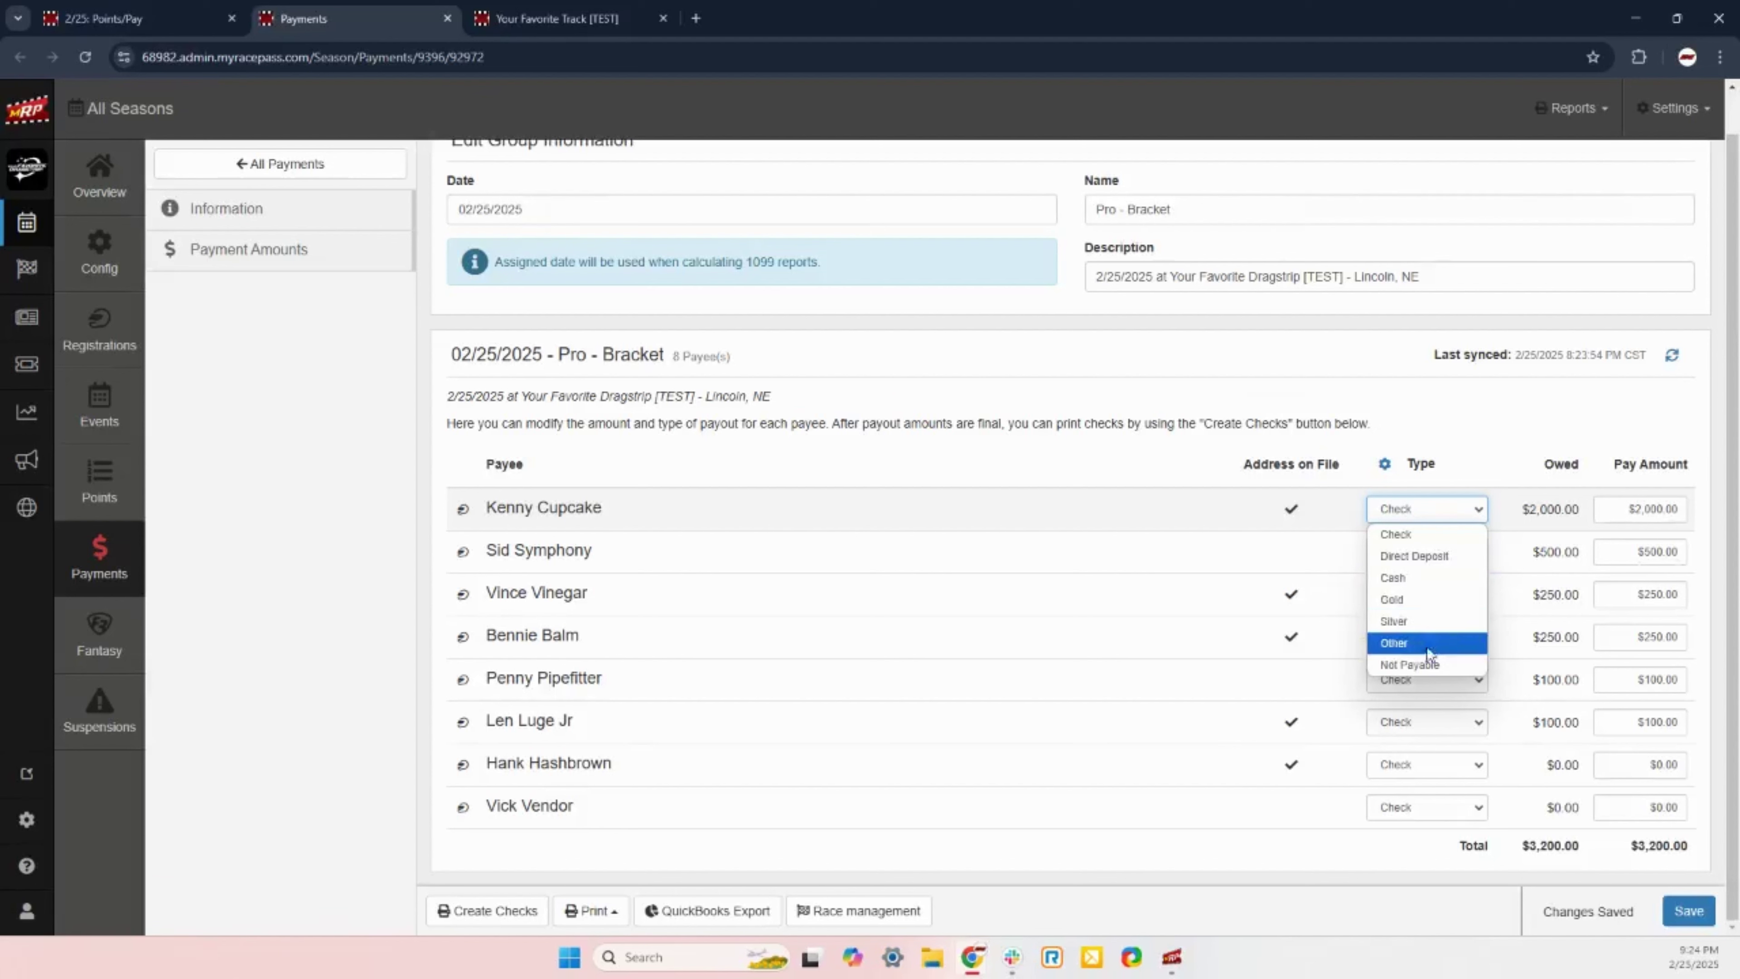
pyautogui.click(1441, 514)
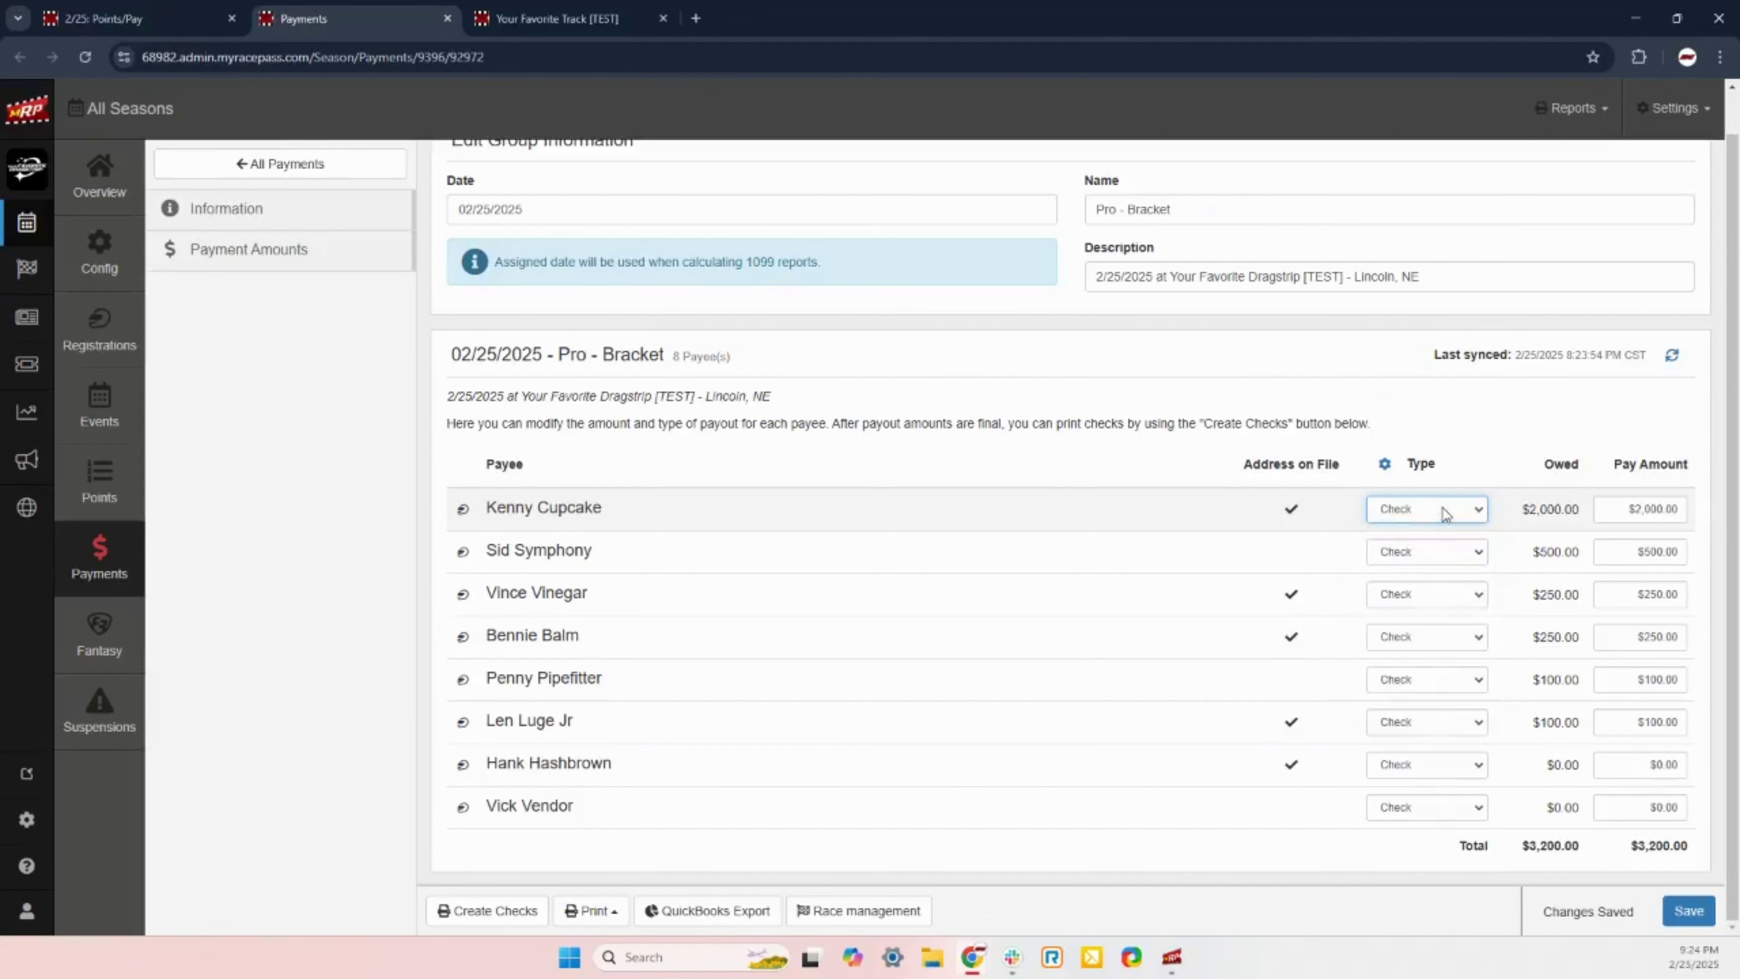
pyautogui.click(1450, 512)
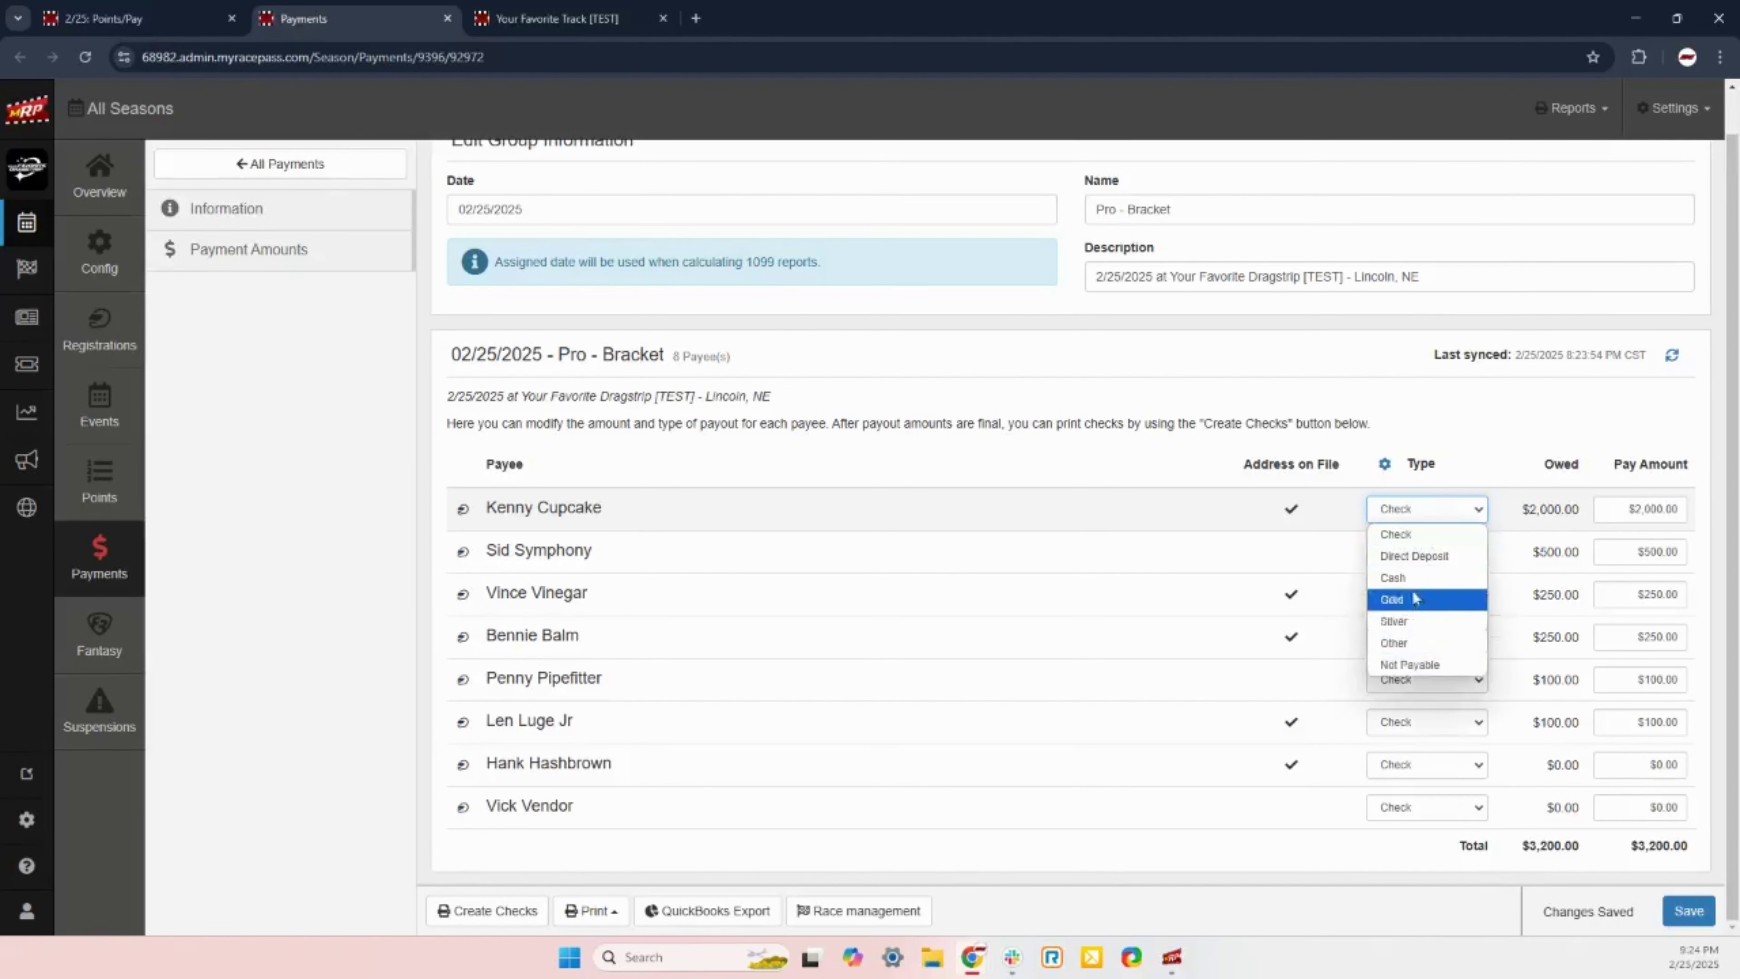
pyautogui.click(1457, 515)
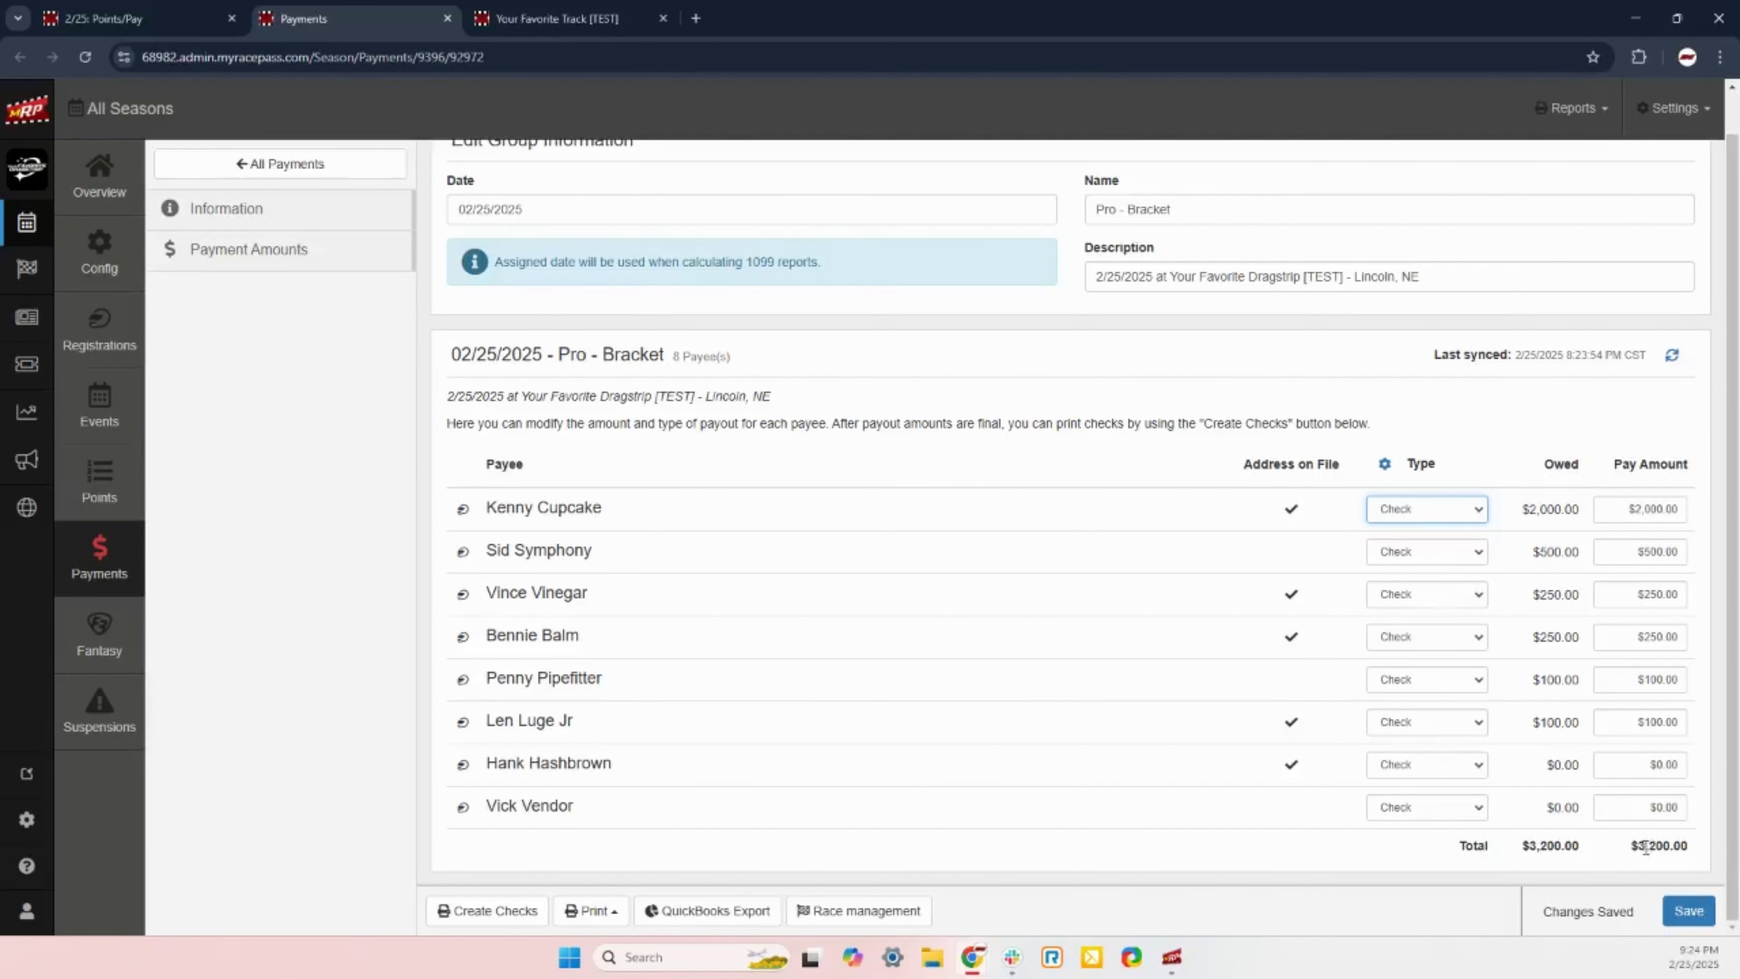
pyautogui.moveTo(1615, 840); pyautogui.dragTo(1686, 838)
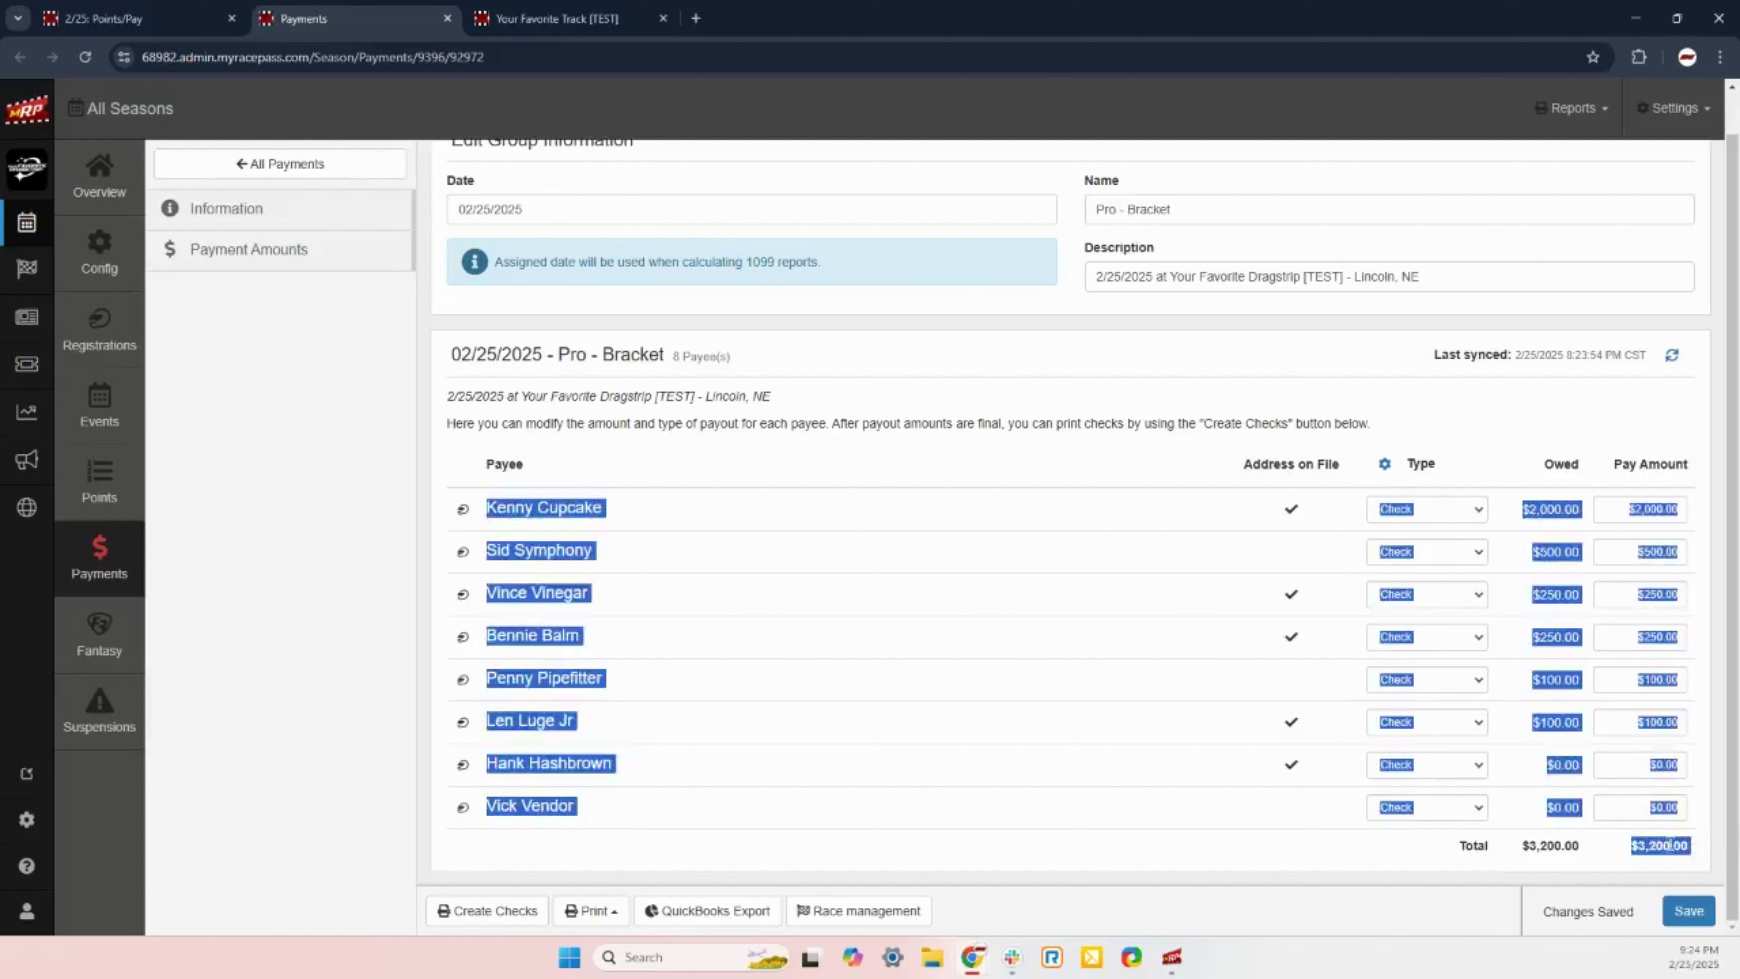
pyautogui.click(1633, 863)
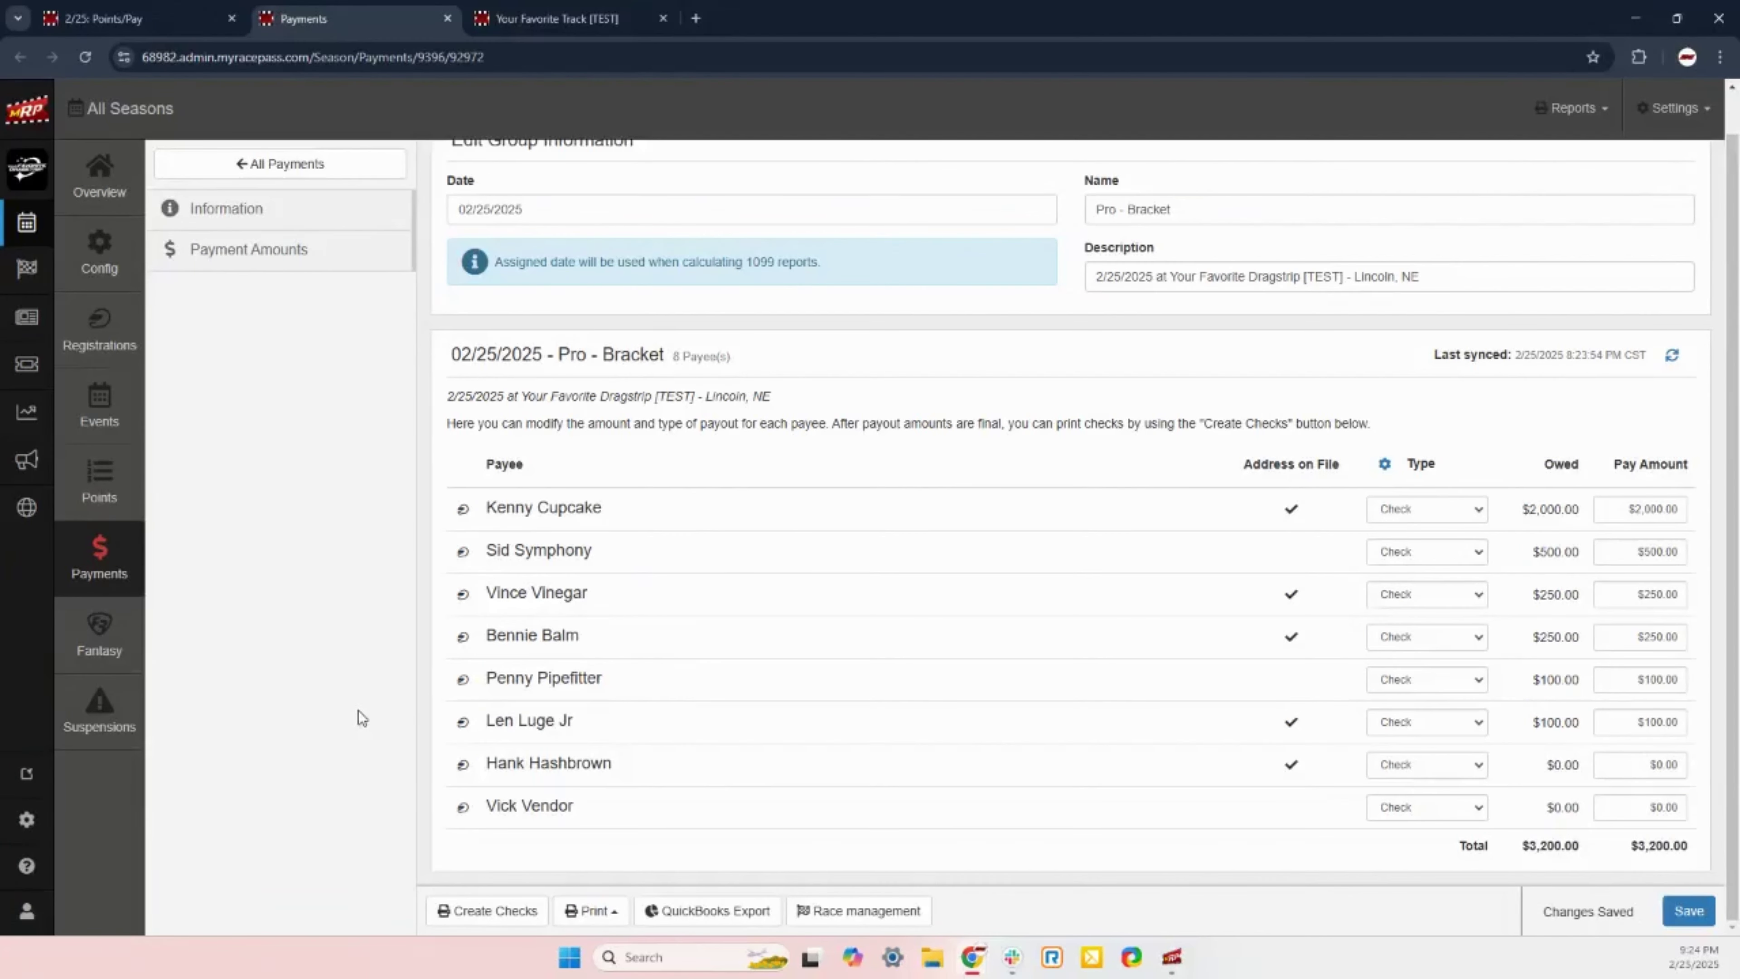
# Step: Start creating checks with the laser top layout and starting check number 1000
pyautogui.click(485, 918)
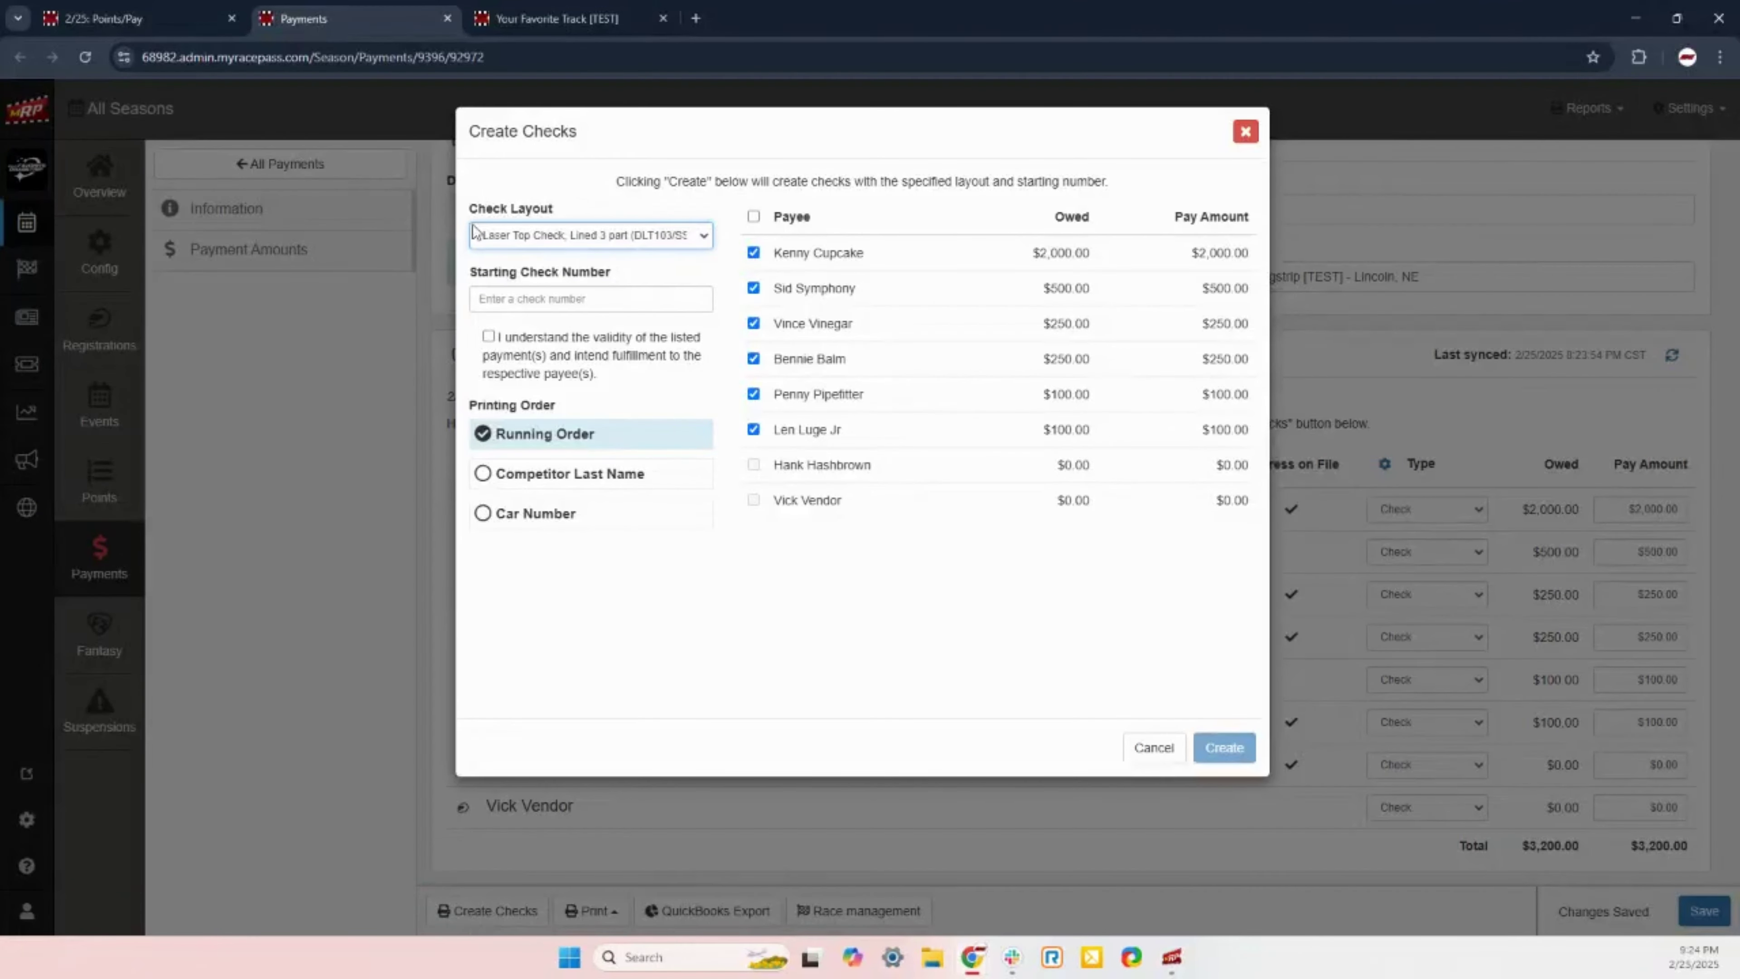
pyautogui.click(525, 239)
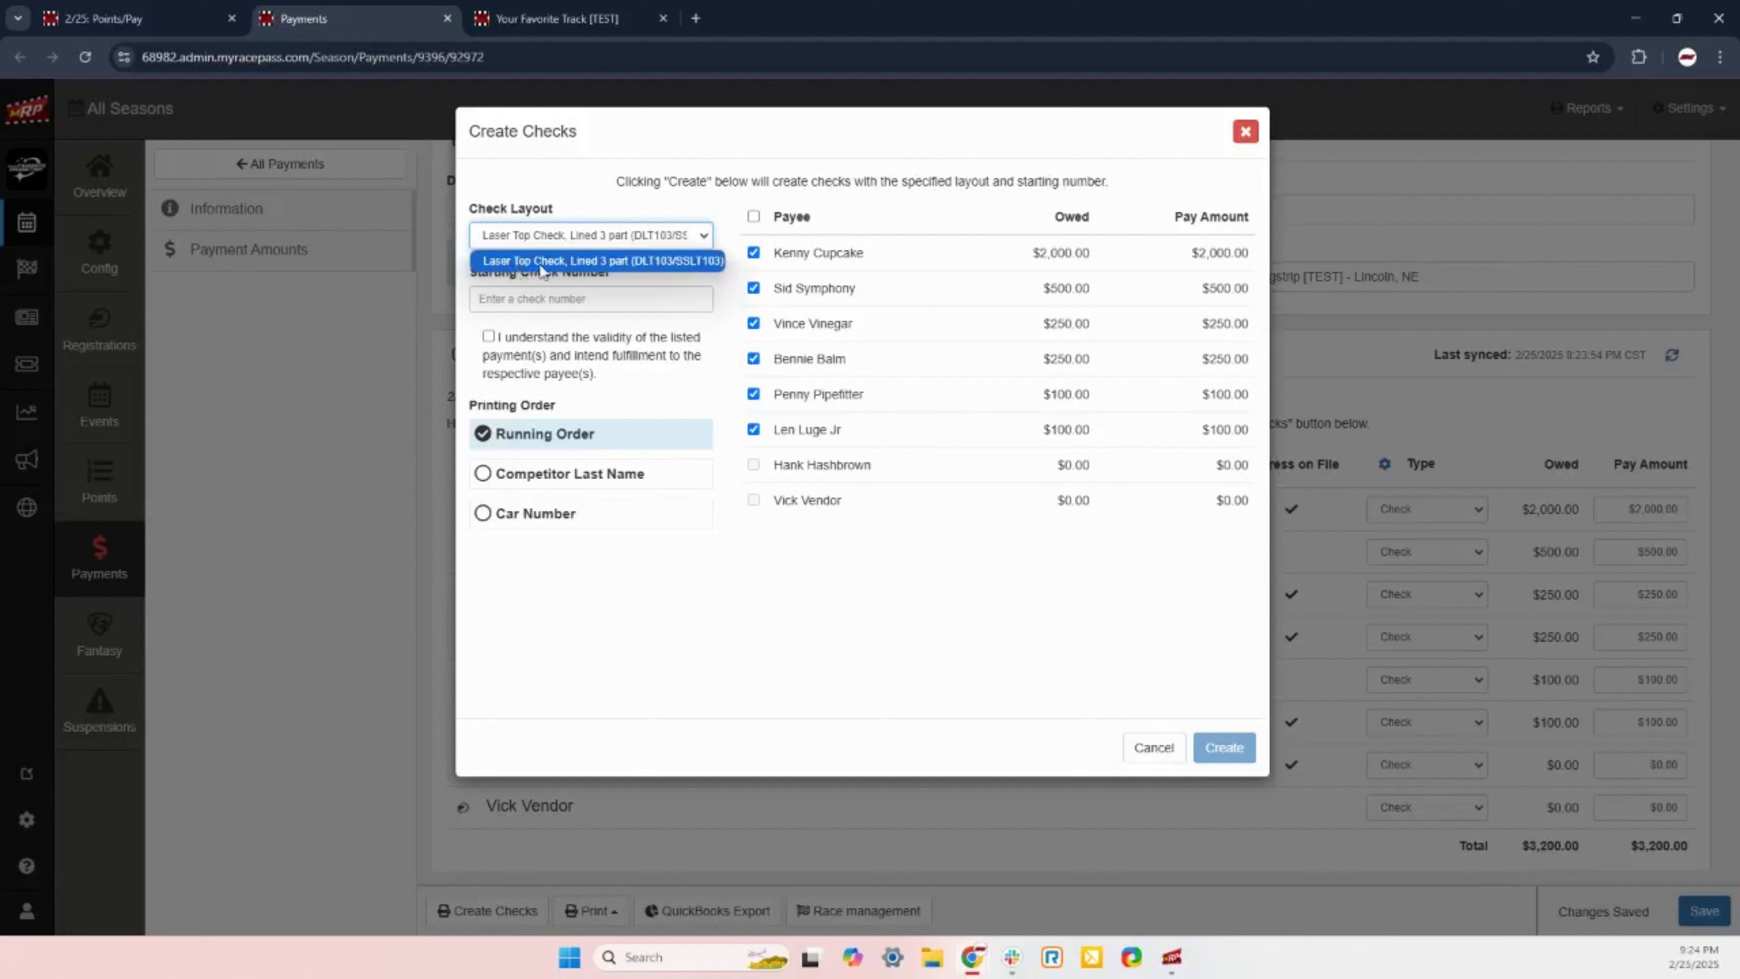
pyautogui.click(541, 261)
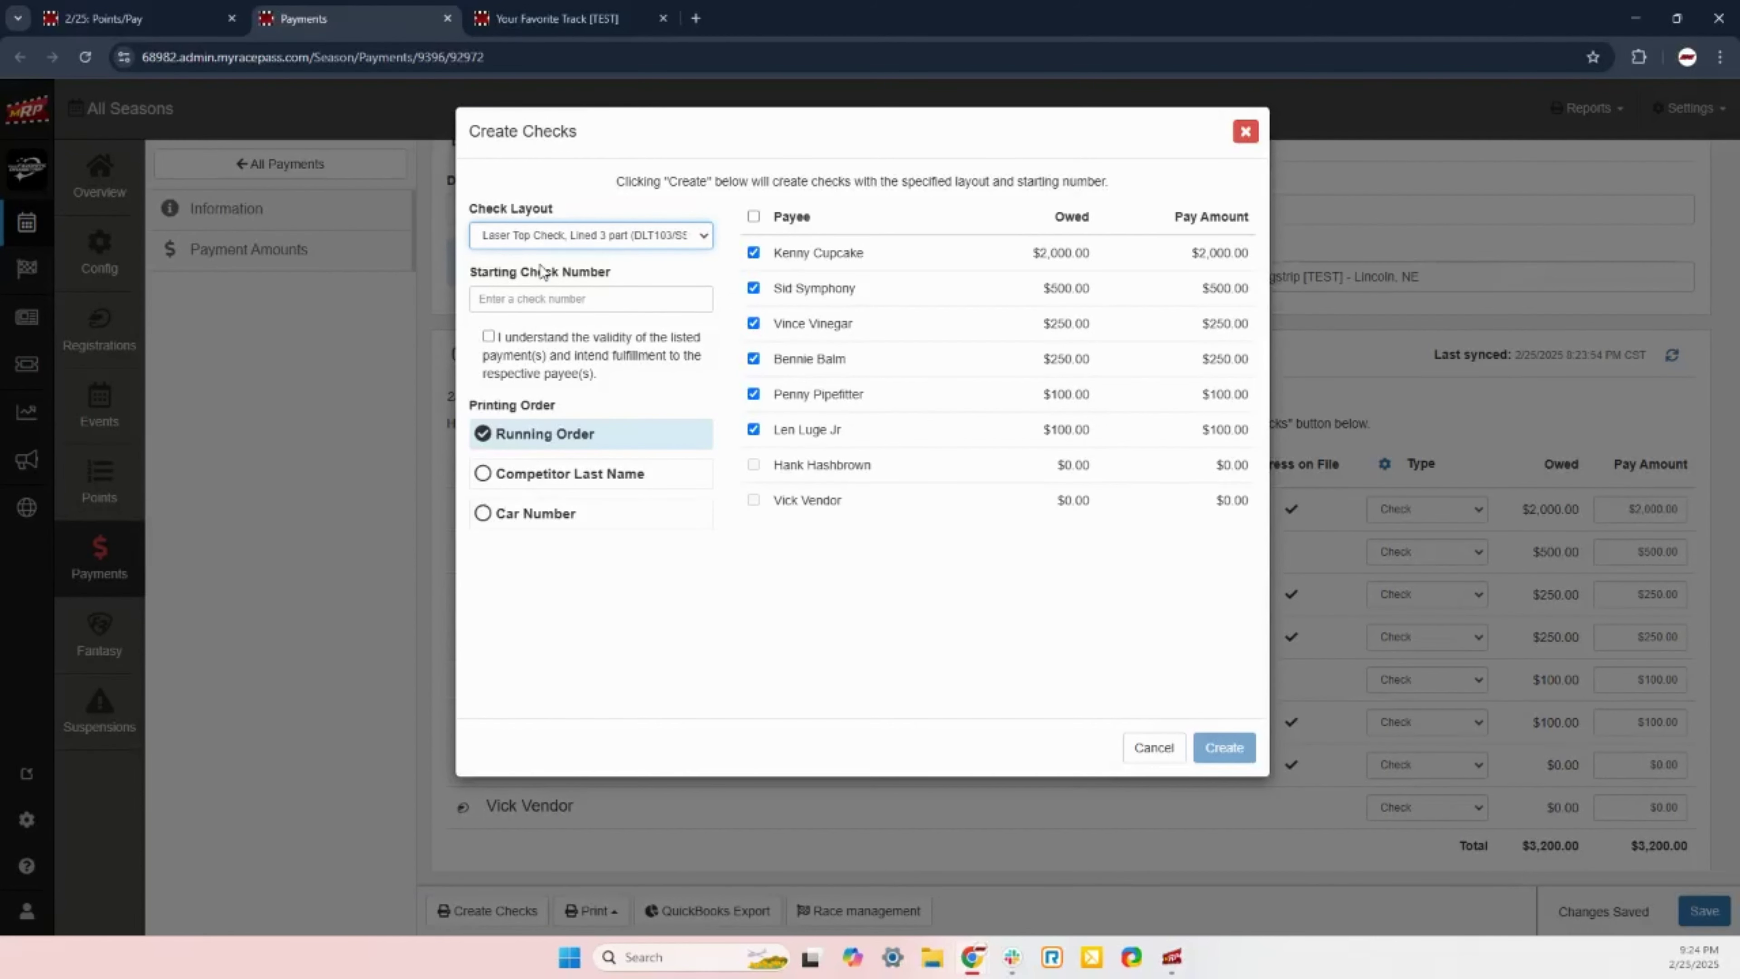
pyautogui.click(534, 301)
pyautogui.write('1')
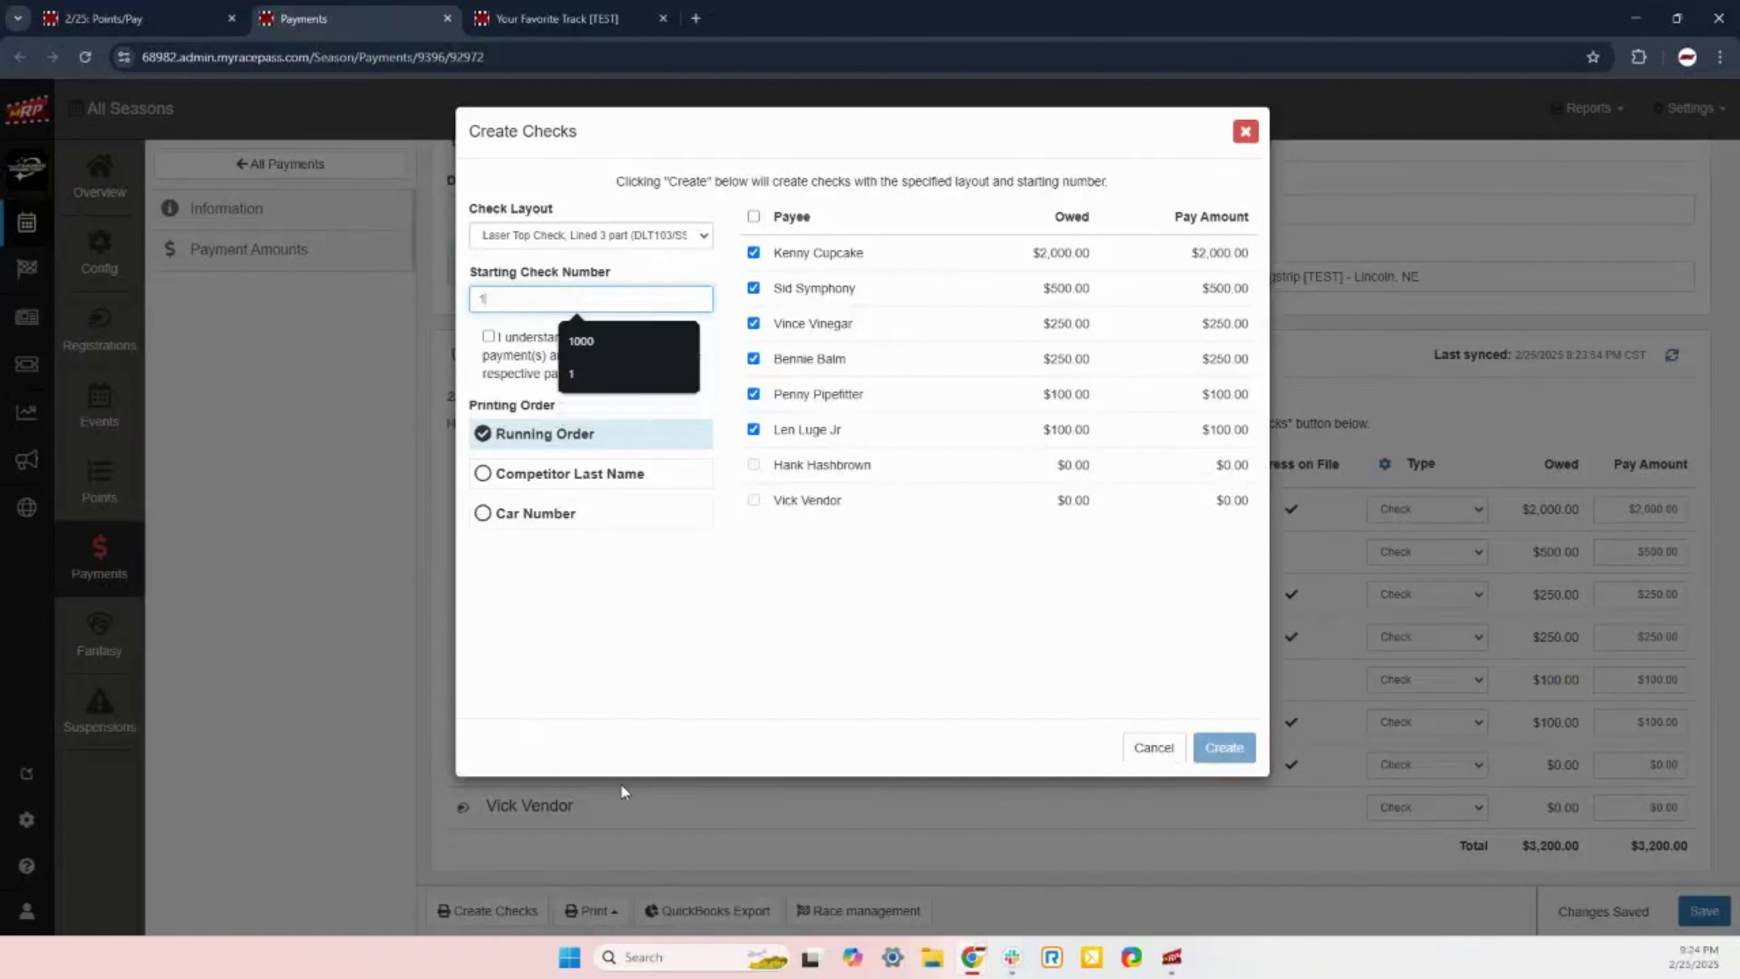
pyautogui.write('000')
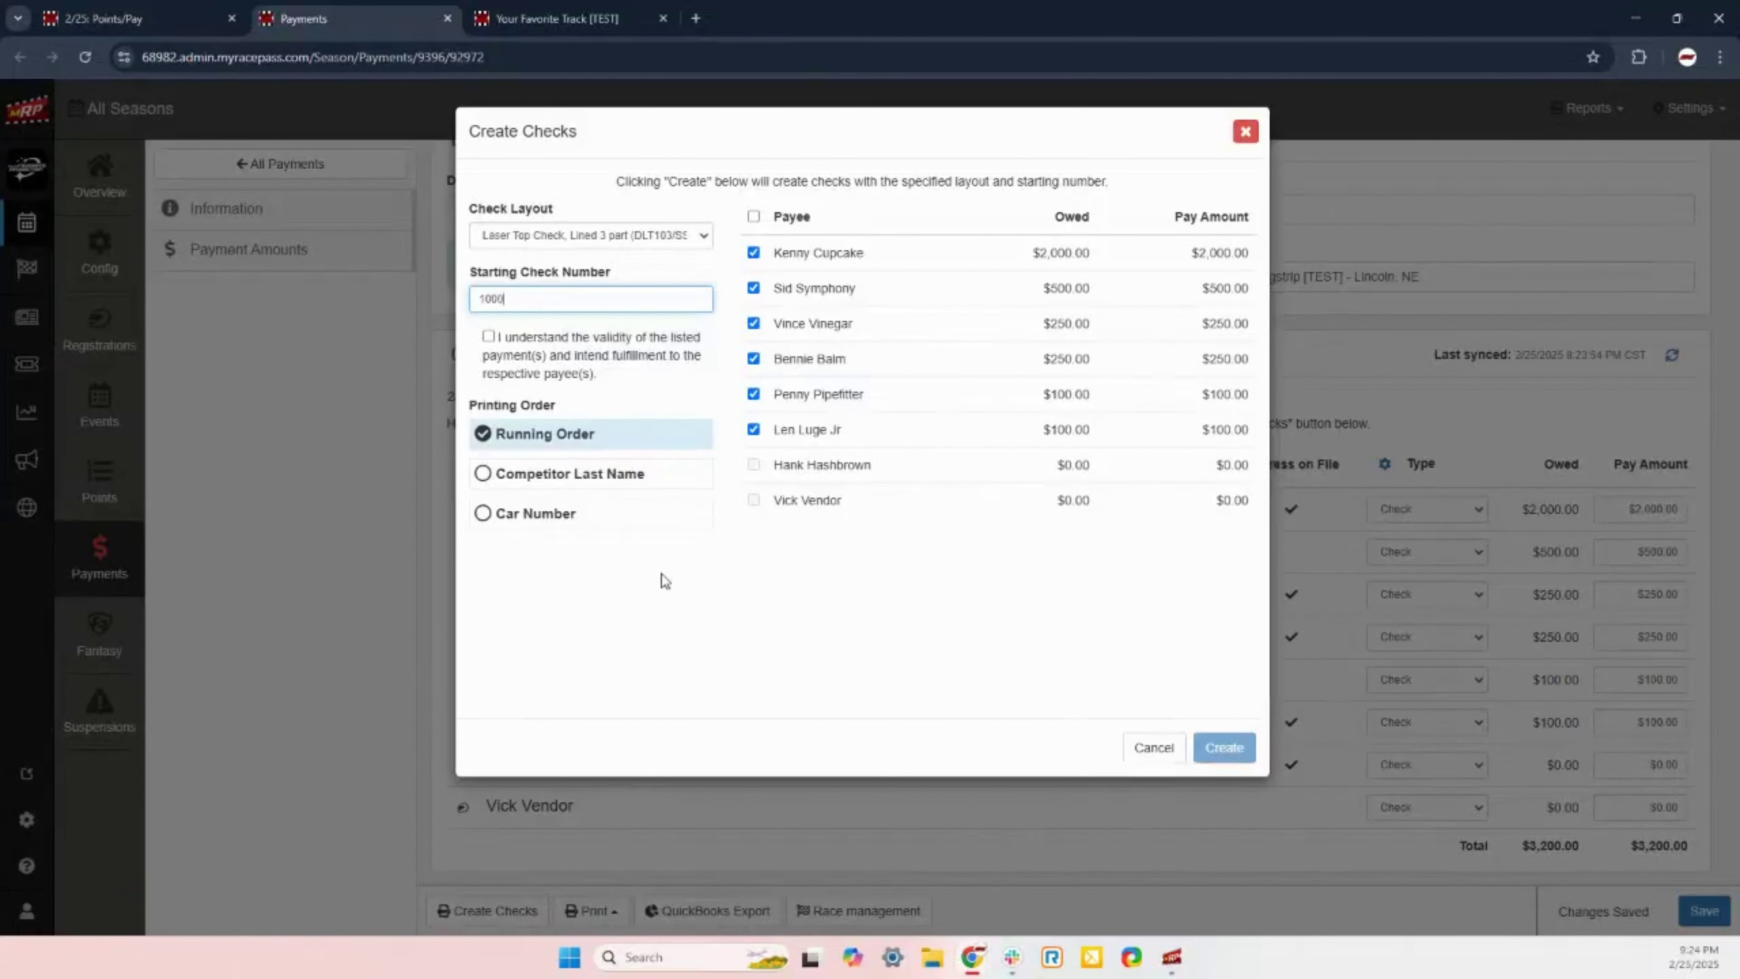
pyautogui.click(663, 580)
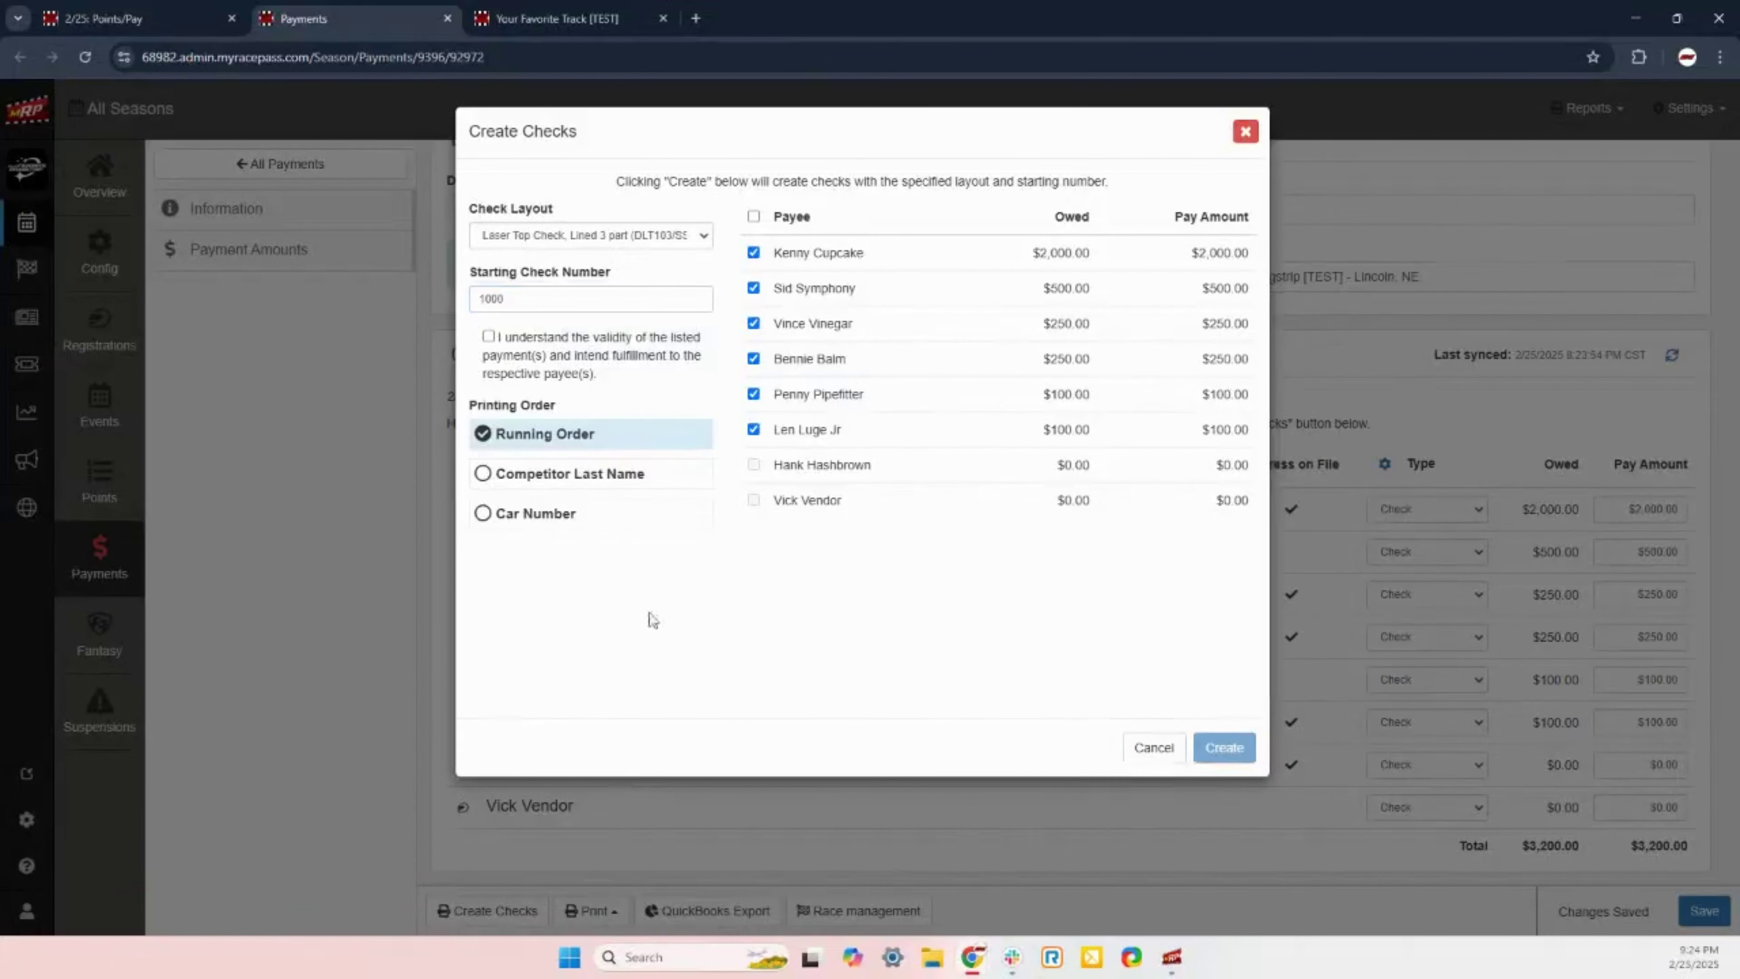
# Step: Acknowledge the payments are valid, order checks by Running Order, and create them
pyautogui.click(488, 336)
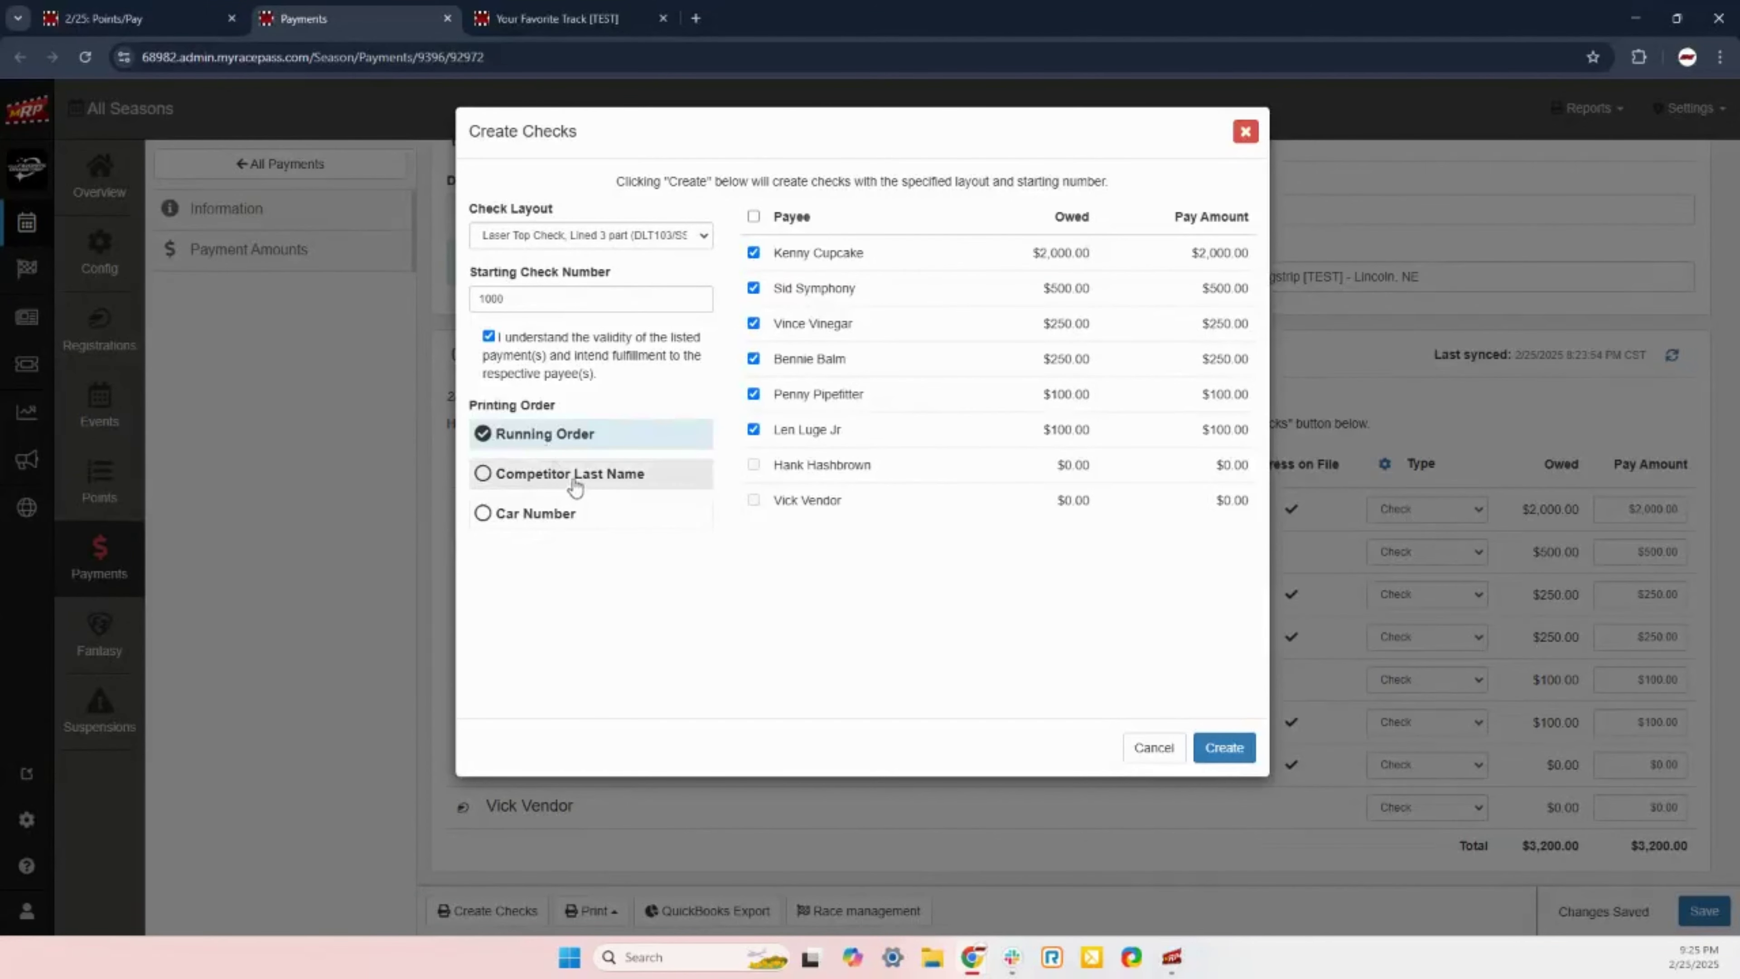
pyautogui.click(558, 476)
pyautogui.click(552, 522)
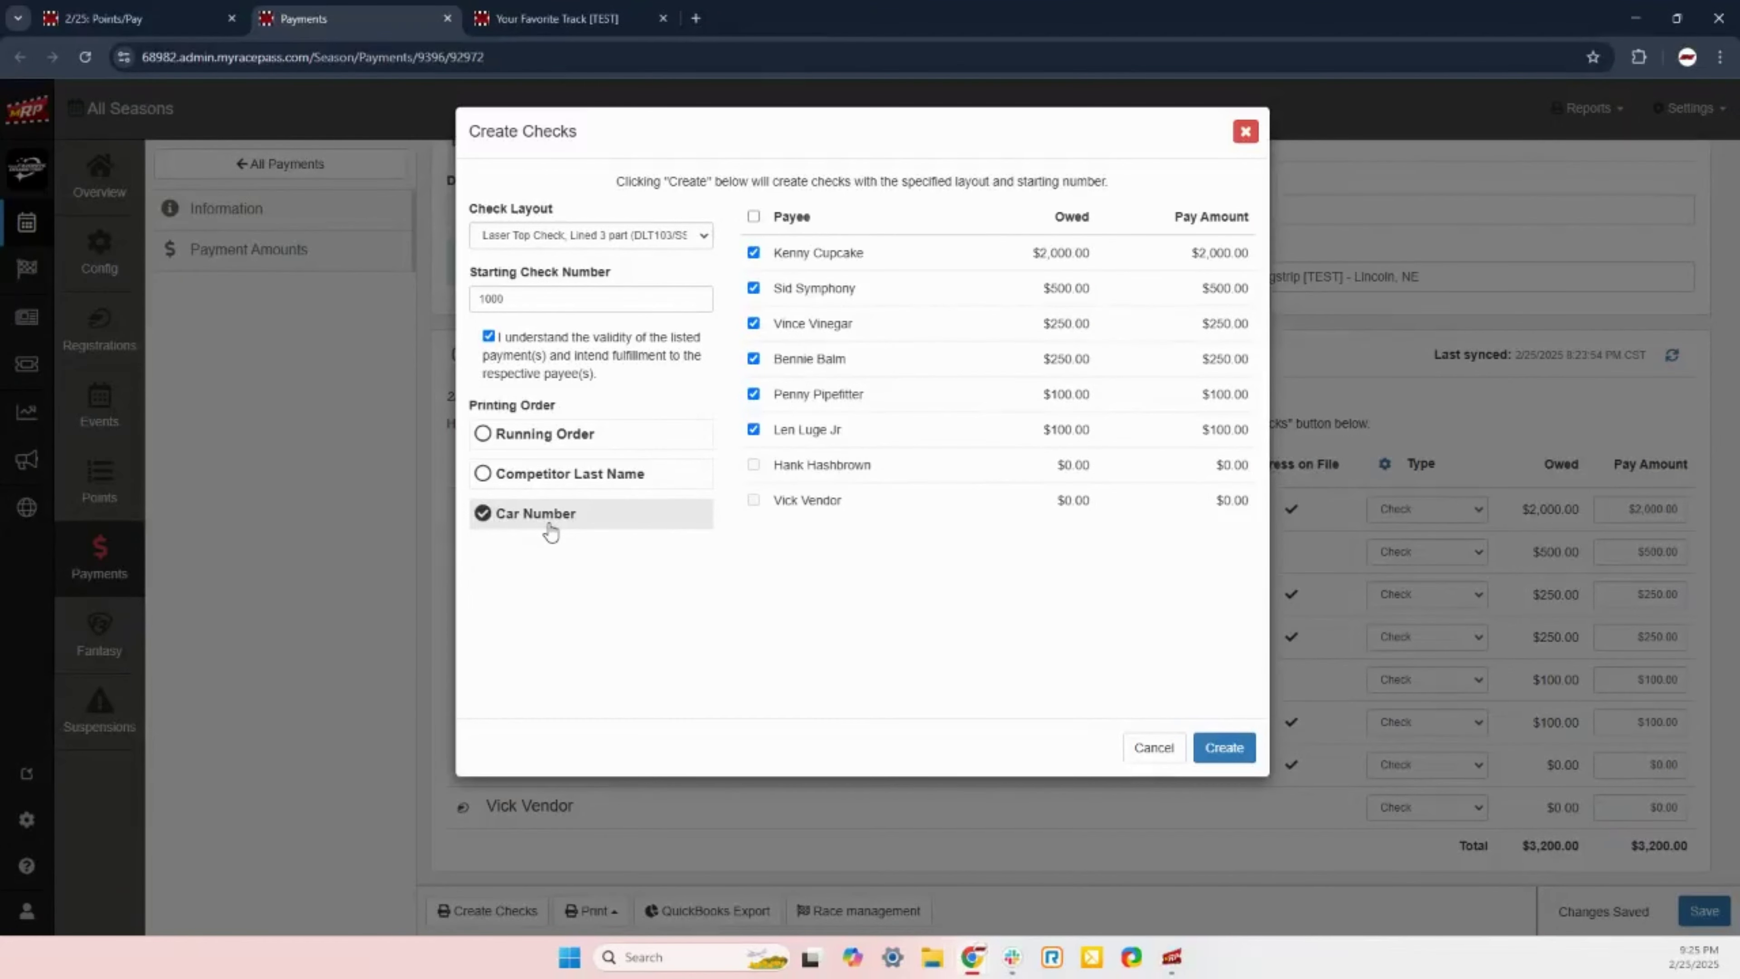
pyautogui.click(560, 433)
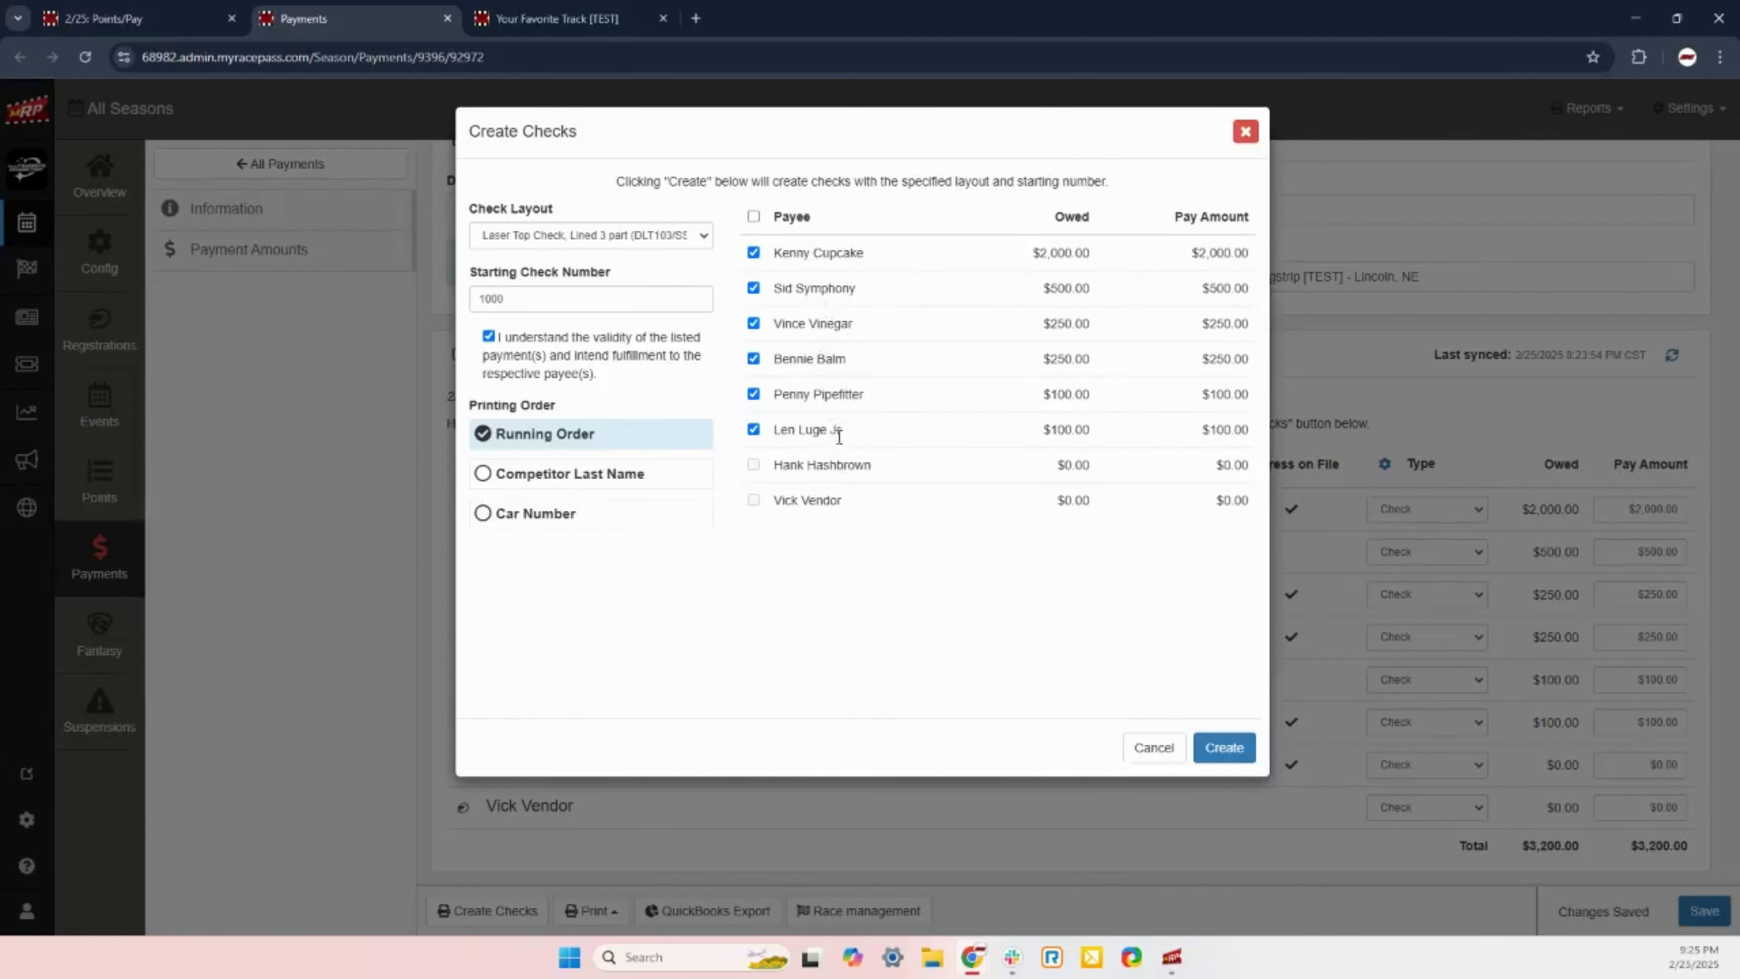
pyautogui.click(1220, 749)
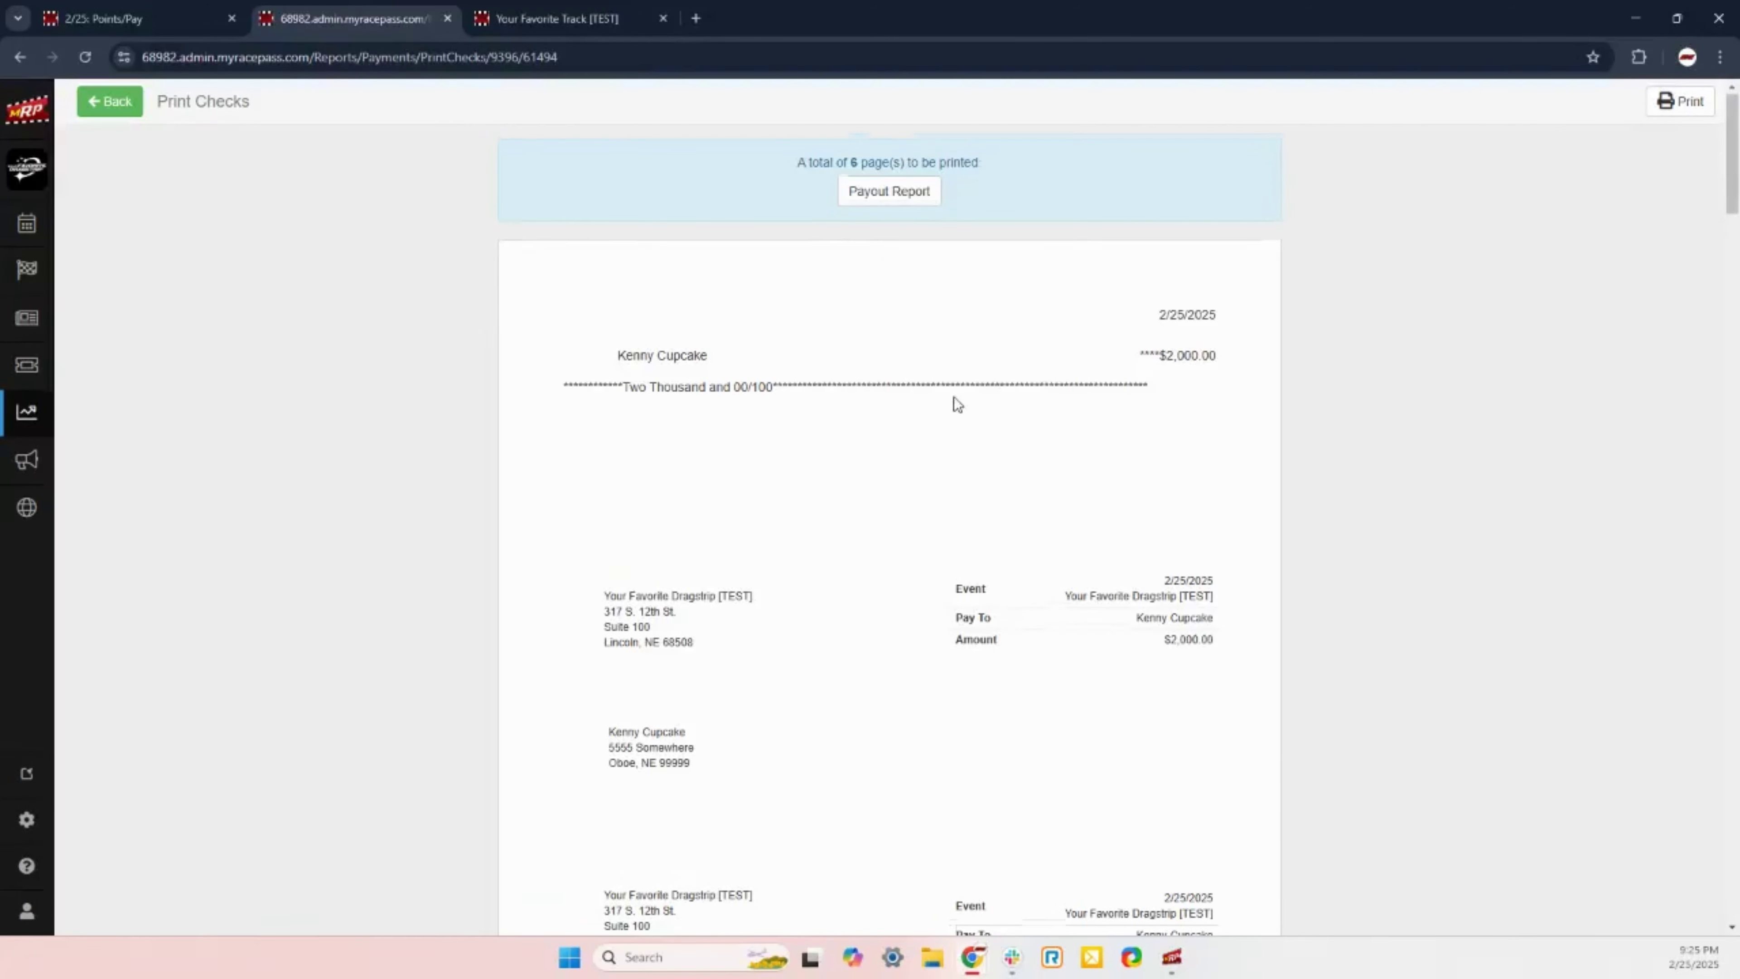
# Step: Review the six-page Print Checks preview, then open the Payout Report for checks 1000–1005
pyautogui.scroll(-2, 954, 400)
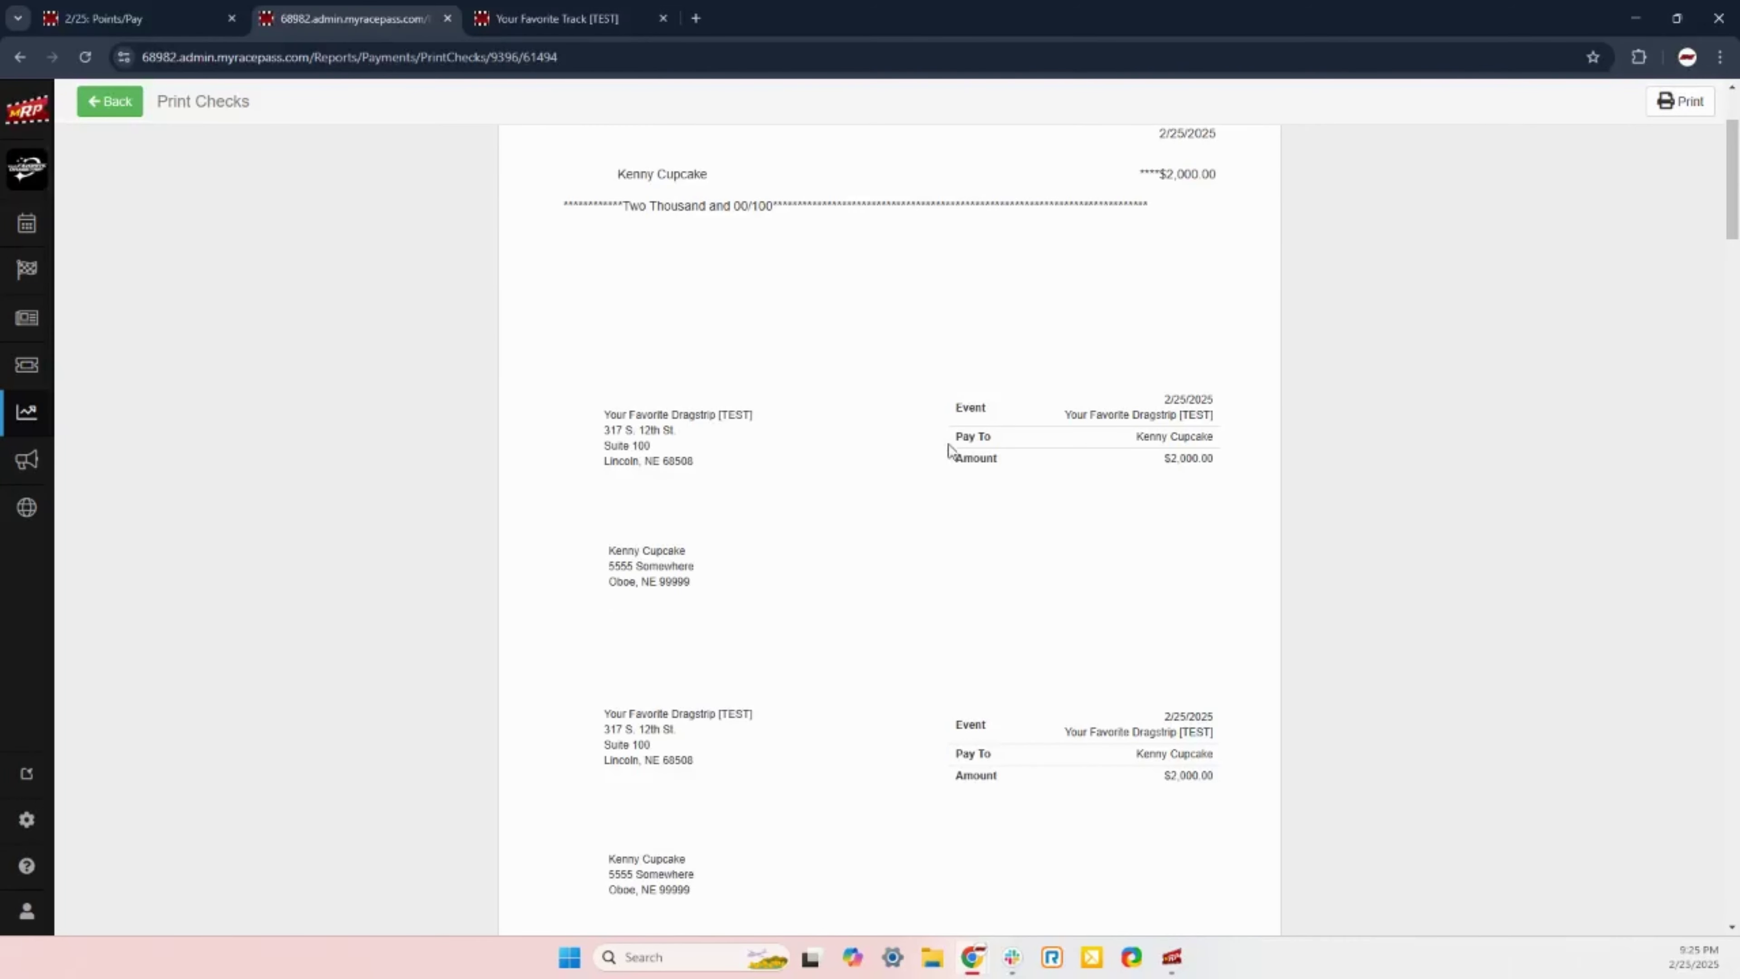
pyautogui.scroll(-2, 950, 443)
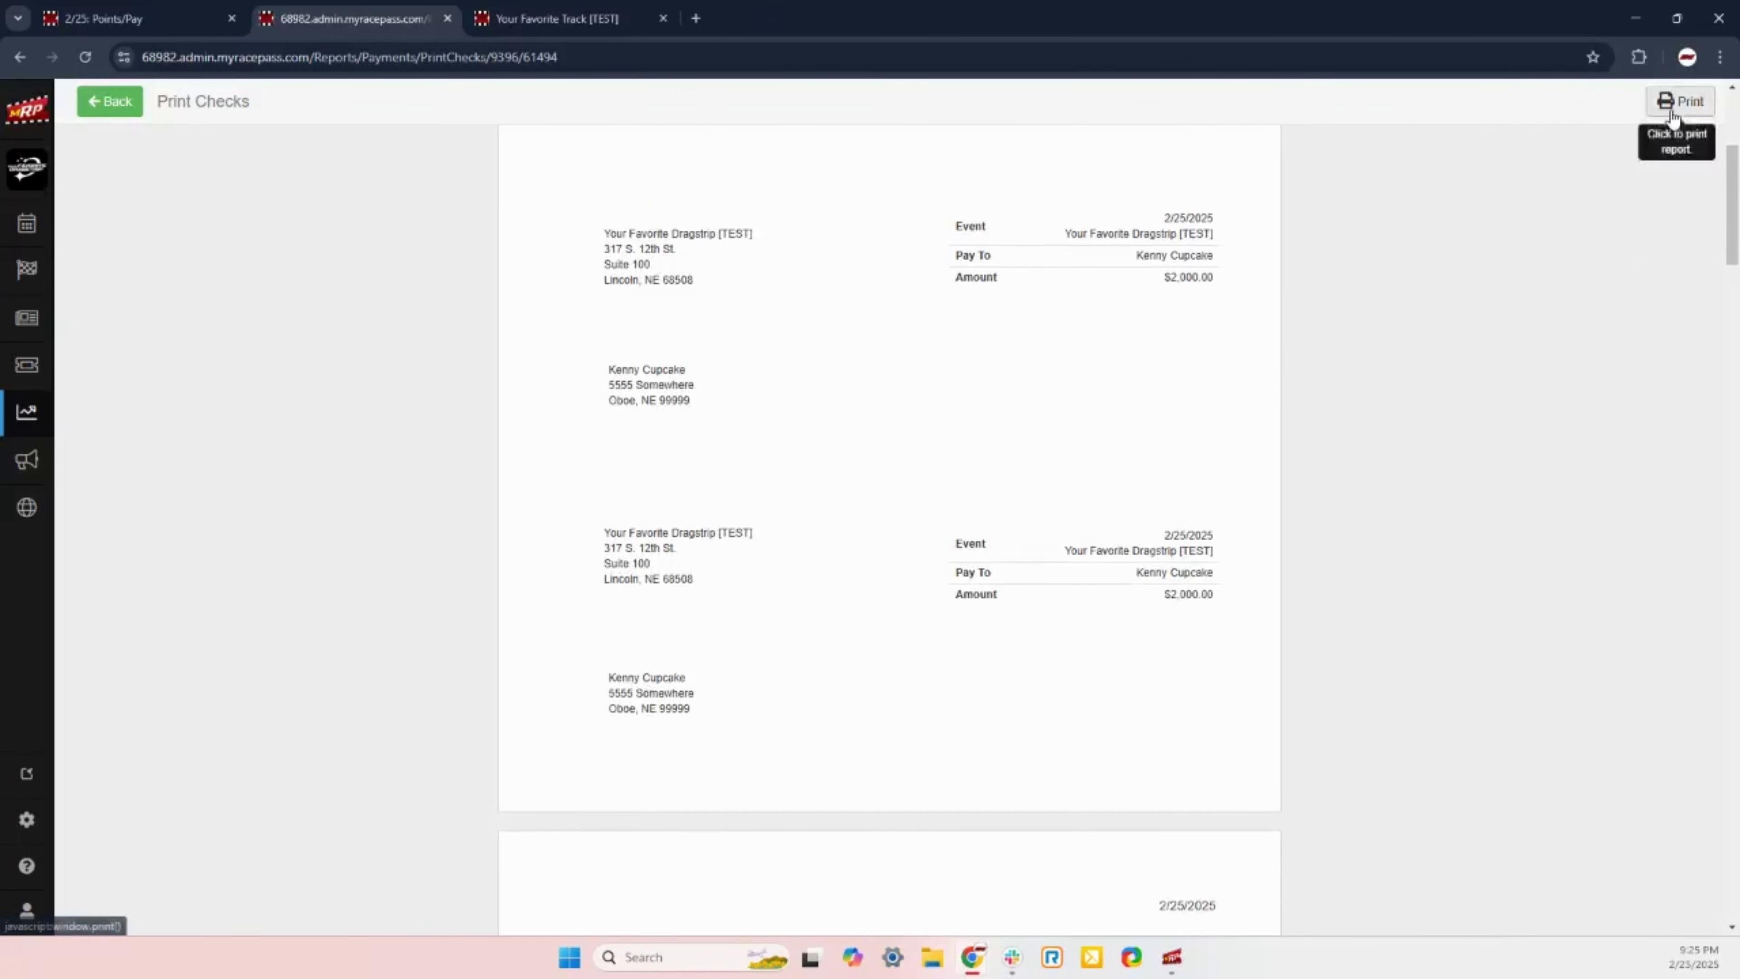
pyautogui.scroll(4, 1426, 635)
pyautogui.scroll(-6, 1014, 646)
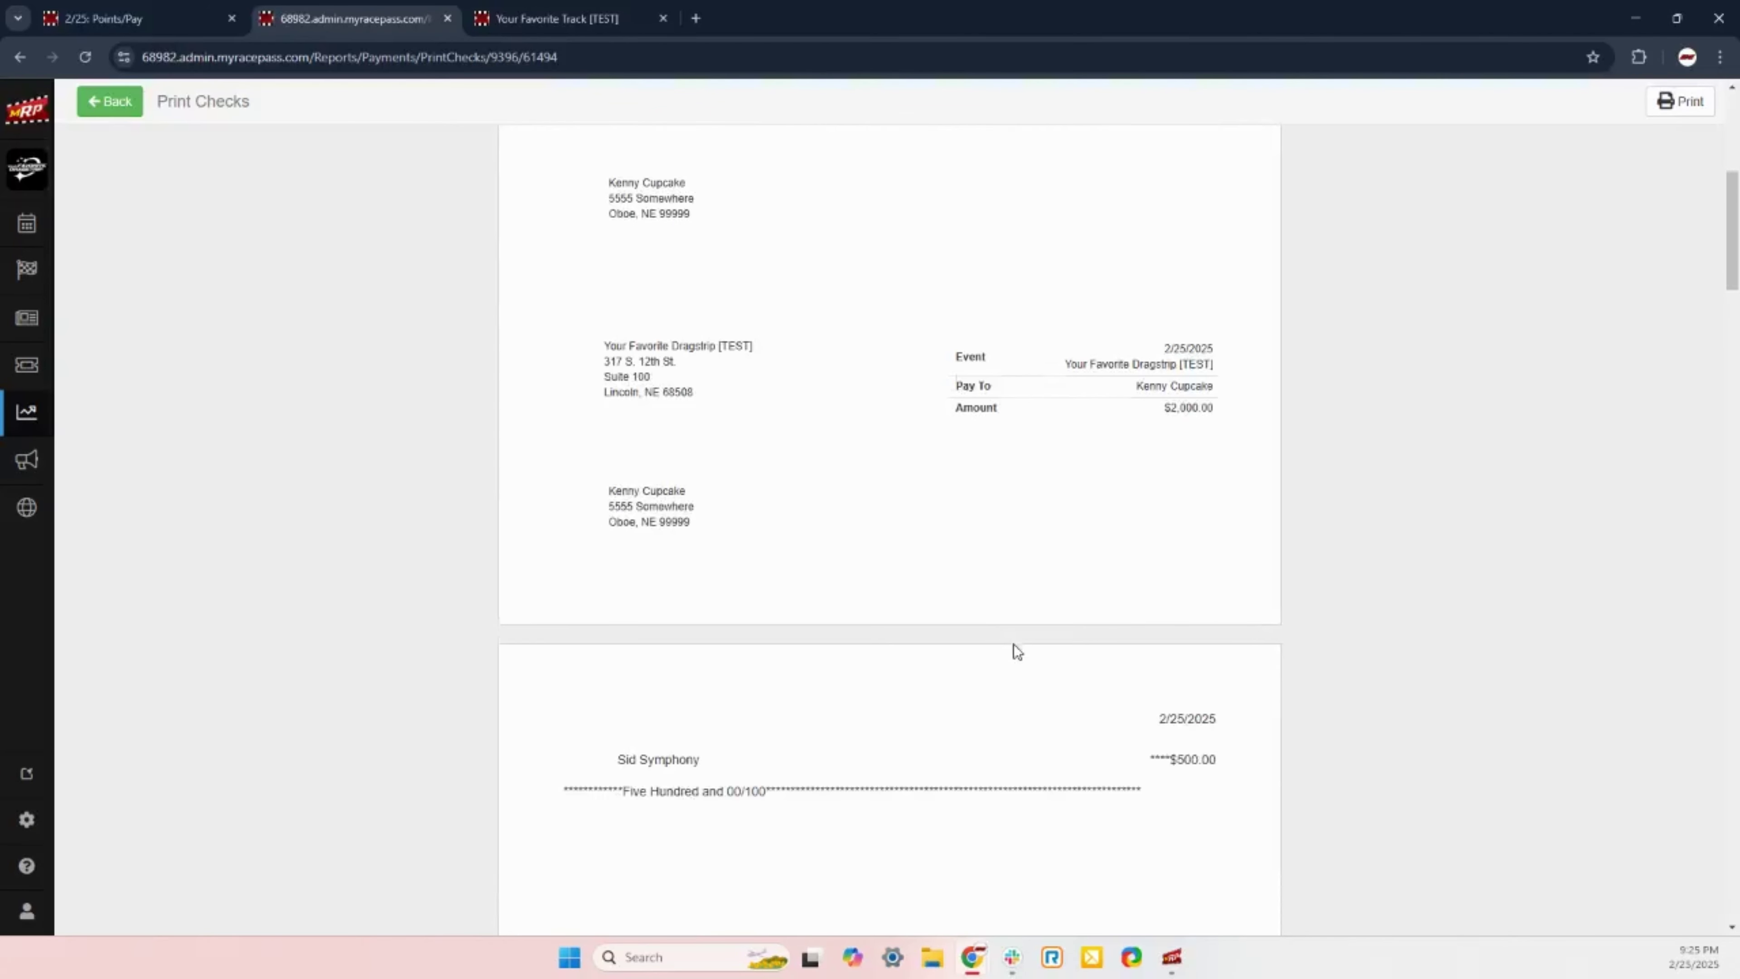
pyautogui.scroll(-5, 1013, 646)
pyautogui.scroll(8, 1014, 646)
pyautogui.scroll(3, 1013, 643)
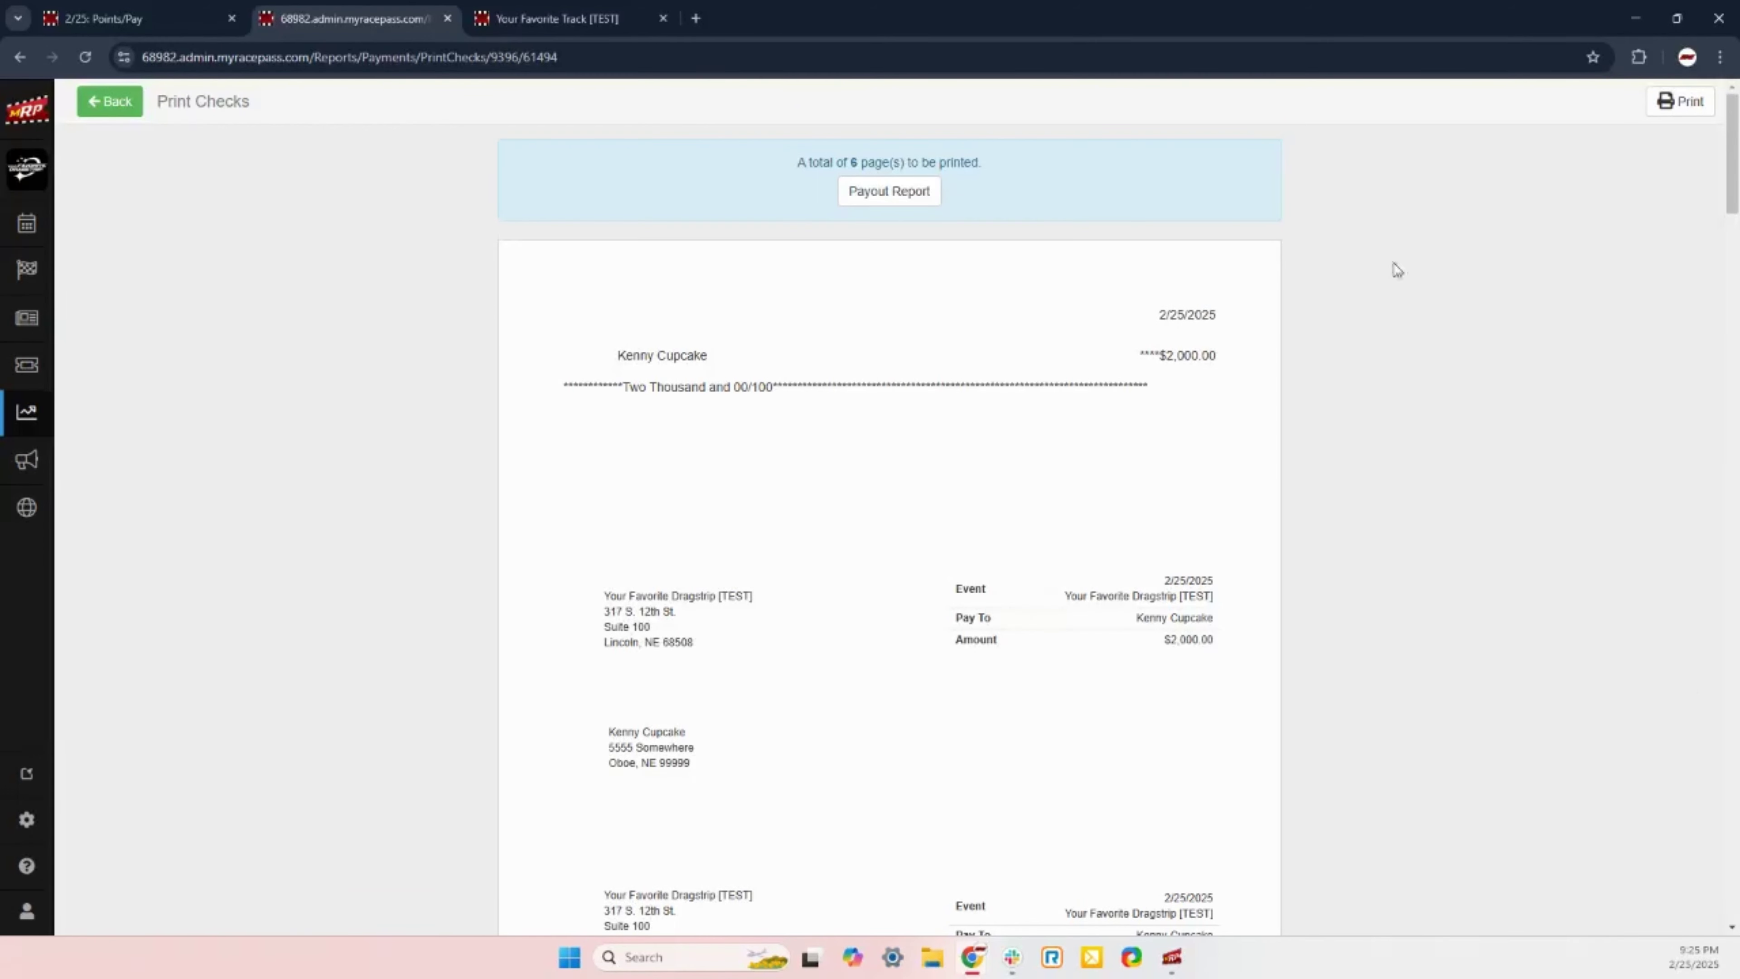
pyautogui.click(883, 199)
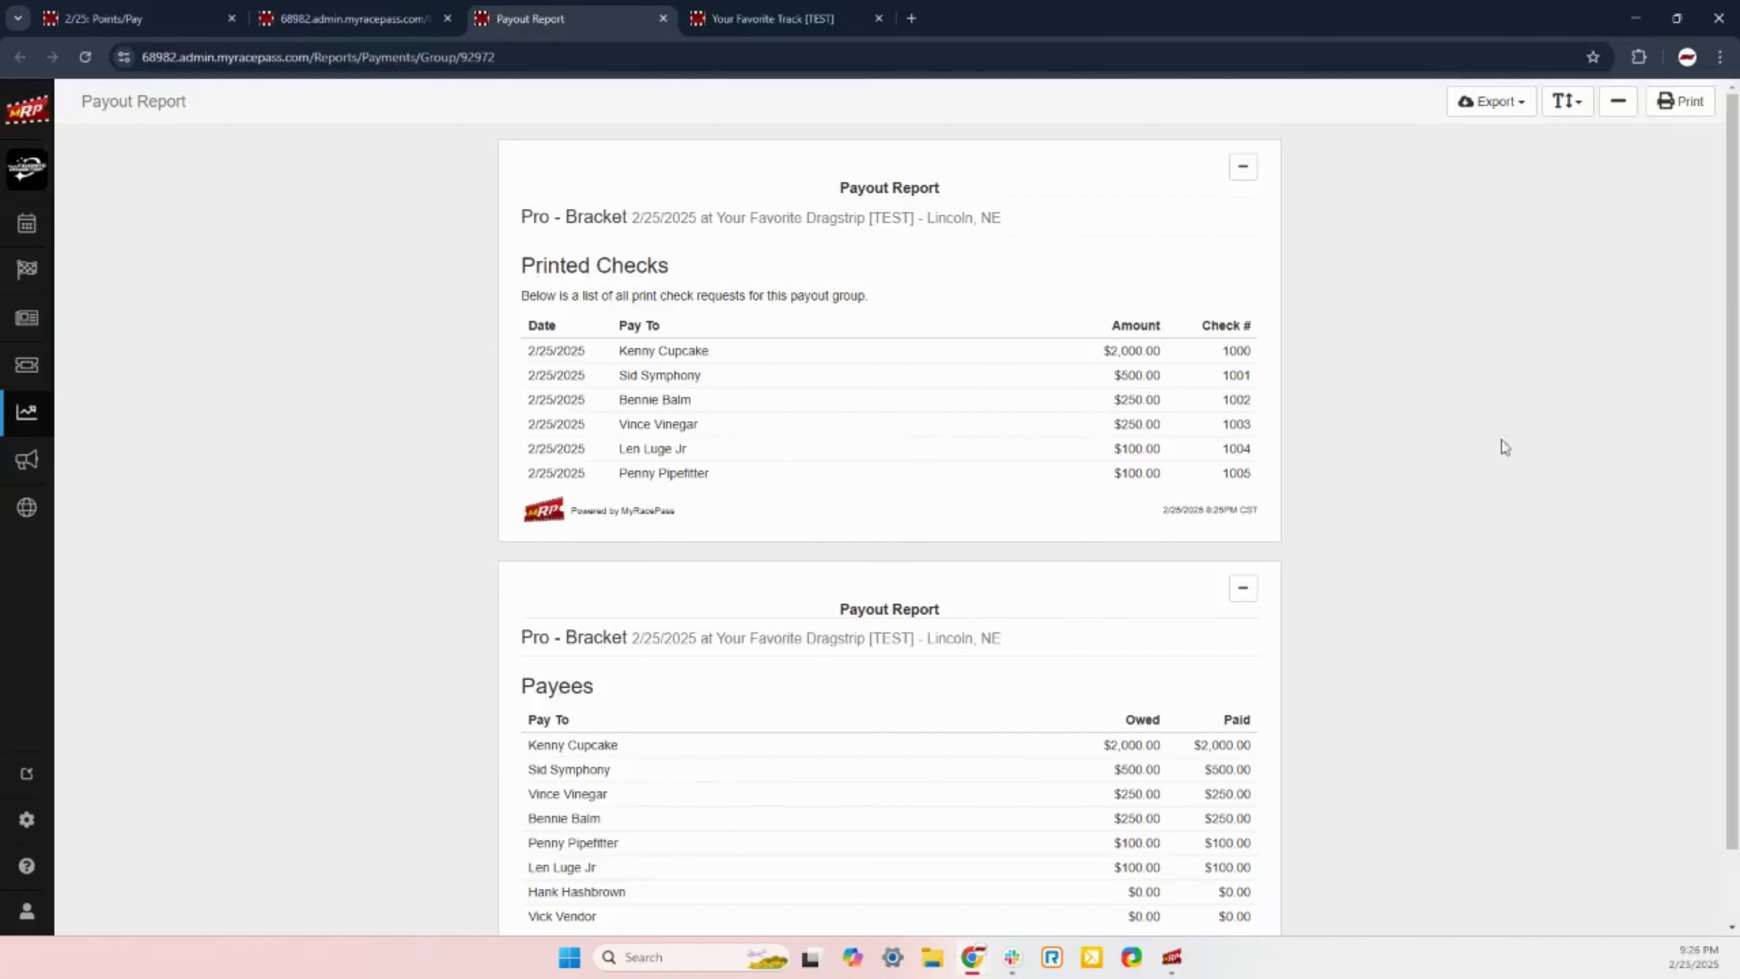
# Step: Review the Payout Report's Printed Checks list, then close the report tab
pyautogui.scroll(-1, 1501, 548)
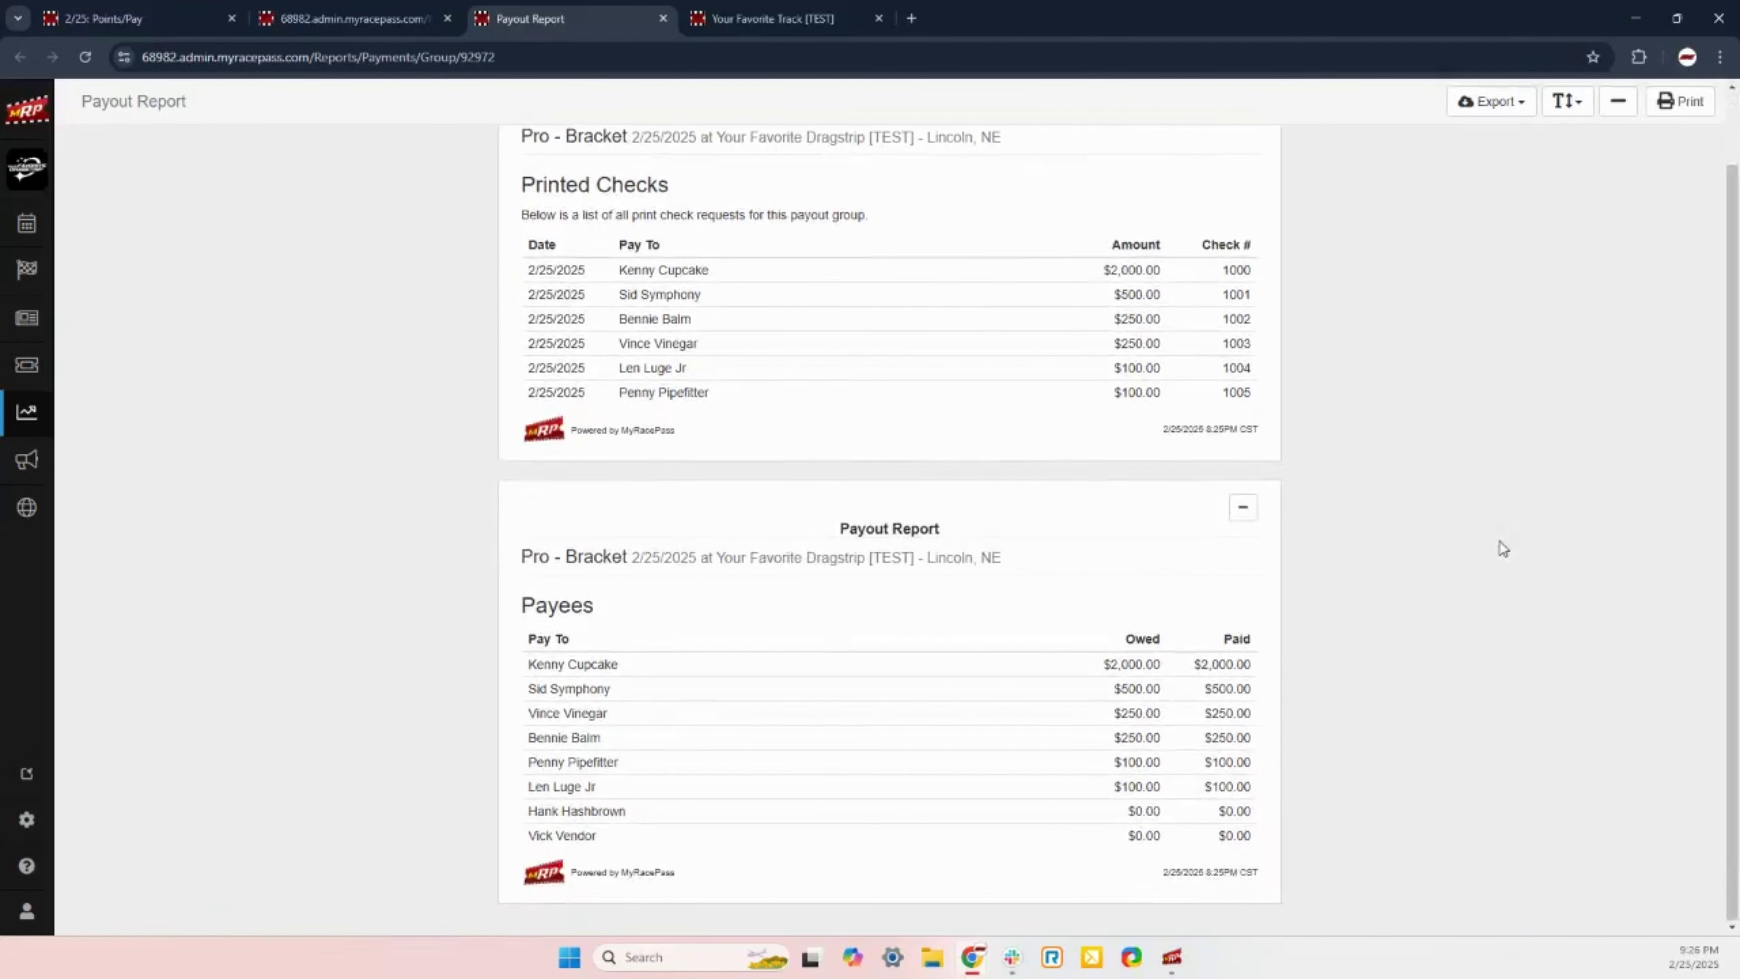
pyautogui.scroll(1, 1354, 662)
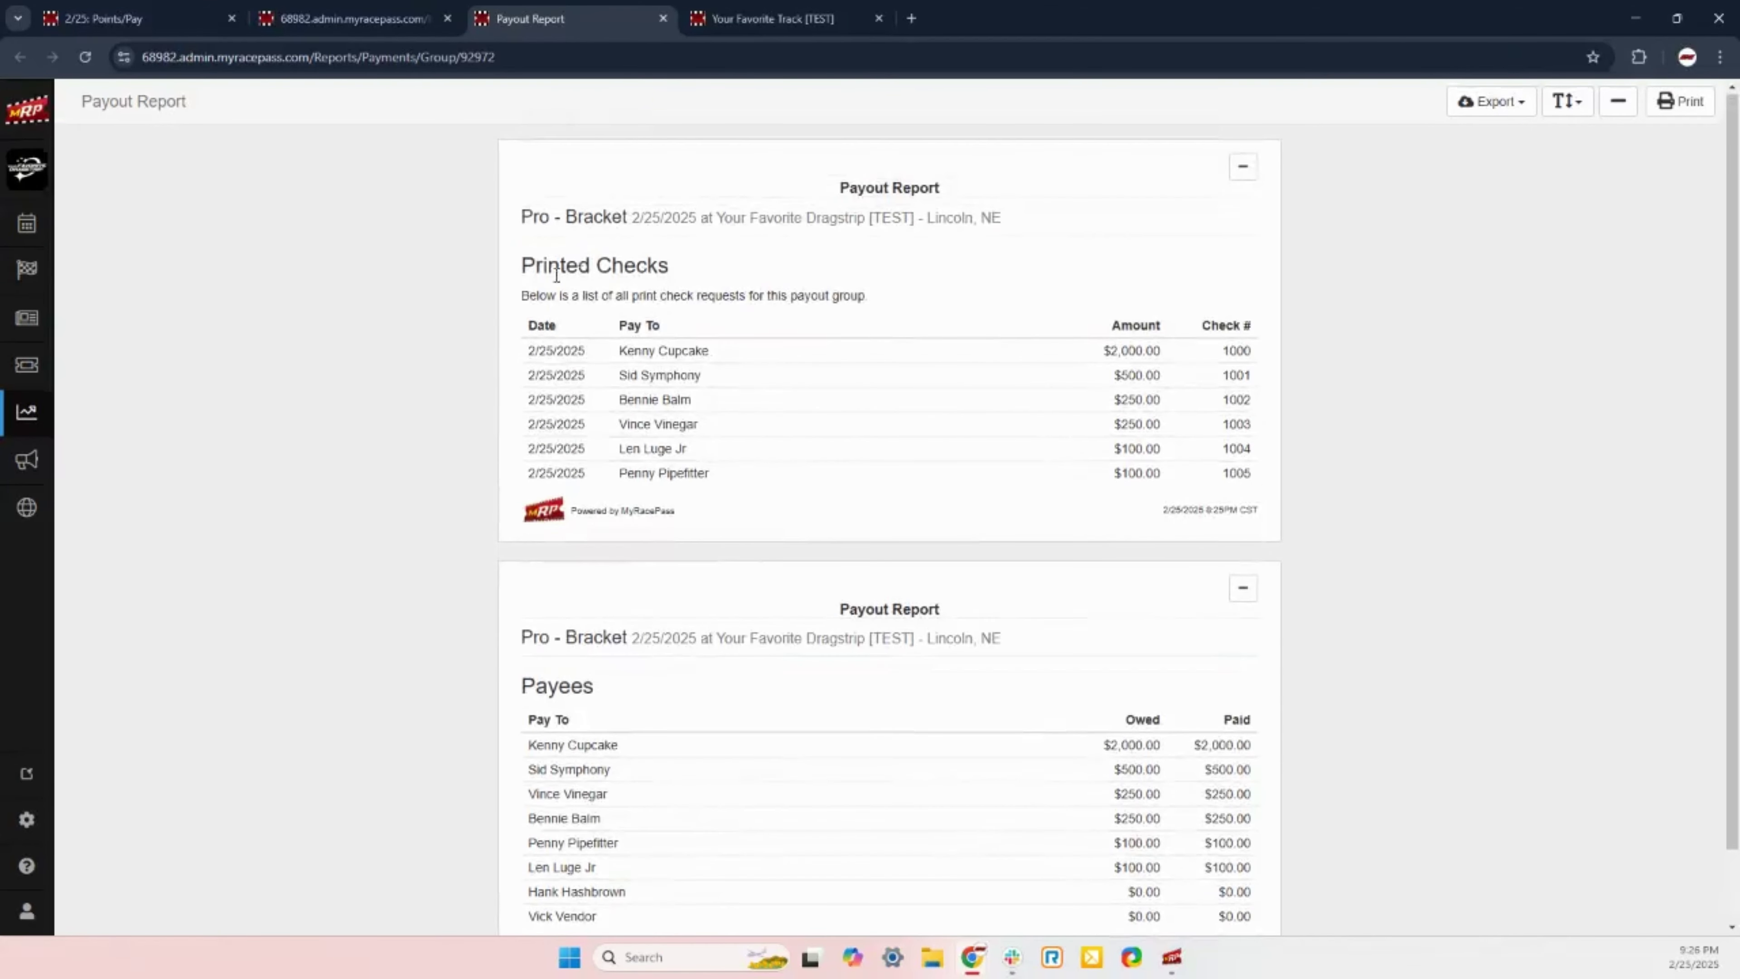
pyautogui.moveTo(545, 266); pyautogui.dragTo(726, 287)
pyautogui.click(727, 288)
pyautogui.scroll(-1, 692, 543)
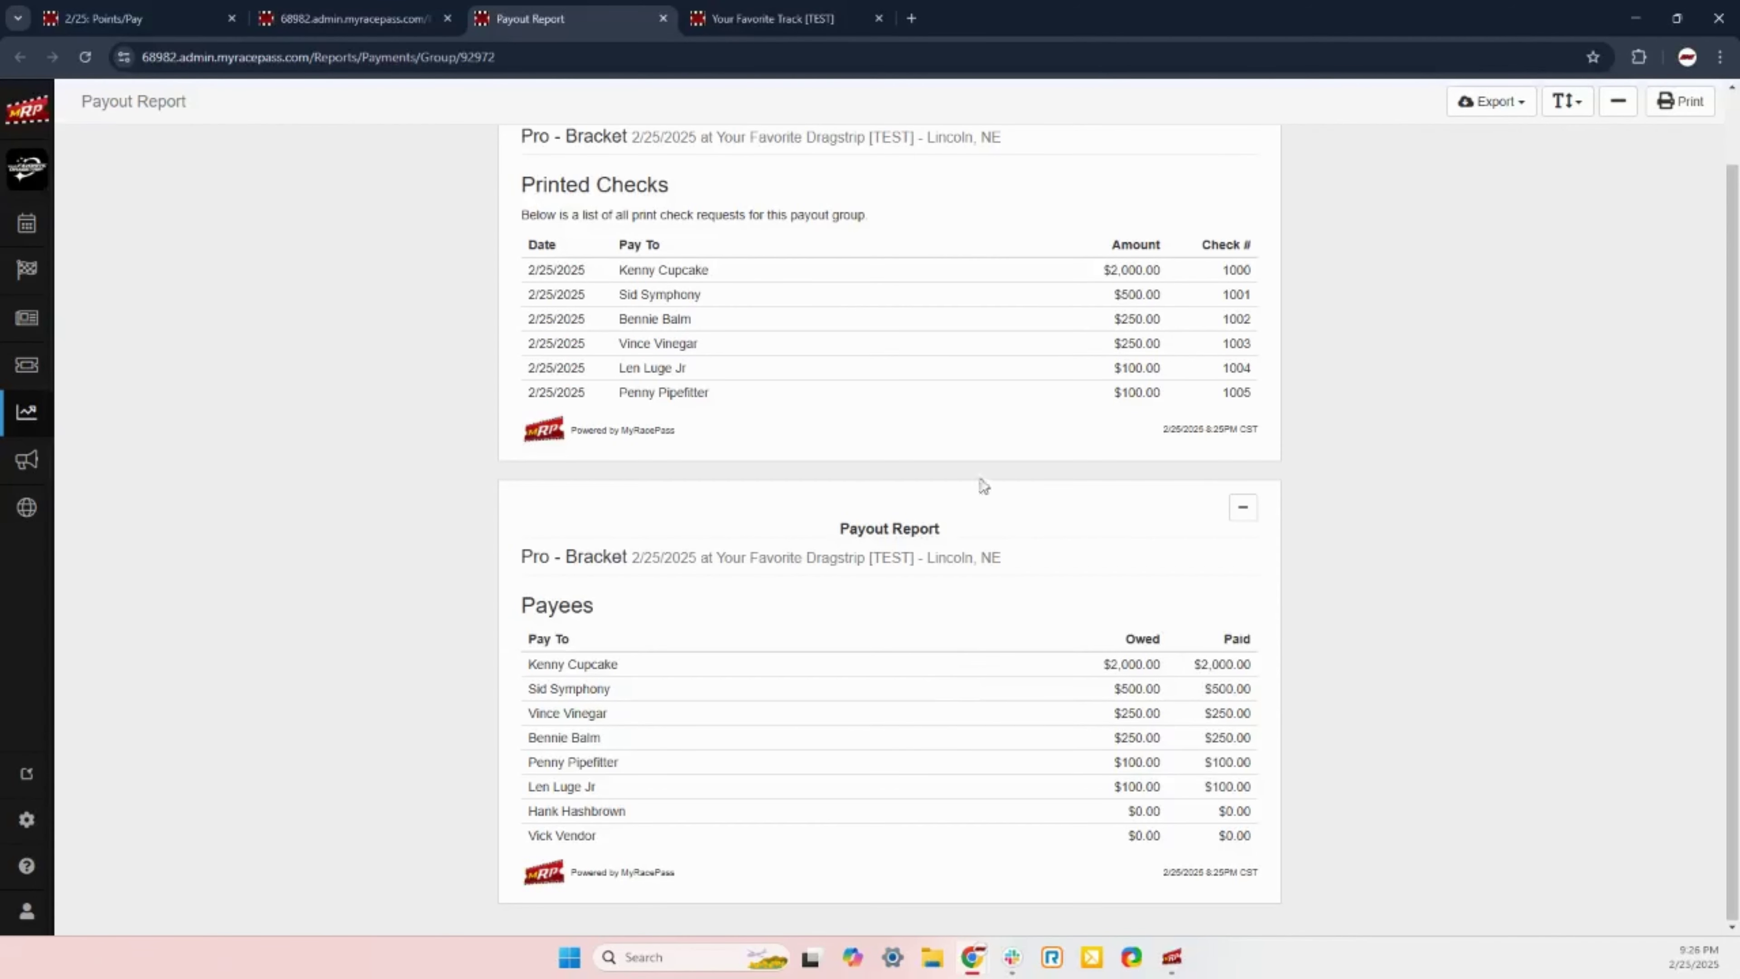
pyautogui.scroll(1, 1187, 528)
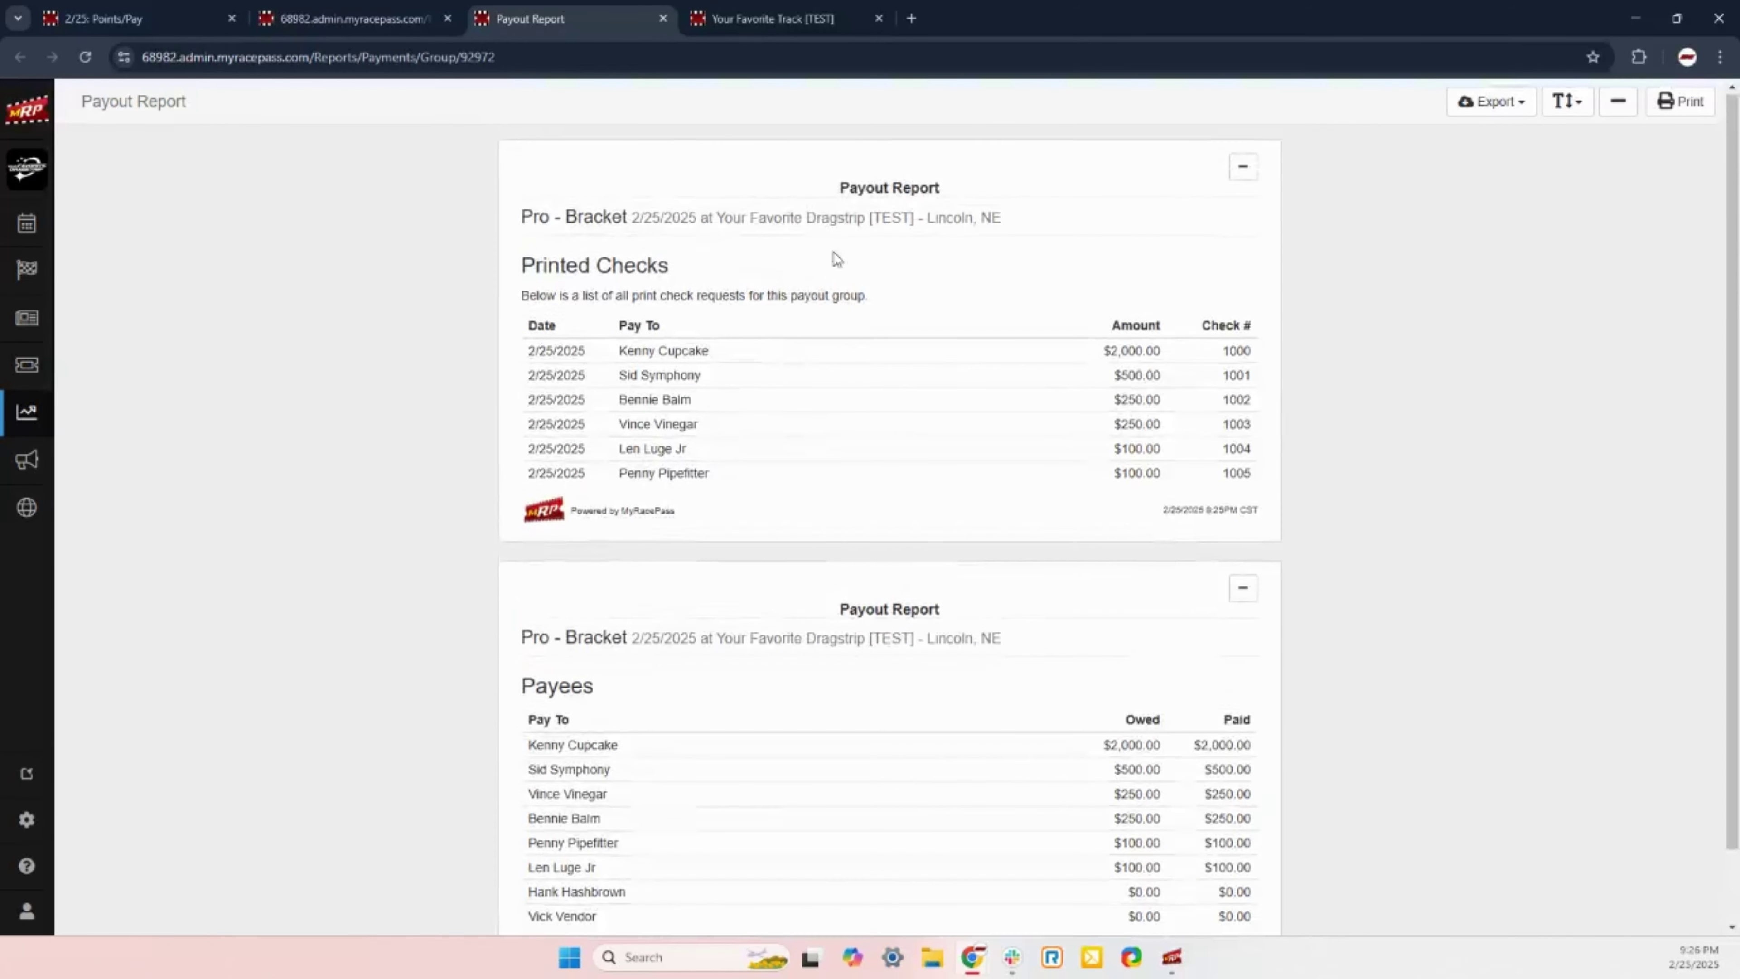
pyautogui.click(665, 20)
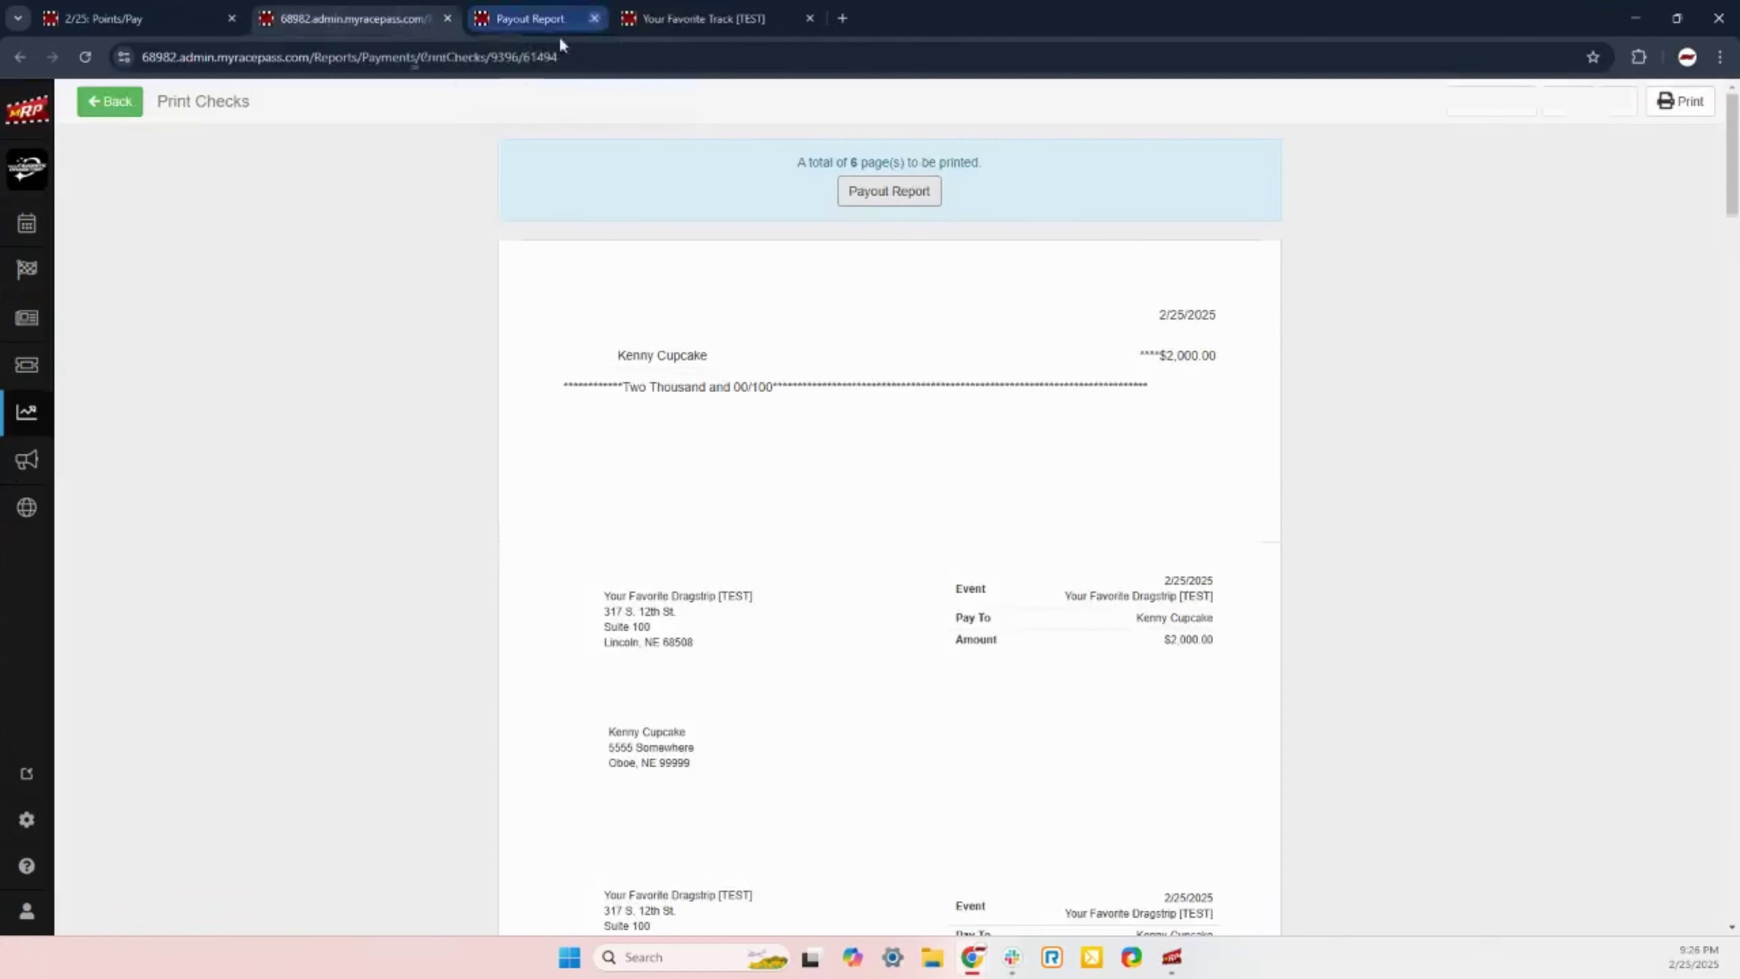
# Step: Close the check preview and reopen the Pro - Bracket payment group from Points/Pay
pyautogui.click(447, 19)
pyautogui.click(171, 19)
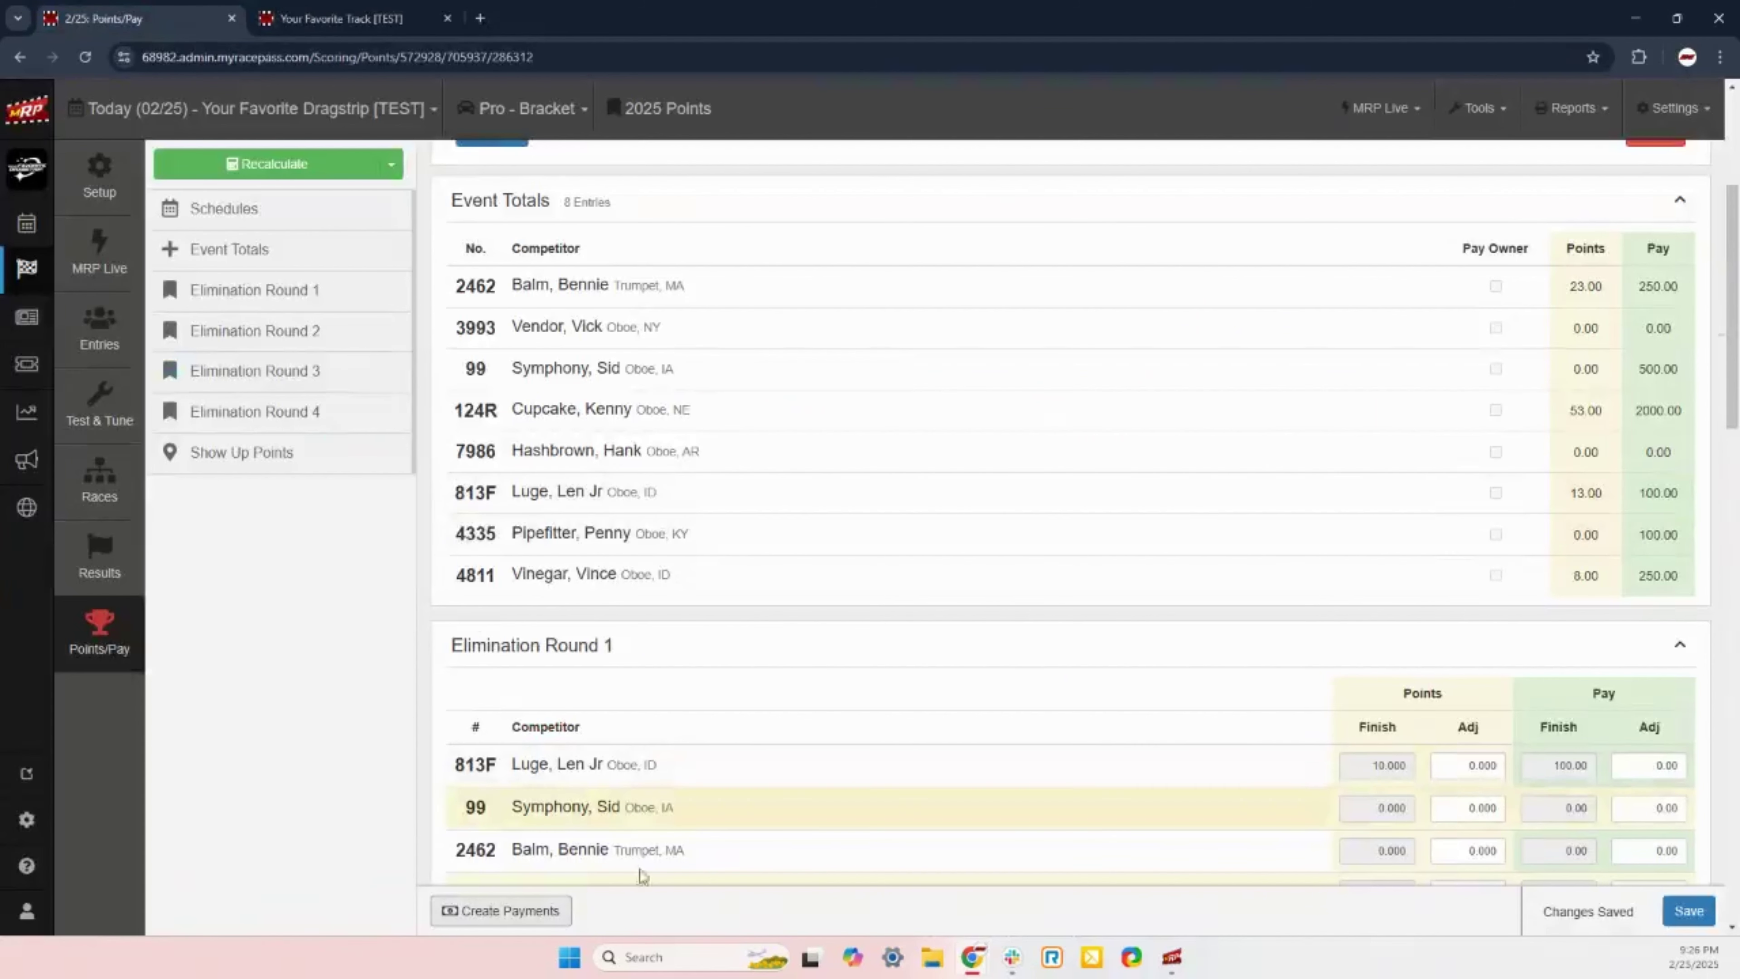
pyautogui.click(503, 910)
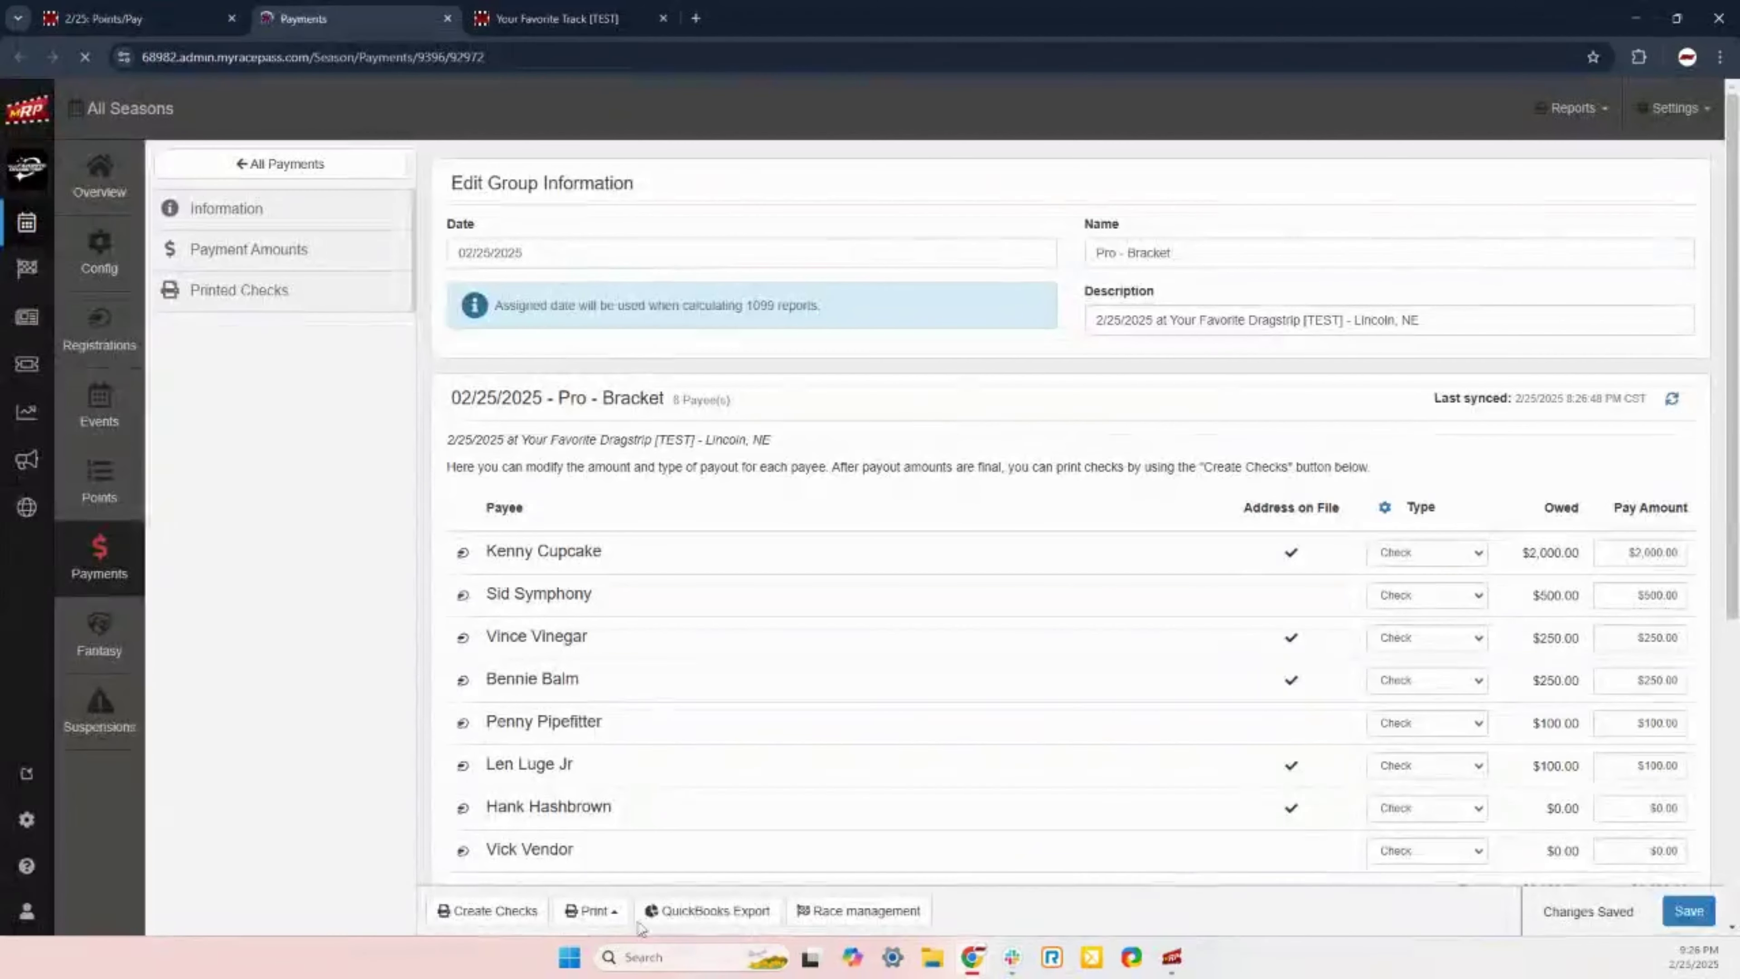
# Step: Open the group's payout report via Print > Report, then close it again
pyautogui.click(592, 917)
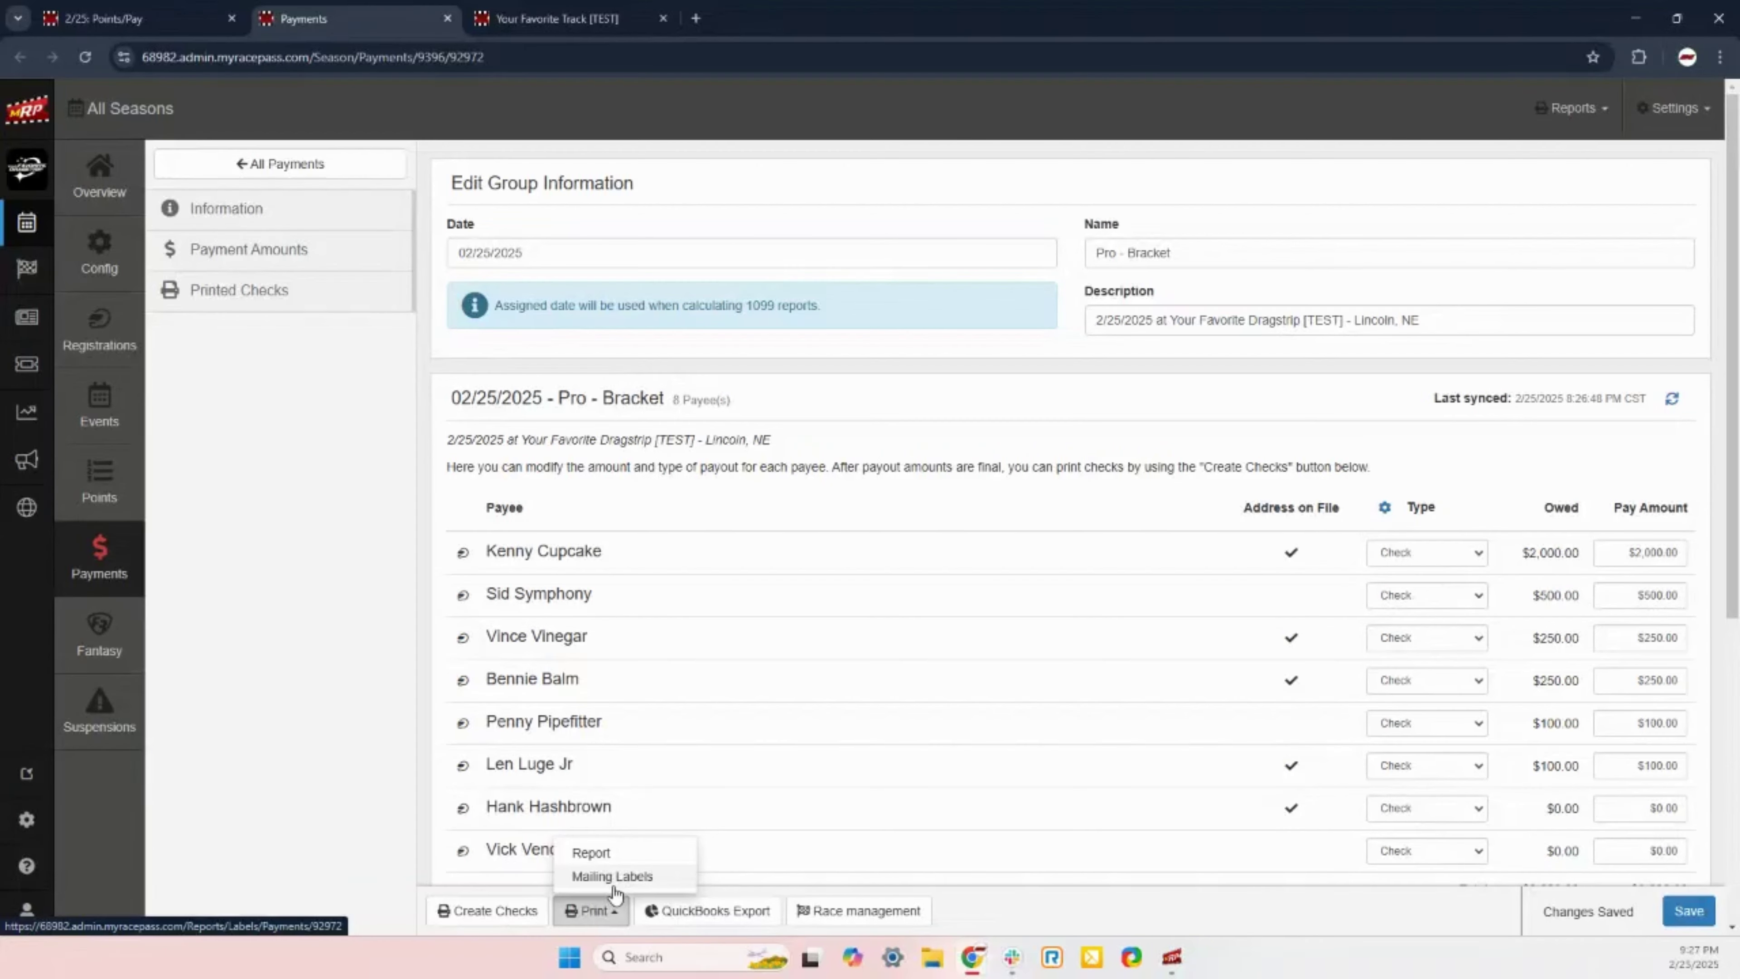
pyautogui.click(593, 857)
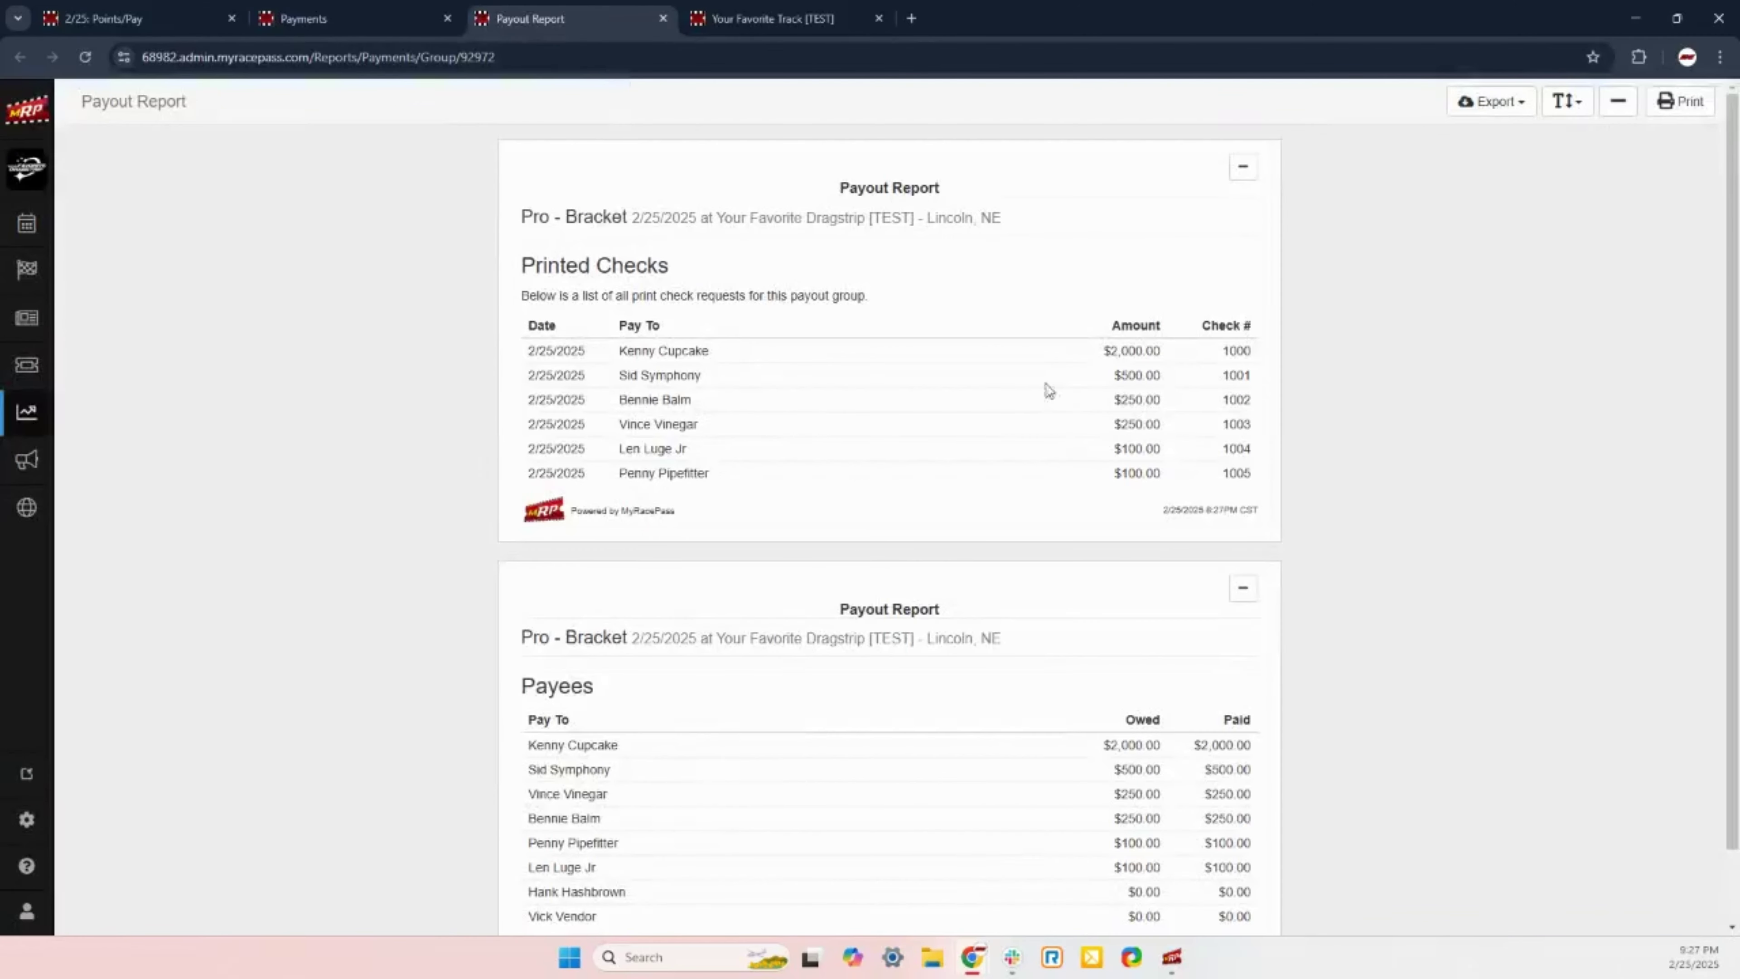
pyautogui.click(663, 20)
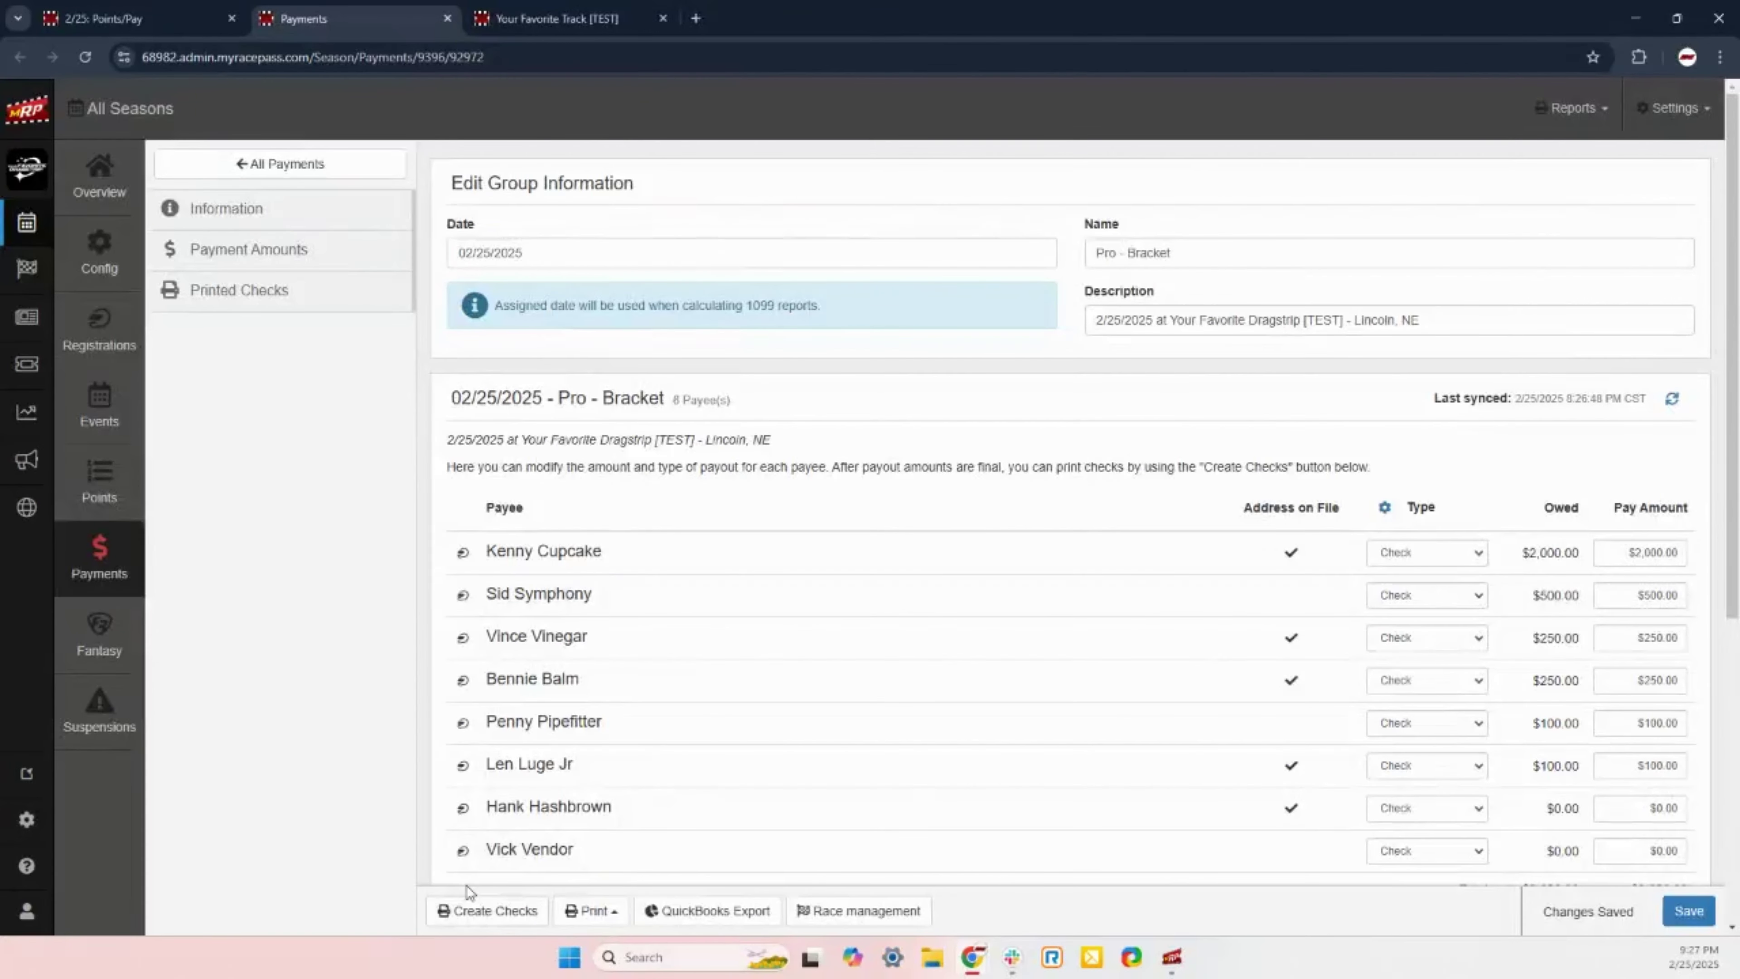